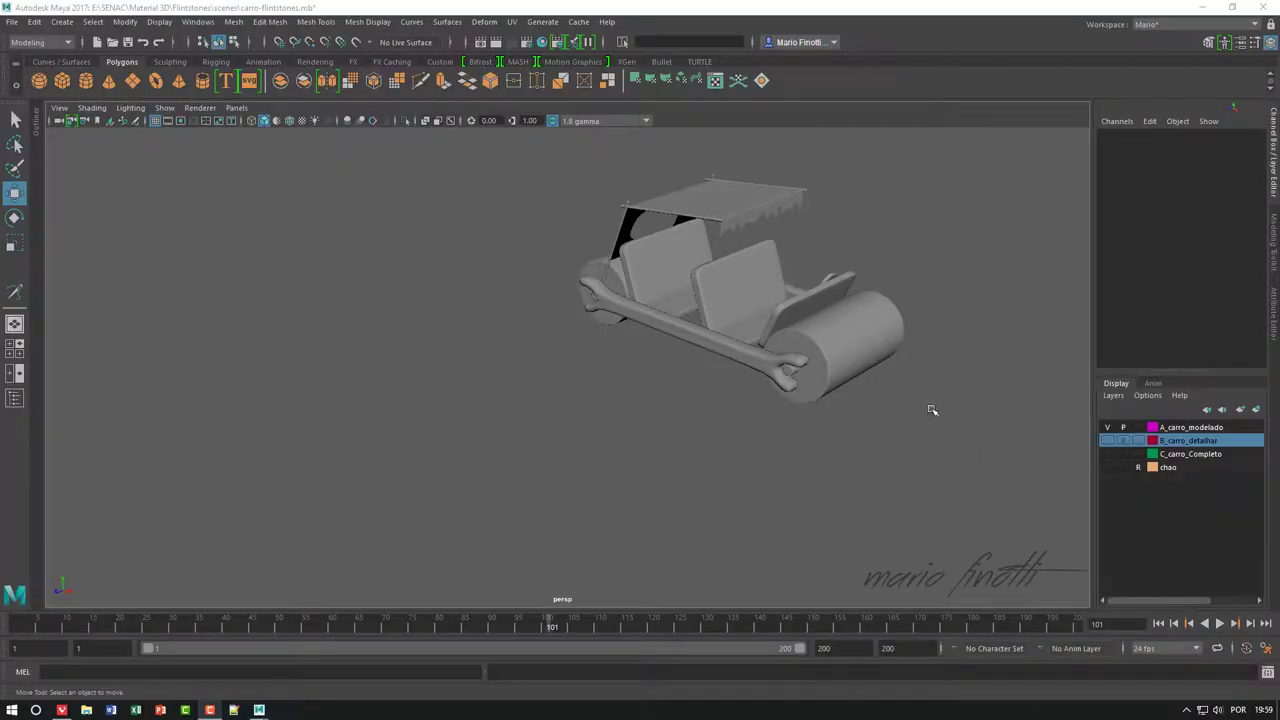
# - Orbit and zoom around the car to inspect its roof and side
pyautogui.moveTo(737, 437)
pyautogui.keyDown('alt'); pyautogui.mouseDown()
pyautogui.moveTo(711, 574)
pyautogui.moveTo(657, 494)
pyautogui.moveTo(793, 429)
pyautogui.mouseUp(); pyautogui.keyUp('alt')
pyautogui.keyDown('alt'); pyautogui.moveTo(793, 429); pyautogui.dragTo(925, 505, button='right'); pyautogui.keyUp('alt')
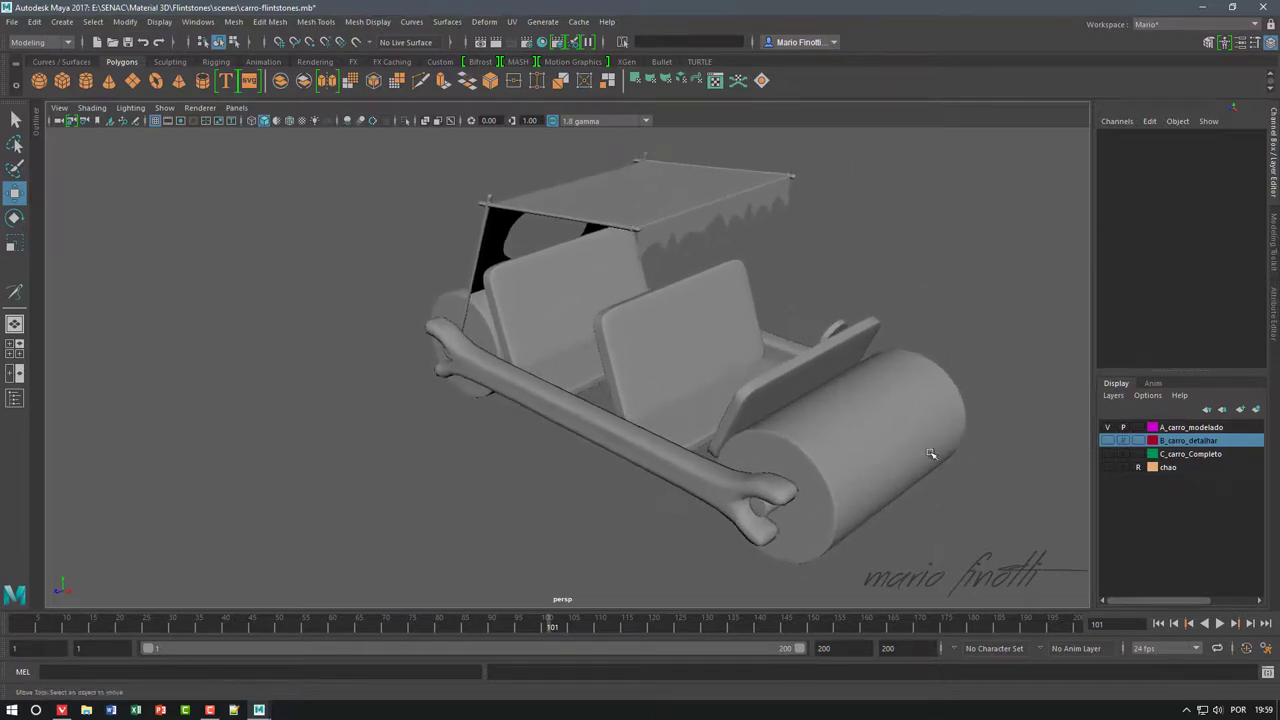
pyautogui.keyDown('alt'); pyautogui.moveTo(925, 505); pyautogui.dragTo(831, 463); pyautogui.keyUp('alt')
pyautogui.moveTo(903, 500)
pyautogui.keyDown('alt'); pyautogui.mouseDown(button='right')
pyautogui.moveTo(923, 463)
pyautogui.moveTo(944, 473)
pyautogui.moveTo(903, 477)
pyautogui.mouseUp(button='right'); pyautogui.keyUp('alt')
pyautogui.moveTo(903, 477)
pyautogui.keyDown('alt'); pyautogui.mouseDown()
pyautogui.moveTo(883, 480)
pyautogui.moveTo(895, 484)
pyautogui.moveTo(894, 449)
pyautogui.mouseUp(); pyautogui.keyUp('alt')
pyautogui.keyDown('alt'); pyautogui.moveTo(894, 449); pyautogui.dragTo(903, 478, button='right'); pyautogui.keyUp('alt')
pyautogui.moveTo(903, 478)
pyautogui.keyDown('alt'); pyautogui.mouseDown()
pyautogui.moveTo(917, 486)
pyautogui.moveTo(906, 491)
pyautogui.moveTo(940, 400)
pyautogui.moveTo(933, 414)
pyautogui.mouseUp(); pyautogui.keyUp('alt')
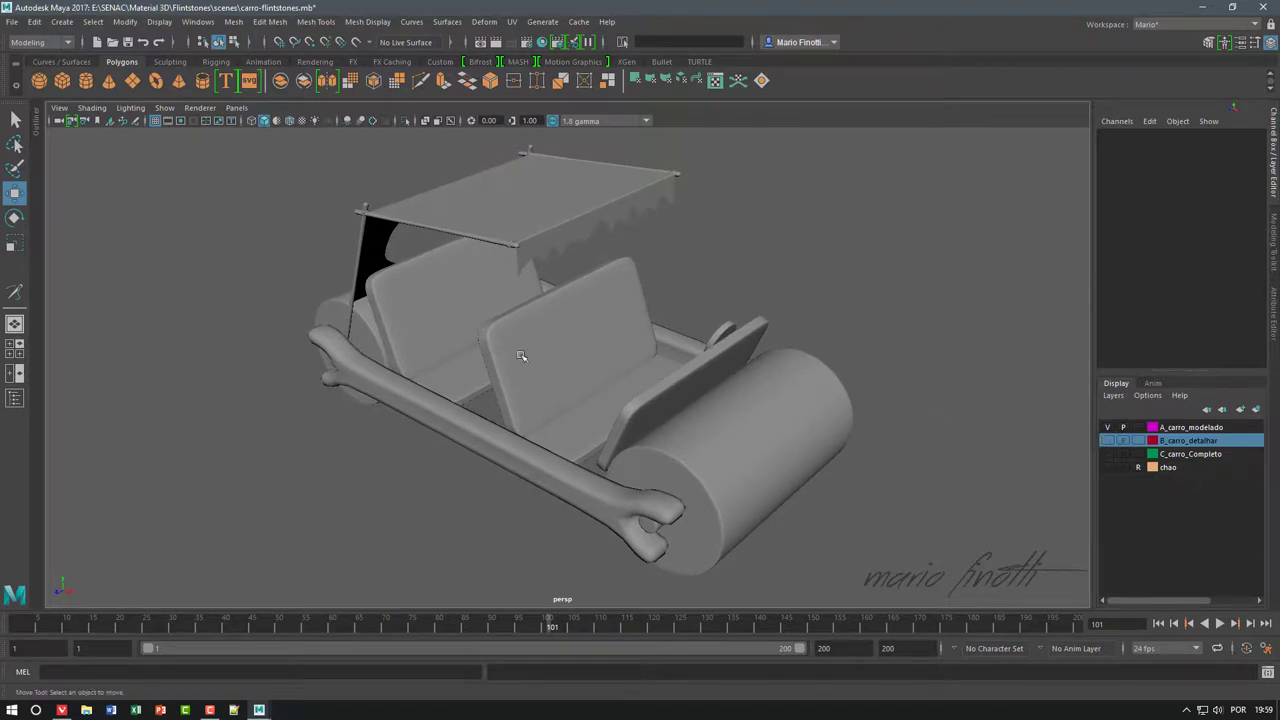
pyautogui.click(512, 21)
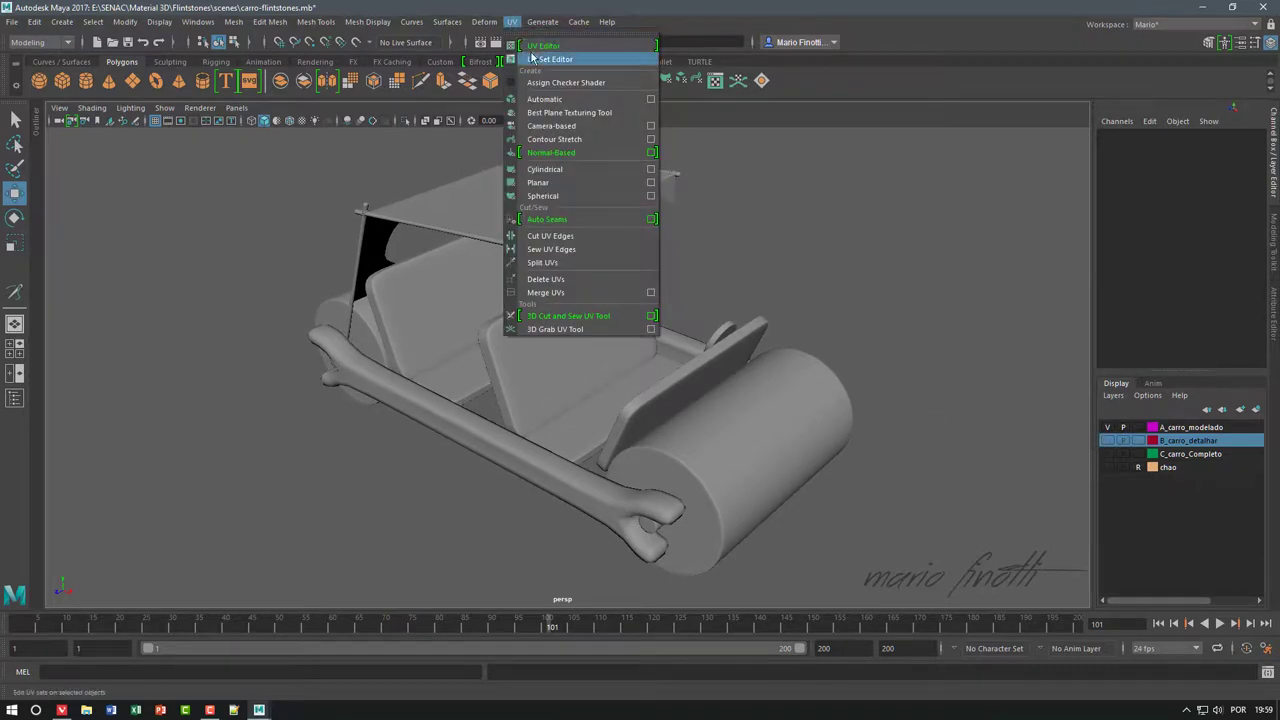
pyautogui.click(886, 157)
# - Select the rear roller and review its UV layout in the UV Editor
pyautogui.click(760, 443)
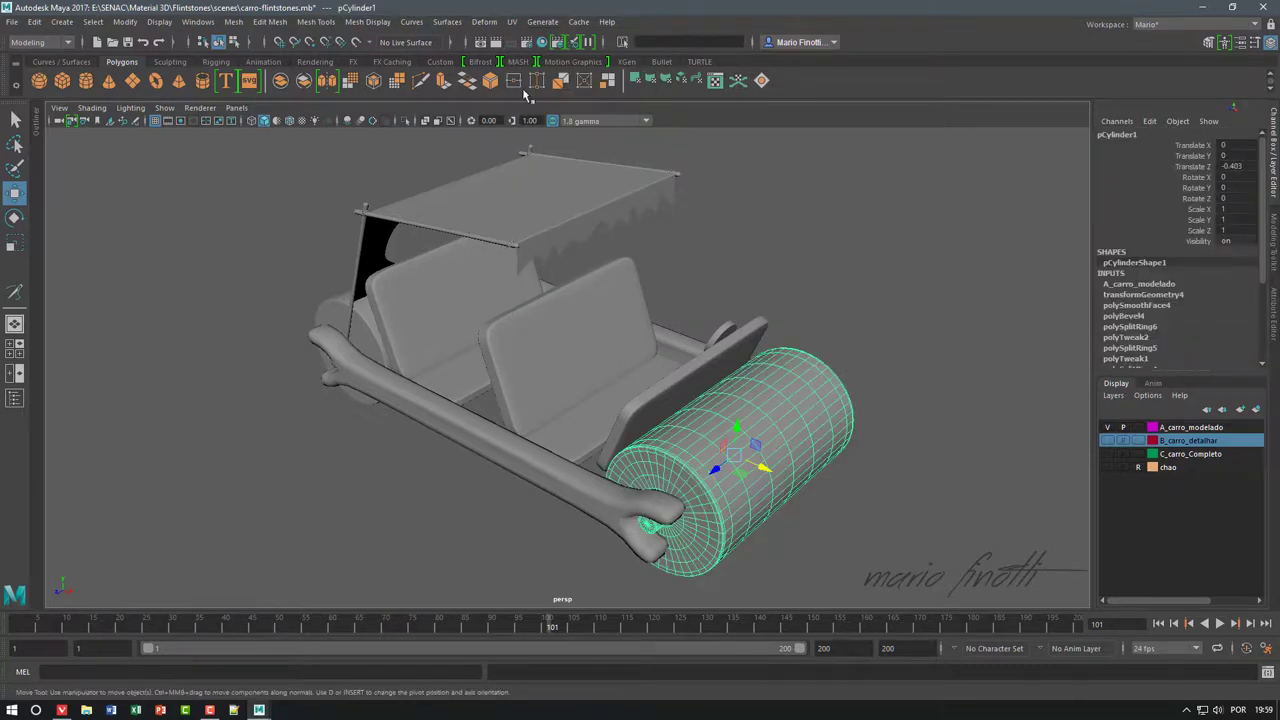
pyautogui.click(512, 21)
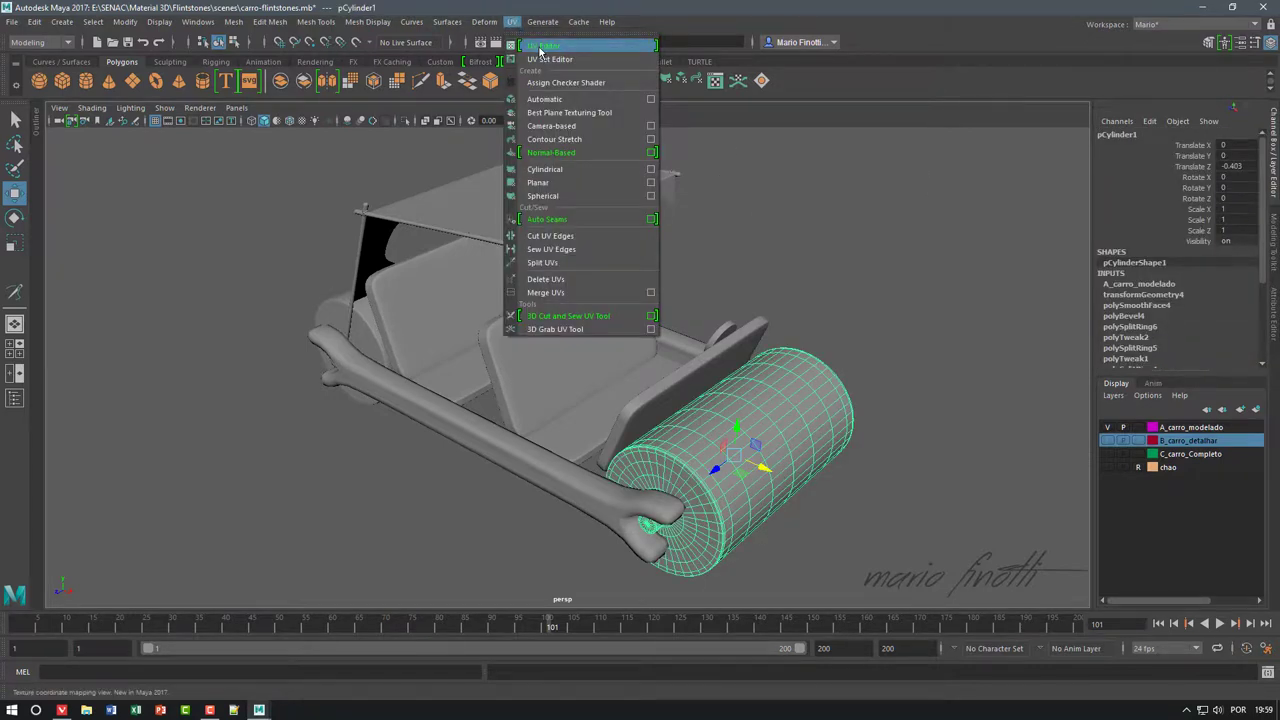
pyautogui.click(540, 46)
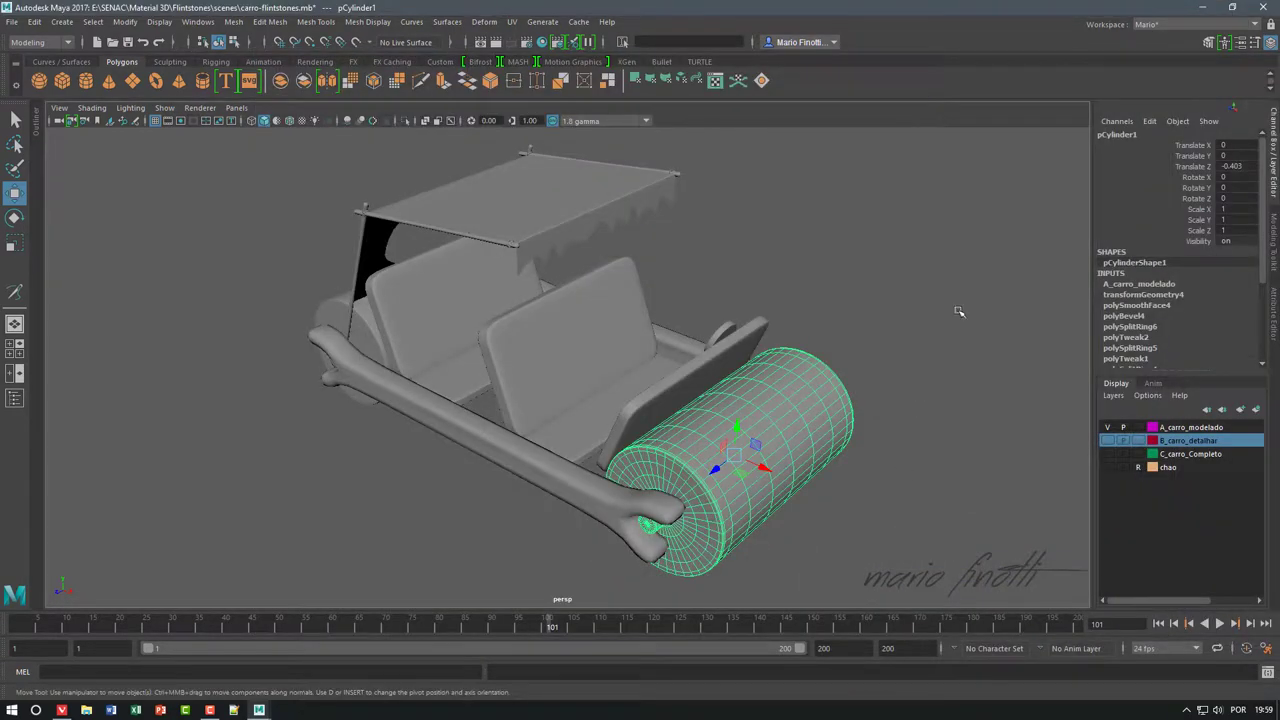
pyautogui.click(934, 335)
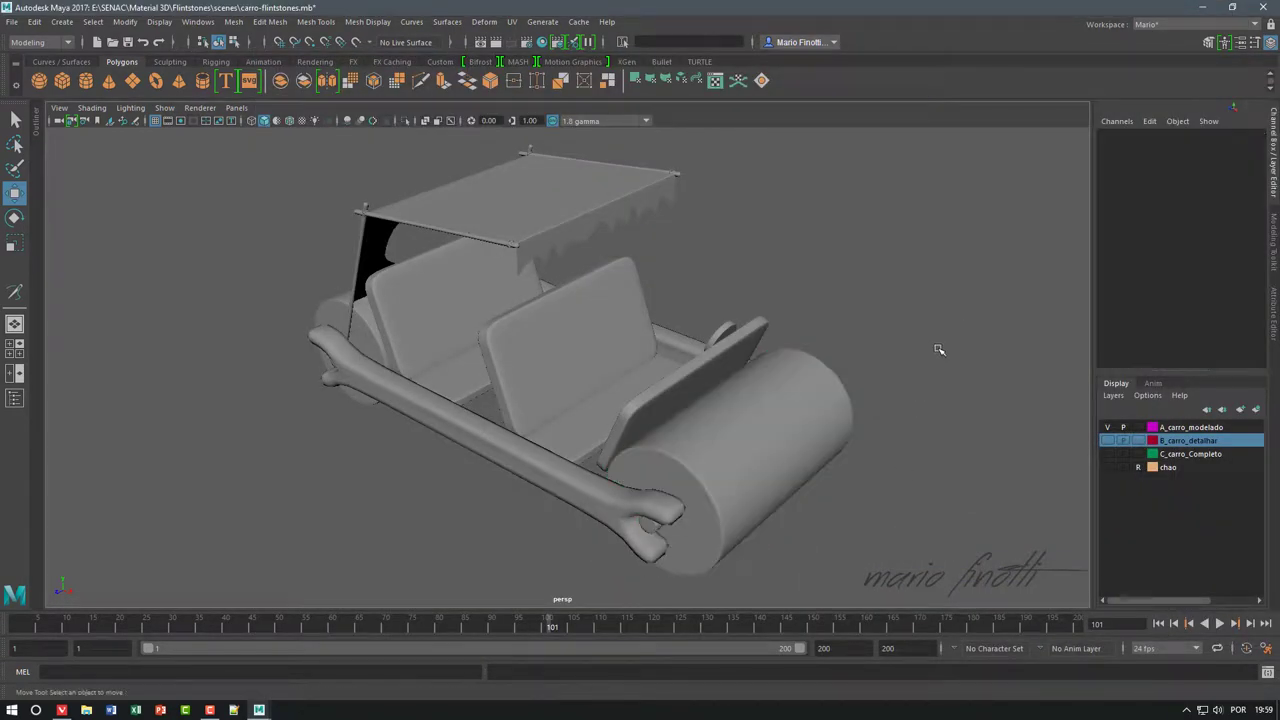
# - Hide the A_carro_modelado layer and frame the remaining detailed car from a low side view
pyautogui.click(1107, 454)
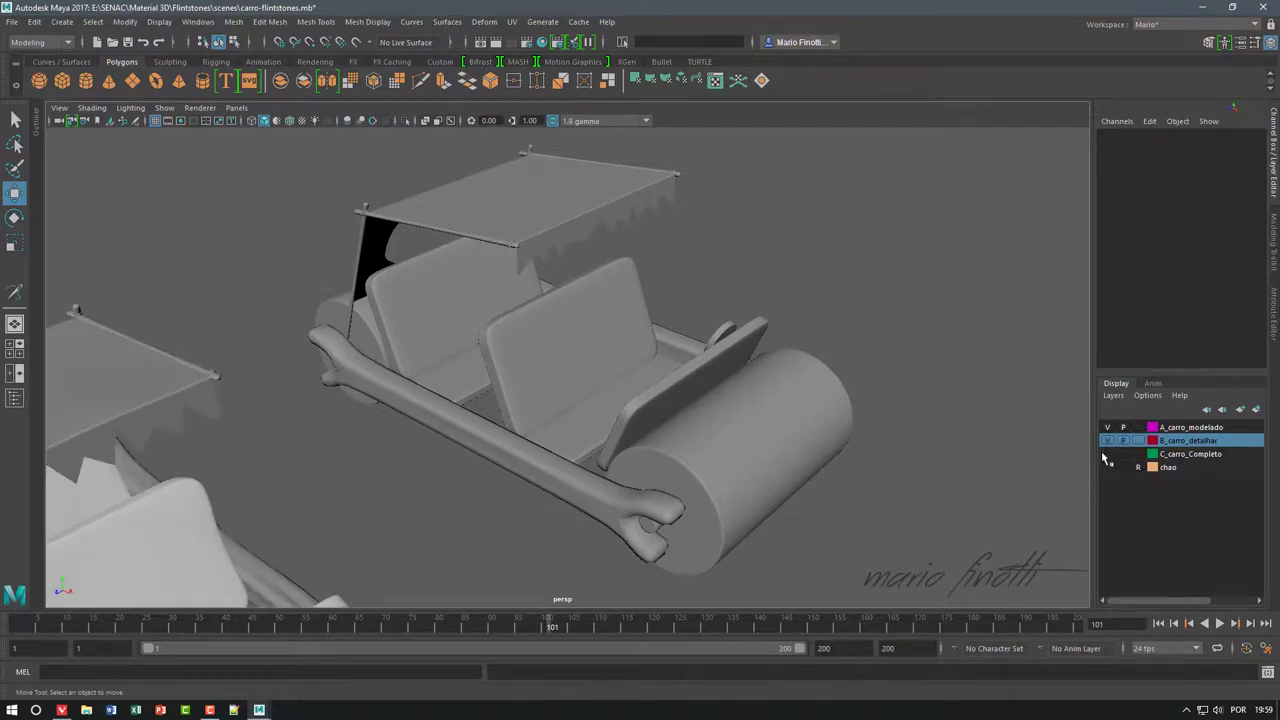
pyautogui.click(1107, 427)
pyautogui.press('f')
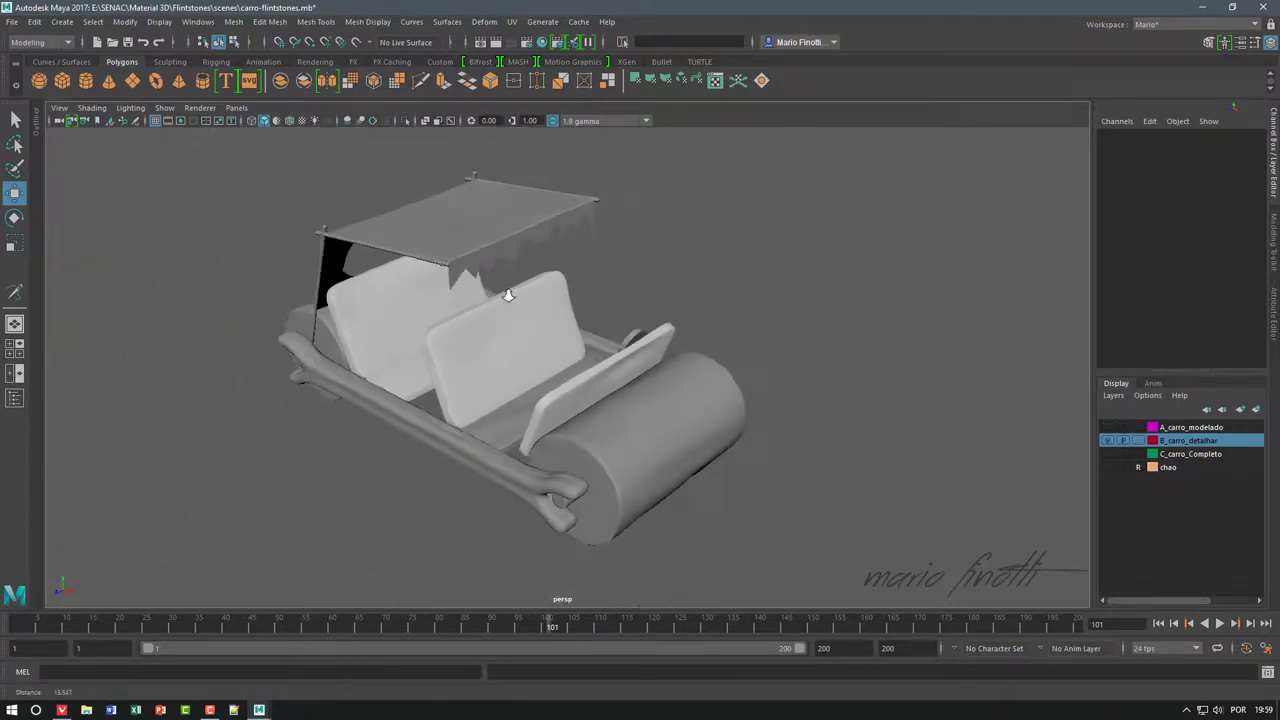
pyautogui.moveTo(508, 295)
pyautogui.keyDown('alt'); pyautogui.mouseDown()
pyautogui.moveTo(835, 399)
pyautogui.moveTo(877, 360)
pyautogui.mouseUp(); pyautogui.keyUp('alt')
pyautogui.keyDown('alt'); pyautogui.moveTo(877, 360); pyautogui.dragTo(818, 322, button='right'); pyautogui.keyUp('alt')
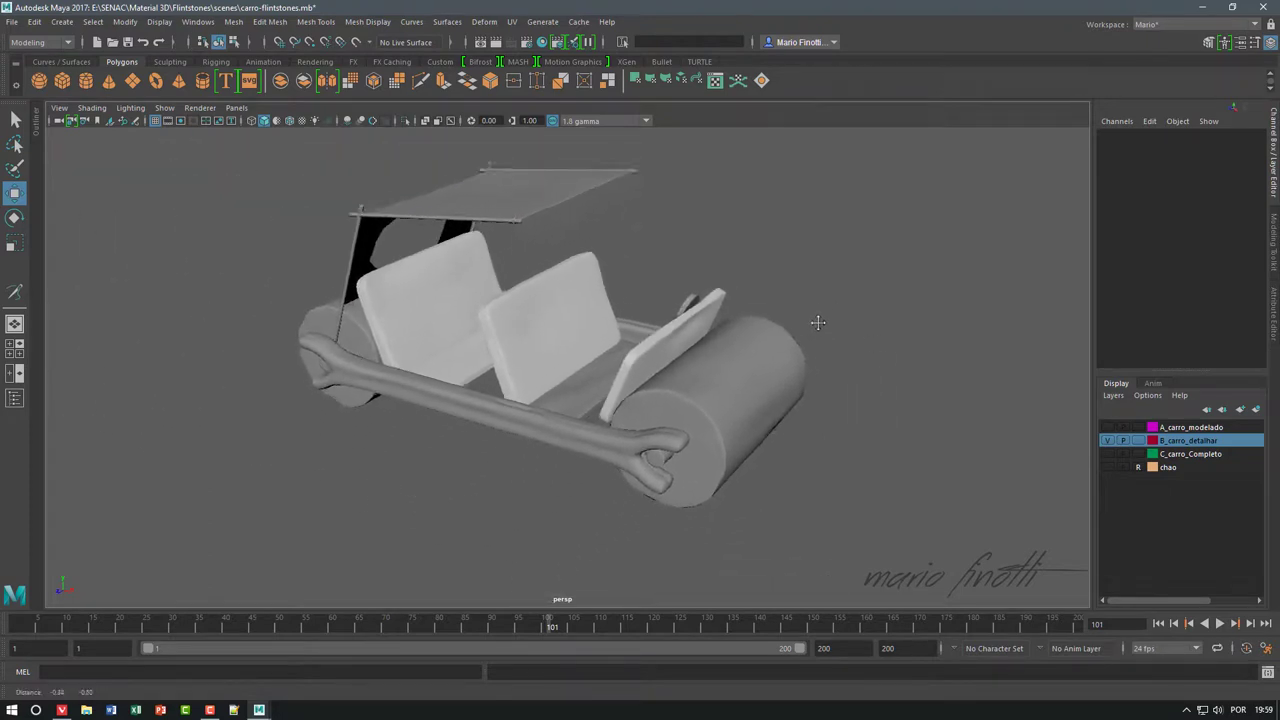
pyautogui.keyDown('alt'); pyautogui.moveTo(818, 322); pyautogui.dragTo(832, 340, button='middle'); pyautogui.keyUp('alt')
# - Isolate the rear roller and front-left wheel in the viewport
pyautogui.click(749, 412)
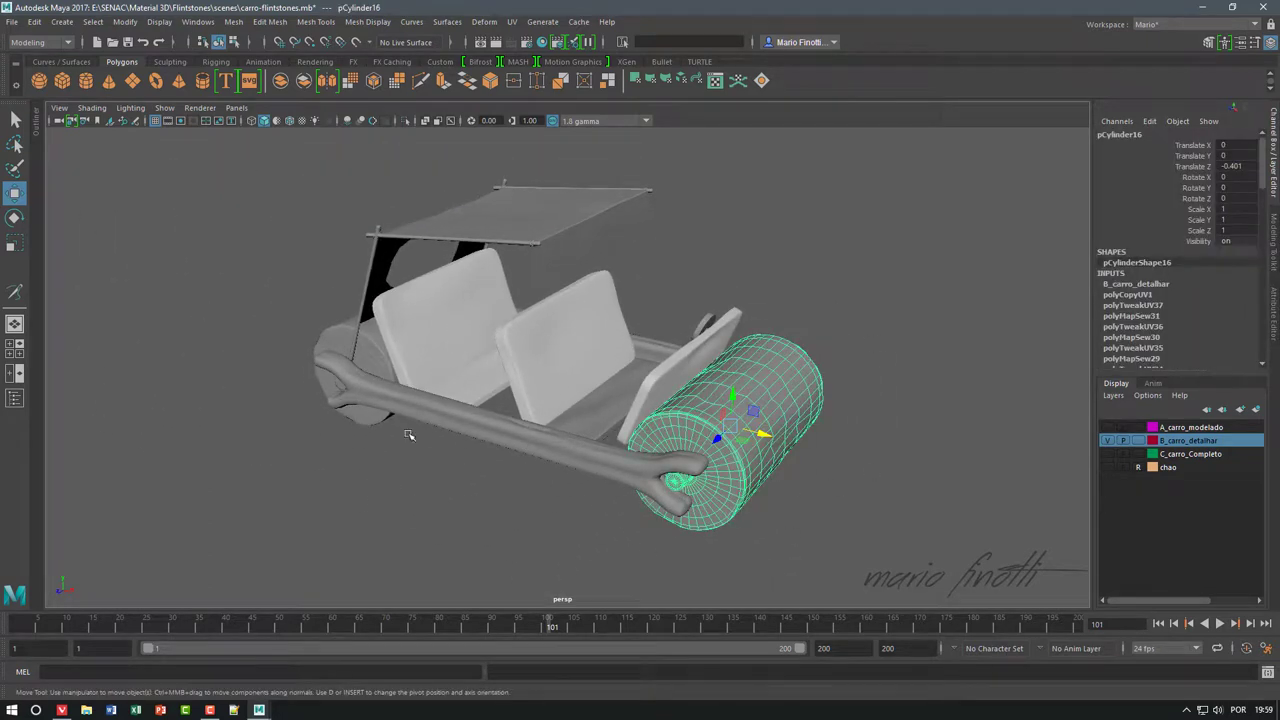
pyautogui.keyDown('shift'); pyautogui.click(358, 364); pyautogui.keyUp('shift')
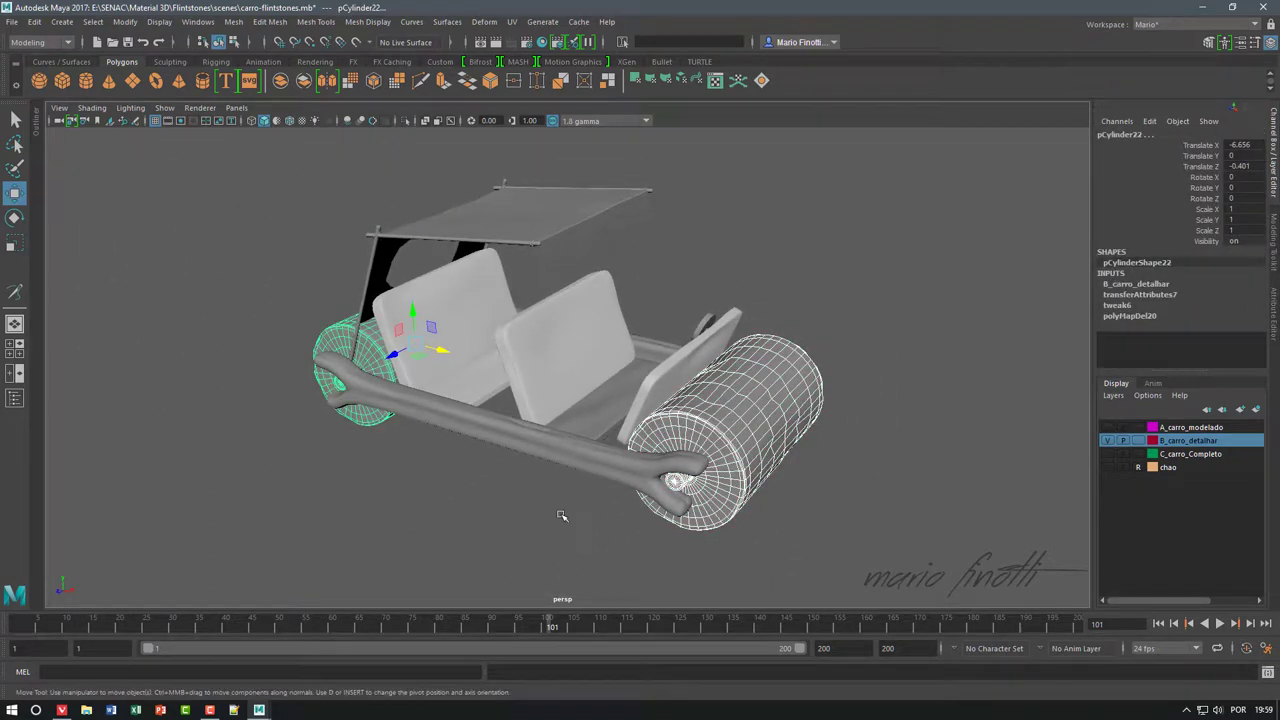
pyautogui.click(405, 120)
pyautogui.click(831, 440)
# - Select the front wheel cylinder and open its UV layout in the UV Editor
pyautogui.click(460, 330)
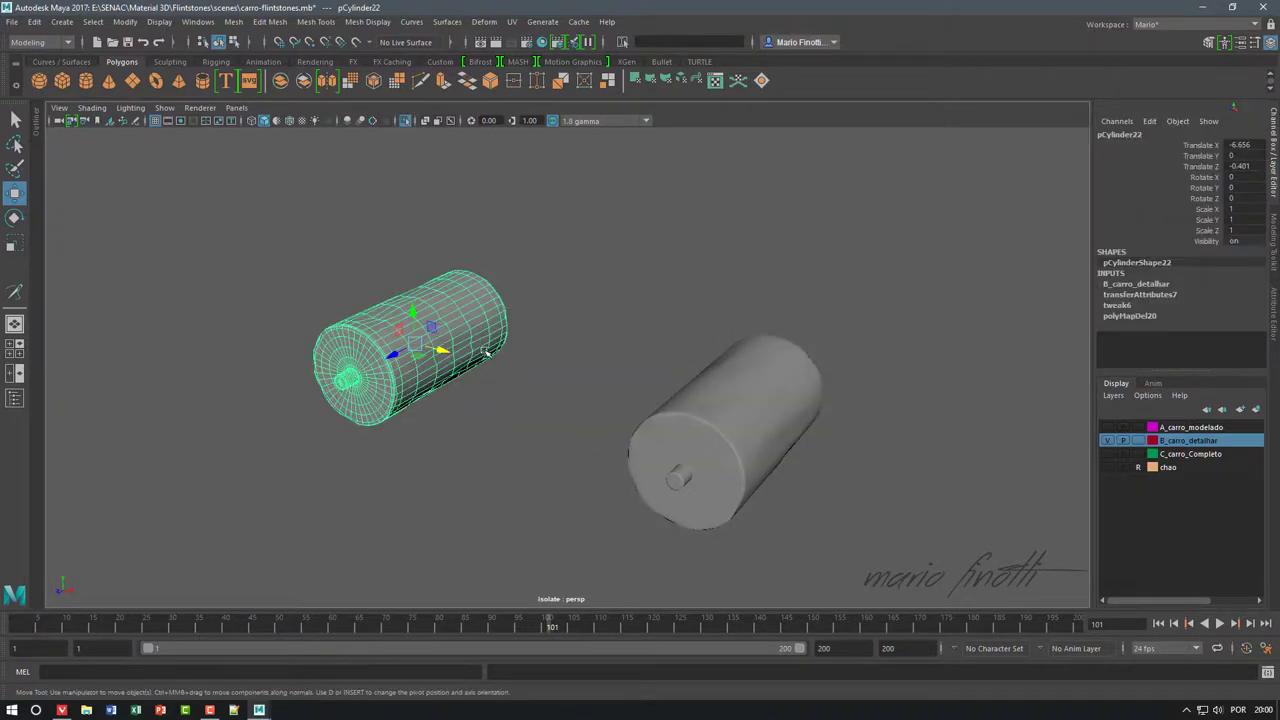
pyautogui.click(511, 21)
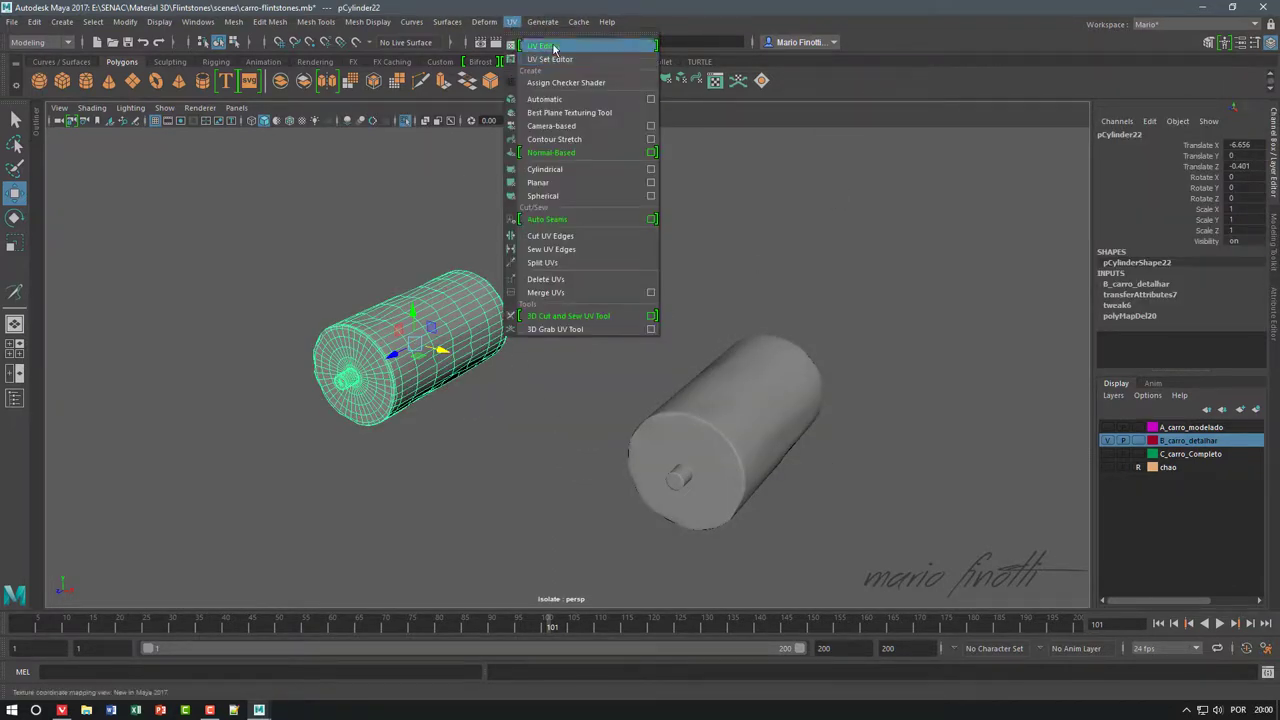
pyautogui.click(543, 46)
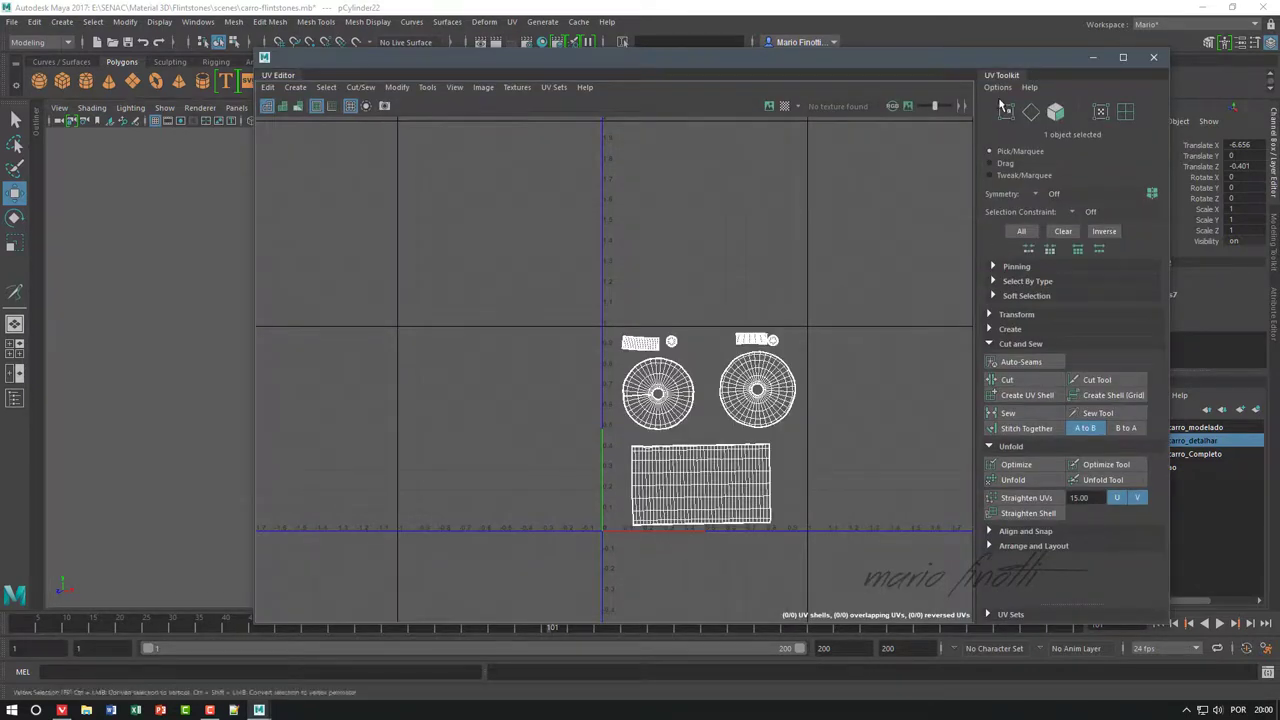
pyautogui.click(1154, 58)
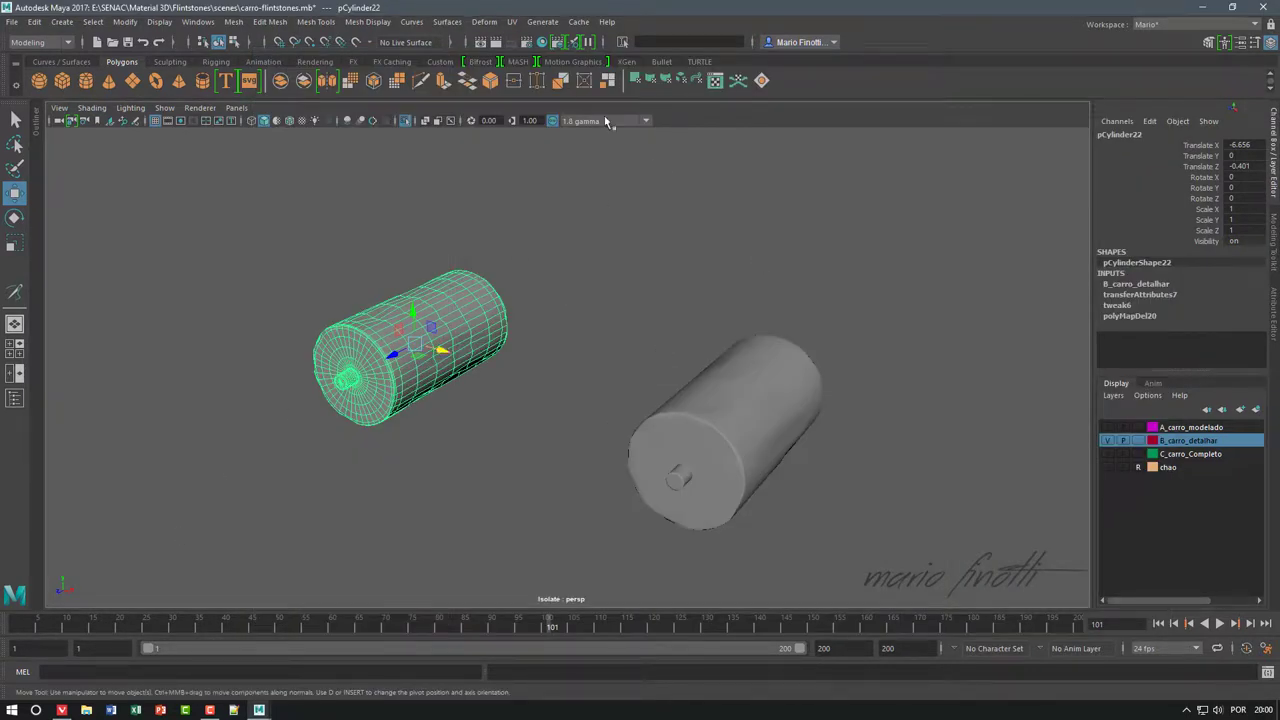
pyautogui.click(512, 21)
pyautogui.click(533, 47)
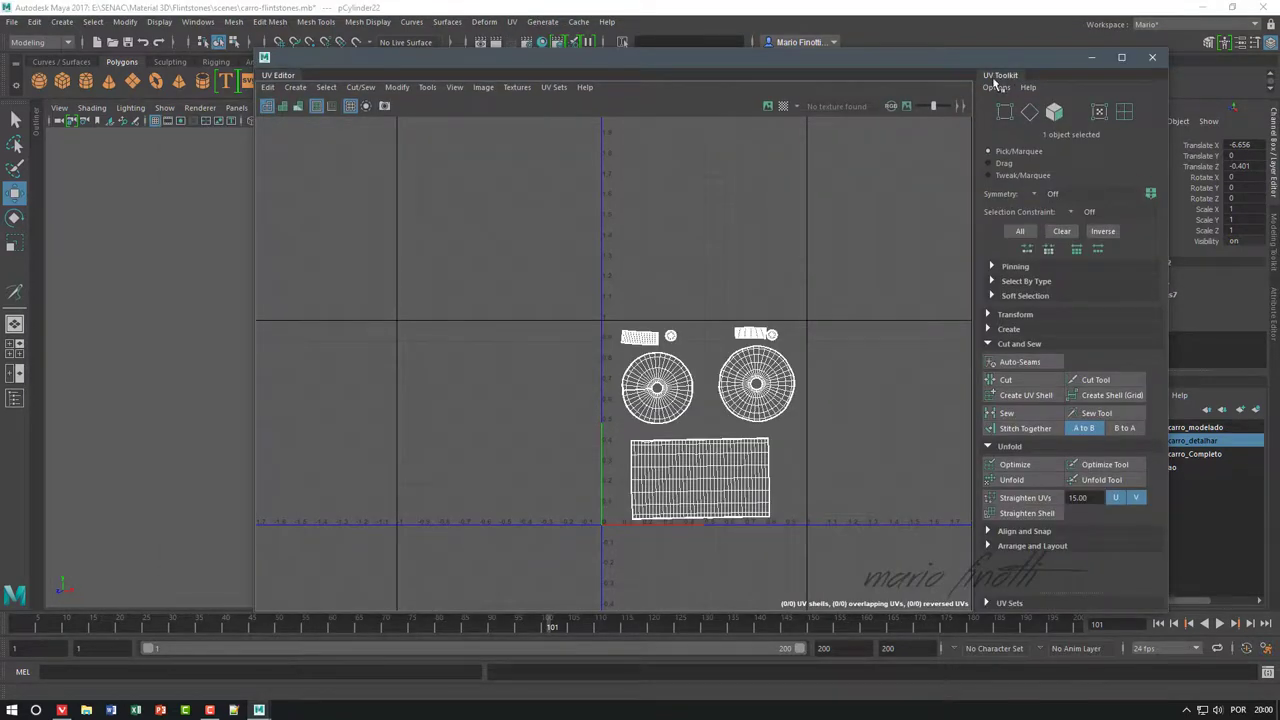
# - Shrink and reposition the UV Editor window, hide the UV Toolkit, and centre the wheel's UV shells
pyautogui.click(1000, 77)
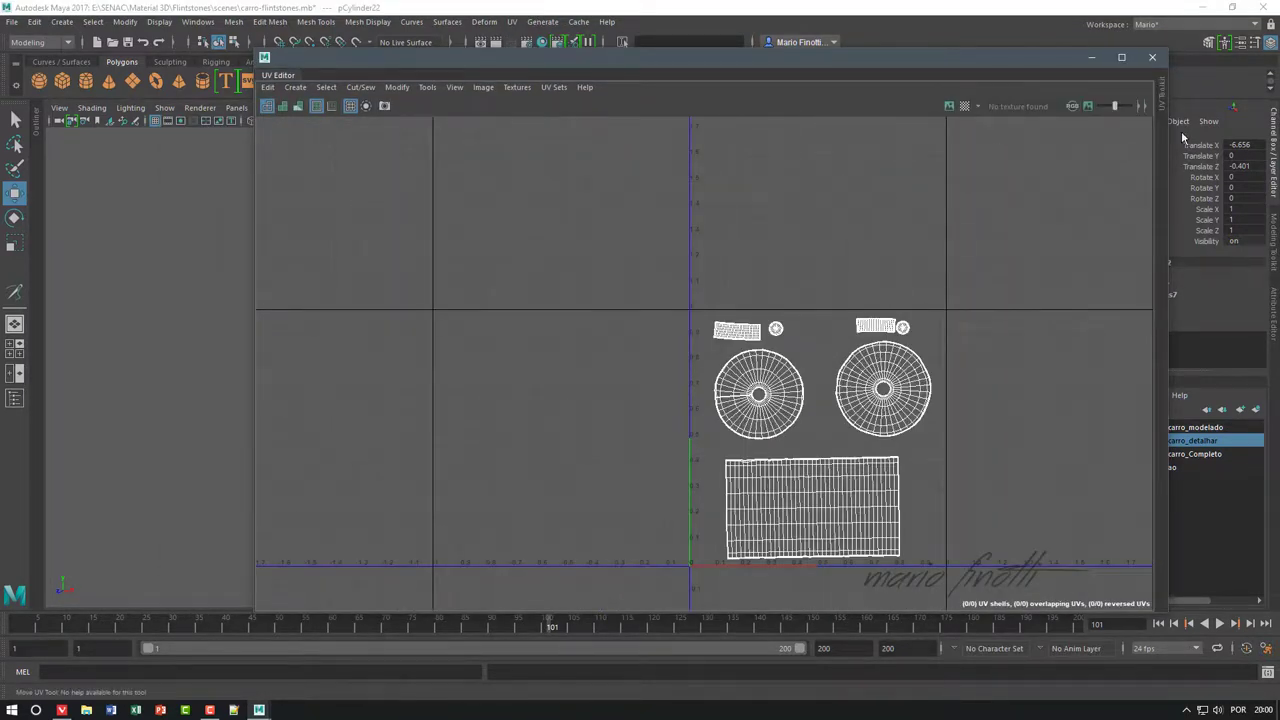
pyautogui.moveTo(1168, 50); pyautogui.dragTo(1010, 113)
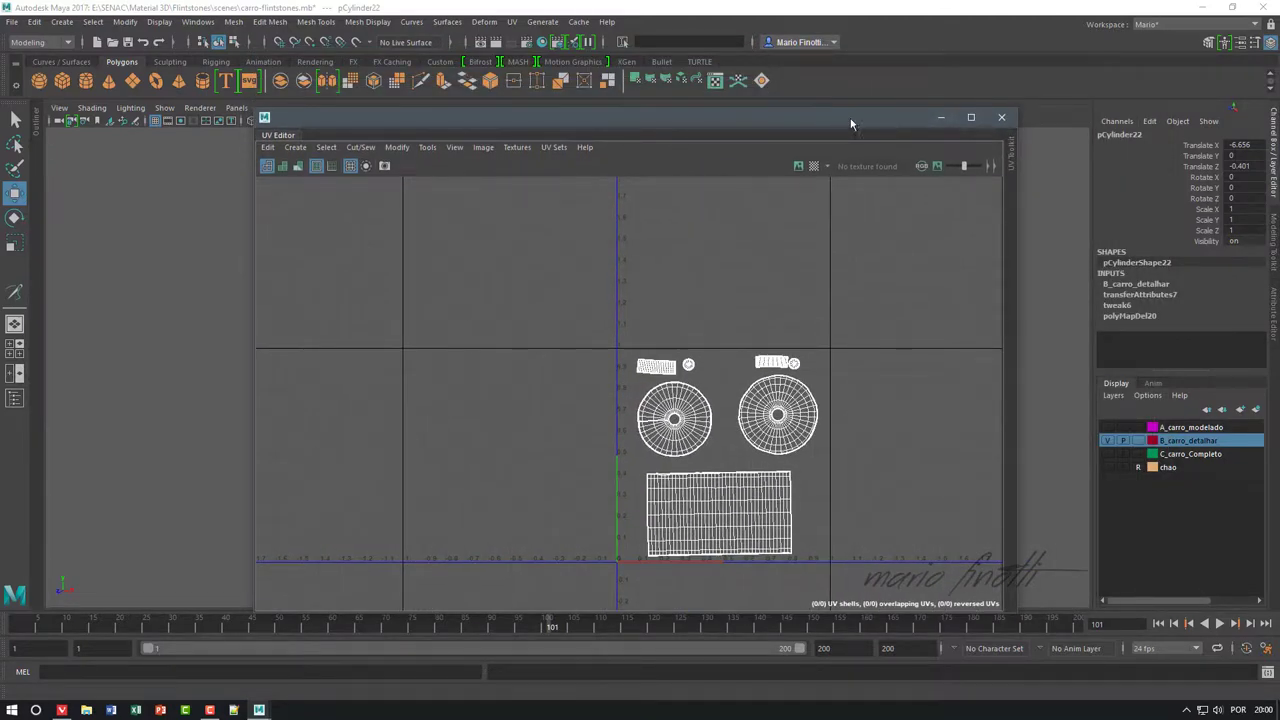
pyautogui.moveTo(851, 123); pyautogui.dragTo(996, 84)
pyautogui.click(571, 108)
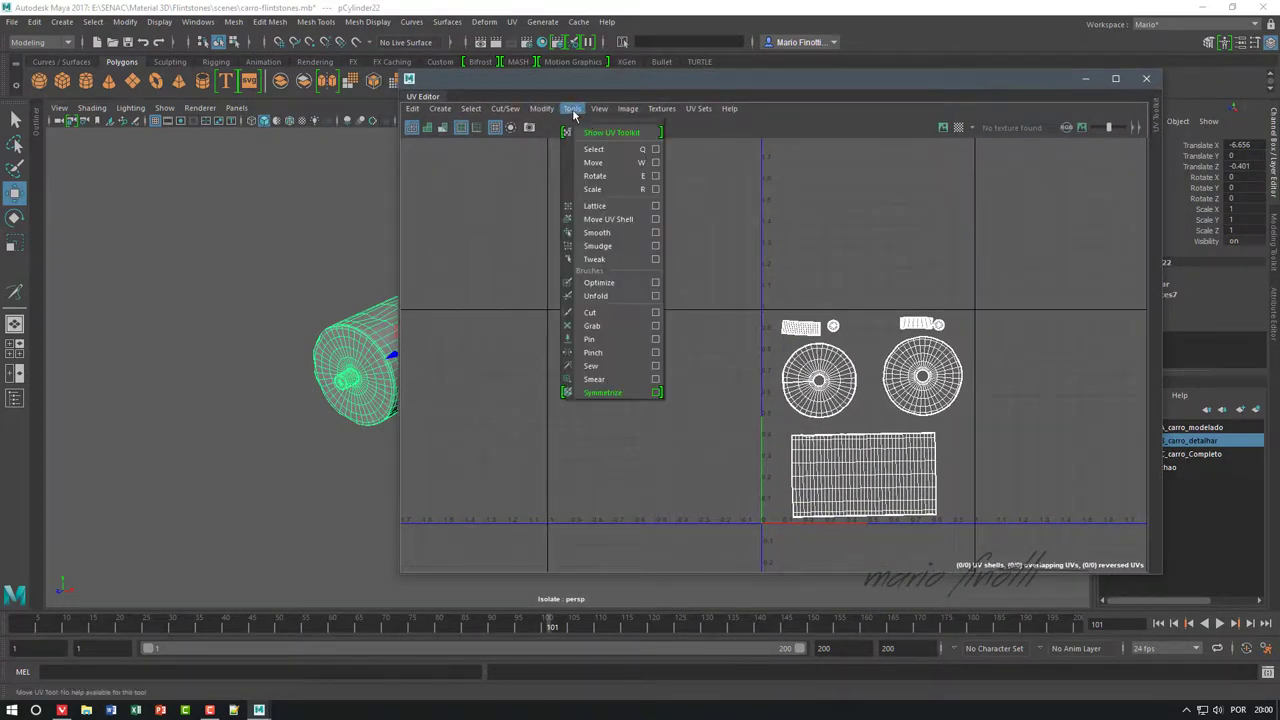
pyautogui.click(622, 133)
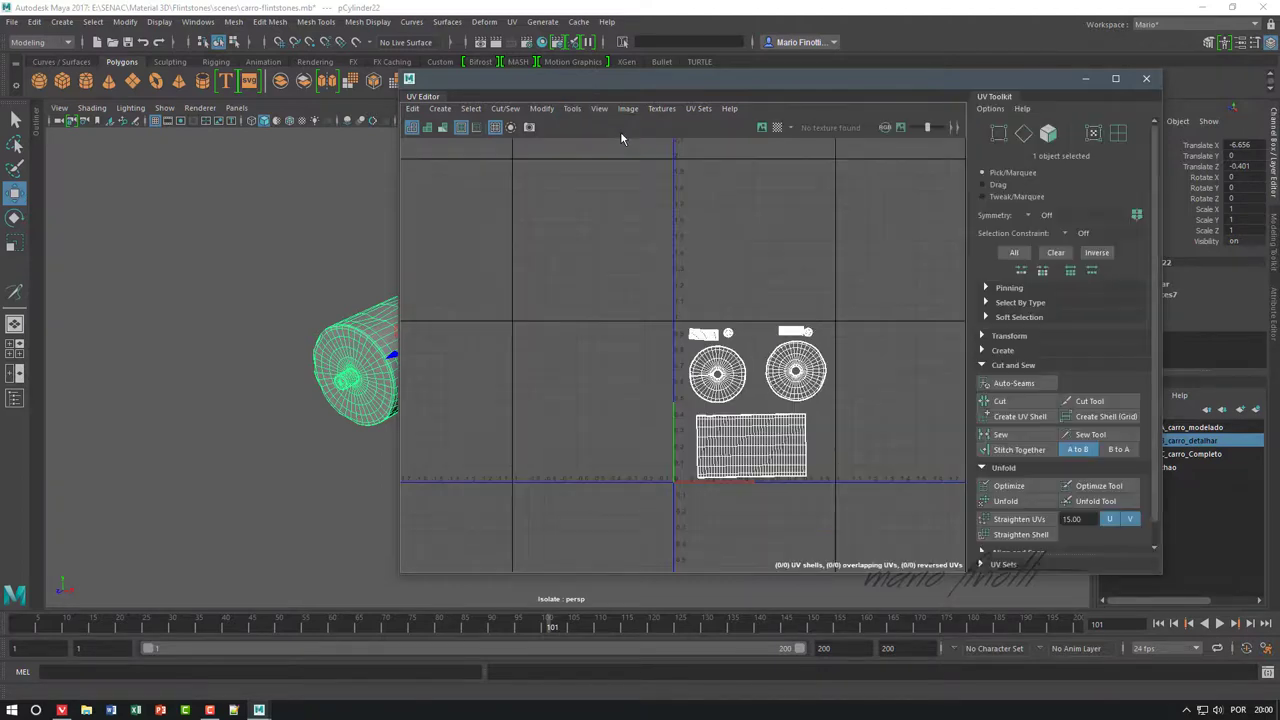
pyautogui.click(1009, 96)
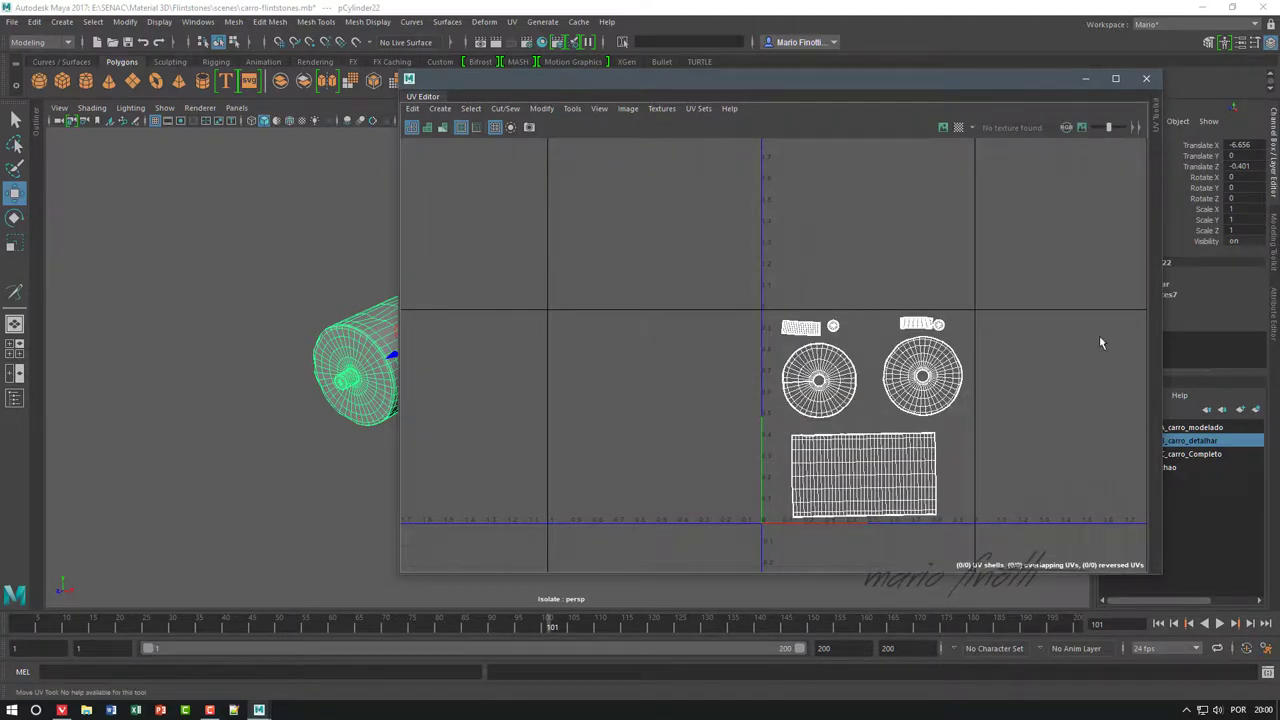
pyautogui.keyDown('alt'); pyautogui.moveTo(1100, 337); pyautogui.dragTo(1094, 256, button='middle'); pyautogui.keyUp('alt')
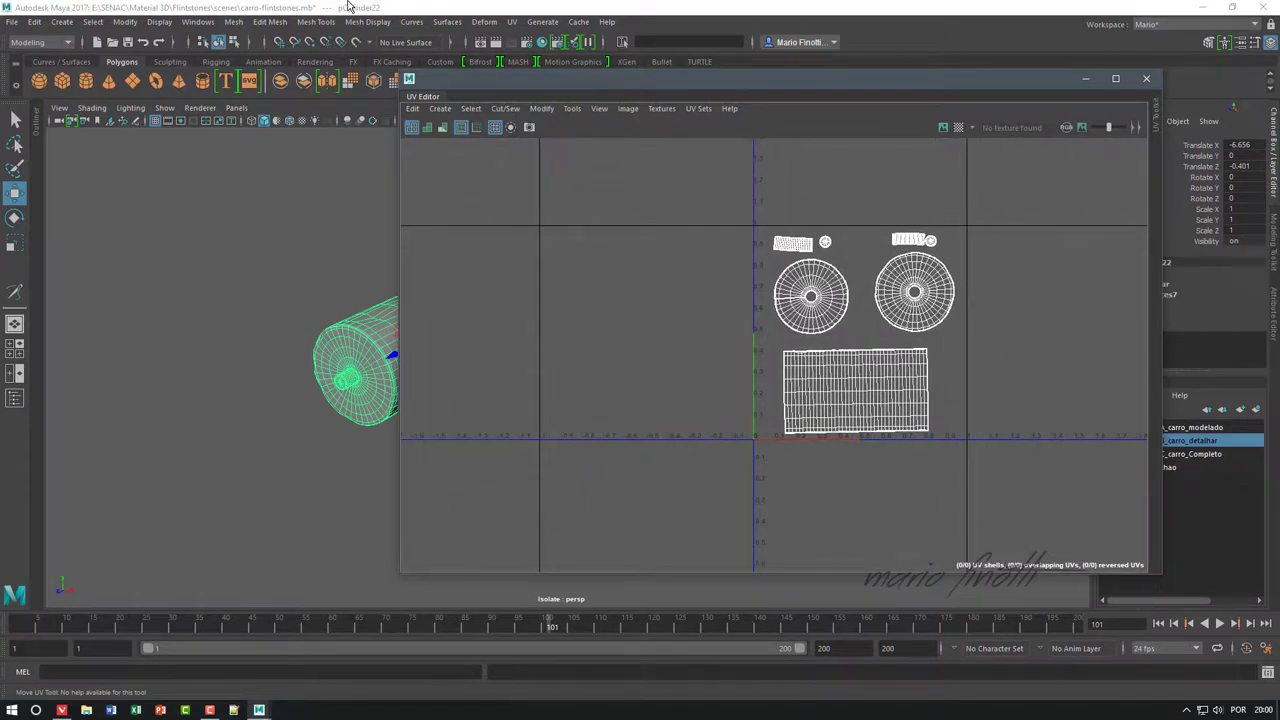
pyautogui.click(607, 21)
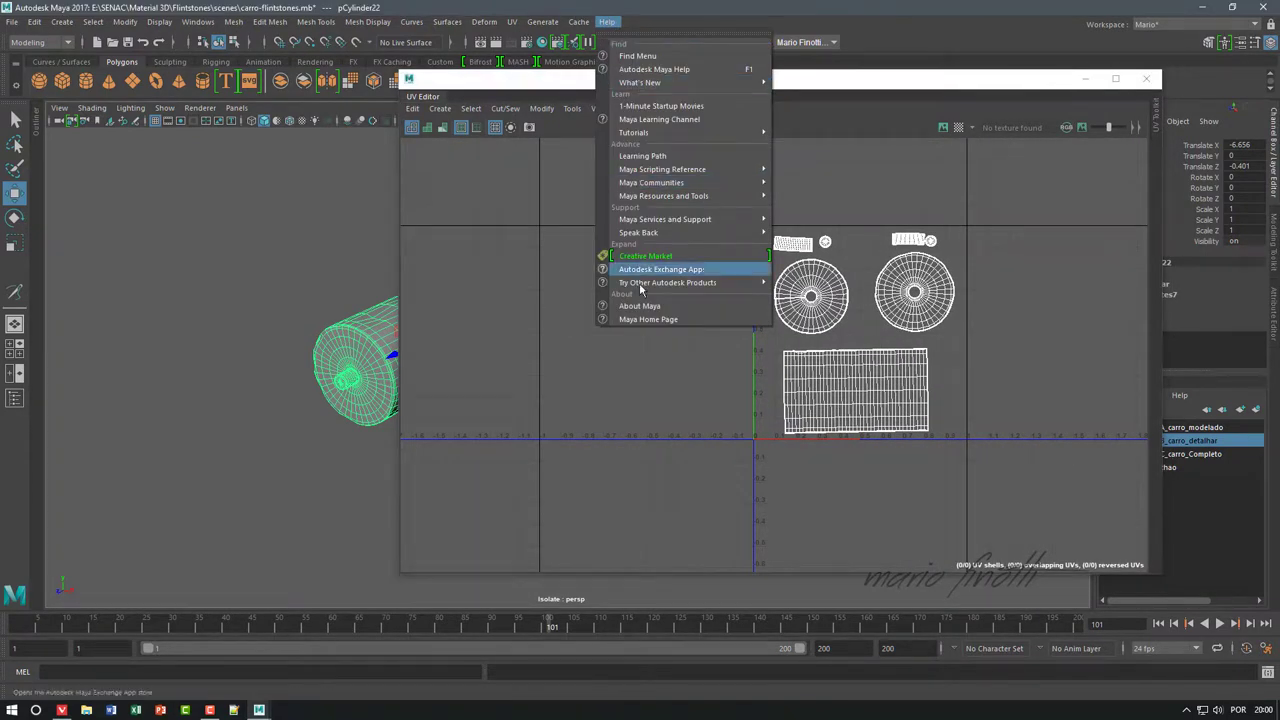
pyautogui.click(648, 305)
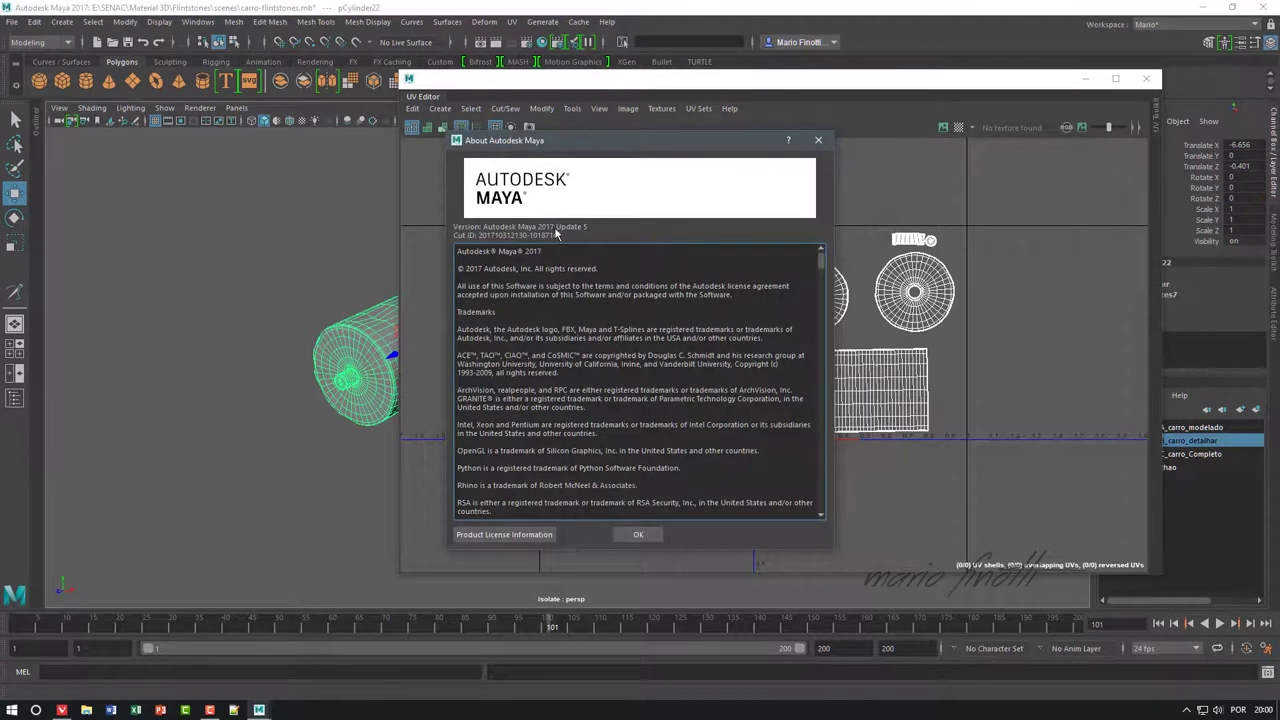
pyautogui.click(819, 145)
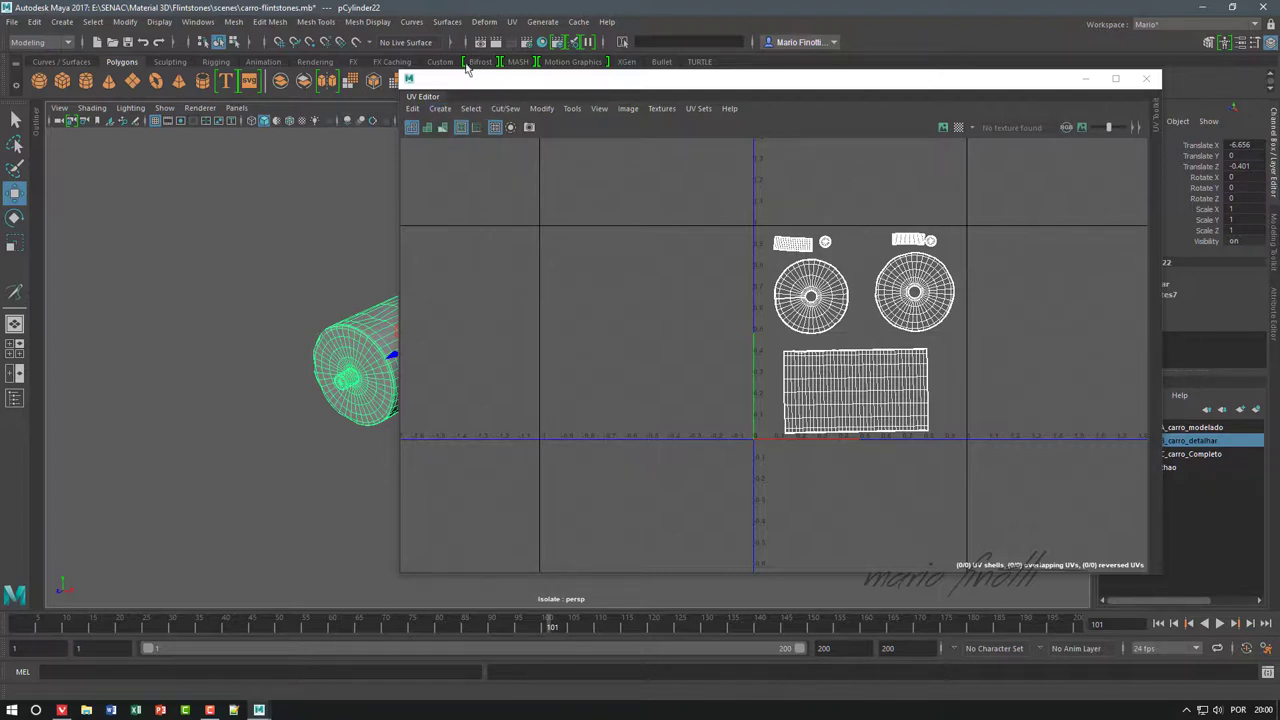
# - Delete all of the wheel's UVs with UV > Delete UVs and move the editor down
pyautogui.click(511, 21)
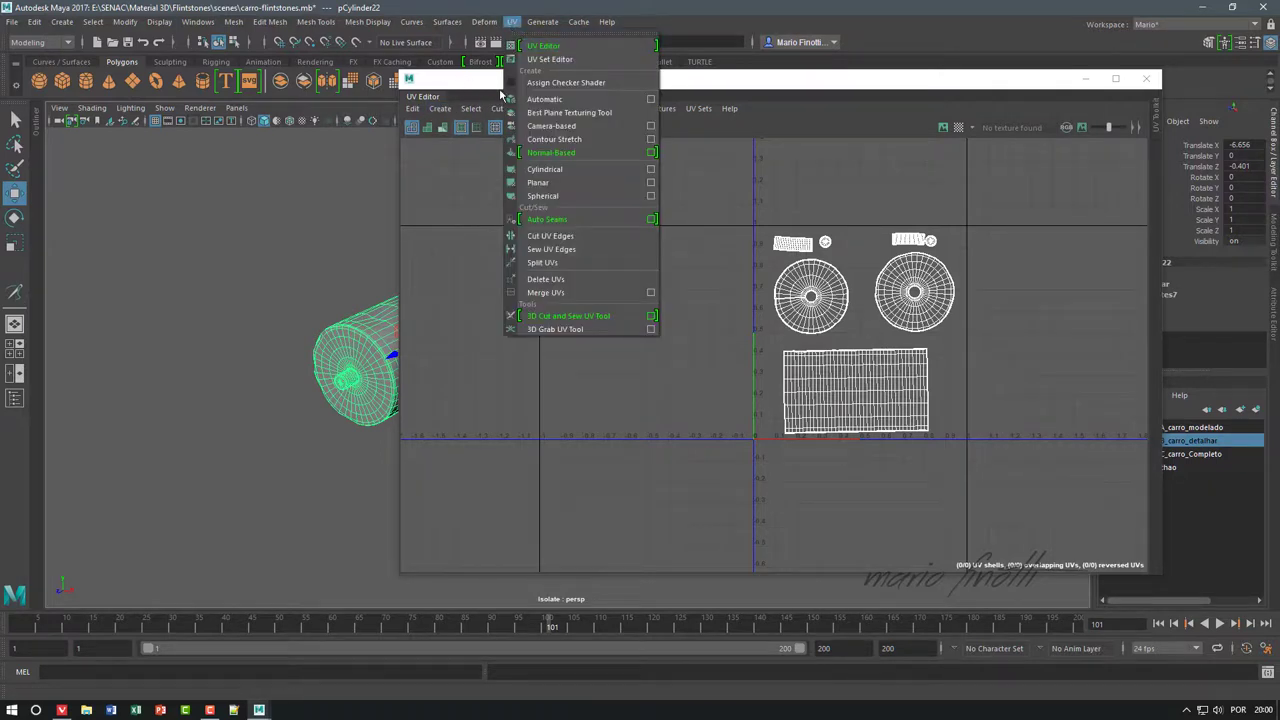
pyautogui.click(552, 279)
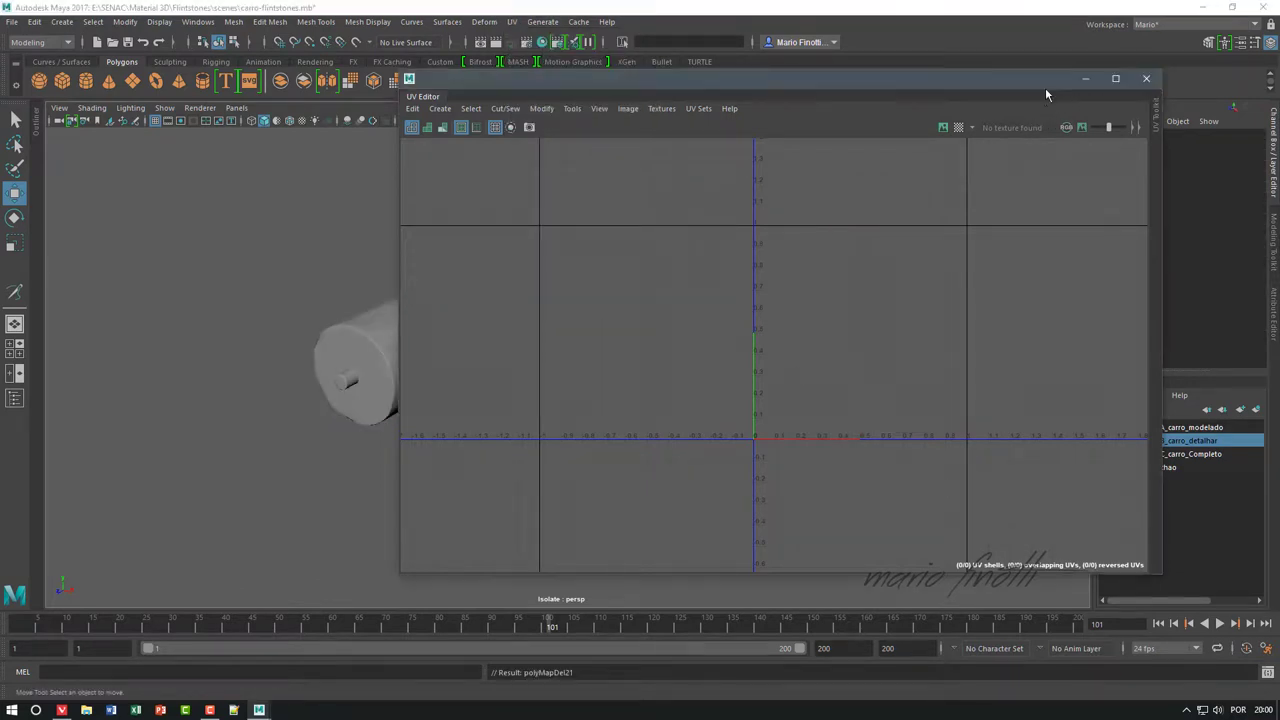
pyautogui.moveTo(1050, 84)
pyautogui.mouseDown()
pyautogui.moveTo(1243, 192)
pyautogui.moveTo(1075, 160)
pyautogui.moveTo(1049, 170)
pyautogui.mouseUp()
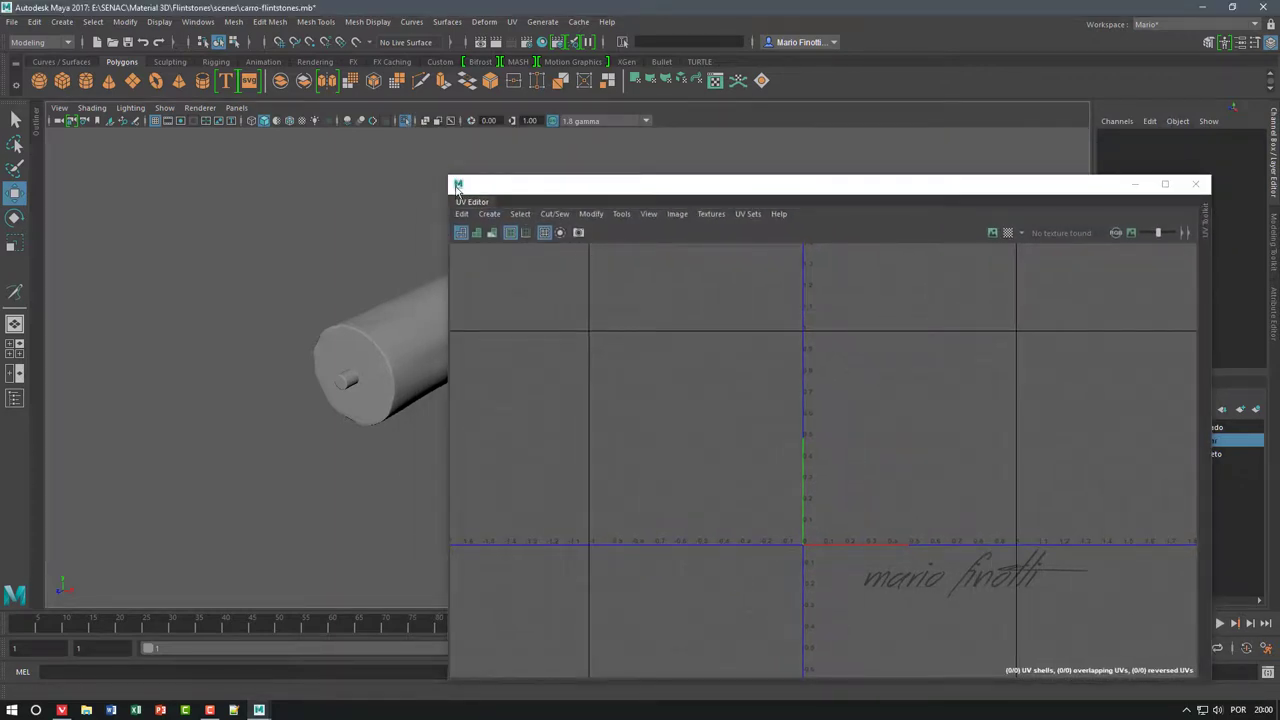
# - Shrink the UV Editor off the model and check each cylinder's UVs
pyautogui.moveTo(446, 173); pyautogui.dragTo(706, 326)
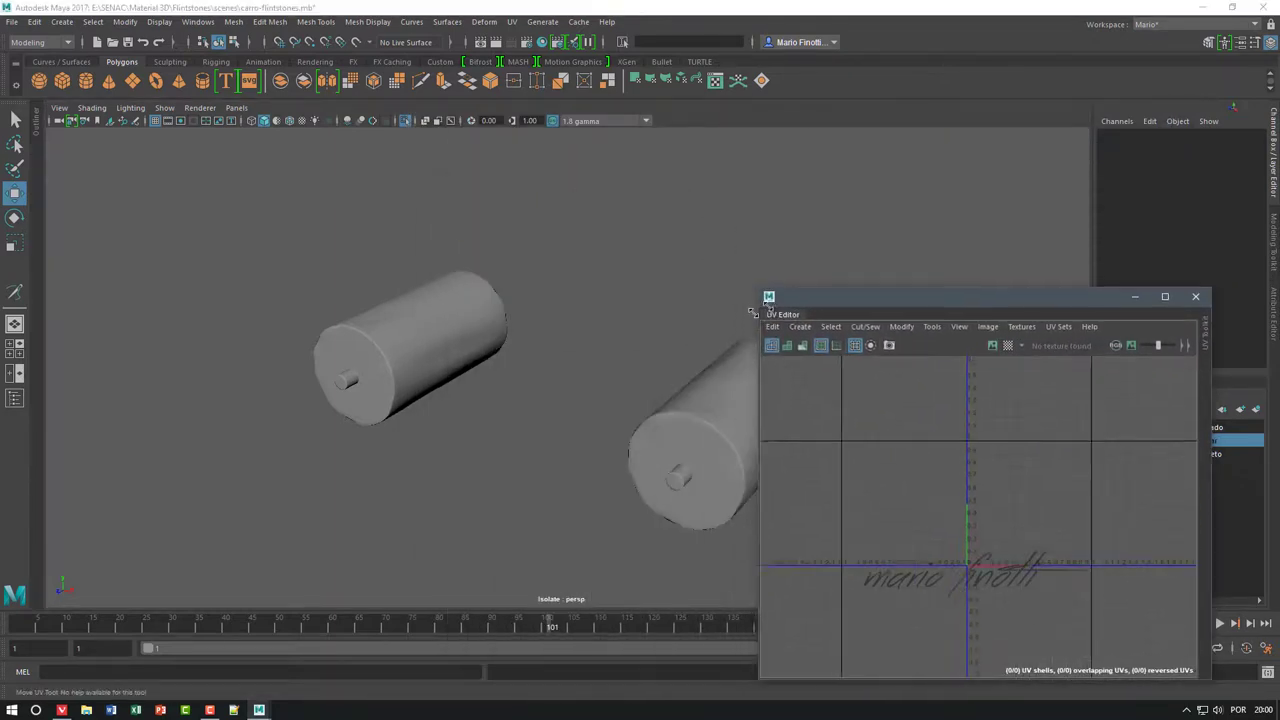
pyautogui.moveTo(886, 334)
pyautogui.mouseDown()
pyautogui.moveTo(903, 327)
pyautogui.moveTo(943, 80)
pyautogui.mouseUp()
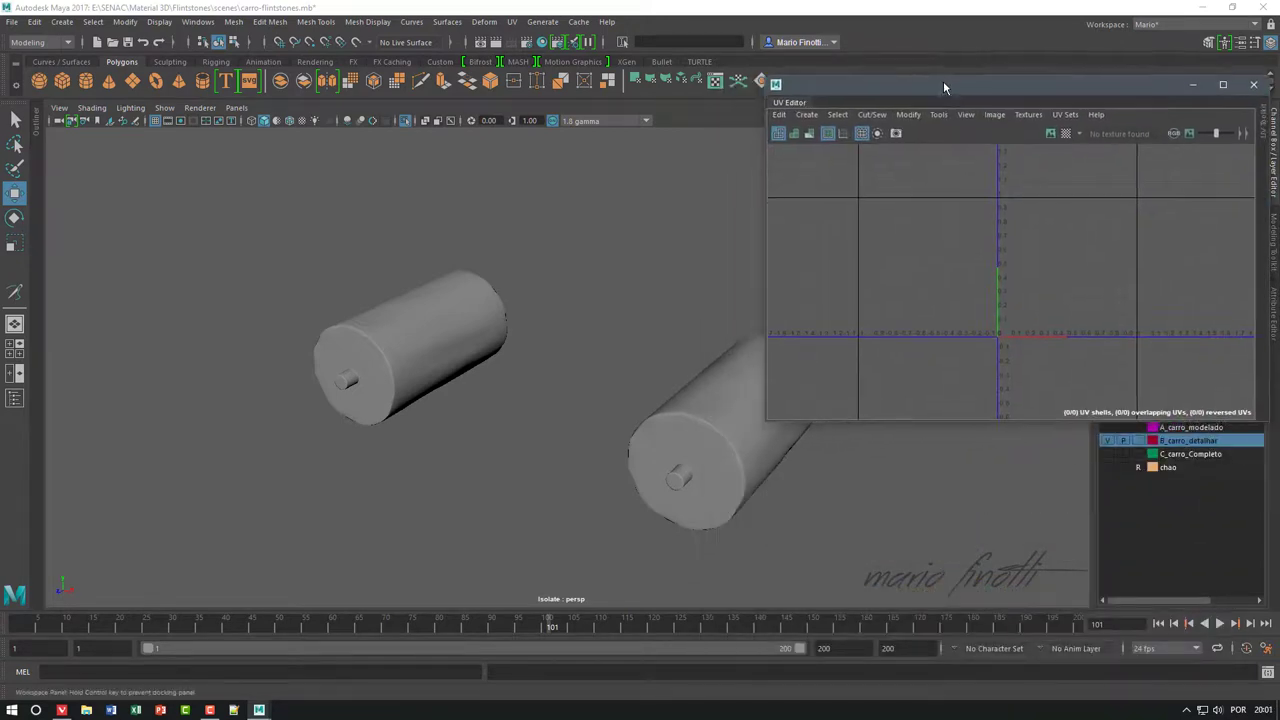
pyautogui.keyDown('alt'); pyautogui.moveTo(551, 363); pyautogui.dragTo(334, 329, button='middle'); pyautogui.keyUp('alt')
pyautogui.click(553, 352)
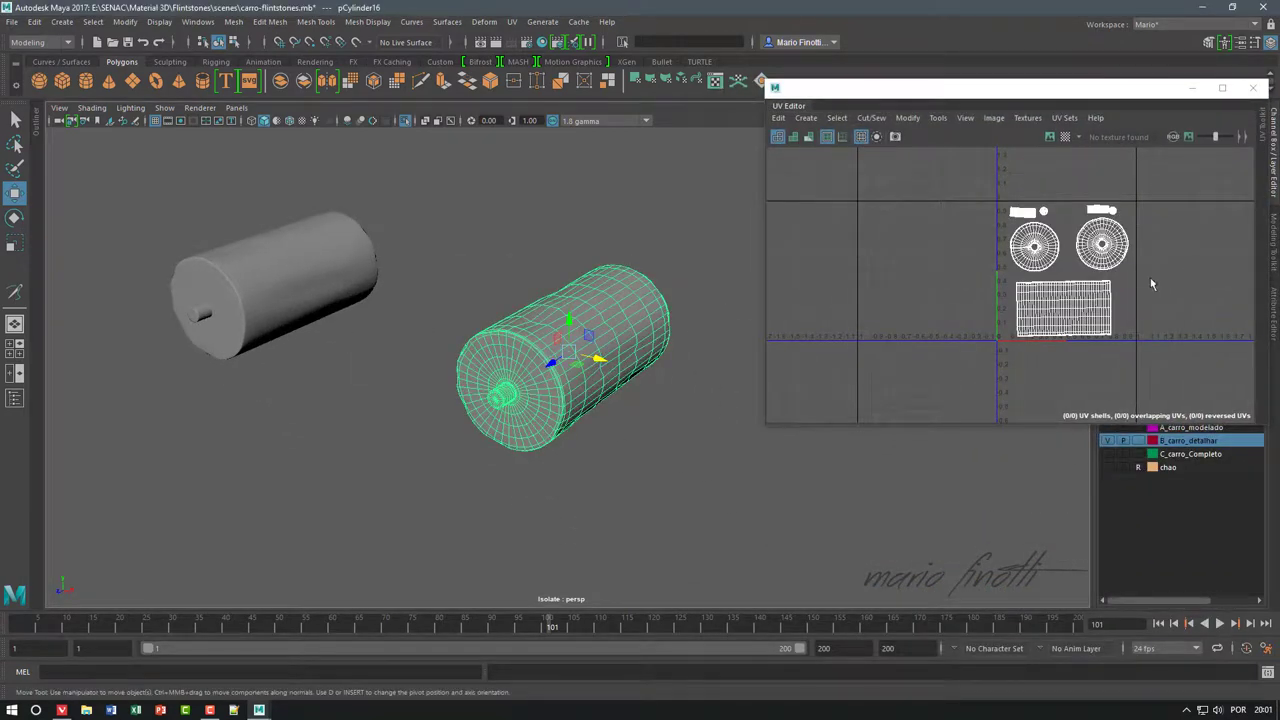
pyautogui.click(305, 293)
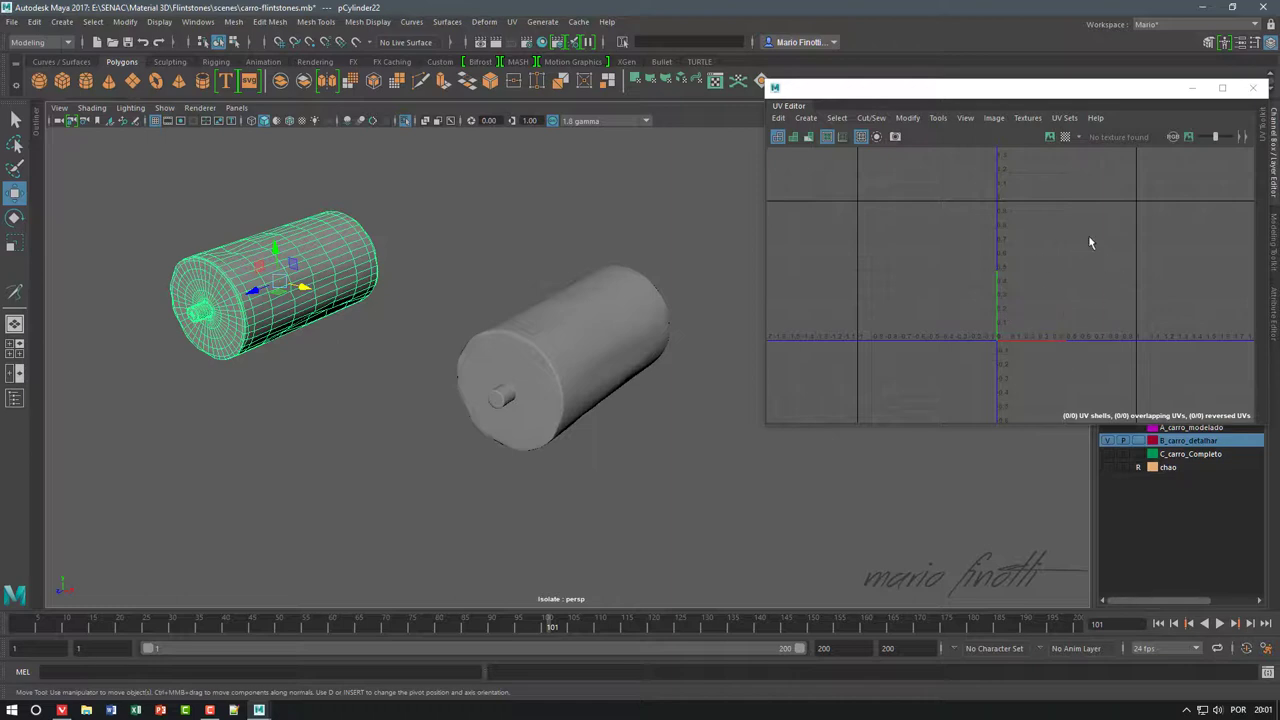
pyautogui.scroll(1, 1079, 244)
pyautogui.scroll(1, 1085, 242)
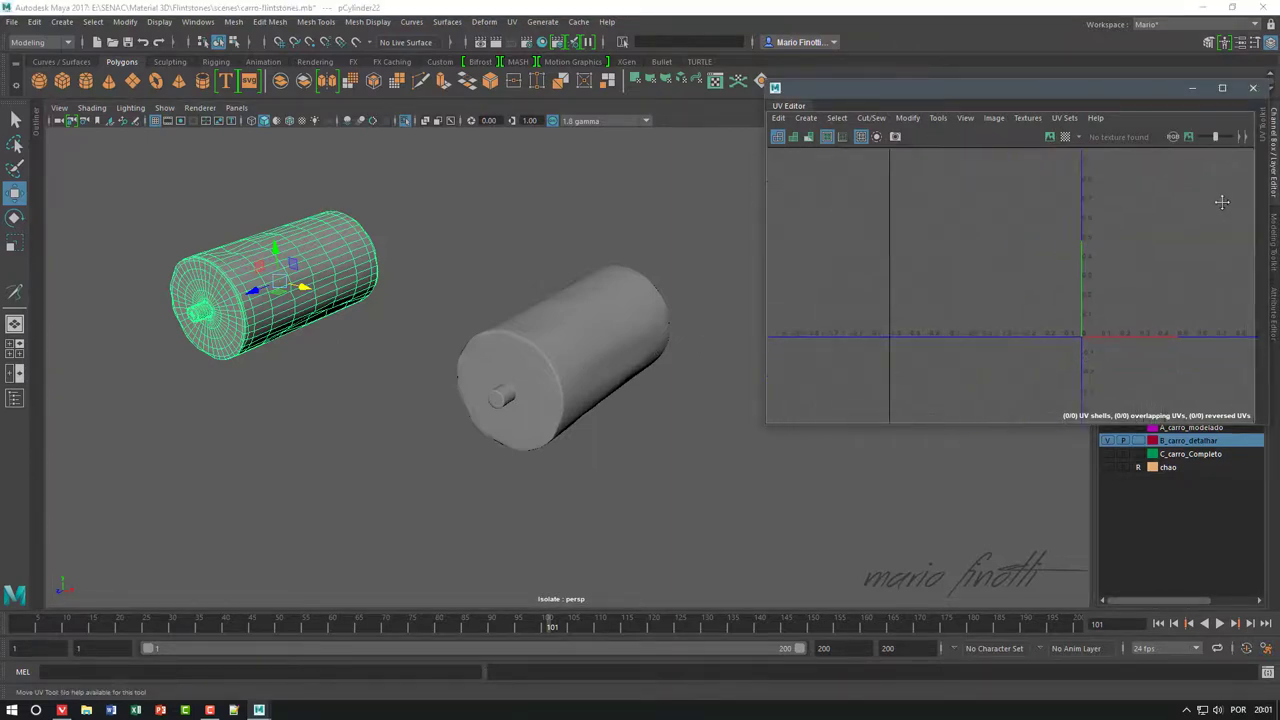
pyautogui.scroll(1, 1090, 241)
pyautogui.scroll(2, 1094, 240)
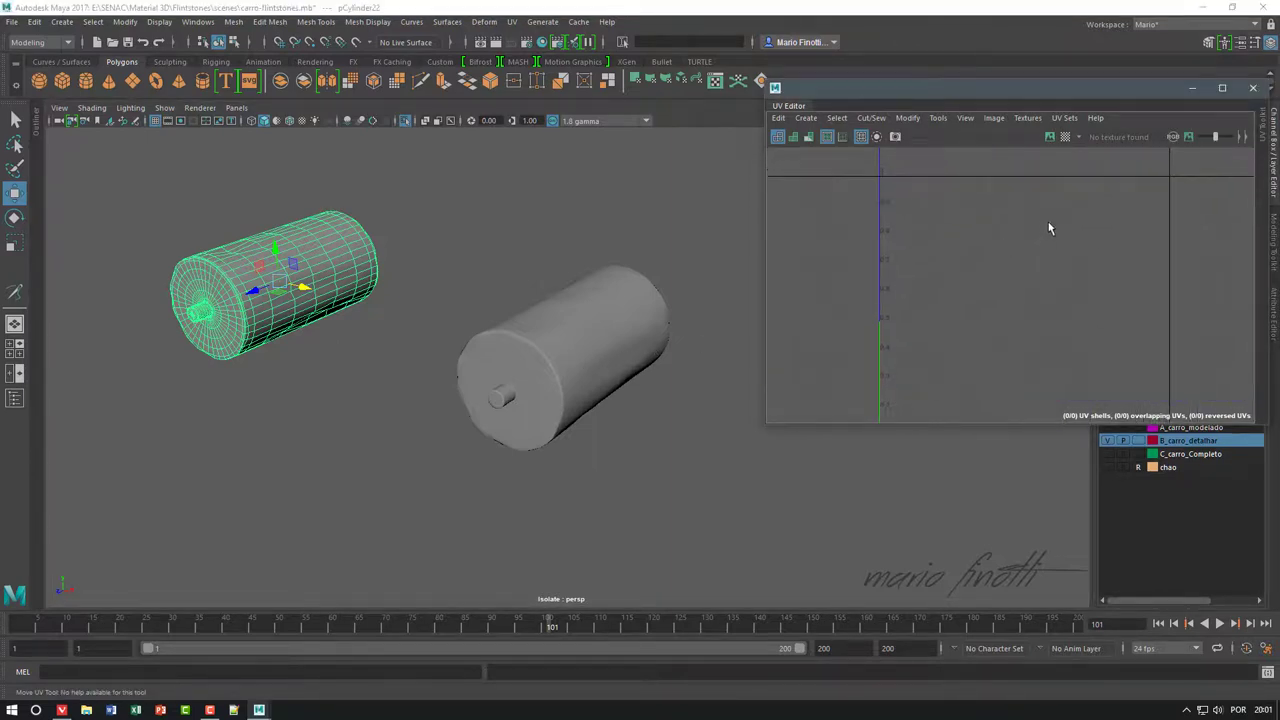
pyautogui.scroll(-2, 1048, 220)
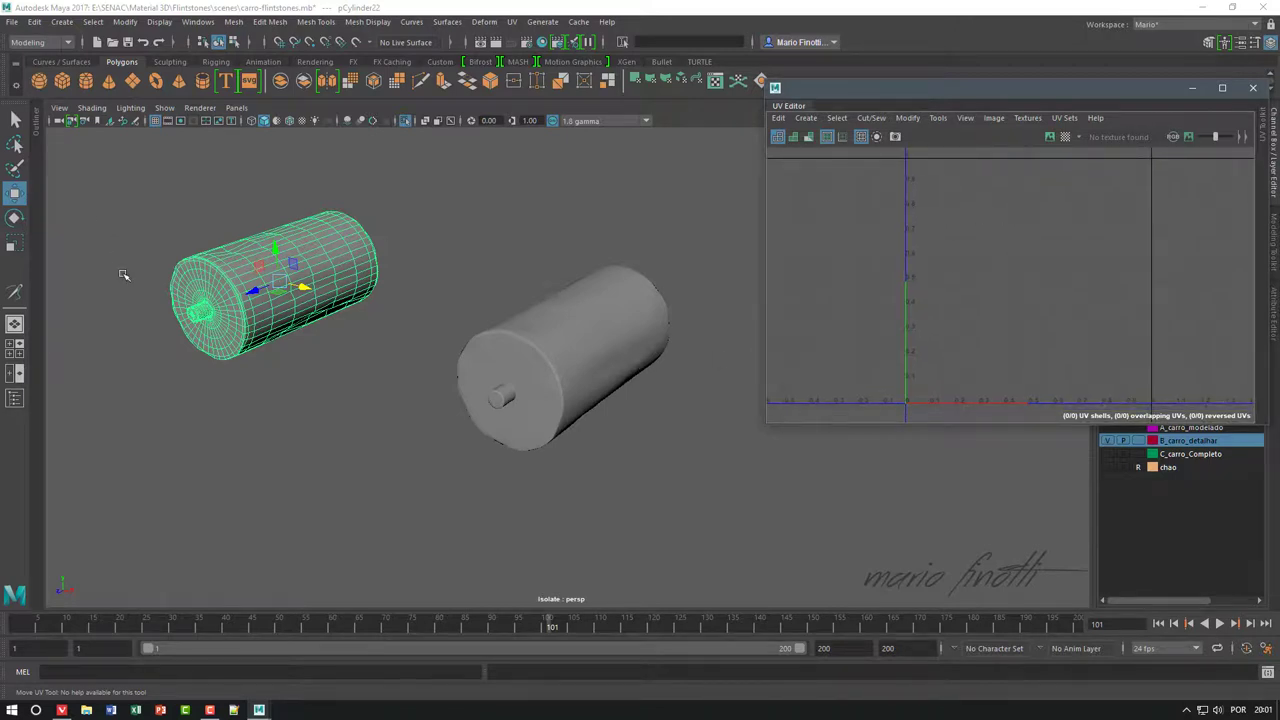
# - Select the UV-mapped right cylinder, then add the UV-less left cylinder as the target
pyautogui.click(586, 362)
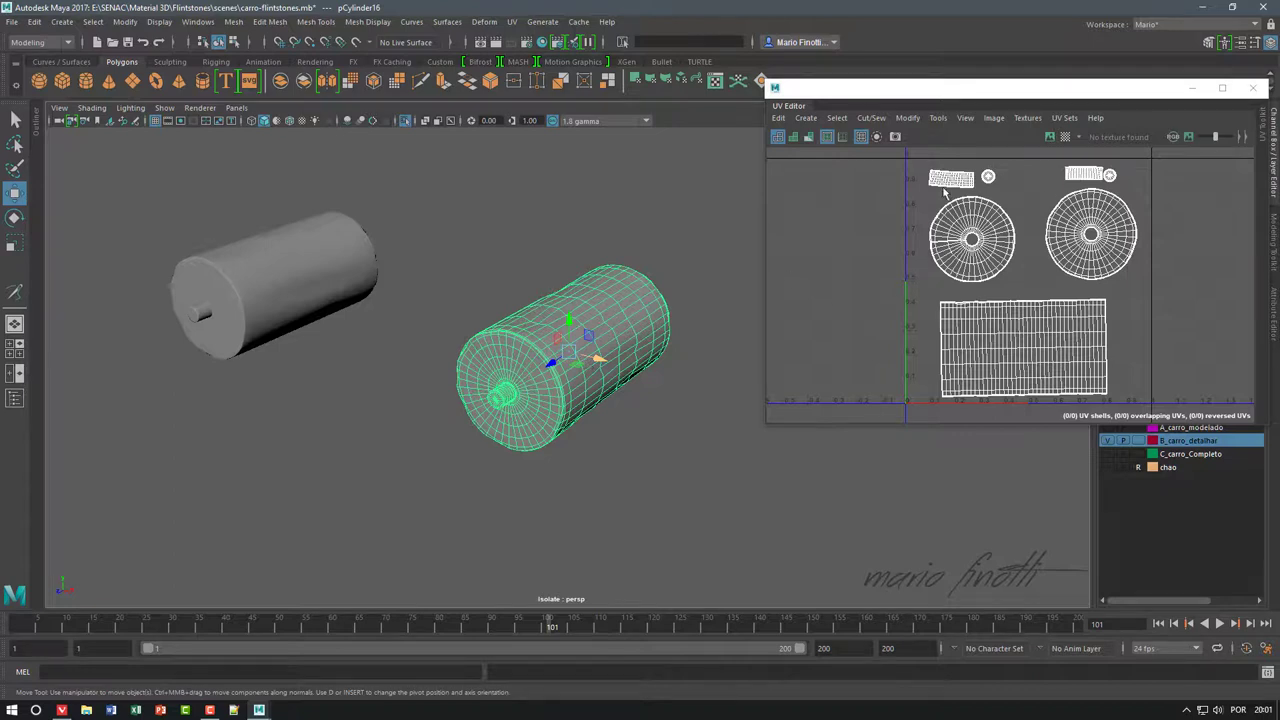
pyautogui.click(300, 270)
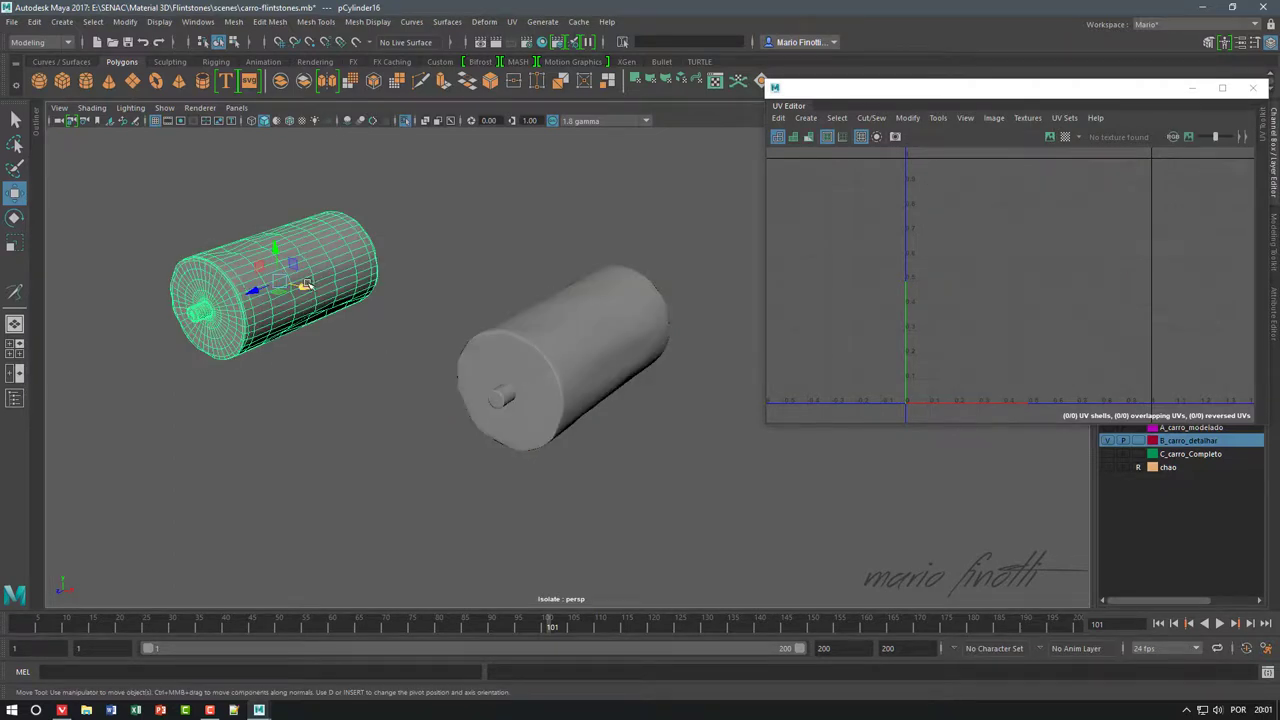
pyautogui.click(710, 292)
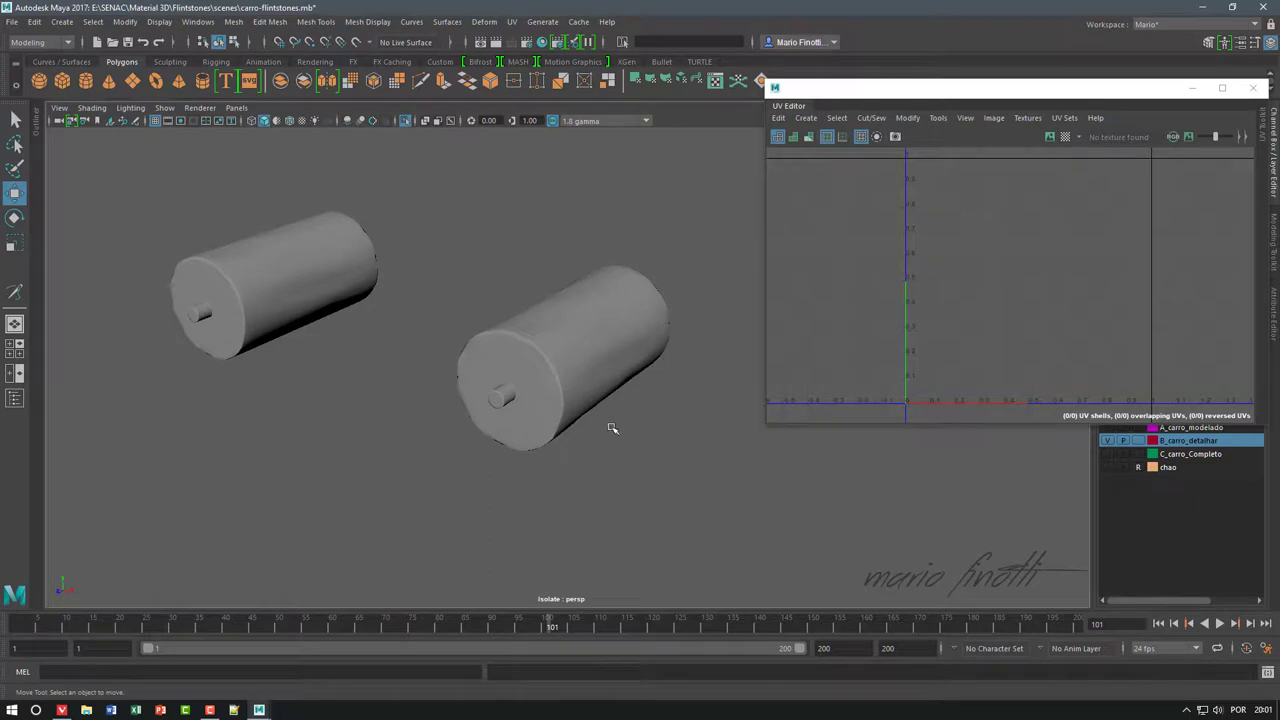
pyautogui.click(612, 350)
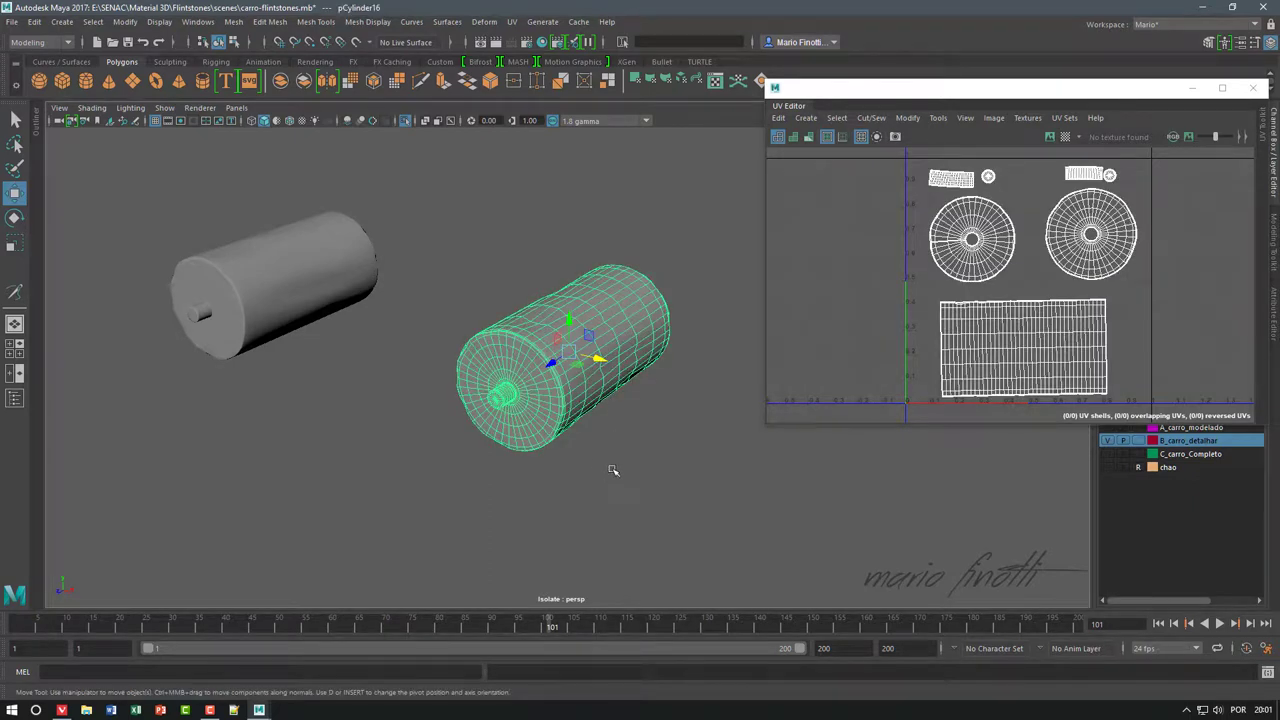
pyautogui.click(272, 268)
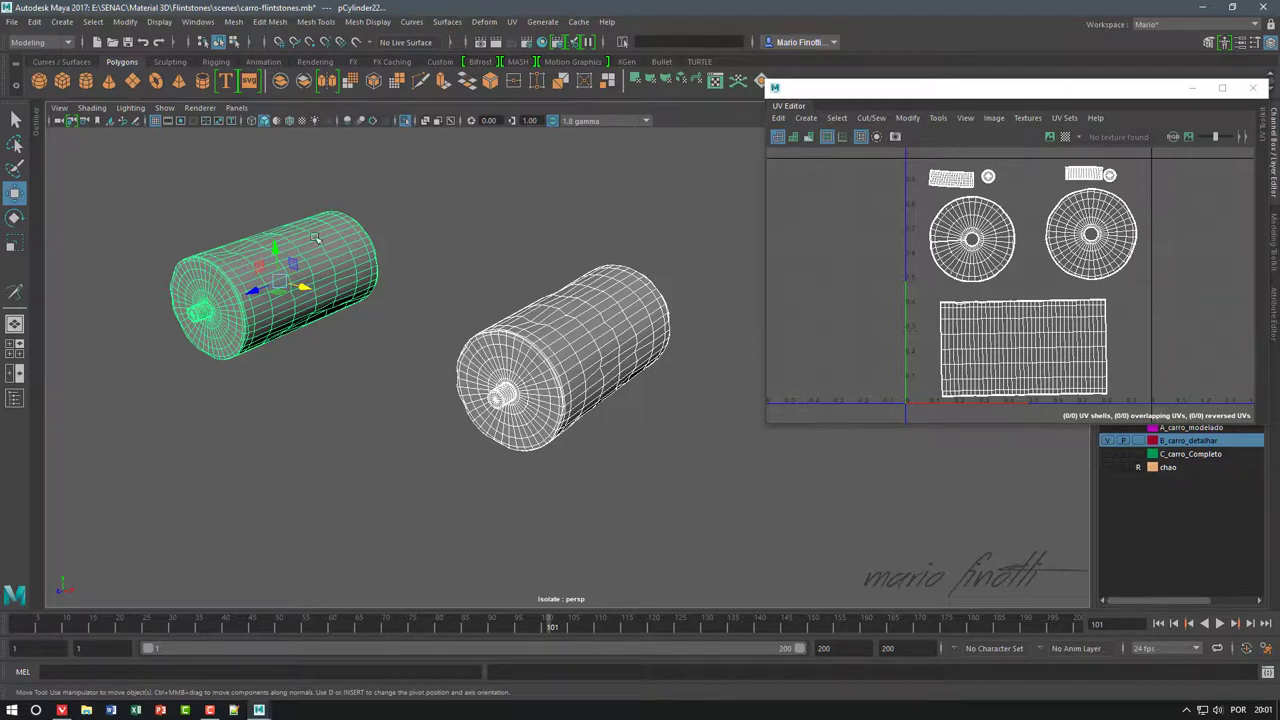
pyautogui.click(232, 21)
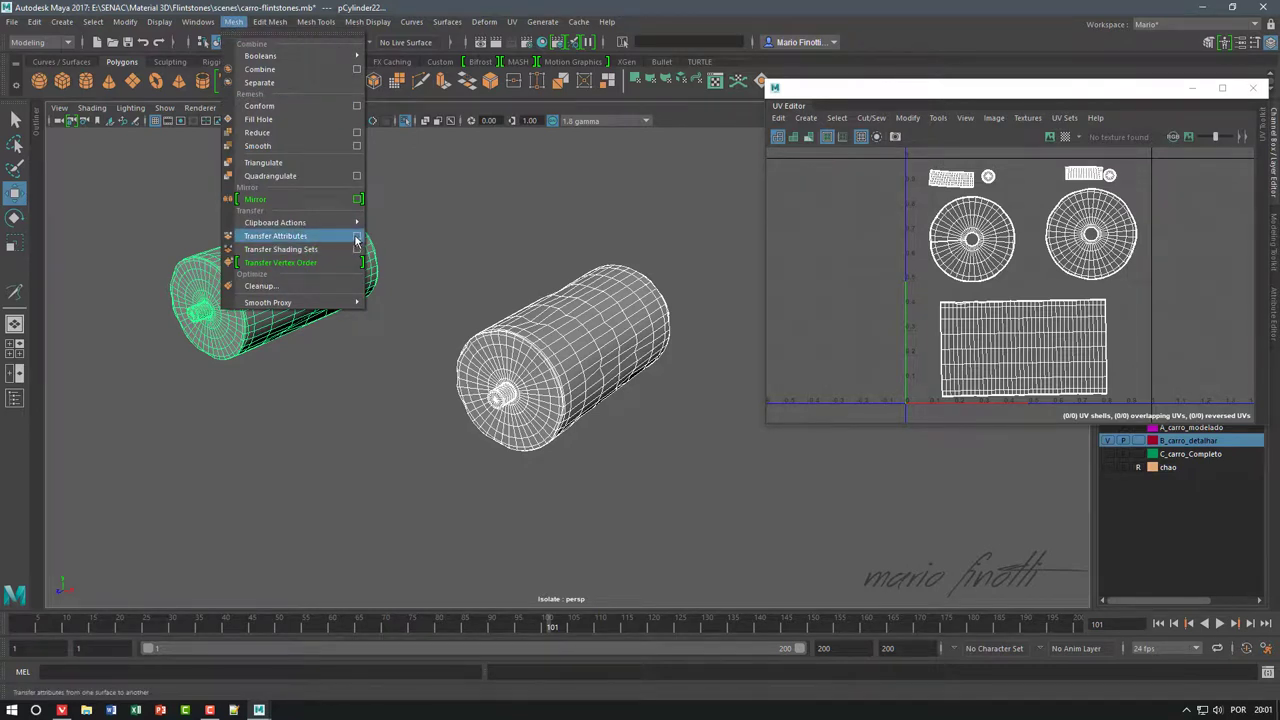
# - Transfer all UV sets in Component sample space from the mapped cylinder onto the left one
pyautogui.click(357, 236)
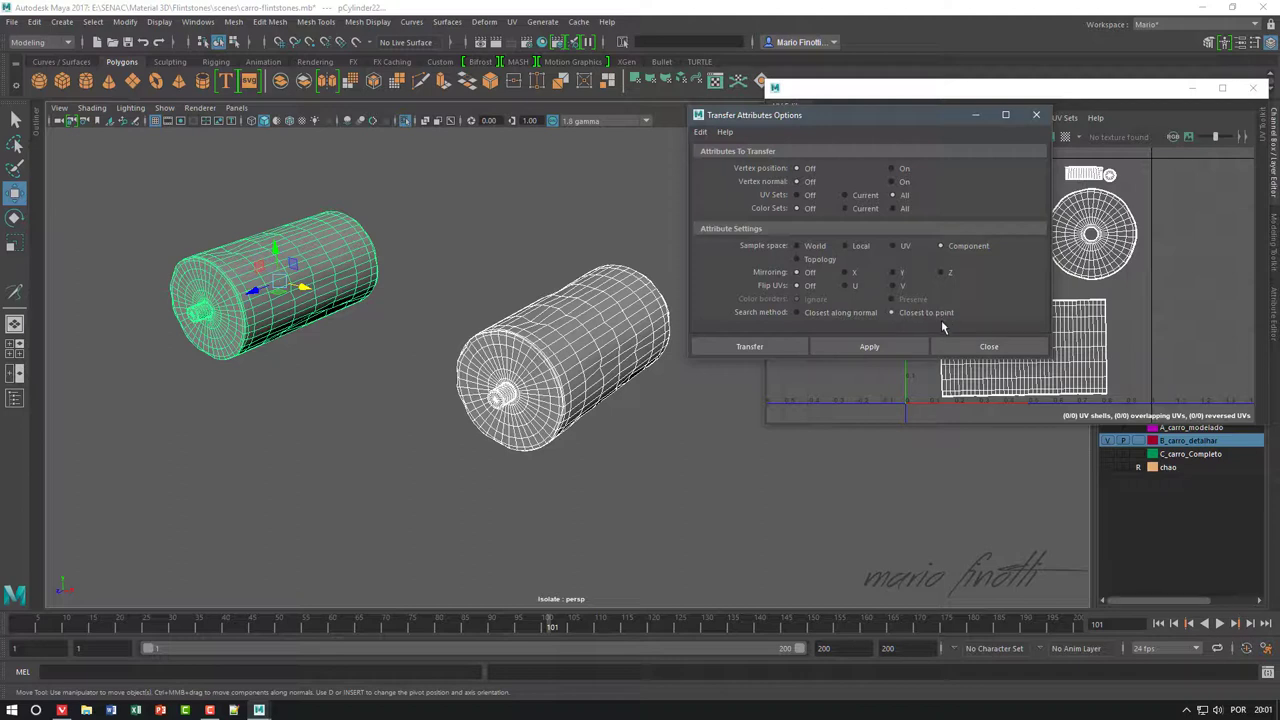
pyautogui.click(856, 346)
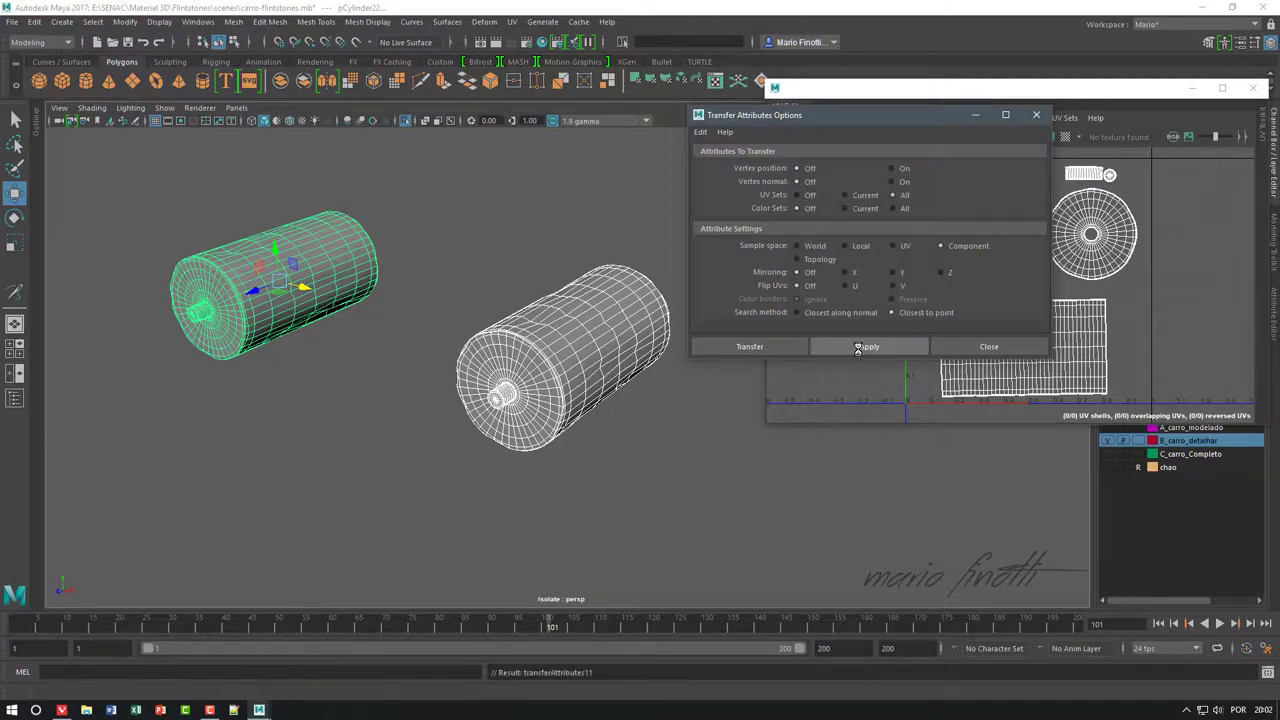
pyautogui.click(1036, 114)
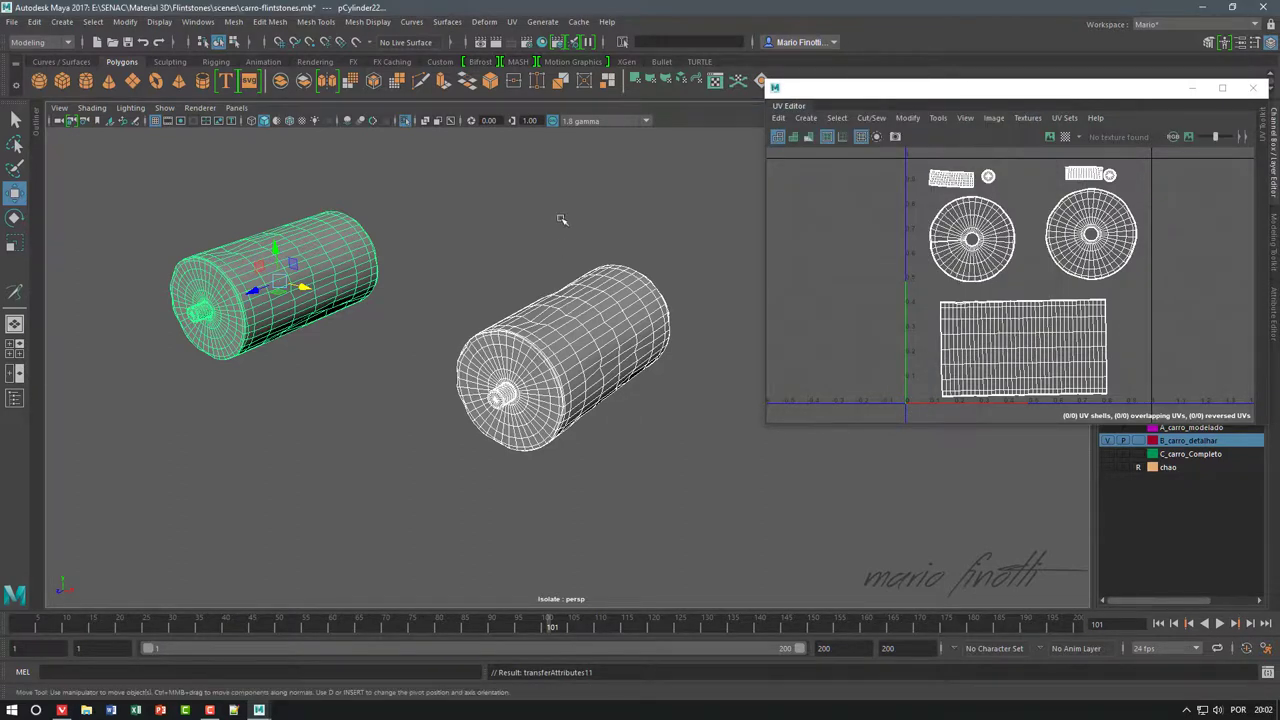
# - Confirm both cylinders now carry UVs, then zoom out from them
pyautogui.press('5')
pyautogui.click(598, 333)
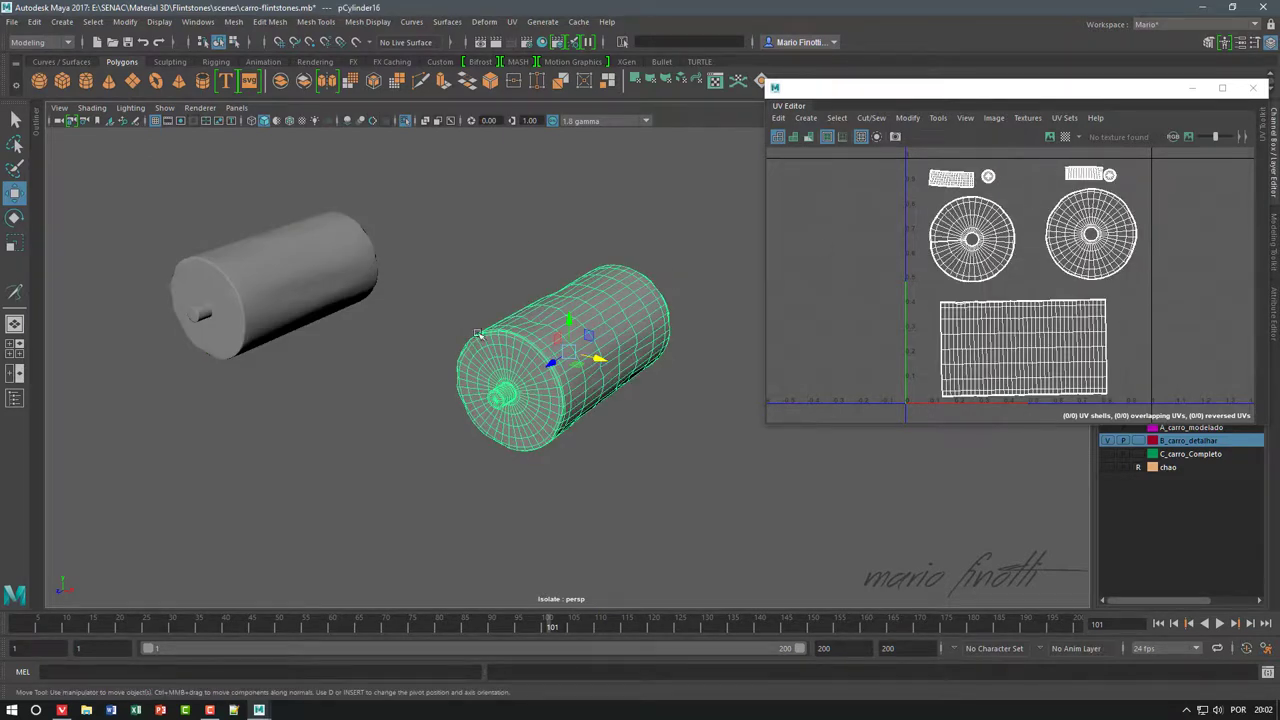
pyautogui.click(499, 237)
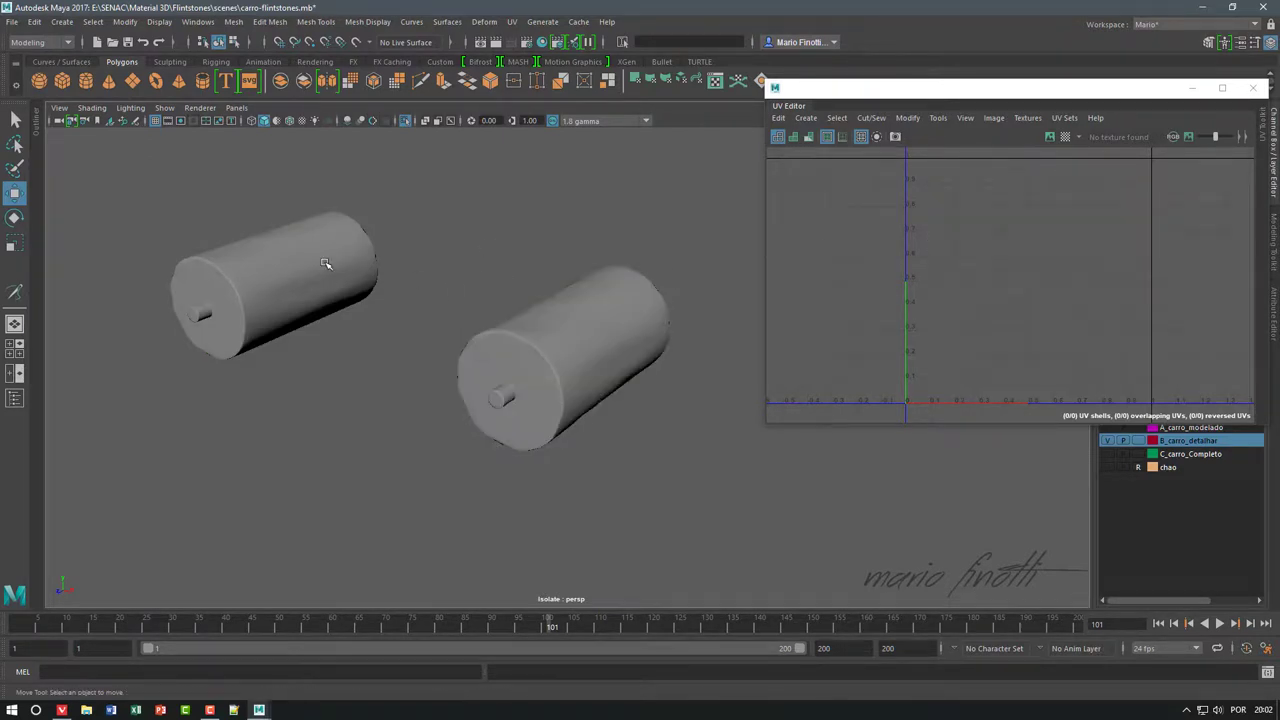
pyautogui.click(340, 280)
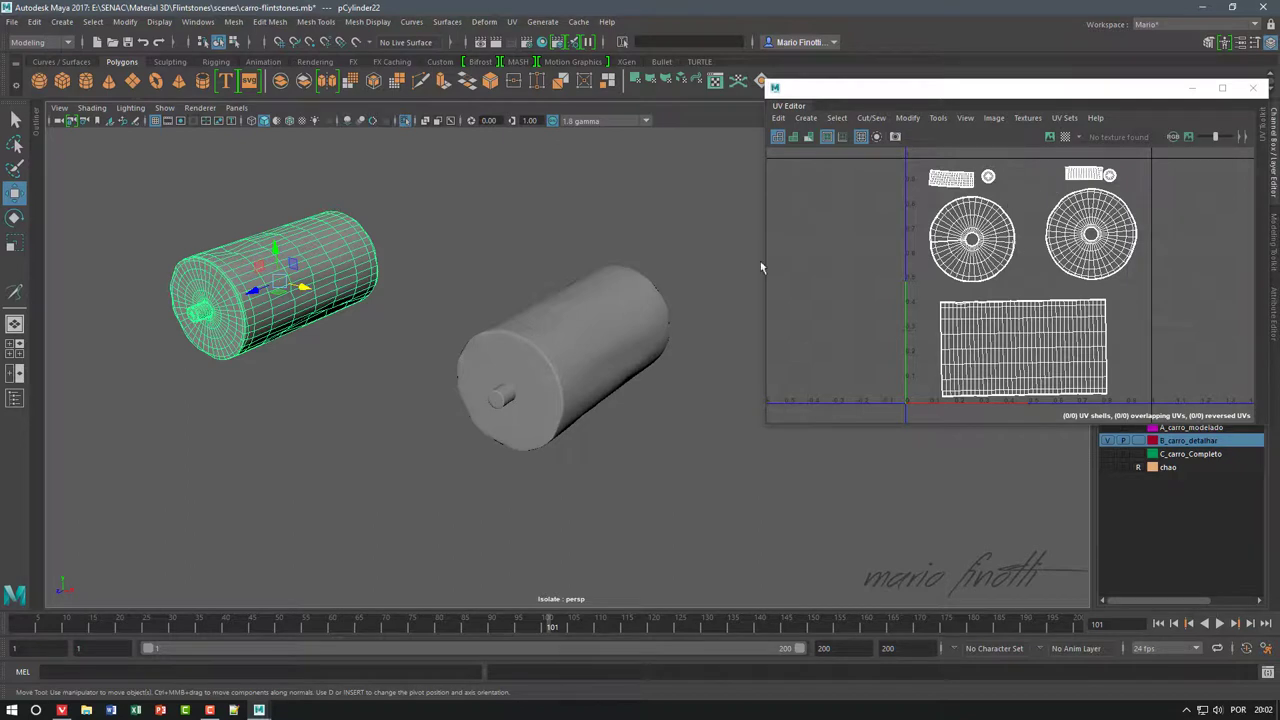
pyautogui.click(591, 205)
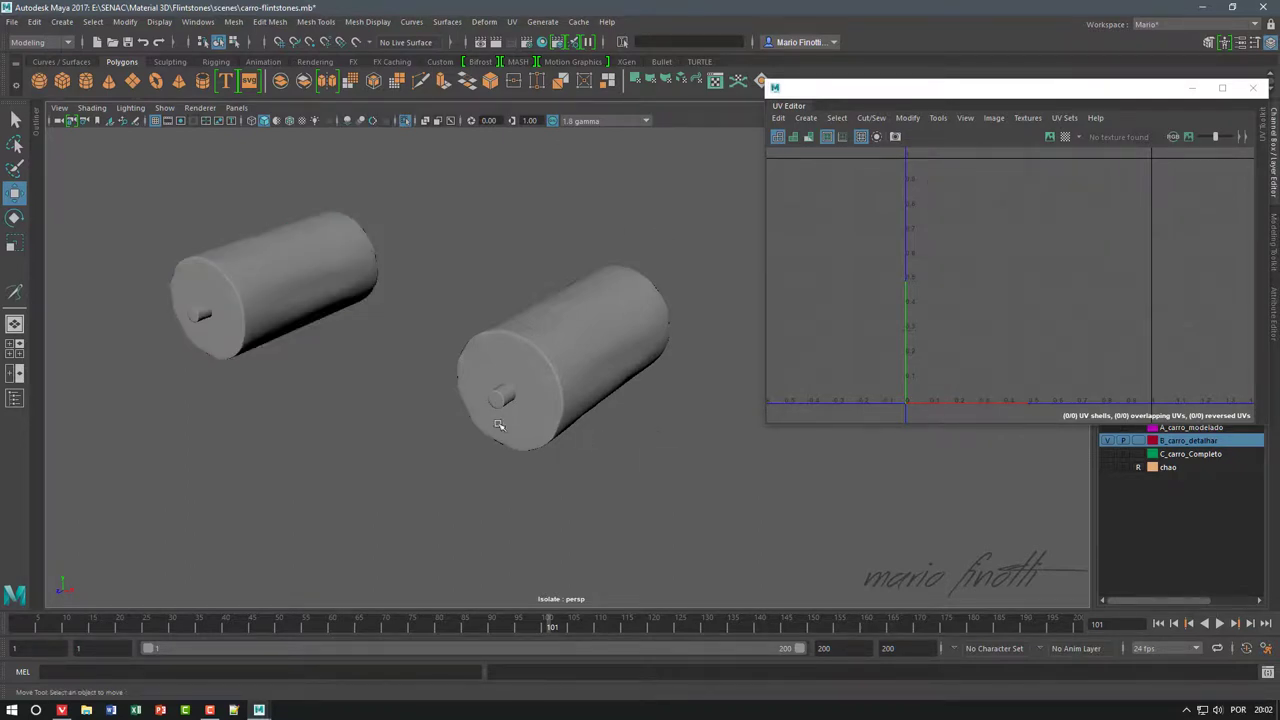
pyautogui.keyDown('alt'); pyautogui.moveTo(534, 226); pyautogui.dragTo(429, 278, button='right'); pyautogui.keyUp('alt')
pyautogui.keyDown('alt'); pyautogui.moveTo(429, 278); pyautogui.dragTo(454, 276, button='middle'); pyautogui.keyUp('alt')
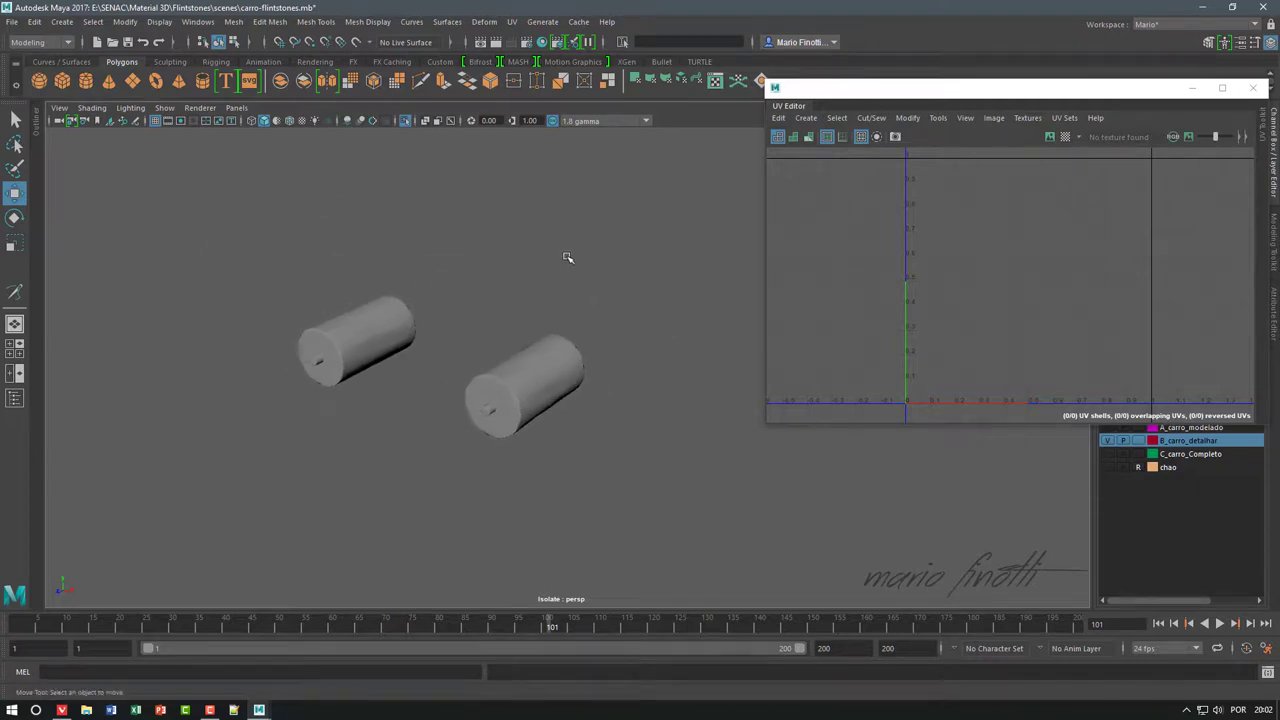
# - Turn off isolation and inspect the UVs of the front panel, seat and floor piece
pyautogui.click(405, 121)
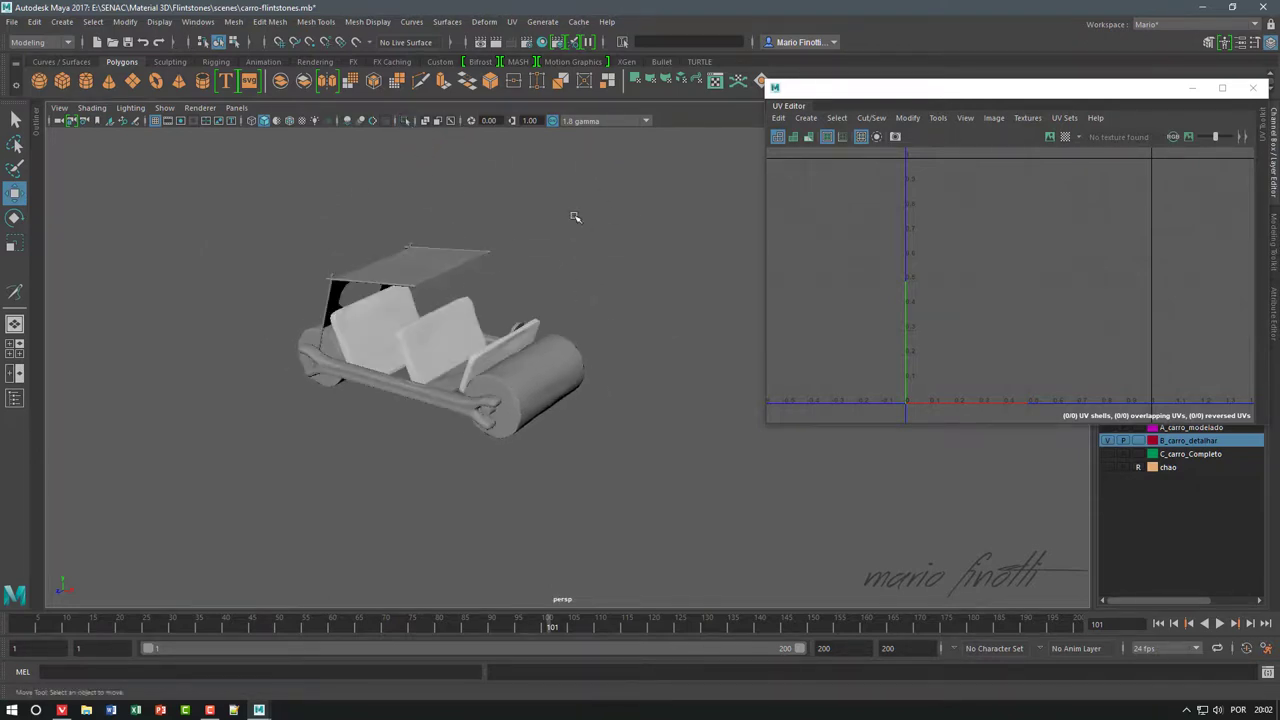
pyautogui.click(490, 362)
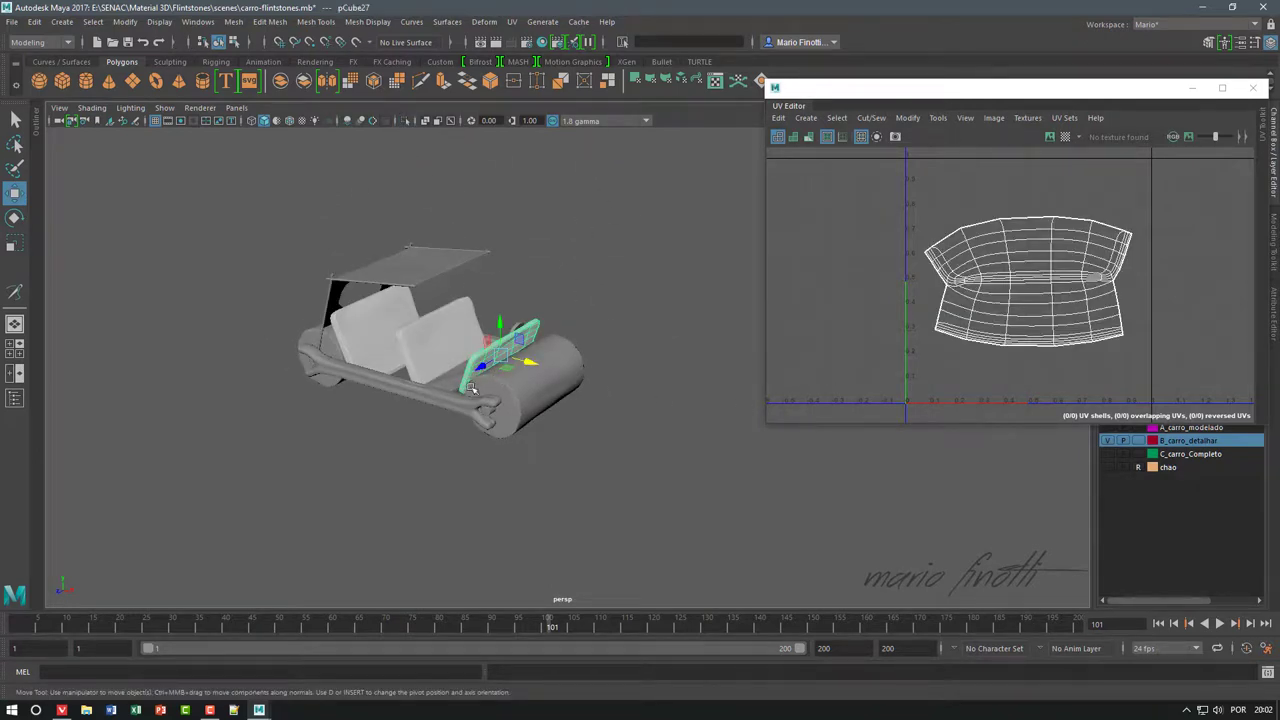
pyautogui.click(438, 341)
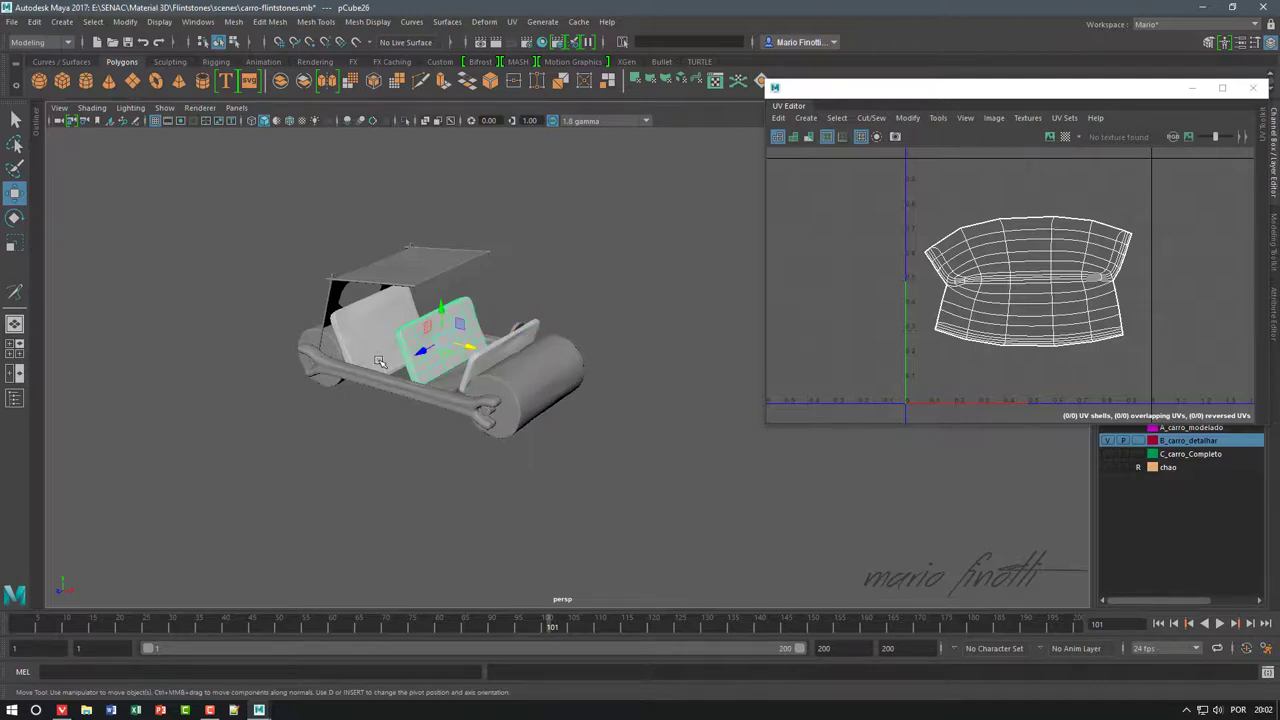
pyautogui.click(378, 314)
pyautogui.moveTo(586, 306)
pyautogui.keyDown('alt'); pyautogui.mouseDown(button='right')
pyautogui.moveTo(646, 354)
pyautogui.moveTo(734, 328)
pyautogui.mouseUp(button='right'); pyautogui.keyUp('alt')
pyautogui.moveTo(734, 328)
pyautogui.keyDown('alt'); pyautogui.mouseDown()
pyautogui.moveTo(472, 371)
pyautogui.moveTo(585, 360)
pyautogui.mouseUp(); pyautogui.keyUp('alt')
pyautogui.click(580, 372)
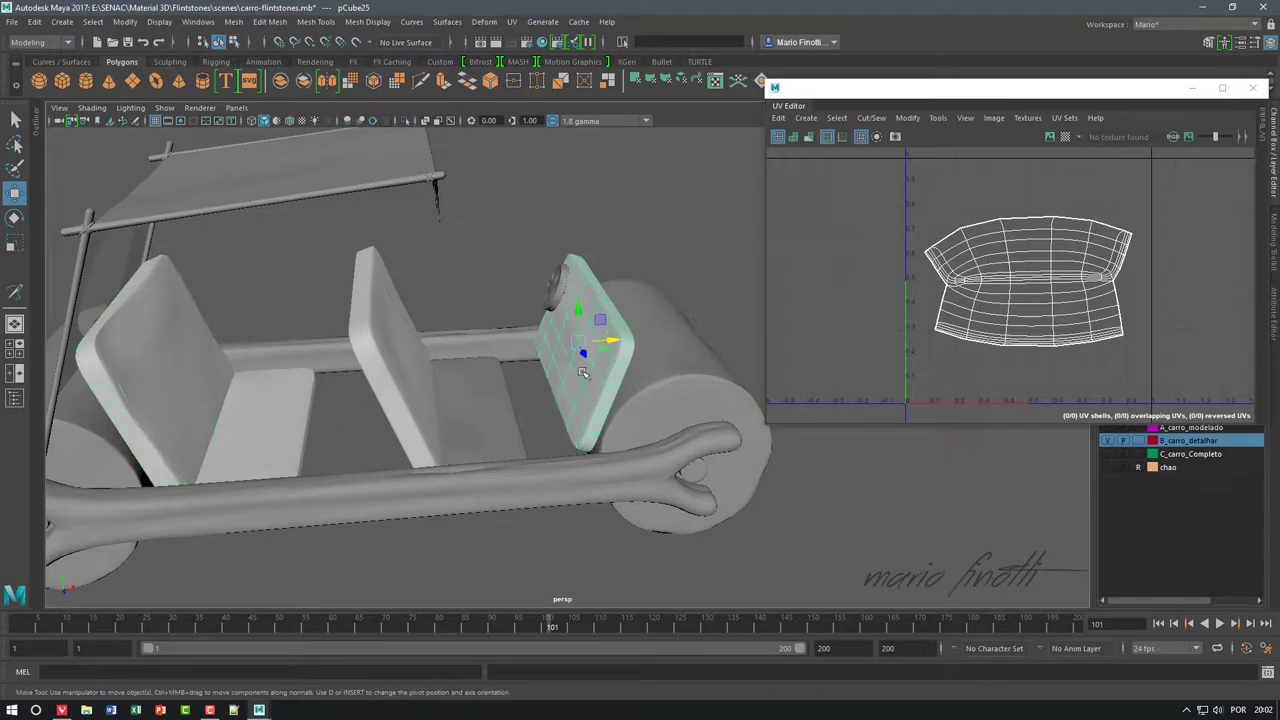
pyautogui.moveTo(509, 405)
pyautogui.keyDown('alt'); pyautogui.mouseDown()
pyautogui.moveTo(471, 420)
pyautogui.moveTo(530, 361)
pyautogui.mouseUp(); pyautogui.keyUp('alt')
pyautogui.scroll(-5, 530, 361)
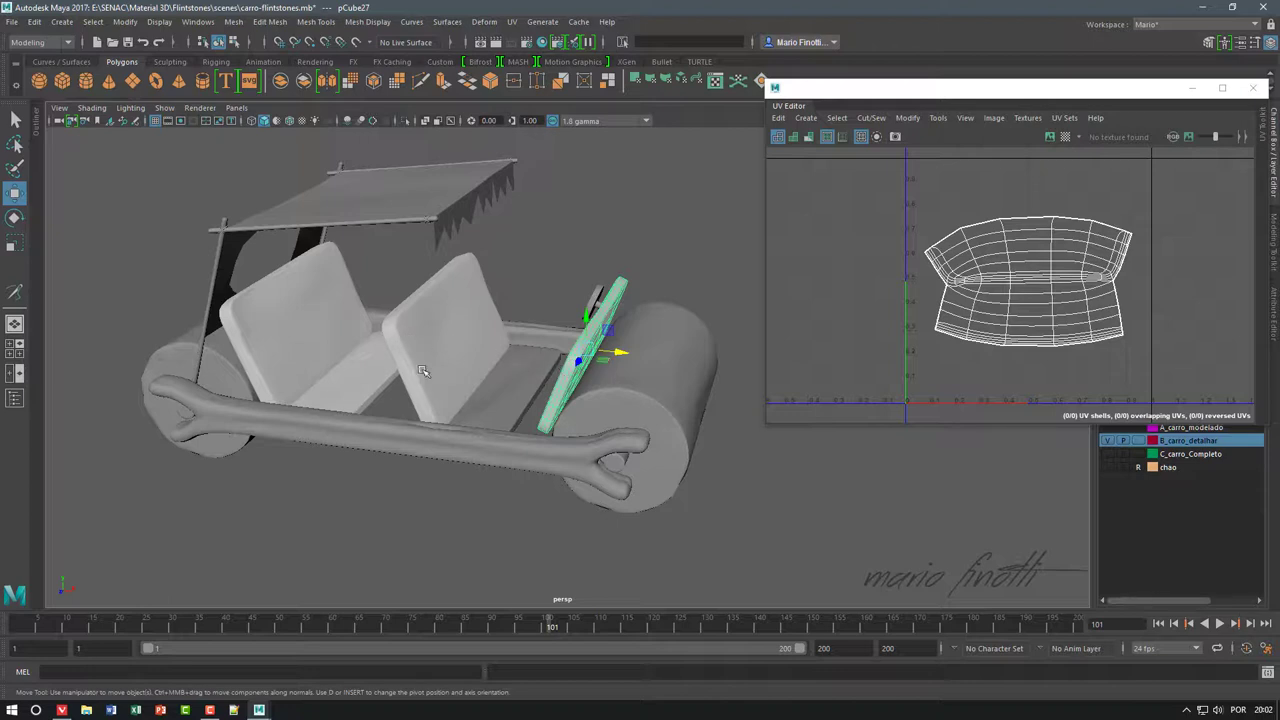
pyautogui.keyDown('alt'); pyautogui.moveTo(369, 425); pyautogui.dragTo(405, 395); pyautogui.keyUp('alt')
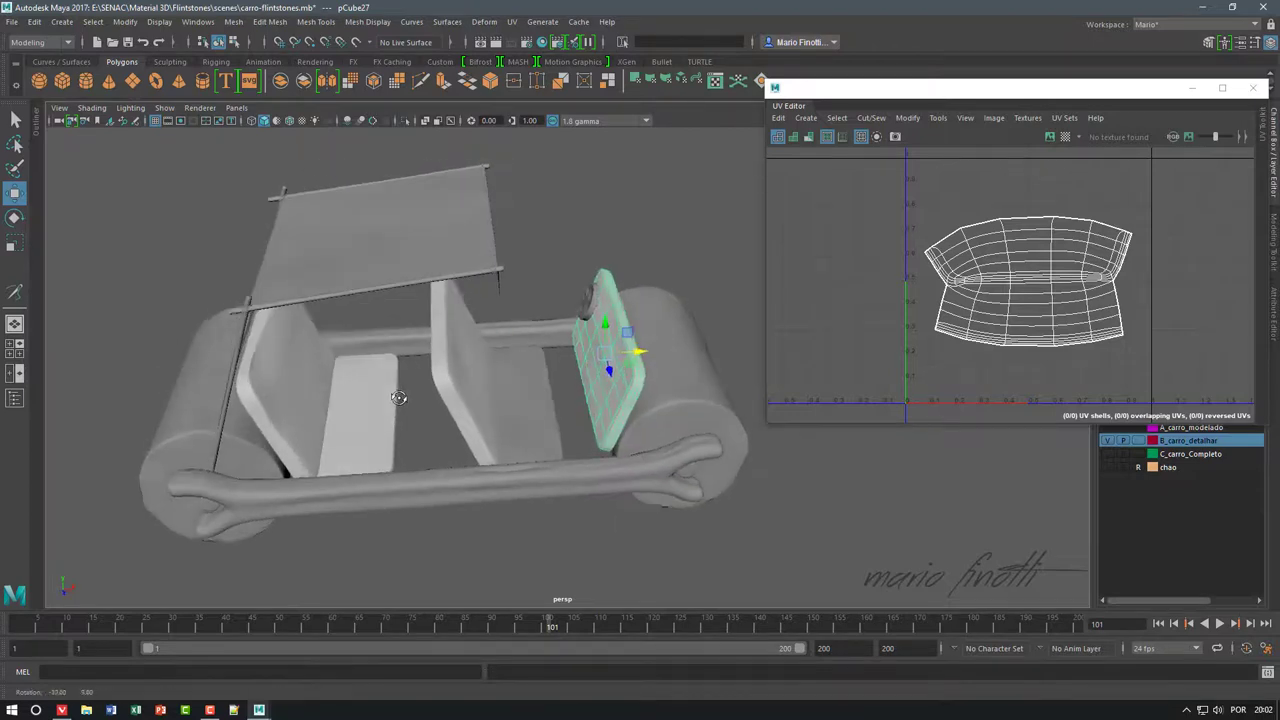
pyautogui.click(501, 419)
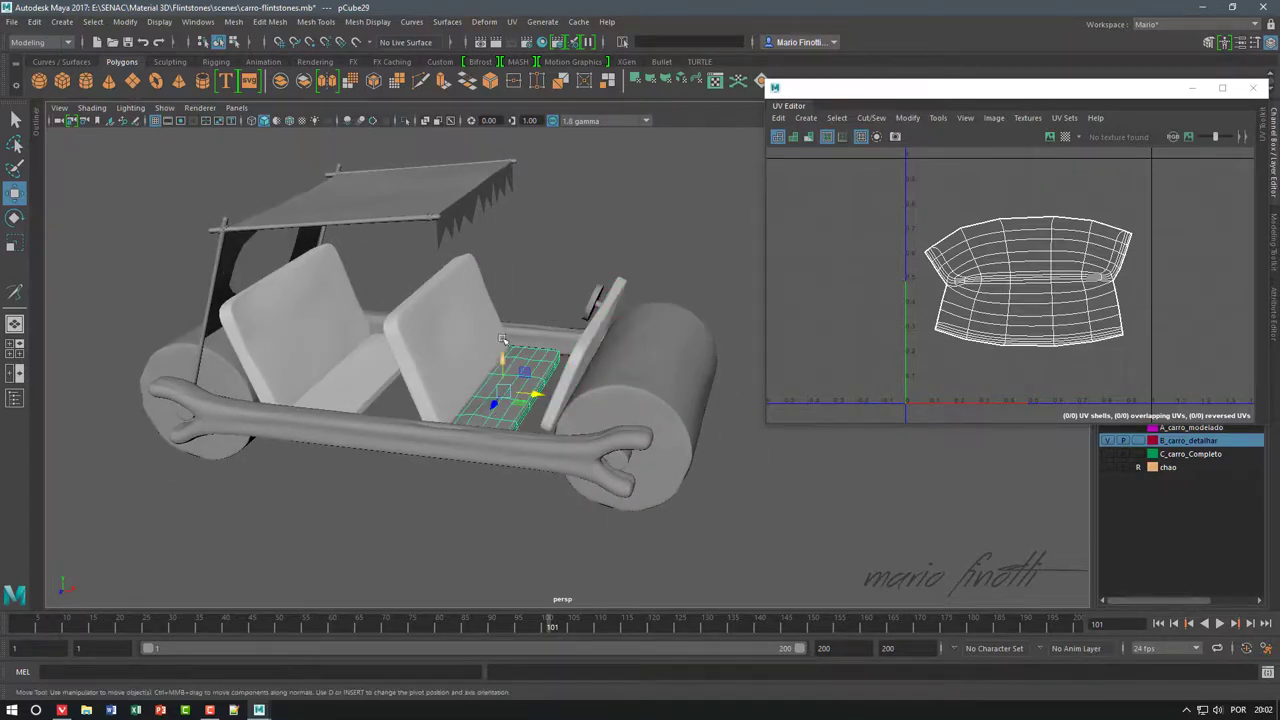
pyautogui.click(592, 225)
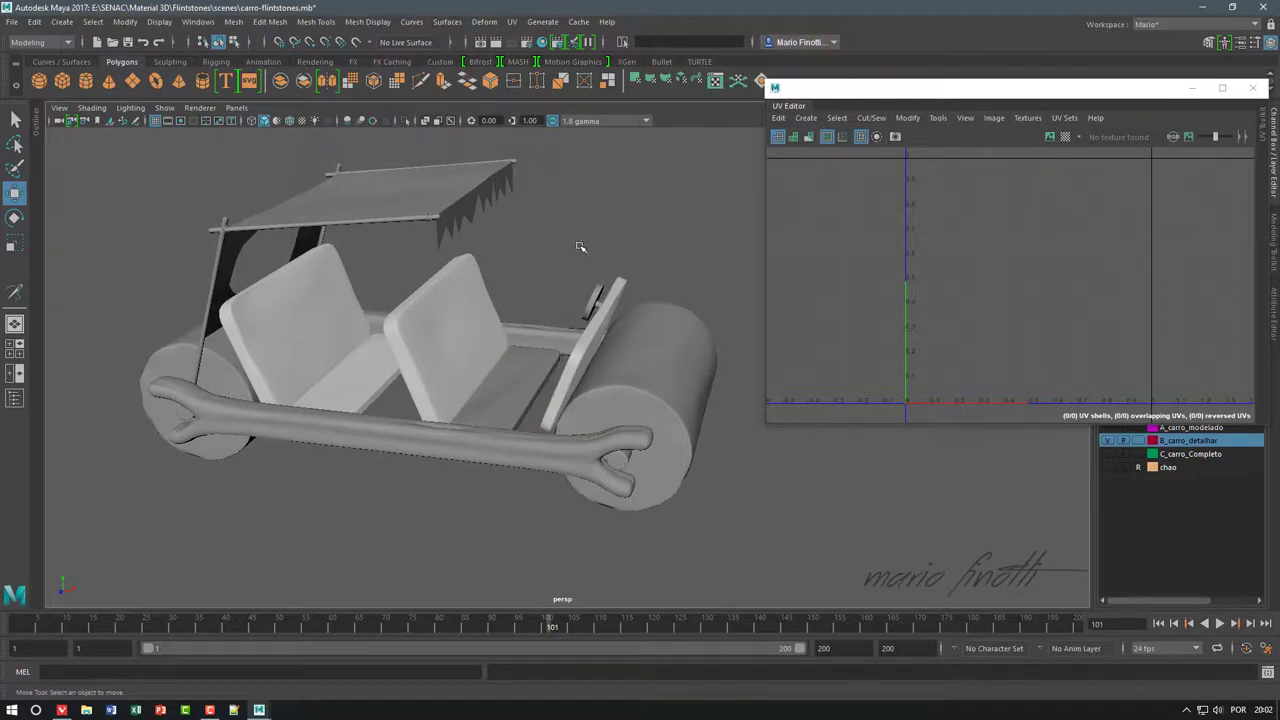
# - Select the left roof post's UV shell, scale it down and move it further left
pyautogui.click(215, 263)
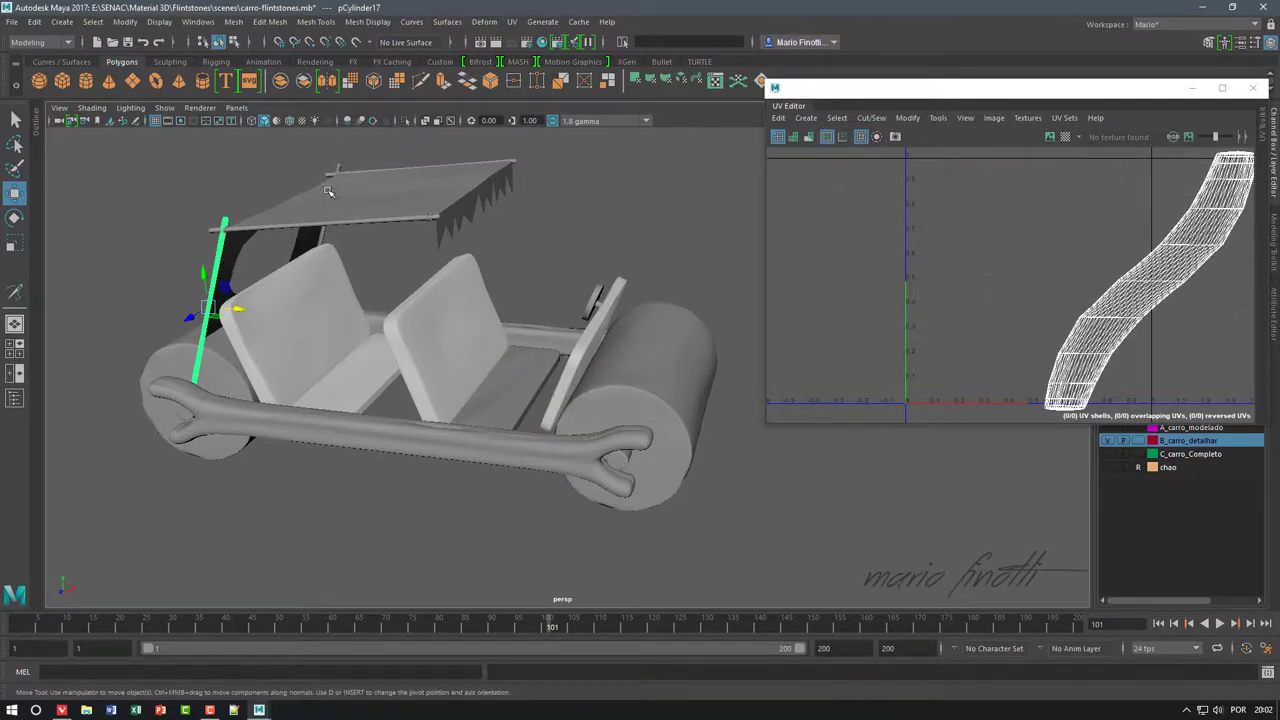
pyautogui.scroll(-2, 944, 237)
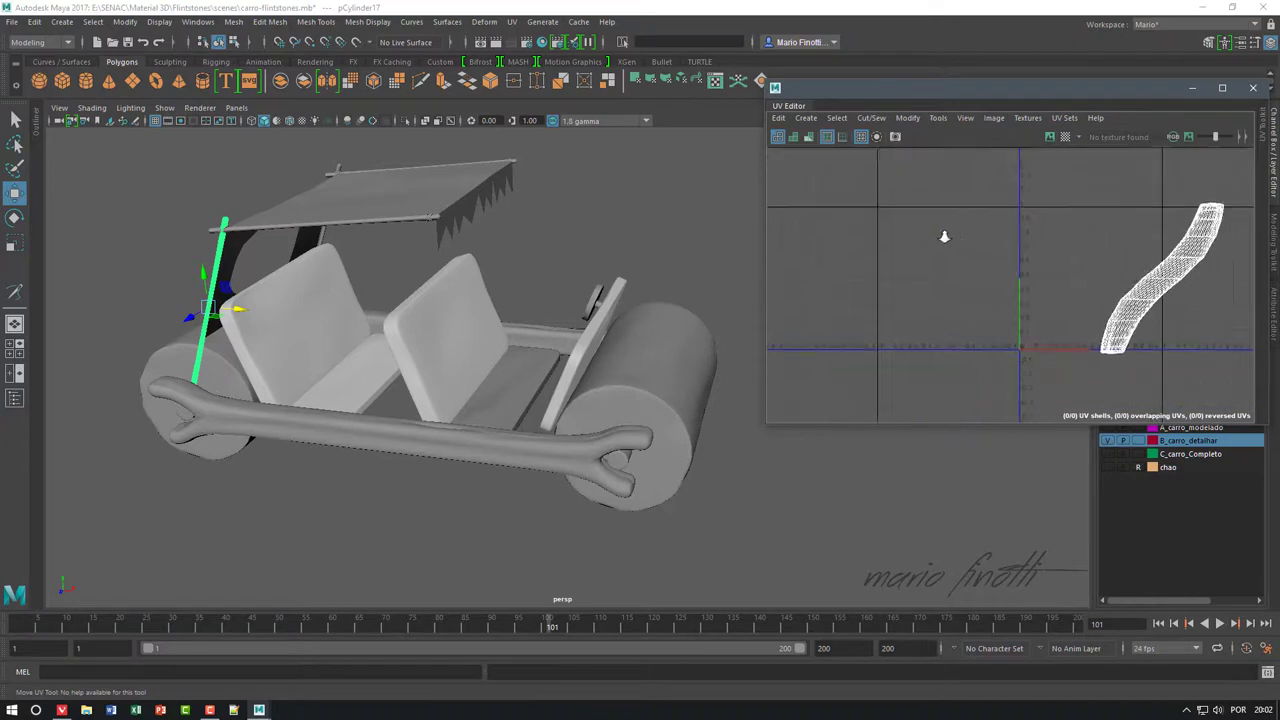
pyautogui.press('f')
pyautogui.rightClick(967, 236)
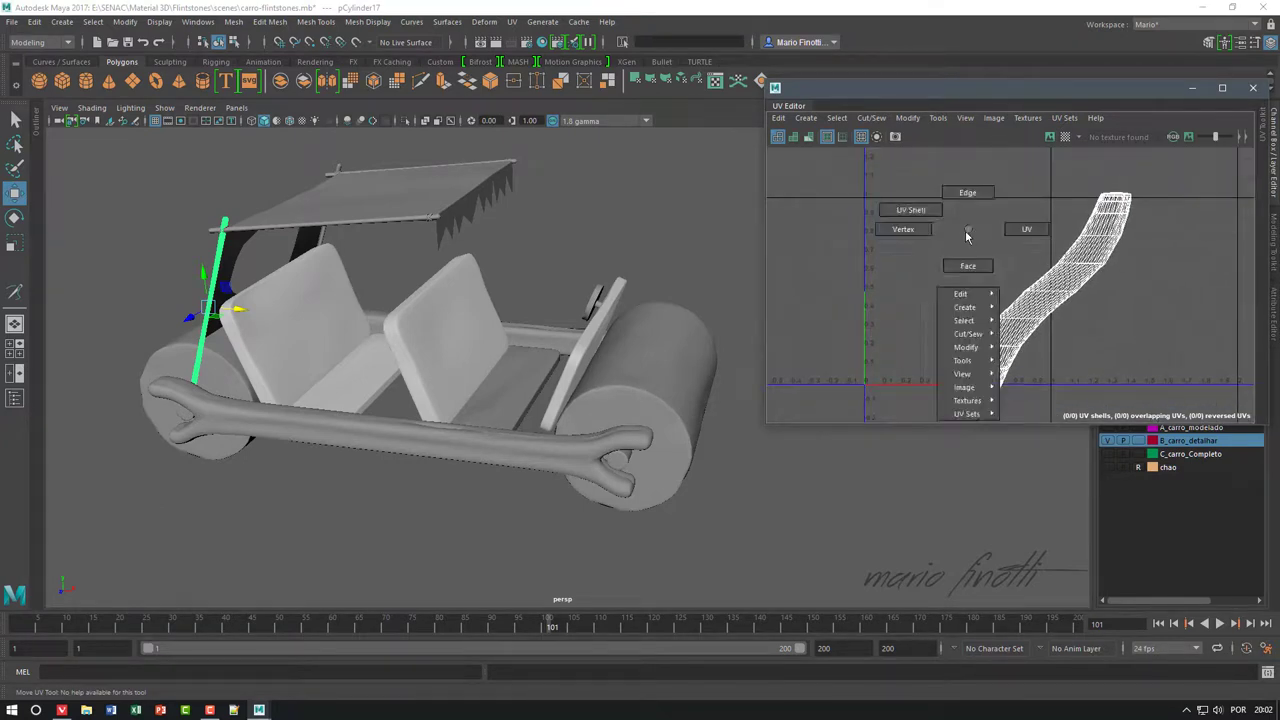
pyautogui.moveTo(967, 236); pyautogui.dragTo(926, 207, button='right')
pyautogui.moveTo(919, 157); pyautogui.dragTo(1187, 393)
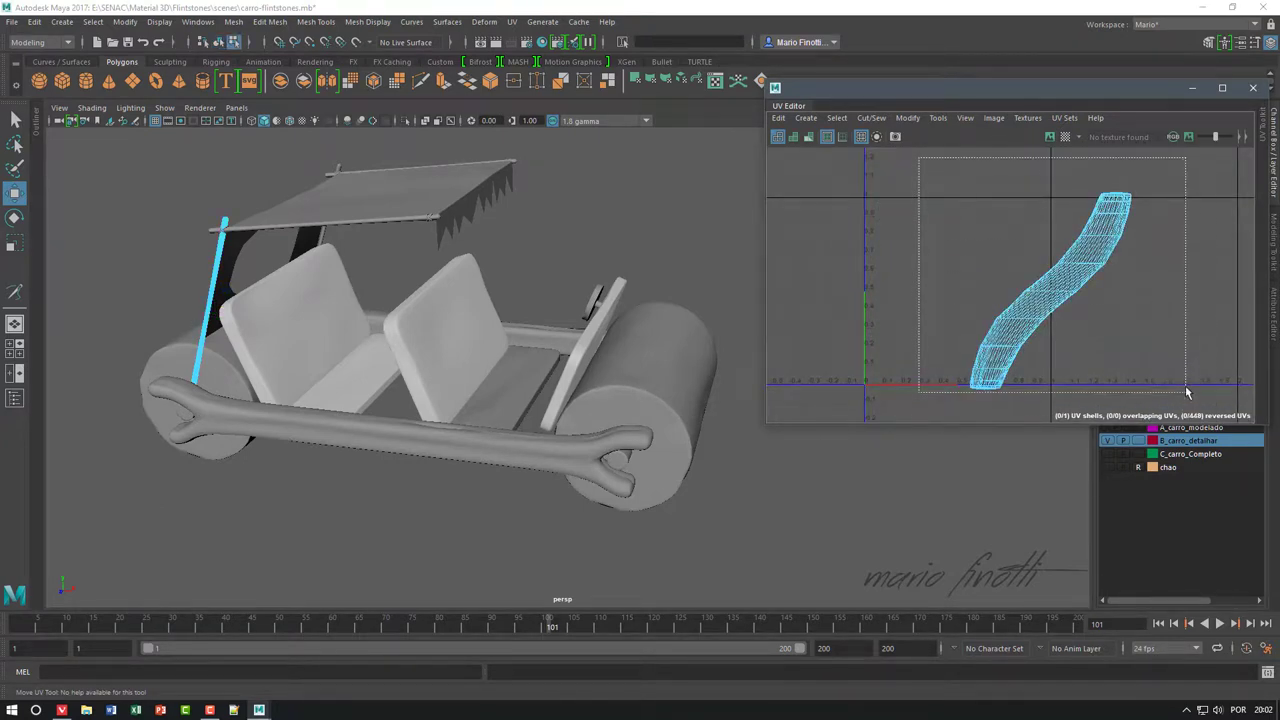
pyautogui.press('r')
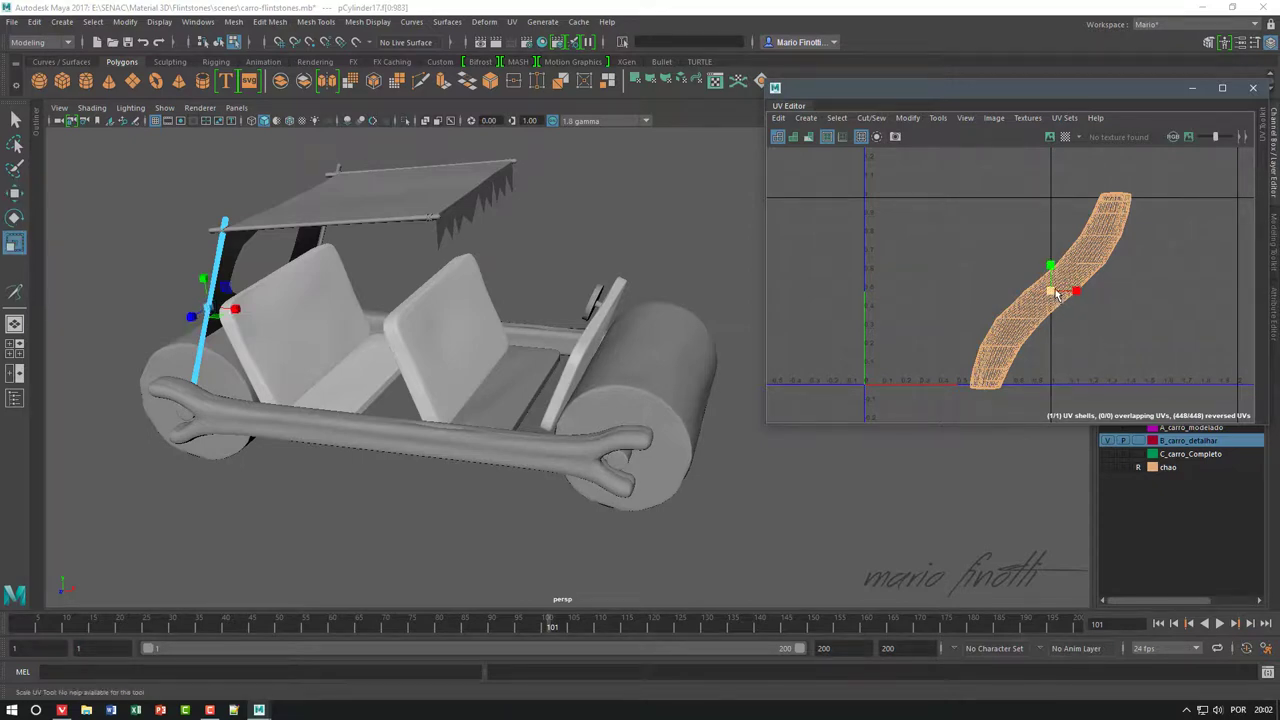
pyautogui.moveTo(1057, 292); pyautogui.dragTo(956, 280)
pyautogui.press('w')
pyautogui.click(580, 220)
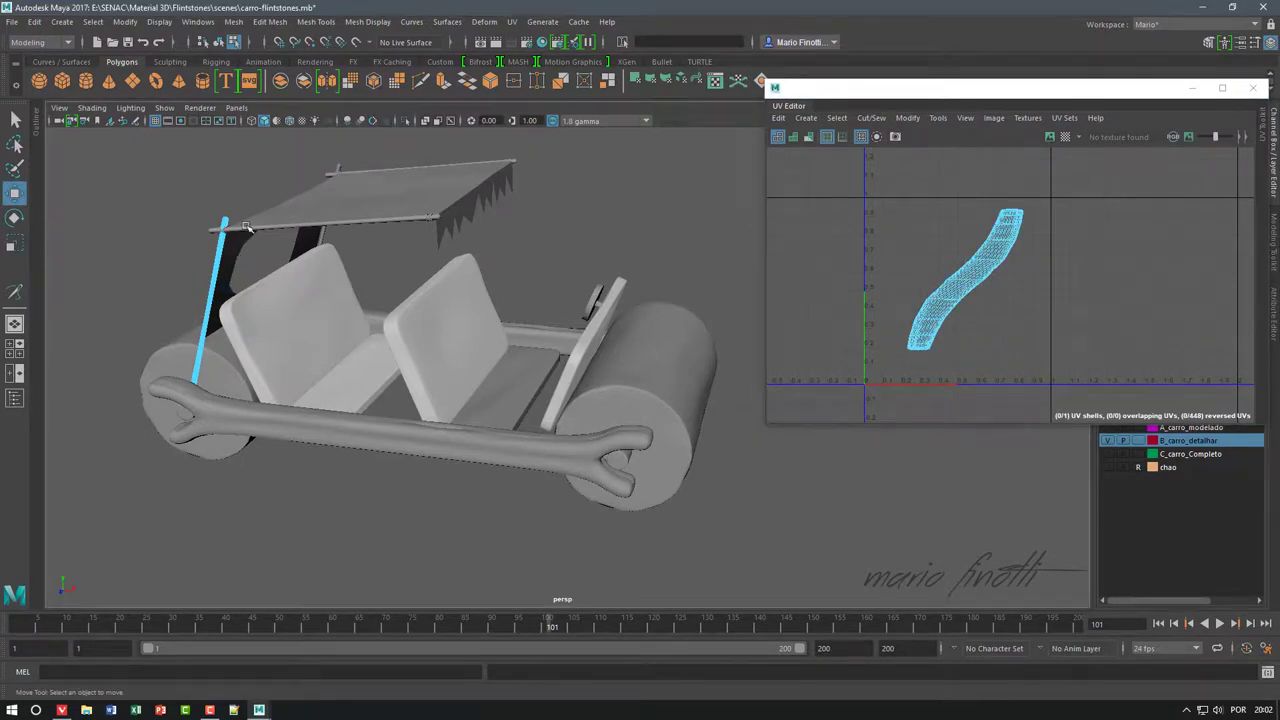
# - Transfer the roof post pCylinder17's UVs onto the second roof pole pCylinder19
pyautogui.press('F8')
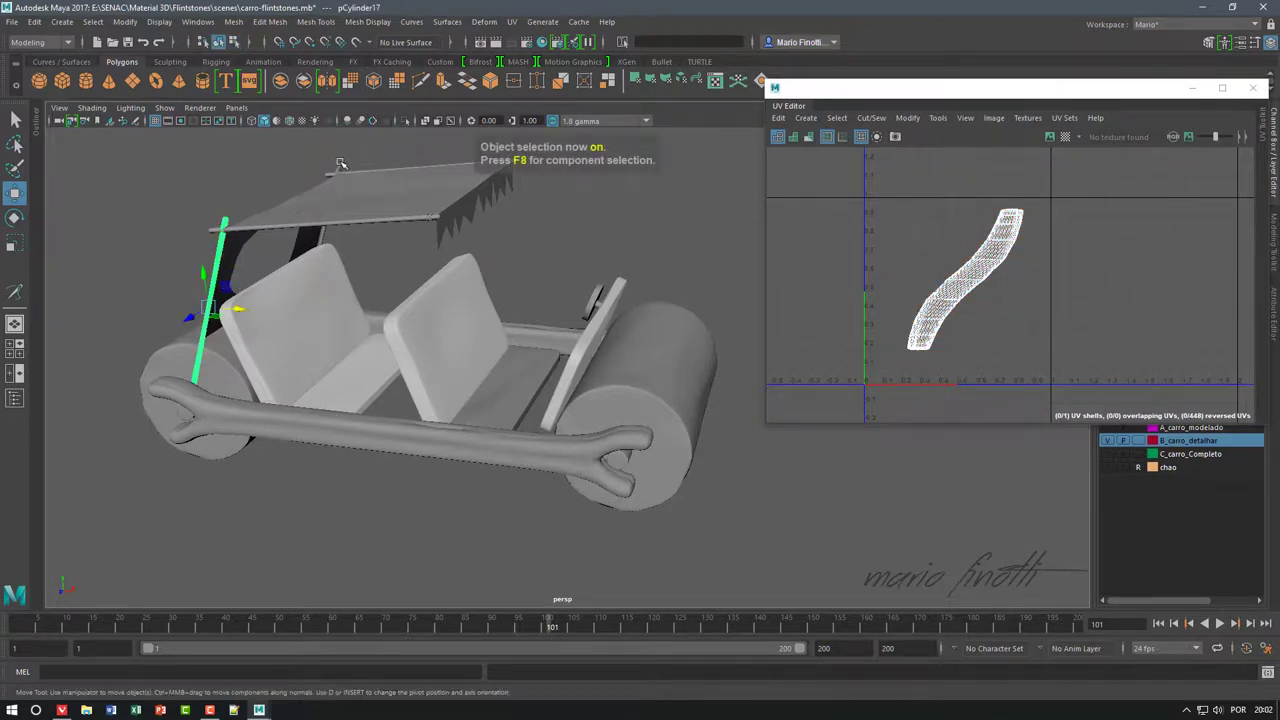
pyautogui.keyDown('shift'); pyautogui.click(338, 165); pyautogui.keyUp('shift')
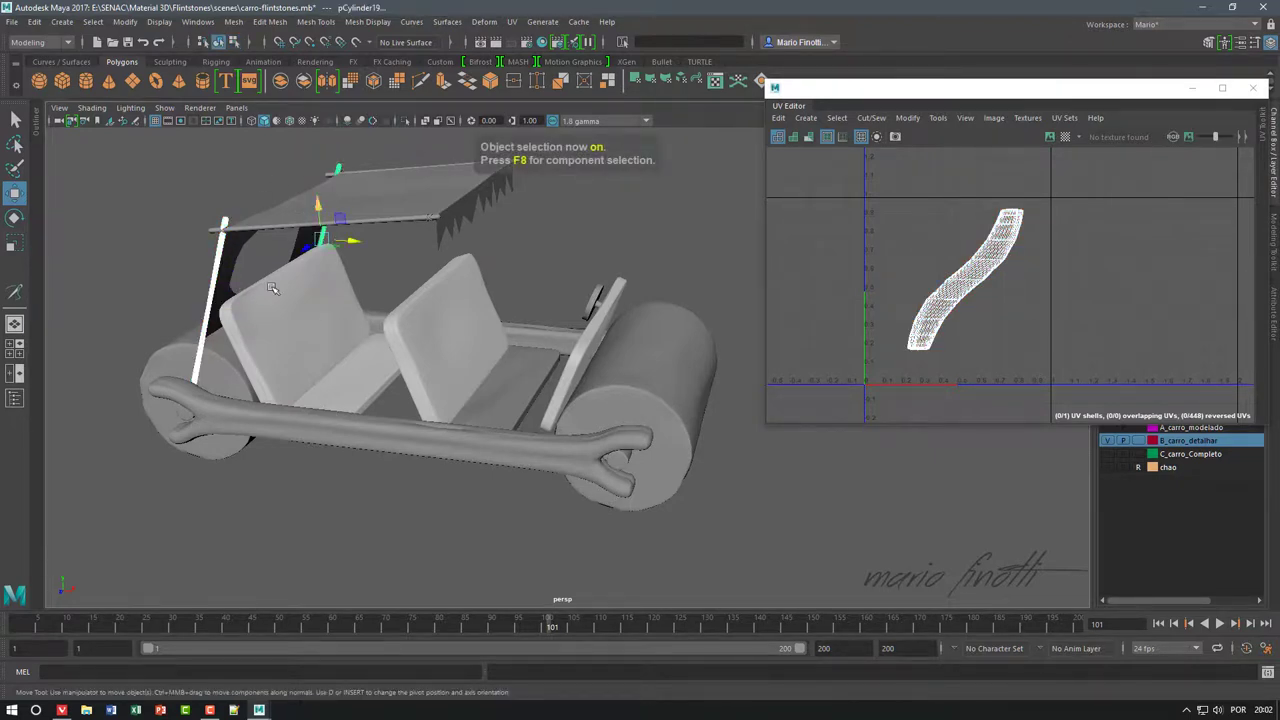
pyautogui.click(233, 21)
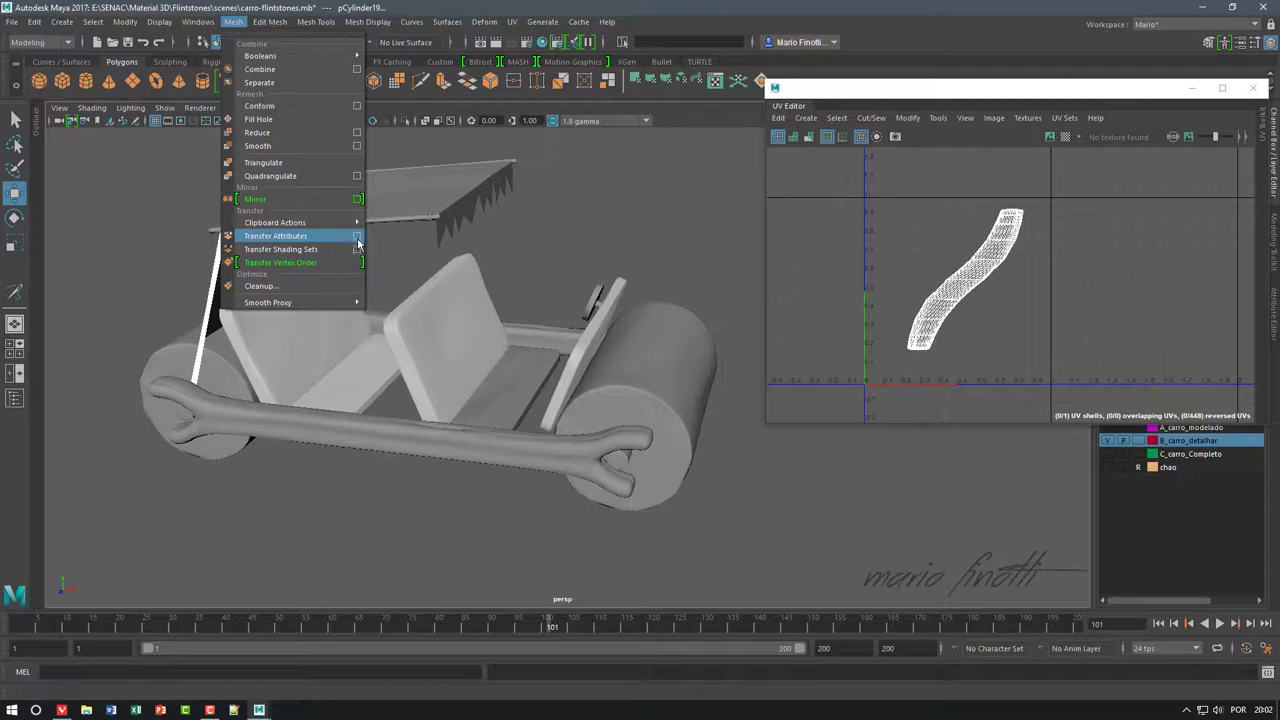
pyautogui.click(357, 236)
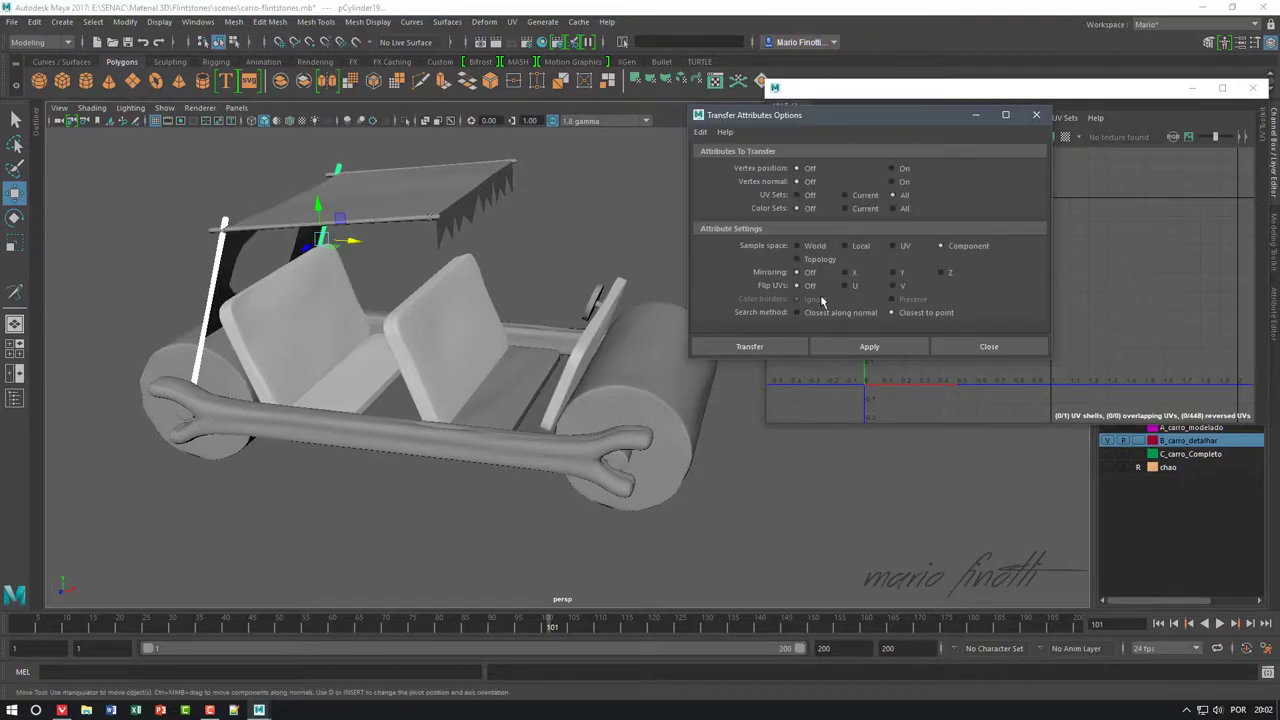
pyautogui.click(869, 346)
pyautogui.click(1036, 114)
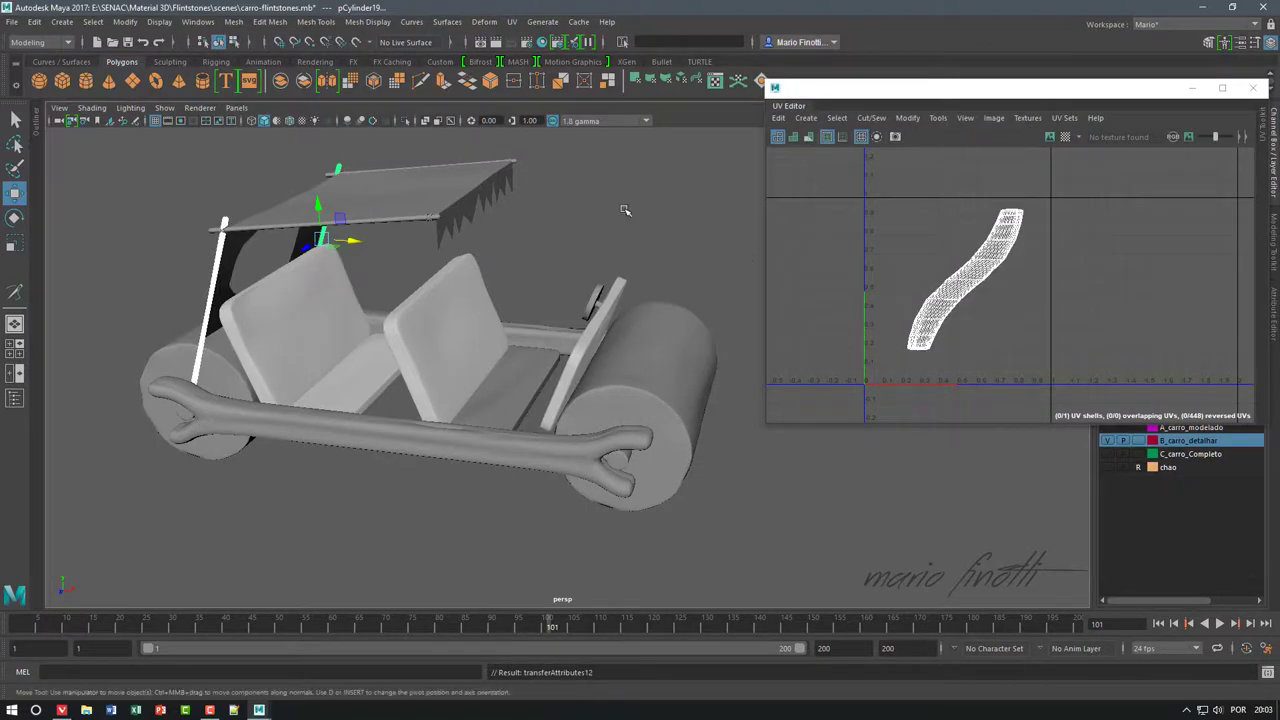
pyautogui.click(634, 193)
pyautogui.click(210, 256)
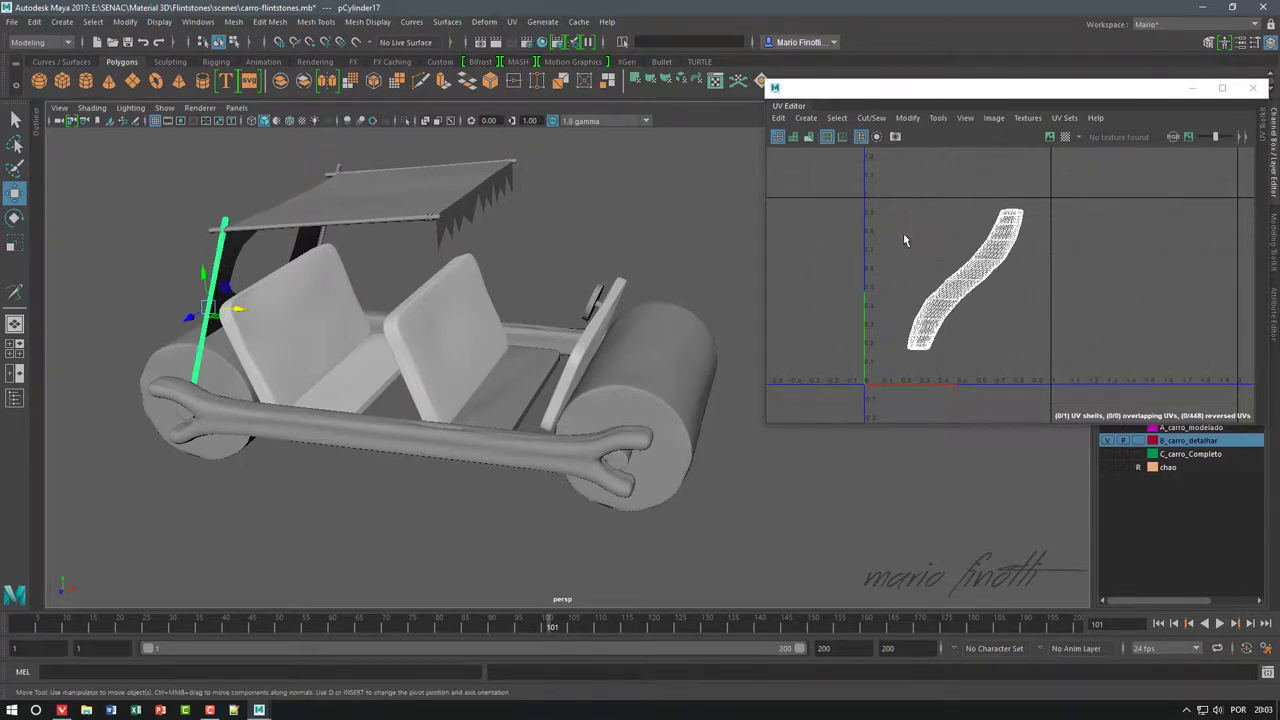
# - Inspect the second roof pole's copied UVs, then close the UV Editor
pyautogui.click(252, 168)
pyautogui.click(344, 165)
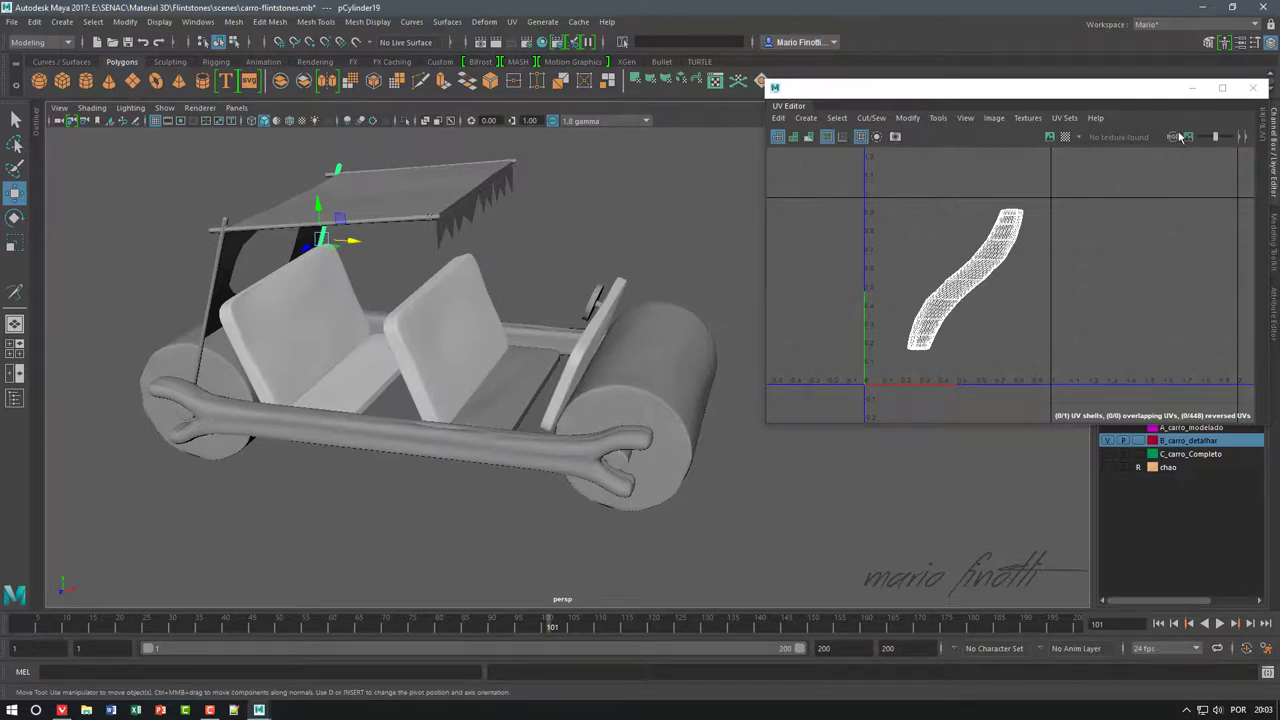
pyautogui.click(954, 323)
pyautogui.click(1253, 87)
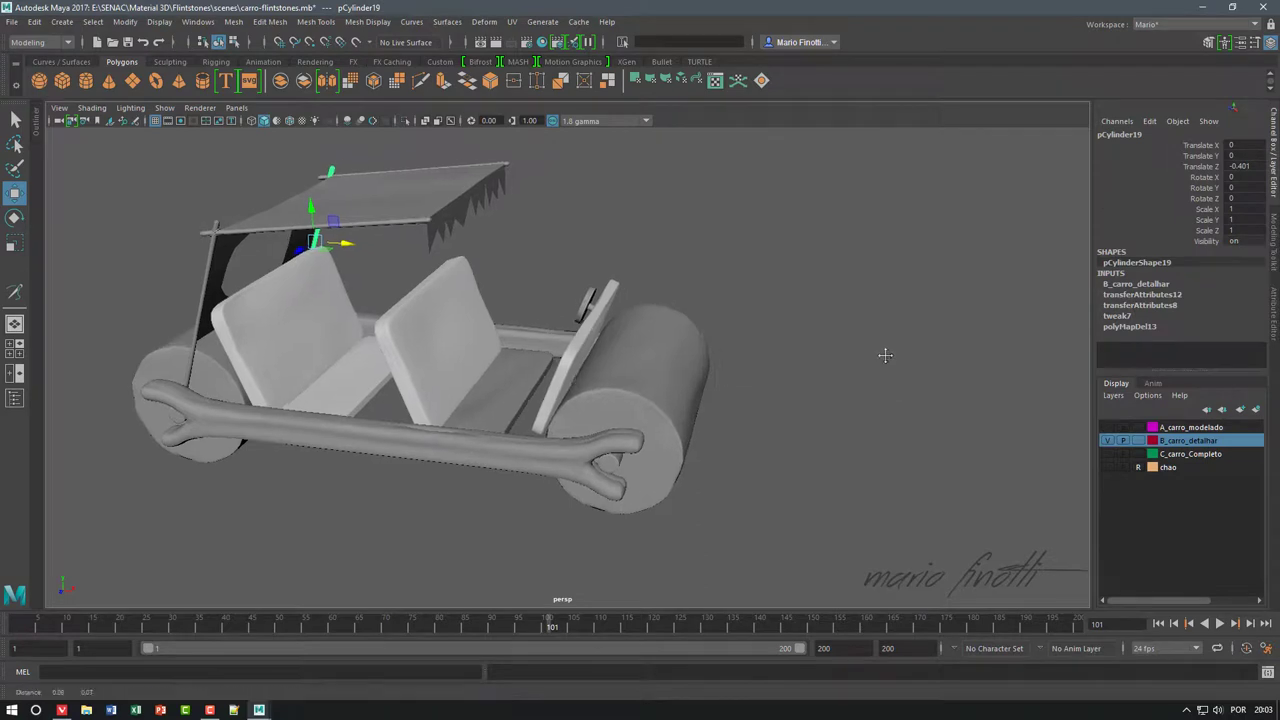
pyautogui.moveTo(886, 357)
pyautogui.keyDown('alt'); pyautogui.mouseDown(button='right')
pyautogui.moveTo(717, 302)
pyautogui.moveTo(900, 363)
pyautogui.mouseUp(button='right'); pyautogui.keyUp('alt')
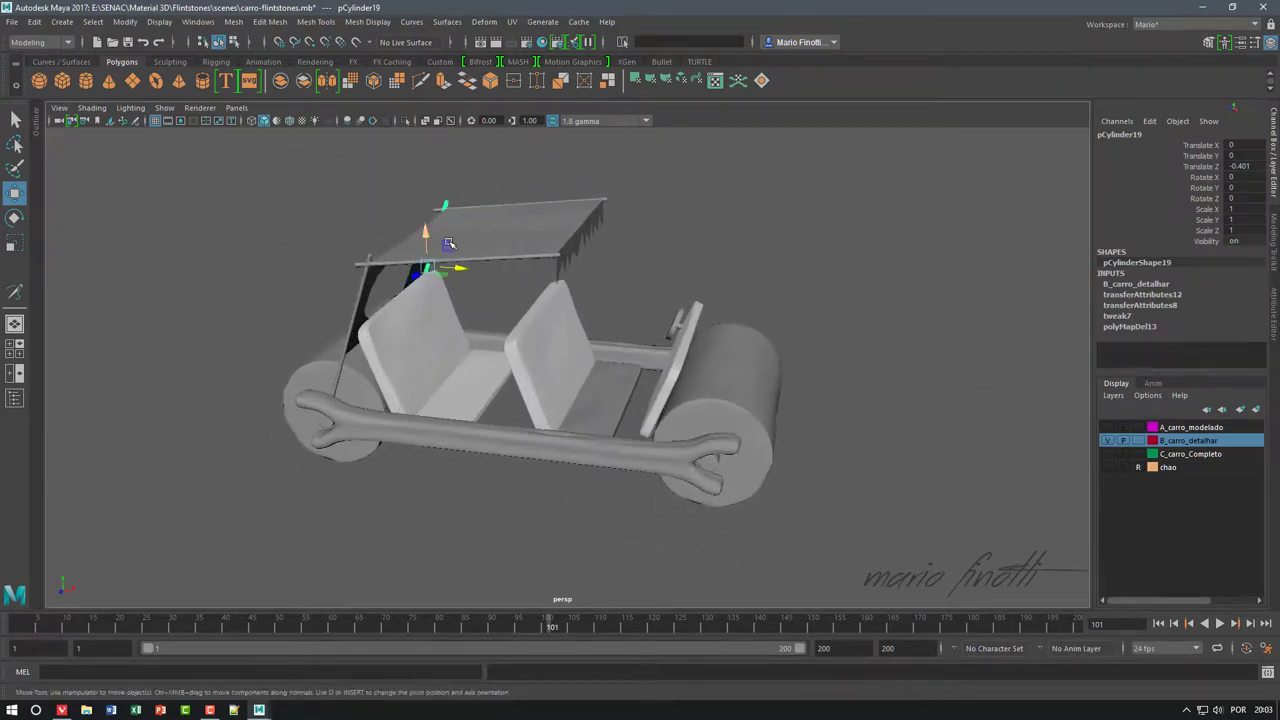
# - Review the roof panel's UV grid in the UV Editor, then close it and deselect
pyautogui.click(450, 243)
pyautogui.click(512, 21)
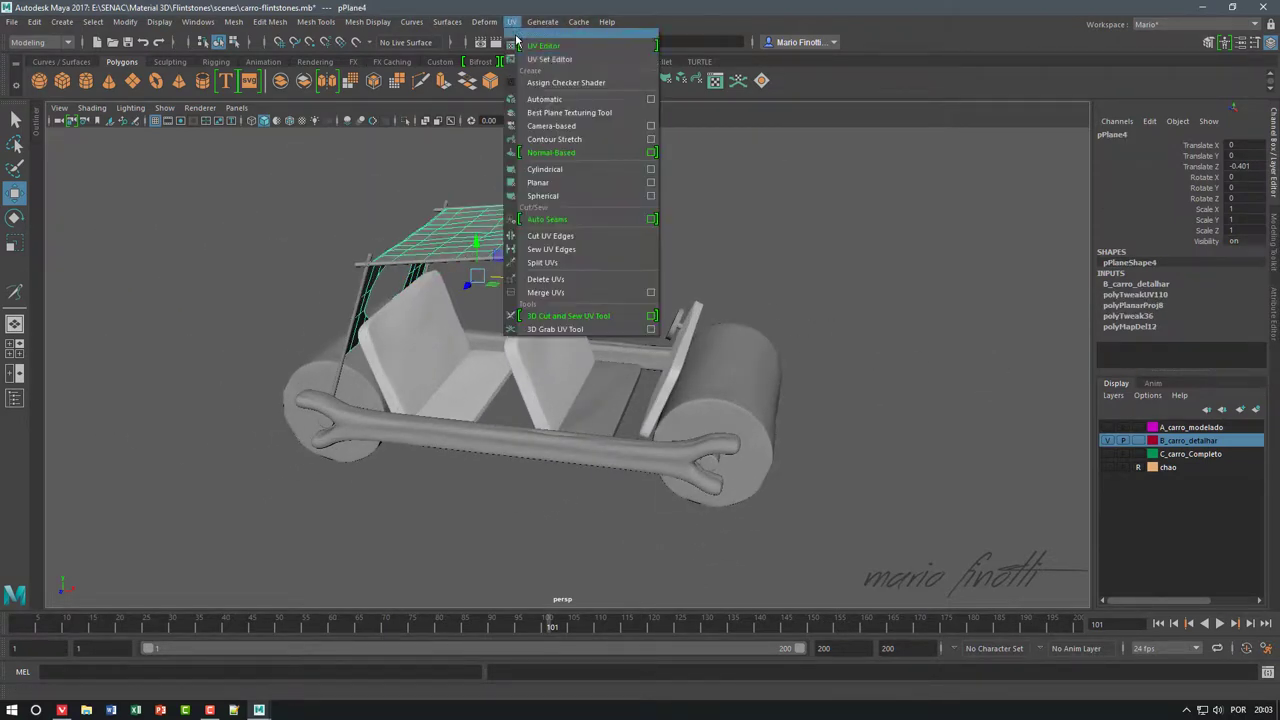
pyautogui.click(530, 45)
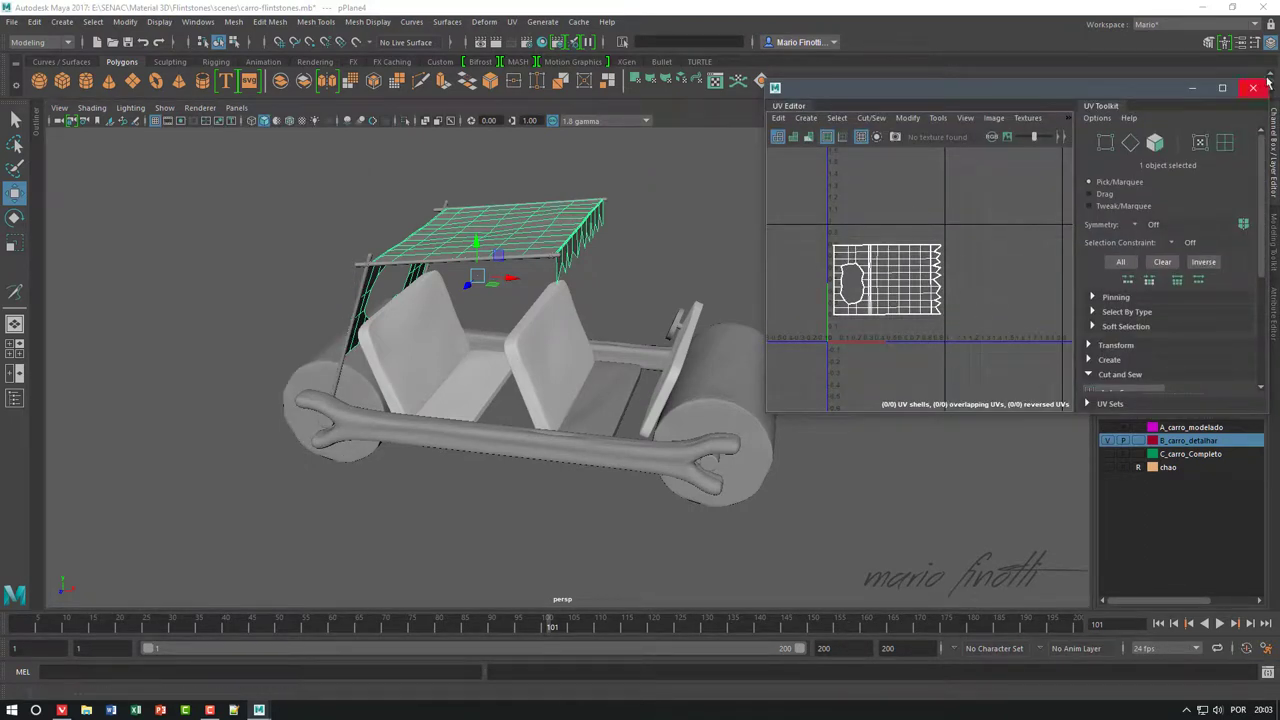
pyautogui.click(1253, 88)
pyautogui.click(835, 335)
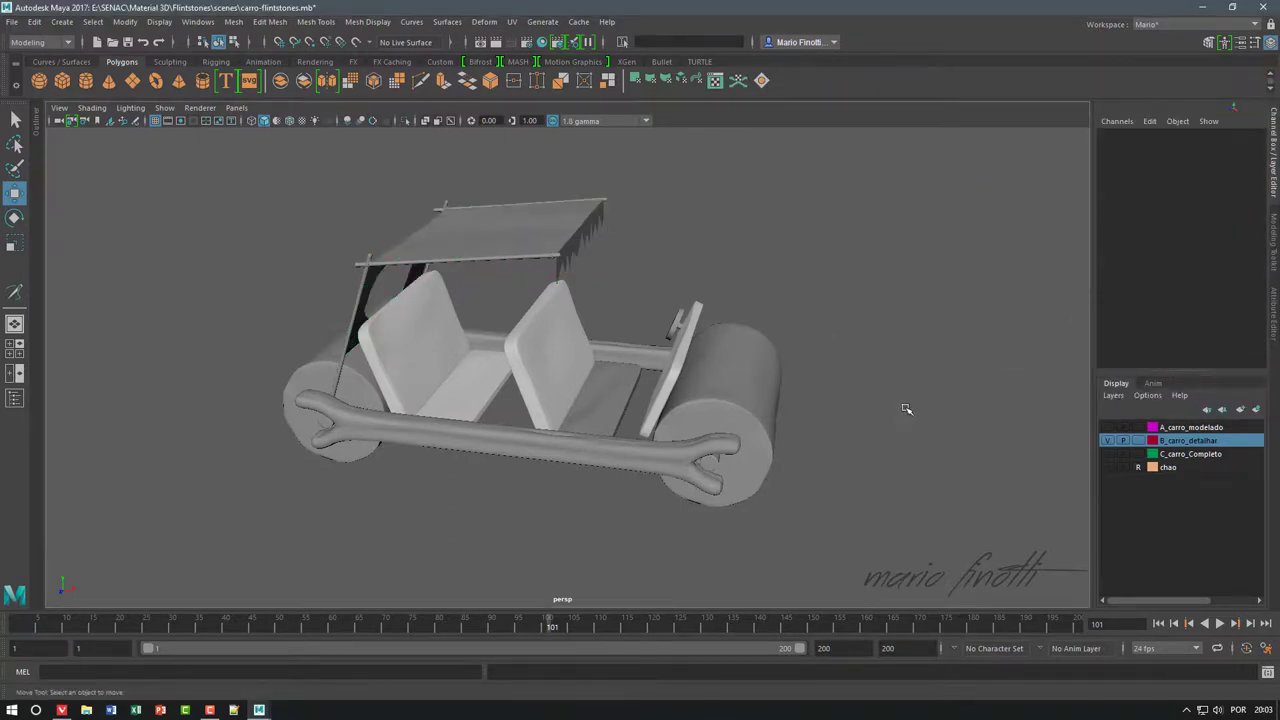
# - Save the current scene with File > Save Scene
pyautogui.moveTo(905, 408)
pyautogui.keyDown('alt'); pyautogui.mouseDown()
pyautogui.moveTo(889, 396)
pyautogui.moveTo(891, 363)
pyautogui.moveTo(834, 354)
pyautogui.moveTo(737, 391)
pyautogui.mouseUp(); pyautogui.keyUp('alt')
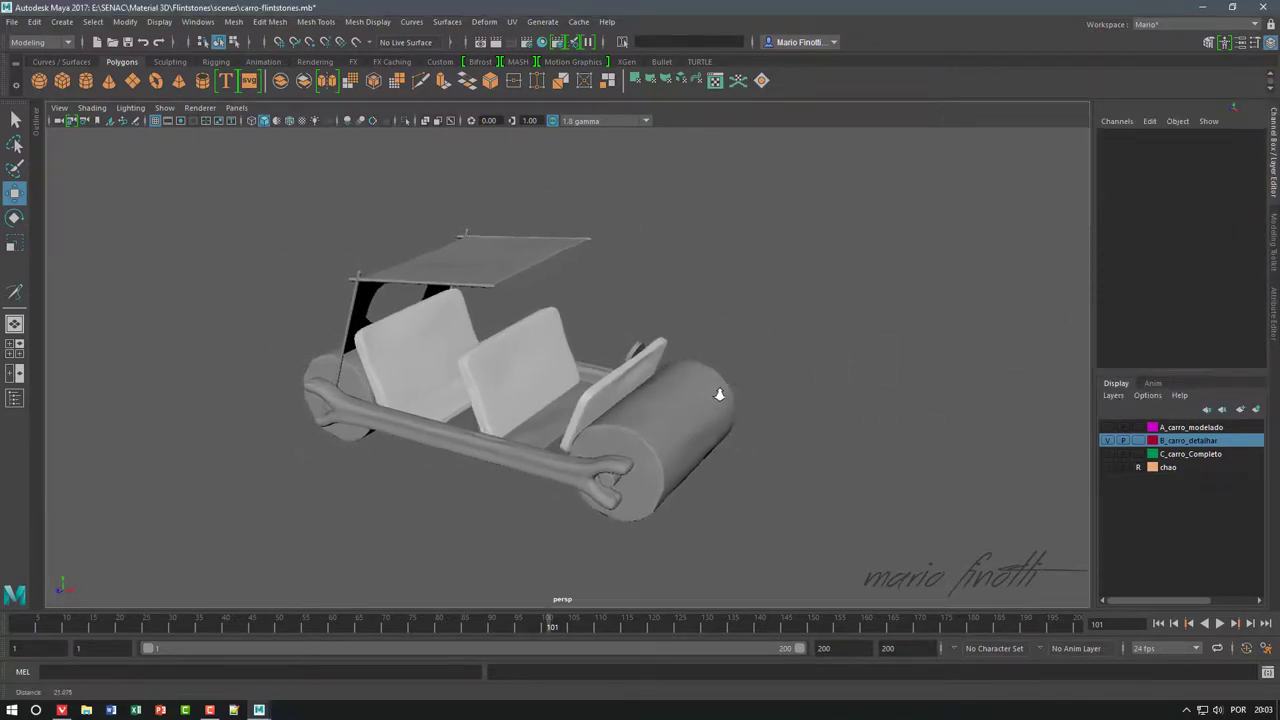
pyautogui.keyDown('alt'); pyautogui.moveTo(737, 391); pyautogui.dragTo(981, 220, button='right'); pyautogui.keyUp('alt')
pyautogui.click(12, 22)
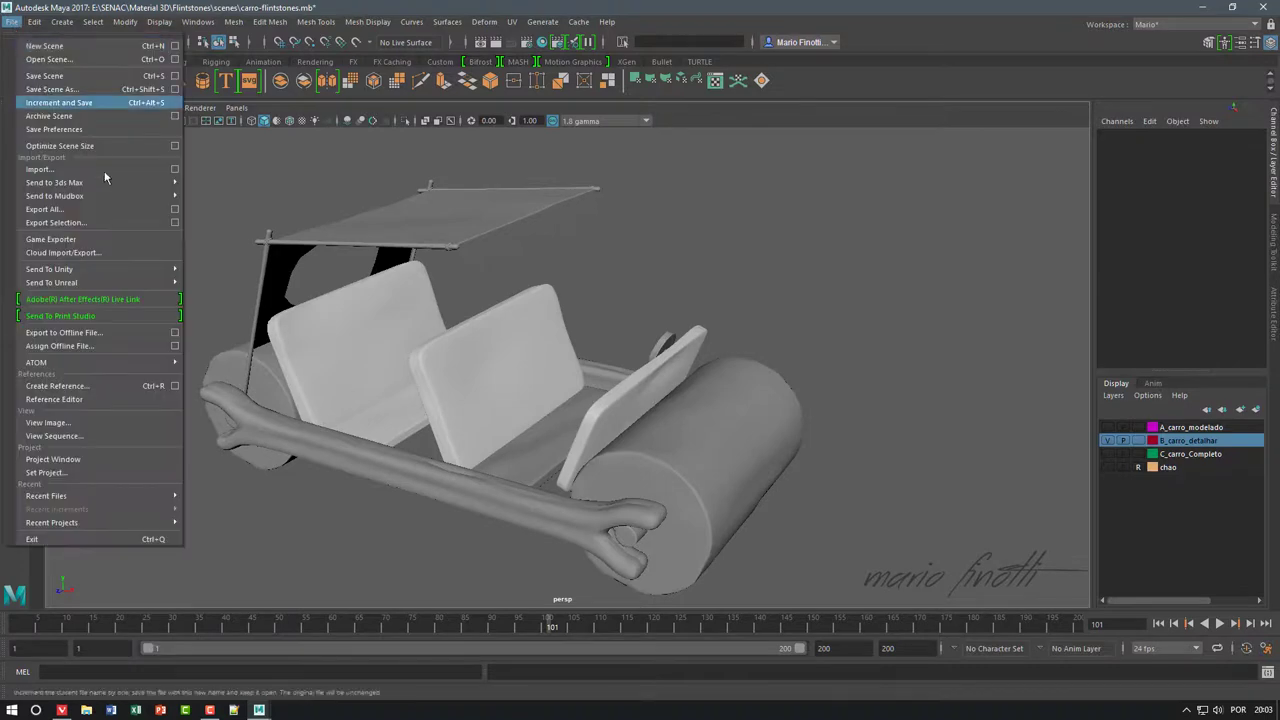
pyautogui.click(72, 77)
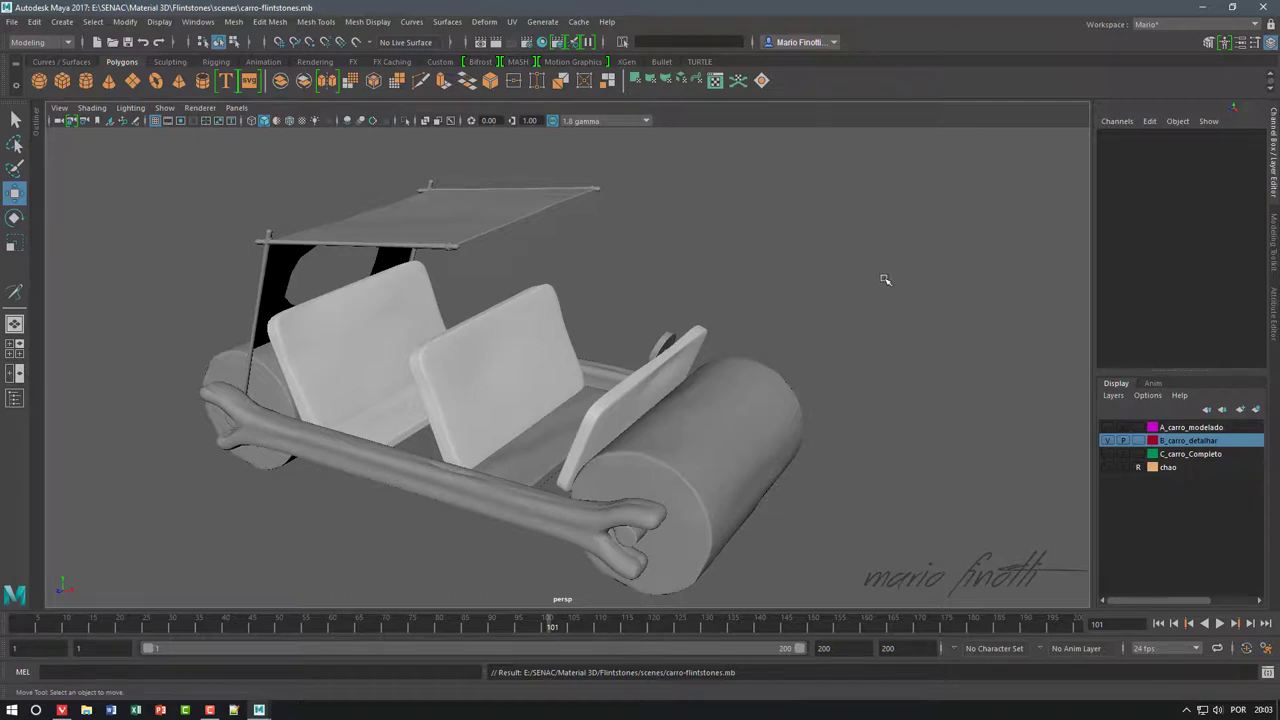
# - Open the Outliner to review the scene, then close it
pyautogui.click(197, 21)
pyautogui.click(216, 166)
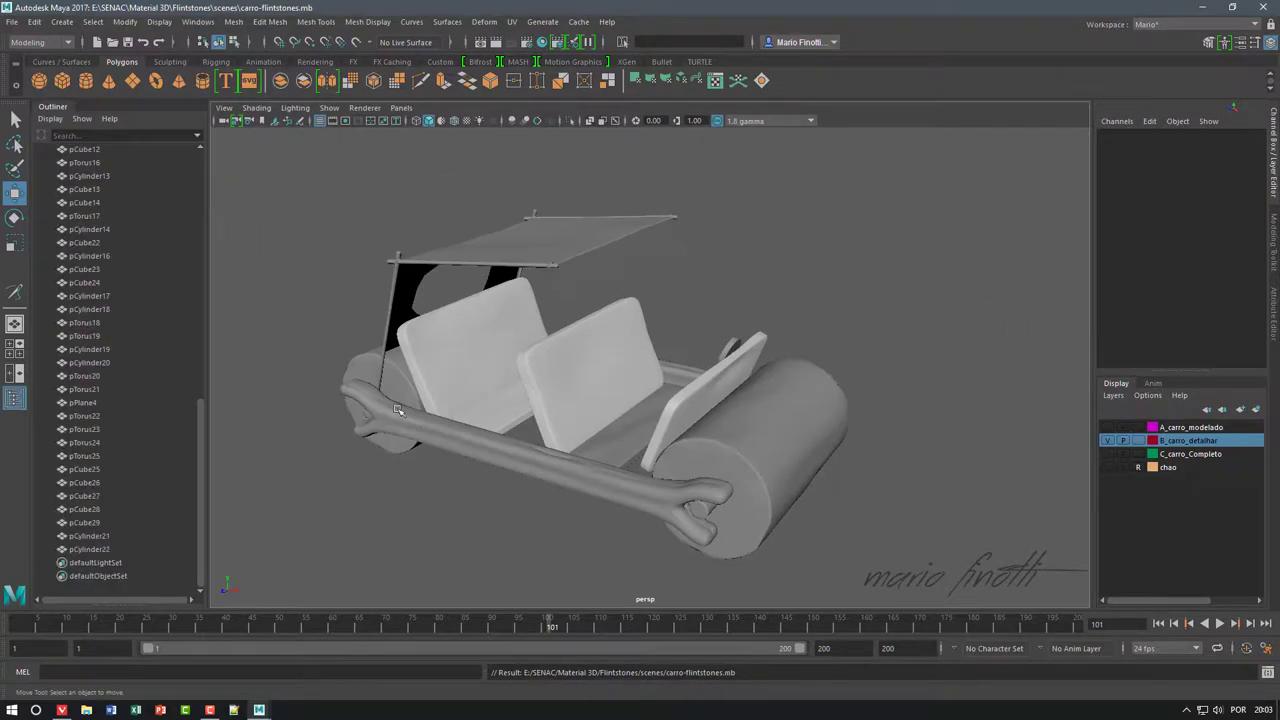
pyautogui.moveTo(200, 493)
pyautogui.mouseDown()
pyautogui.moveTo(225, 401)
pyautogui.moveTo(181, 174)
pyautogui.mouseUp()
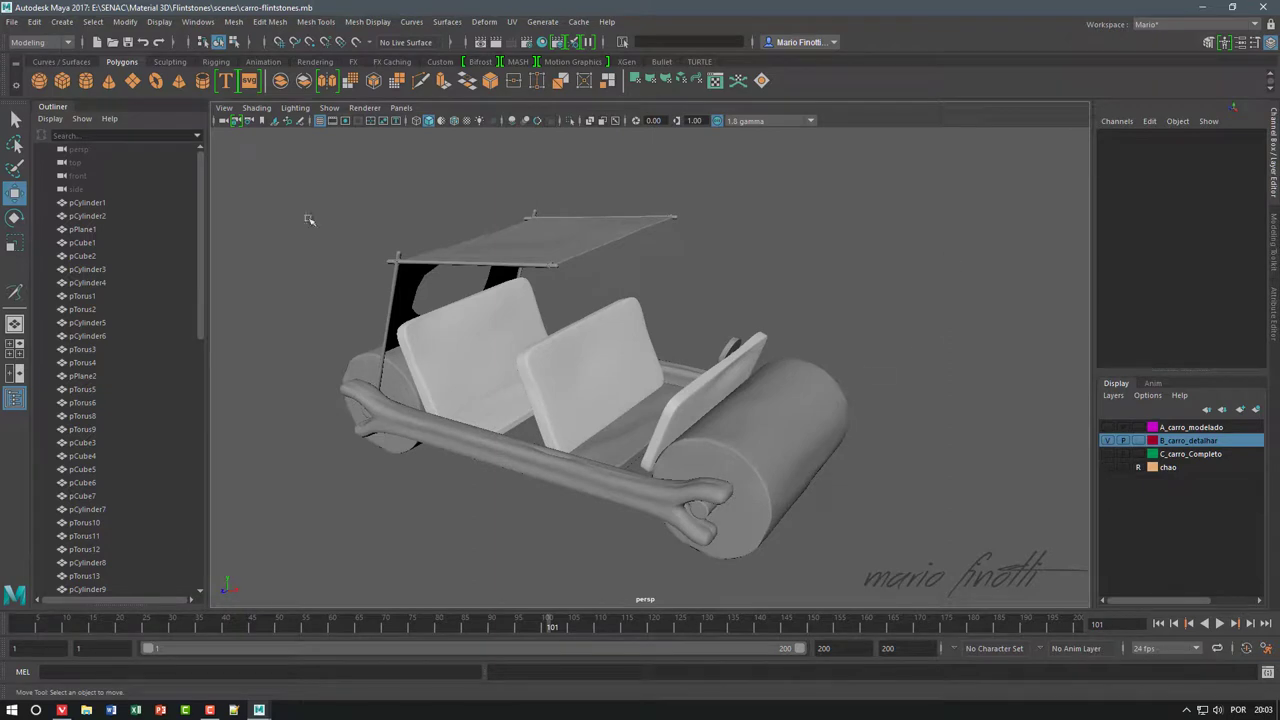
pyautogui.click(77, 107)
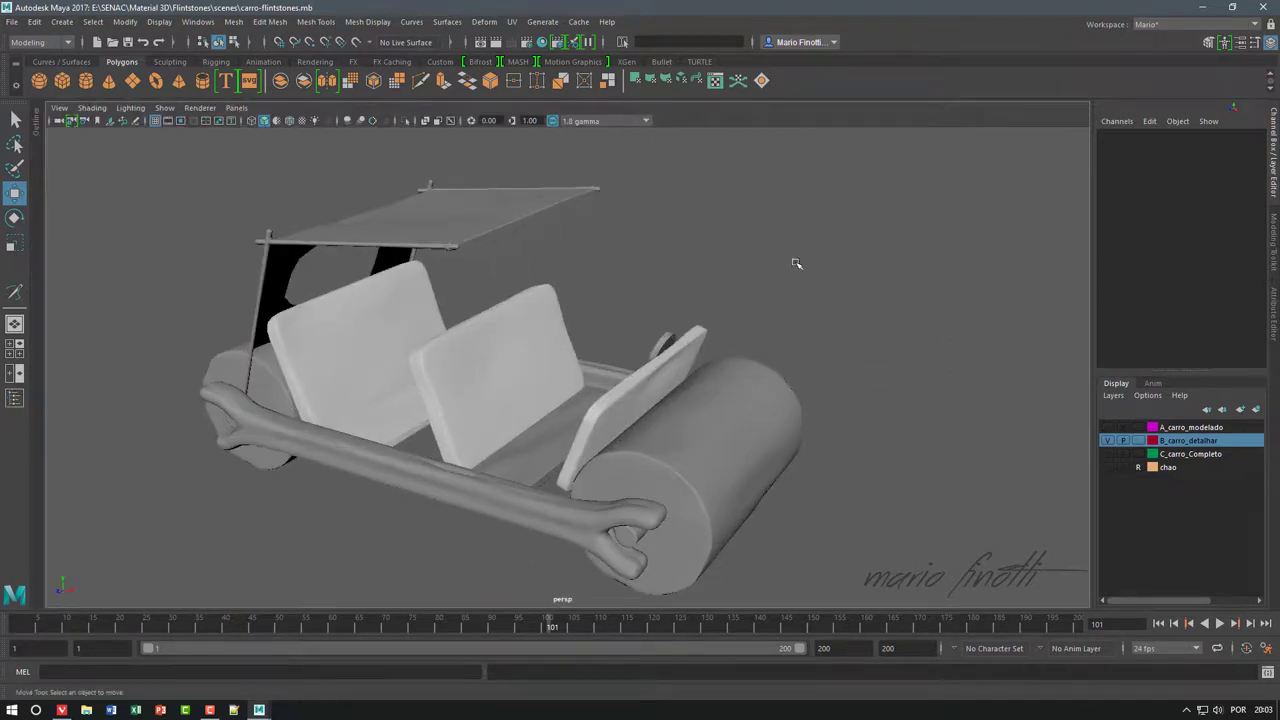
# - Save a copy of the scene as carro-flintstones_mudbox.mb
pyautogui.click(12, 21)
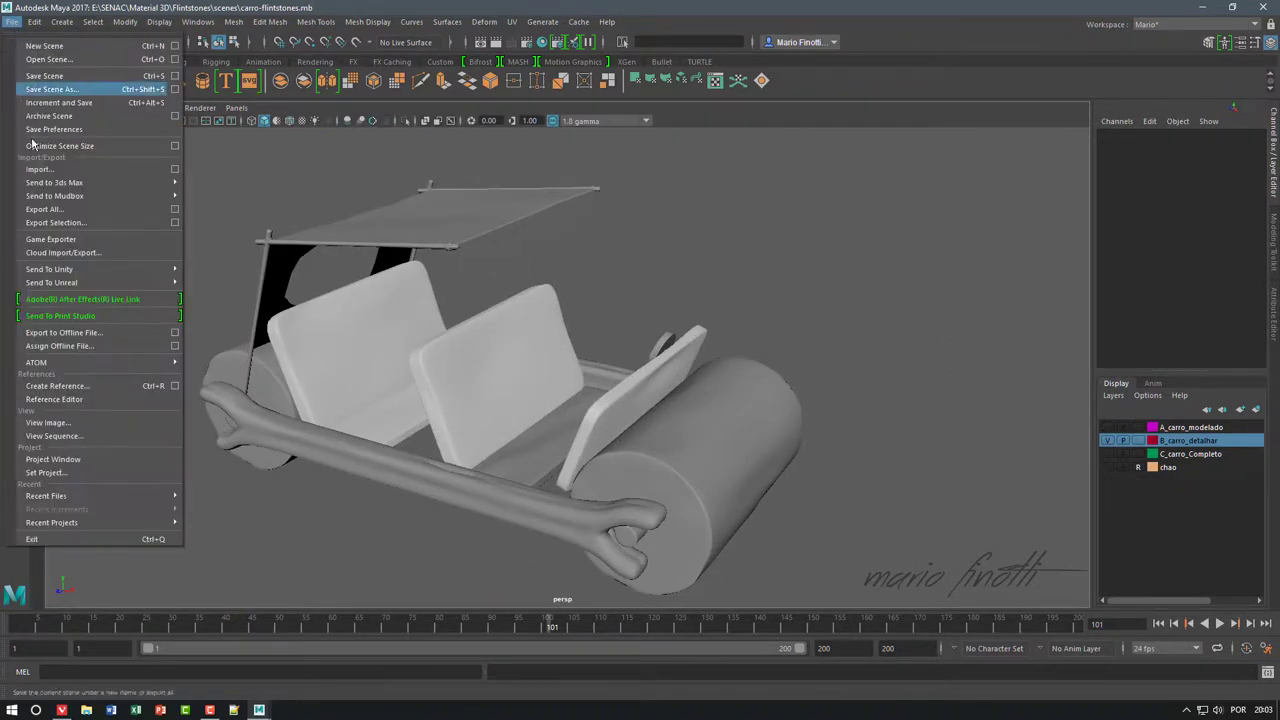
pyautogui.click(85, 89)
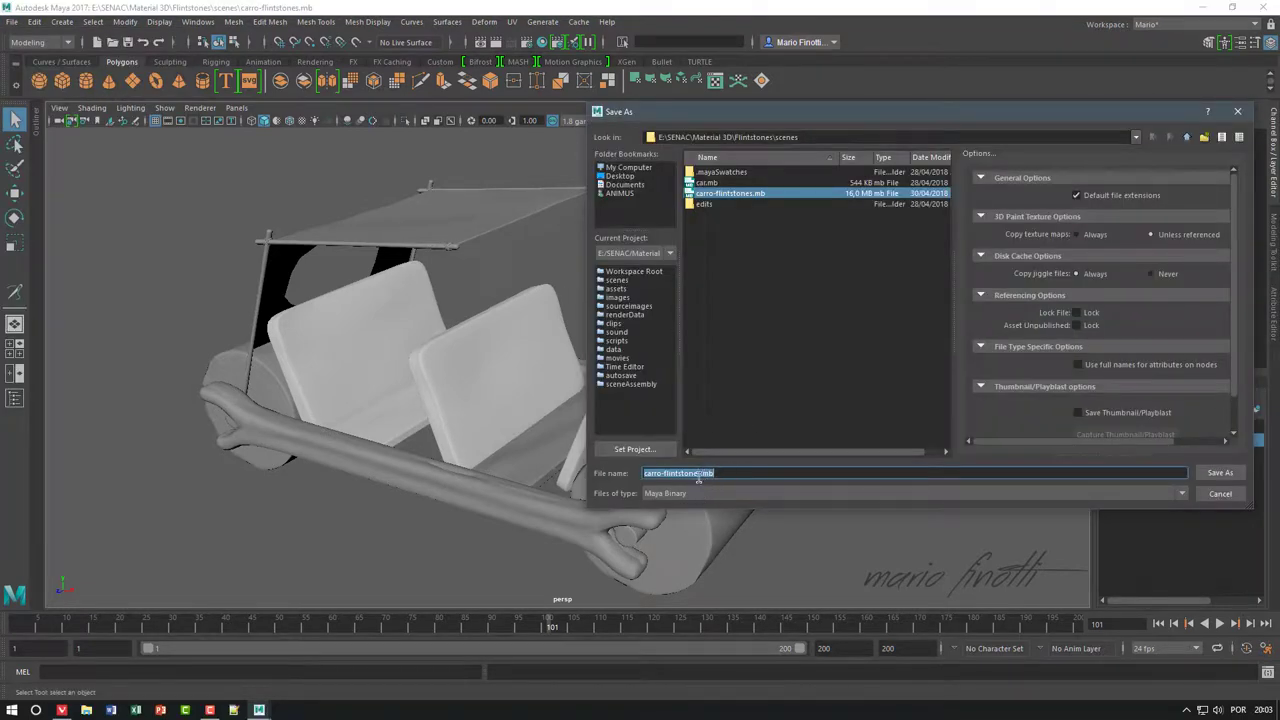
pyautogui.click(701, 474)
pyautogui.write('_mudobox')
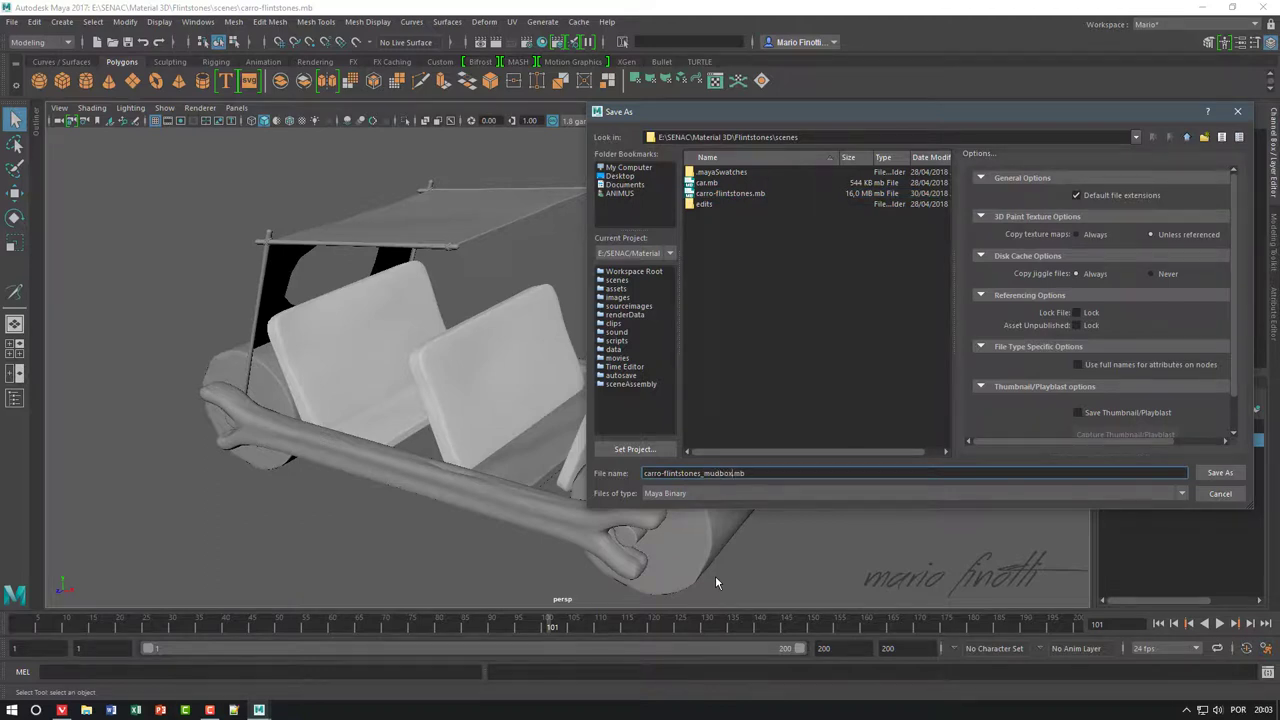
pyautogui.press('Return')
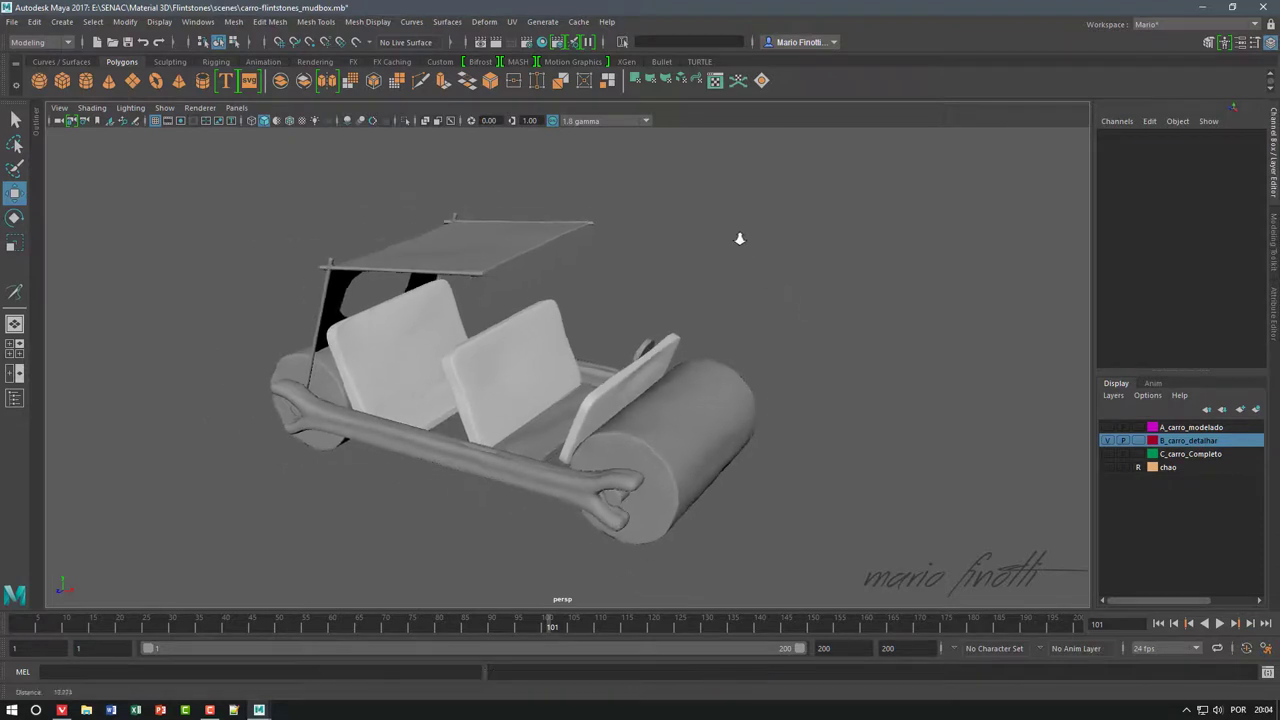
# - Rename the front wheel roda_dianteira and the rear wheel roda_traseira
pyautogui.click(686, 440)
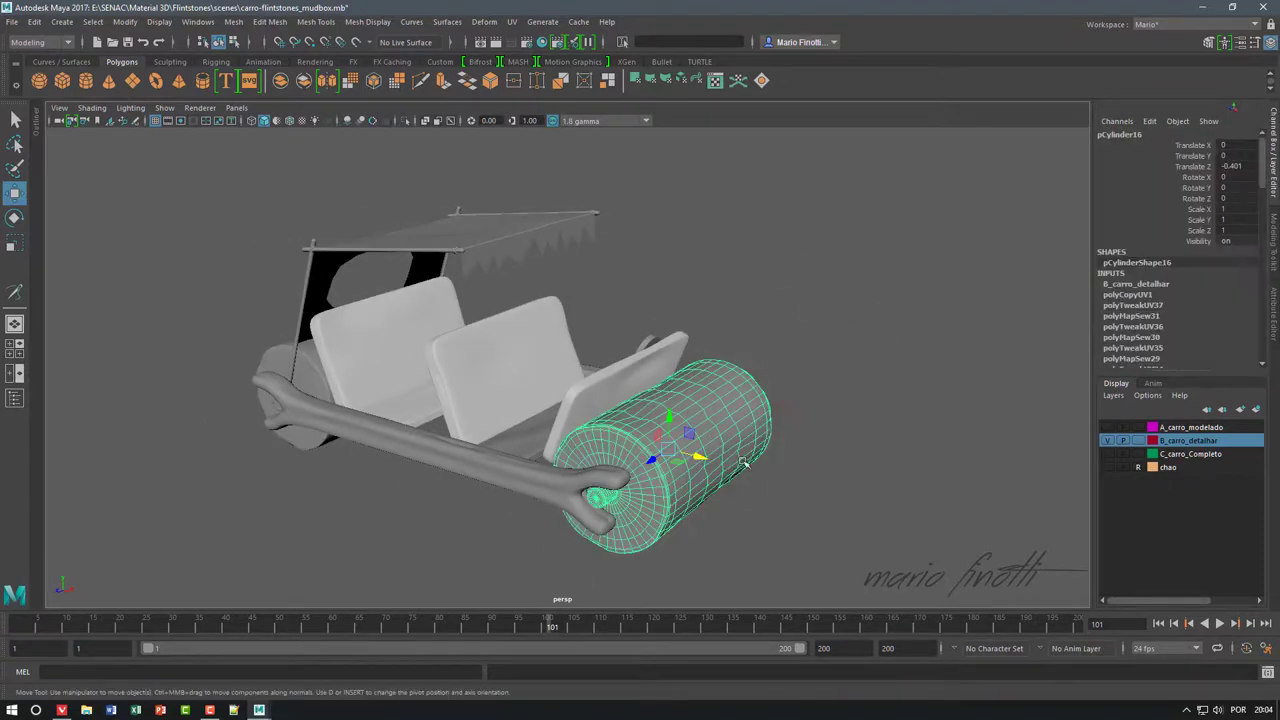
pyautogui.doubleClick(1130, 135)
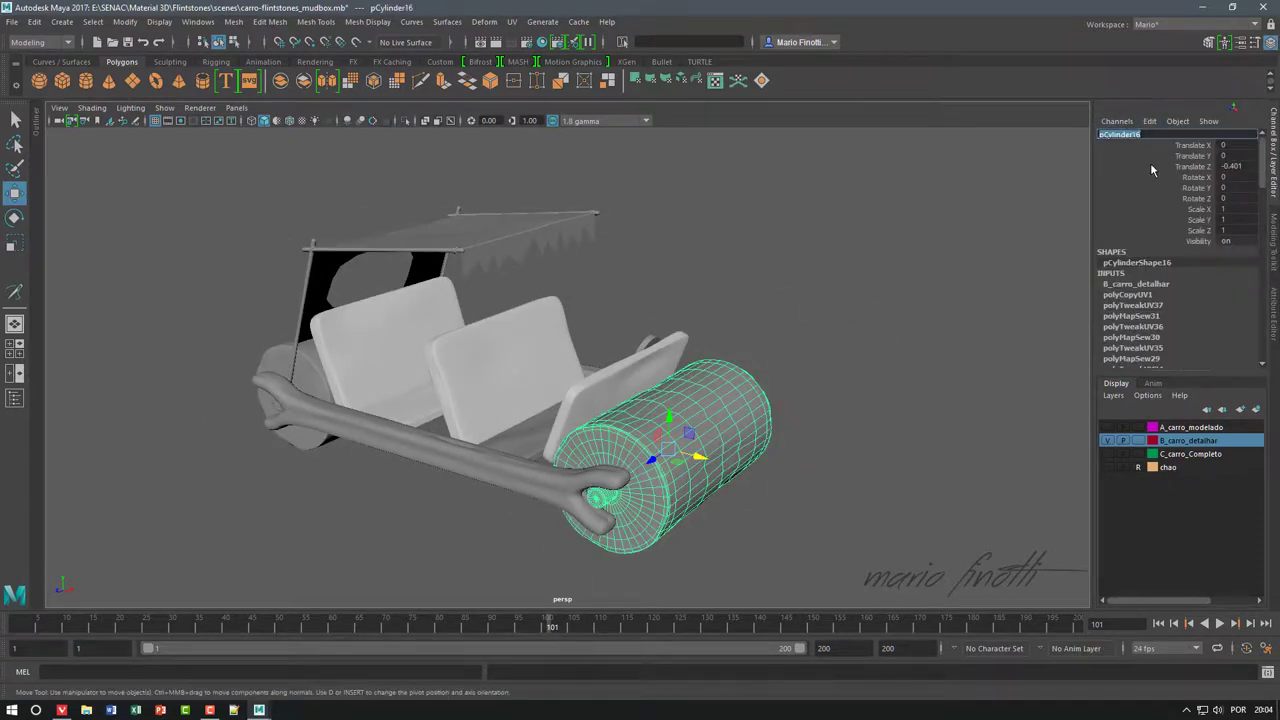
pyautogui.write('roda_diante')
pyautogui.write('ira')
pyautogui.press('Return')
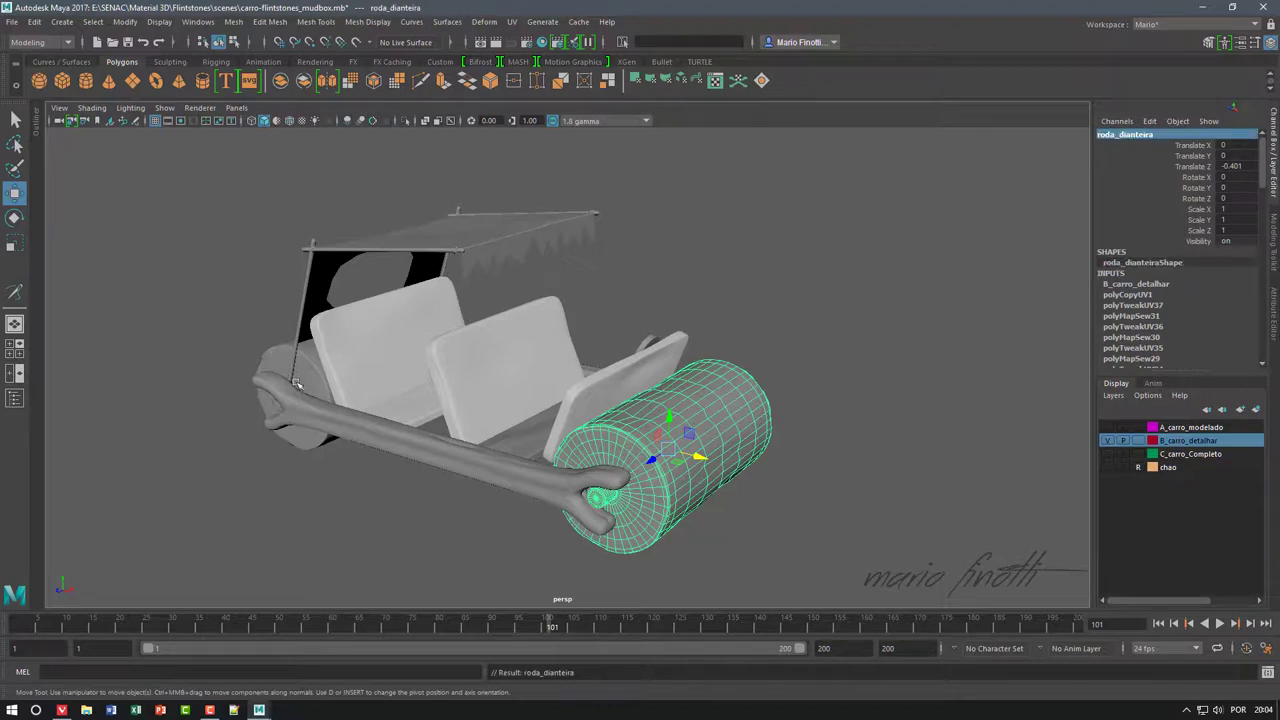
pyautogui.click(330, 418)
pyautogui.doubleClick(1124, 133)
pyautogui.write('roda')
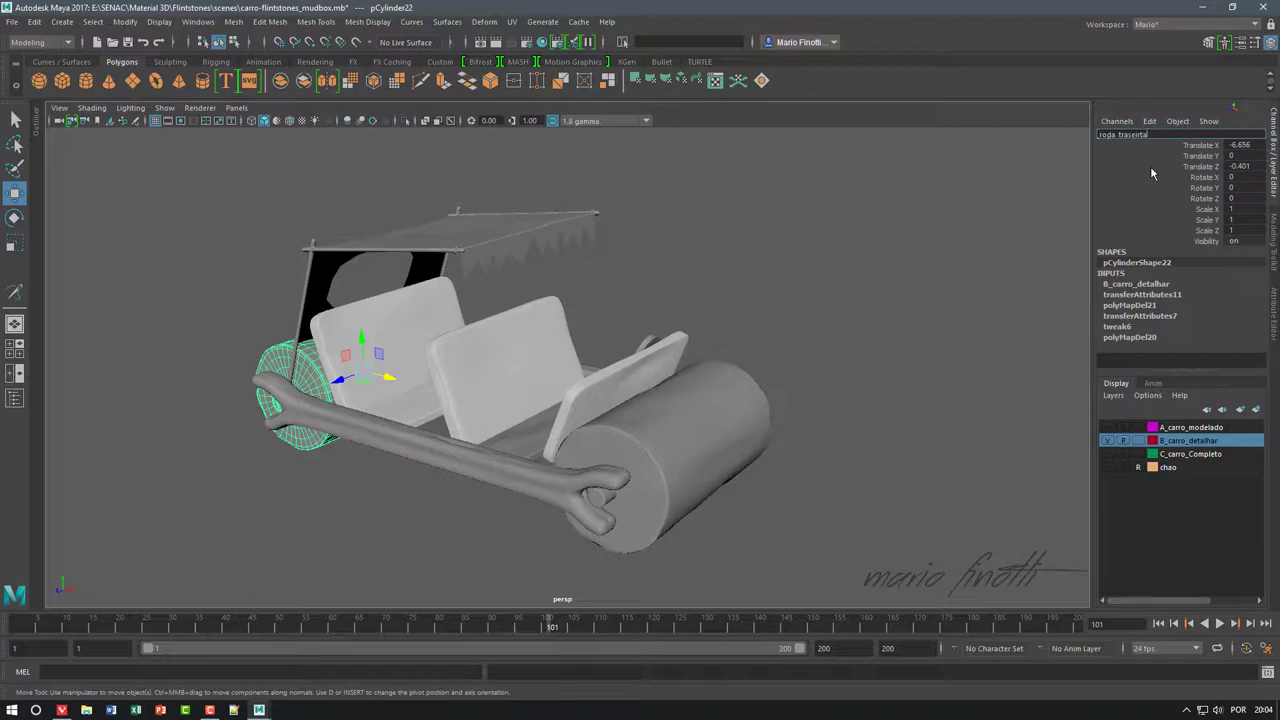
pyautogui.press('Return')
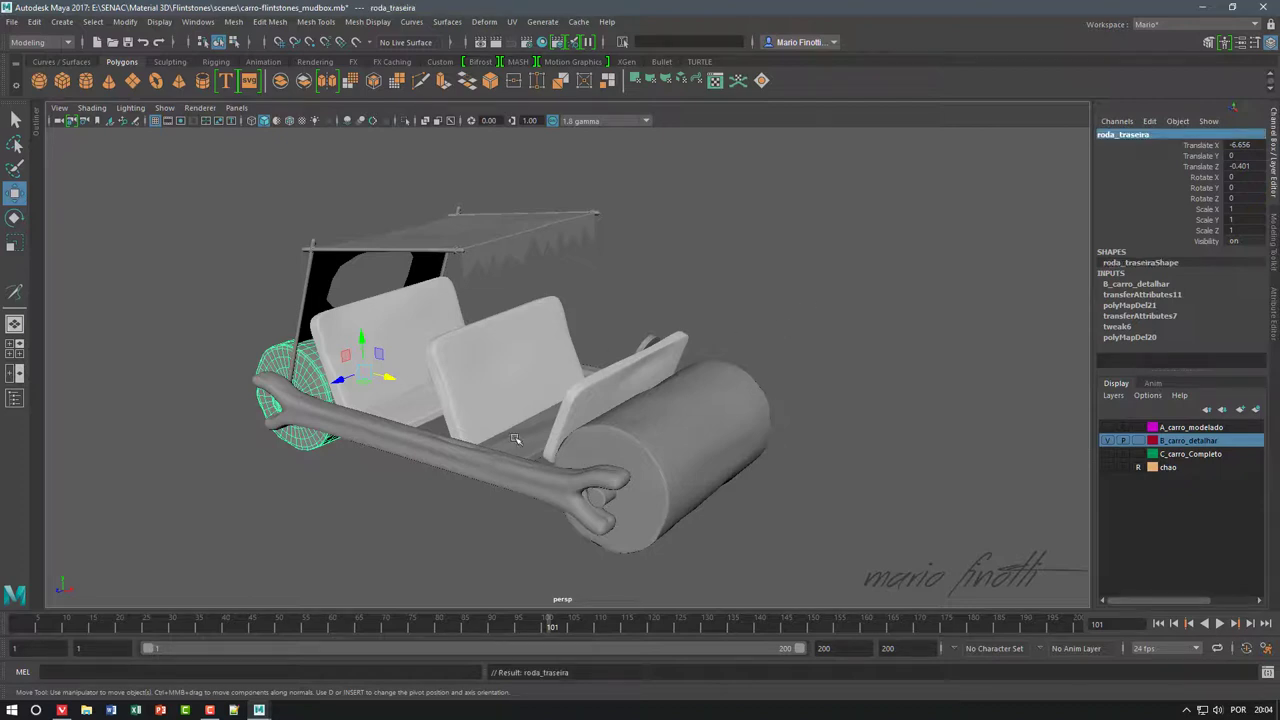
# - Rename the bone-shaped side bar suporte_dir
pyautogui.click(496, 468)
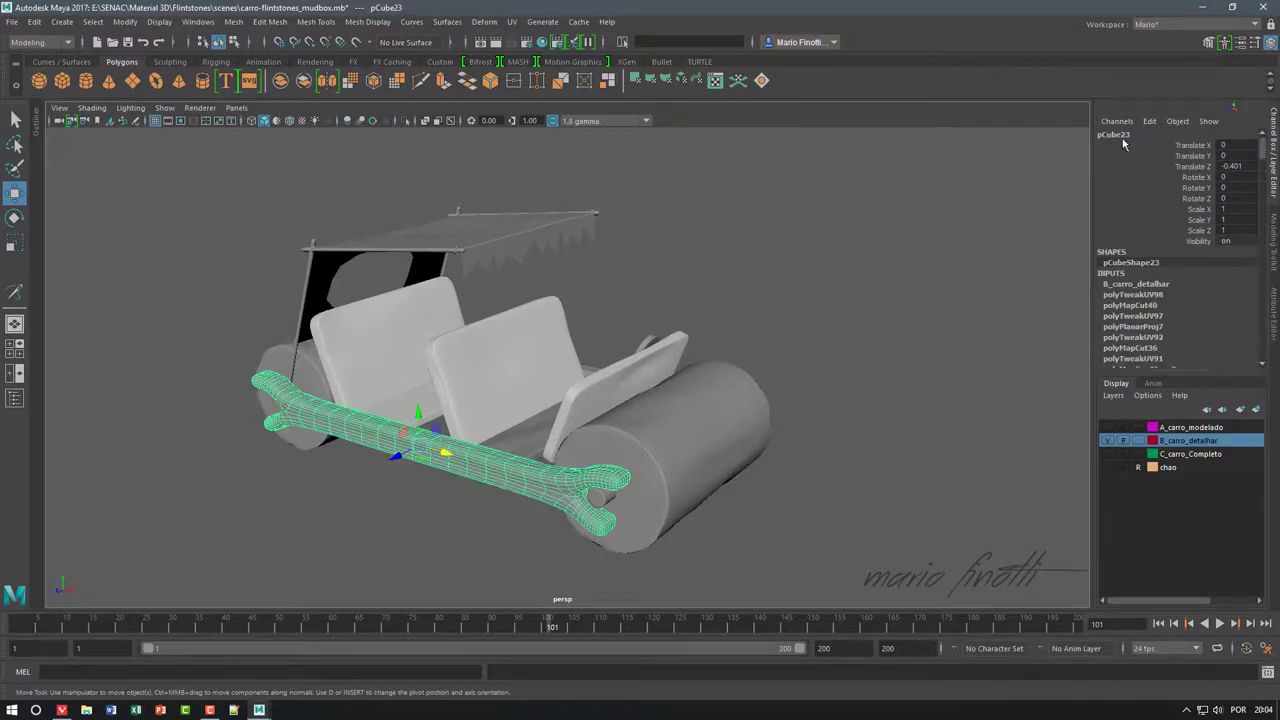
pyautogui.doubleClick(1122, 138)
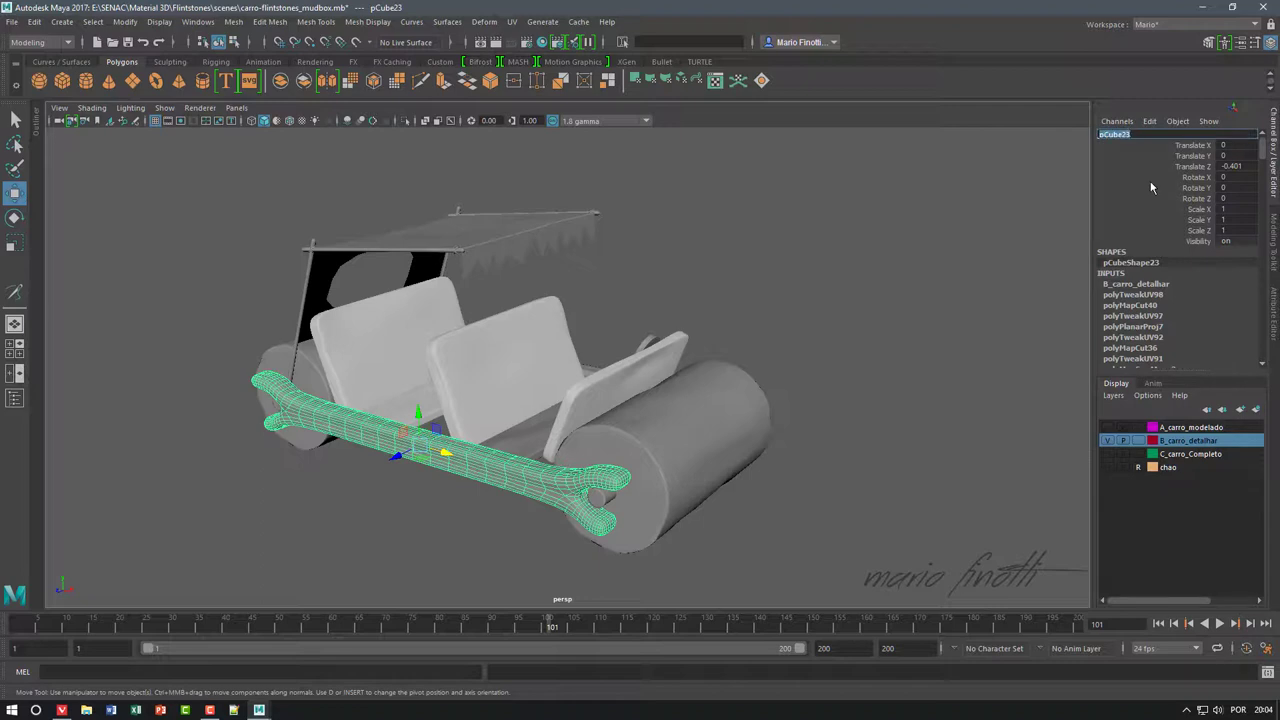
pyautogui.write('suporte_d')
pyautogui.write('ir')
pyautogui.press('Return')
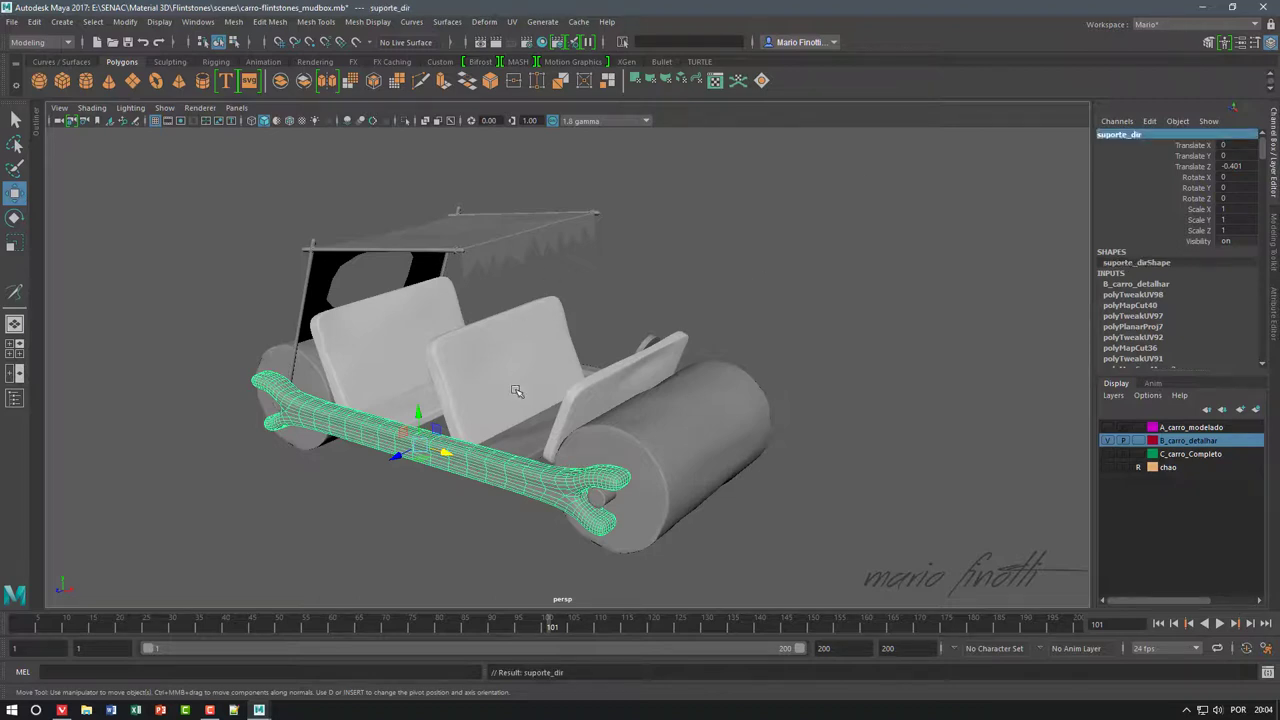
# - Select the bar along the car's far side and rename it suporte_esq
pyautogui.click(590, 372)
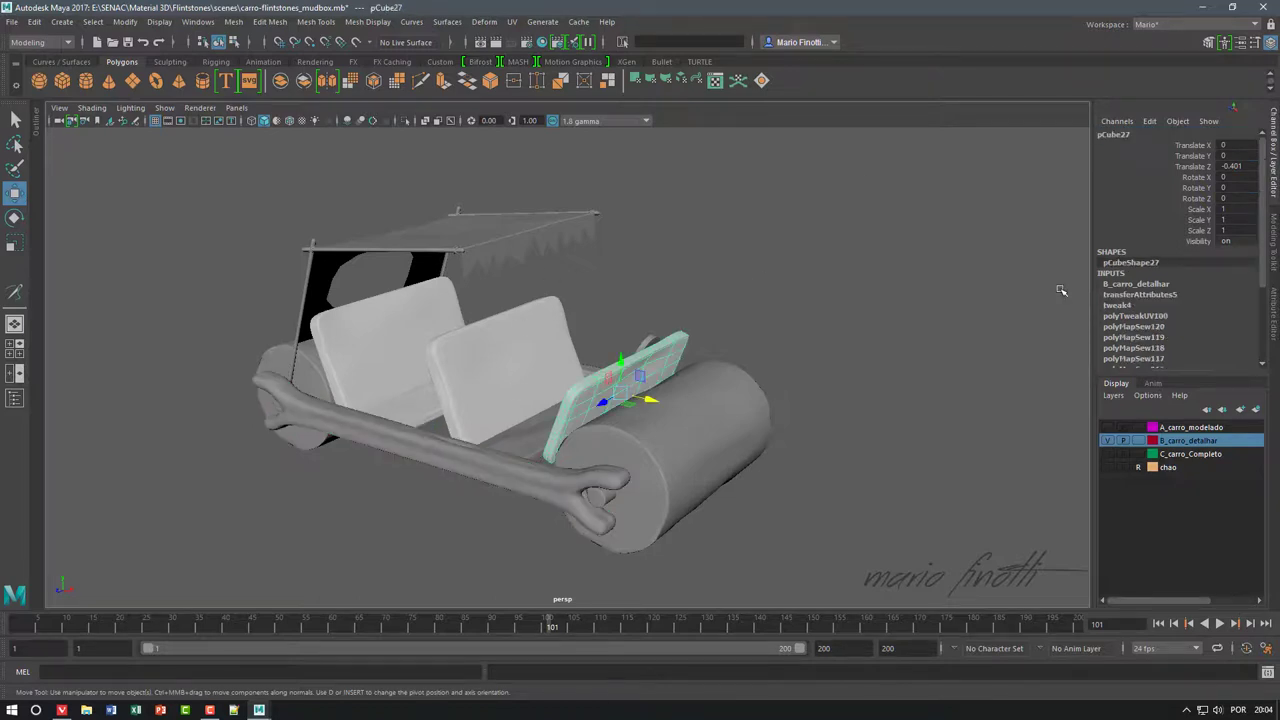
pyautogui.click(778, 401)
pyautogui.moveTo(778, 401)
pyautogui.keyDown('alt'); pyautogui.mouseDown()
pyautogui.moveTo(830, 345)
pyautogui.moveTo(781, 376)
pyautogui.mouseUp(); pyautogui.keyUp('alt')
pyautogui.click(628, 388)
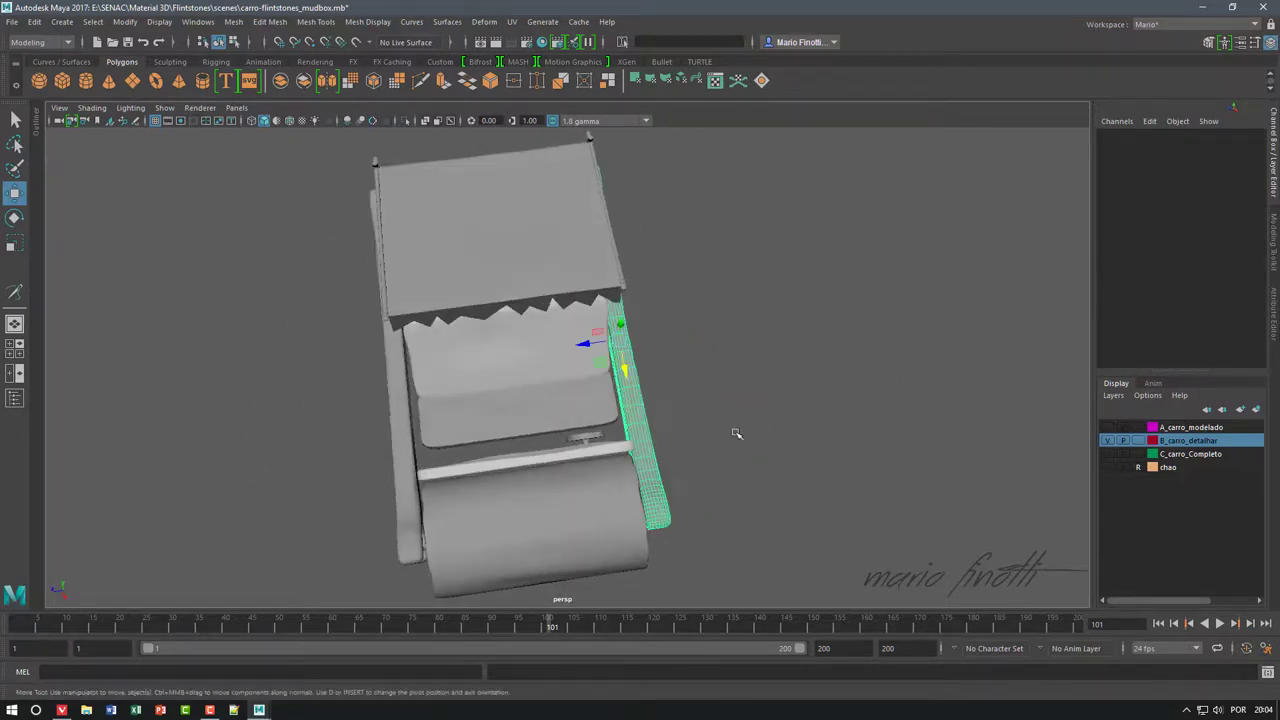
pyautogui.moveTo(737, 434)
pyautogui.keyDown('alt'); pyautogui.mouseDown()
pyautogui.moveTo(888, 358)
pyautogui.moveTo(811, 383)
pyautogui.mouseUp(); pyautogui.keyUp('alt')
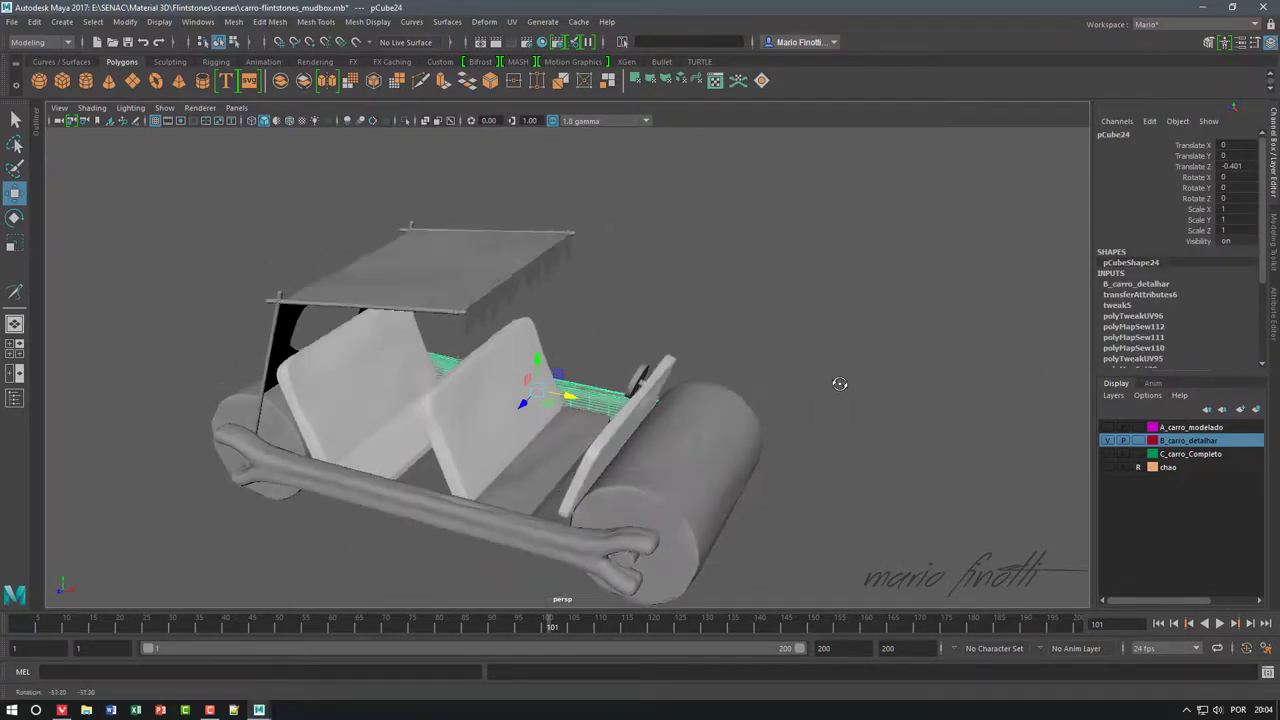
pyautogui.click(1120, 134)
pyautogui.write('la')
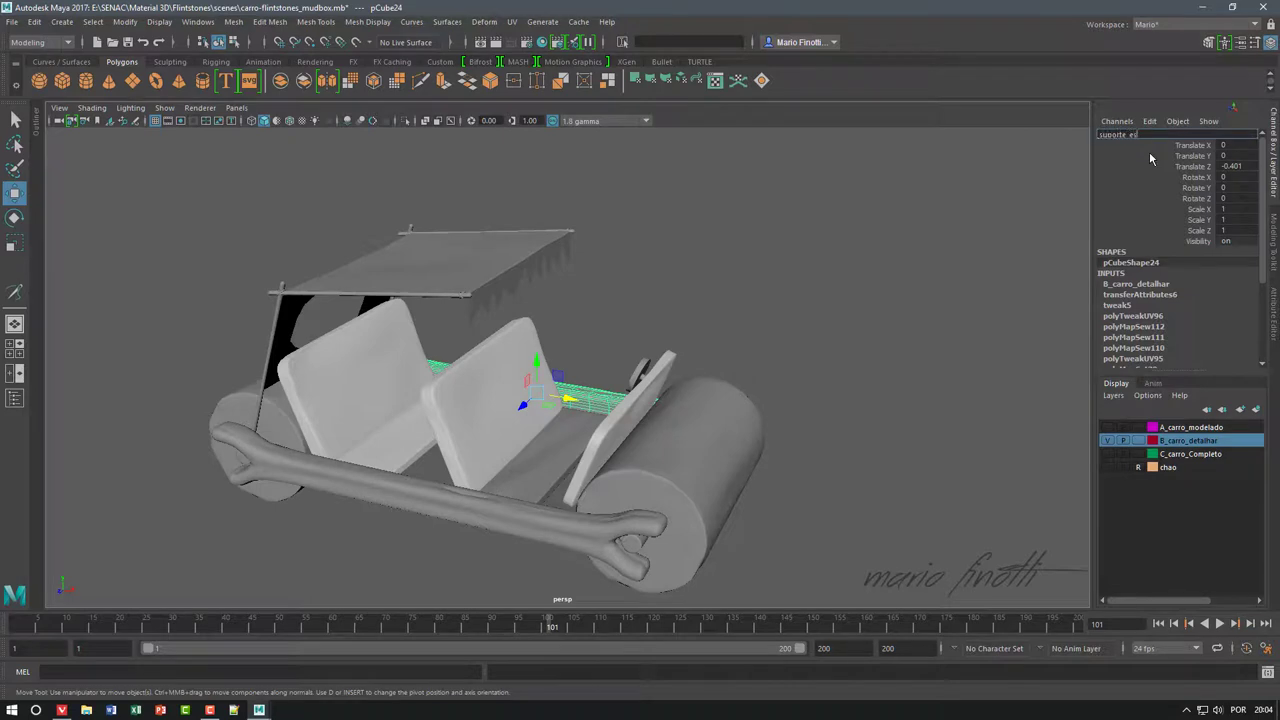
pyautogui.write('q')
pyautogui.press('Return')
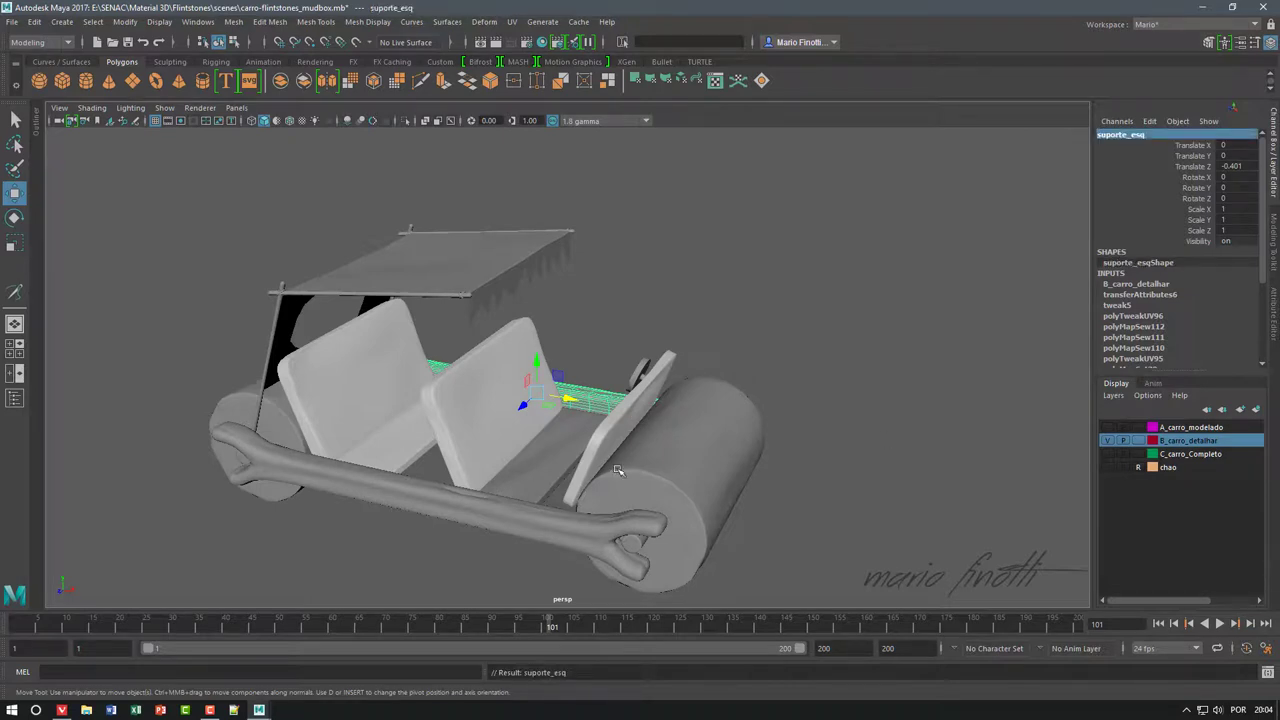
# - Rename the roof plane capota and deselect it
pyautogui.click(541, 242)
pyautogui.doubleClick(1120, 136)
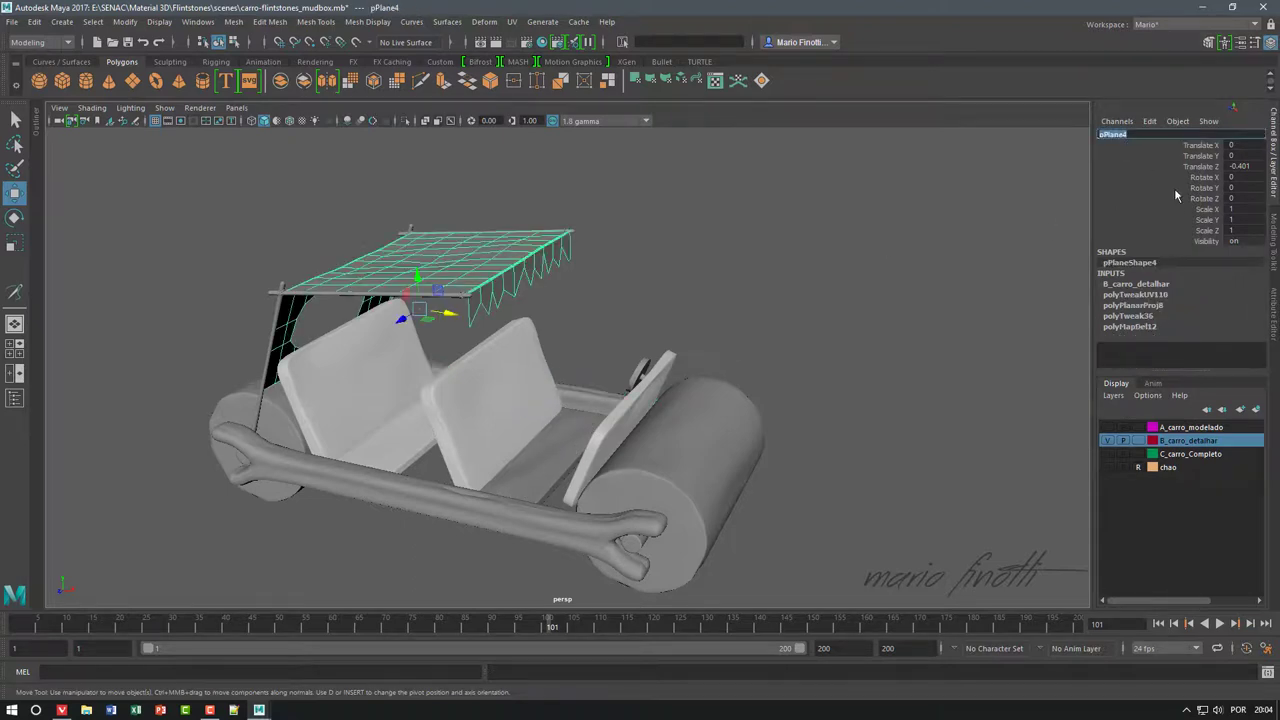
pyautogui.write('capota')
pyautogui.press('Return')
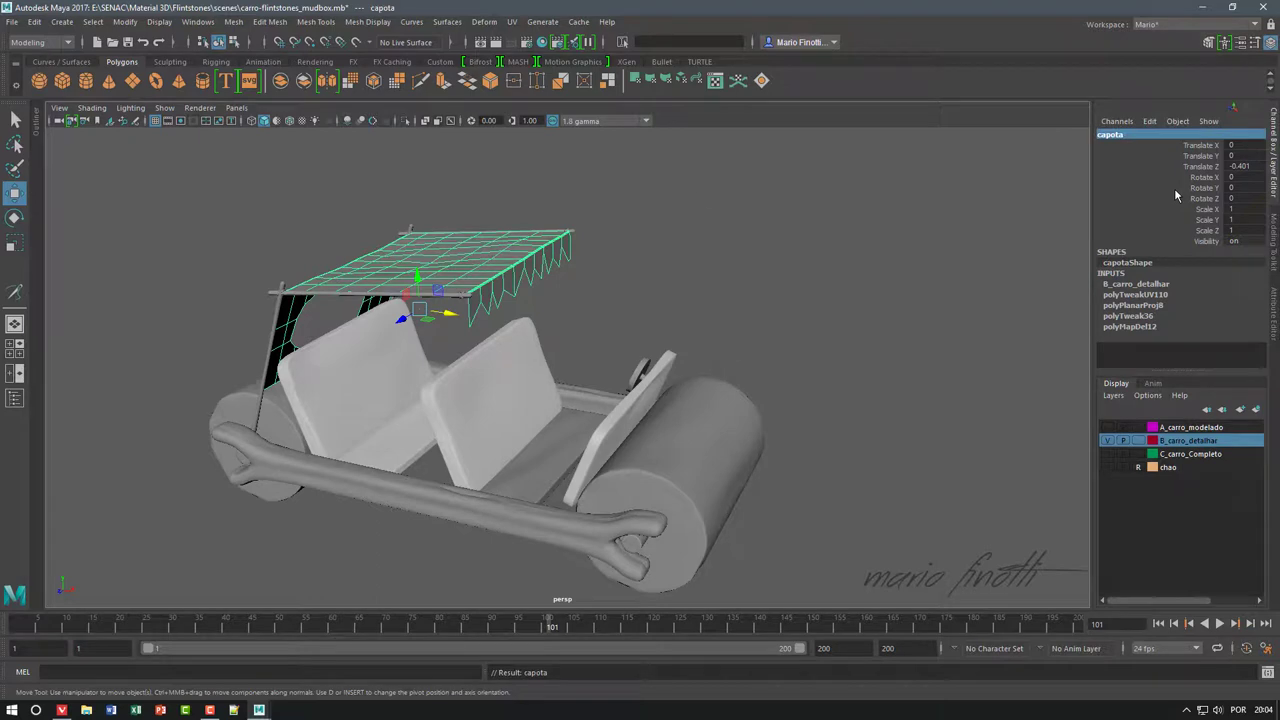
pyautogui.click(648, 280)
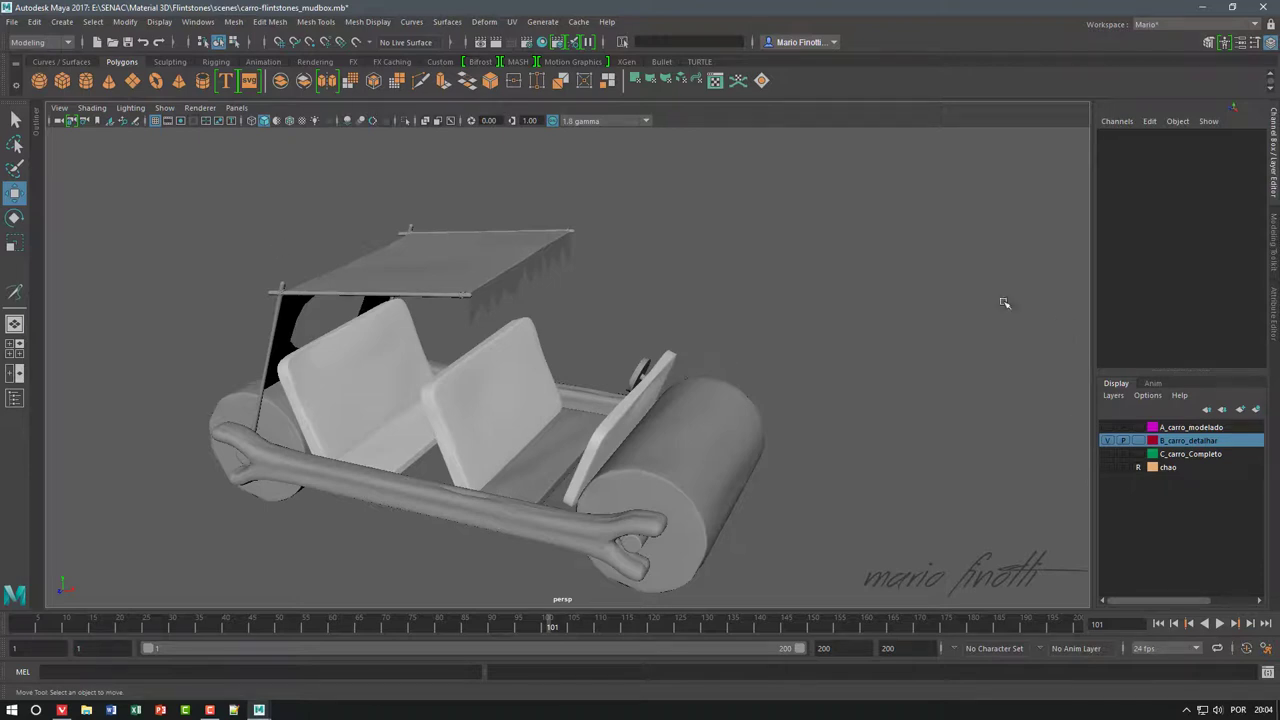
# - Select the car, invert and clear the selection, then show the Outliner beside the viewport
pyautogui.moveTo(152, 192); pyautogui.dragTo(878, 608)
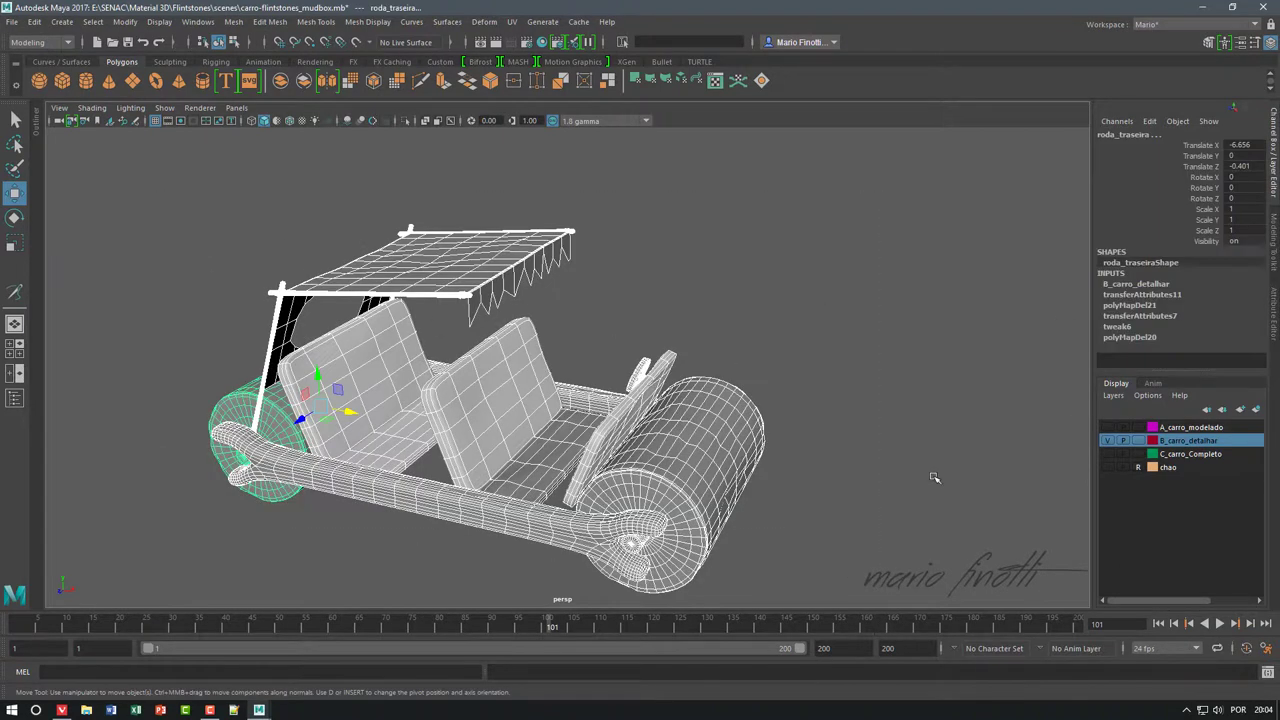
pyautogui.click(34, 21)
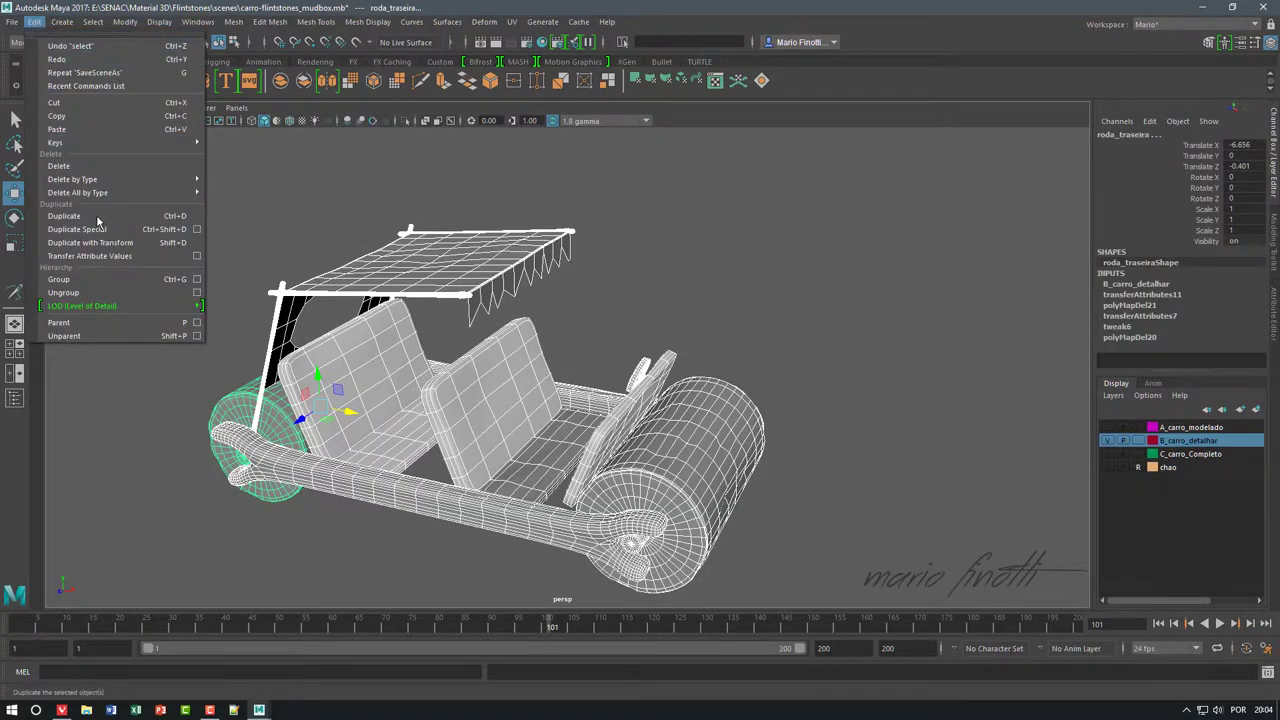
pyautogui.click(92, 21)
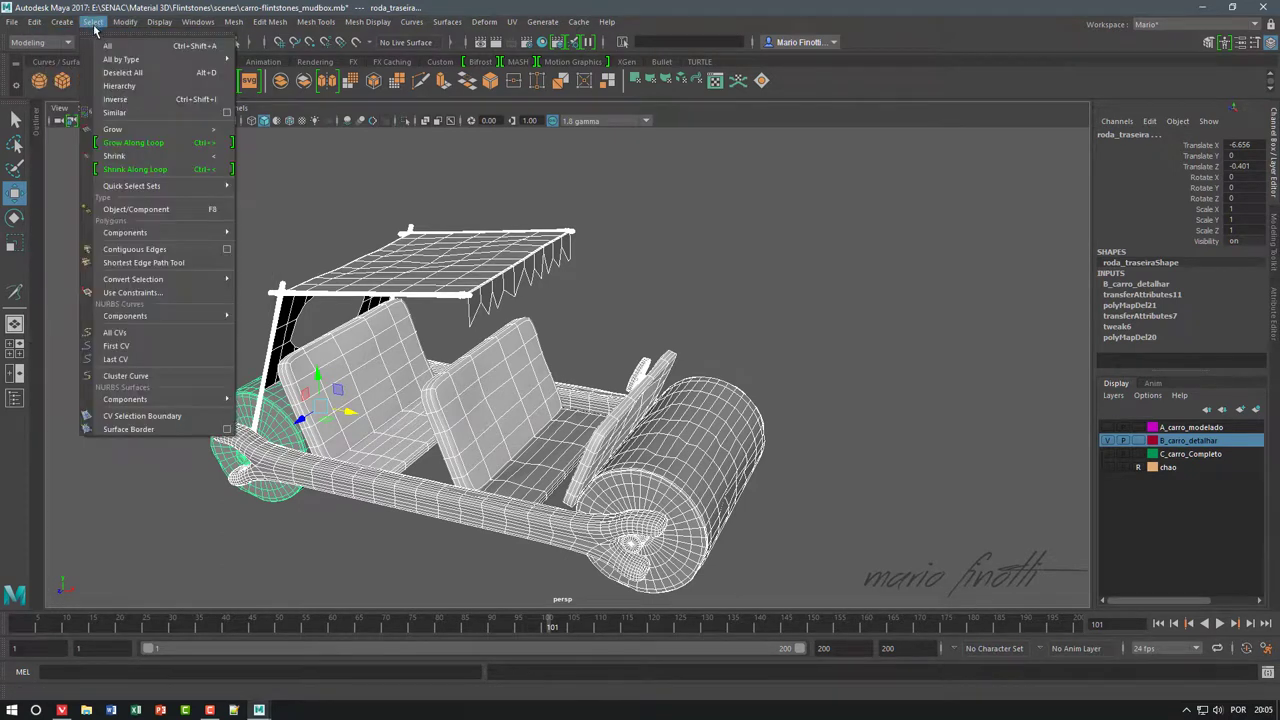
pyautogui.click(125, 100)
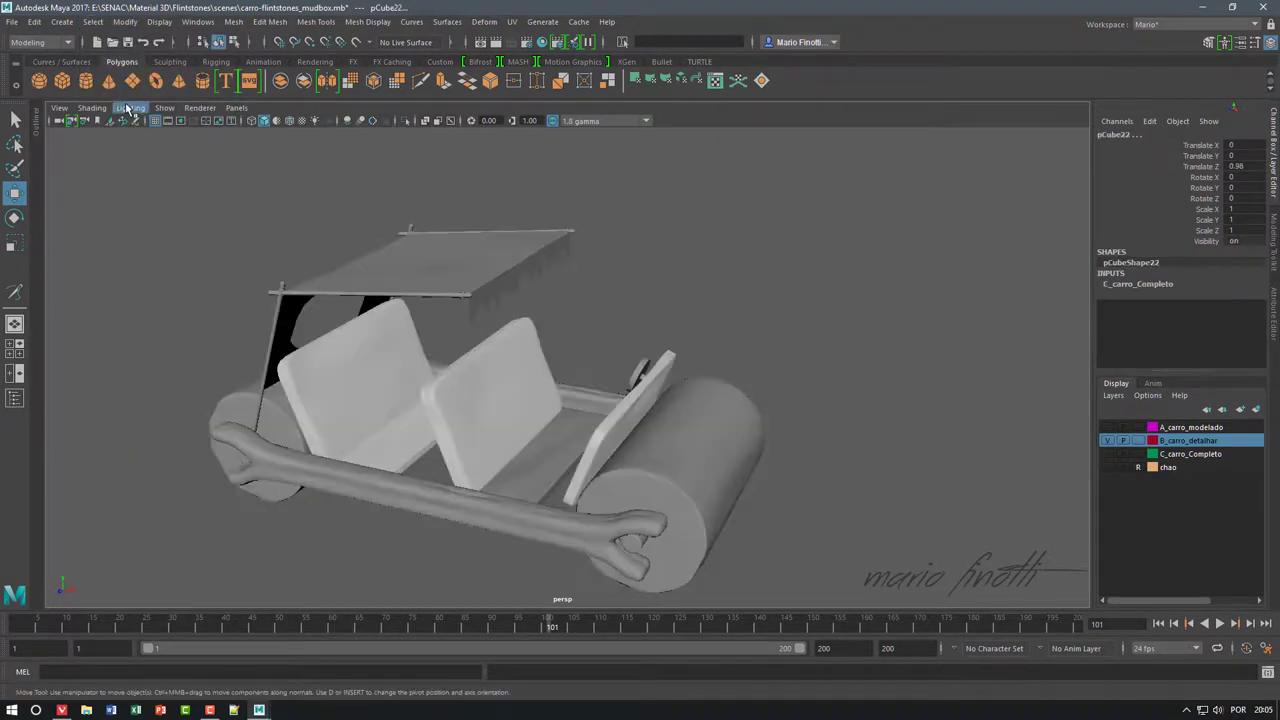
pyautogui.click(141, 281)
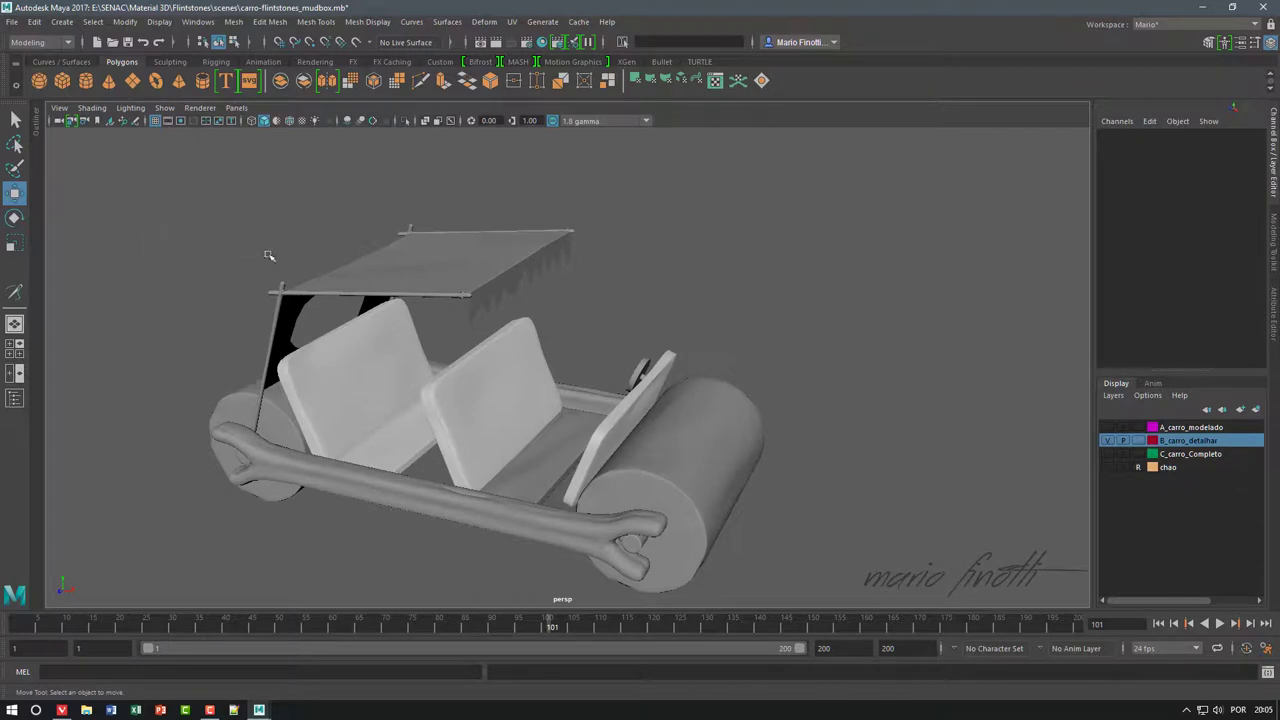
pyautogui.click(198, 21)
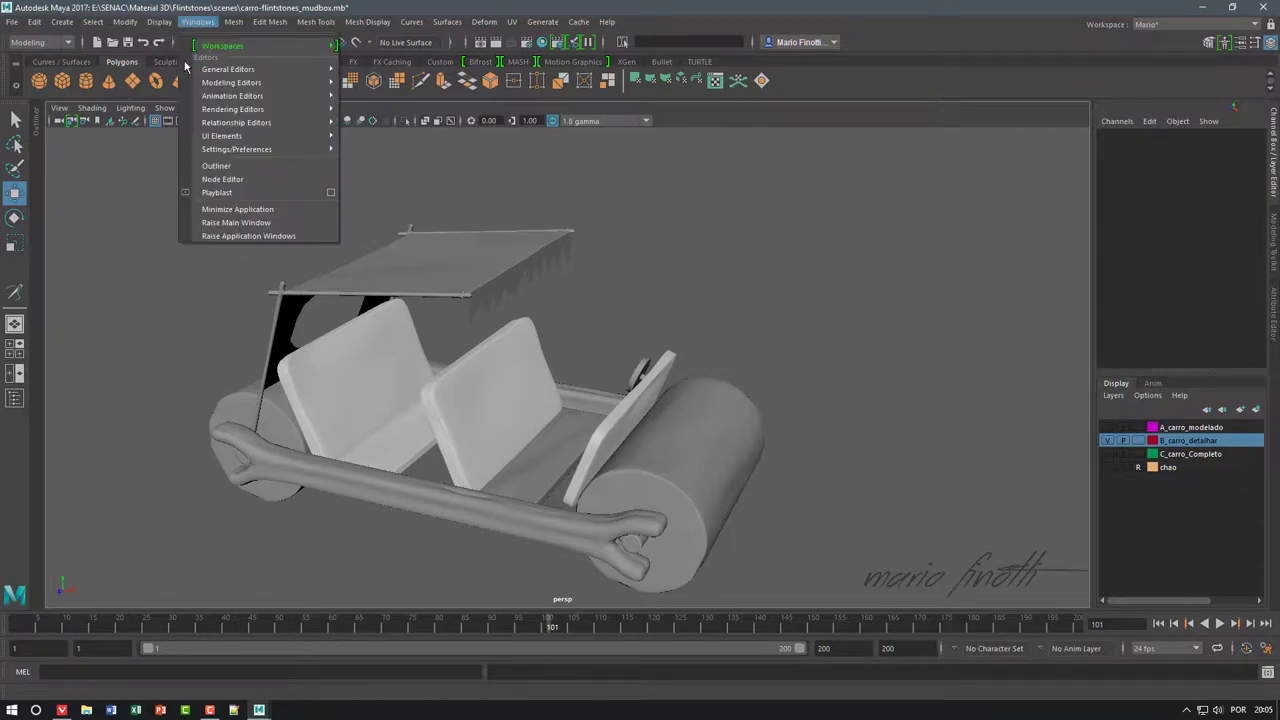
pyautogui.click(204, 166)
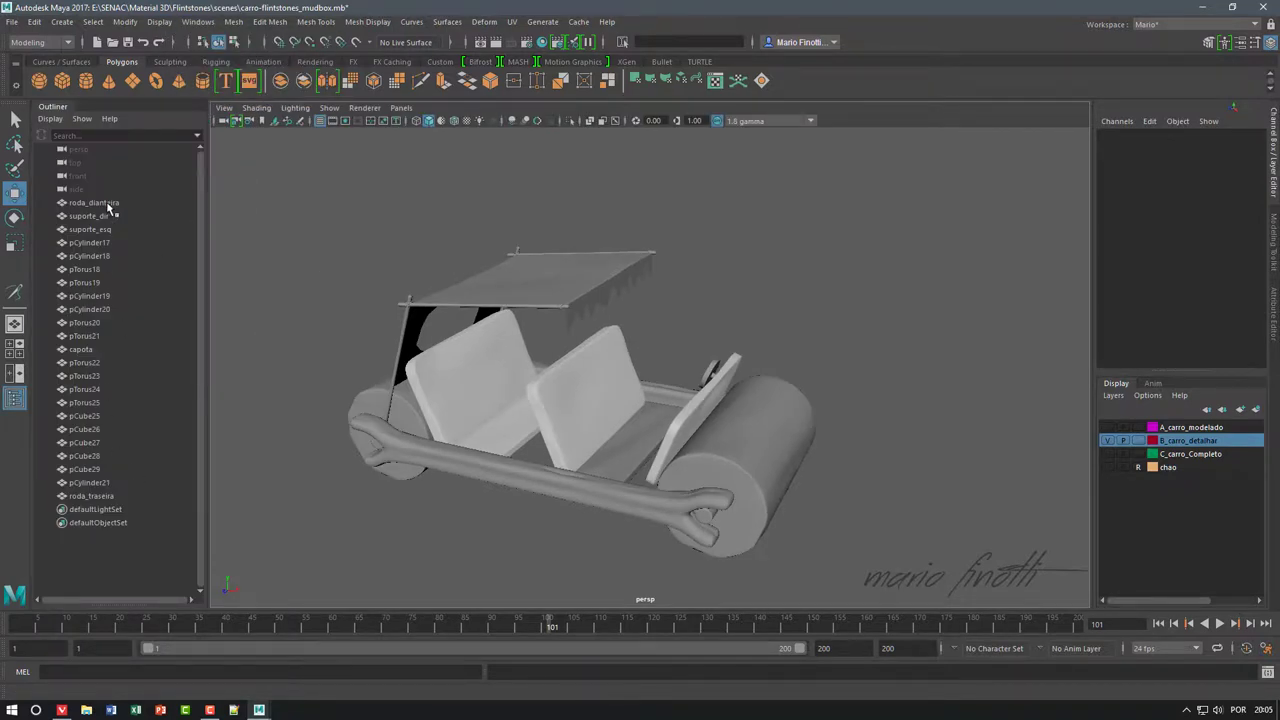
# - Rename roof rods pCylinder17 to haste_D_T and pCylinder19 to Haste_E_T
pyautogui.click(109, 205)
pyautogui.click(105, 217)
pyautogui.click(104, 230)
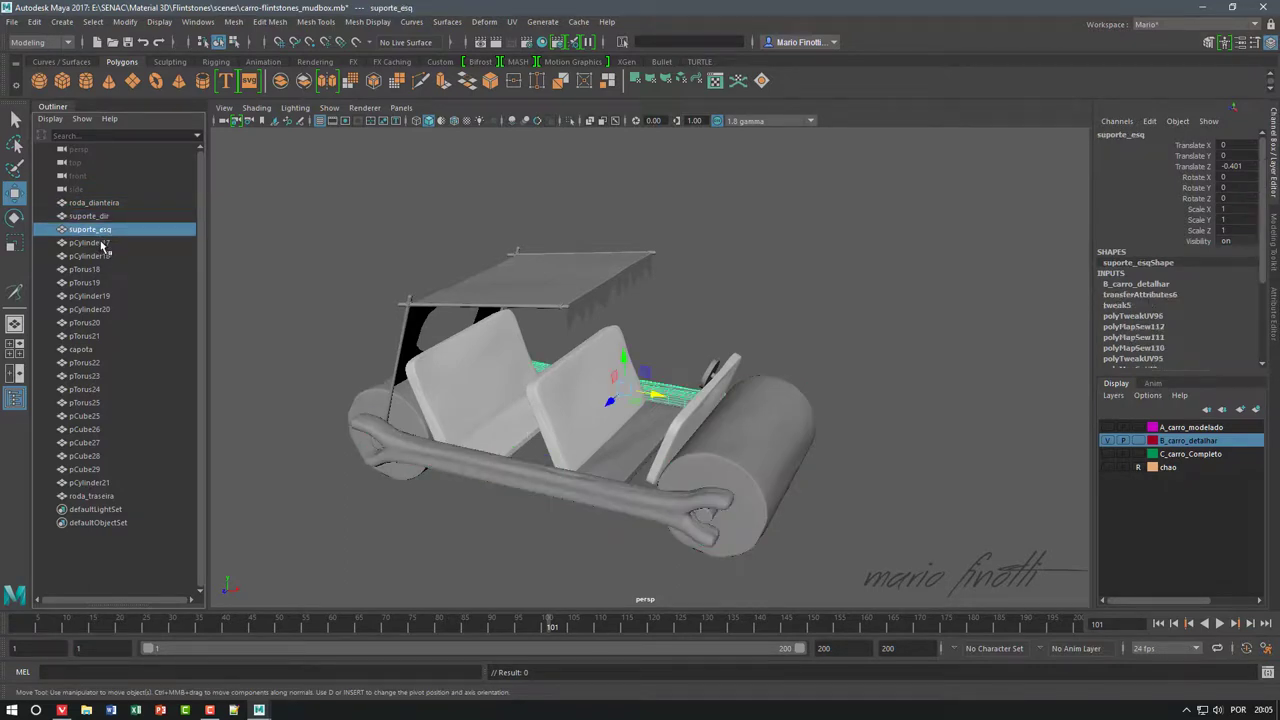
pyautogui.click(104, 245)
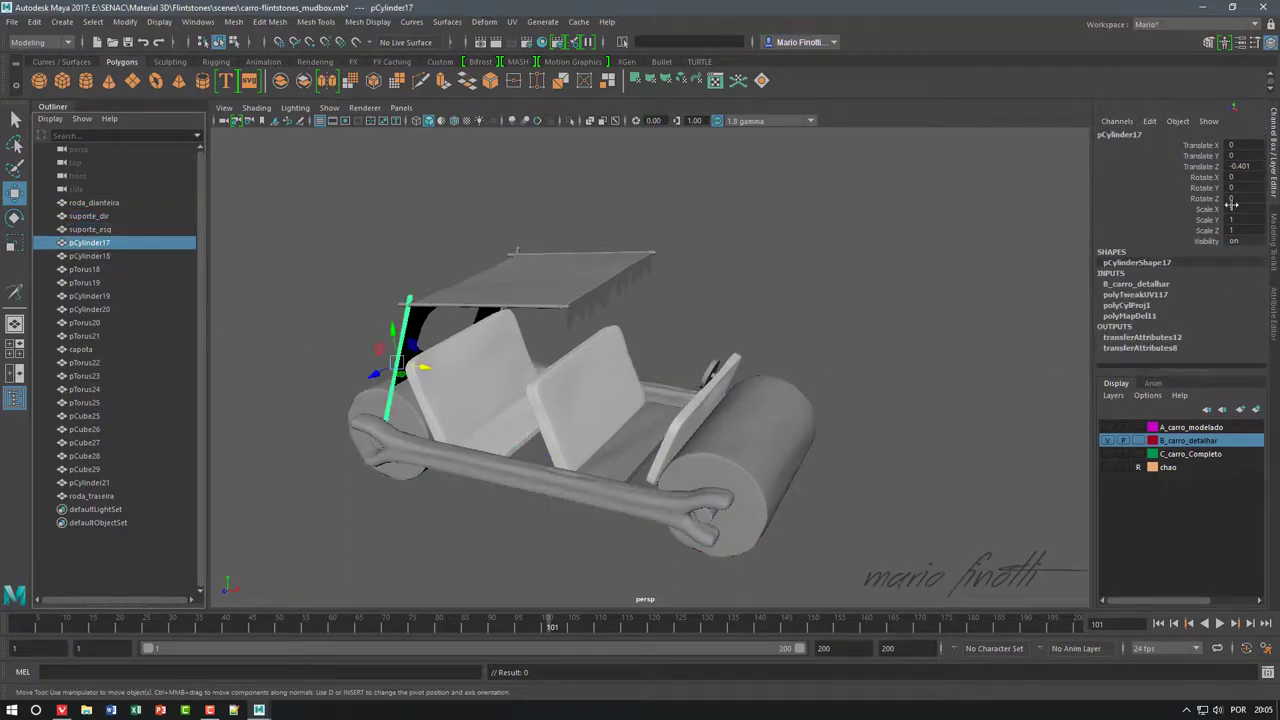
pyautogui.doubleClick(1126, 137)
pyautogui.write('h')
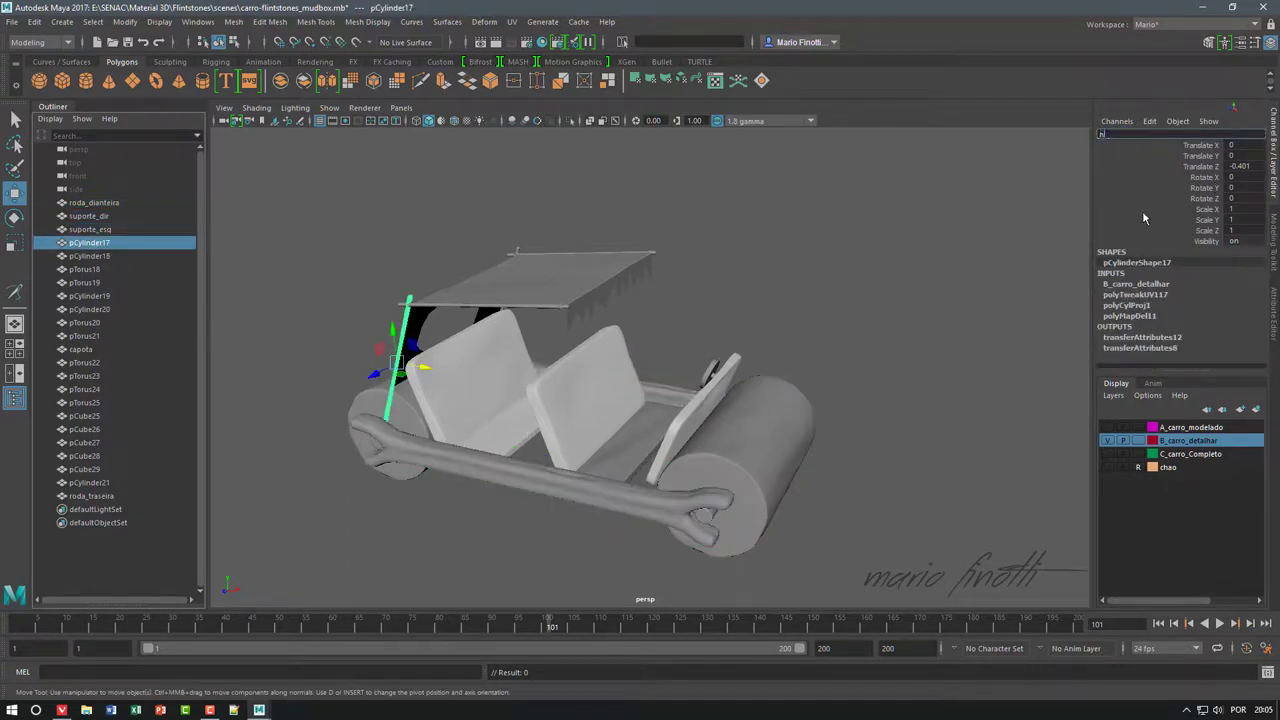
pyautogui.write('aste_D_T')
pyautogui.click(519, 248)
pyautogui.doubleClick(1120, 136)
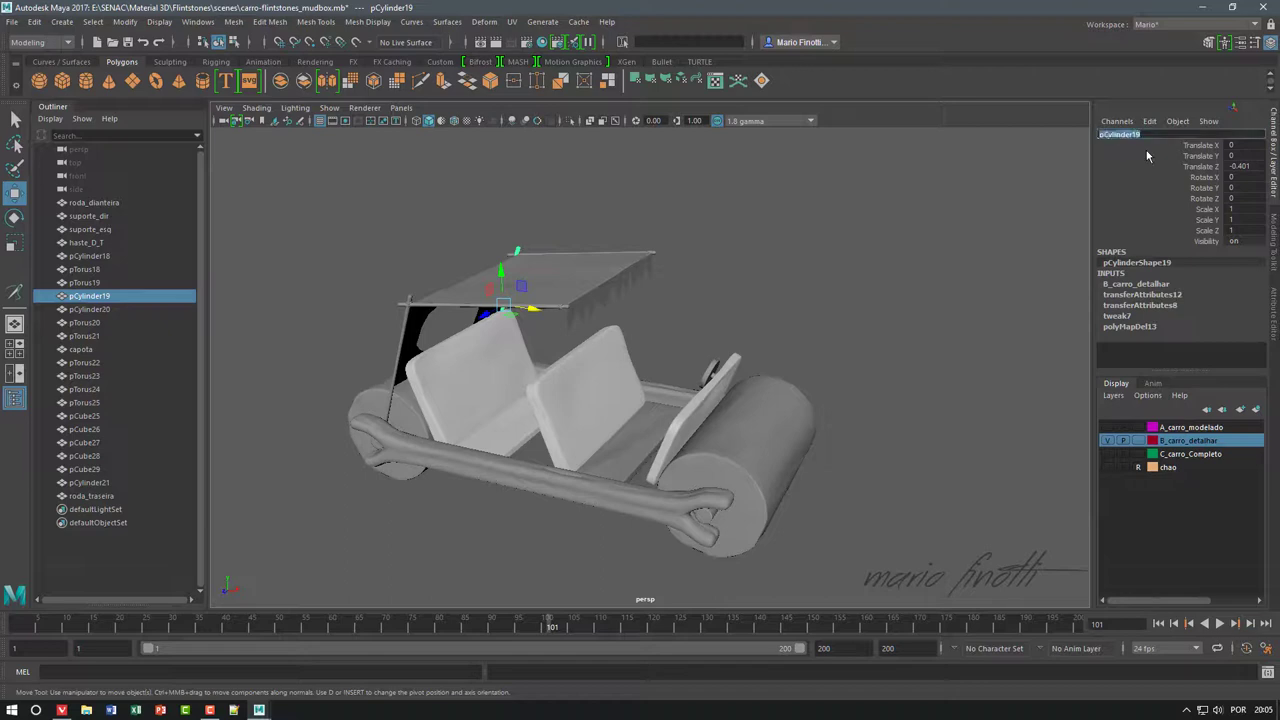
pyautogui.write('Has')
pyautogui.press('Return')
pyautogui.click(594, 237)
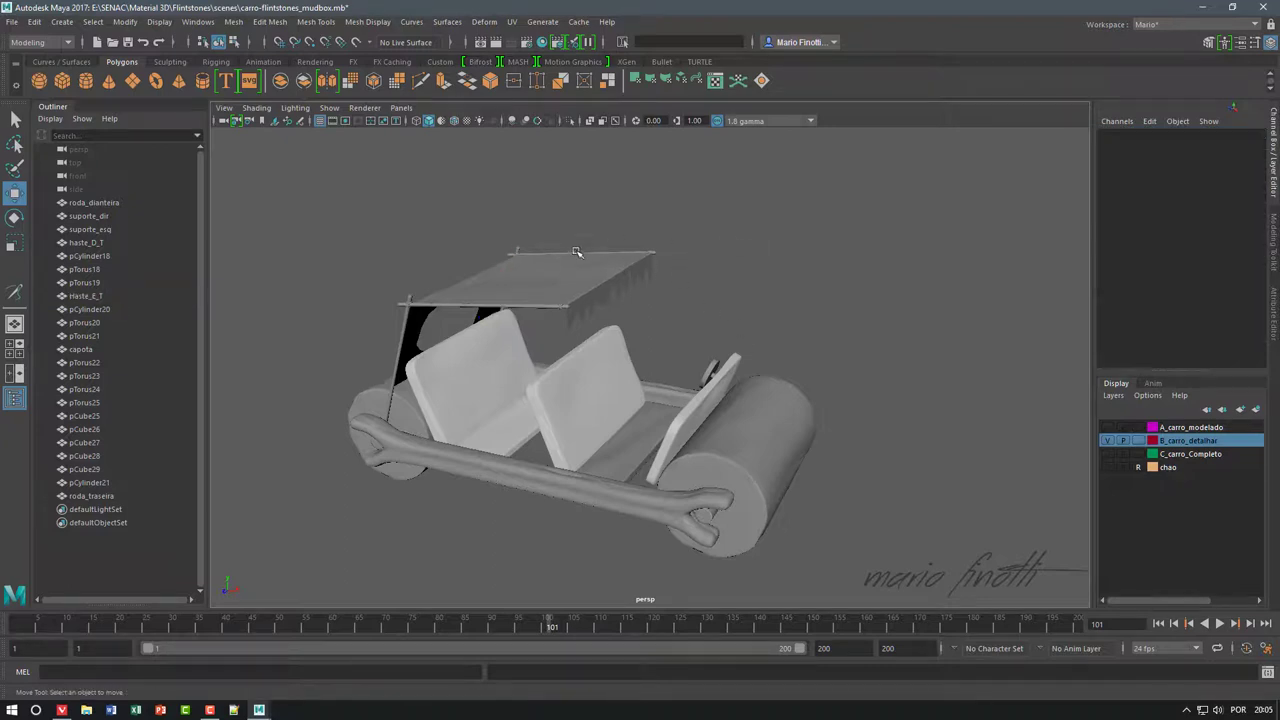
# - Rename the top bar pCylinder20 to Haste_E and front bar pCylinder18 to Haste_D
pyautogui.click(572, 254)
pyautogui.doubleClick(1120, 134)
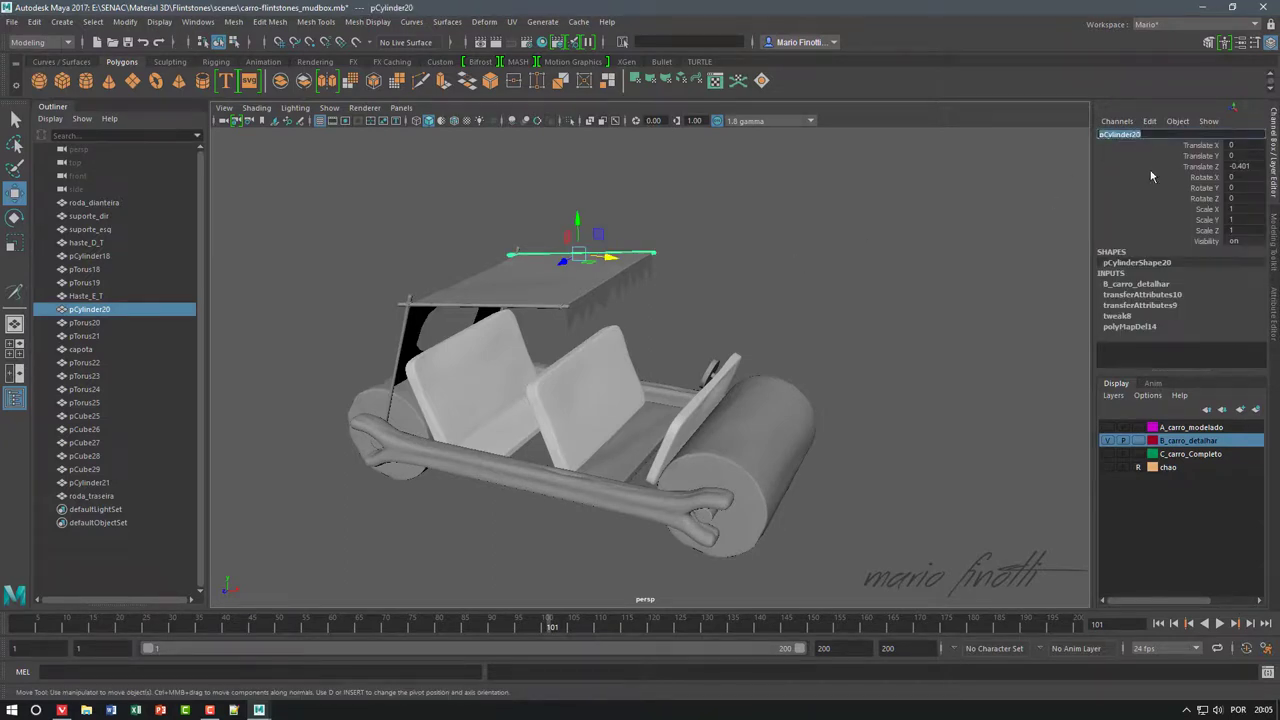
pyautogui.write('Haste_E')
pyautogui.click(467, 306)
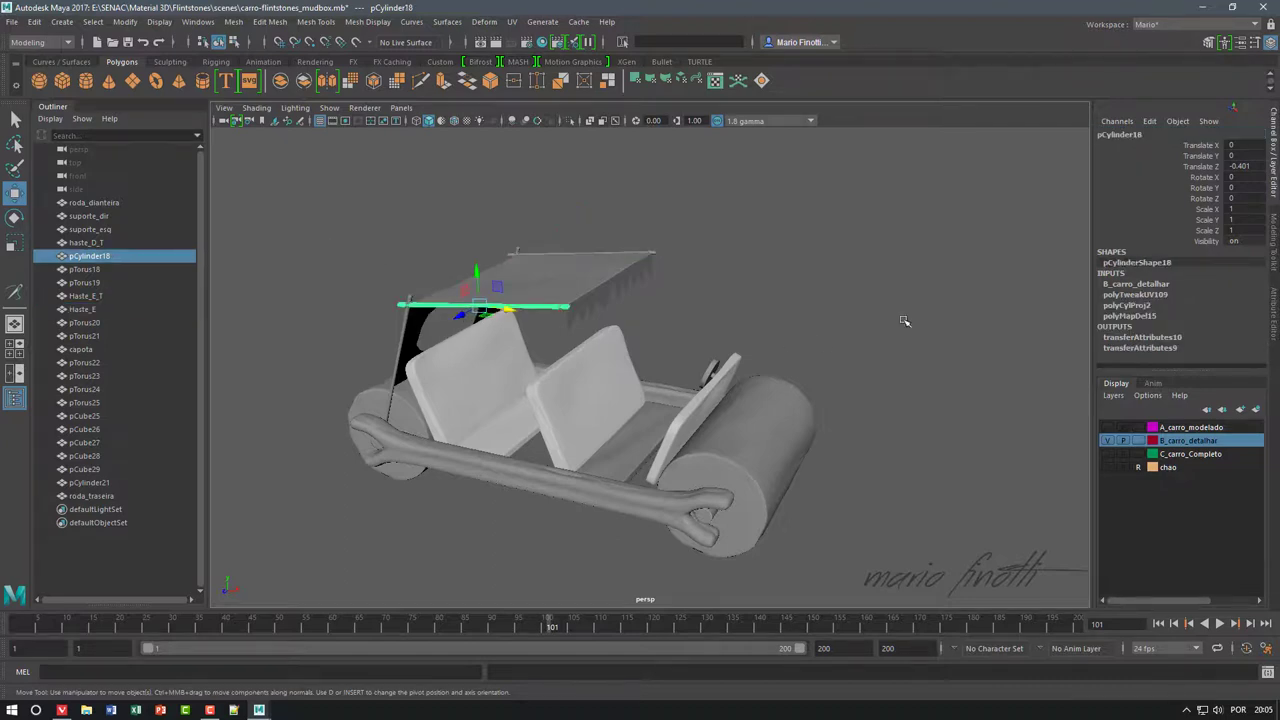
pyautogui.doubleClick(1122, 136)
pyautogui.write('Haste_')
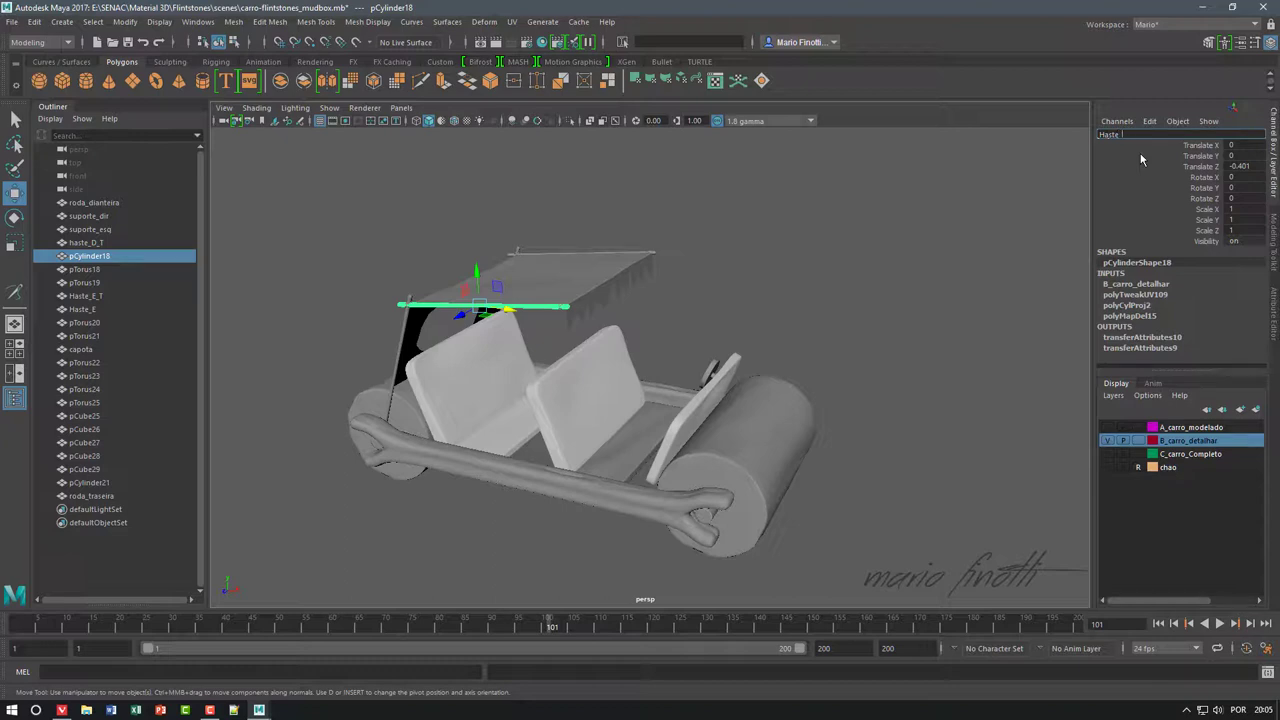
pyautogui.write('D')
pyautogui.press('Return')
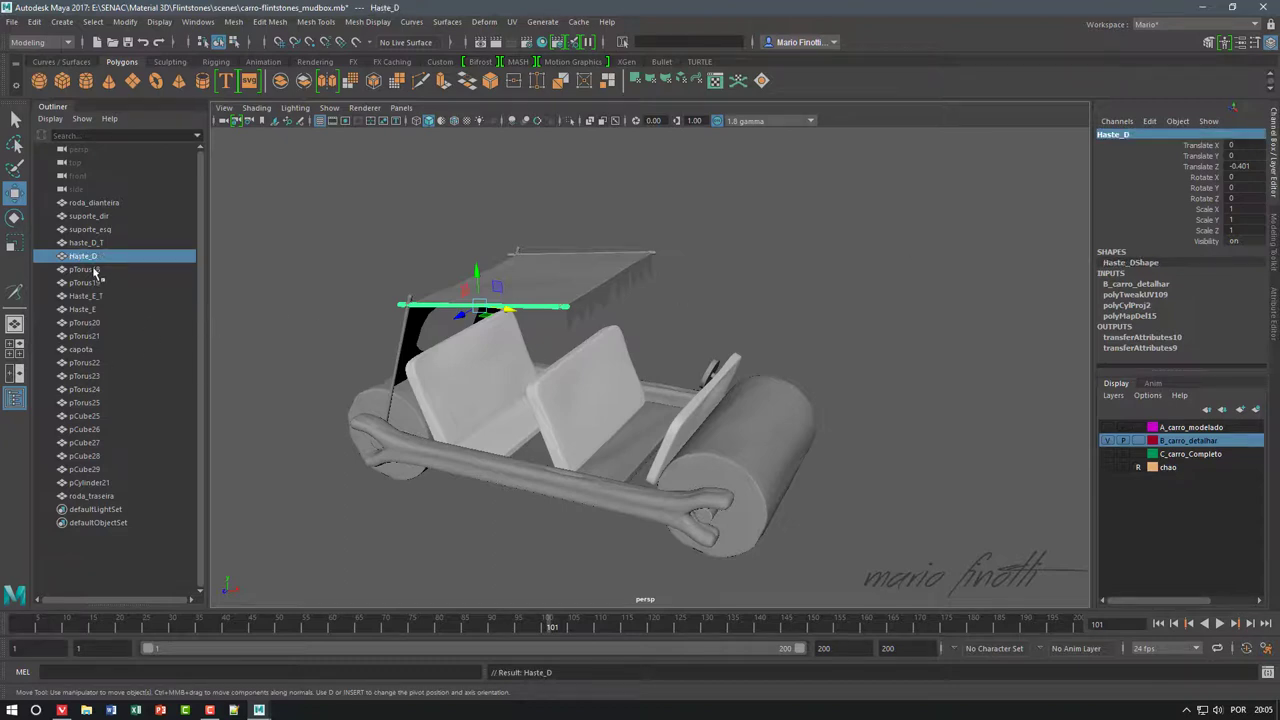
# - Rename pTorus18 and pTorus19 to corda_1 and corda_2
pyautogui.click(92, 283)
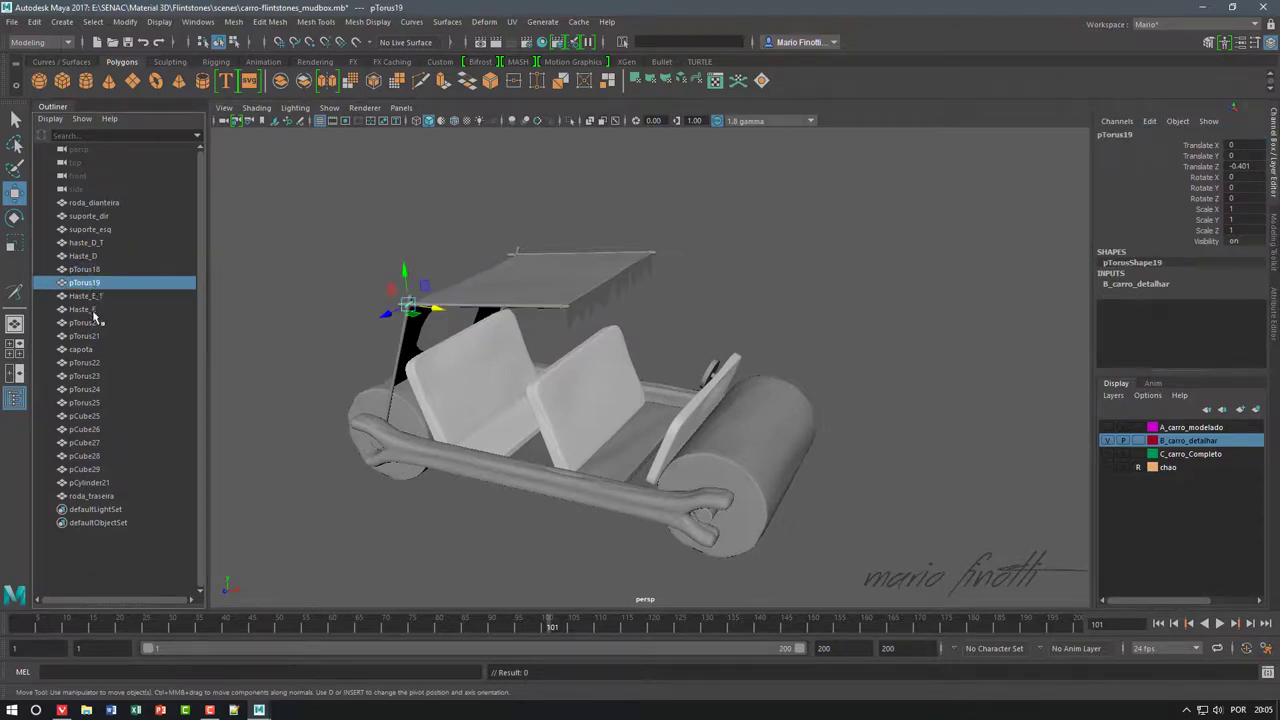
pyautogui.click(85, 270)
pyautogui.click(91, 285)
pyautogui.click(85, 270)
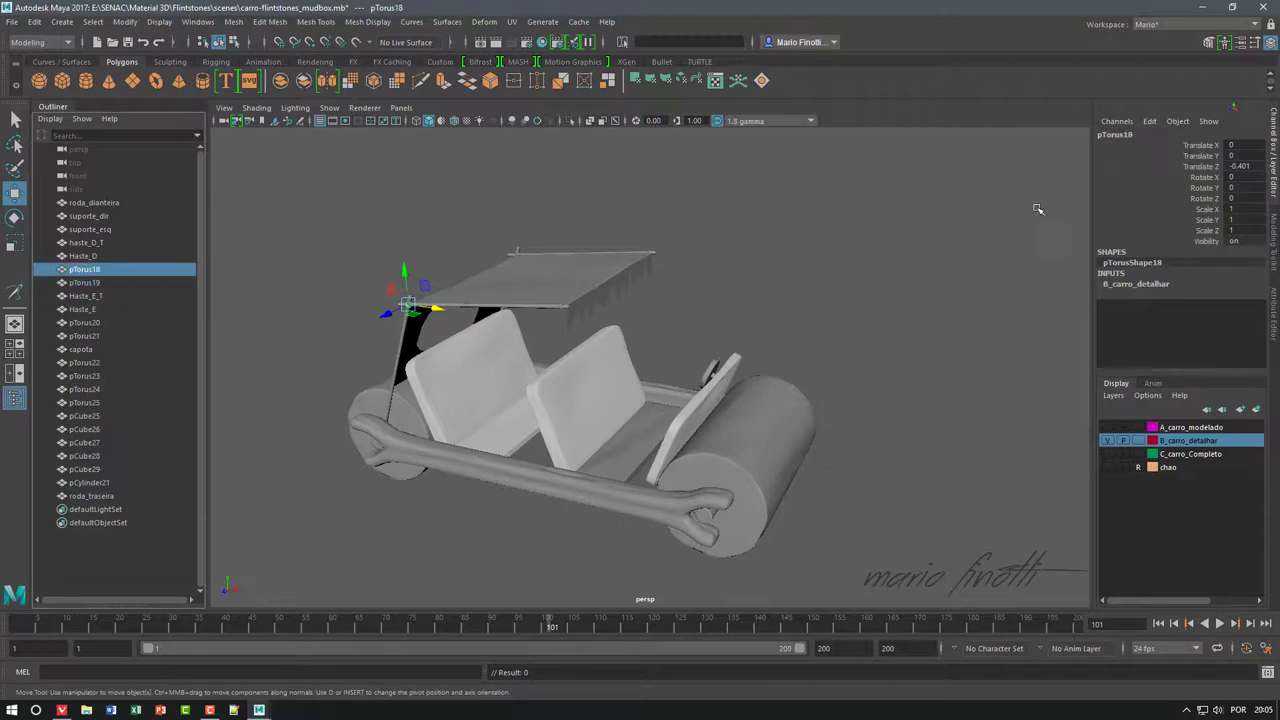
pyautogui.doubleClick(1122, 136)
pyautogui.write('cor')
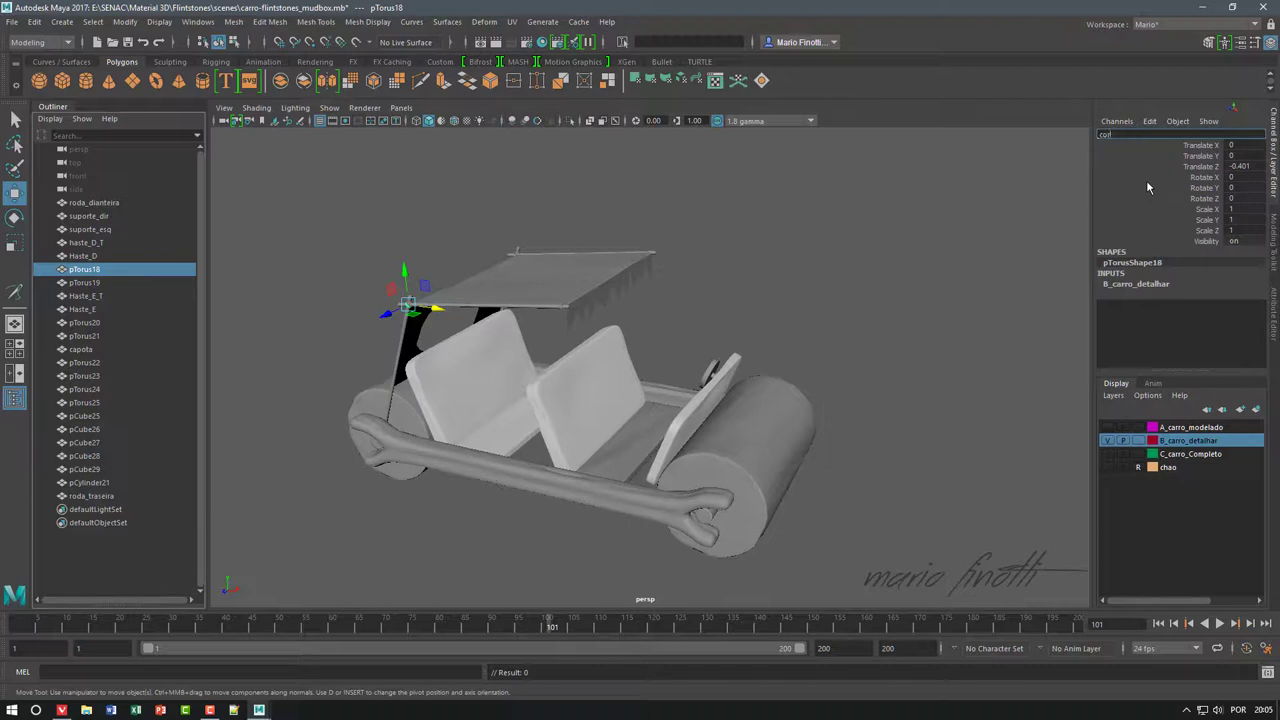
pyautogui.write('da ')
pyautogui.write('1')
pyautogui.press('Return')
pyautogui.click(88, 282)
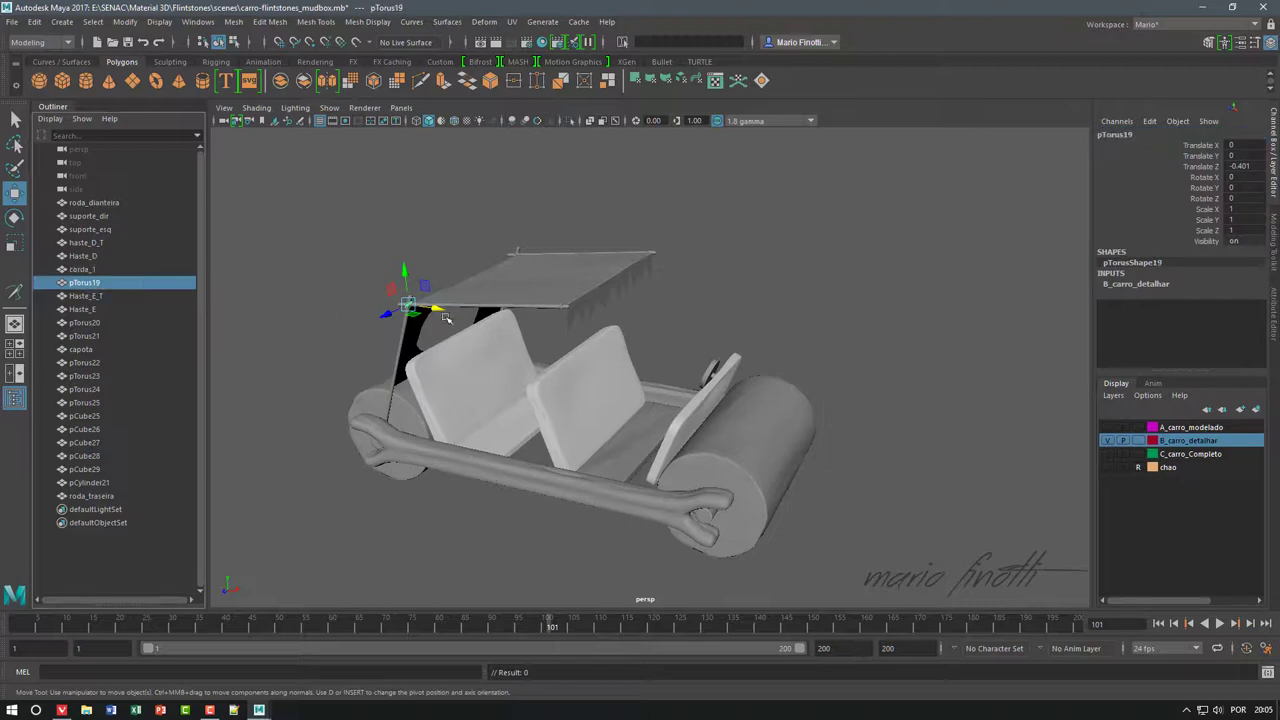
pyautogui.doubleClick(1128, 136)
pyautogui.write('corda_2')
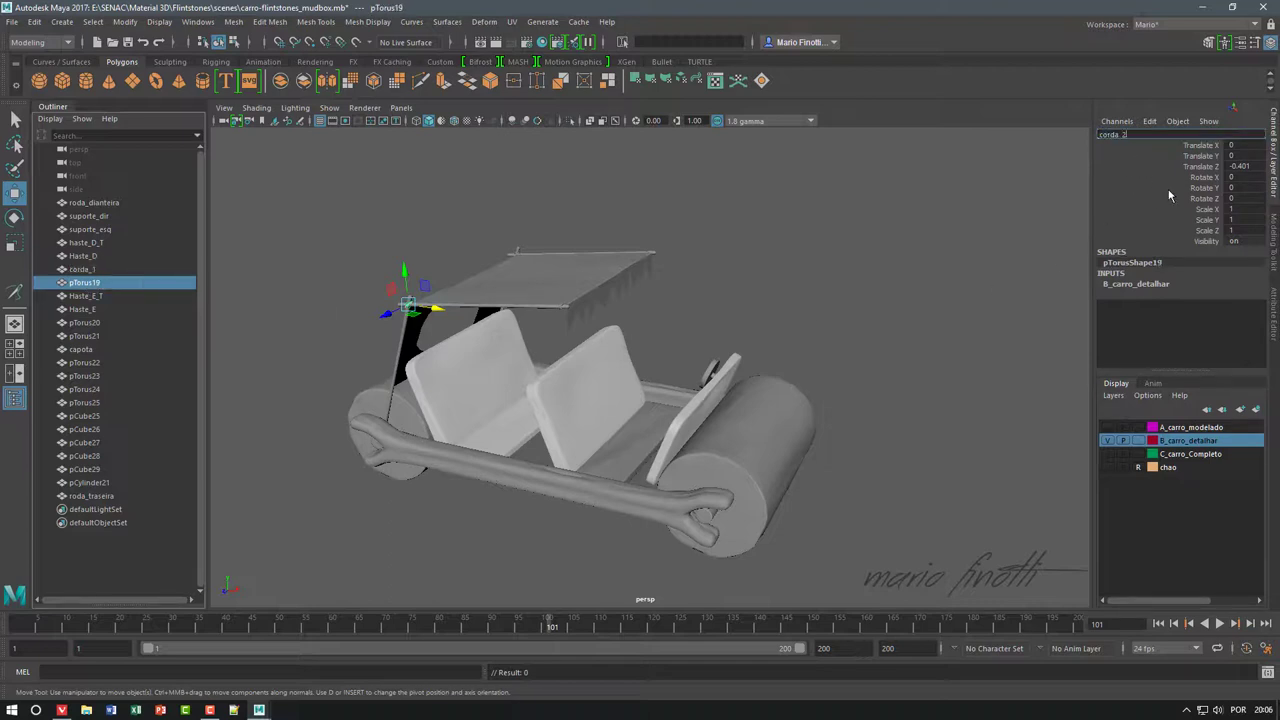
pyautogui.press('Return')
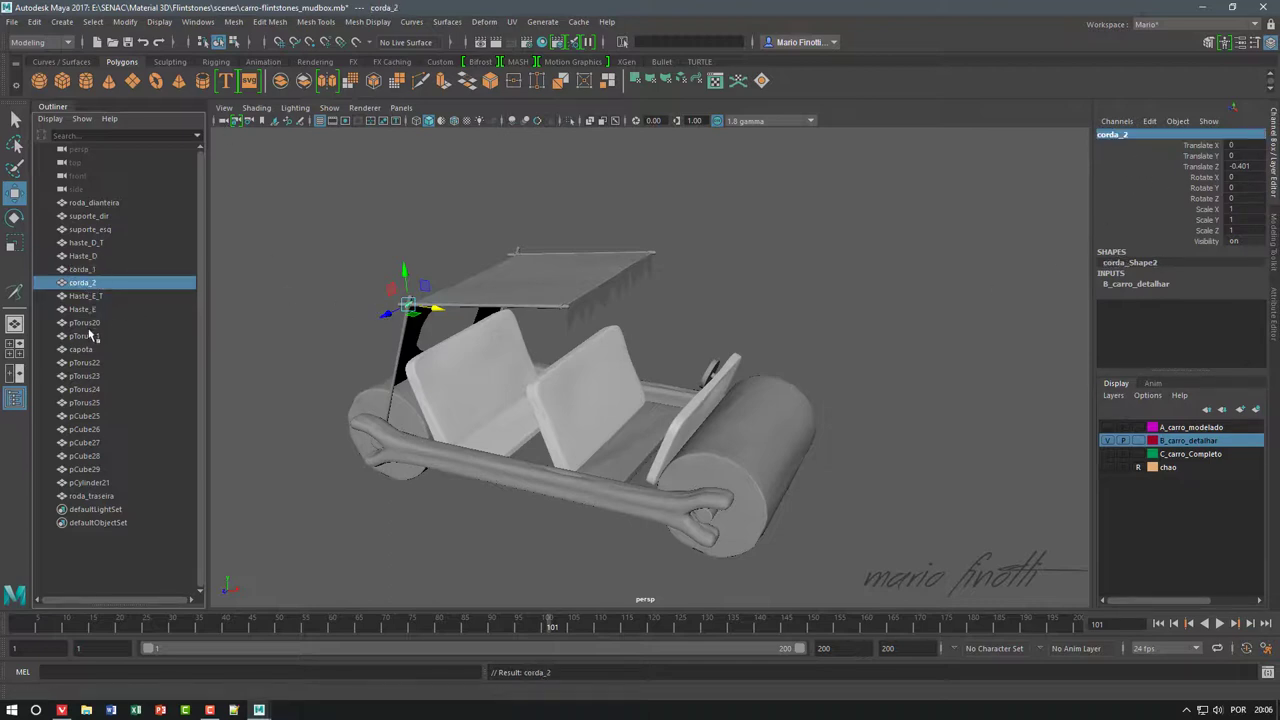
# - Rename pTorus20, pTorus21 and pTorus22 to corda_3, corda_4 and corda_5
pyautogui.click(84, 322)
pyautogui.doubleClick(1123, 134)
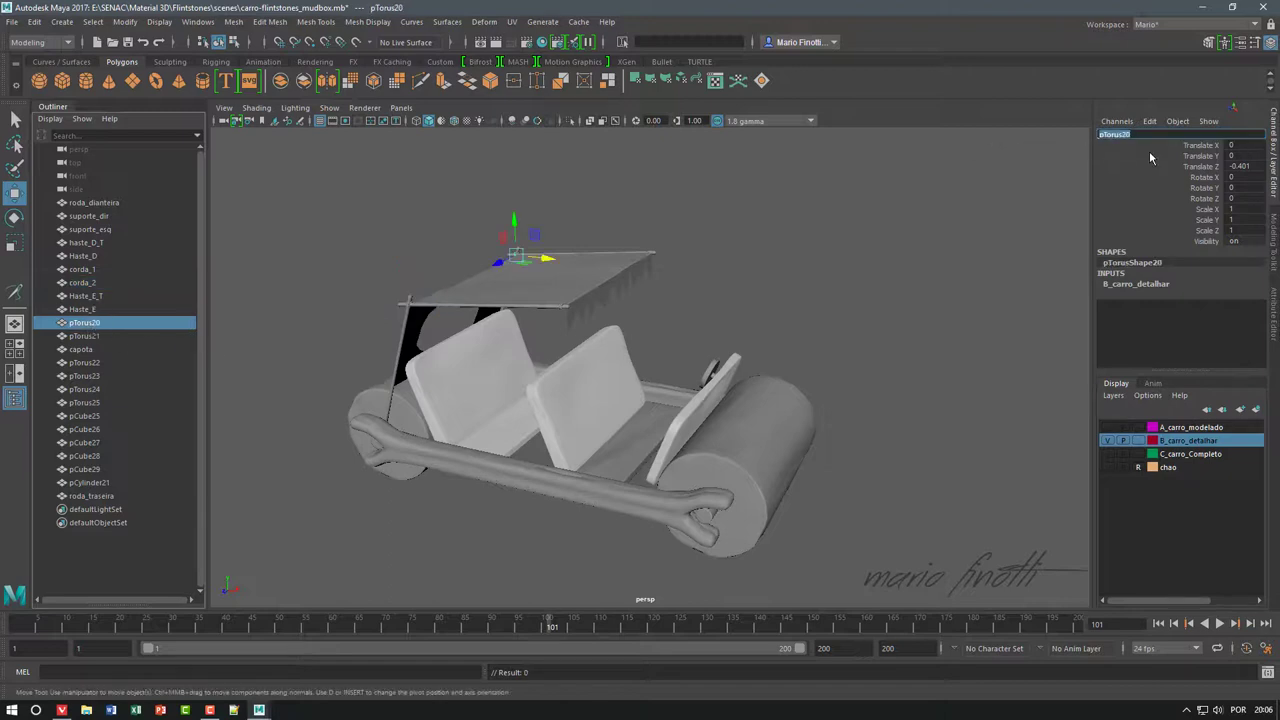
pyautogui.write('corda_3')
pyautogui.press('Return')
pyautogui.click(88, 336)
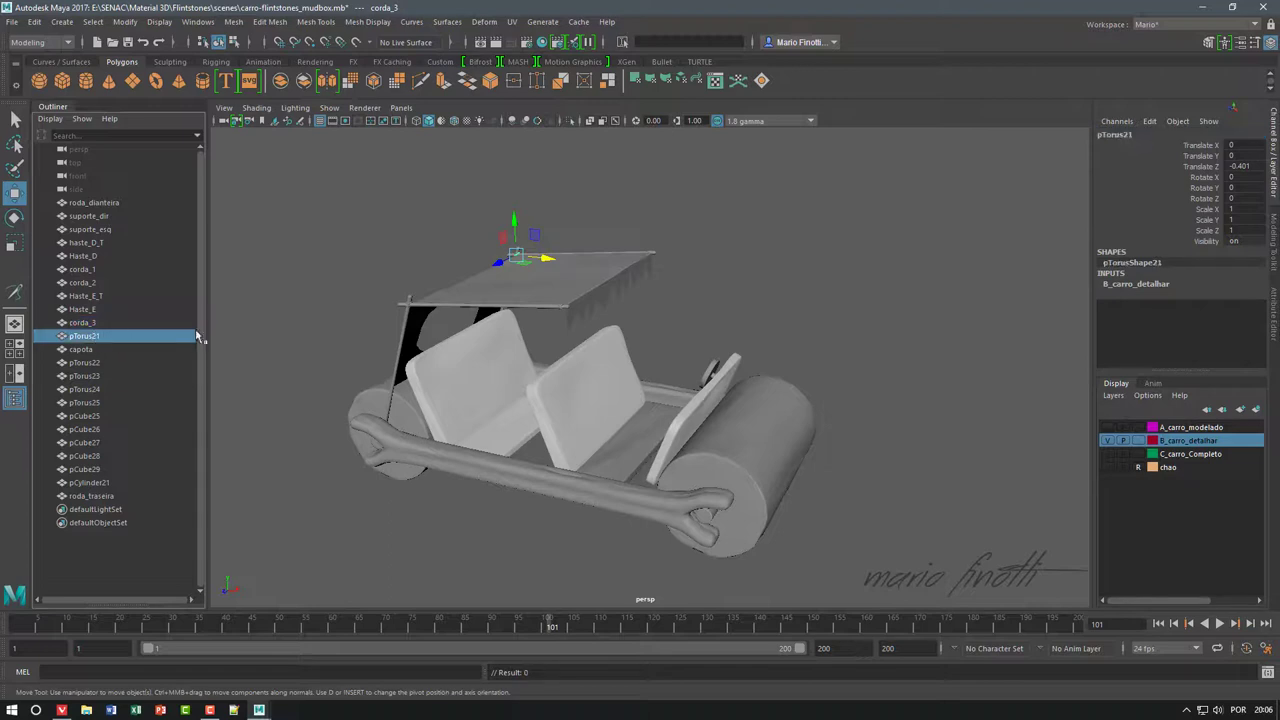
pyautogui.doubleClick(1120, 134)
pyautogui.write('c')
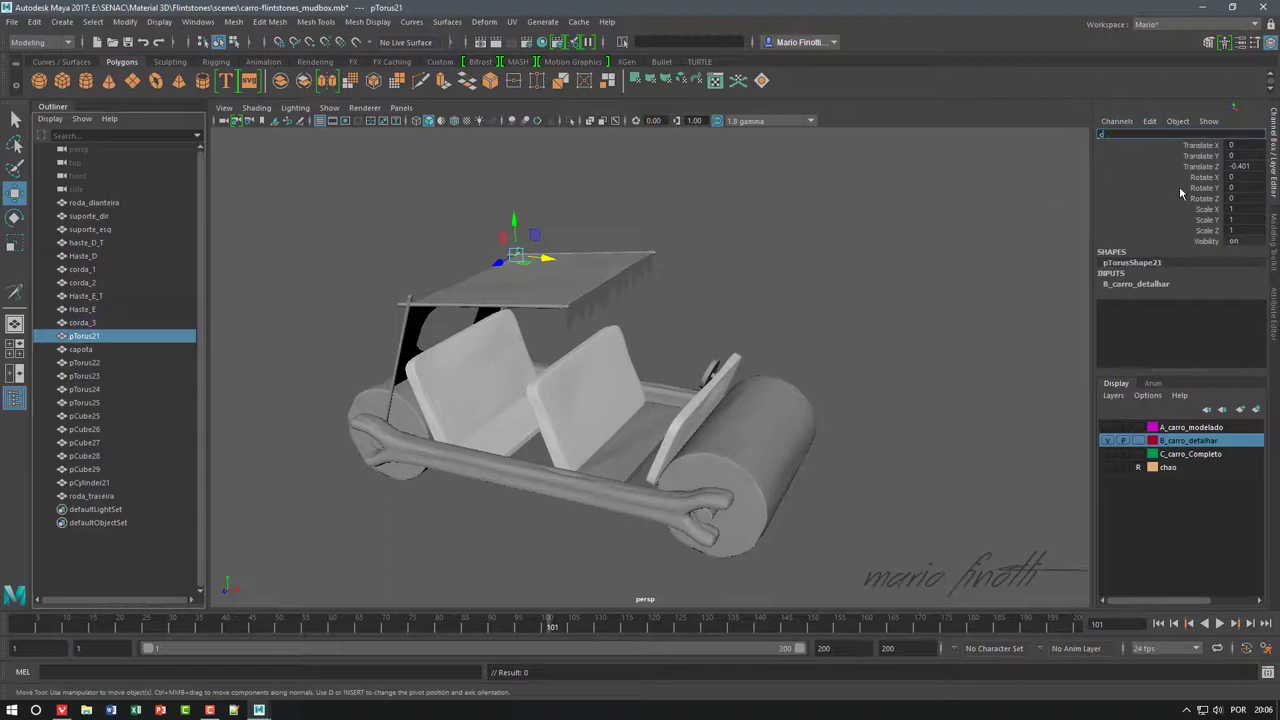
pyautogui.write('orda_4')
pyautogui.press('Return')
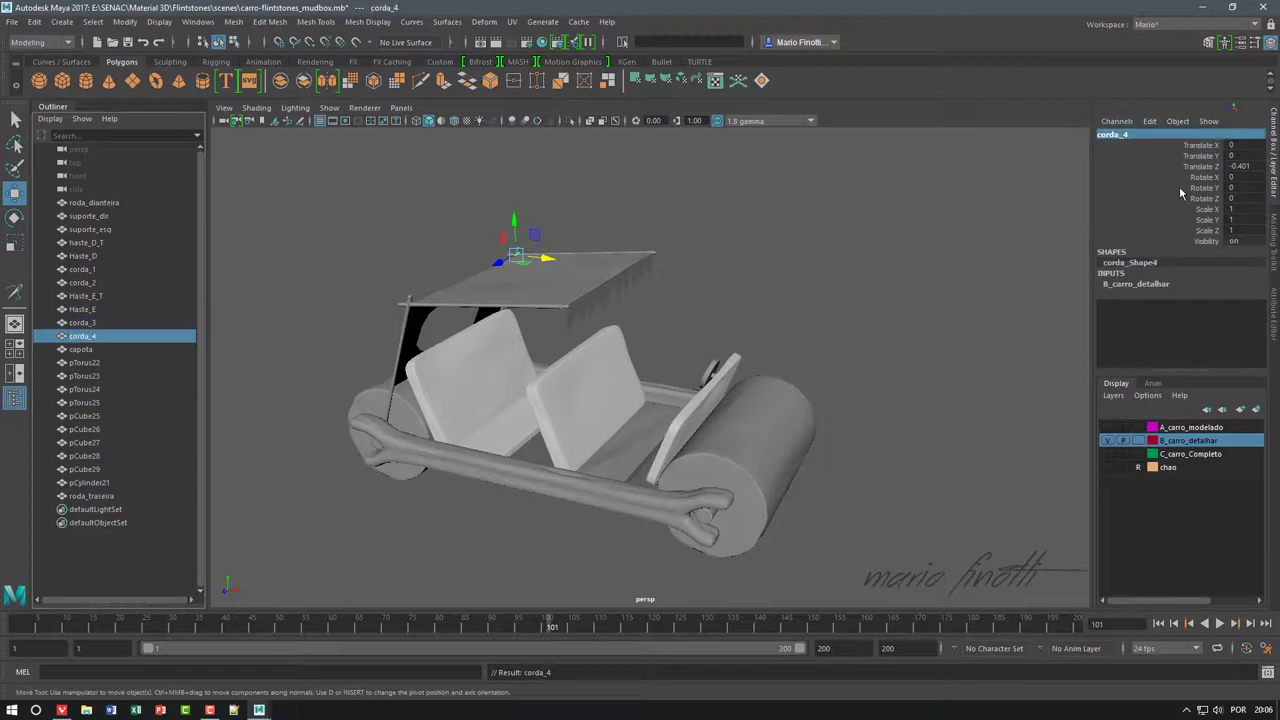
pyautogui.click(90, 362)
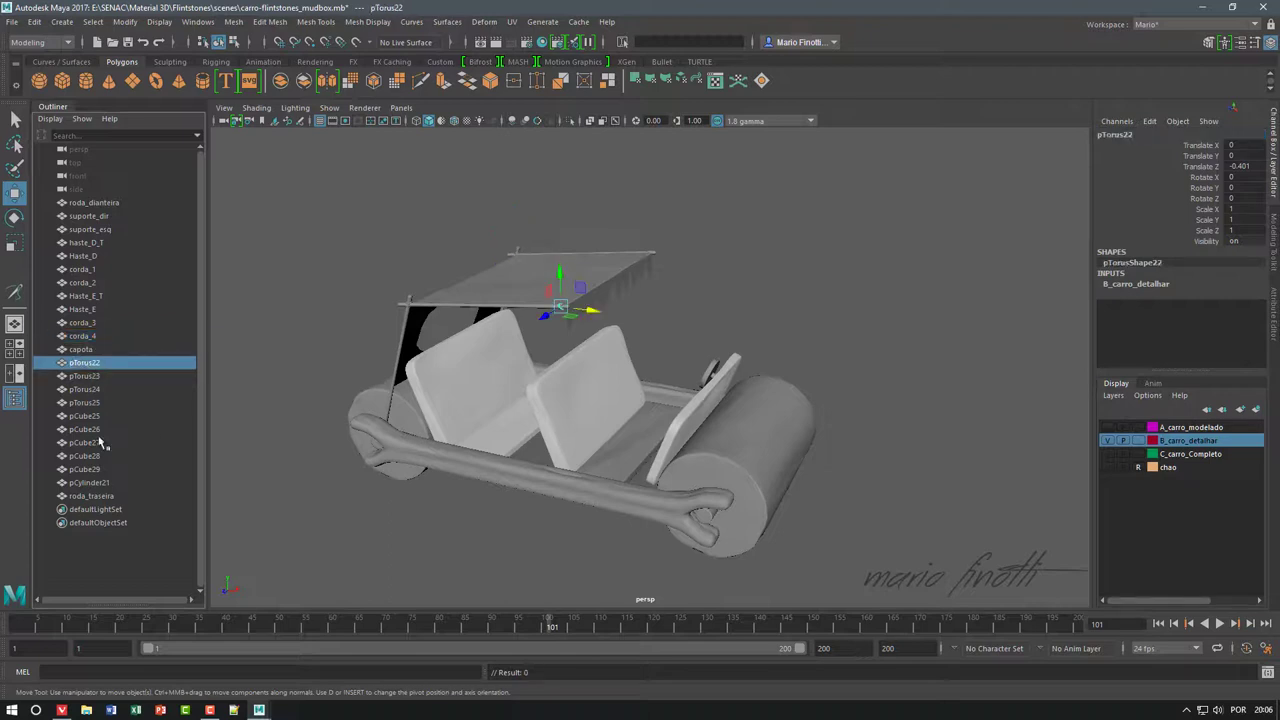
pyautogui.doubleClick(1120, 134)
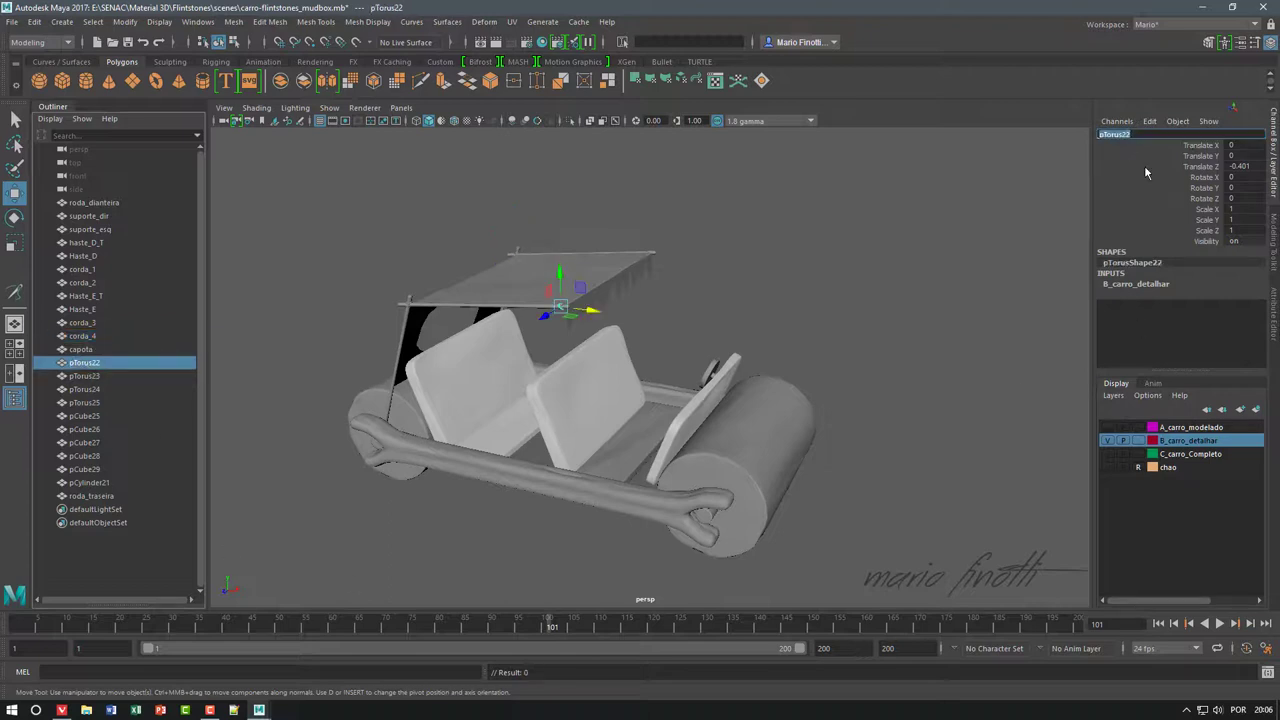
pyautogui.write('corda_5')
pyautogui.press('Return')
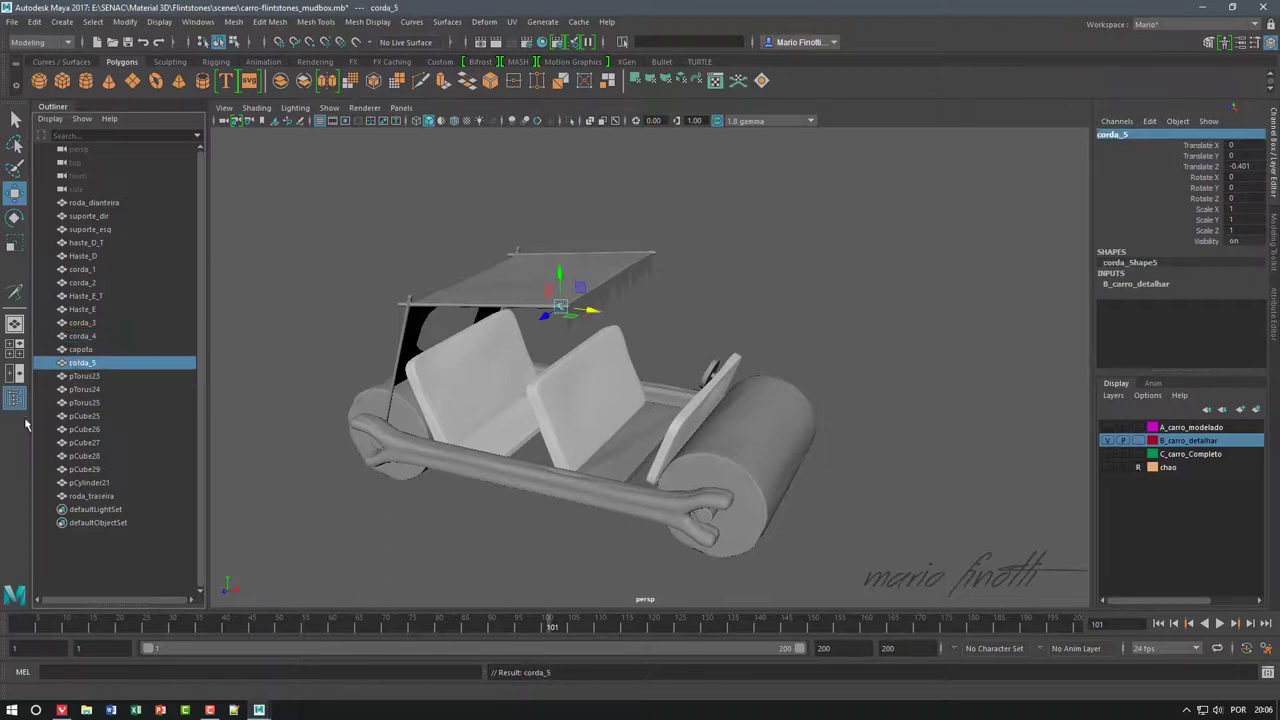
# - Rename pTorus23, pTorus24 and pTorus25 to corda_6, corda_7 and corda_8
pyautogui.click(82, 376)
pyautogui.doubleClick(1120, 134)
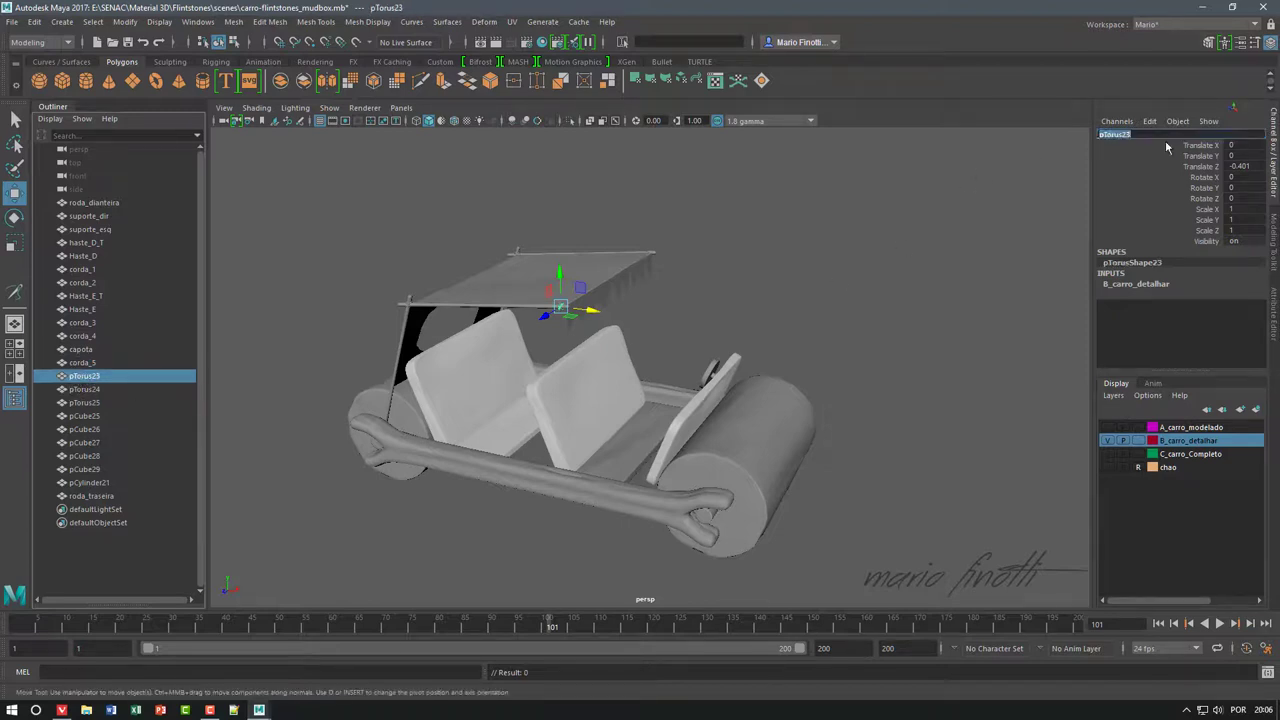
pyautogui.write('corda_')
pyautogui.press('Return')
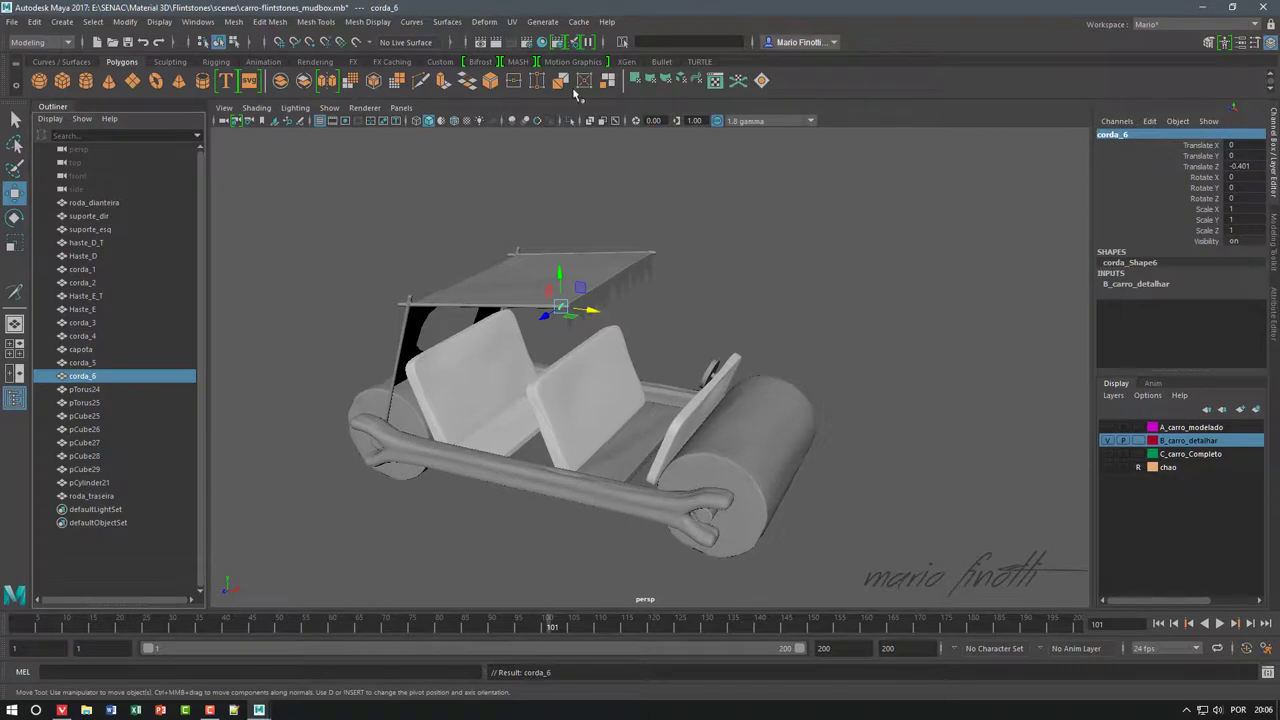
pyautogui.click(82, 389)
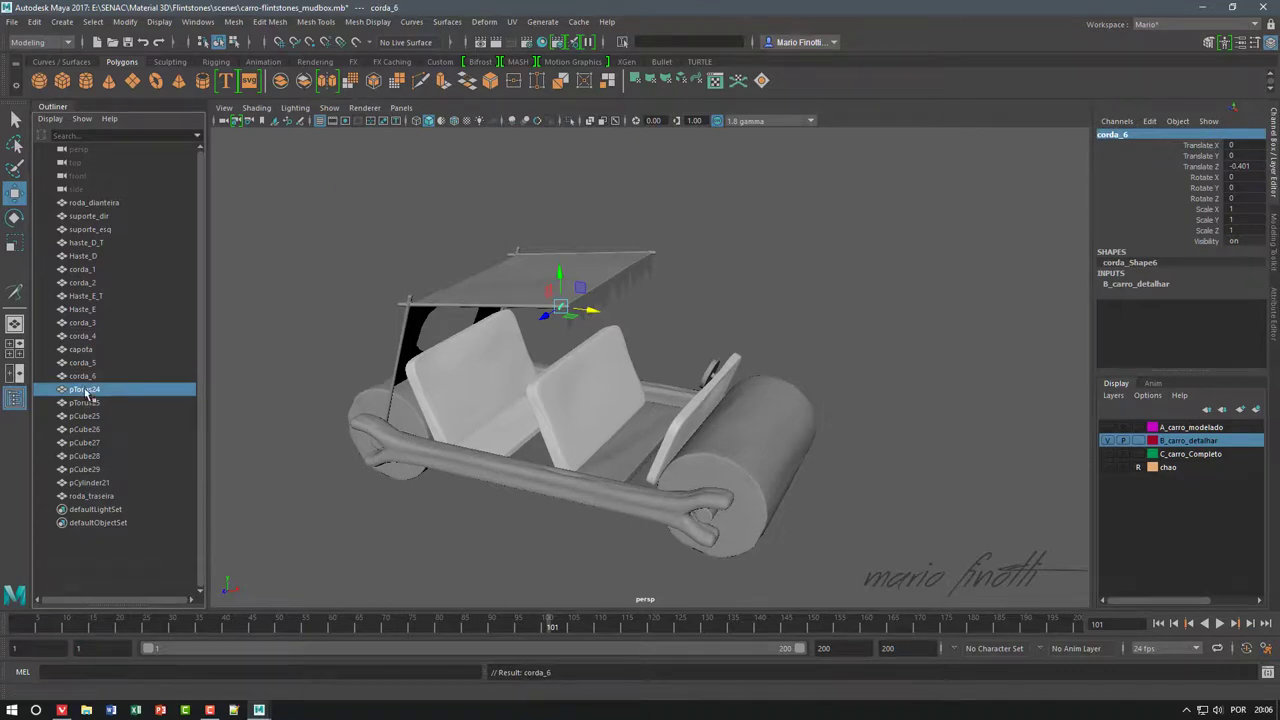
pyautogui.doubleClick(1119, 135)
pyautogui.write('corda_7')
pyautogui.press('Return')
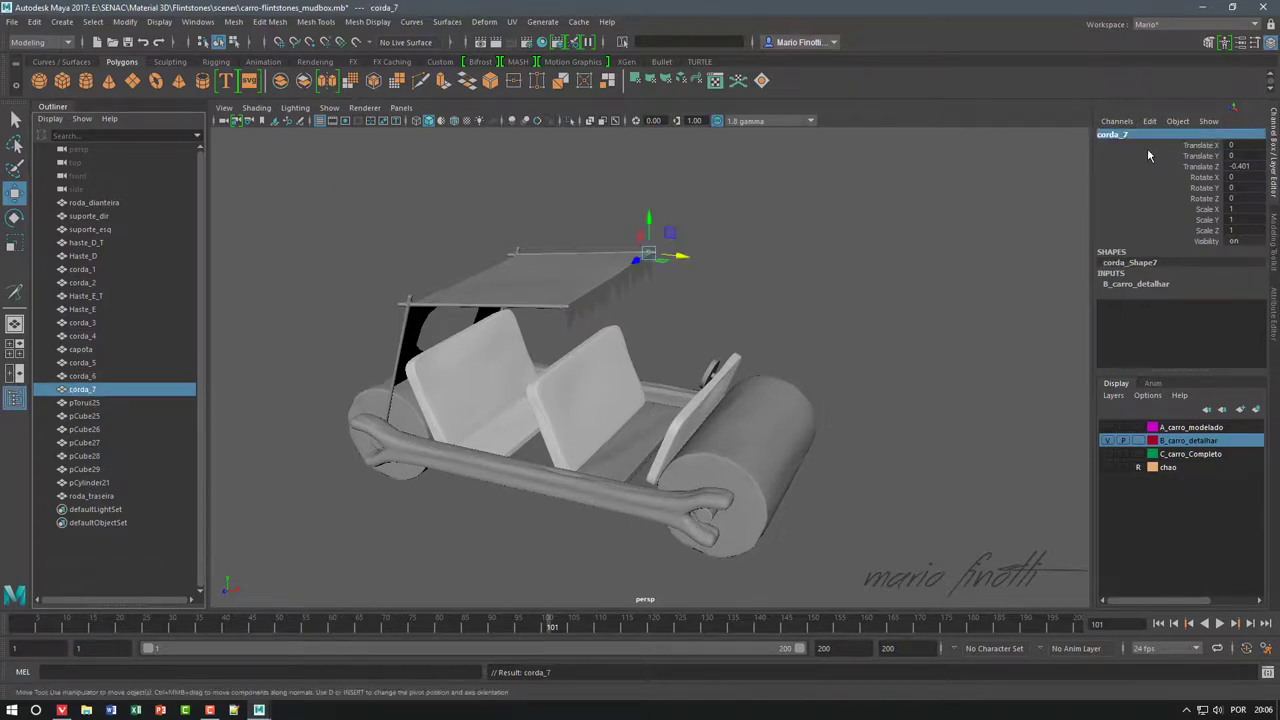
pyautogui.click(85, 403)
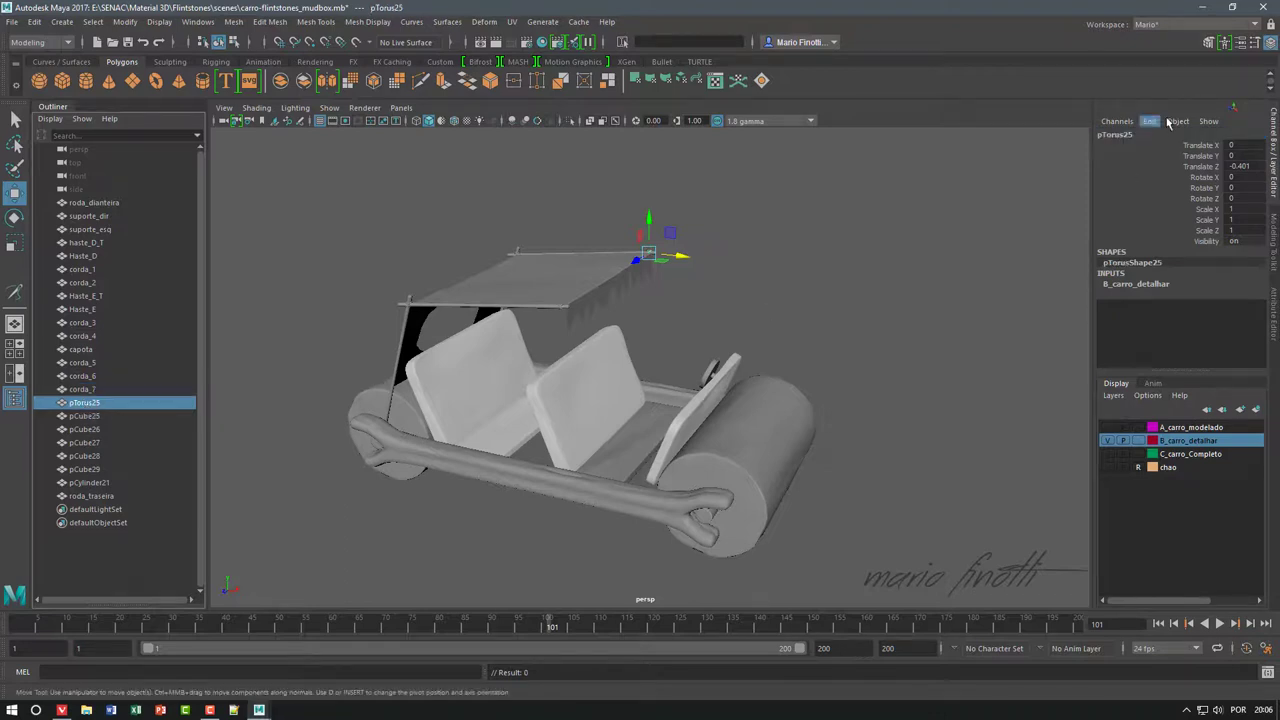
pyautogui.doubleClick(1127, 134)
pyautogui.write('corda_')
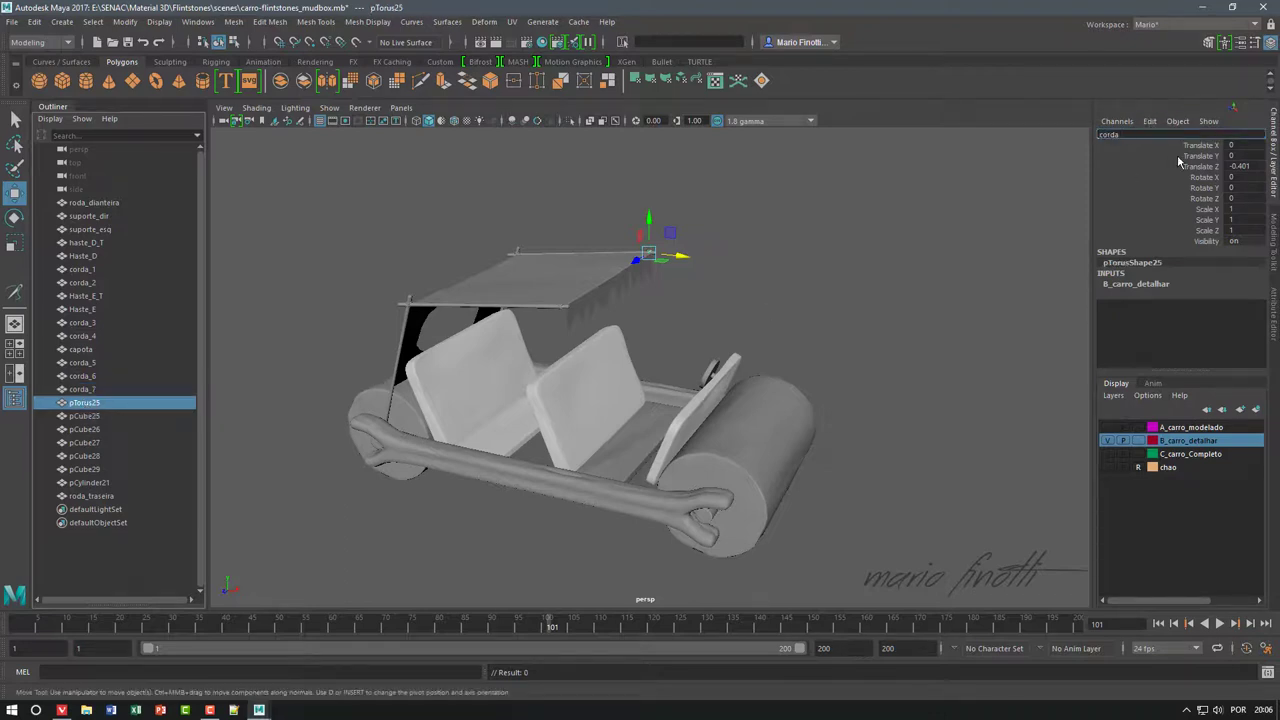
pyautogui.write('8')
pyautogui.press('Return')
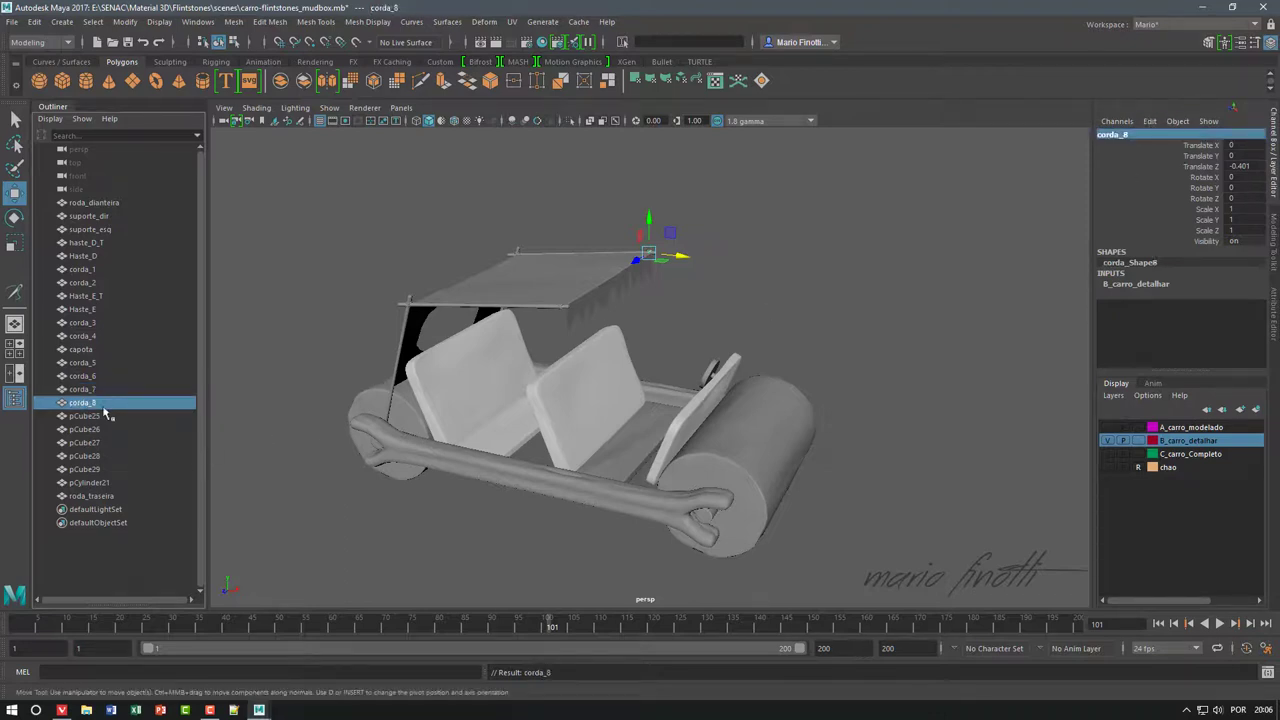
pyautogui.click(90, 418)
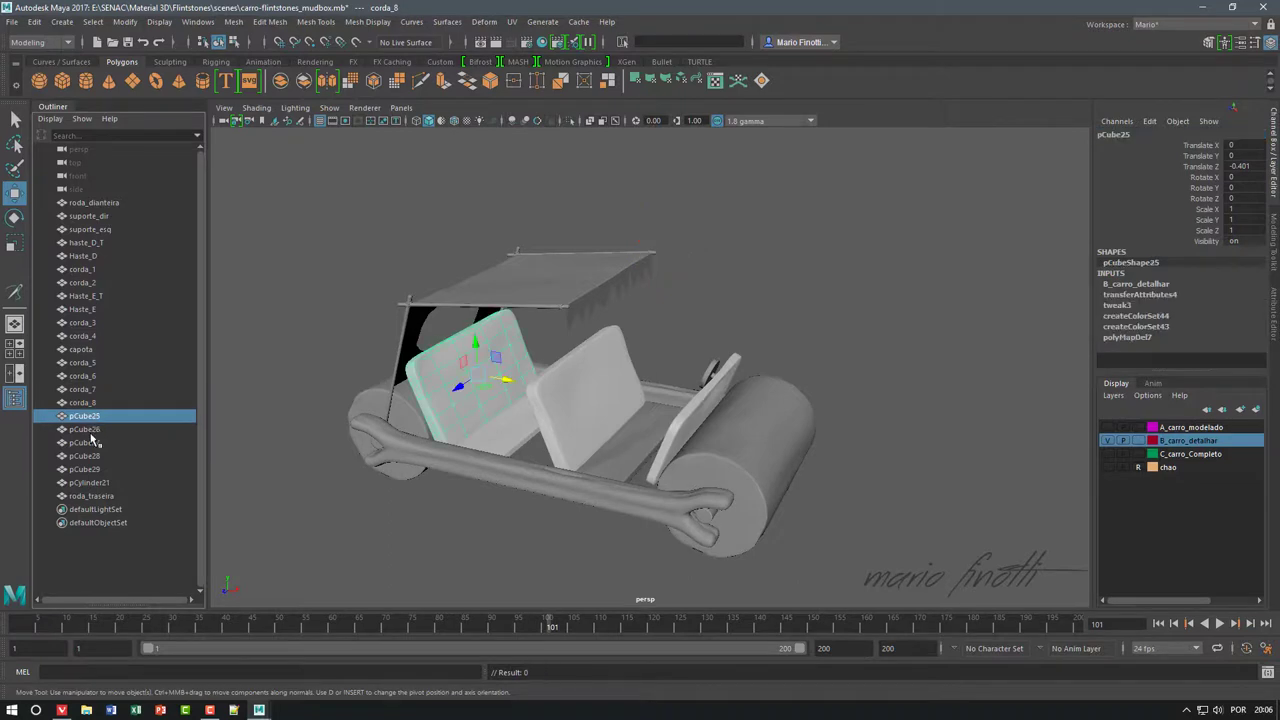
# - Rename the seat backs pCube25 to banco_T and pCube26 to Banco_D
pyautogui.doubleClick(1125, 136)
pyautogui.write('banco T')
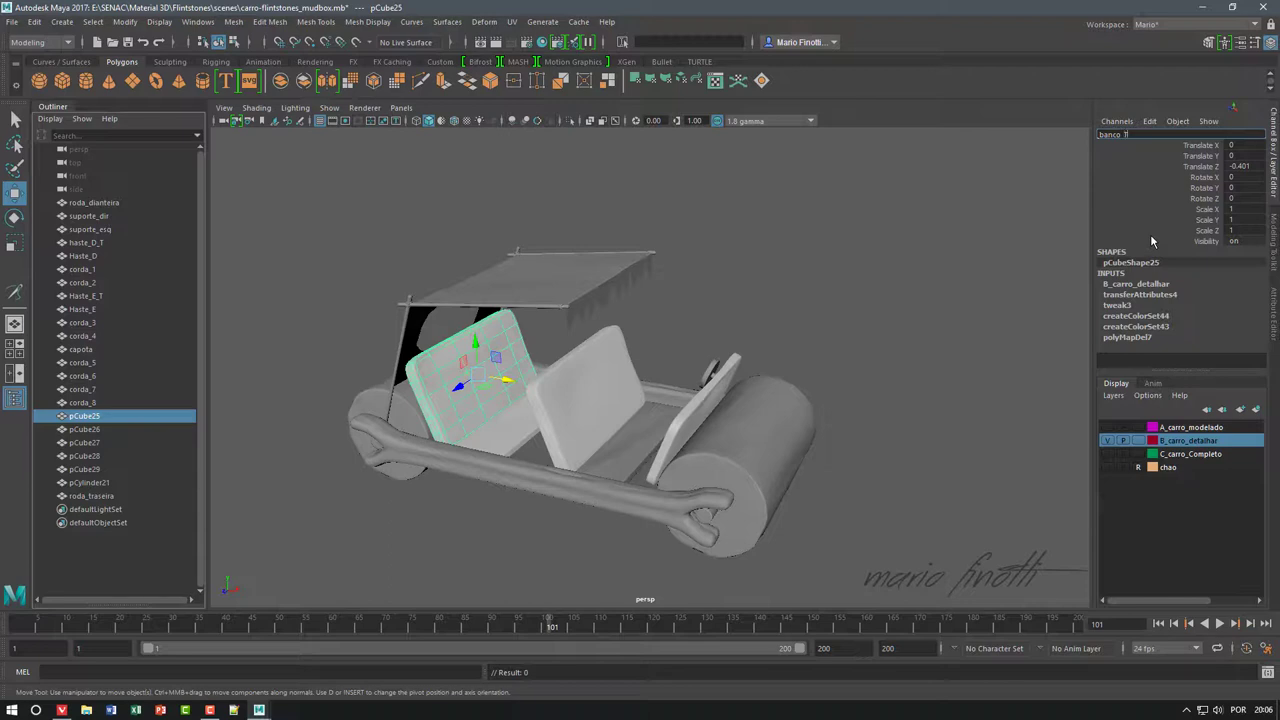
pyautogui.press('Return')
pyautogui.click(84, 429)
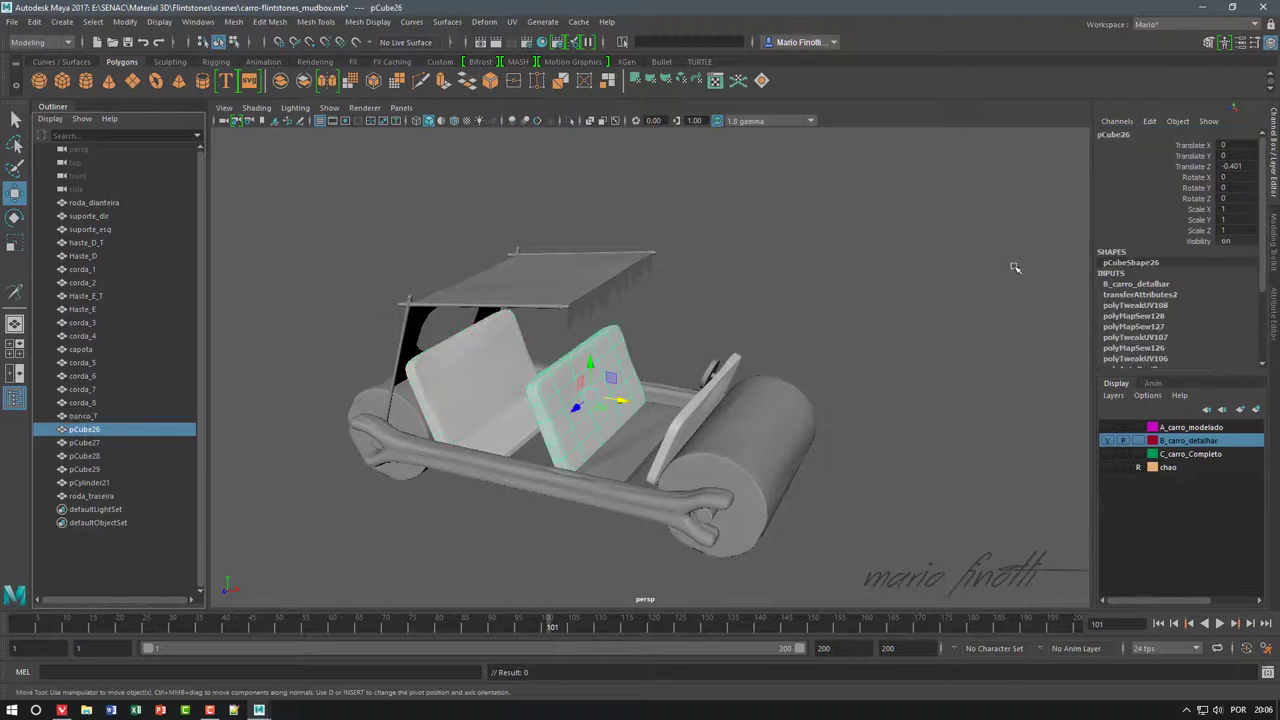
pyautogui.doubleClick(1124, 137)
pyautogui.write('BancoD')
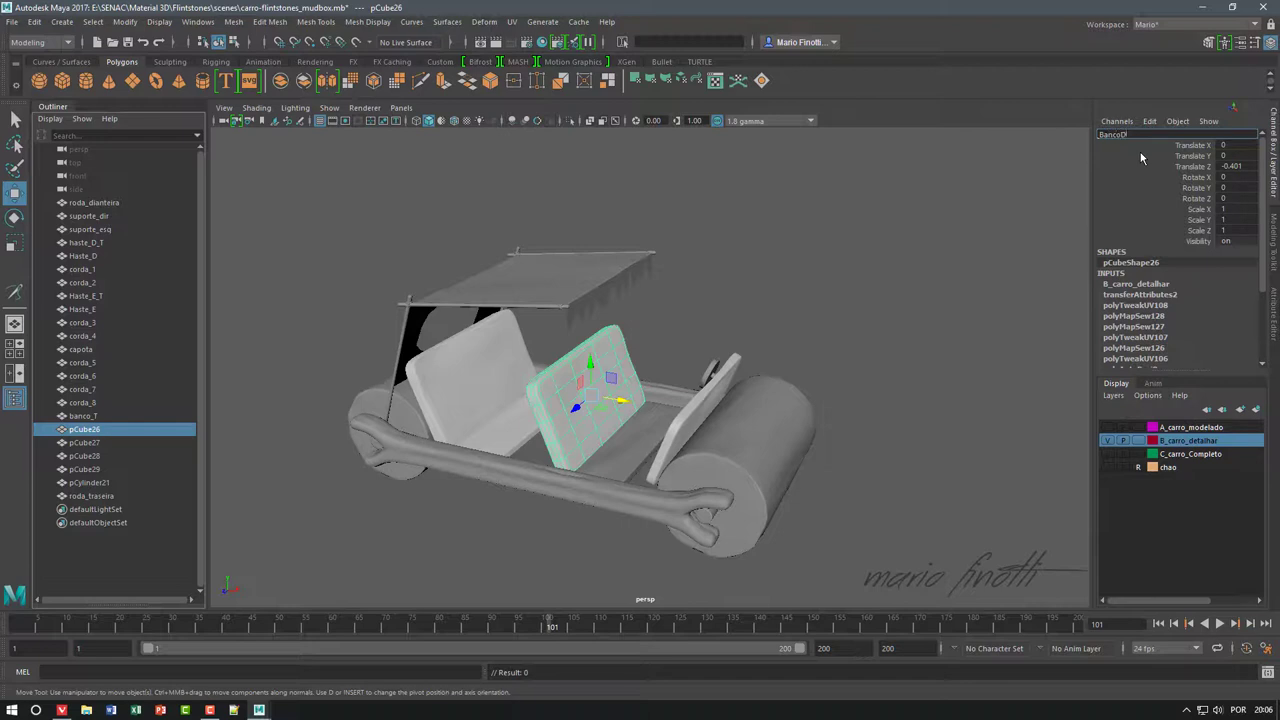
pyautogui.press('Return')
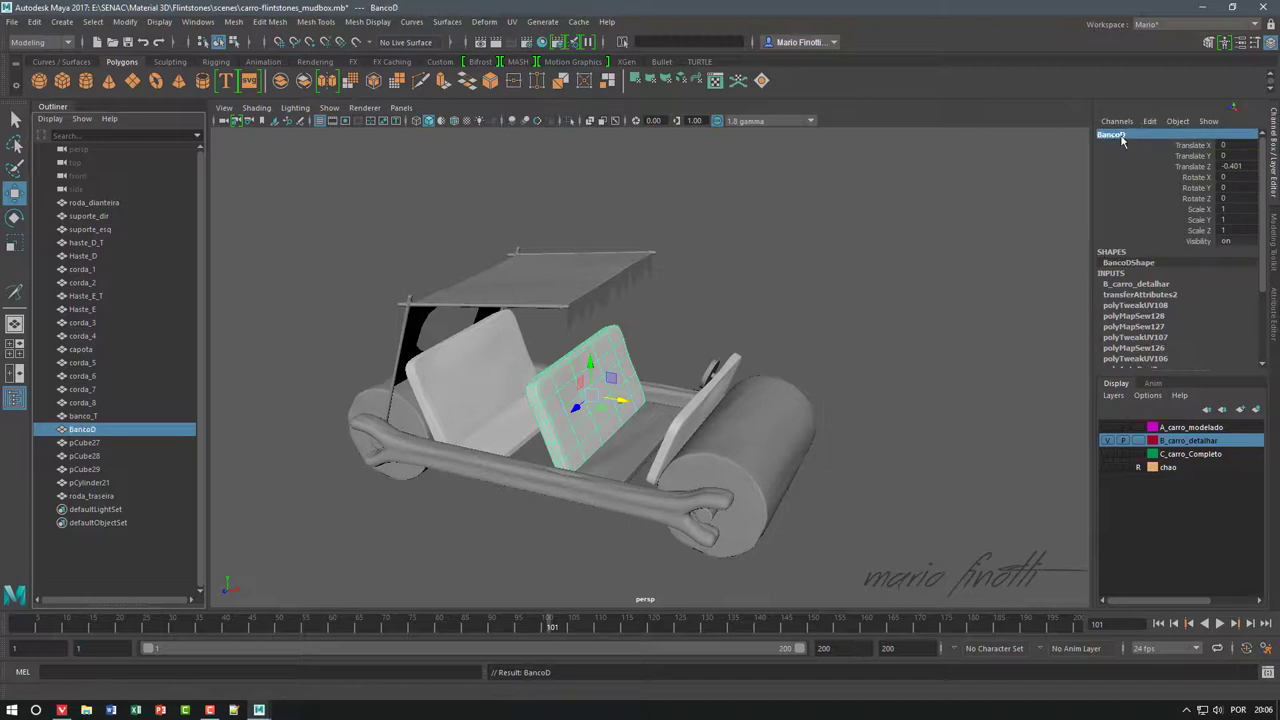
pyautogui.click(1120, 136)
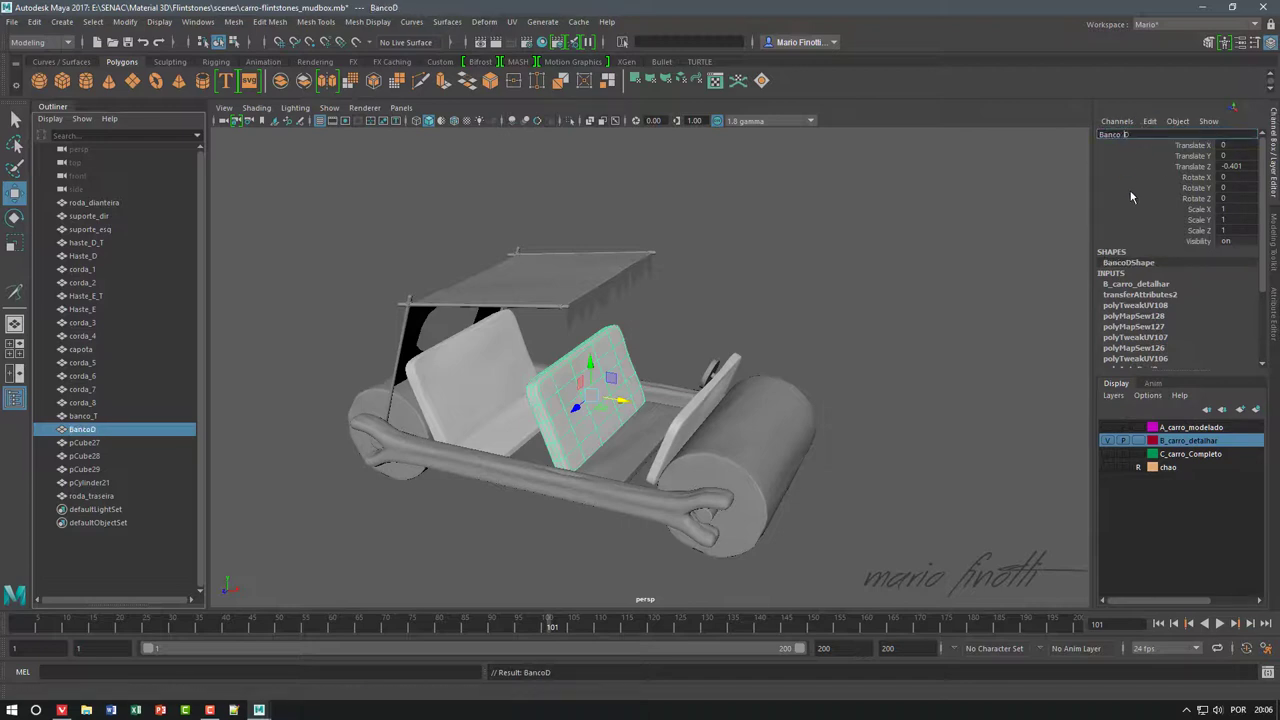
pyautogui.write('_')
pyautogui.press('Return')
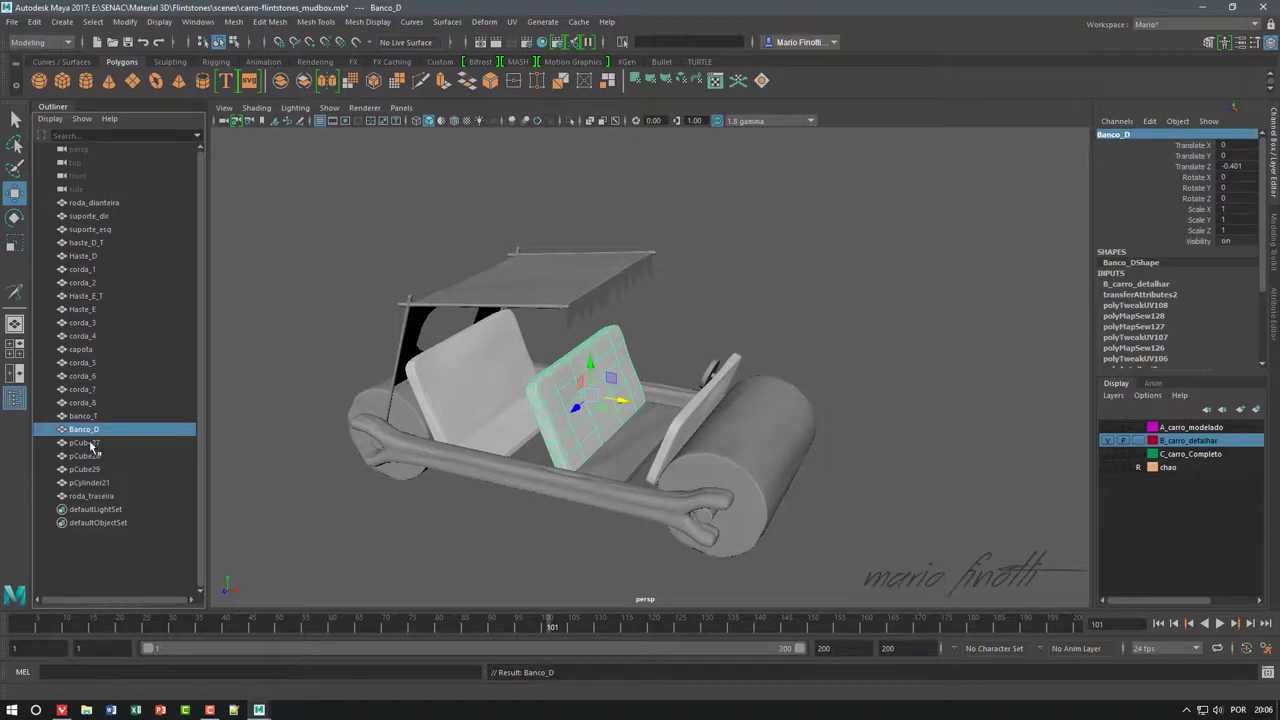
# - Rename the dashboard pCube27 to Painel and seat base pCube28 to Assento_T
pyautogui.click(86, 442)
pyautogui.click(1143, 136)
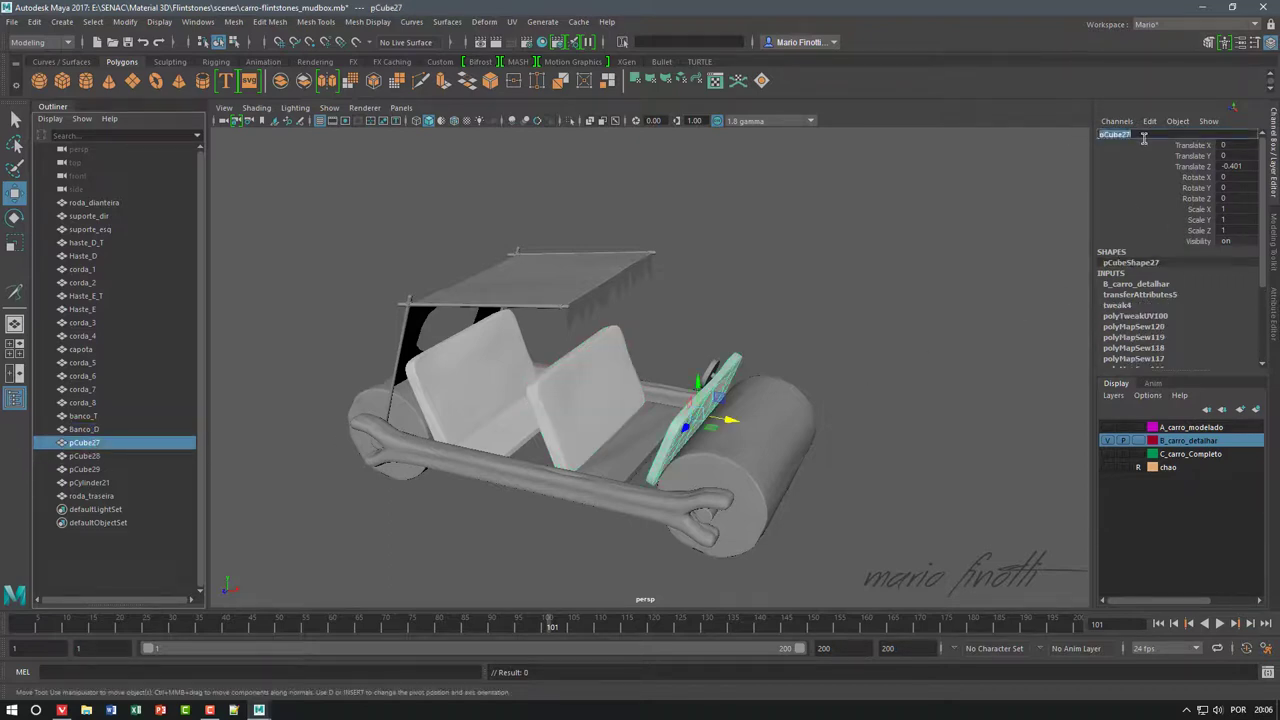
pyautogui.write('Hl')
pyautogui.press('Return')
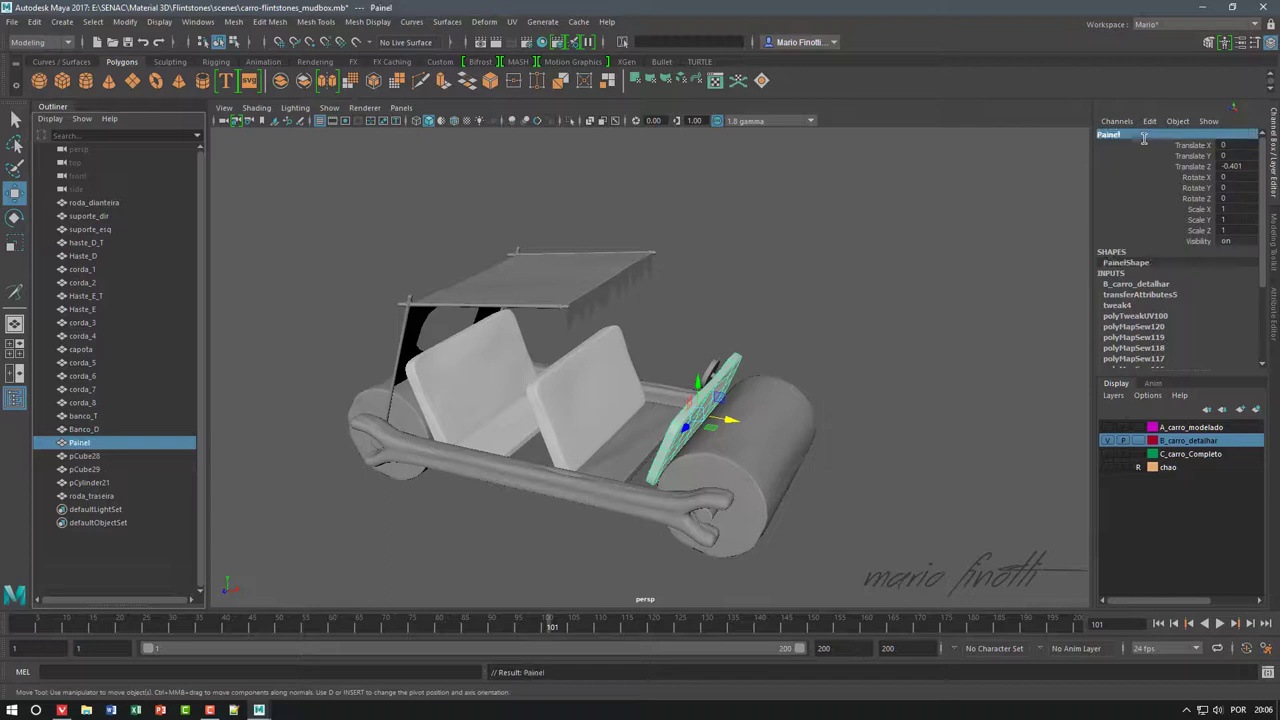
pyautogui.click(97, 455)
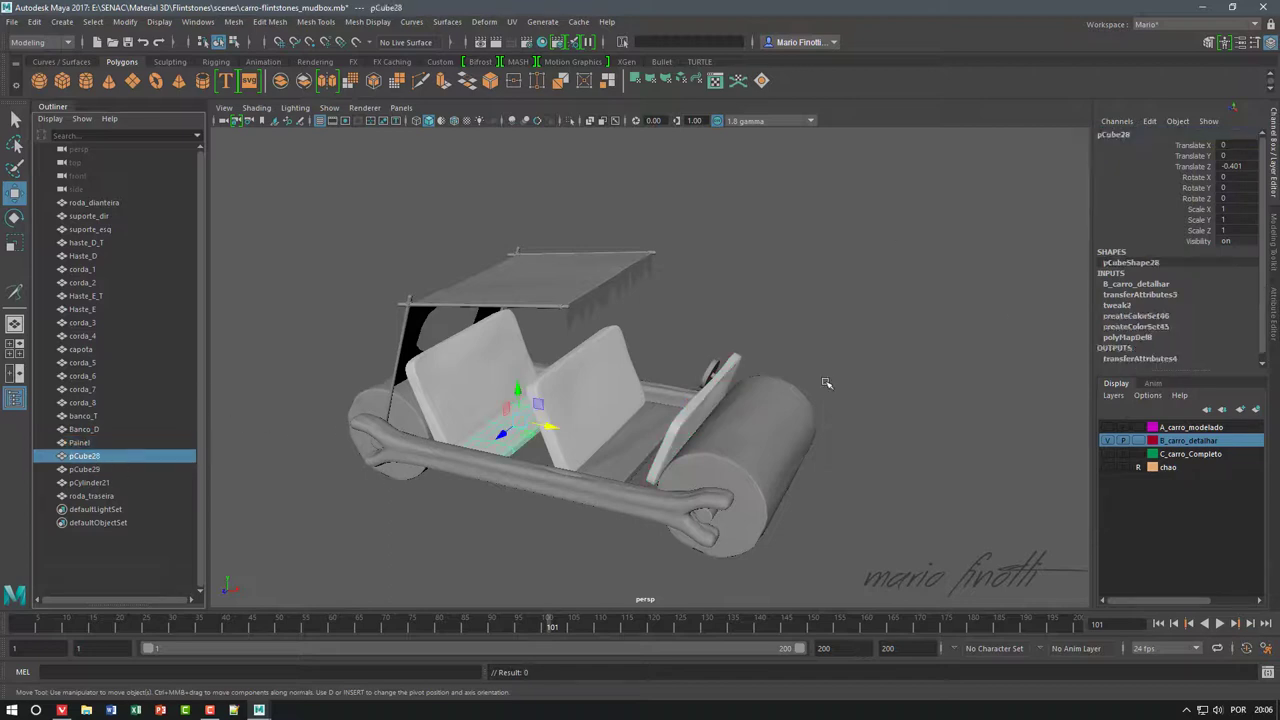
pyautogui.doubleClick(1125, 137)
pyautogui.write('Assento')
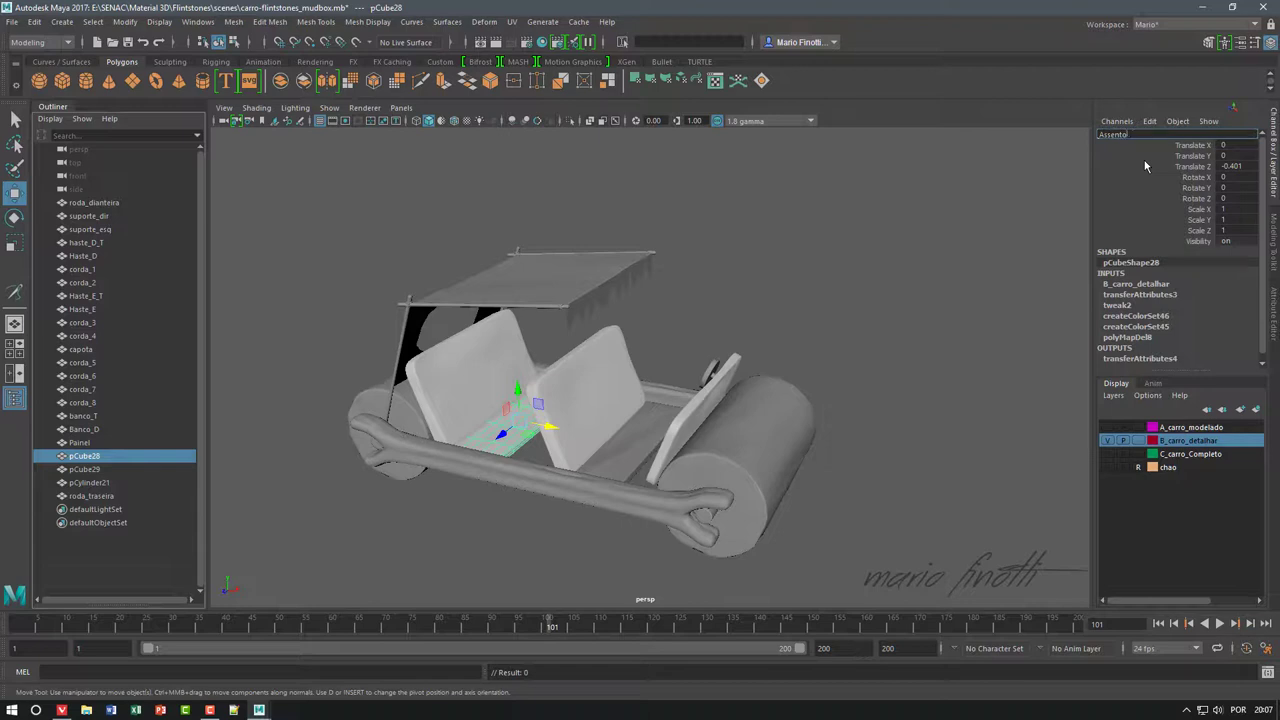
pyautogui.write('_T')
pyautogui.press('Return')
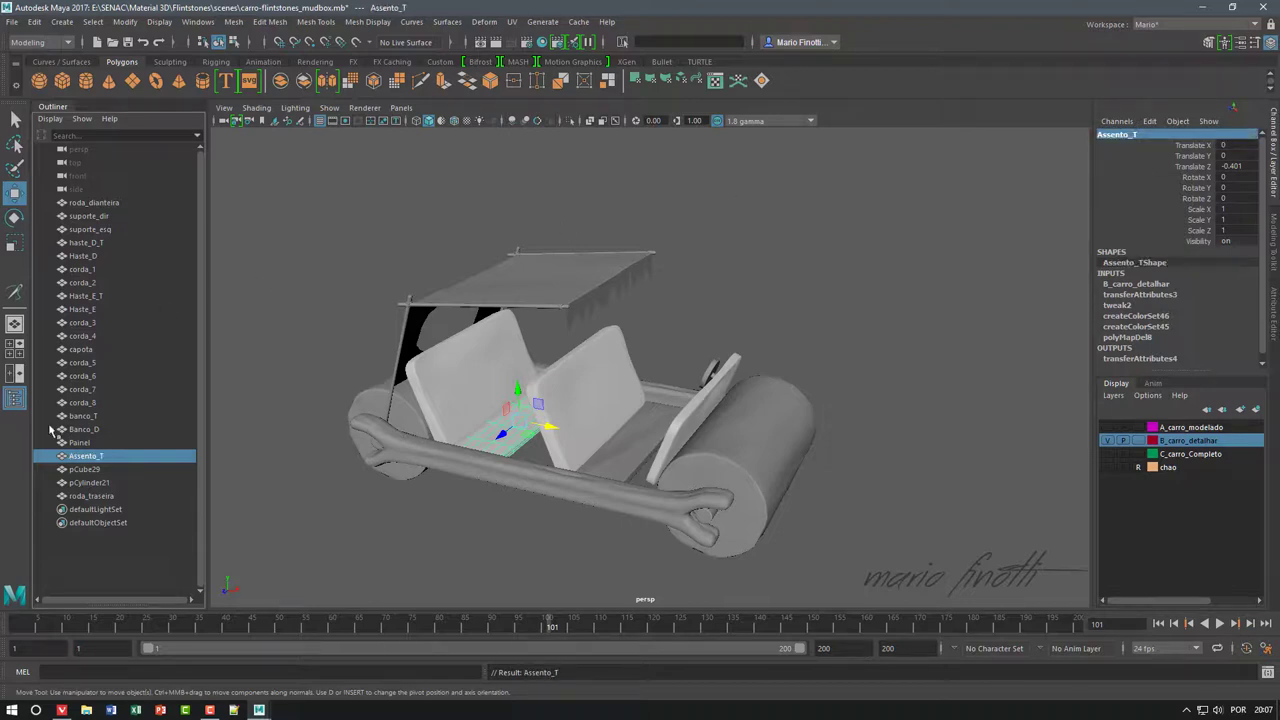
# - Rename pCube29 to Assento_D and the steering column pCylinder21 to Direcao
pyautogui.click(85, 469)
pyautogui.doubleClick(1126, 137)
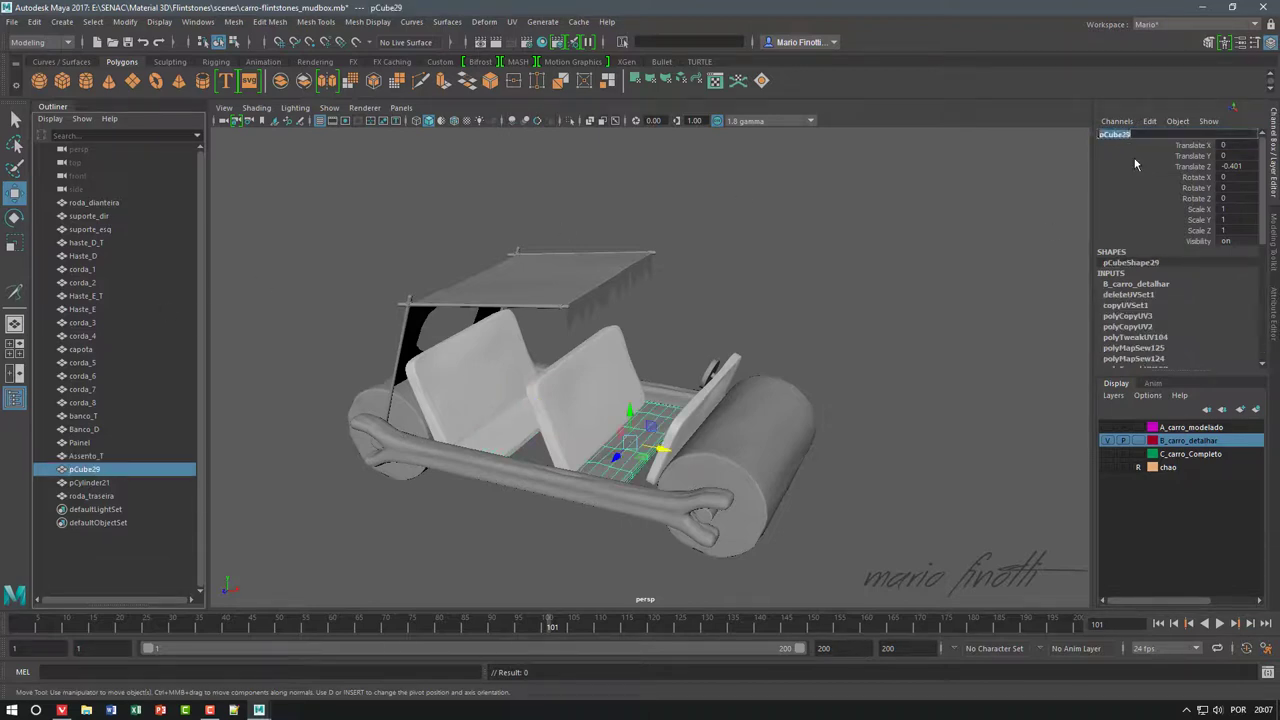
pyautogui.write('Assento')
pyautogui.write('_D')
pyautogui.press('Return')
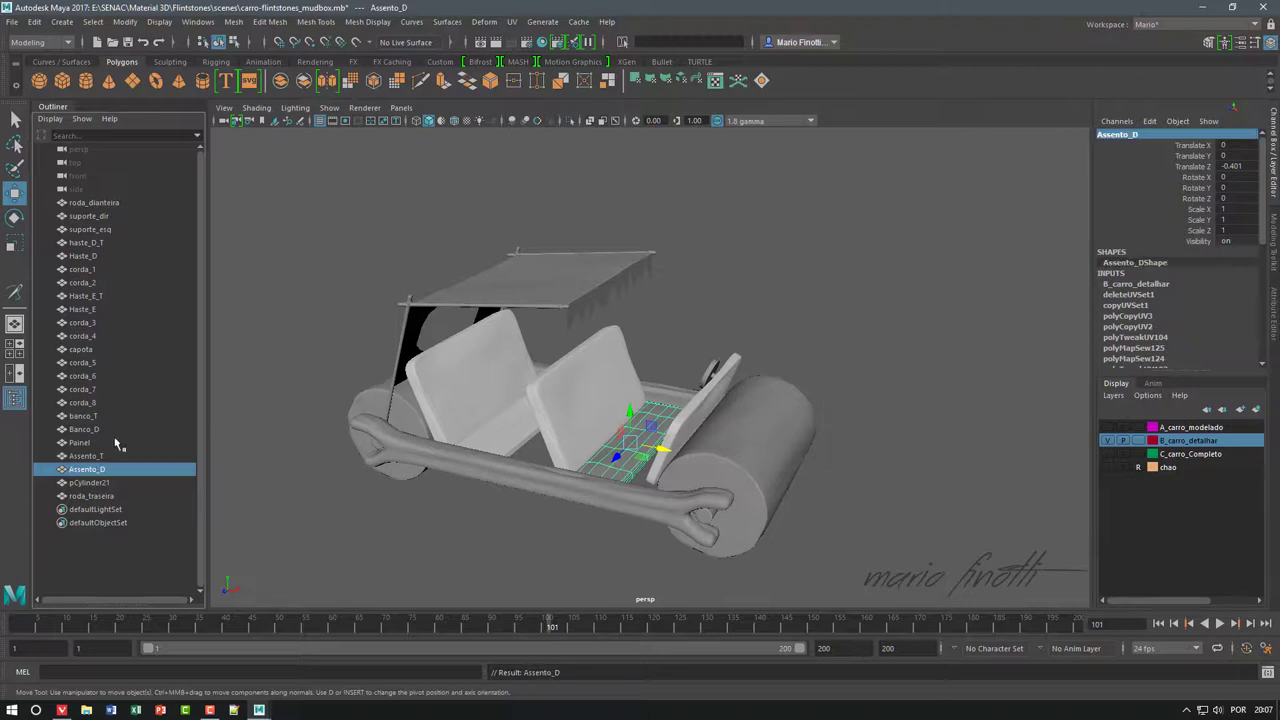
pyautogui.click(85, 482)
pyautogui.doubleClick(1140, 134)
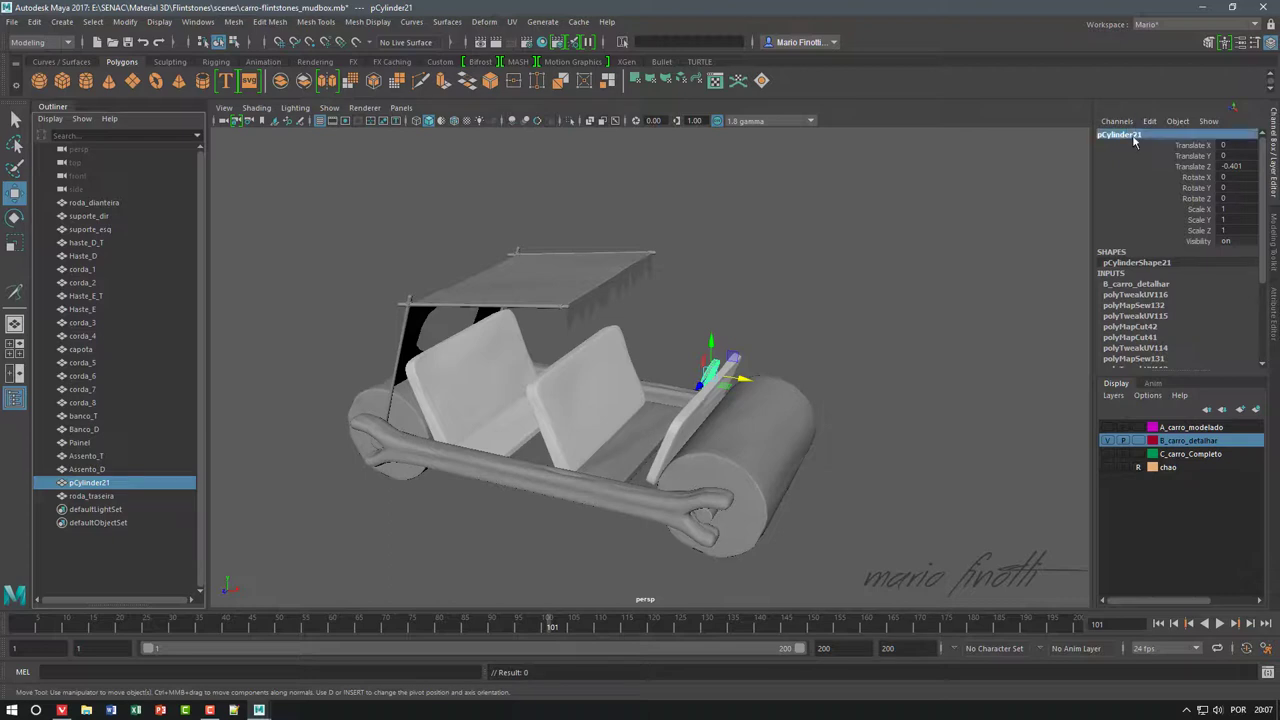
pyautogui.write('p')
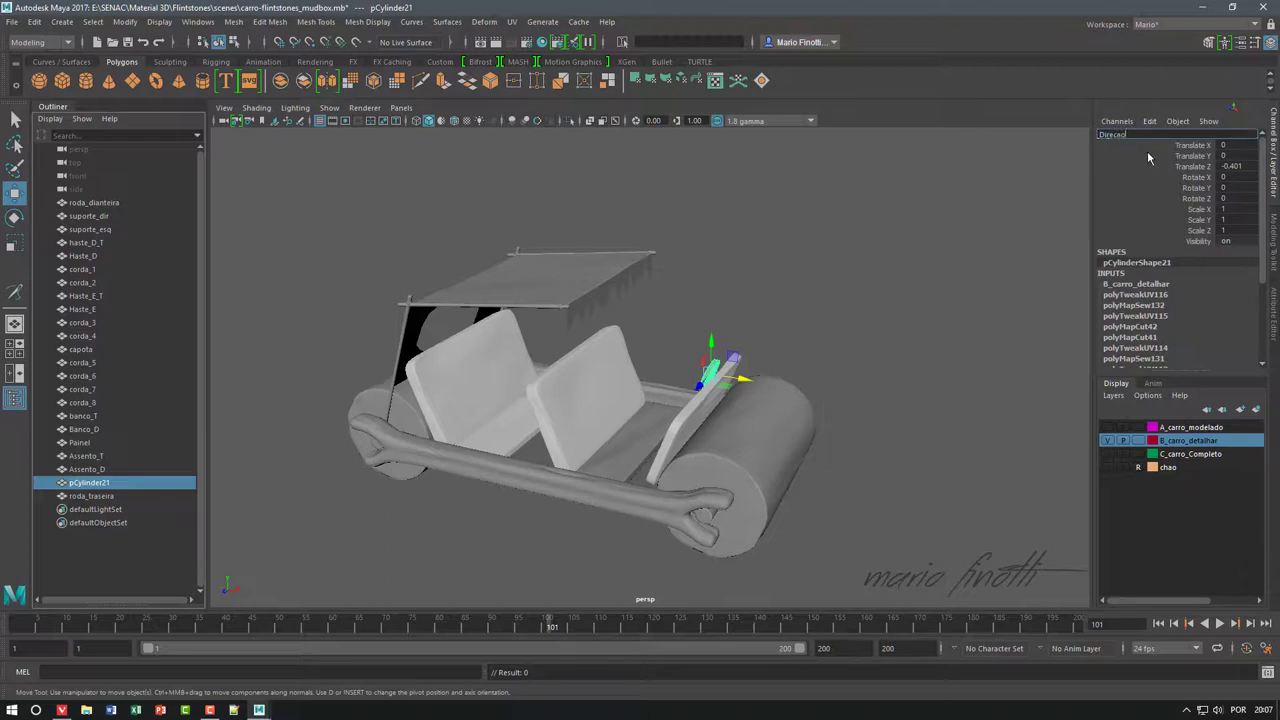
pyautogui.press('Return')
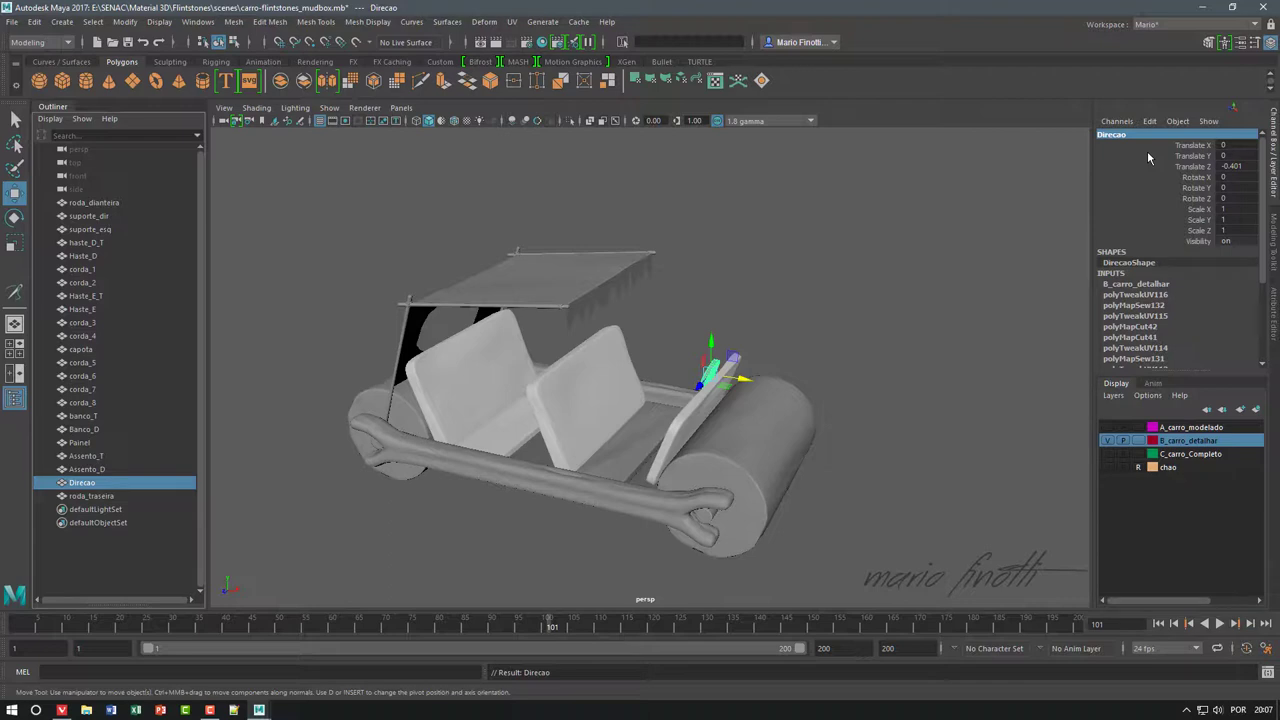
pyautogui.click(840, 270)
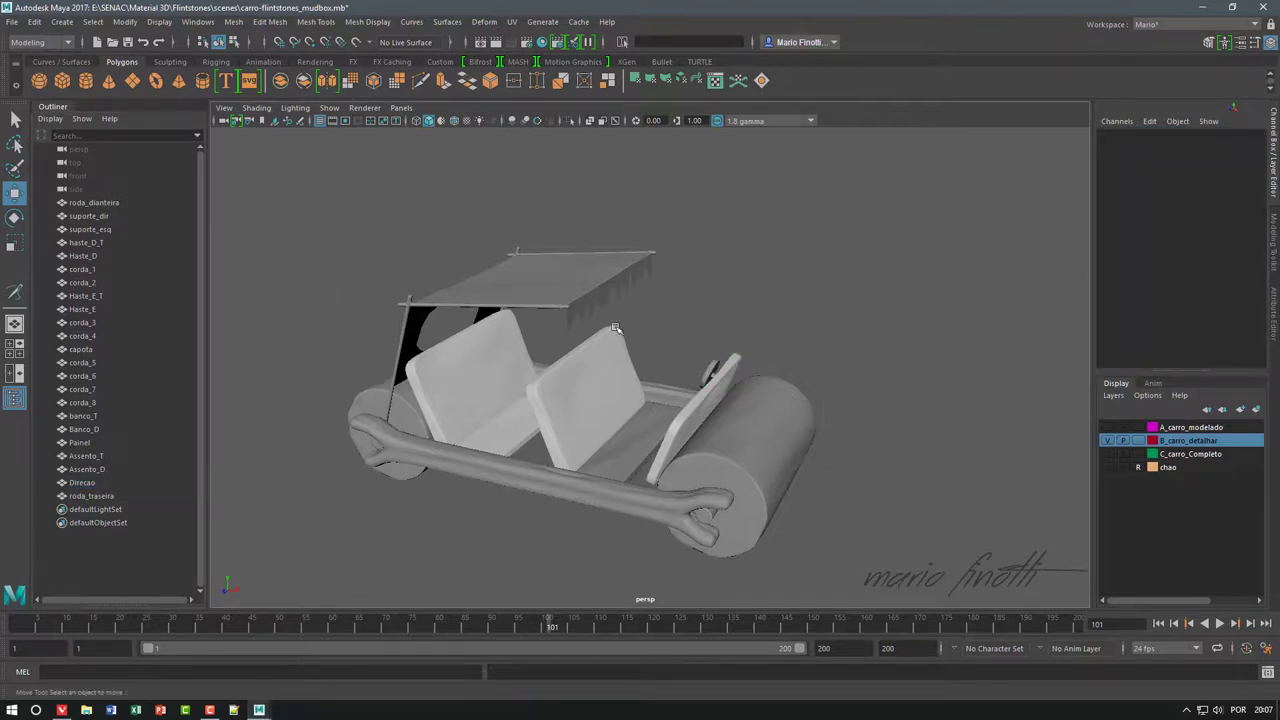
# - Save the Maya scene and marquee-select all of the car's parts
pyautogui.click(128, 42)
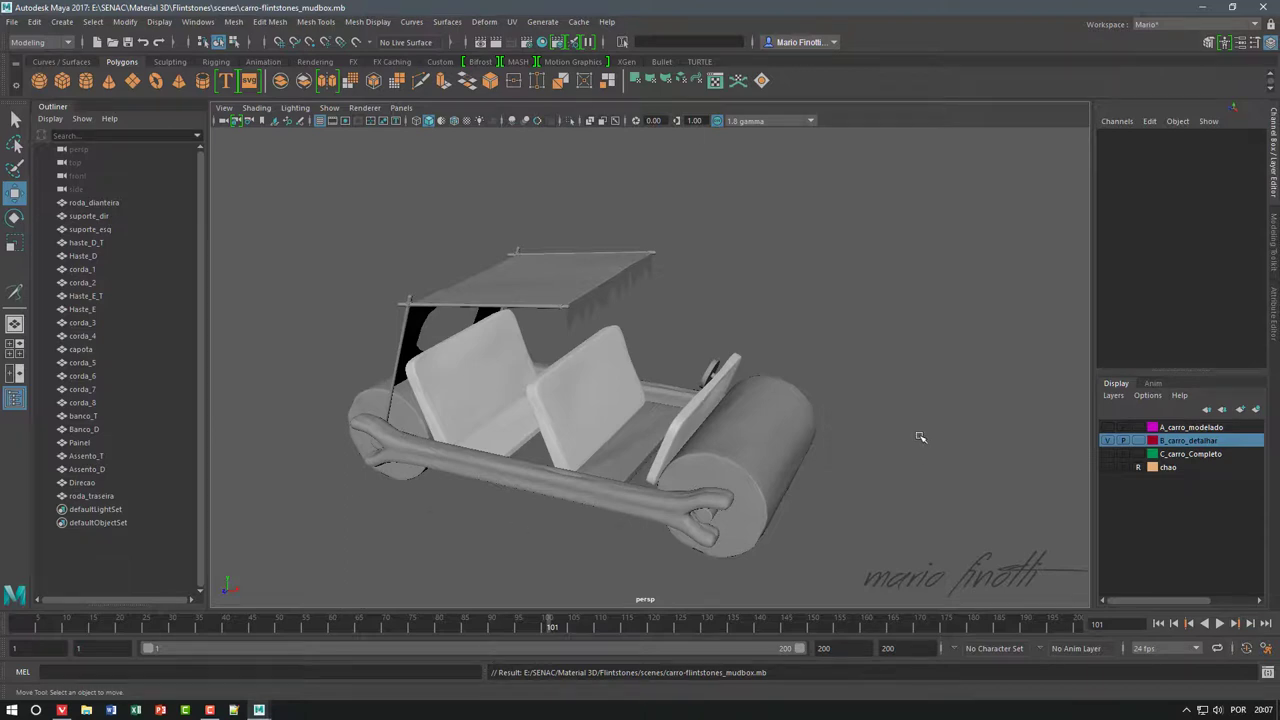
pyautogui.moveTo(920, 437)
pyautogui.keyDown('alt'); pyautogui.mouseDown()
pyautogui.moveTo(889, 437)
pyautogui.moveTo(911, 424)
pyautogui.mouseUp(); pyautogui.keyUp('alt')
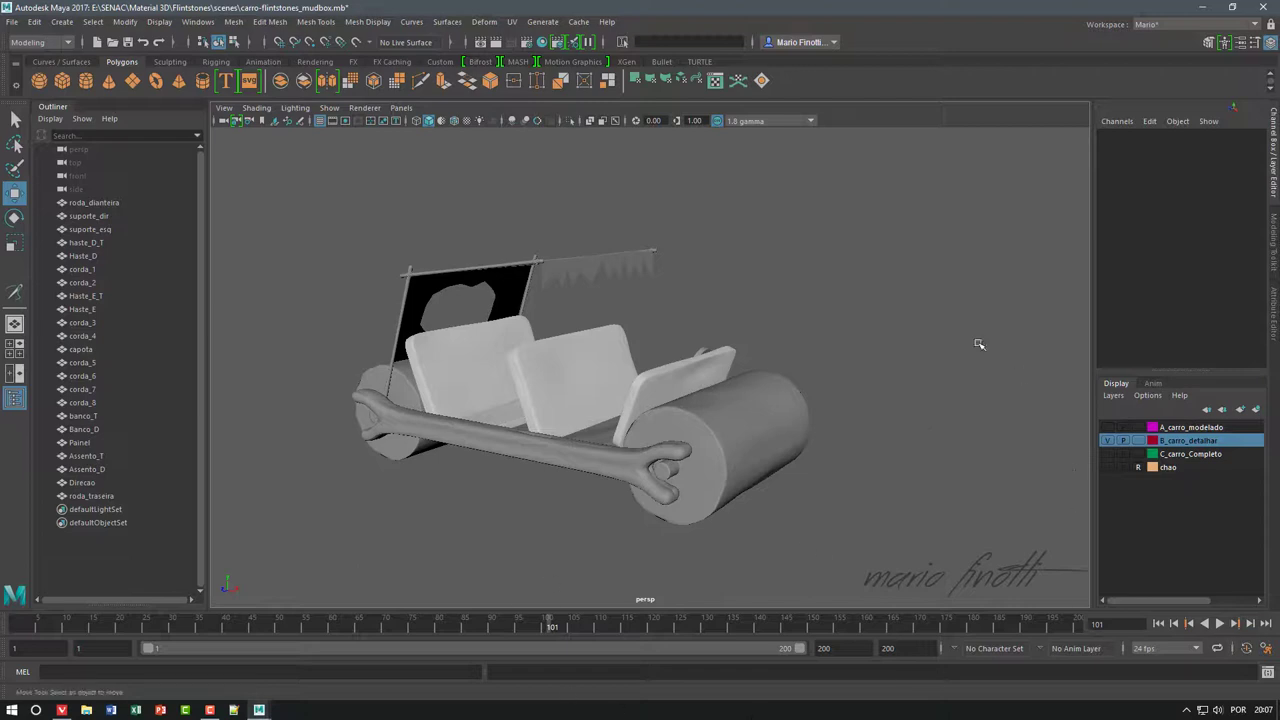
pyautogui.keyDown('alt'); pyautogui.moveTo(843, 289); pyautogui.dragTo(753, 312); pyautogui.keyUp('alt')
pyautogui.moveTo(255, 157); pyautogui.dragTo(640, 396)
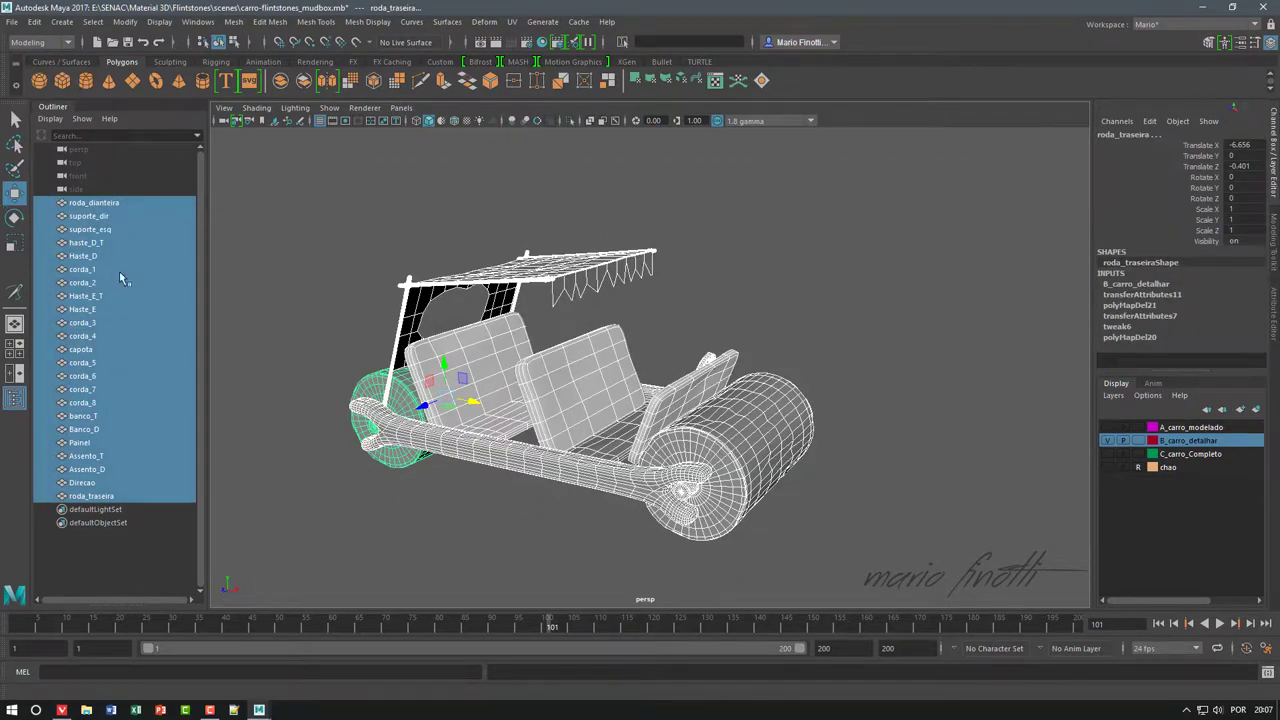
# - Send the selected car to Mudbox as a new scene
pyautogui.click(66, 110)
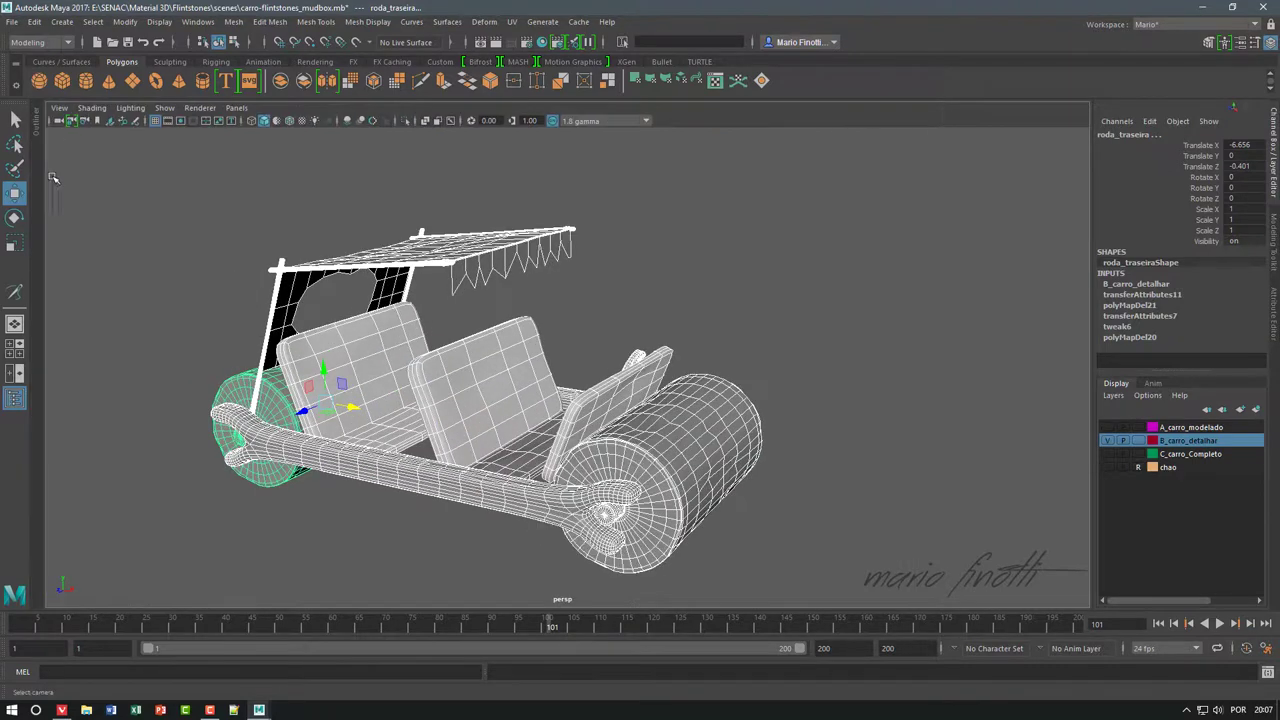
pyautogui.click(12, 21)
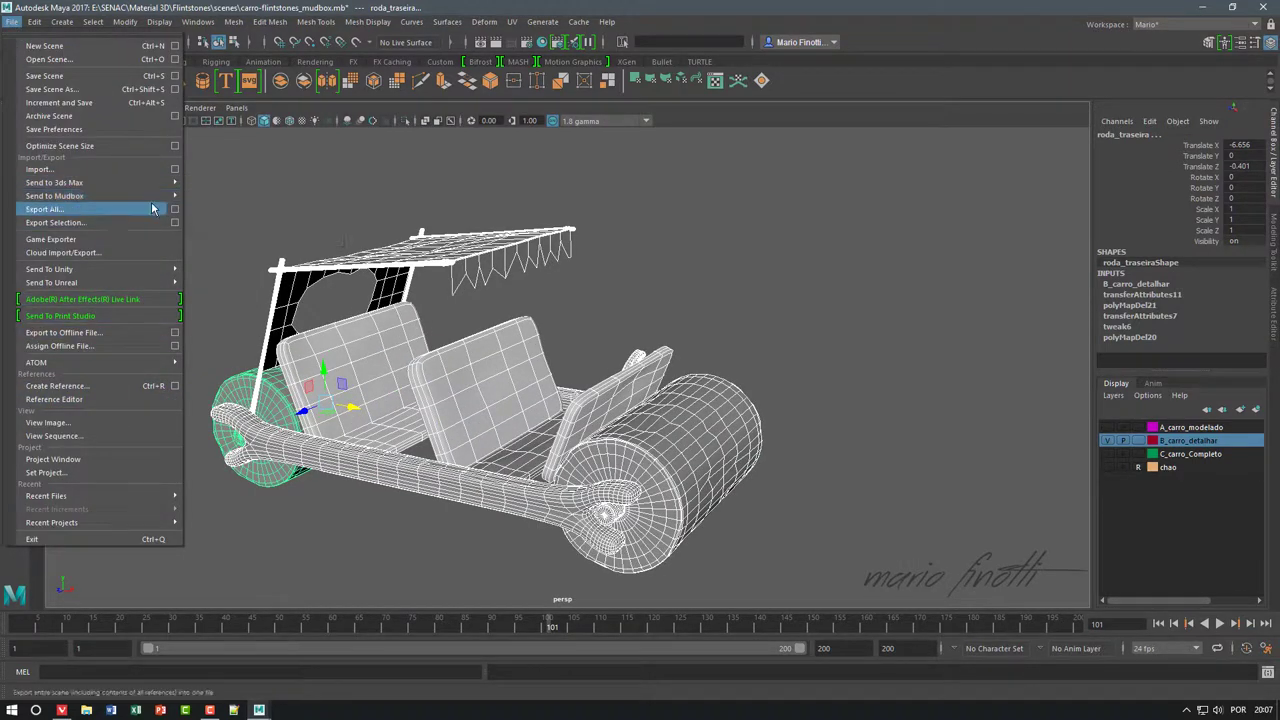
pyautogui.moveTo(100, 196)
pyautogui.click(246, 198)
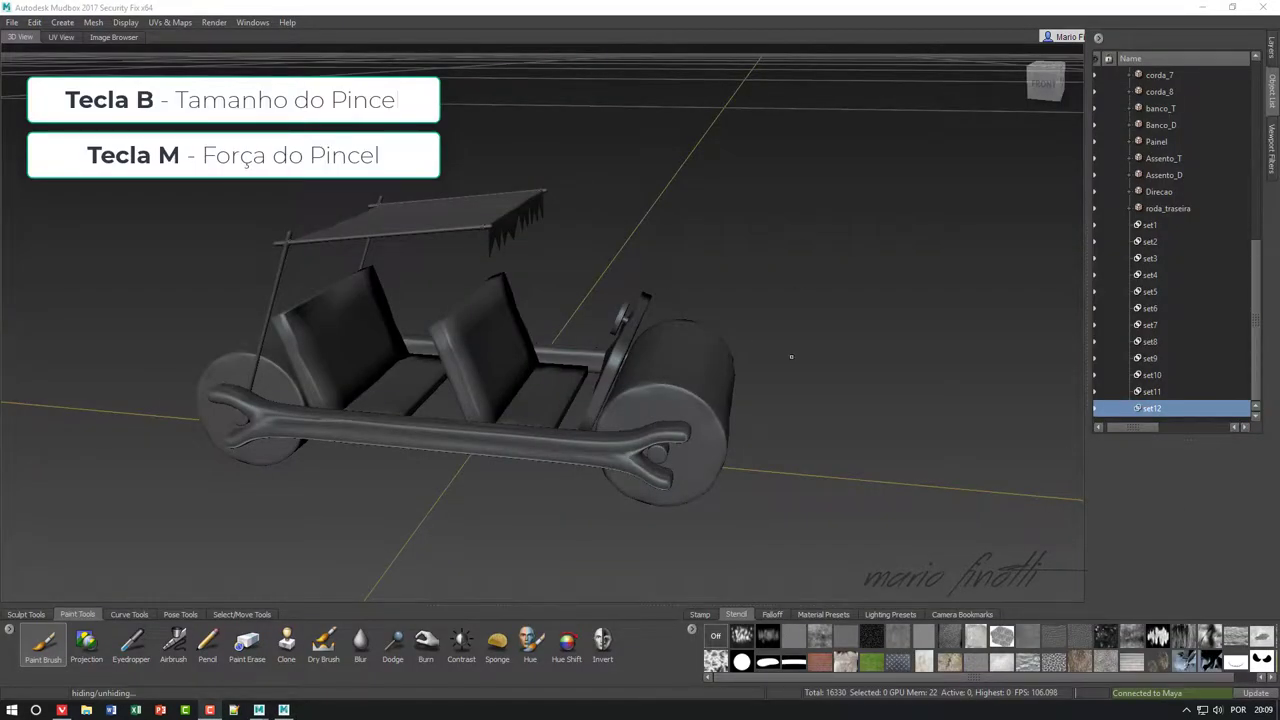
# - Try beige, white and salmon material presets, settling on the brownish beige clay material
pyautogui.keyDown('alt'); pyautogui.moveTo(856, 324); pyautogui.dragTo(888, 389); pyautogui.keyUp('alt')
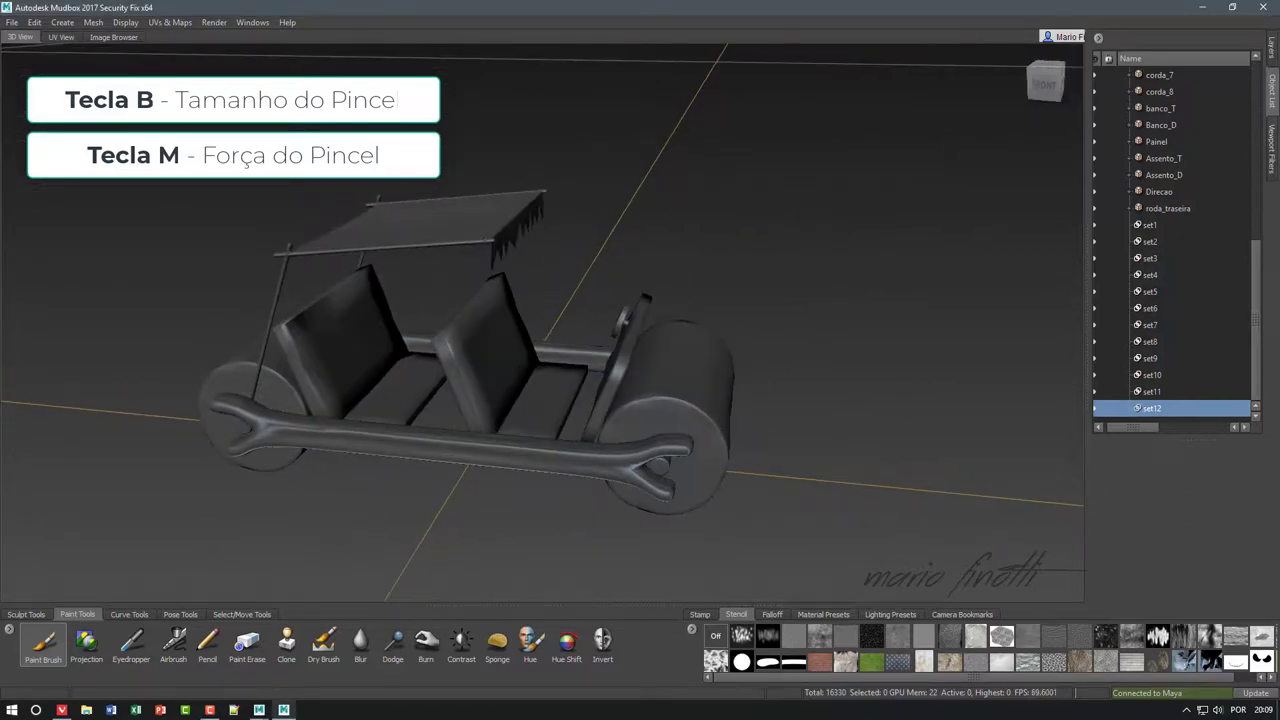
pyautogui.click(835, 617)
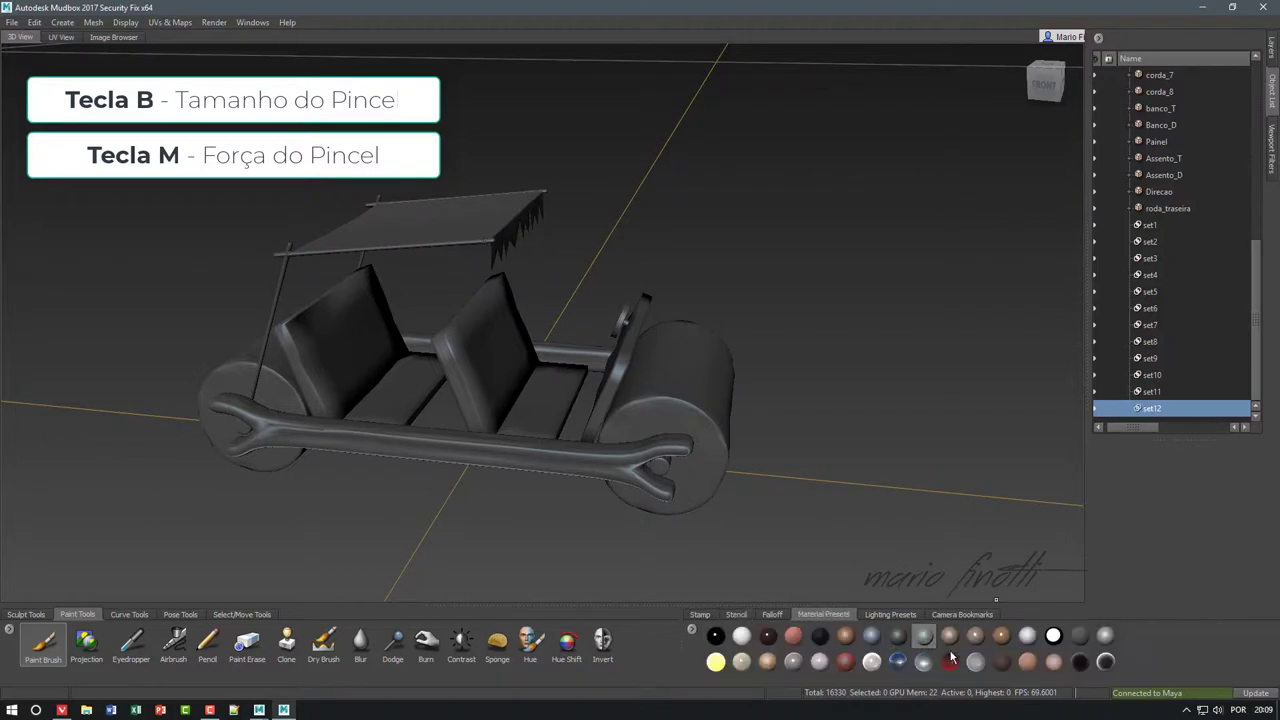
pyautogui.click(955, 640)
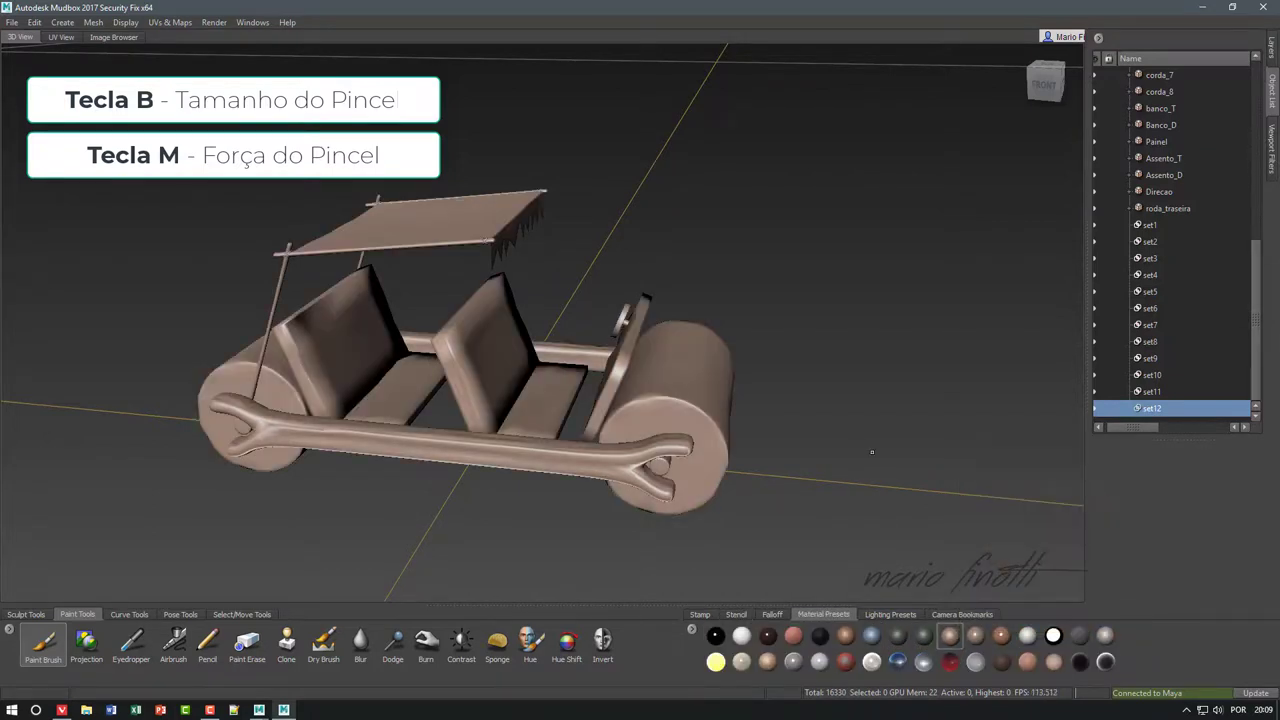
pyautogui.click(741, 636)
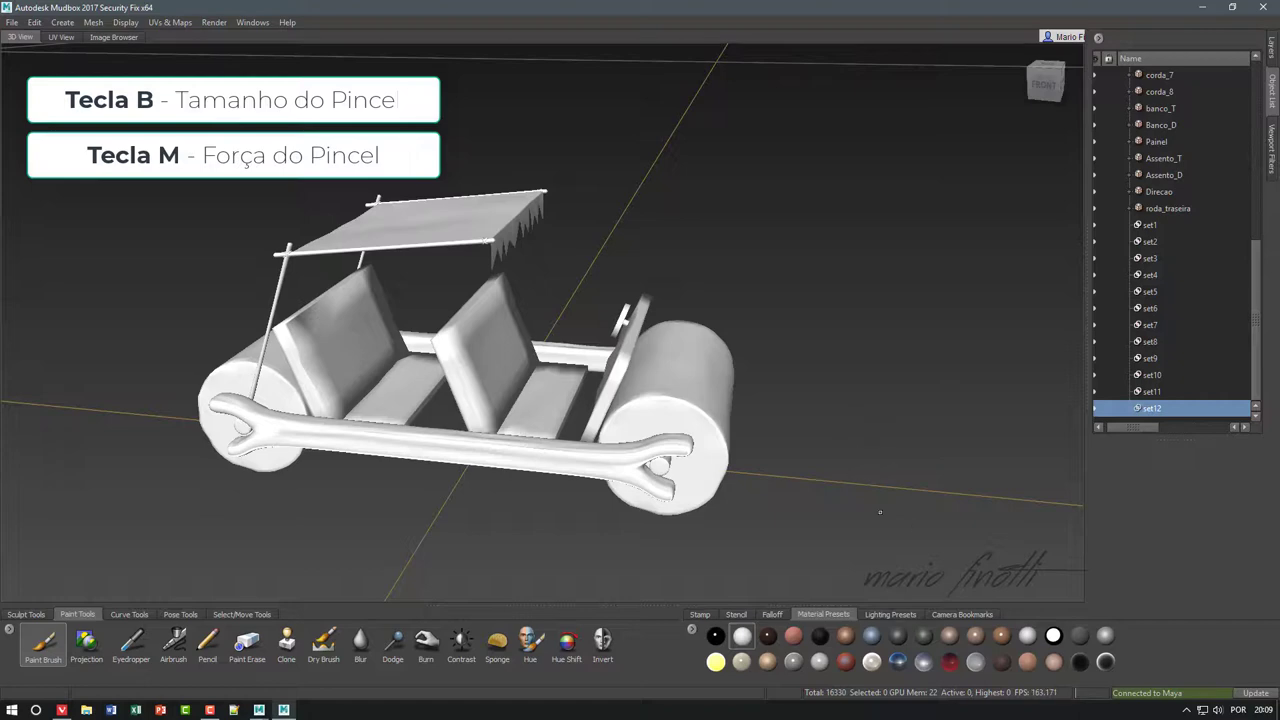
pyautogui.click(793, 636)
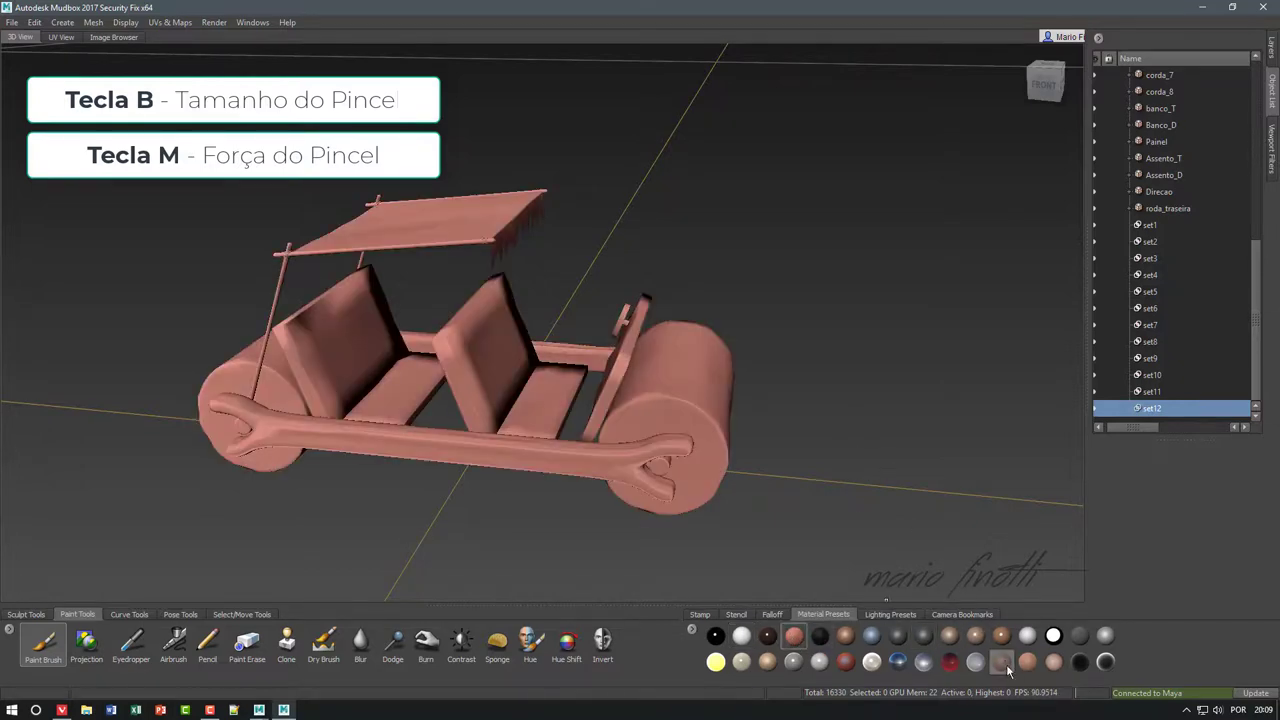
pyautogui.click(949, 636)
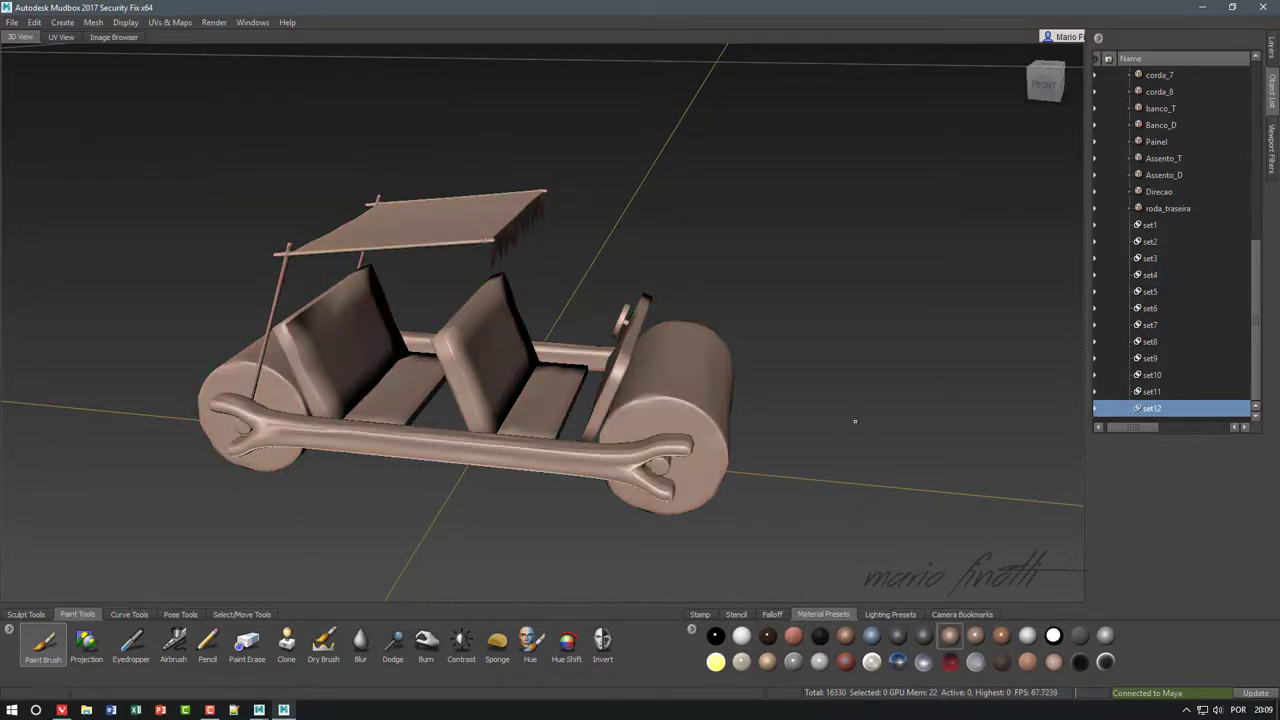
pyautogui.keyDown('alt'); pyautogui.moveTo(855, 421); pyautogui.dragTo(865, 420); pyautogui.keyUp('alt')
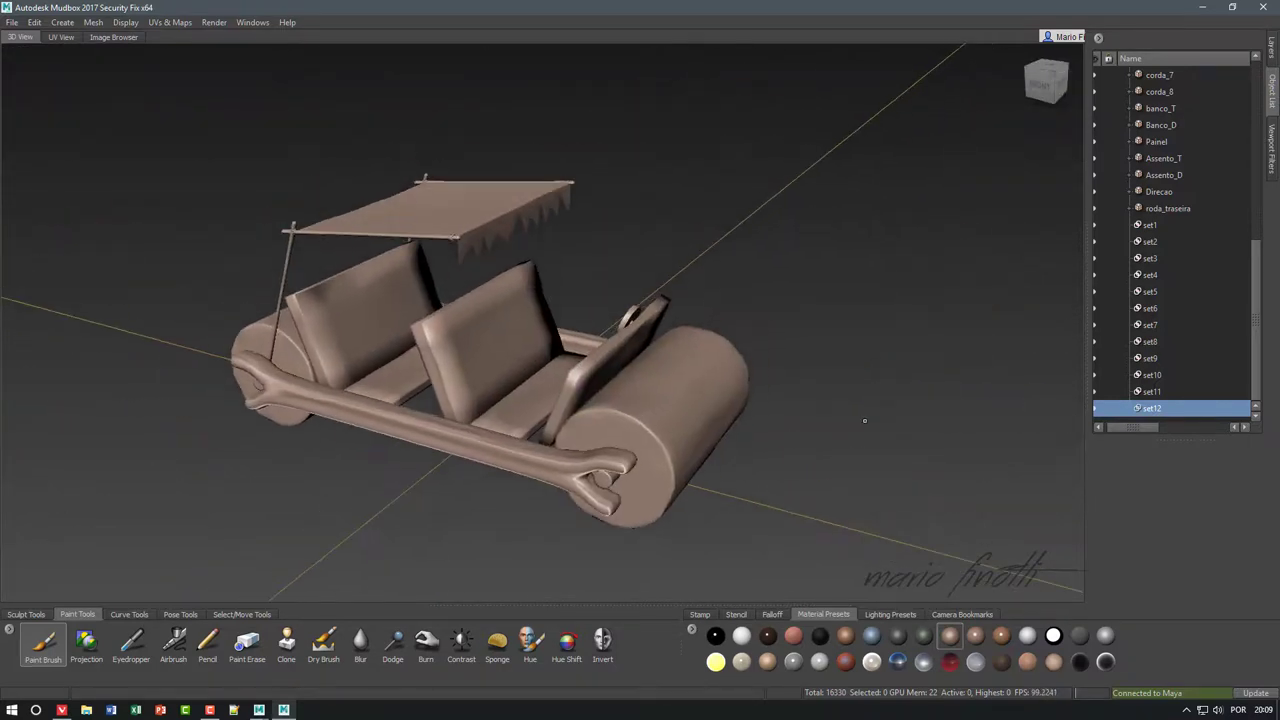
# - Scroll the Object List to the top and select the parts in turn, from roda_dianteira down to corda_8
pyautogui.moveTo(1260, 250); pyautogui.dragTo(1256, 84)
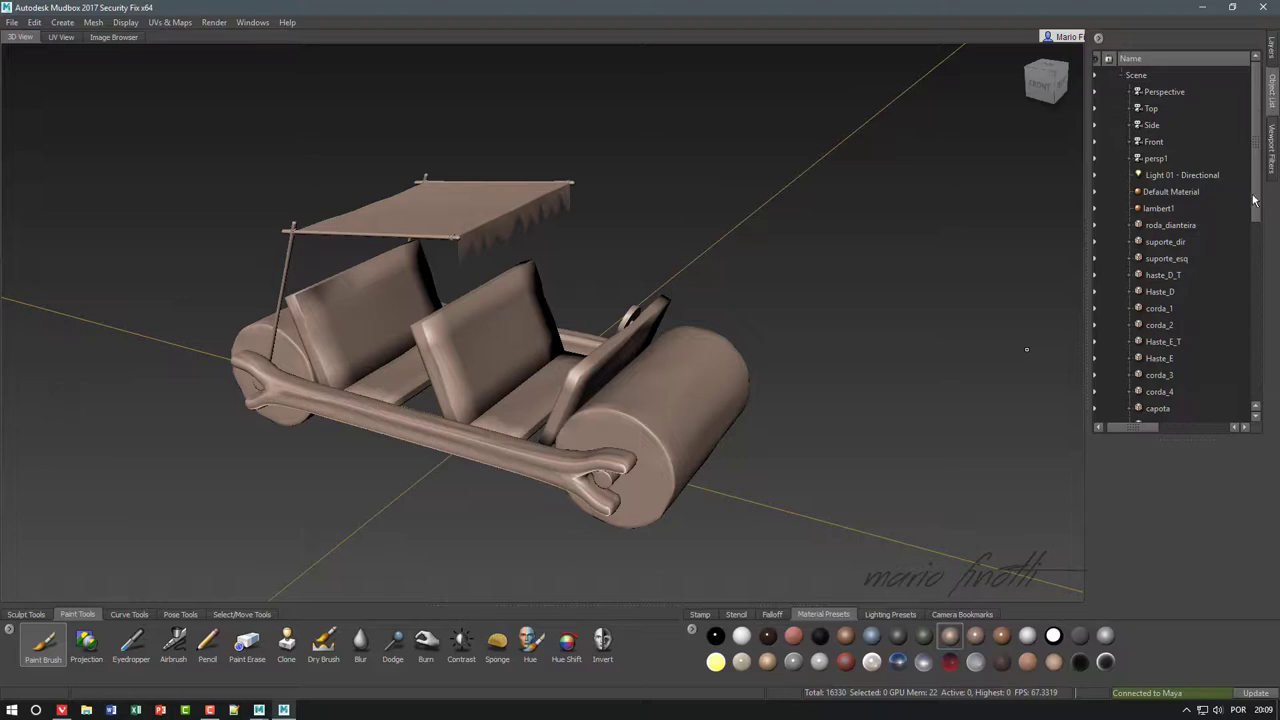
pyautogui.moveTo(1259, 183); pyautogui.dragTo(1260, 240)
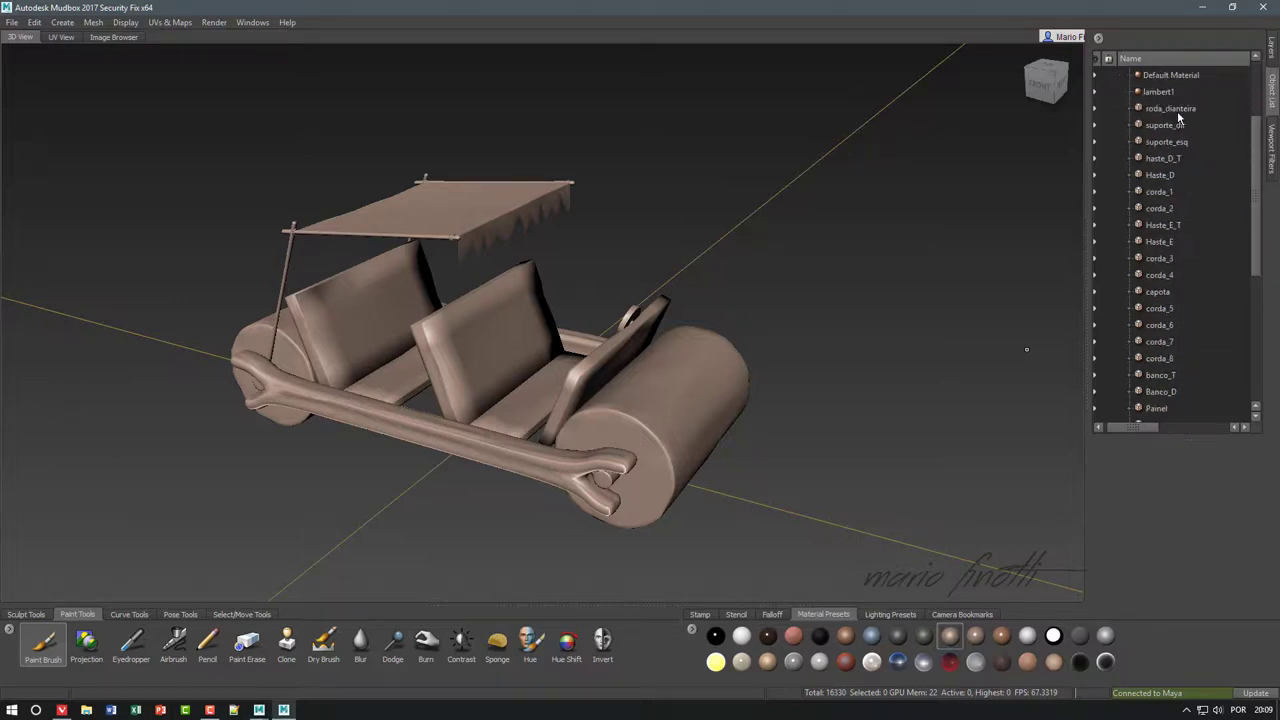
pyautogui.click(1177, 109)
pyautogui.click(1184, 125)
pyautogui.click(1181, 142)
pyautogui.click(1178, 158)
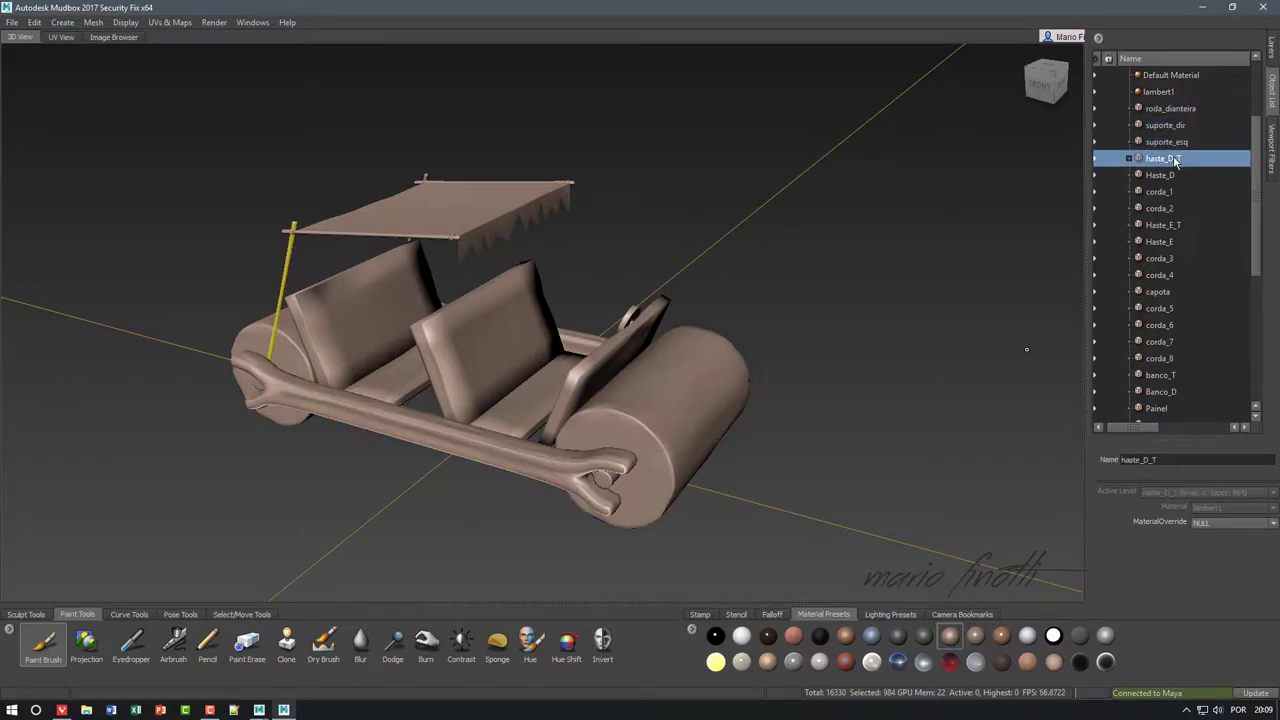
pyautogui.click(1168, 175)
pyautogui.click(1167, 192)
pyautogui.click(1167, 208)
pyautogui.click(1167, 225)
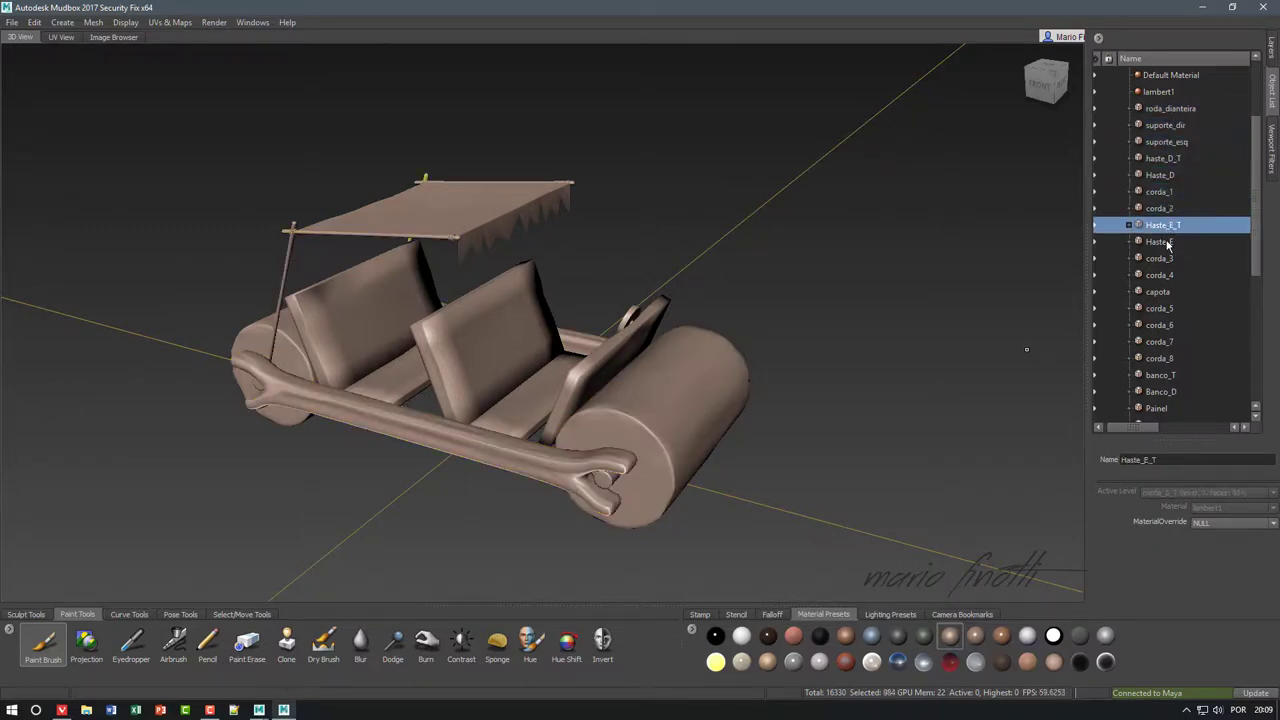
pyautogui.click(1167, 242)
pyautogui.click(1160, 258)
pyautogui.click(1160, 275)
pyautogui.click(1160, 291)
pyautogui.click(1165, 308)
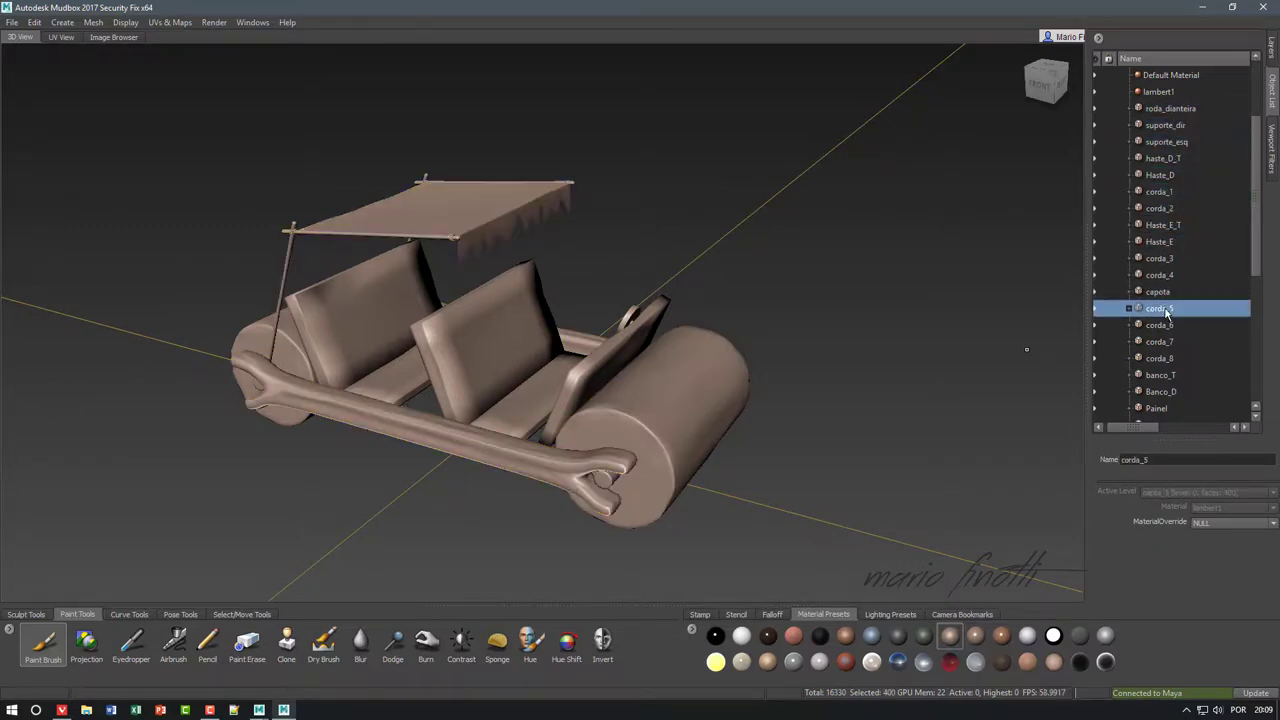
pyautogui.click(1165, 325)
pyautogui.click(1166, 341)
pyautogui.click(1163, 358)
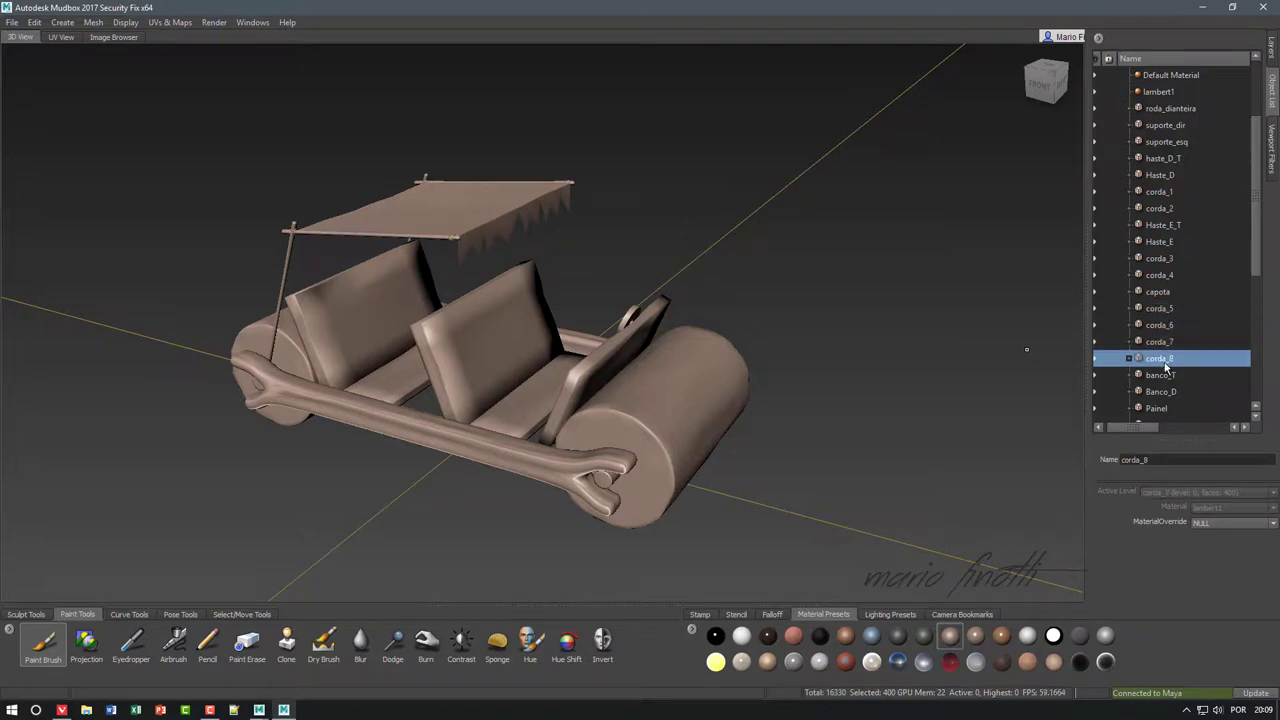
pyautogui.click(1160, 341)
pyautogui.click(1160, 358)
# - Bring the canopy and seats into view, then select corda_7, corda_6, corda_5 and the capota canopy
pyautogui.keyDown('alt'); pyautogui.moveTo(1000, 350); pyautogui.dragTo(620, 320); pyautogui.keyUp('alt')
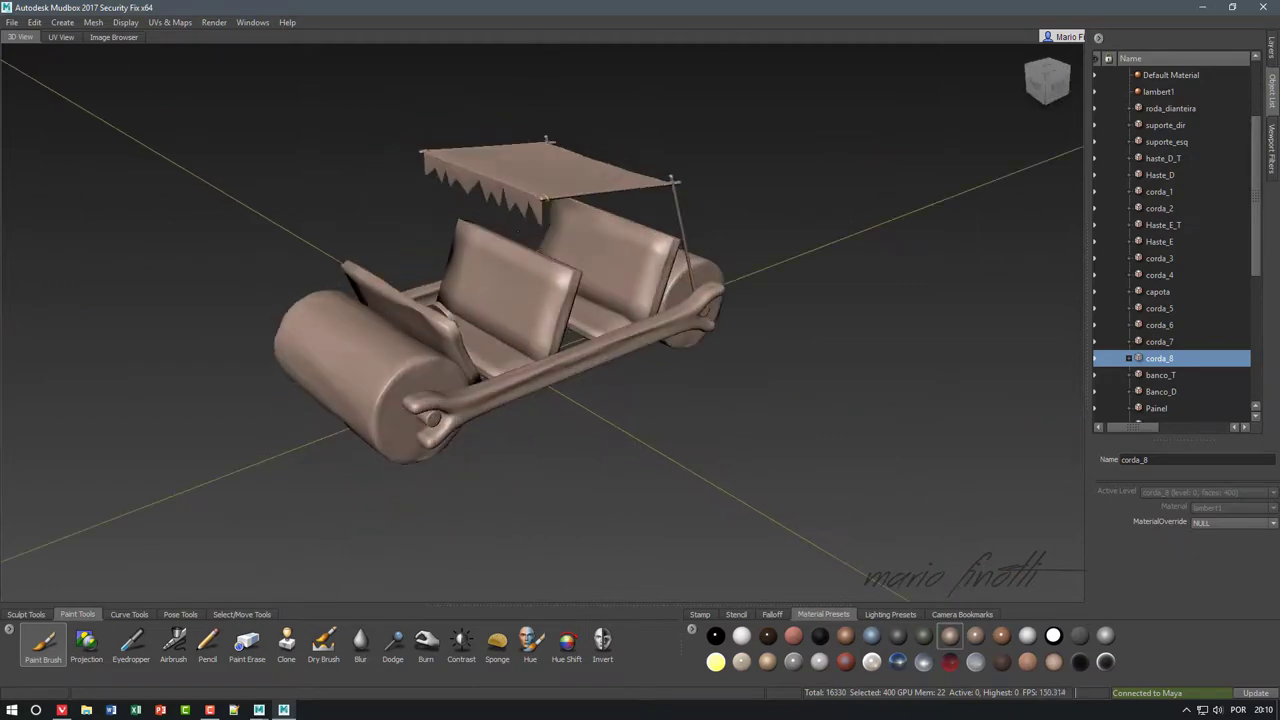
pyautogui.keyDown('alt'); pyautogui.moveTo(520, 320); pyautogui.dragTo(558, 316, button='right'); pyautogui.keyUp('alt')
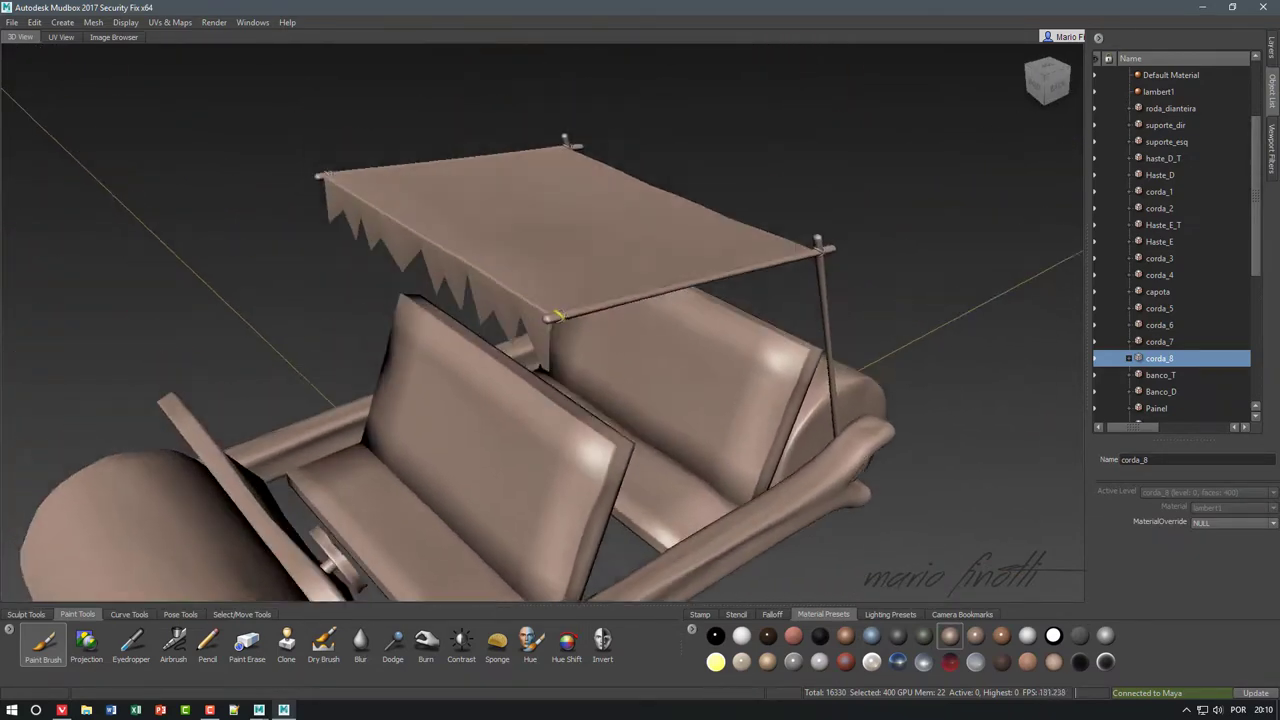
pyautogui.keyDown('alt'); pyautogui.moveTo(560, 320); pyautogui.dragTo(600, 285, button='middle'); pyautogui.keyUp('alt')
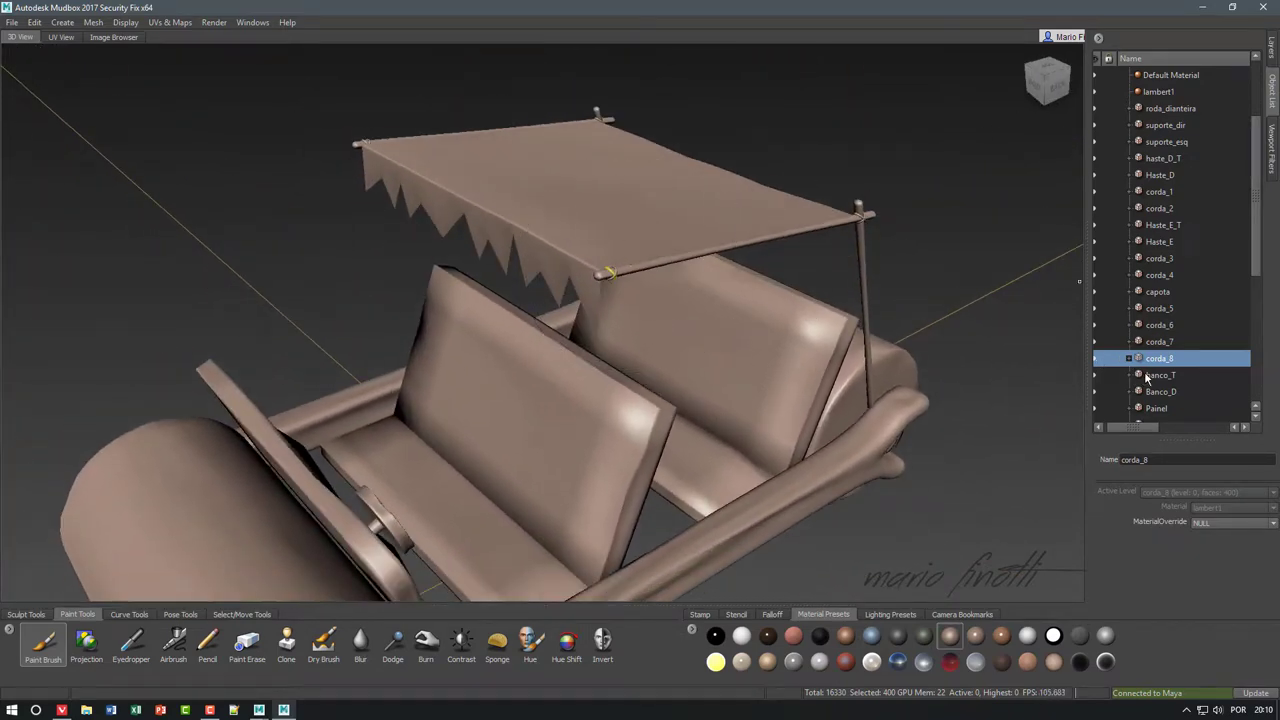
pyautogui.click(1159, 341)
pyautogui.click(1158, 325)
pyautogui.click(1160, 308)
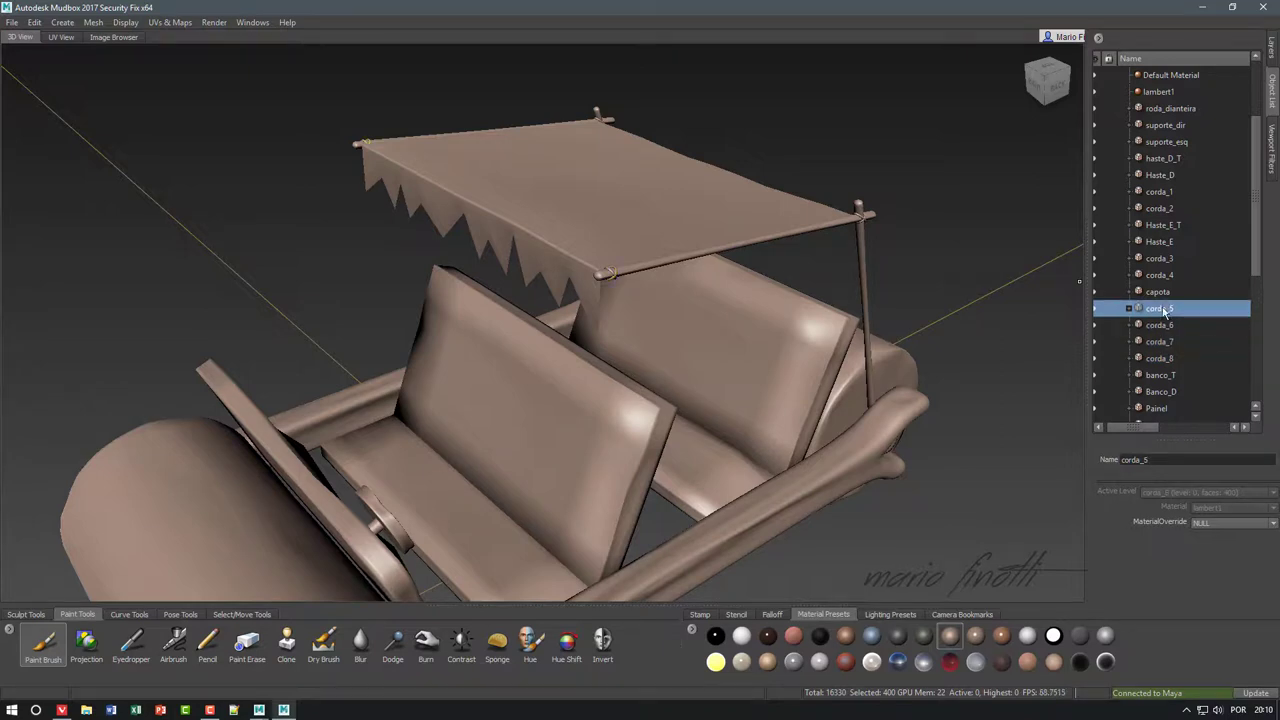
pyautogui.click(1162, 291)
# - Scroll the Object List and shift it left to reveal the eye visibility column
pyautogui.scroll(-1, 1256, 272)
pyautogui.scroll(-3, 1259, 280)
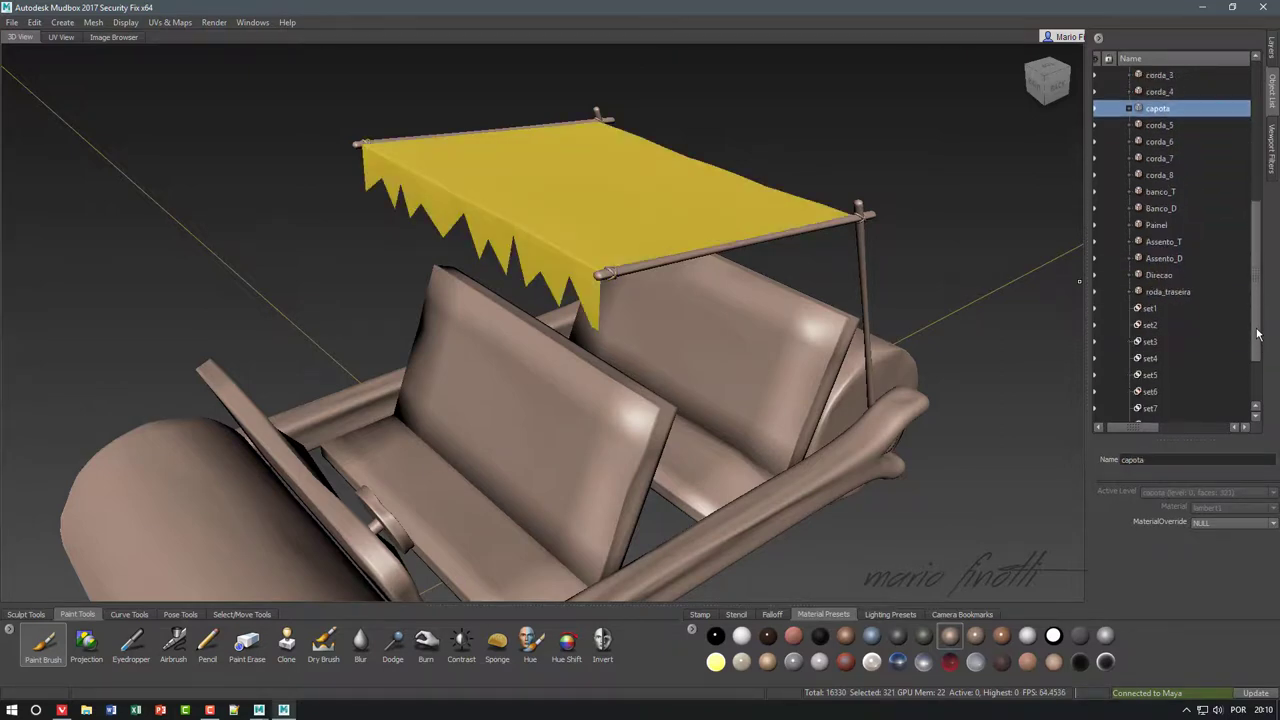
pyautogui.scroll(3, 1200, 270)
pyautogui.scroll(2, 1168, 261)
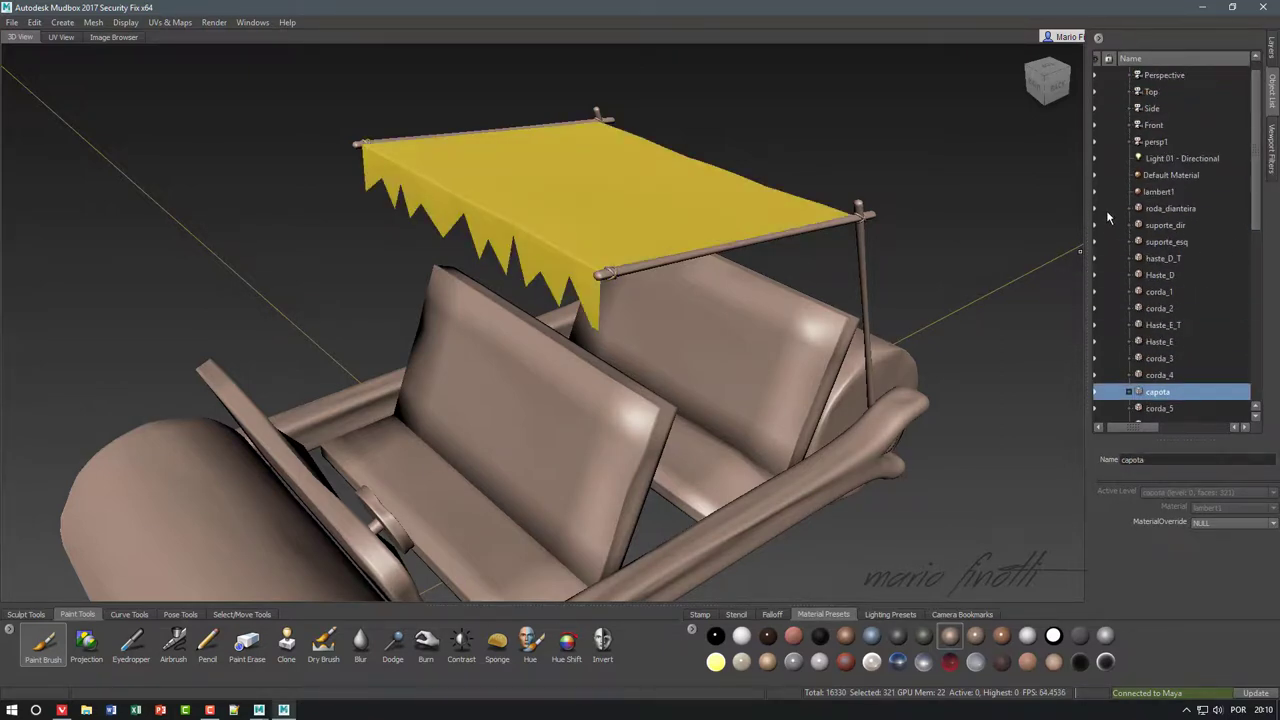
pyautogui.moveTo(1135, 430); pyautogui.dragTo(1114, 430)
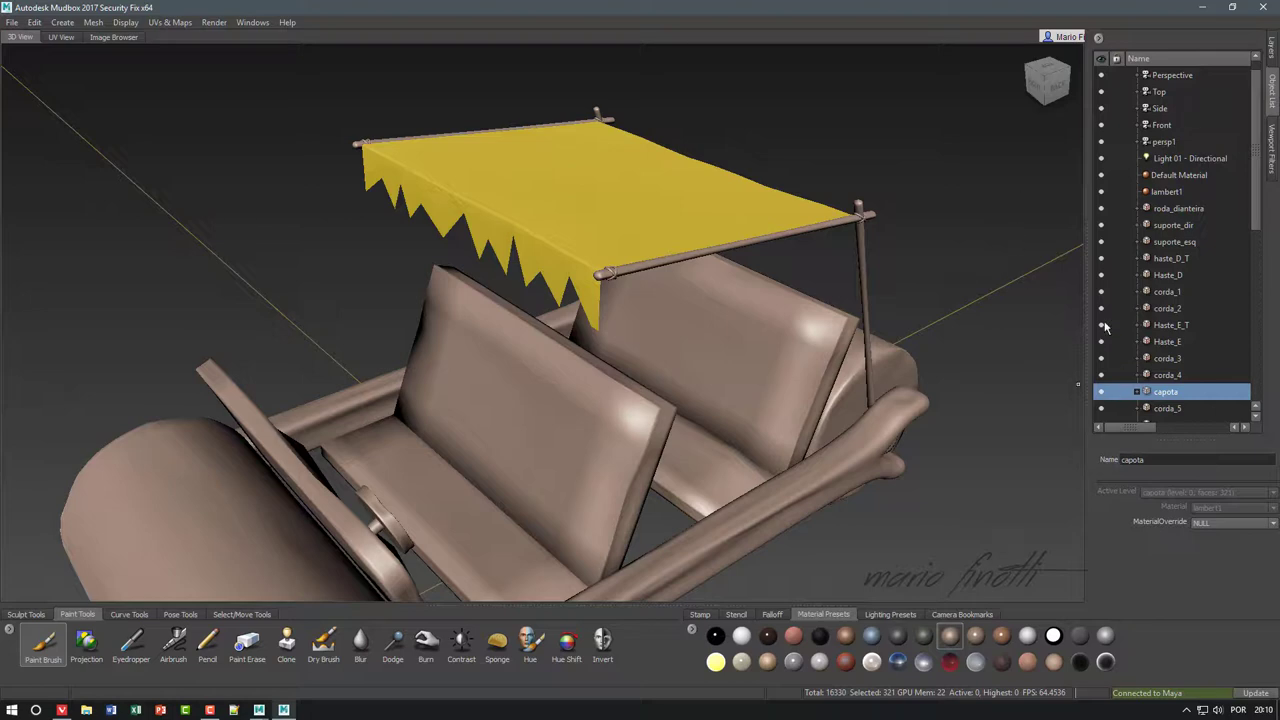
# - Hide suporte_dir, suporte_esq, the rods, corda_1, Haste_E_T, Haste_E, corda_3 and the yellow canopy
pyautogui.click(1101, 225)
pyautogui.click(1101, 245)
pyautogui.click(1101, 258)
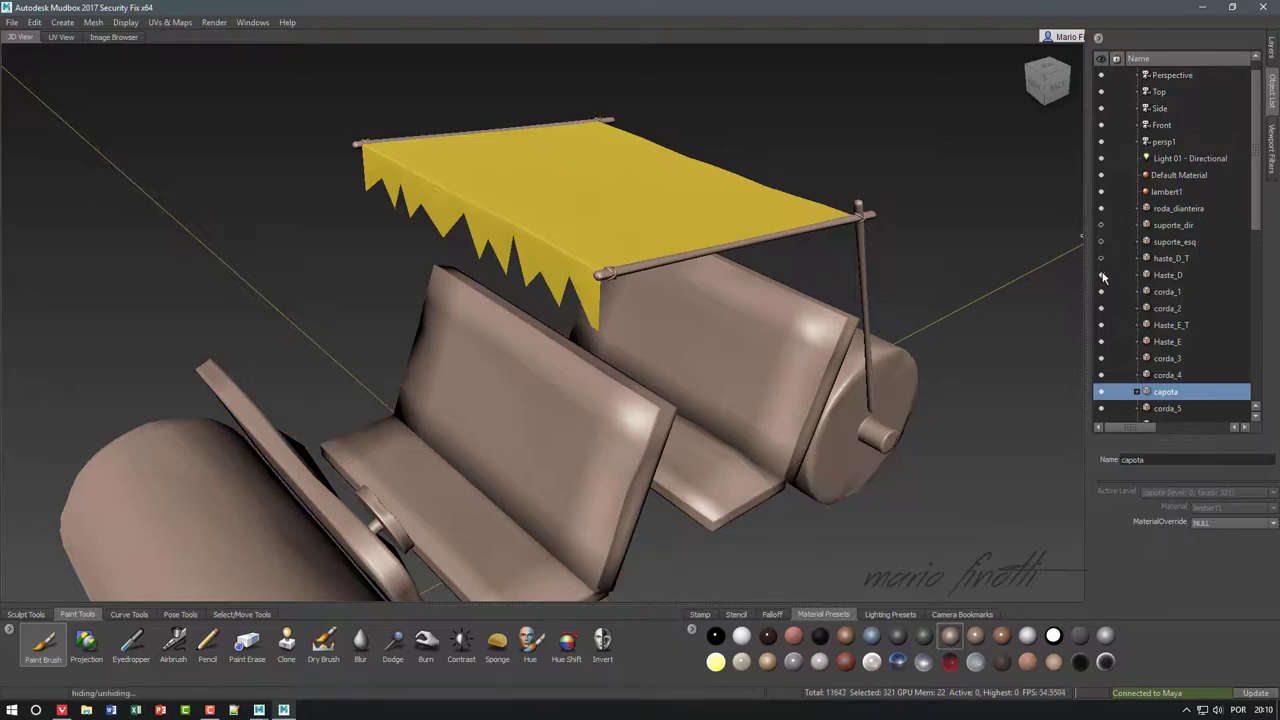
pyautogui.click(1101, 274)
pyautogui.click(1101, 291)
pyautogui.click(1101, 325)
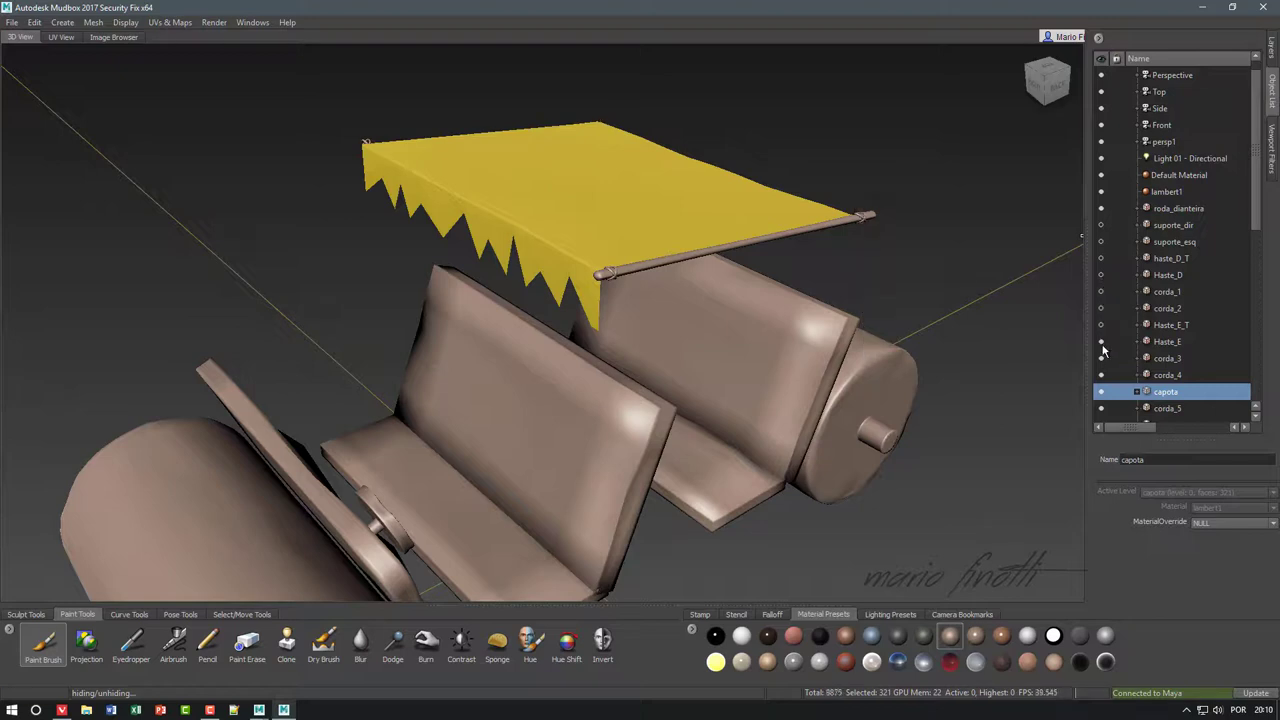
pyautogui.click(1101, 341)
pyautogui.click(1101, 358)
pyautogui.click(1101, 375)
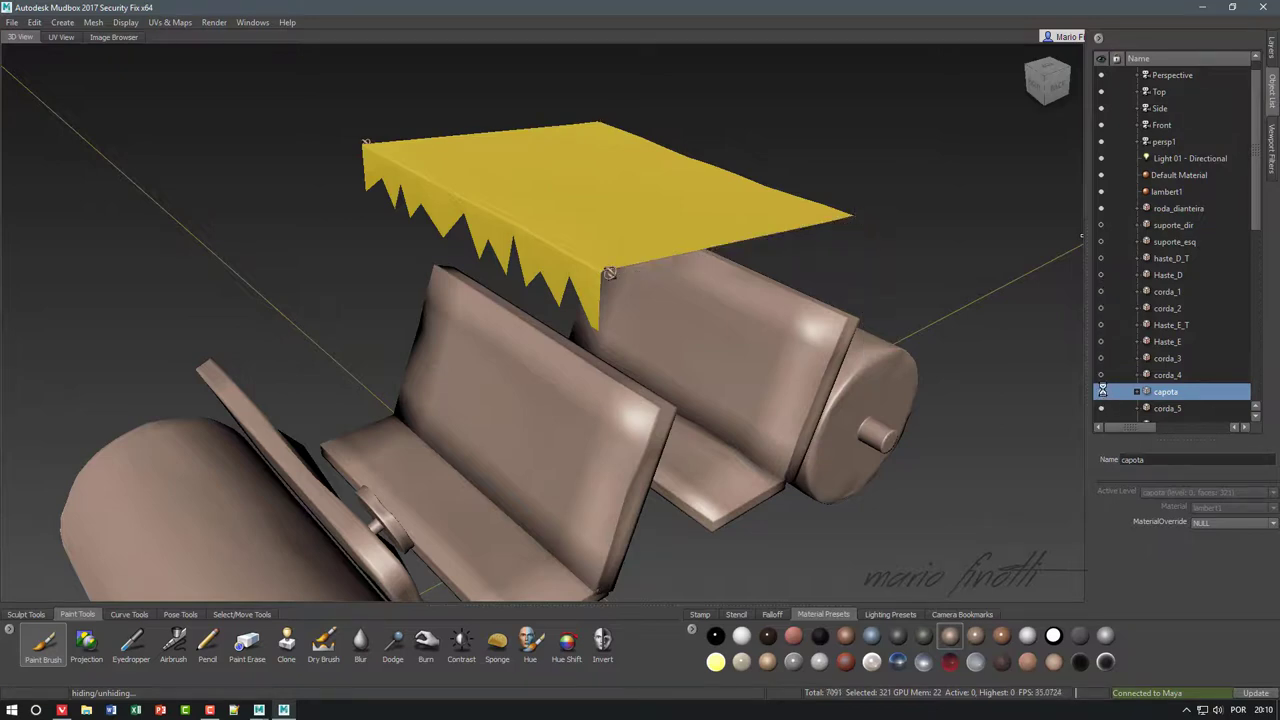
pyautogui.click(1101, 391)
# - Hide corda_6 to corda_8, the banco_T and Banco_D backrests, Painel, both seats and Direcao
pyautogui.moveTo(1256, 202); pyautogui.dragTo(1256, 277)
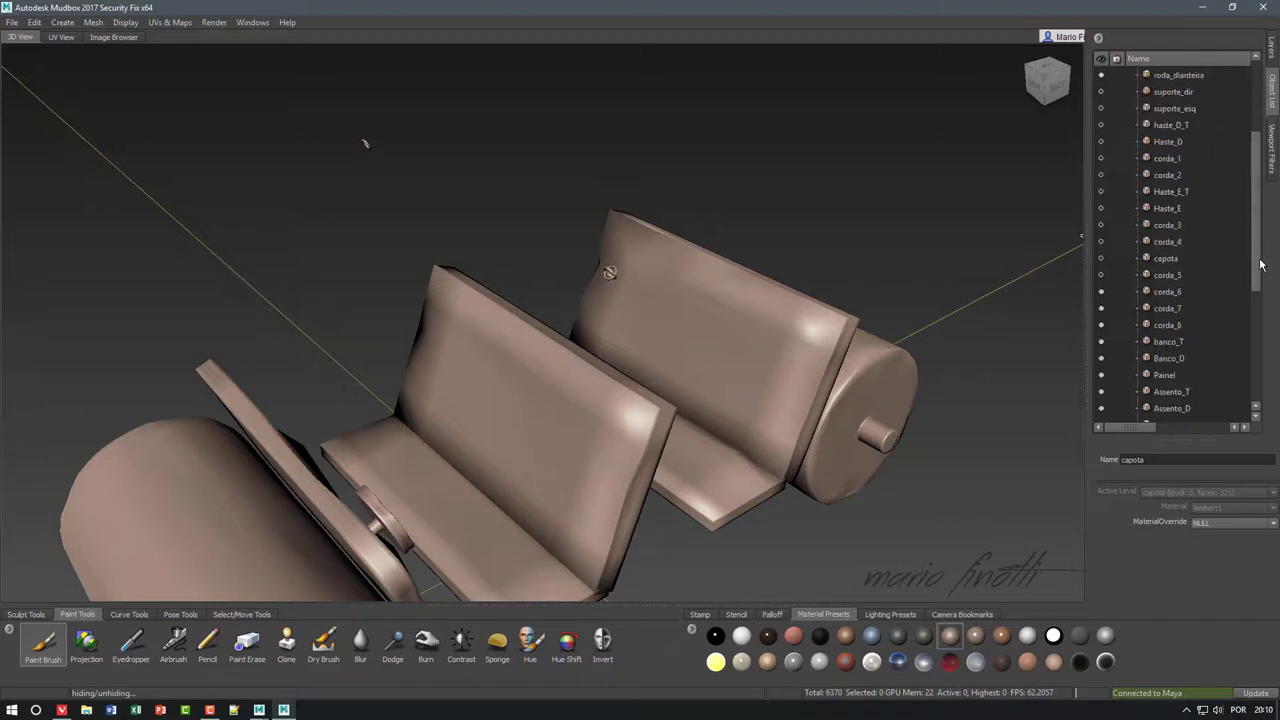
pyautogui.click(1101, 258)
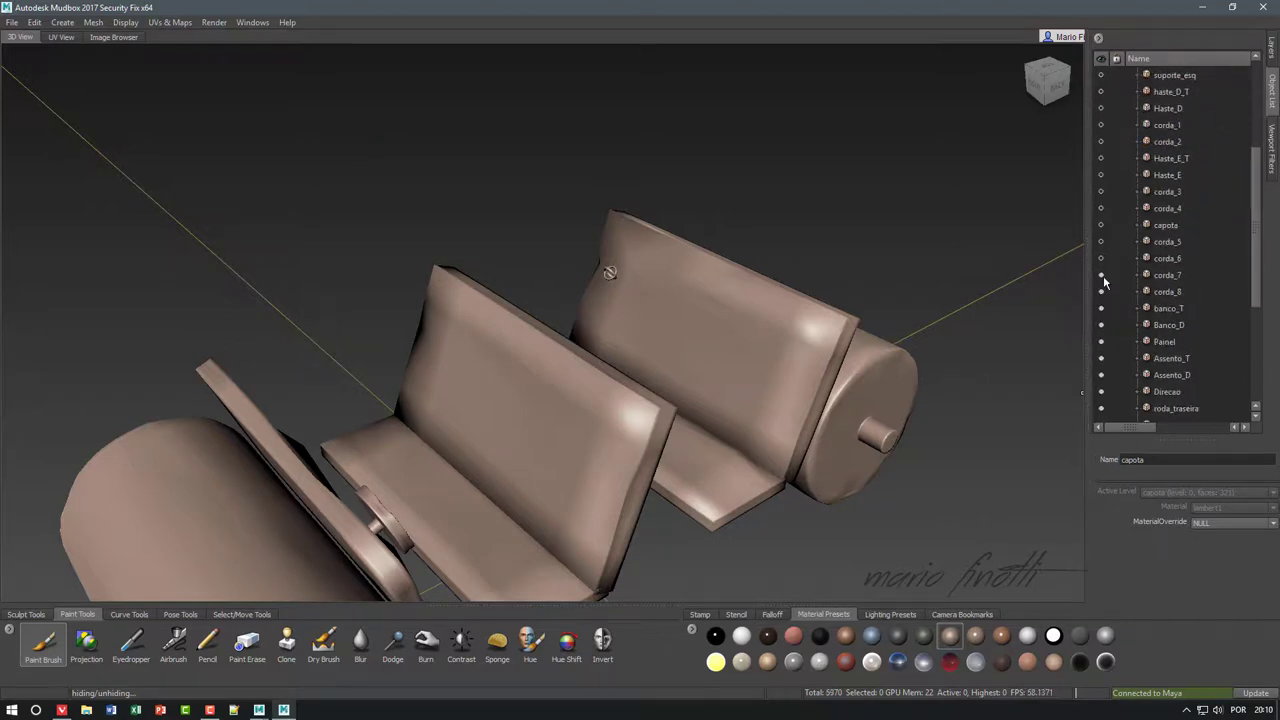
pyautogui.click(1101, 275)
pyautogui.click(1101, 291)
pyautogui.click(1101, 308)
pyautogui.click(1101, 325)
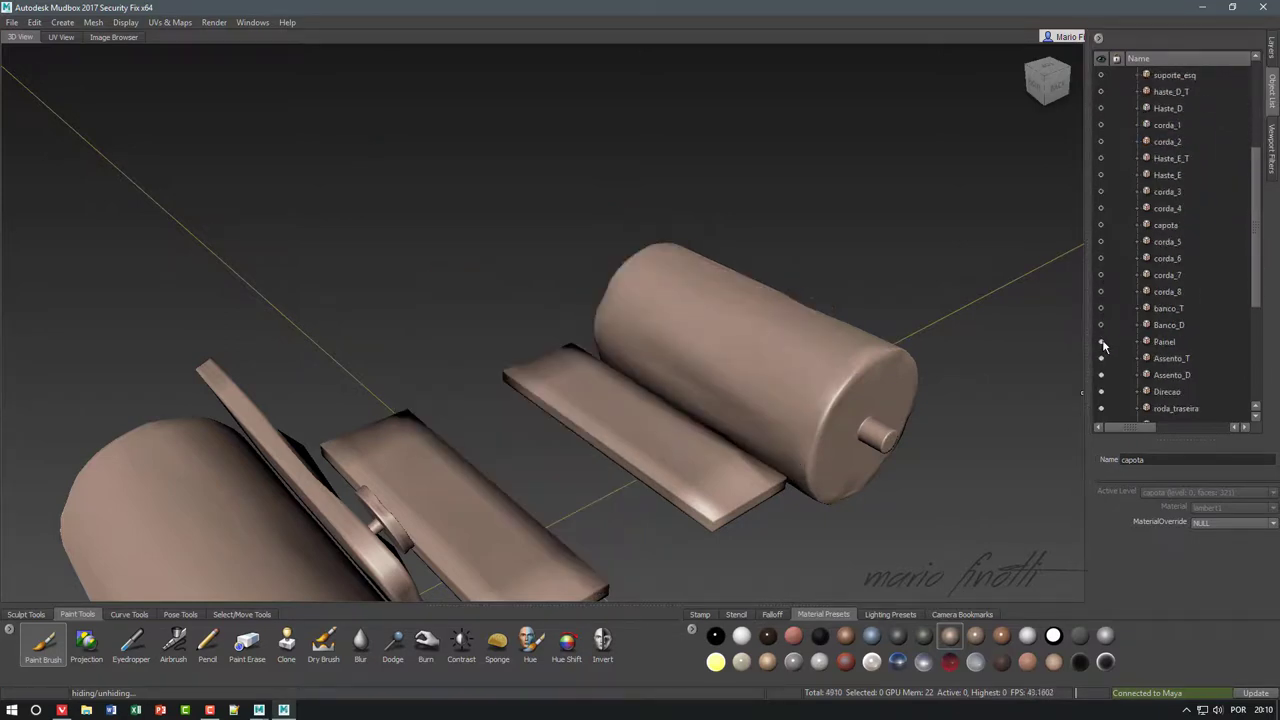
pyautogui.click(1101, 341)
pyautogui.click(1101, 358)
pyautogui.click(1101, 375)
pyautogui.click(1101, 391)
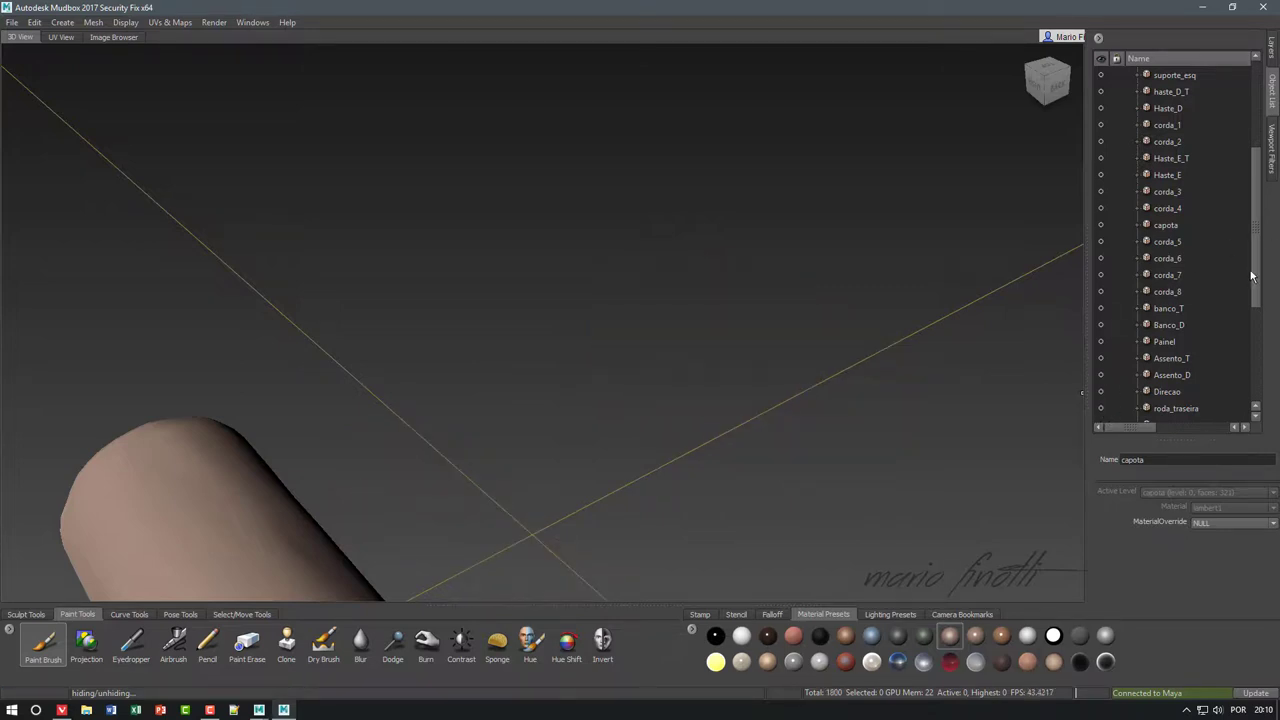
# - Frame the lone front wheel in the viewport and orbit around it
pyautogui.moveTo(1251, 276); pyautogui.dragTo(1257, 341)
pyautogui.press('f')
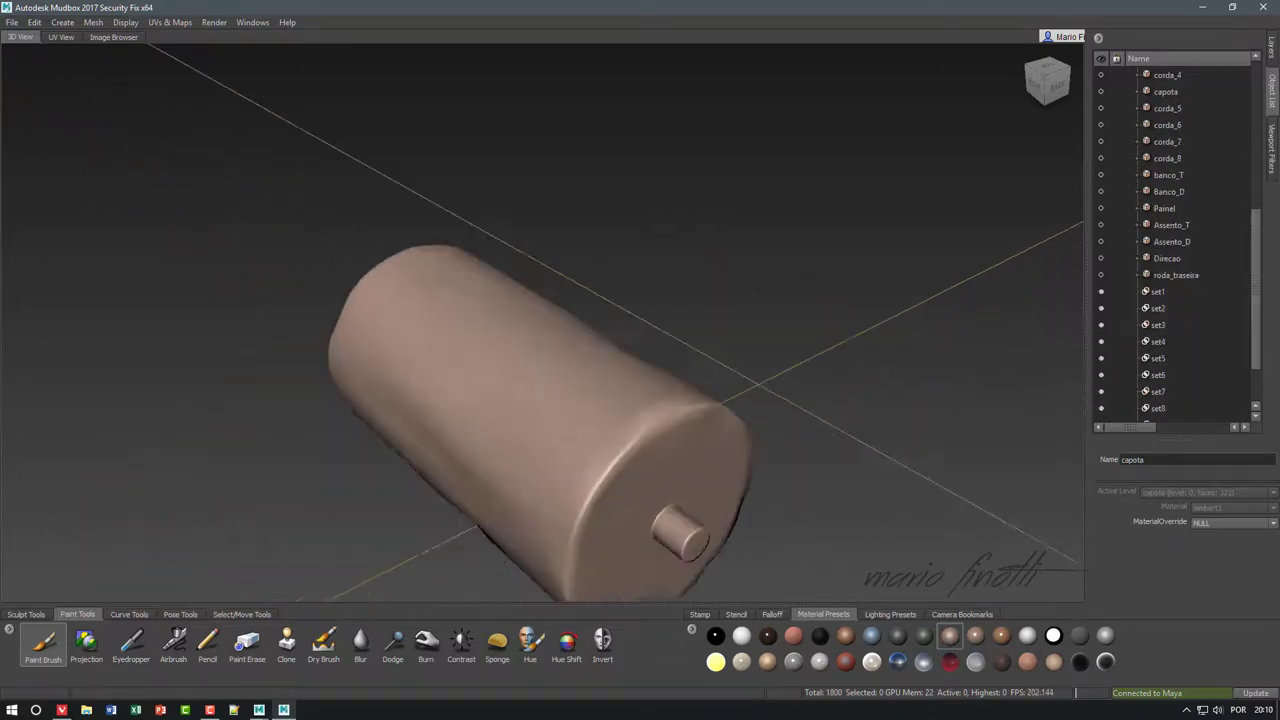
pyautogui.moveTo(678, 374)
pyautogui.keyDown('alt'); pyautogui.mouseDown()
pyautogui.moveTo(470, 400)
pyautogui.moveTo(740, 355)
pyautogui.moveTo(728, 337)
pyautogui.mouseUp(); pyautogui.keyUp('alt')
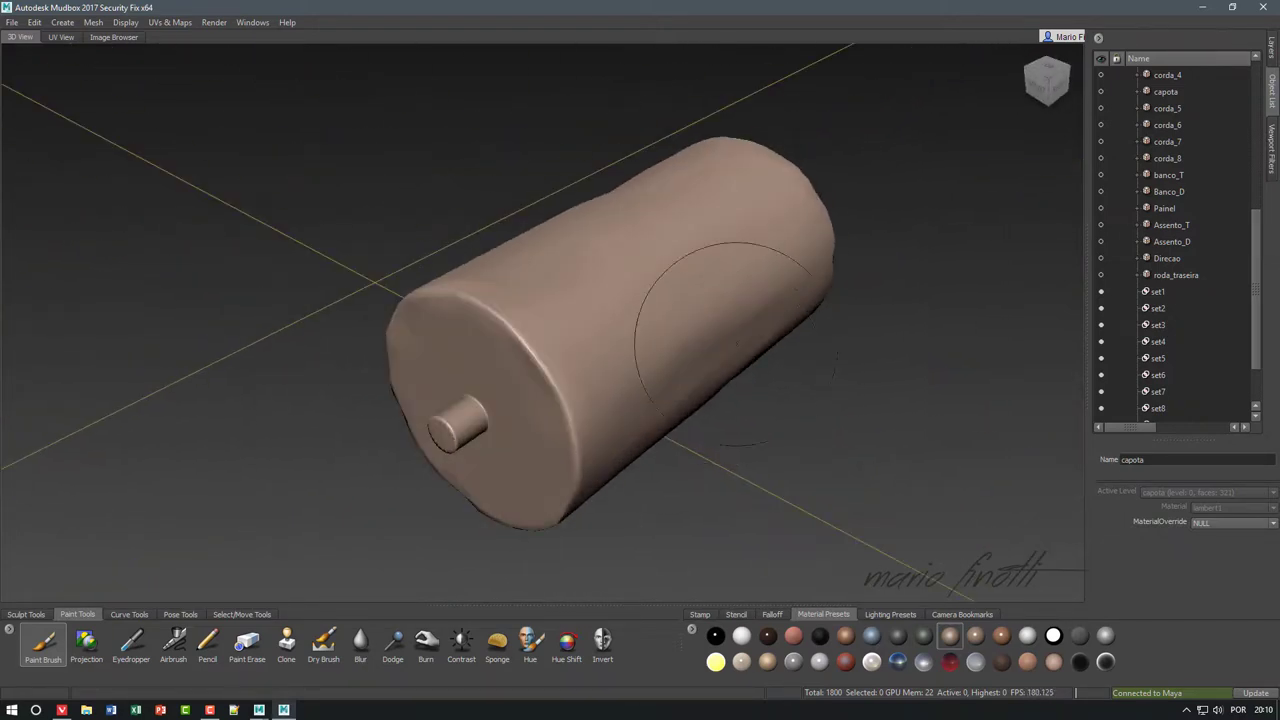
# - Switch to the Paint Brush with the layer list showing and set the brush colour to pure white
pyautogui.click(42, 648)
pyautogui.click(1271, 50)
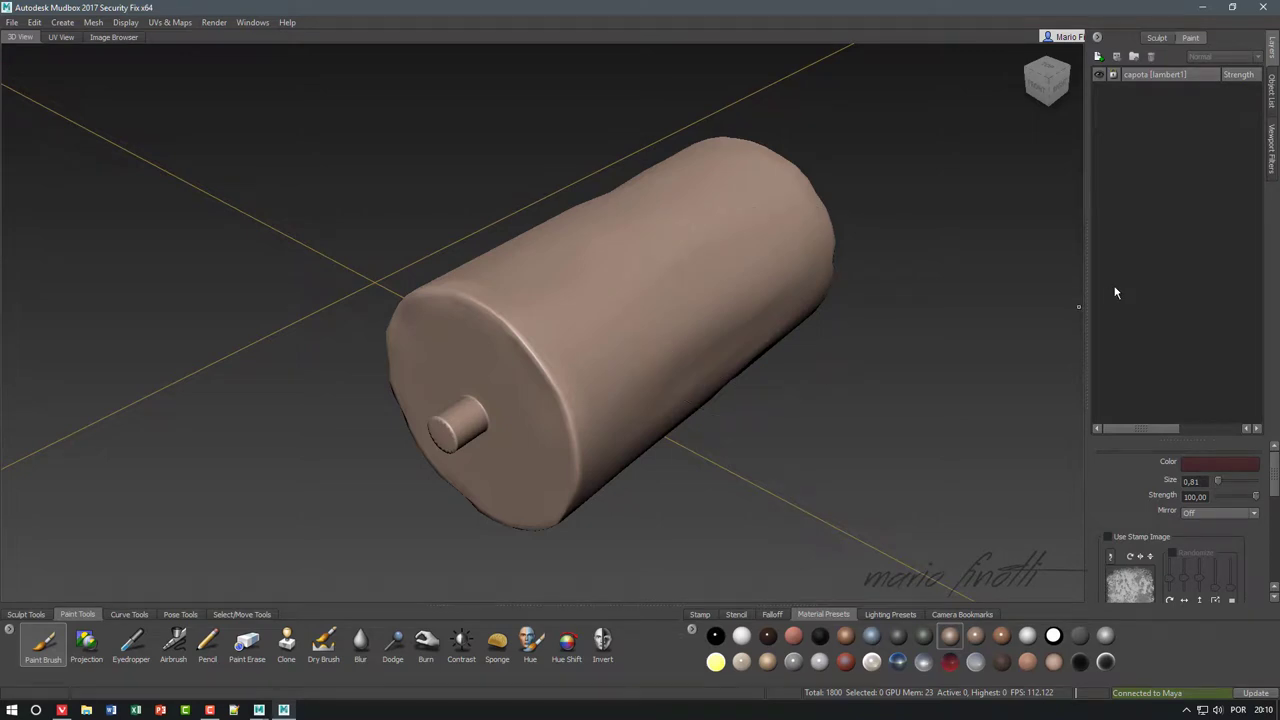
pyautogui.hotkey('shift', 'w')
pyautogui.hotkey('shift', 'w')
pyautogui.hotkey('shift', 'w')
pyautogui.click(1190, 466)
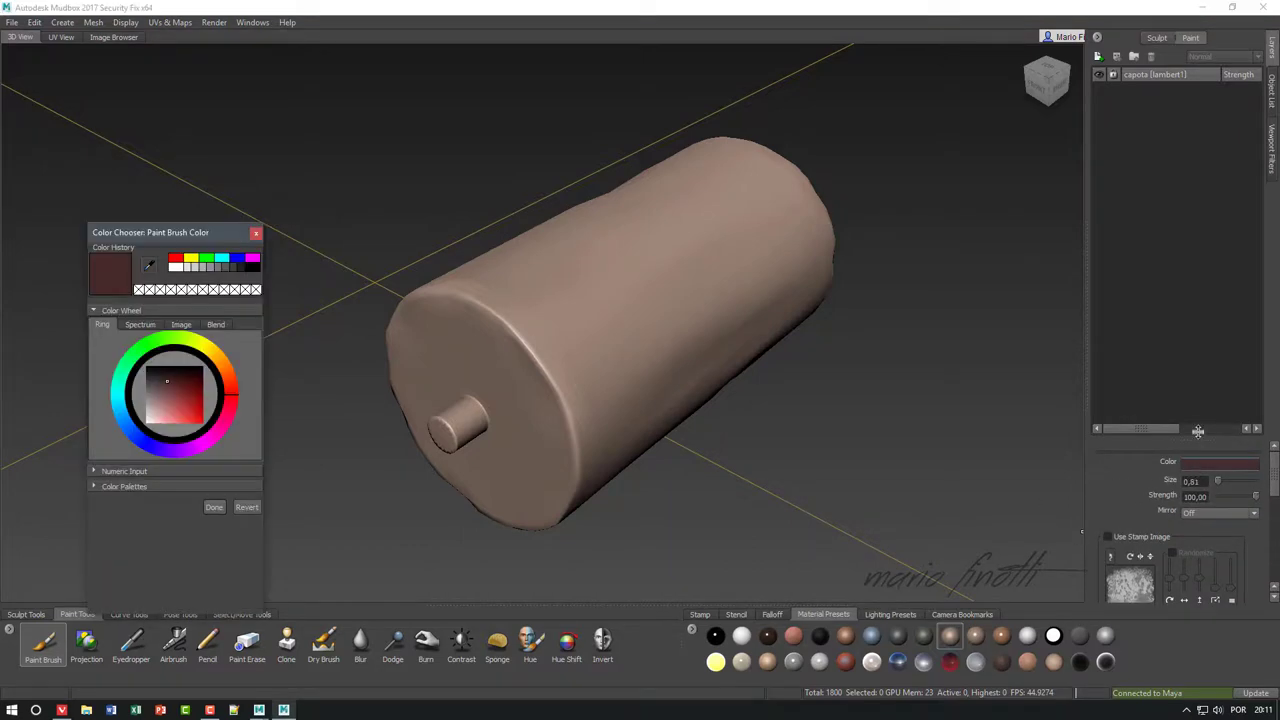
pyautogui.moveTo(164, 416); pyautogui.dragTo(146, 413)
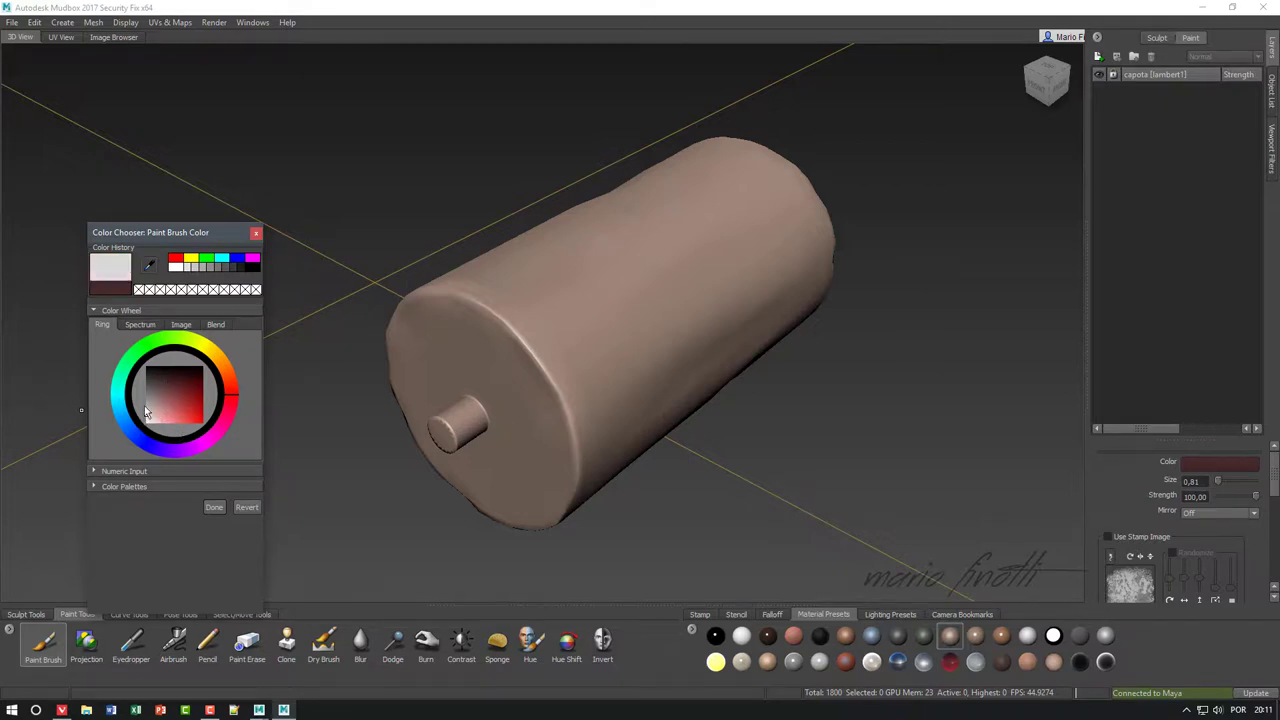
pyautogui.click(188, 268)
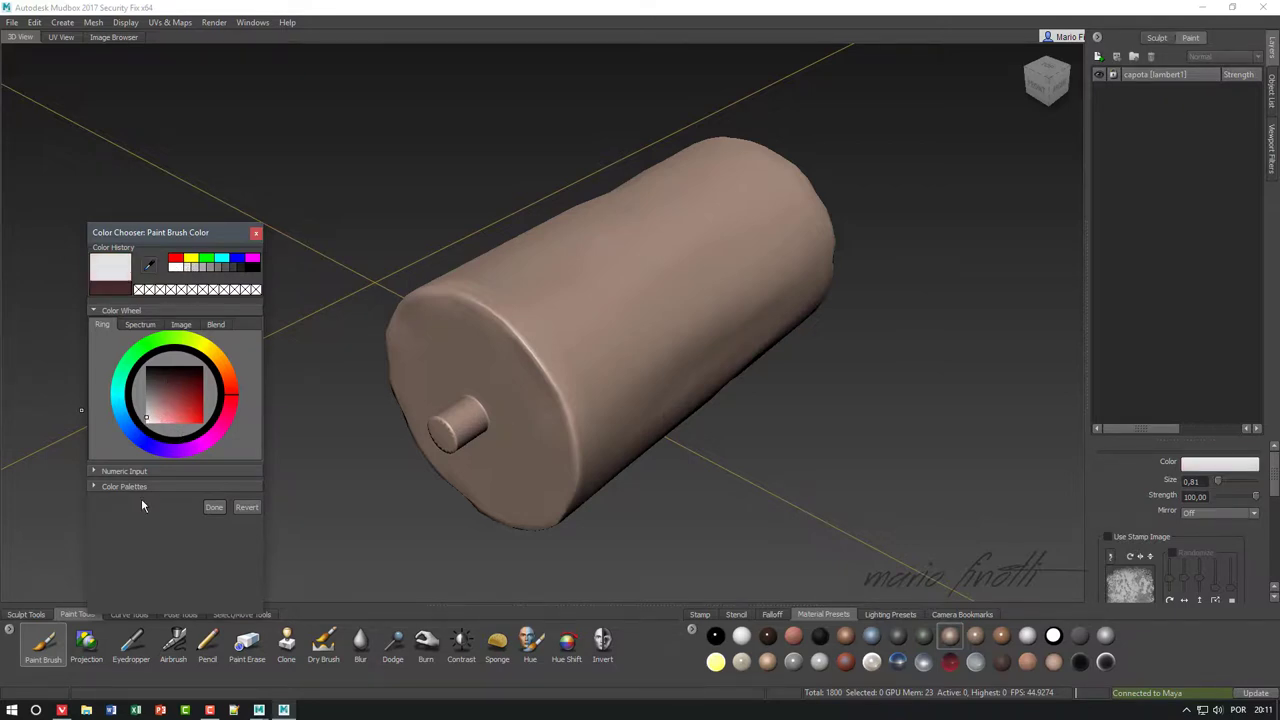
pyautogui.click(214, 507)
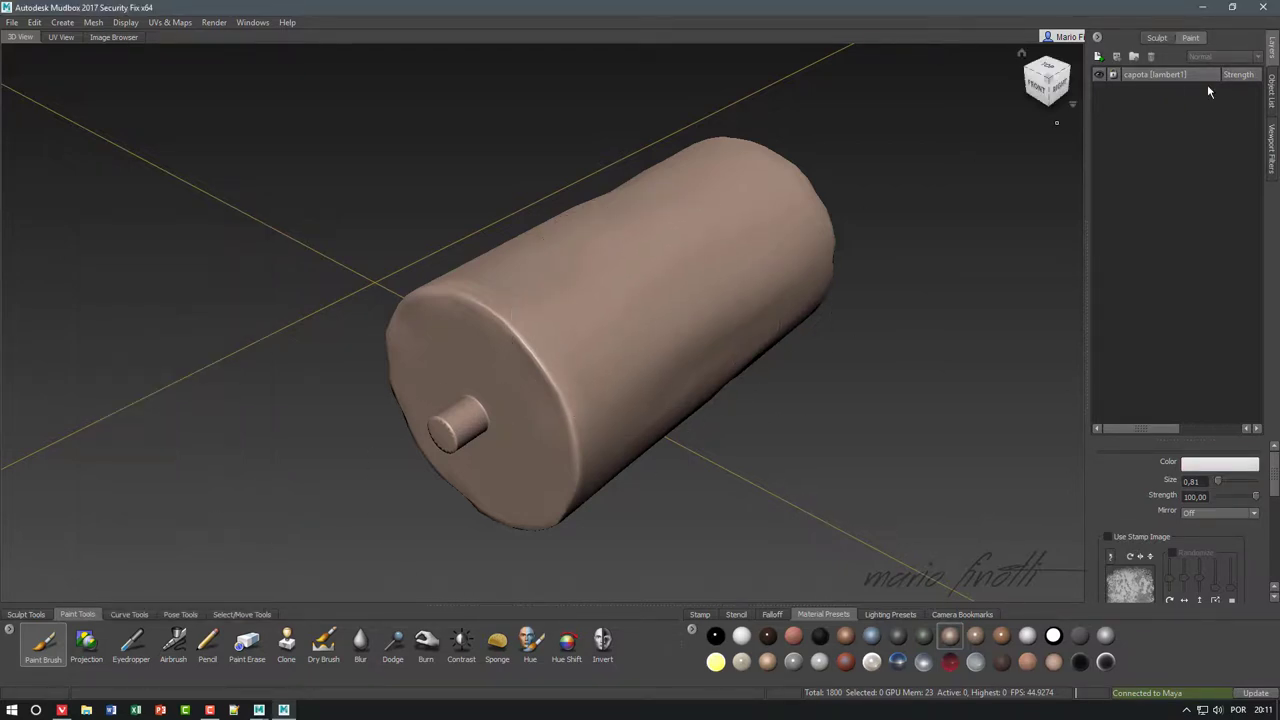
# - Create a new Diffuse paint layer named roda_D on the front wheel
pyautogui.click(1098, 58)
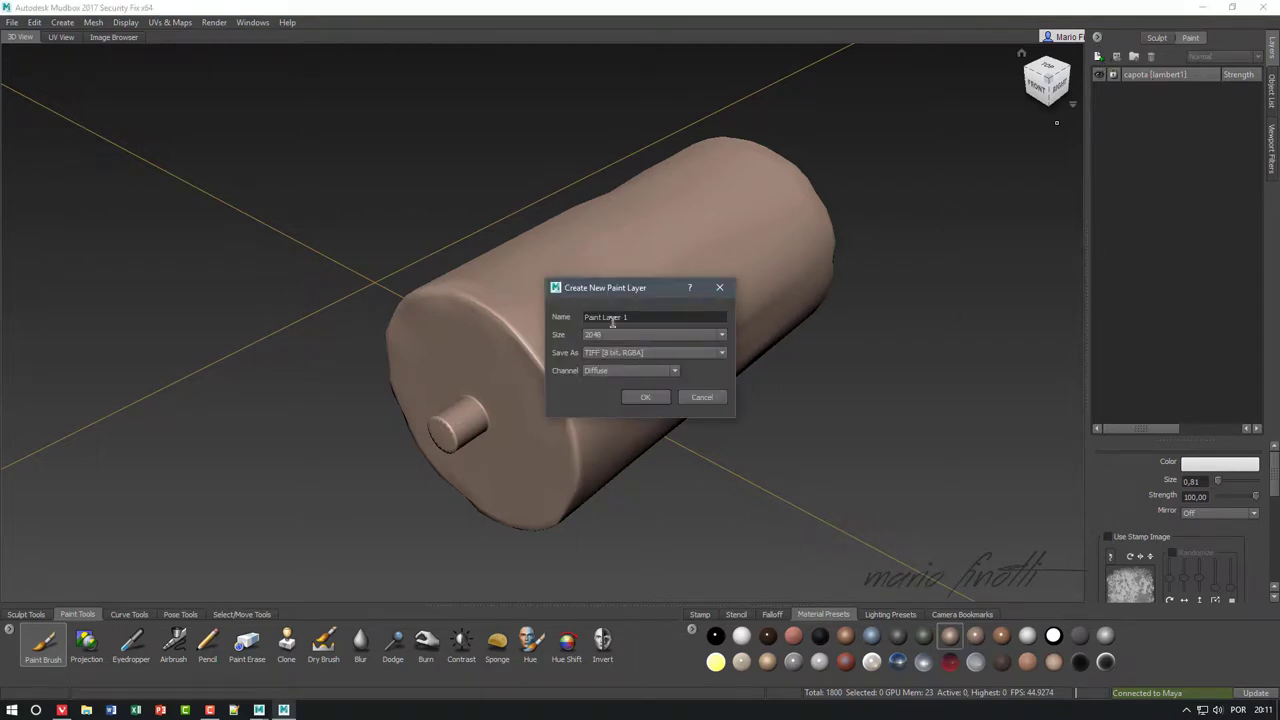
pyautogui.write('roda_')
pyautogui.write('p')
pyautogui.click(647, 396)
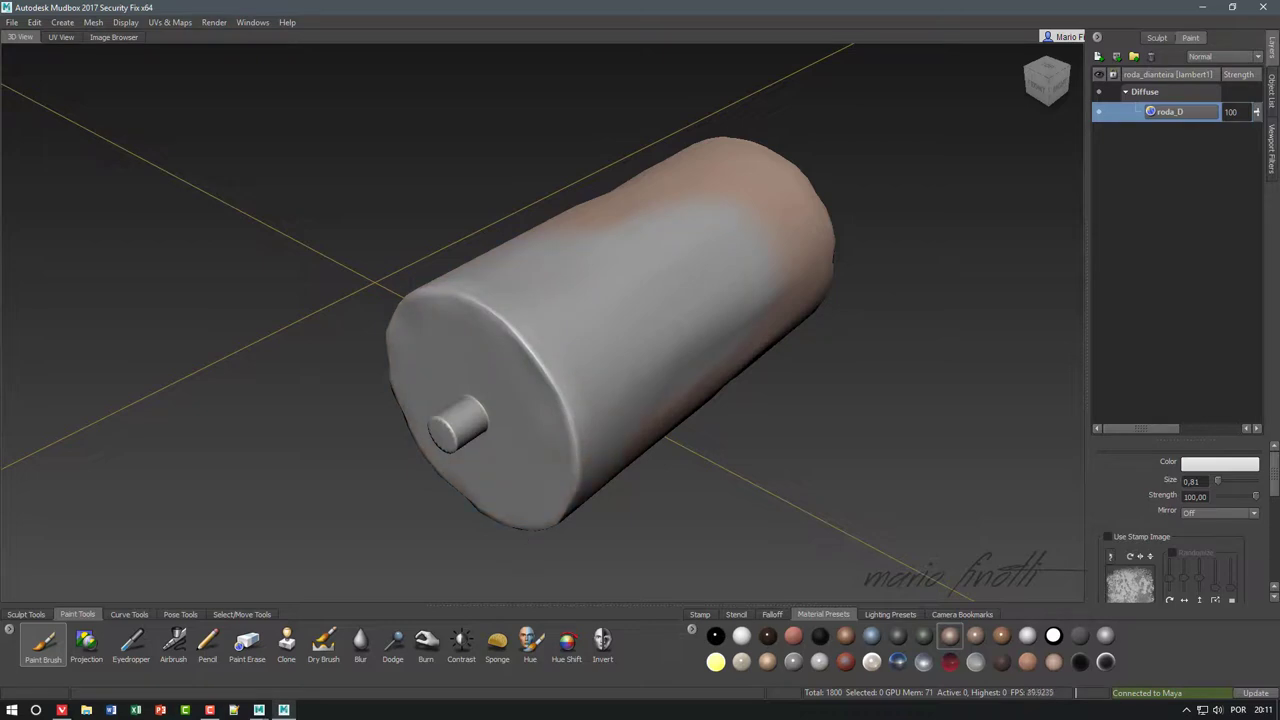
# - Orbit around the wheel to view it from several sides, ending with the stud cap front-left
pyautogui.moveTo(620, 380)
pyautogui.keyDown('alt'); pyautogui.mouseDown()
pyautogui.moveTo(705, 374)
pyautogui.moveTo(661, 506)
pyautogui.mouseUp(); pyautogui.keyUp('alt')
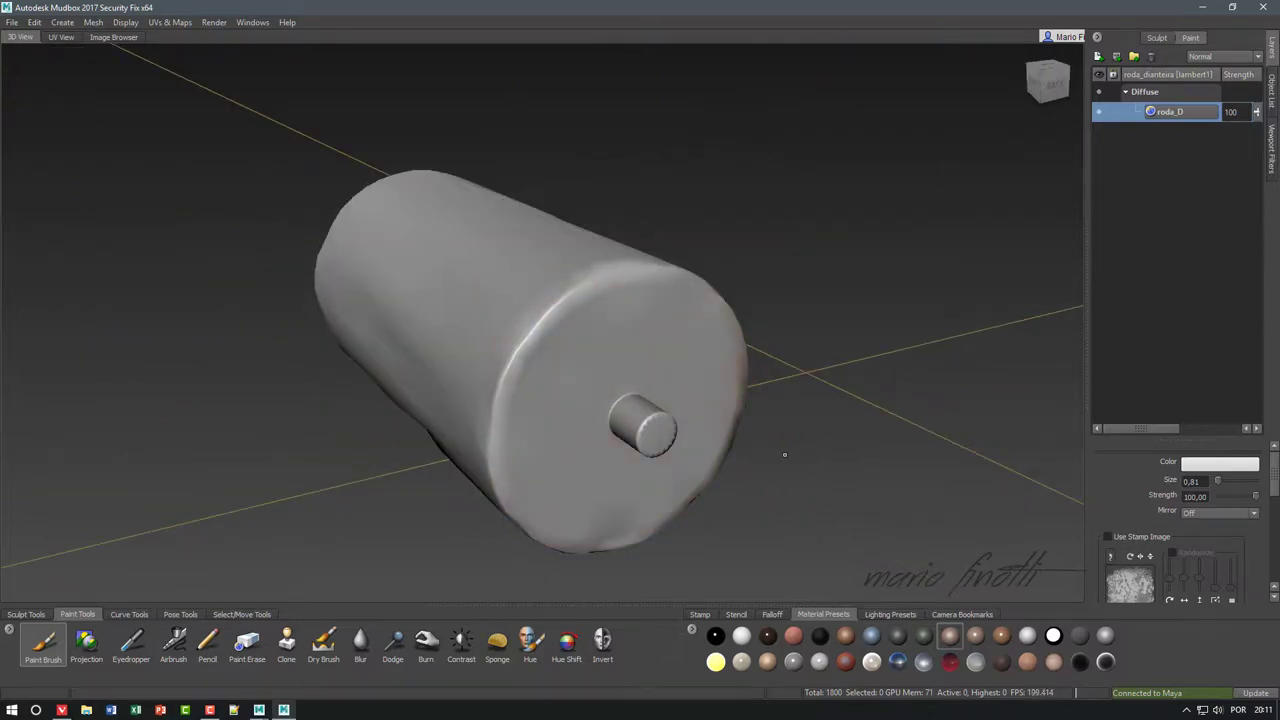
pyautogui.moveTo(784, 455)
pyautogui.keyDown('alt'); pyautogui.mouseDown()
pyautogui.moveTo(560, 430)
pyautogui.moveTo(453, 296)
pyautogui.mouseUp(); pyautogui.keyUp('alt')
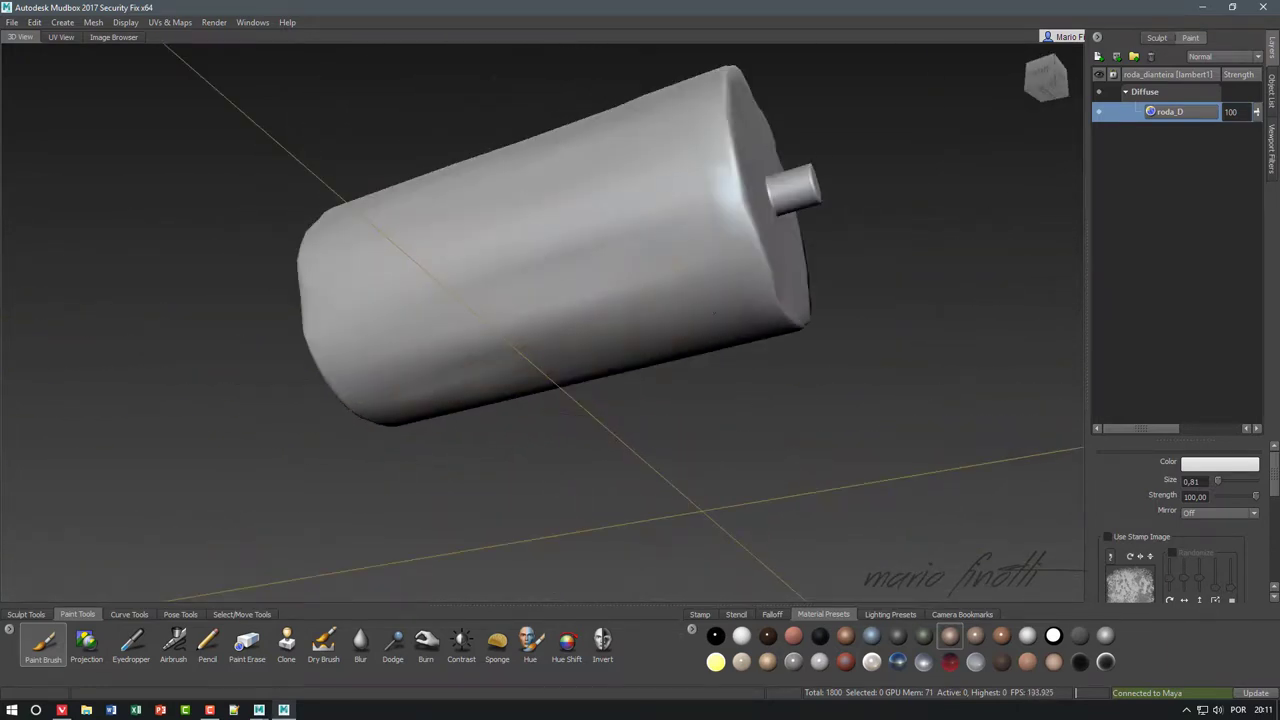
pyautogui.moveTo(350, 322)
pyautogui.keyDown('alt'); pyautogui.mouseDown()
pyautogui.moveTo(735, 282)
pyautogui.moveTo(420, 300)
pyautogui.moveTo(519, 213)
pyautogui.moveTo(457, 369)
pyautogui.moveTo(736, 418)
pyautogui.moveTo(808, 352)
pyautogui.mouseUp(); pyautogui.keyUp('alt')
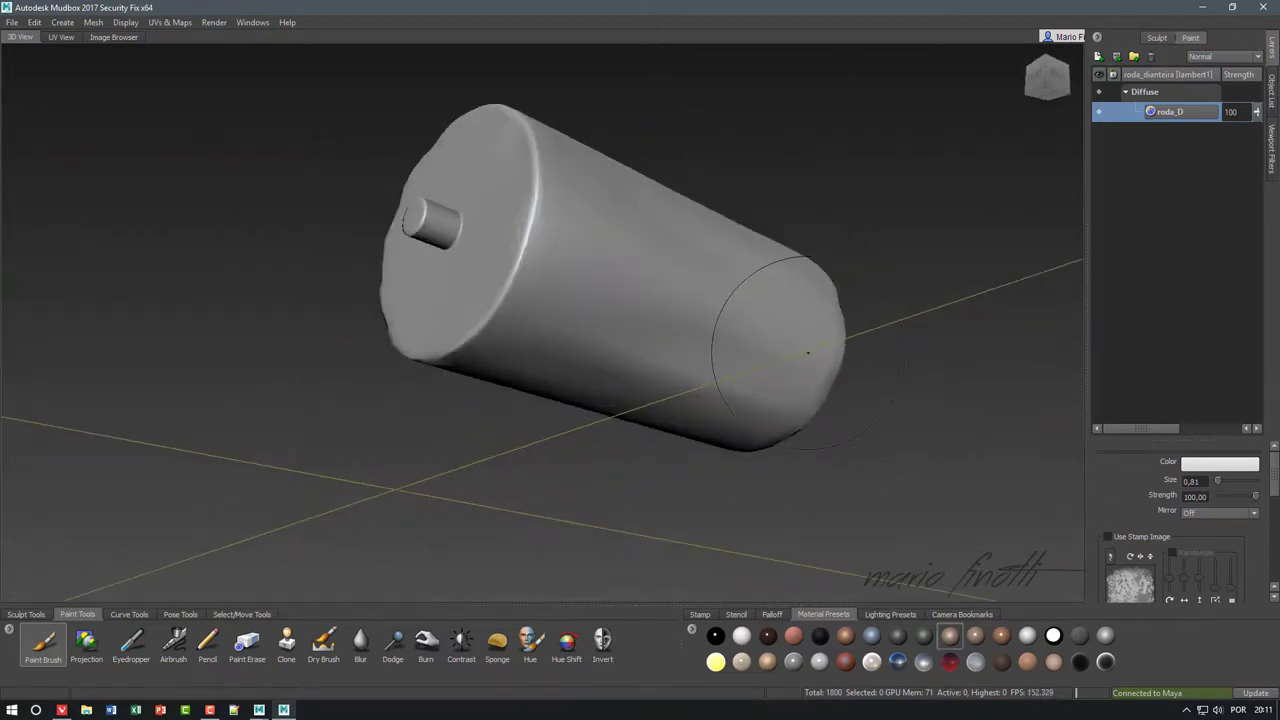
pyautogui.keyDown('alt'); pyautogui.moveTo(941, 378); pyautogui.dragTo(1069, 286); pyautogui.keyUp('alt')
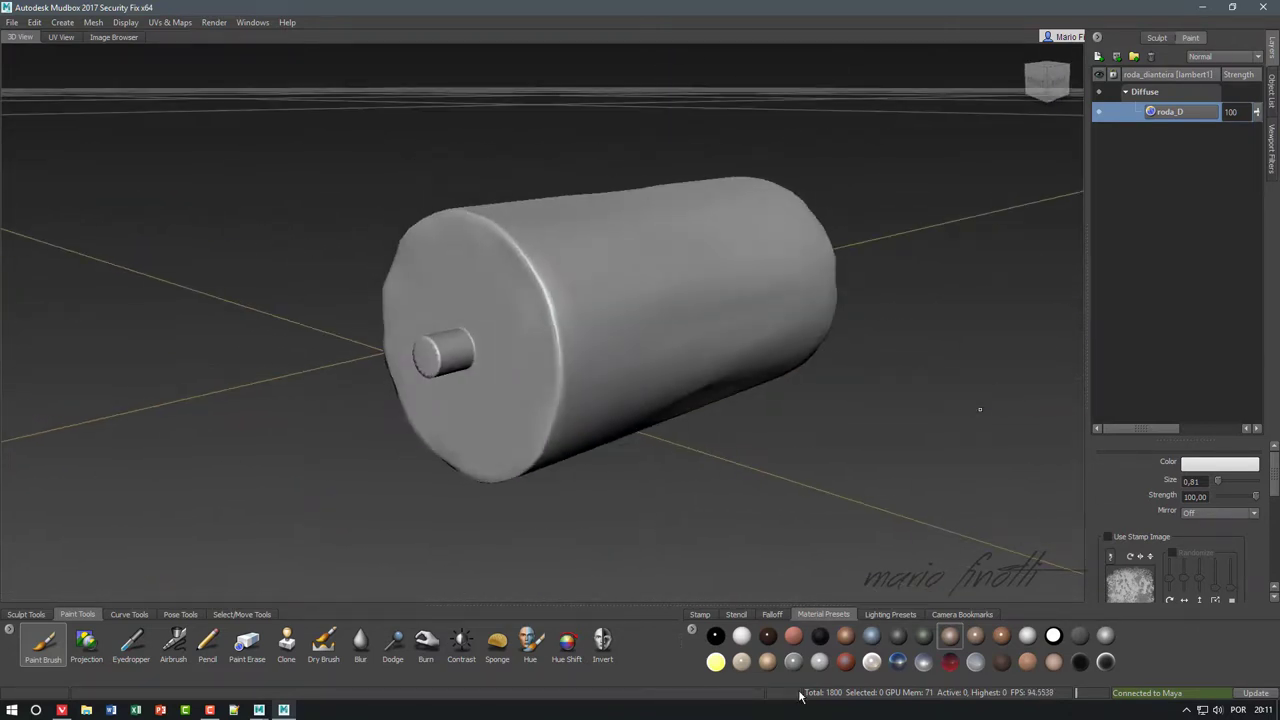
# - Add a Diffuse paint layer named textura above roda_D and show the stamp image thumbnails
pyautogui.click(1099, 57)
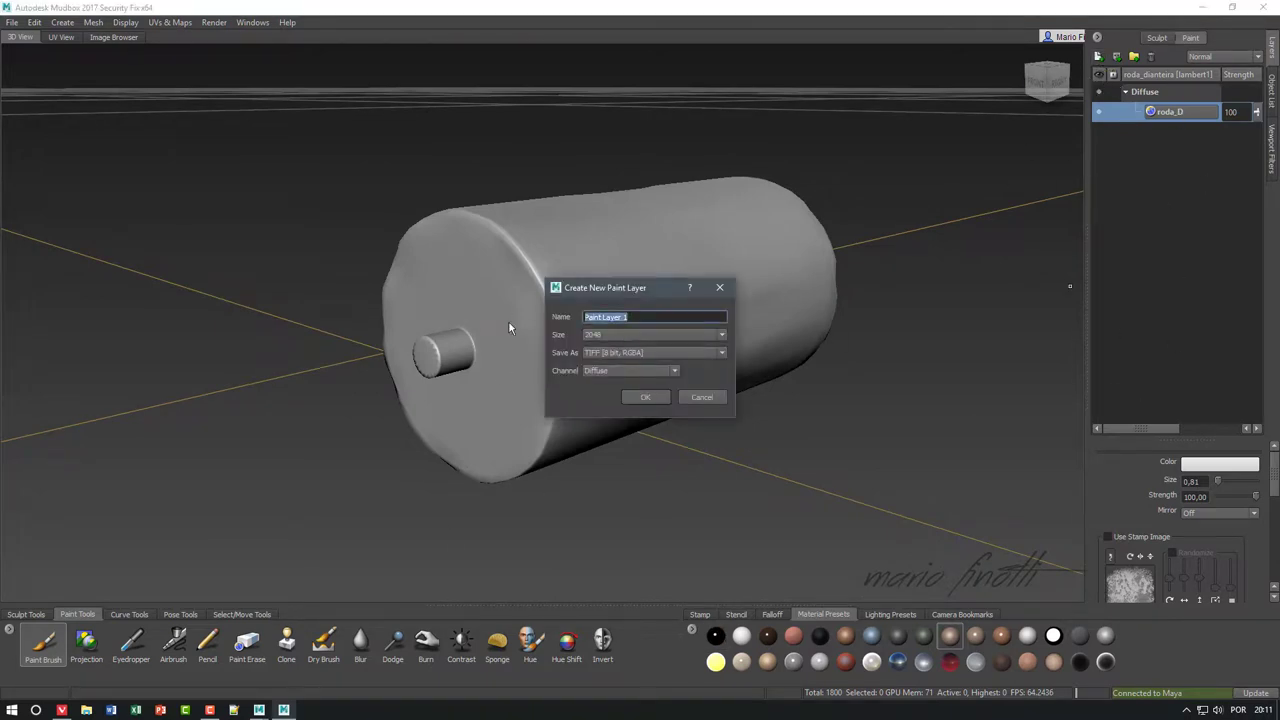
pyautogui.write('textur')
pyautogui.write('a')
pyautogui.click(646, 398)
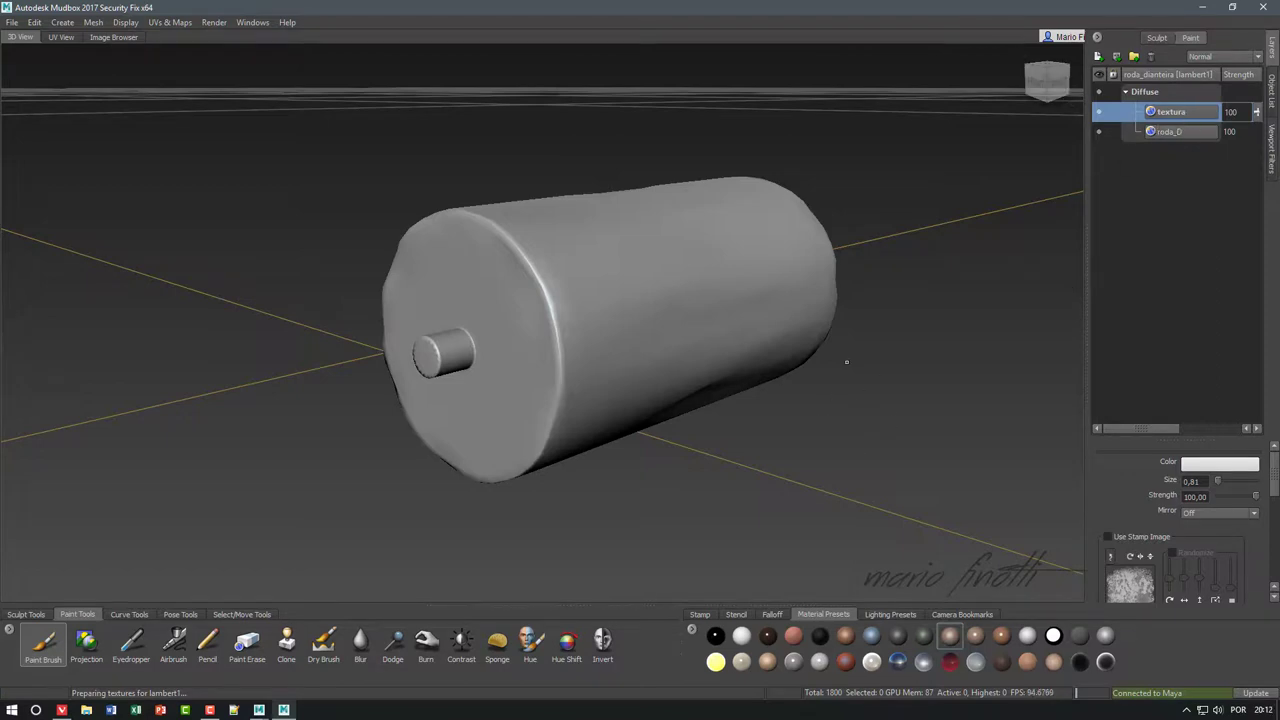
pyautogui.keyDown('alt'); pyautogui.moveTo(846, 363); pyautogui.dragTo(873, 386); pyautogui.keyUp('alt')
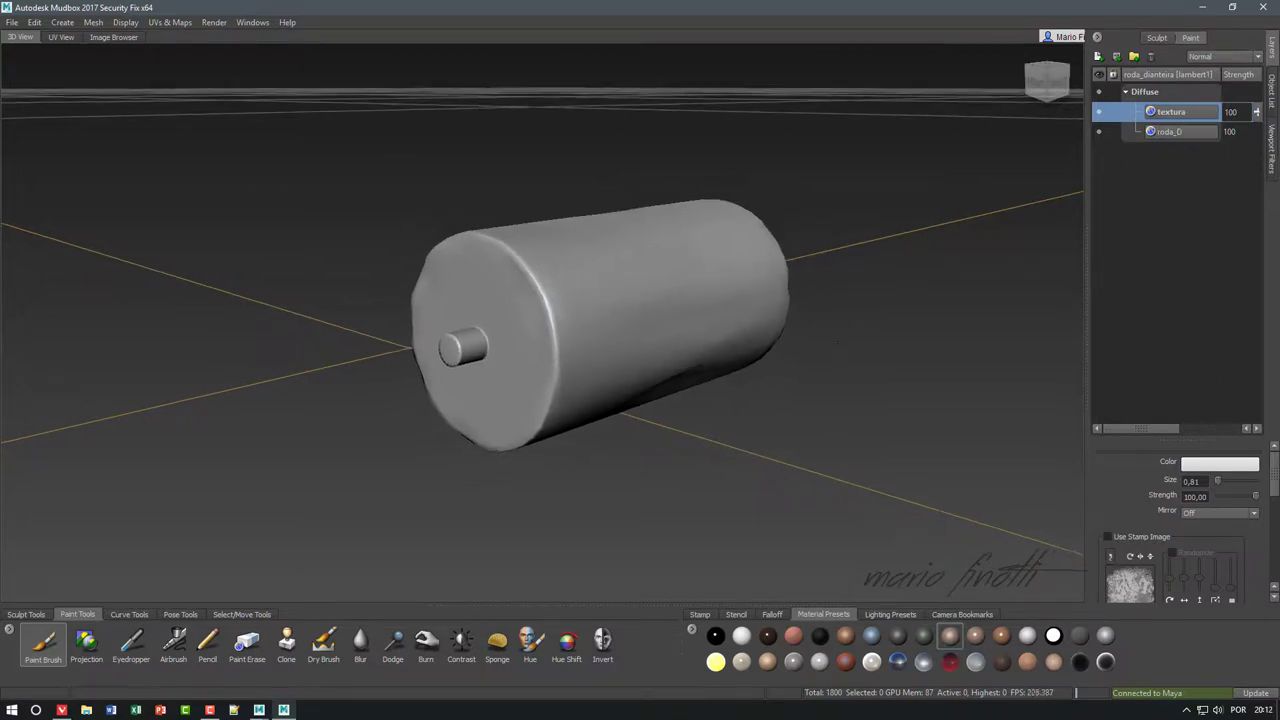
pyautogui.click(699, 615)
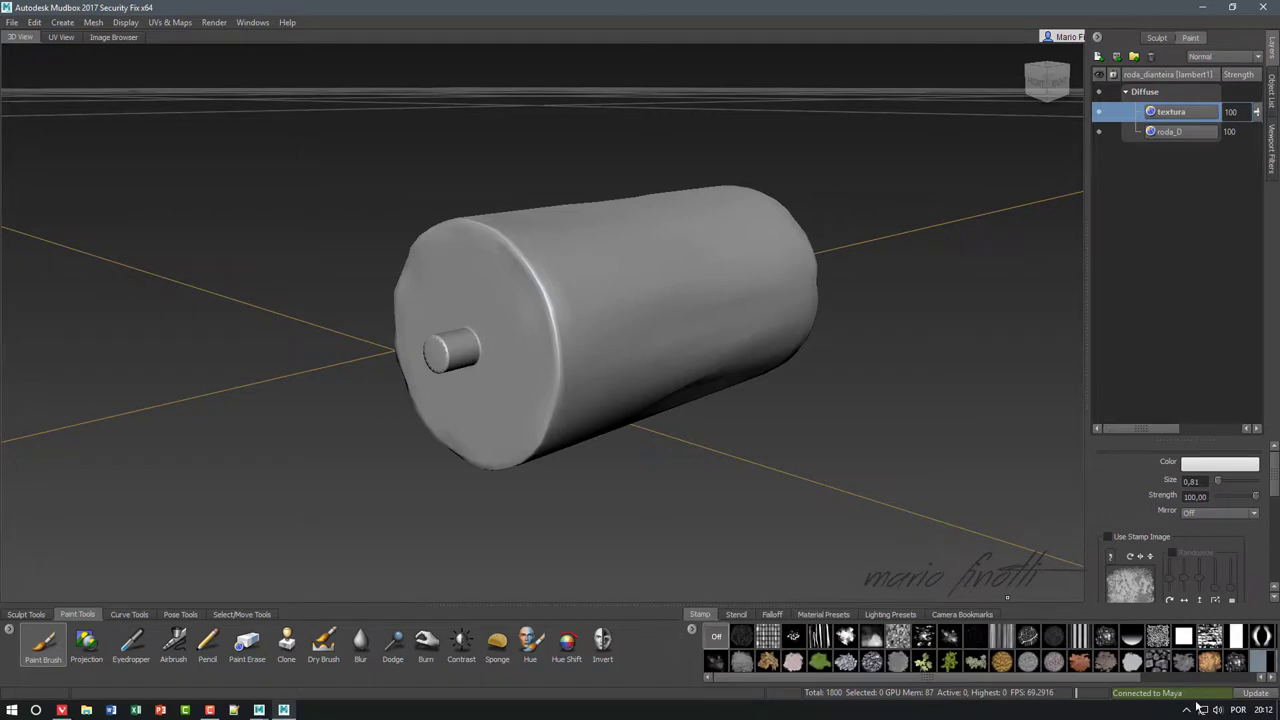
# - Choose the dotted cellular stamp, set the paint colour to dark grey, and raise stamp spacing to 47
pyautogui.click(1157, 637)
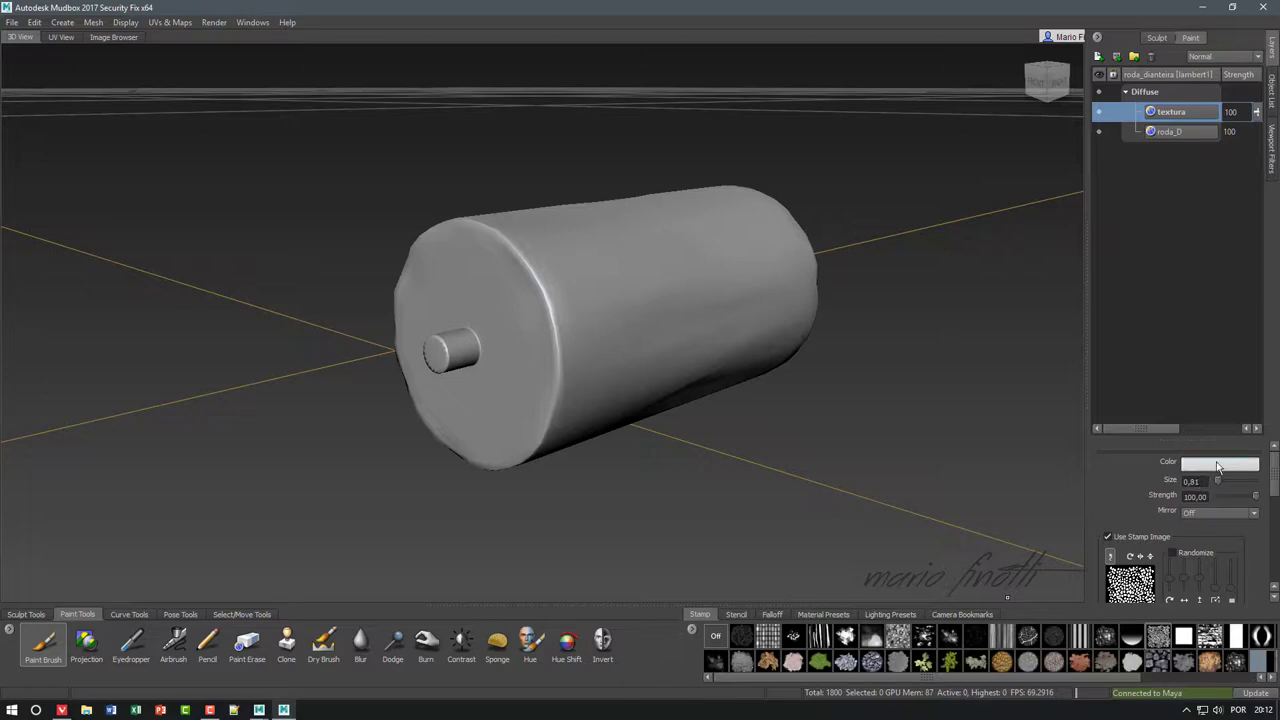
pyautogui.click(1217, 463)
pyautogui.click(227, 289)
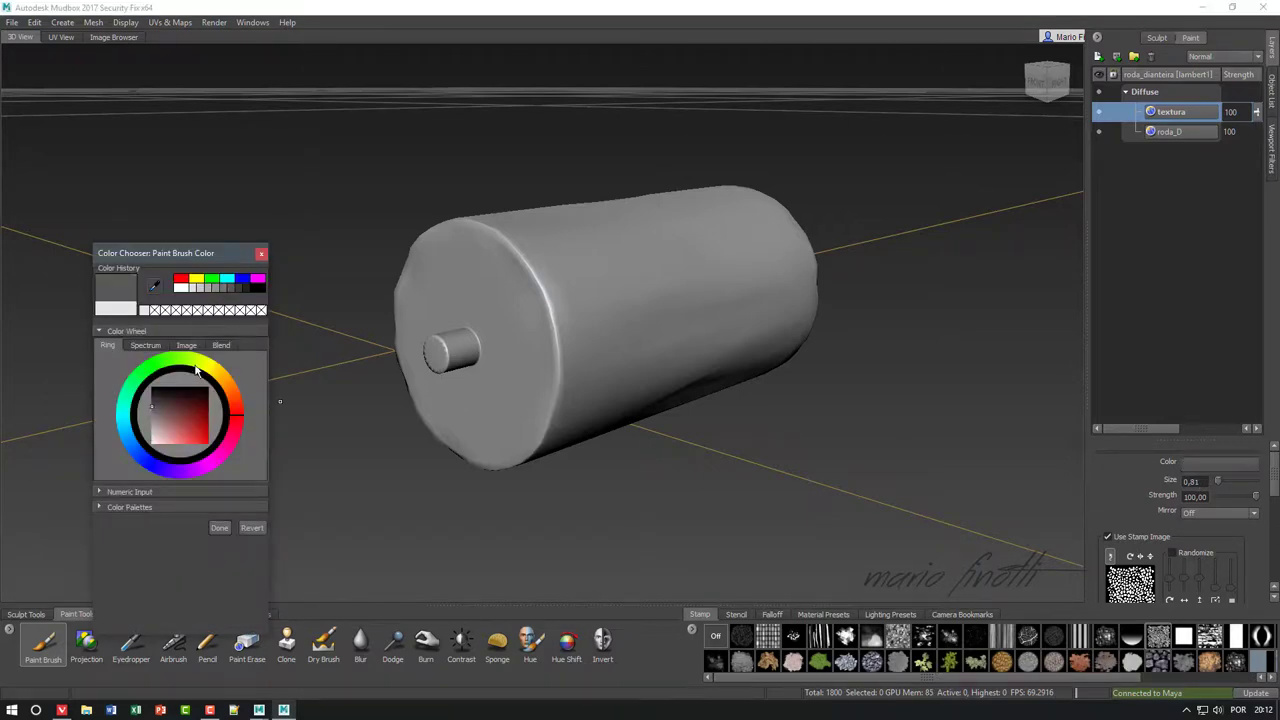
pyautogui.click(219, 527)
pyautogui.moveTo(450, 360)
pyautogui.keyDown('alt'); pyautogui.mouseDown()
pyautogui.moveTo(609, 290)
pyautogui.moveTo(680, 286)
pyautogui.mouseUp(); pyautogui.keyUp('alt')
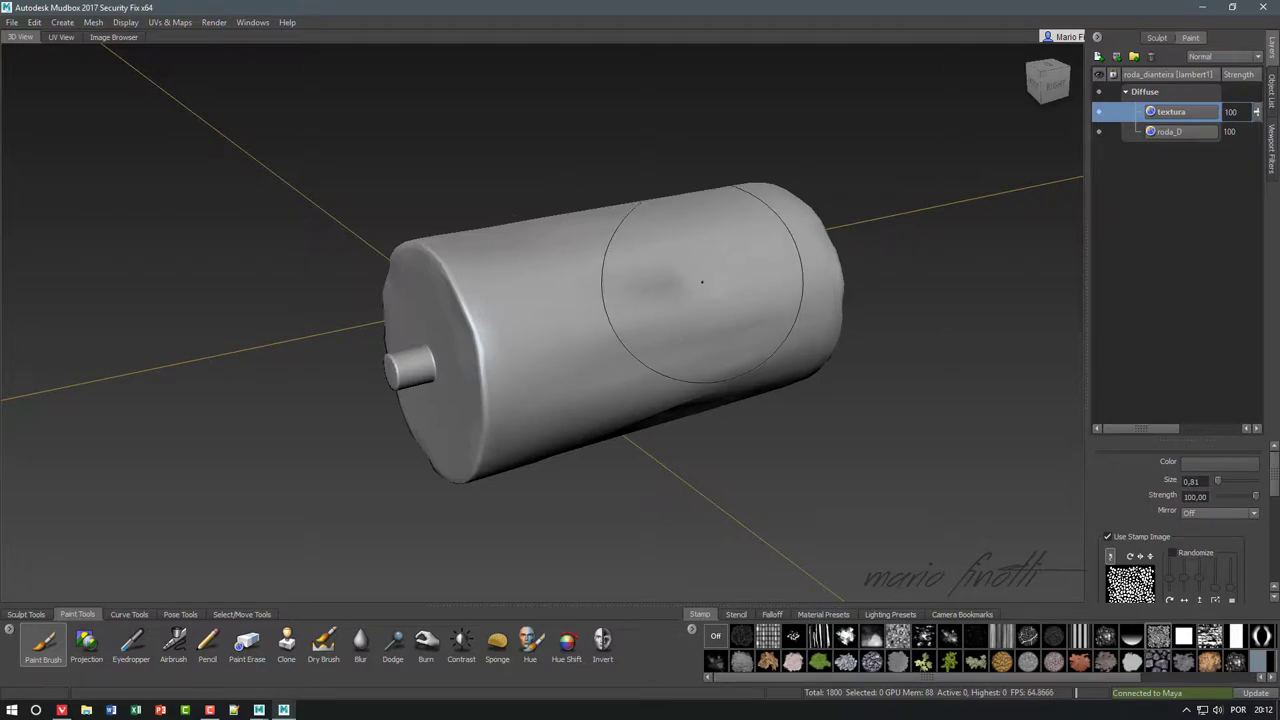
pyautogui.moveTo(1277, 478); pyautogui.dragTo(1275, 522)
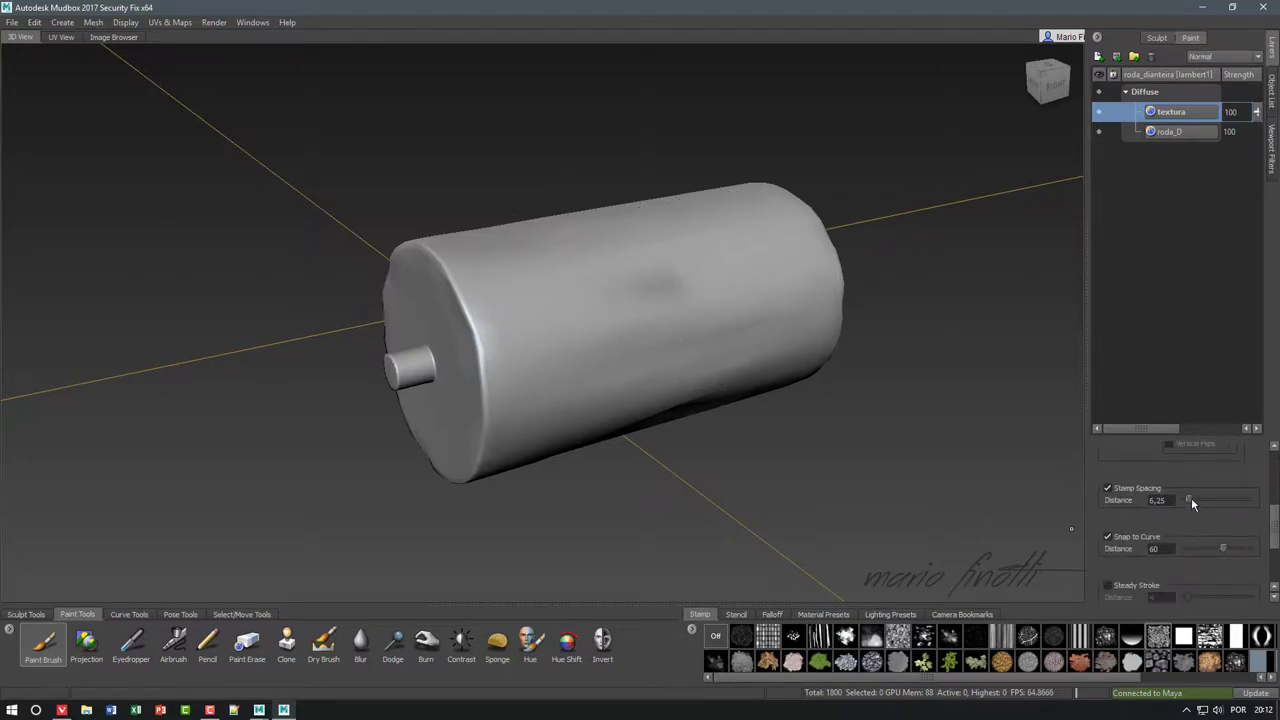
pyautogui.moveTo(1191, 503); pyautogui.dragTo(1217, 500)
# - Paint the dark cellular stamp over the cylinder's sides and its first end cap
pyautogui.moveTo(645, 290)
pyautogui.mouseDown()
pyautogui.moveTo(785, 298)
pyautogui.moveTo(600, 360)
pyautogui.moveTo(480, 230)
pyautogui.moveTo(750, 220)
pyautogui.moveTo(540, 350)
pyautogui.mouseUp()
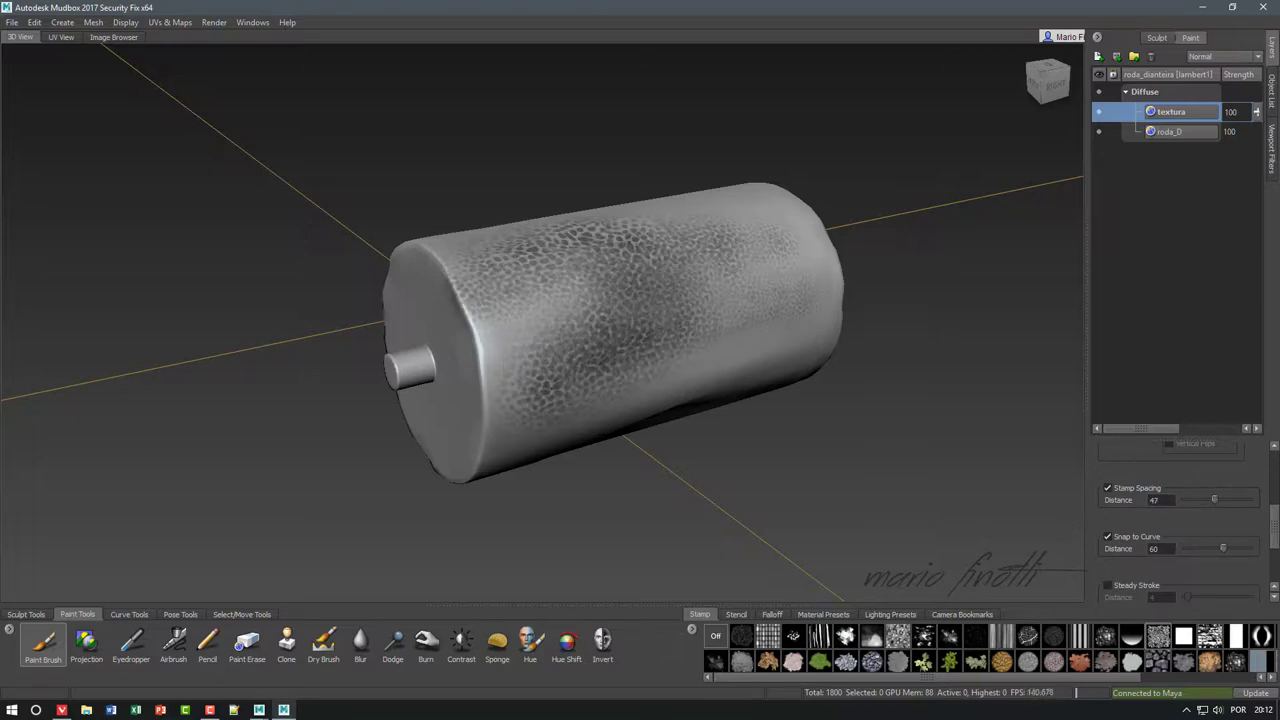
pyautogui.moveTo(740, 330)
pyautogui.mouseDown()
pyautogui.moveTo(730, 365)
pyautogui.moveTo(580, 420)
pyautogui.moveTo(560, 300)
pyautogui.mouseUp()
pyautogui.moveTo(700, 270)
pyautogui.mouseDown()
pyautogui.moveTo(710, 320)
pyautogui.moveTo(551, 295)
pyautogui.moveTo(769, 279)
pyautogui.moveTo(431, 200)
pyautogui.moveTo(480, 300)
pyautogui.mouseUp()
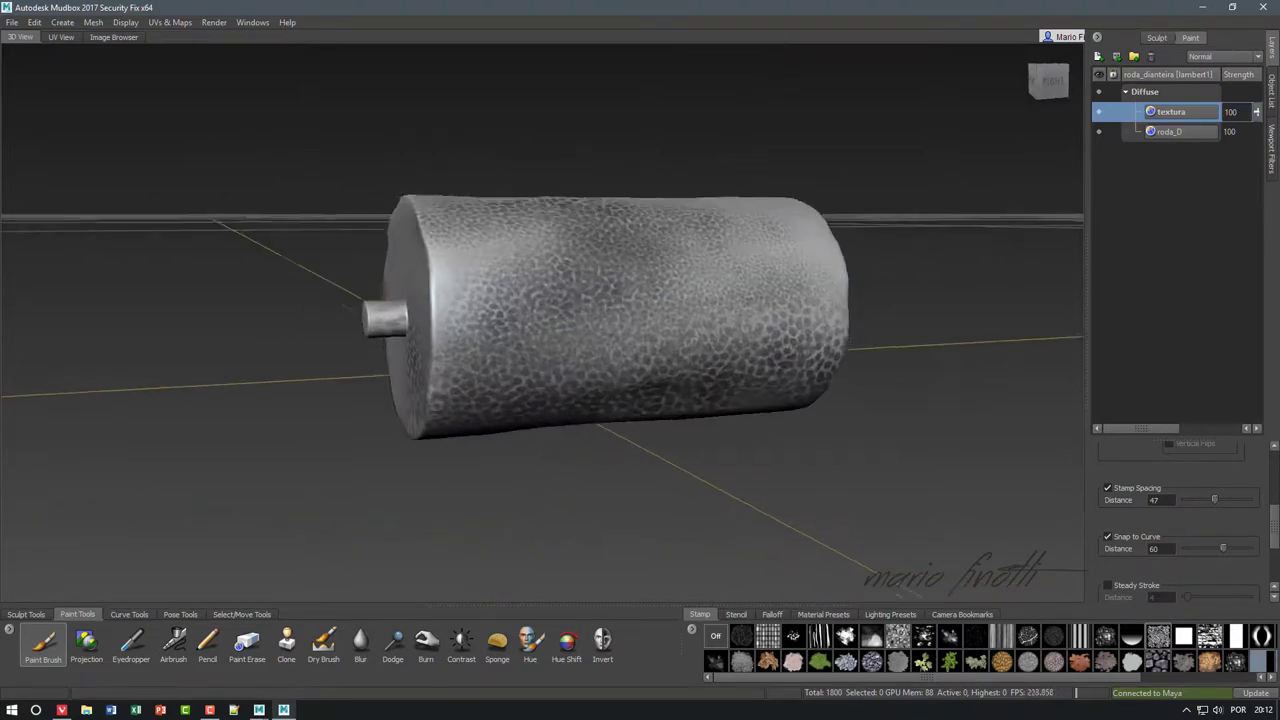
pyautogui.keyDown('alt'); pyautogui.moveTo(600, 400); pyautogui.dragTo(560, 340); pyautogui.keyUp('alt')
pyautogui.moveTo(730, 300)
pyautogui.mouseDown()
pyautogui.moveTo(480, 330)
pyautogui.moveTo(760, 280)
pyautogui.moveTo(460, 370)
pyautogui.mouseUp()
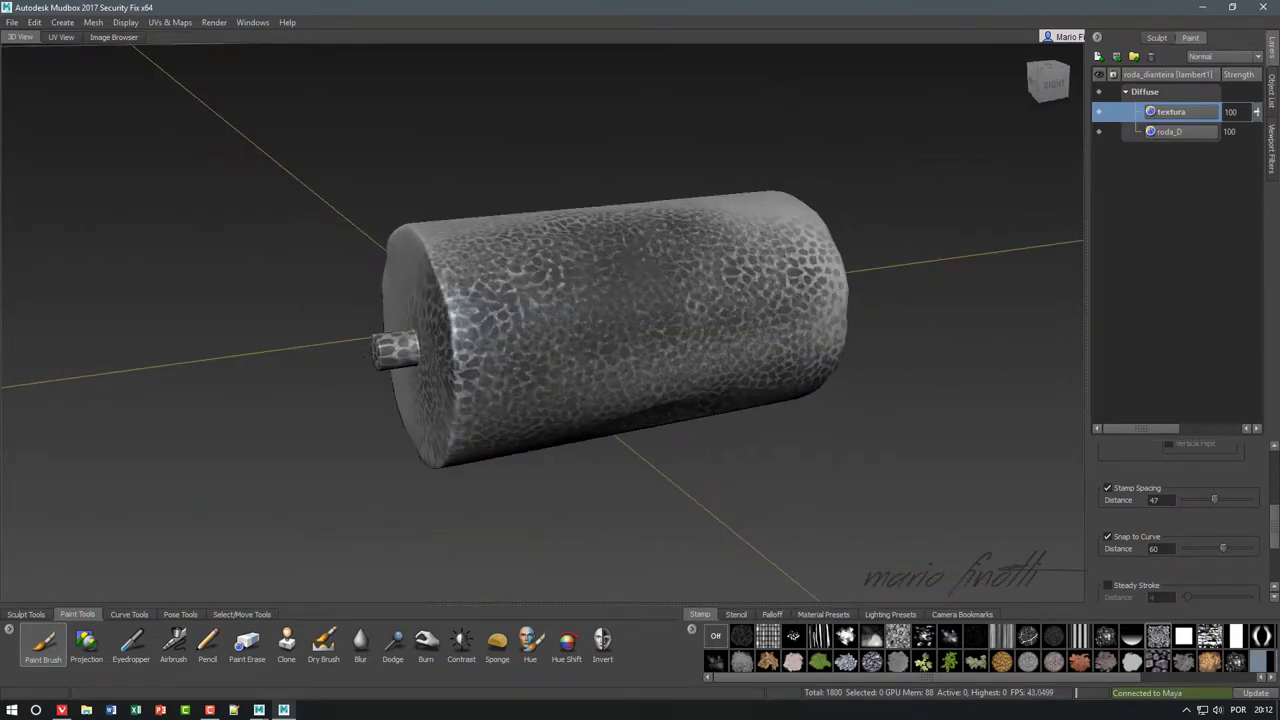
pyautogui.keyDown('alt'); pyautogui.moveTo(600, 400); pyautogui.dragTo(680, 300); pyautogui.keyUp('alt')
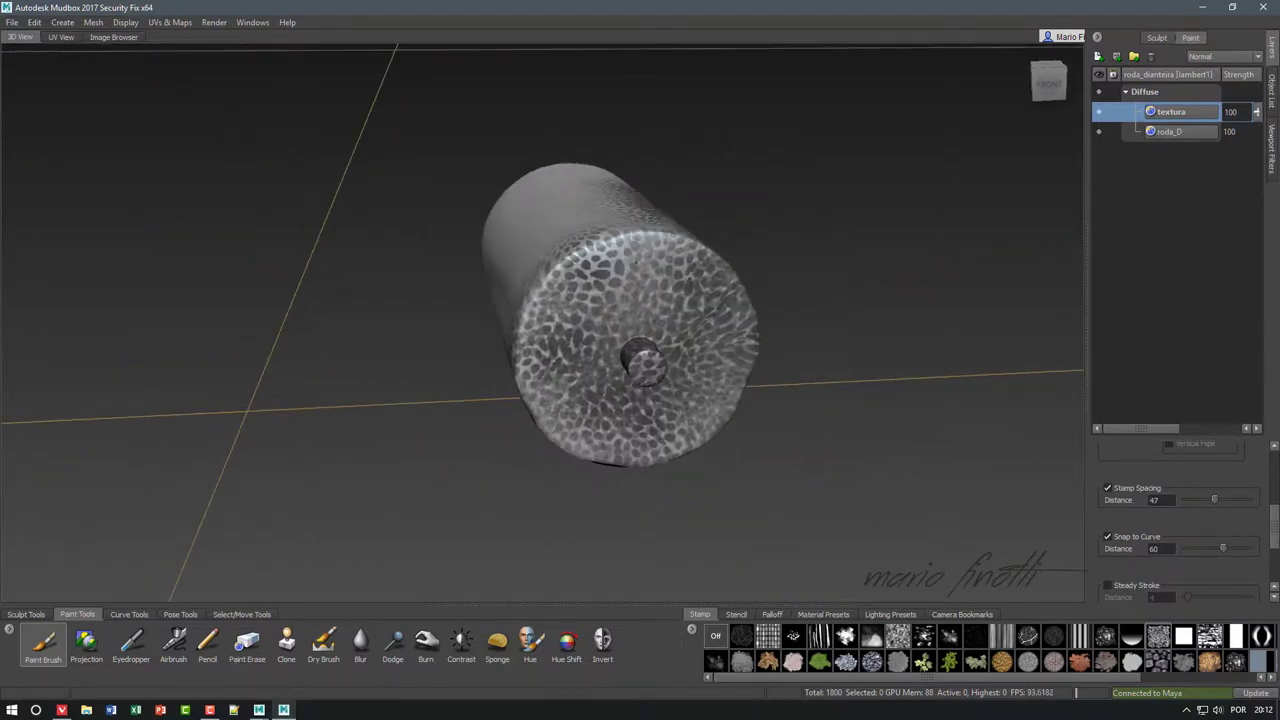
pyautogui.moveTo(560, 260)
pyautogui.mouseDown()
pyautogui.moveTo(720, 400)
pyautogui.moveTo(660, 300)
pyautogui.mouseUp()
pyautogui.keyDown('alt'); pyautogui.moveTo(600, 400); pyautogui.dragTo(500, 380); pyautogui.keyUp('alt')
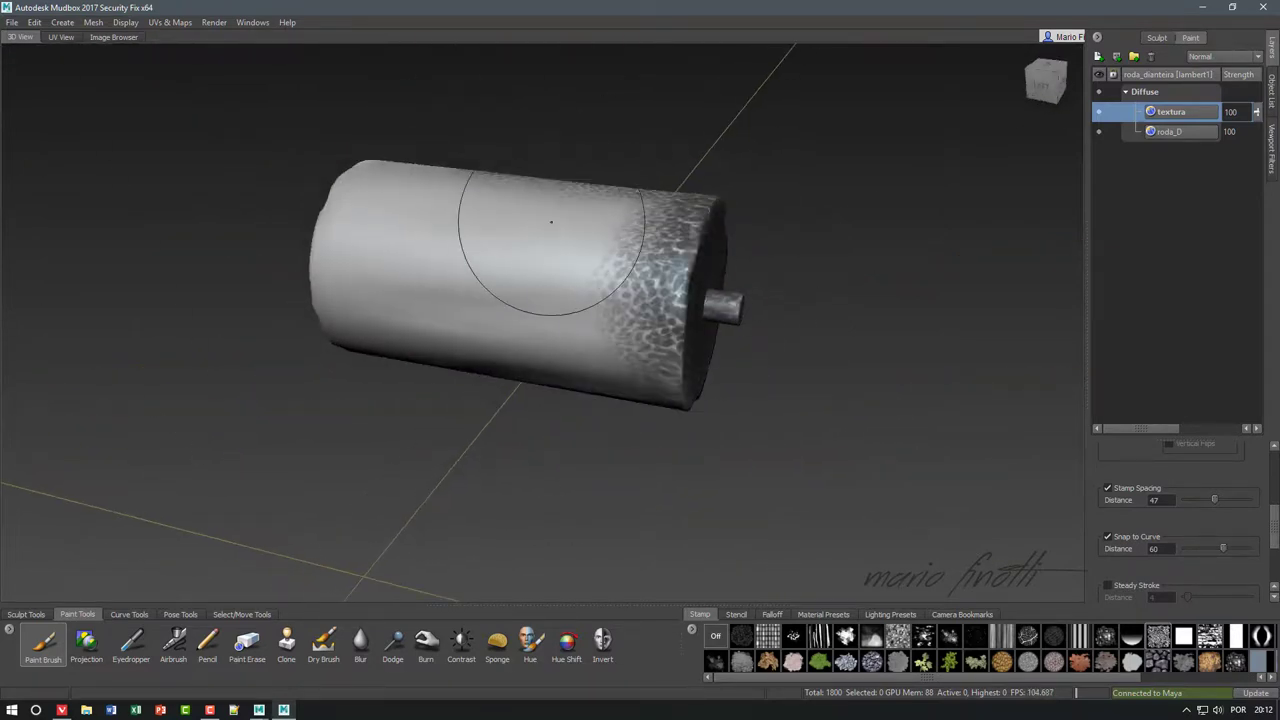
pyautogui.moveTo(600, 230); pyautogui.dragTo(320, 220)
pyautogui.moveTo(650, 200)
pyautogui.mouseDown()
pyautogui.moveTo(380, 310)
pyautogui.moveTo(670, 380)
pyautogui.mouseUp()
pyautogui.moveTo(560, 340); pyautogui.dragTo(670, 380)
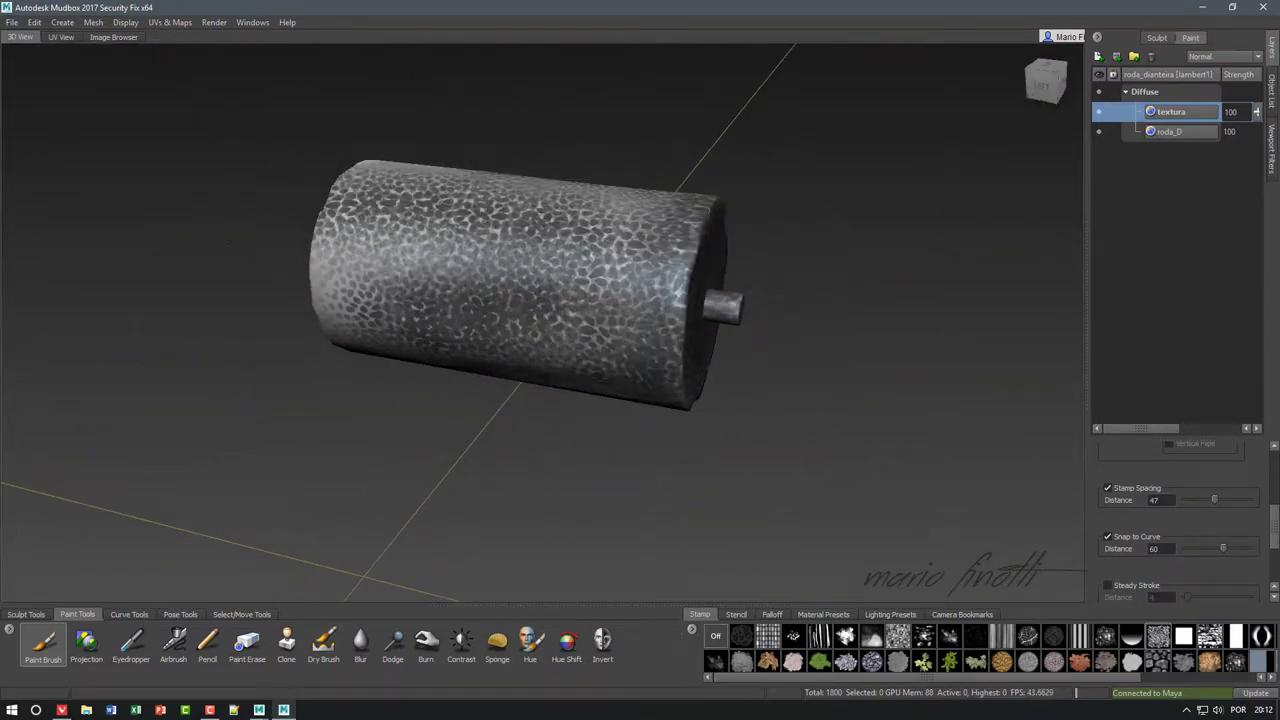
# - Paint the second end cap and fill the remaining gaps along the cylinder's middle and top
pyautogui.keyDown('alt'); pyautogui.moveTo(600, 400); pyautogui.dragTo(450, 400); pyautogui.keyUp('alt')
pyautogui.moveTo(320, 240); pyautogui.dragTo(520, 420)
pyautogui.moveTo(300, 380); pyautogui.dragTo(530, 260)
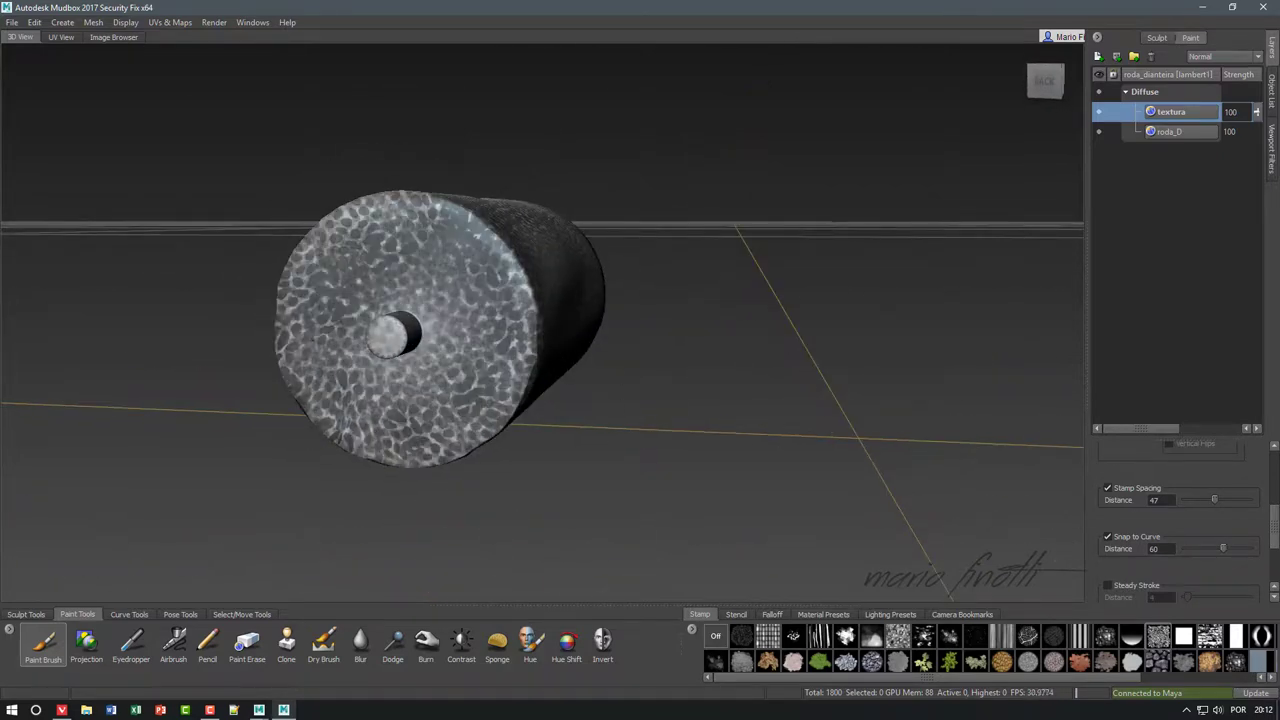
pyautogui.moveTo(600, 400)
pyautogui.keyDown('alt'); pyautogui.mouseDown()
pyautogui.moveTo(700, 320)
pyautogui.moveTo(700, 380)
pyautogui.mouseUp(); pyautogui.keyUp('alt')
pyautogui.moveTo(300, 400)
pyautogui.mouseDown()
pyautogui.moveTo(600, 310)
pyautogui.moveTo(680, 430)
pyautogui.moveTo(320, 250)
pyautogui.mouseUp()
pyautogui.keyDown('alt'); pyautogui.moveTo(600, 400); pyautogui.dragTo(700, 320); pyautogui.keyUp('alt')
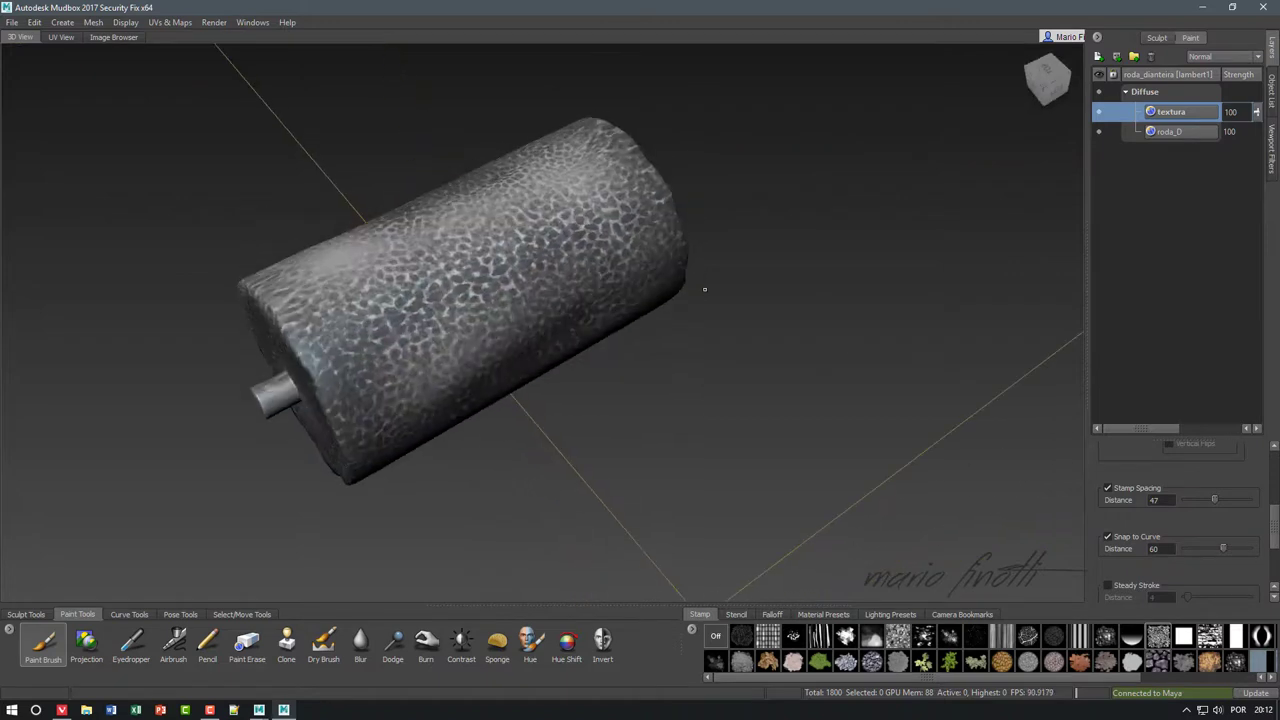
pyautogui.moveTo(300, 280)
pyautogui.mouseDown()
pyautogui.moveTo(540, 180)
pyautogui.moveTo(550, 150)
pyautogui.mouseUp()
pyautogui.moveTo(350, 330); pyautogui.dragTo(620, 230)
pyautogui.moveTo(430, 380); pyautogui.dragTo(640, 130)
pyautogui.click(1273, 678)
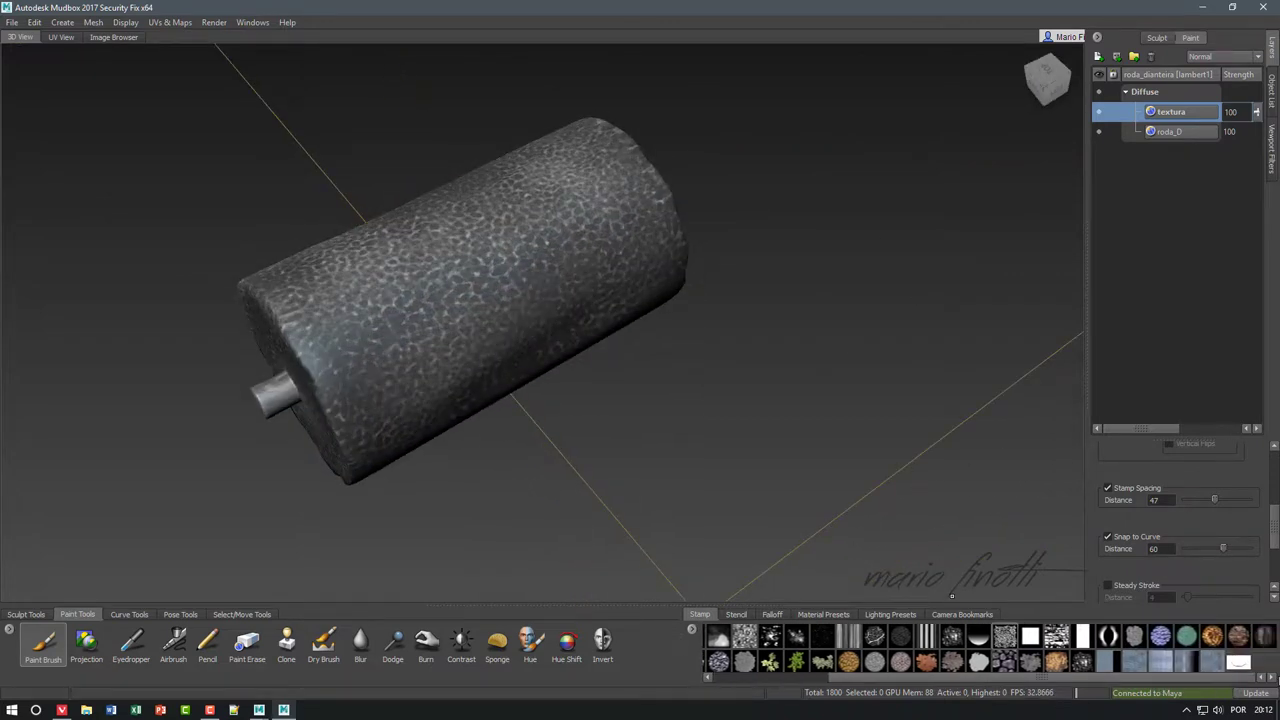
# - Apply the stone stencil and scale it to cover the cylinder in side view, at 0.57 visibility
pyautogui.click(735, 614)
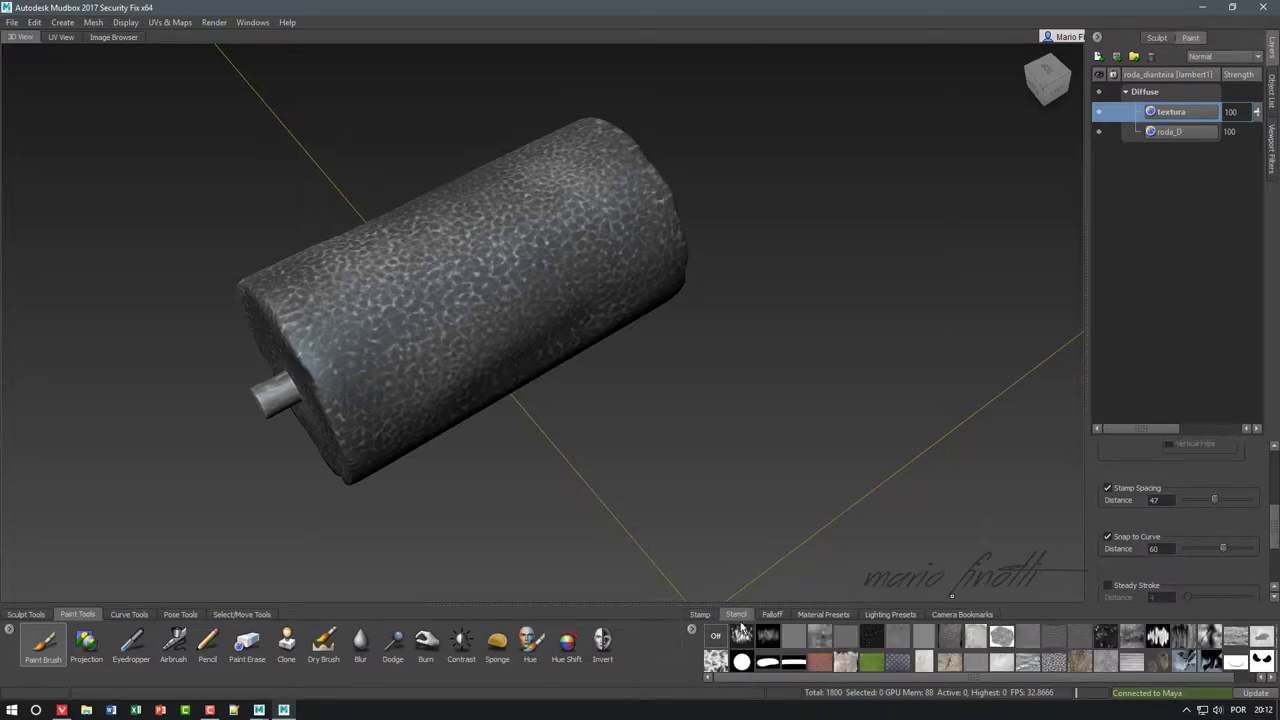
pyautogui.click(1262, 662)
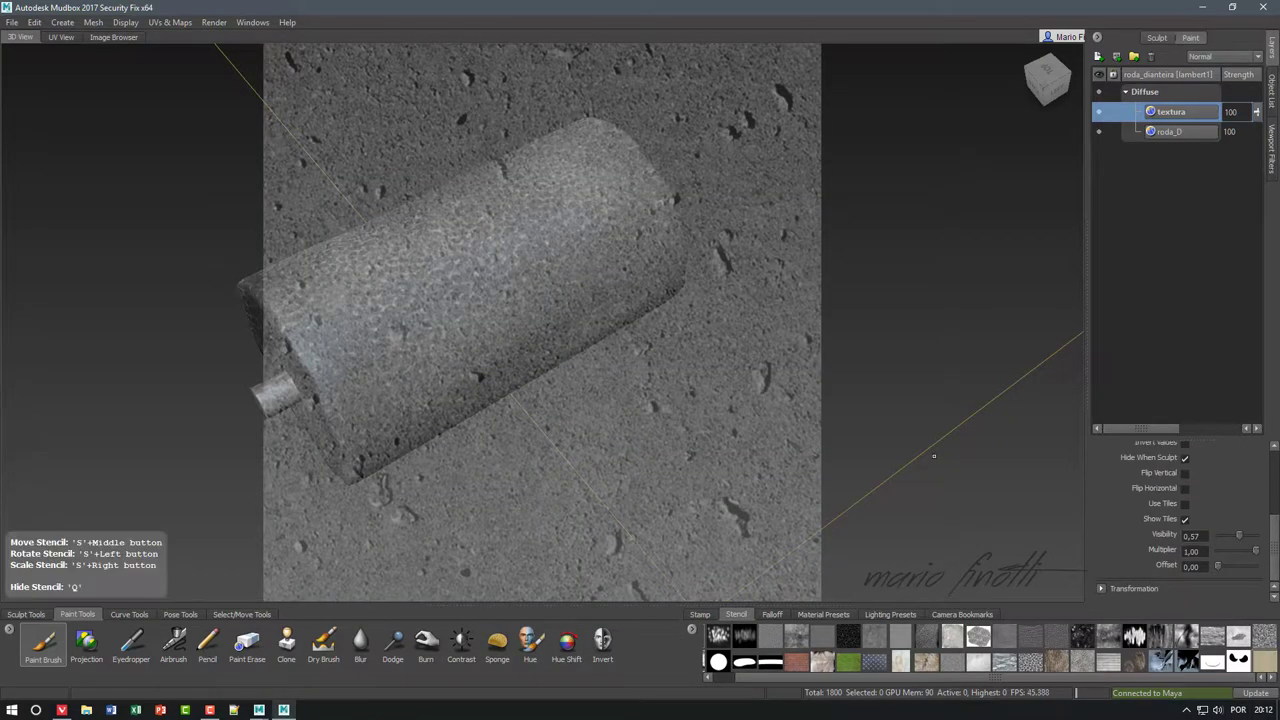
pyautogui.moveTo(933, 456)
pyautogui.keyDown('alt'); pyautogui.mouseDown()
pyautogui.moveTo(939, 360)
pyautogui.moveTo(960, 362)
pyautogui.mouseUp(); pyautogui.keyUp('alt')
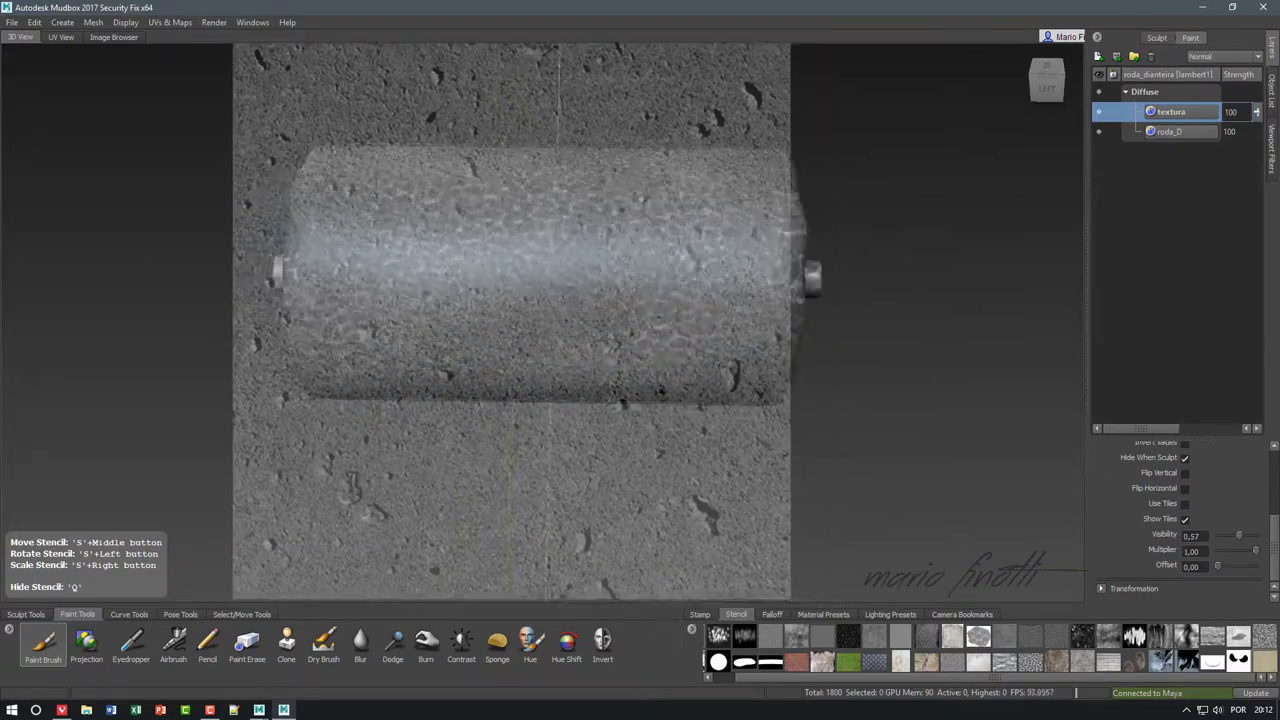
pyautogui.moveTo(540, 320); pyautogui.dragTo(591, 348, button='right')
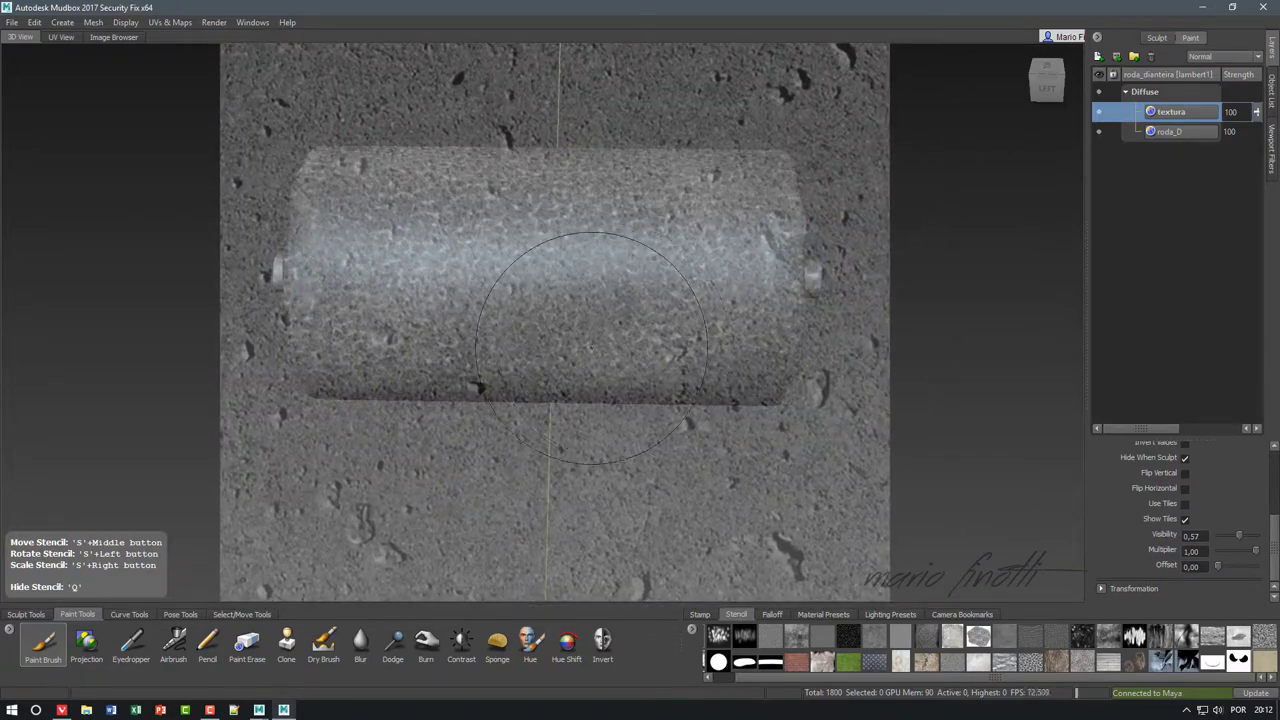
pyautogui.press('q')
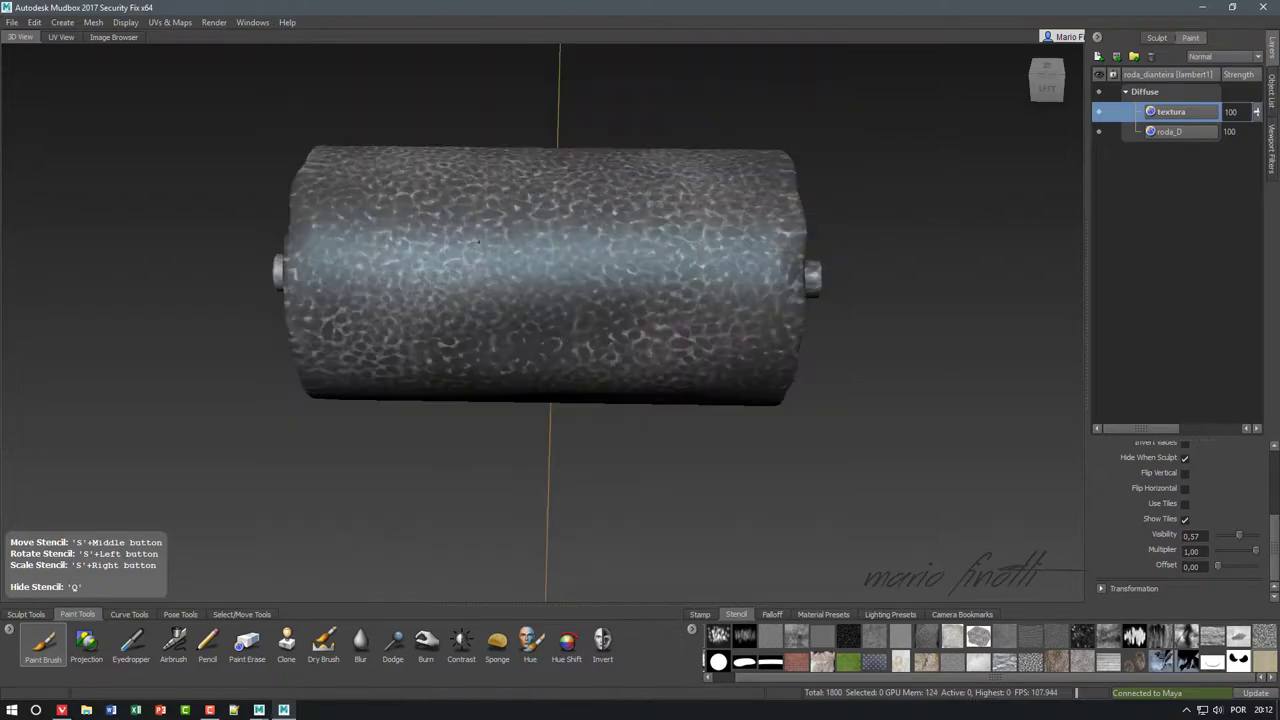
pyautogui.press('q')
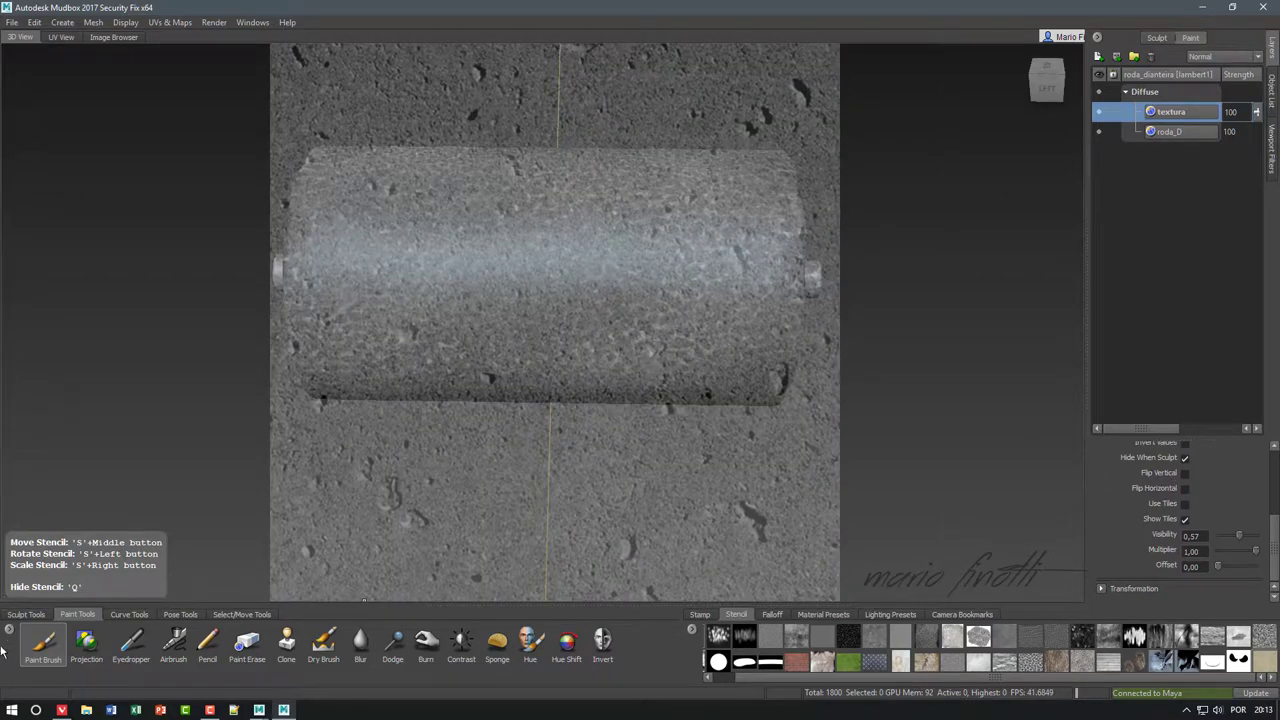
pyautogui.scroll(3, 1144, 517)
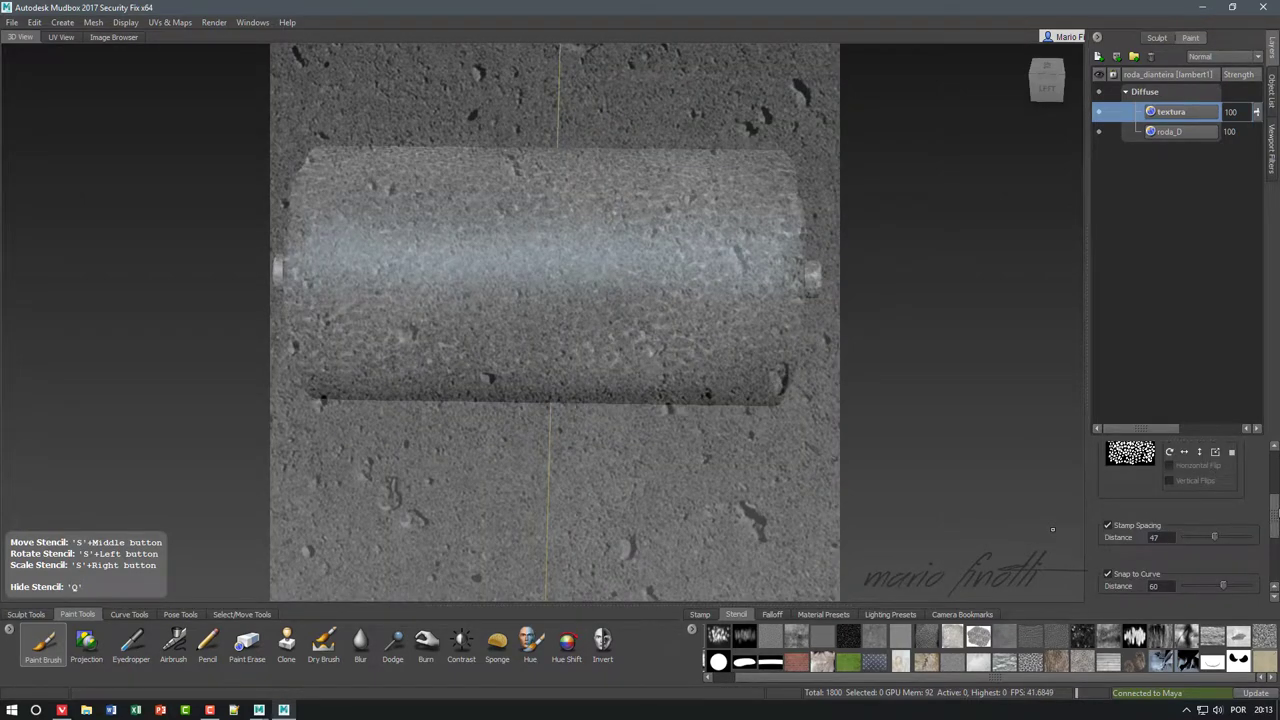
pyautogui.scroll(3, 1135, 548)
# - Turn off the stamp pattern and change the paint colour to light grey
pyautogui.click(1135, 519)
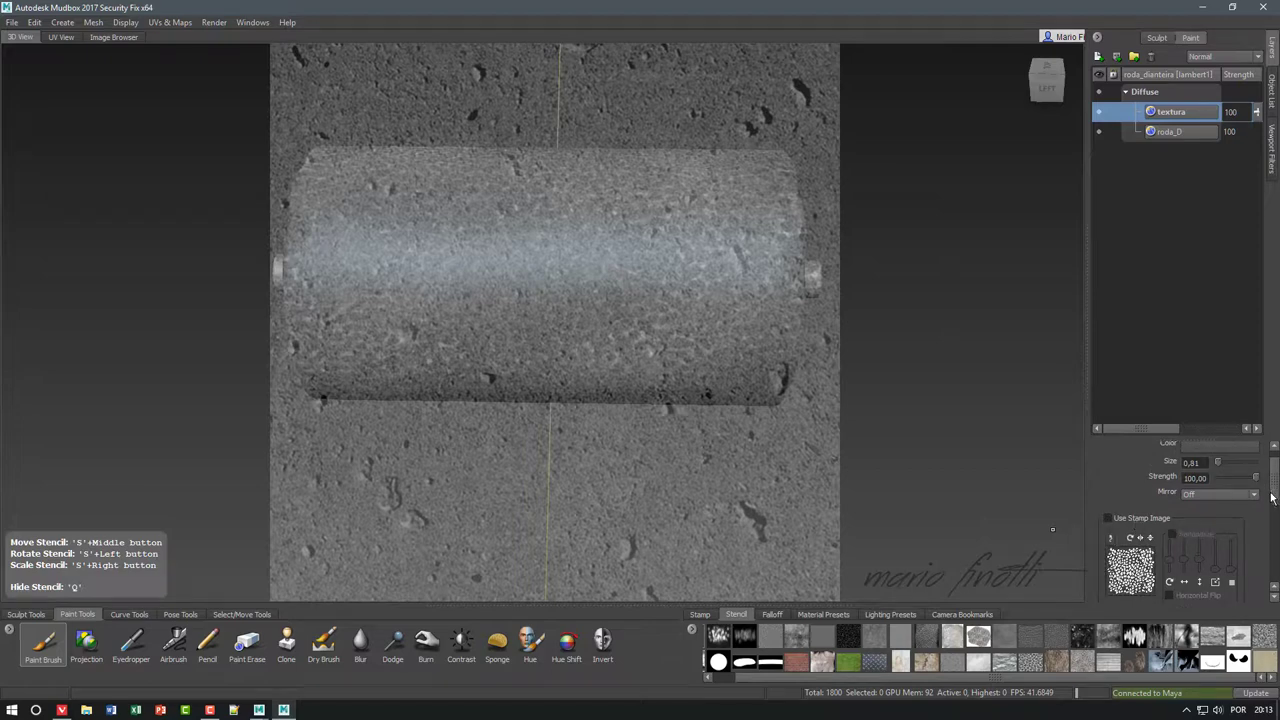
pyautogui.moveTo(1273, 497); pyautogui.dragTo(1273, 459)
pyautogui.click(1215, 467)
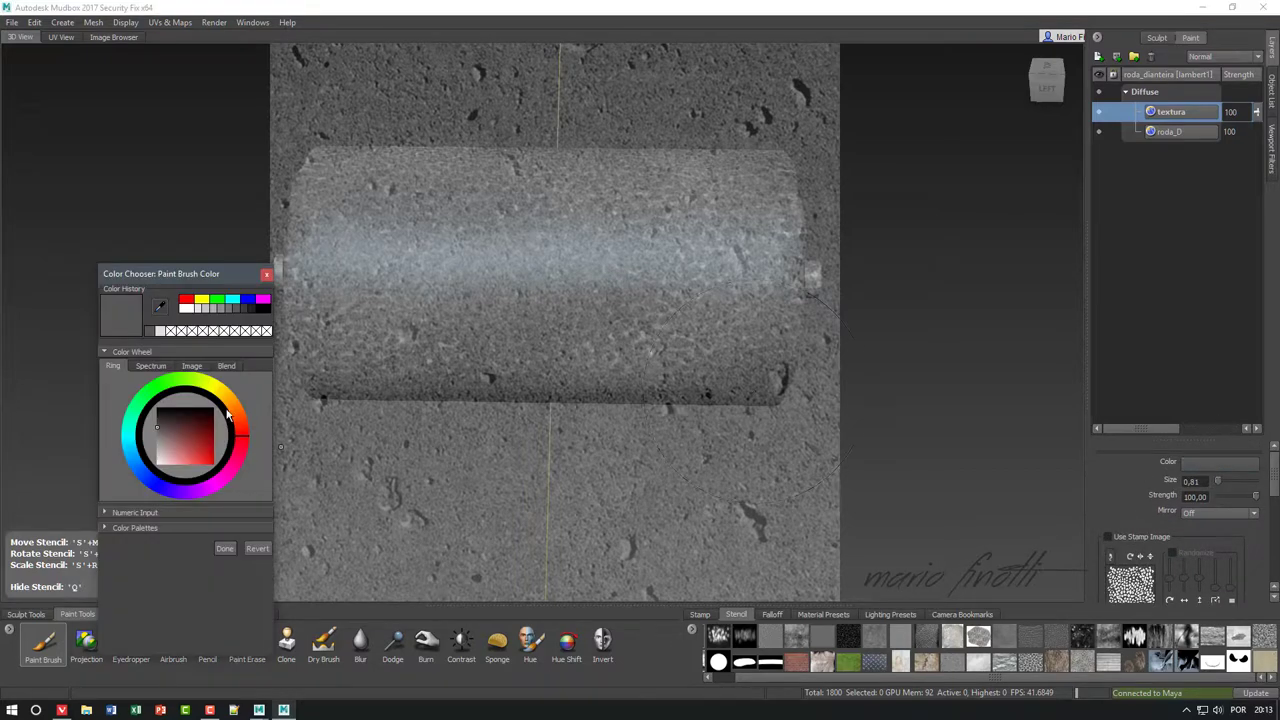
pyautogui.click(172, 460)
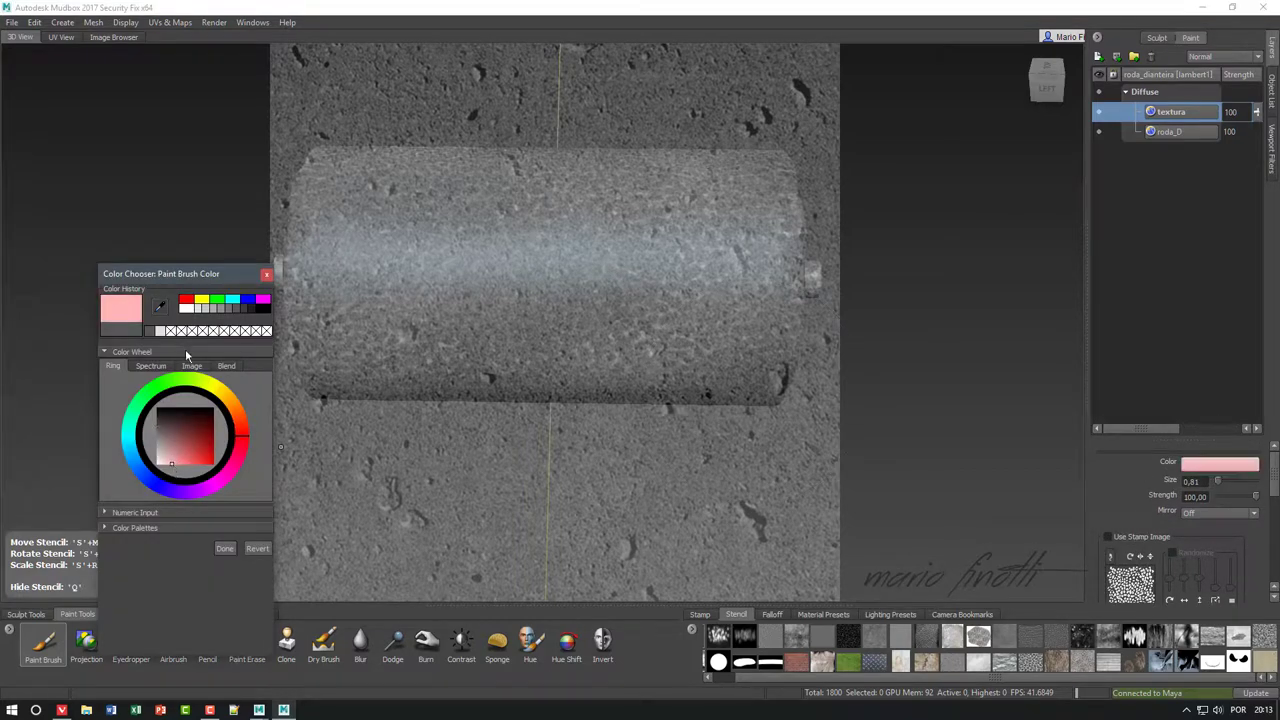
pyautogui.moveTo(167, 439); pyautogui.dragTo(157, 446)
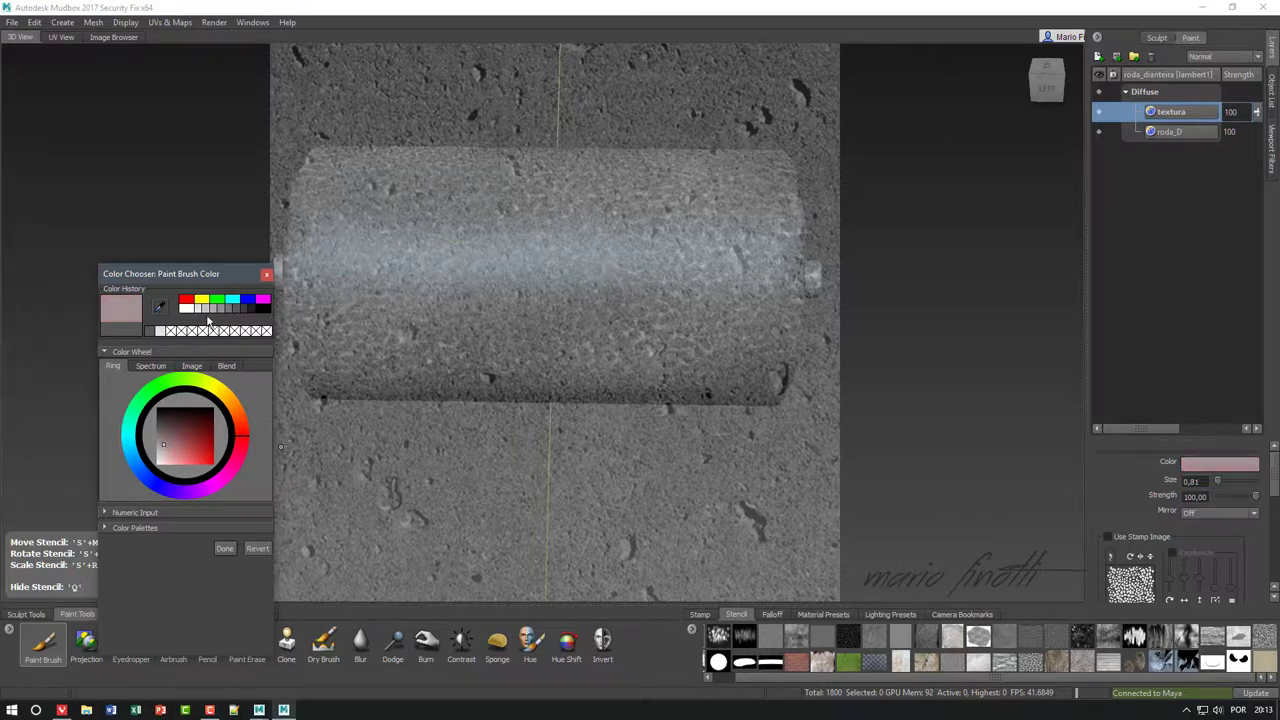
pyautogui.click(224, 549)
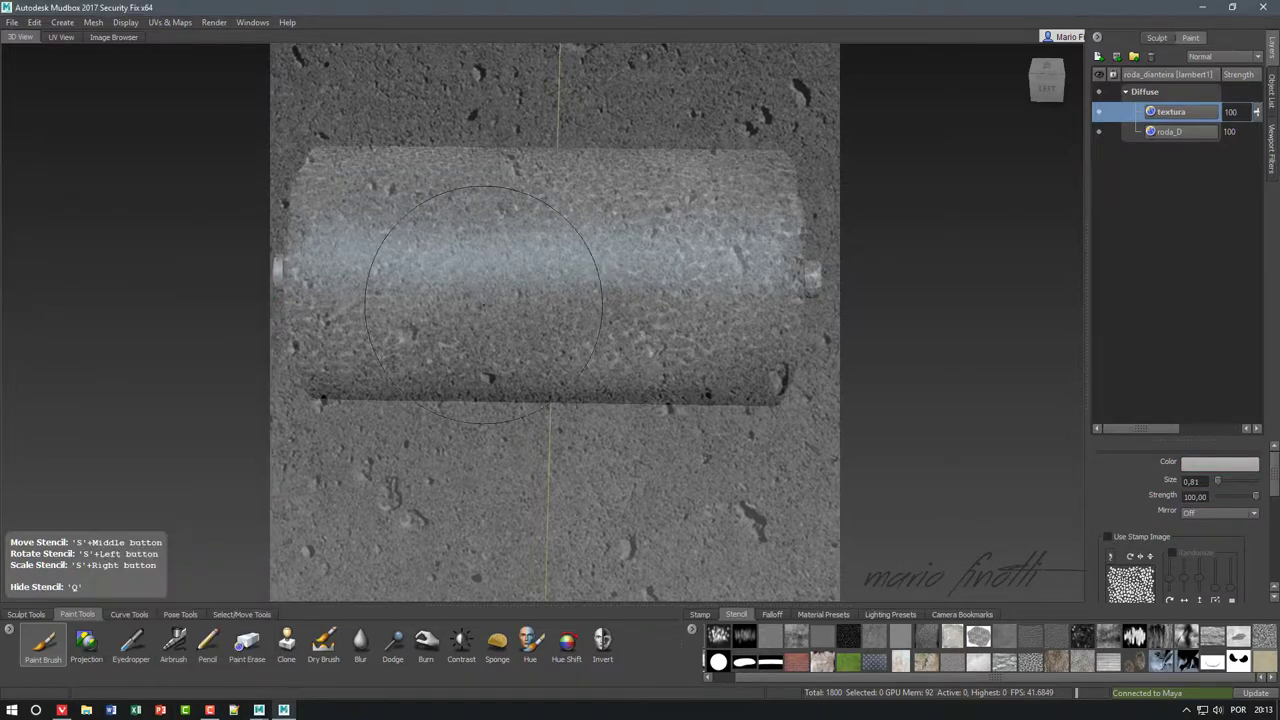
# - Check the stone stencil against the cylinder and paint a light stroke across it
pyautogui.press('q')
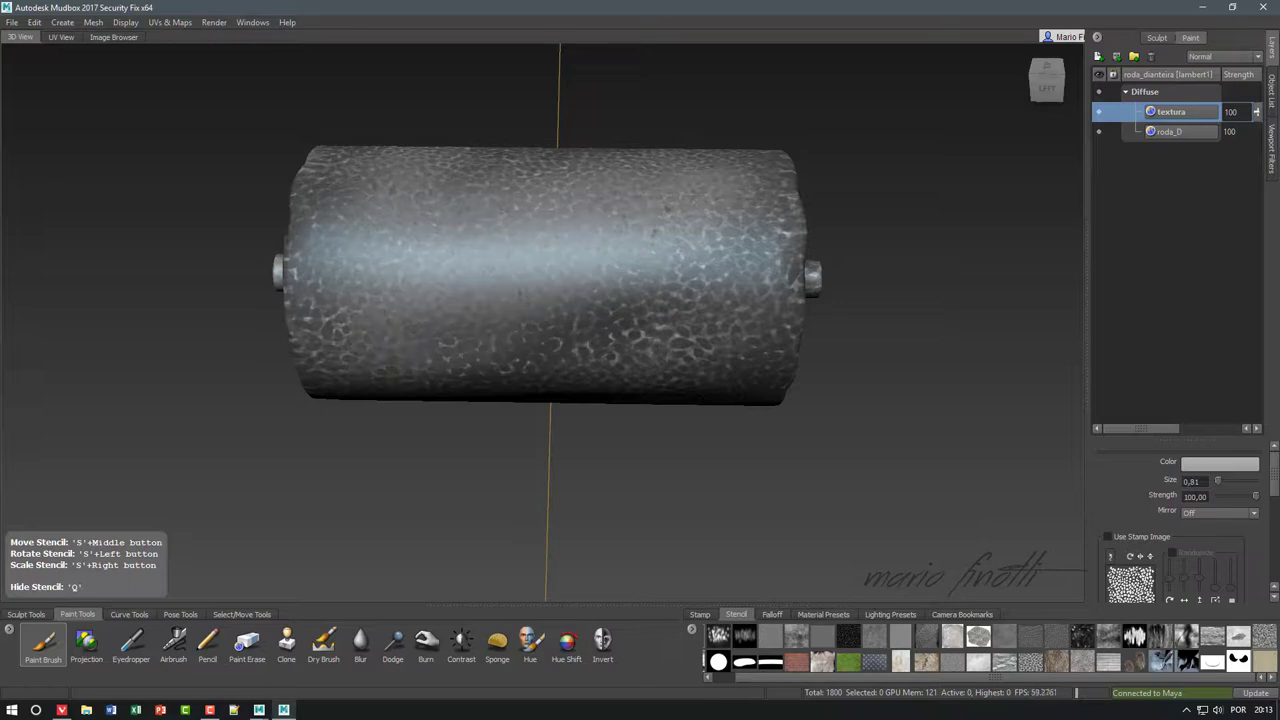
pyautogui.press('q')
pyautogui.press('q')
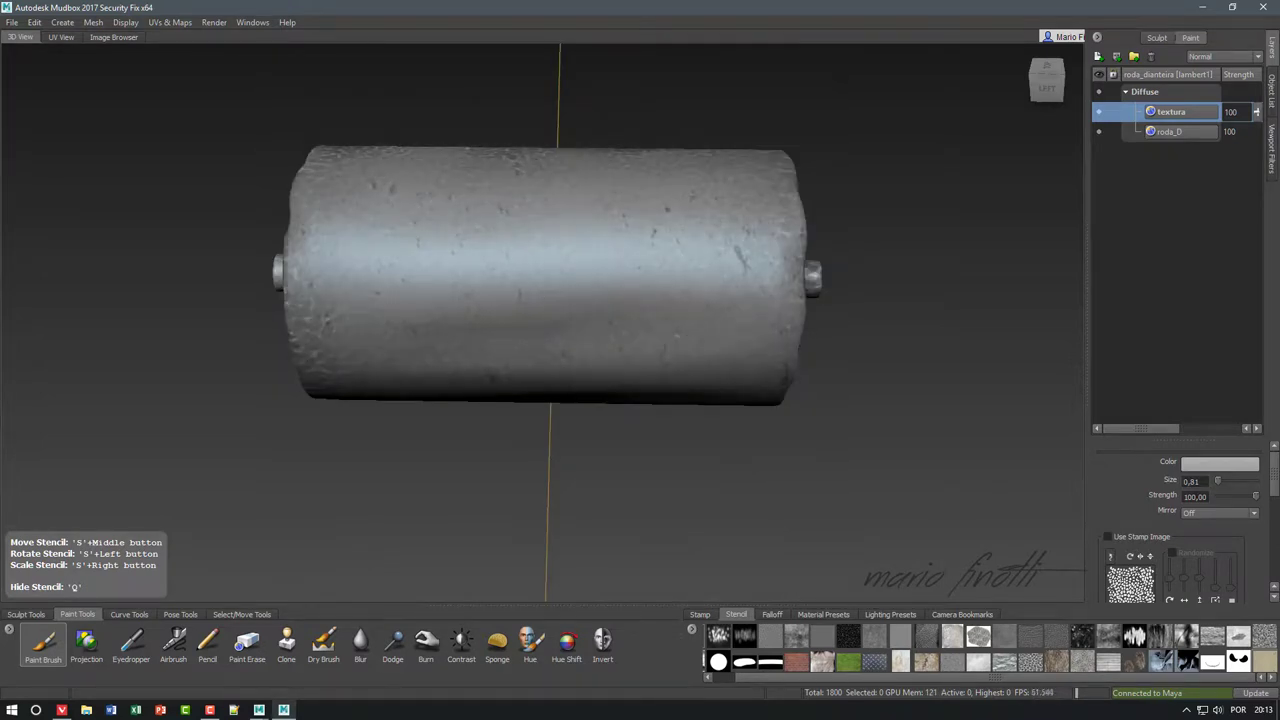
pyautogui.press('q')
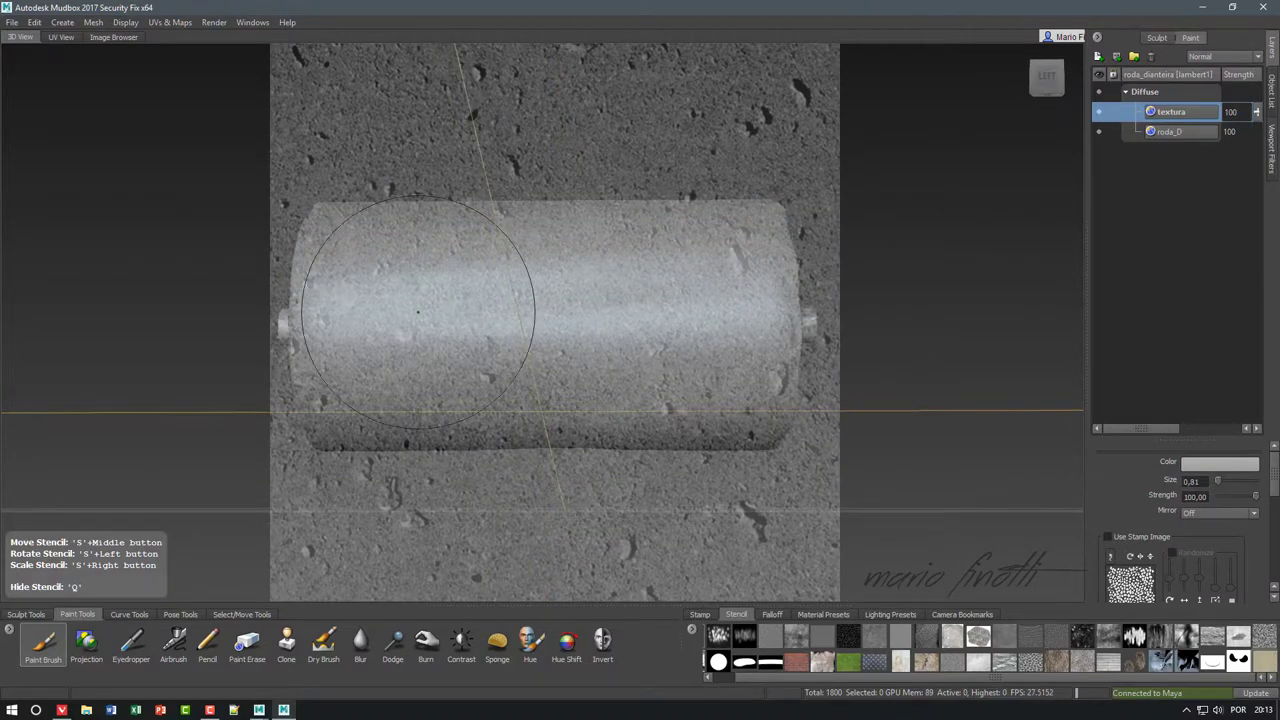
pyautogui.press('q')
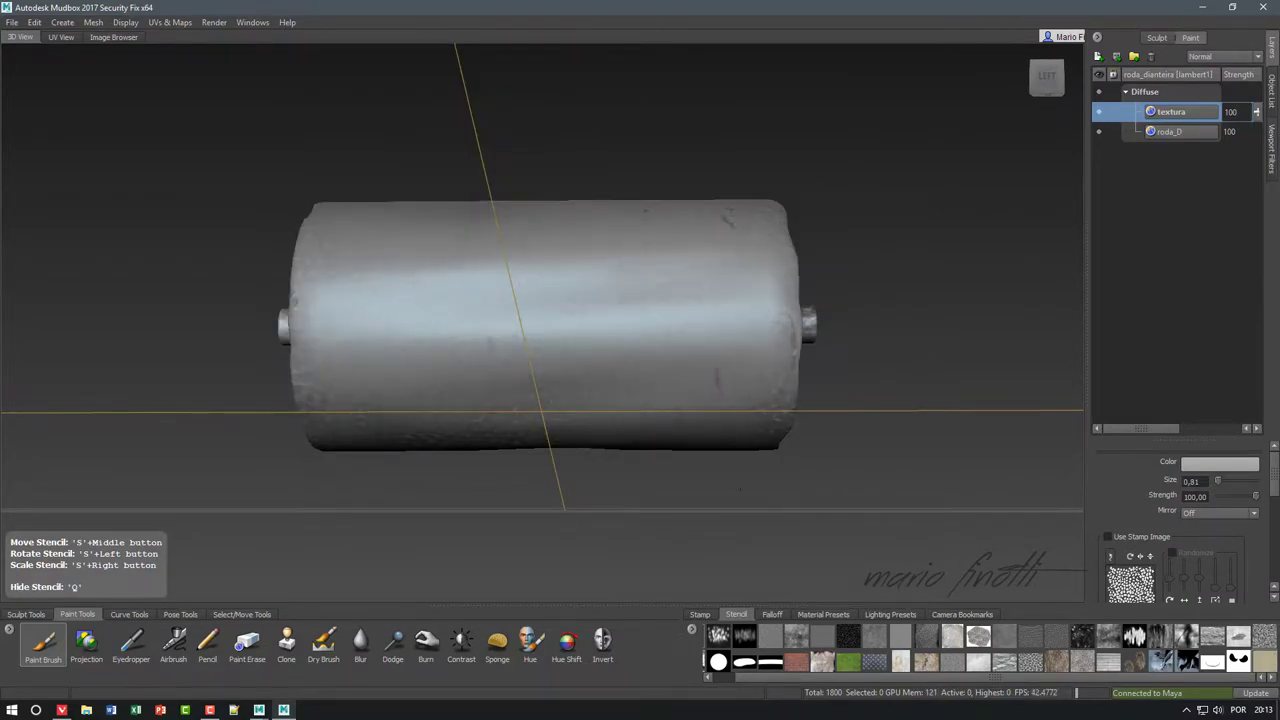
pyautogui.press('q')
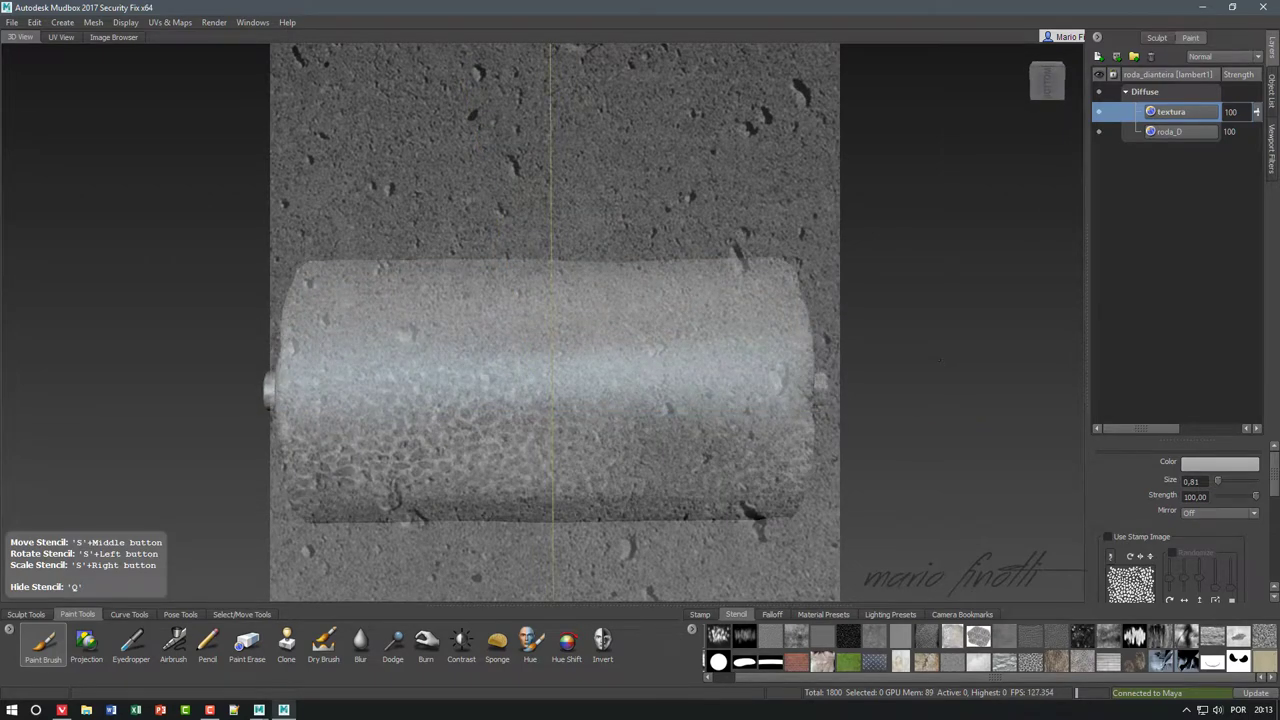
pyautogui.press('q')
pyautogui.moveTo(360, 390)
pyautogui.mouseDown()
pyautogui.moveTo(680, 420)
pyautogui.moveTo(800, 410)
pyautogui.mouseUp()
pyautogui.press('q')
# - Square the rod into a straight side view, enlarge the stencil over it, and undo a test stroke
pyautogui.keyDown('alt'); pyautogui.moveTo(550, 400); pyautogui.dragTo(600, 380); pyautogui.keyUp('alt')
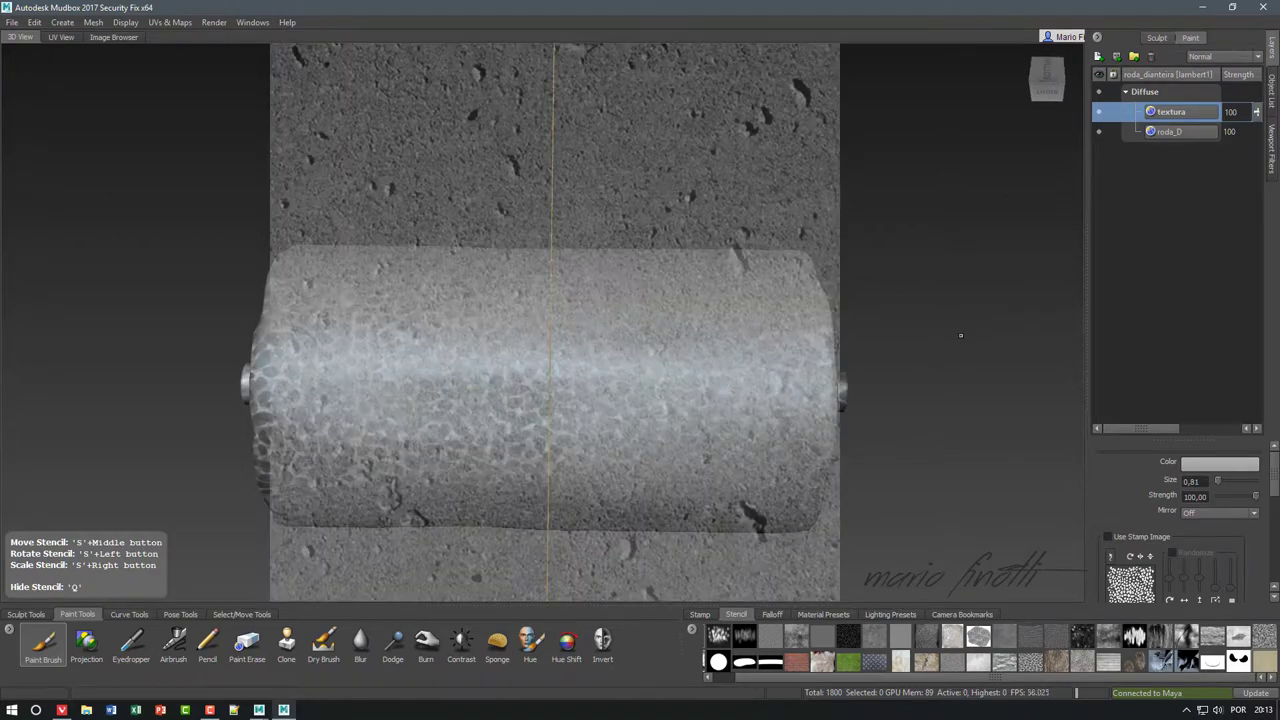
pyautogui.keyDown('alt'); pyautogui.moveTo(430, 470); pyautogui.dragTo(480, 460); pyautogui.keyUp('alt')
pyautogui.moveTo(530, 400)
pyautogui.keyDown('alt'); pyautogui.mouseDown()
pyautogui.moveTo(500, 400)
pyautogui.moveTo(510, 380)
pyautogui.moveTo(535, 400)
pyautogui.mouseUp(); pyautogui.keyUp('alt')
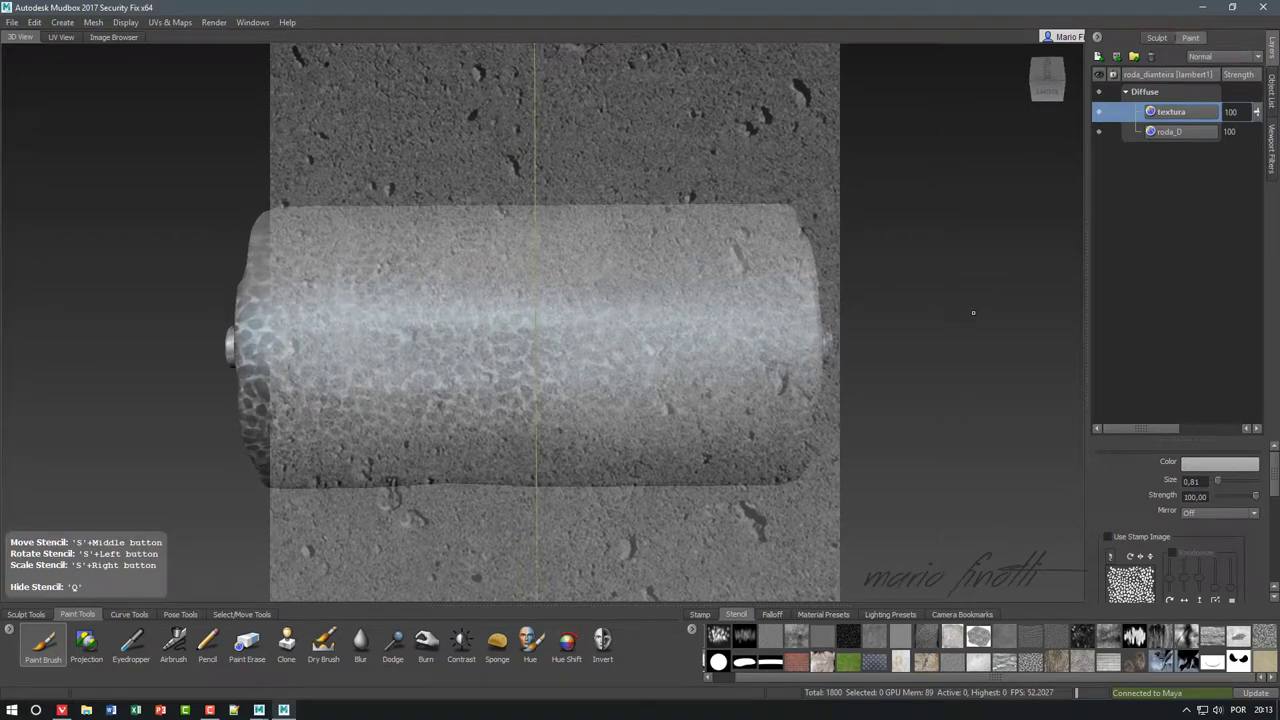
pyautogui.click(1050, 88)
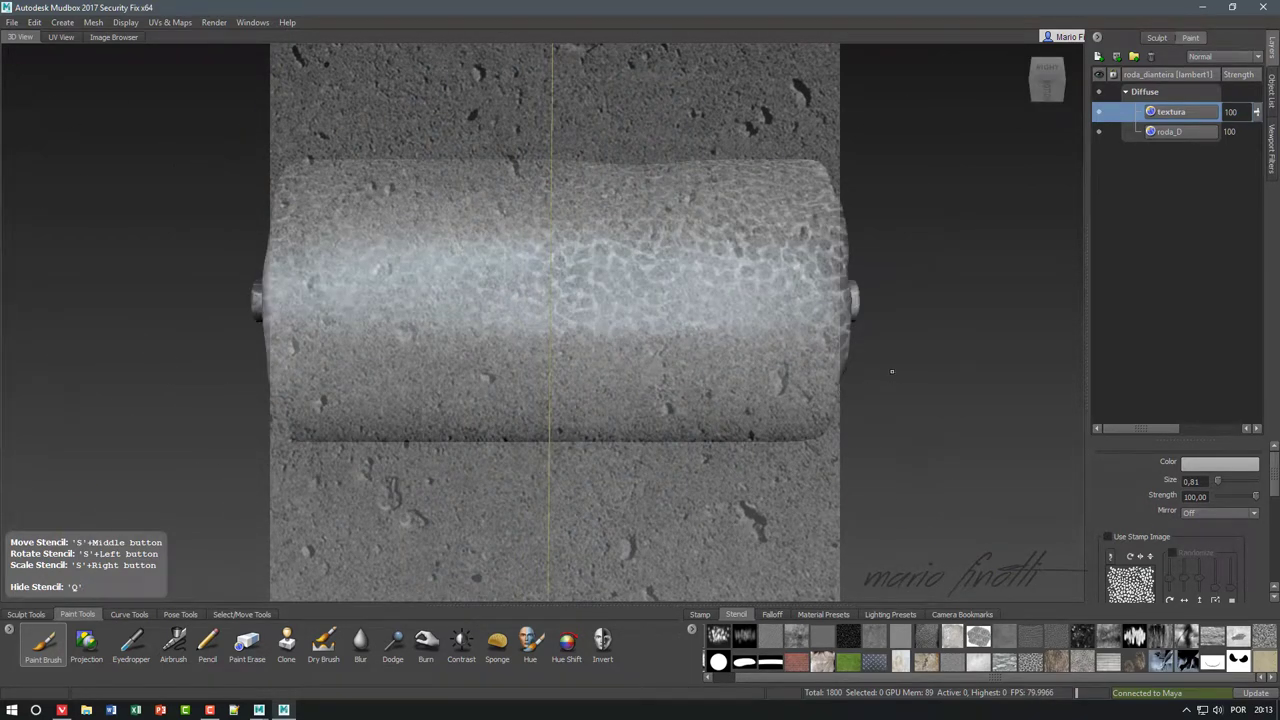
pyautogui.moveTo(892, 372); pyautogui.dragTo(760, 350, button='right')
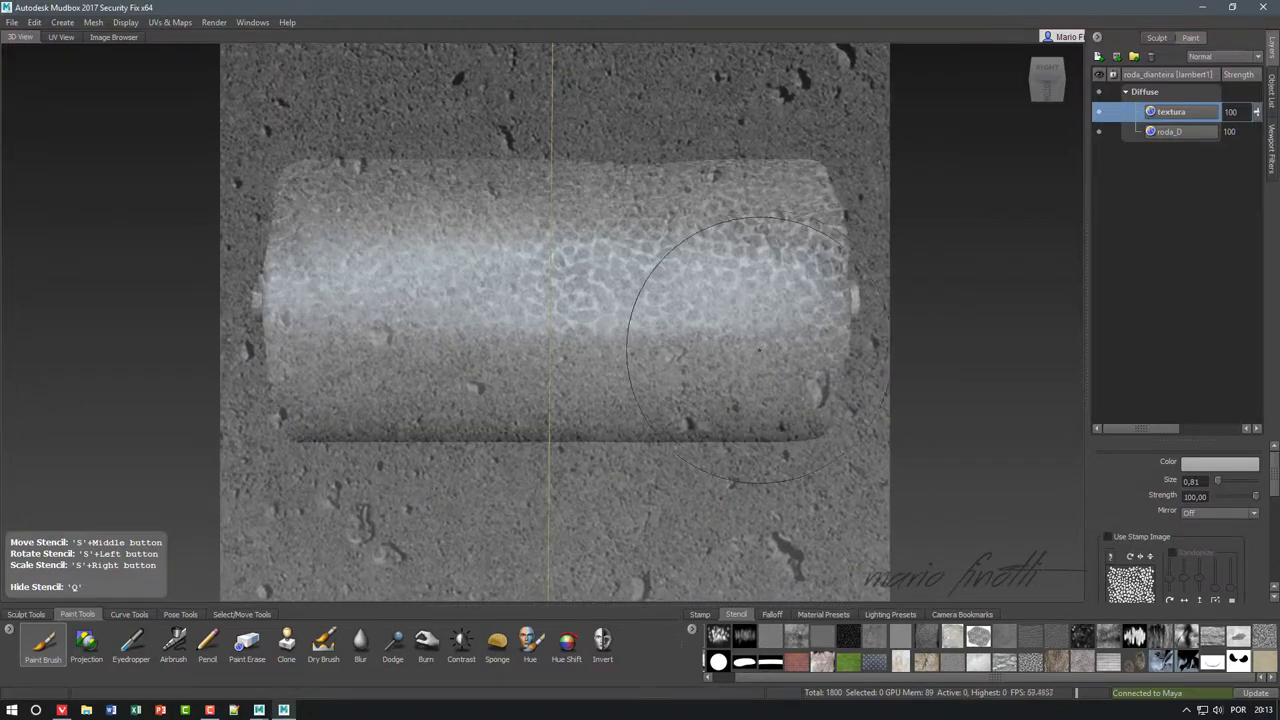
pyautogui.press('q')
pyautogui.moveTo(760, 350)
pyautogui.mouseDown()
pyautogui.moveTo(290, 250)
pyautogui.moveTo(671, 228)
pyautogui.moveTo(835, 270)
pyautogui.mouseUp()
pyautogui.hotkey('ctrl', 'z')
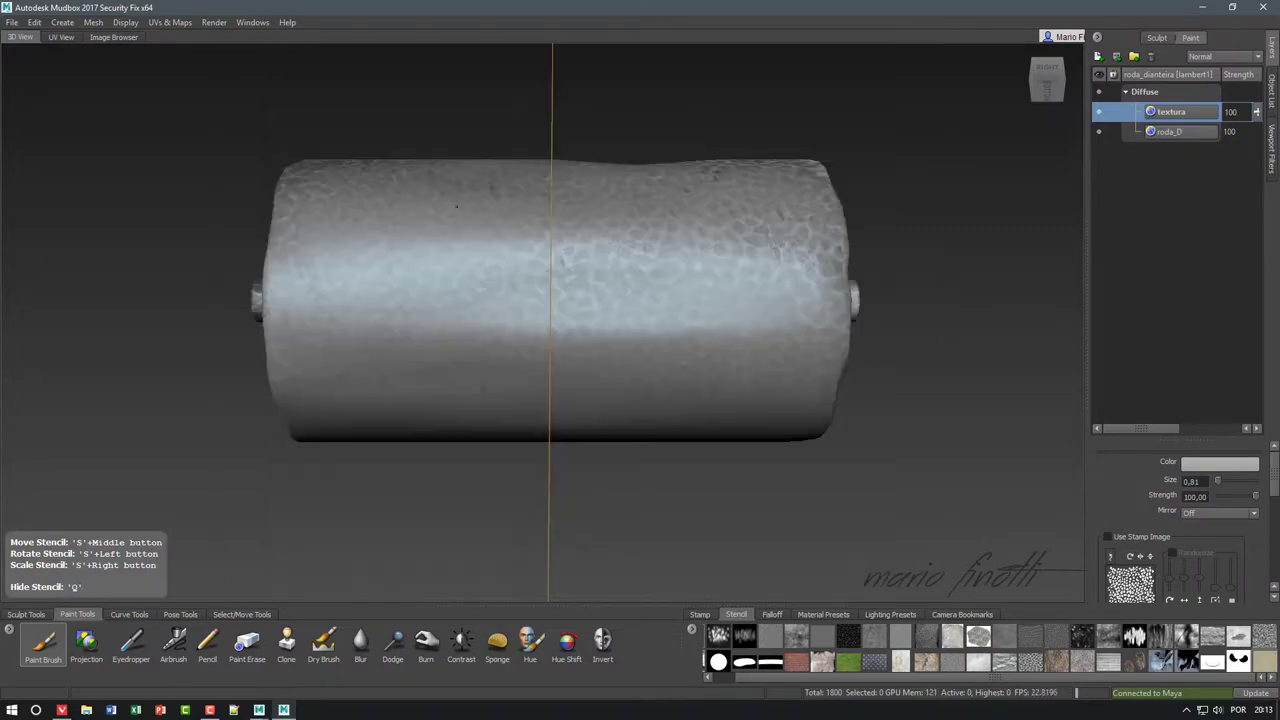
pyautogui.press('q')
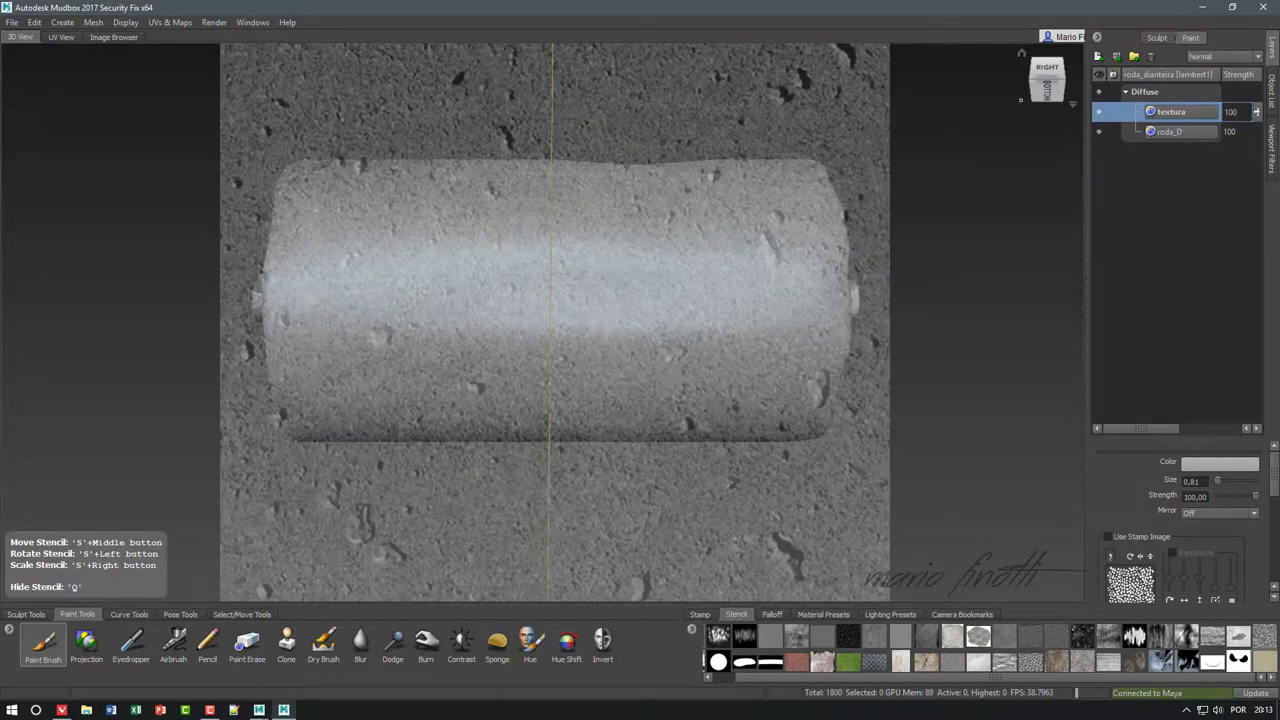
# - Realign the view to the rod's left side and recheck the stencil's fit
pyautogui.click(1052, 94)
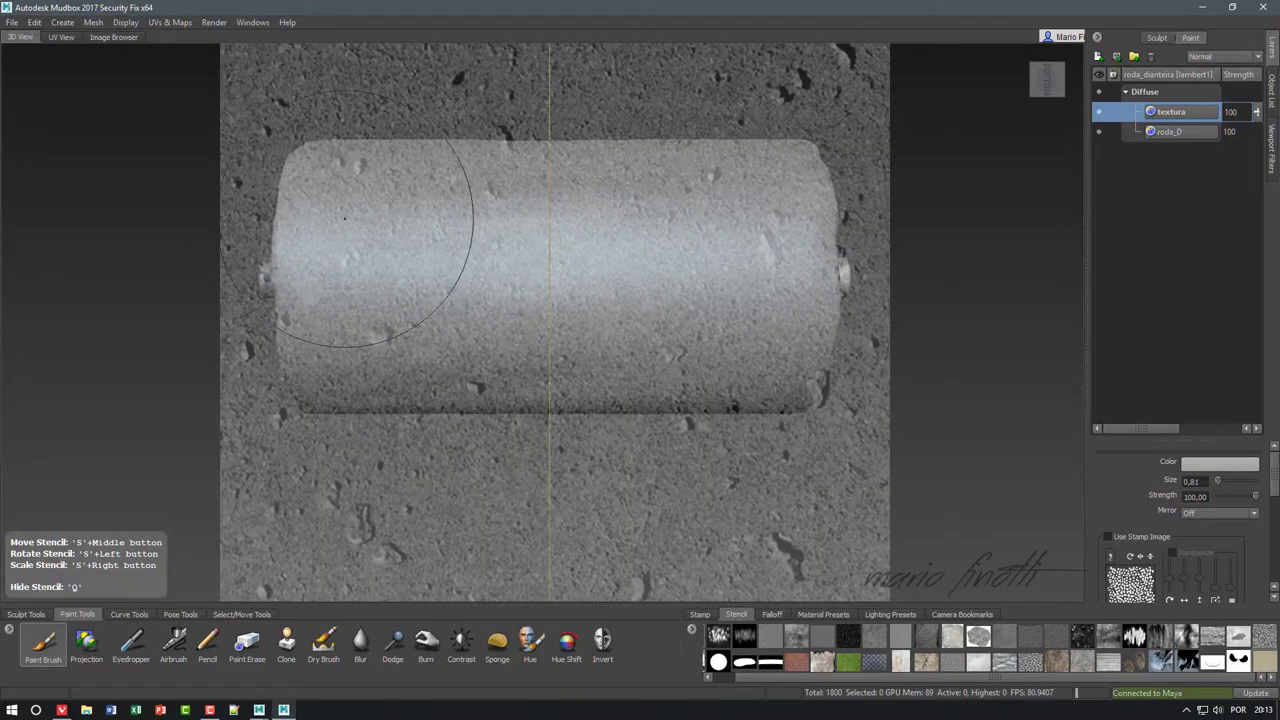
pyautogui.press('q')
pyautogui.press('q')
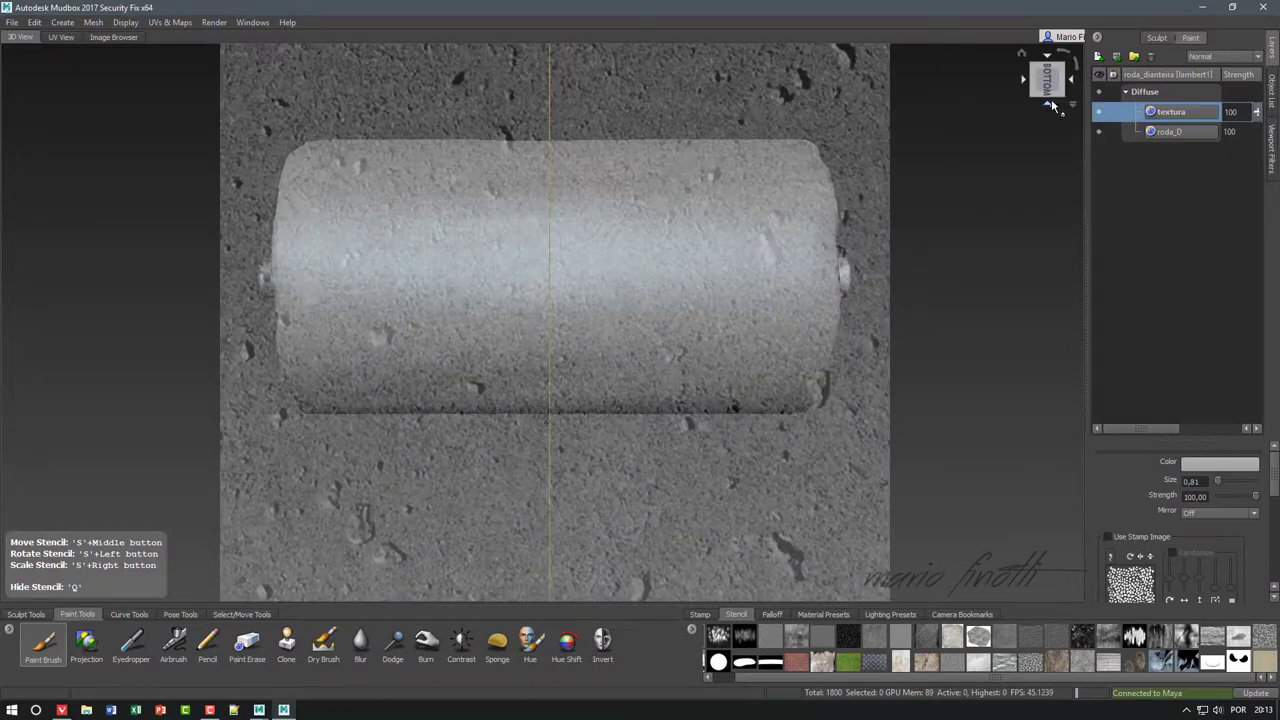
pyautogui.click(1050, 100)
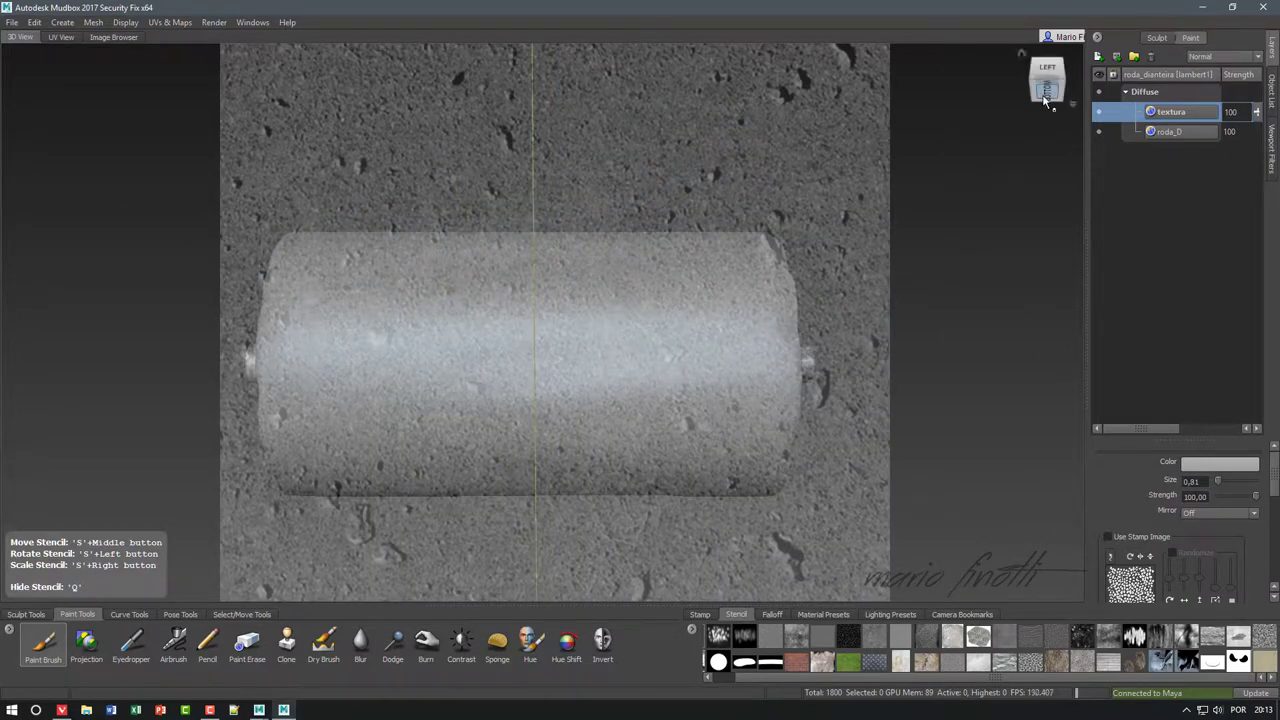
pyautogui.press('q')
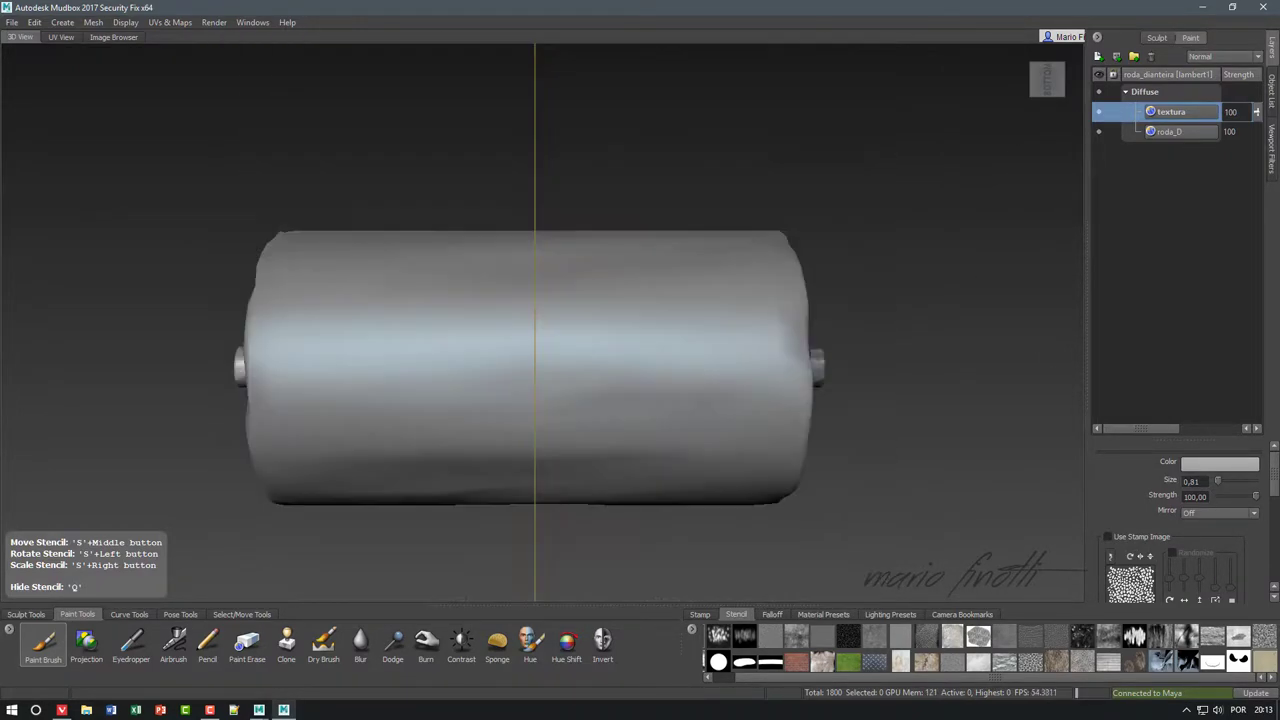
pyautogui.press('q')
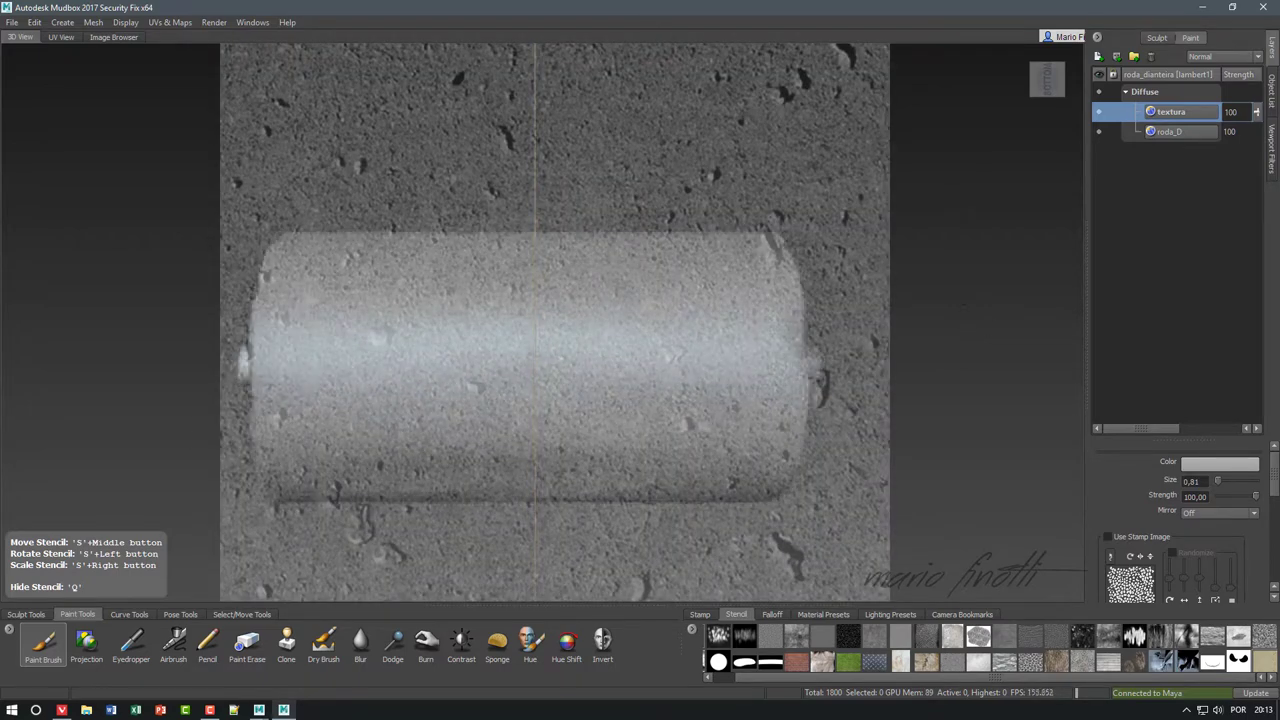
pyautogui.scroll(2, 626, 480)
# - Switch to the Projection tool, make a test stroke, and turn off Use Stamp Image
pyautogui.click(89, 643)
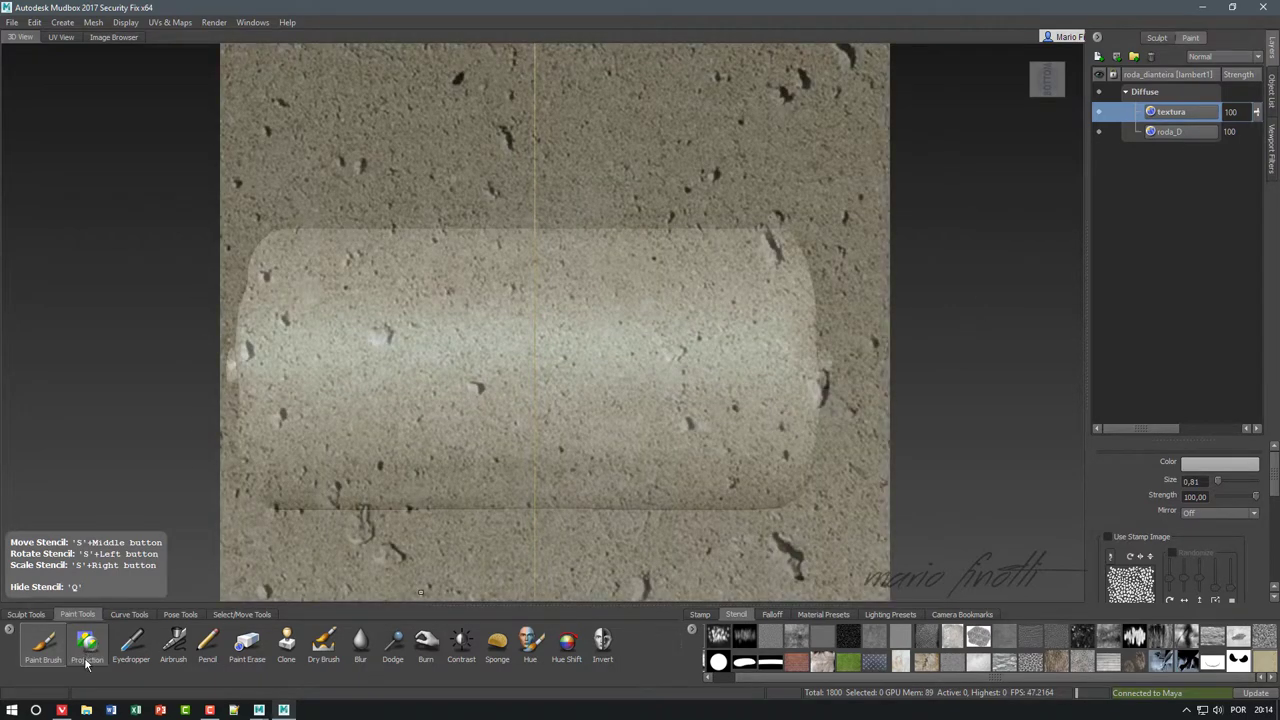
pyautogui.moveTo(335, 318); pyautogui.dragTo(657, 364)
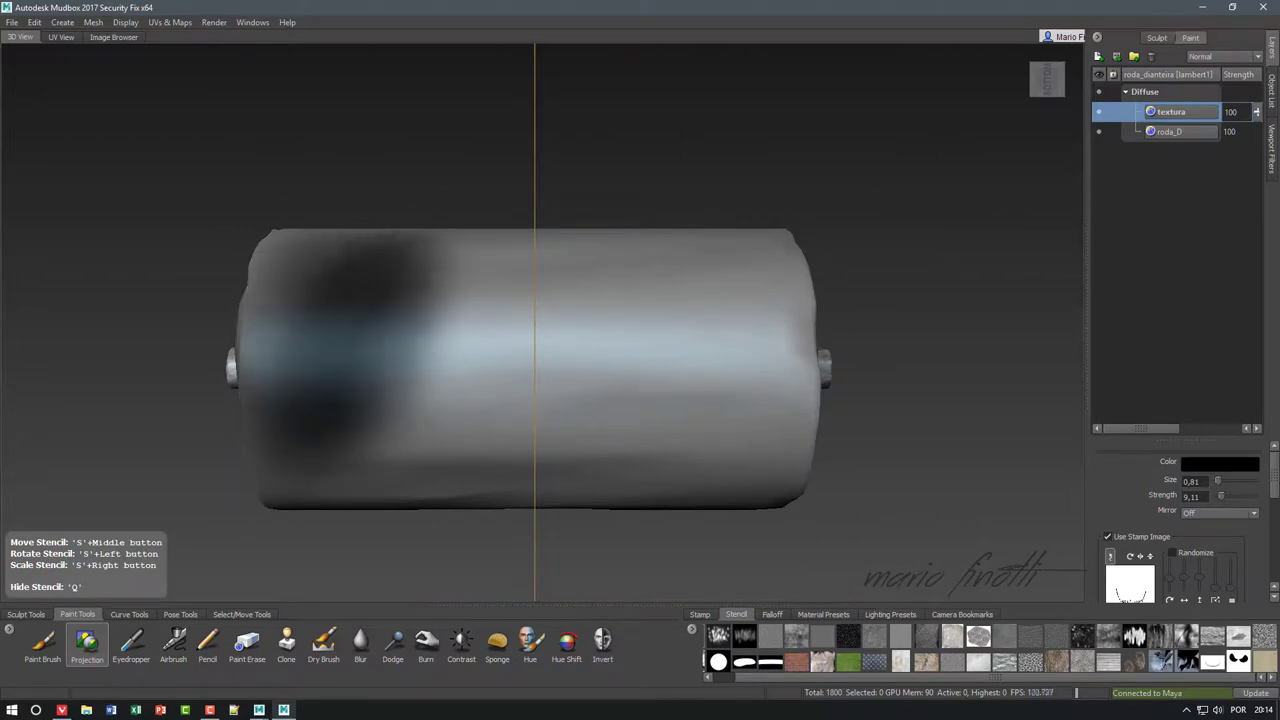
pyautogui.press('q')
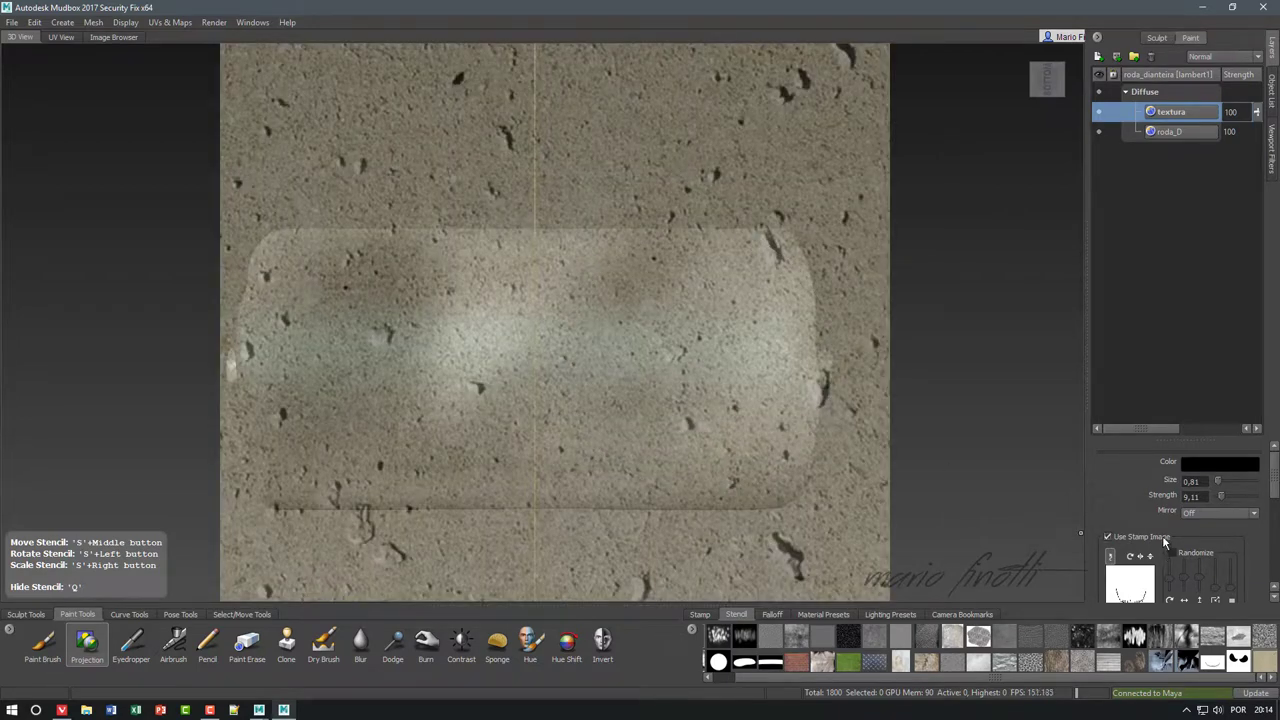
pyautogui.click(1163, 537)
pyautogui.press('q')
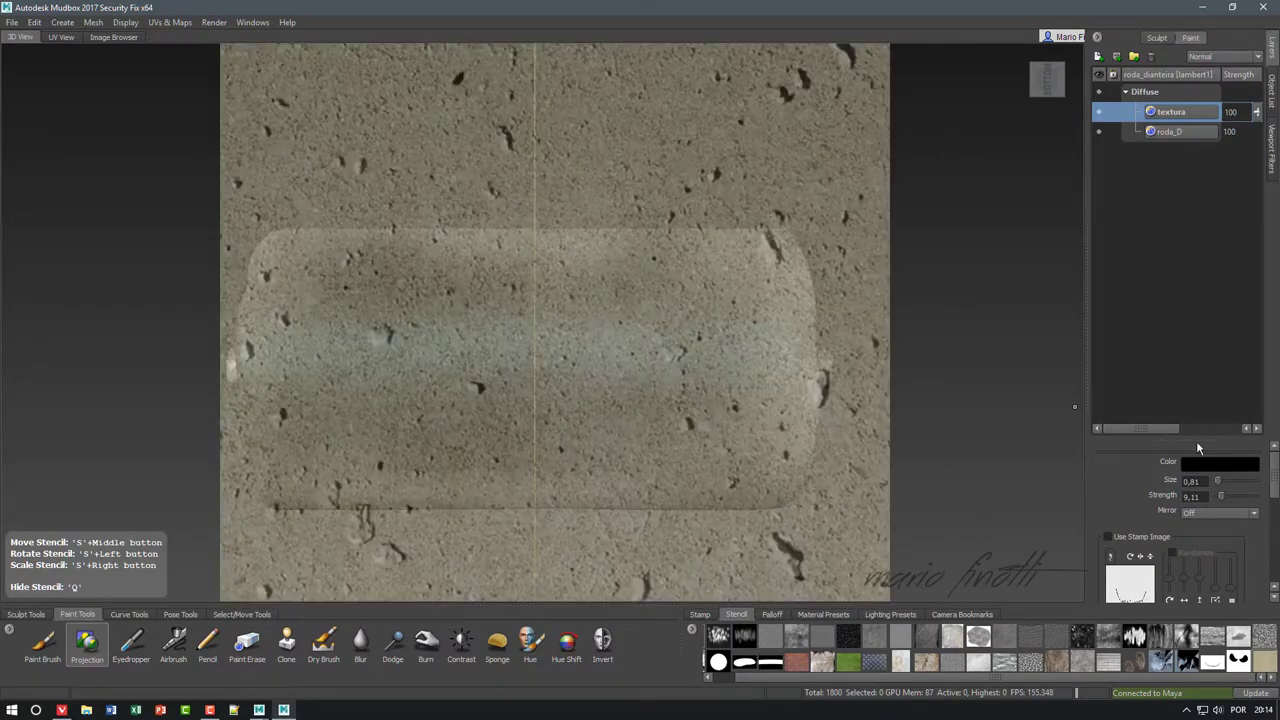
# - Set the projection colour to light grey and project concrete onto the rod's left half
pyautogui.click(1222, 464)
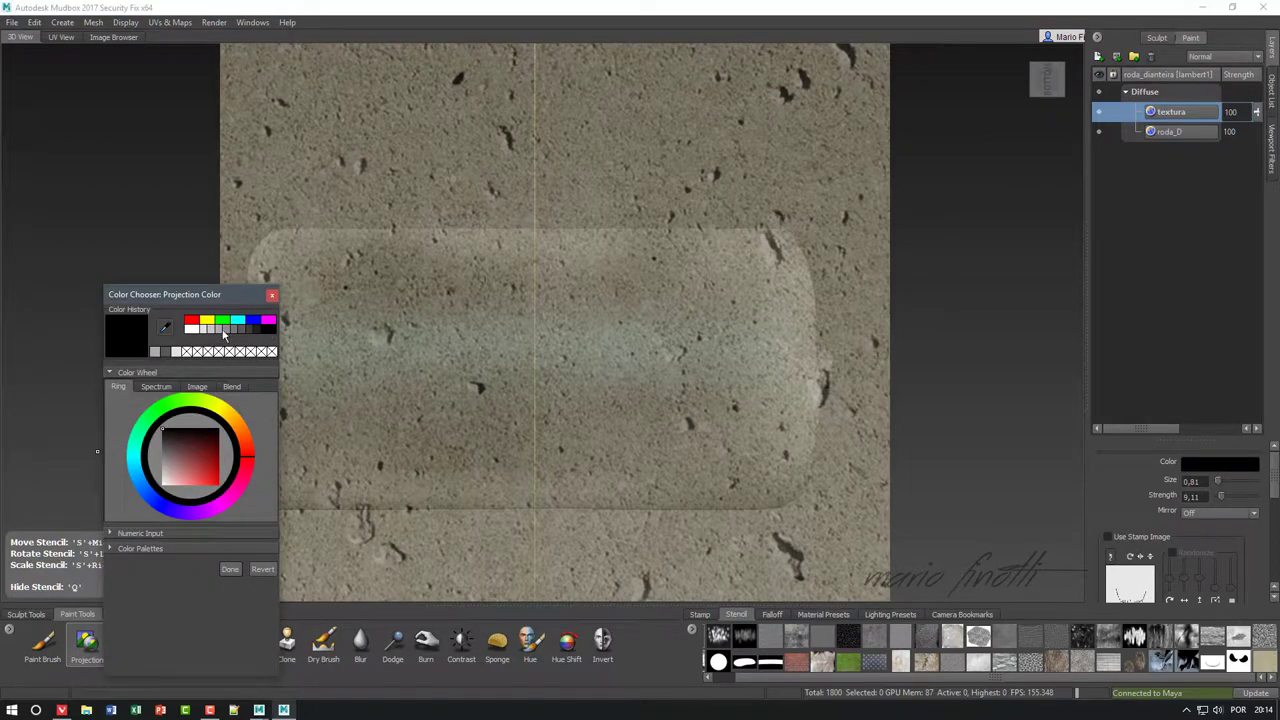
pyautogui.click(223, 331)
pyautogui.click(918, 243)
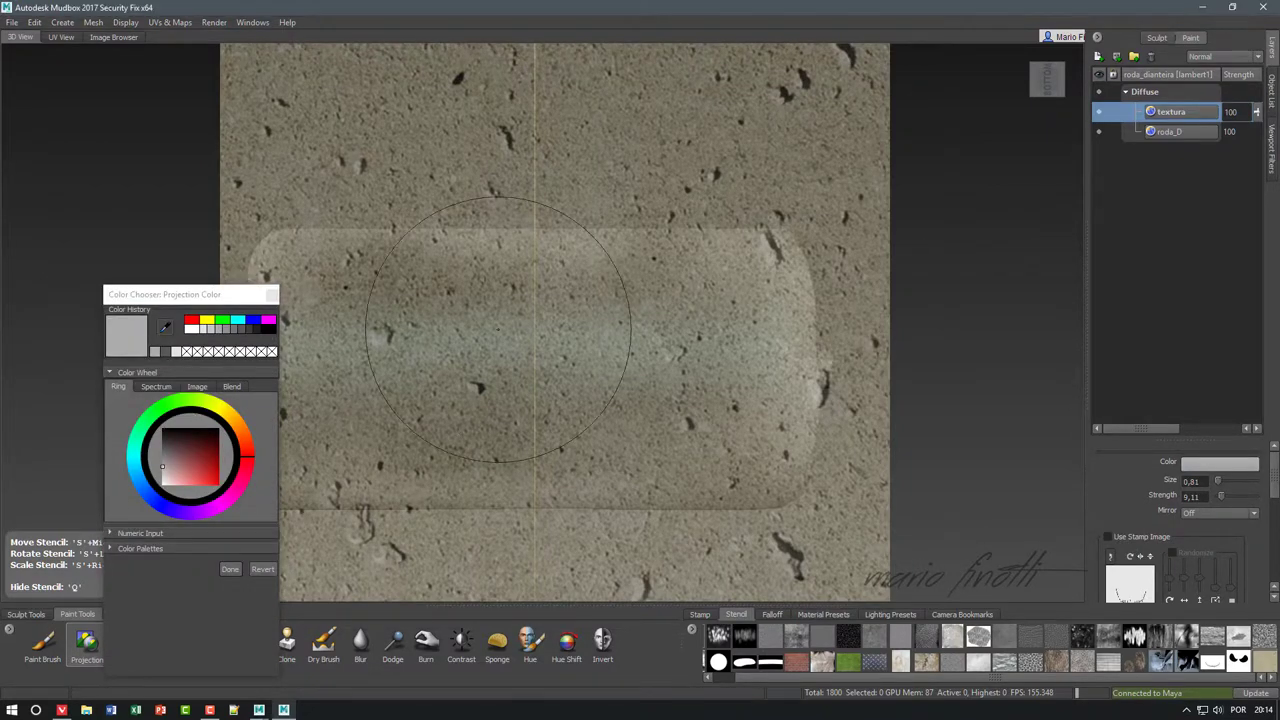
pyautogui.click(232, 569)
pyautogui.press('q')
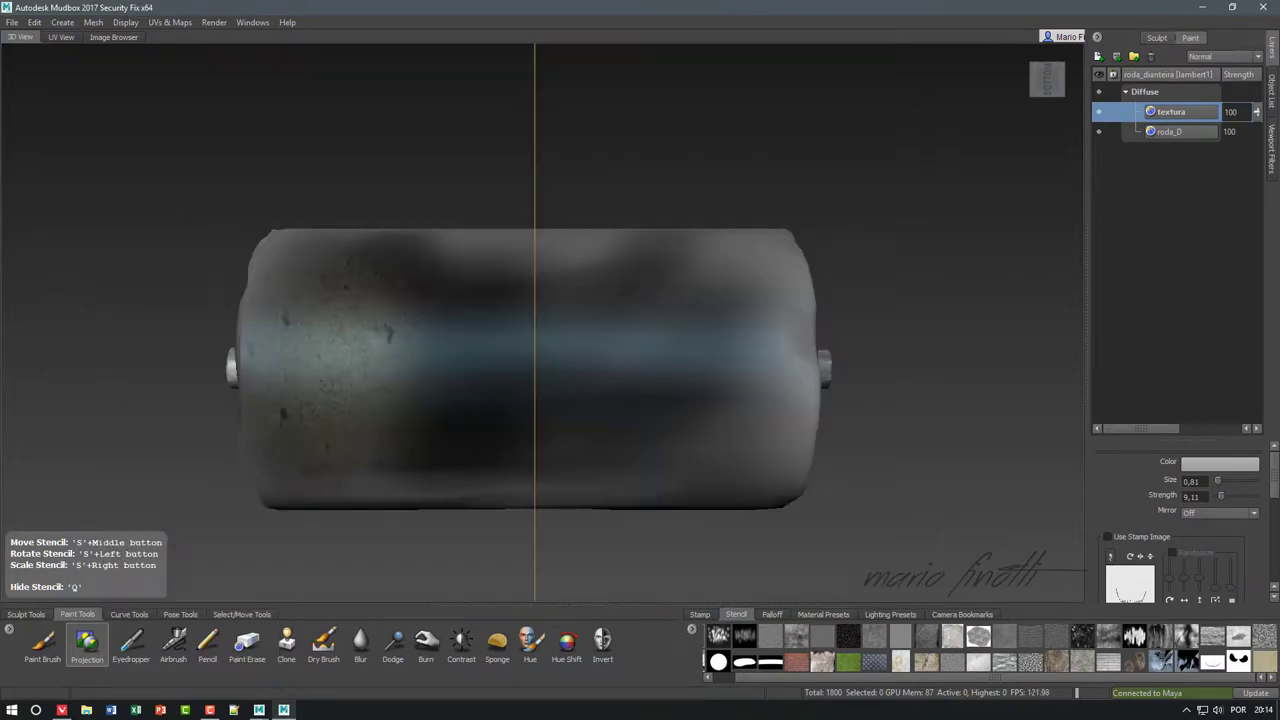
pyautogui.moveTo(346, 352); pyautogui.dragTo(790, 370)
pyautogui.press('q')
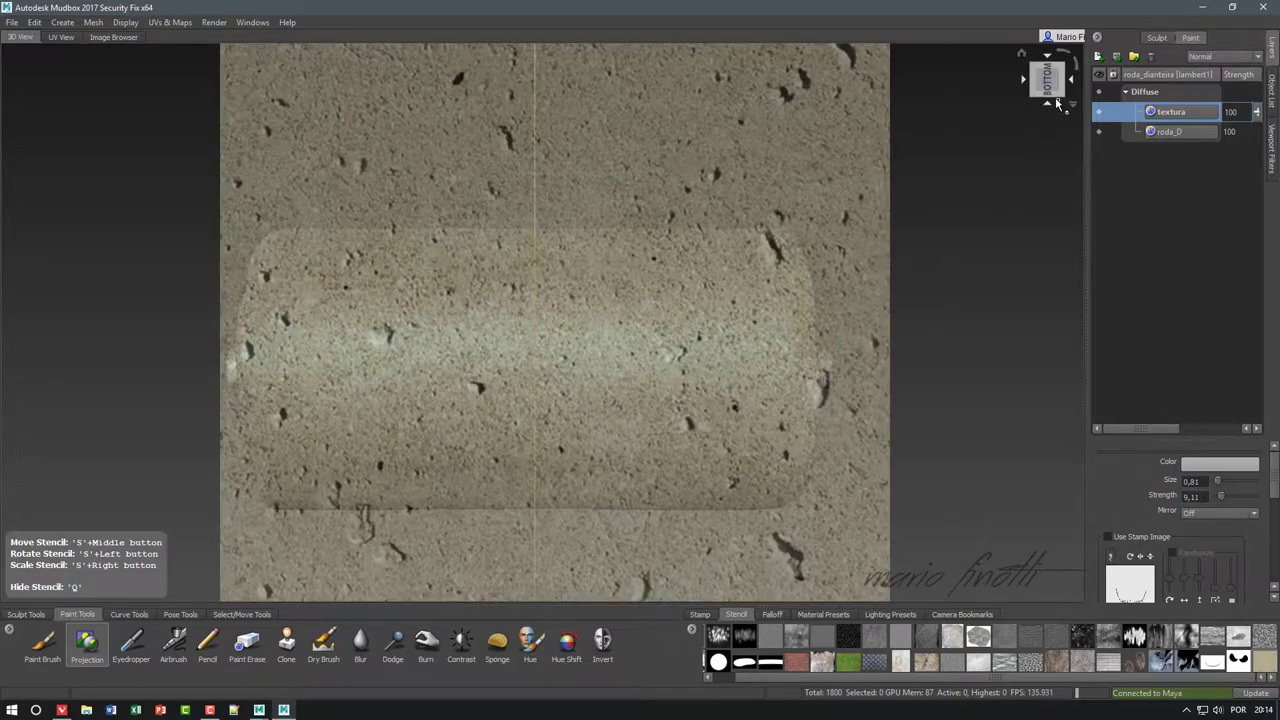
# - Project concrete along the rod from its right side, covering both ends
pyautogui.click(1048, 108)
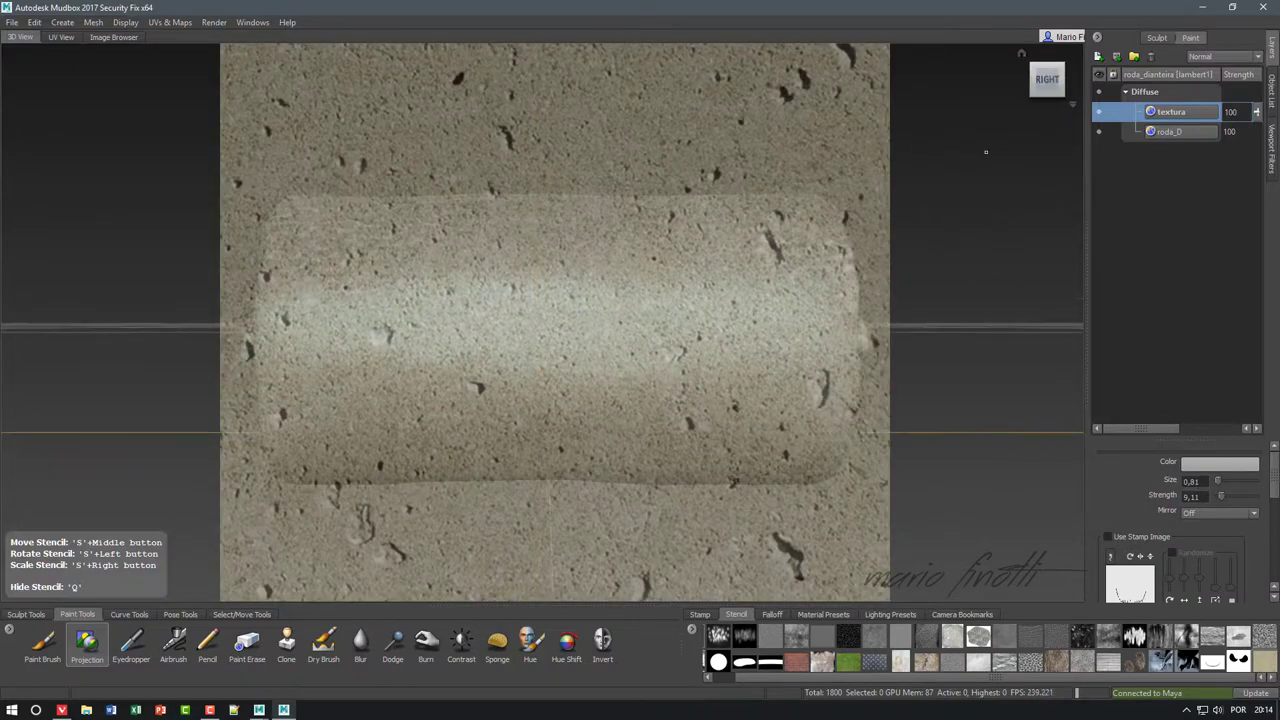
pyautogui.press('q')
pyautogui.moveTo(390, 335); pyautogui.dragTo(690, 420)
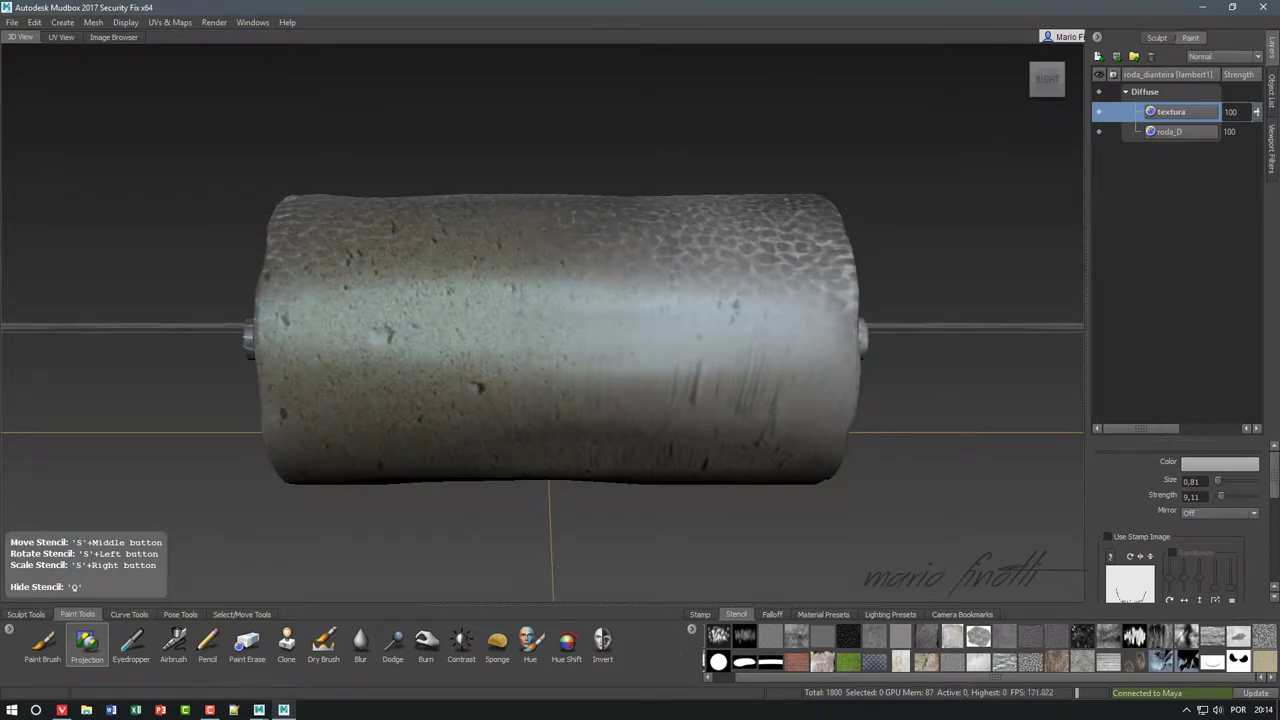
pyautogui.moveTo(750, 330); pyautogui.dragTo(855, 330)
pyautogui.press('q')
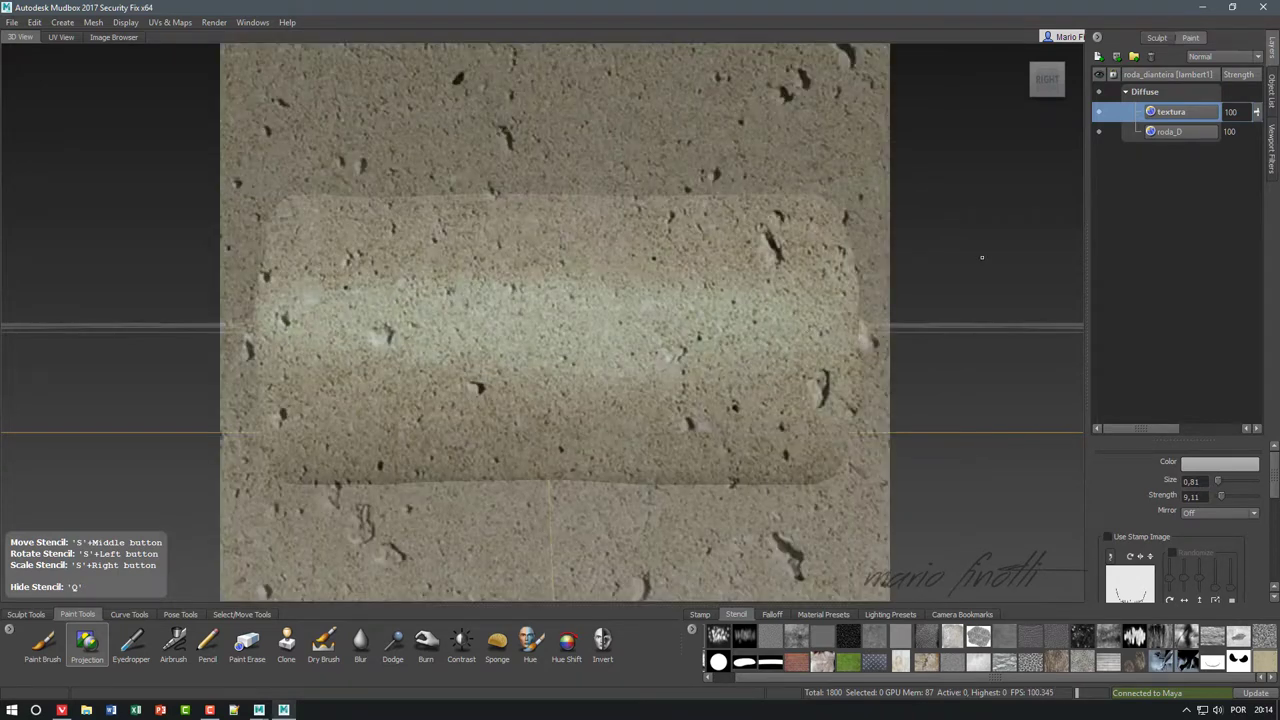
pyautogui.keyDown('alt'); pyautogui.moveTo(1000, 300); pyautogui.dragTo(1020, 333); pyautogui.keyUp('alt')
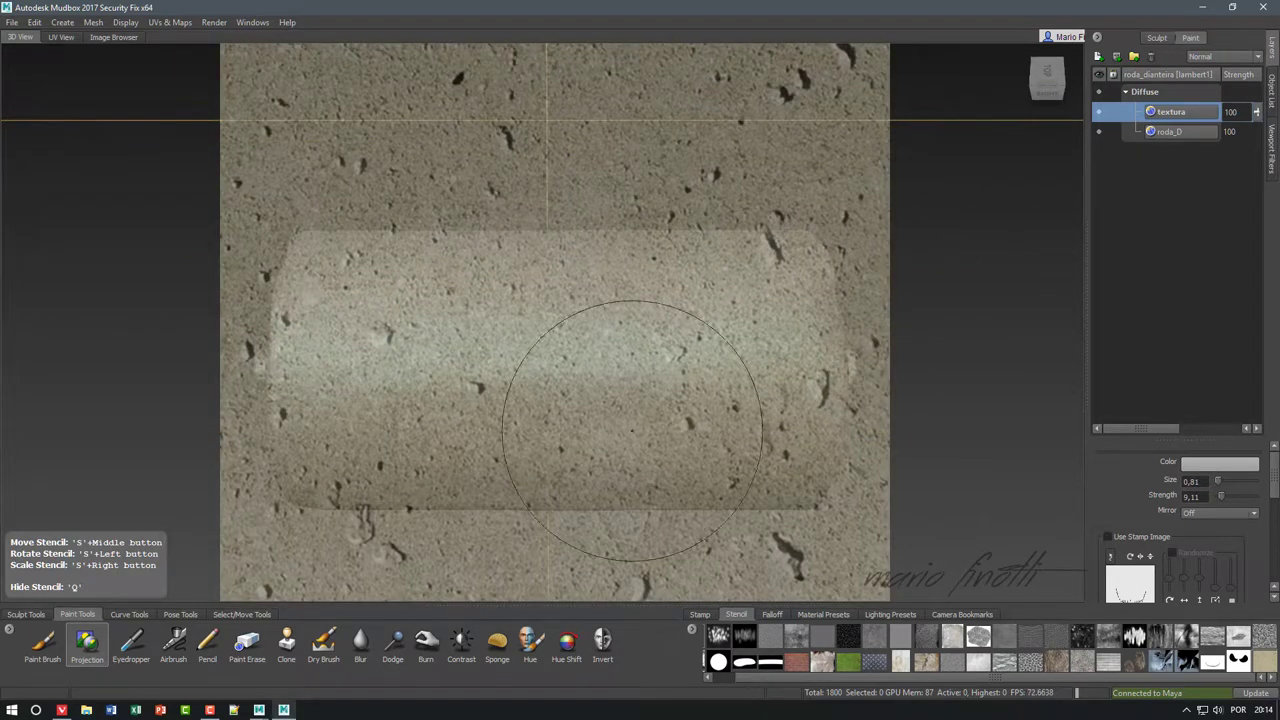
pyautogui.moveTo(414, 318)
pyautogui.mouseDown()
pyautogui.moveTo(520, 290)
pyautogui.moveTo(780, 290)
pyautogui.mouseUp()
pyautogui.press('q')
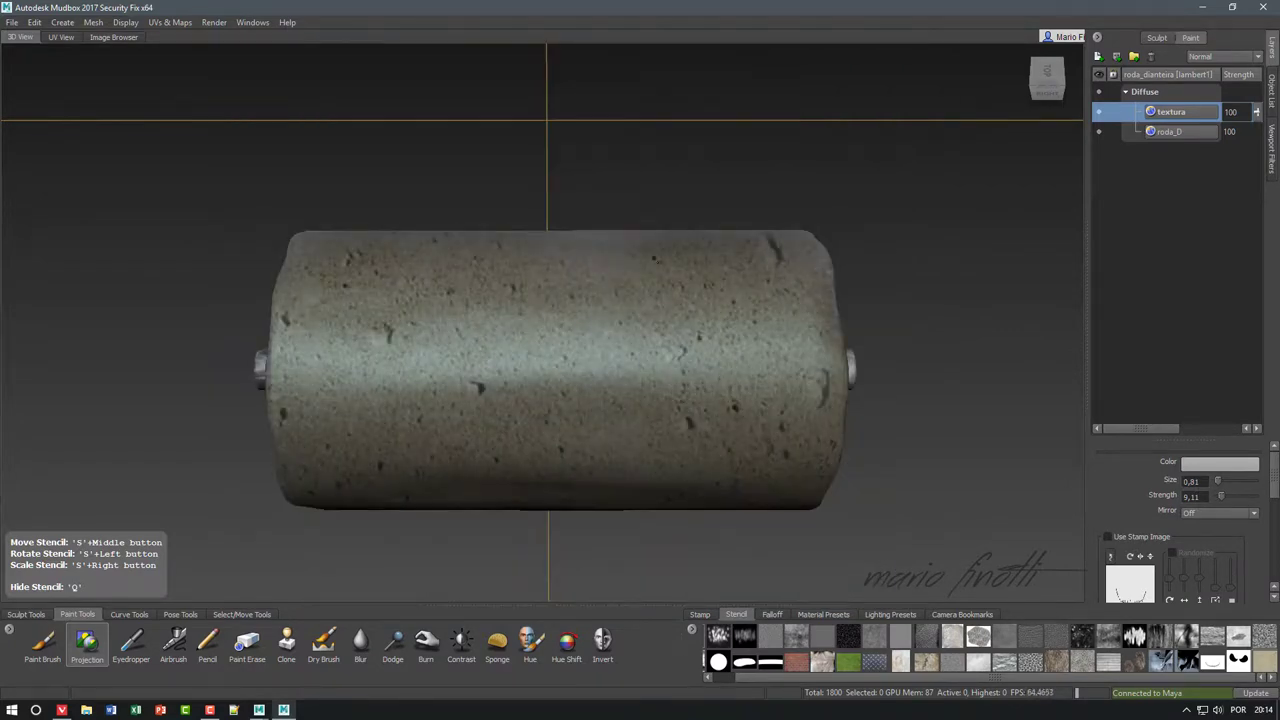
pyautogui.press('q')
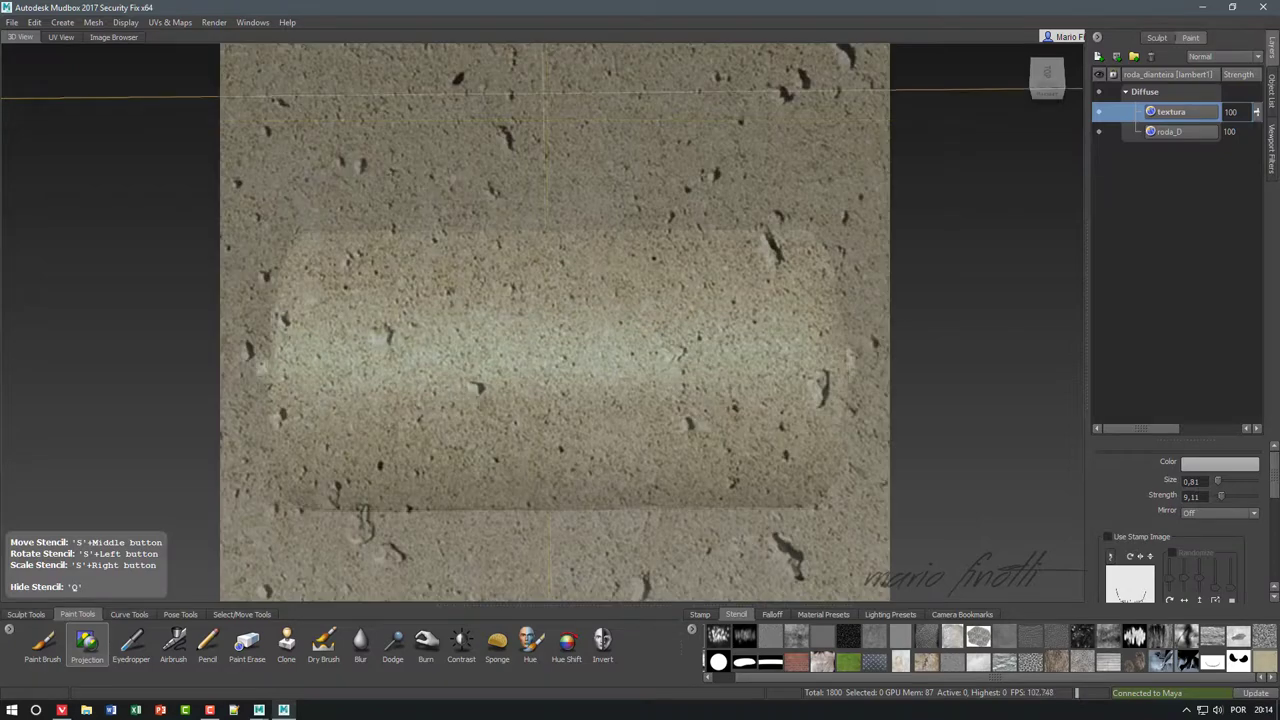
# - Turn the rod to its unpainted sides and project concrete along them
pyautogui.keyDown('alt'); pyautogui.moveTo(953, 380); pyautogui.dragTo(953, 397); pyautogui.keyUp('alt')
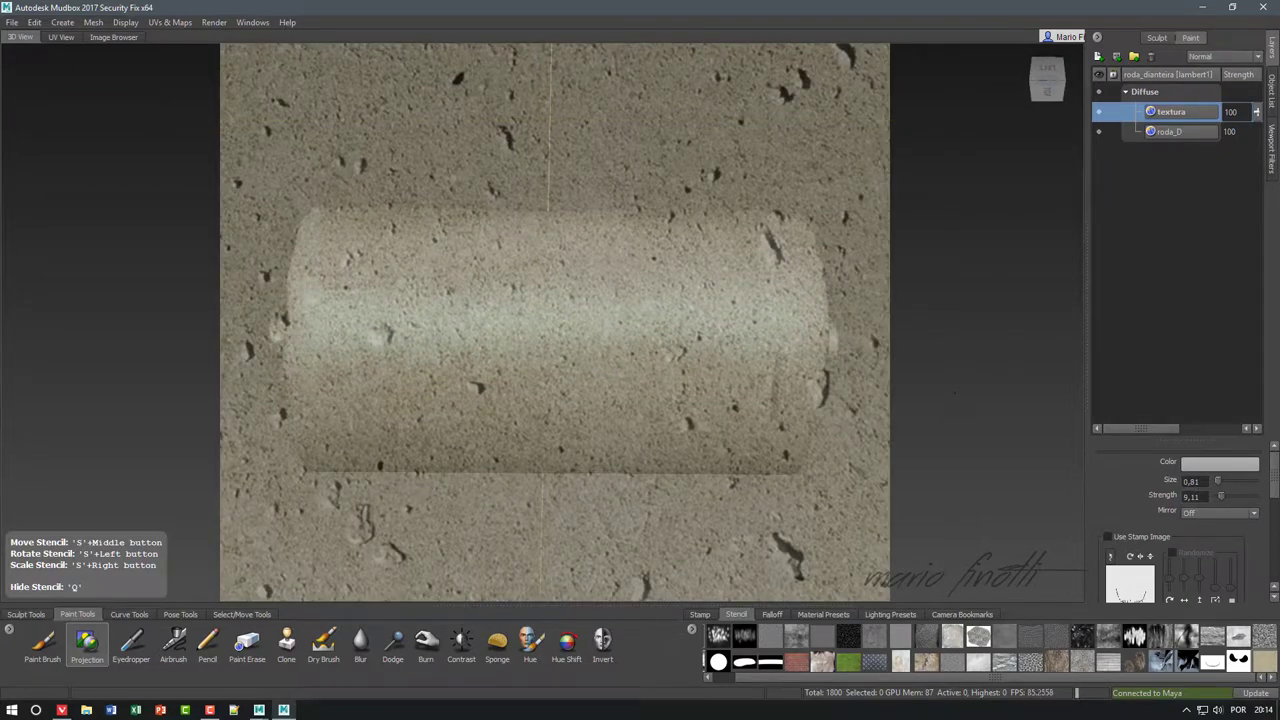
pyautogui.press('q')
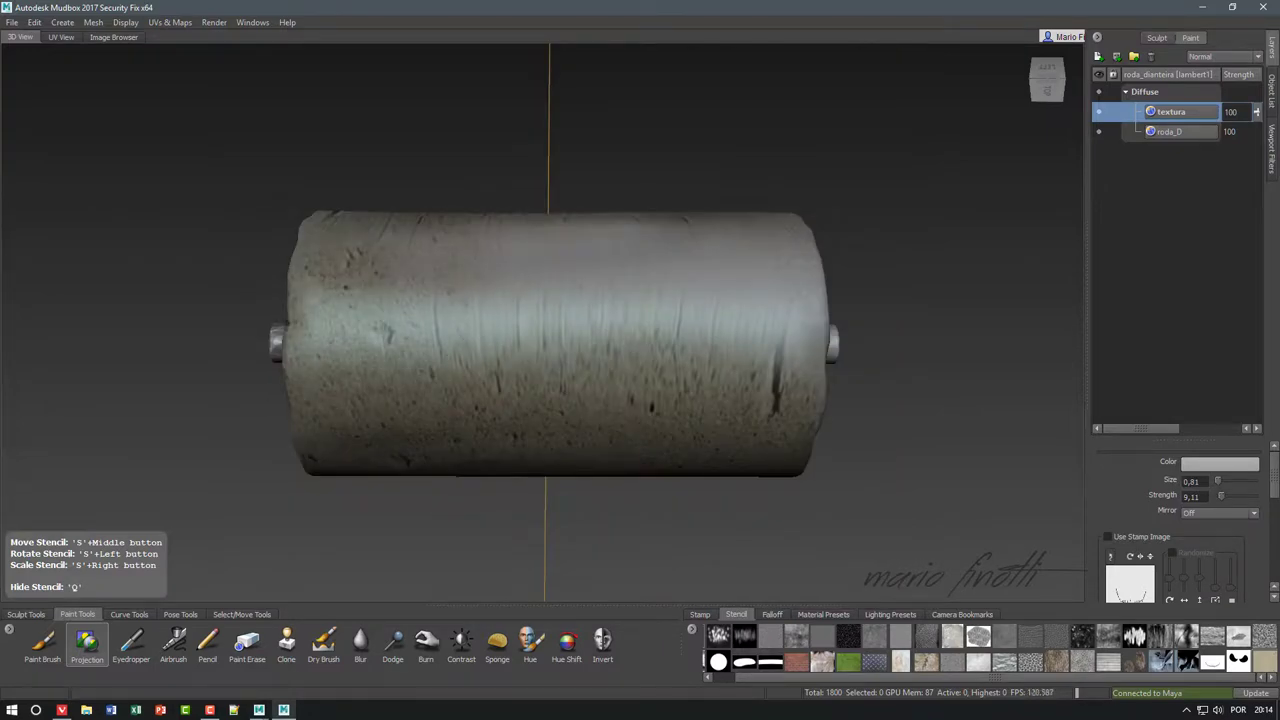
pyautogui.moveTo(400, 300); pyautogui.dragTo(820, 310)
pyautogui.press('q')
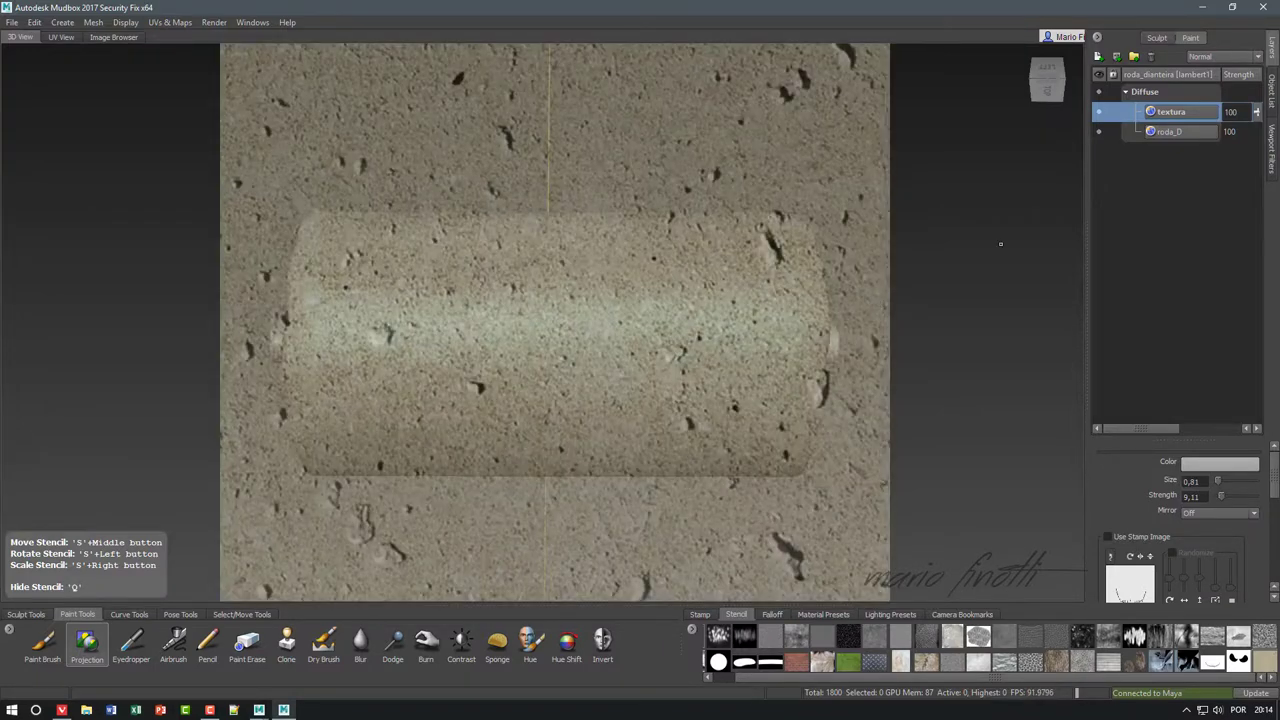
pyautogui.keyDown('alt'); pyautogui.moveTo(1000, 243); pyautogui.dragTo(1000, 228); pyautogui.keyUp('alt')
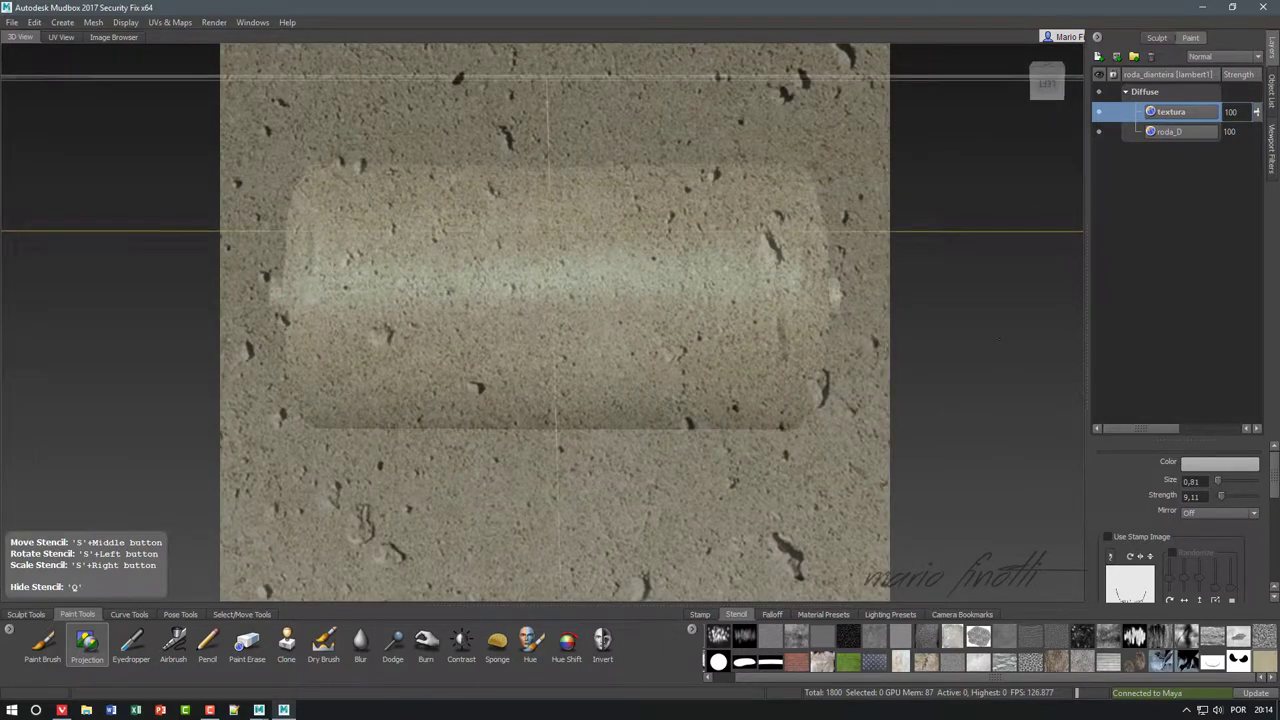
pyautogui.press('q')
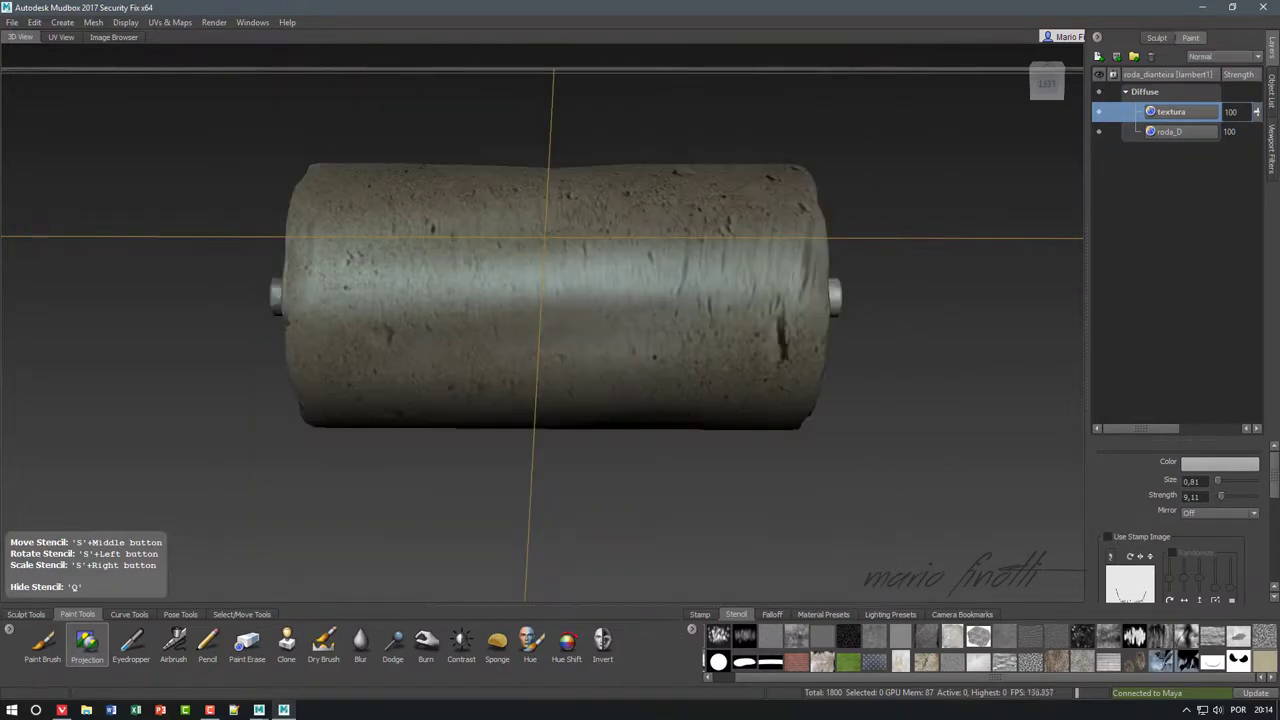
pyautogui.press('q')
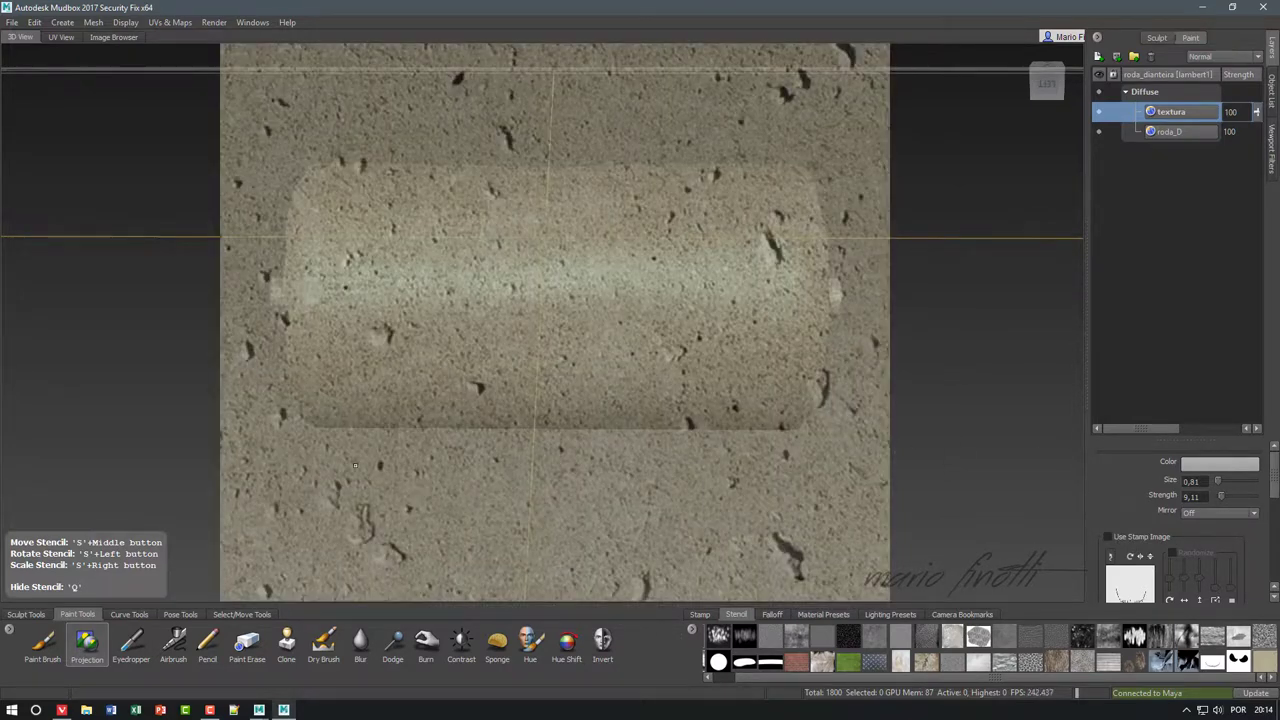
pyautogui.press('q')
pyautogui.moveTo(354, 465)
pyautogui.keyDown('alt'); pyautogui.mouseDown()
pyautogui.moveTo(849, 433)
pyautogui.moveTo(516, 314)
pyautogui.mouseUp(); pyautogui.keyUp('alt')
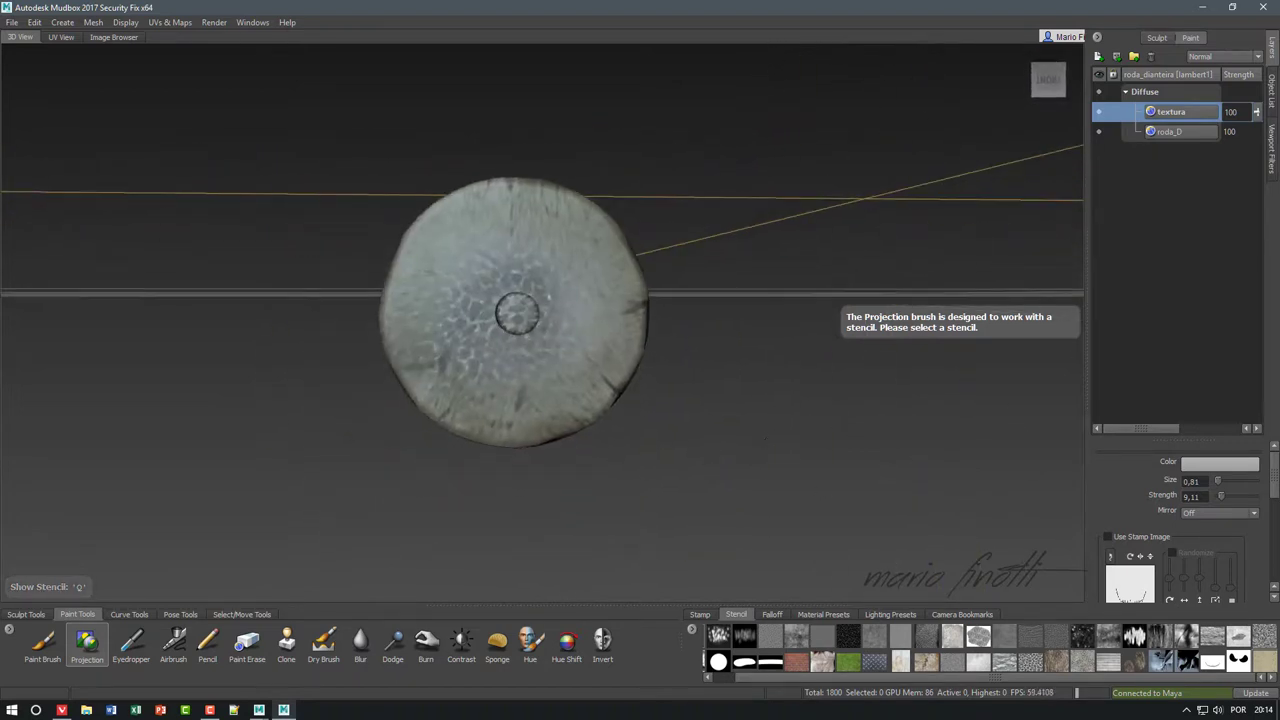
# - Shrink the concrete stencil to fit the round end disc and project it onto that face
pyautogui.press('q')
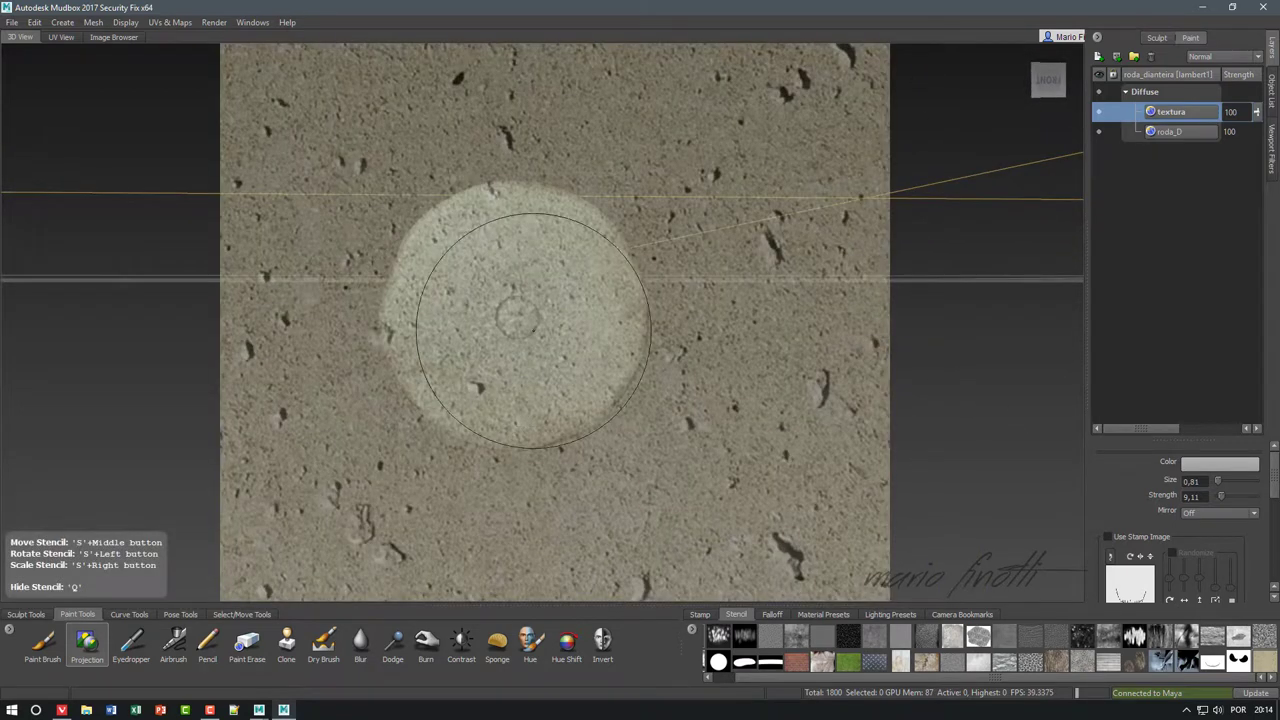
pyautogui.click(533, 330)
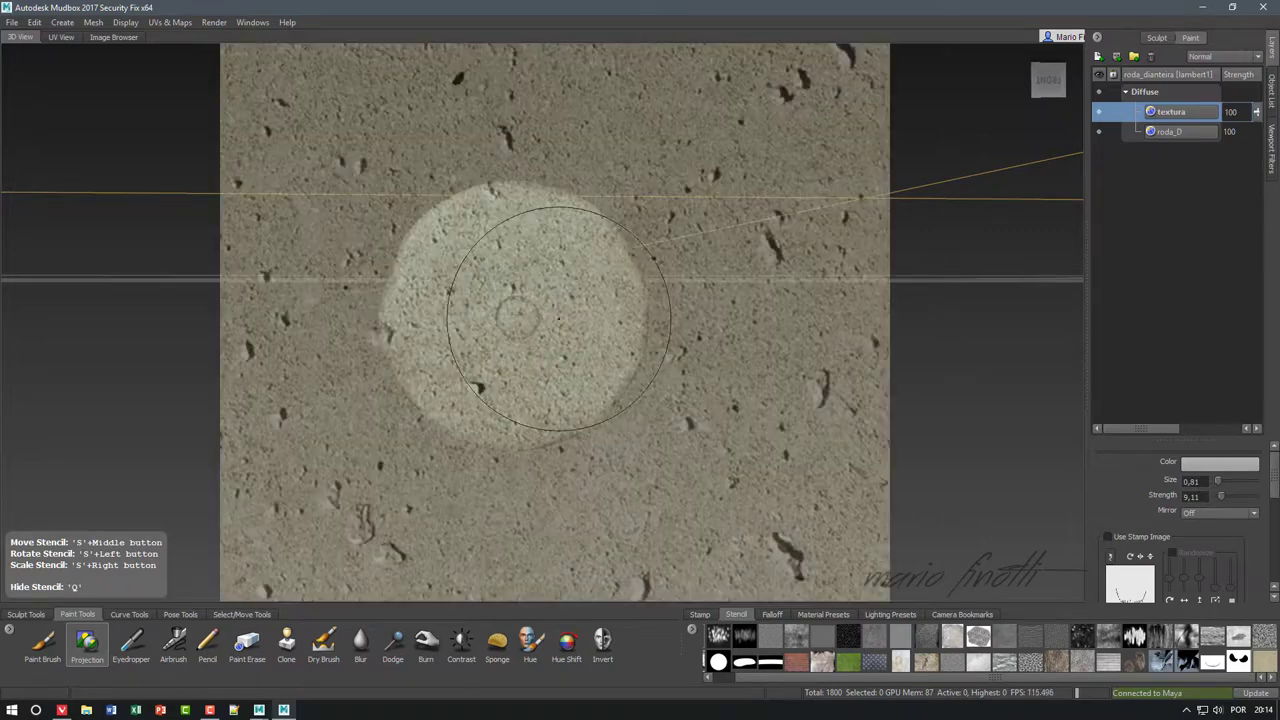
pyautogui.keyDown('alt'); pyautogui.moveTo(516, 318); pyautogui.dragTo(575, 322); pyautogui.keyUp('alt')
pyautogui.moveTo(575, 322); pyautogui.dragTo(540, 330, button='right')
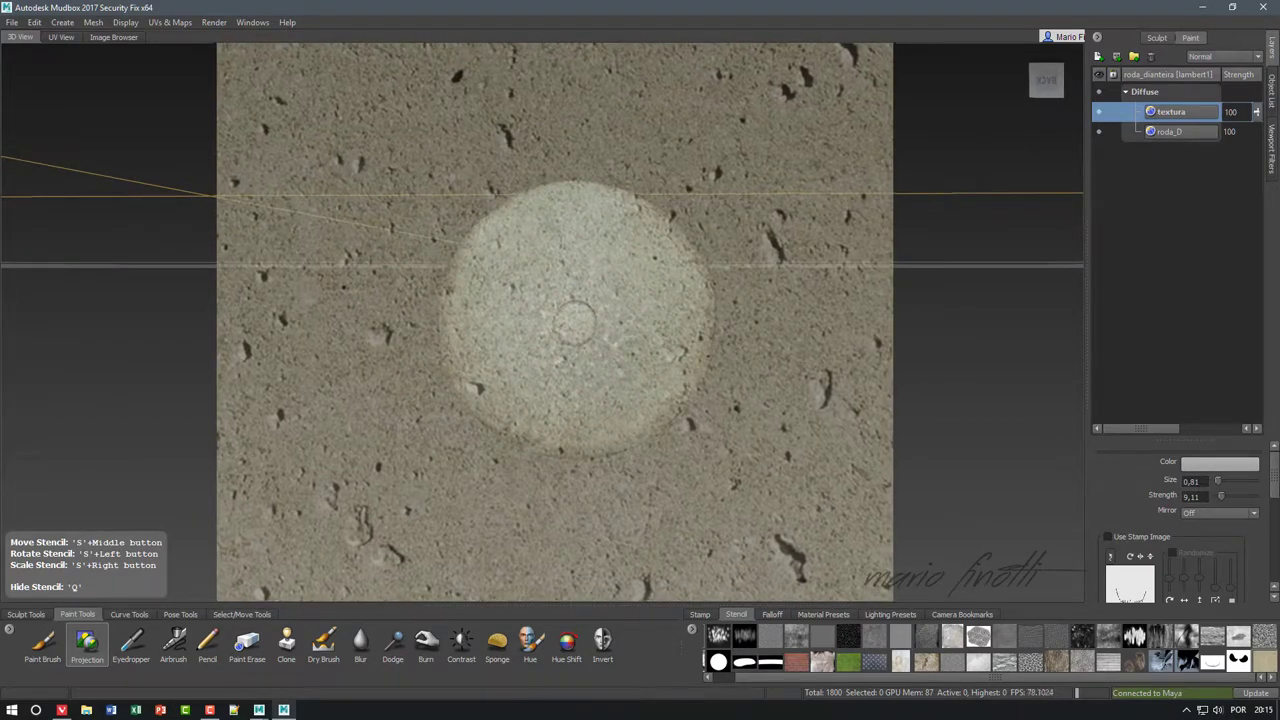
pyautogui.moveTo(555, 322); pyautogui.dragTo(575, 322, button='middle')
pyautogui.moveTo(575, 322); pyautogui.dragTo(600, 330)
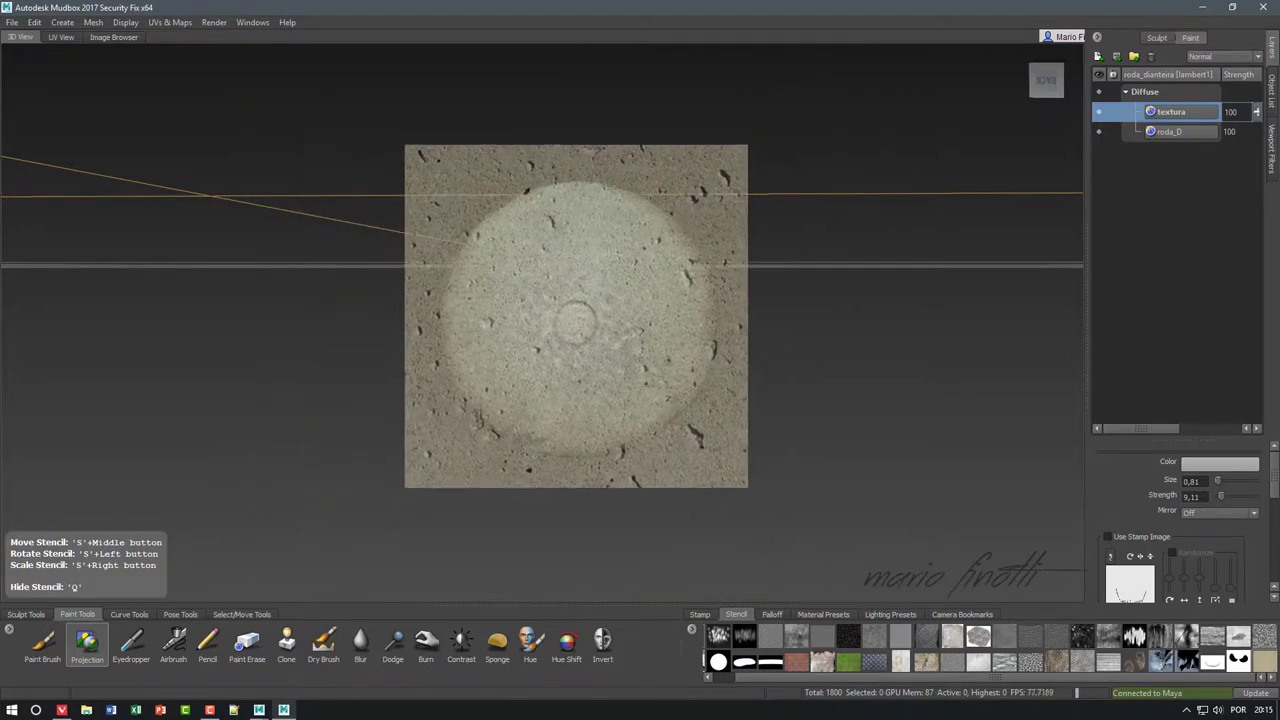
pyautogui.press('q')
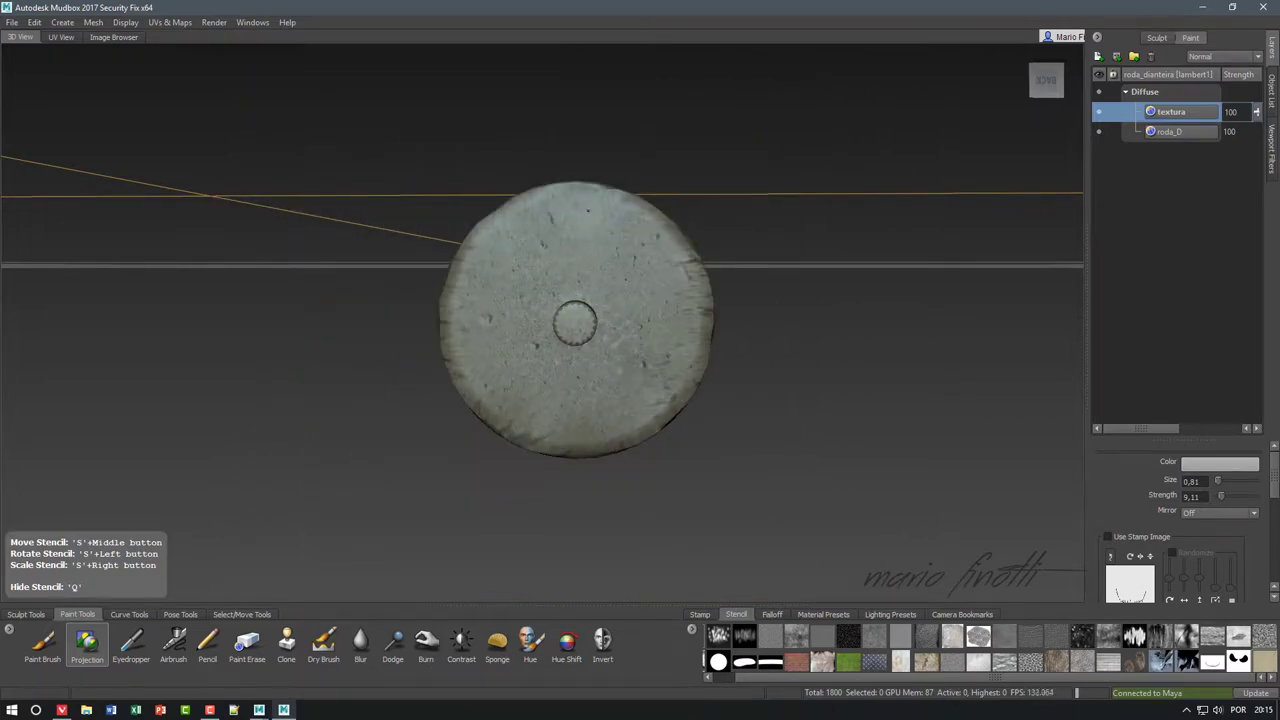
pyautogui.press('q')
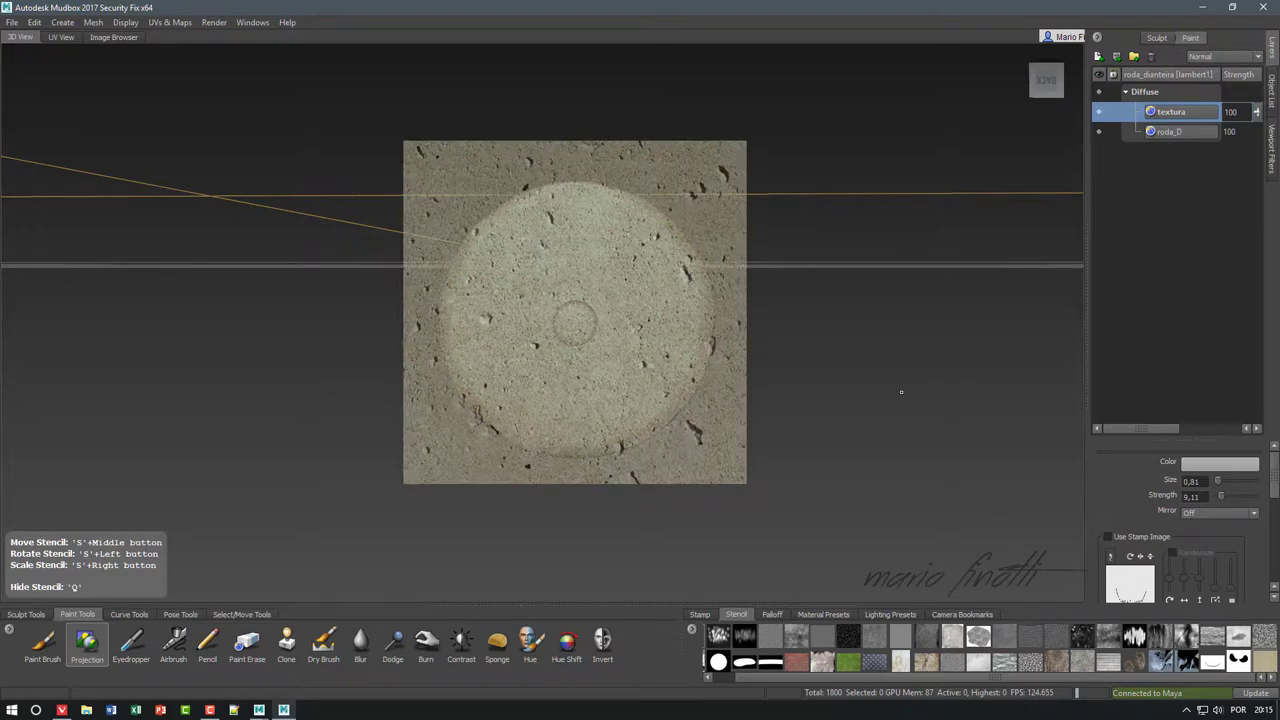
pyautogui.press('q')
pyautogui.keyDown('alt'); pyautogui.moveTo(575, 322); pyautogui.dragTo(530, 420); pyautogui.keyUp('alt')
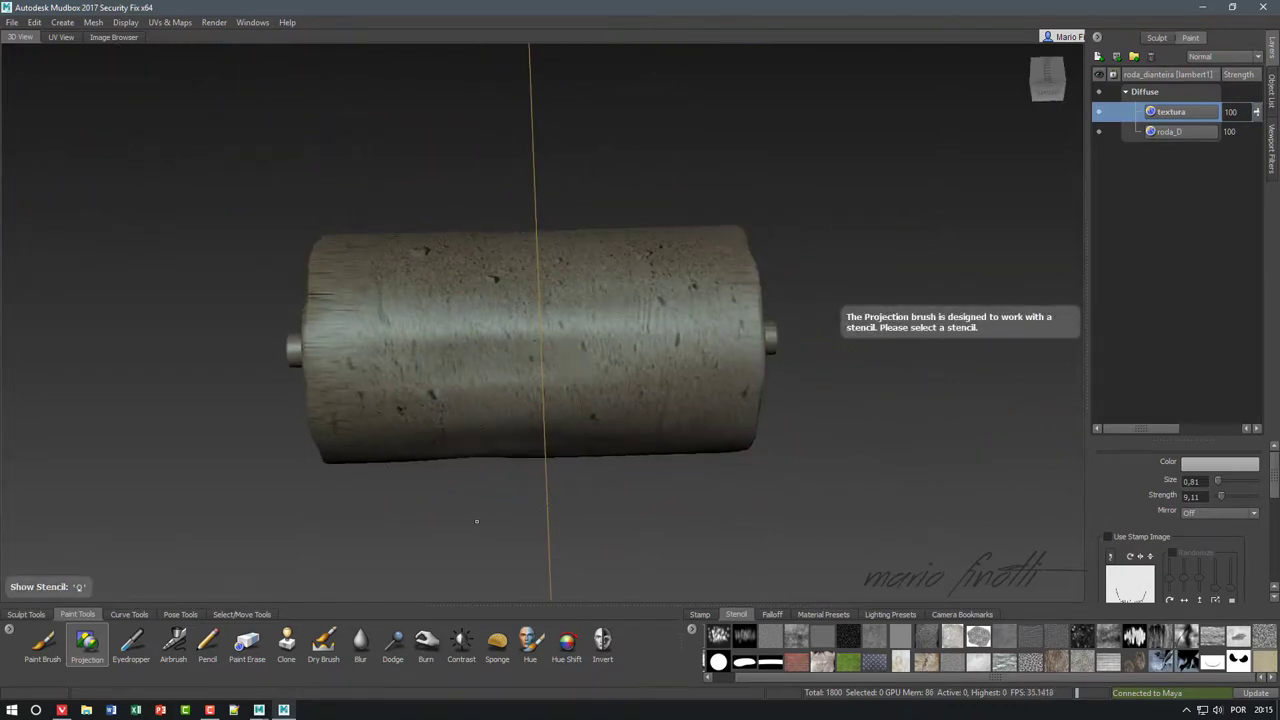
# - Open the lambert1 material properties from the cylinder's right-click menu, then close them
pyautogui.press('q')
pyautogui.keyDown('alt'); pyautogui.moveTo(585, 314); pyautogui.dragTo(543, 300); pyautogui.keyUp('alt')
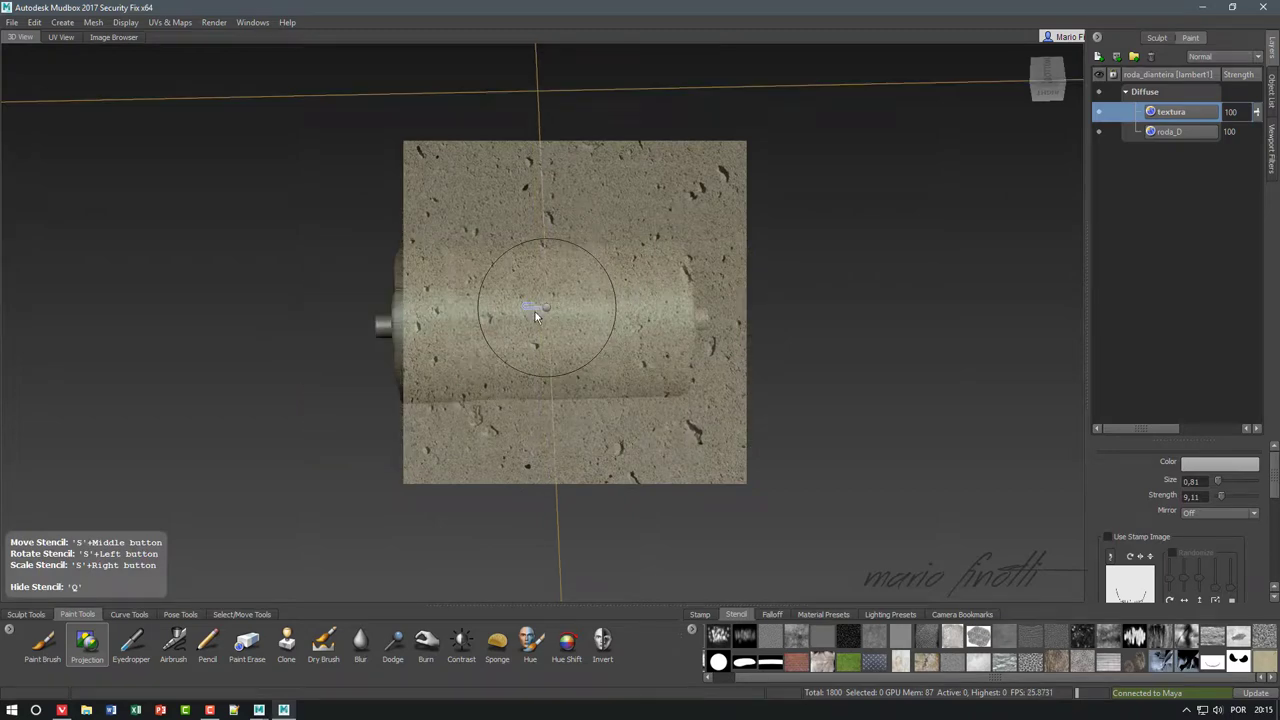
pyautogui.rightClick(549, 313)
pyautogui.click(560, 302)
pyautogui.click(749, 249)
# - Orbit along the cylinder's long side, toggling the concrete stencil to check the projected texture
pyautogui.keyDown('alt'); pyautogui.moveTo(686, 307); pyautogui.dragTo(700, 300); pyautogui.keyUp('alt')
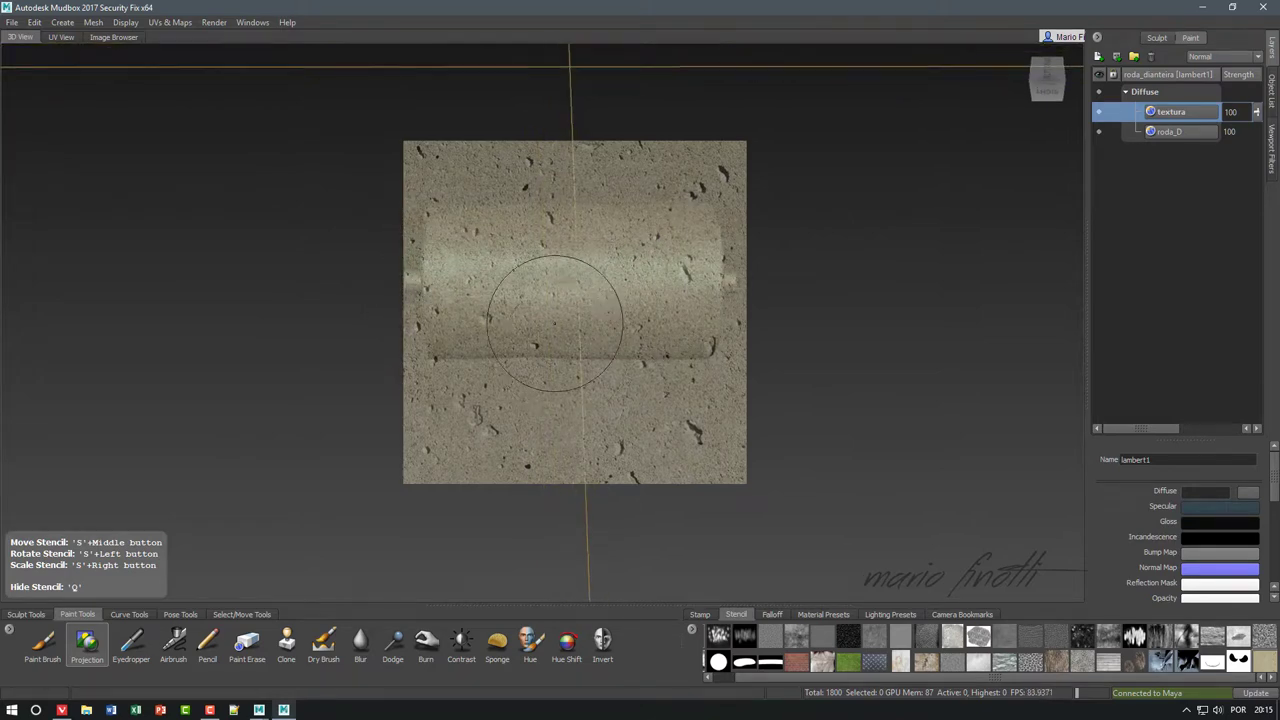
pyautogui.keyDown('alt'); pyautogui.moveTo(555, 322); pyautogui.dragTo(545, 382); pyautogui.keyUp('alt')
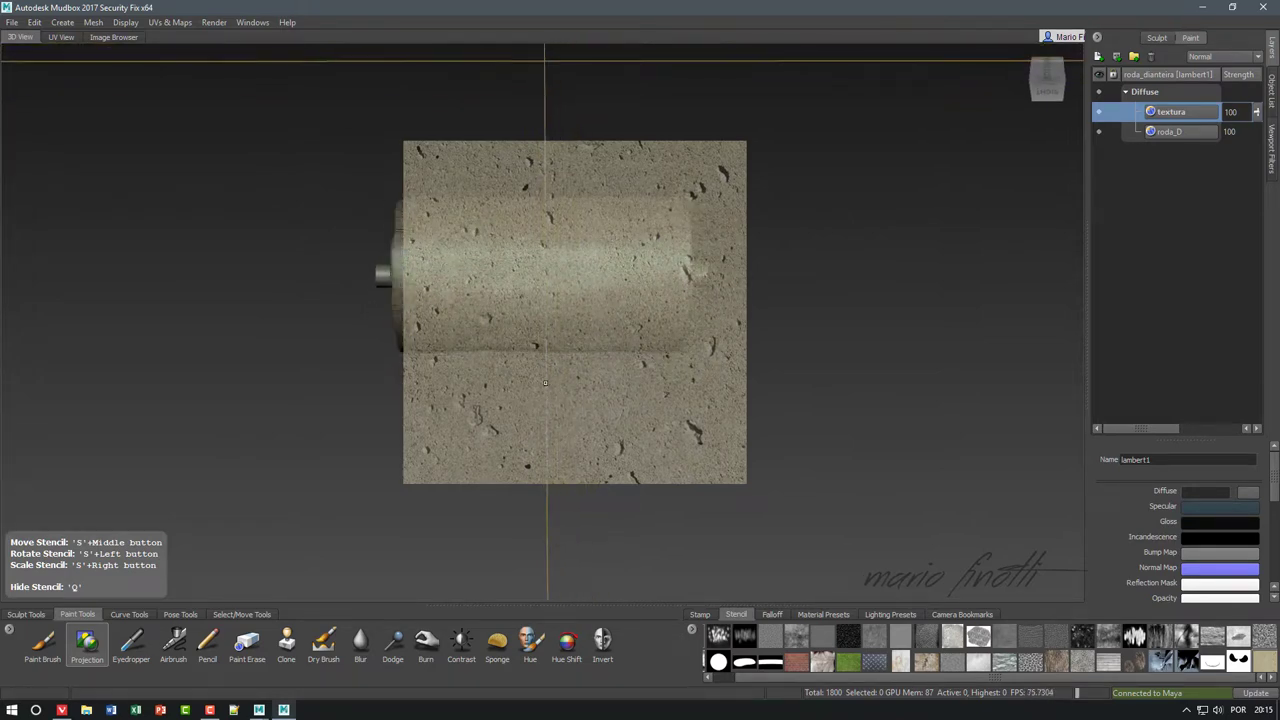
pyautogui.keyDown('alt'); pyautogui.moveTo(452, 270); pyautogui.dragTo(489, 330); pyautogui.keyUp('alt')
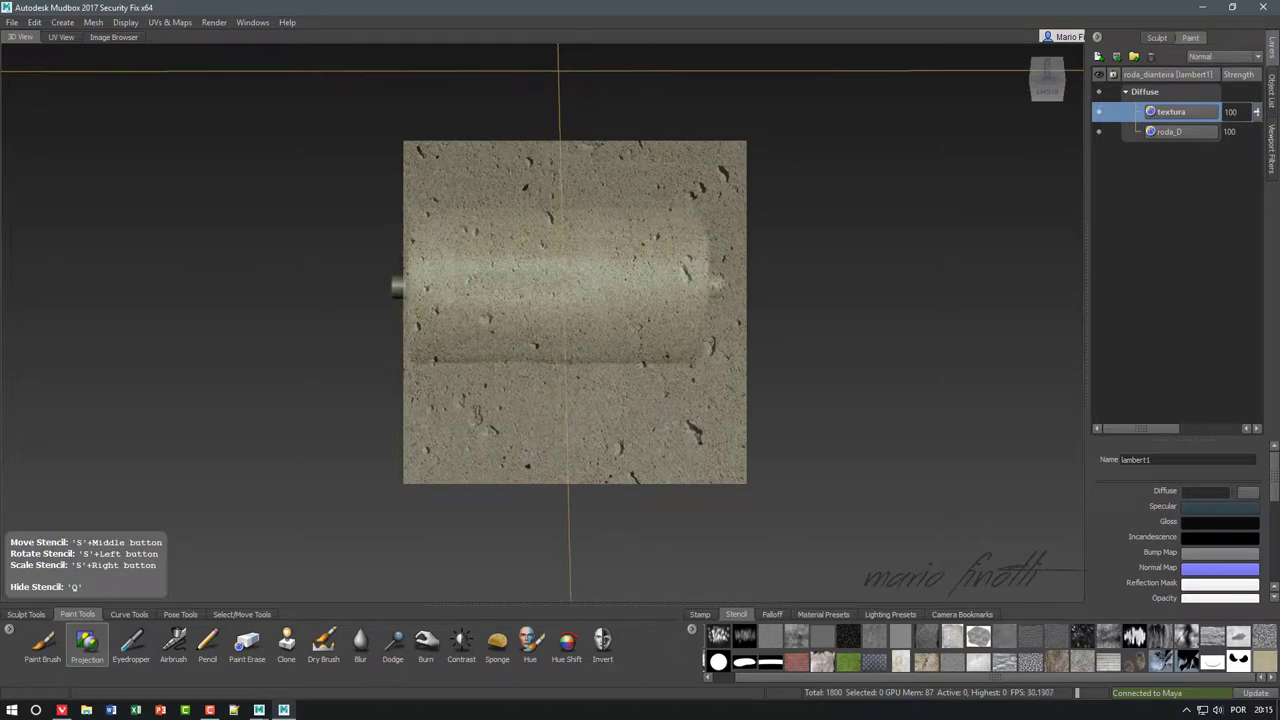
pyautogui.press('q')
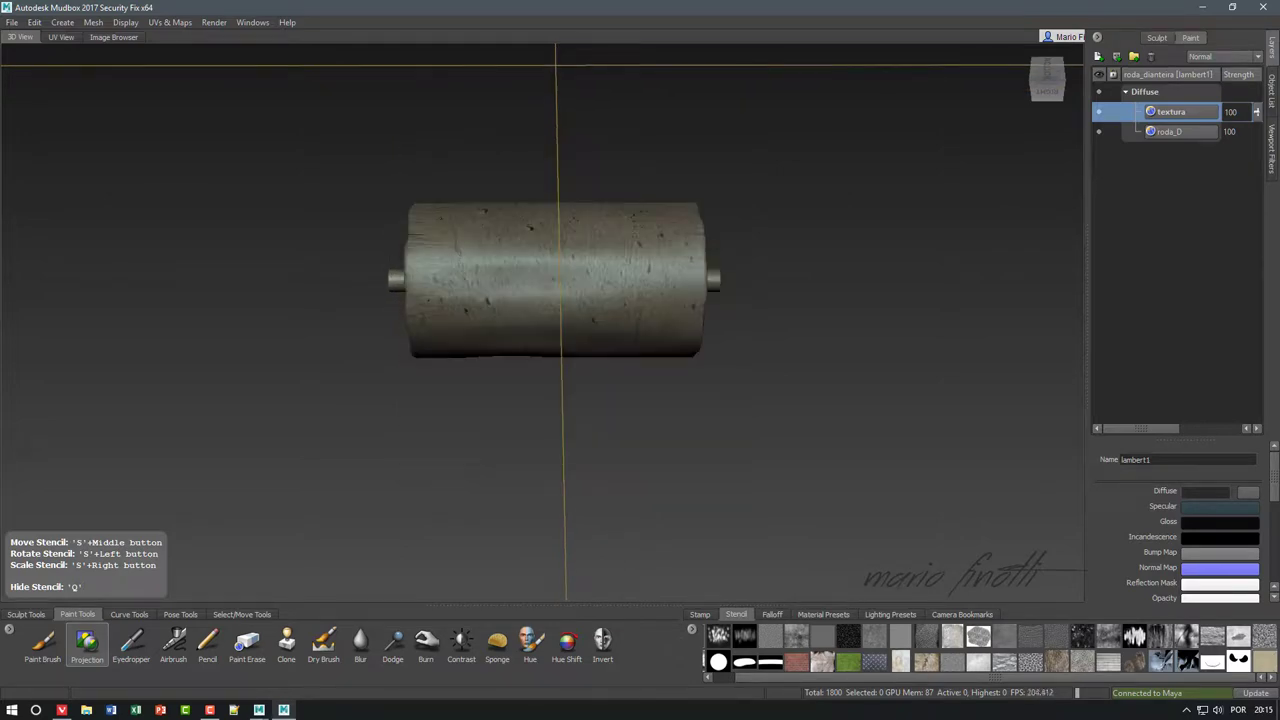
pyautogui.press('q')
pyautogui.press('q')
pyautogui.press('q')
pyautogui.keyDown('alt'); pyautogui.moveTo(445, 240); pyautogui.dragTo(445, 270); pyautogui.keyUp('alt')
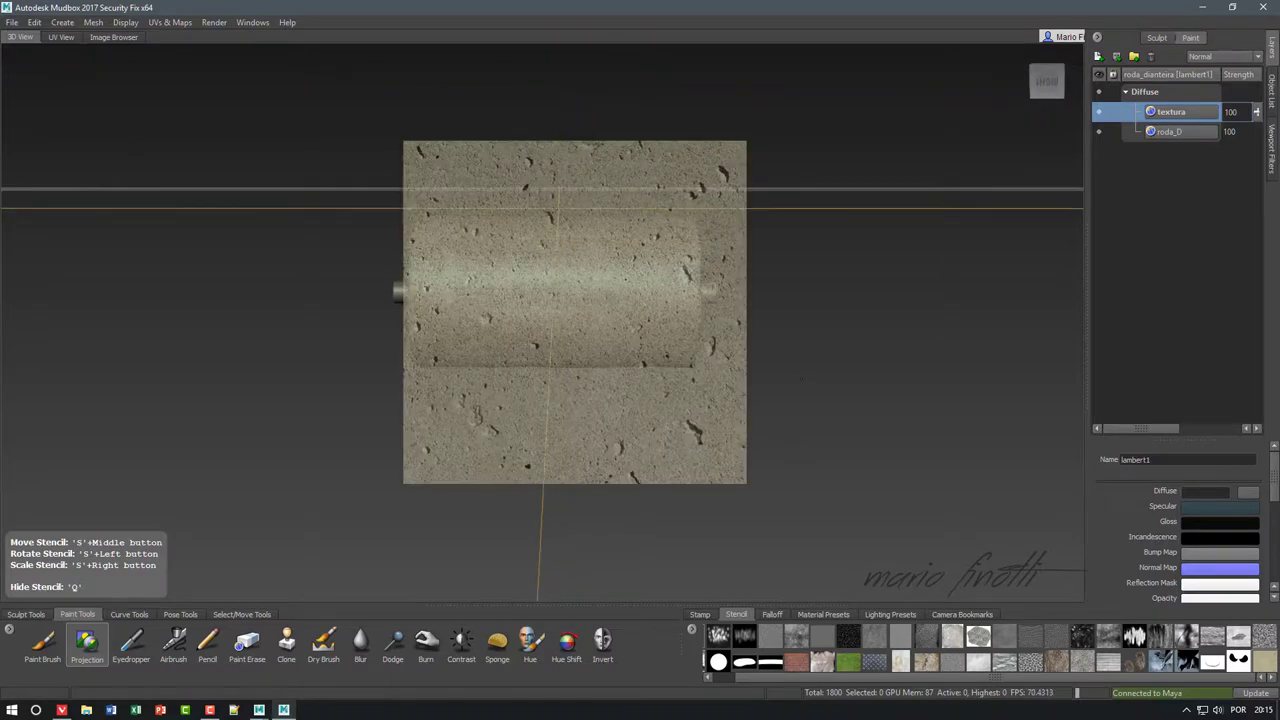
pyautogui.press('q')
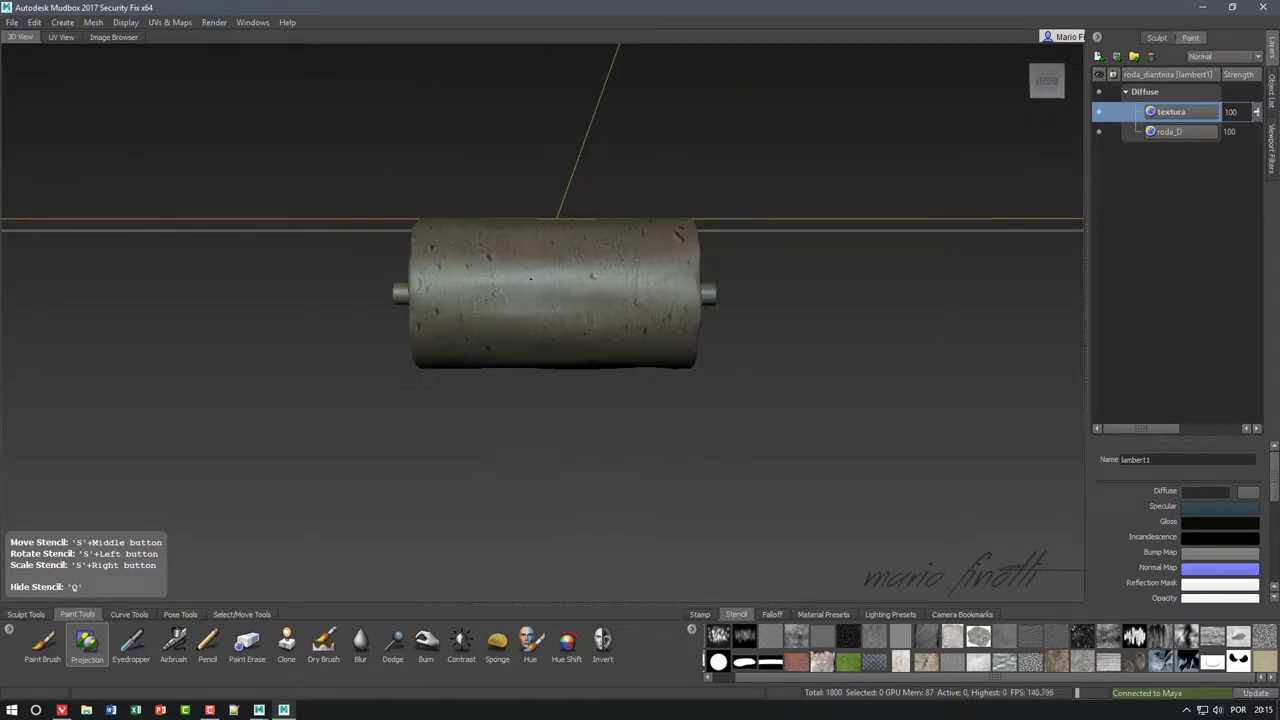
pyautogui.press('q')
pyautogui.keyDown('alt'); pyautogui.moveTo(470, 270); pyautogui.dragTo(470, 300); pyautogui.keyUp('alt')
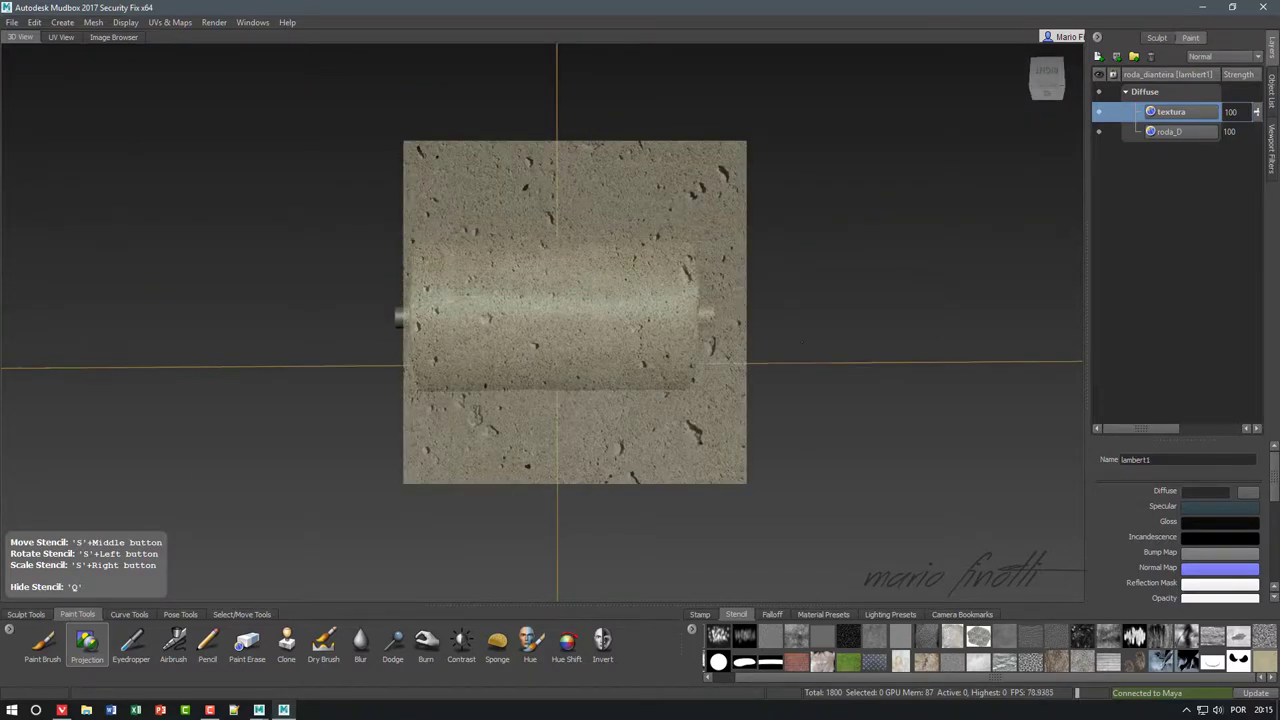
pyautogui.press('q')
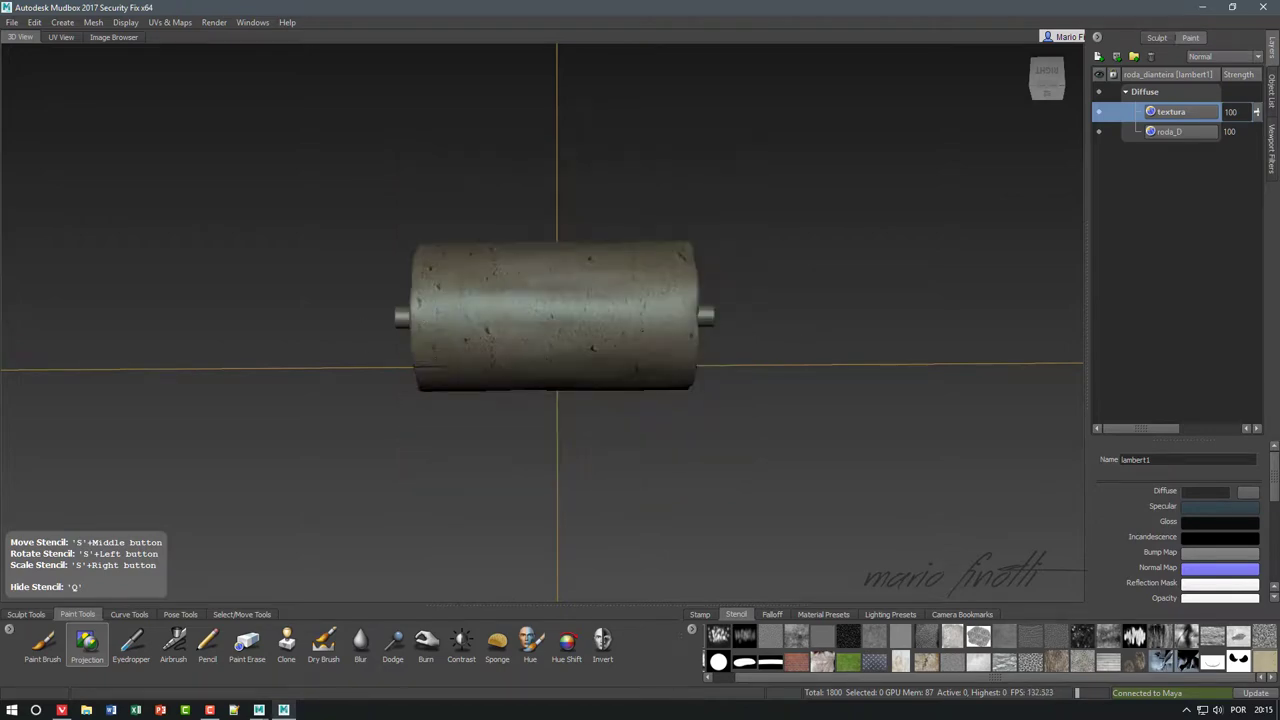
pyautogui.press('q')
pyautogui.keyDown('alt'); pyautogui.moveTo(657, 340); pyautogui.dragTo(657, 372); pyautogui.keyUp('alt')
pyautogui.press('q')
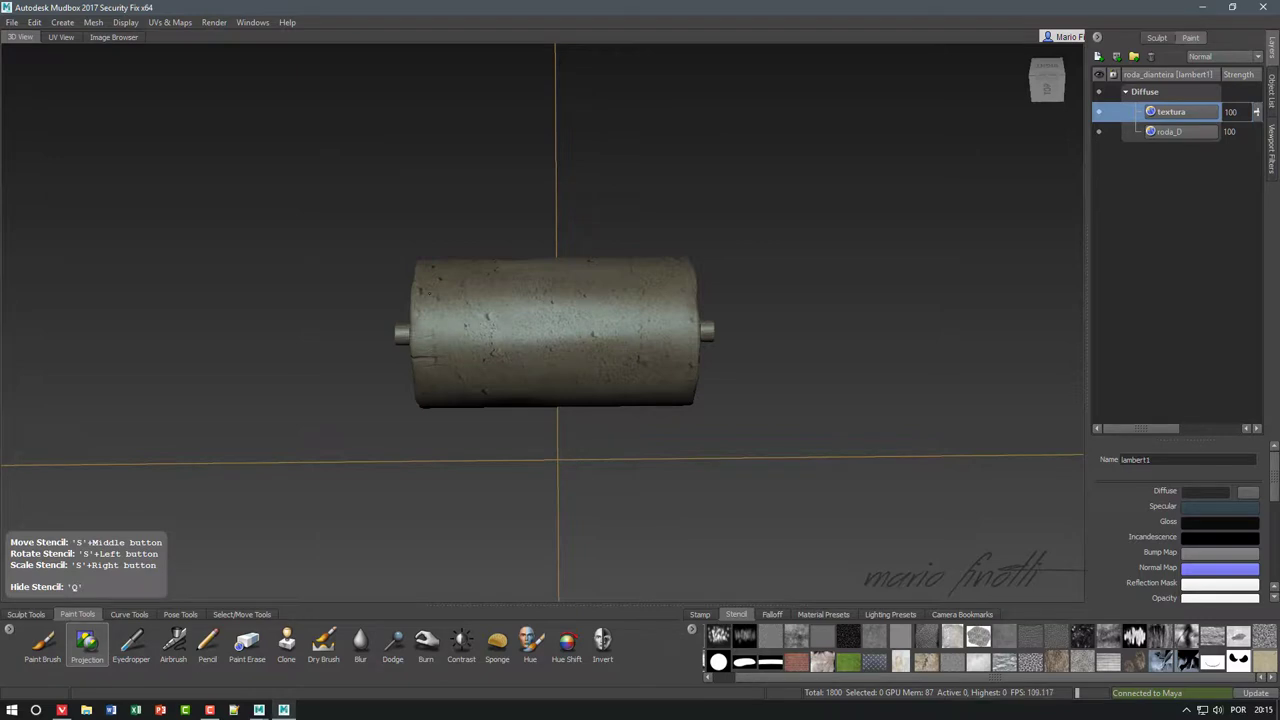
# - Show the concrete stencil and orbit around the cylinder's sides toward its left end cap
pyautogui.press('q')
pyautogui.press('q')
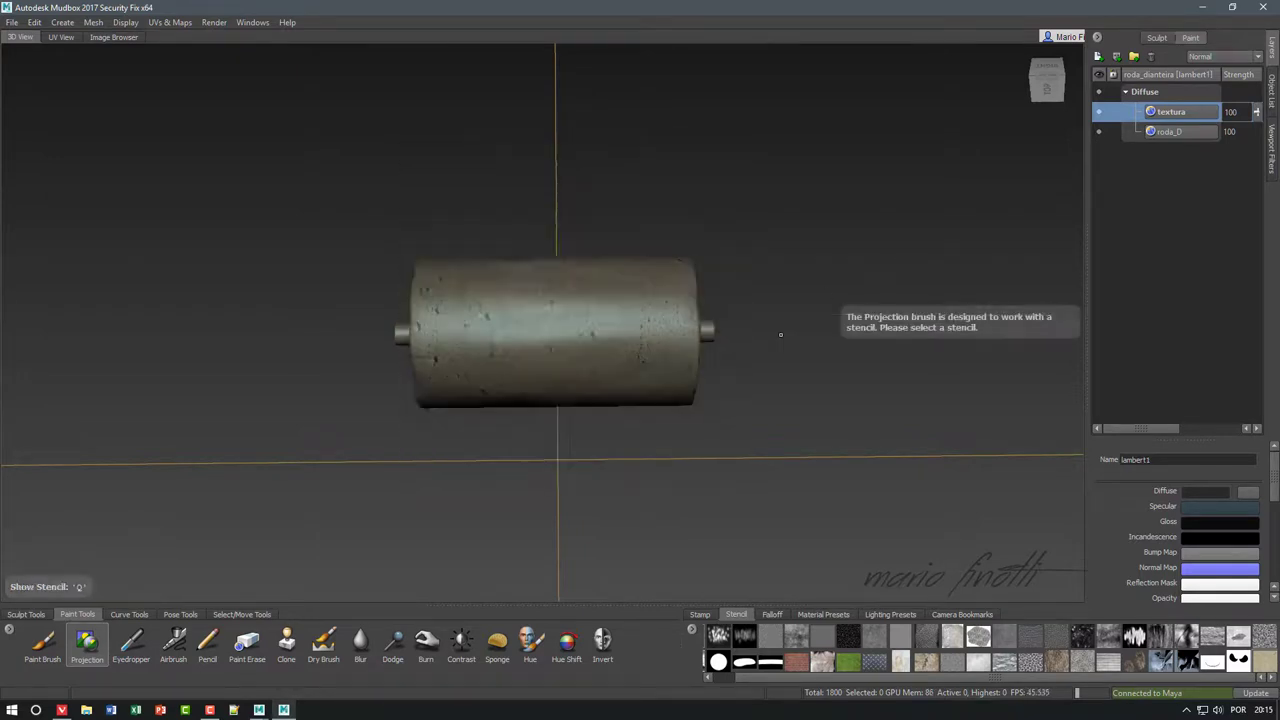
pyautogui.moveTo(777, 334)
pyautogui.keyDown('alt'); pyautogui.mouseDown()
pyautogui.moveTo(385, 382)
pyautogui.moveTo(609, 472)
pyautogui.moveTo(733, 427)
pyautogui.moveTo(786, 449)
pyautogui.moveTo(786, 466)
pyautogui.moveTo(897, 390)
pyautogui.mouseUp(); pyautogui.keyUp('alt')
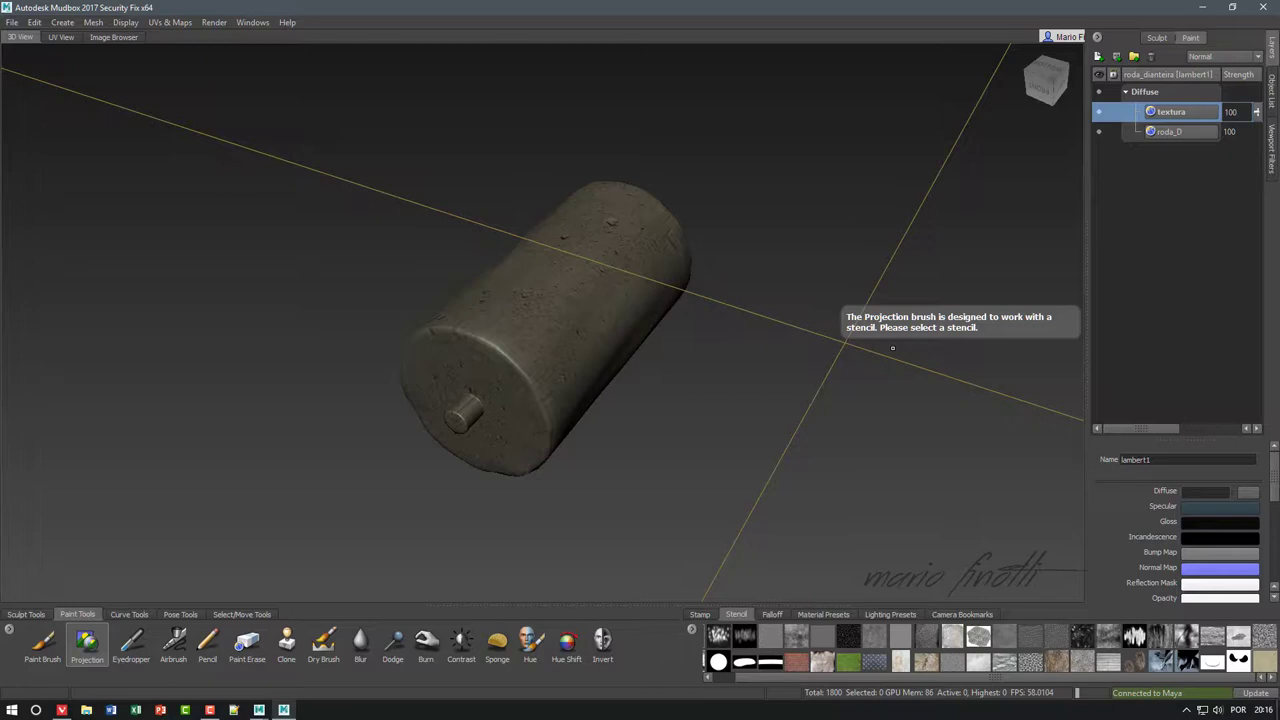
pyautogui.keyDown('alt'); pyautogui.moveTo(984, 550); pyautogui.dragTo(457, 473); pyautogui.keyUp('alt')
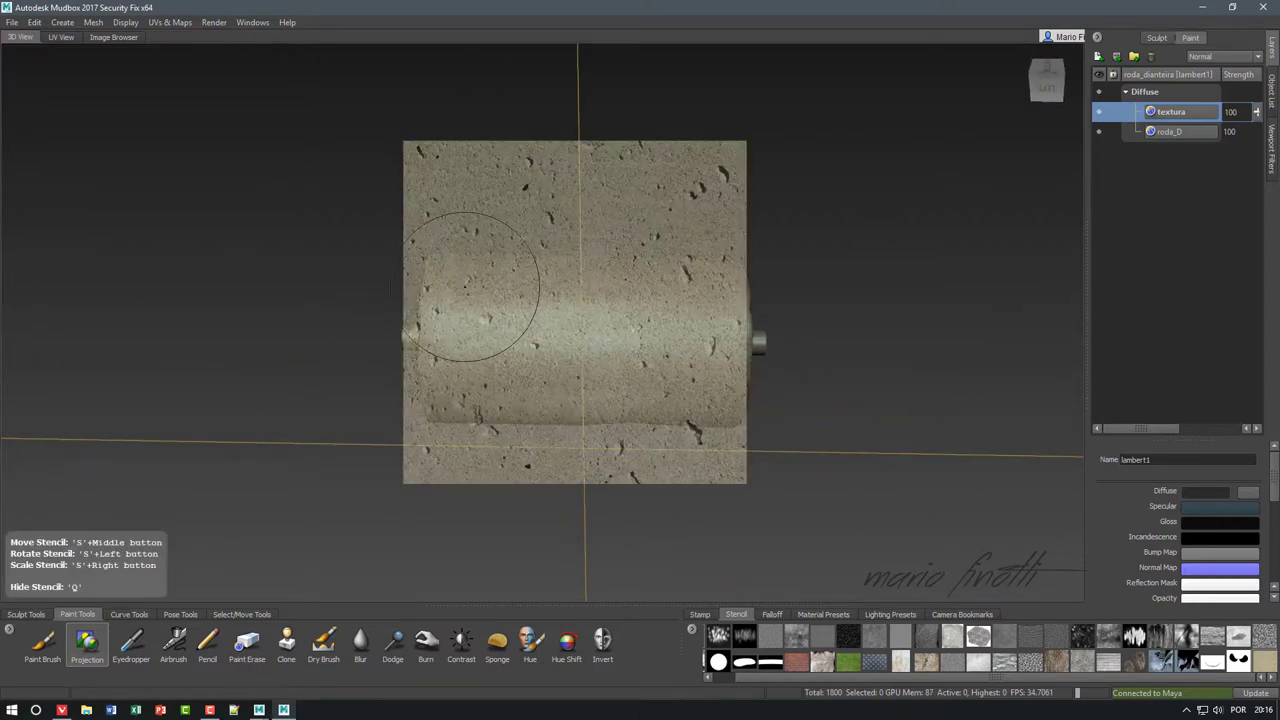
pyautogui.keyDown('alt'); pyautogui.moveTo(431, 330); pyautogui.dragTo(690, 340); pyautogui.keyUp('alt')
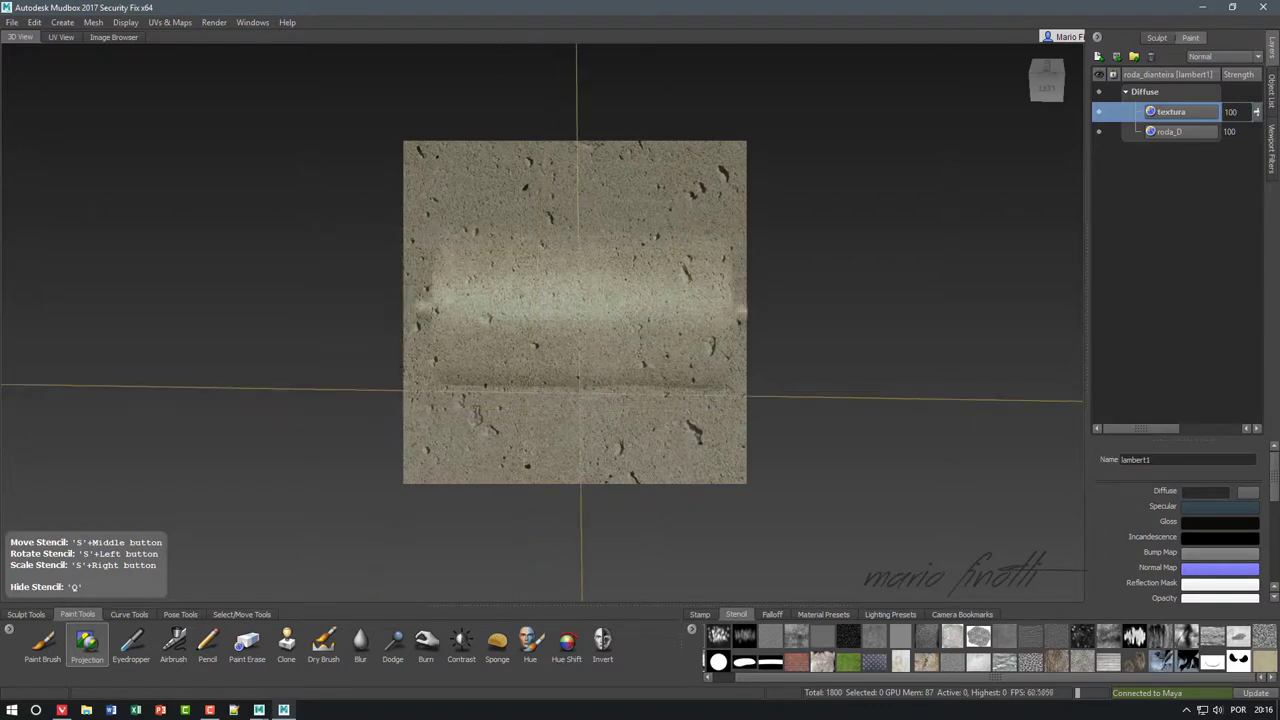
pyautogui.press('q')
pyautogui.press('q')
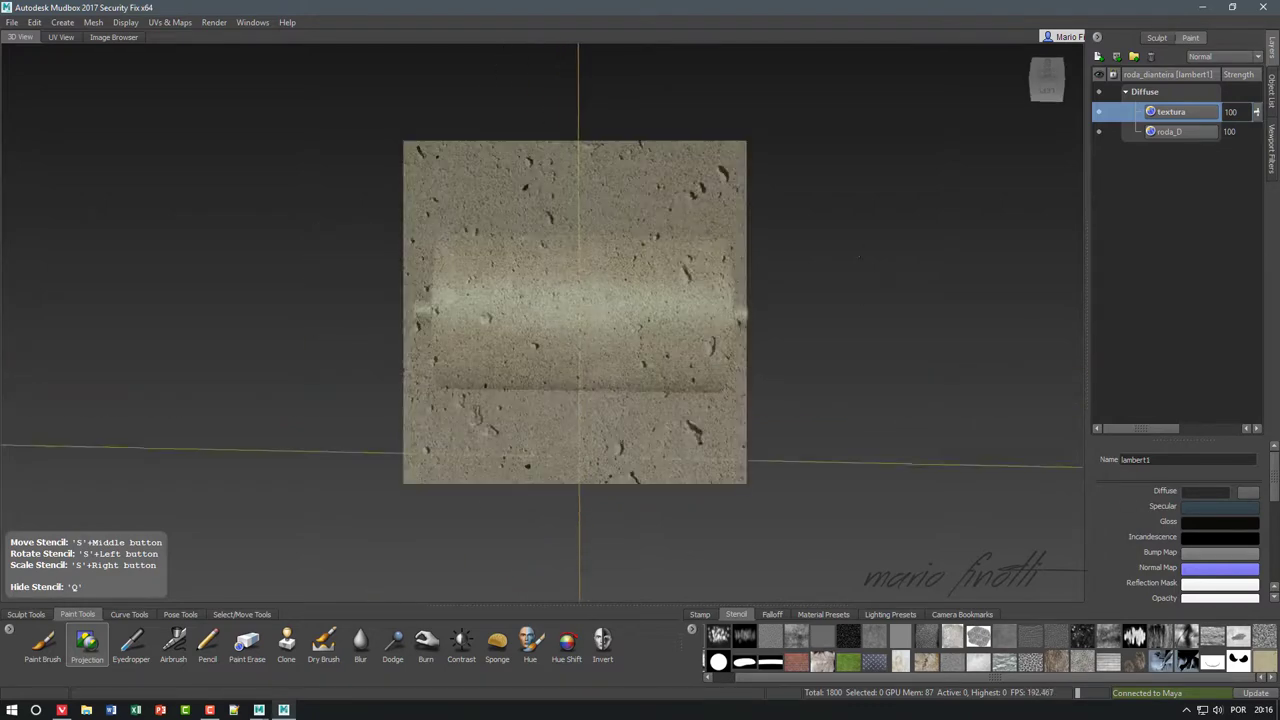
pyautogui.press('q')
pyautogui.press('q')
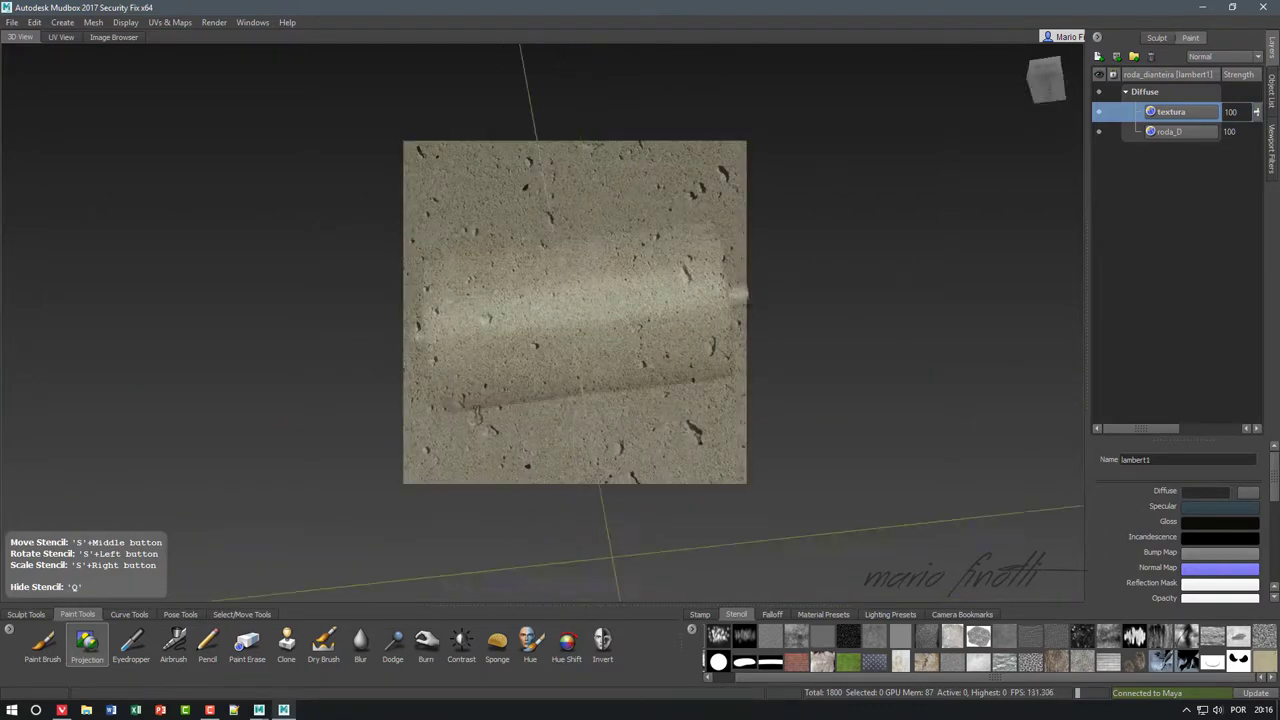
pyautogui.moveTo(700, 330)
pyautogui.keyDown('alt'); pyautogui.mouseDown()
pyautogui.moveTo(808, 251)
pyautogui.moveTo(606, 402)
pyautogui.mouseUp(); pyautogui.keyUp('alt')
pyautogui.press('q')
# - Rescale the concrete stencil to fit the end cap and check coverage from end-on and side views
pyautogui.press('q')
pyautogui.moveTo(606, 402); pyautogui.dragTo(490, 383, button='right')
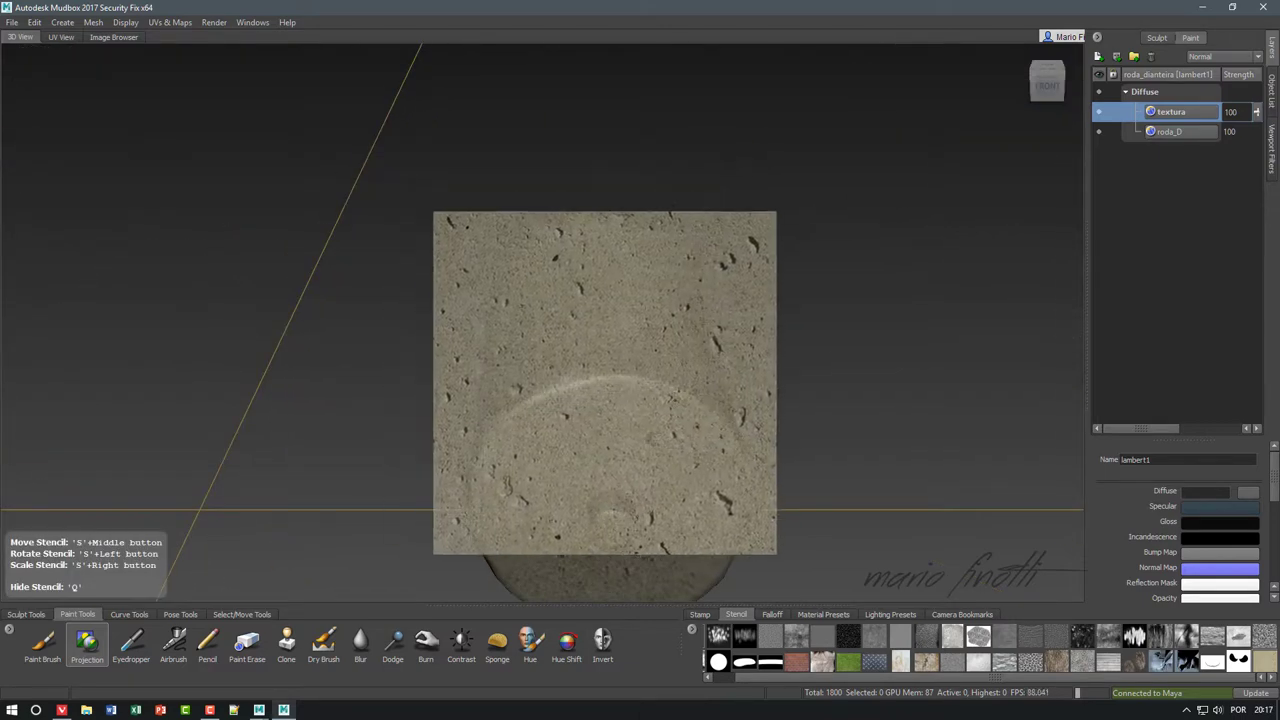
pyautogui.press('q')
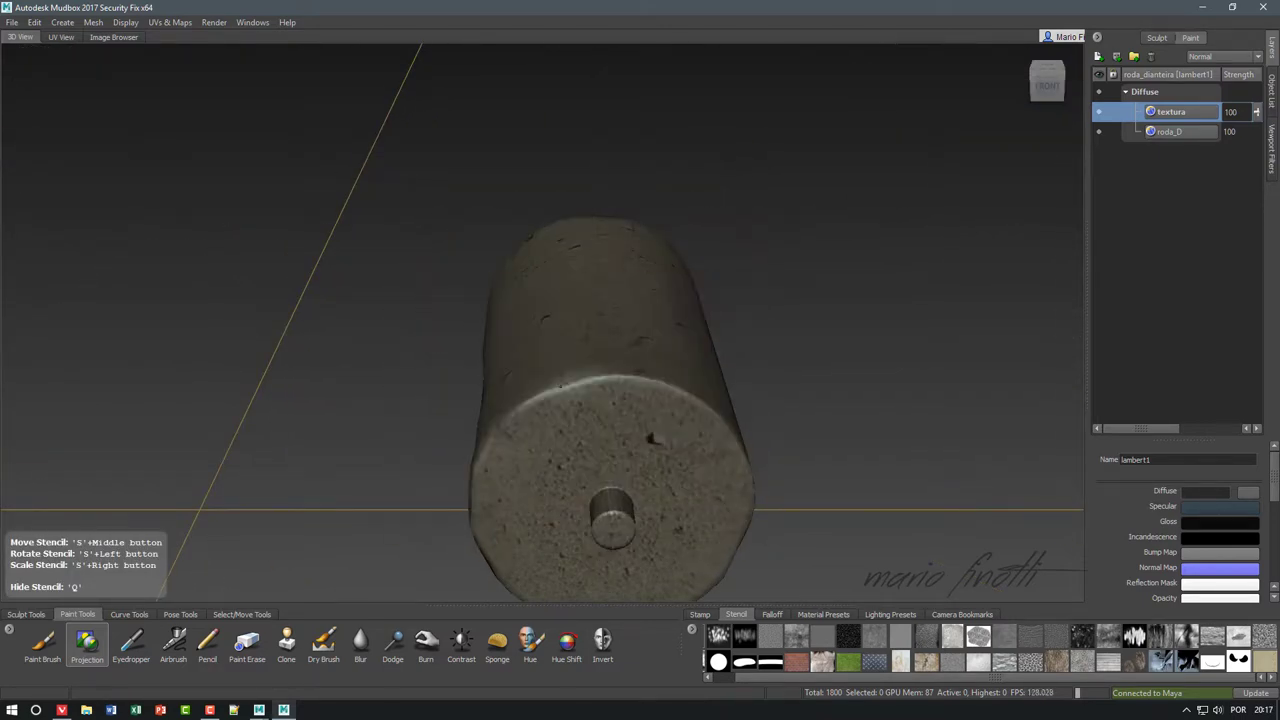
pyautogui.press('q')
pyautogui.moveTo(620, 400); pyautogui.dragTo(700, 400, button='right')
pyautogui.keyDown('alt'); pyautogui.moveTo(620, 400); pyautogui.dragTo(760, 380); pyautogui.keyUp('alt')
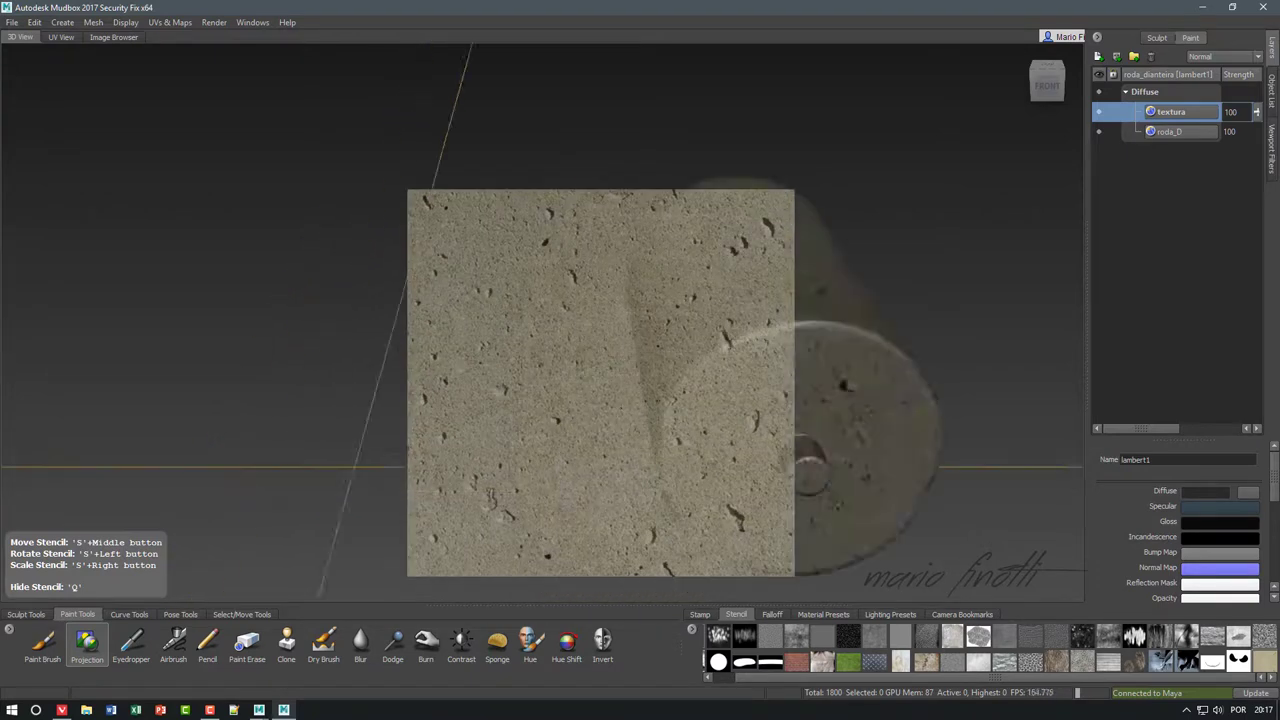
pyautogui.press('q')
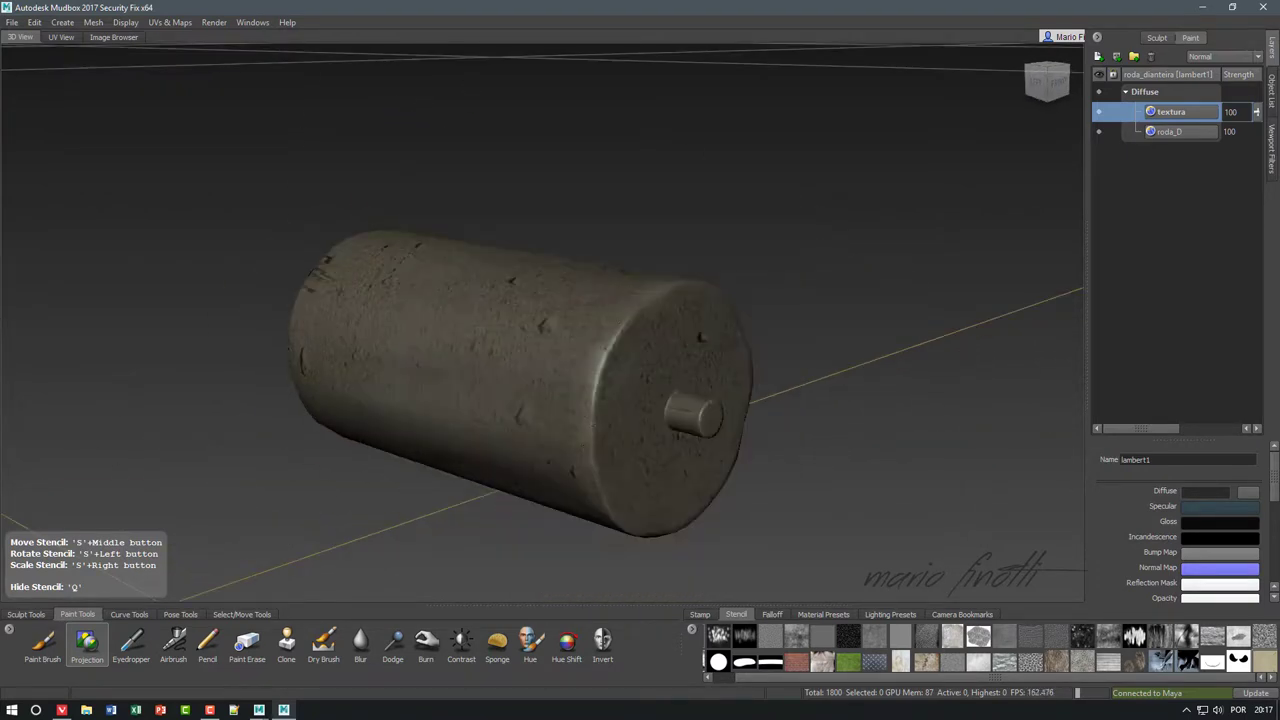
pyautogui.press('q')
pyautogui.moveTo(520, 420)
pyautogui.keyDown('alt'); pyautogui.mouseDown()
pyautogui.moveTo(560, 440)
pyautogui.moveTo(575, 480)
pyautogui.mouseUp(); pyautogui.keyUp('alt')
pyautogui.press('q')
pyautogui.press('q')
pyautogui.press('q')
pyautogui.keyDown('alt'); pyautogui.moveTo(820, 277); pyautogui.dragTo(690, 310); pyautogui.keyUp('alt')
pyautogui.press('q')
pyautogui.press('q')
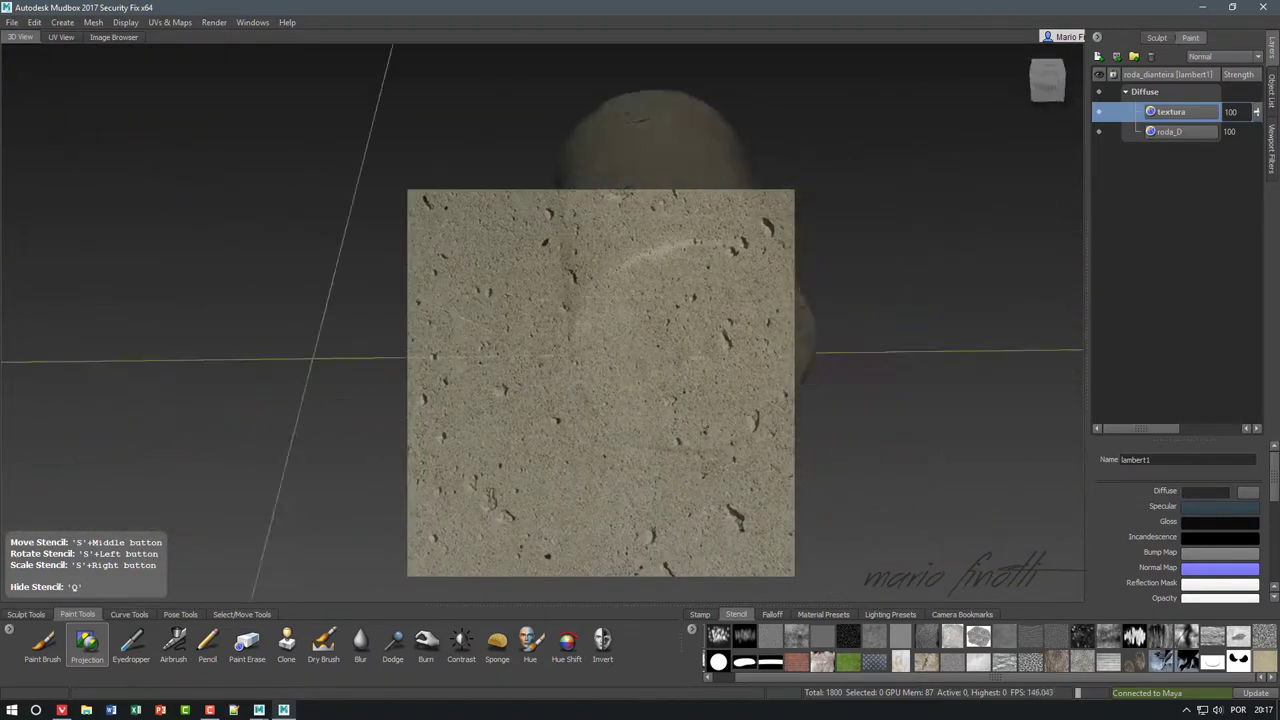
pyautogui.keyDown('alt'); pyautogui.moveTo(600, 380); pyautogui.dragTo(660, 410); pyautogui.keyUp('alt')
pyautogui.press('q')
pyautogui.press('q')
# - Zoom out and display the support stick from the Object List
pyautogui.moveTo(560, 380)
pyautogui.keyDown('alt'); pyautogui.mouseDown()
pyautogui.moveTo(620, 380)
pyautogui.moveTo(617, 337)
pyautogui.moveTo(590, 335)
pyautogui.moveTo(610, 325)
pyautogui.mouseUp(); pyautogui.keyUp('alt')
pyautogui.press('q')
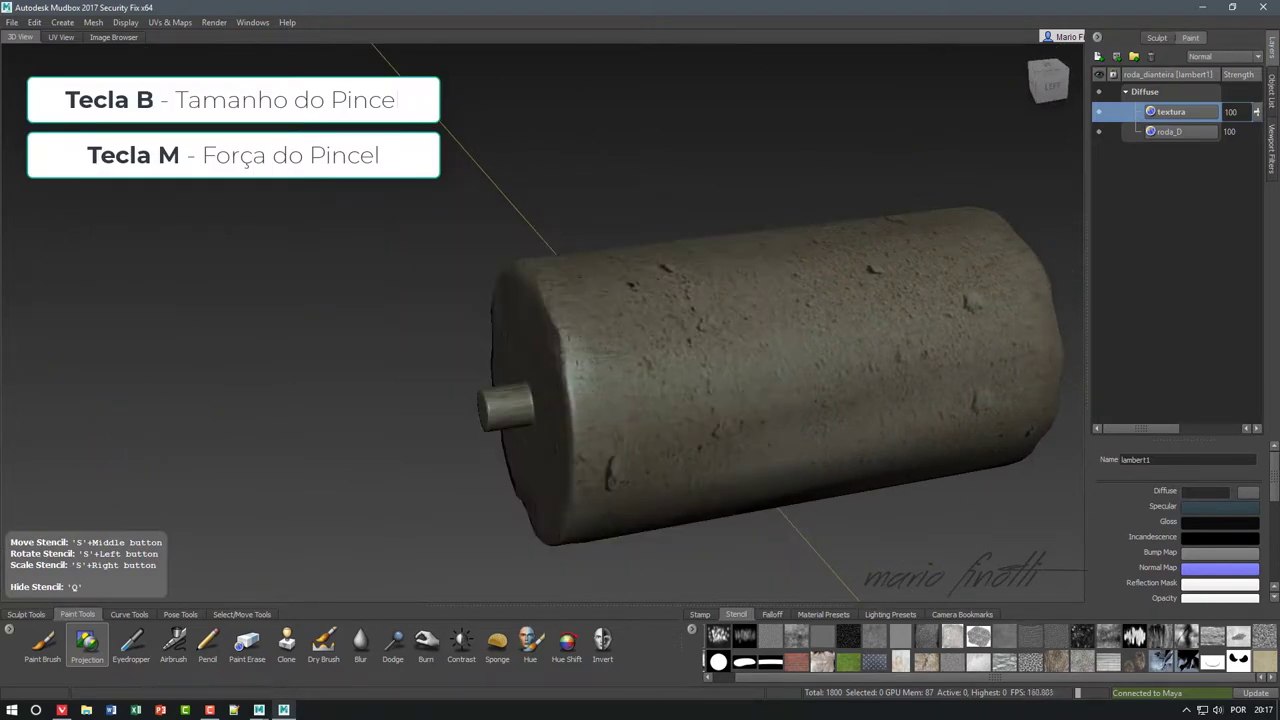
pyautogui.press('q')
pyautogui.press('q')
pyautogui.press('q')
pyautogui.press('q')
pyautogui.press('q')
pyautogui.press('q')
pyautogui.press('q')
pyautogui.press('q')
pyautogui.press('q')
pyautogui.press('q')
pyautogui.press('q')
pyautogui.press('q')
pyautogui.press('q')
pyautogui.press('q')
pyautogui.moveTo(489, 464)
pyautogui.keyDown('alt'); pyautogui.mouseDown()
pyautogui.moveTo(683, 453)
pyautogui.moveTo(990, 143)
pyautogui.mouseUp(); pyautogui.keyUp('alt')
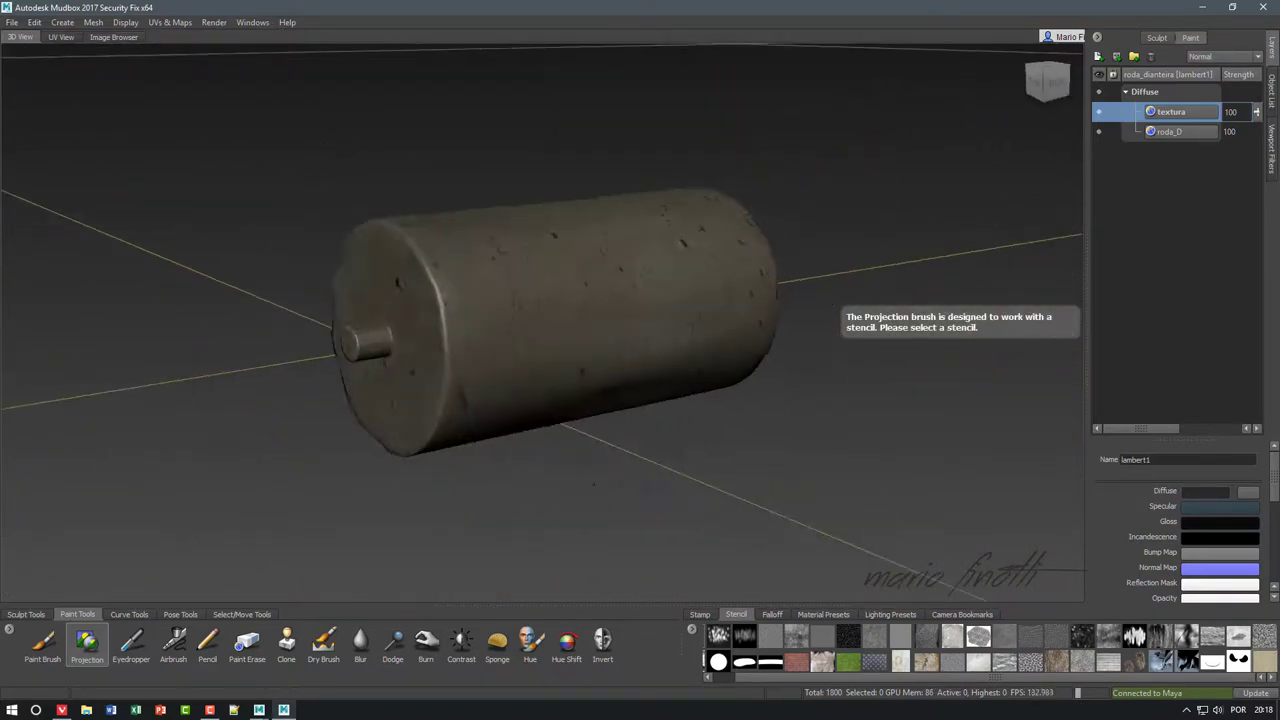
pyautogui.click(1272, 92)
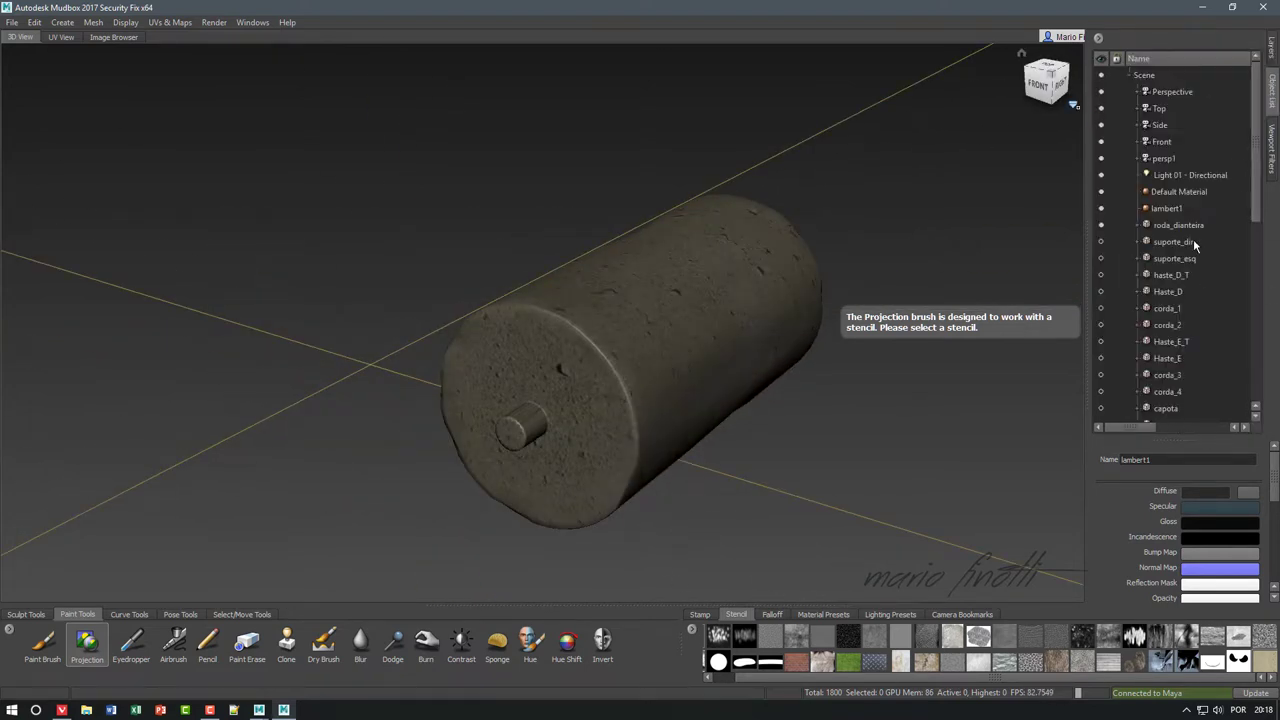
pyautogui.moveTo(1257, 199); pyautogui.dragTo(1257, 213)
pyautogui.click(1101, 191)
pyautogui.click(1101, 208)
pyautogui.keyDown('alt'); pyautogui.moveTo(700, 400); pyautogui.dragTo(606, 428); pyautogui.keyUp('alt')
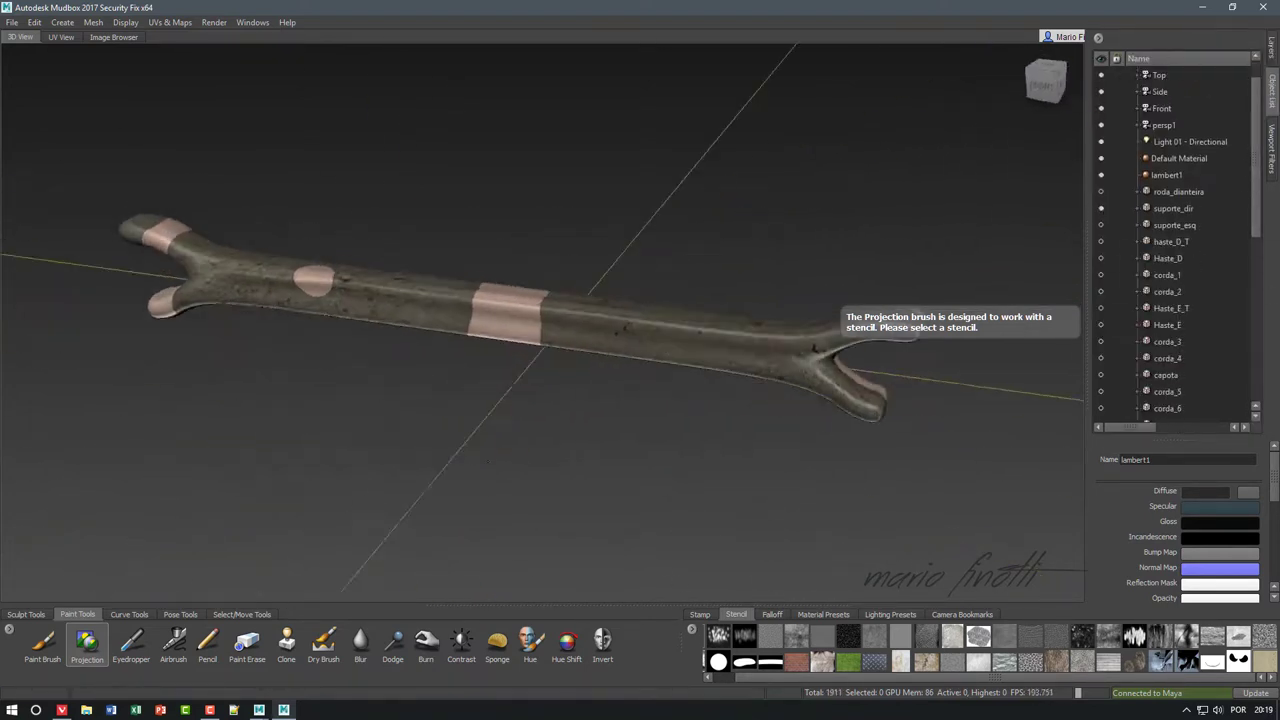
# - Display and select the front wheel roda_dianteira, ready to export its paint layers
pyautogui.click(1272, 48)
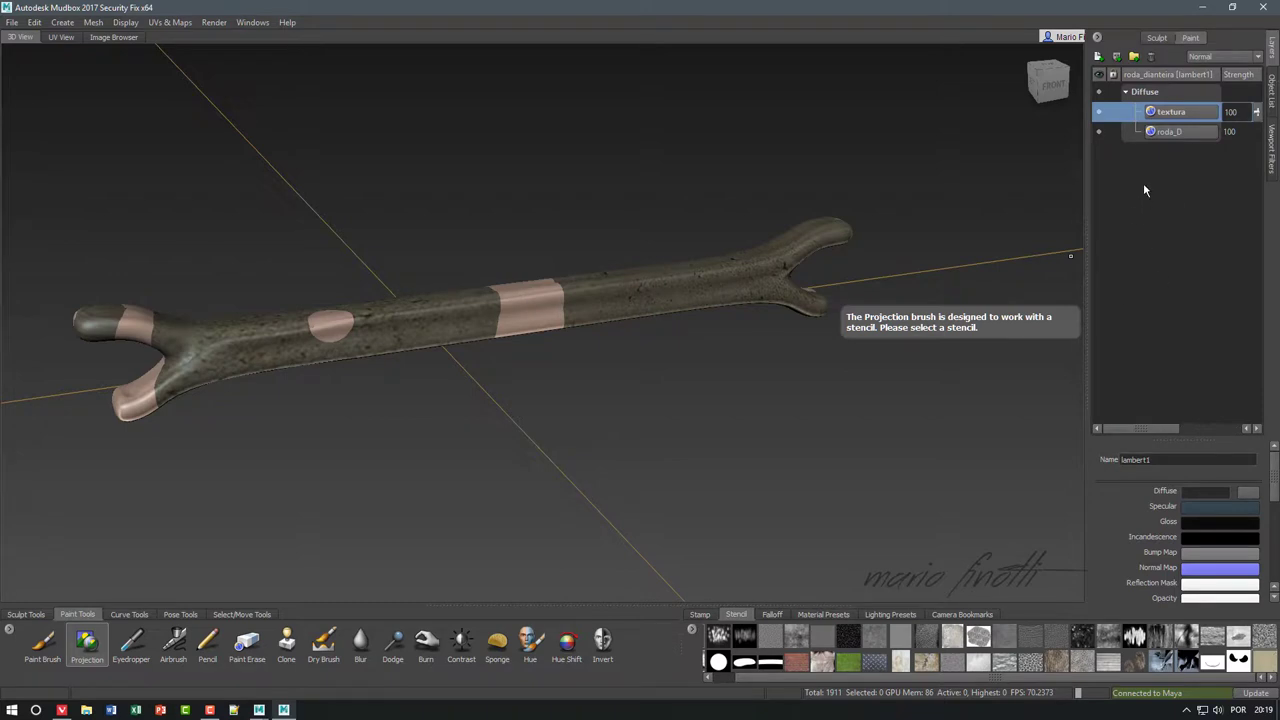
pyautogui.click(1272, 95)
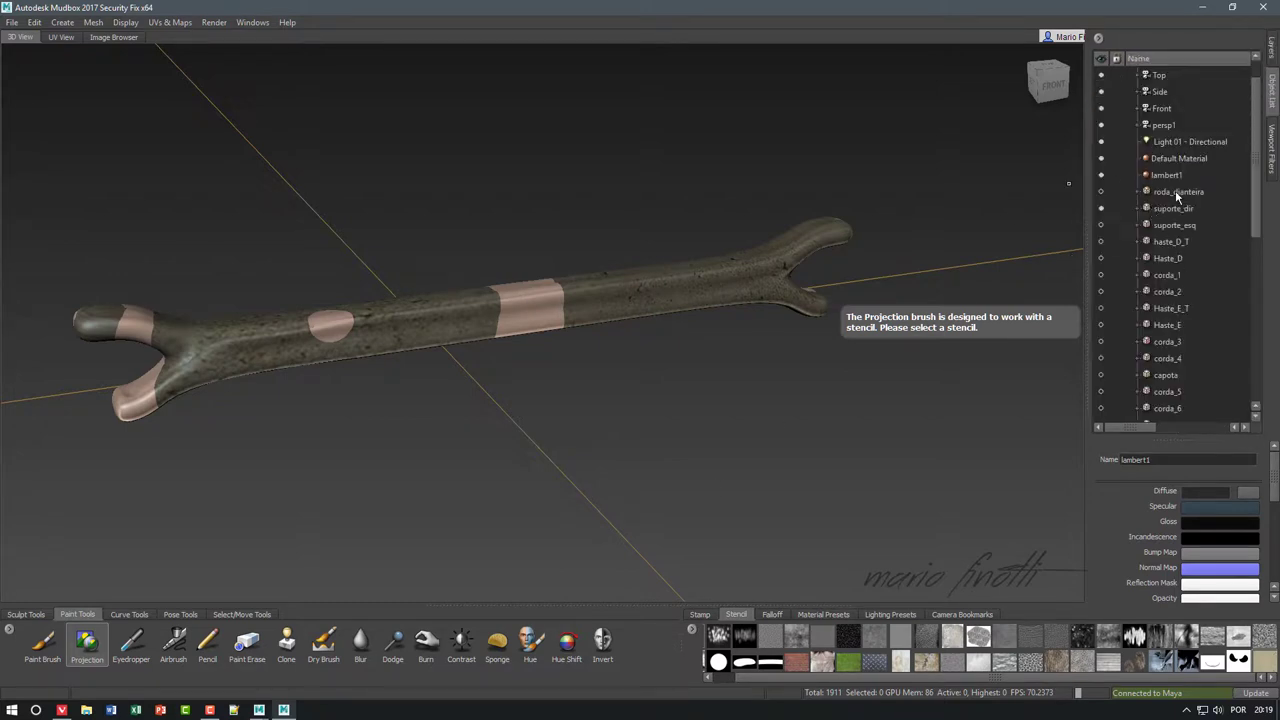
pyautogui.click(1177, 192)
pyautogui.scroll(-4, 1170, 290)
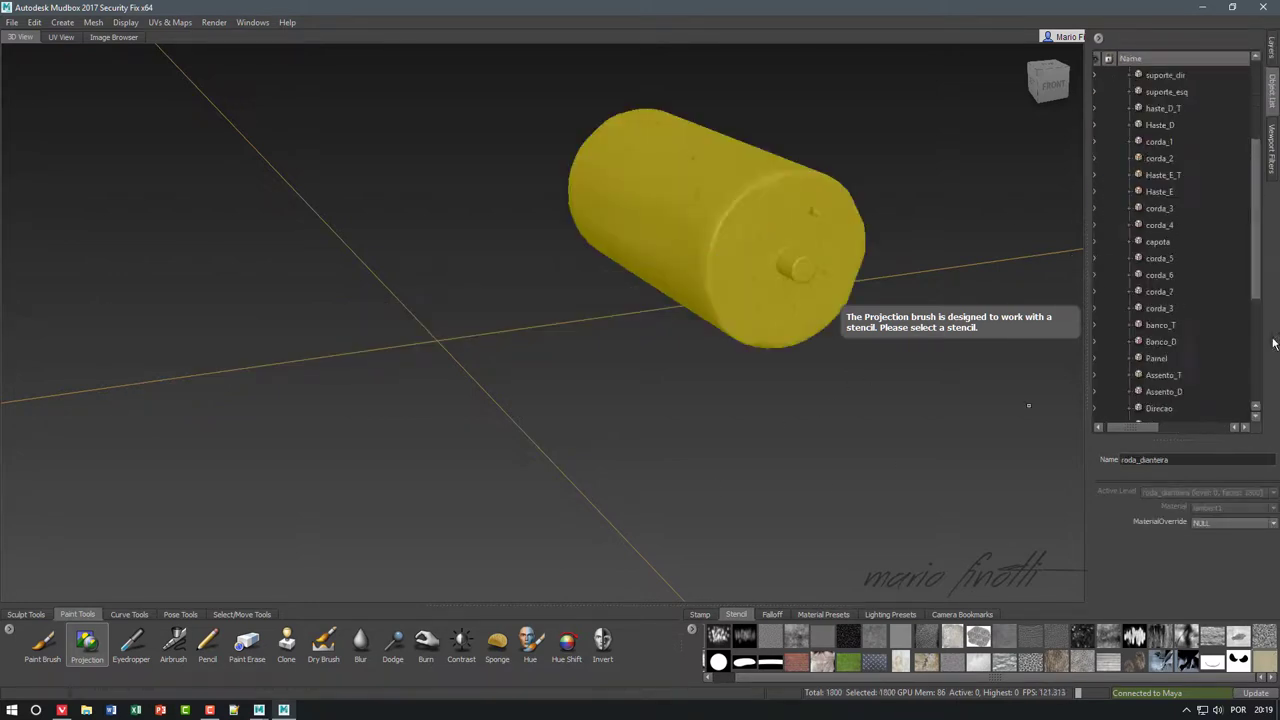
pyautogui.scroll(-3, 1170, 290)
pyautogui.click(1150, 408)
pyautogui.click(12, 22)
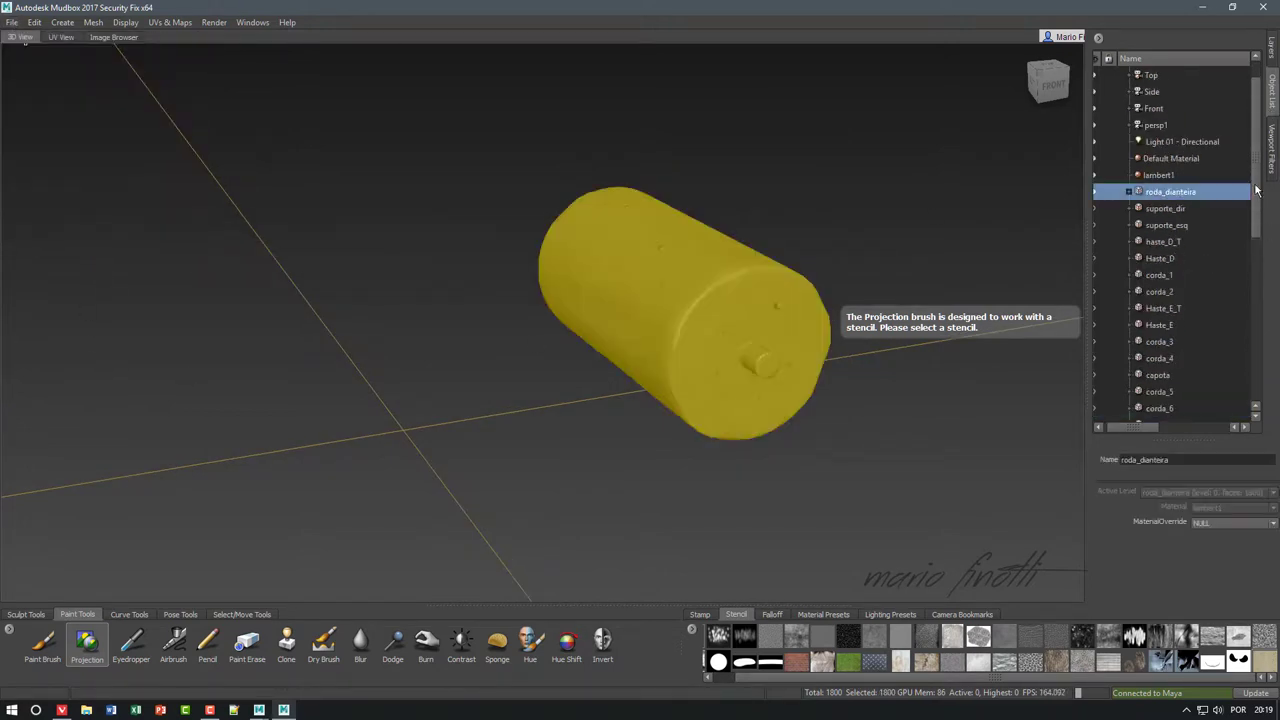
# - Export all paint layers merged into Material 3D > Flintstones > sourceimages, then return to Maya
pyautogui.click(85, 207)
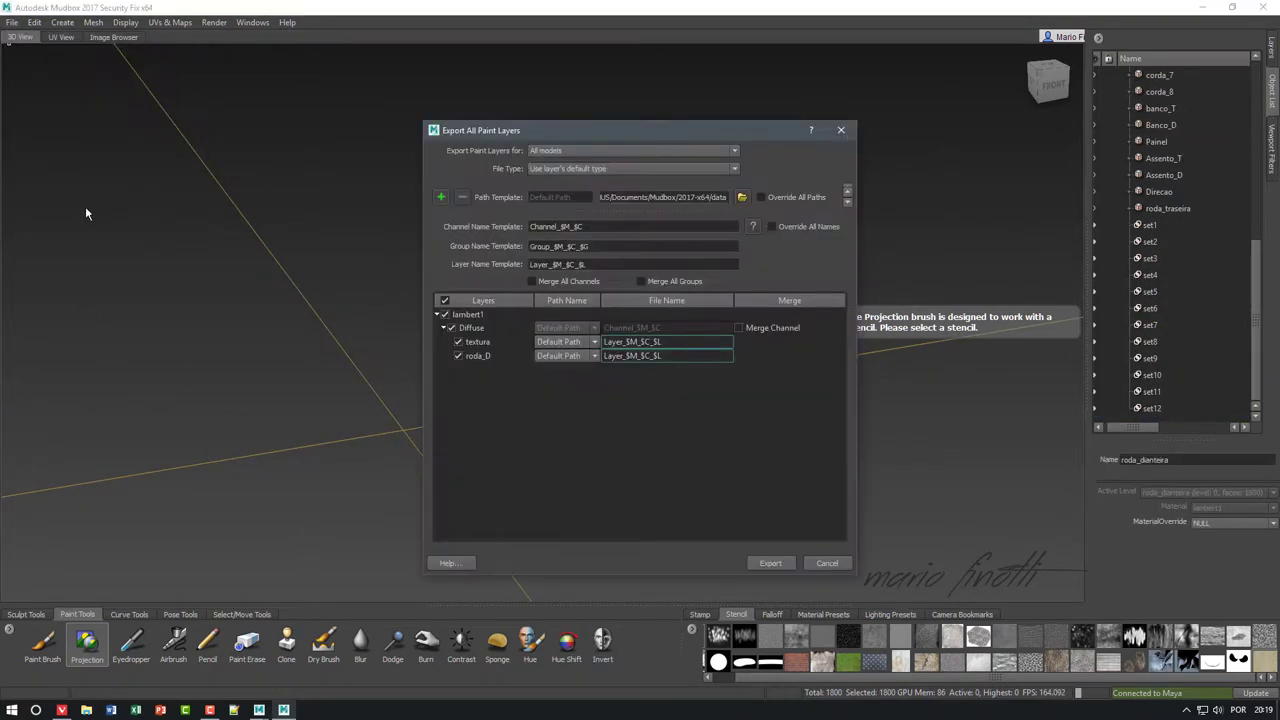
pyautogui.click(741, 197)
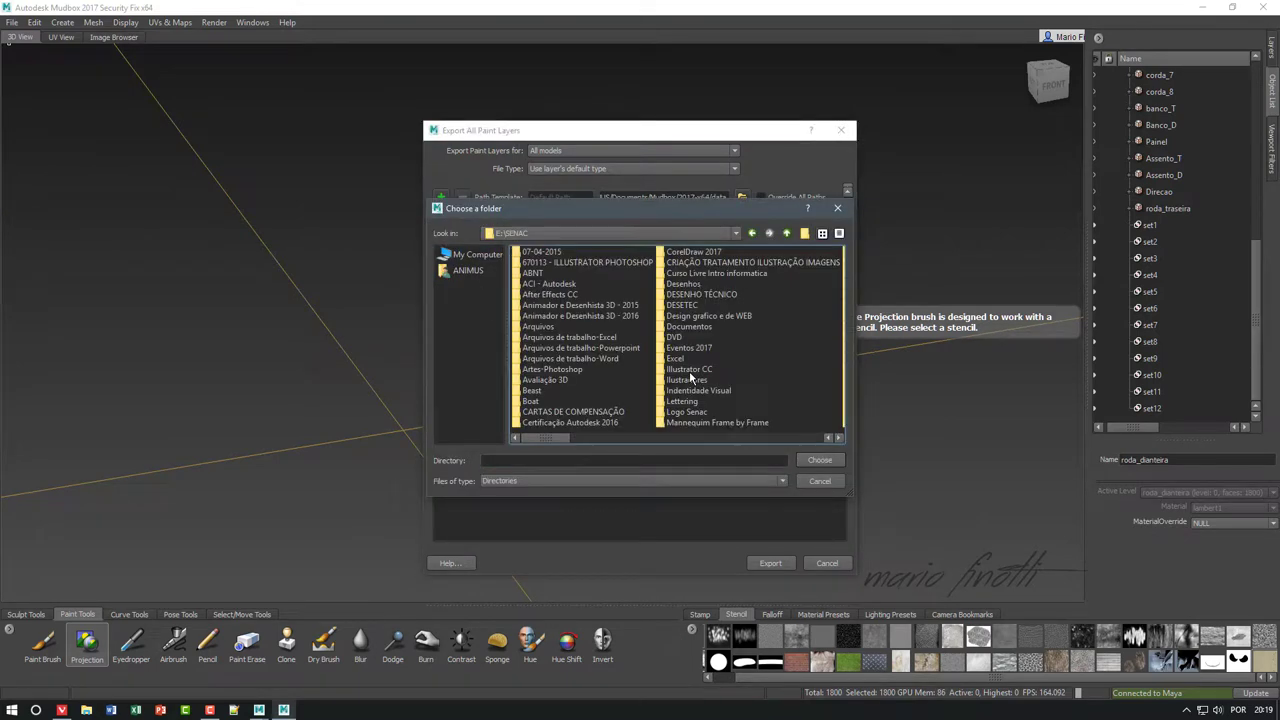
pyautogui.moveTo(586, 440); pyautogui.dragTo(621, 441)
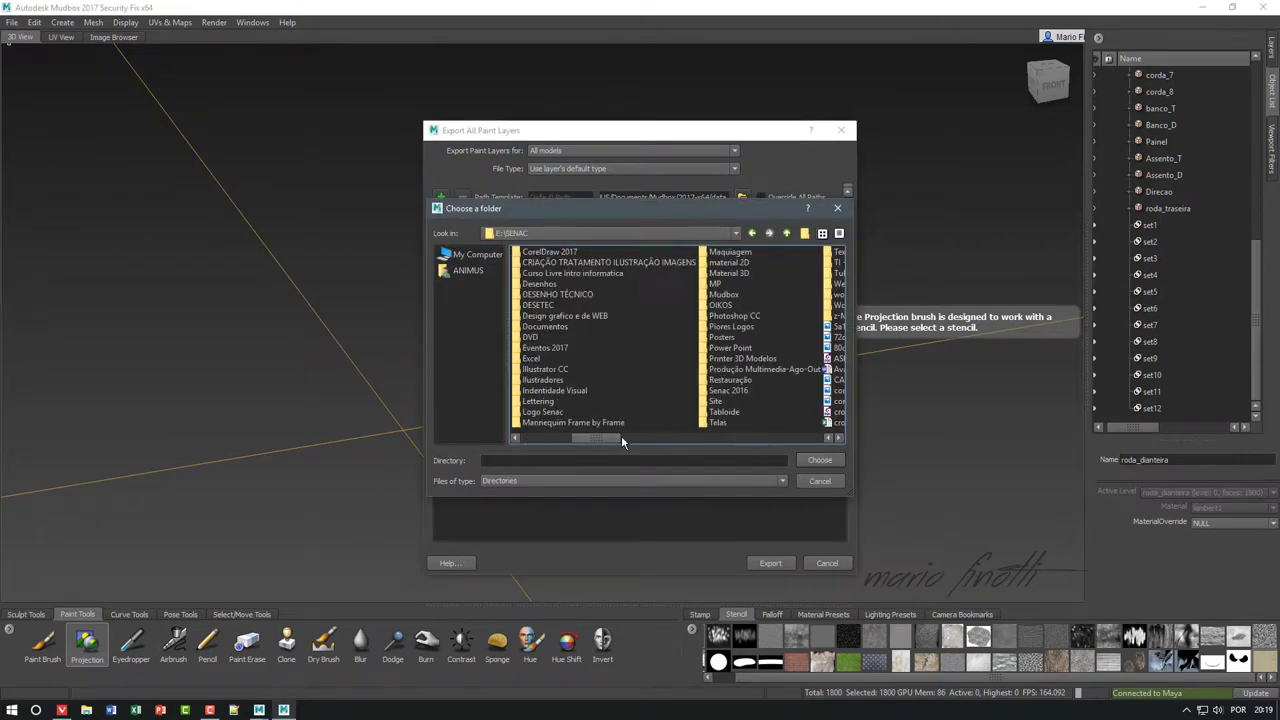
pyautogui.doubleClick(732, 276)
pyautogui.doubleClick(660, 305)
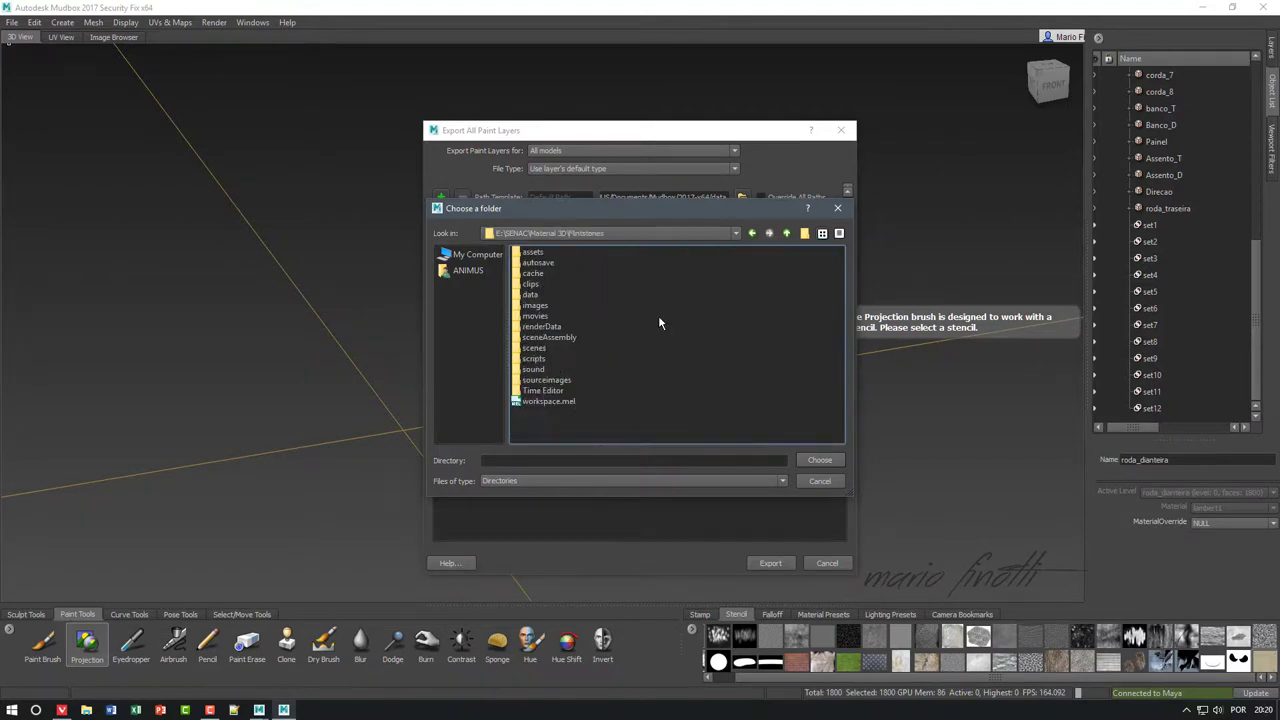
pyautogui.doubleClick(562, 383)
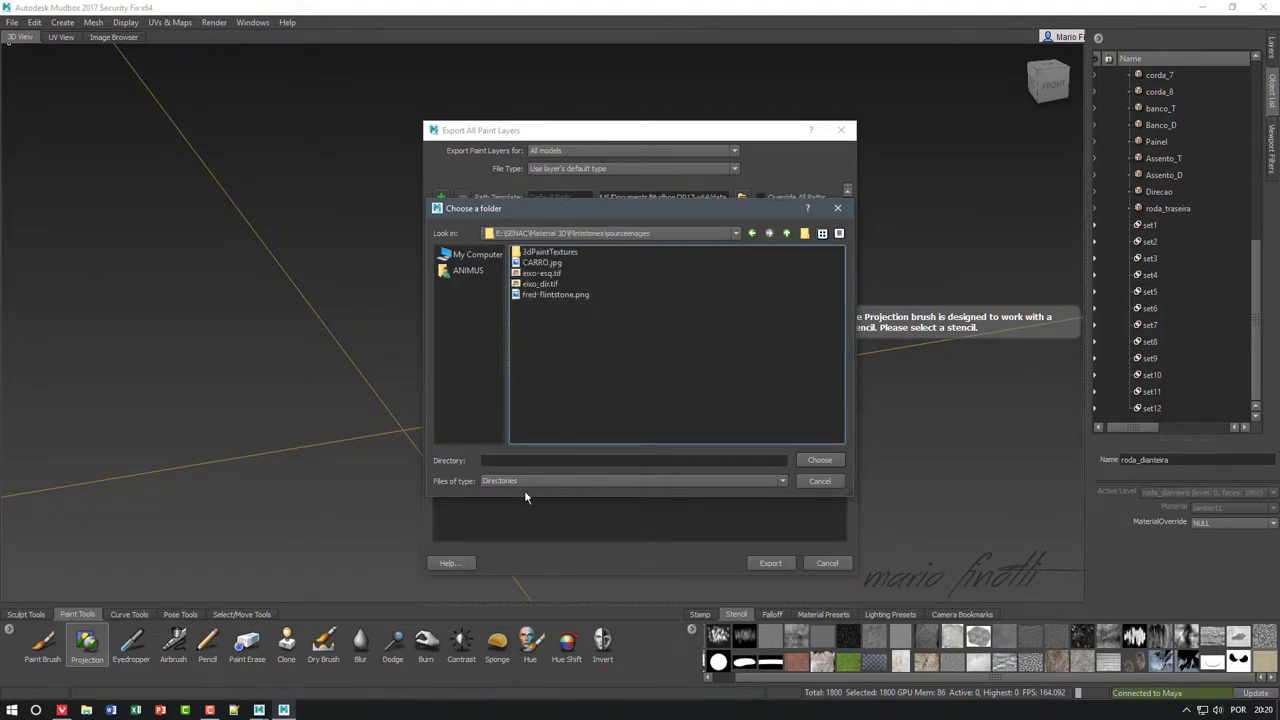
pyautogui.click(820, 460)
pyautogui.write('Roda_dianteira')
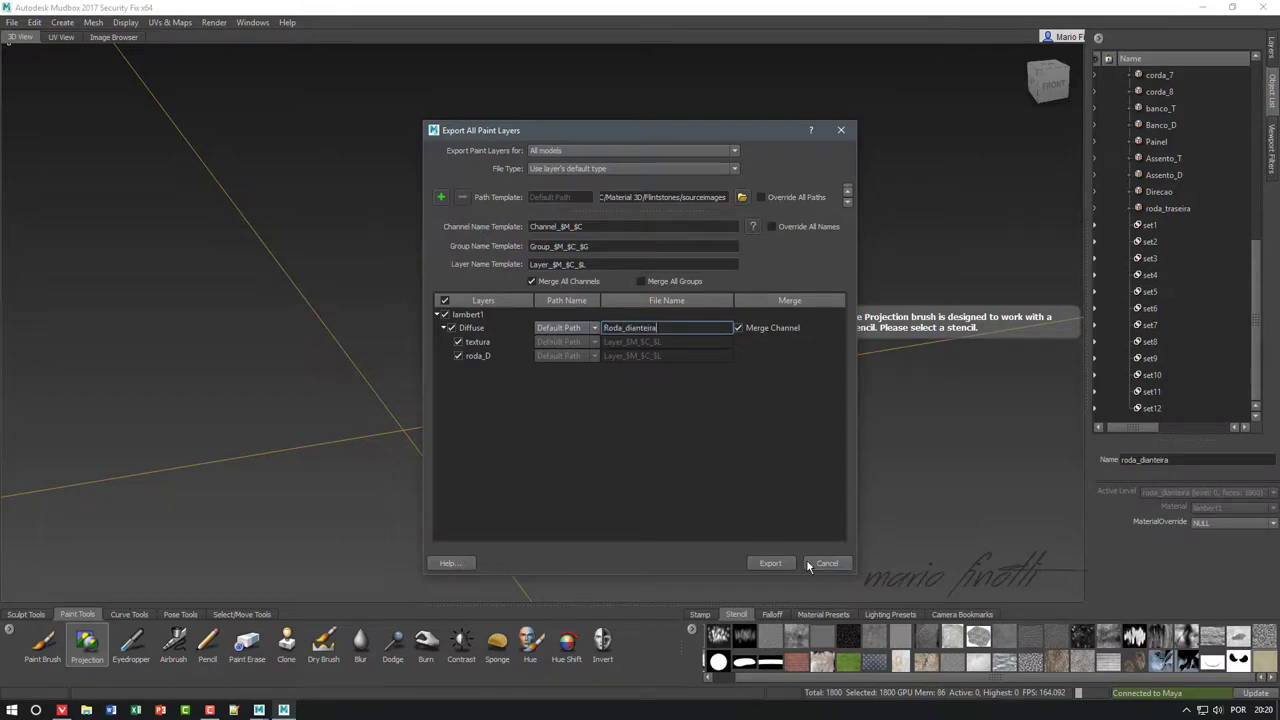
pyautogui.click(771, 562)
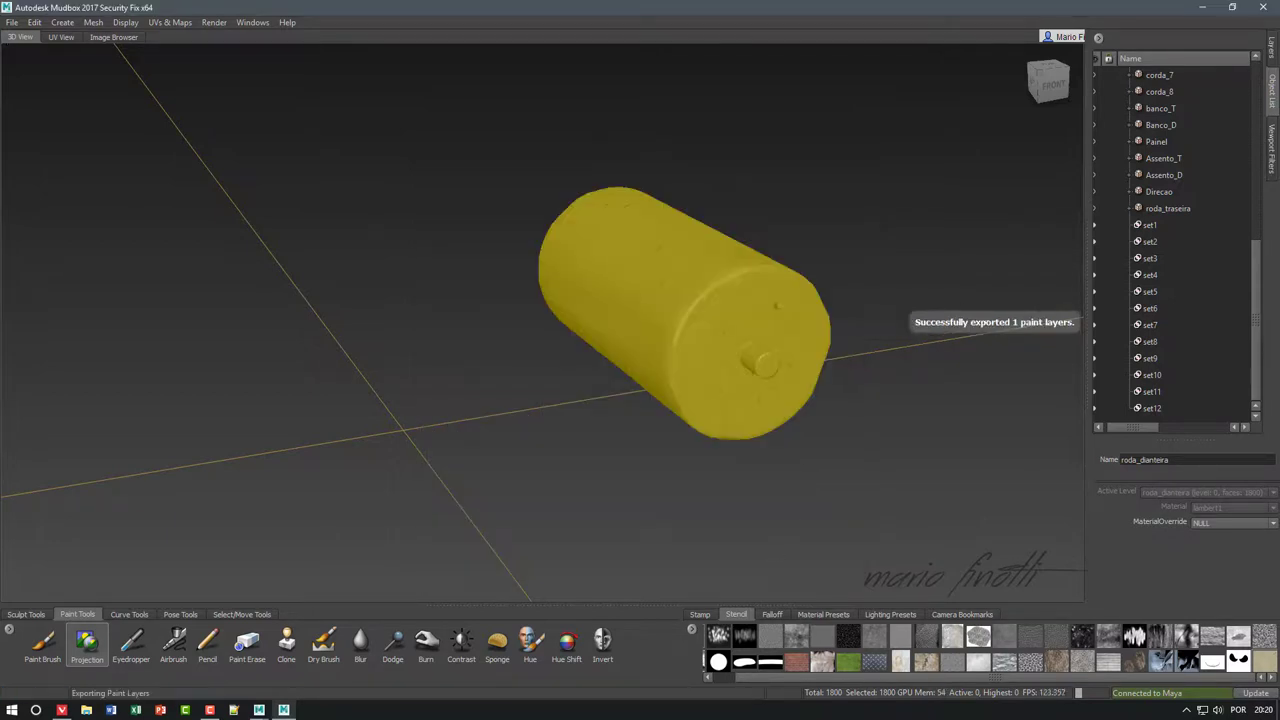
pyautogui.click(262, 710)
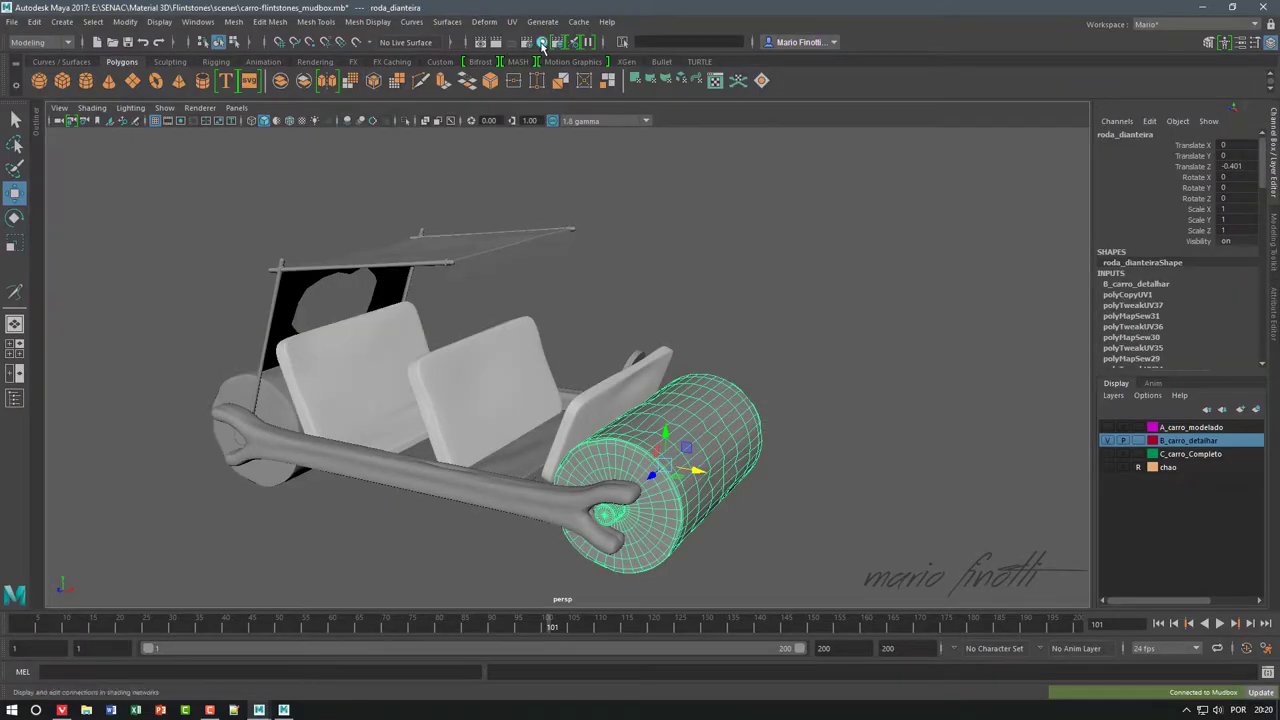
# - Assign a new Lambert material to the front wheel and name it rodas
pyautogui.click(542, 43)
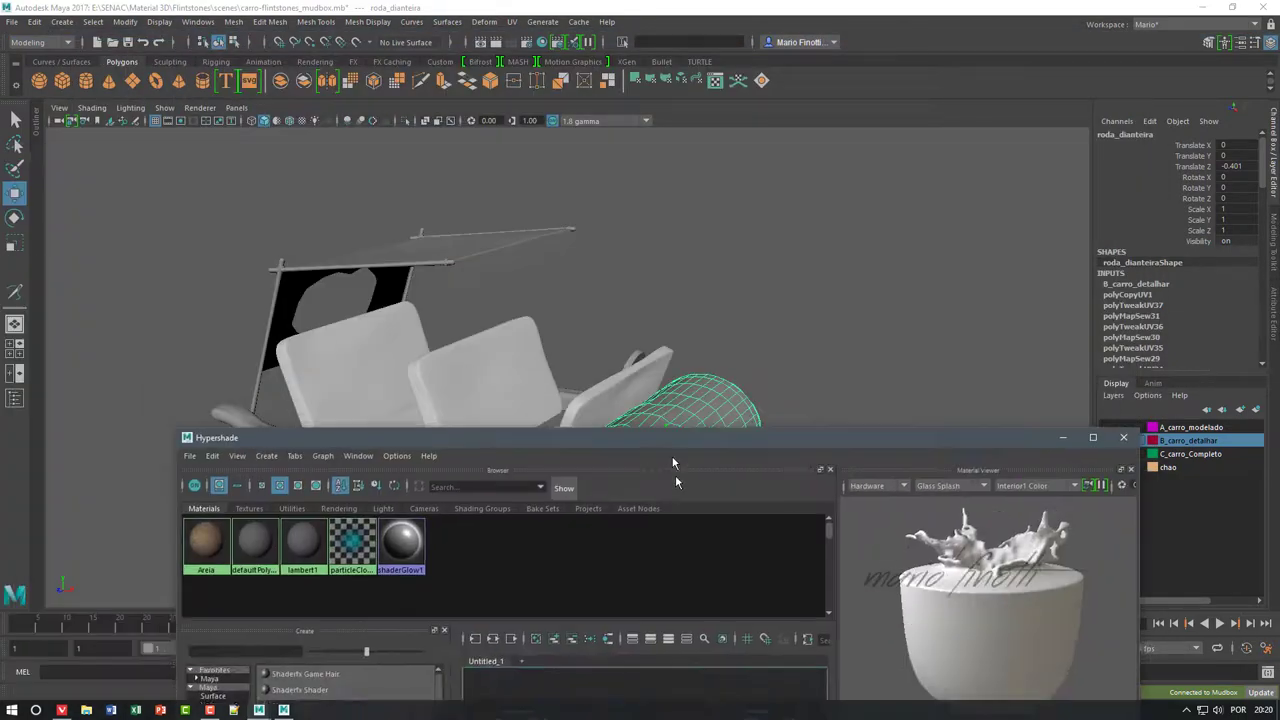
pyautogui.moveTo(673, 463); pyautogui.dragTo(663, 503)
pyautogui.keyDown('alt'); pyautogui.moveTo(754, 289); pyautogui.dragTo(720, 211); pyautogui.keyUp('alt')
pyautogui.moveTo(612, 343); pyautogui.dragTo(781, 614, button='right')
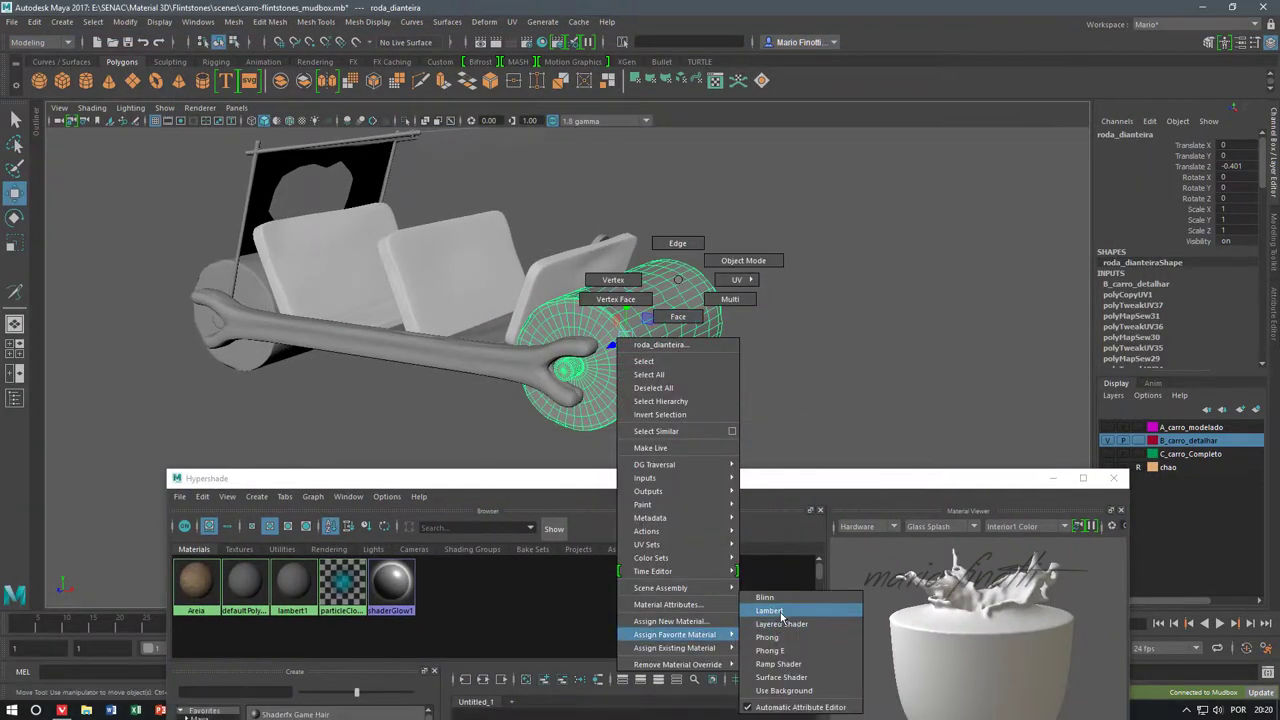
pyautogui.doubleClick(1109, 166)
pyautogui.write('rodas')
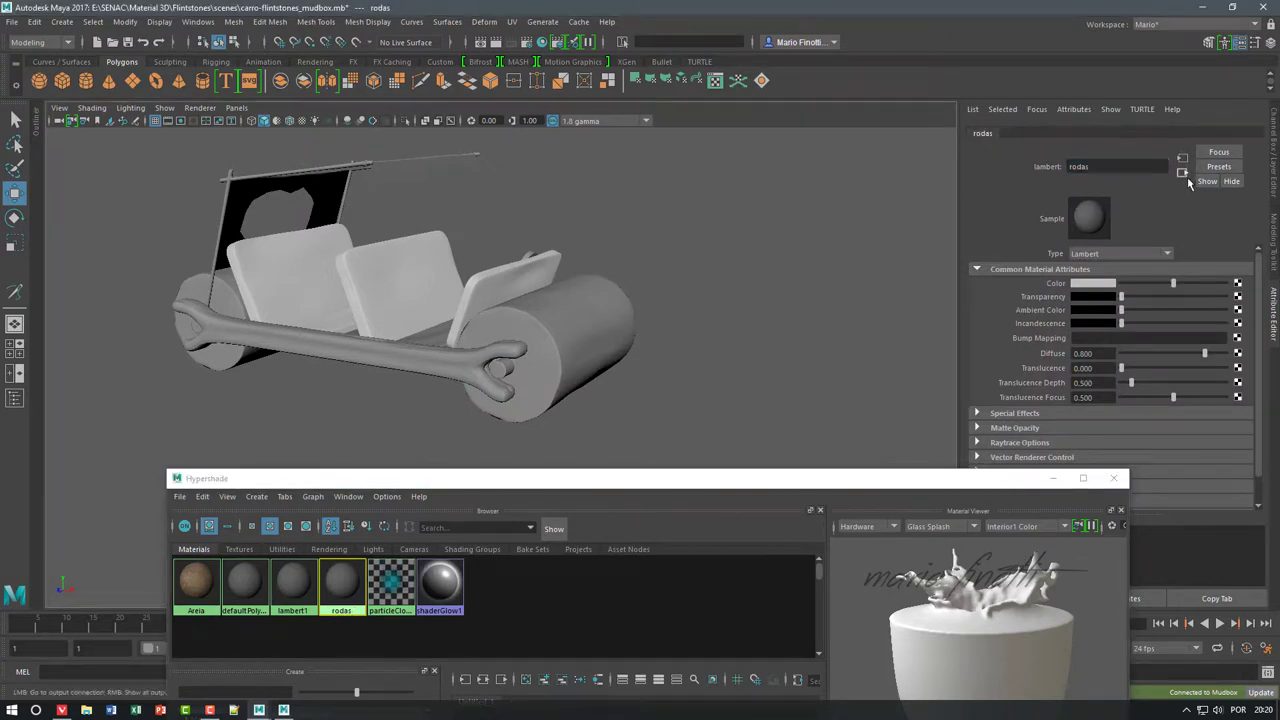
# - Apply rodas to both front and back wheels and darken its base colour slightly
pyautogui.click(574, 354)
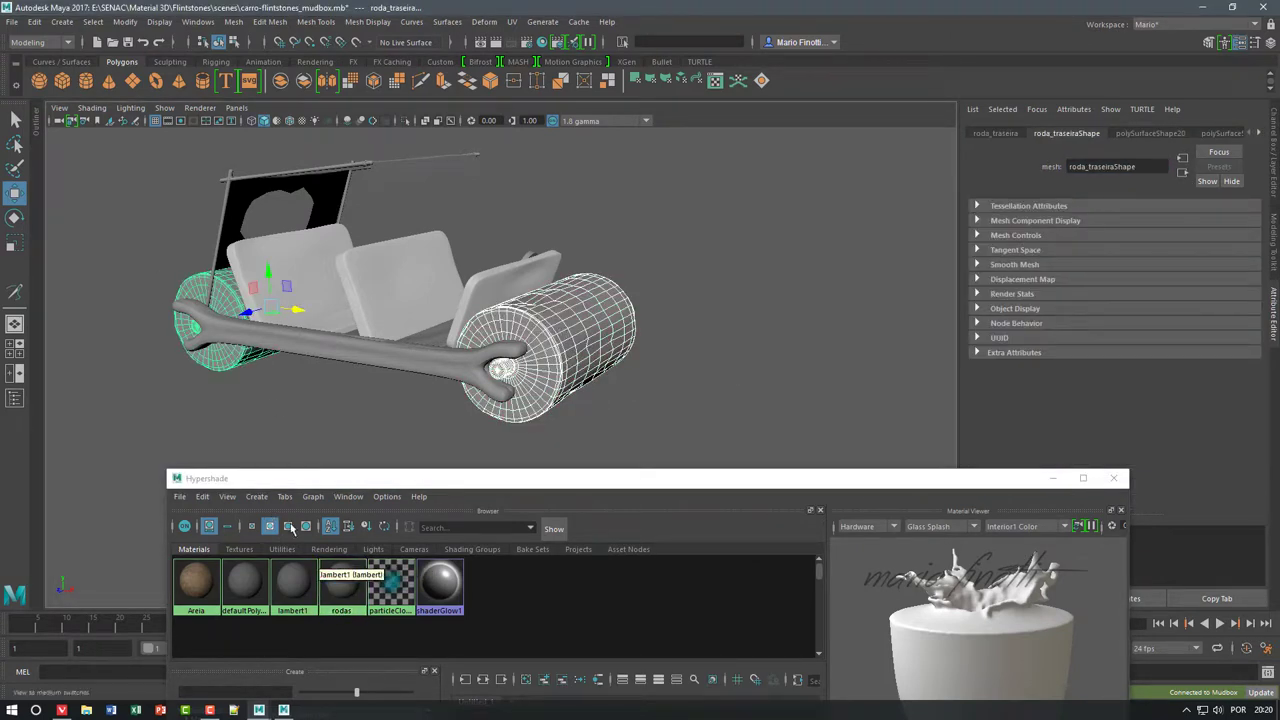
pyautogui.rightClick(342, 586)
pyautogui.click(345, 480)
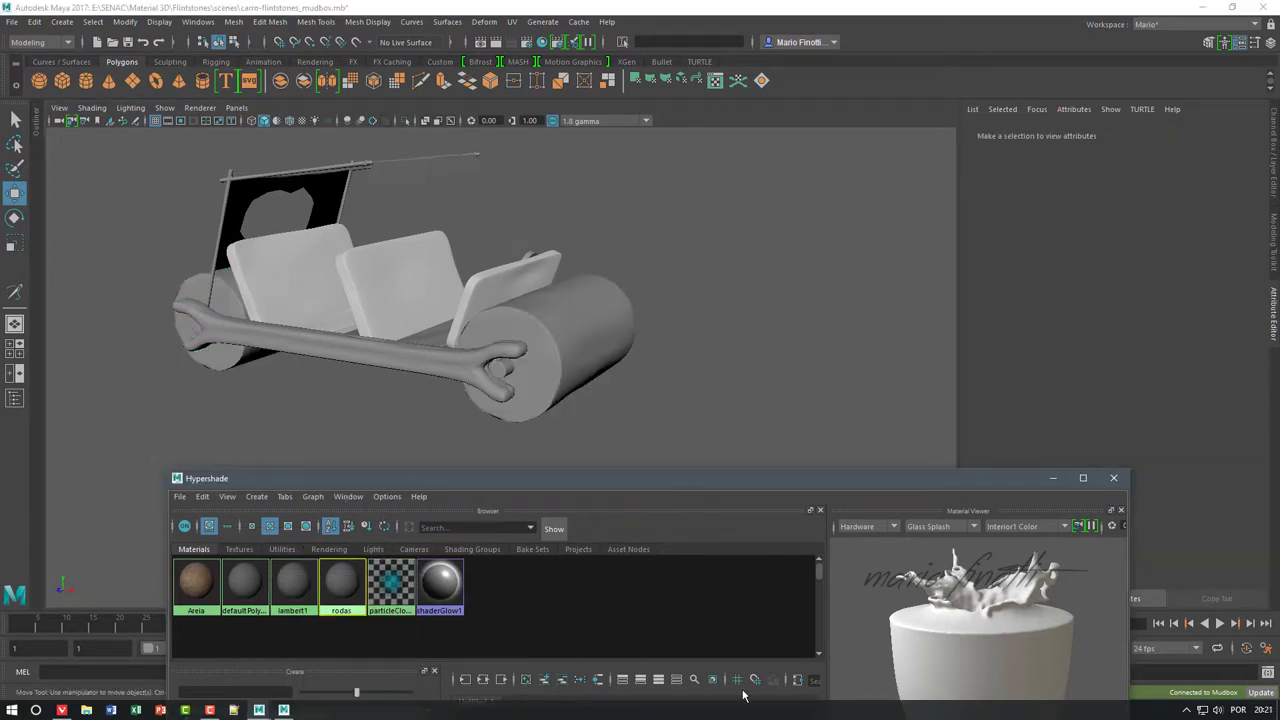
pyautogui.moveTo(1187, 291); pyautogui.dragTo(1177, 298)
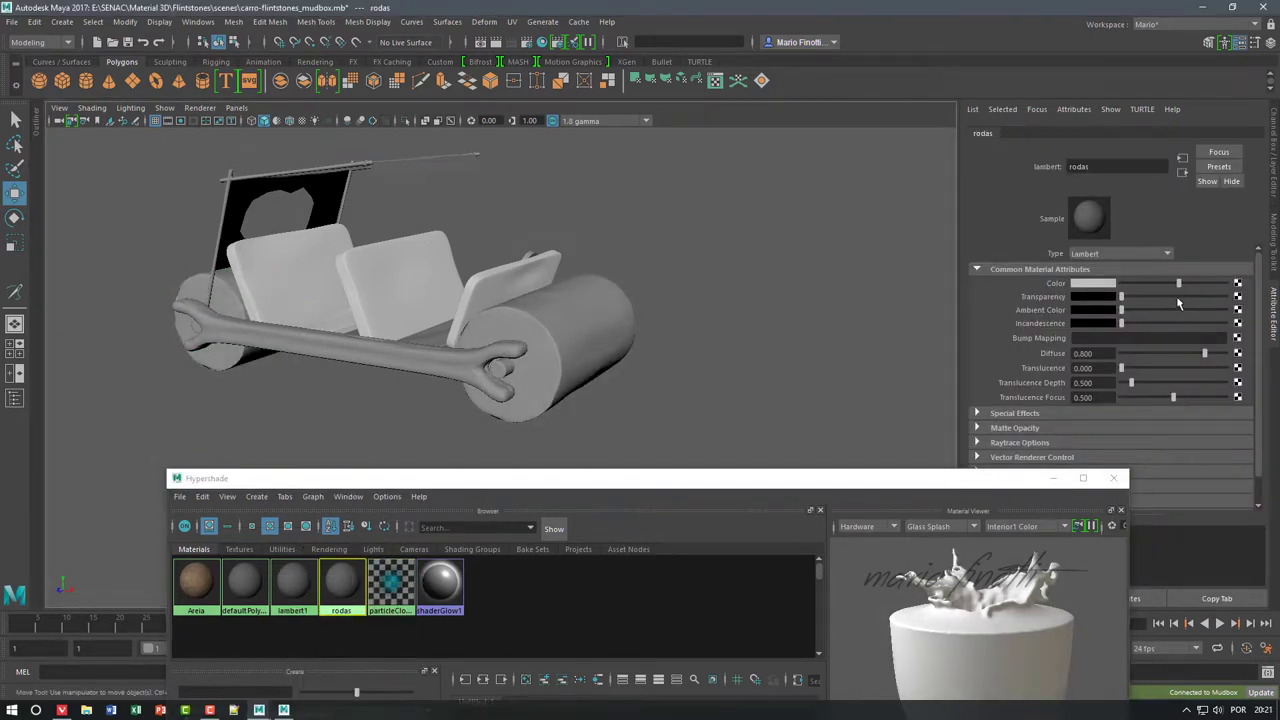
pyautogui.click(1237, 290)
# - Map the Roda_dianteira_u1_v1.tif file texture onto the rodas Color
pyautogui.click(814, 214)
pyautogui.moveTo(663, 480); pyautogui.dragTo(609, 479)
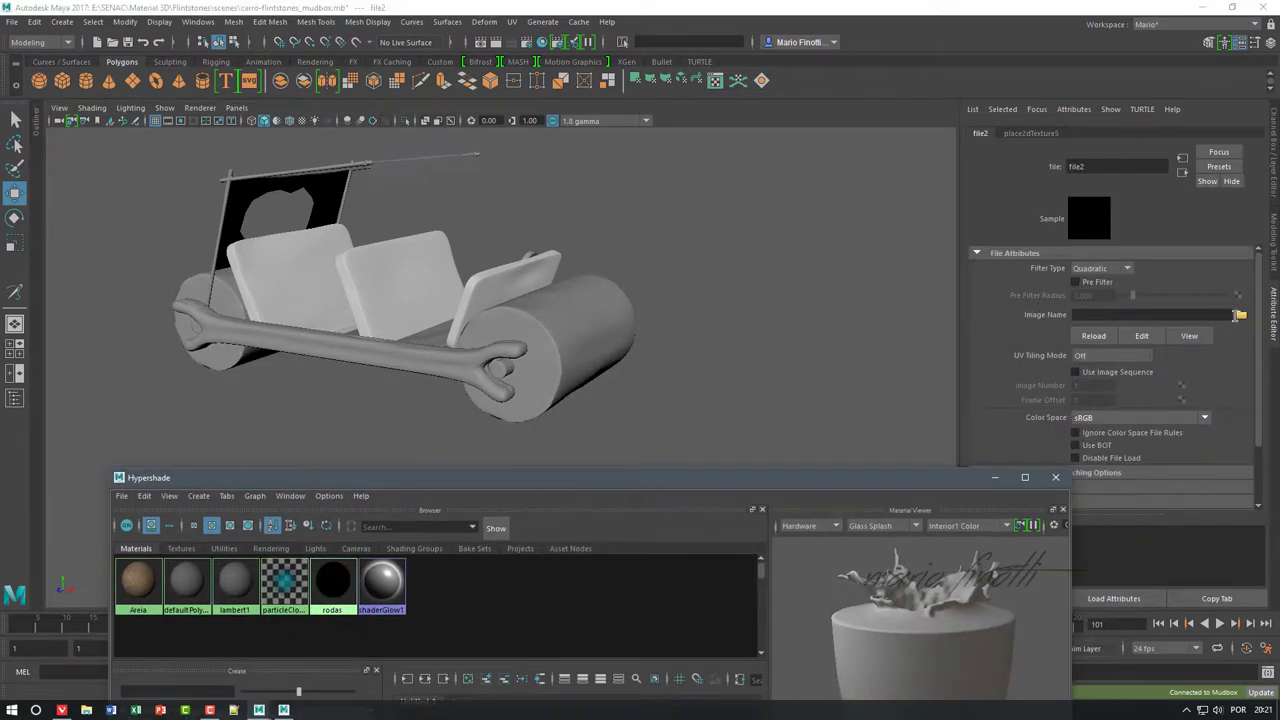
pyautogui.click(1239, 315)
pyautogui.click(735, 225)
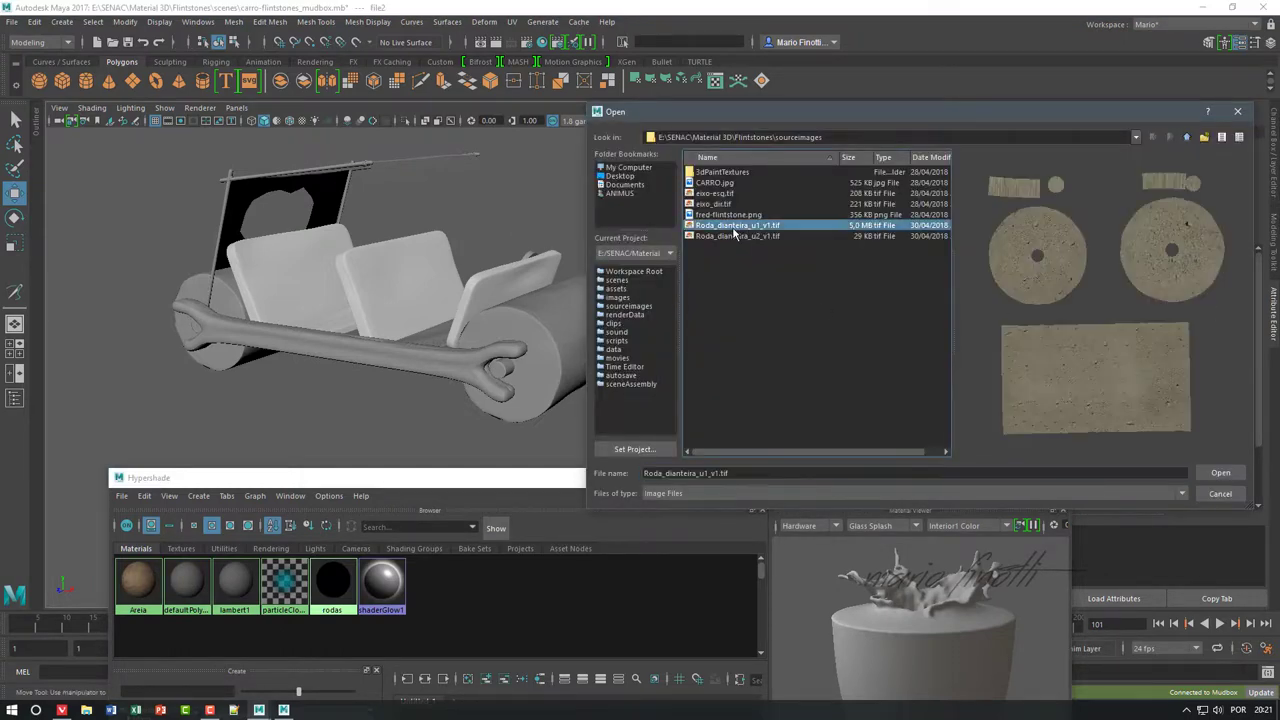
pyautogui.click(738, 236)
pyautogui.click(738, 226)
pyautogui.press('Down')
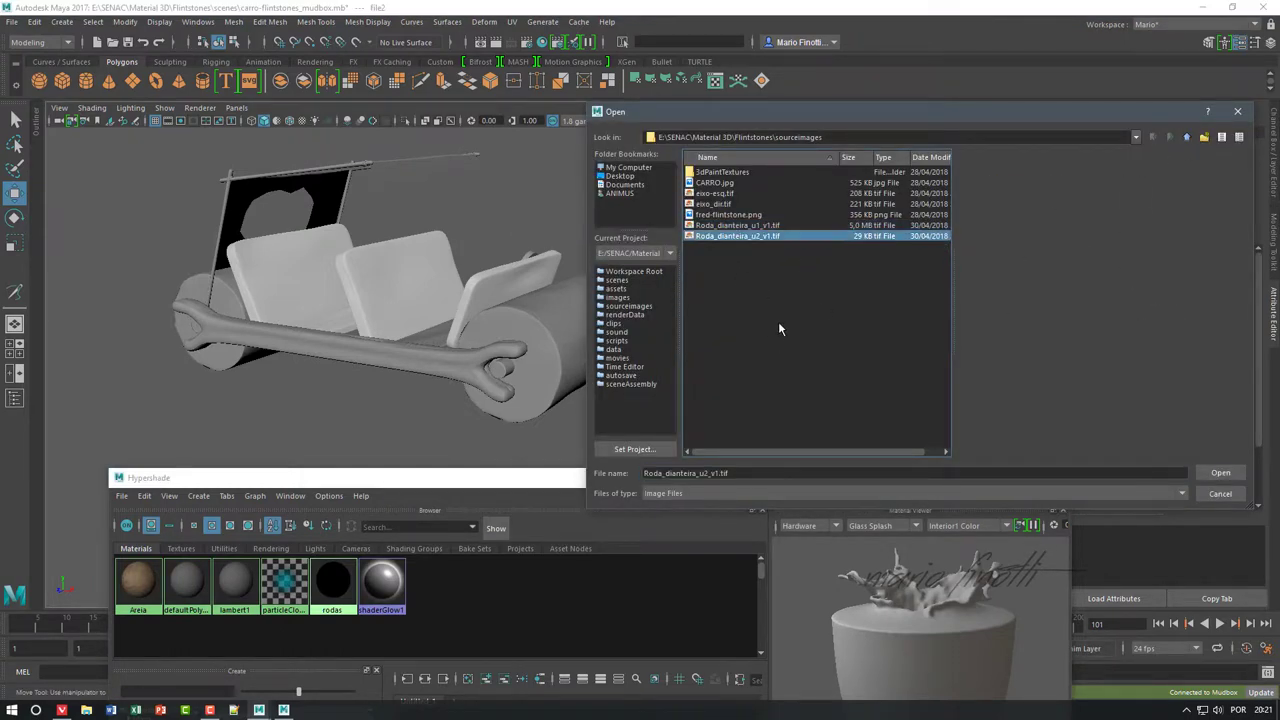
pyautogui.press('Up')
pyautogui.press('Return')
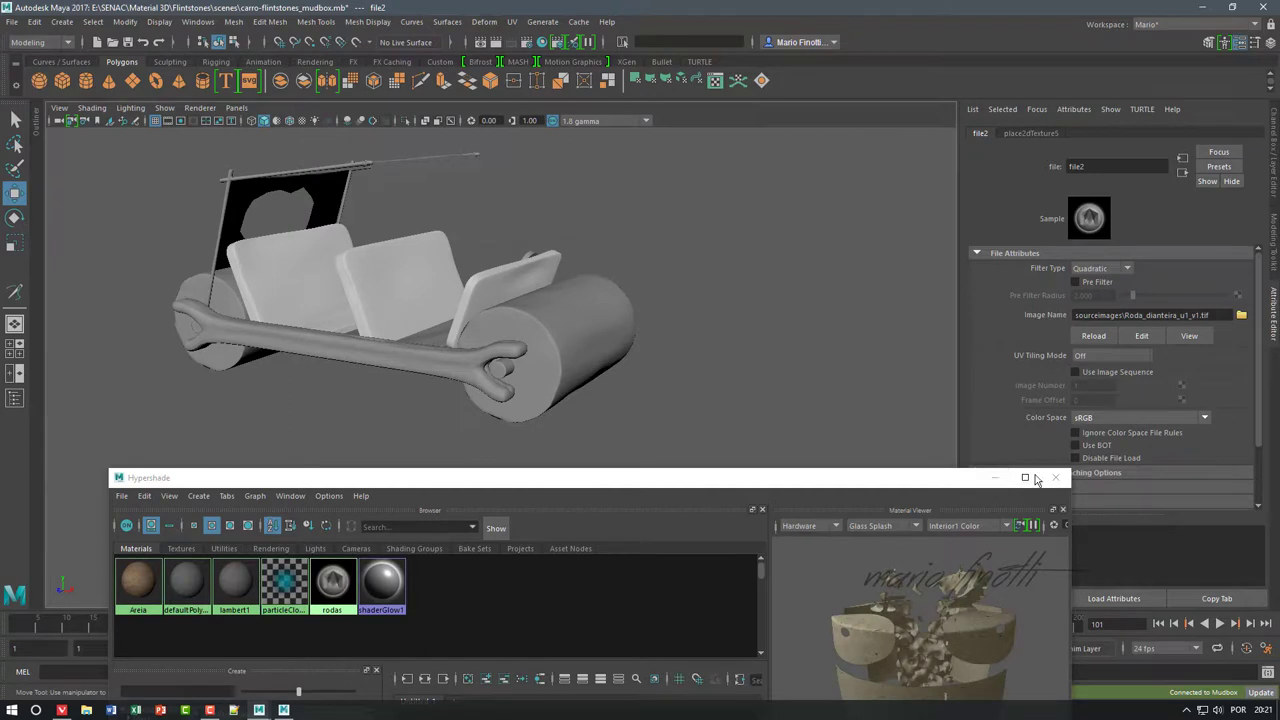
# - Break the texture's Transparency connection, view the stone-textured wheels, and launch Photoshop
pyautogui.click(333, 585)
pyautogui.rightClick(1052, 305)
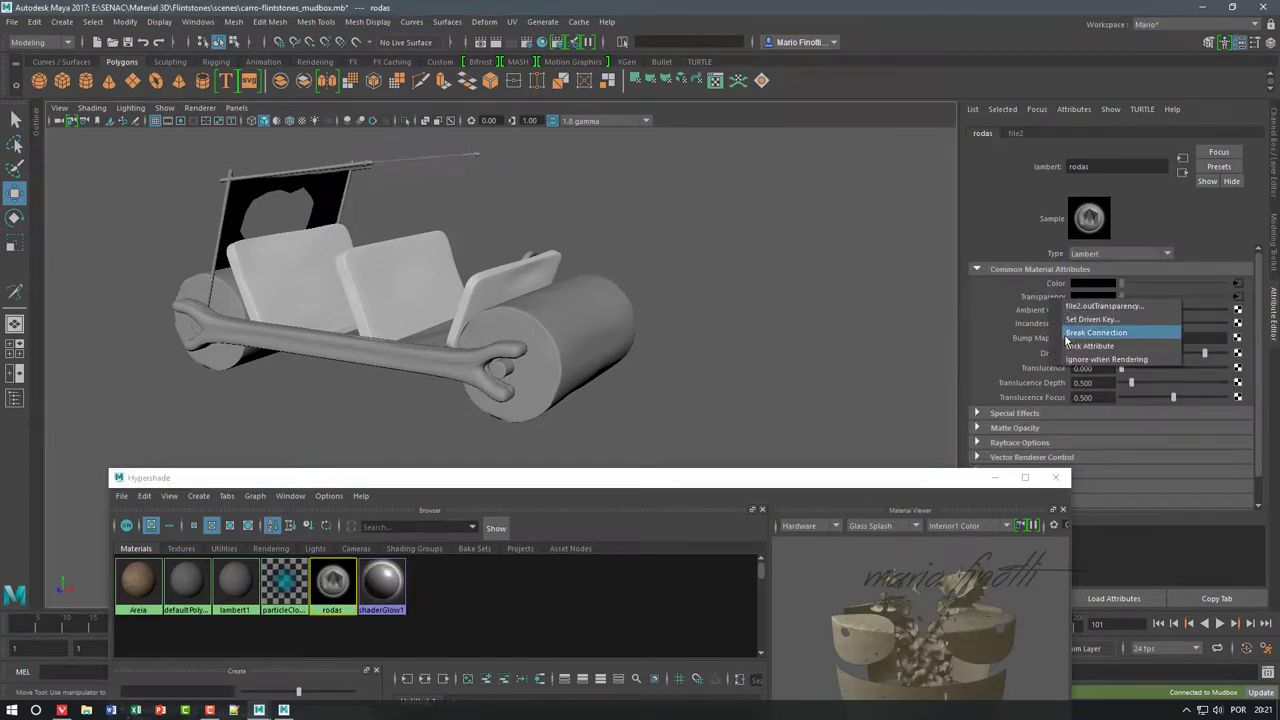
pyautogui.click(1066, 335)
pyautogui.rightClick(1048, 299)
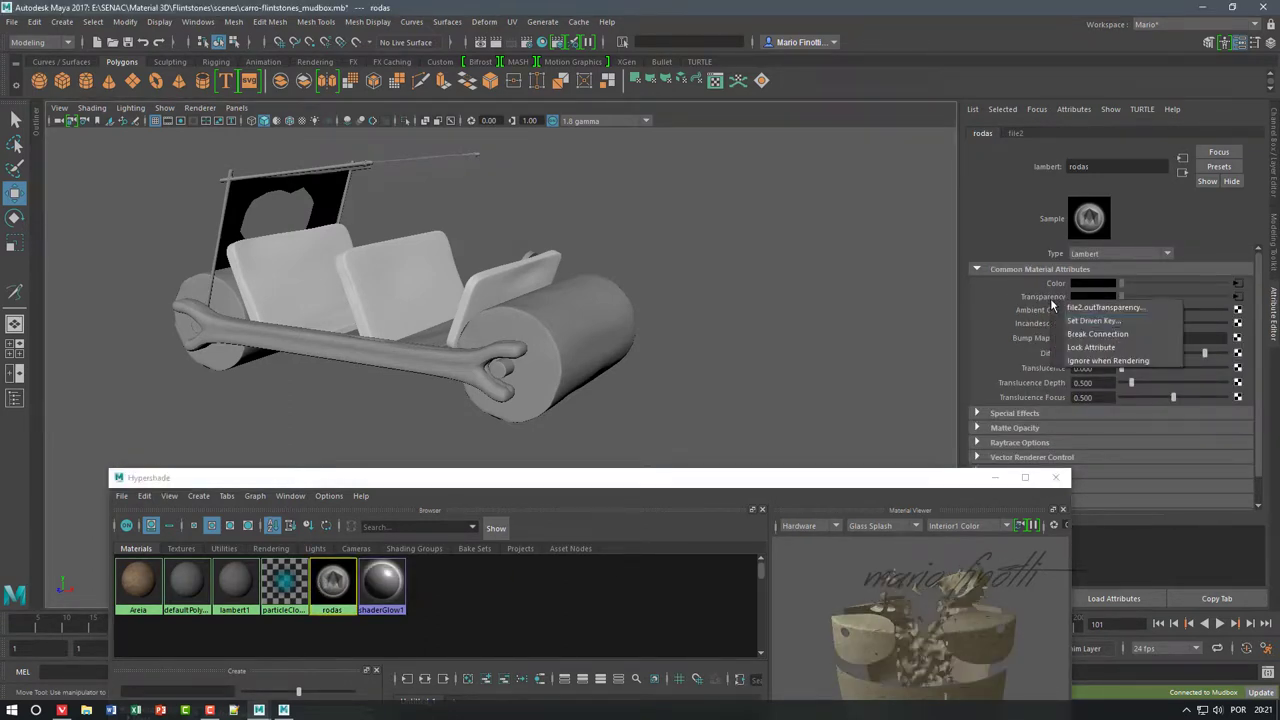
pyautogui.click(1048, 338)
pyautogui.click(358, 124)
pyautogui.click(563, 409)
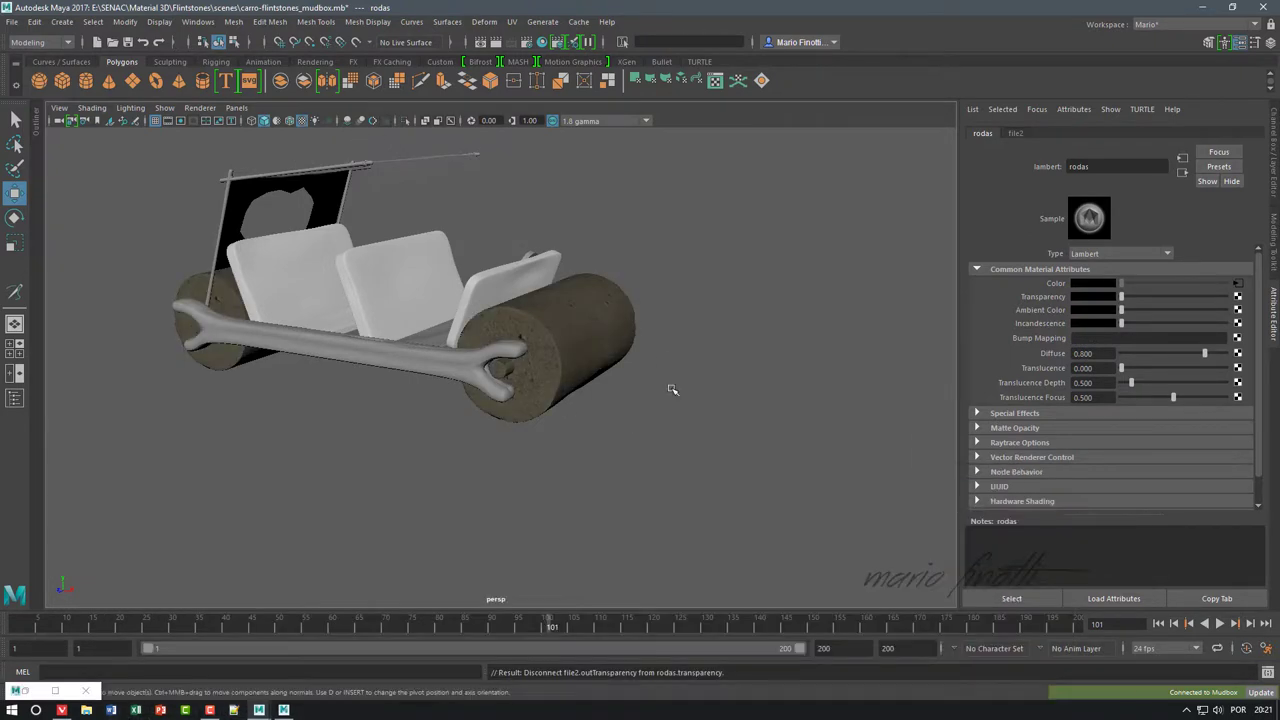
pyautogui.moveTo(669, 391)
pyautogui.keyDown('alt'); pyautogui.mouseDown()
pyautogui.moveTo(866, 400)
pyautogui.moveTo(735, 492)
pyautogui.moveTo(806, 471)
pyautogui.moveTo(600, 337)
pyautogui.moveTo(506, 508)
pyautogui.moveTo(491, 477)
pyautogui.moveTo(527, 390)
pyautogui.mouseUp(); pyautogui.keyUp('alt')
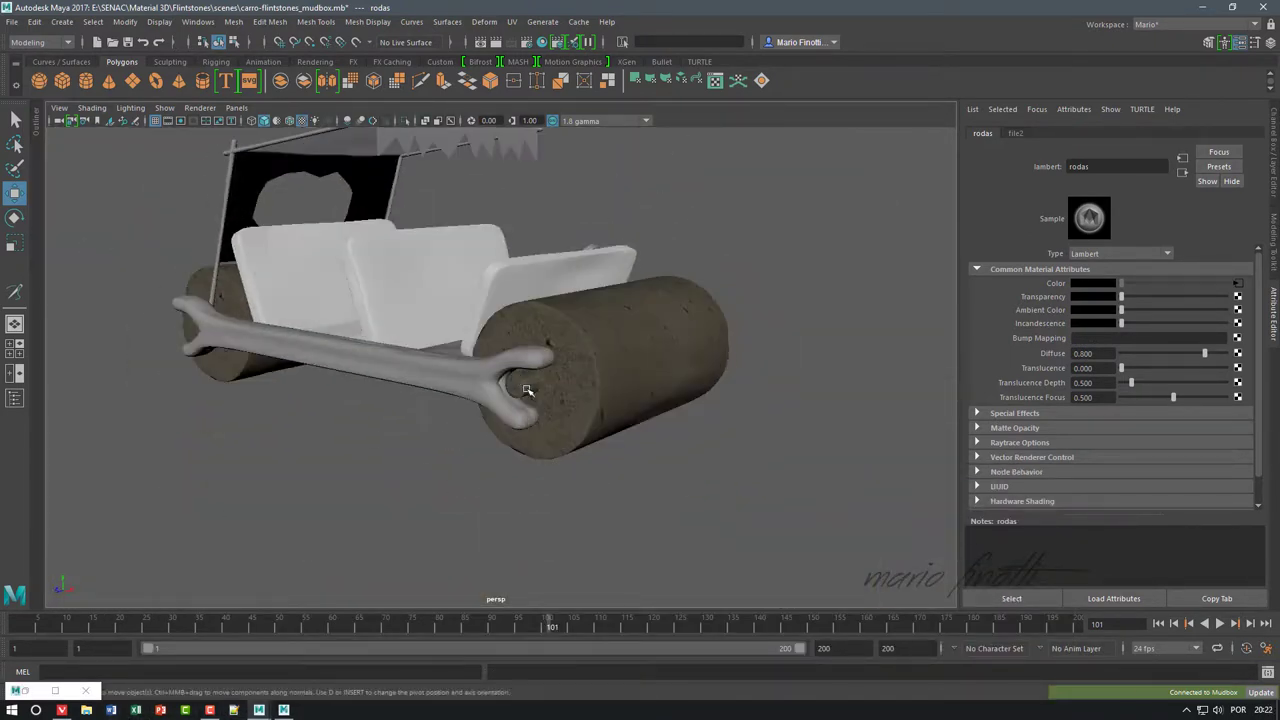
pyautogui.click(7, 713)
pyautogui.click(7, 713)
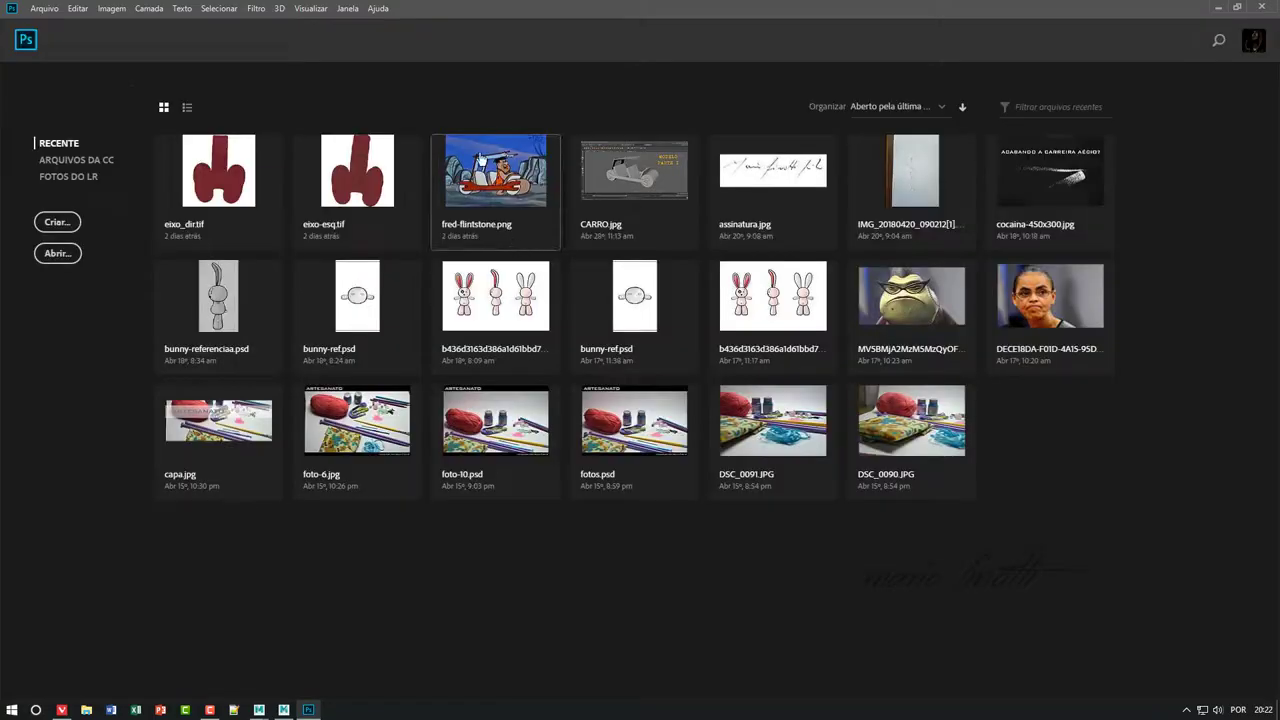
# - Delete the two eixo files and open Roda_dianteira_u1_v1.tif without a colour profile
pyautogui.click(44, 8)
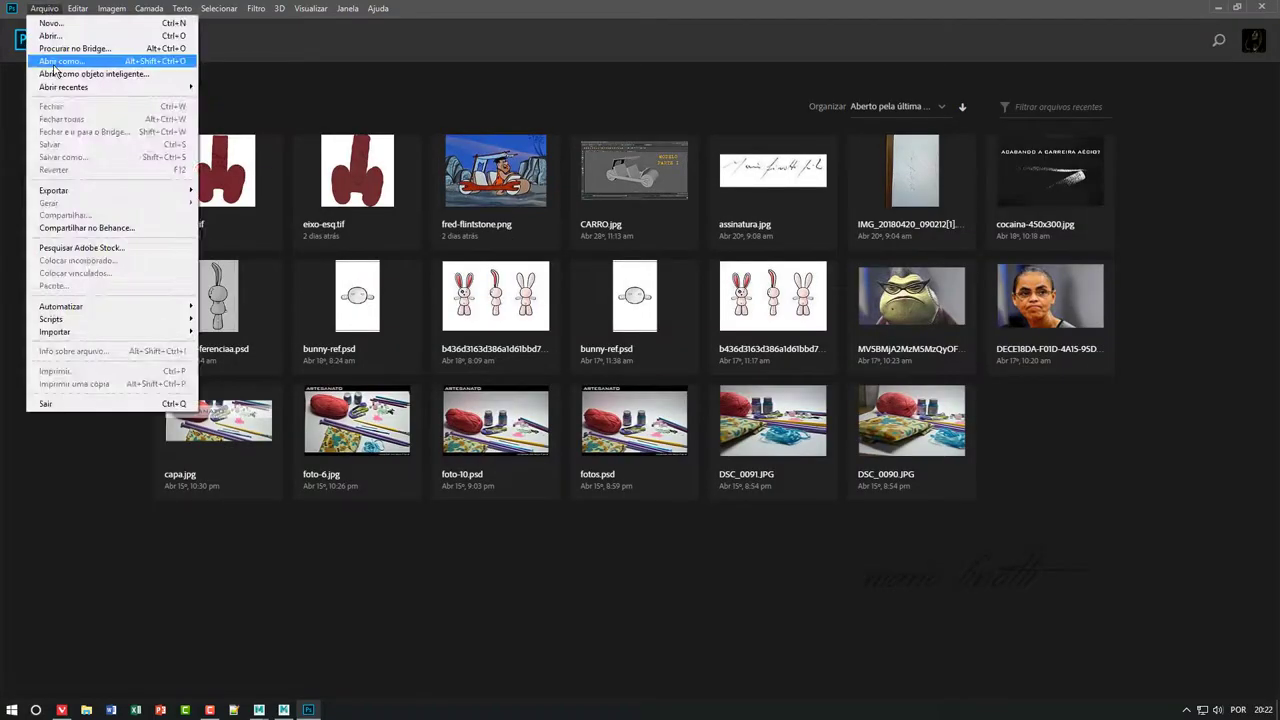
pyautogui.click(45, 42)
pyautogui.moveTo(352, 189); pyautogui.dragTo(480, 72)
pyautogui.press('Delete')
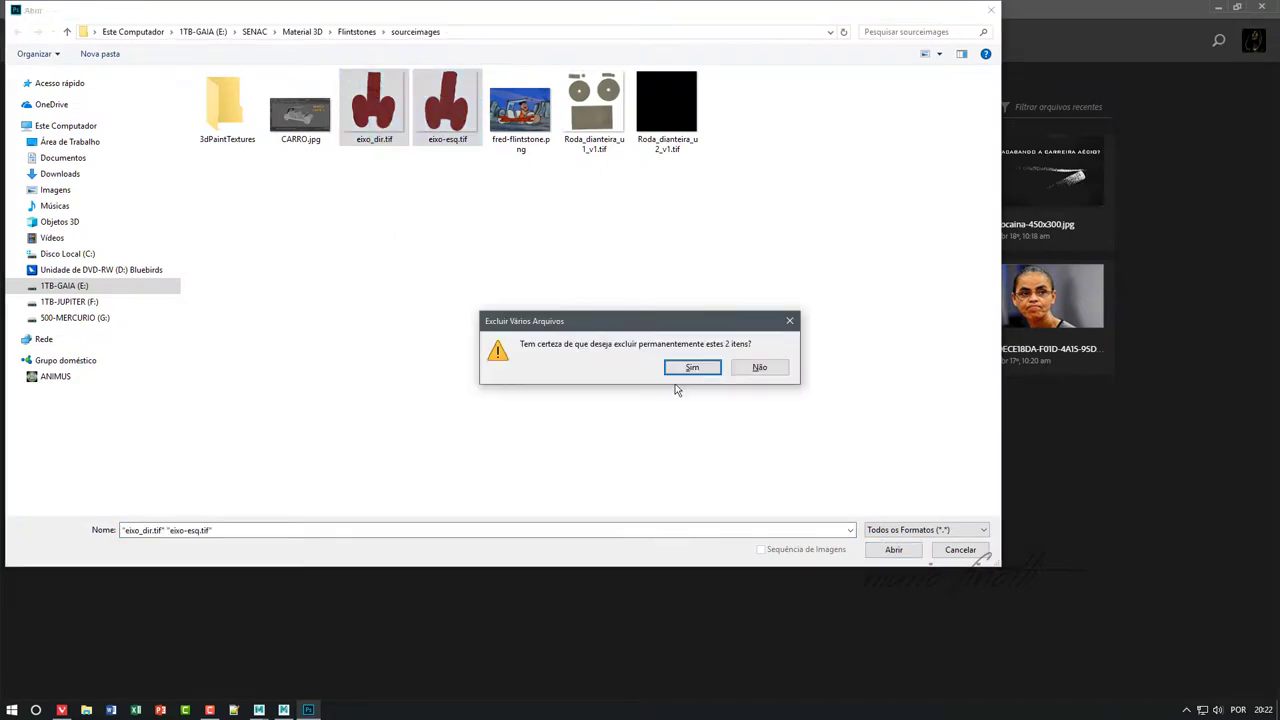
pyautogui.click(686, 368)
pyautogui.moveTo(597, 175); pyautogui.dragTo(515, 107)
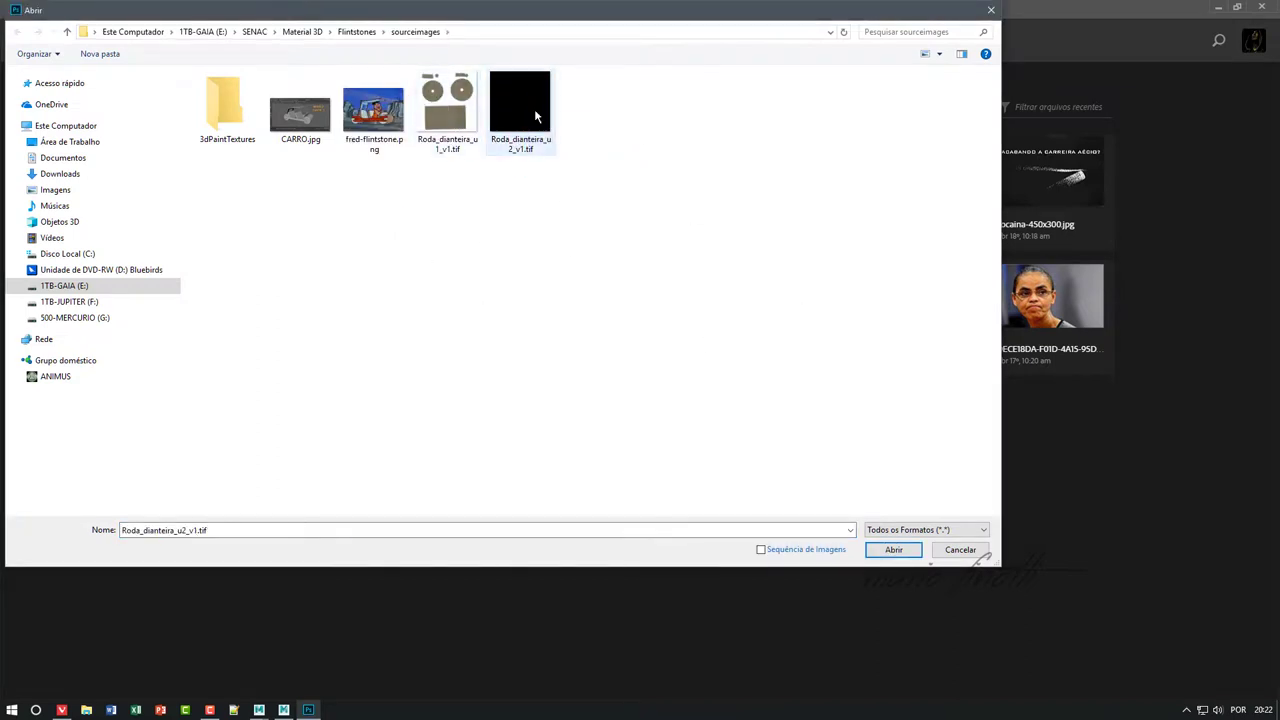
pyautogui.press('Left')
pyautogui.press('Return')
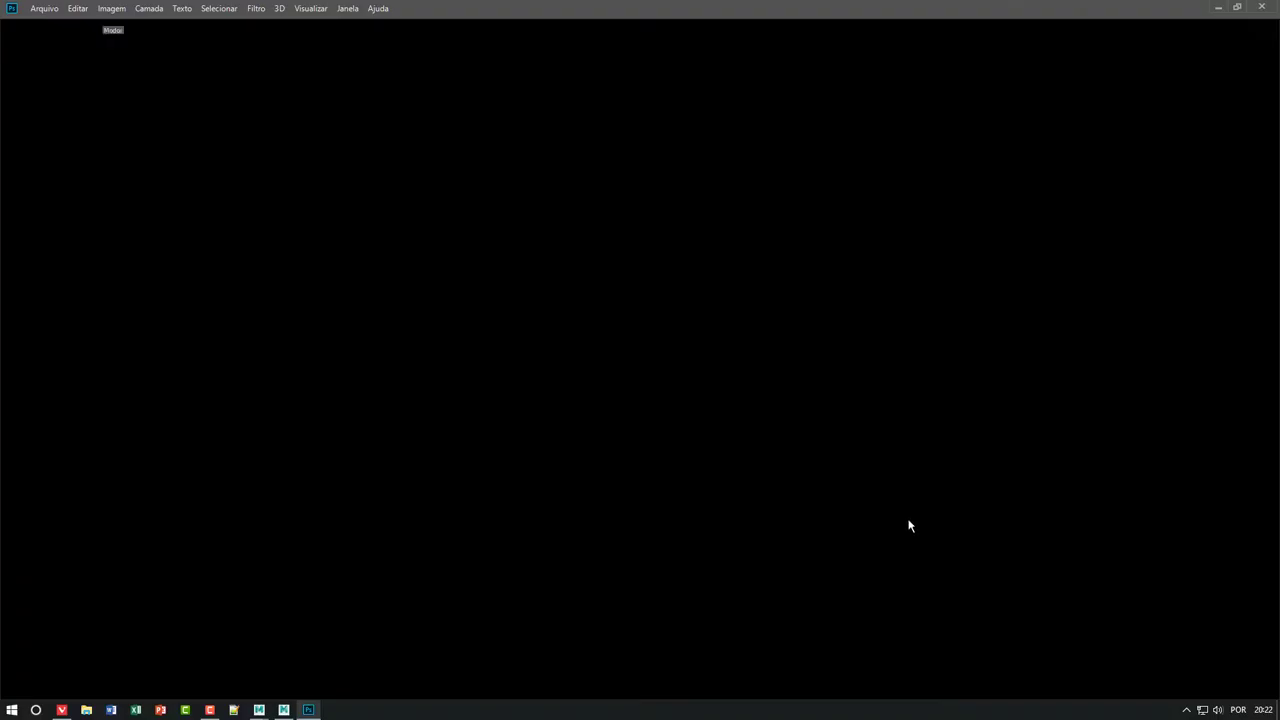
pyautogui.click(600, 298)
pyautogui.press('b')
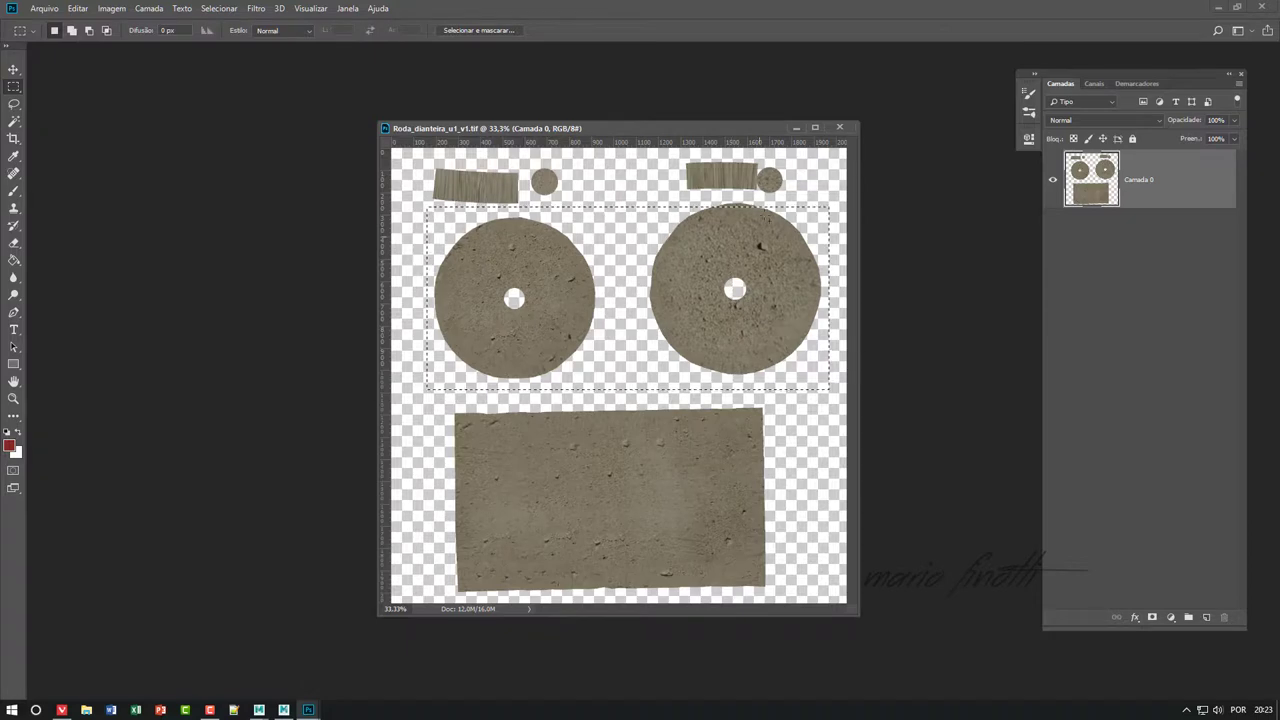
# - Apply Hue/Saturation with Saturation +32 and Lightness -24 to the wheel discs
pyautogui.press('i')
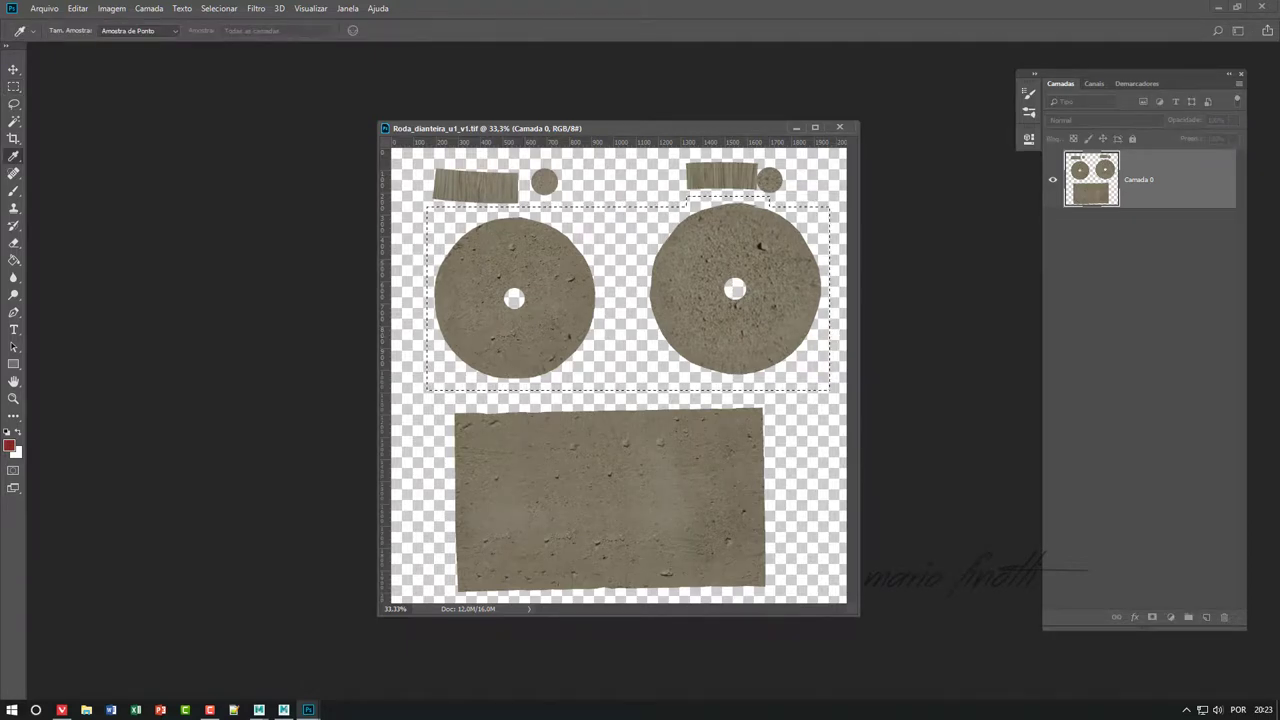
pyautogui.hotkey('ctrl', 'u')
pyautogui.moveTo(100, 133); pyautogui.dragTo(74, 87)
pyautogui.moveTo(190, 228); pyautogui.dragTo(166, 230)
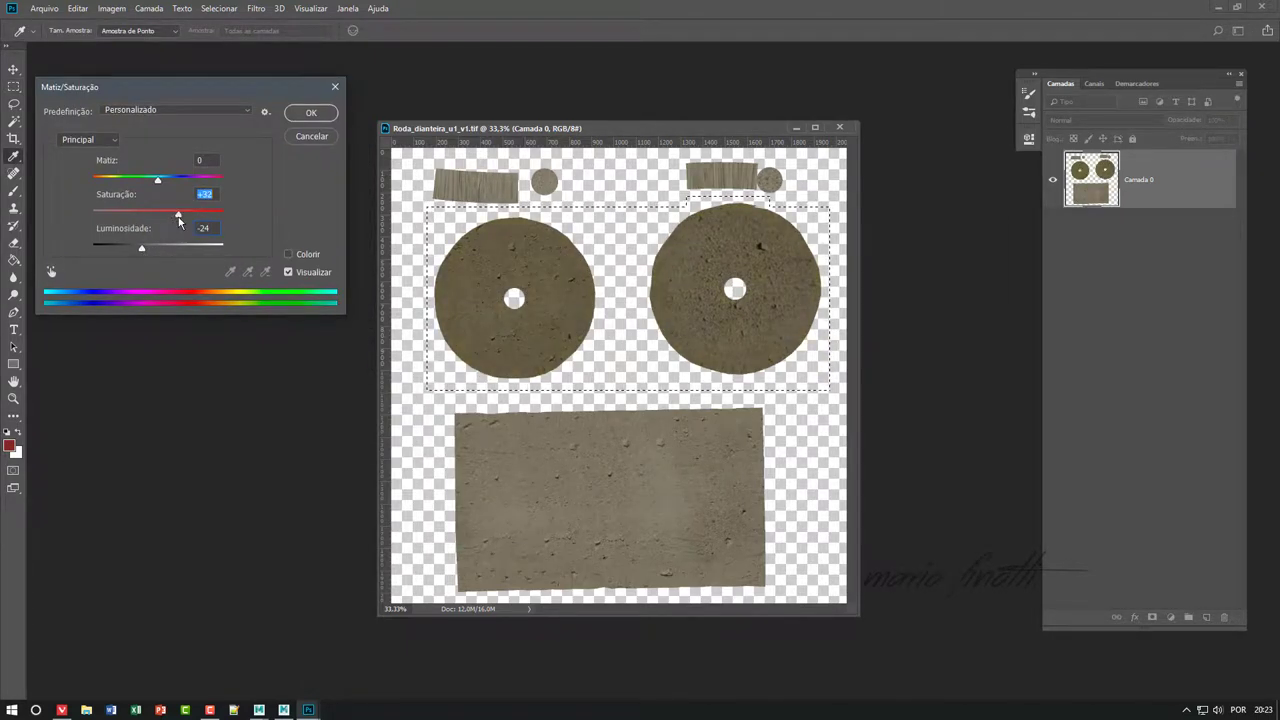
pyautogui.click(310, 113)
# - Open the brown-daltile ceramic tile image from the Textures > terrenos folder
pyautogui.hotkey('ctrl', 'o')
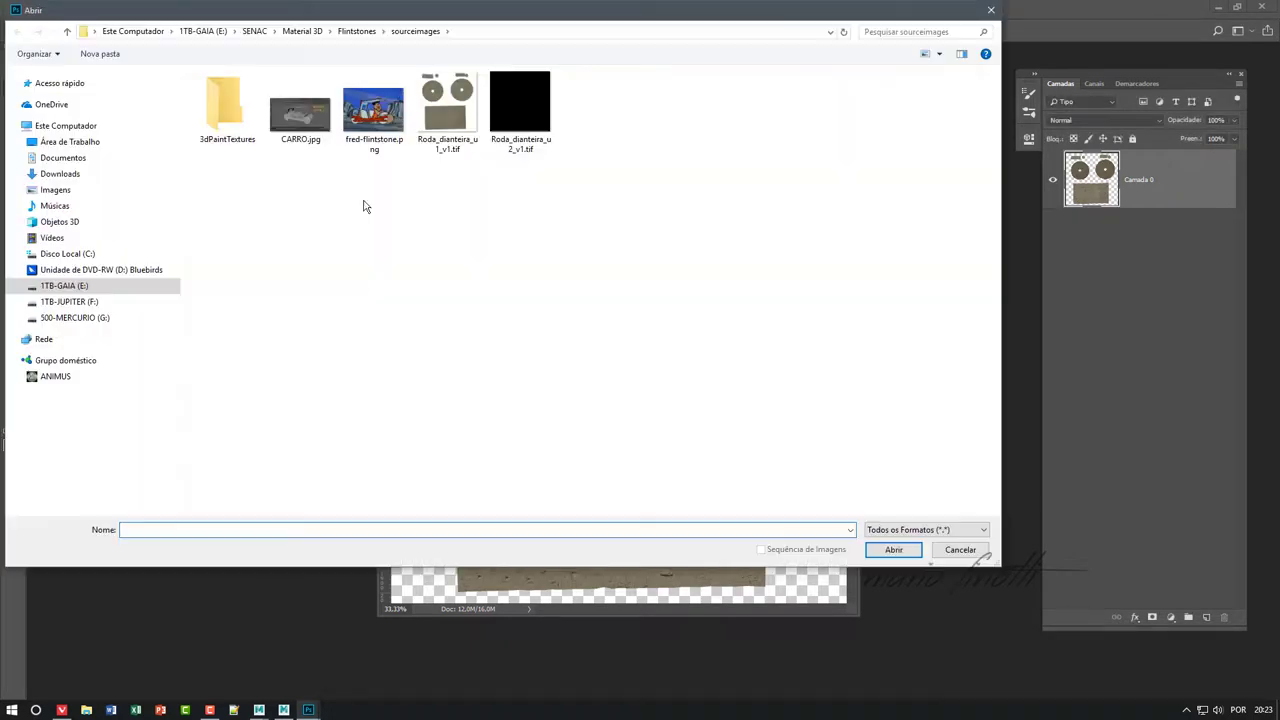
pyautogui.click(75, 317)
pyautogui.doubleClick(223, 148)
pyautogui.scroll(-3, 283, 318)
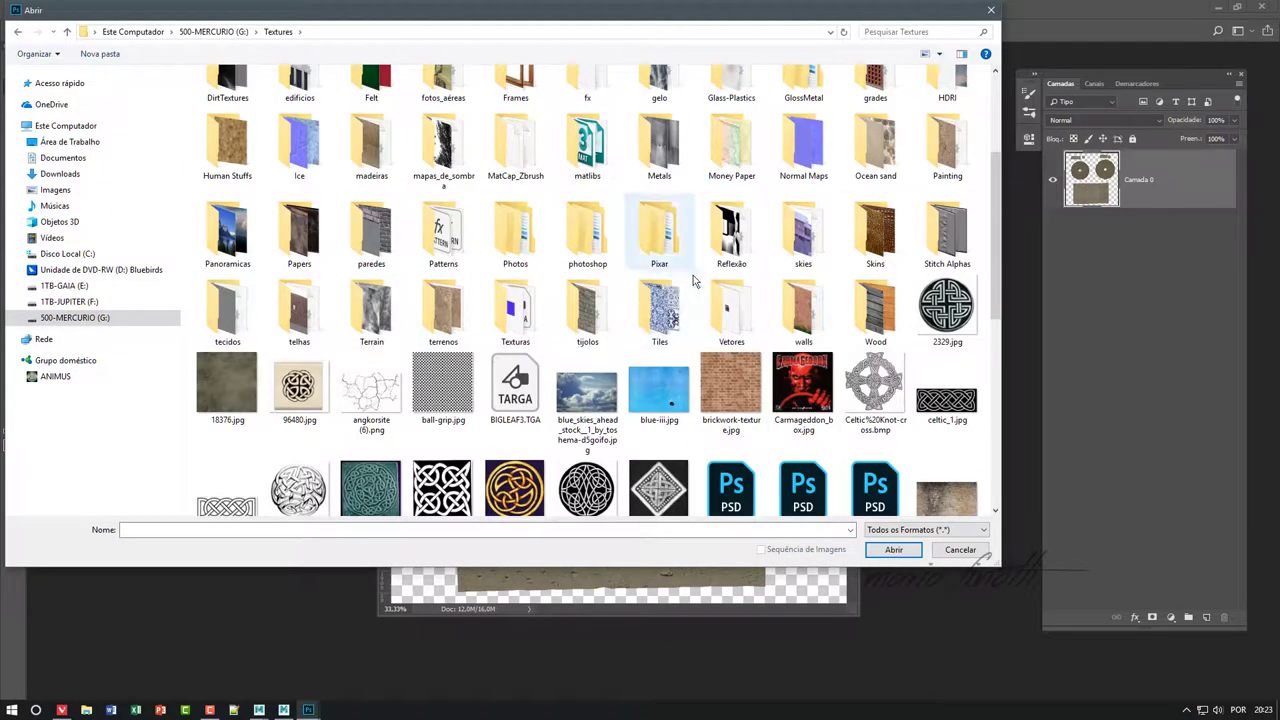
pyautogui.scroll(1, 1000, 205)
pyautogui.scroll(-2, 999, 200)
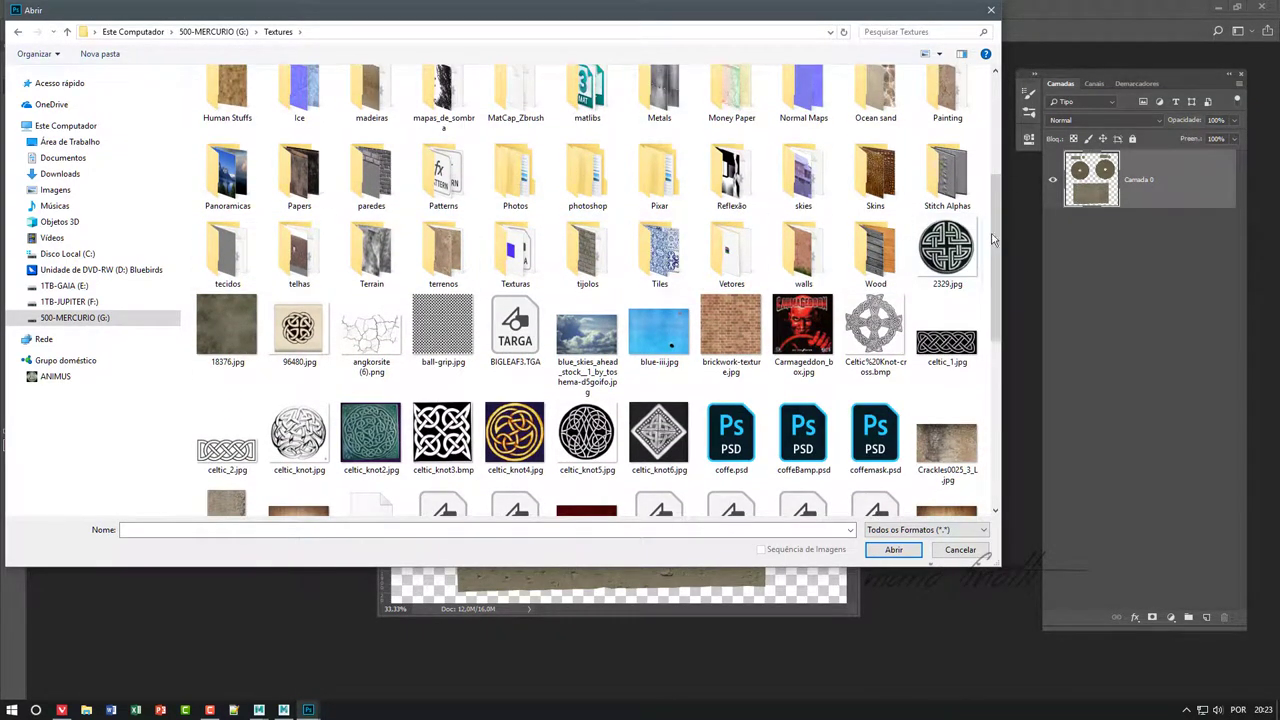
pyautogui.scroll(2, 999, 183)
pyautogui.moveTo(999, 183)
pyautogui.mouseDown()
pyautogui.moveTo(999, 279)
pyautogui.moveTo(999, 190)
pyautogui.mouseUp()
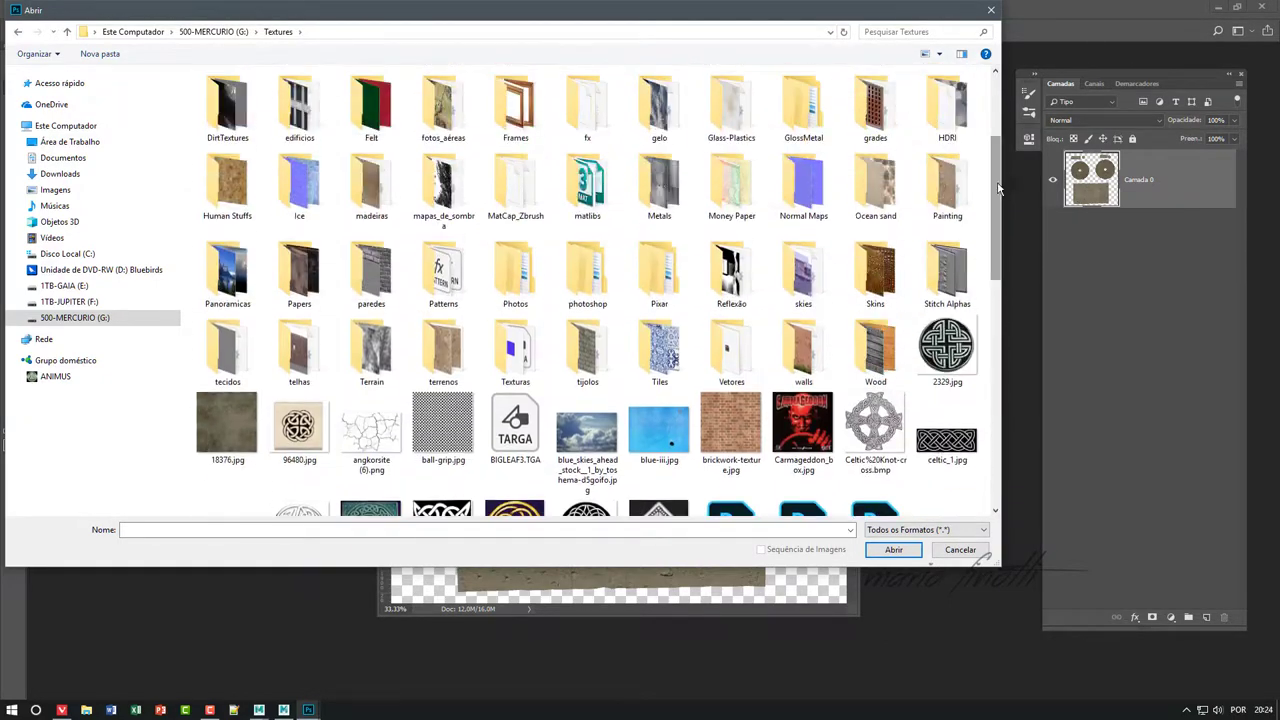
pyautogui.doubleClick(410, 310)
pyautogui.click(886, 110)
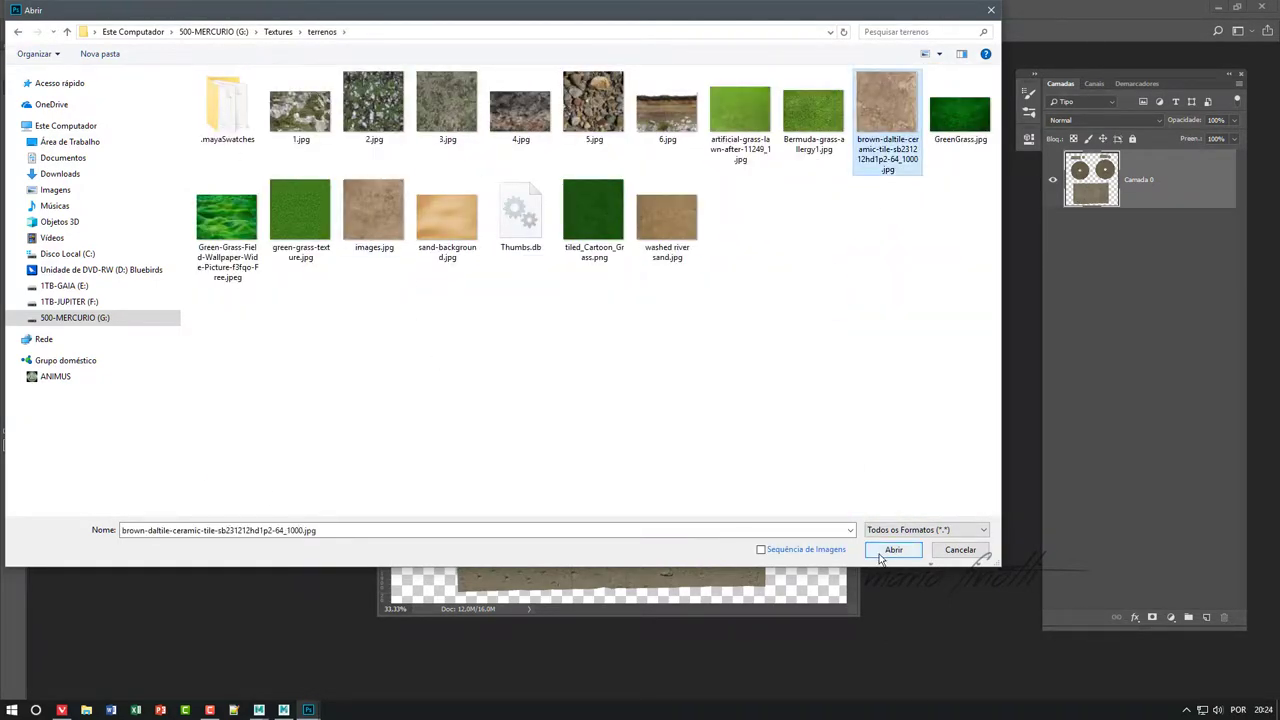
pyautogui.click(893, 549)
pyautogui.press('Return')
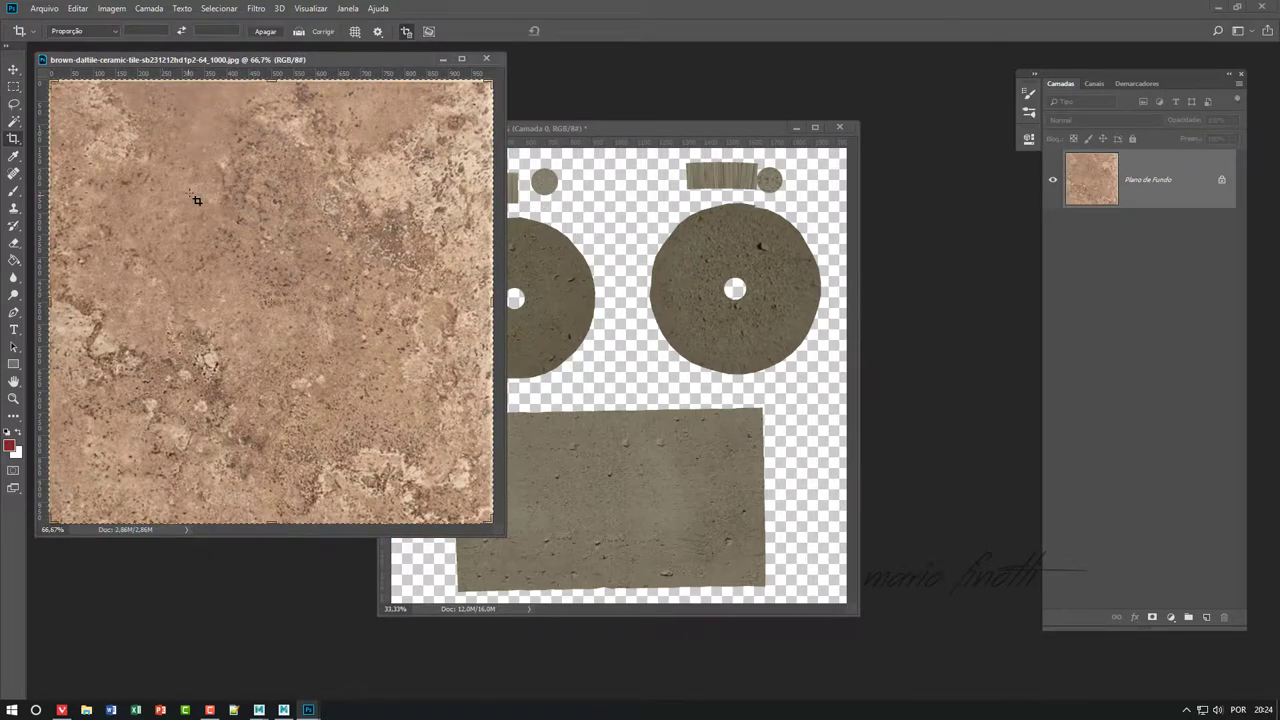
# - Bring a square tile patch into the wheel texture and scale it over the left disc
pyautogui.moveTo(68, 97); pyautogui.dragTo(148, 165)
pyautogui.press('v')
pyautogui.moveTo(422, 350); pyautogui.dragTo(600, 350)
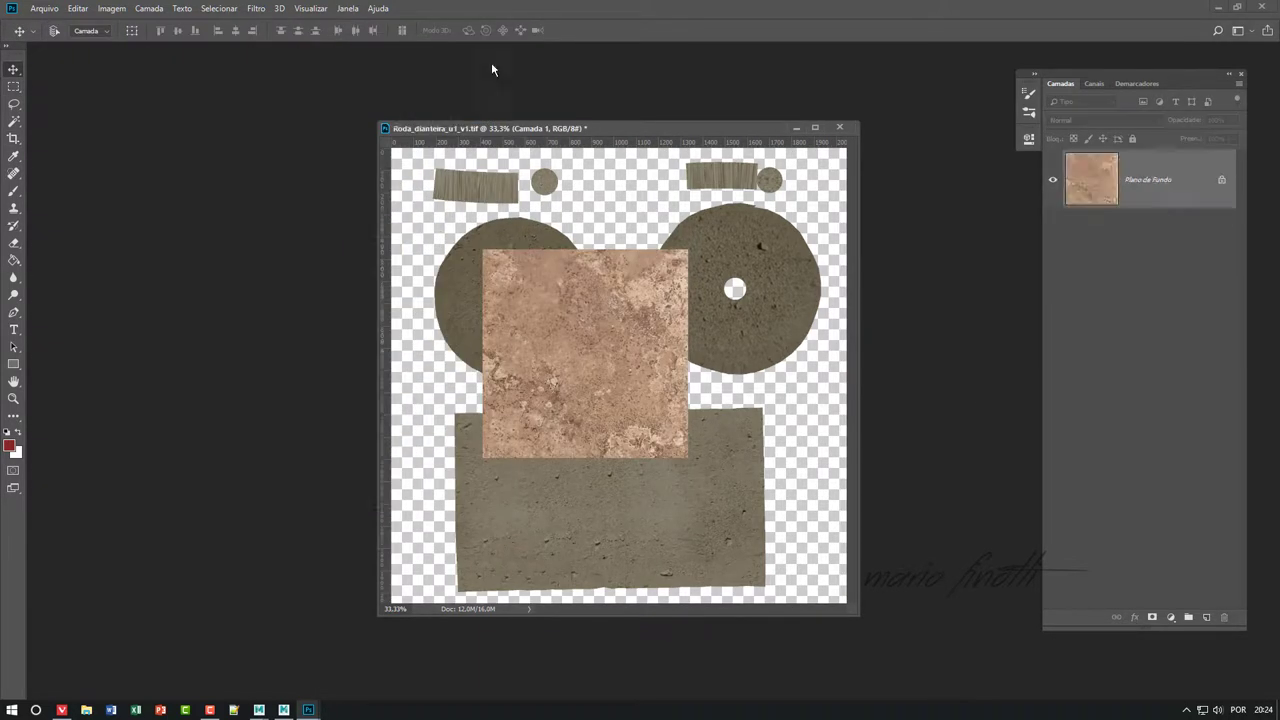
pyautogui.moveTo(650, 309); pyautogui.dragTo(590, 267)
pyautogui.hotkey('ctrl', 't')
pyautogui.moveTo(626, 412); pyautogui.dragTo(600, 398)
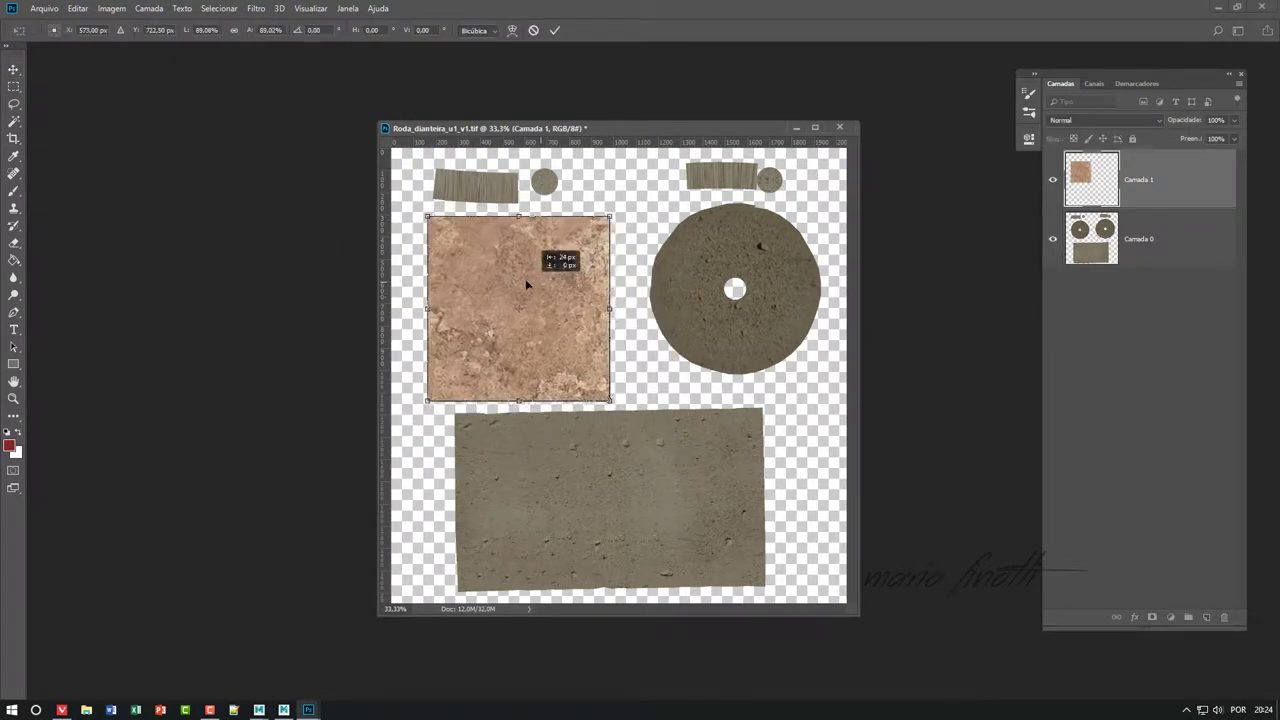
pyautogui.press('Return')
# - Set the tile layer to Sobrepor (Overlay) at 78% opacity and load the disc shape selection
pyautogui.click(1100, 120)
pyautogui.click(1068, 173)
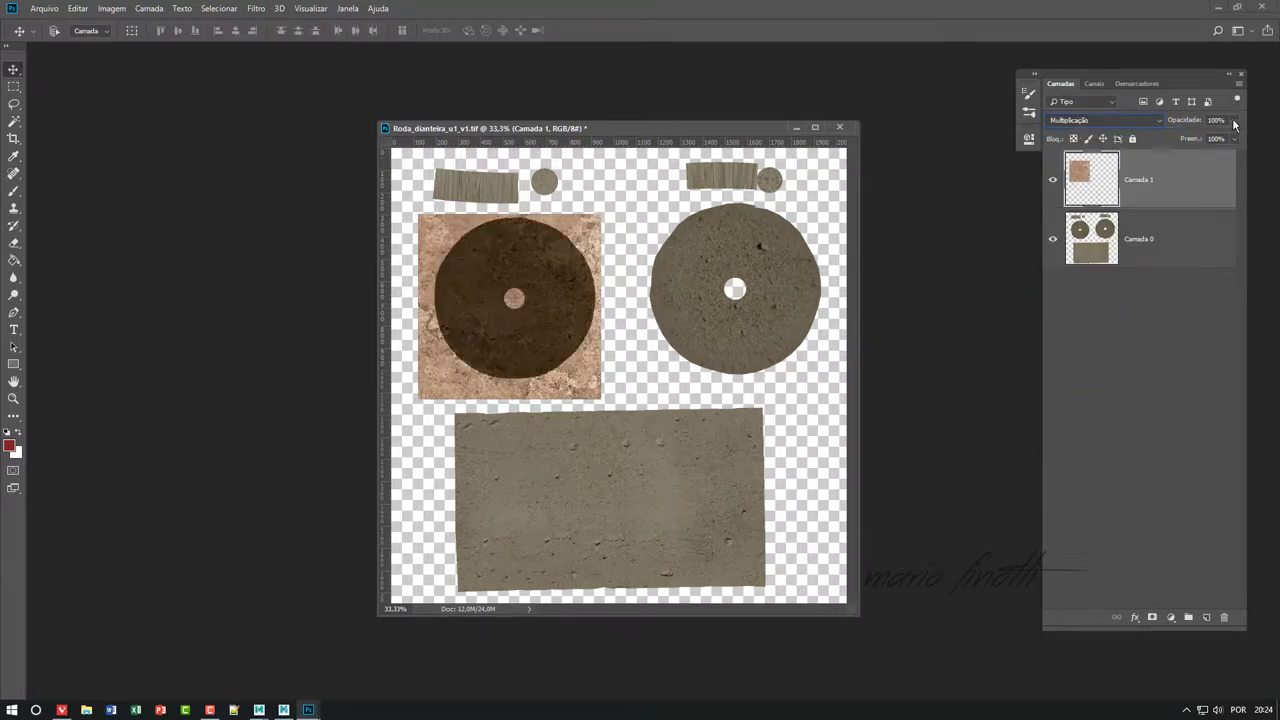
pyautogui.moveTo(1234, 123); pyautogui.dragTo(1218, 123)
pyautogui.click(1100, 120)
pyautogui.click(1080, 298)
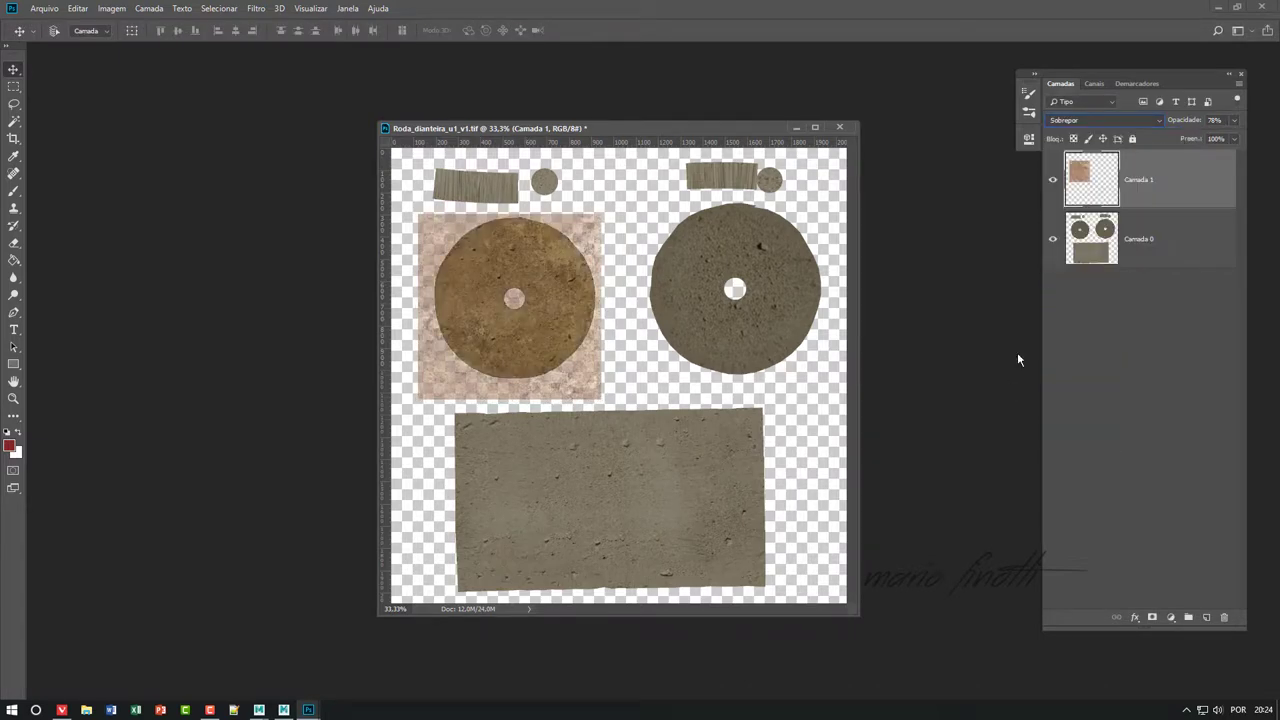
pyautogui.keyDown('ctrl'); pyautogui.click(1081, 232); pyautogui.keyUp('ctrl')
# - Duplicate the tile patch onto the right disc and merge the two tile layers
pyautogui.hotkey('ctrl', 'j')
pyautogui.moveTo(507, 290); pyautogui.dragTo(721, 270)
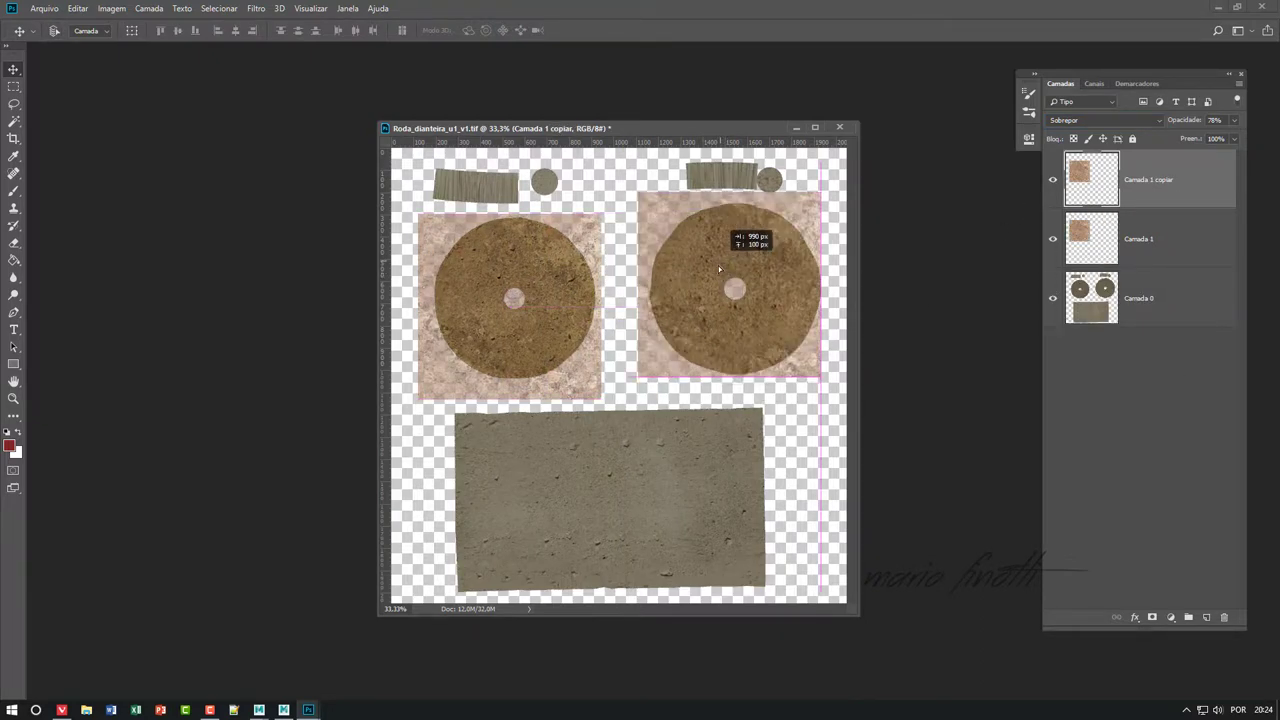
pyautogui.hotkey('ctrl', 'e')
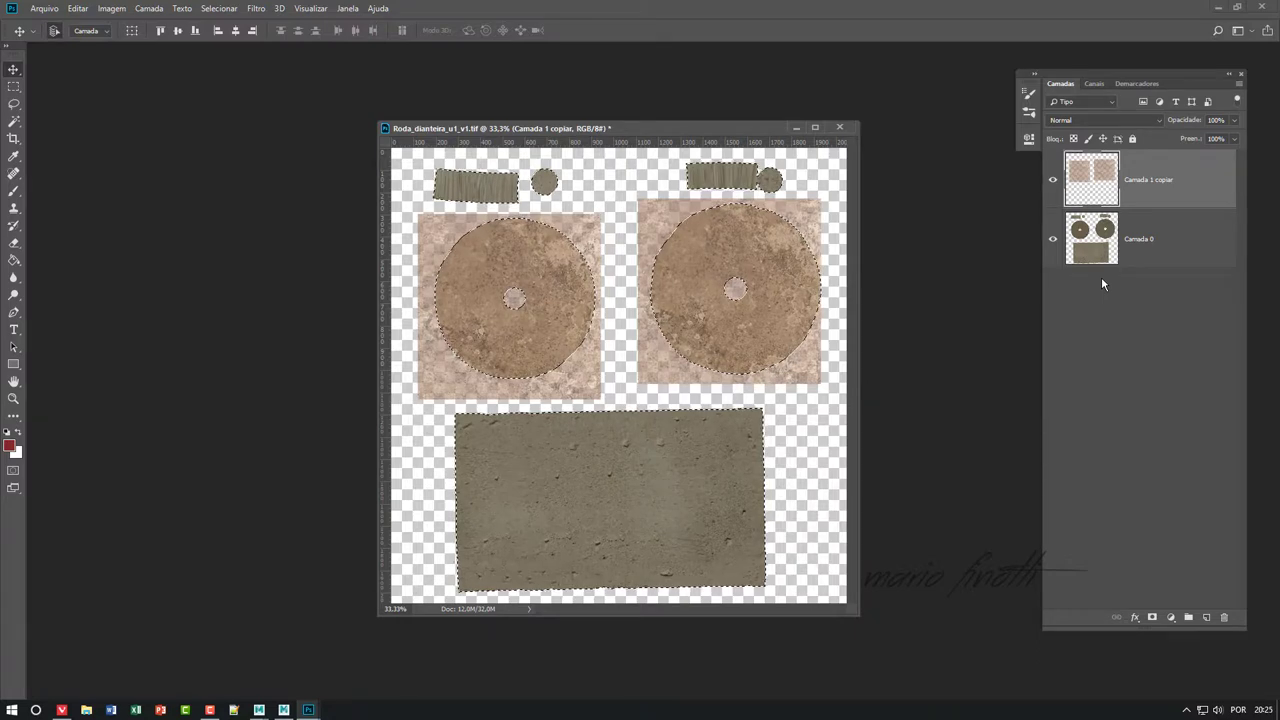
pyautogui.hotkey('ctrl', 'alt', 'z')
pyautogui.hotkey('ctrl', 'alt', 'z')
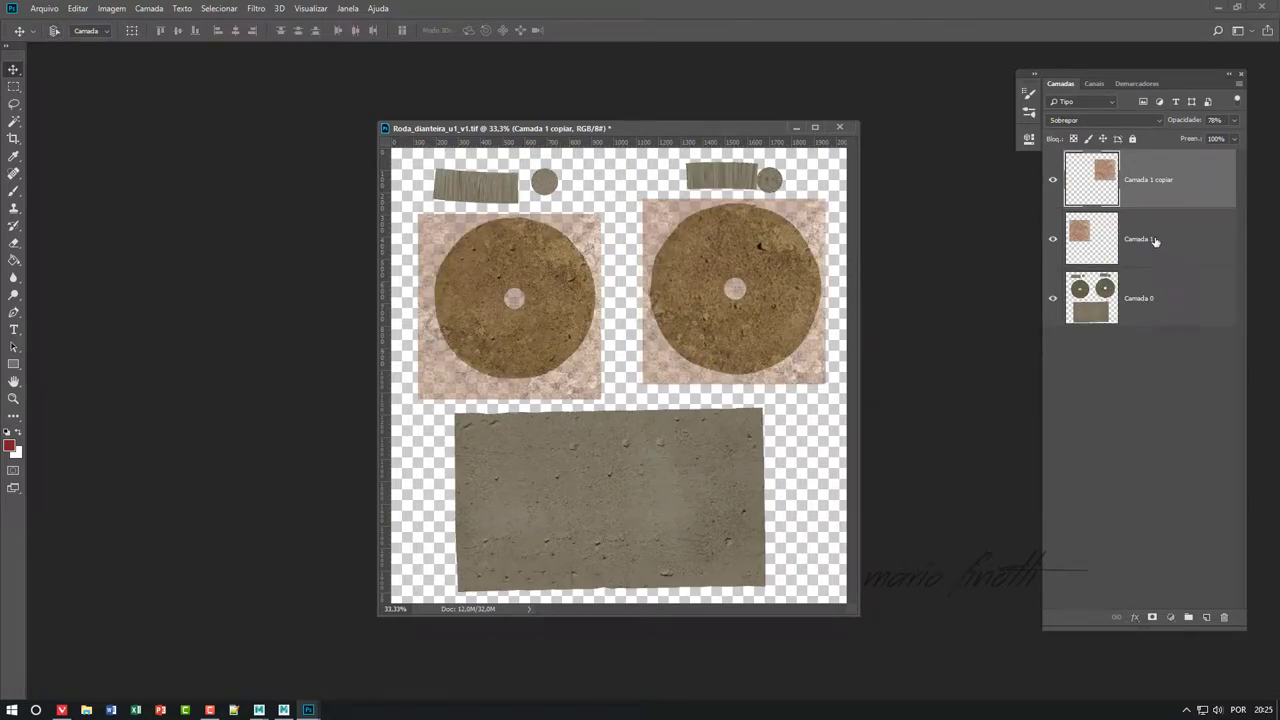
pyautogui.hotkey('ctrl', 'shift', 'z')
pyautogui.hotkey('ctrl', 'shift', 'z')
# - Trim the tile outside the two discs and darken them with Lightness -17
pyautogui.click(219, 8)
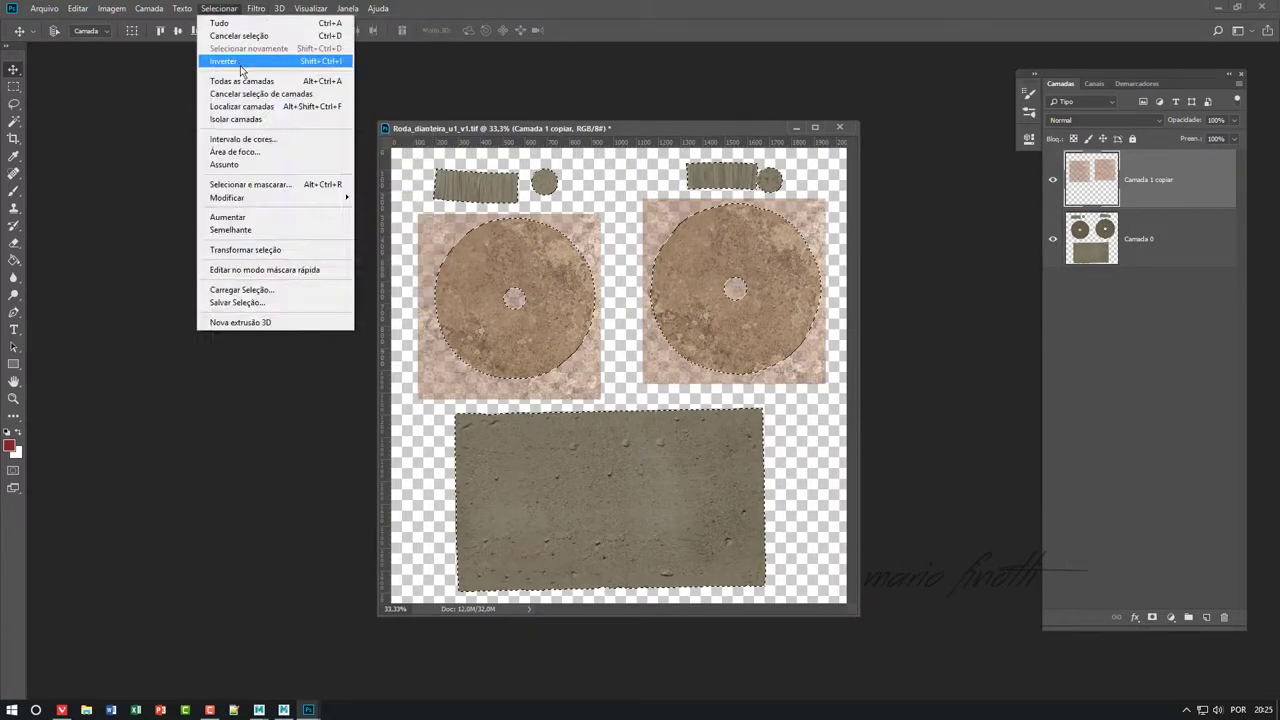
pyautogui.click(240, 62)
pyautogui.press('Delete')
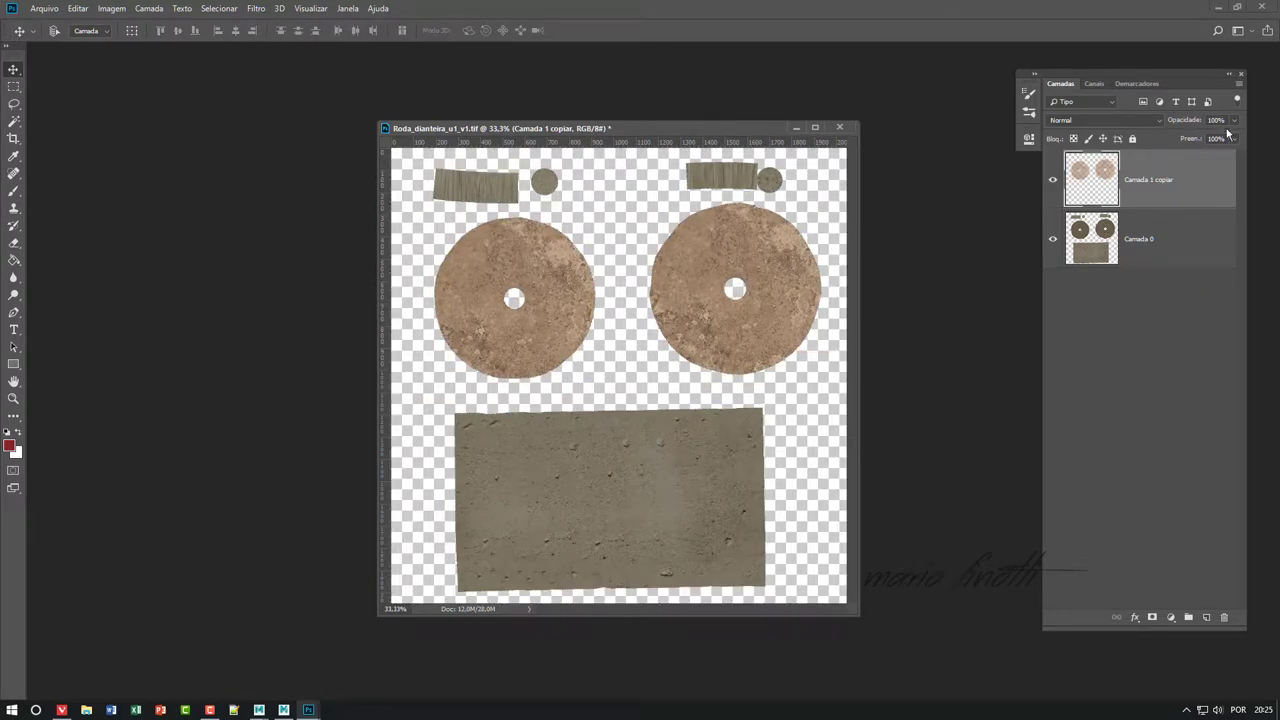
pyautogui.hotkey('ctrl', 'u')
pyautogui.moveTo(157, 247); pyautogui.dragTo(146, 251)
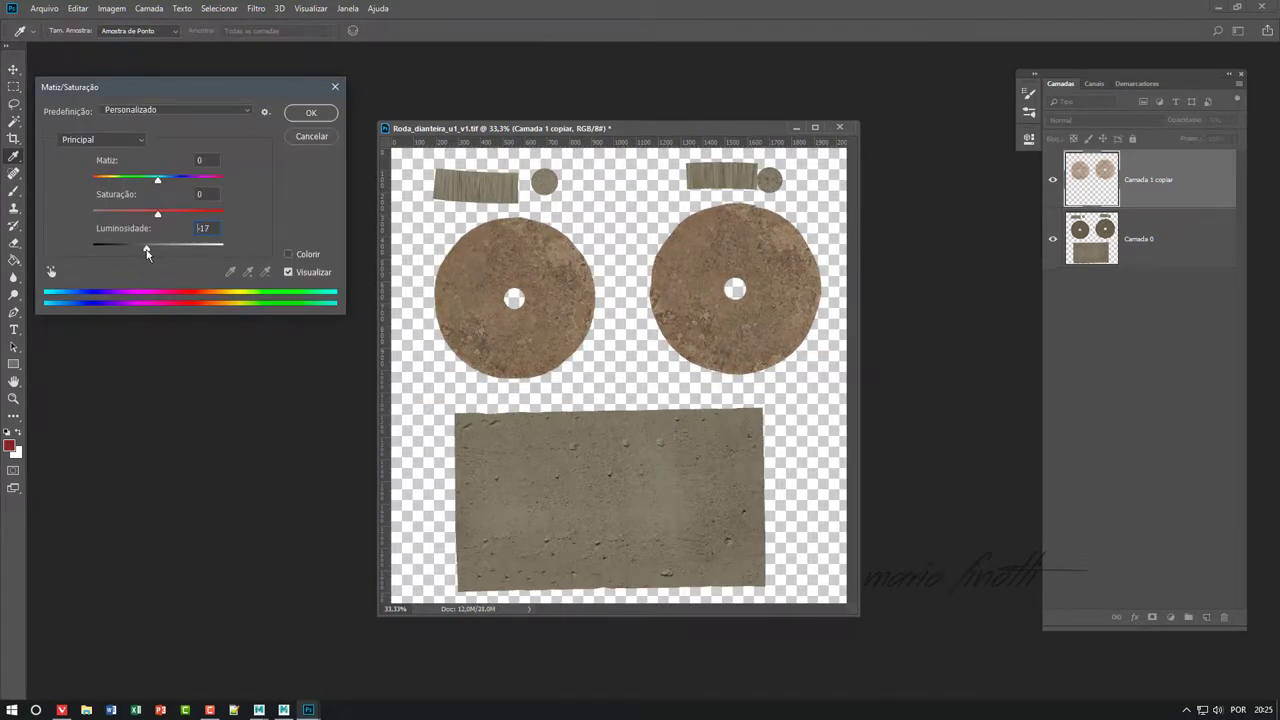
pyautogui.click(311, 112)
# - Add a new layer tinting the top bars and circles red, set to Multiply at about 65% opacity
pyautogui.click(1159, 244)
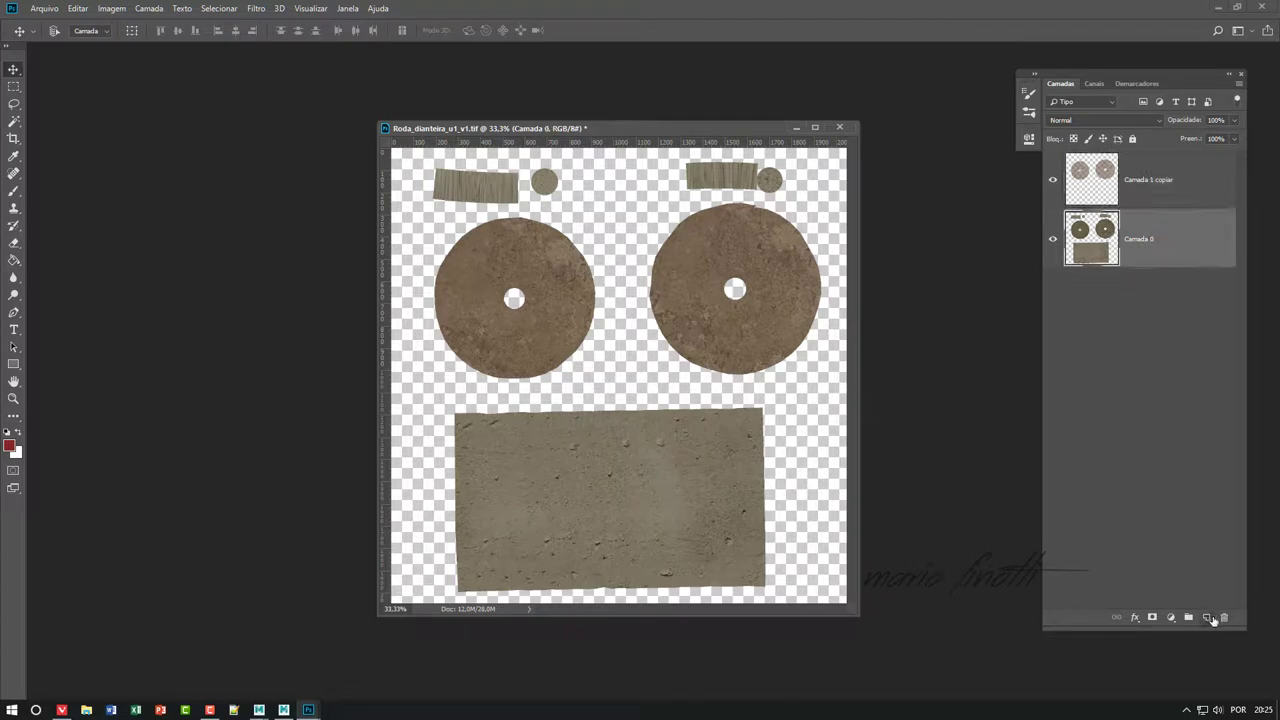
pyautogui.click(1207, 617)
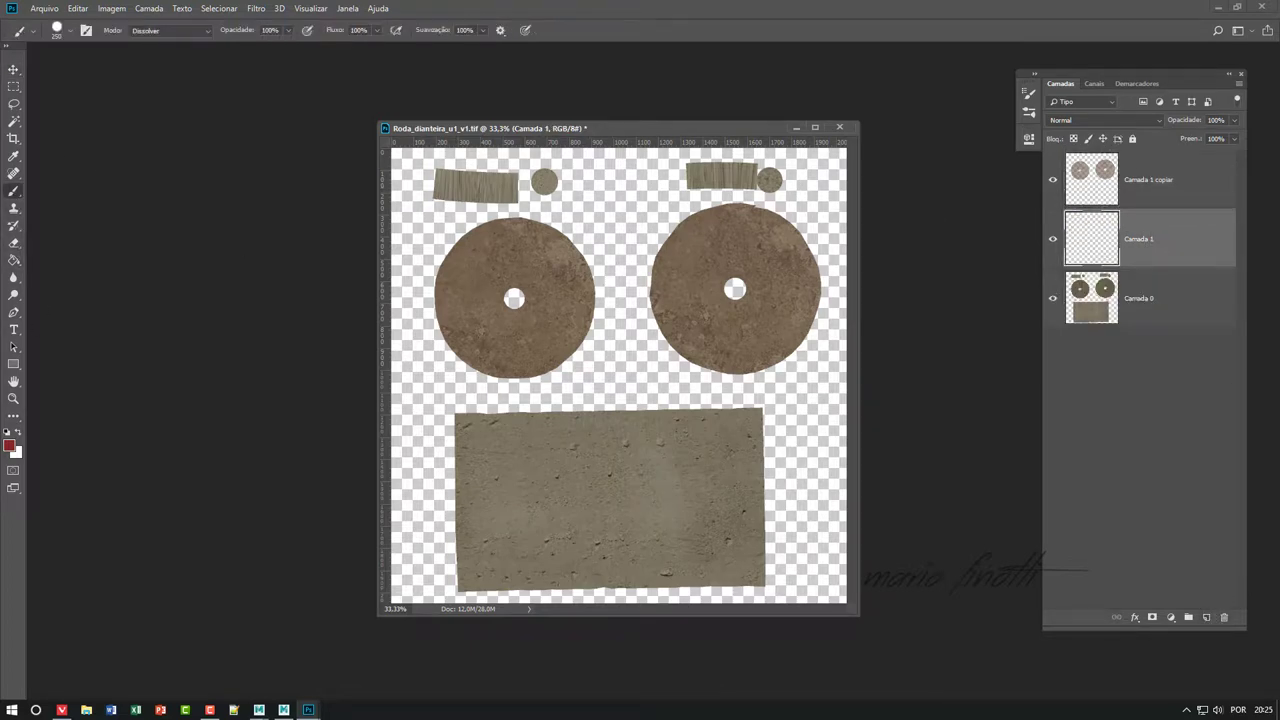
pyautogui.moveTo(434, 179); pyautogui.dragTo(546, 181)
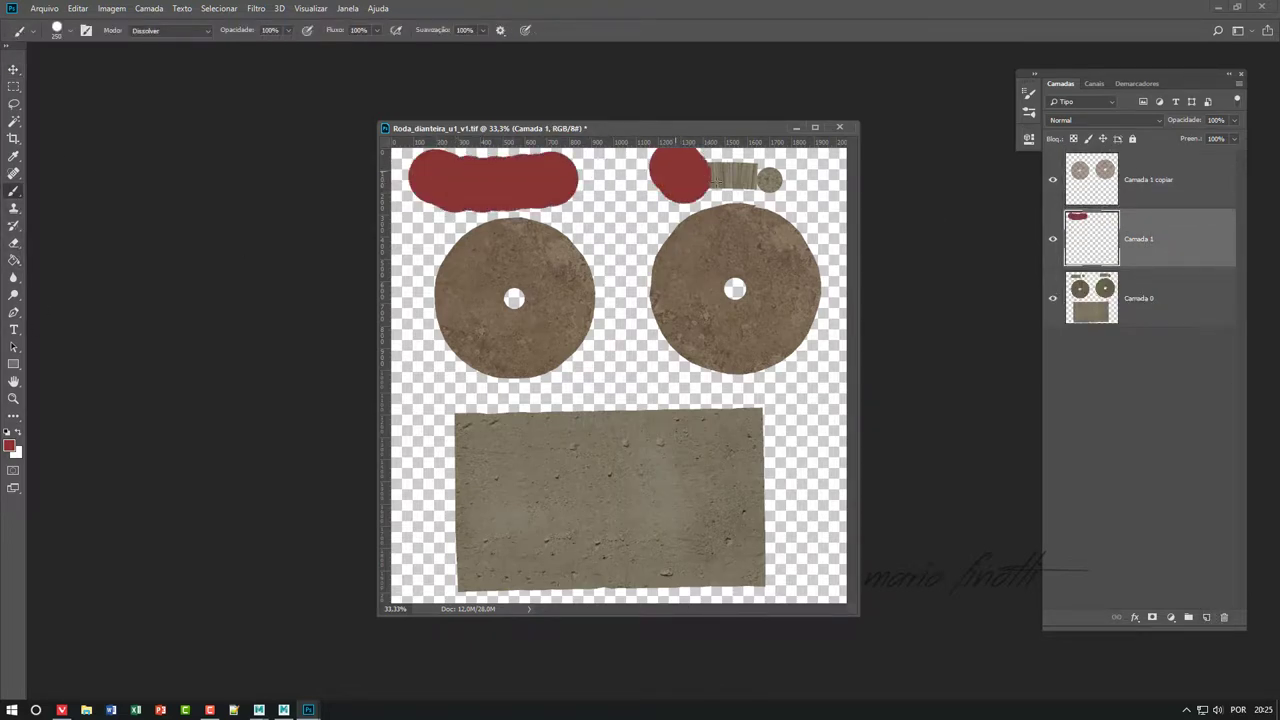
pyautogui.click(1105, 120)
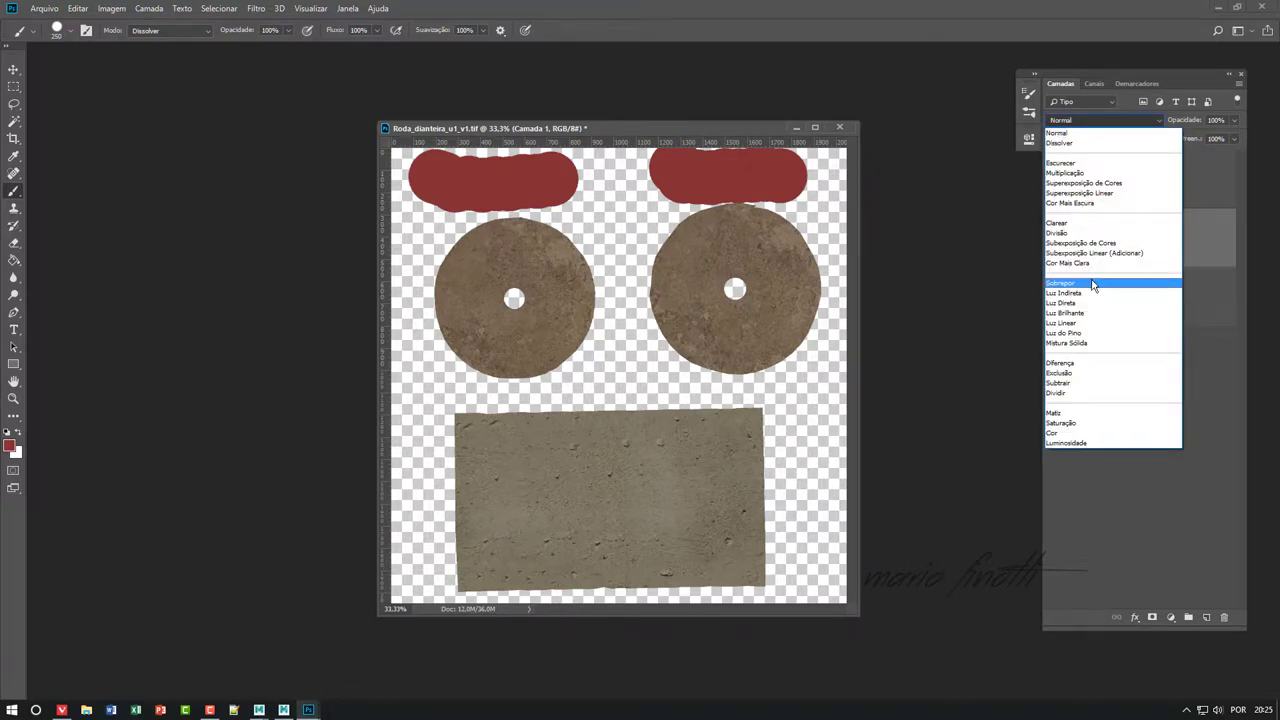
pyautogui.click(1100, 283)
pyautogui.click(1105, 120)
pyautogui.click(1084, 180)
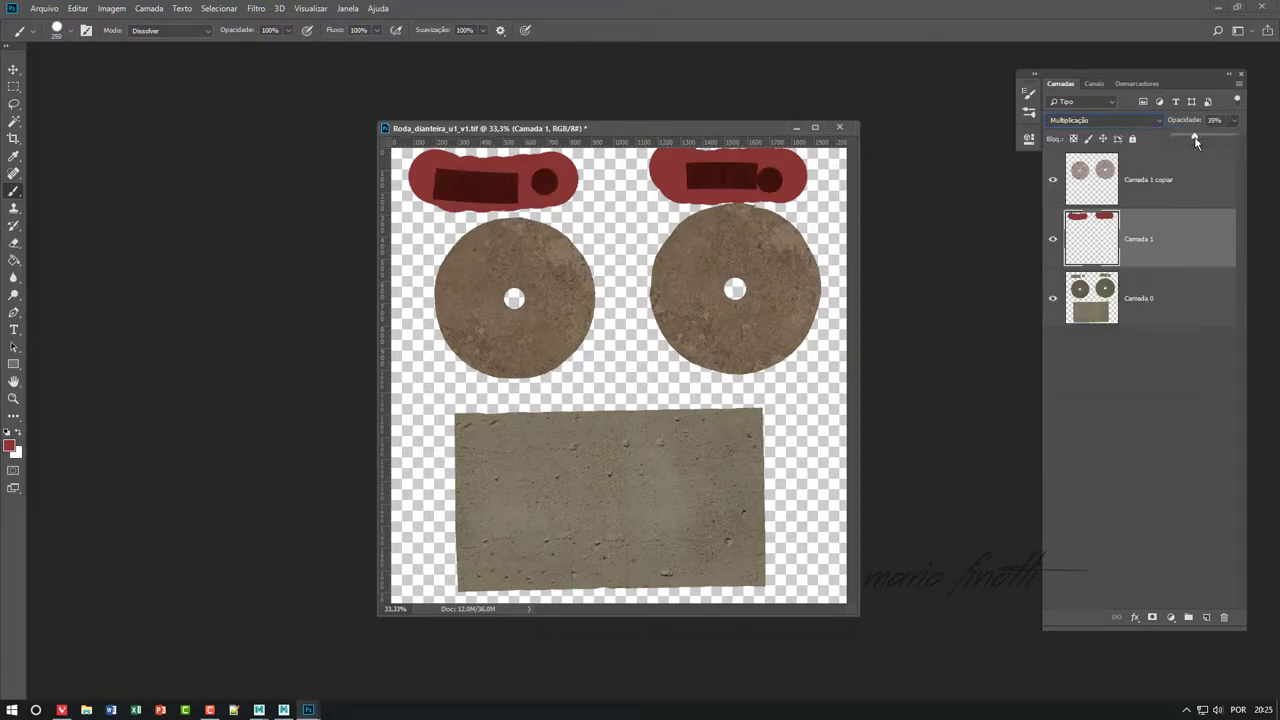
pyautogui.moveTo(1195, 140); pyautogui.dragTo(1214, 138)
pyautogui.hotkey('ctrl', 'd')
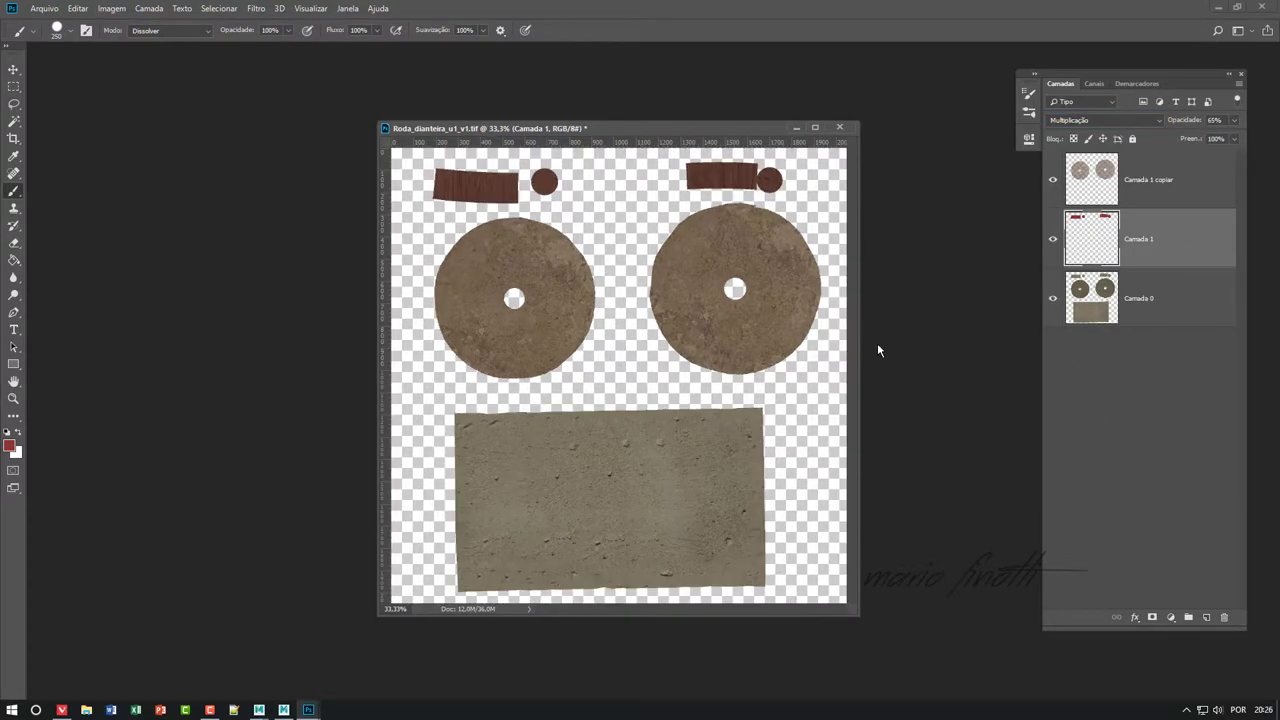
pyautogui.keyDown('shift'); pyautogui.click(1177, 300); pyautogui.keyUp('shift')
# - Attempt a plain save of the texture, declining to save layers into the TIFF
pyautogui.hotkey('ctrl', 's')
pyautogui.click(731, 157)
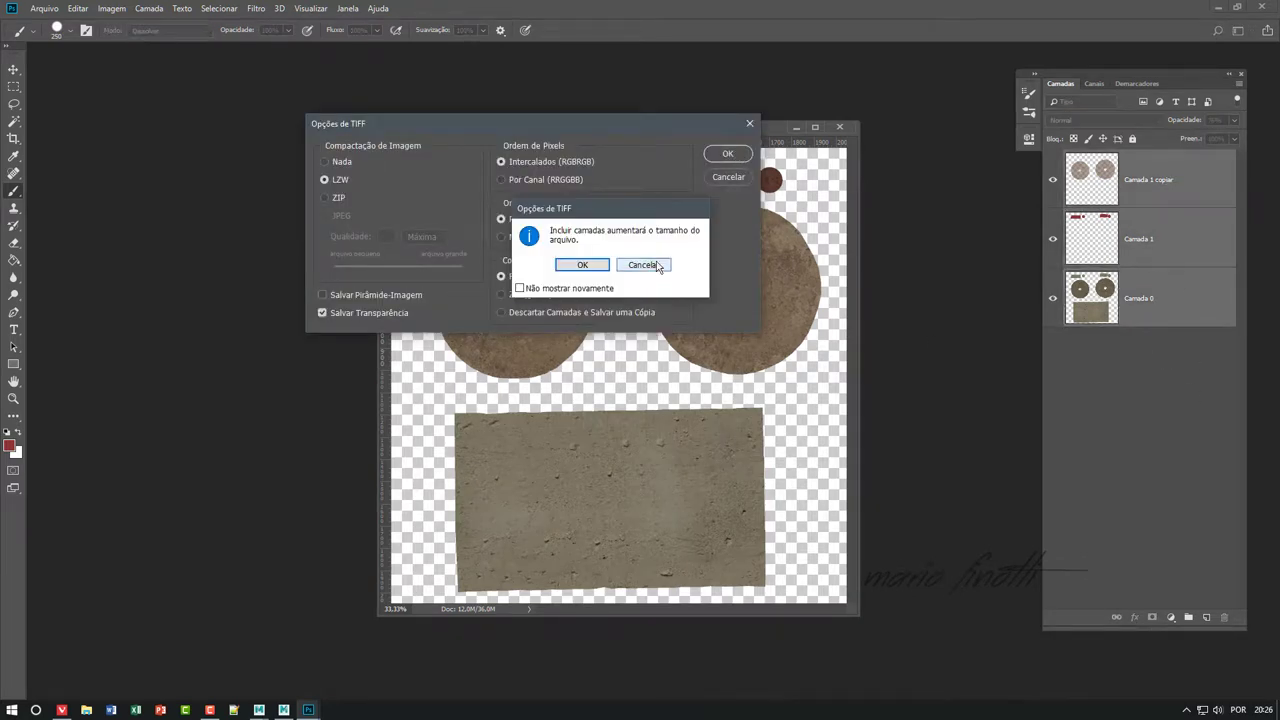
pyautogui.press('Return')
pyautogui.click(44, 8)
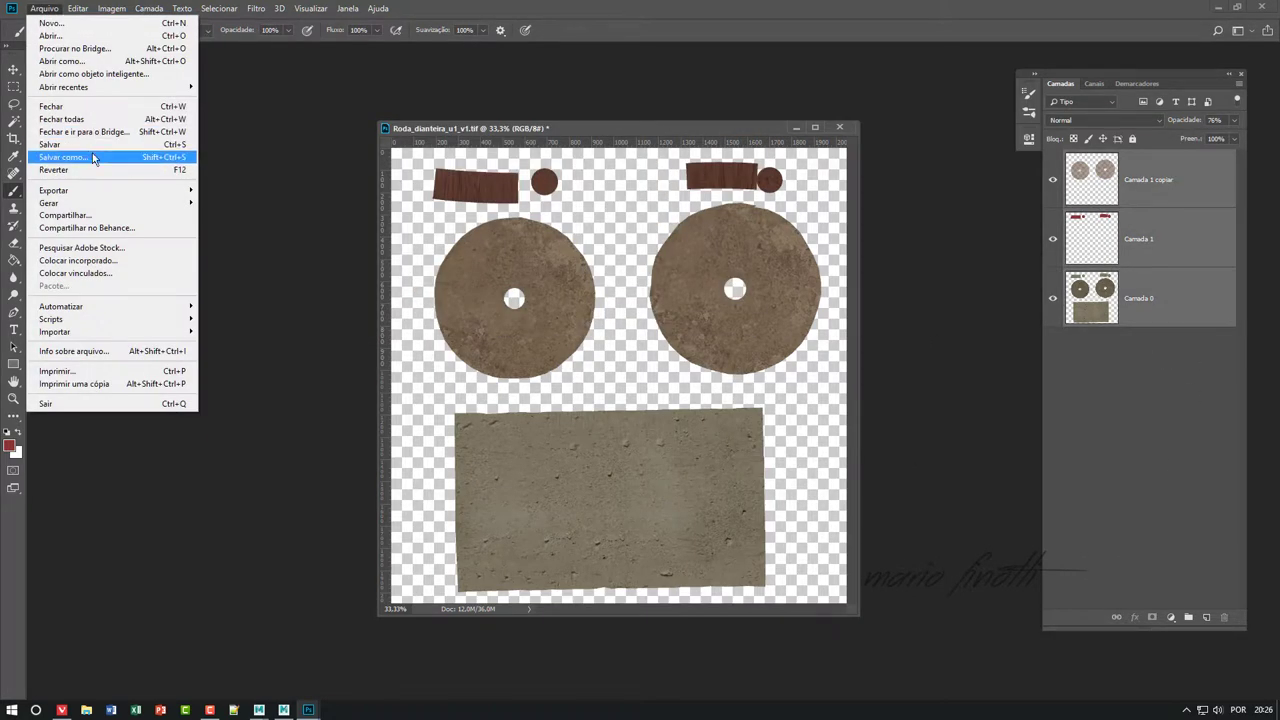
pyautogui.click(49, 144)
pyautogui.press('Return')
# - Save the wheel texture in Photoshop format as Roda_dianteira_u1_v1.psd
pyautogui.click(44, 8)
pyautogui.click(62, 157)
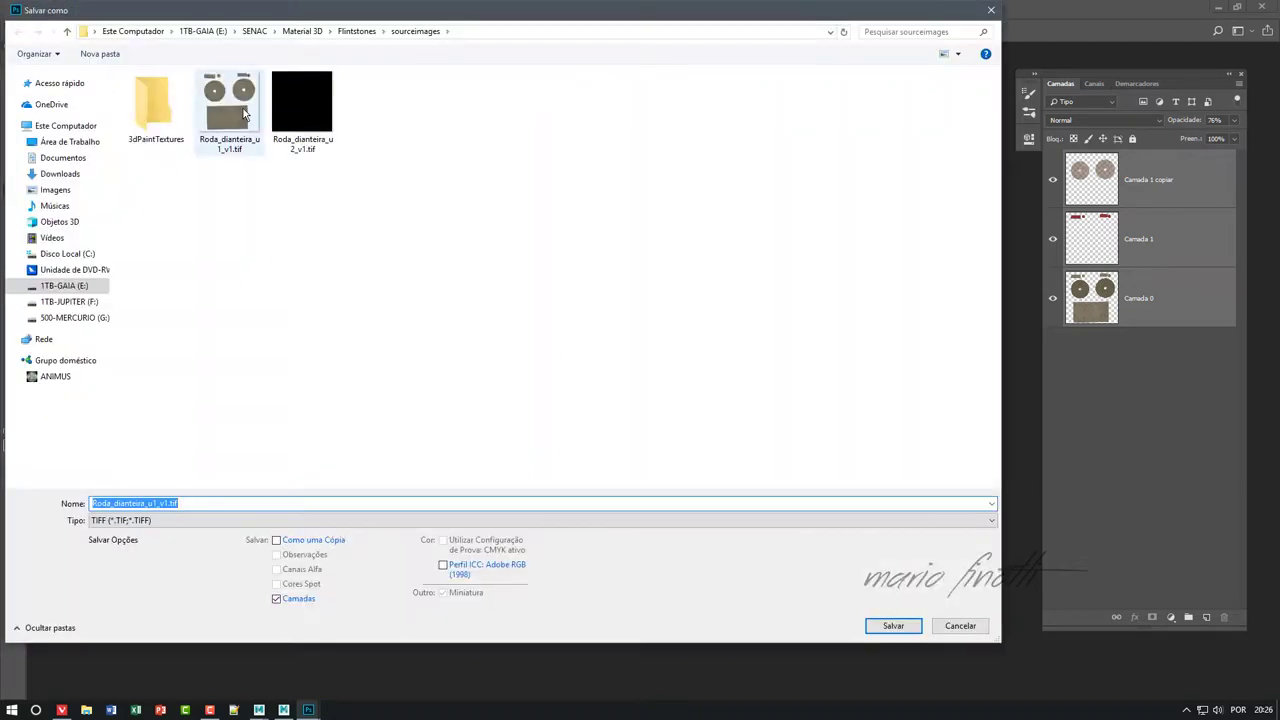
pyautogui.click(163, 522)
pyautogui.click(160, 291)
pyautogui.click(896, 622)
pyautogui.press('Return')
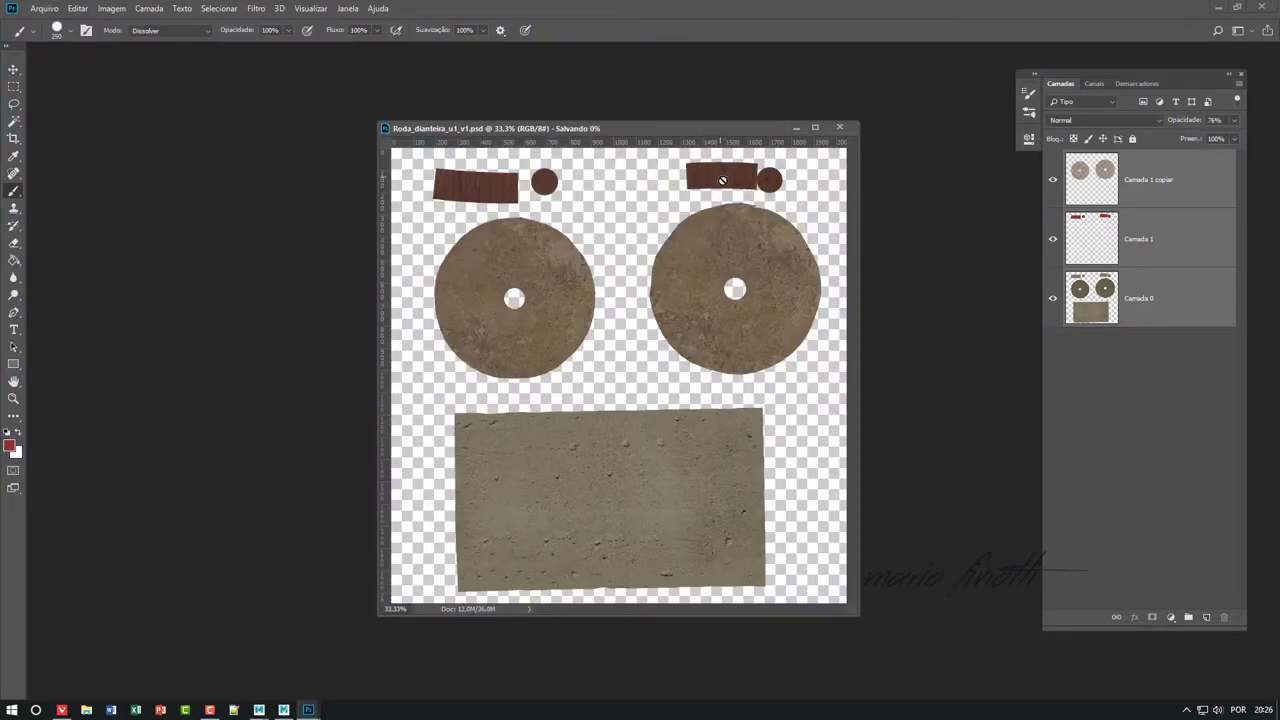
pyautogui.click(839, 127)
pyautogui.hotkey('alt', 'Tab')
# - Check the file texture node and orbit to a side view of the car's wheels, then deselect
pyautogui.click(1238, 286)
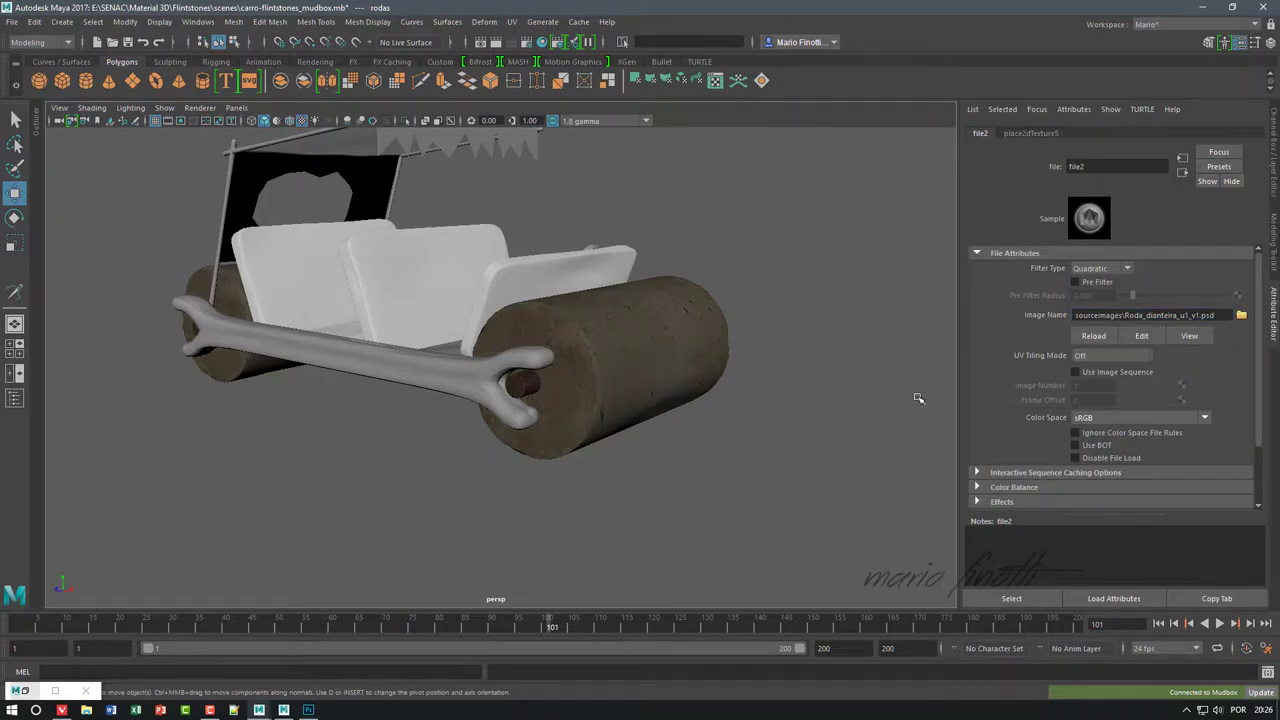
pyautogui.keyDown('alt'); pyautogui.moveTo(917, 397); pyautogui.dragTo(600, 450); pyautogui.keyUp('alt')
pyautogui.scroll(5, 520, 548)
pyautogui.scroll(-5, 520, 548)
pyautogui.moveTo(514, 543)
pyautogui.keyDown('alt'); pyautogui.mouseDown()
pyautogui.moveTo(400, 491)
pyautogui.moveTo(214, 471)
pyautogui.moveTo(437, 492)
pyautogui.moveTo(494, 517)
pyautogui.moveTo(354, 509)
pyautogui.mouseUp(); pyautogui.keyUp('alt')
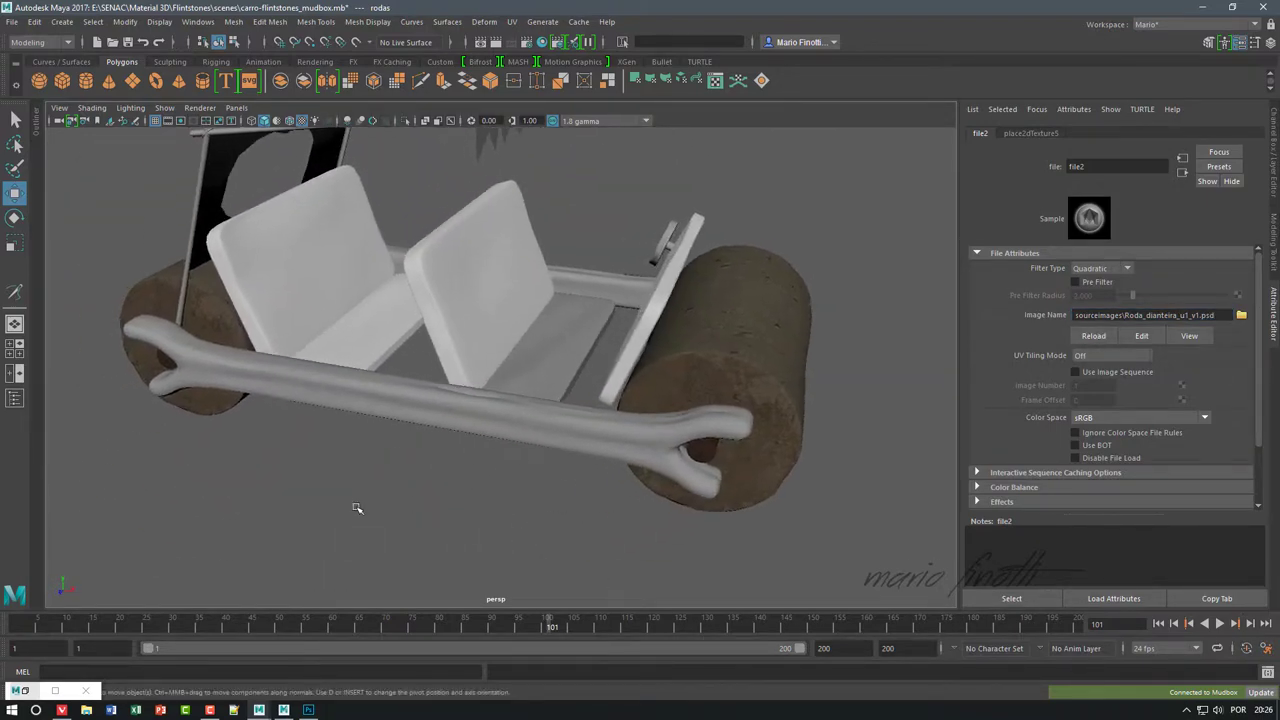
pyautogui.click(354, 509)
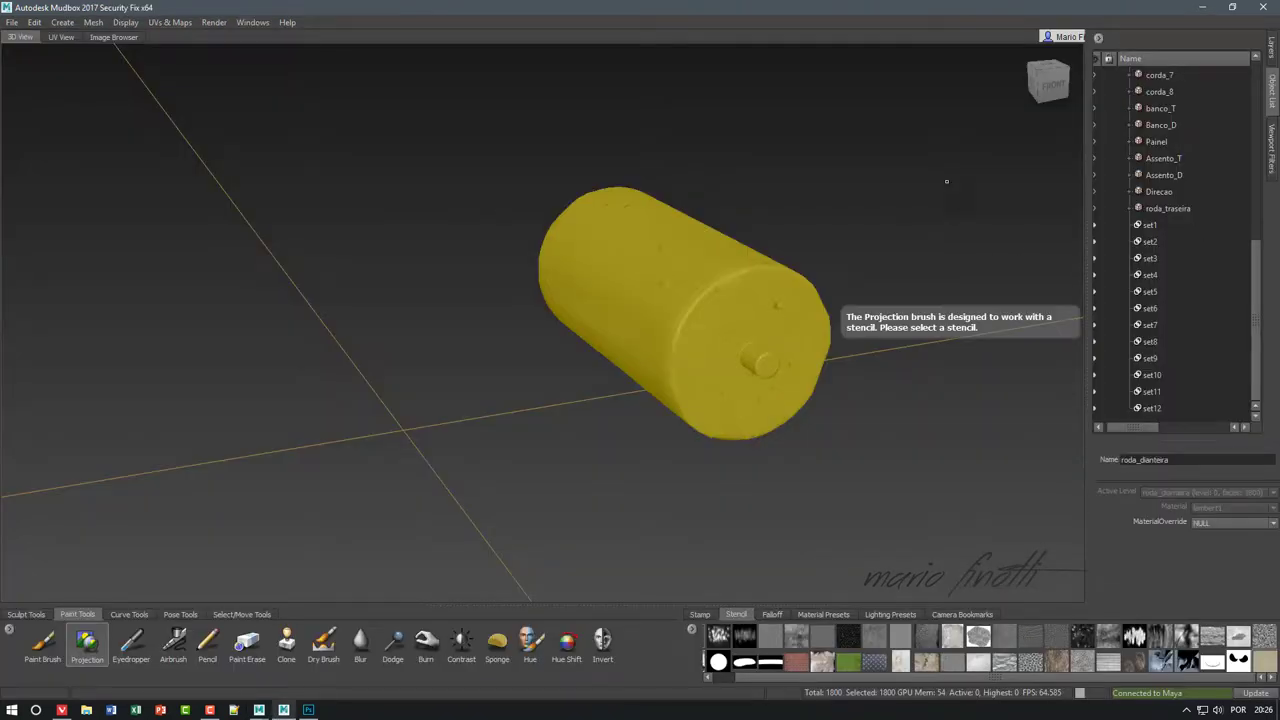
# - Delete the front wheel's textura and roda_D paint layers, hide the wheel, and show suporte_dir
pyautogui.click(1175, 412)
pyautogui.scroll(3, 1175, 300)
pyautogui.click(1272, 48)
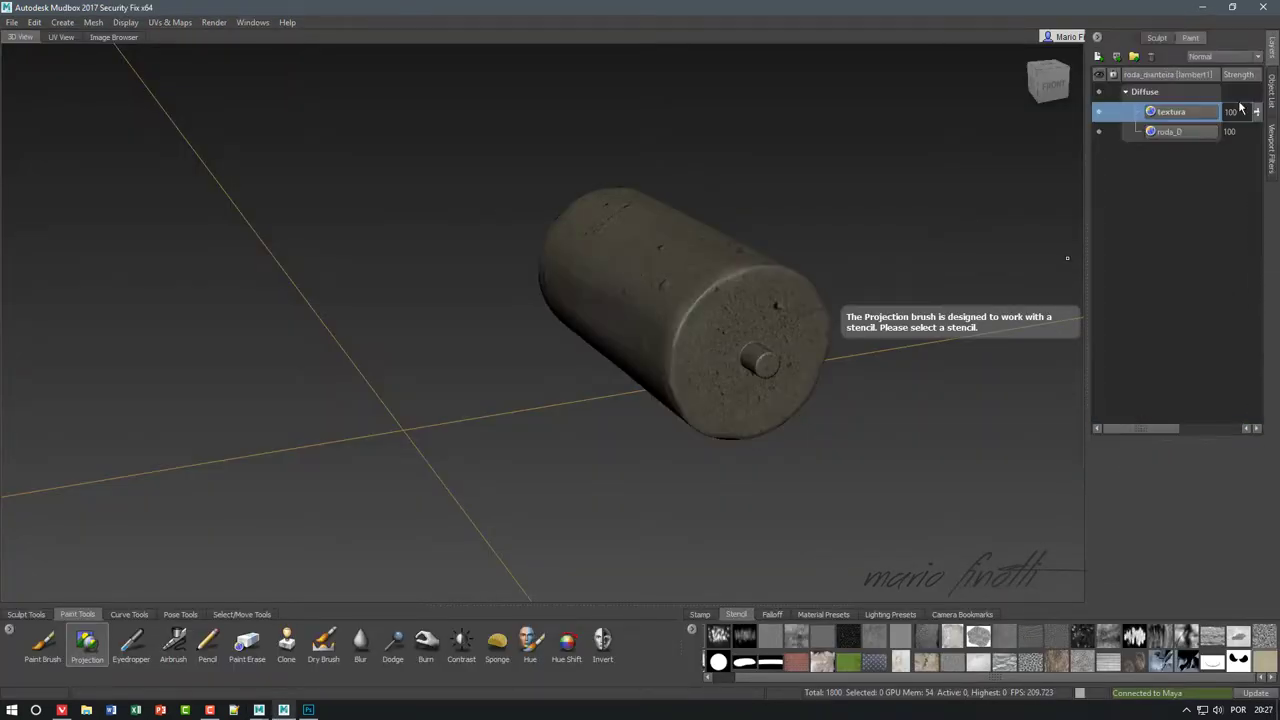
pyautogui.click(1147, 55)
pyautogui.click(1118, 62)
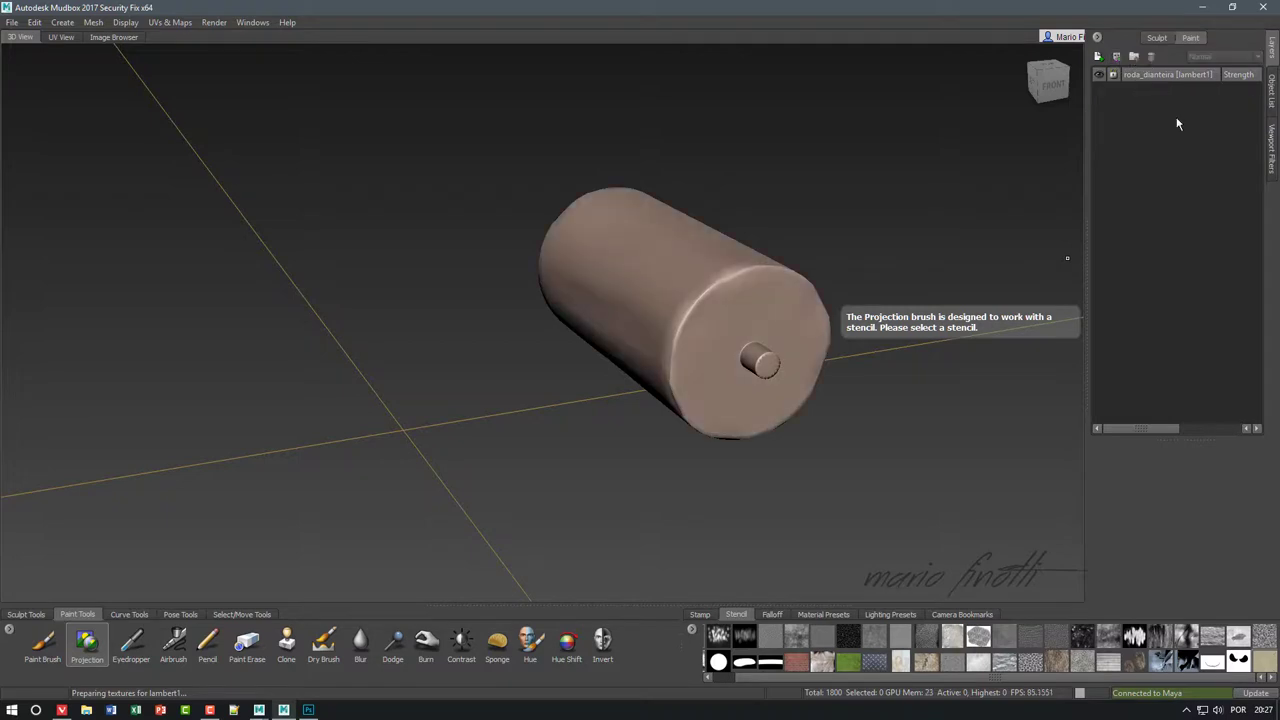
pyautogui.click(1272, 95)
pyautogui.click(1128, 225)
pyautogui.click(1128, 241)
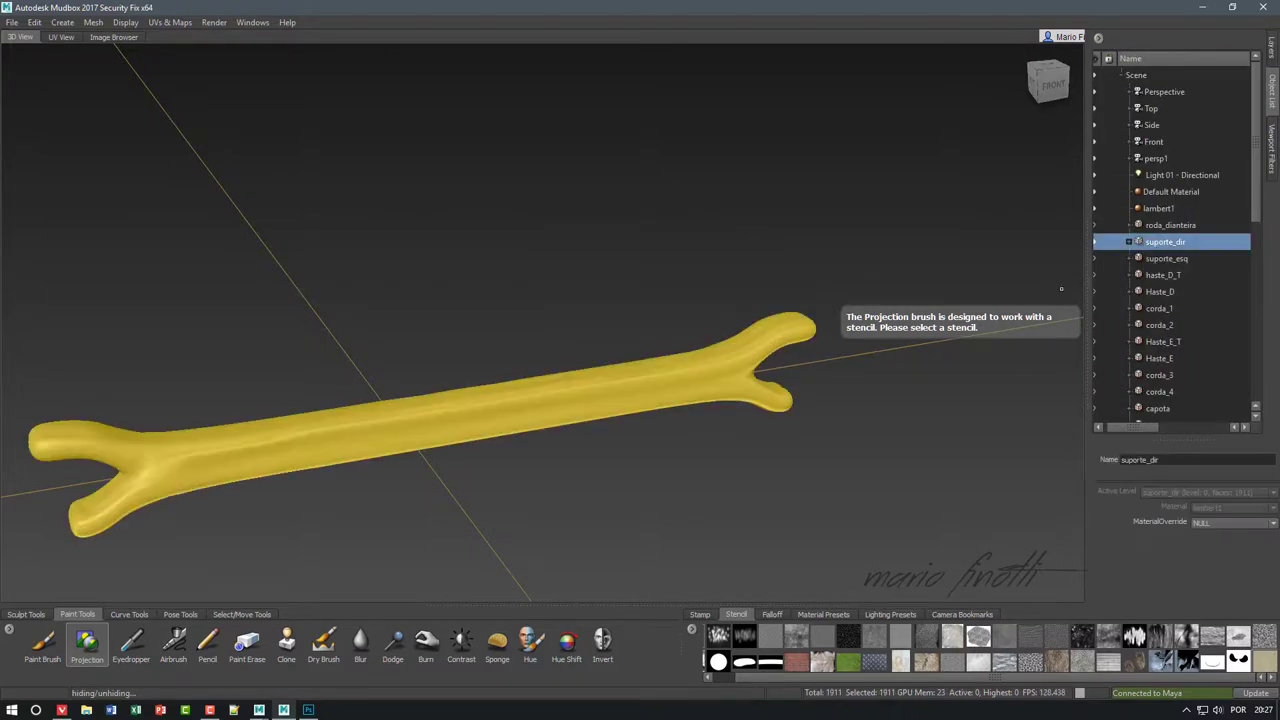
# - Create a new paint layer named 'madeira' on suporte_dir
pyautogui.click(1273, 50)
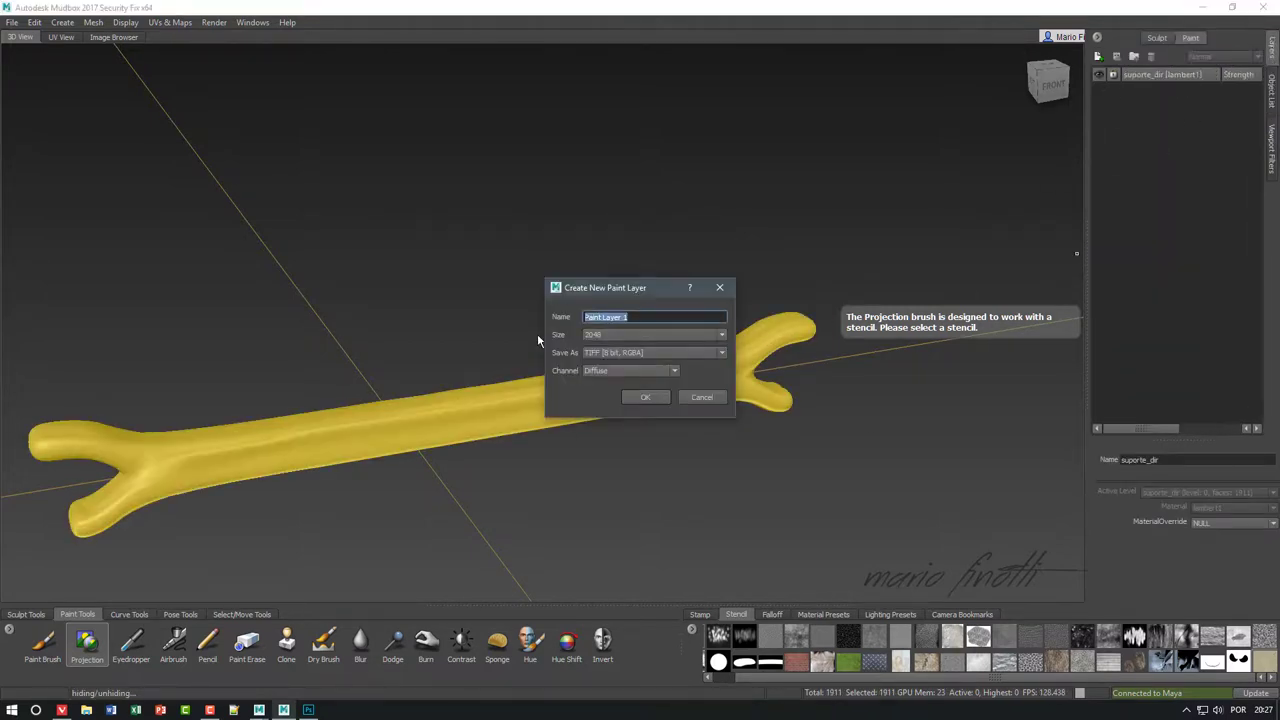
pyautogui.write('madeira')
pyautogui.press('Return')
pyautogui.click(1272, 80)
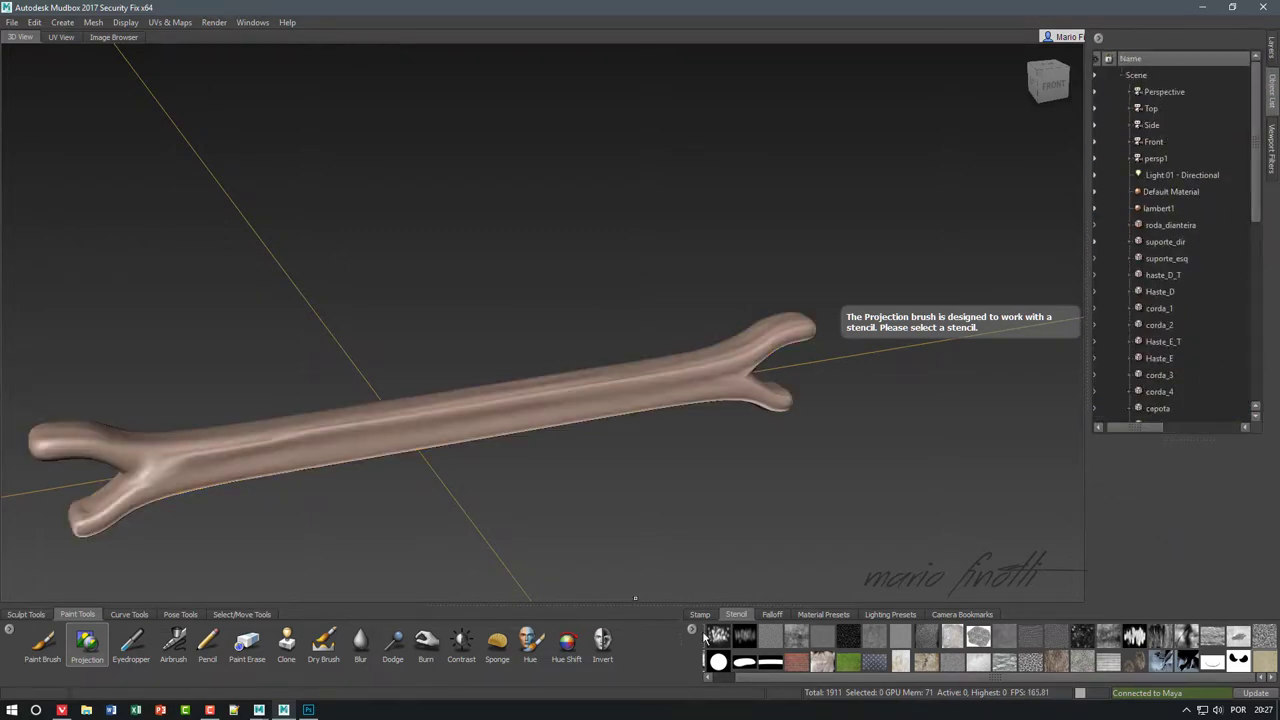
# - Load a bark image from the Textures Wood folder as a stencil
pyautogui.click(729, 647)
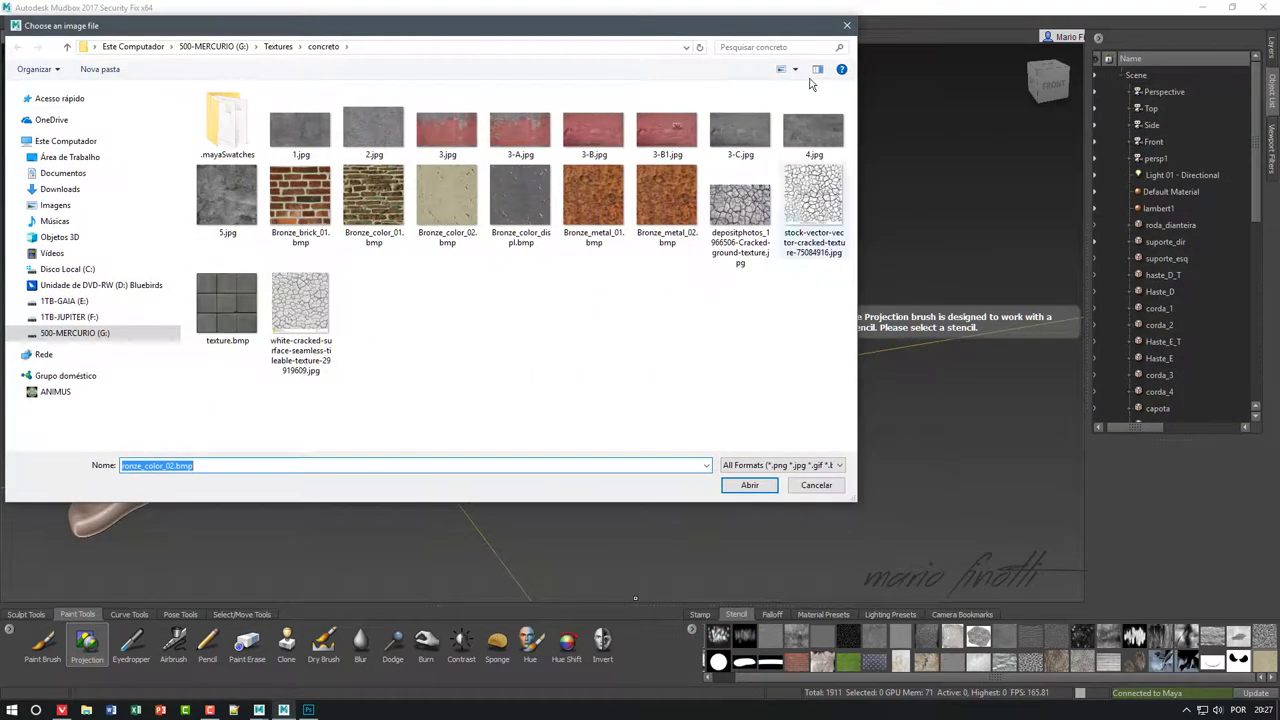
pyautogui.click(279, 47)
pyautogui.moveTo(853, 164); pyautogui.dragTo(862, 258)
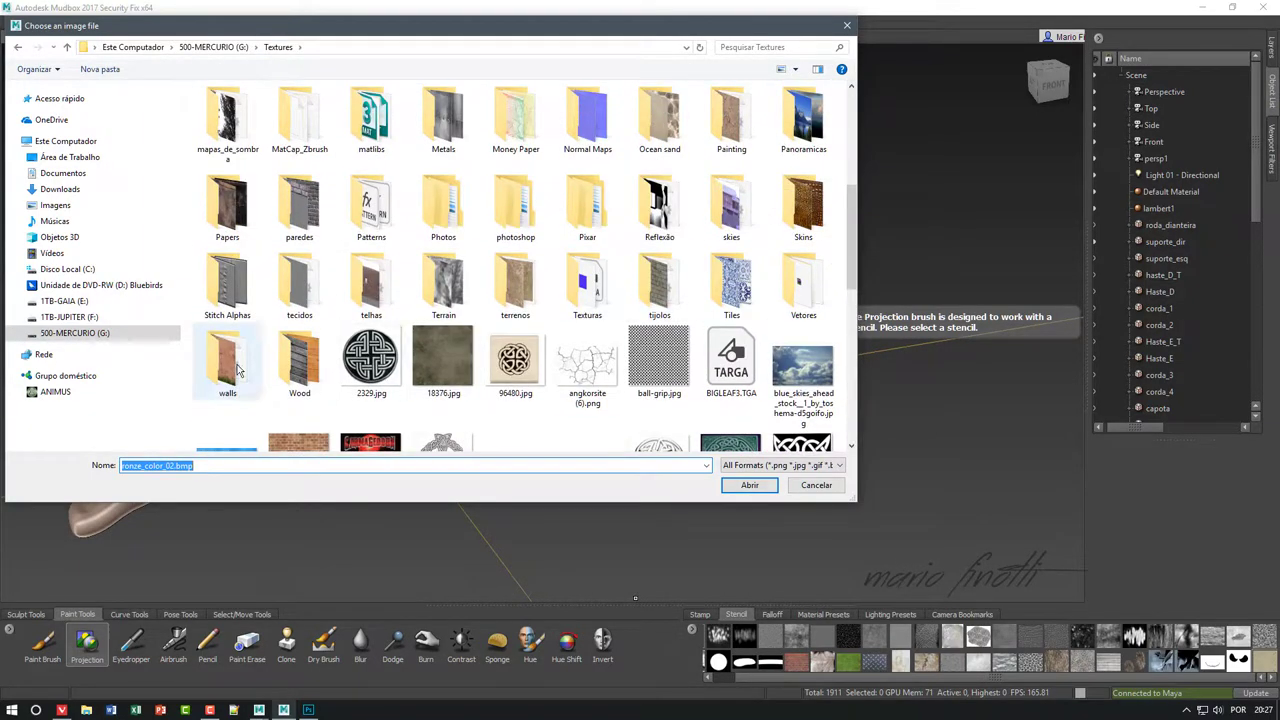
pyautogui.click(741, 487)
pyautogui.scroll(-2, 853, 198)
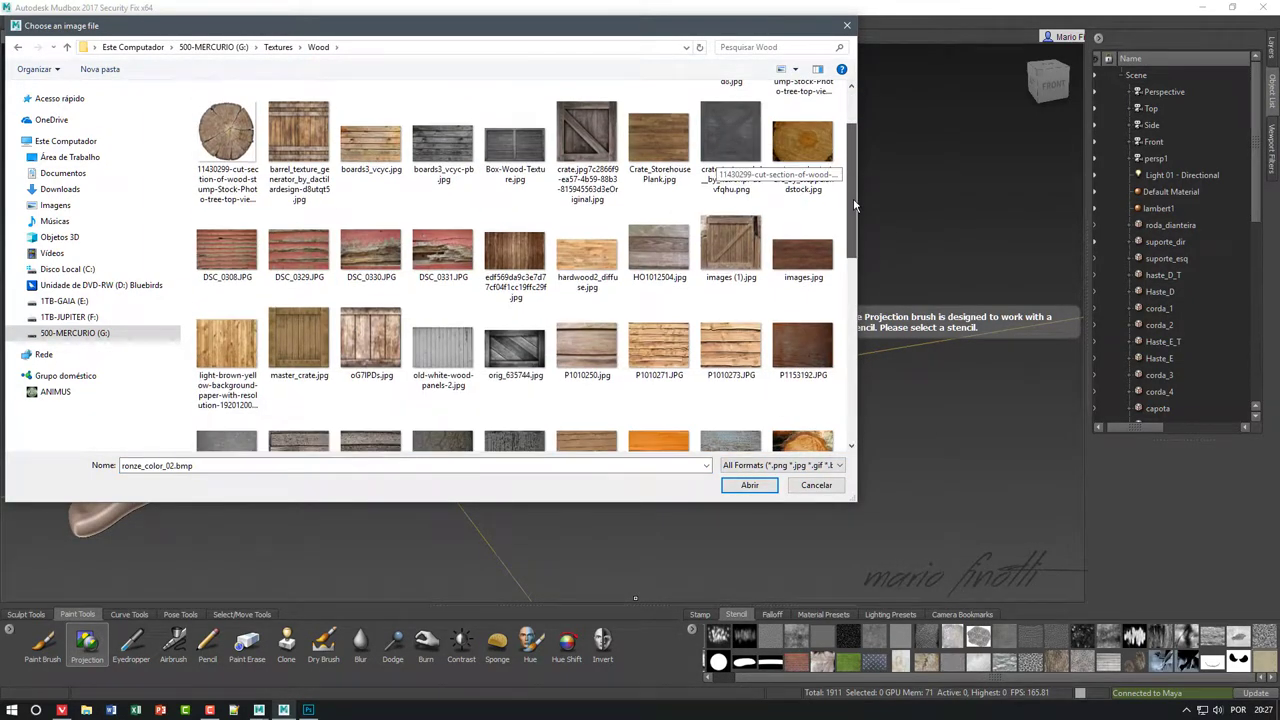
pyautogui.moveTo(853, 198); pyautogui.dragTo(851, 291)
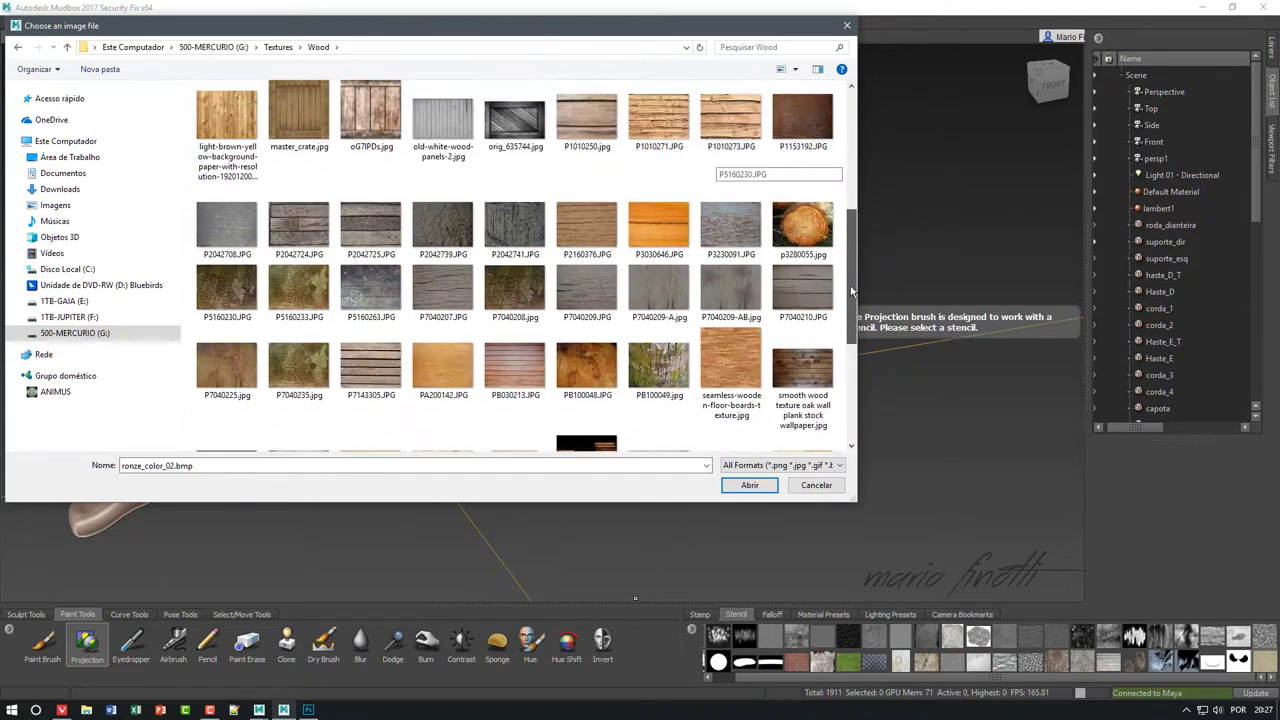
pyautogui.click(749, 485)
pyautogui.click(1048, 82)
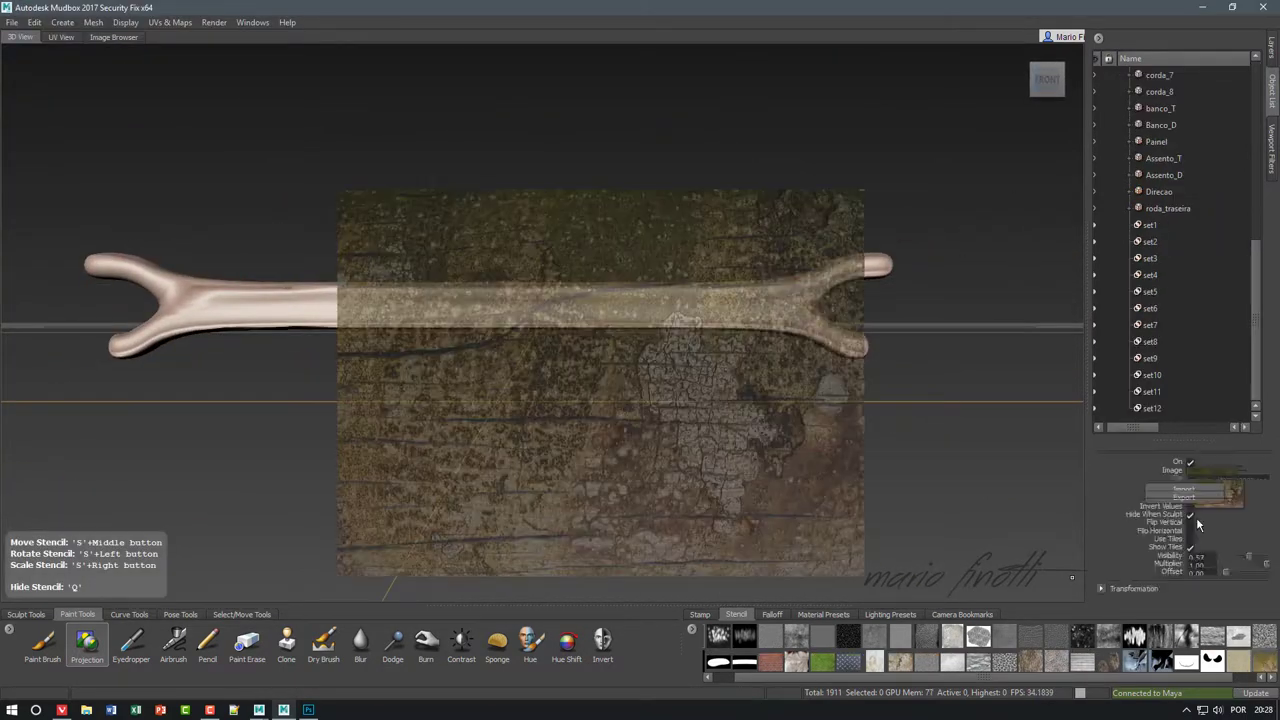
# - Project the bark texture across the rod's front, raising projection strength and shrinking the brush
pyautogui.moveTo(570, 300); pyautogui.dragTo(850, 325)
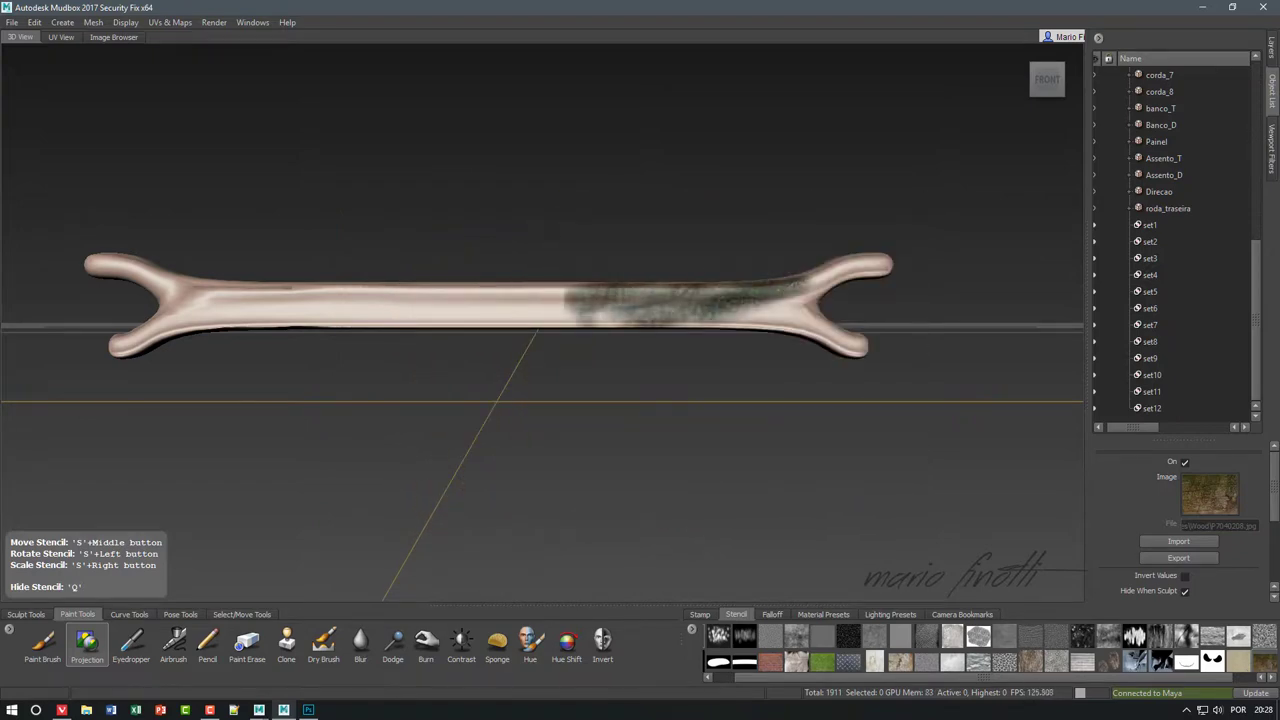
pyautogui.moveTo(640, 305); pyautogui.dragTo(709, 404)
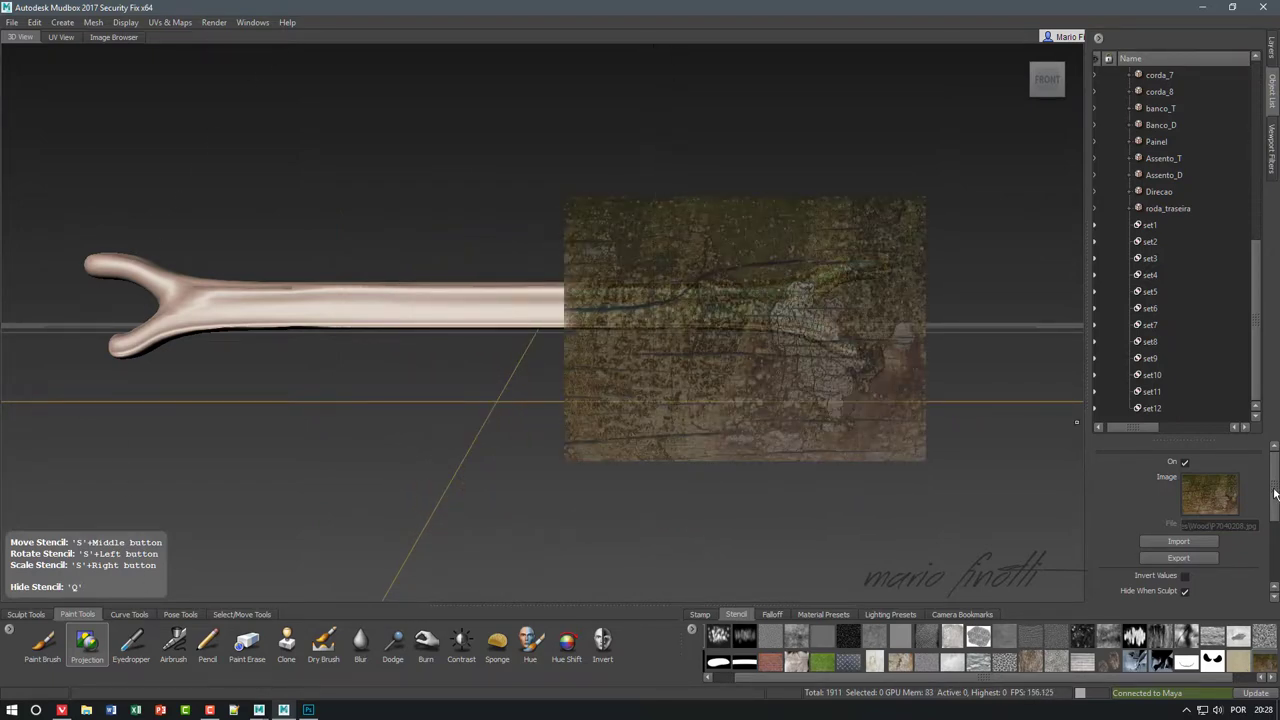
pyautogui.click(80, 650)
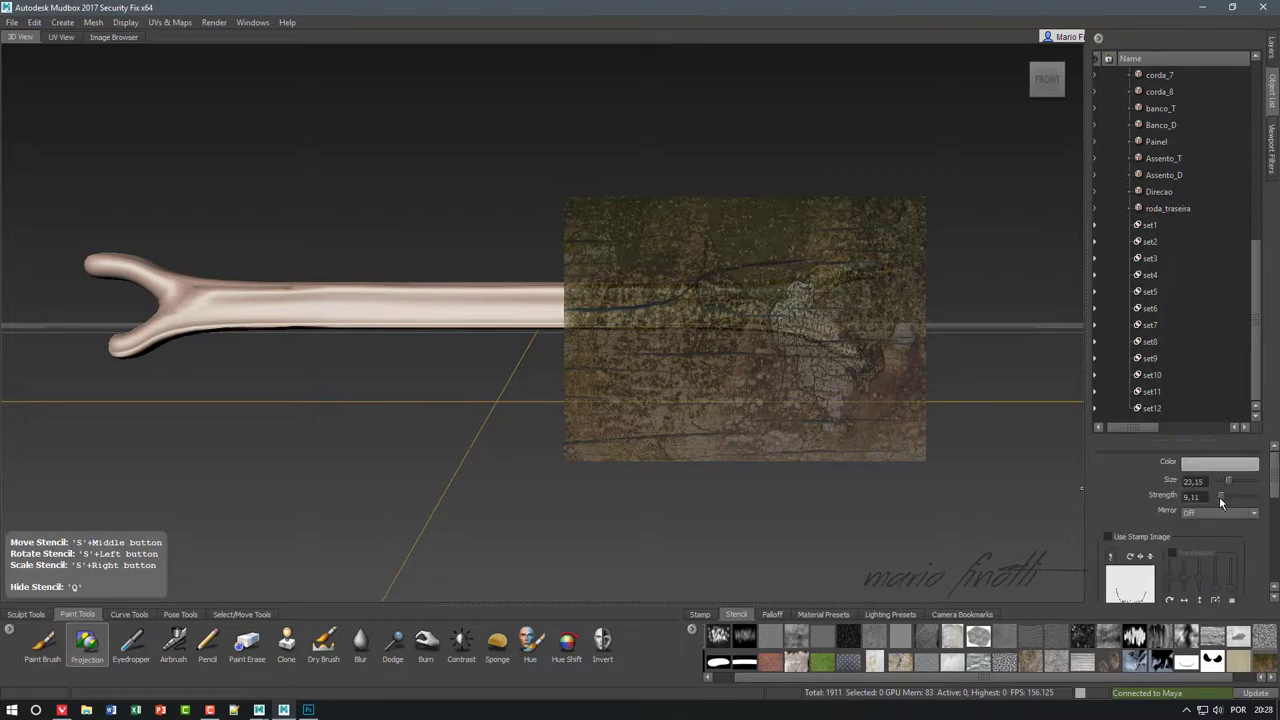
pyautogui.moveTo(700, 400); pyautogui.dragTo(695, 403)
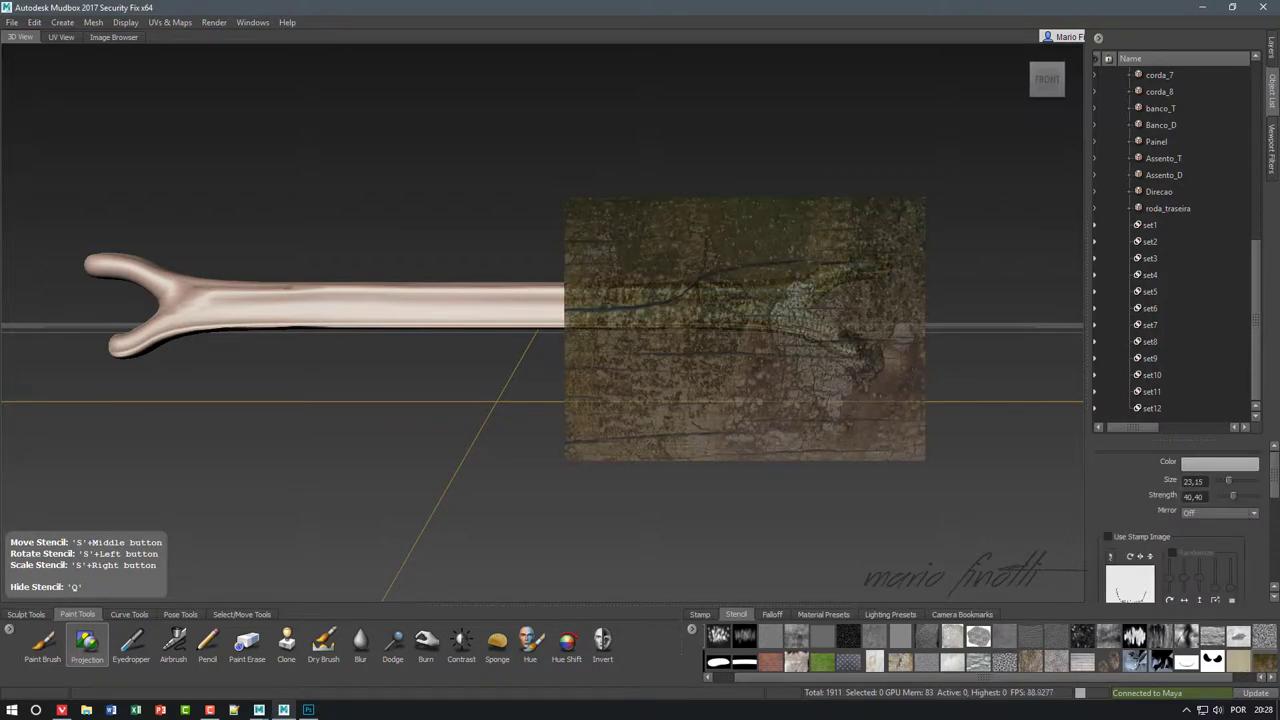
pyautogui.moveTo(745, 330); pyautogui.dragTo(429, 304, button='middle')
pyautogui.moveTo(300, 300); pyautogui.dragTo(580, 310)
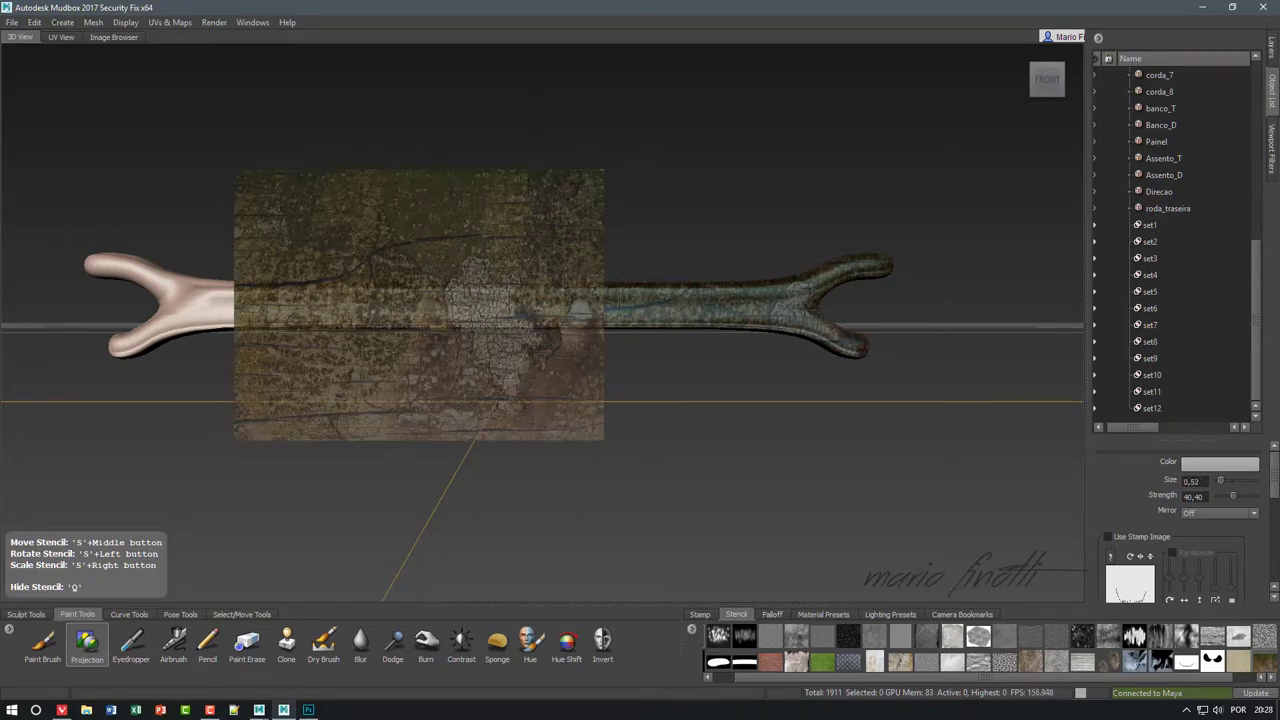
pyautogui.moveTo(580, 310); pyautogui.dragTo(578, 310)
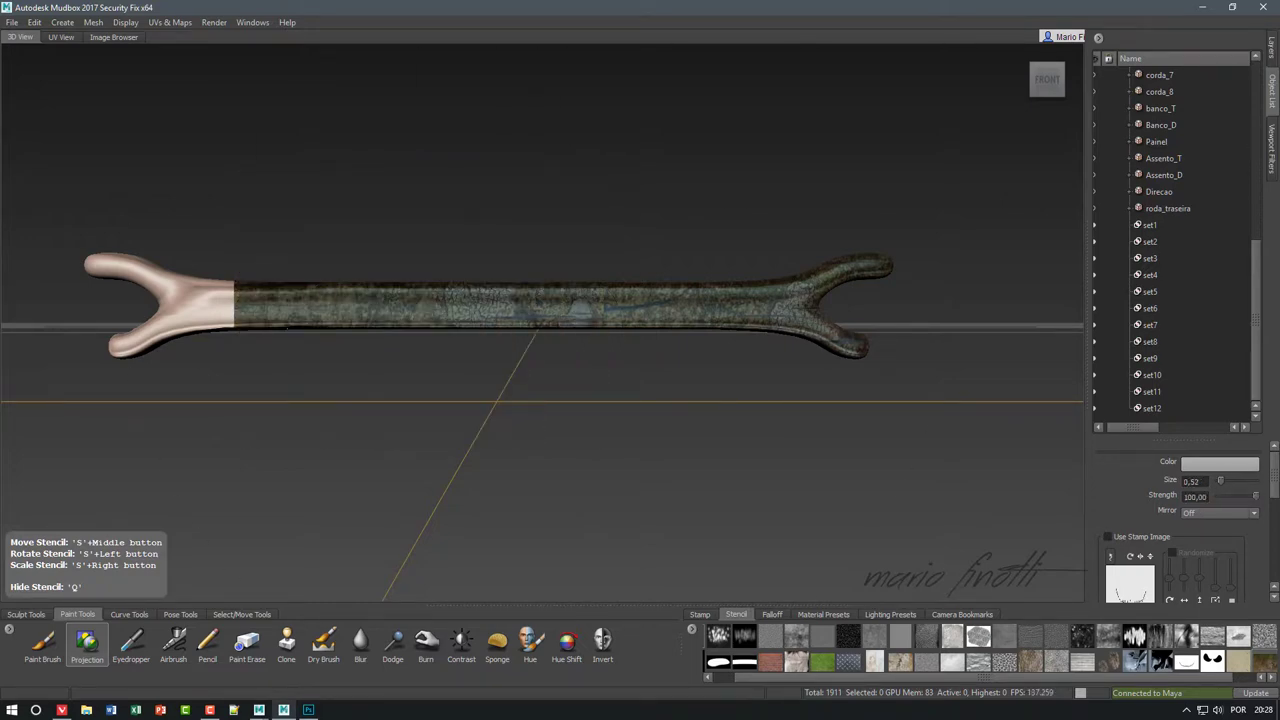
pyautogui.keyDown('alt'); pyautogui.moveTo(578, 310); pyautogui.dragTo(828, 310, button='middle'); pyautogui.keyUp('alt')
# - Paint the rod's top and underside from Top and Bottom views, then move the stencil onto the left fork
pyautogui.moveTo(330, 275); pyautogui.dragTo(390, 275)
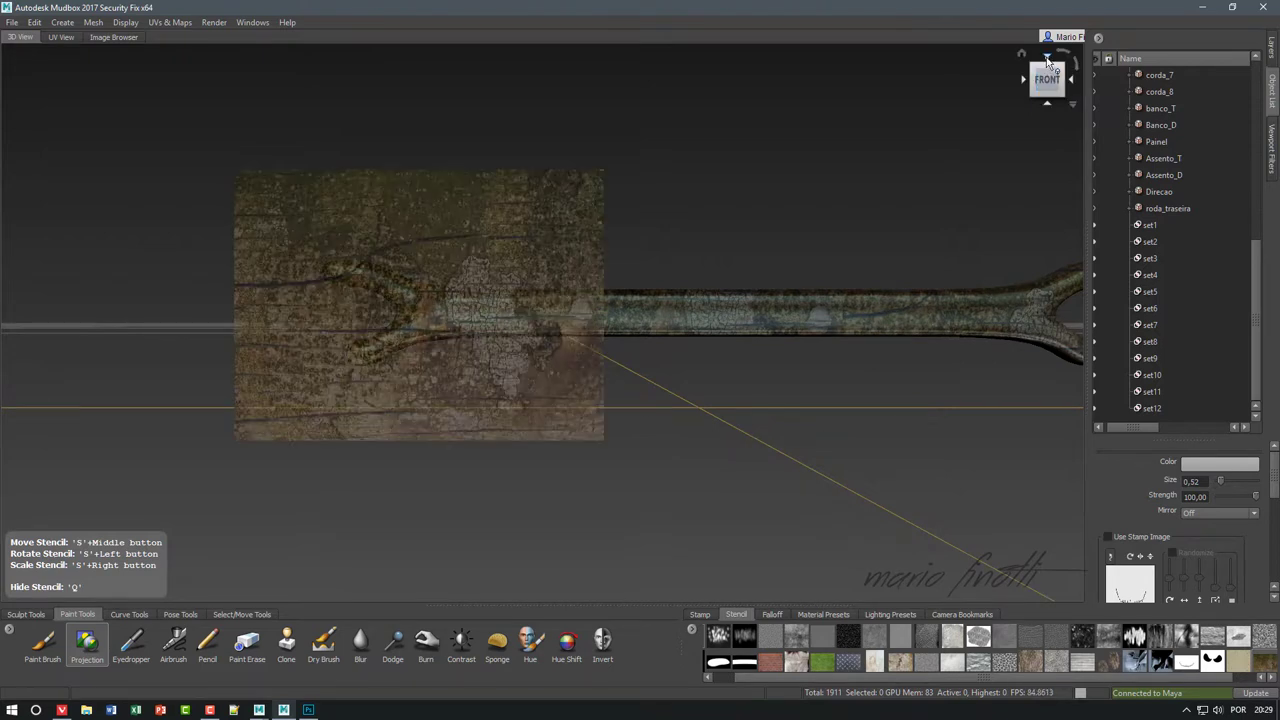
pyautogui.click(1047, 58)
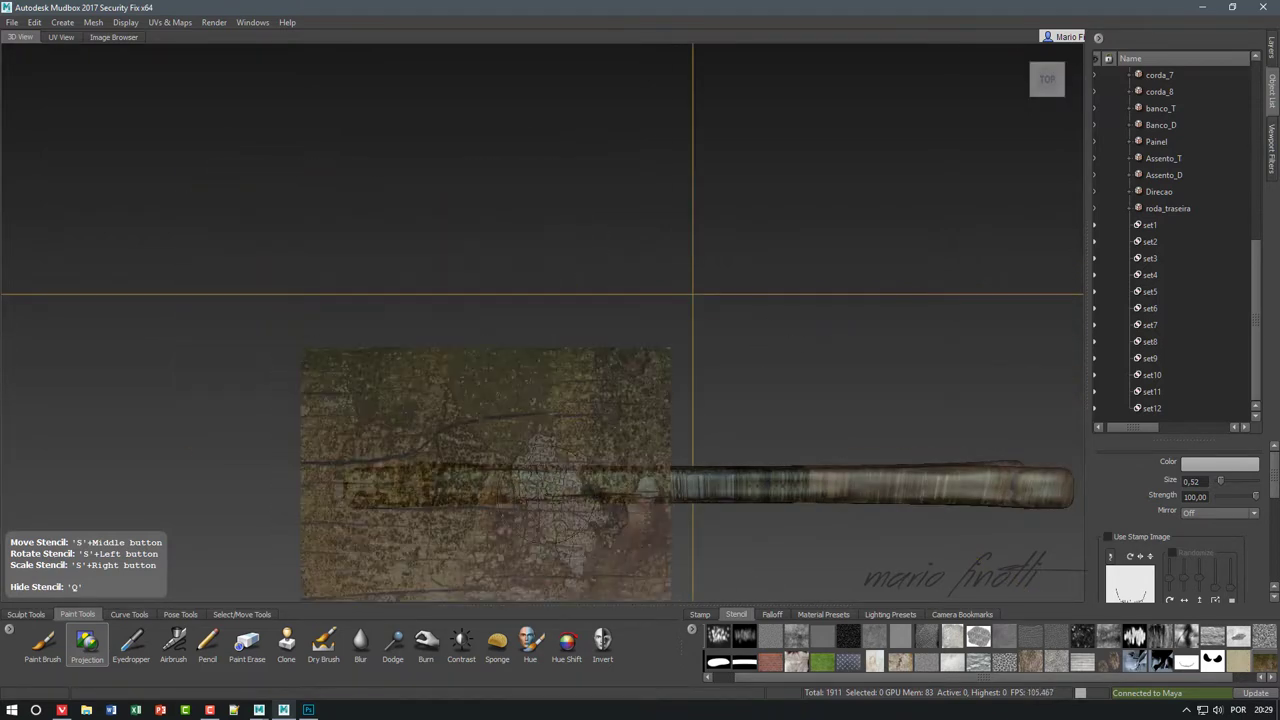
pyautogui.moveTo(485, 475)
pyautogui.mouseDown(button='middle')
pyautogui.moveTo(910, 475)
pyautogui.moveTo(493, 207)
pyautogui.mouseUp(button='middle')
pyautogui.click(1052, 97)
pyautogui.press('q')
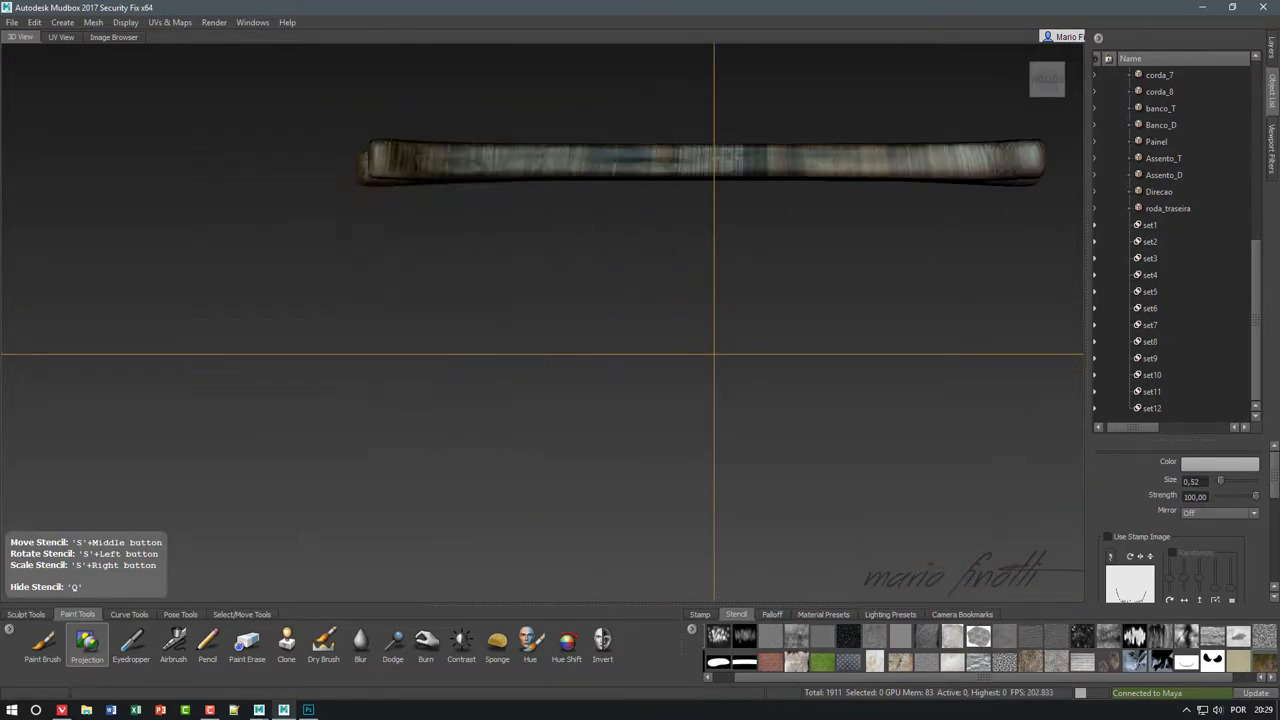
pyautogui.keyDown('alt'); pyautogui.moveTo(714, 353); pyautogui.dragTo(663, 561, button='middle'); pyautogui.keyUp('alt')
pyautogui.press('q')
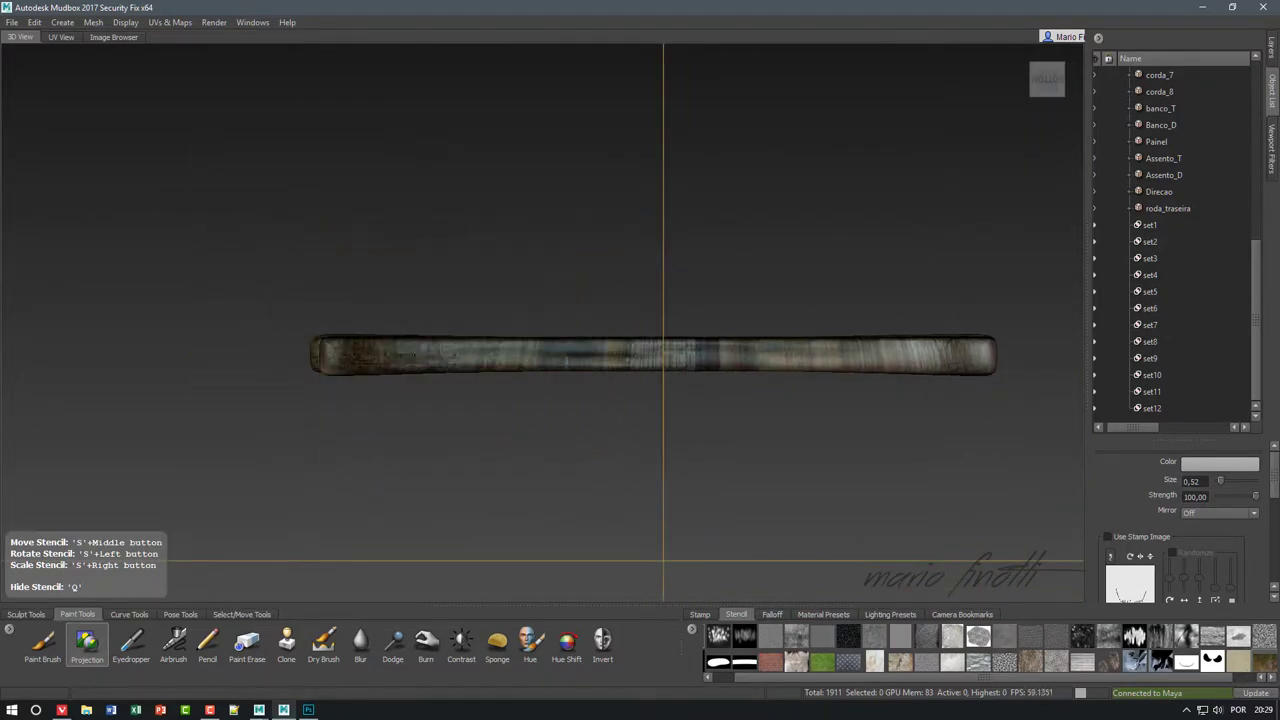
pyautogui.moveTo(665, 385); pyautogui.dragTo(957, 382, button='middle')
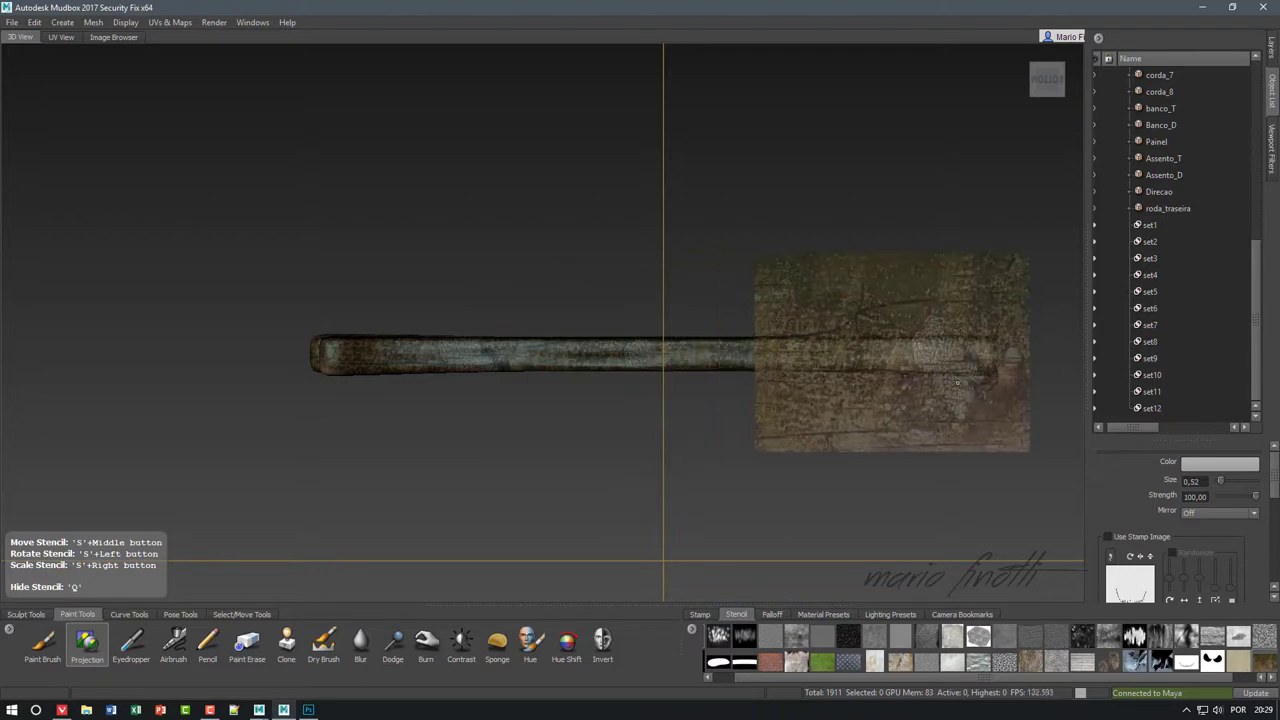
pyautogui.click(1020, 57)
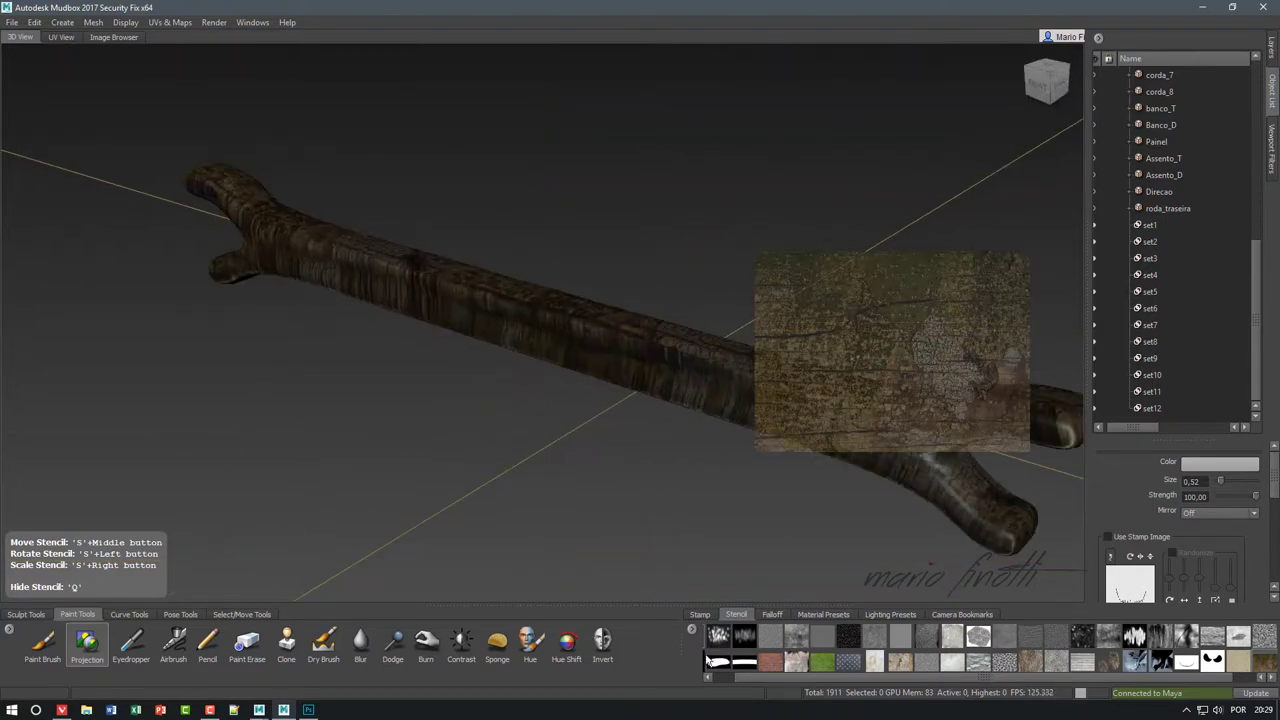
pyautogui.moveTo(704, 421)
pyautogui.mouseDown(button='middle')
pyautogui.moveTo(150, 400)
pyautogui.moveTo(175, 400)
pyautogui.mouseUp(button='middle')
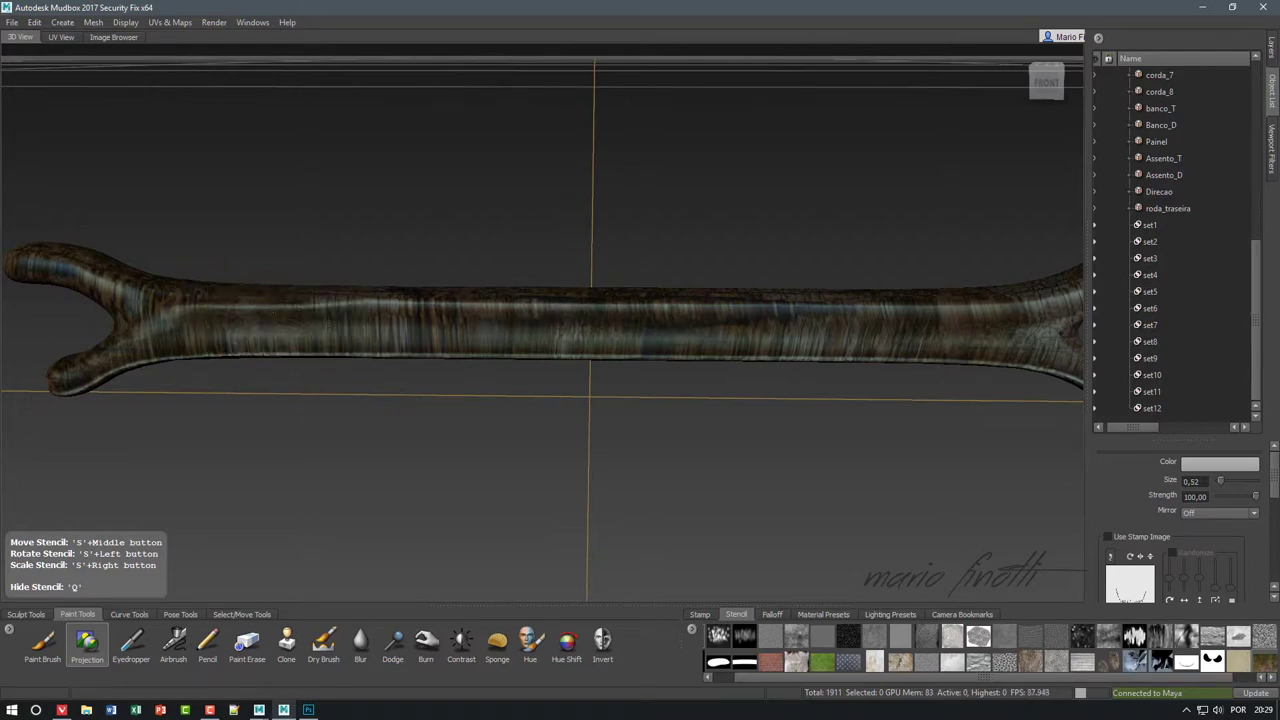
# - Load P7040225.jpg as a new stencil, enlarge and rotate it, and paint the rod's middle
pyautogui.click(728, 636)
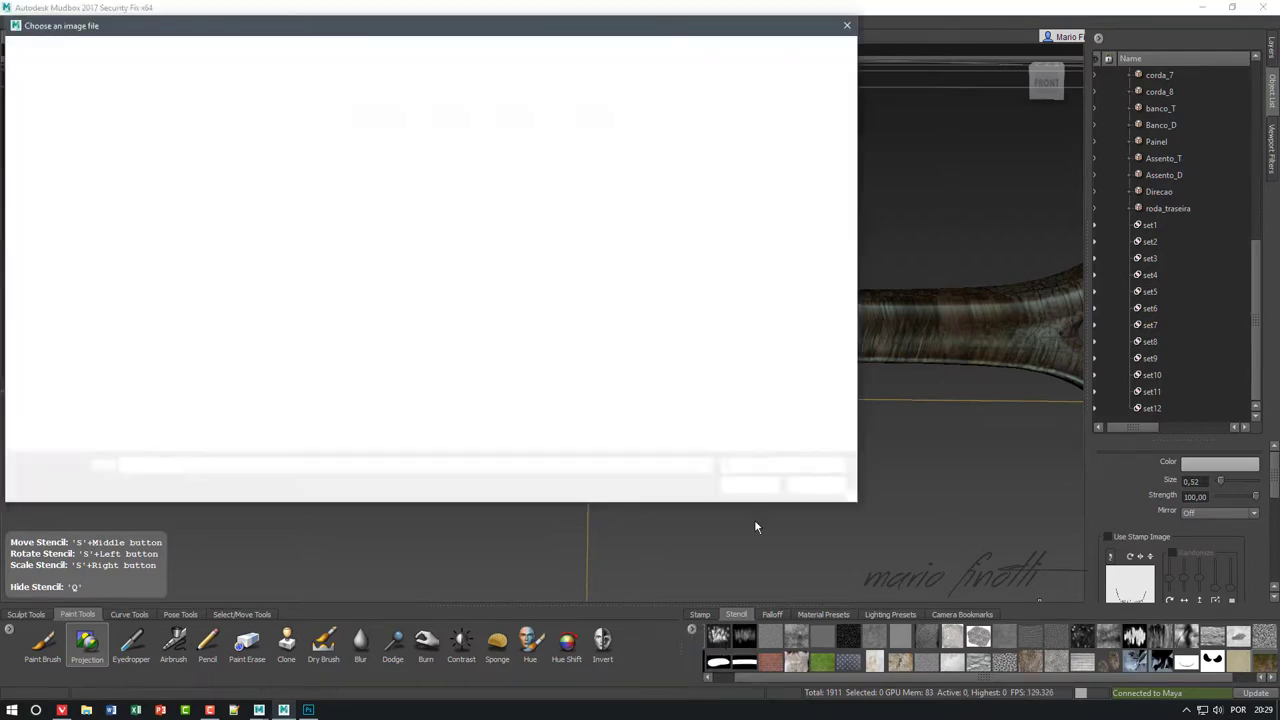
pyautogui.moveTo(851, 160)
pyautogui.mouseDown()
pyautogui.moveTo(881, 325)
pyautogui.moveTo(701, 523)
pyautogui.mouseUp()
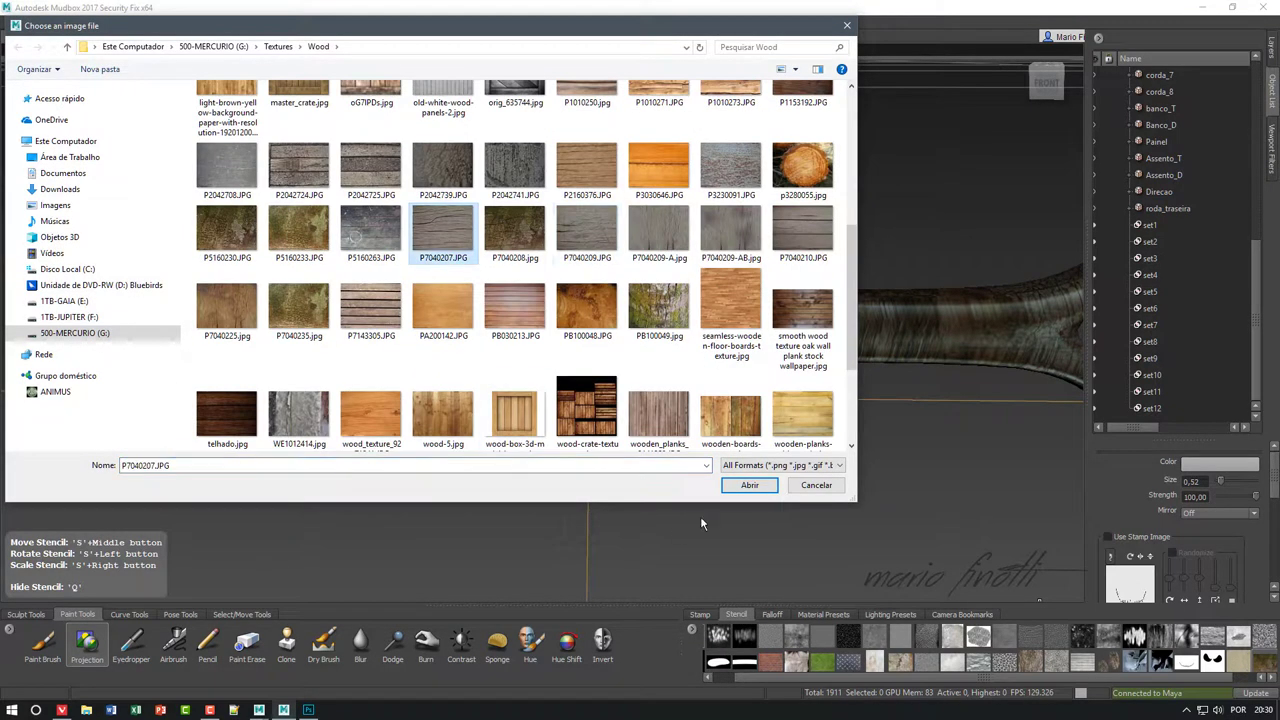
pyautogui.click(226, 310)
pyautogui.click(745, 486)
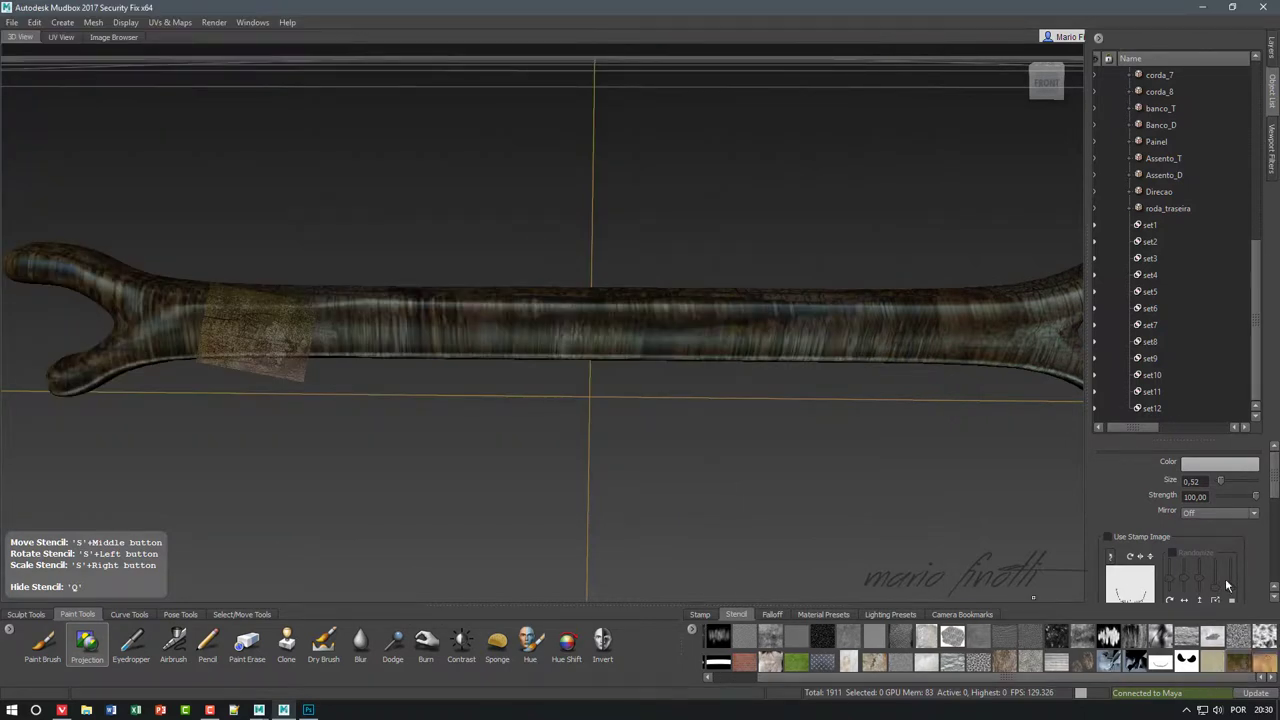
pyautogui.moveTo(300, 400); pyautogui.dragTo(345, 440, button='right')
pyautogui.moveTo(345, 440); pyautogui.dragTo(65, 497)
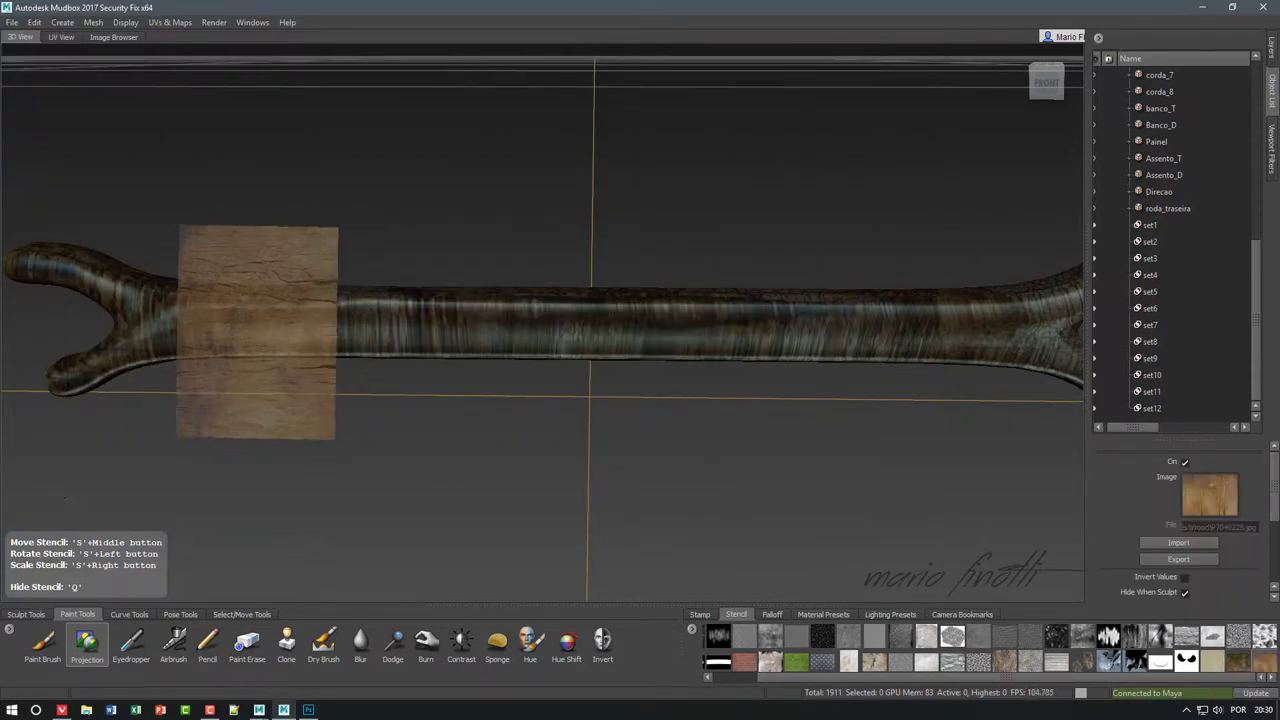
pyautogui.moveTo(186, 510); pyautogui.dragTo(440, 510, button='middle')
pyautogui.moveTo(500, 330); pyautogui.dragTo(617, 413)
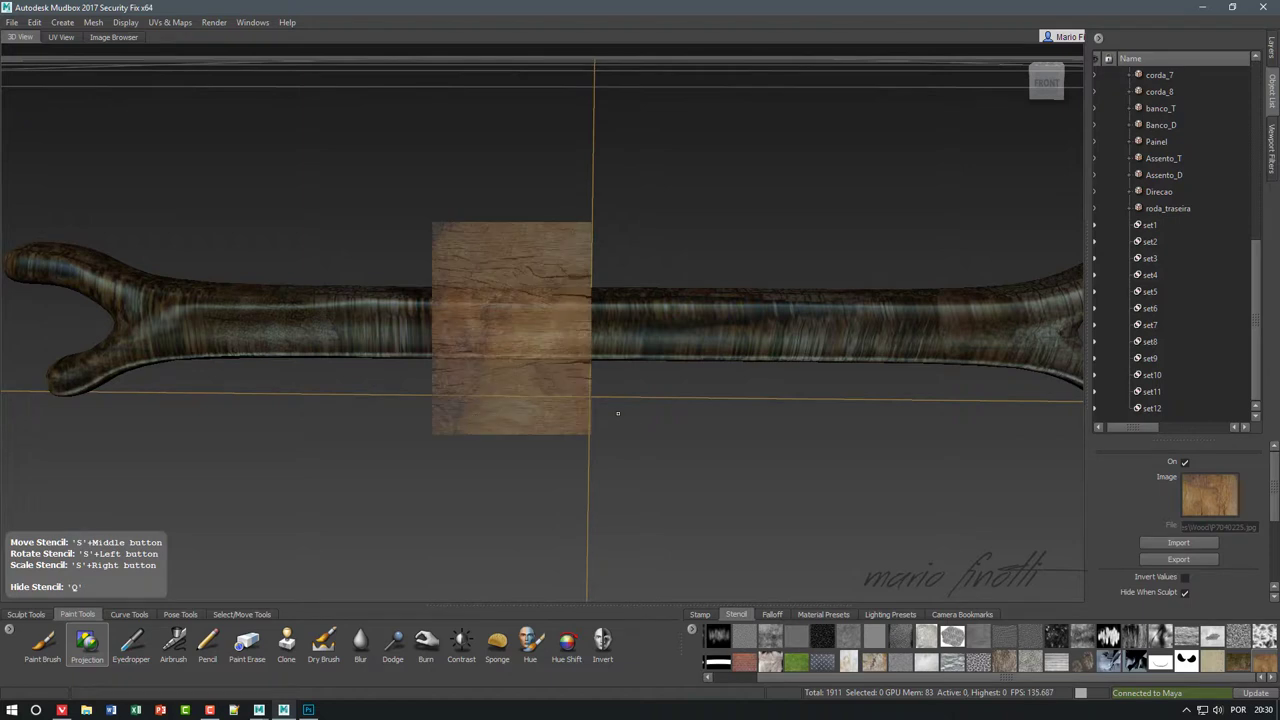
# - Check the projection colour setting, then shrink and reposition the stencil and project wood onto the handle
pyautogui.click(86, 645)
pyautogui.click(1220, 463)
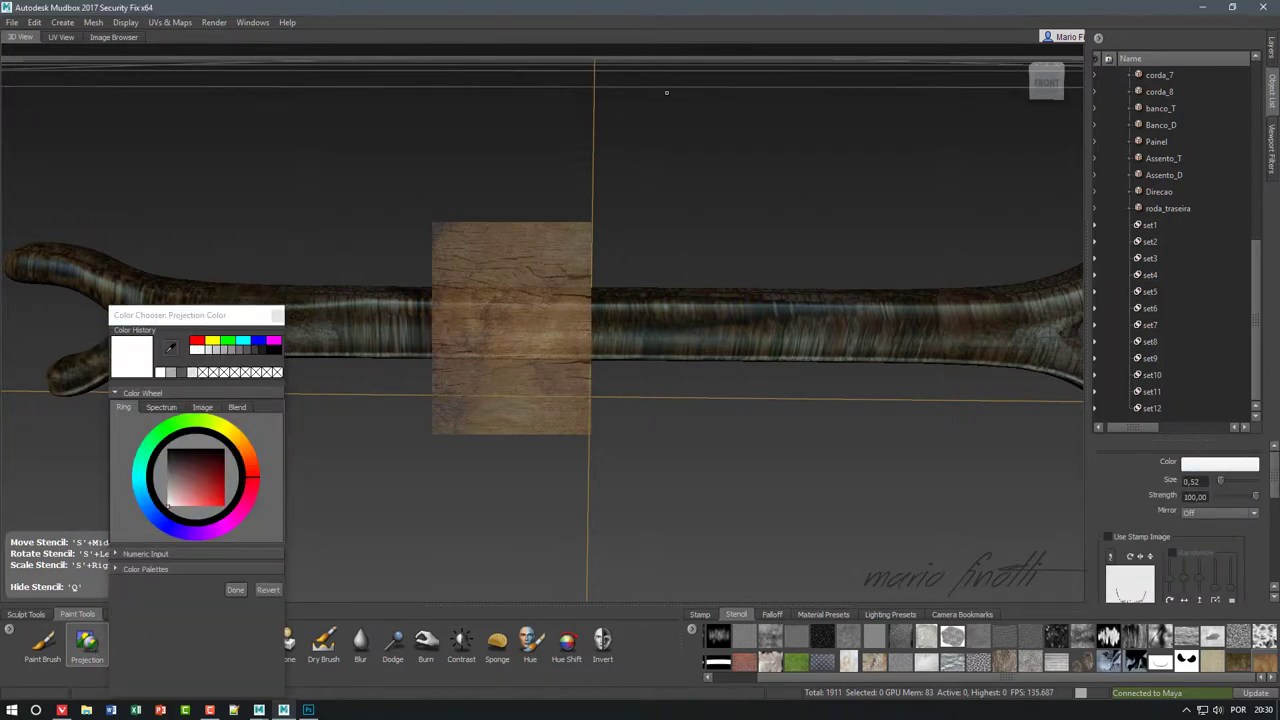
pyautogui.click(234, 589)
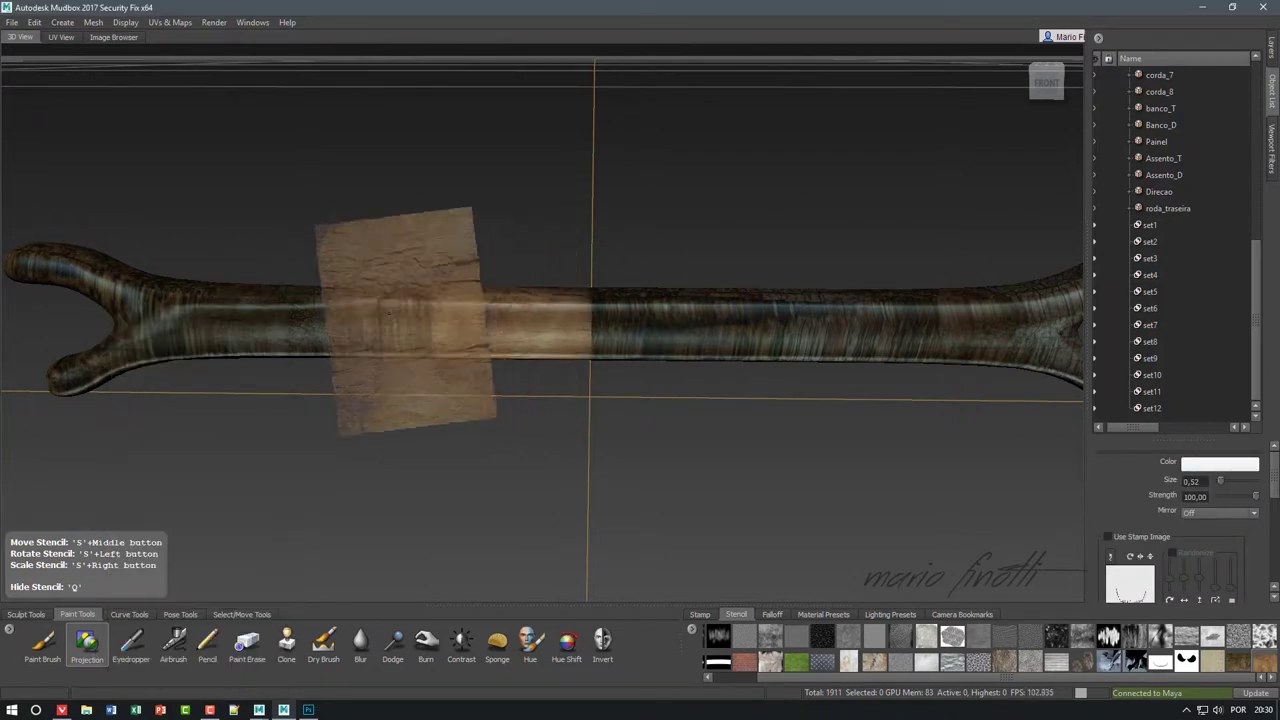
pyautogui.moveTo(406, 321); pyautogui.dragTo(378, 325, button='middle')
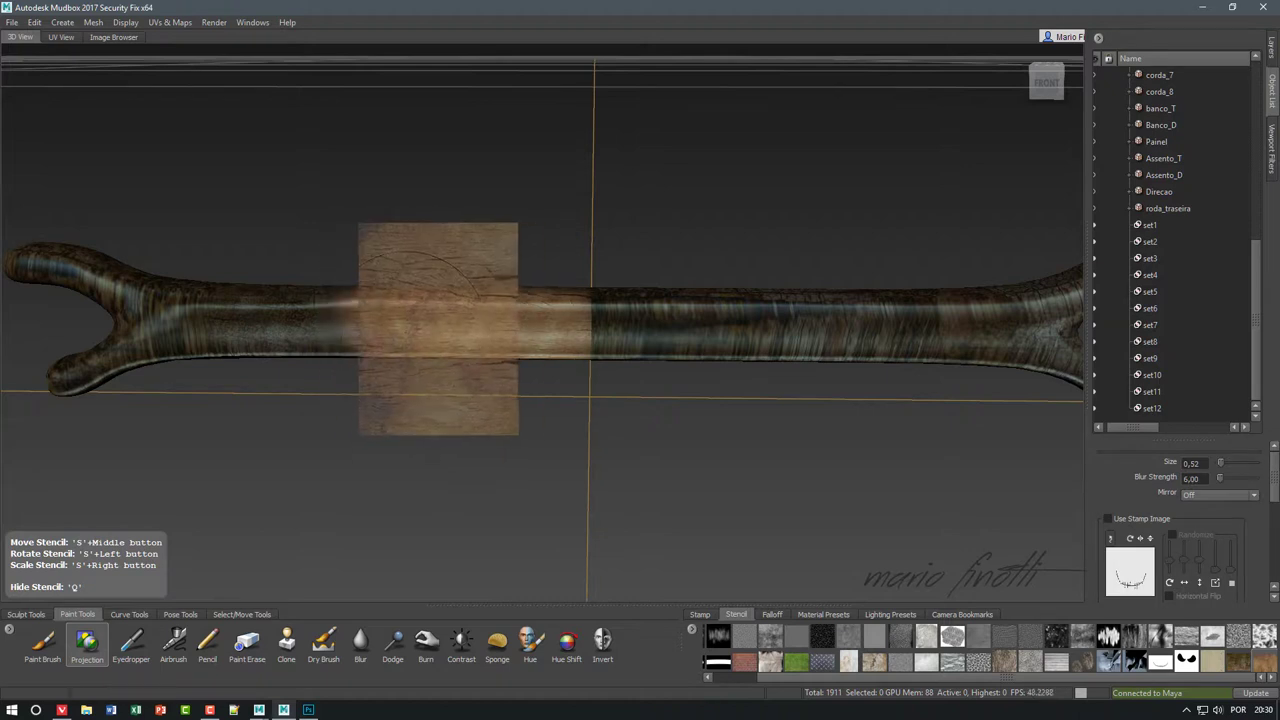
pyautogui.moveTo(378, 300); pyautogui.dragTo(350, 300, button='right')
pyautogui.moveTo(375, 300); pyautogui.dragTo(340, 300, button='middle')
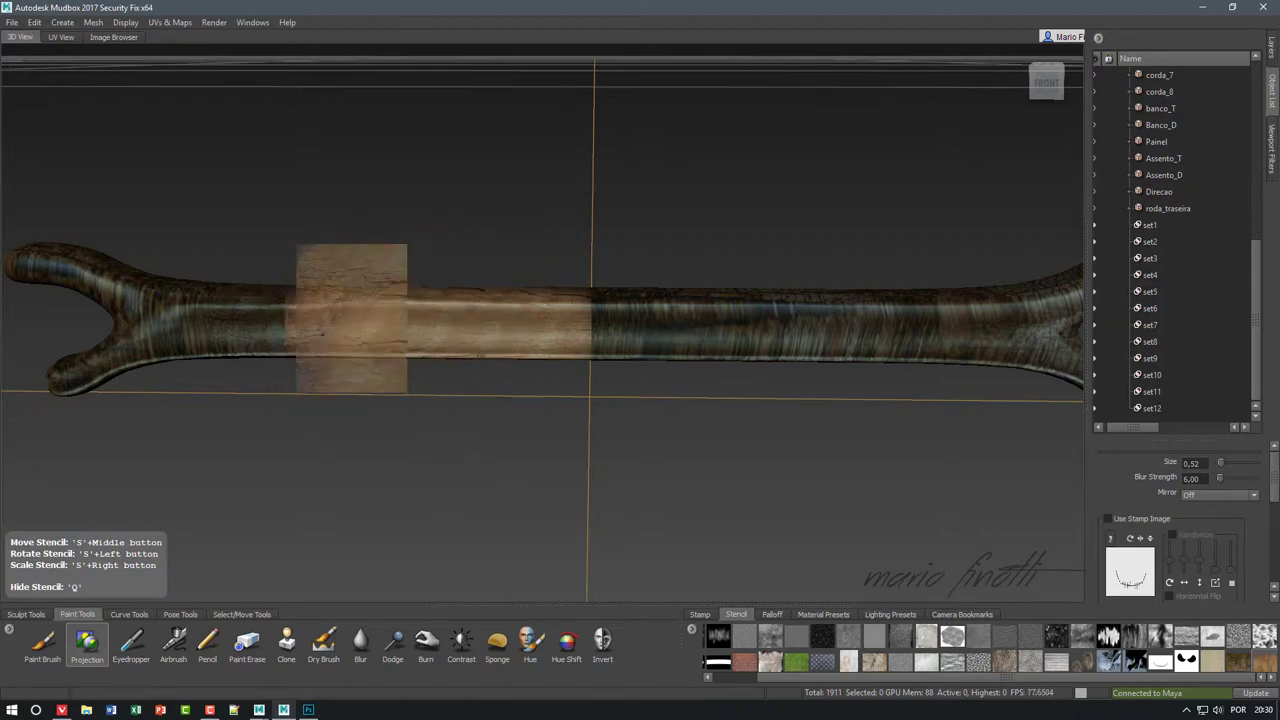
pyautogui.moveTo(250, 310); pyautogui.dragTo(400, 310)
# - Paint pale wood further left along the handle and onto the fork tips, toggling the stencil to check
pyautogui.press('q')
pyautogui.press('q')
pyautogui.press('q')
pyautogui.moveTo(150, 320); pyautogui.dragTo(250, 320)
pyautogui.press('q')
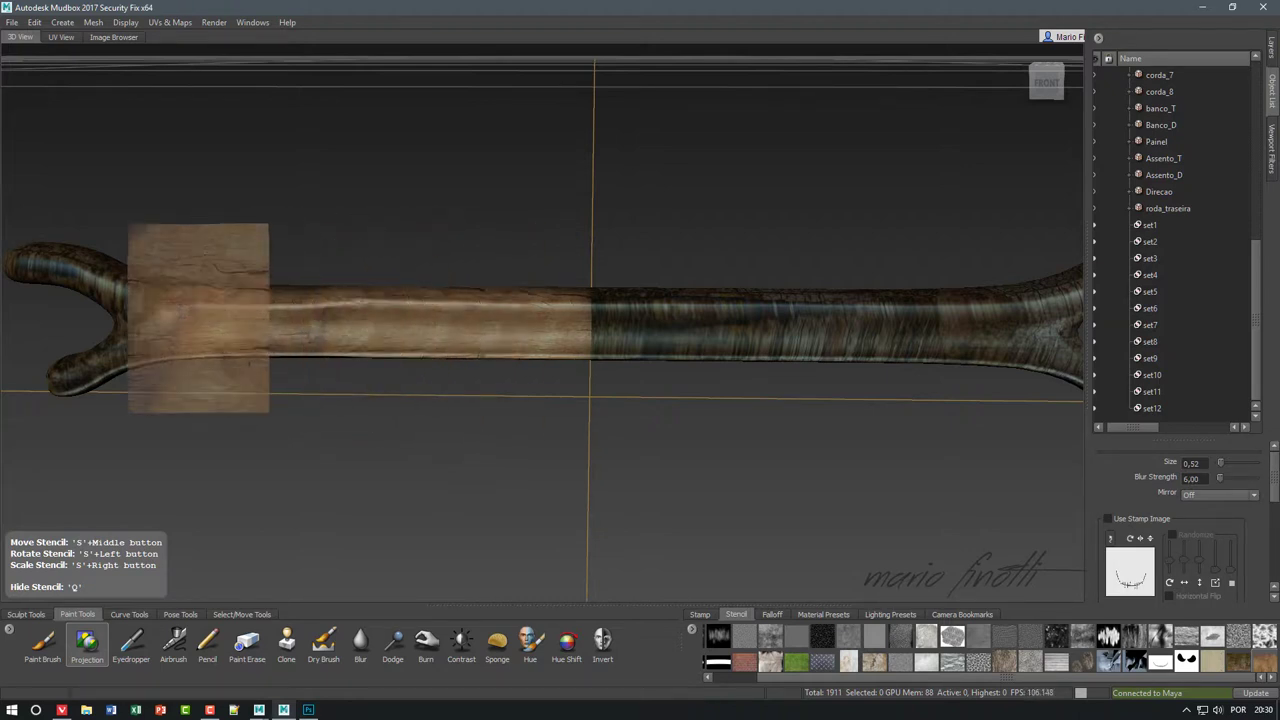
pyautogui.press('q')
pyautogui.press('q')
pyautogui.moveTo(60, 370); pyautogui.dragTo(130, 370)
pyautogui.press('q')
pyautogui.press('q')
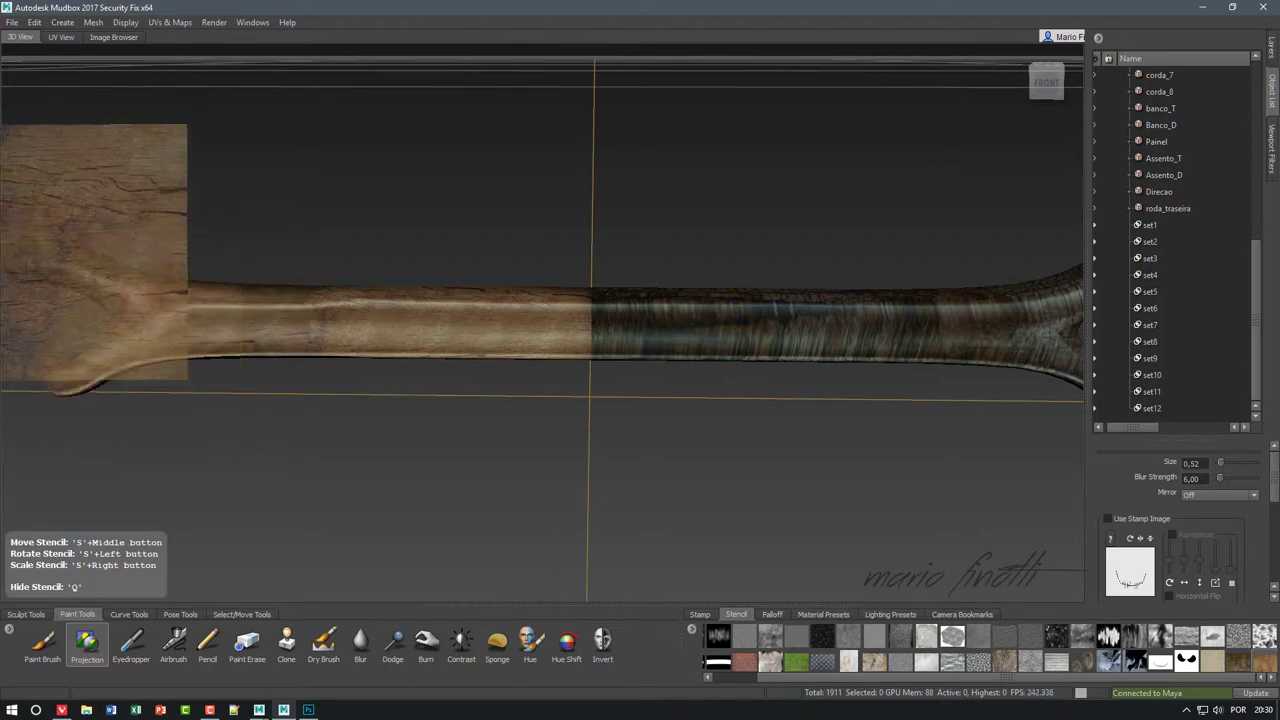
pyautogui.moveTo(20, 265); pyautogui.dragTo(100, 265)
pyautogui.press('q')
pyautogui.press('q')
# - Move and shrink the wood stencil onto the fork while orbiting around the handle
pyautogui.keyDown('alt'); pyautogui.moveTo(540, 300); pyautogui.dragTo(500, 300, button='right'); pyautogui.keyUp('alt')
pyautogui.keyDown('alt'); pyautogui.moveTo(540, 300); pyautogui.dragTo(640, 260); pyautogui.keyUp('alt')
pyautogui.moveTo(160, 350); pyautogui.dragTo(368, 443, button='middle')
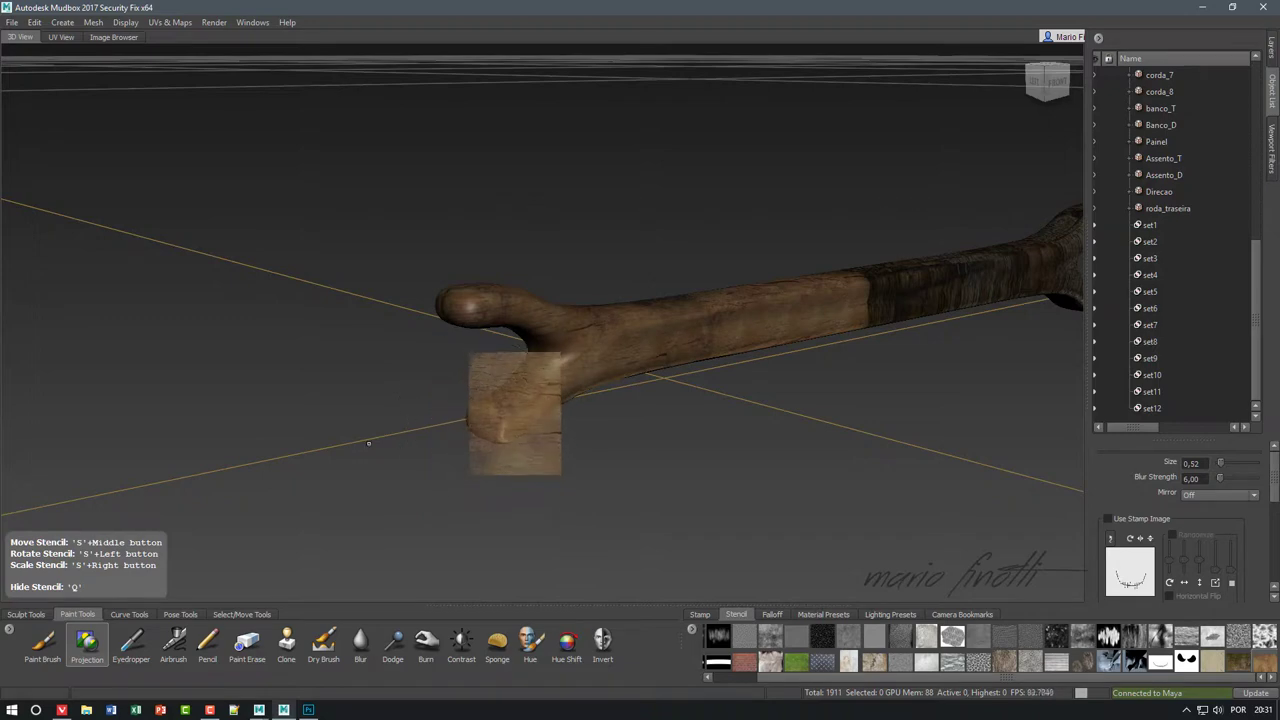
pyautogui.press('q')
pyautogui.press('q')
pyautogui.moveTo(462, 420); pyautogui.dragTo(517, 390, button='middle')
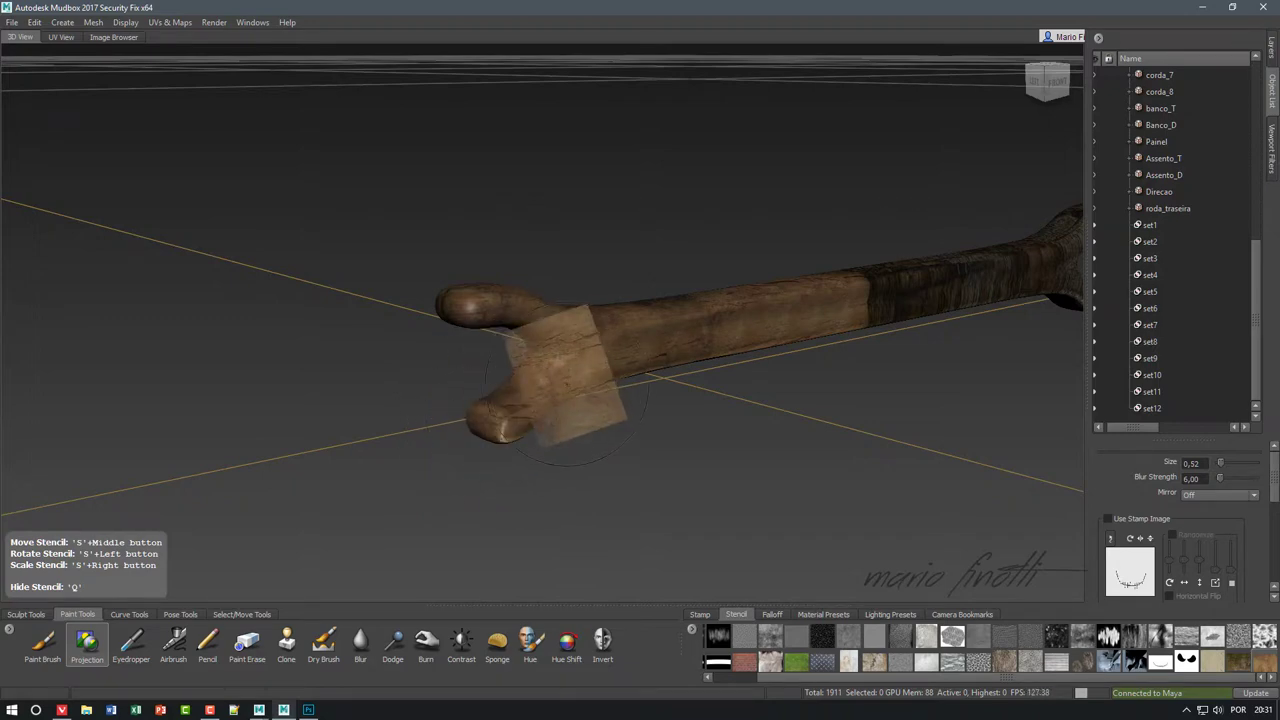
pyautogui.keyDown('alt'); pyautogui.moveTo(563, 385); pyautogui.dragTo(430, 365); pyautogui.keyUp('alt')
pyautogui.press('q')
pyautogui.press('q')
pyautogui.press('q')
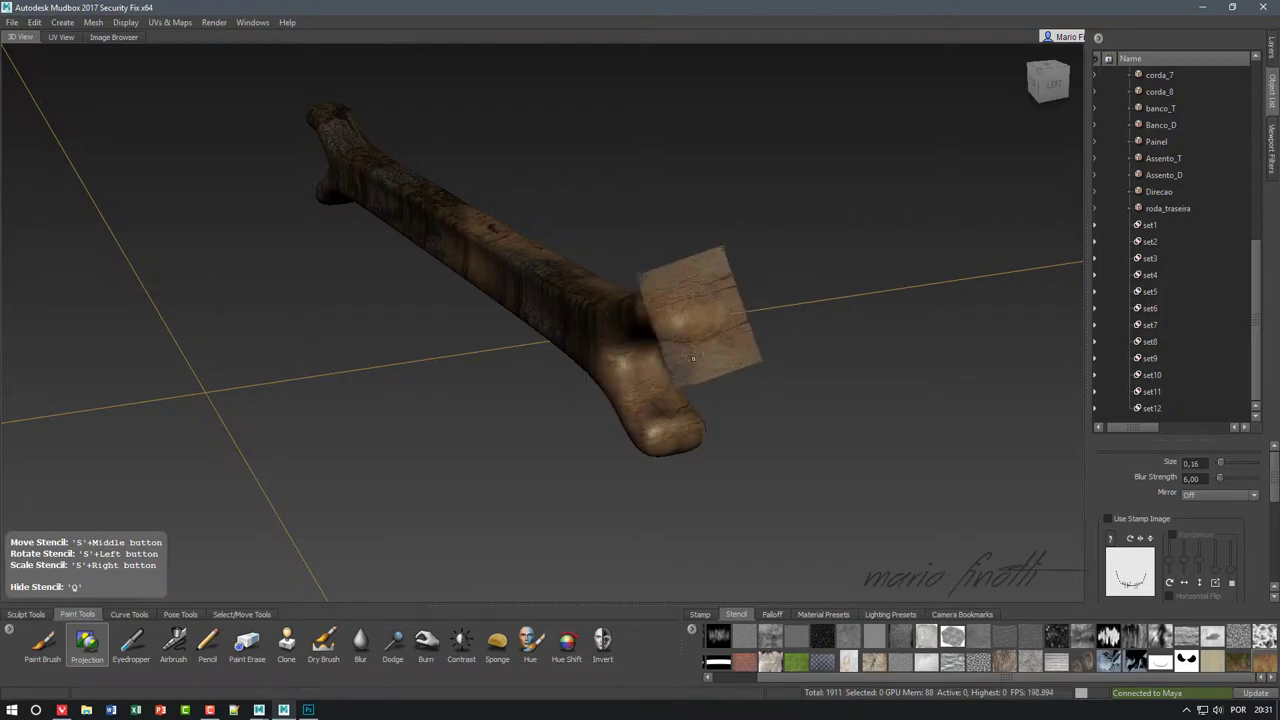
# - Align the stencil over the right fork and review the pale wood paint from a horizontal view
pyautogui.moveTo(703, 307); pyautogui.dragTo(663, 333, button='middle')
pyautogui.keyDown('alt'); pyautogui.moveTo(450, 350); pyautogui.dragTo(380, 320); pyautogui.keyUp('alt')
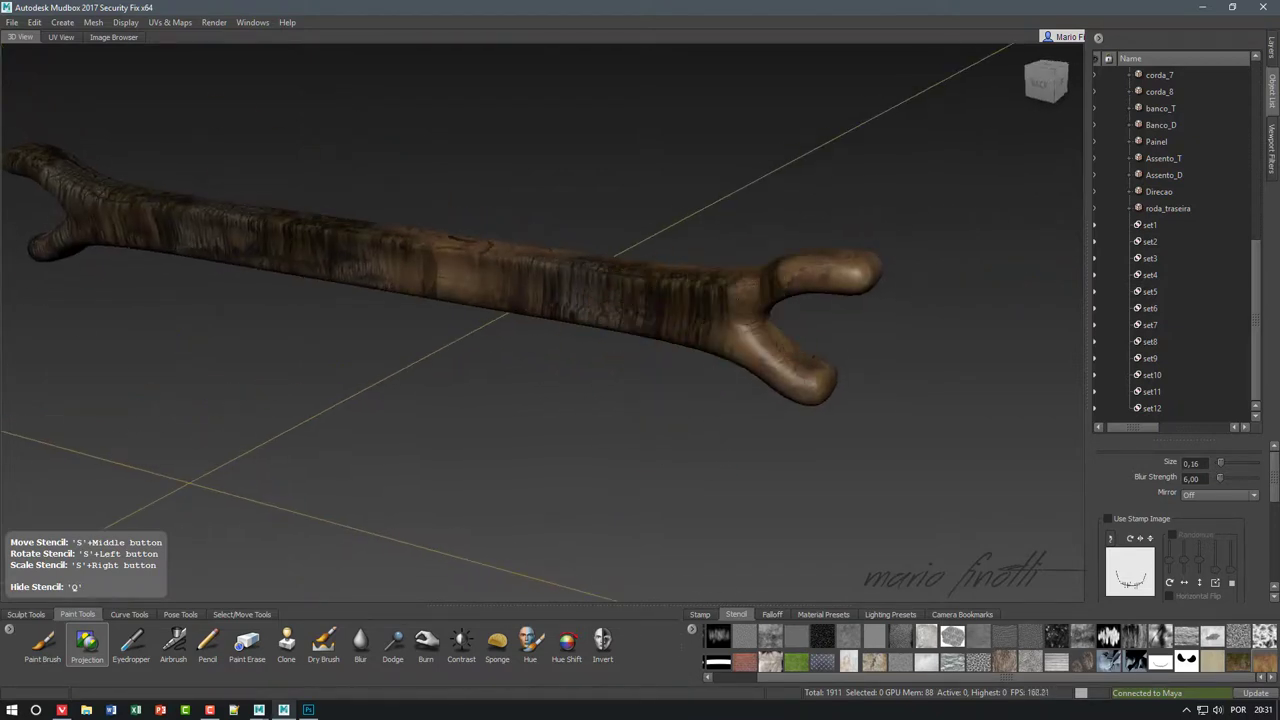
pyautogui.press('q')
pyautogui.press('q')
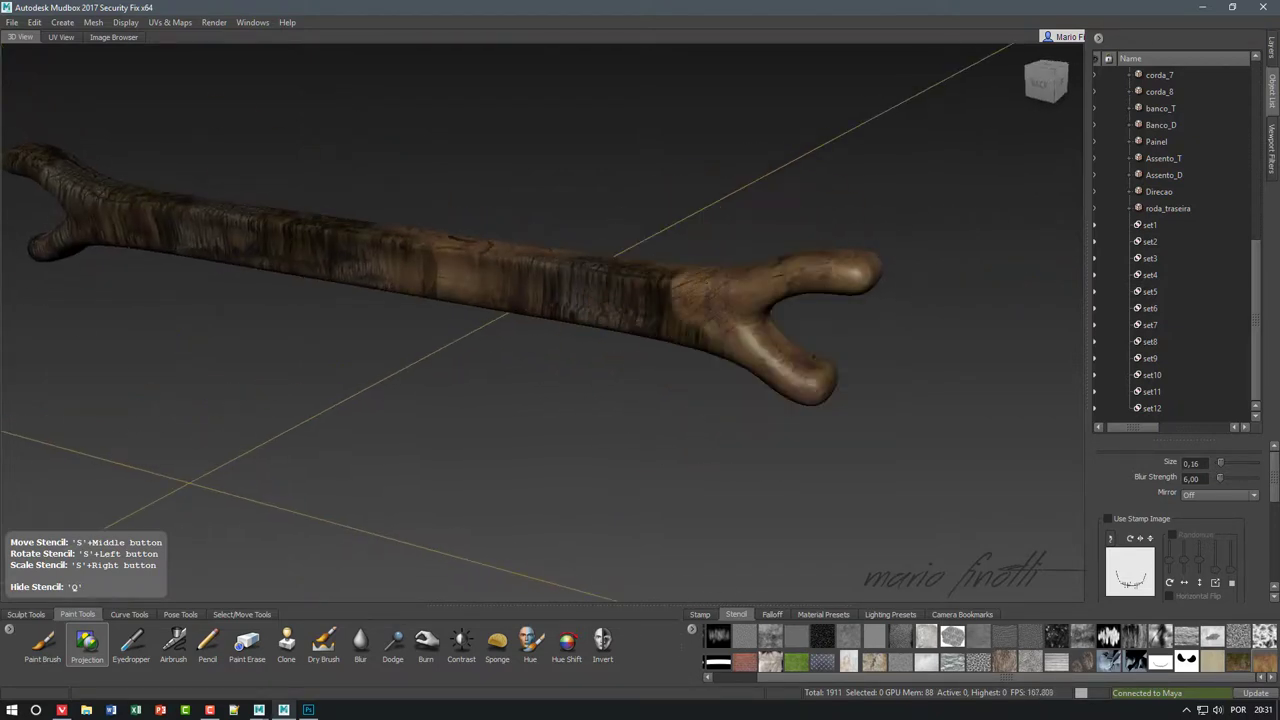
pyautogui.press('q')
pyautogui.press('q')
pyautogui.press('q')
pyautogui.moveTo(499, 345)
pyautogui.keyDown('alt'); pyautogui.mouseDown()
pyautogui.moveTo(618, 418)
pyautogui.moveTo(600, 400)
pyautogui.mouseUp(); pyautogui.keyUp('alt')
pyautogui.press('q')
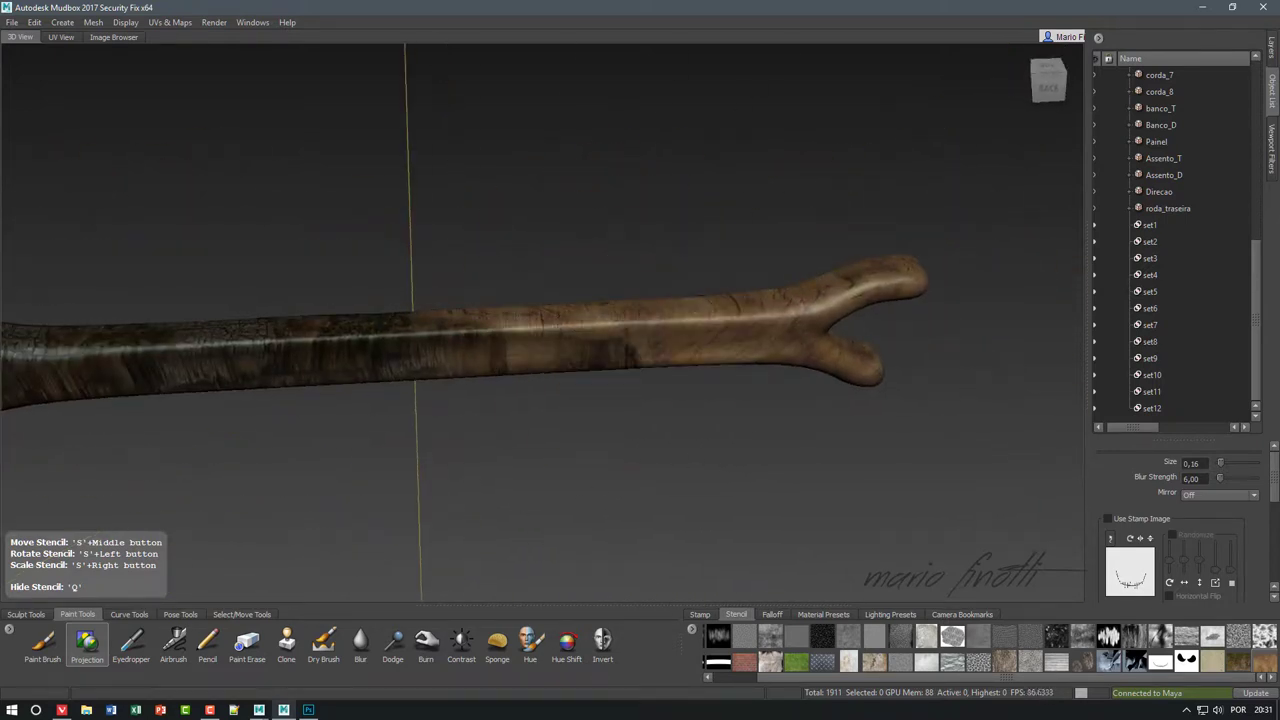
pyautogui.press('q')
pyautogui.press('q')
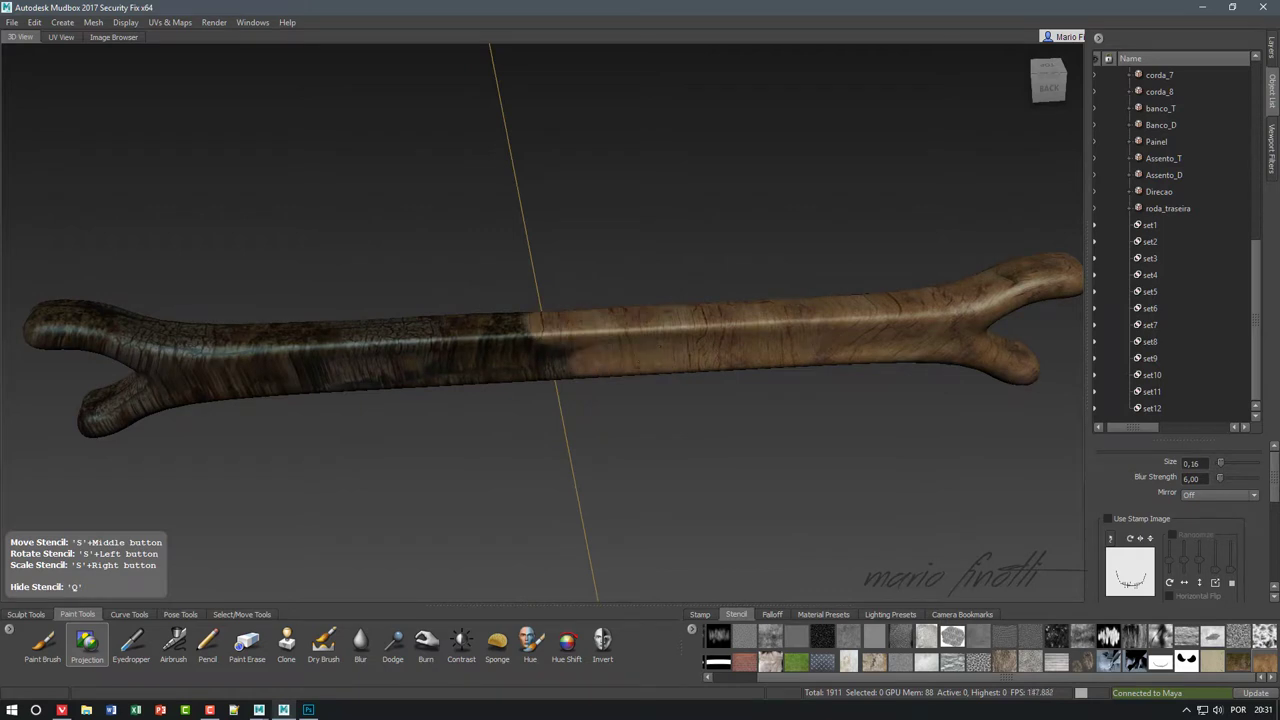
pyautogui.press('q')
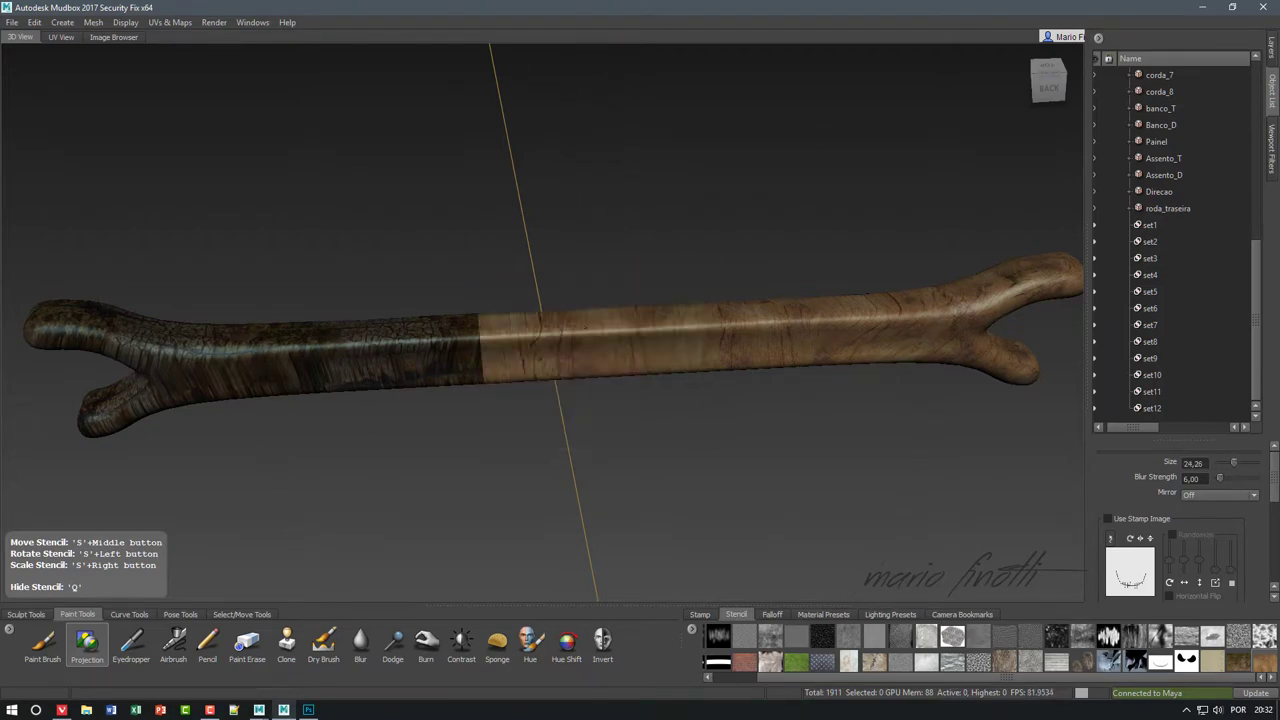
# - Shrink the stencil and paint light wood along the handle toward its left end
pyautogui.moveTo(701, 375); pyautogui.dragTo(539, 365, button='middle')
pyautogui.moveTo(539, 365); pyautogui.dragTo(659, 469, button='right')
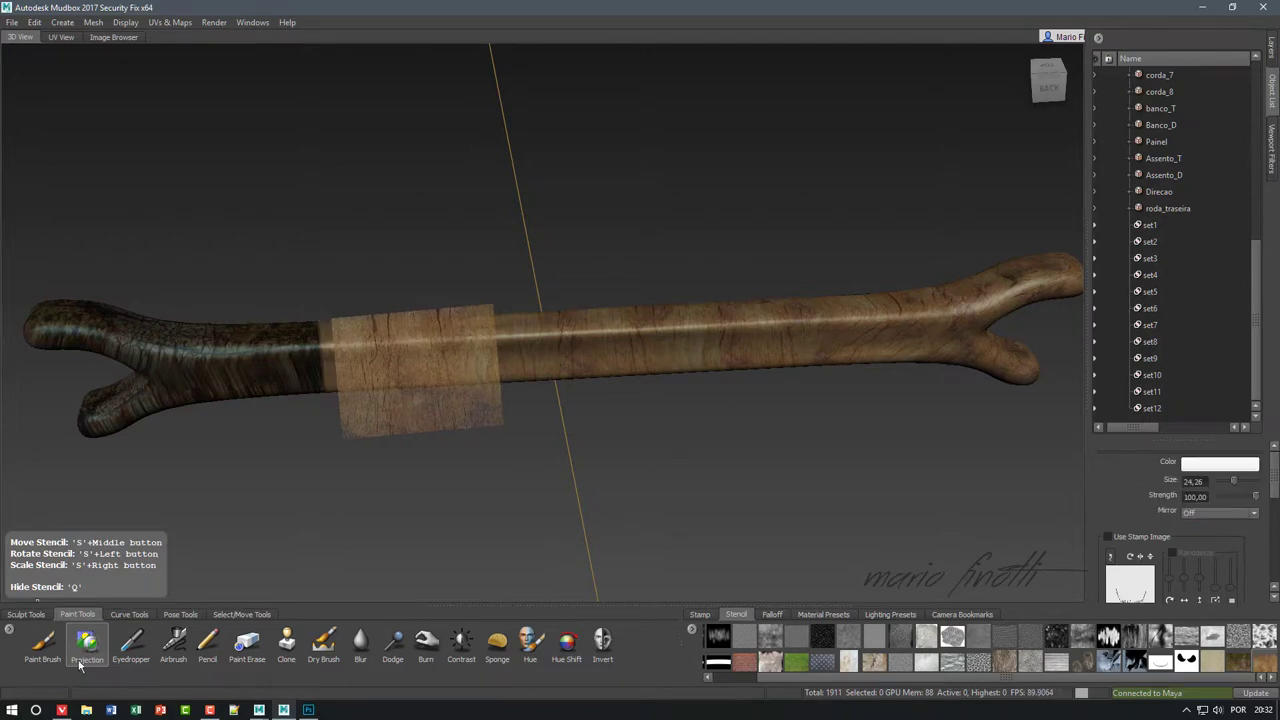
pyautogui.moveTo(416, 370); pyautogui.dragTo(281, 356, button='middle')
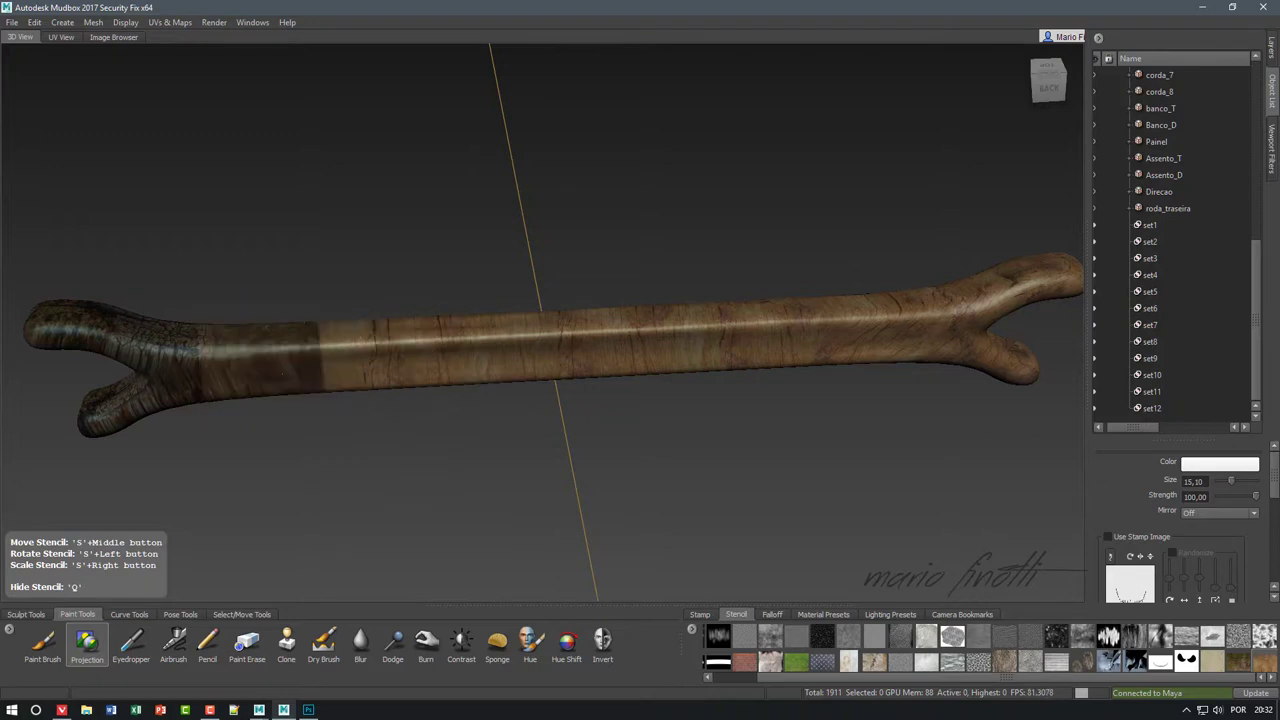
pyautogui.moveTo(200, 350); pyautogui.dragTo(360, 345)
pyautogui.moveTo(281, 356); pyautogui.dragTo(220, 358, button='middle')
pyautogui.moveTo(200, 345); pyautogui.dragTo(140, 345)
# - Rotate, enlarge and move the stencil over the handle's left end
pyautogui.moveTo(232, 360); pyautogui.dragTo(257, 360, button='middle')
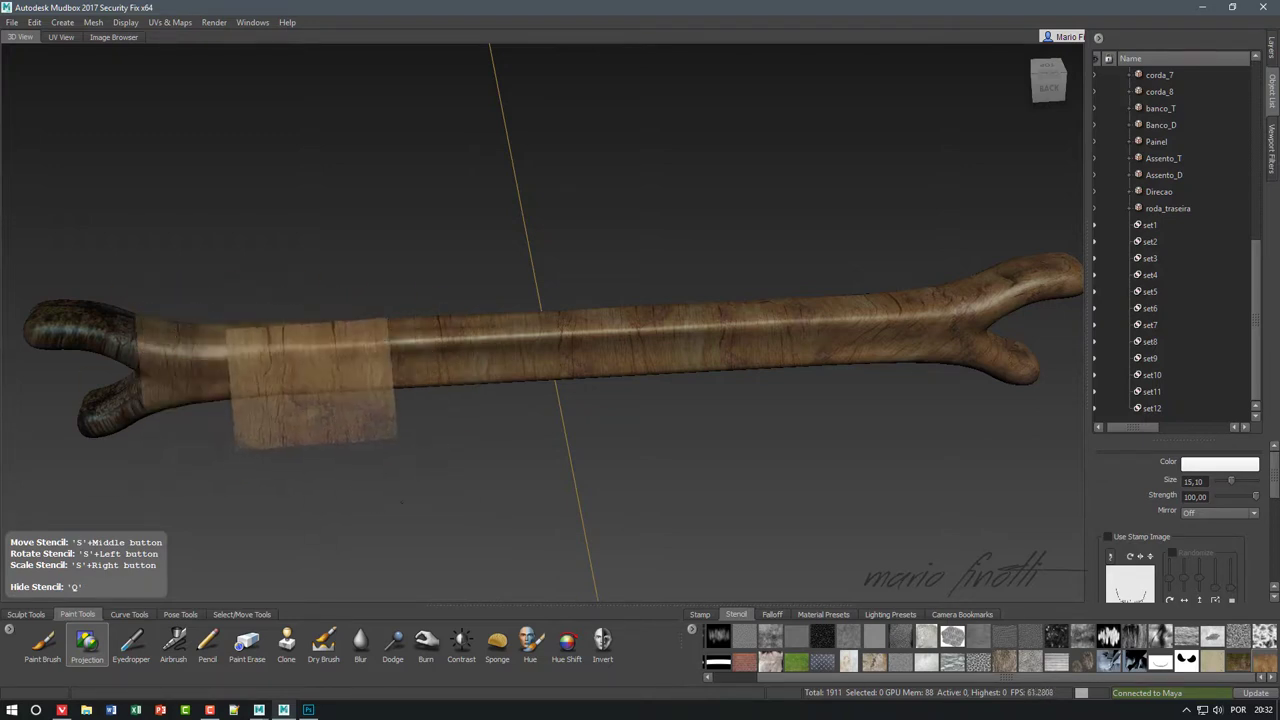
pyautogui.moveTo(257, 360); pyautogui.dragTo(300, 380)
pyautogui.moveTo(320, 380); pyautogui.dragTo(360, 380, button='right')
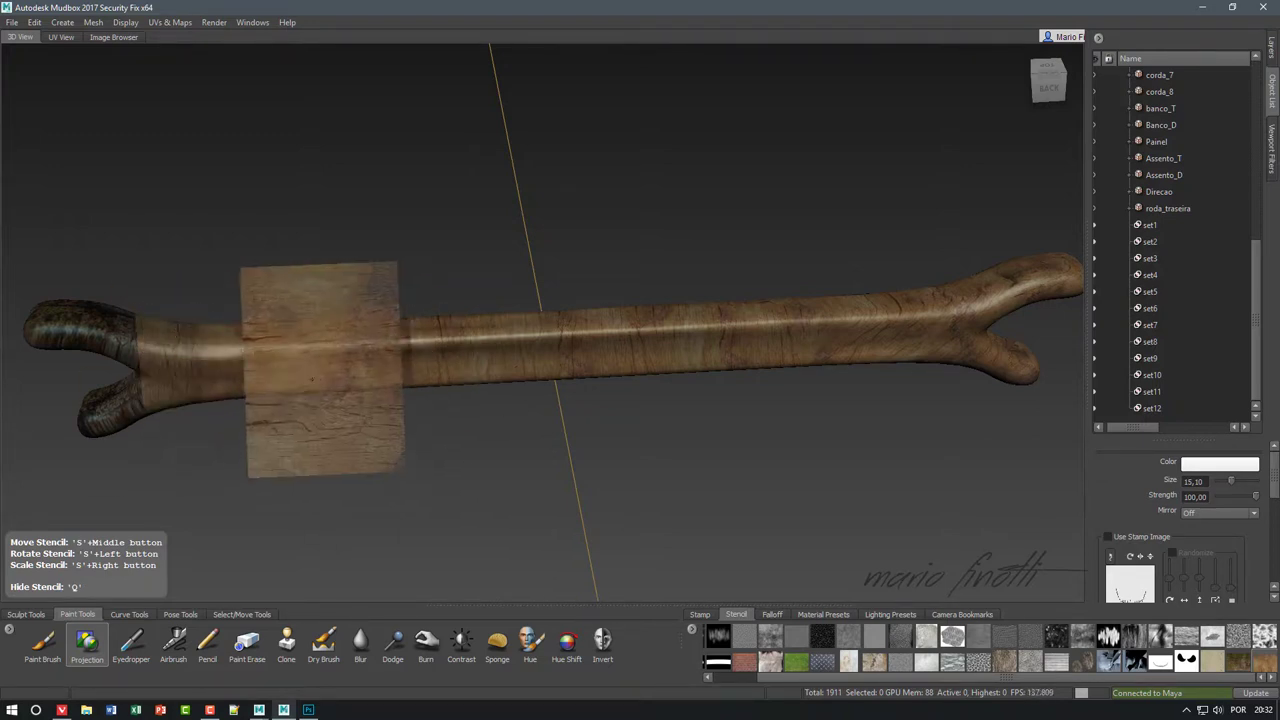
pyautogui.moveTo(320, 380); pyautogui.dragTo(206, 380, button='middle')
pyautogui.moveTo(410, 448)
pyautogui.keyDown('alt'); pyautogui.mouseDown(button='middle')
pyautogui.moveTo(600, 450)
pyautogui.moveTo(664, 468)
pyautogui.mouseUp(button='middle'); pyautogui.keyUp('alt')
pyautogui.press('q')
# - Nudge the stencil over the left fork and check the full pale wood coverage diagonally
pyautogui.press('q')
pyautogui.moveTo(337, 383); pyautogui.dragTo(333, 379, button='middle')
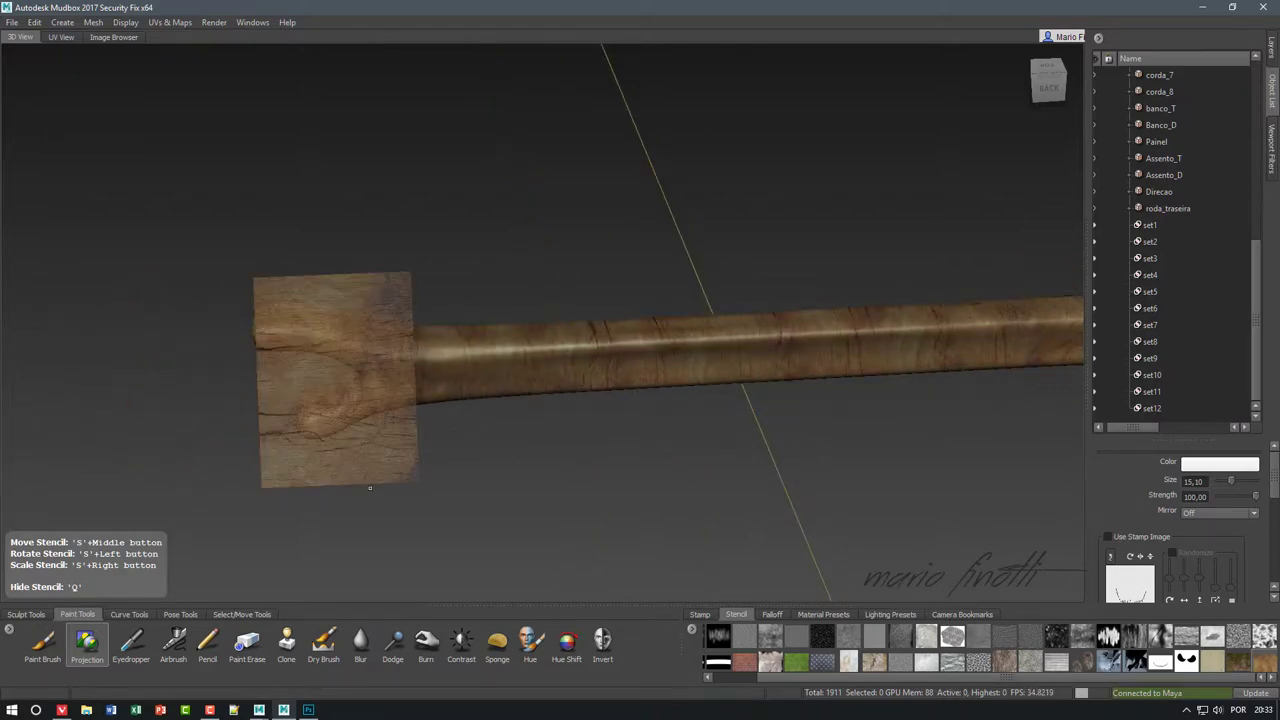
pyautogui.press('q')
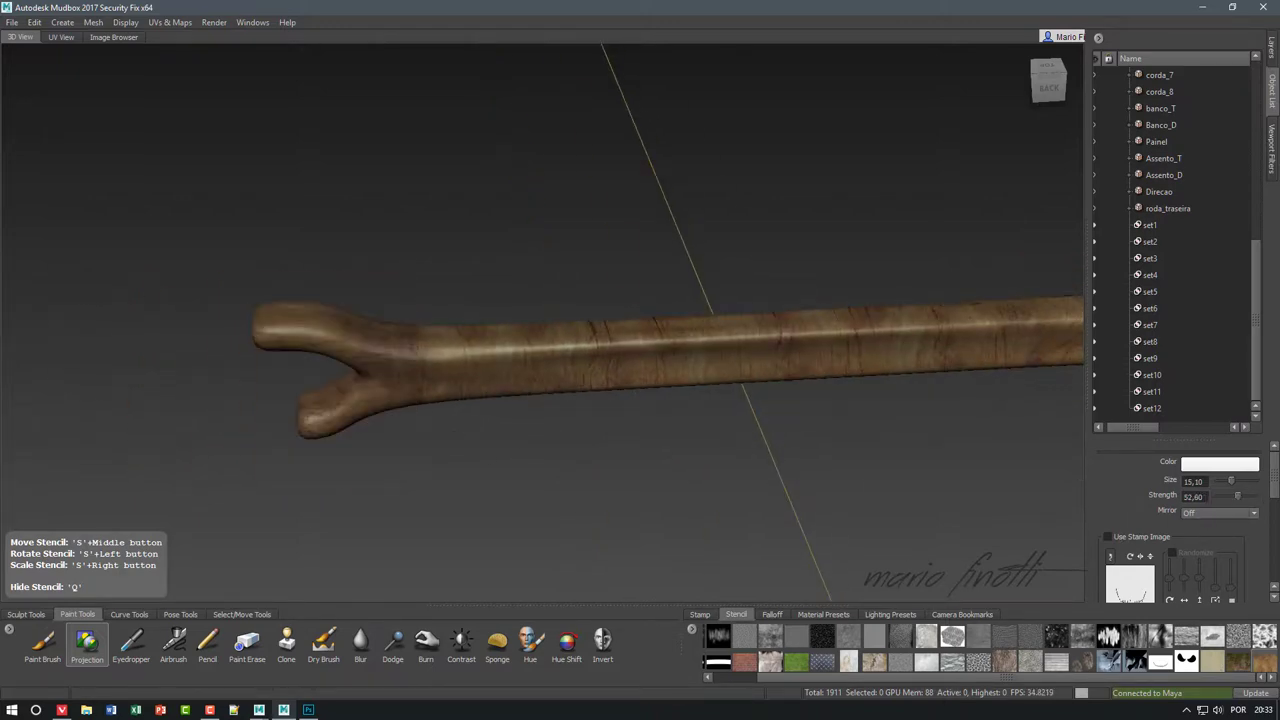
pyautogui.press('q')
pyautogui.keyDown('alt'); pyautogui.moveTo(640, 400); pyautogui.dragTo(760, 370); pyautogui.keyUp('alt')
pyautogui.moveTo(445, 410); pyautogui.dragTo(466, 403, button='middle')
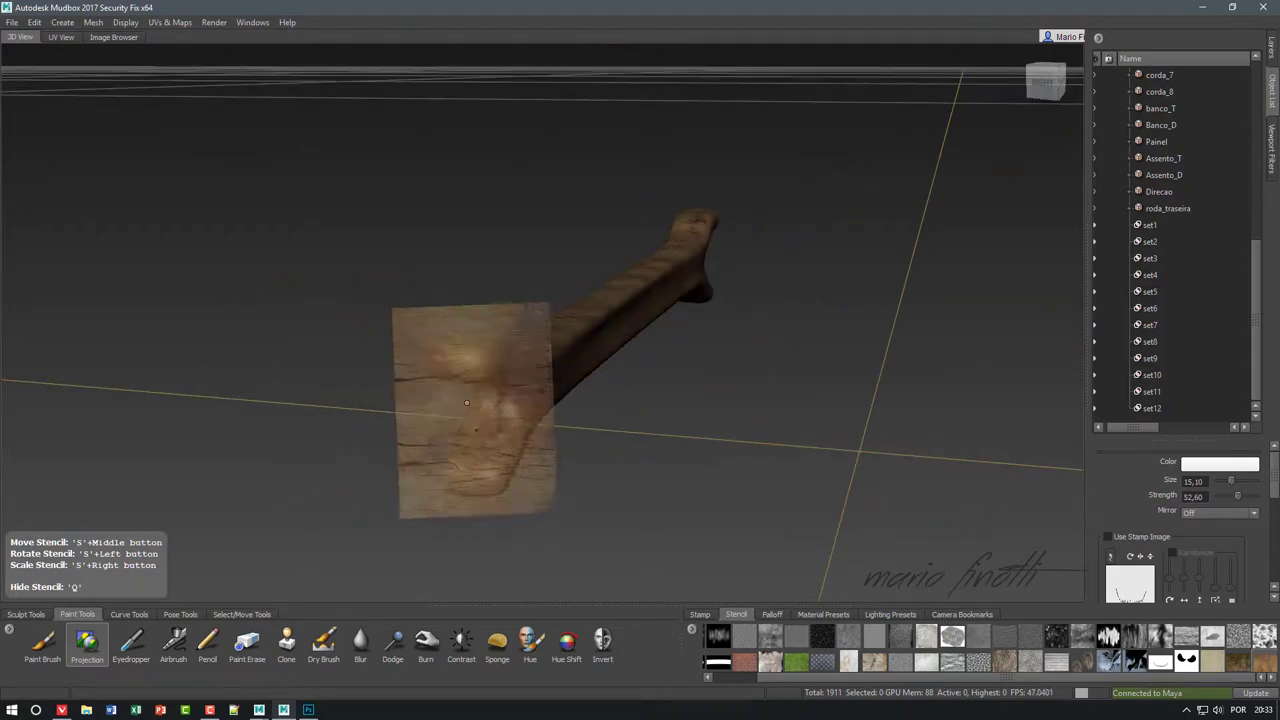
pyautogui.moveTo(320, 435)
pyautogui.keyDown('alt'); pyautogui.mouseDown()
pyautogui.moveTo(480, 400)
pyautogui.moveTo(463, 366)
pyautogui.moveTo(718, 464)
pyautogui.moveTo(727, 403)
pyautogui.mouseUp(); pyautogui.keyUp('alt')
pyautogui.press('q')
pyautogui.press('q')
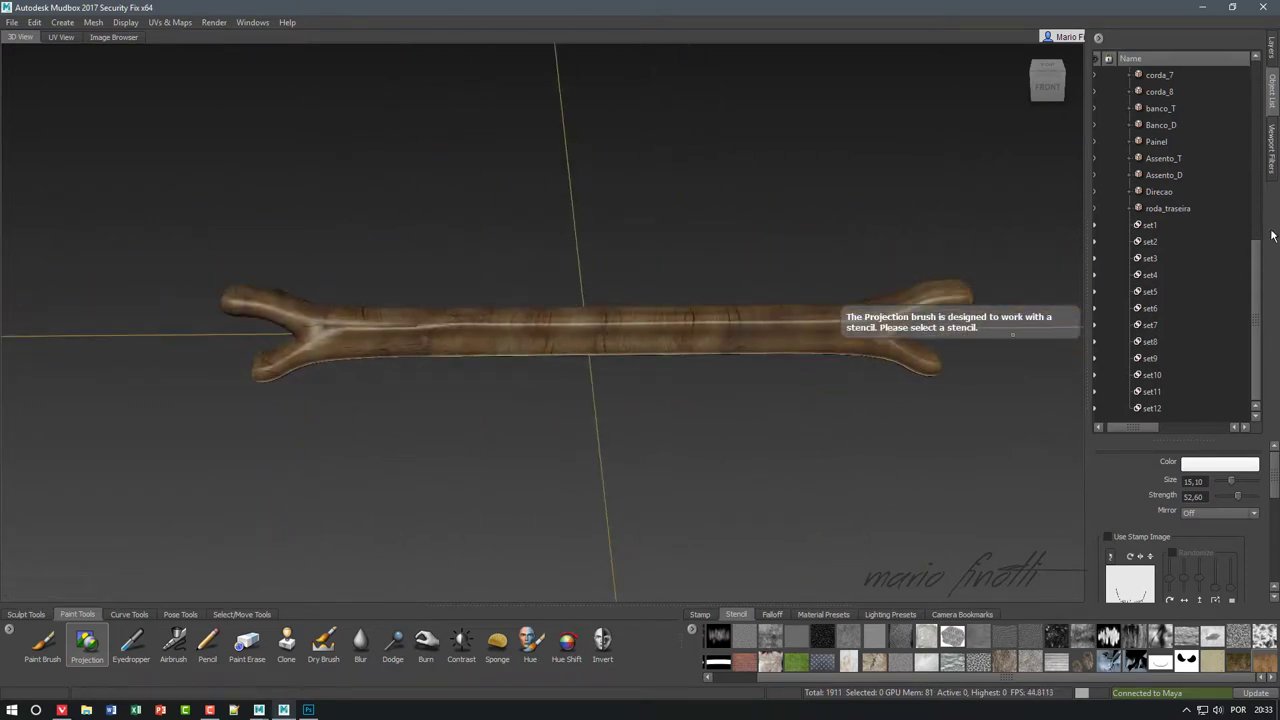
# - Export suporte_dir's paint layers with Export All Paint Layers under the file name suporte
pyautogui.scroll(5, 1169, 272)
pyautogui.click(1165, 241)
pyautogui.click(12, 22)
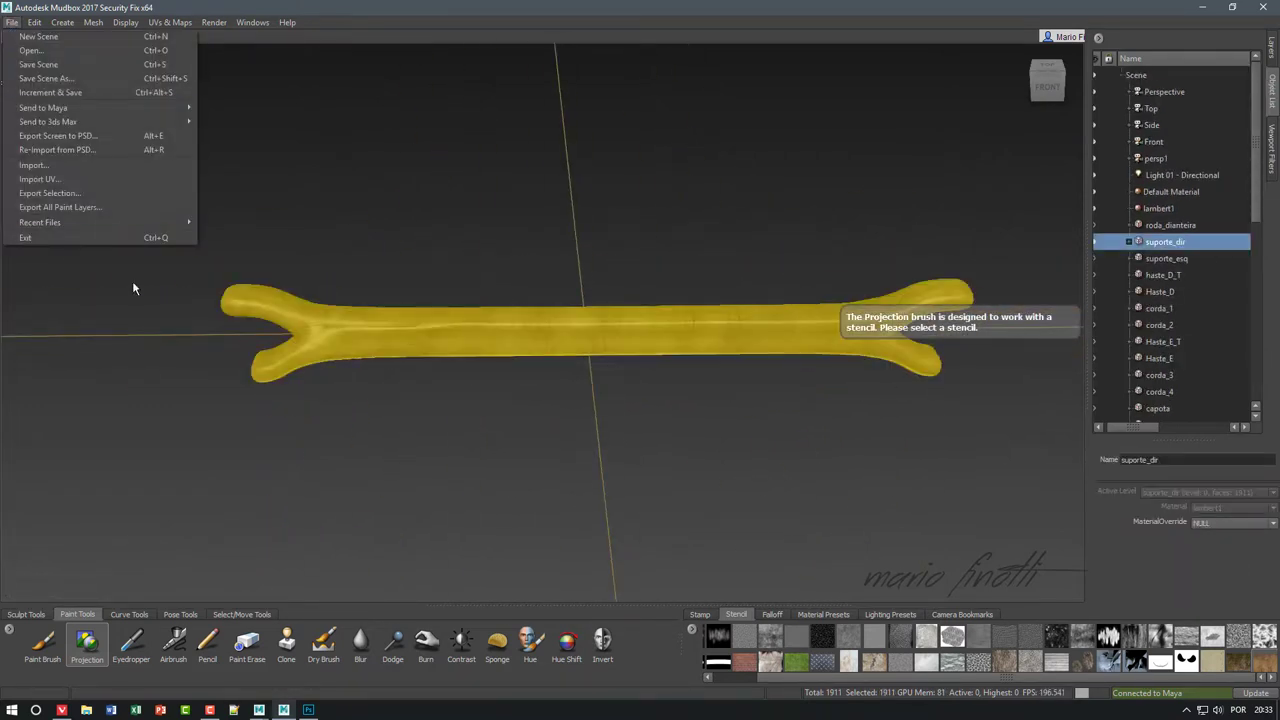
pyautogui.click(90, 211)
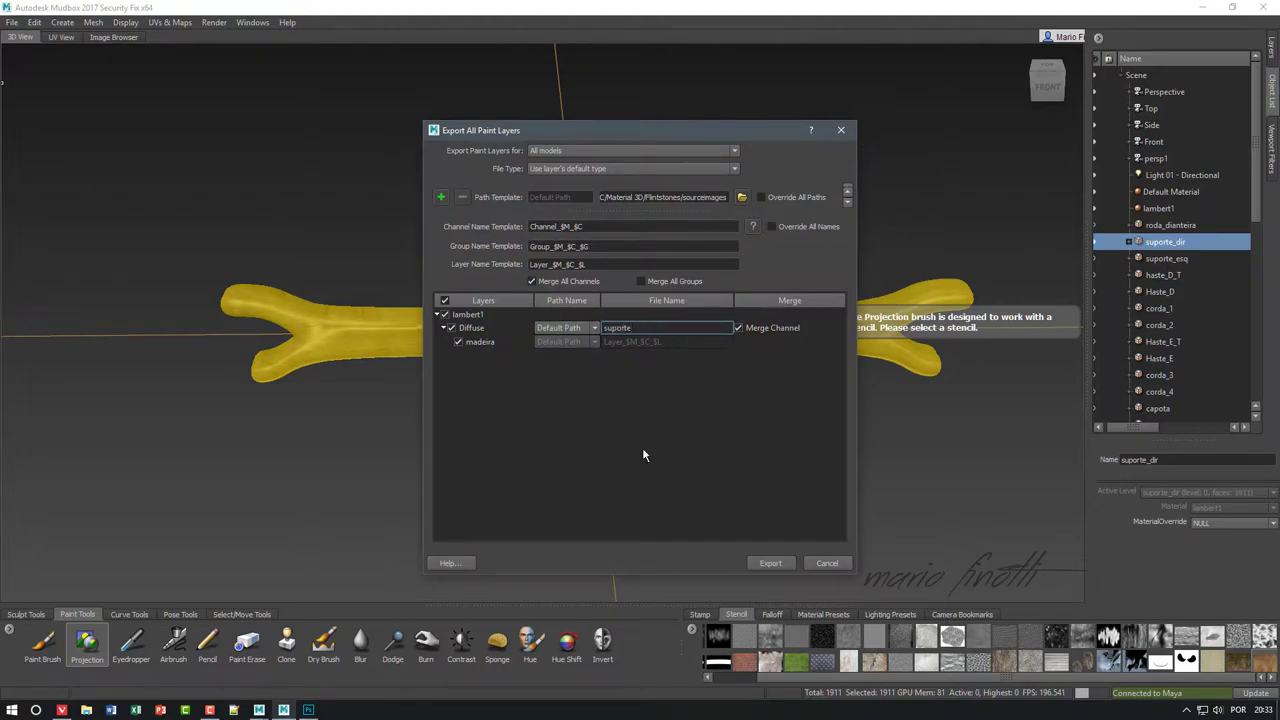
pyautogui.click(757, 564)
# - In Maya, select the bone-shaped rod and bring up the shading network window
pyautogui.click(258, 710)
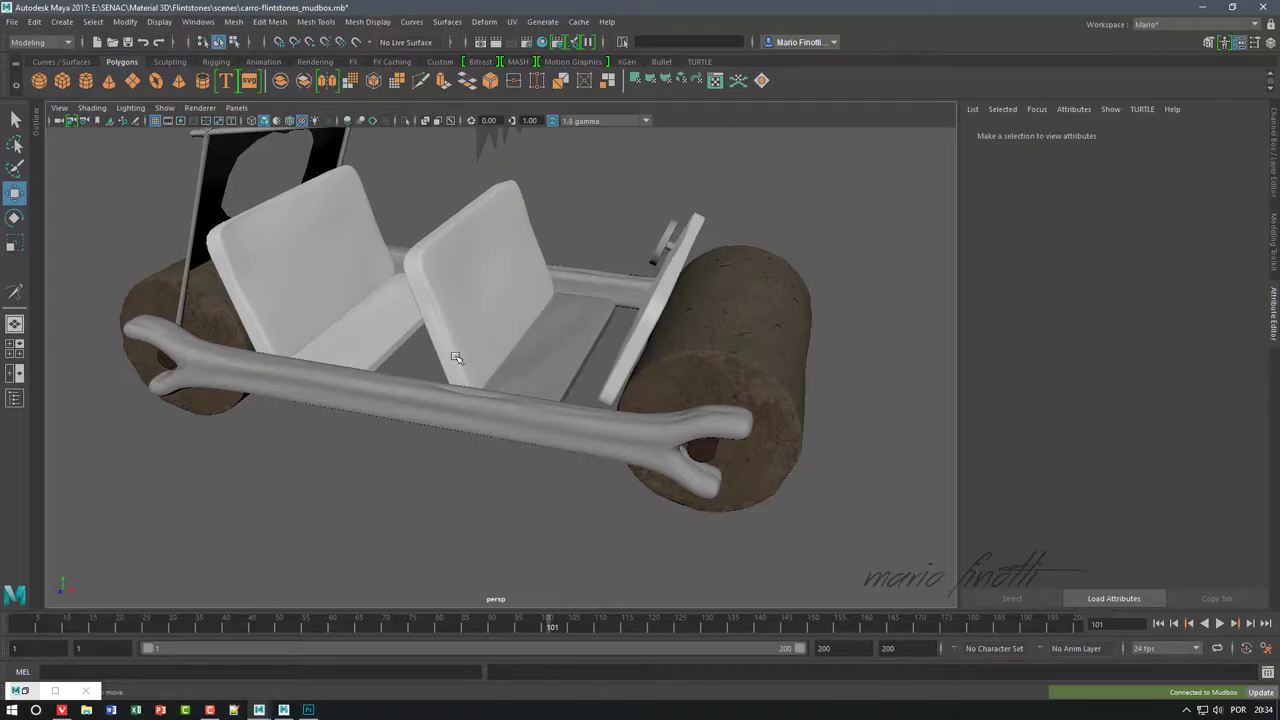
pyautogui.moveTo(493, 397); pyautogui.dragTo(640, 609, button='right')
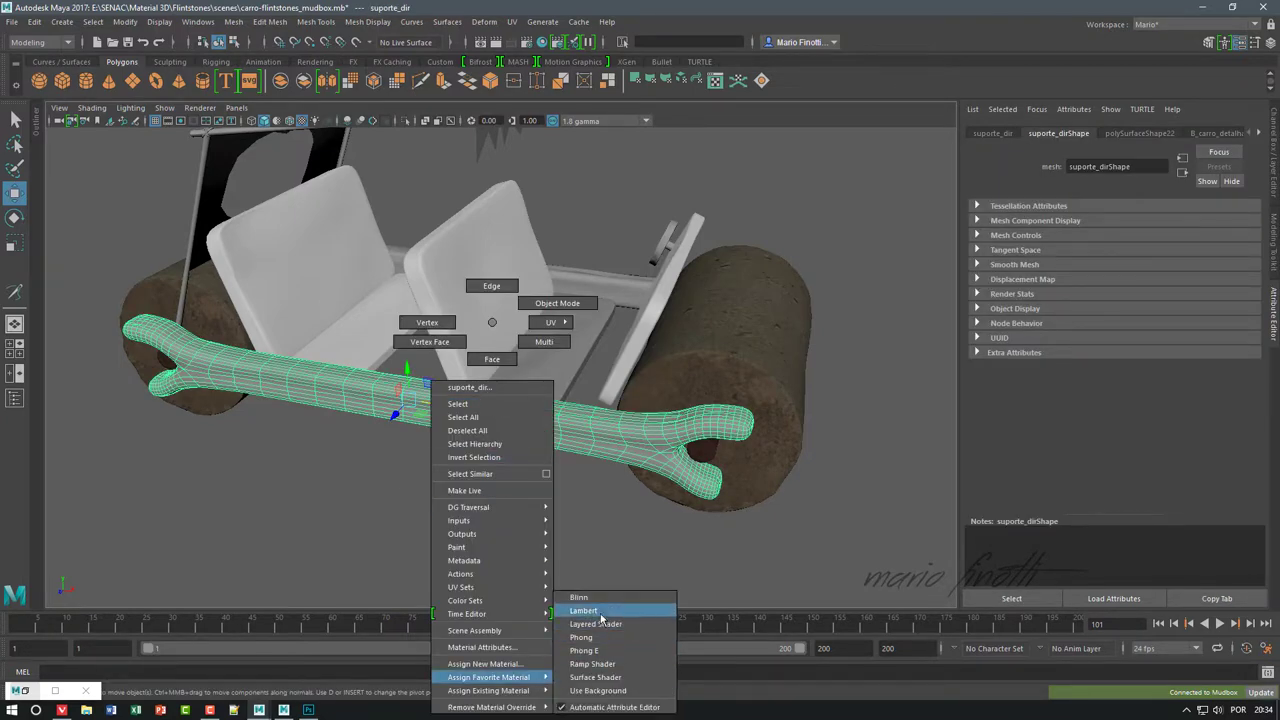
pyautogui.click(557, 42)
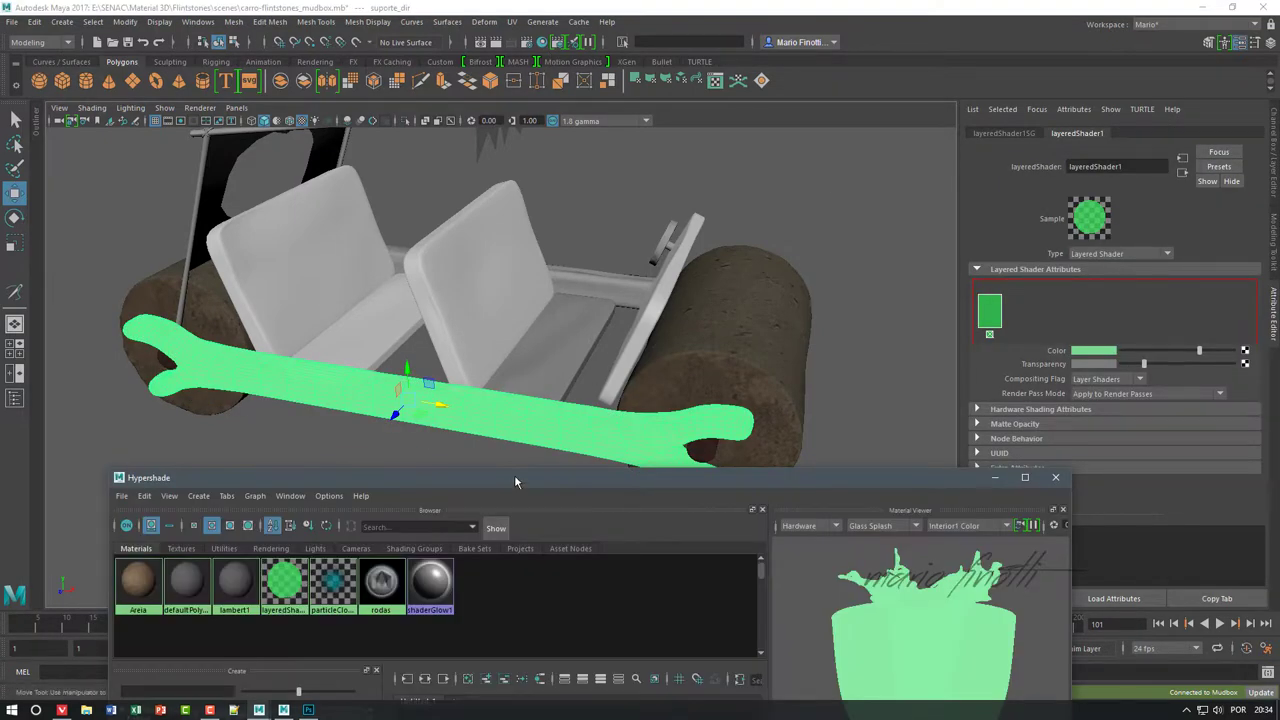
pyautogui.moveTo(515, 483)
pyautogui.mouseDown()
pyautogui.moveTo(515, 234)
pyautogui.moveTo(521, 523)
pyautogui.mouseUp()
pyautogui.press('F8')
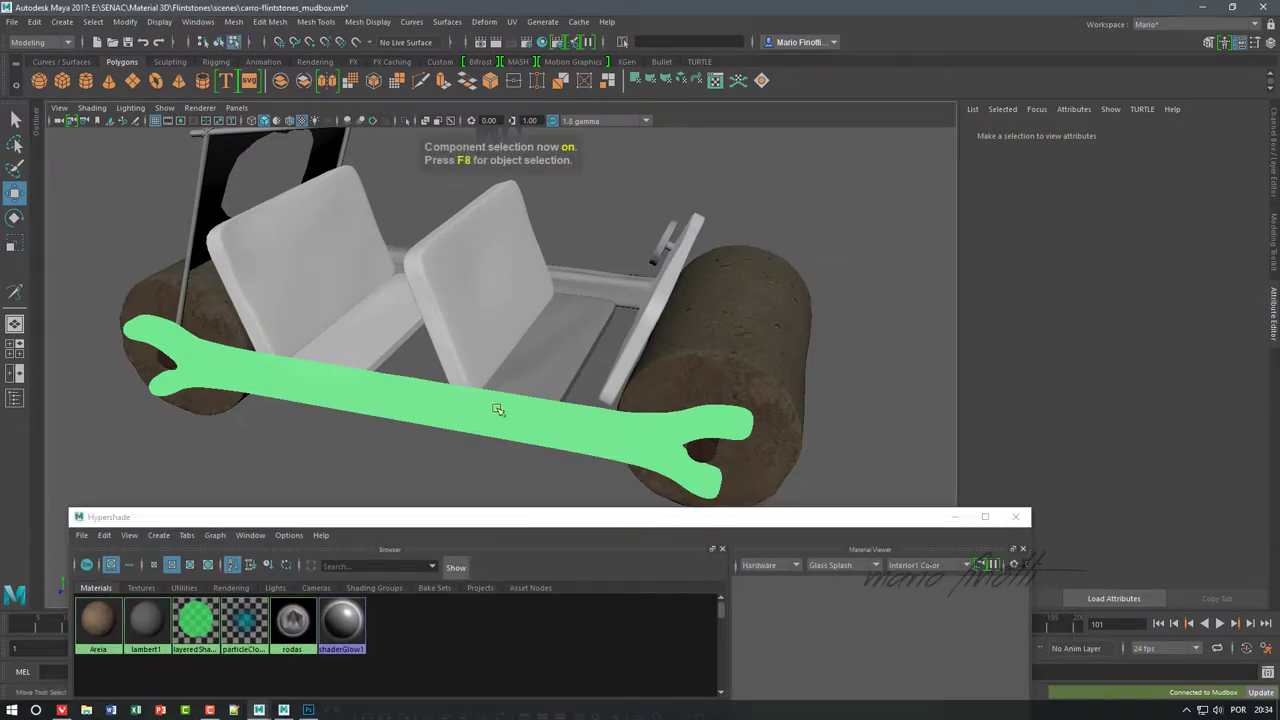
pyautogui.press('F8')
# - Assign a new Lambert to the rod whose colour is a file texture using suporte_u1_v1.tif
pyautogui.moveTo(494, 435); pyautogui.dragTo(617, 614, button='right')
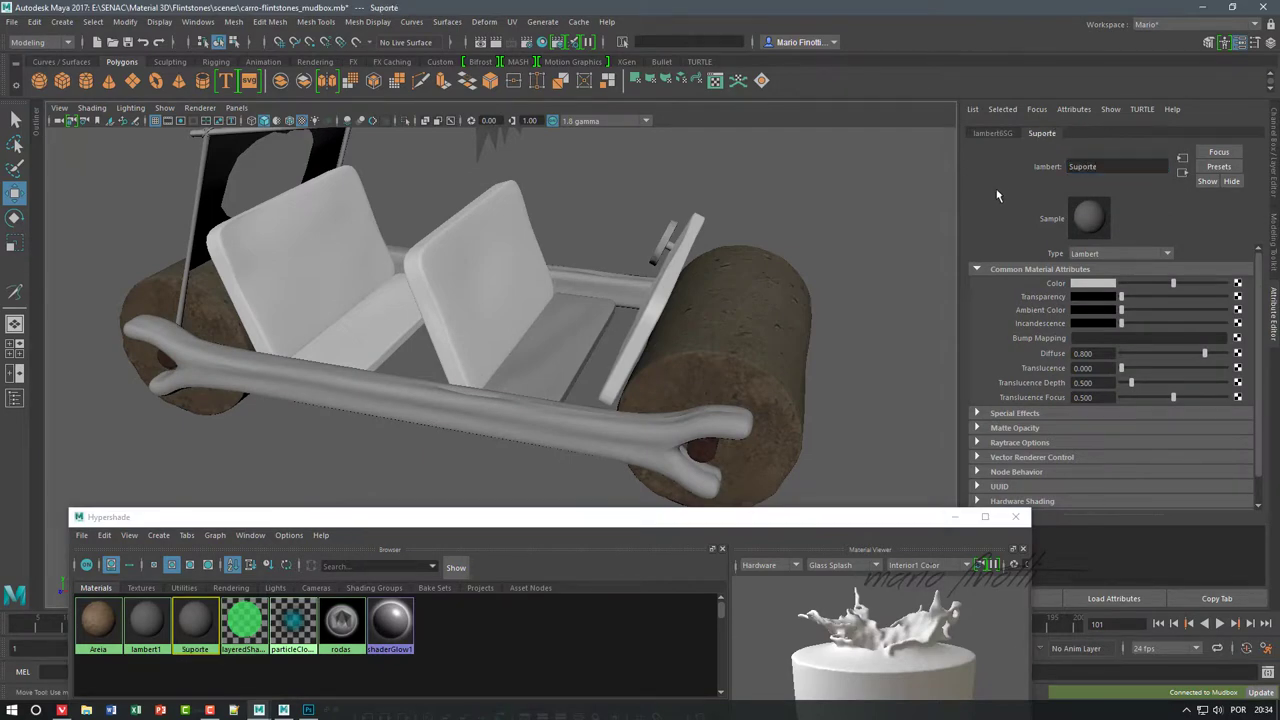
pyautogui.click(1237, 283)
pyautogui.click(800, 212)
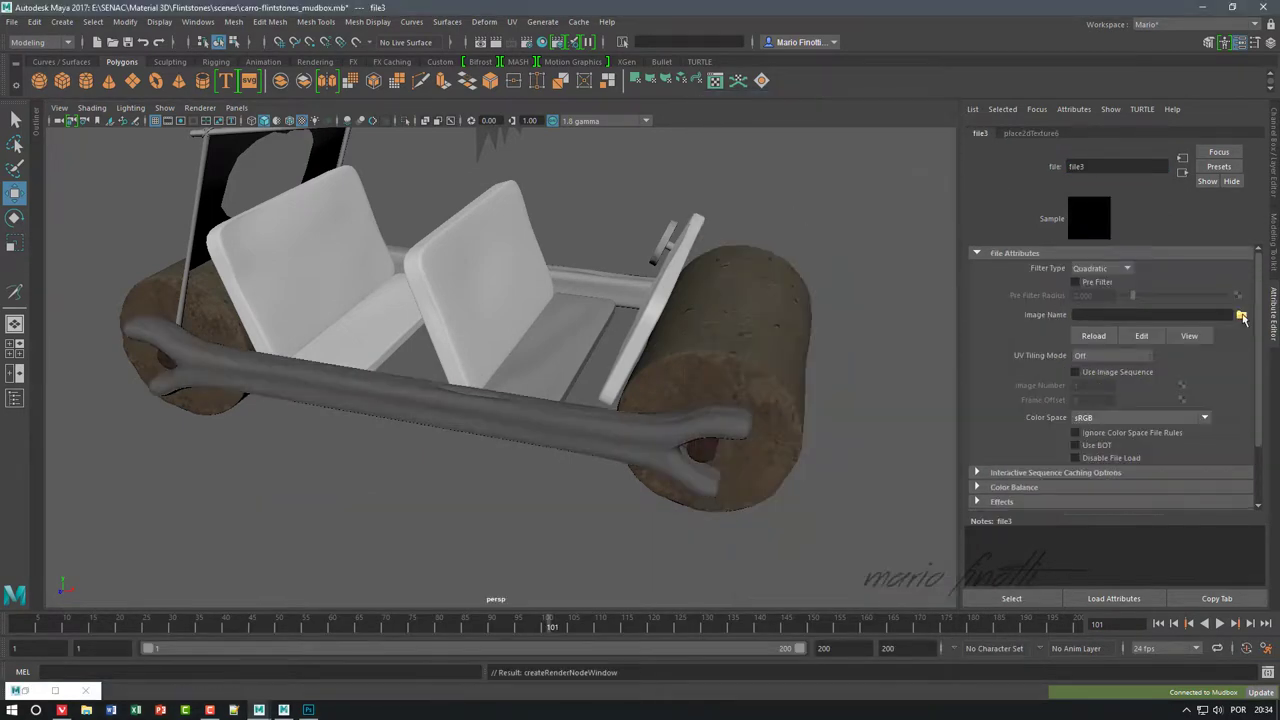
pyautogui.click(1241, 316)
pyautogui.click(727, 240)
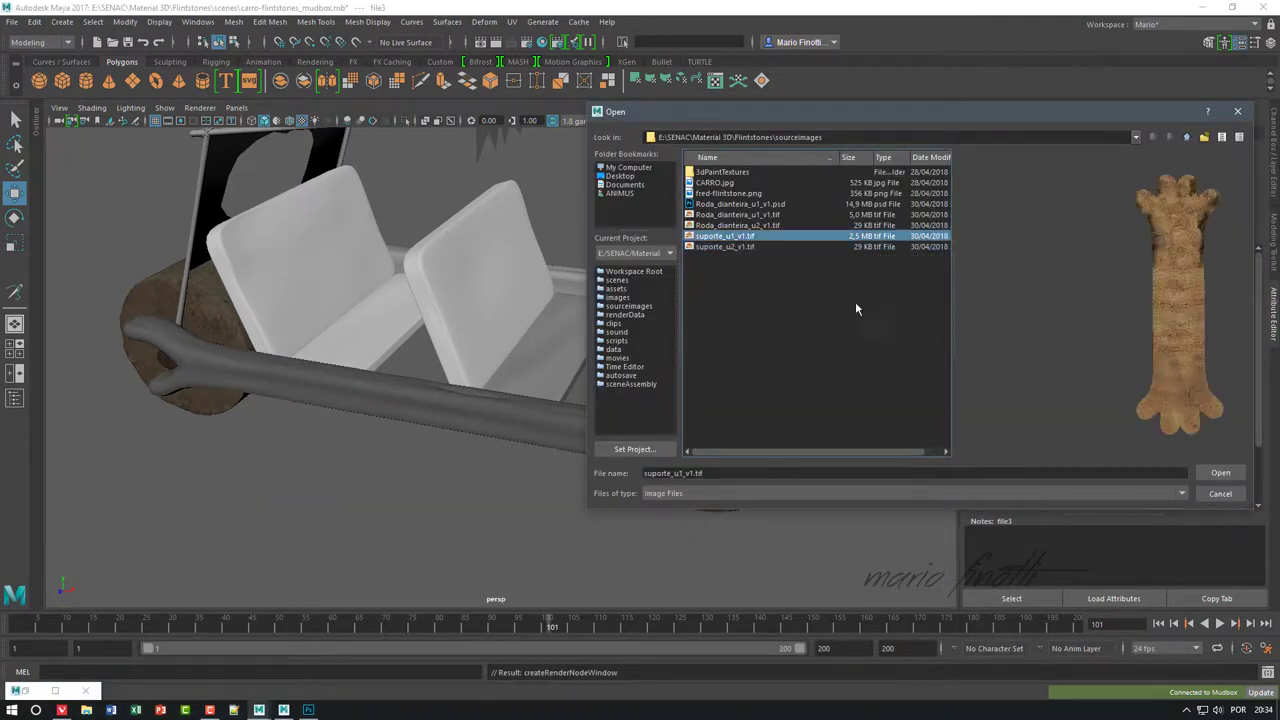
pyautogui.click(1220, 473)
pyautogui.keyDown('alt'); pyautogui.moveTo(414, 480); pyautogui.dragTo(470, 522); pyautogui.keyUp('alt')
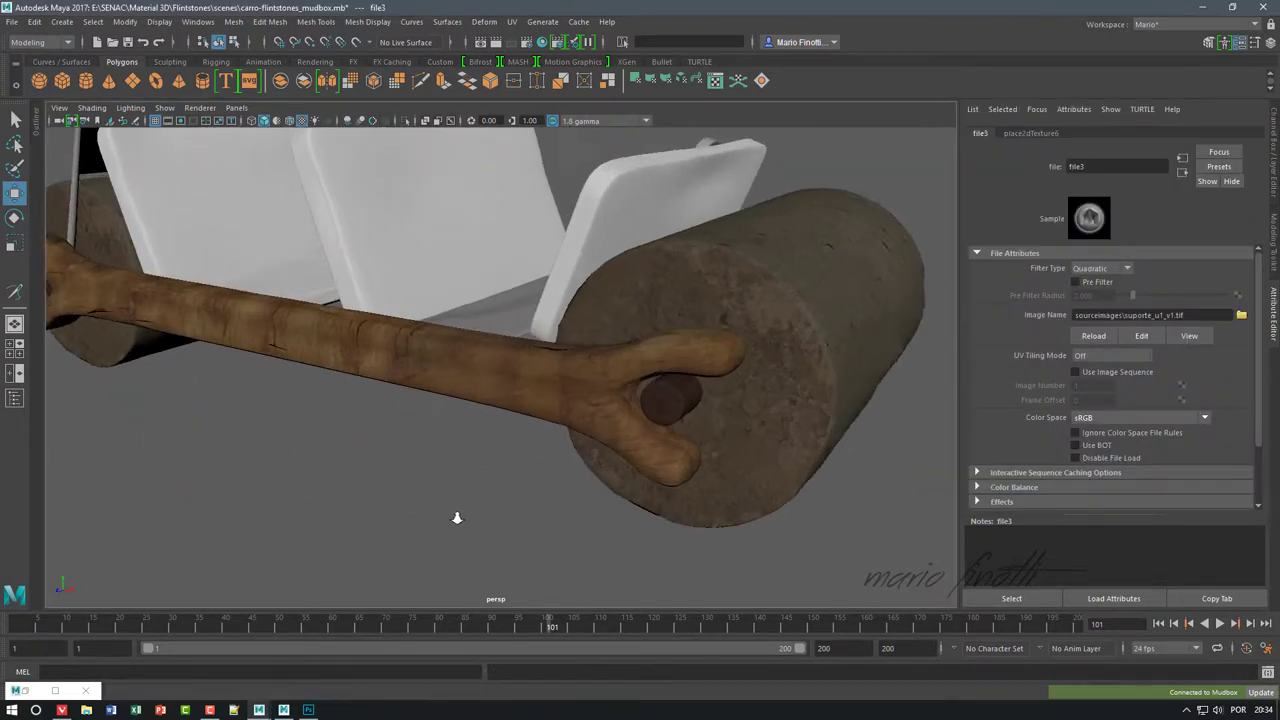
pyautogui.click(470, 522)
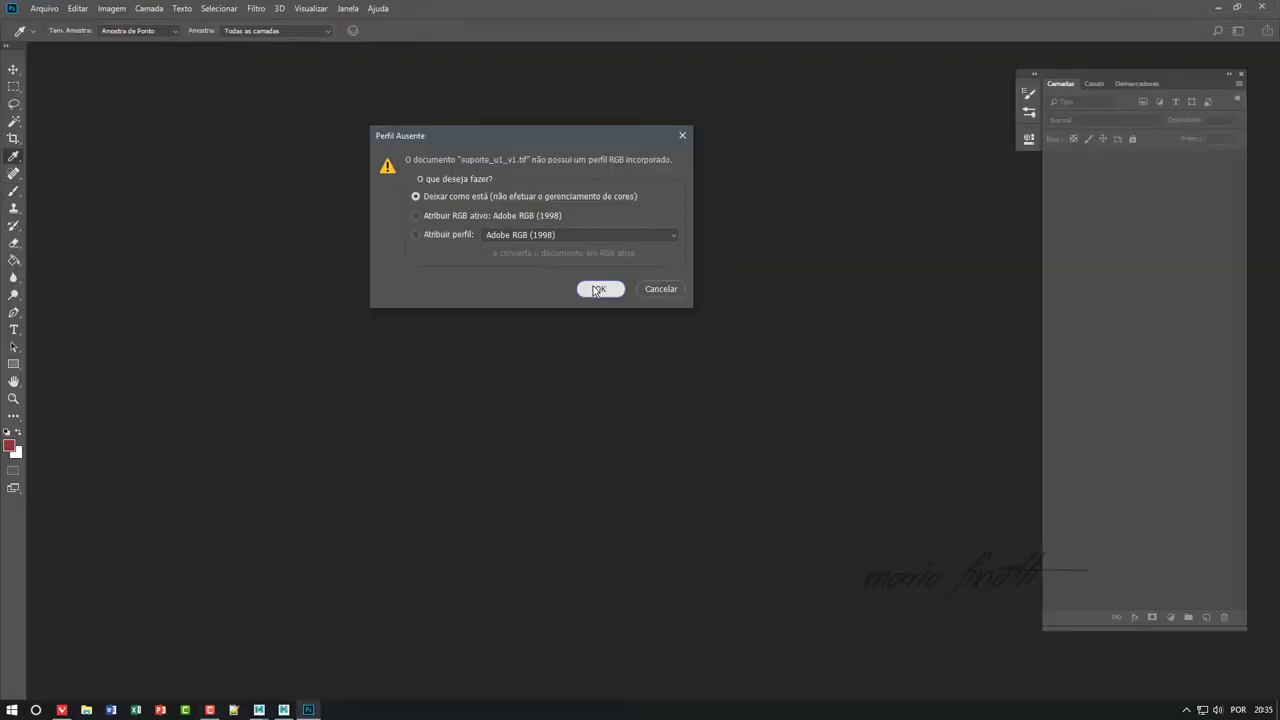
# - Open suporte_u1_v1.tif, then browse to G:\Textures\Wood and marquee-select several wood photos
pyautogui.click(597, 290)
pyautogui.hotkey('ctrl', '+')
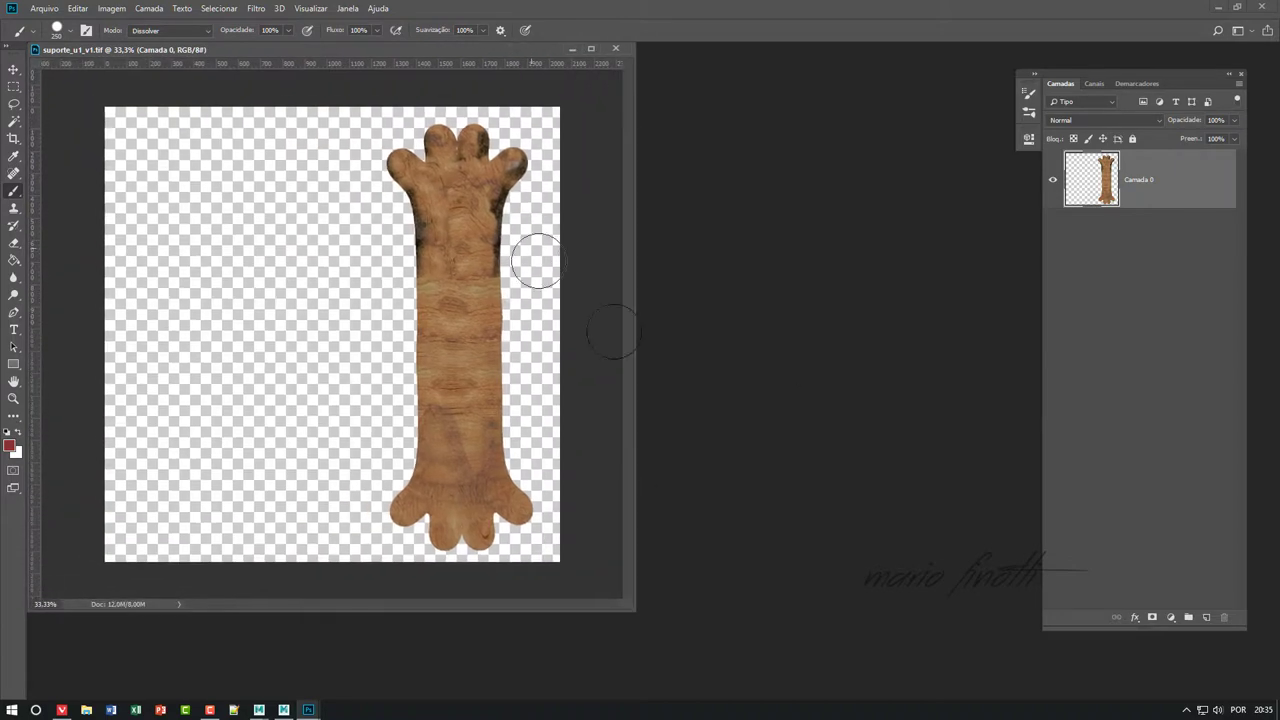
pyautogui.hotkey('ctrl', 'o')
pyautogui.click(74, 317)
pyautogui.doubleClick(250, 125)
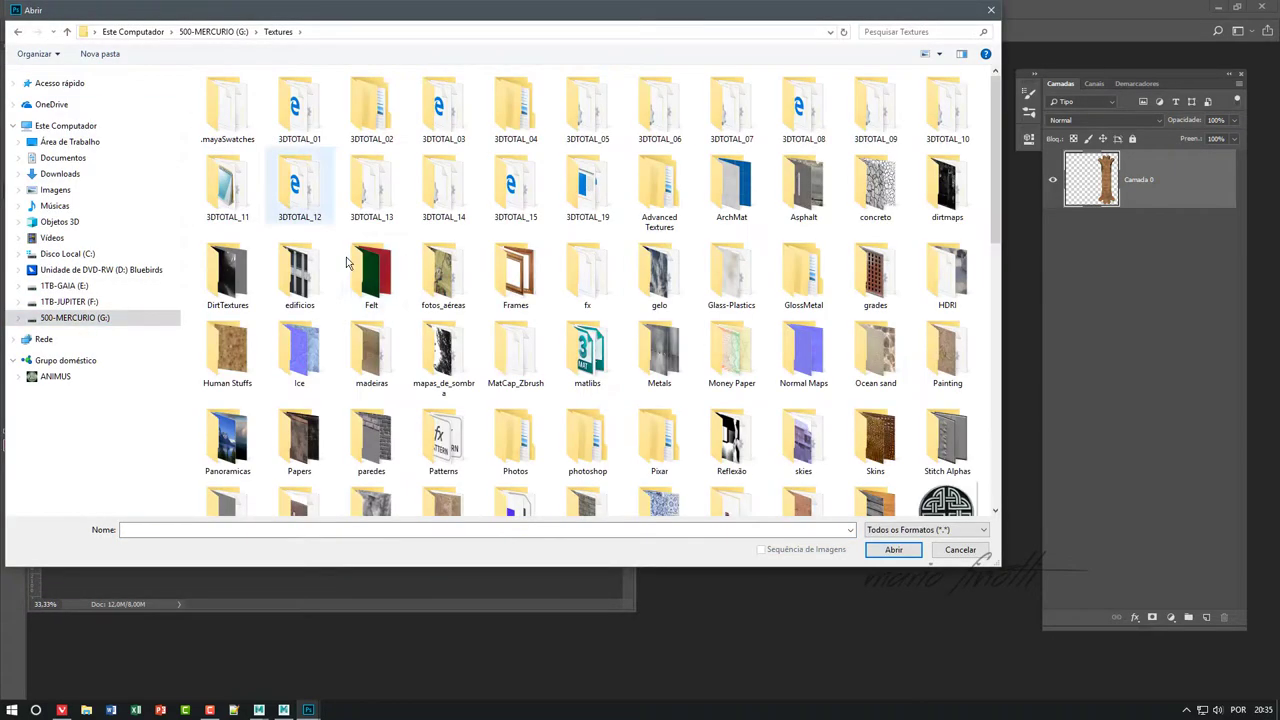
pyautogui.scroll(-5, 600, 300)
pyautogui.scroll(-5, 697, 312)
pyautogui.scroll(2, 722, 302)
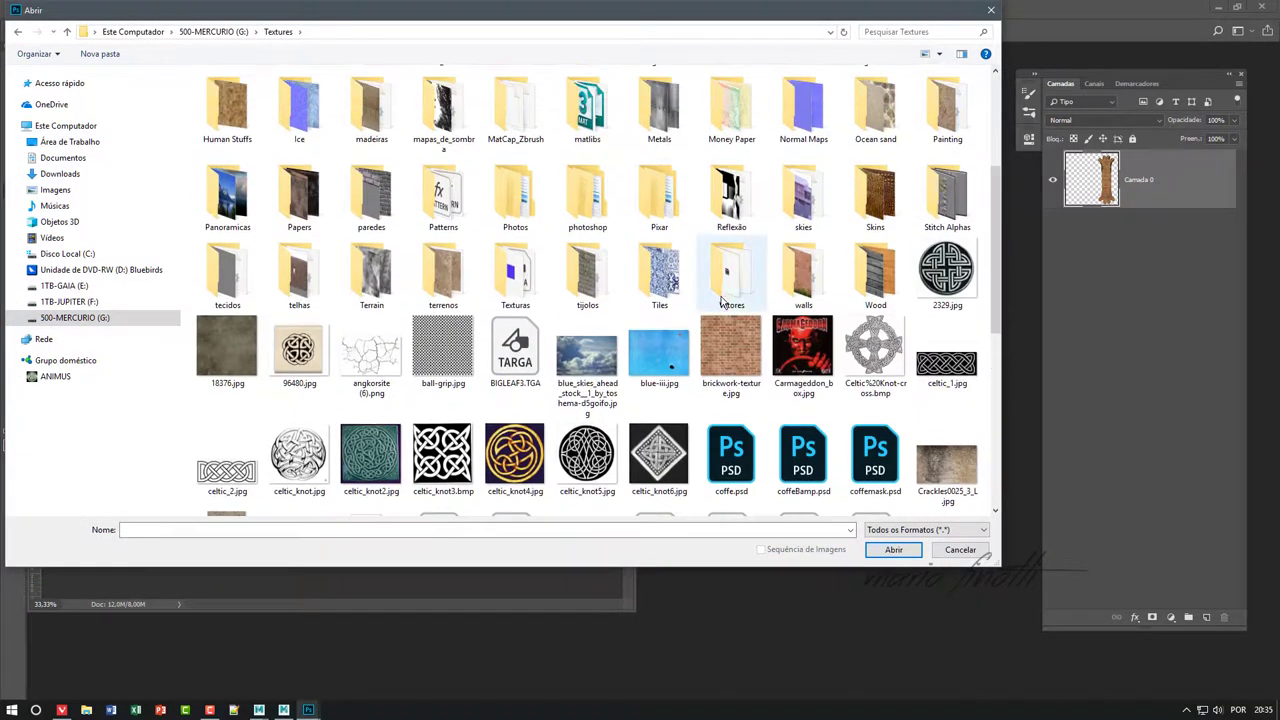
pyautogui.doubleClick(876, 275)
pyautogui.scroll(-5, 265, 502)
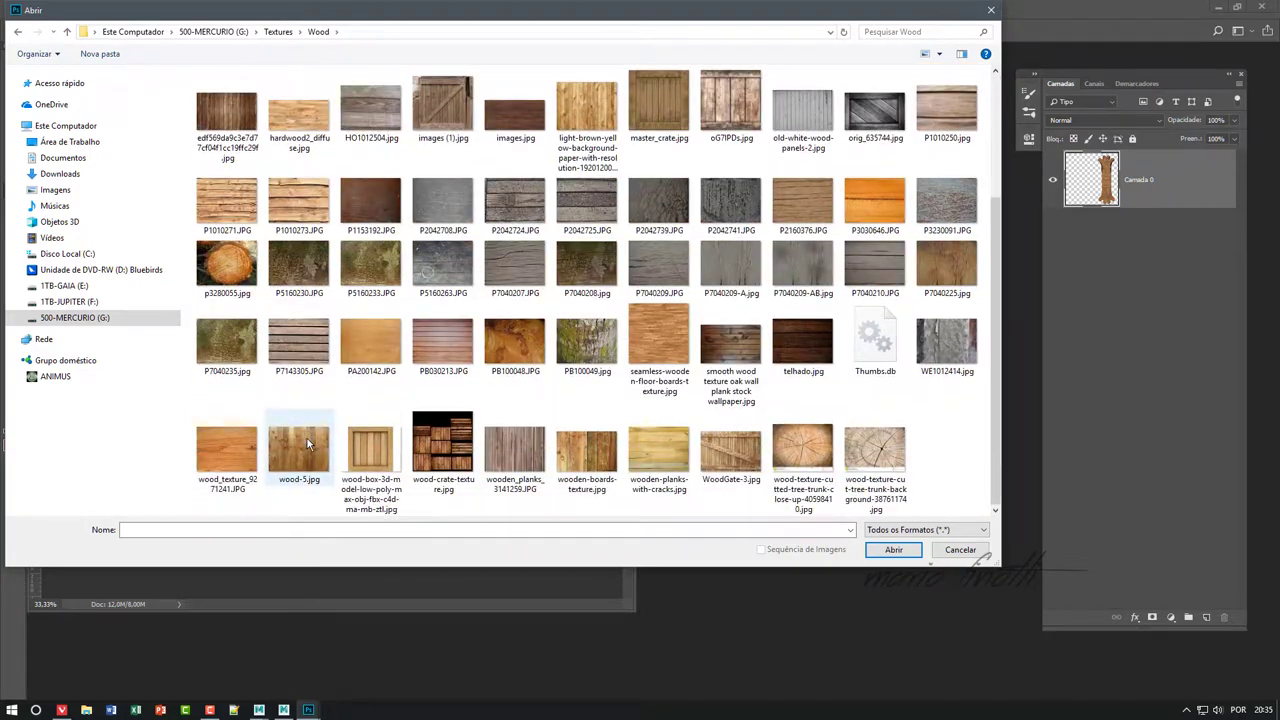
pyautogui.moveTo(383, 251); pyautogui.dragTo(380, 440)
# - Open the selected wood photos, accepting the colour profile warnings, and close the unneeded ones
pyautogui.click(893, 549)
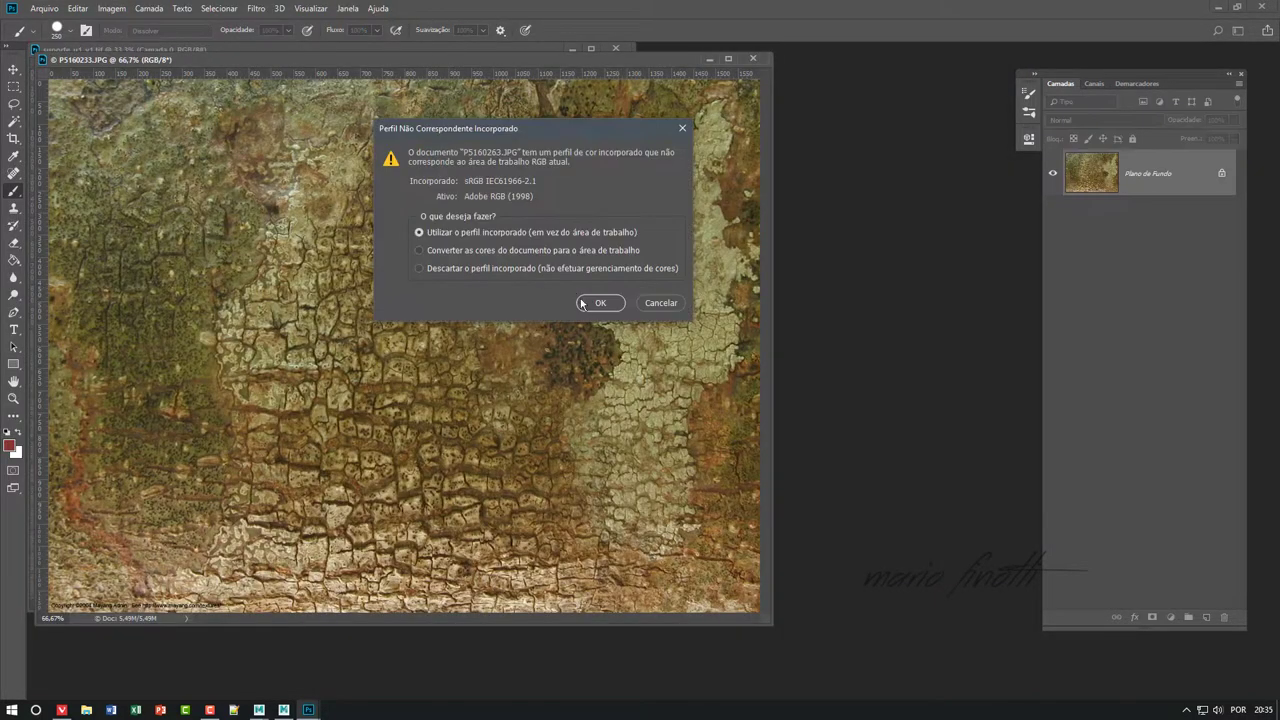
pyautogui.click(582, 303)
pyautogui.click(610, 304)
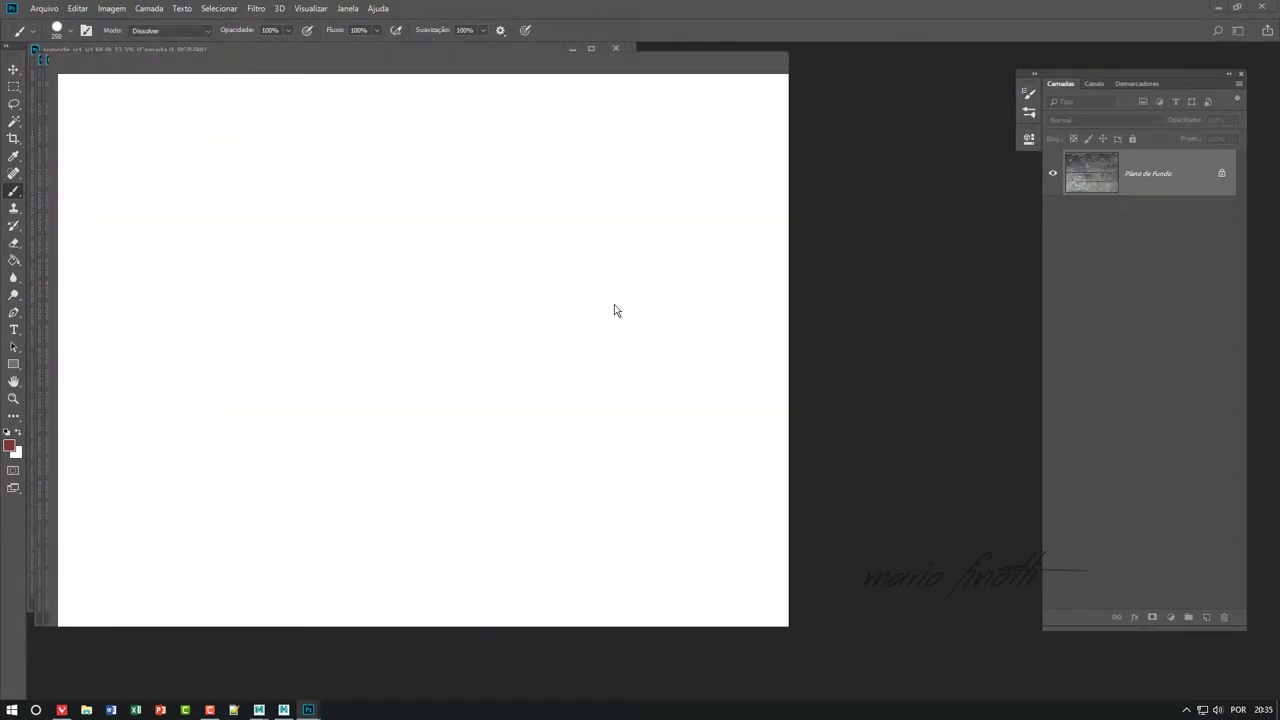
pyautogui.click(595, 302)
pyautogui.press('Return')
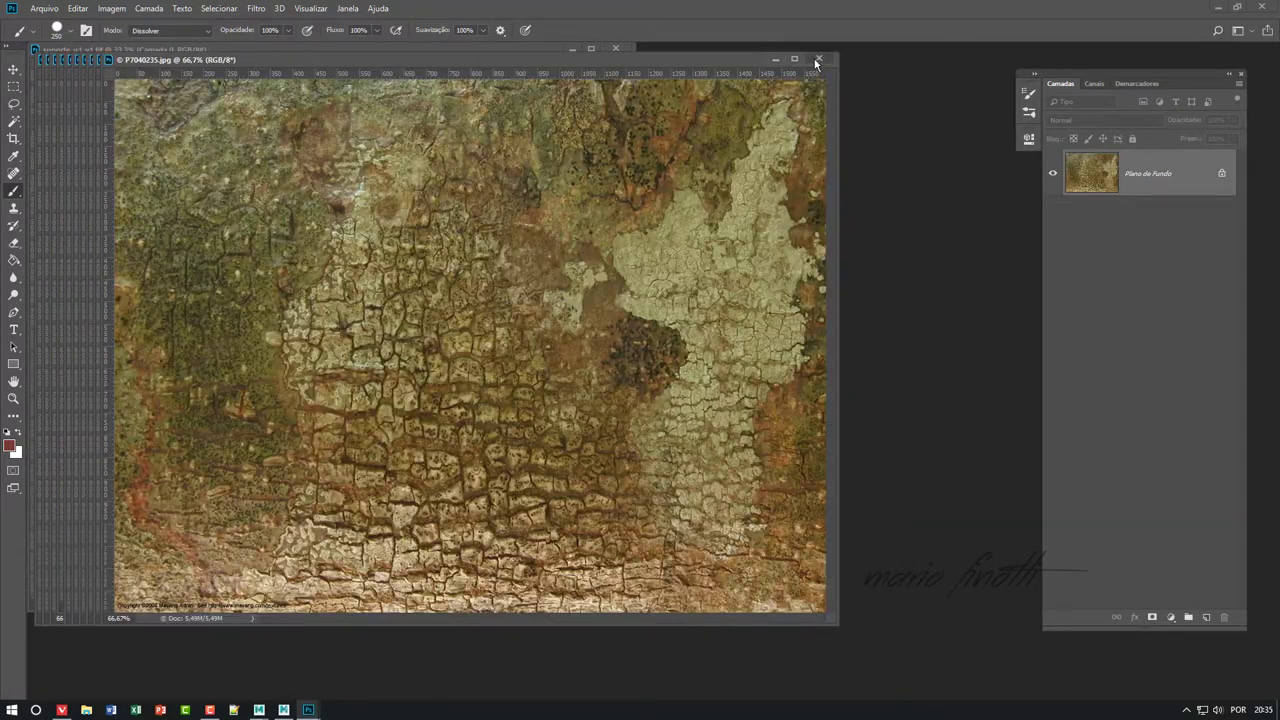
pyautogui.click(816, 62)
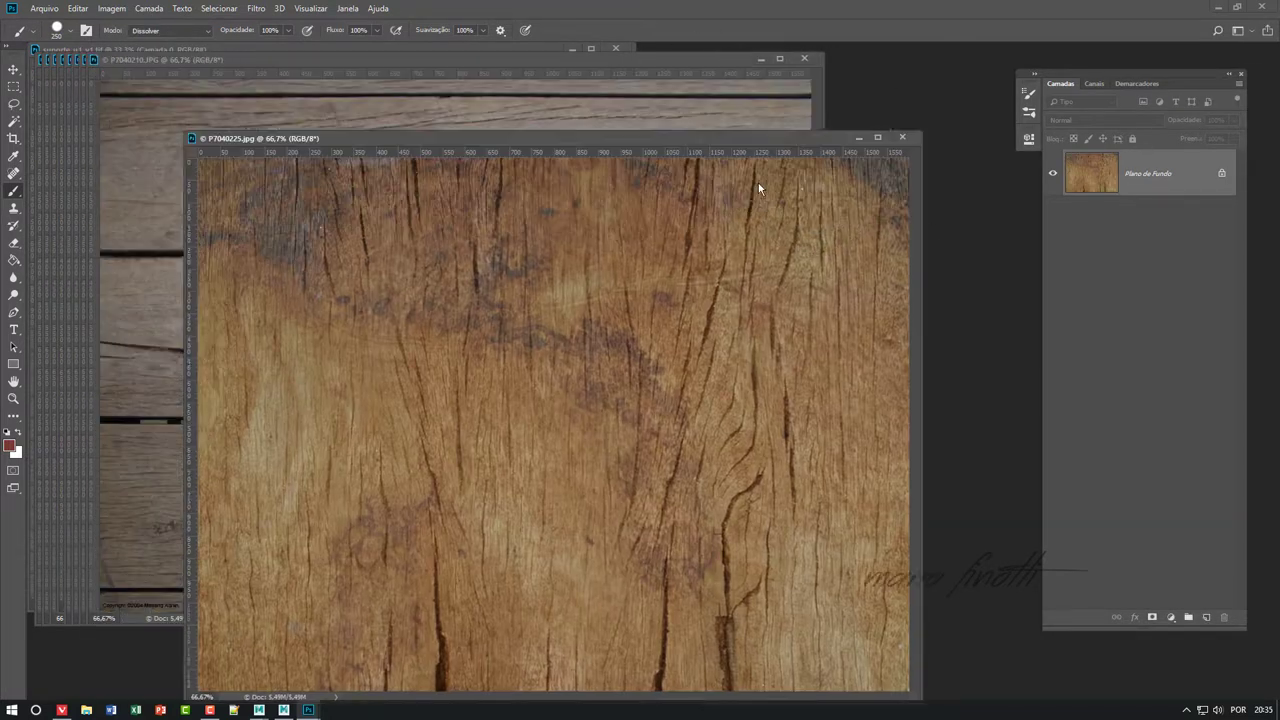
pyautogui.click(803, 58)
pyautogui.click(786, 60)
pyautogui.click(768, 59)
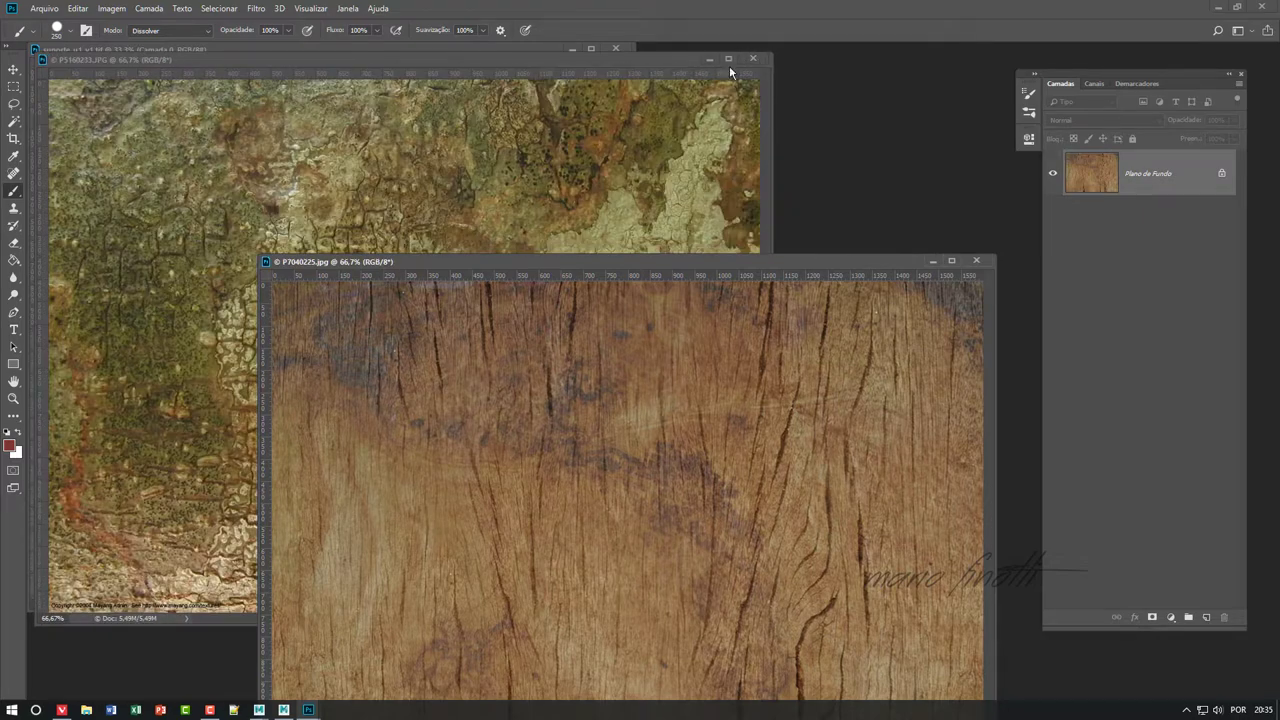
pyautogui.moveTo(729, 65); pyautogui.dragTo(739, 132)
# - Bring the P7040225 wood photo into suporte, scale it to about 72%, and stack a copy below
pyautogui.press('v')
pyautogui.moveTo(855, 463)
pyautogui.mouseDown()
pyautogui.moveTo(400, 300)
pyautogui.moveTo(360, 252)
pyautogui.moveTo(359, 311)
pyautogui.mouseUp()
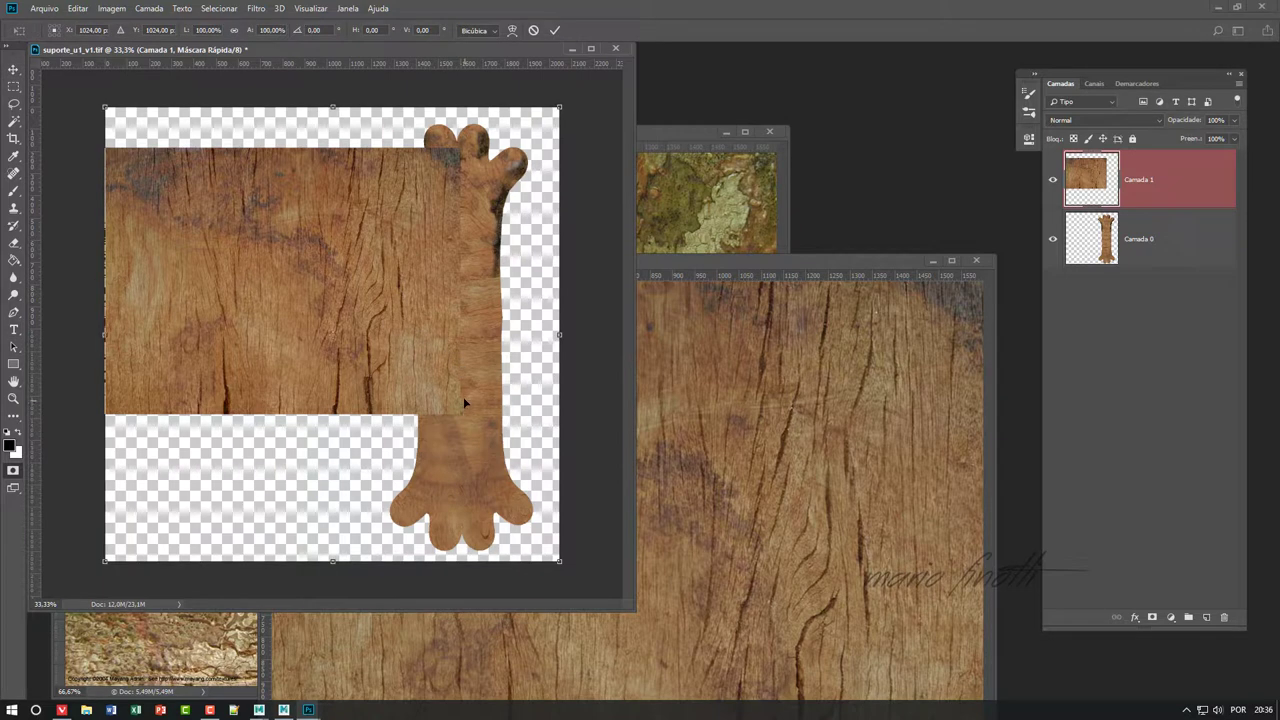
pyautogui.press('Return')
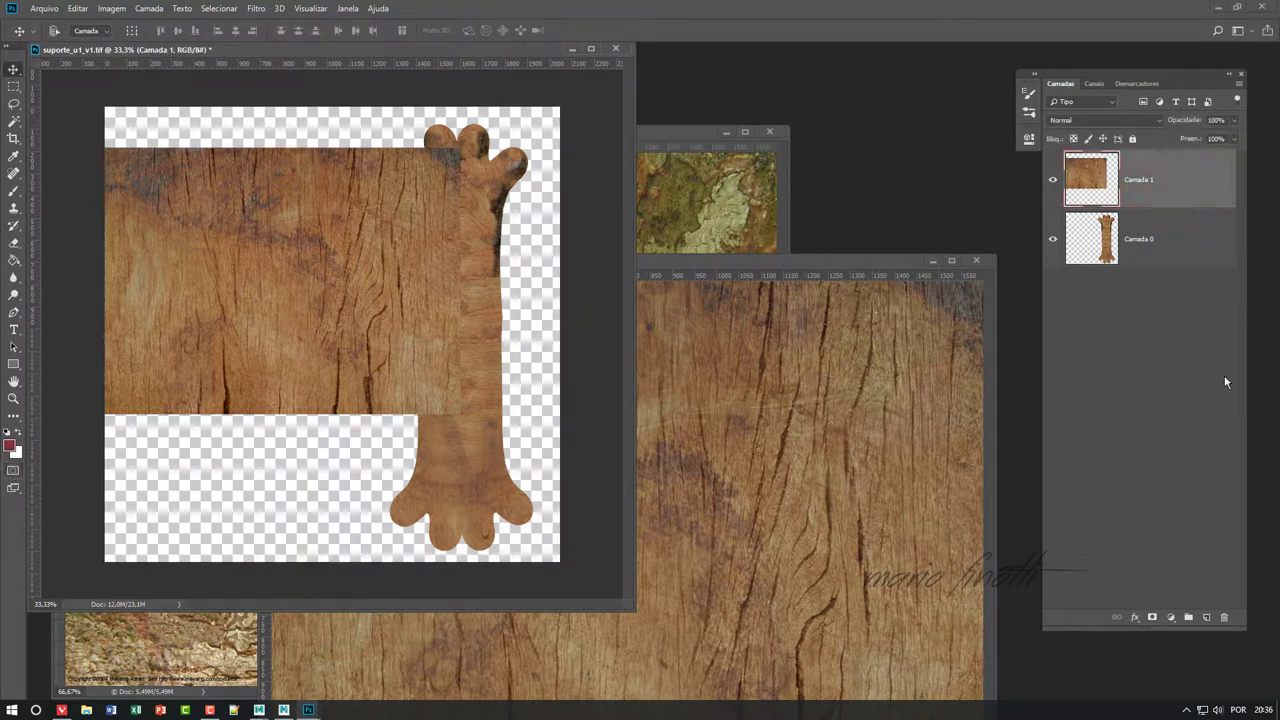
pyautogui.moveTo(640, 353)
pyautogui.mouseDown()
pyautogui.moveTo(517, 521)
pyautogui.moveTo(330, 376)
pyautogui.mouseUp()
pyautogui.press('Return')
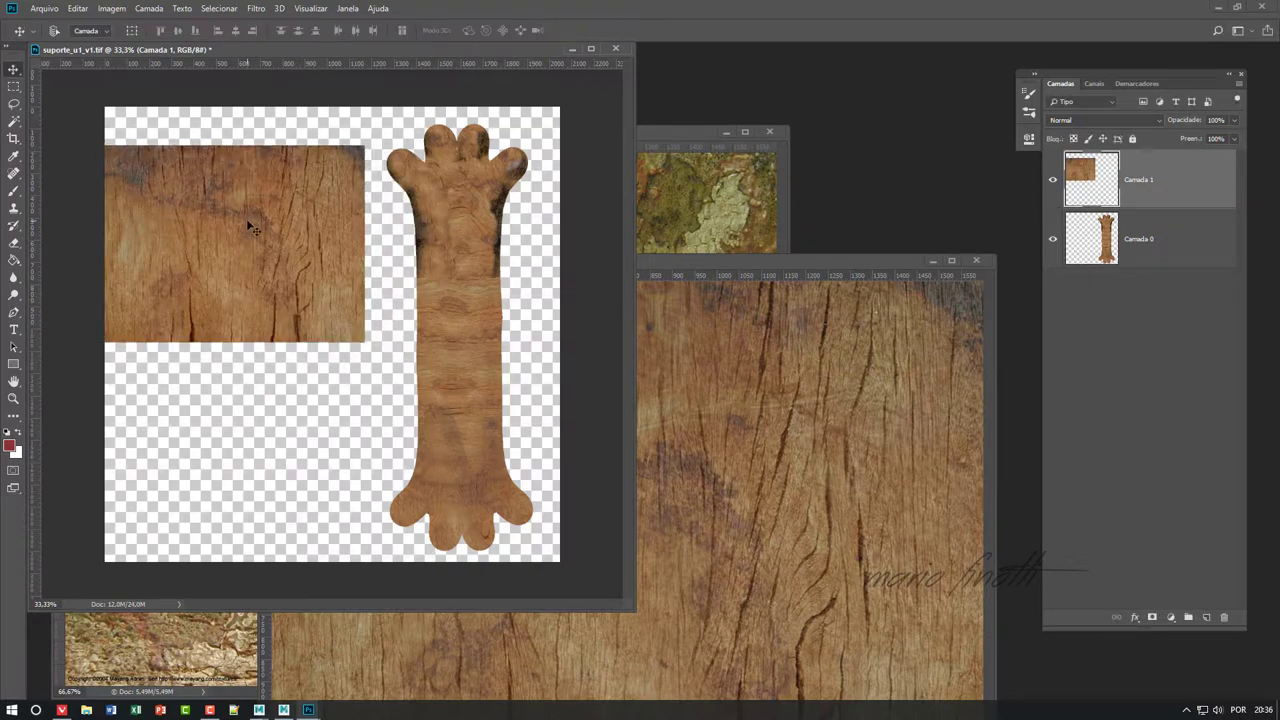
pyautogui.moveTo(251, 220)
pyautogui.mouseDown()
pyautogui.moveTo(444, 179)
pyautogui.moveTo(411, 405)
pyautogui.mouseUp()
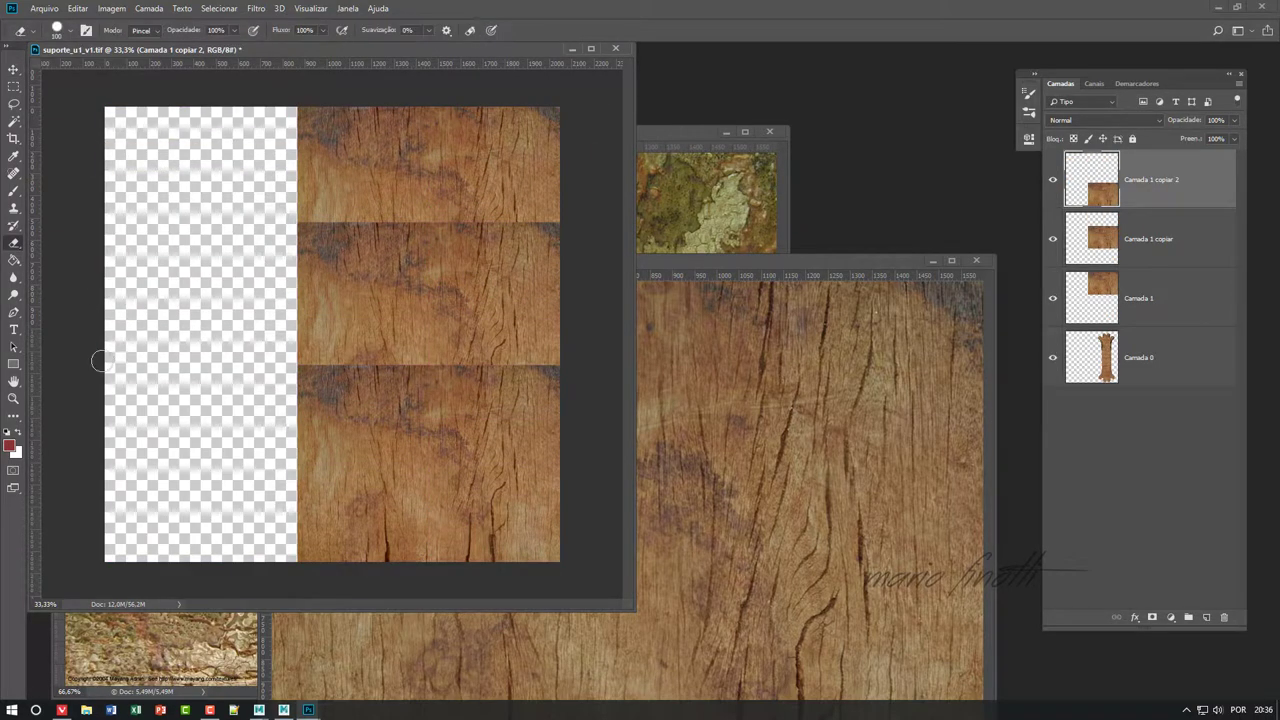
# - Rotate the lower wood tile copies 180° and slide them over the seams
pyautogui.rightClick(418, 338)
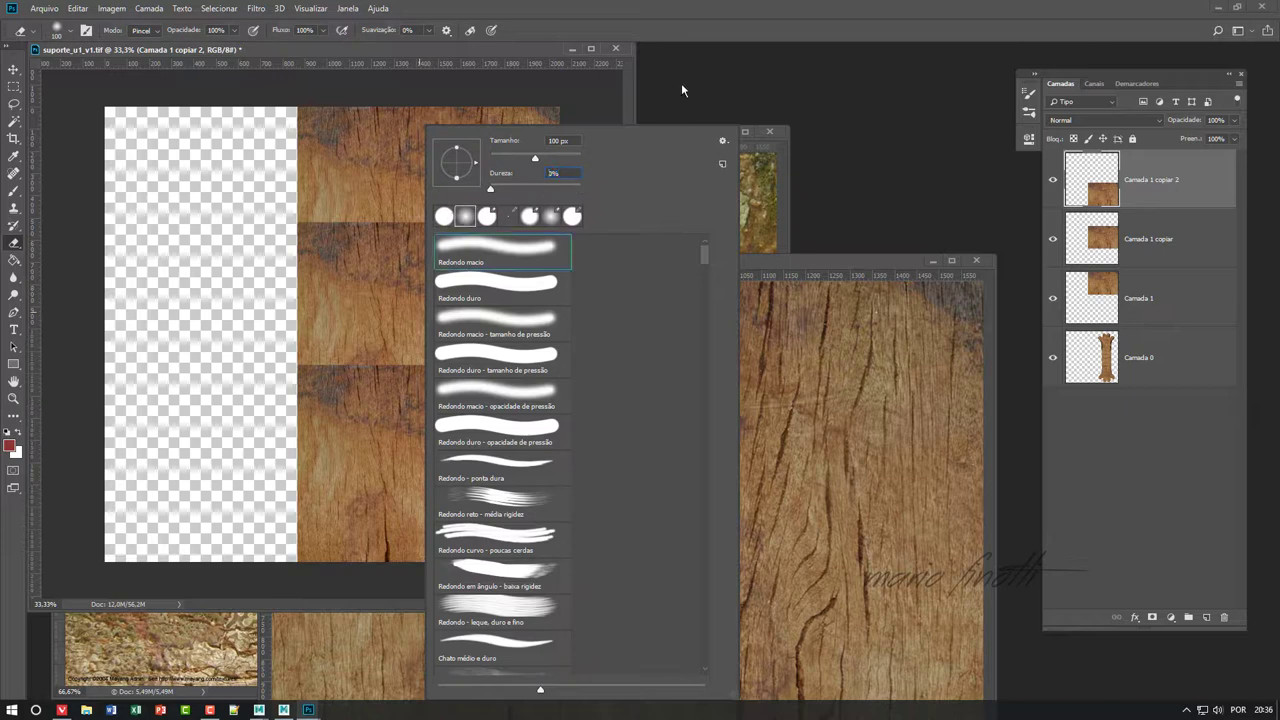
pyautogui.press('Return')
pyautogui.click(1135, 233)
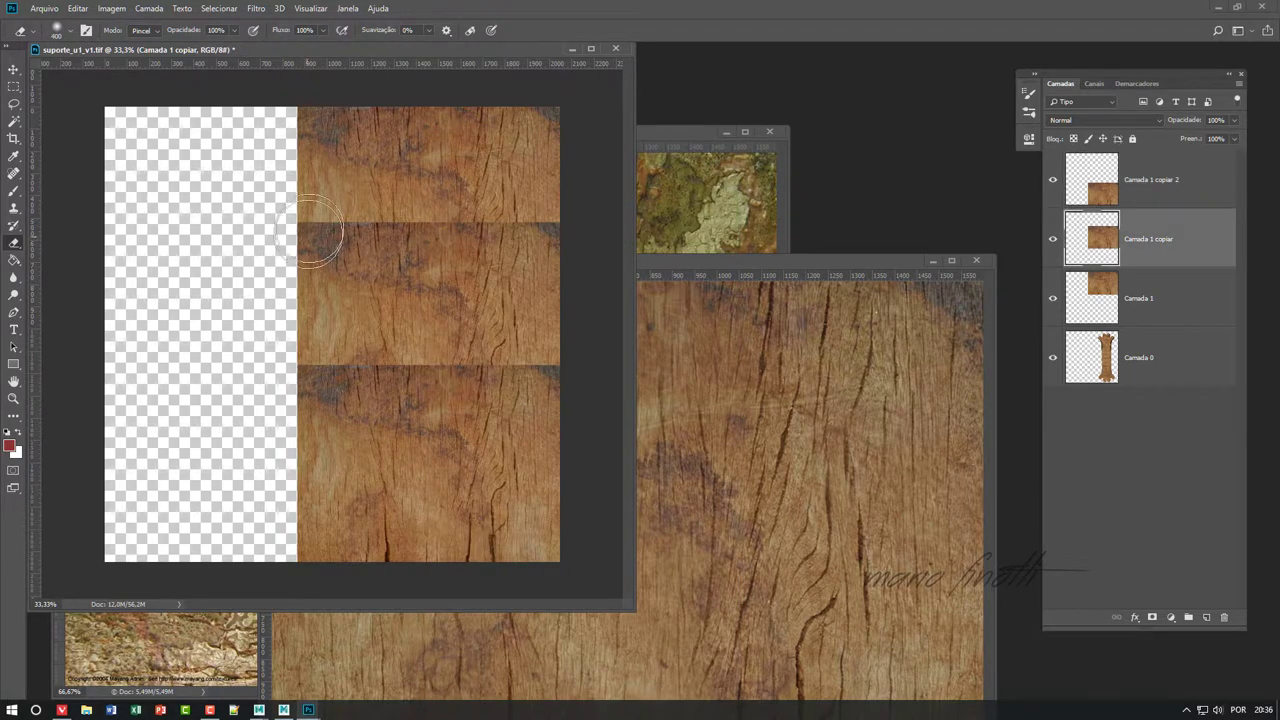
pyautogui.hotkey('alt', '[')
pyautogui.hotkey('alt', ']')
pyautogui.hotkey('alt', ']')
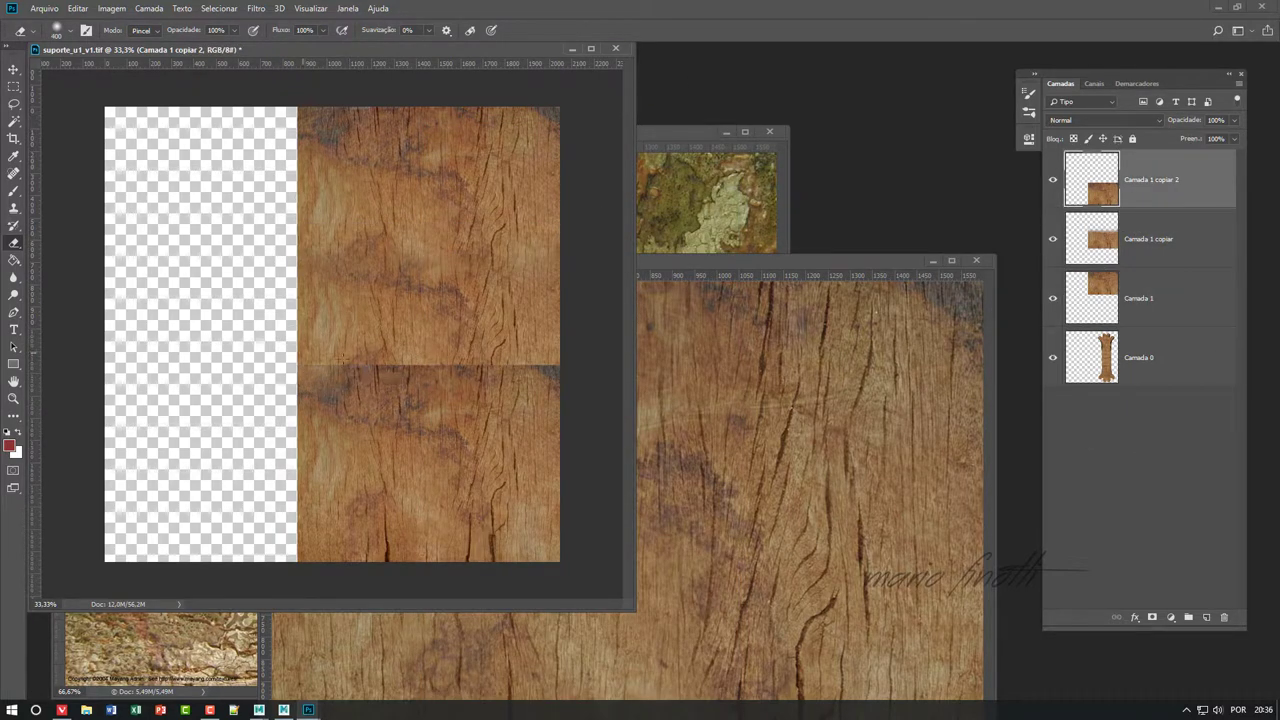
pyautogui.hotkey('ctrl', 't')
pyautogui.moveTo(535, 371)
pyautogui.mouseDown()
pyautogui.moveTo(543, 286)
pyautogui.moveTo(593, 531)
pyautogui.mouseUp()
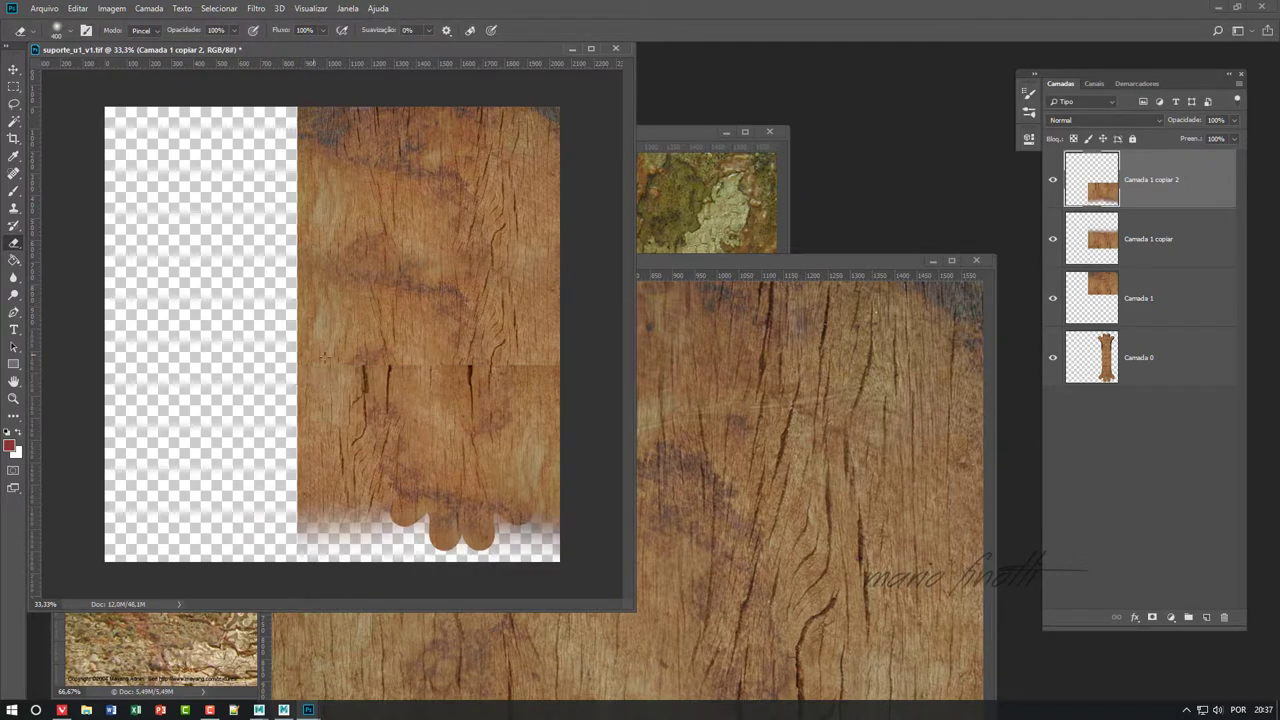
pyautogui.moveTo(450, 530); pyautogui.dragTo(454, 490)
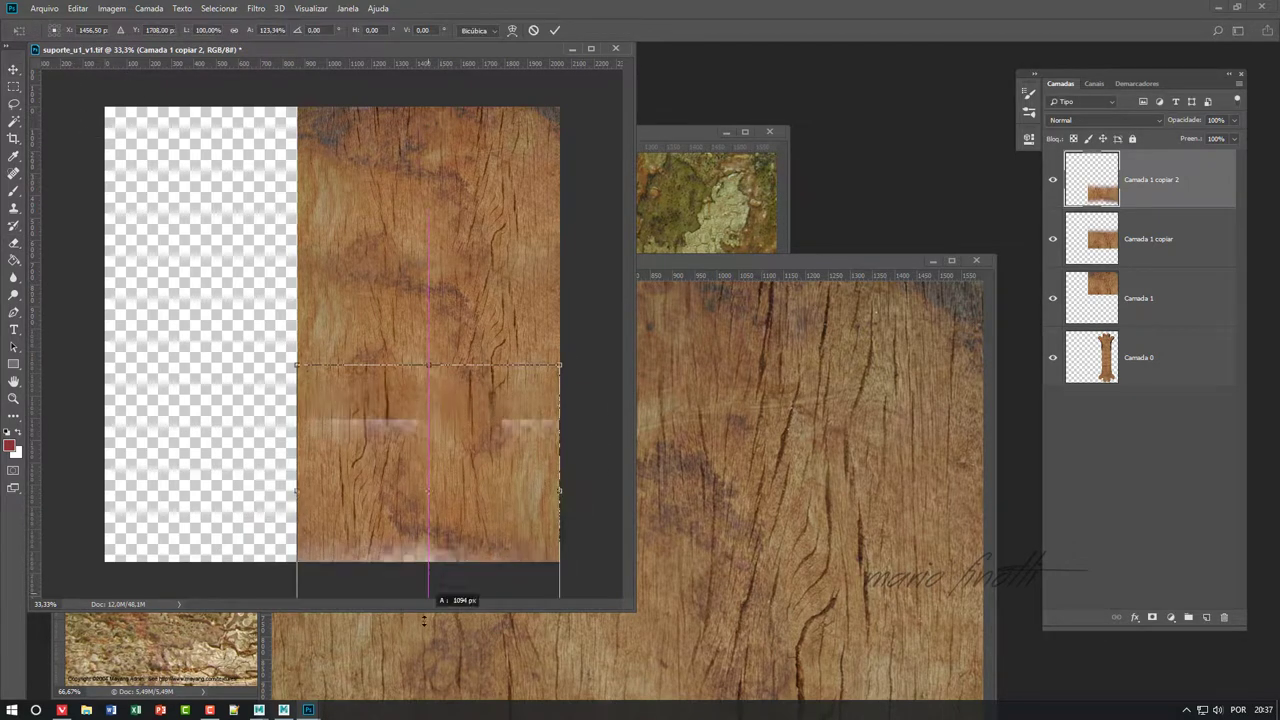
pyautogui.hotkey('ctrl', 'j')
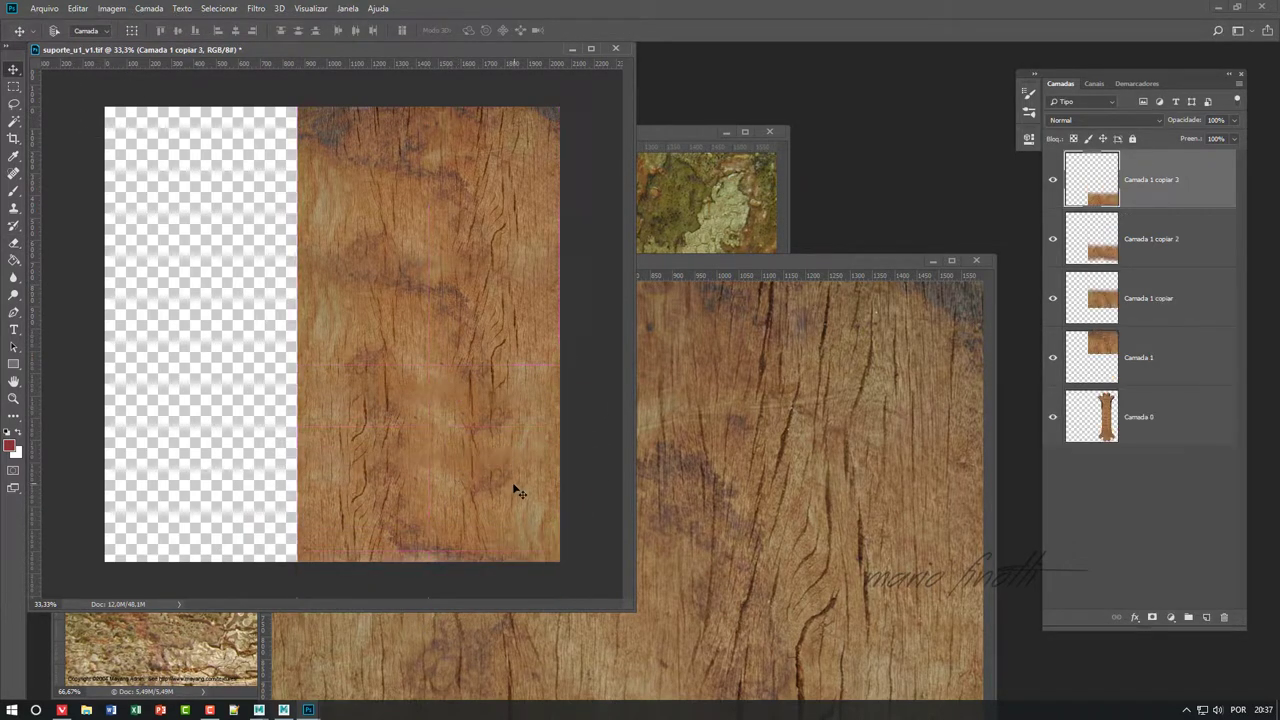
pyautogui.hotkey('ctrl', 't')
pyautogui.moveTo(575, 565); pyautogui.dragTo(283, 622)
# - Drop the lichen bark photo into suporte, rotate it 90° counter-clockwise, scale it, and place it top right
pyautogui.click(705, 200)
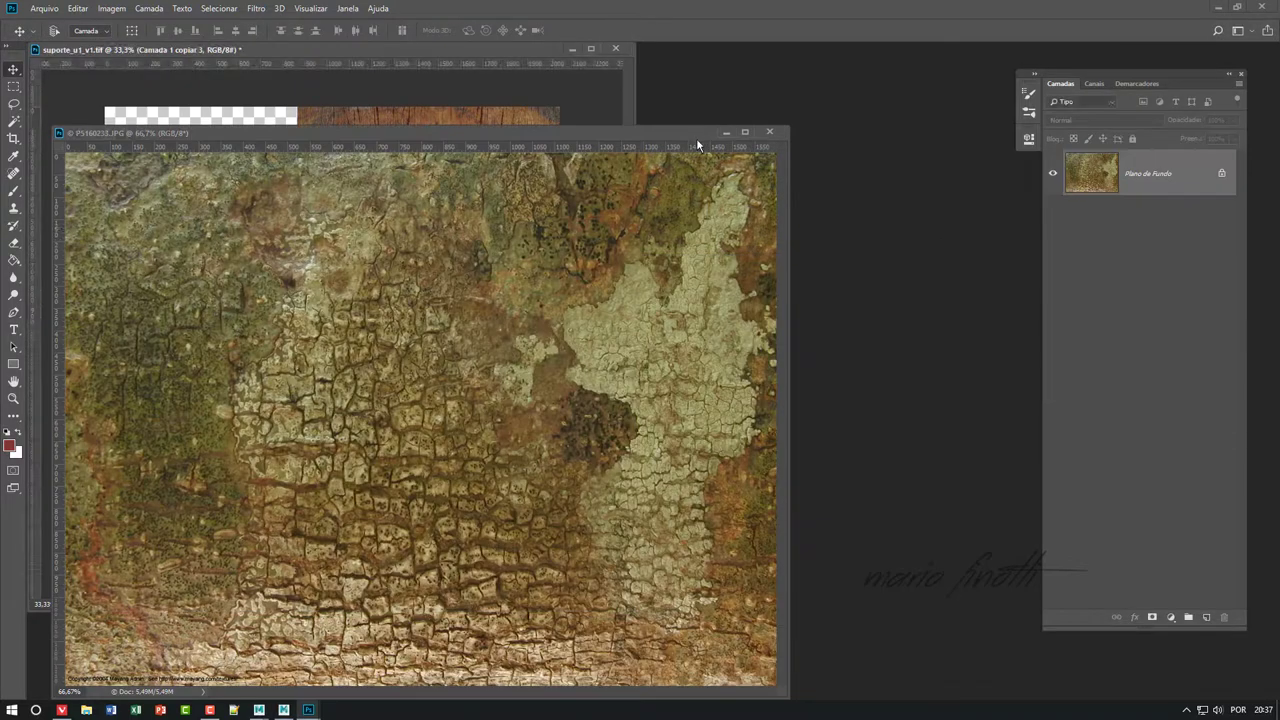
pyautogui.moveTo(600, 400)
pyautogui.mouseDown()
pyautogui.moveTo(479, 403)
pyautogui.moveTo(430, 205)
pyautogui.mouseUp()
pyautogui.hotkey('ctrl', 't')
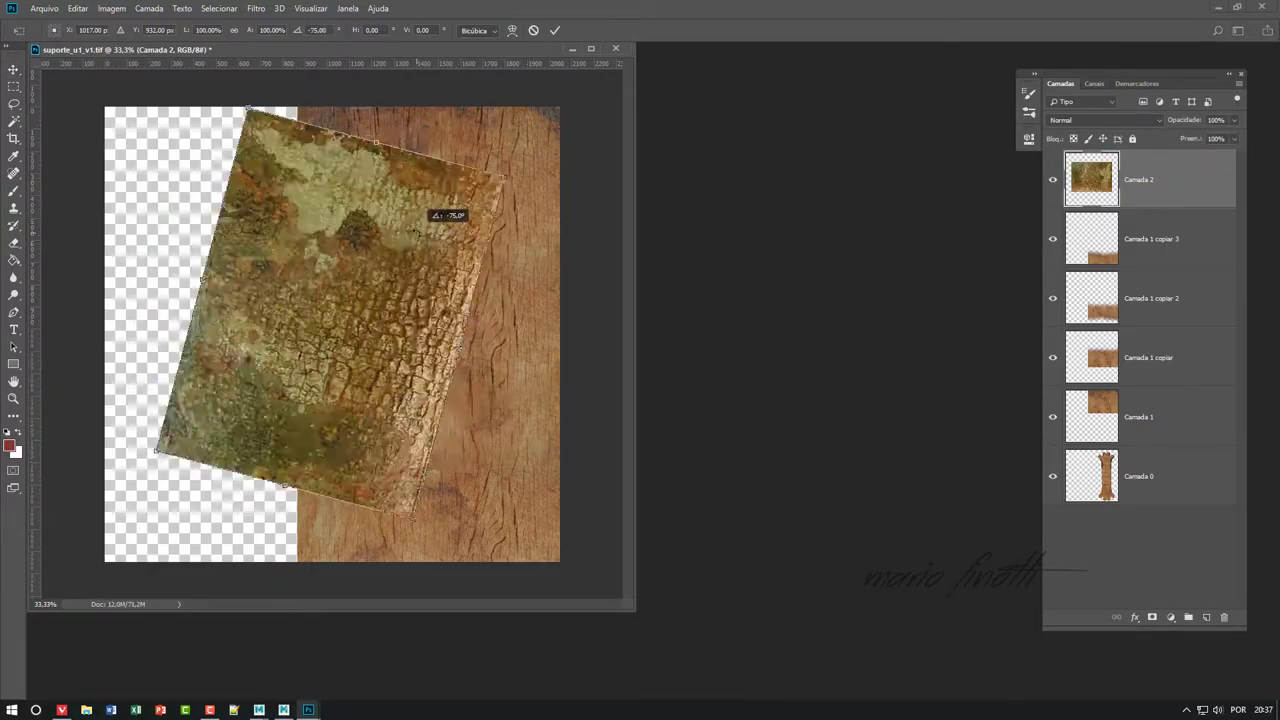
pyautogui.press('Return')
pyautogui.keyDown('shift'); pyautogui.moveTo(466, 489); pyautogui.dragTo(371, 371); pyautogui.keyUp('shift')
pyautogui.press('Return')
pyautogui.moveTo(308, 186)
pyautogui.mouseDown()
pyautogui.moveTo(400, 160)
pyautogui.moveTo(472, 159)
pyautogui.mouseUp()
# - Duplicate the bark below the original, stretch it to the canvas height, and merge both bark layers
pyautogui.moveTo(1052, 416); pyautogui.dragTo(1052, 239)
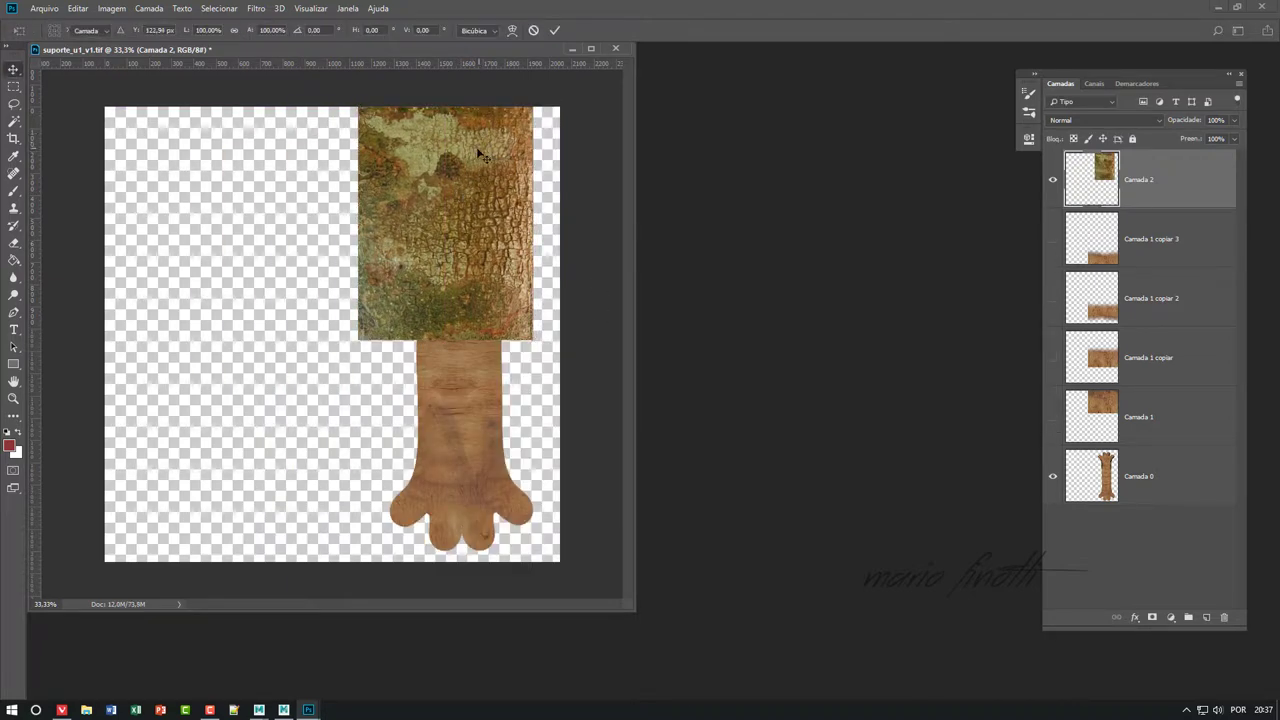
pyautogui.press('Return')
pyautogui.moveTo(480, 155)
pyautogui.keyDown('alt'); pyautogui.mouseDown()
pyautogui.moveTo(486, 371)
pyautogui.moveTo(484, 354)
pyautogui.mouseUp(); pyautogui.keyUp('alt')
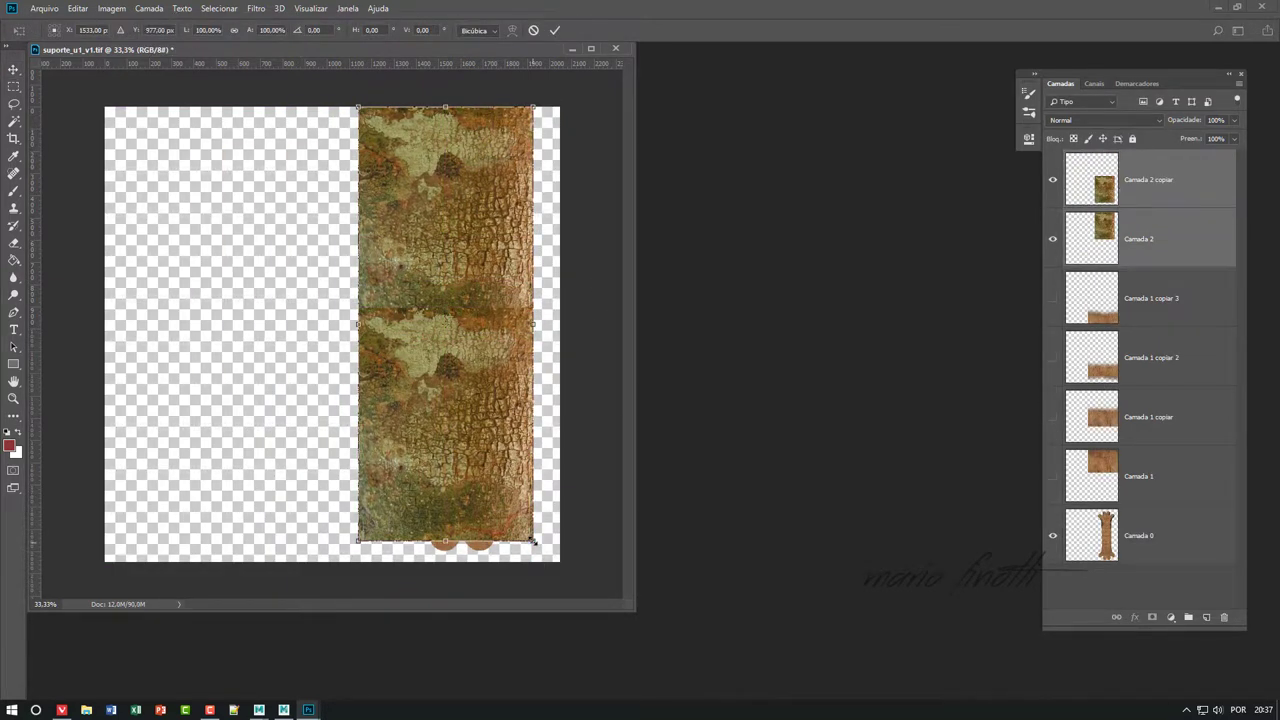
pyautogui.moveTo(533, 541); pyautogui.dragTo(549, 561)
pyautogui.press('Return')
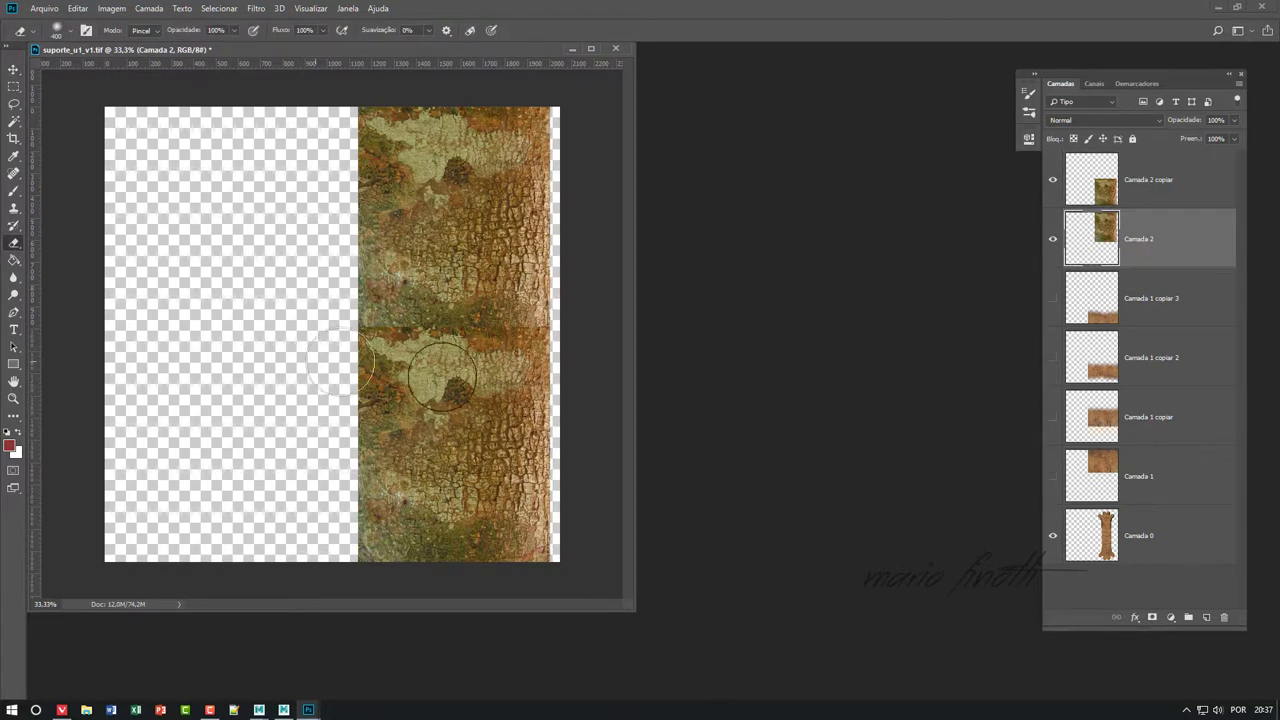
pyautogui.hotkey('alt', ']')
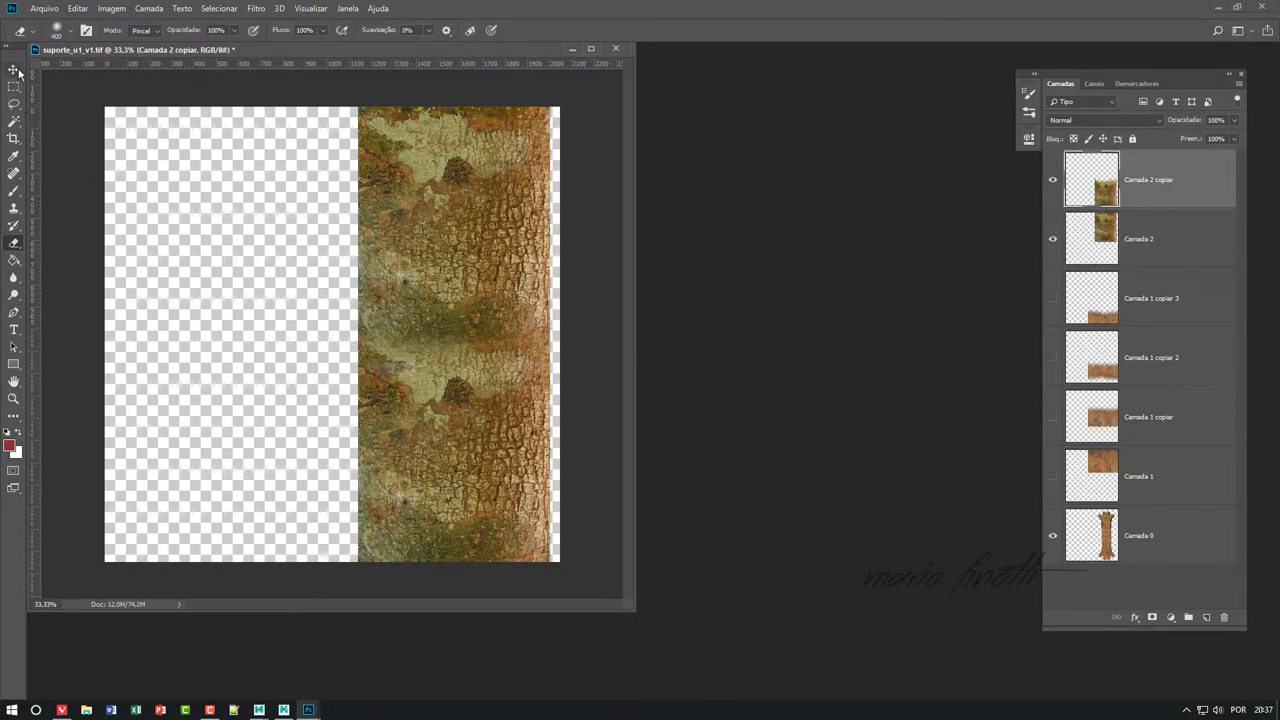
pyautogui.click(14, 69)
pyautogui.moveTo(455, 440); pyautogui.dragTo(458, 426)
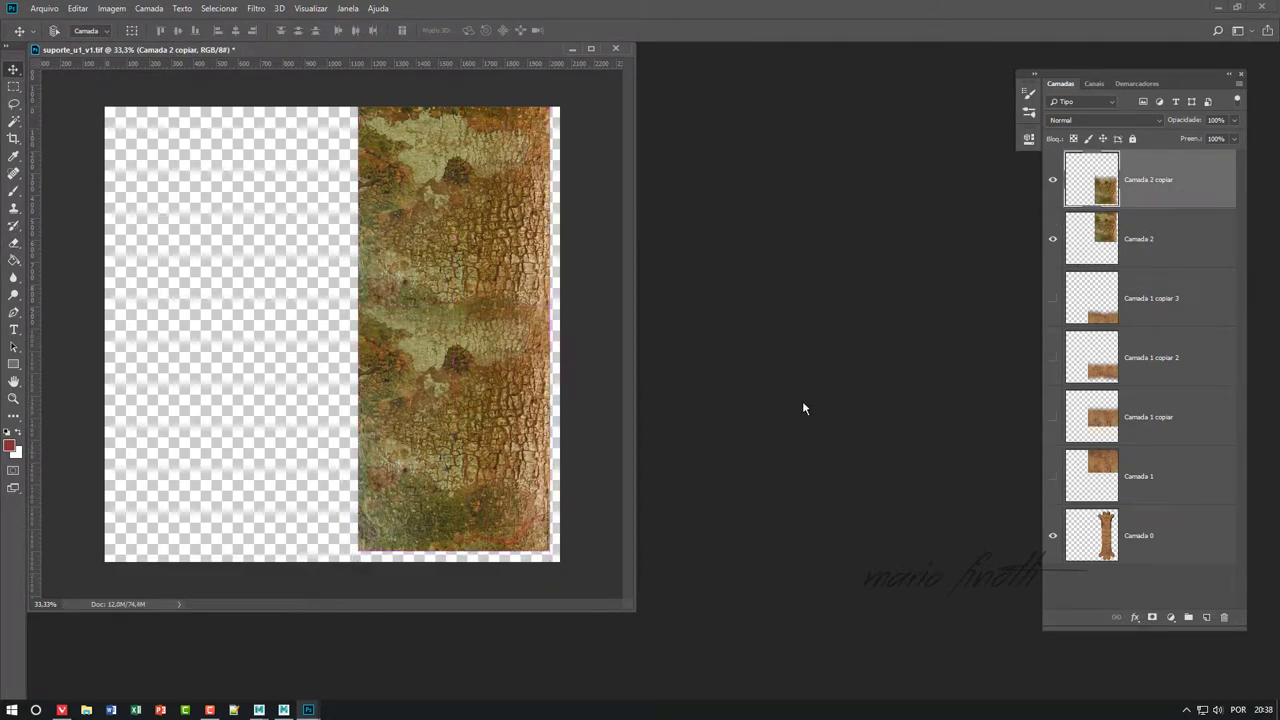
pyautogui.hotkey('ctrl', 'e')
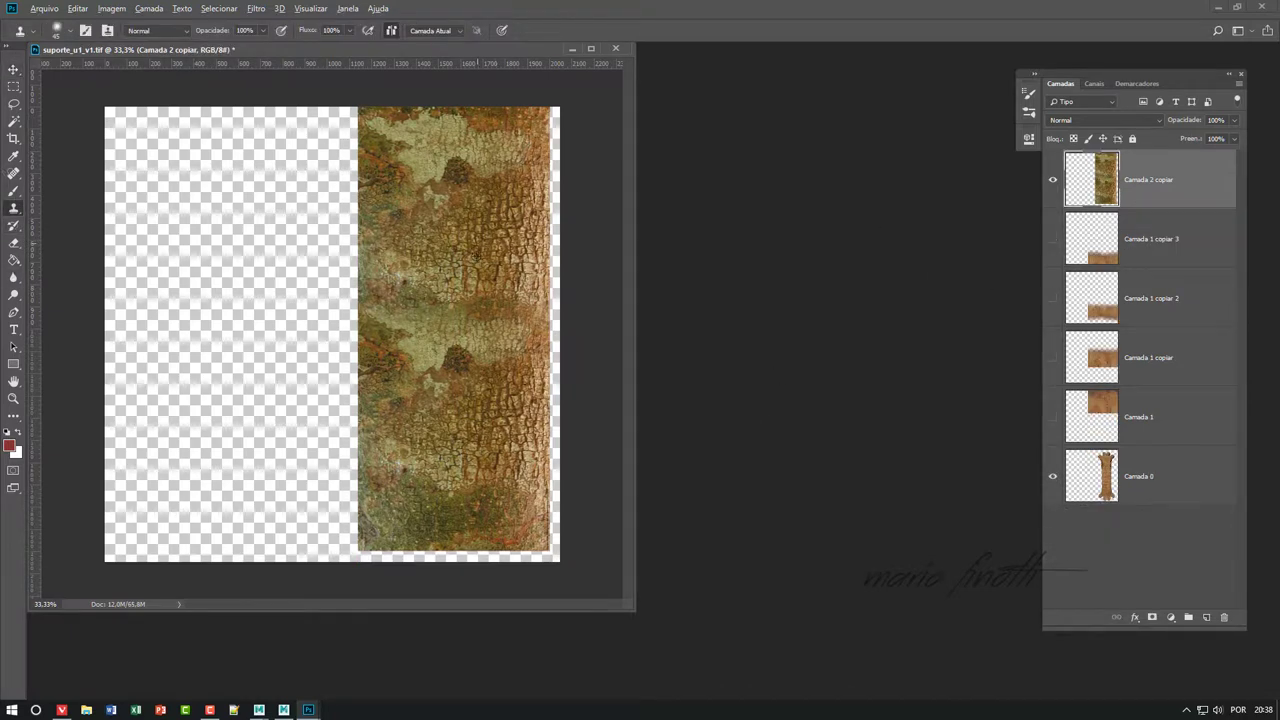
# - Turn the wood tile layers back on and merge them into one layer
pyautogui.press(']')
pyautogui.press(']')
pyautogui.press(']')
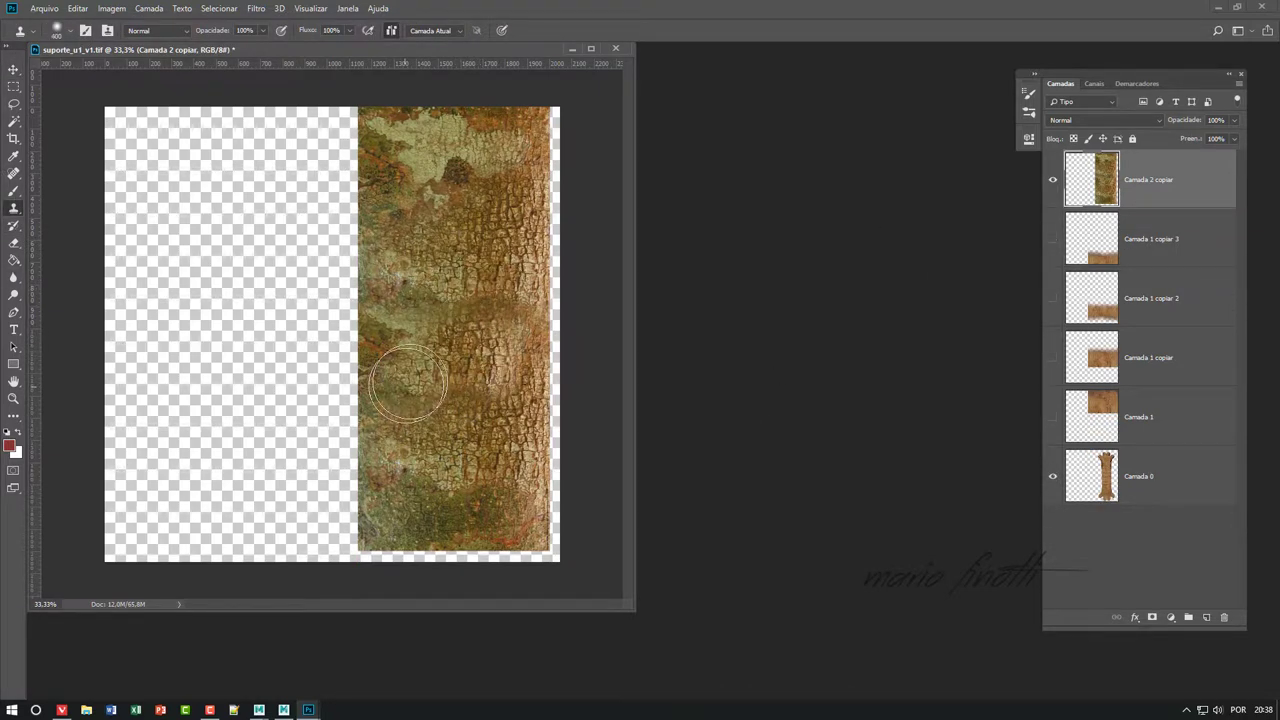
pyautogui.click(10, 70)
pyautogui.click(1066, 416)
pyautogui.keyDown('shift'); pyautogui.click(1090, 238); pyautogui.keyUp('shift')
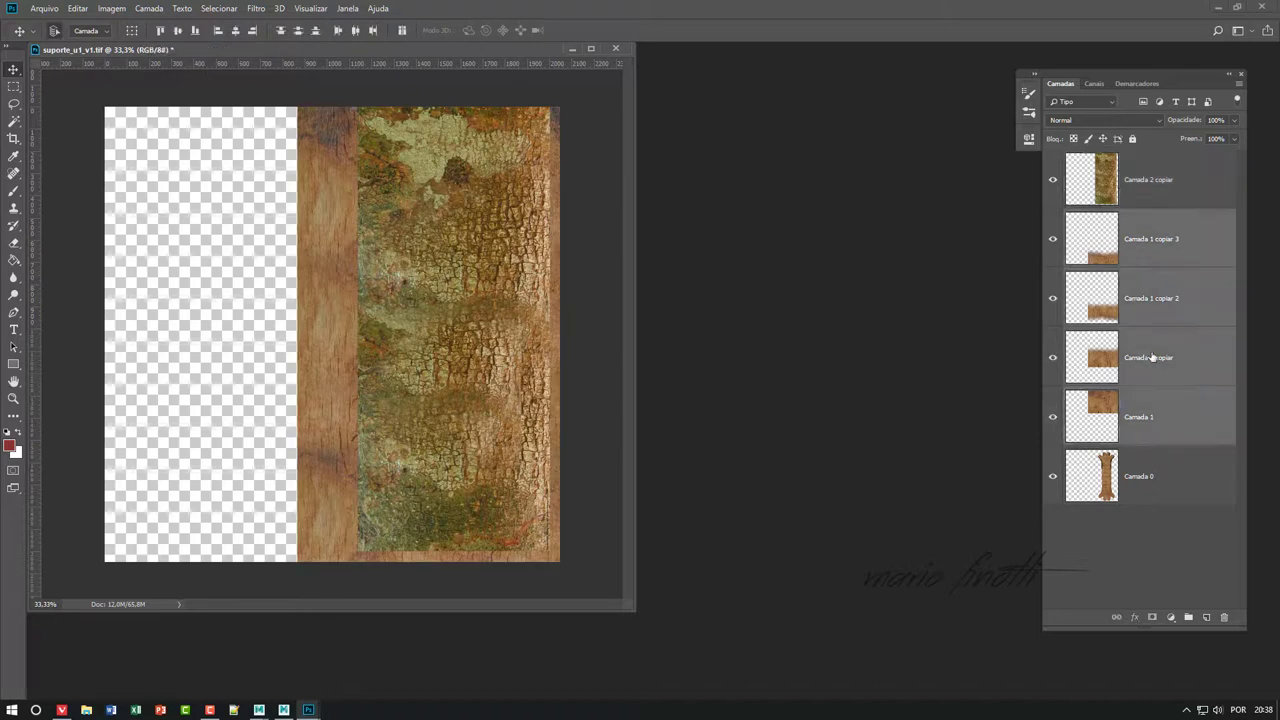
pyautogui.hotkey('ctrl', 'e')
pyautogui.click(1150, 179)
# - Set the bark layer to Superexposição de Cores blending at about 33% opacity
pyautogui.click(1100, 120)
pyautogui.click(1080, 295)
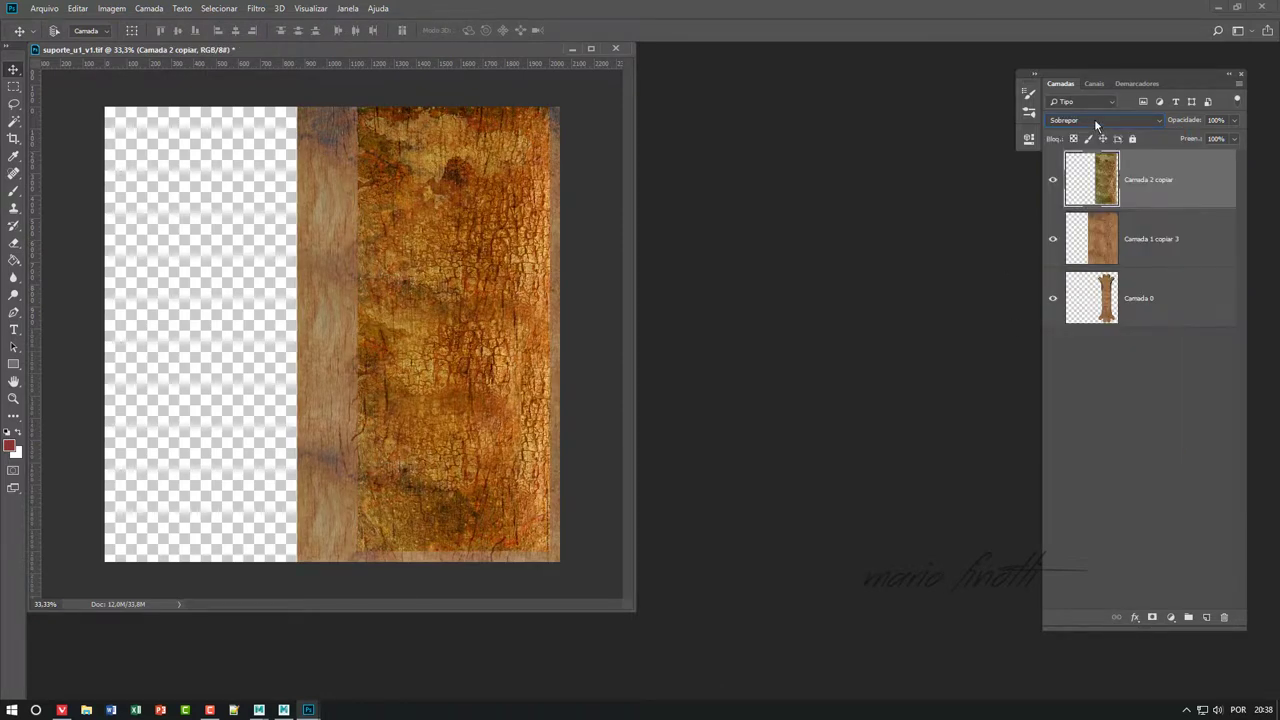
pyautogui.click(1095, 120)
pyautogui.click(1100, 177)
pyautogui.click(1101, 123)
pyautogui.click(1100, 188)
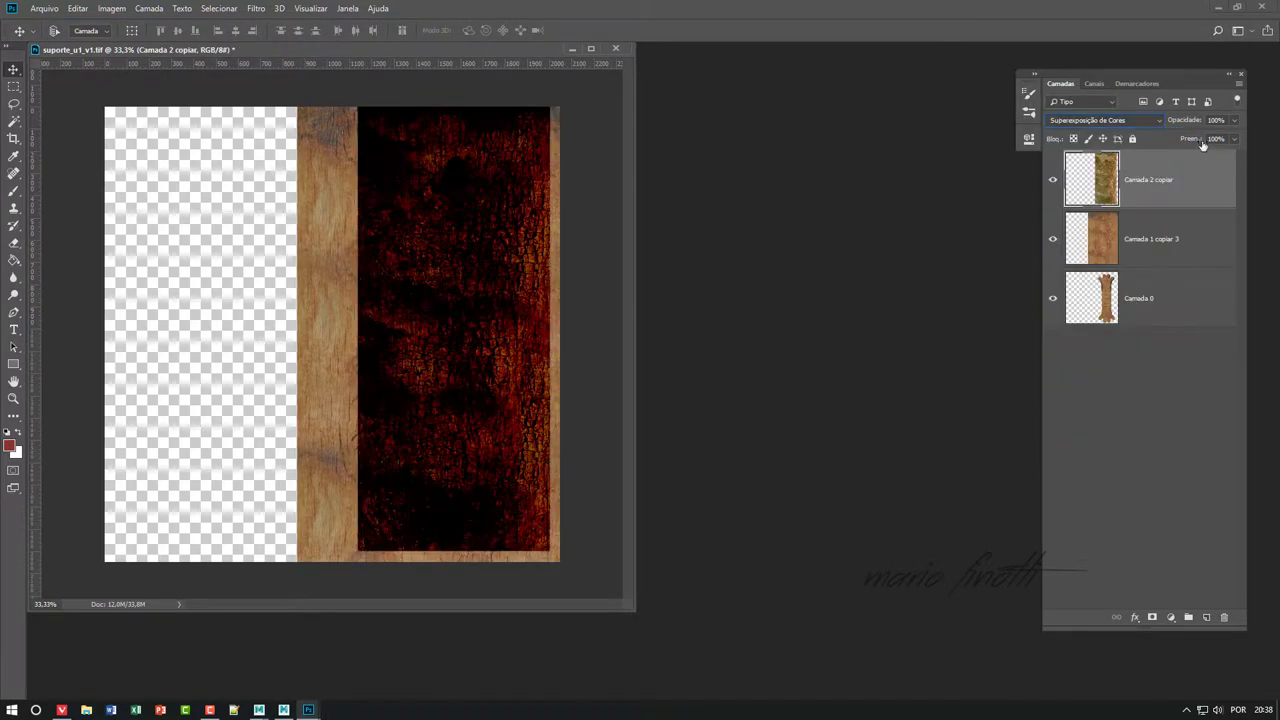
pyautogui.write('20')
pyautogui.press('Return')
pyautogui.moveTo(1188, 140); pyautogui.dragTo(1198, 140)
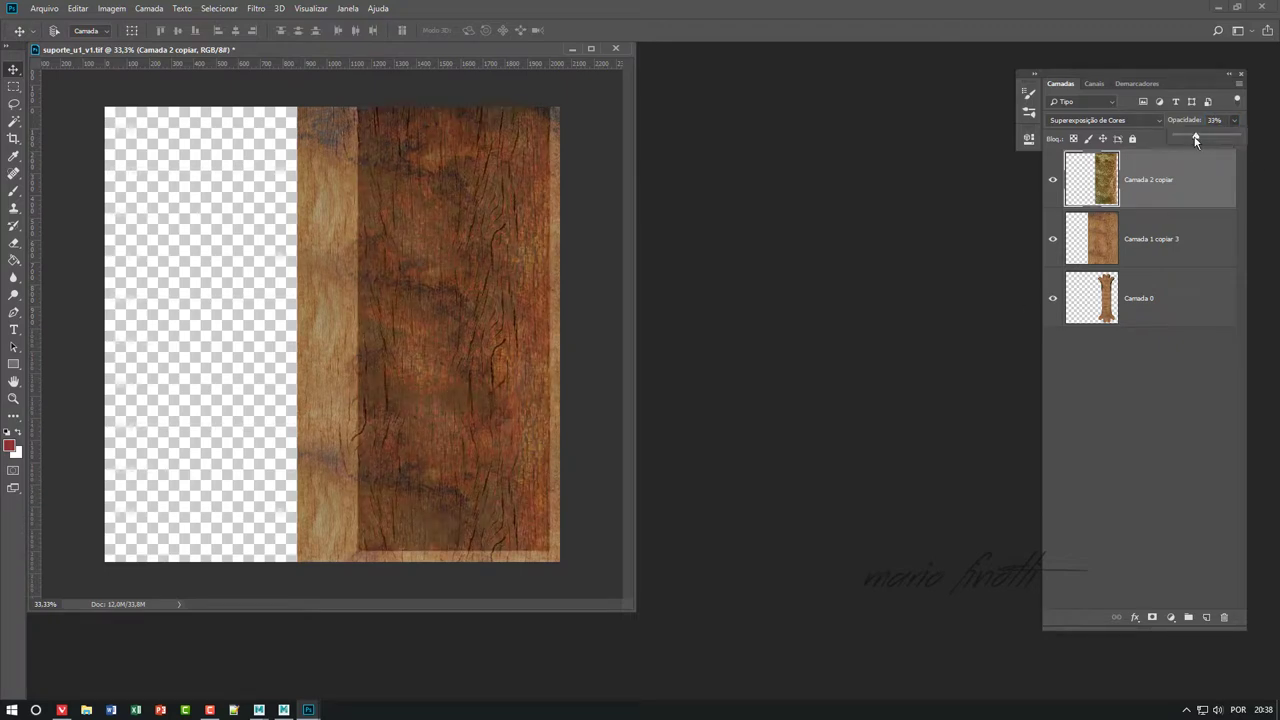
pyautogui.click(1150, 360)
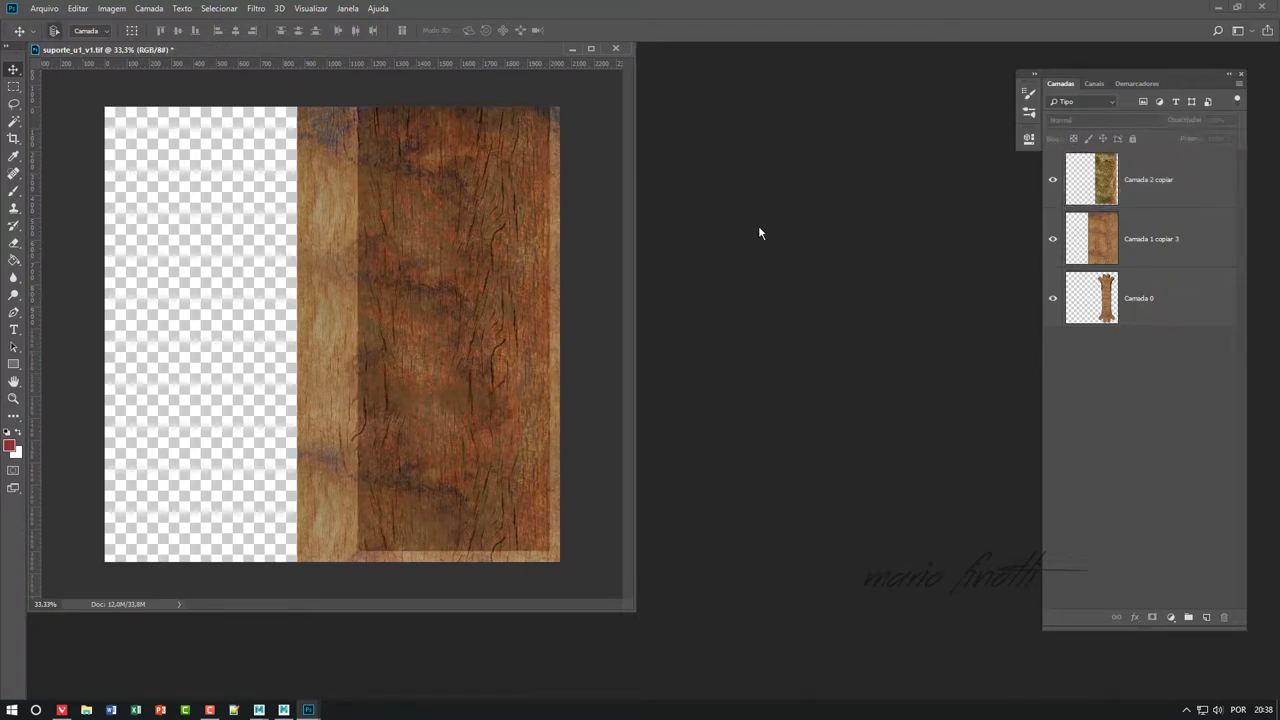
# - Save the texture as suporte_u1_v1.psd in Photoshop format
pyautogui.hotkey('ctrl', 's')
pyautogui.click(724, 180)
pyautogui.hotkey('ctrl', 'shift', 's')
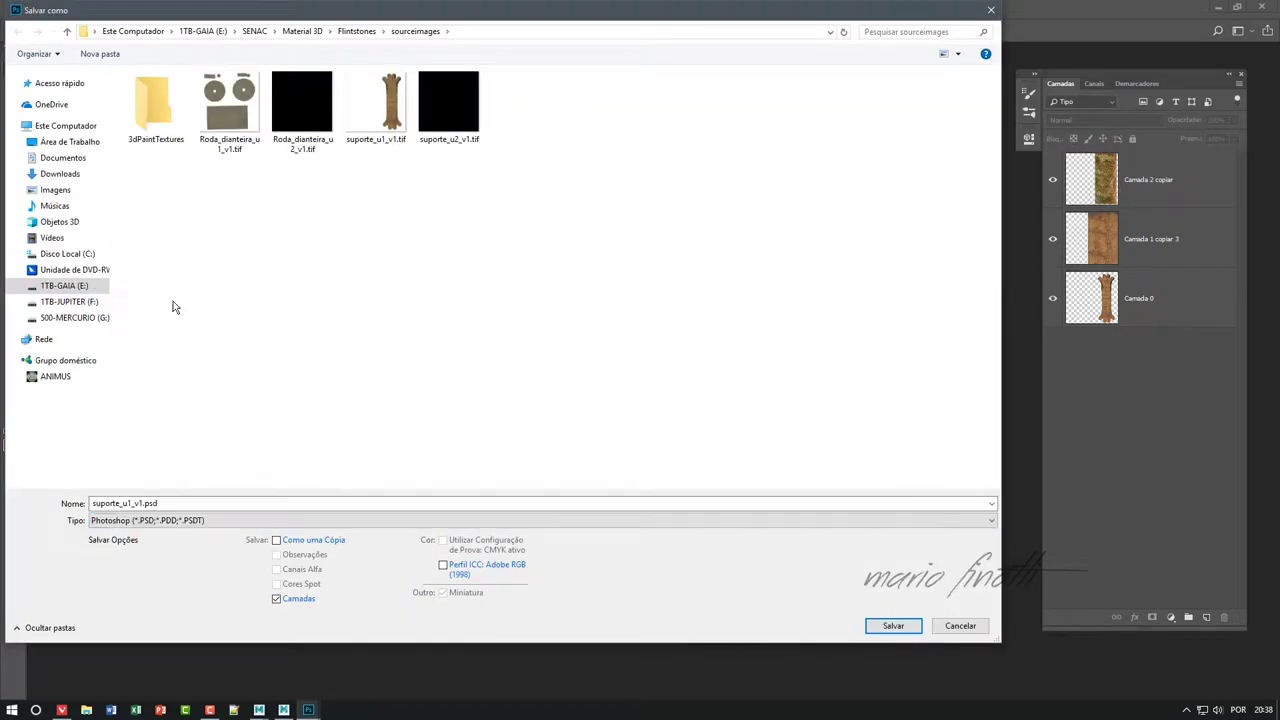
pyautogui.press('Return')
pyautogui.press('Return')
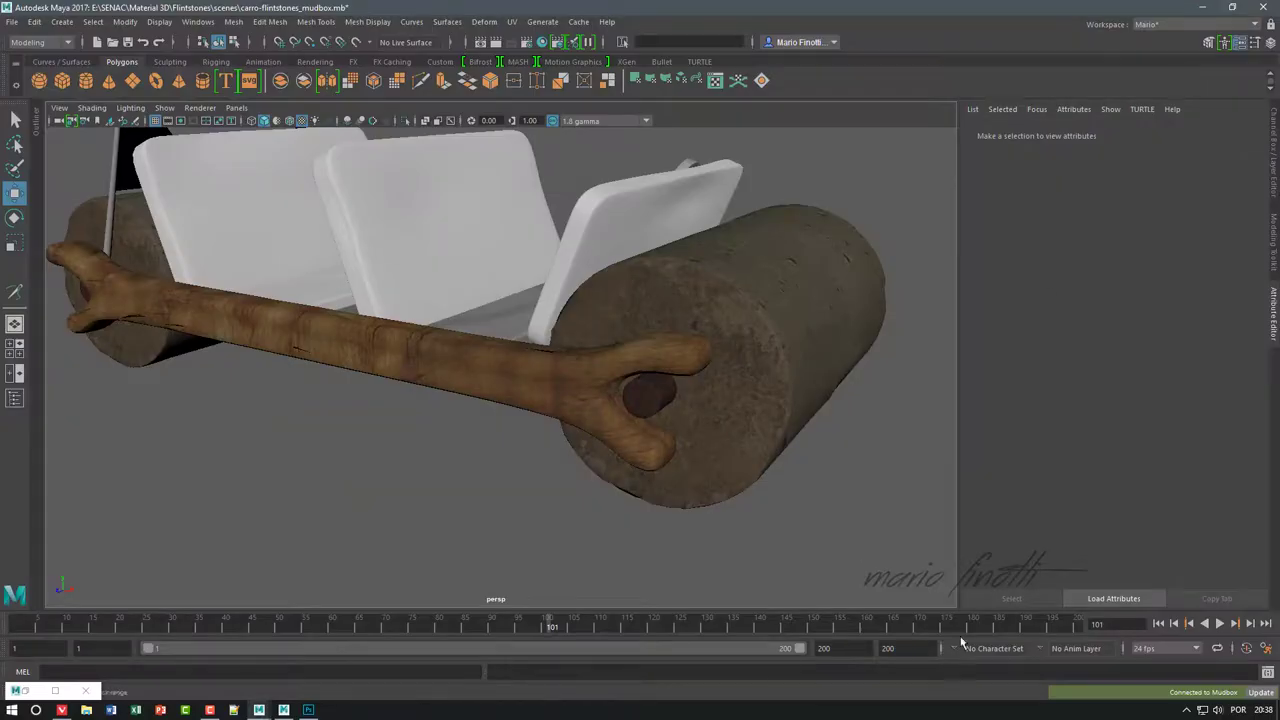
# - Break the Suporte material's Transparency link and point its file texture to suporte_u1_v1.psd
pyautogui.click(526, 354)
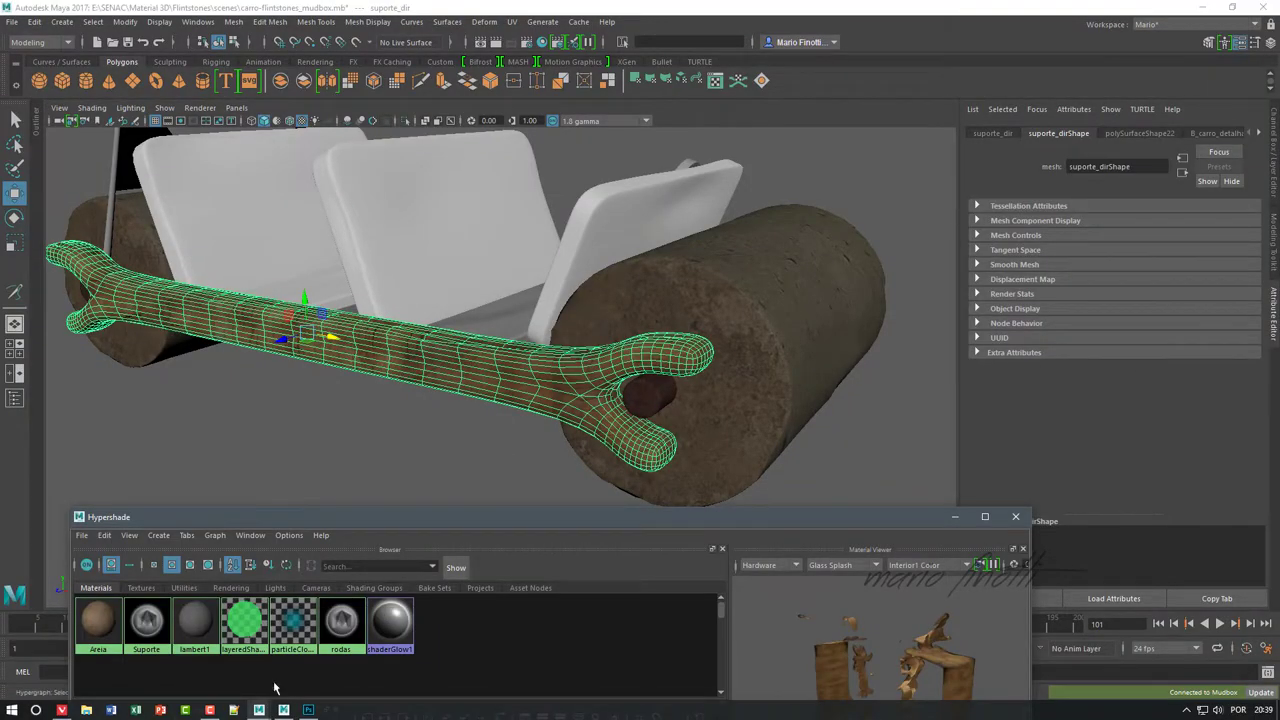
pyautogui.click(150, 622)
pyautogui.click(1046, 299)
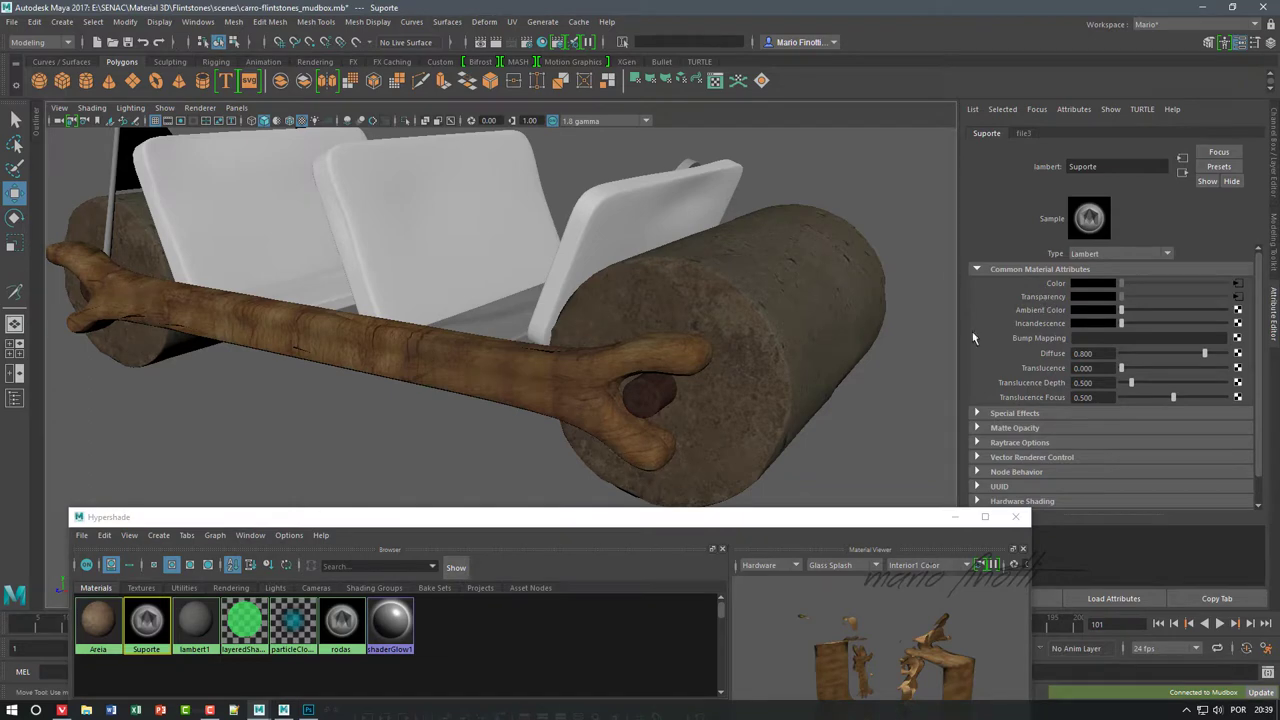
pyautogui.click(1085, 330)
pyautogui.click(1239, 288)
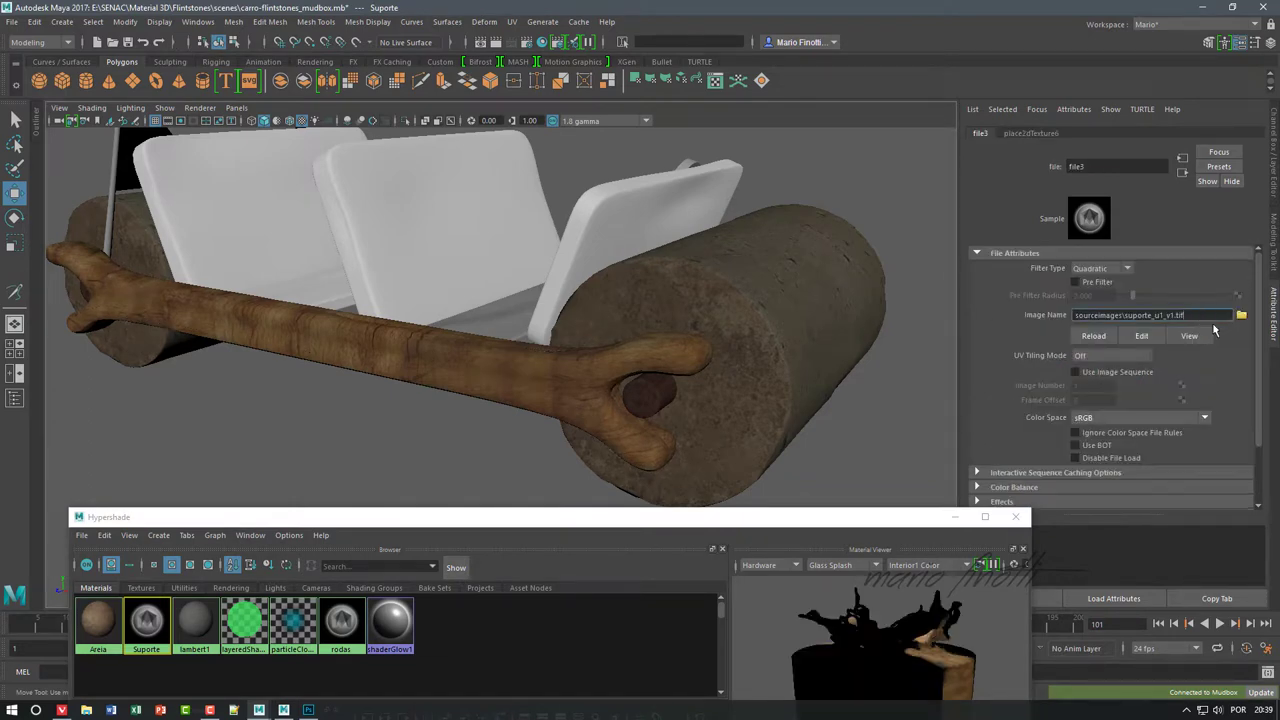
pyautogui.write('sd')
pyautogui.press('Return')
pyautogui.click(1016, 517)
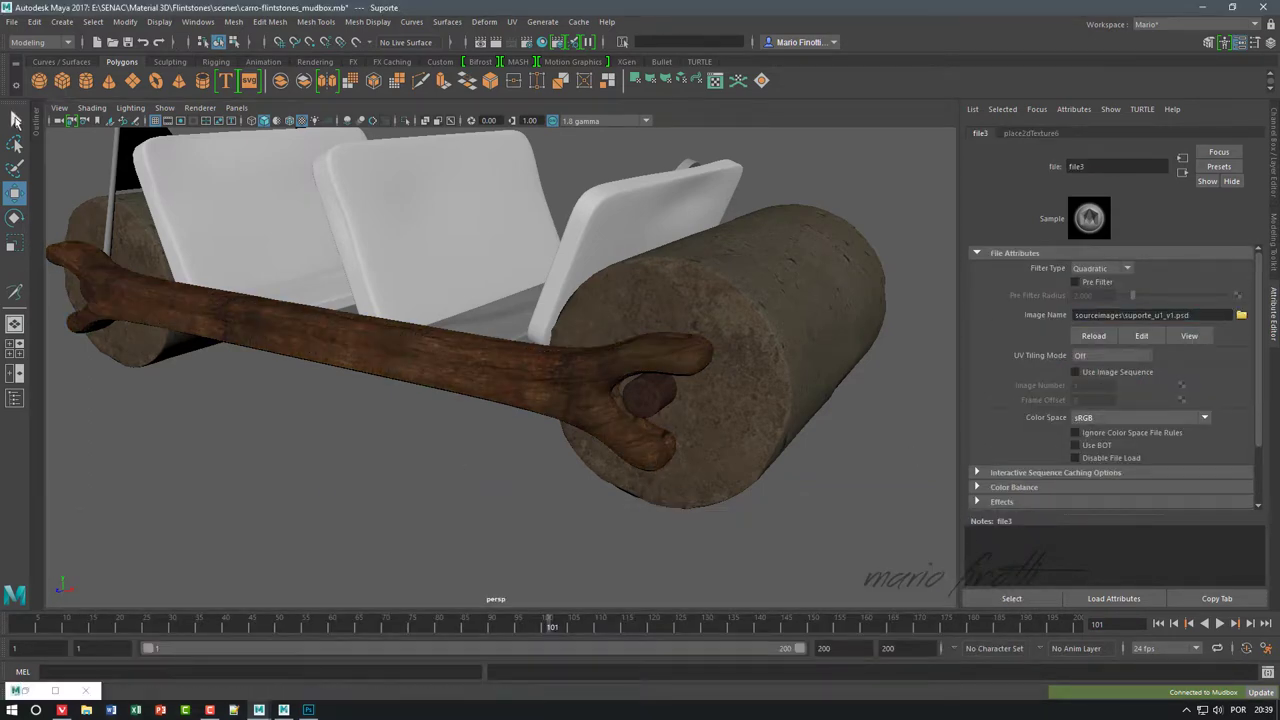
# - Drag the Suporte material onto the other bone axle
pyautogui.moveTo(700, 400)
pyautogui.keyDown('alt'); pyautogui.mouseDown()
pyautogui.moveTo(480, 509)
pyautogui.moveTo(426, 500)
pyautogui.moveTo(671, 456)
pyautogui.moveTo(640, 470)
pyautogui.mouseUp(); pyautogui.keyUp('alt')
pyautogui.click(500, 375)
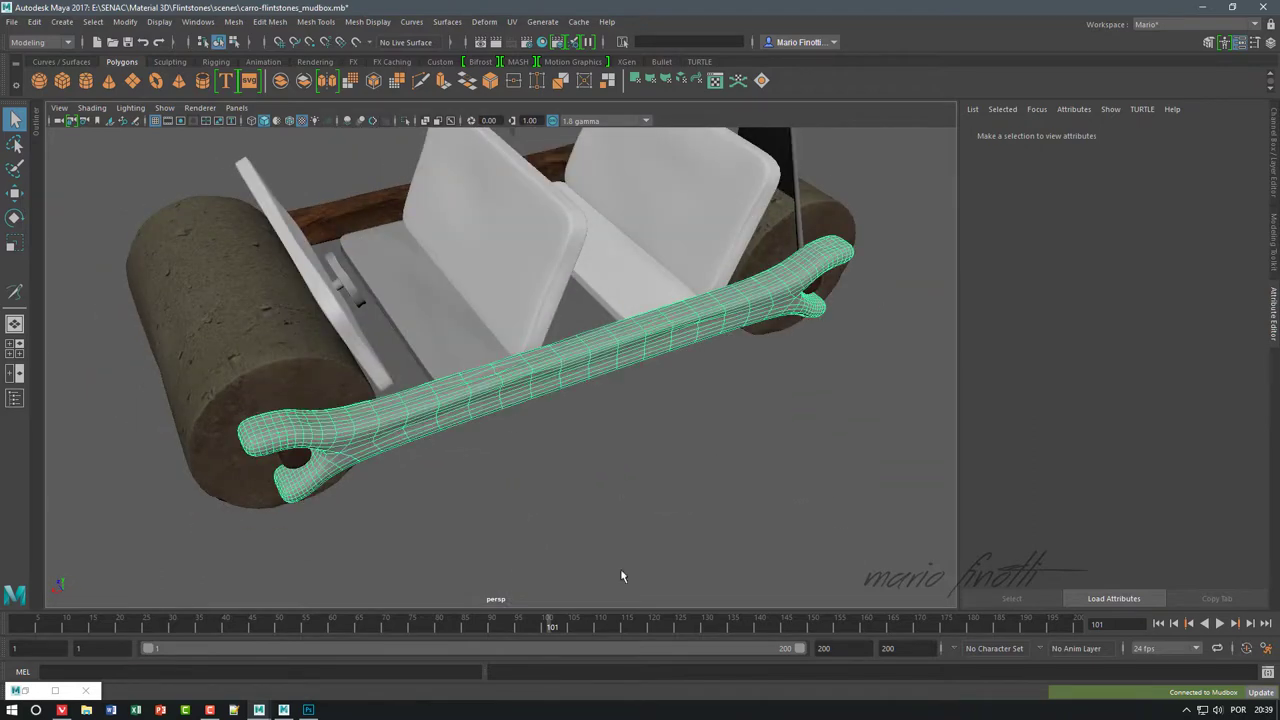
pyautogui.click(588, 41)
pyautogui.moveTo(146, 622); pyautogui.dragTo(466, 475, button='middle')
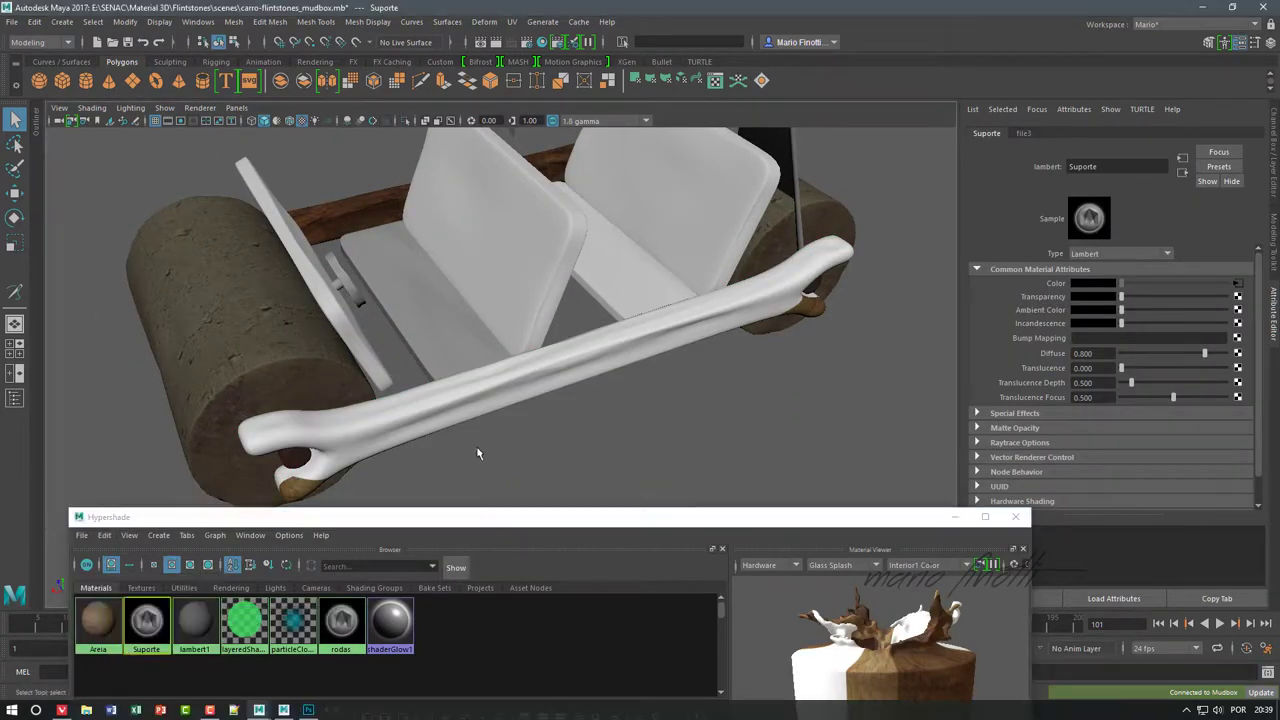
pyautogui.click(955, 518)
# - In the UV Editor, move the suporte_esq axle's UV shell onto the wood area
pyautogui.click(512, 21)
pyautogui.click(540, 40)
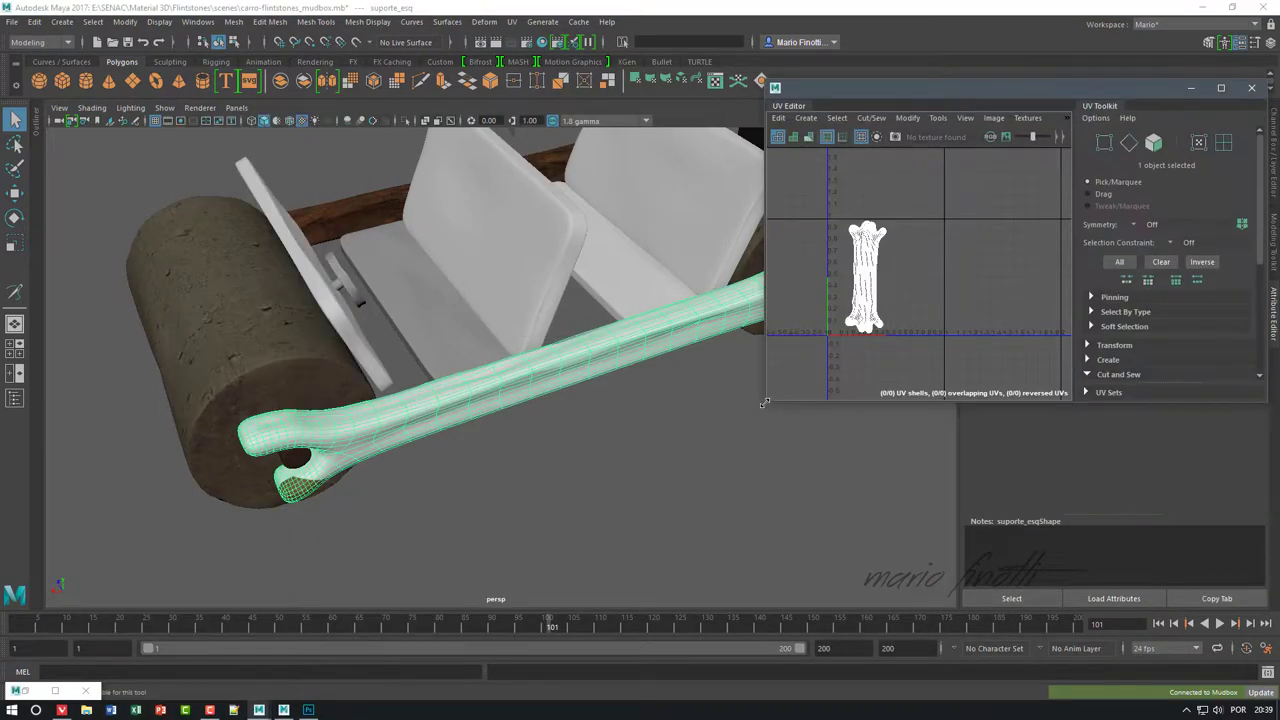
pyautogui.click(867, 137)
pyautogui.moveTo(403, 187); pyautogui.dragTo(403, 300, button='right')
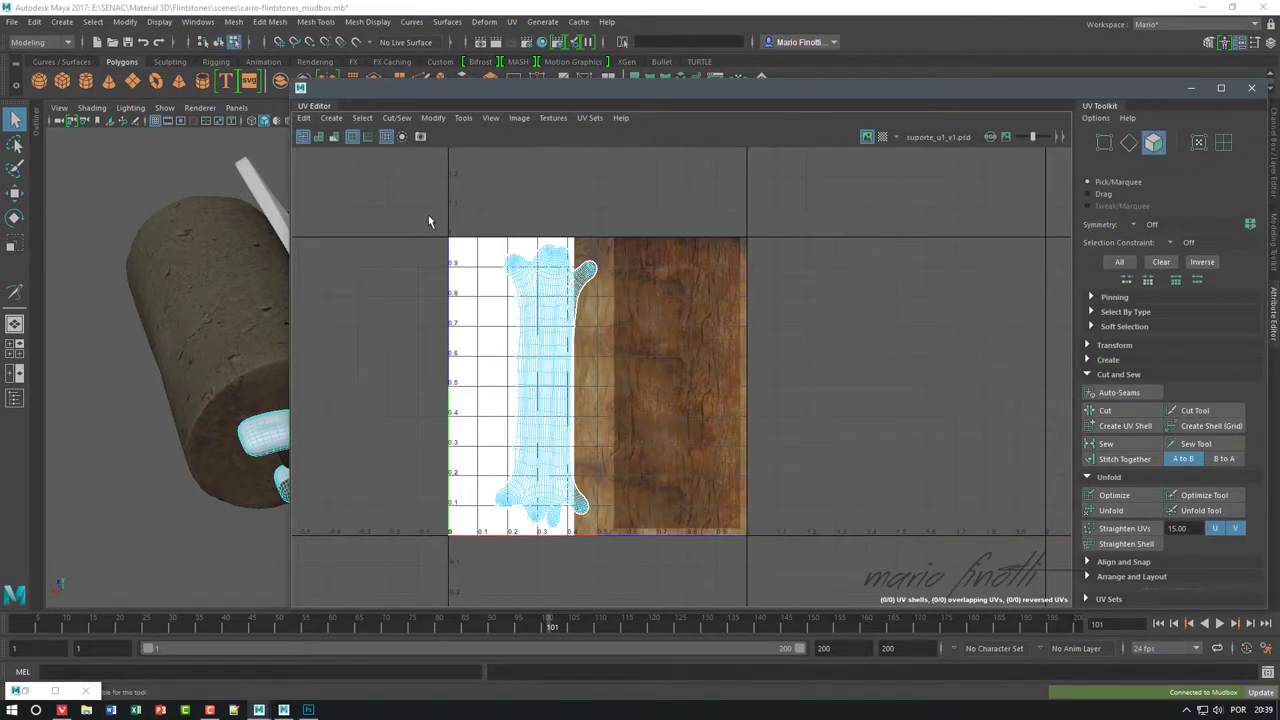
pyautogui.moveTo(430, 220); pyautogui.dragTo(620, 545)
pyautogui.press('w')
pyautogui.moveTo(521, 370)
pyautogui.mouseDown()
pyautogui.moveTo(681, 370)
pyautogui.moveTo(678, 337)
pyautogui.mouseUp()
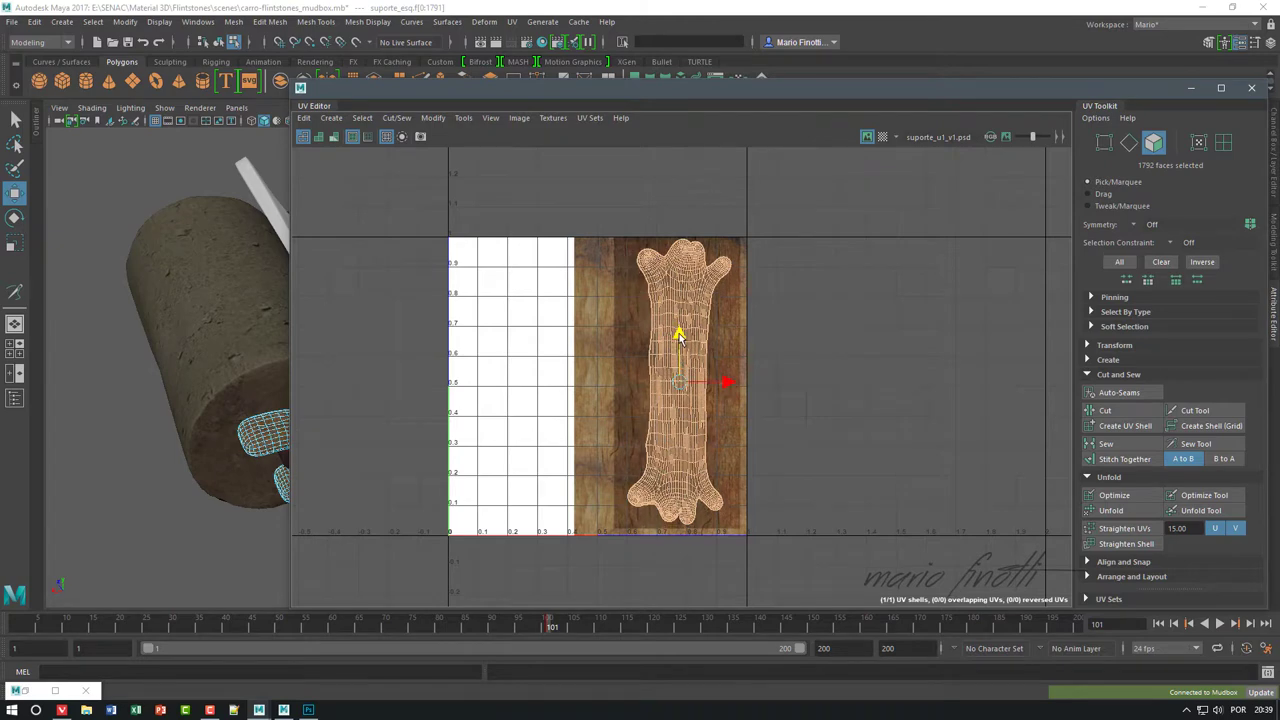
pyautogui.click(1251, 87)
# - Orbit around the cart to check the textured axles, then return to Mudbox
pyautogui.press('F8')
pyautogui.click(711, 491)
pyautogui.moveTo(711, 491)
pyautogui.keyDown('alt'); pyautogui.mouseDown()
pyautogui.moveTo(571, 434)
pyautogui.moveTo(733, 444)
pyautogui.moveTo(706, 497)
pyautogui.moveTo(531, 400)
pyautogui.moveTo(792, 407)
pyautogui.moveTo(520, 300)
pyautogui.moveTo(243, 457)
pyautogui.moveTo(457, 503)
pyautogui.moveTo(440, 481)
pyautogui.moveTo(580, 563)
pyautogui.mouseUp(); pyautogui.keyUp('alt')
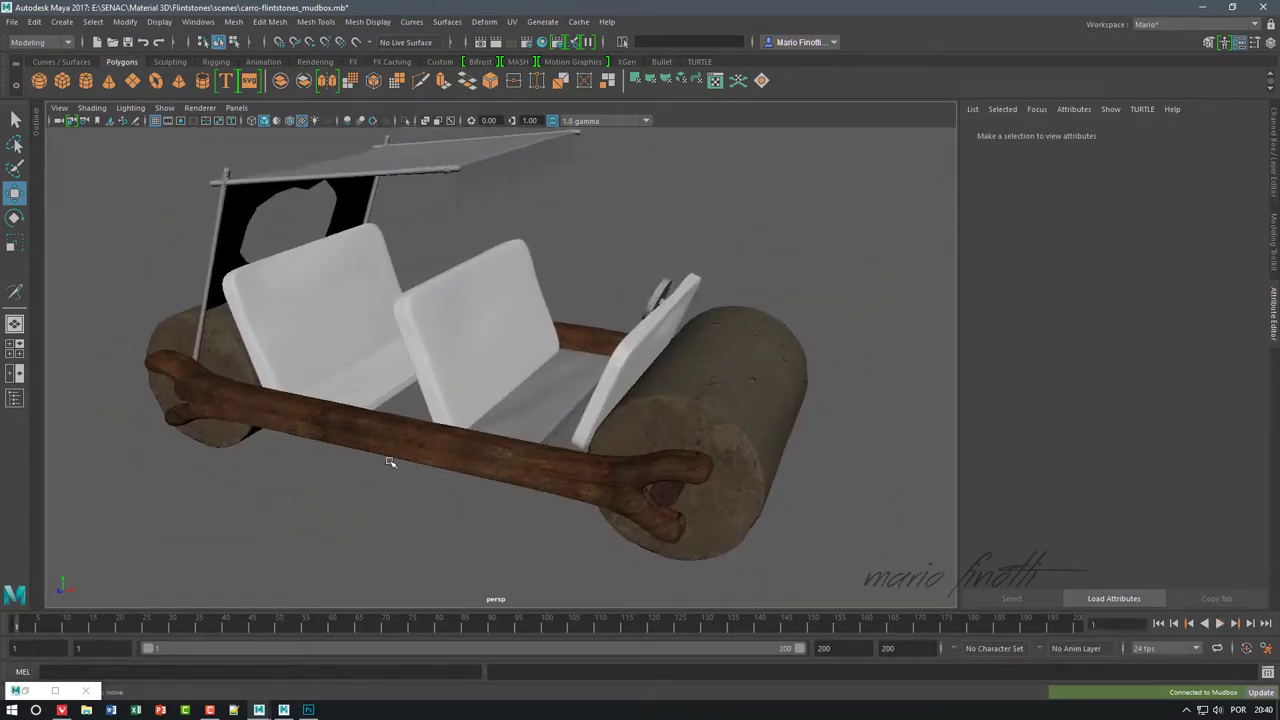
pyautogui.keyDown('alt'); pyautogui.moveTo(390, 462); pyautogui.dragTo(306, 503); pyautogui.keyUp('alt')
pyautogui.click(556, 450)
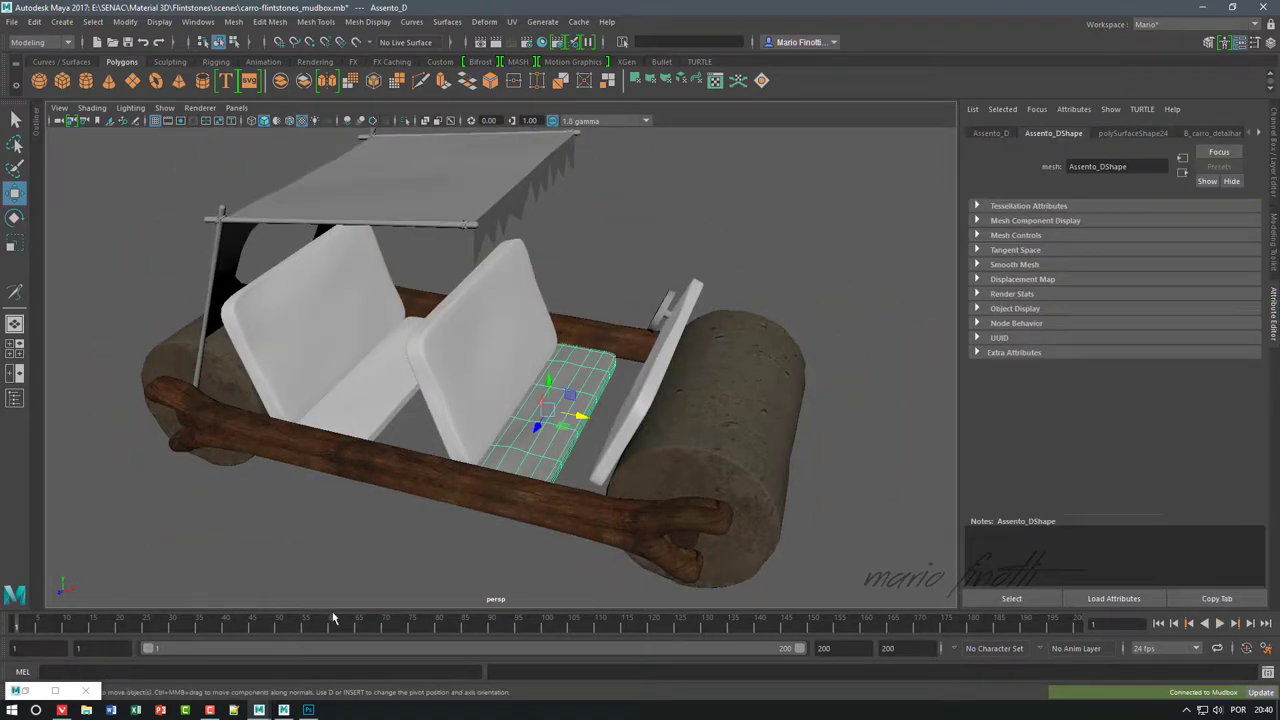
pyautogui.click(800, 247)
pyautogui.click(308, 710)
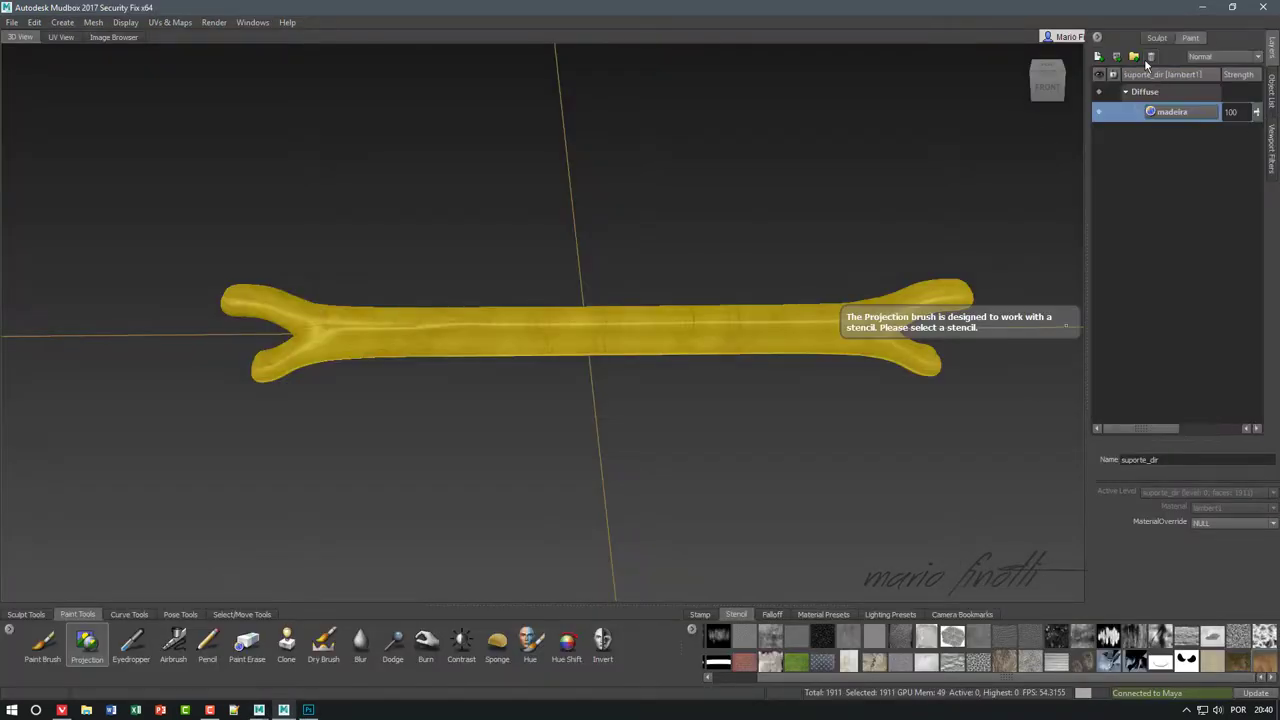
# - Hide suporte_dir and Haste_D in the Object List and select the haste_D_T rod
pyautogui.click(1103, 247)
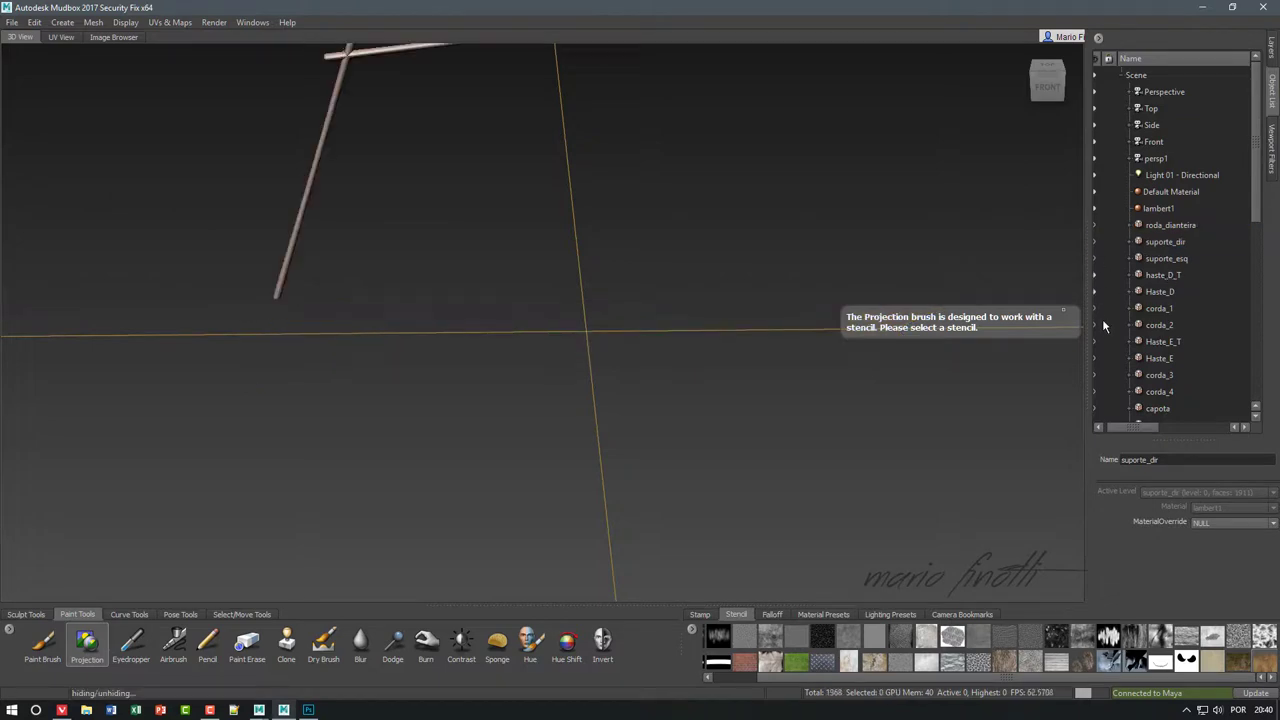
pyautogui.press('a')
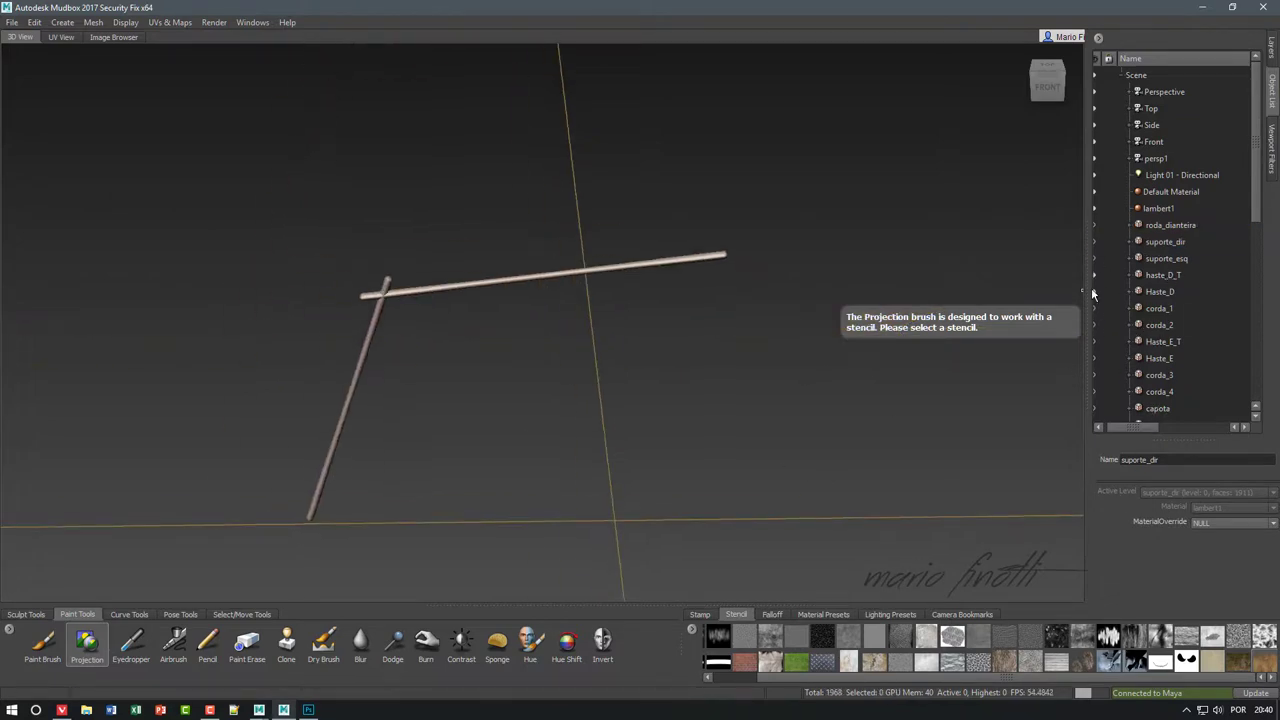
pyautogui.click(1094, 291)
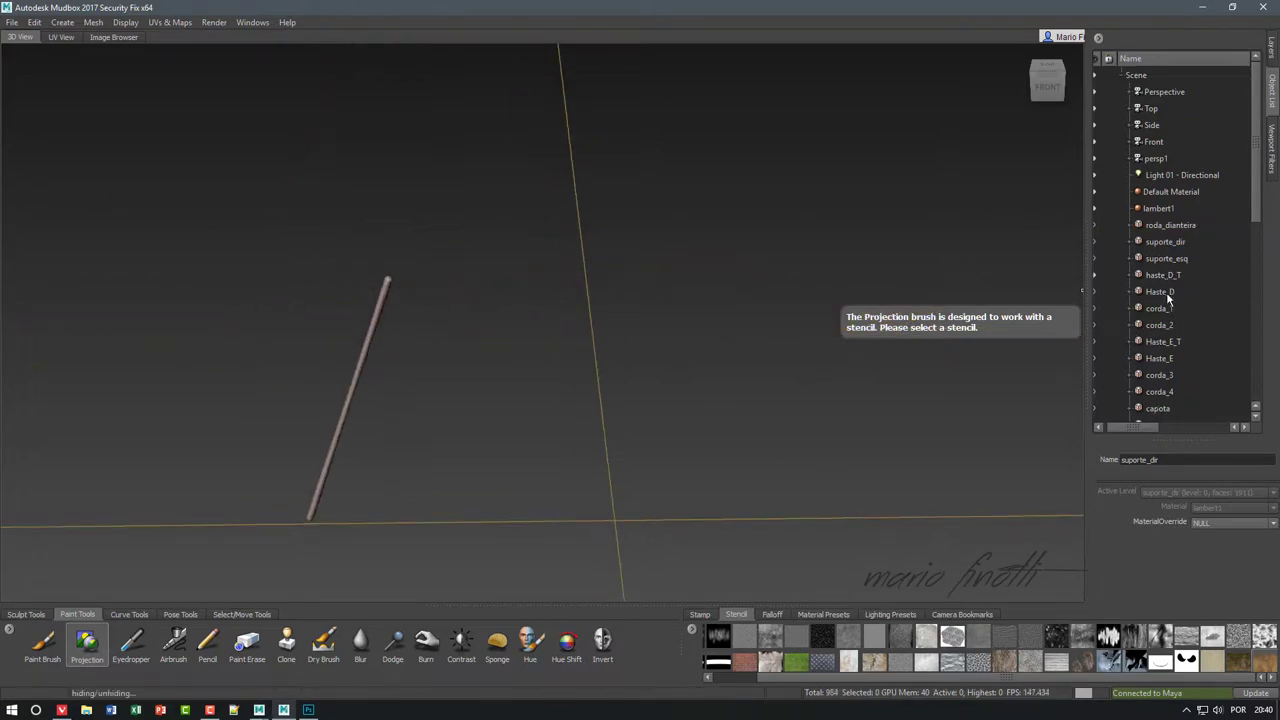
pyautogui.click(1160, 275)
# - Apply a wood image as a stencil and align it along the haste_D_T rod
pyautogui.click(1240, 662)
pyautogui.moveTo(640, 480)
pyautogui.keyDown('alt'); pyautogui.mouseDown()
pyautogui.moveTo(672, 436)
pyautogui.moveTo(657, 437)
pyautogui.moveTo(594, 266)
pyautogui.moveTo(640, 300)
pyautogui.mouseUp(); pyautogui.keyUp('alt')
pyautogui.press('s')
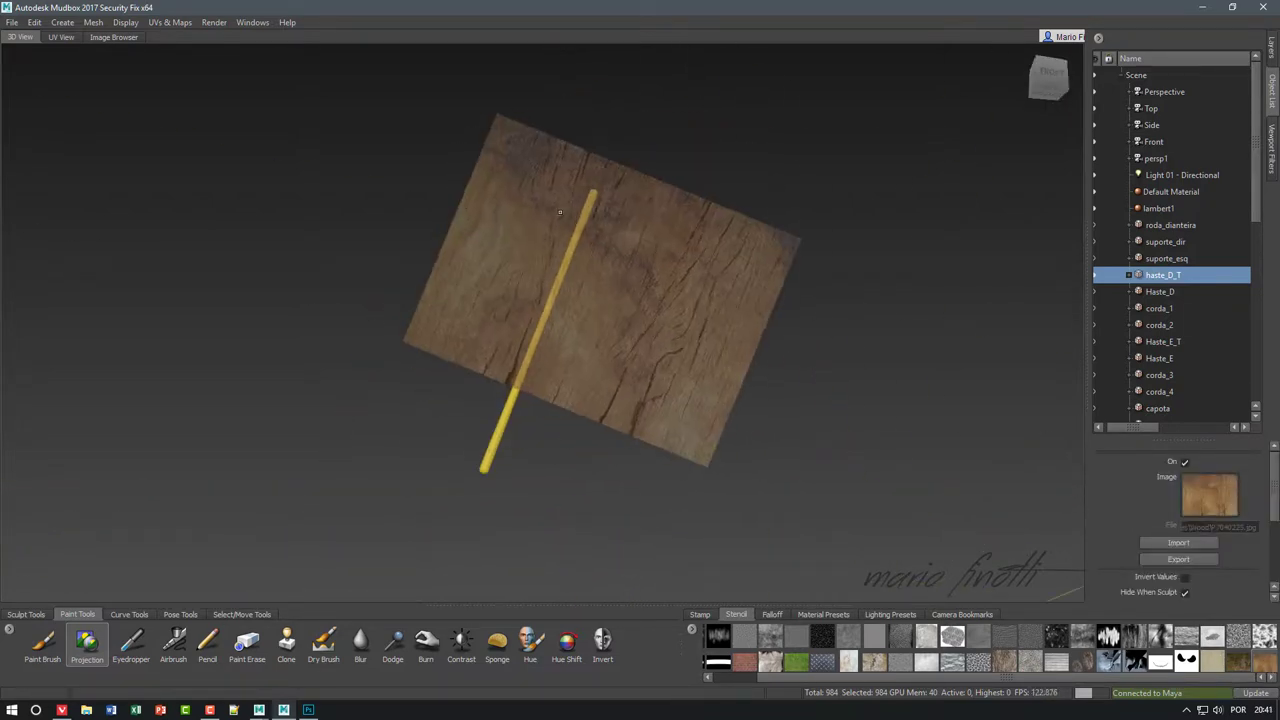
pyautogui.moveTo(640, 300); pyautogui.dragTo(600, 280, button='right')
pyautogui.moveTo(600, 280); pyautogui.dragTo(578, 245, button='middle')
# - Create a new diffuse paint layer on the rod and choose the Projection tool
pyautogui.click(578, 245)
pyautogui.write('Has')
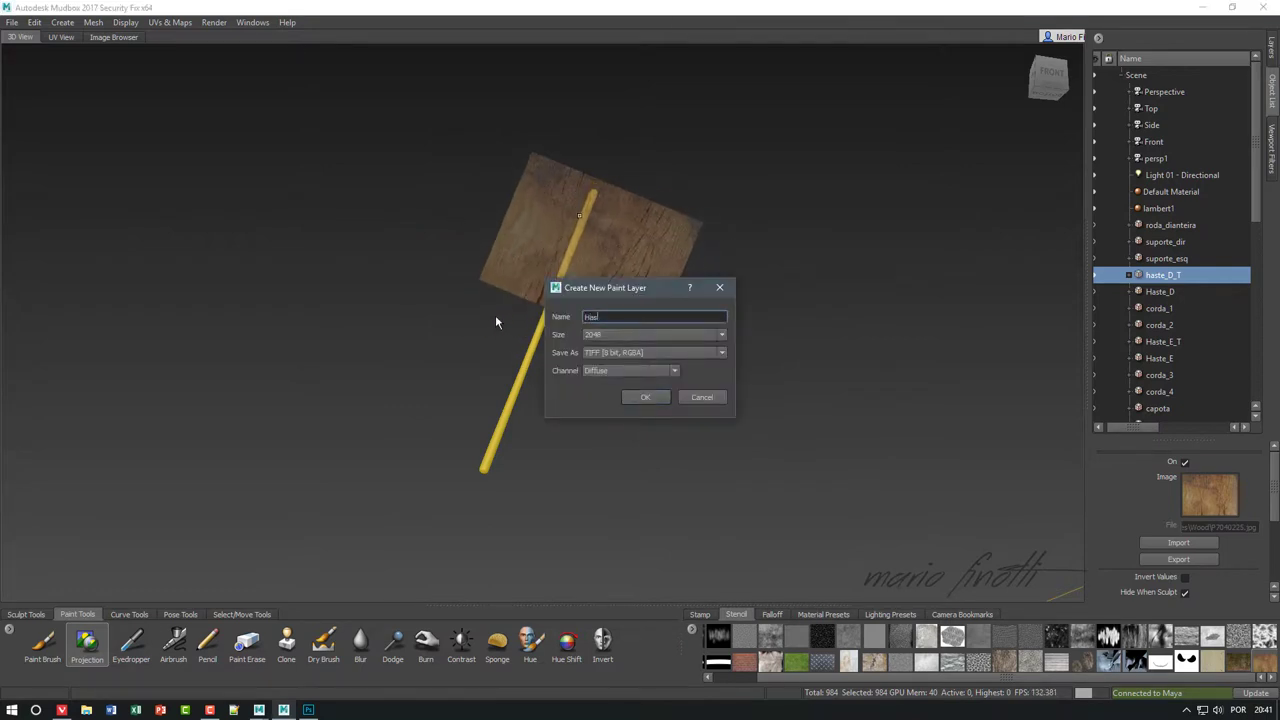
pyautogui.press('Return')
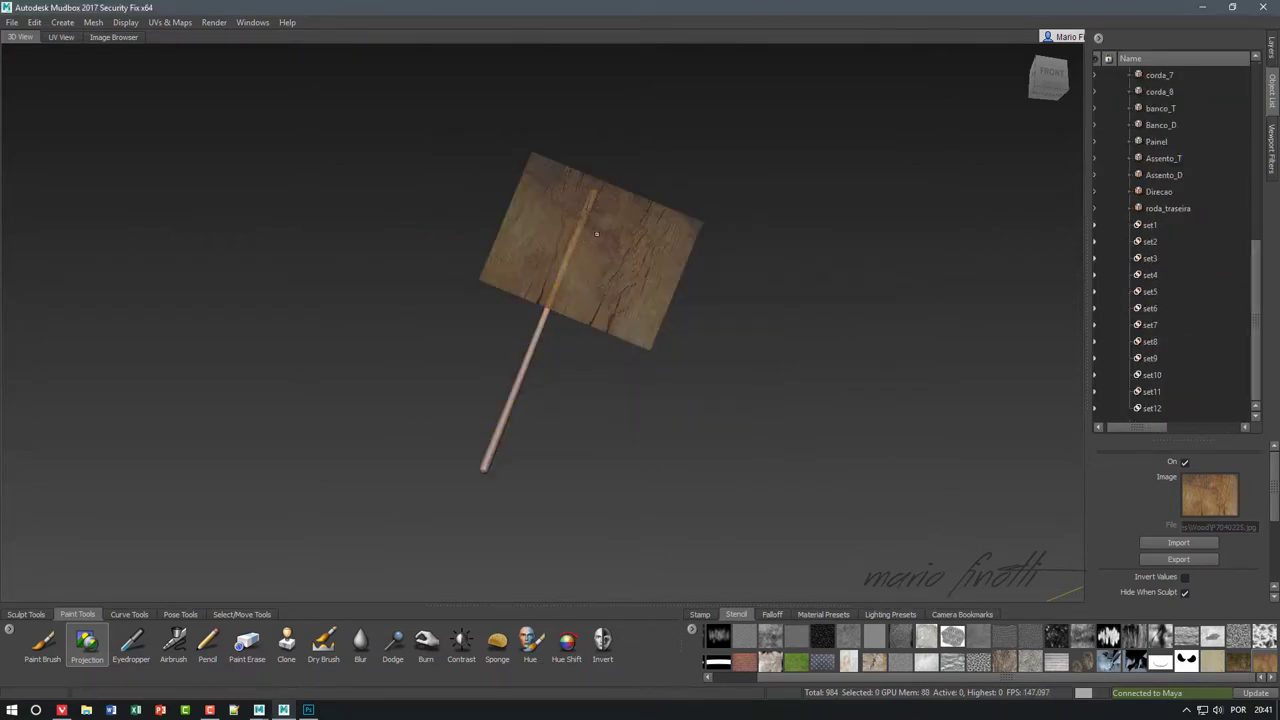
pyautogui.press('q')
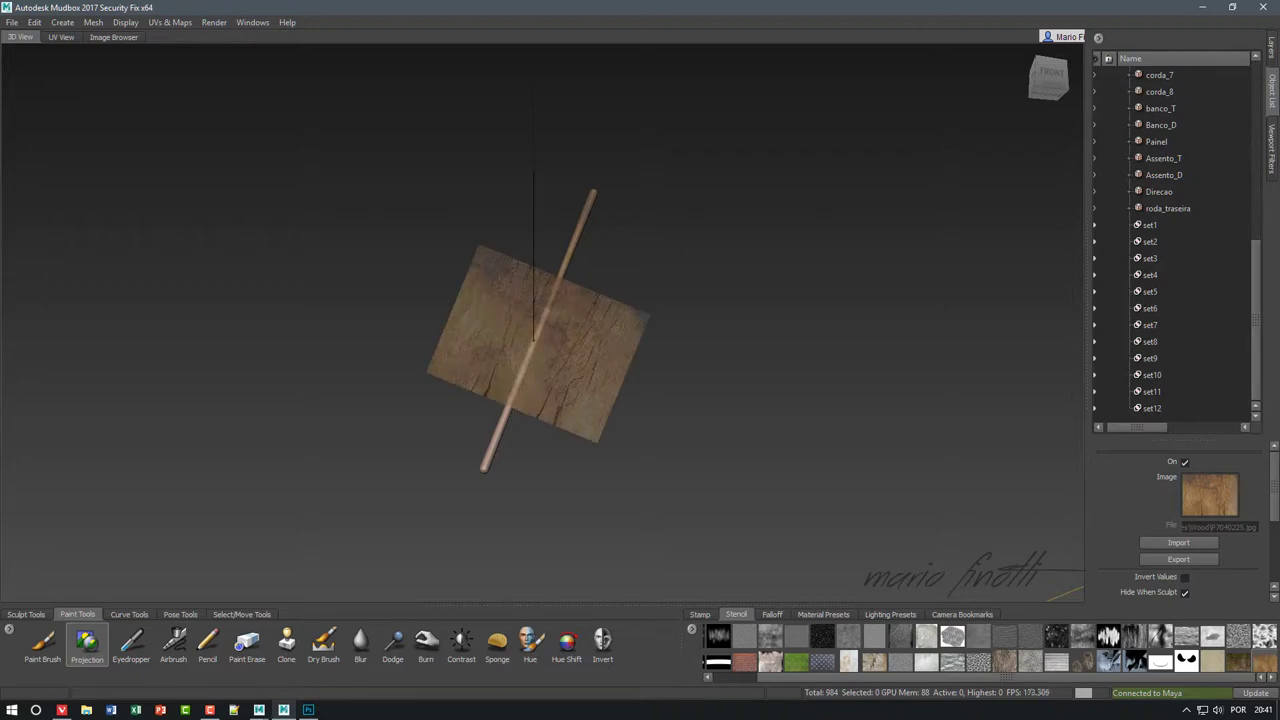
pyautogui.click(86, 650)
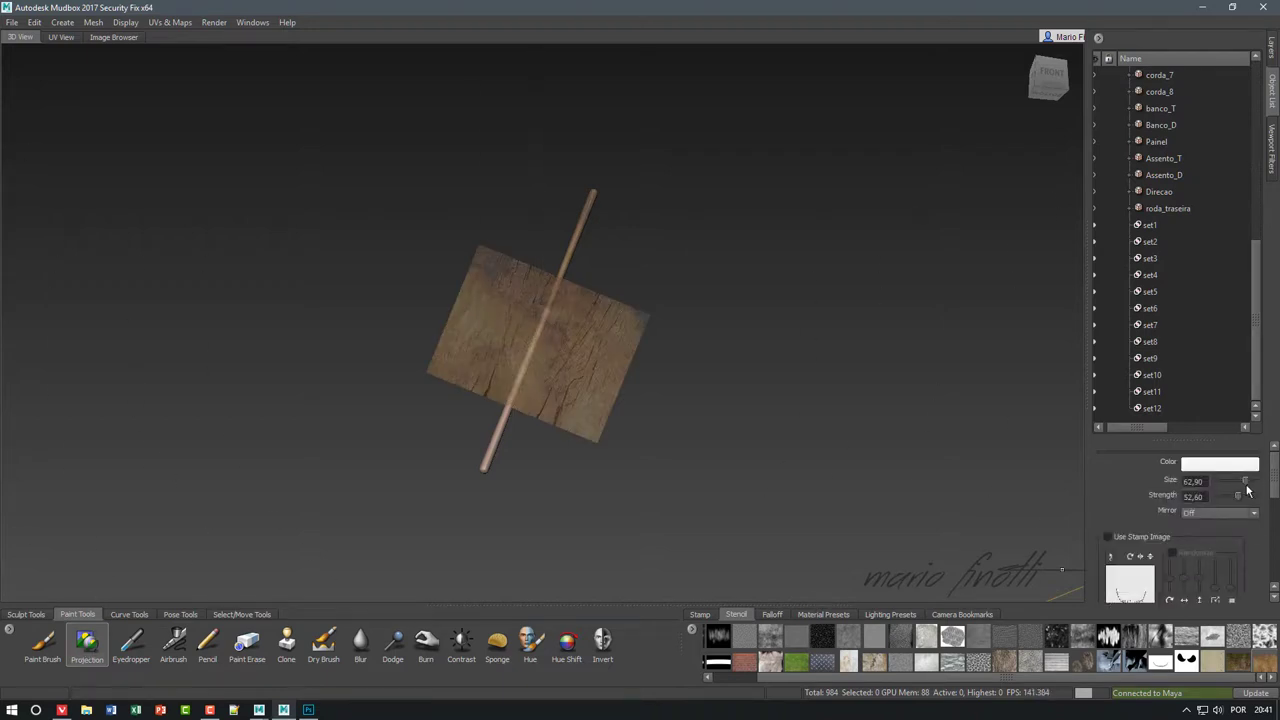
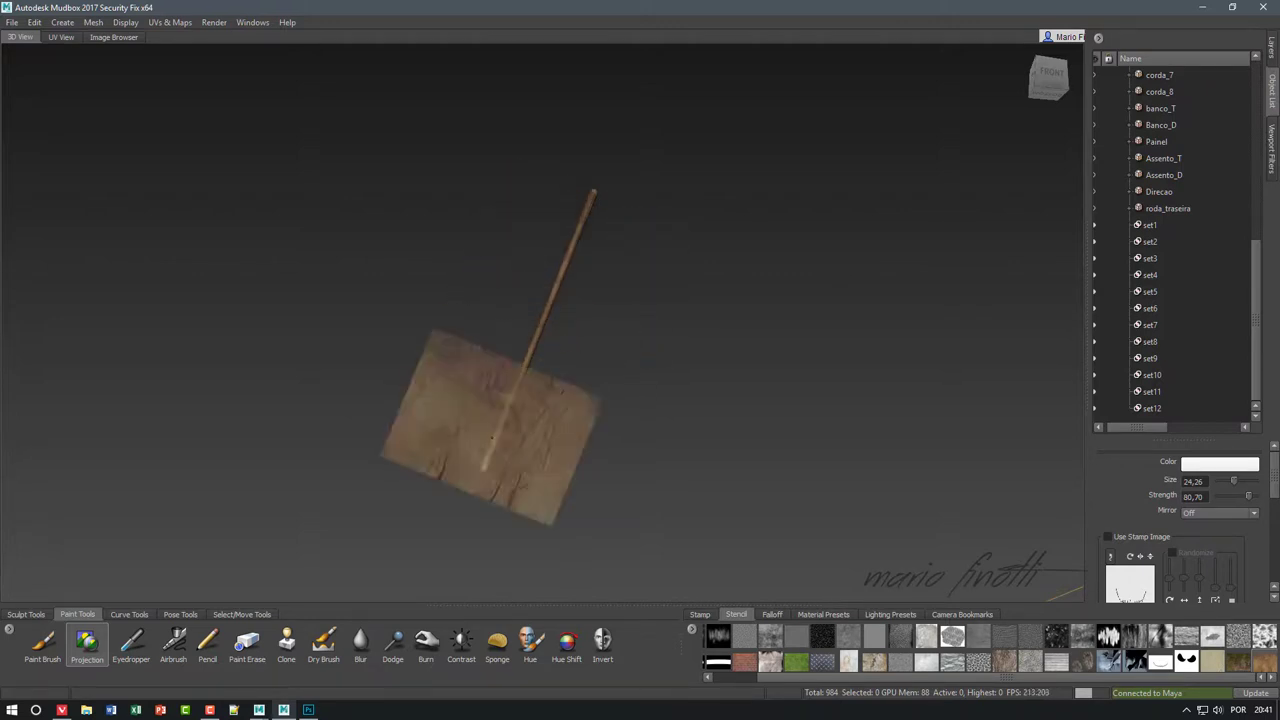
# - Place the wood stencil over the stick's upper end, then hide the stencil
pyautogui.moveTo(492, 437); pyautogui.dragTo(580, 226, button='middle')
pyautogui.keyDown('alt'); pyautogui.moveTo(580, 226); pyautogui.dragTo(640, 300); pyautogui.keyUp('alt')
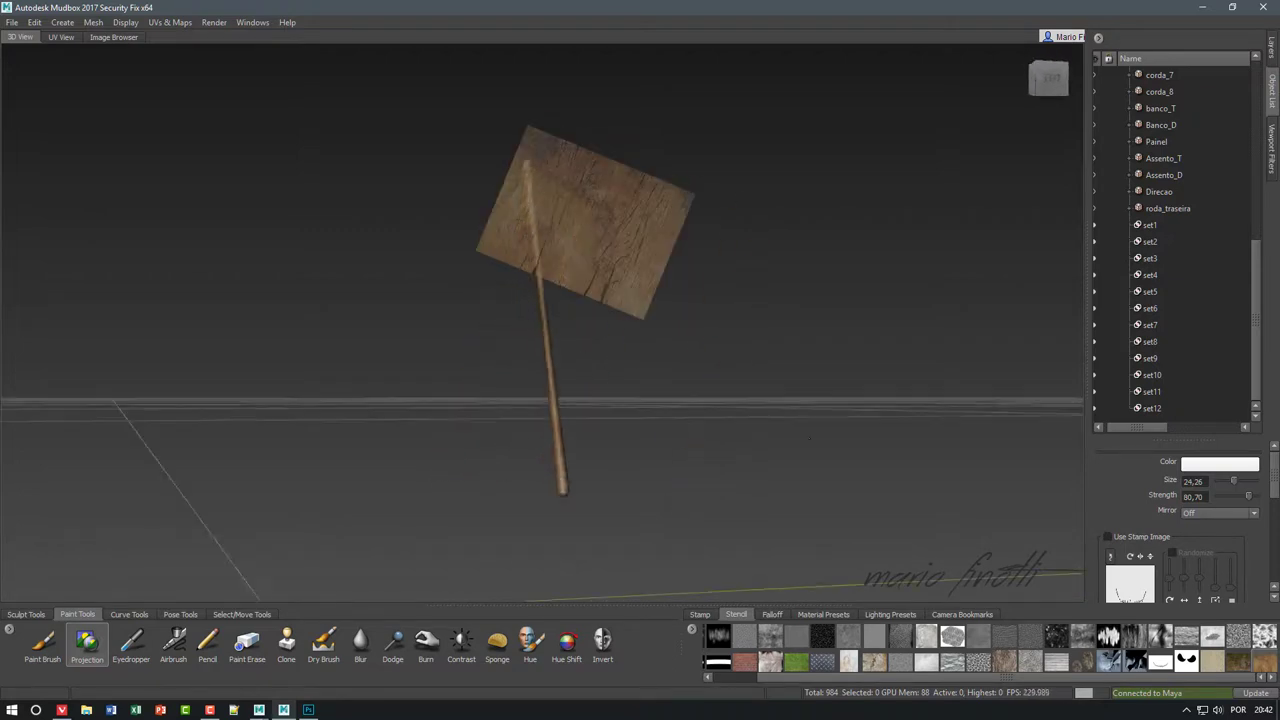
pyautogui.keyDown('alt'); pyautogui.moveTo(810, 437); pyautogui.dragTo(580, 133); pyautogui.keyUp('alt')
pyautogui.moveTo(580, 133); pyautogui.dragTo(549, 157, button='middle')
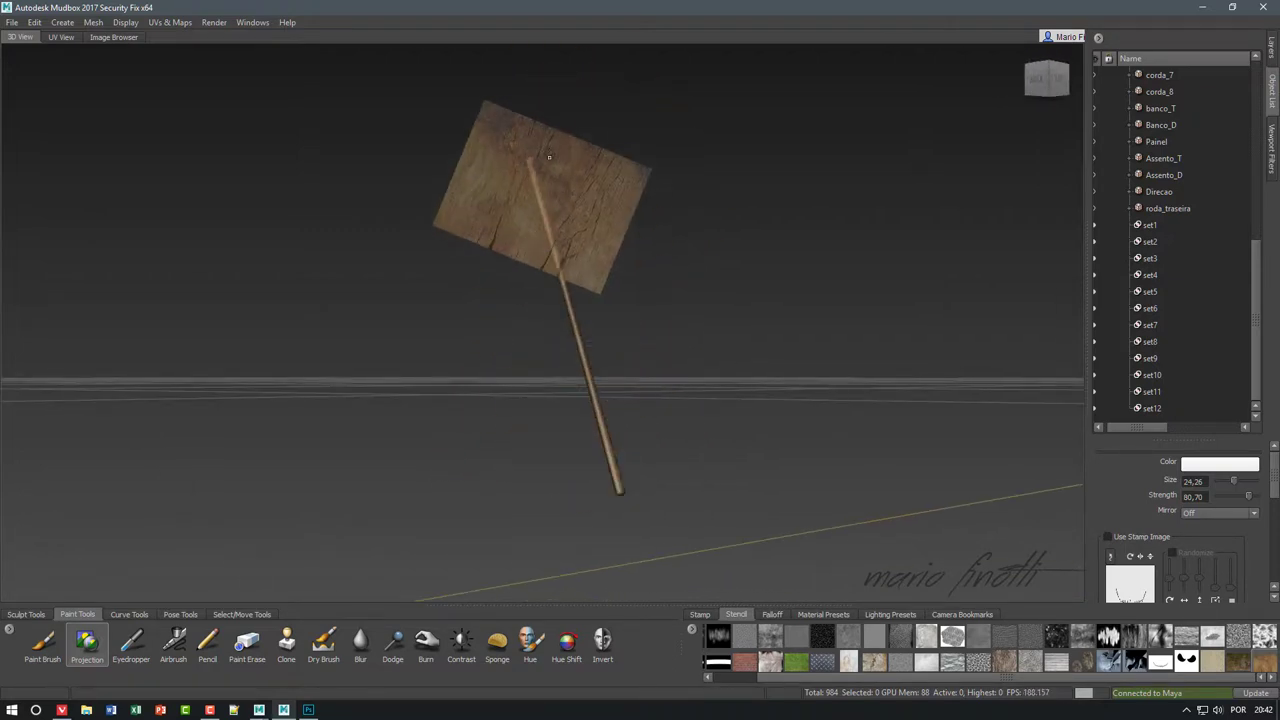
pyautogui.press('q')
pyautogui.keyDown('alt'); pyautogui.moveTo(843, 206); pyautogui.dragTo(3, 30); pyautogui.keyUp('alt')
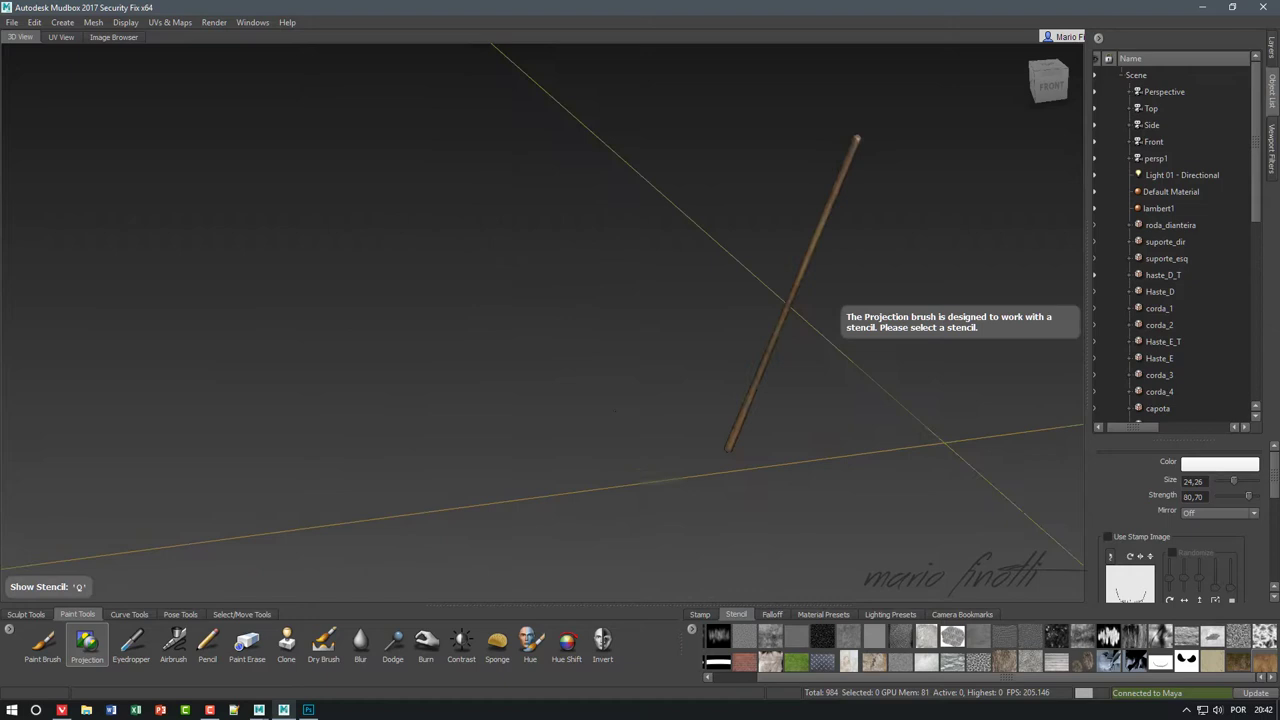
# - Export all paint layers under the name 'Haste' and return to Maya
pyautogui.click(11, 22)
pyautogui.click(60, 212)
pyautogui.write('Haste_INF')
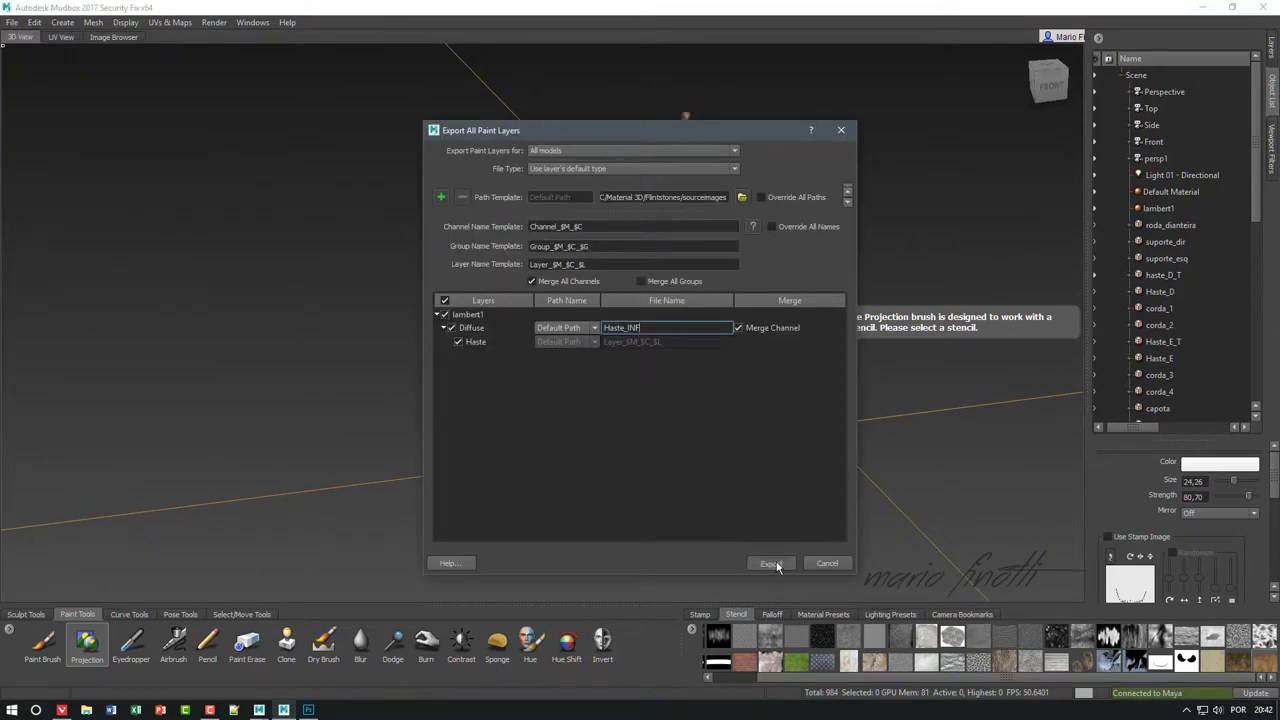
pyautogui.click(777, 563)
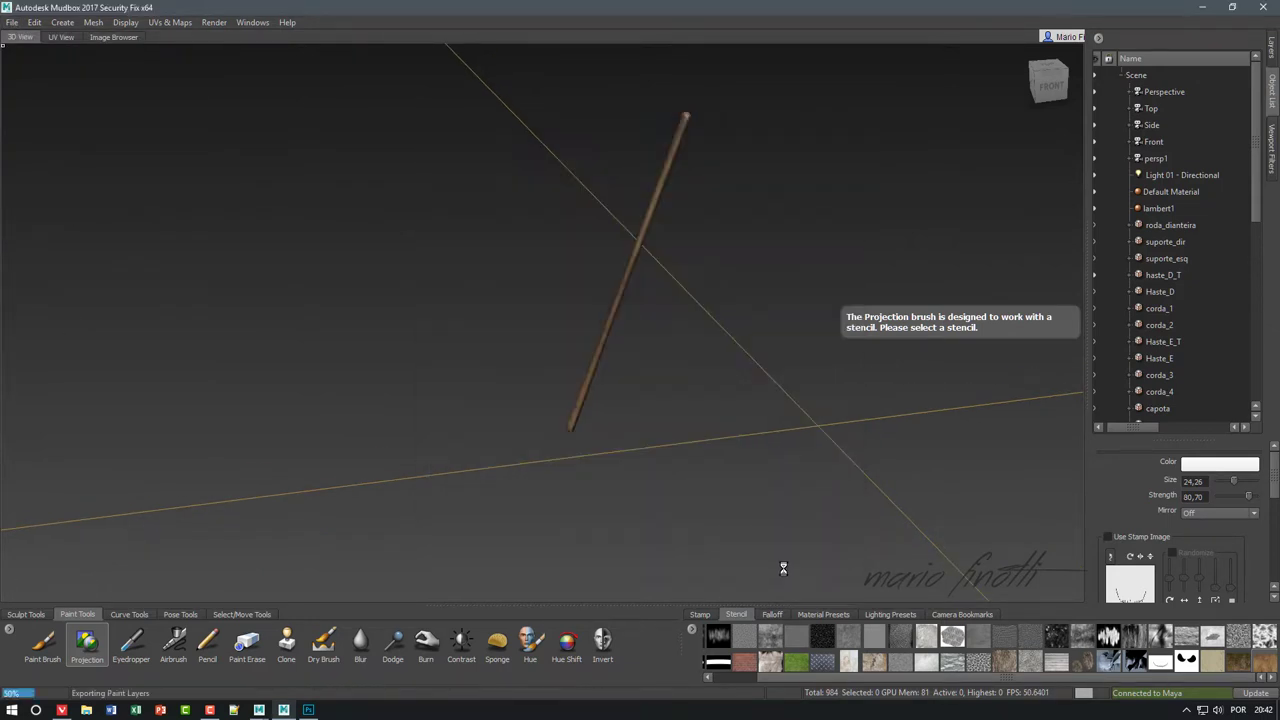
pyautogui.click(258, 710)
# - Assign the stick a new Lambert with the Haste wood image as its Color file texture
pyautogui.rightClick(222, 290)
pyautogui.moveTo(207, 611)
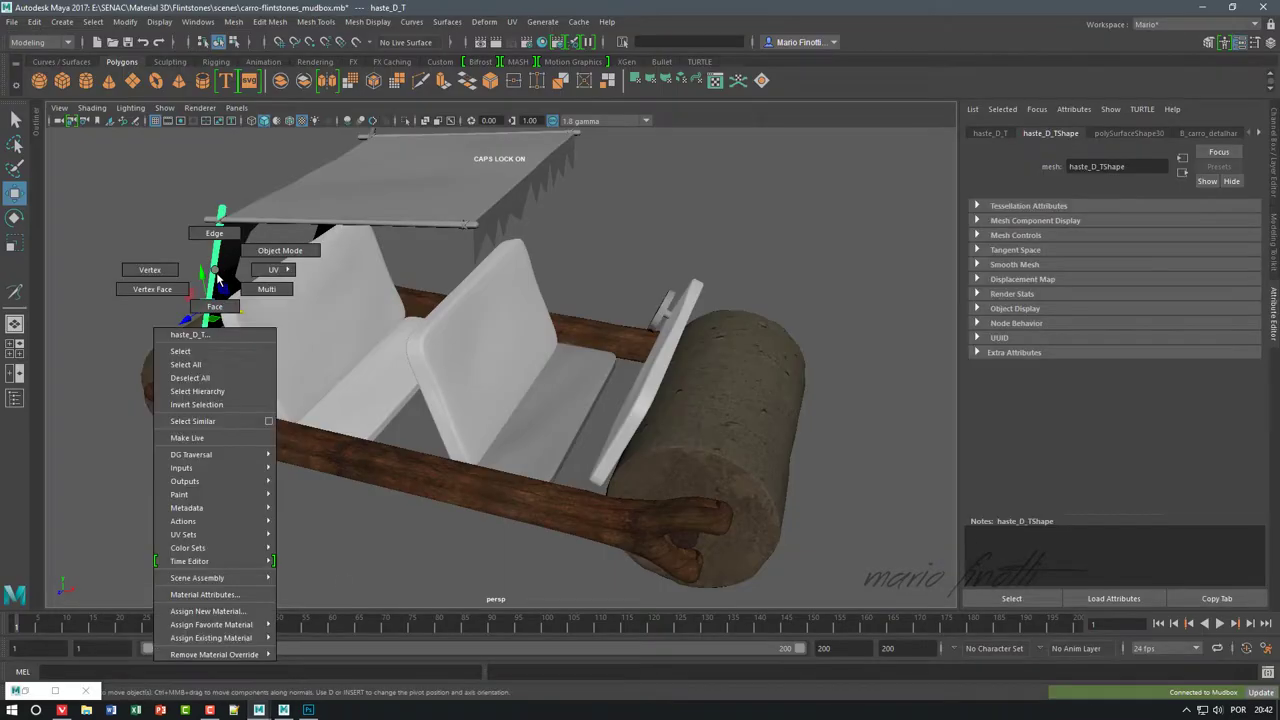
pyautogui.click(315, 628)
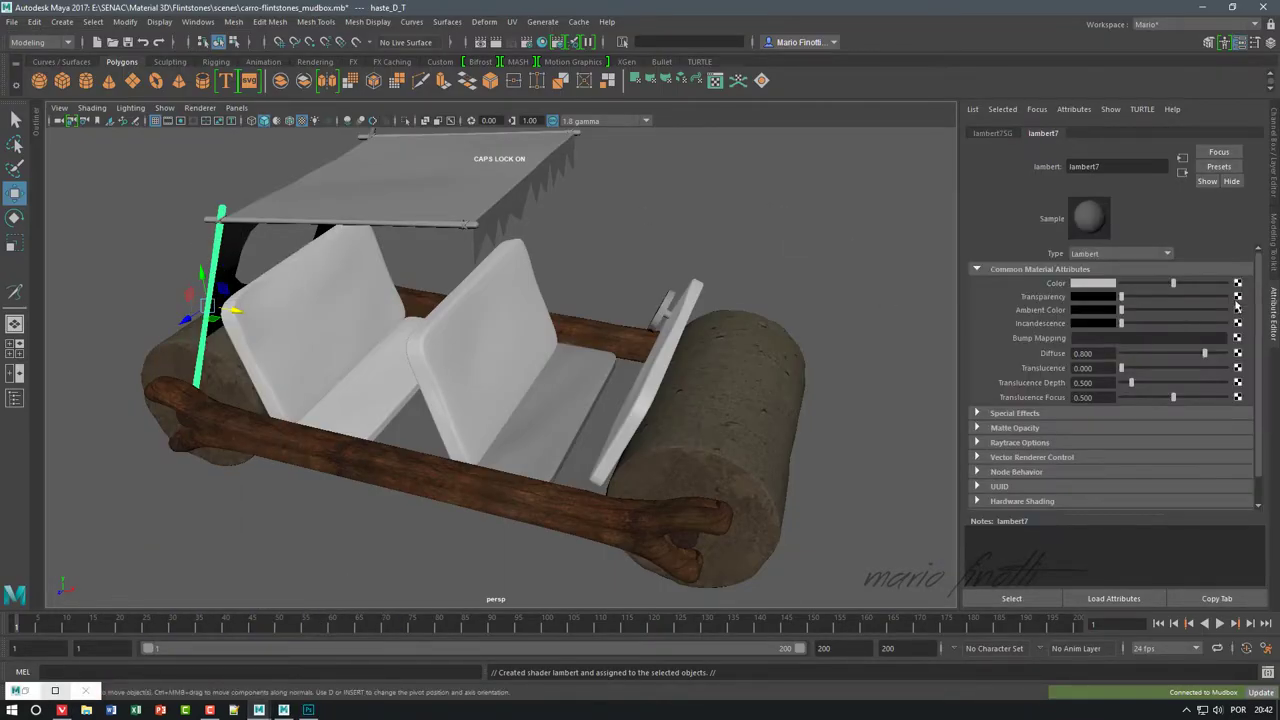
pyautogui.click(1237, 283)
pyautogui.click(780, 230)
pyautogui.click(1242, 320)
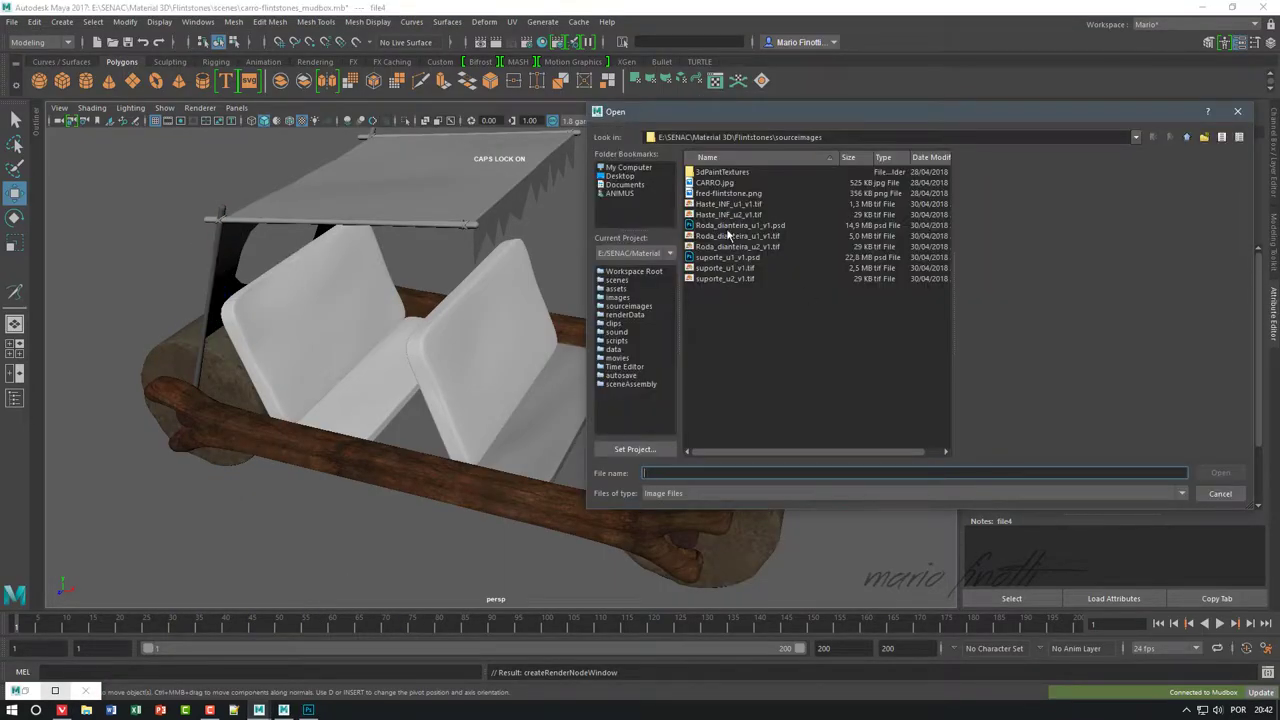
pyautogui.doubleClick(733, 204)
# - Rename the stick's lambert7 material to Haste_inf in the Hypershade
pyautogui.click(783, 199)
pyautogui.keyDown('alt'); pyautogui.moveTo(224, 490); pyautogui.dragTo(438, 489); pyautogui.keyUp('alt')
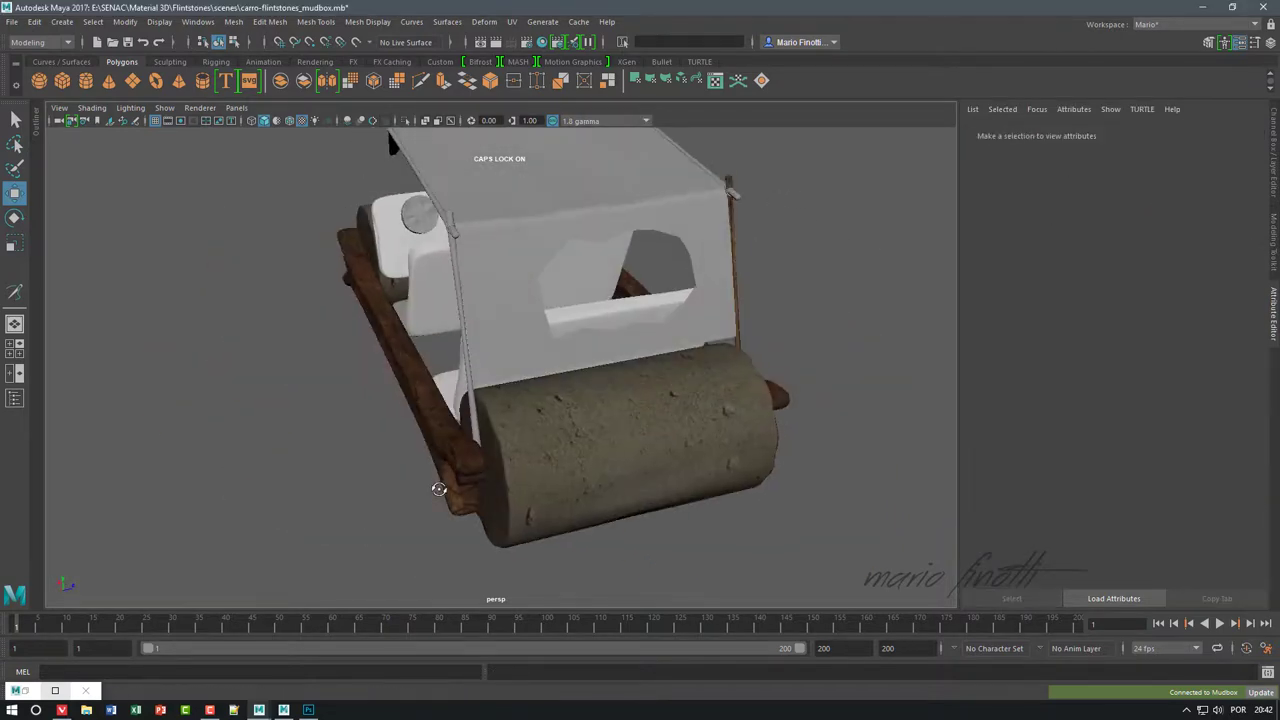
pyautogui.click(473, 392)
pyautogui.click(15, 691)
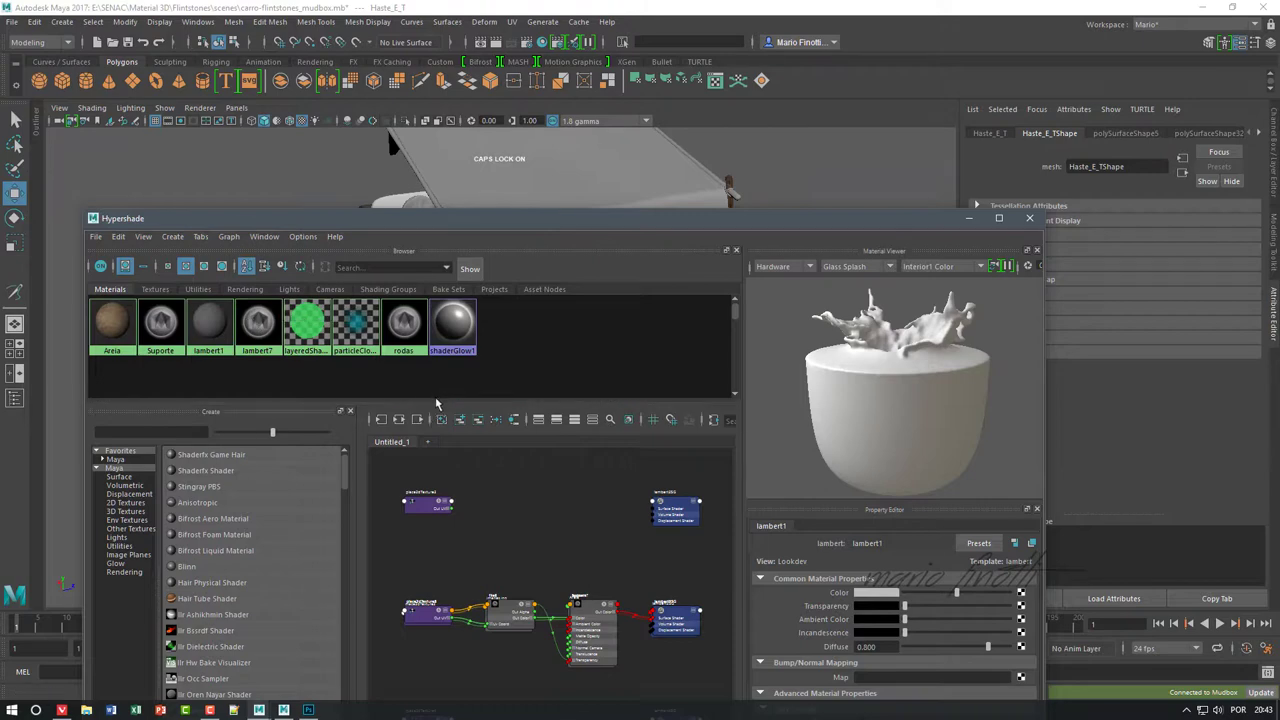
pyautogui.rightClick(256, 320)
pyautogui.moveTo(300, 218); pyautogui.dragTo(273, 327)
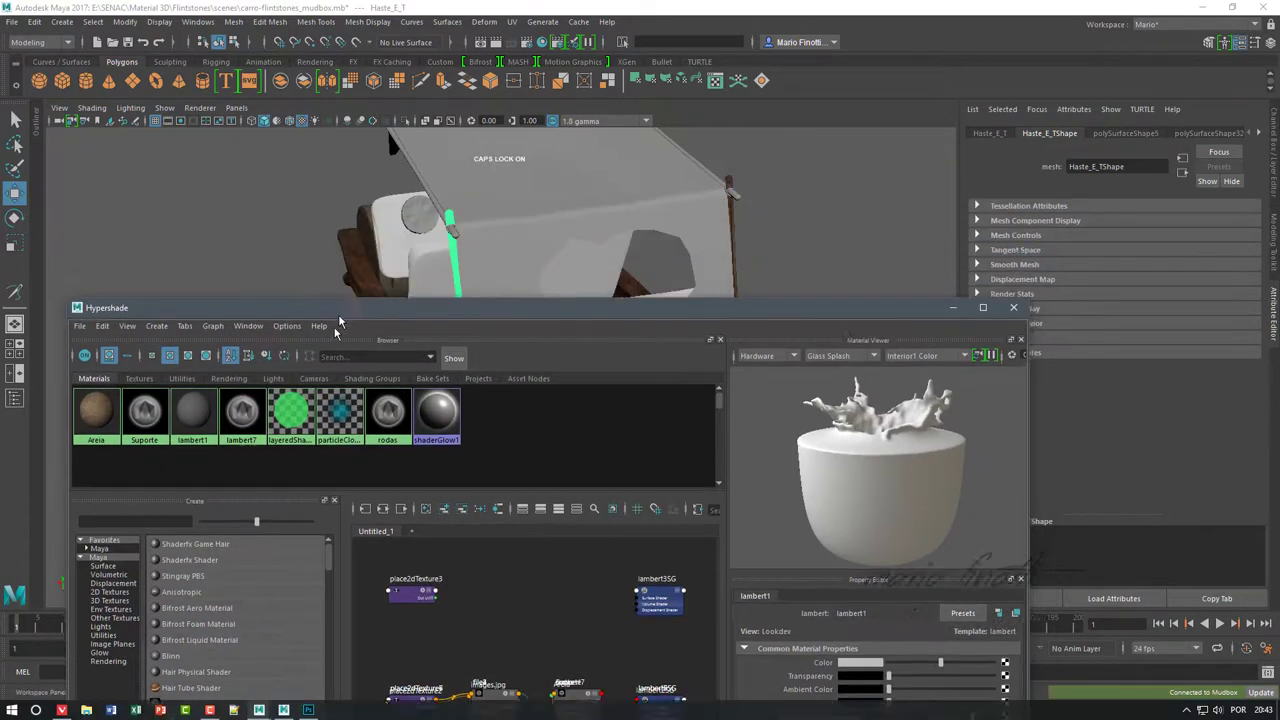
pyautogui.click(230, 433)
pyautogui.write('Haste_inf')
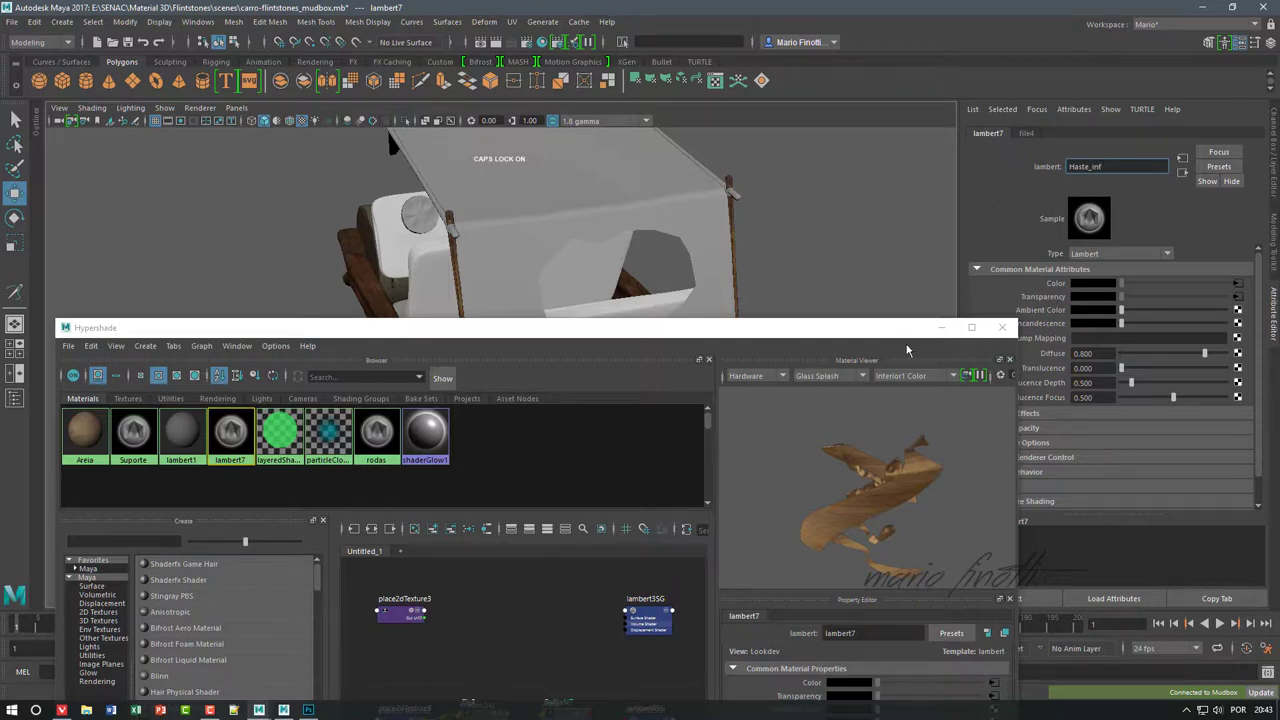
pyautogui.press('Return')
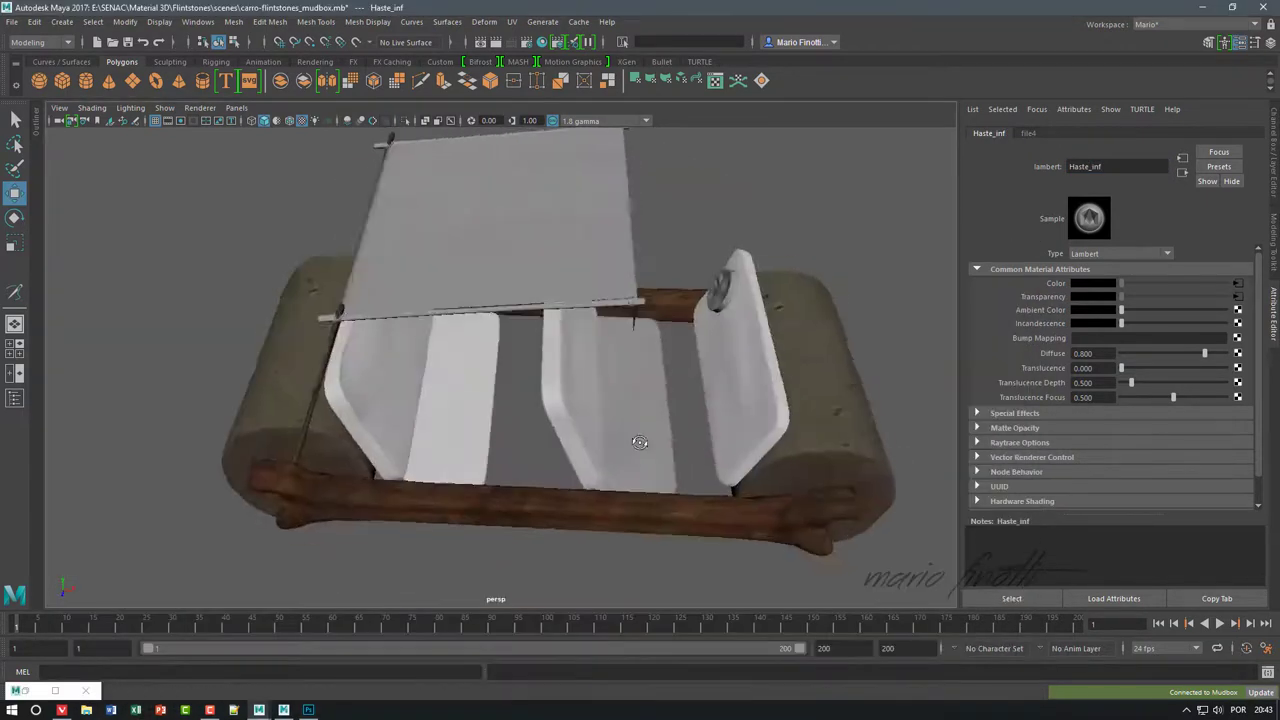
pyautogui.moveTo(640, 442)
pyautogui.keyDown('alt'); pyautogui.mouseDown()
pyautogui.moveTo(509, 451)
pyautogui.moveTo(451, 554)
pyautogui.moveTo(423, 457)
pyautogui.moveTo(434, 520)
pyautogui.mouseUp(); pyautogui.keyUp('alt')
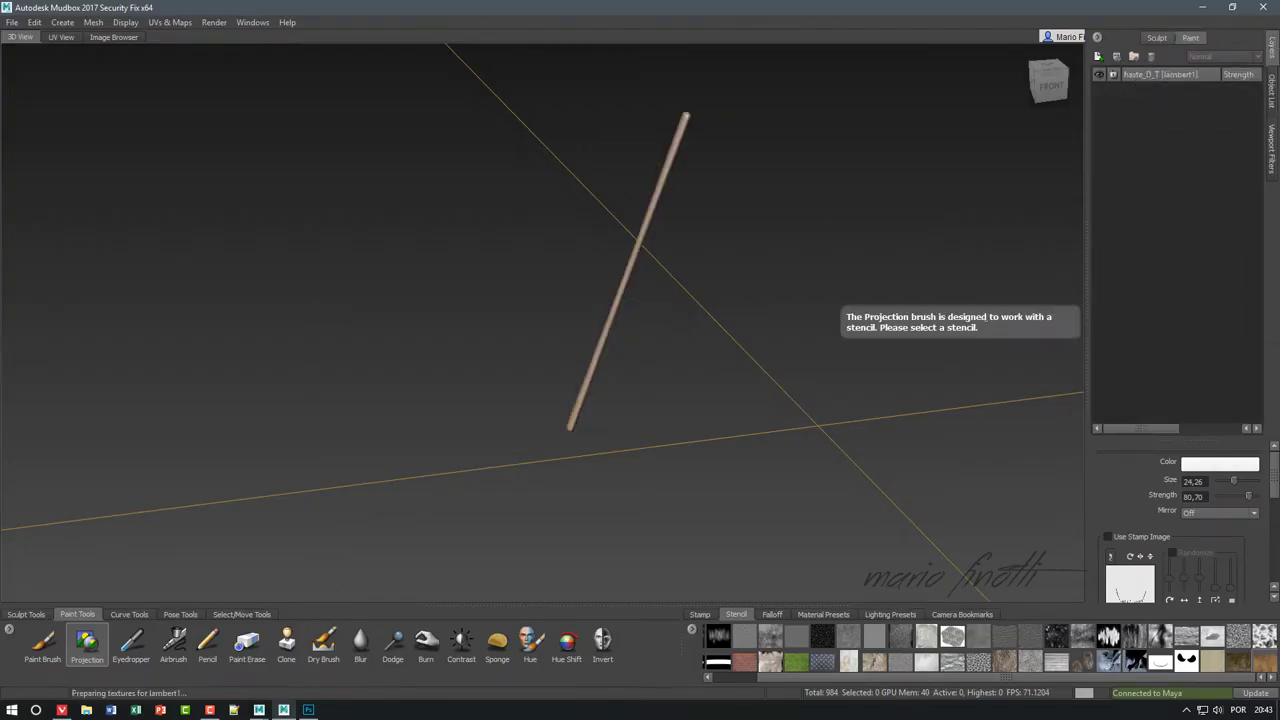
# - Hide the haste_D_T stick, then show and select the Haste_D stick
pyautogui.click(1100, 57)
pyautogui.click(704, 398)
pyautogui.click(1272, 90)
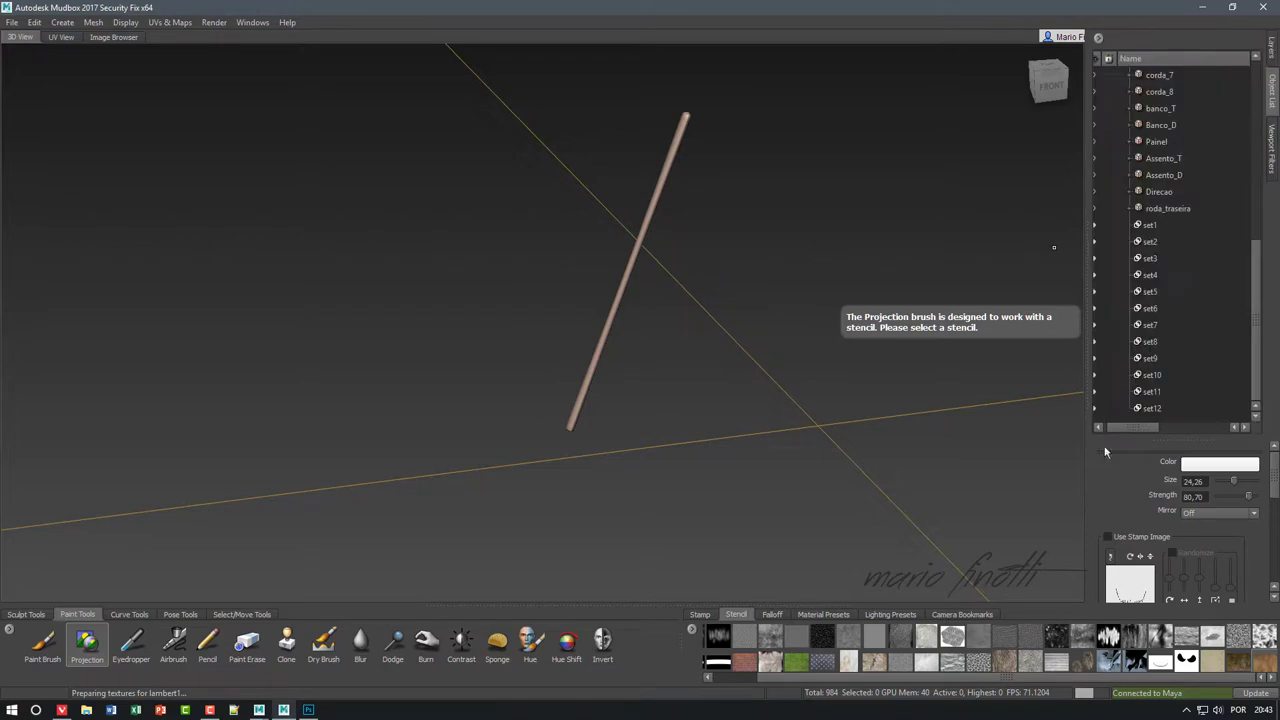
pyautogui.scroll(5, 1110, 215)
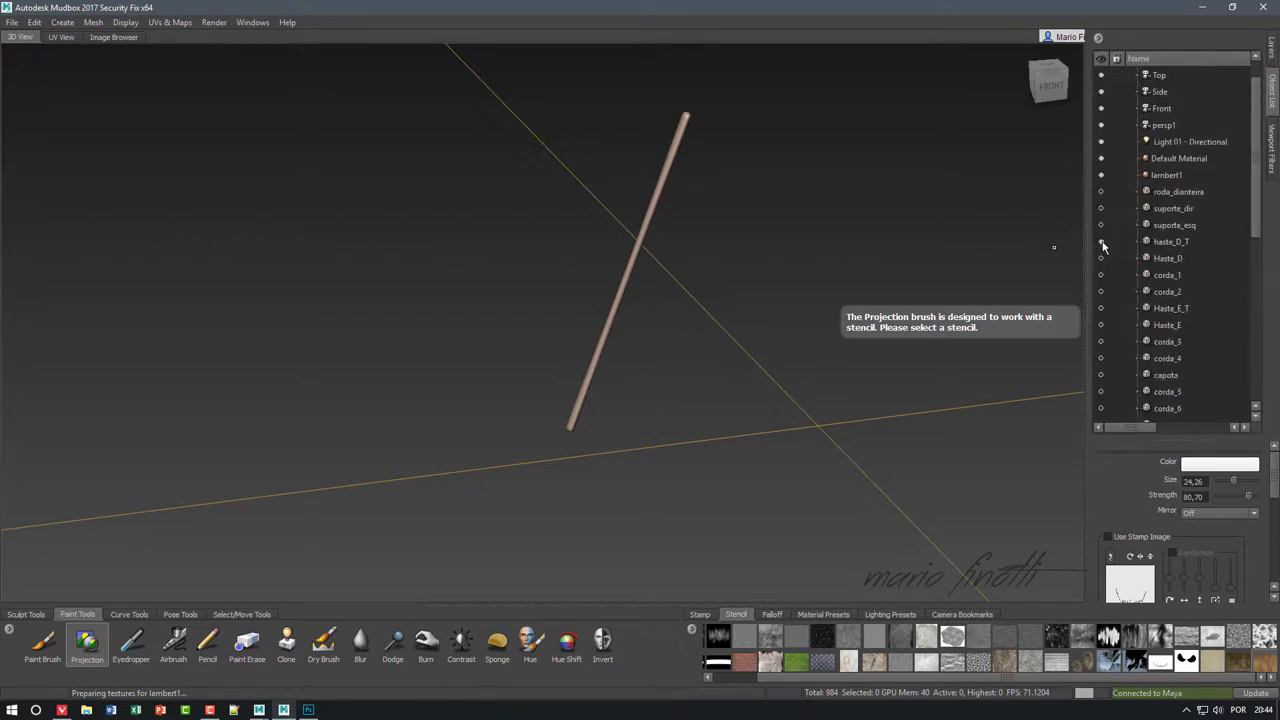
pyautogui.click(1101, 242)
pyautogui.click(1101, 308)
pyautogui.click(1101, 258)
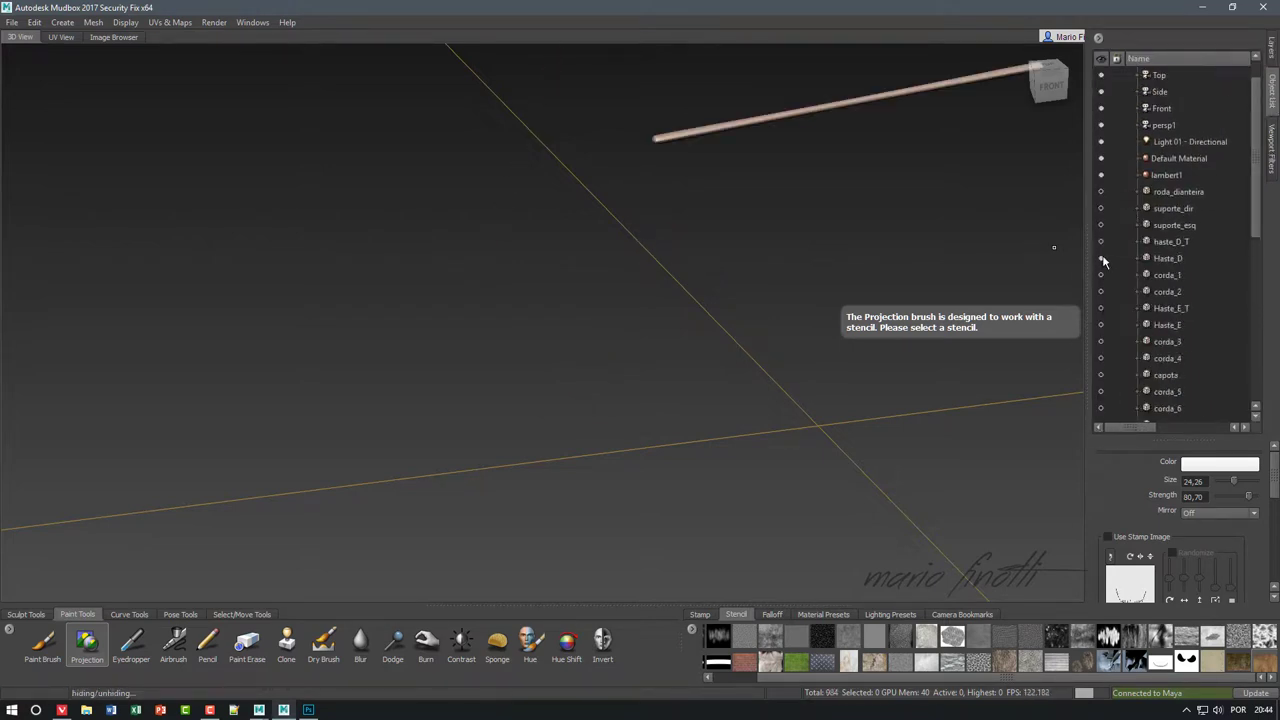
pyautogui.click(1167, 258)
pyautogui.scroll(-10, 1180, 330)
# - Add a new paint layer named Haste_sup for Haste_D
pyautogui.click(1272, 50)
pyautogui.click(1097, 56)
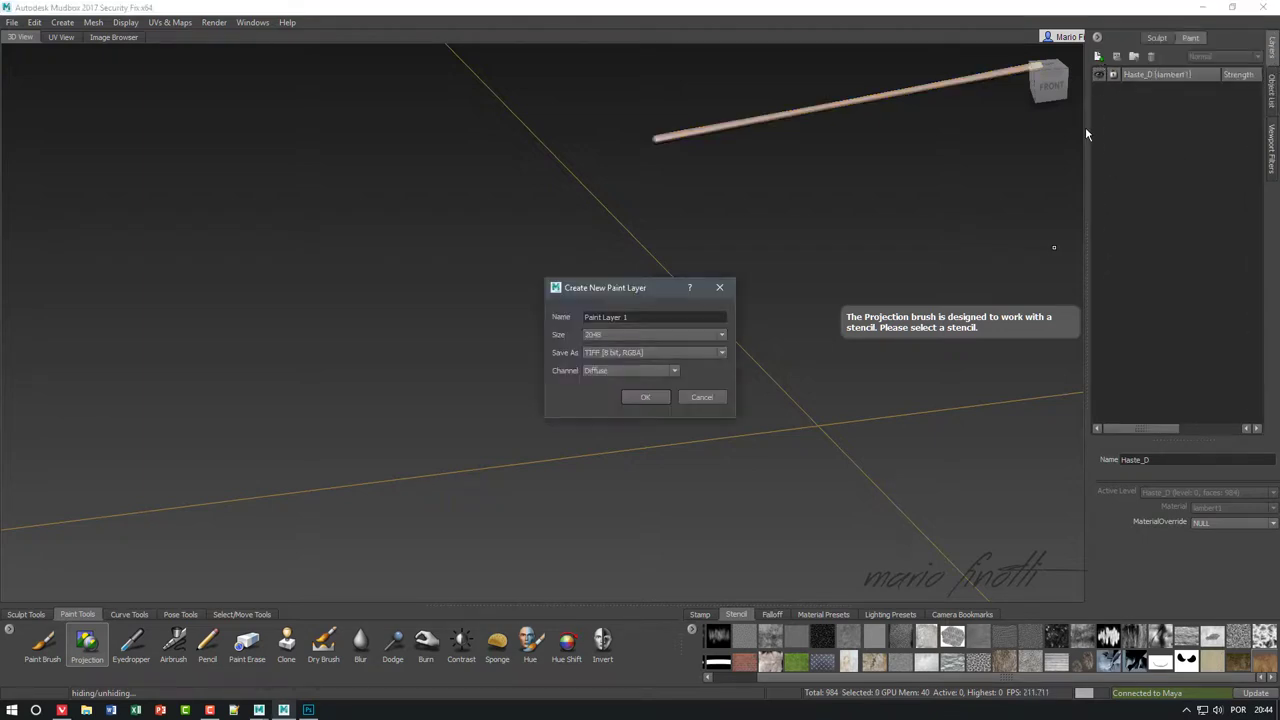
pyautogui.write('sup')
pyautogui.press('Return')
pyautogui.press('f')
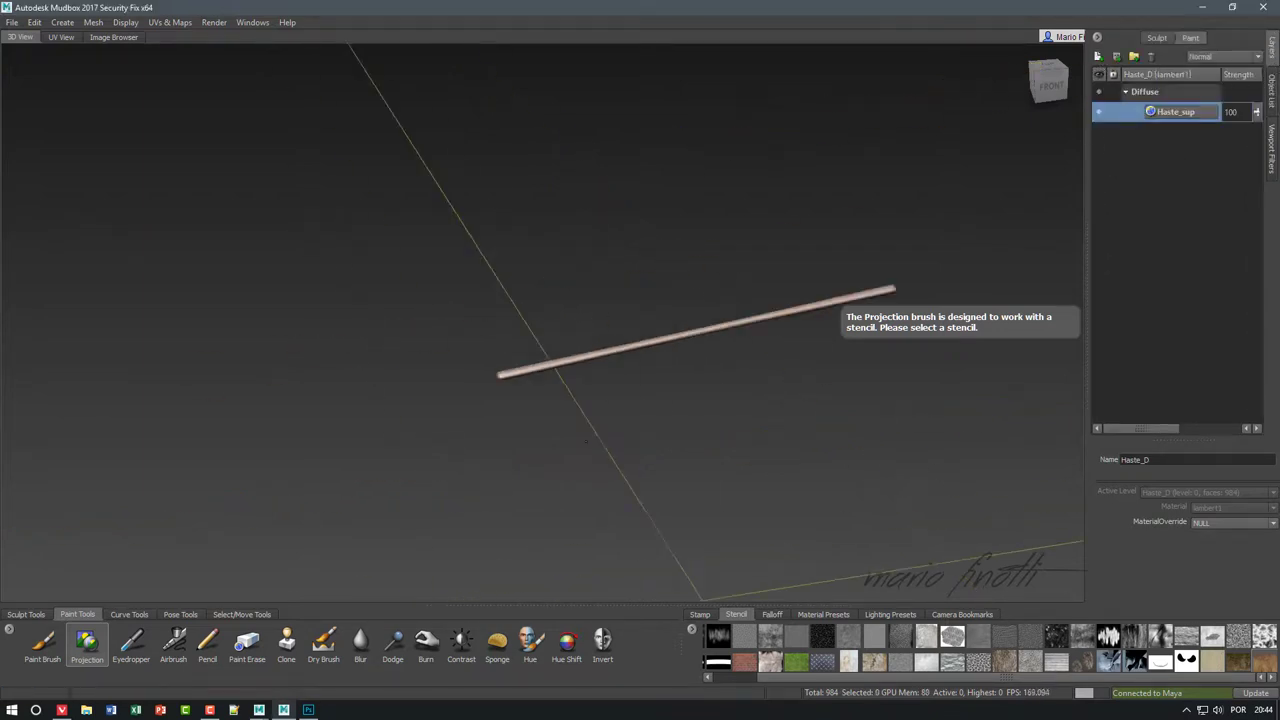
# - Project the wood stencil texture along the Haste_D stick
pyautogui.moveTo(586, 314); pyautogui.dragTo(500, 330)
pyautogui.moveTo(586, 310); pyautogui.dragTo(736, 284, button='middle')
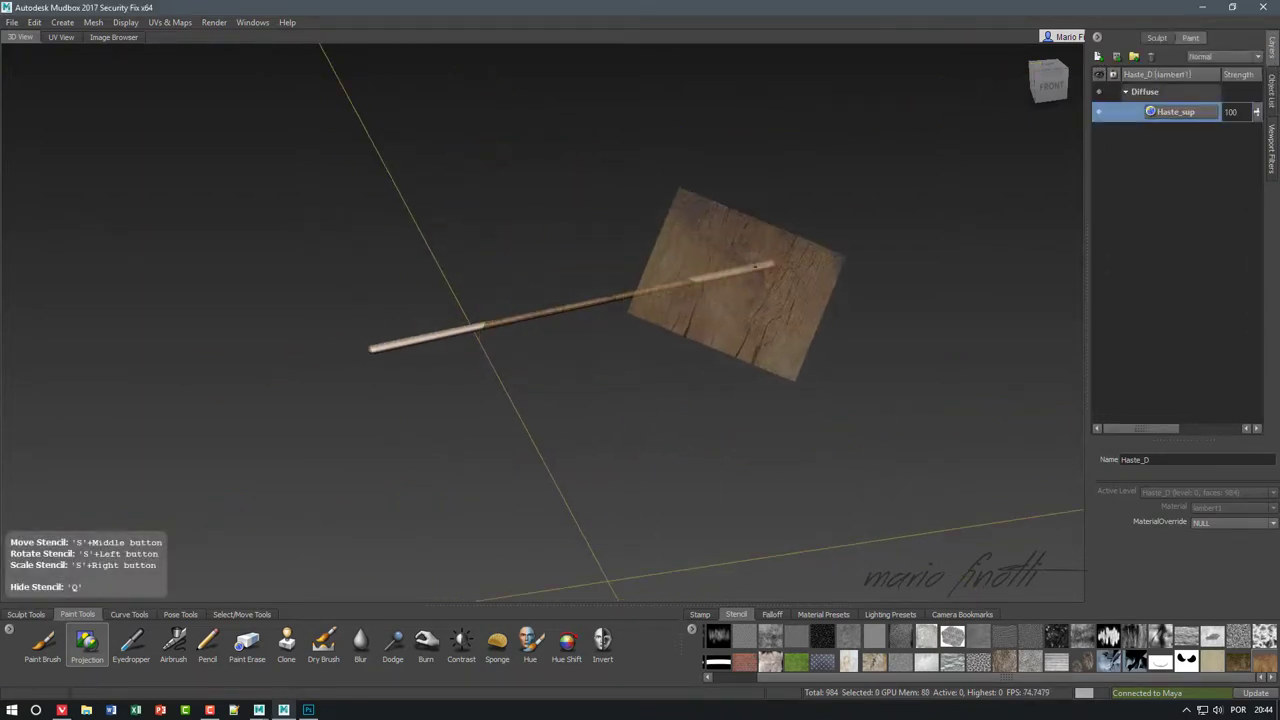
pyautogui.moveTo(690, 284); pyautogui.dragTo(770, 266)
pyautogui.moveTo(635, 331); pyautogui.dragTo(751, 285)
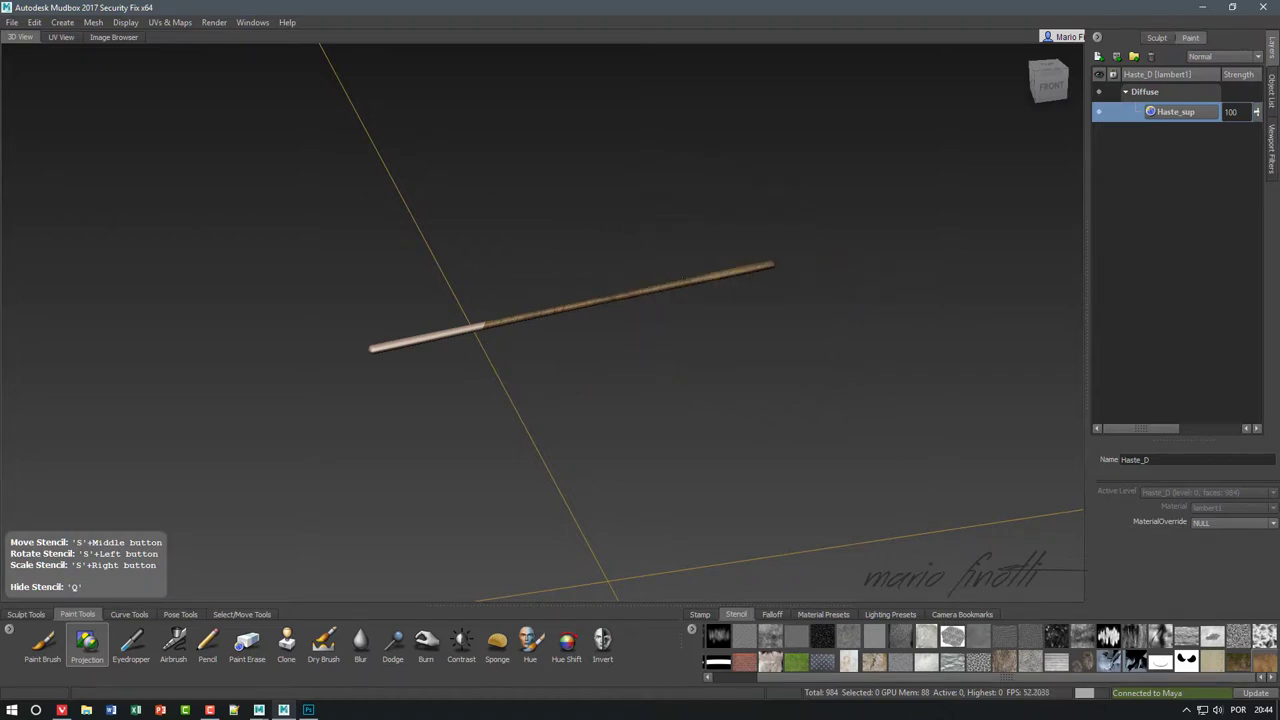
pyautogui.moveTo(751, 285); pyautogui.dragTo(455, 345, button='middle')
pyautogui.moveTo(455, 345); pyautogui.dragTo(466, 384, button='right')
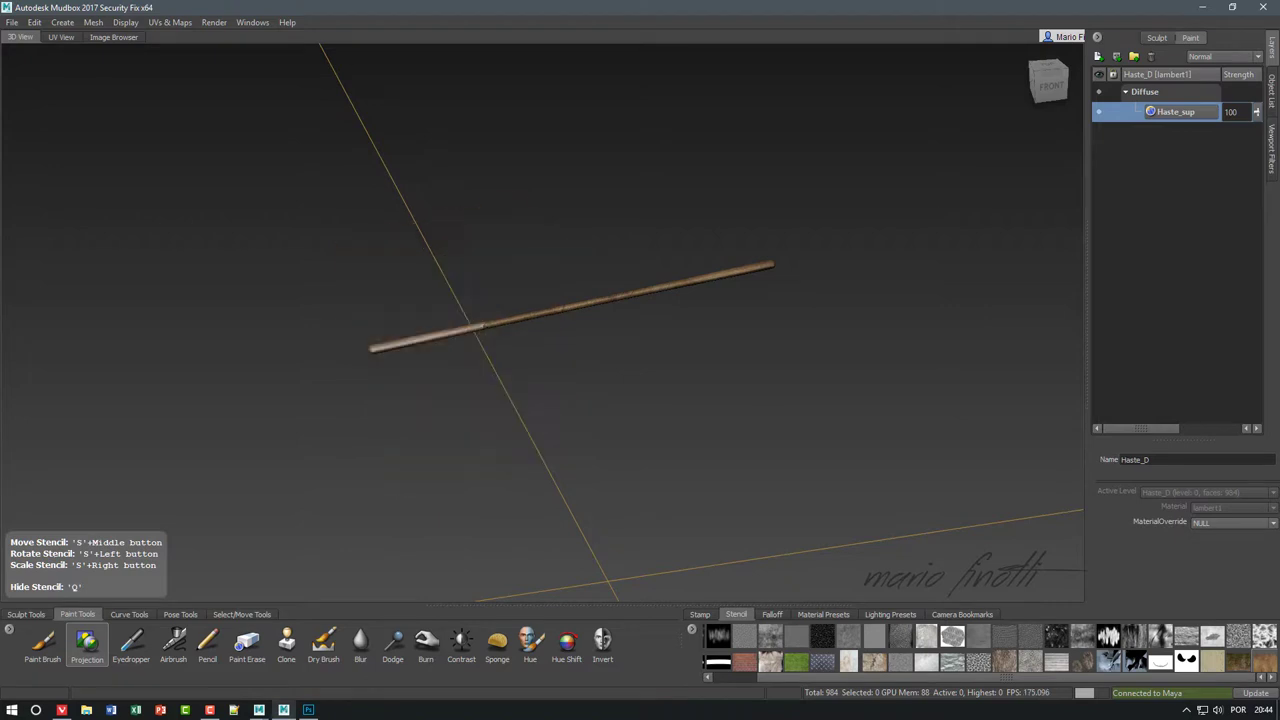
pyautogui.keyDown('alt'); pyautogui.moveTo(466, 384); pyautogui.dragTo(504, 339, button='middle'); pyautogui.keyUp('alt')
pyautogui.click(89, 648)
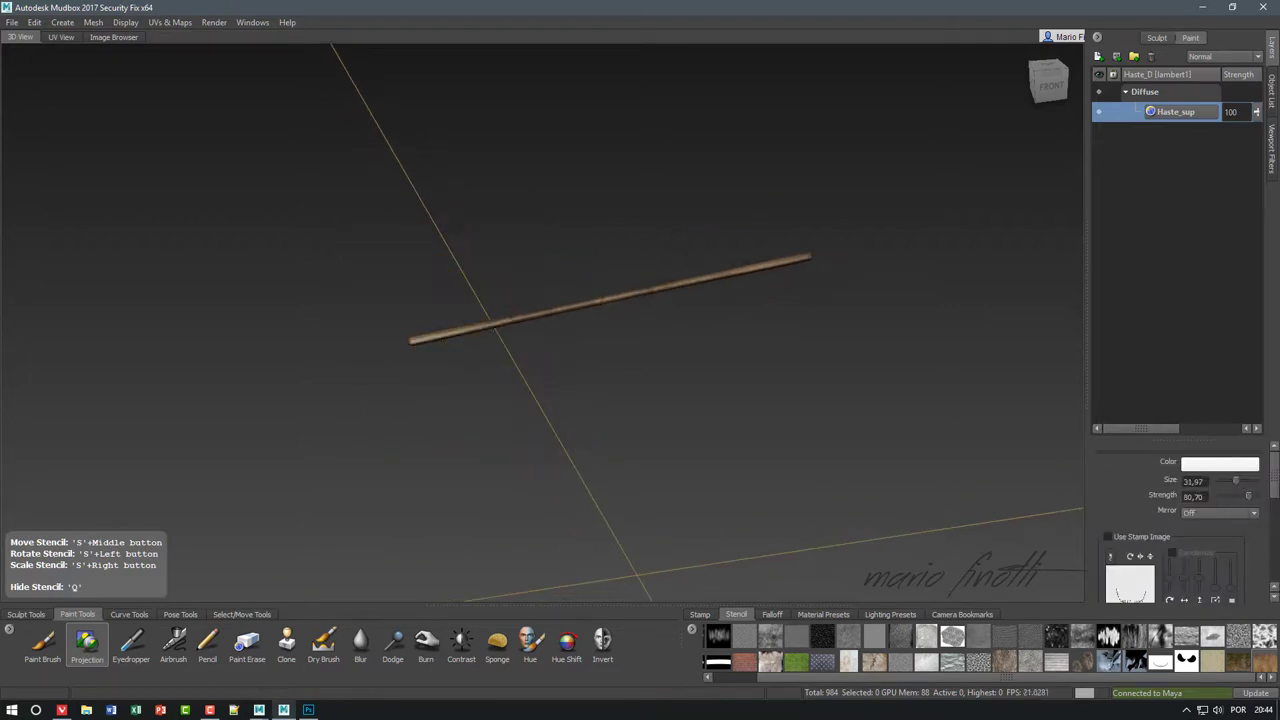
# - Align the wood stencil over the back side of the stick
pyautogui.keyDown('alt'); pyautogui.moveTo(453, 341); pyautogui.dragTo(600, 330); pyautogui.keyUp('alt')
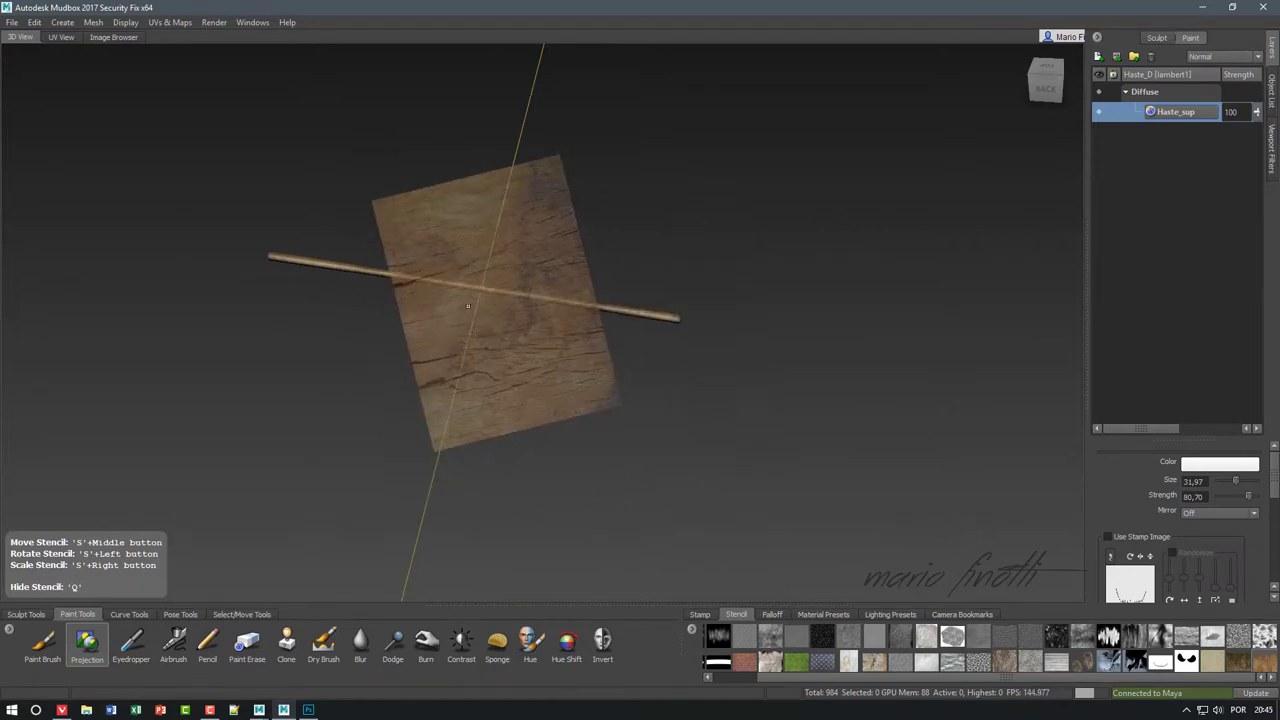
pyautogui.moveTo(494, 349); pyautogui.dragTo(334, 320, button='middle')
pyautogui.moveTo(334, 320); pyautogui.dragTo(334, 300)
pyautogui.moveTo(334, 300); pyautogui.dragTo(337, 293, button='right')
pyautogui.moveTo(337, 293); pyautogui.dragTo(542, 300)
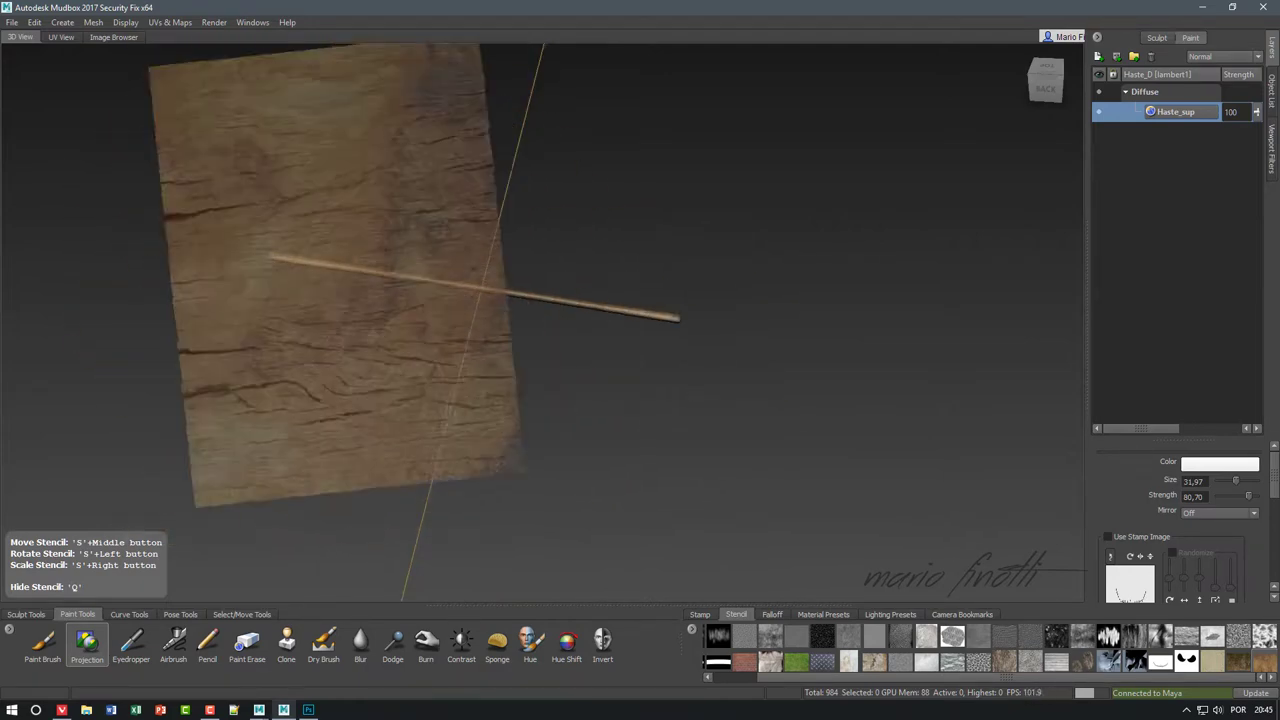
pyautogui.moveTo(542, 300); pyautogui.dragTo(705, 370, button='middle')
# - Export all paint layers as Haste_SUP
pyautogui.click(12, 22)
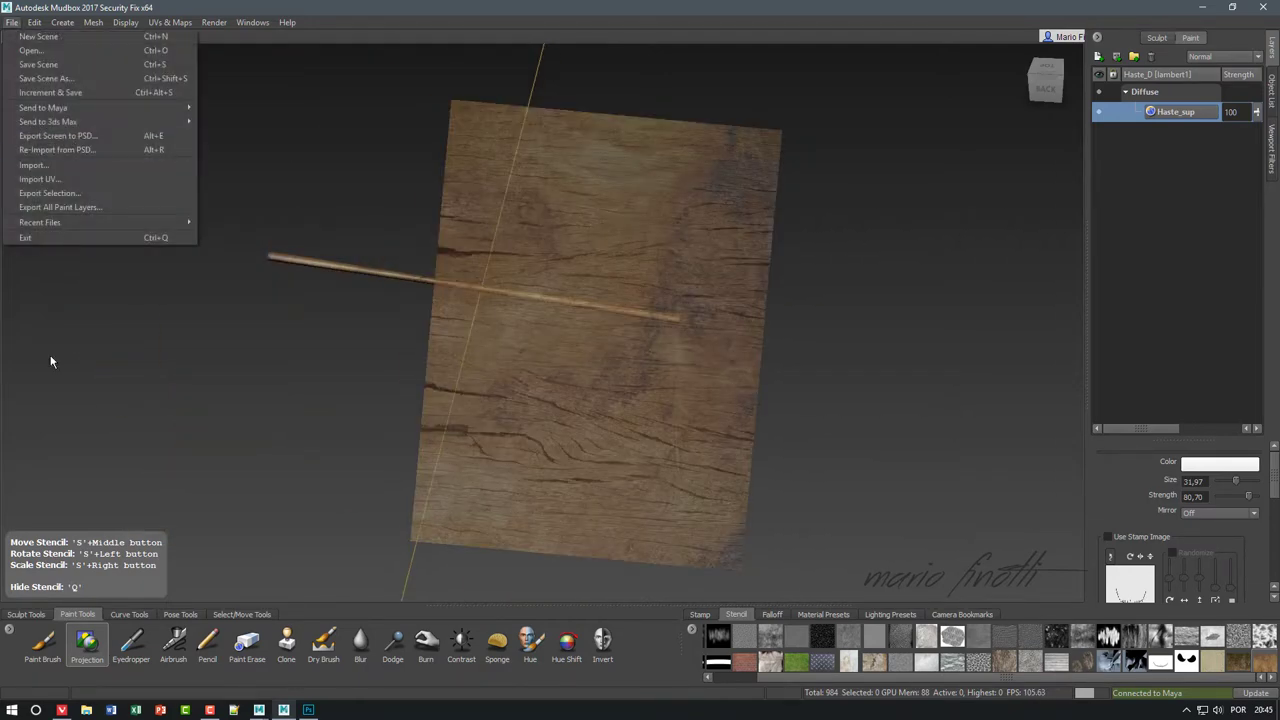
pyautogui.click(50, 209)
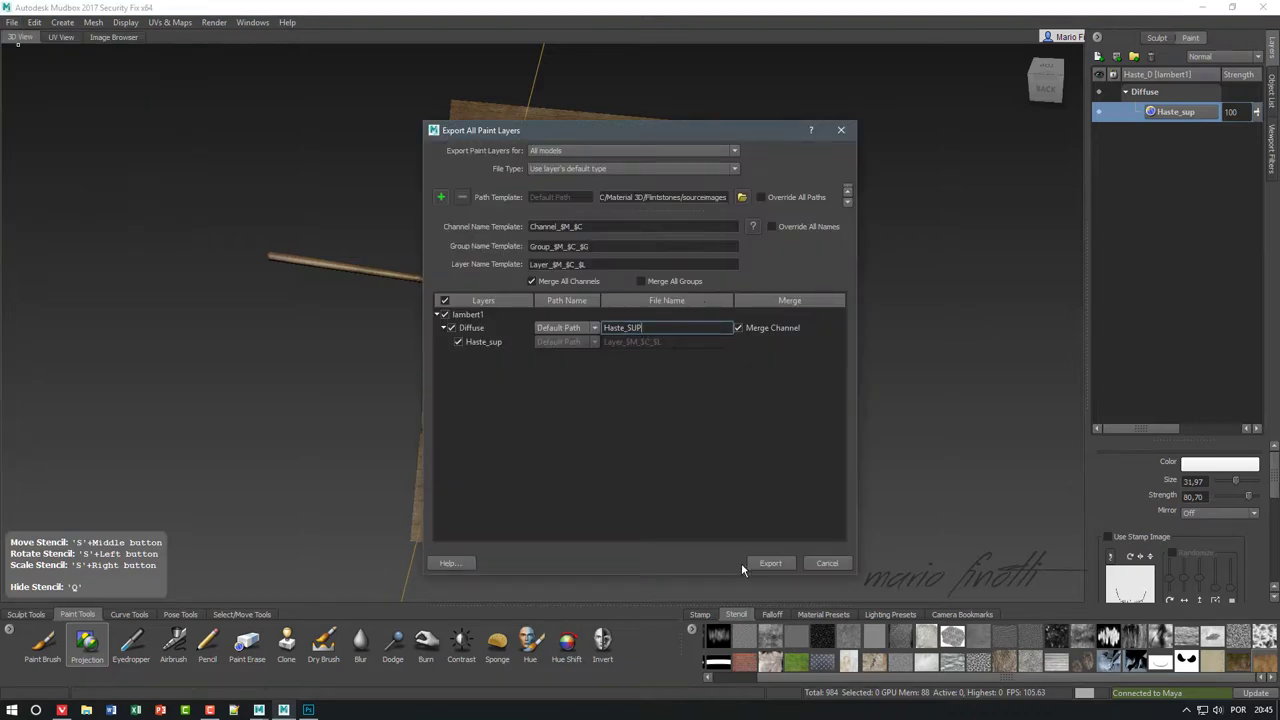
pyautogui.click(770, 563)
# - In Maya, give the Haste_D roof bar a new Lambert named Haste_SUP
pyautogui.moveTo(284, 710)
pyautogui.click(335, 660)
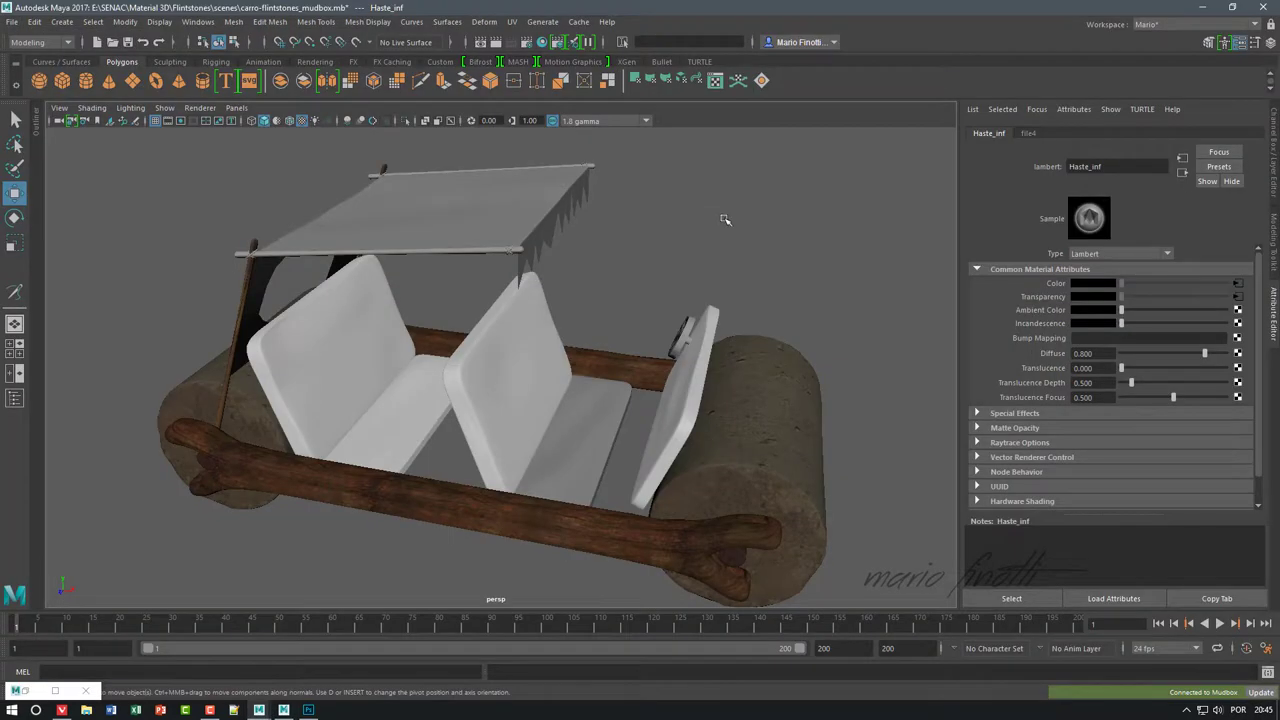
pyautogui.click(410, 252)
pyautogui.rightClick(410, 255)
pyautogui.click(560, 596)
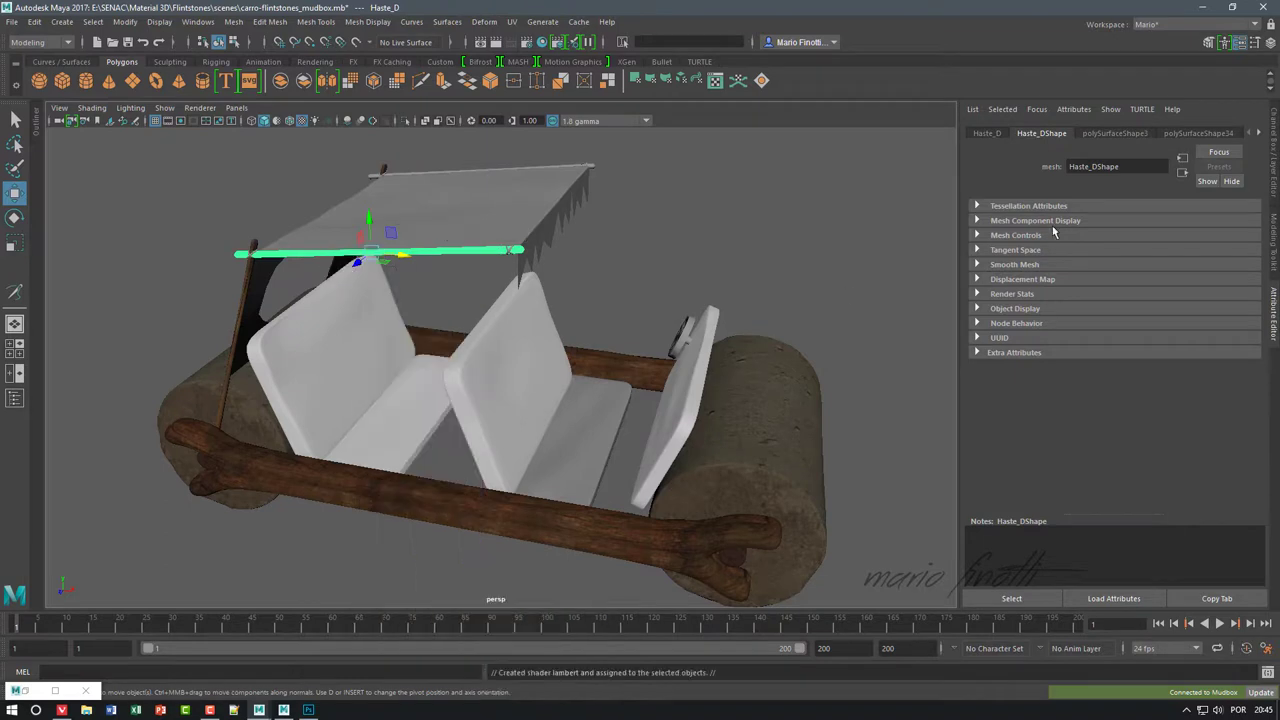
pyautogui.doubleClick(1100, 166)
pyautogui.write('Haste_SUP')
pyautogui.press('Return')
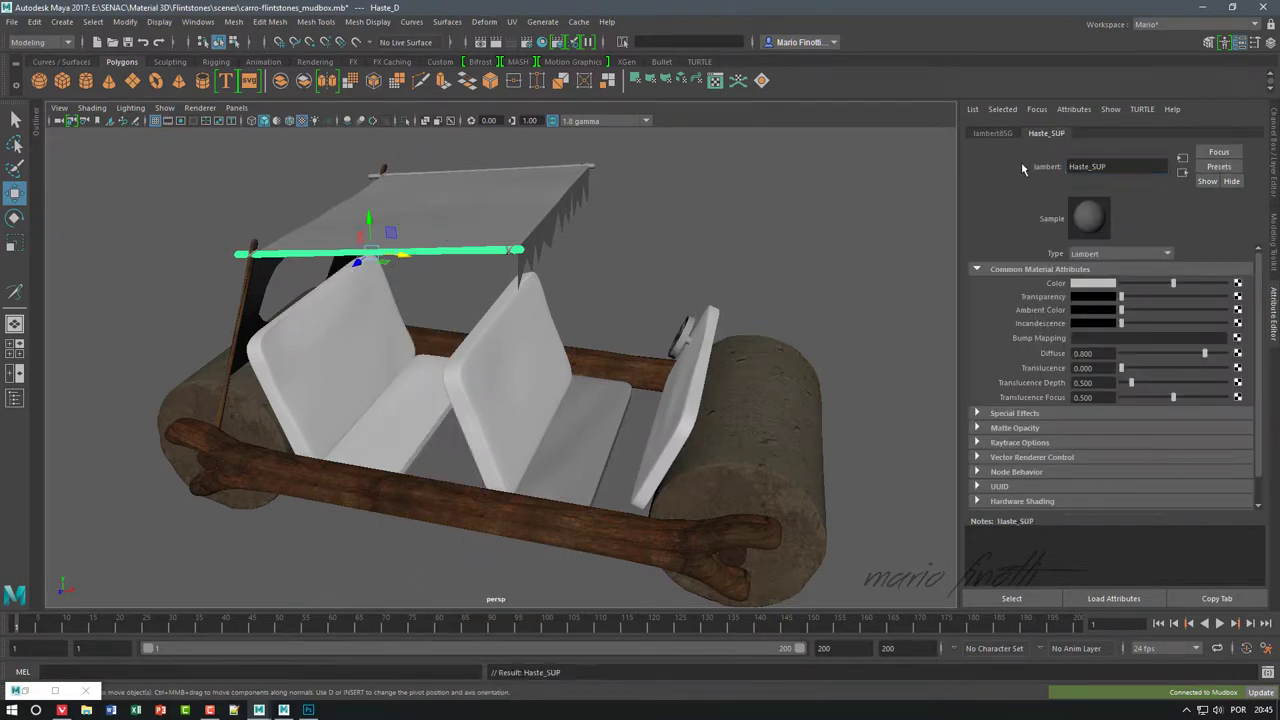
# - Map Haste_SUP_u1_v1.tif as the Haste_SUP material's Color texture
pyautogui.click(1237, 283)
pyautogui.click(760, 230)
pyautogui.click(1240, 313)
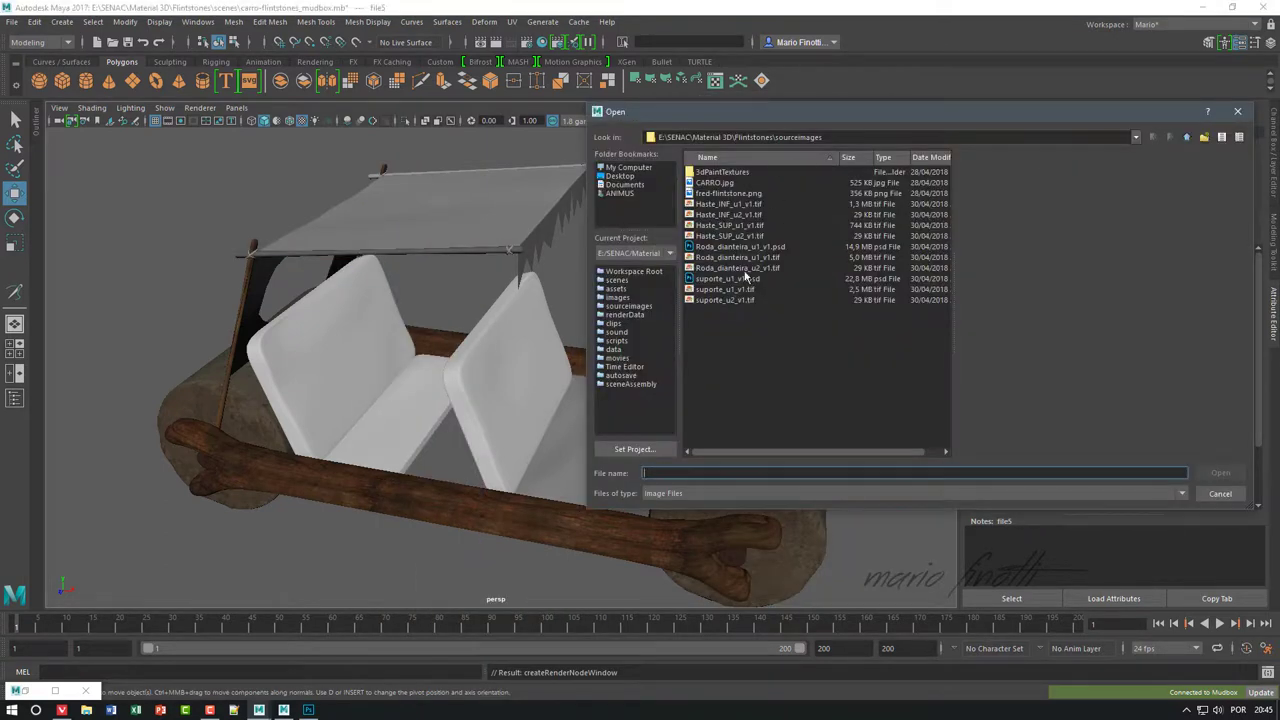
pyautogui.doubleClick(731, 227)
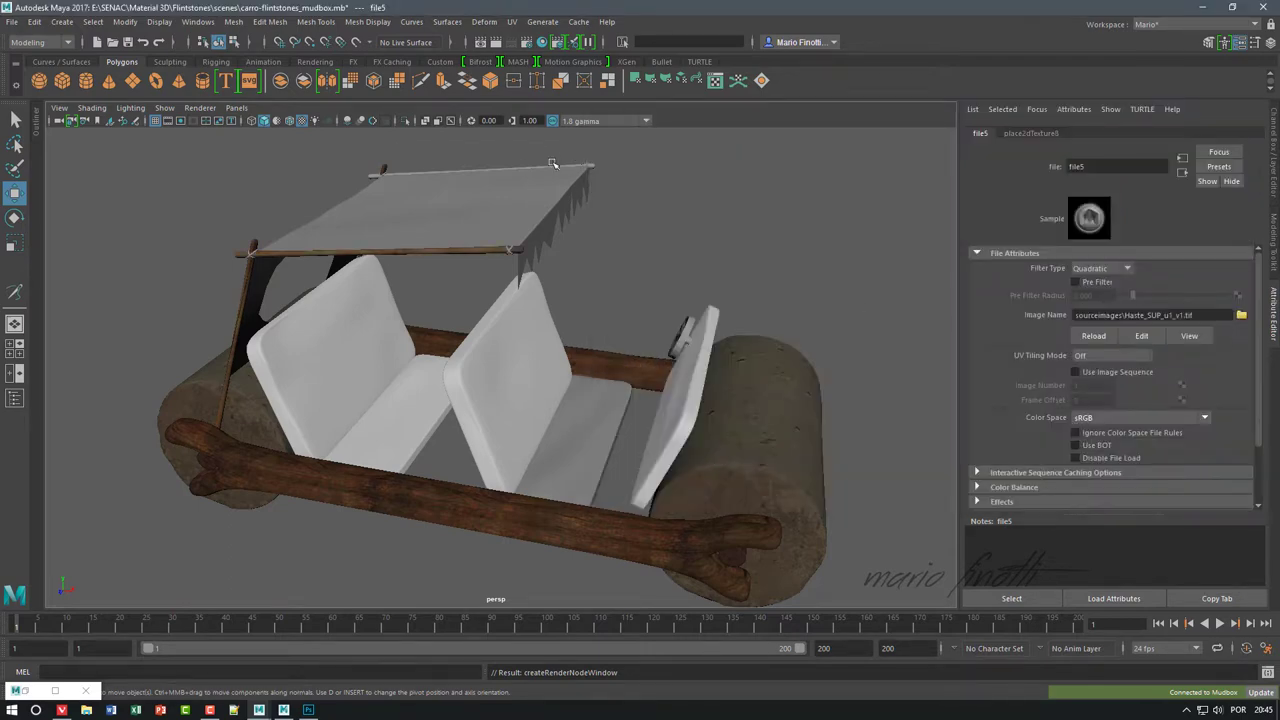
# - Give the rope piece corda_6 a new Lambert material
pyautogui.click(552, 163)
pyautogui.click(40, 692)
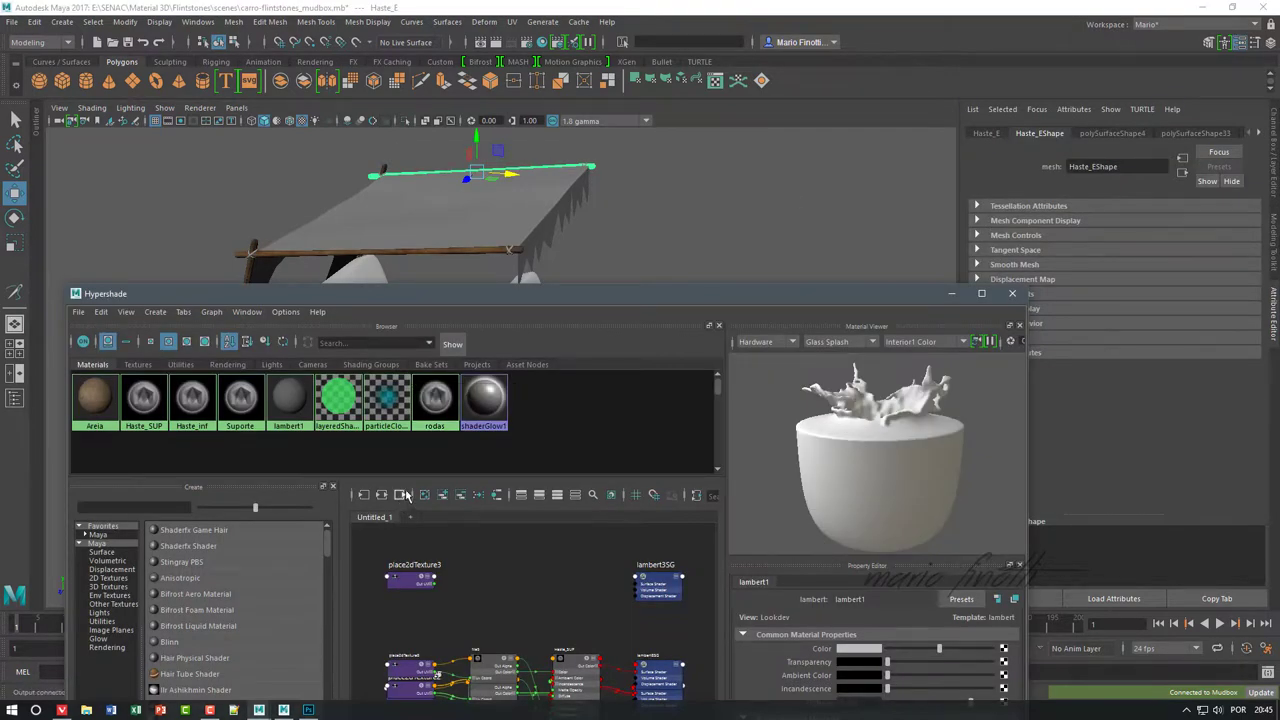
pyautogui.rightClick(138, 399)
pyautogui.click(130, 363)
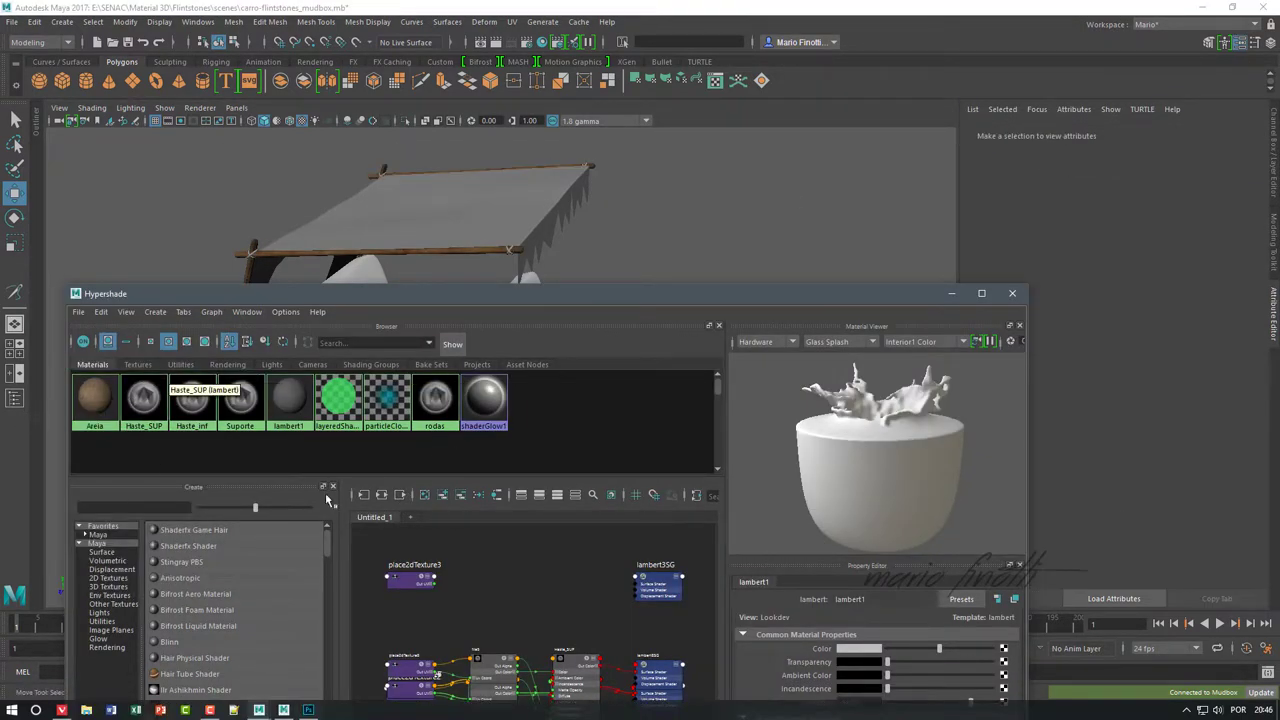
pyautogui.click(509, 252)
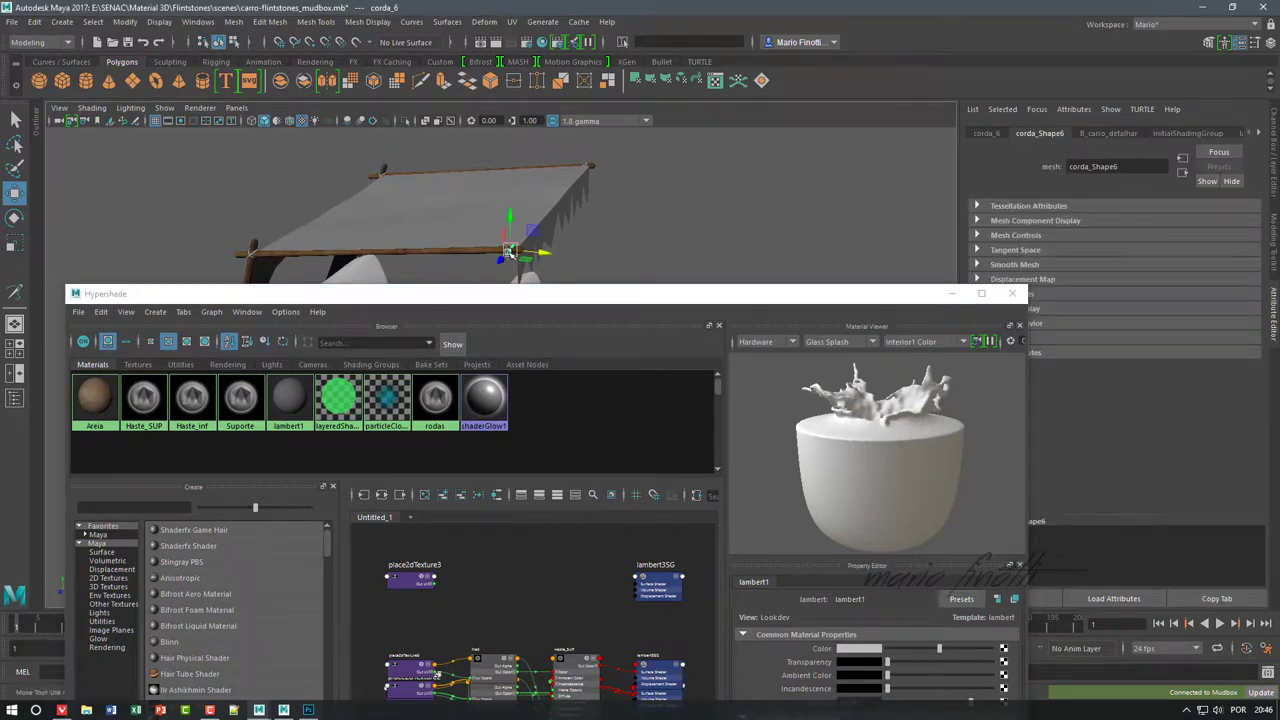
pyautogui.moveTo(509, 252); pyautogui.dragTo(601, 603, button='right')
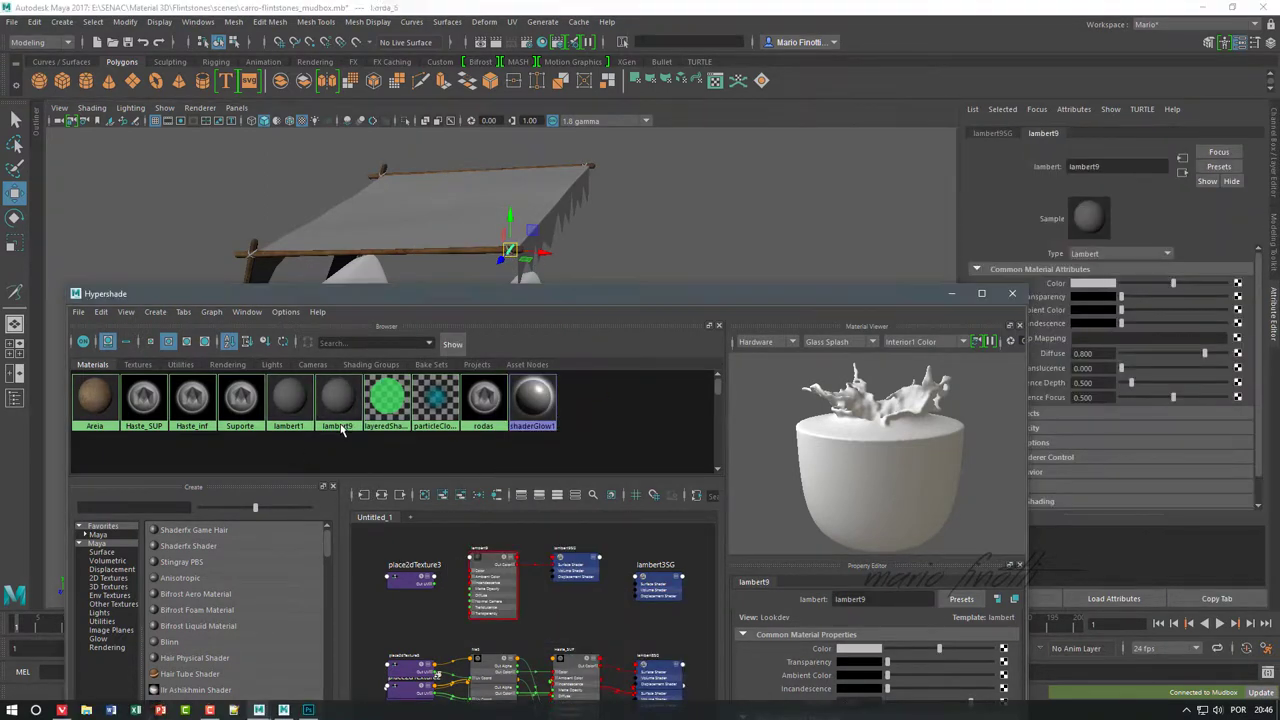
# - Rename the rope's lambert9 material to Cordas
pyautogui.doubleClick(1100, 166)
pyautogui.write('Cordas')
pyautogui.press('Return')
pyautogui.click(1012, 293)
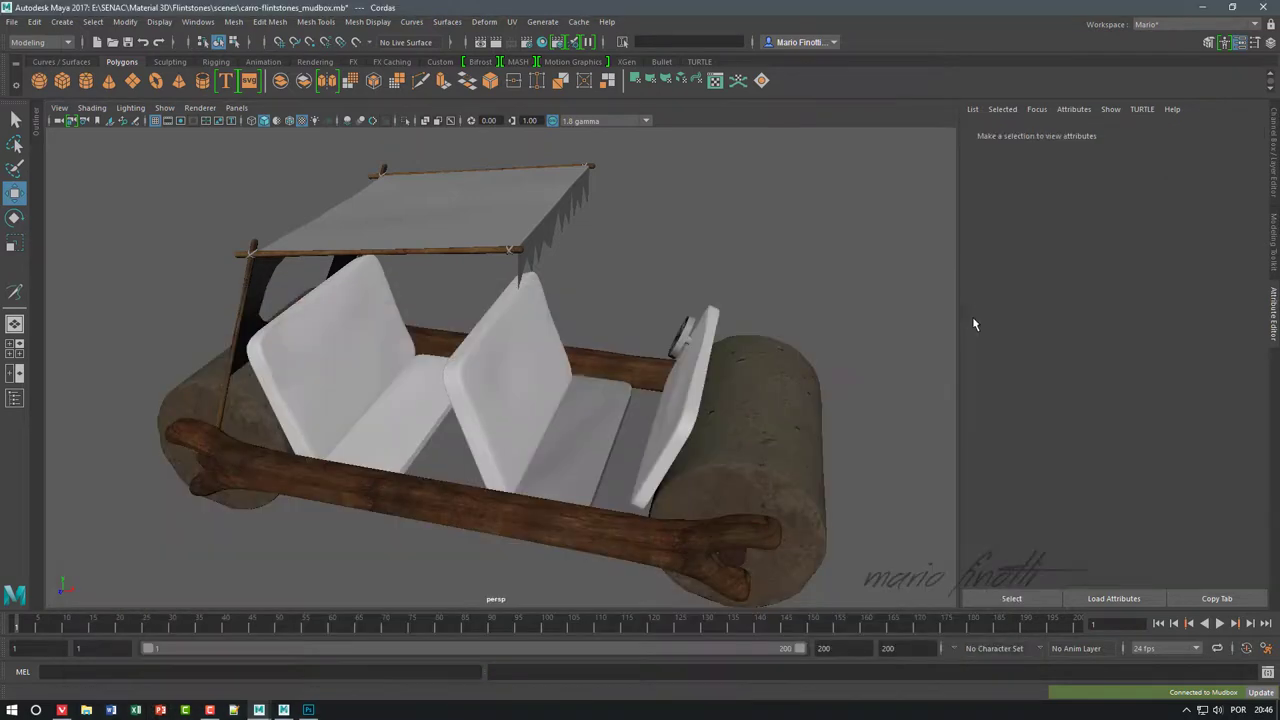
# - Break the texture connection on Haste_SUP's Transparency
pyautogui.click(480, 84)
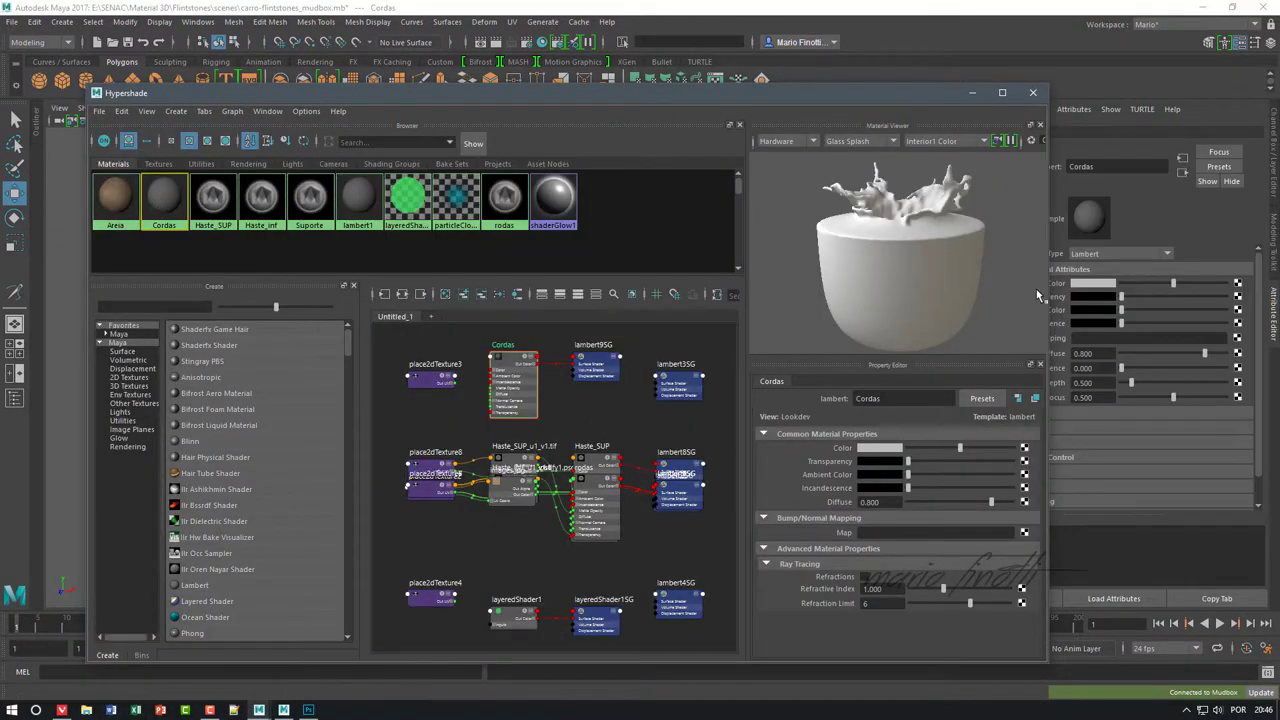
pyautogui.click(209, 204)
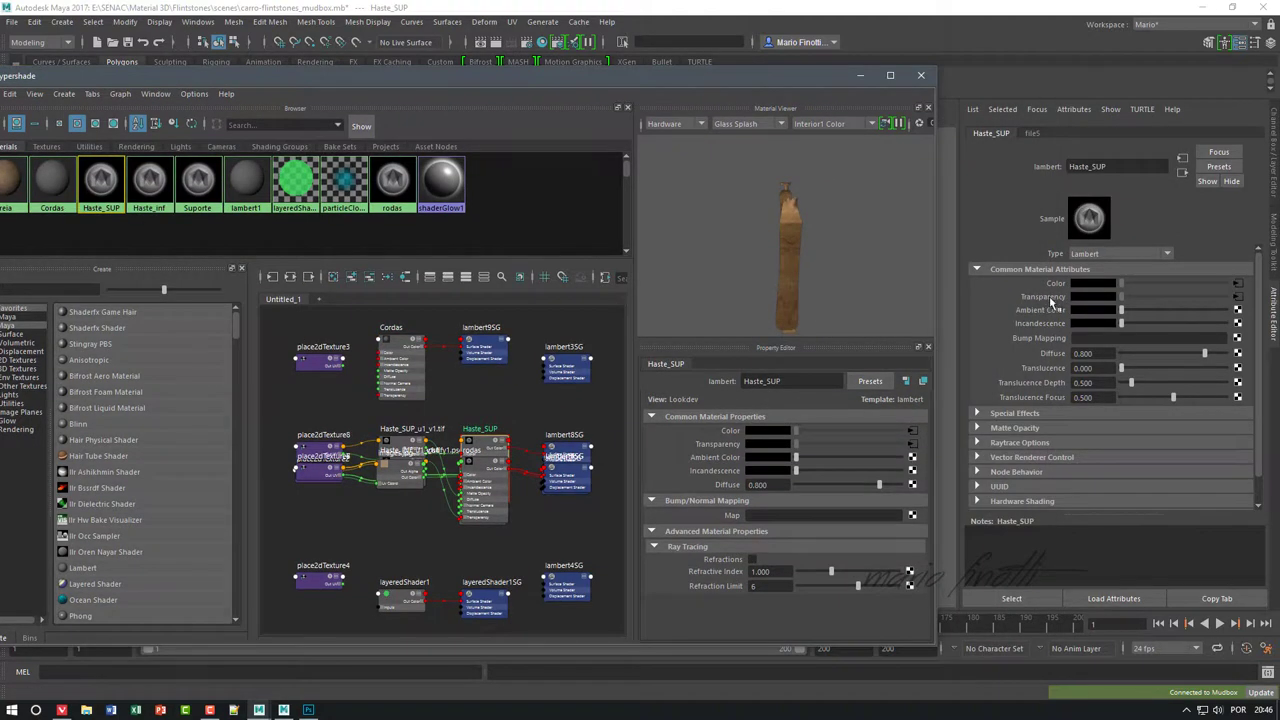
pyautogui.rightClick(1050, 303)
pyautogui.click(1075, 330)
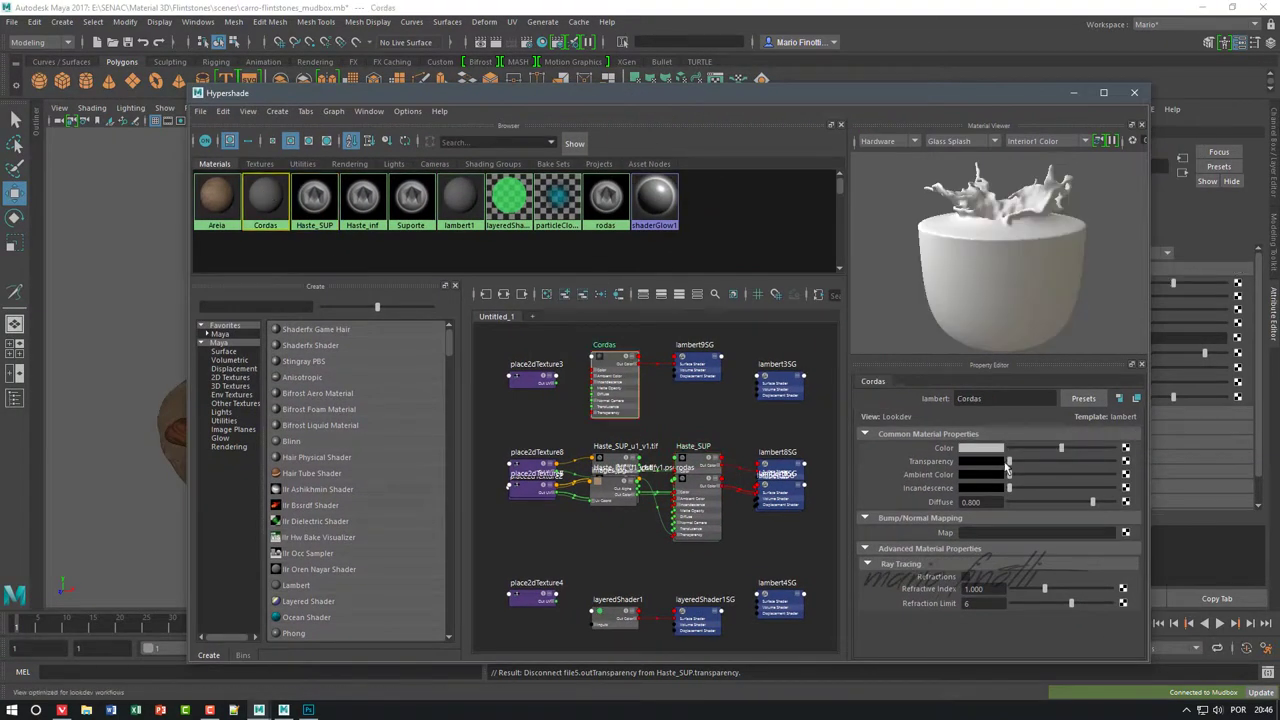
# - Set the Cordas colour to a brownish tone
pyautogui.click(982, 447)
pyautogui.moveTo(1094, 470)
pyautogui.mouseDown()
pyautogui.moveTo(1107, 455)
pyautogui.moveTo(1091, 459)
pyautogui.mouseUp()
pyautogui.click(983, 452)
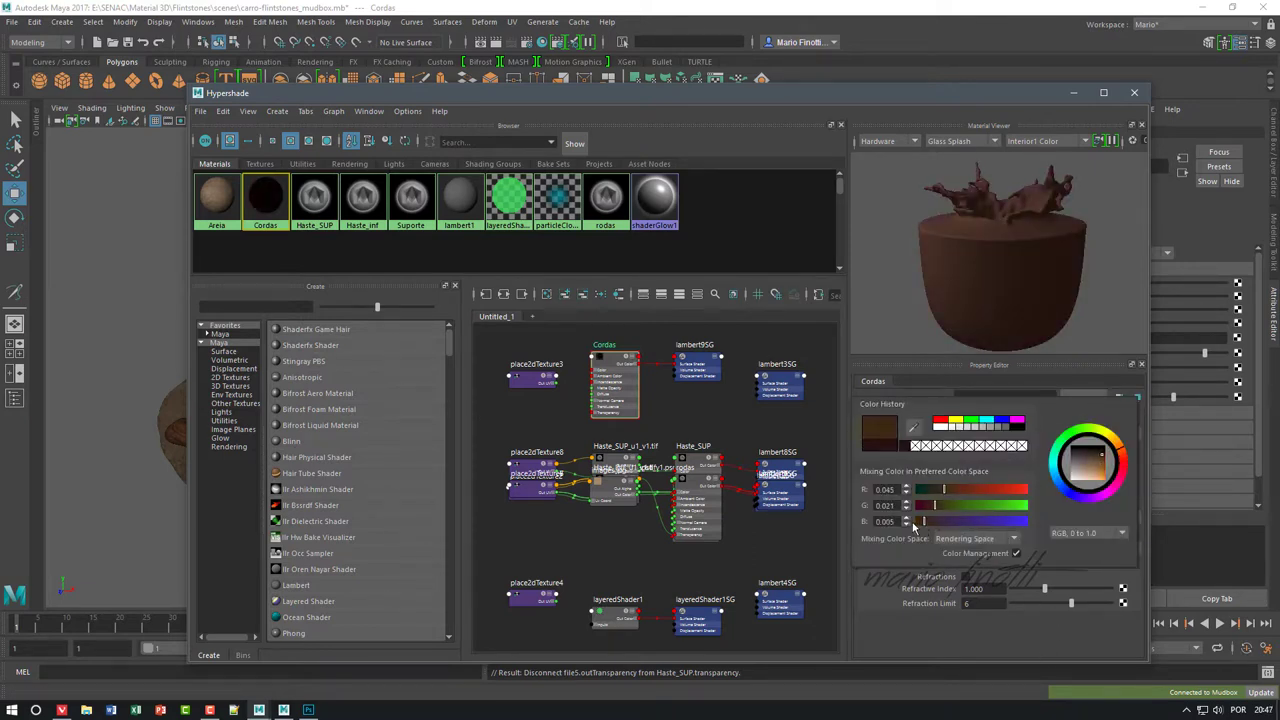
pyautogui.moveTo(918, 521); pyautogui.dragTo(940, 508)
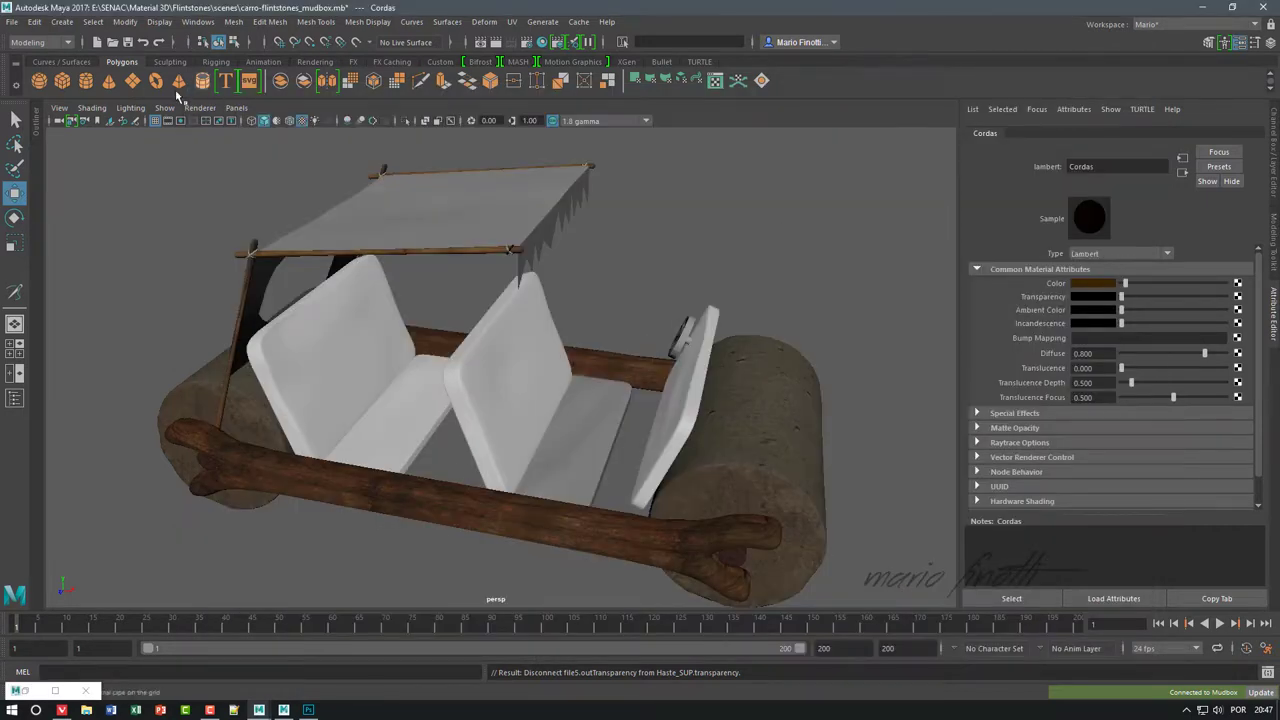
# - Select the rope pieces corda_1 through corda_8 in the Outliner
pyautogui.click(198, 21)
pyautogui.click(230, 166)
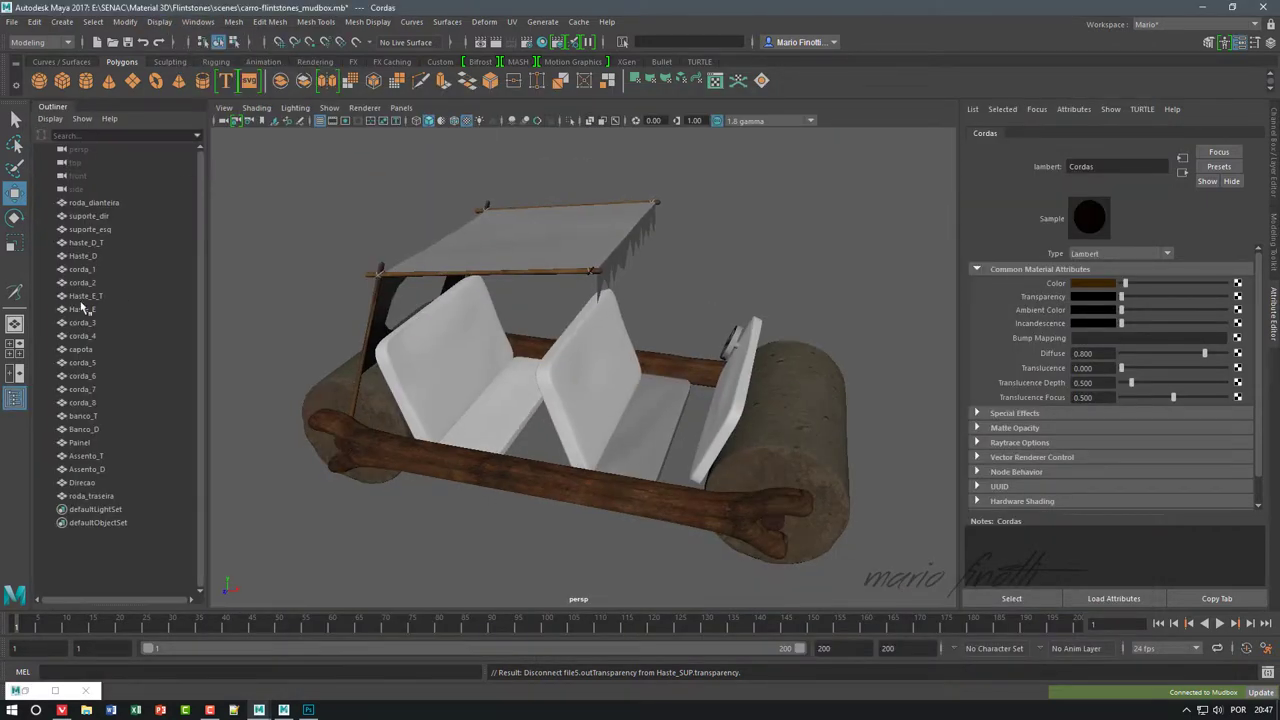
pyautogui.click(80, 270)
pyautogui.keyDown('shift'); pyautogui.click(82, 322); pyautogui.keyUp('shift')
pyautogui.click(80, 270)
pyautogui.keyDown('ctrl'); pyautogui.click(80, 283); pyautogui.keyUp('ctrl')
pyautogui.keyDown('ctrl'); pyautogui.click(82, 322); pyautogui.keyUp('ctrl')
pyautogui.keyDown('ctrl'); pyautogui.click(82, 336); pyautogui.keyUp('ctrl')
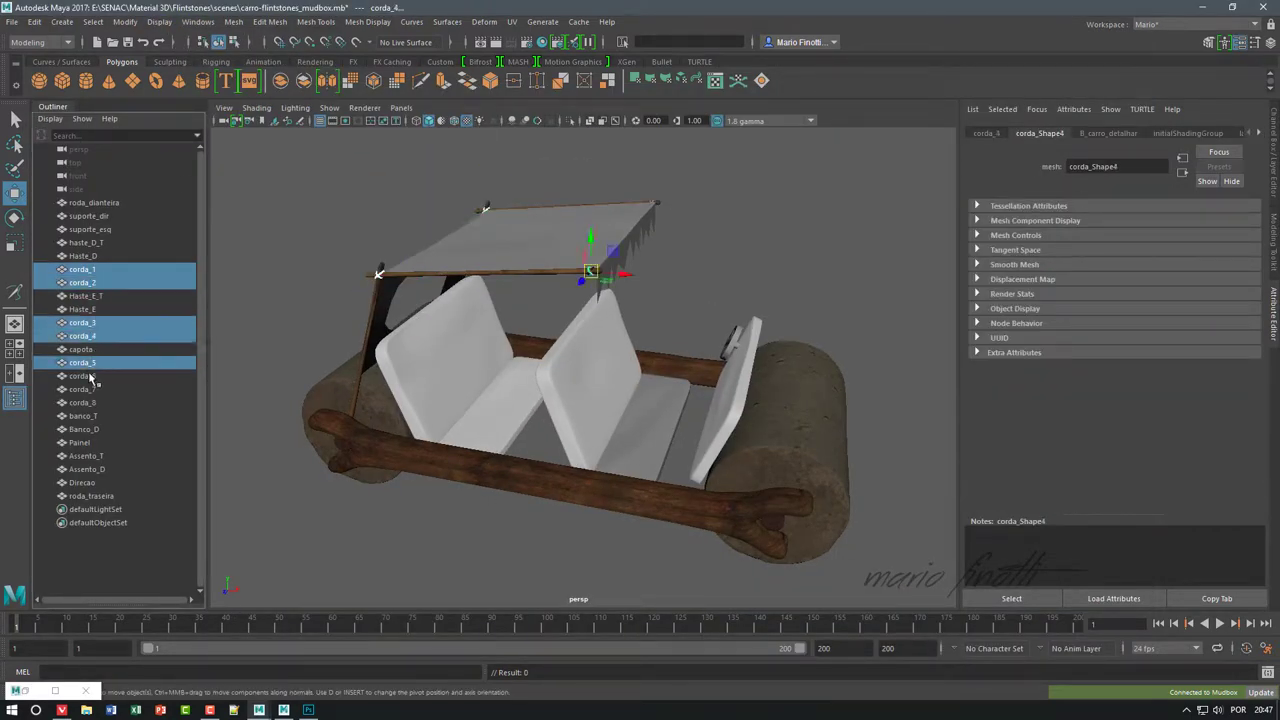
pyautogui.keyDown('ctrl'); pyautogui.click(82, 362); pyautogui.keyUp('ctrl')
pyautogui.keyDown('ctrl'); pyautogui.keyDown('shift'); pyautogui.click(82, 402); pyautogui.keyUp('shift'); pyautogui.keyUp('ctrl')
# - Assign Cordas to the selected ropes and darken it to dark brown
pyautogui.click(30, 695)
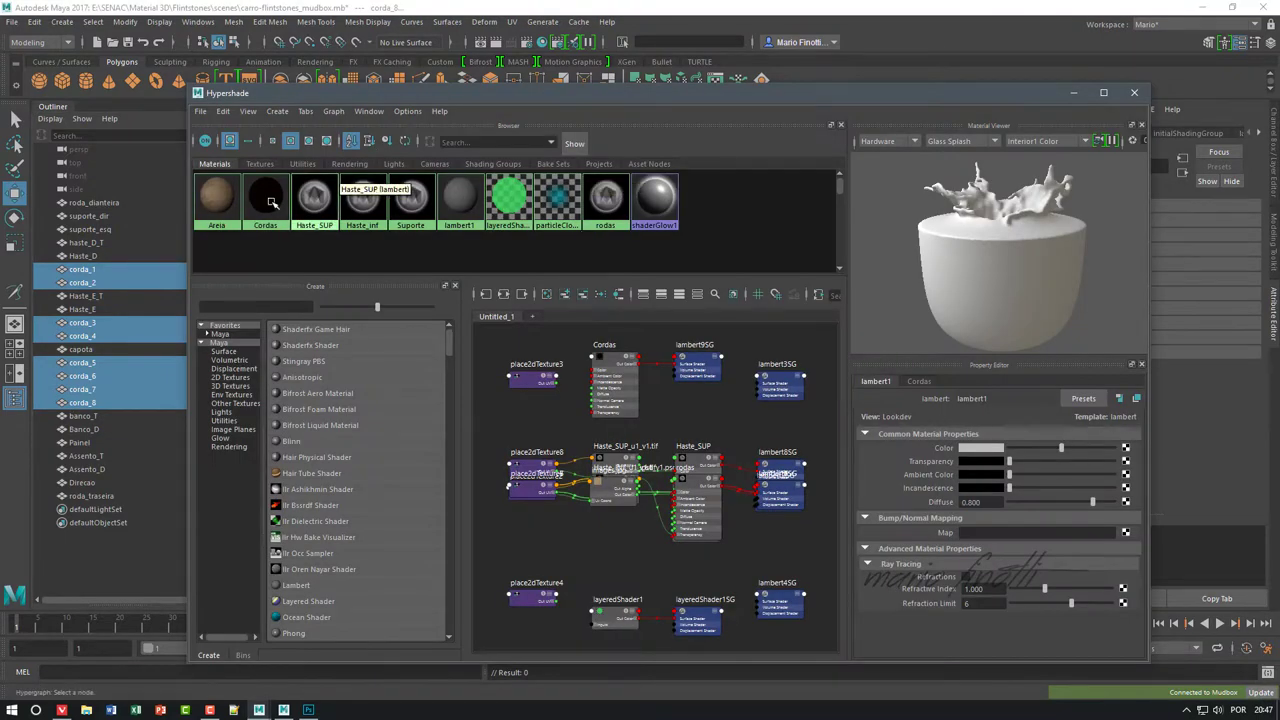
pyautogui.rightClick(266, 200)
pyautogui.click(240, 256)
pyautogui.click(614, 385)
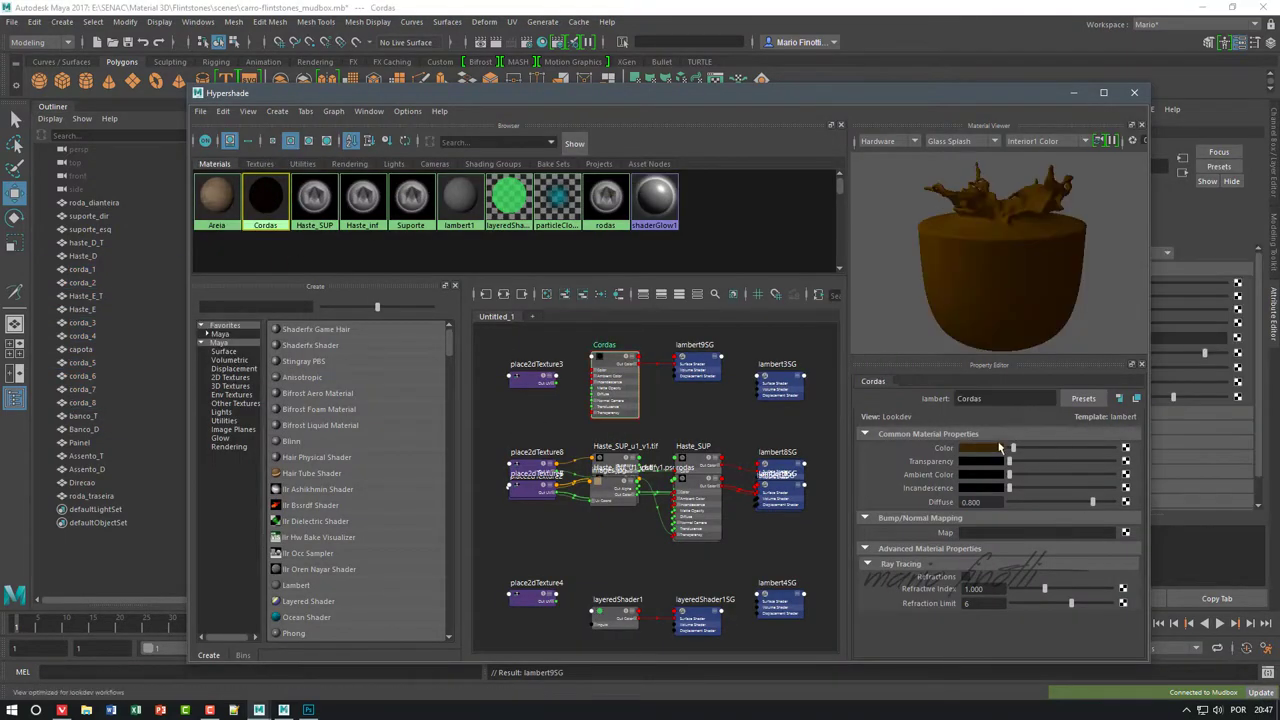
pyautogui.click(985, 448)
pyautogui.moveTo(1108, 455); pyautogui.dragTo(1099, 463)
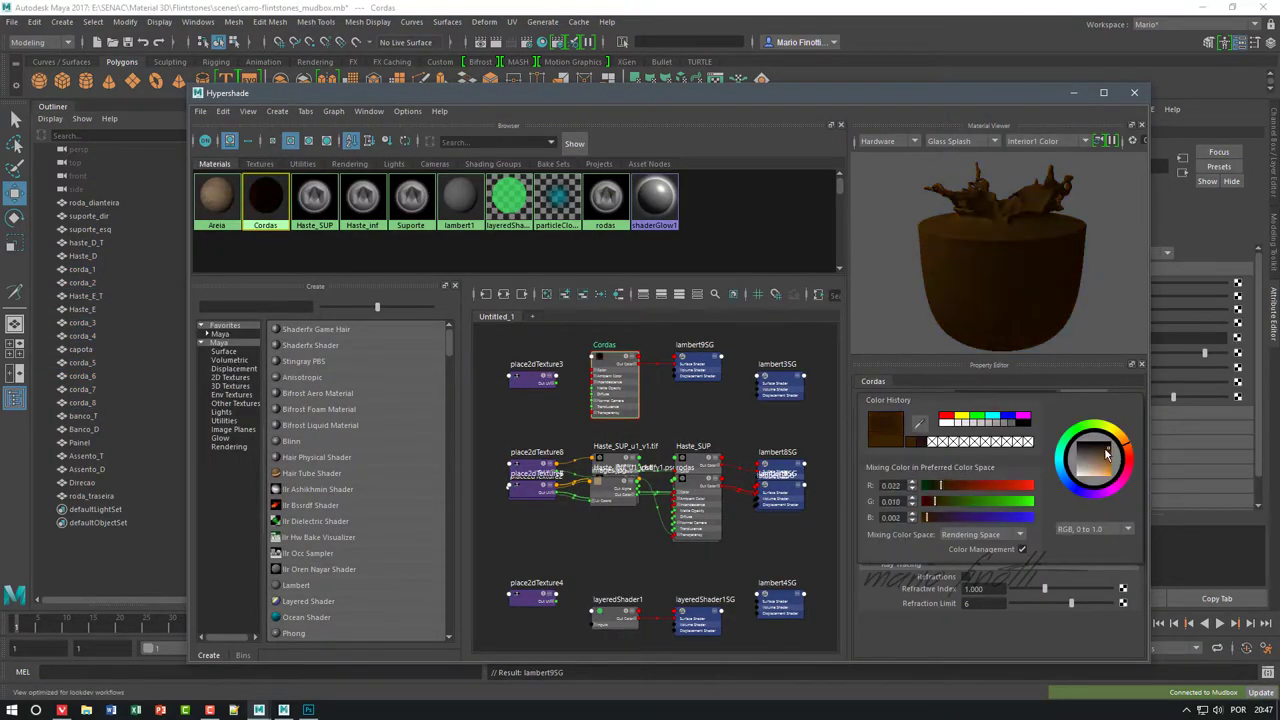
pyautogui.click(1073, 92)
pyautogui.scroll(5, 700, 429)
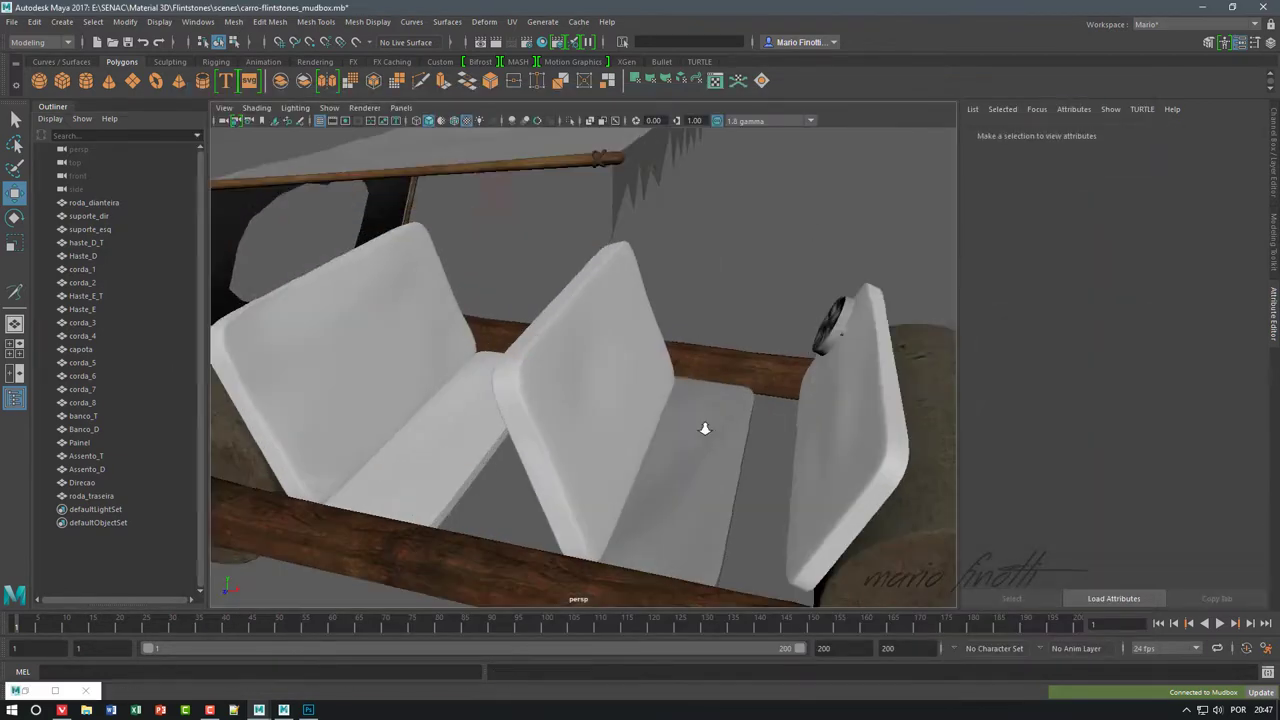
pyautogui.moveTo(700, 429)
pyautogui.keyDown('alt'); pyautogui.mouseDown()
pyautogui.moveTo(563, 403)
pyautogui.moveTo(581, 375)
pyautogui.moveTo(608, 380)
pyautogui.moveTo(430, 587)
pyautogui.mouseUp(); pyautogui.keyUp('alt')
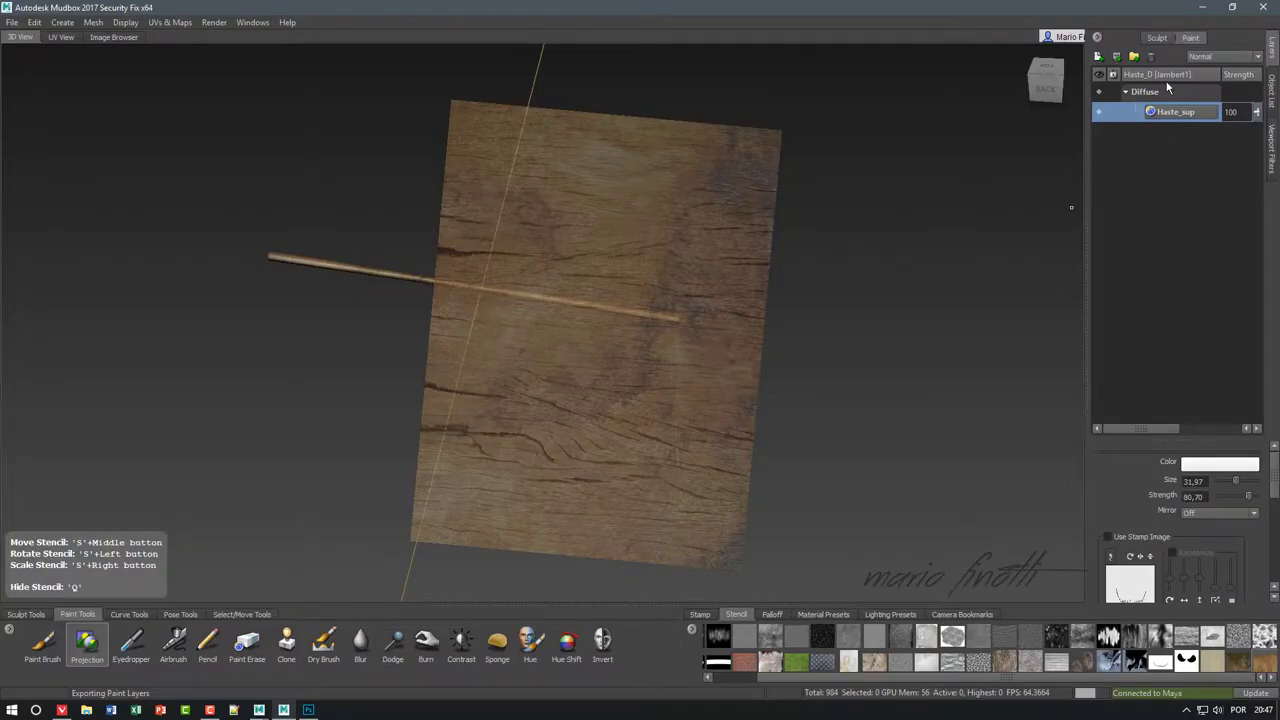
pyautogui.click(1272, 90)
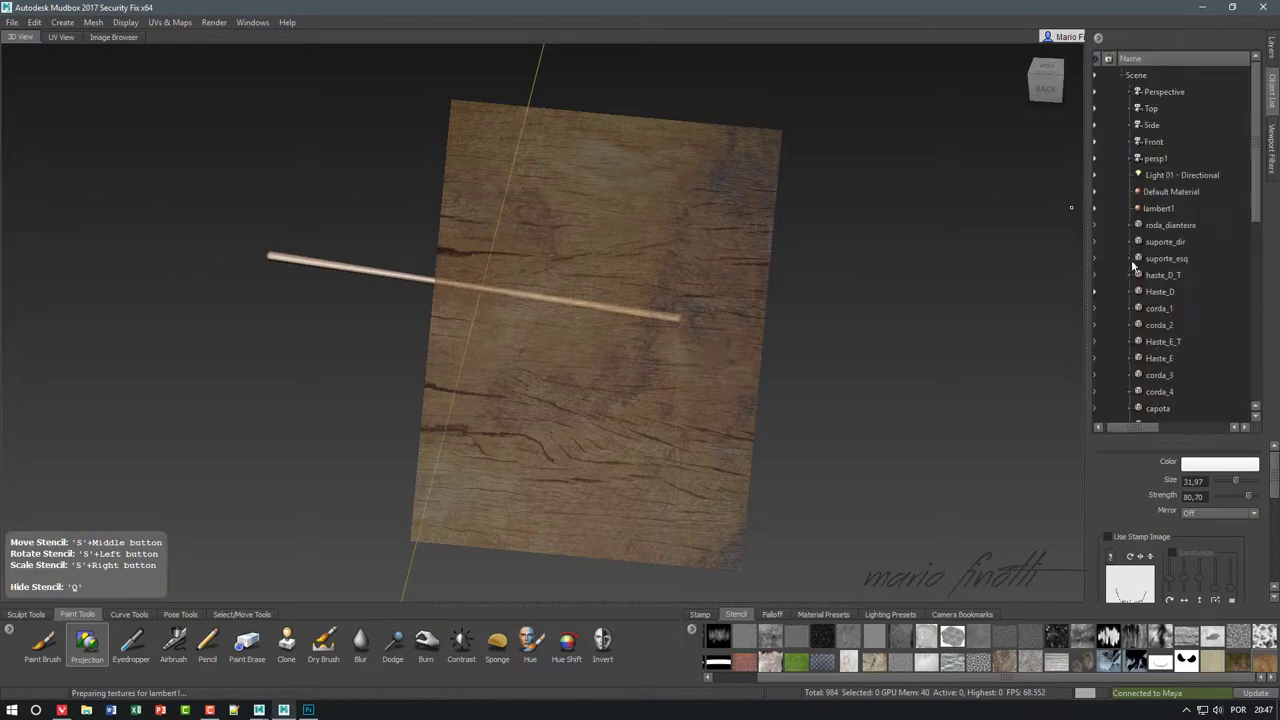
# - Hide the rod, select Direcao, and add a new paint layer for it
pyautogui.click(1117, 349)
pyautogui.moveTo(1257, 204); pyautogui.dragTo(1257, 274)
pyautogui.click(1158, 358)
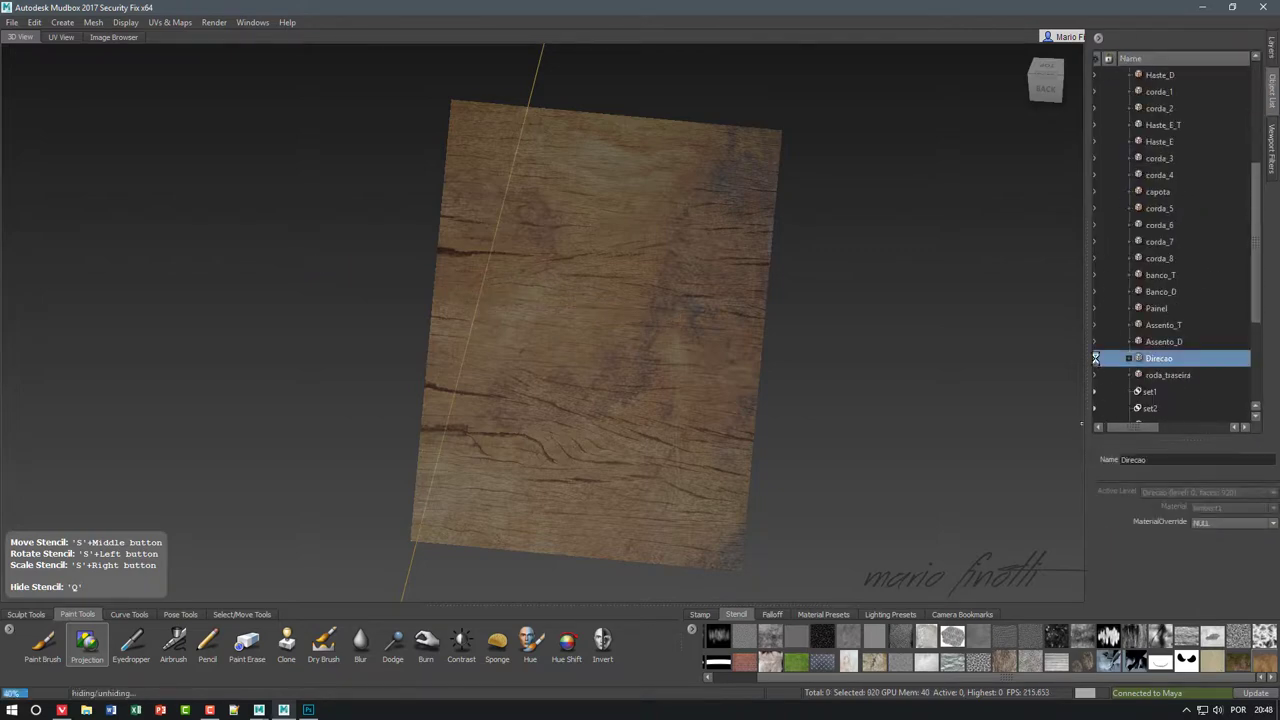
pyautogui.click(675, 411)
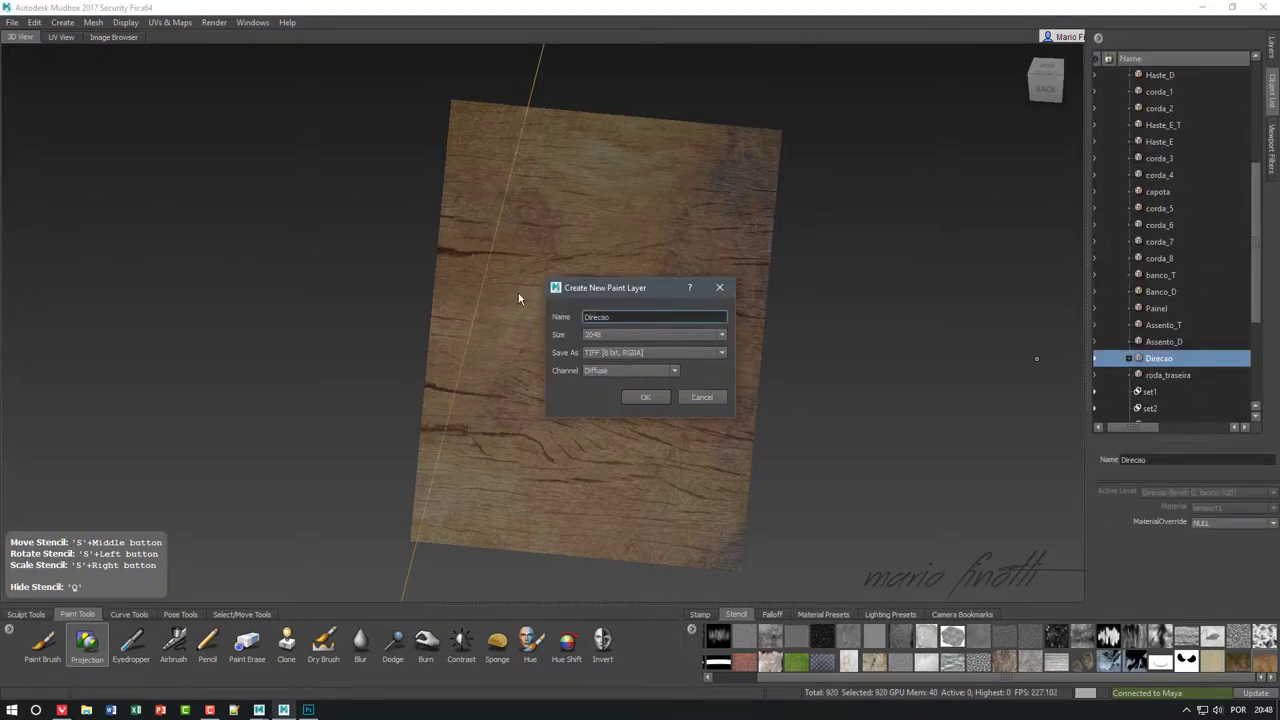
pyautogui.click(645, 397)
# - Frame the disc and rotate the wood stencil over it
pyautogui.press('q')
pyautogui.press('f')
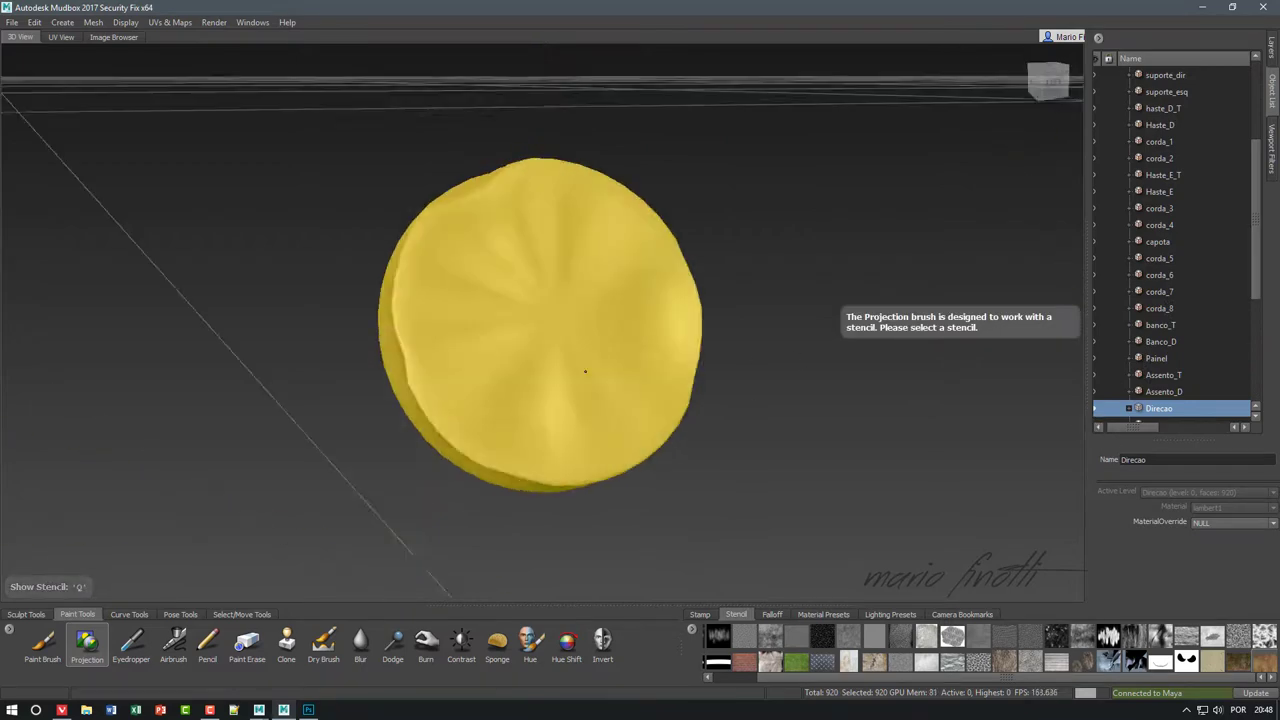
pyautogui.scroll(-4, 1126, 380)
pyautogui.click(1140, 410)
pyautogui.keyDown('alt'); pyautogui.moveTo(887, 515); pyautogui.dragTo(800, 500); pyautogui.keyUp('alt')
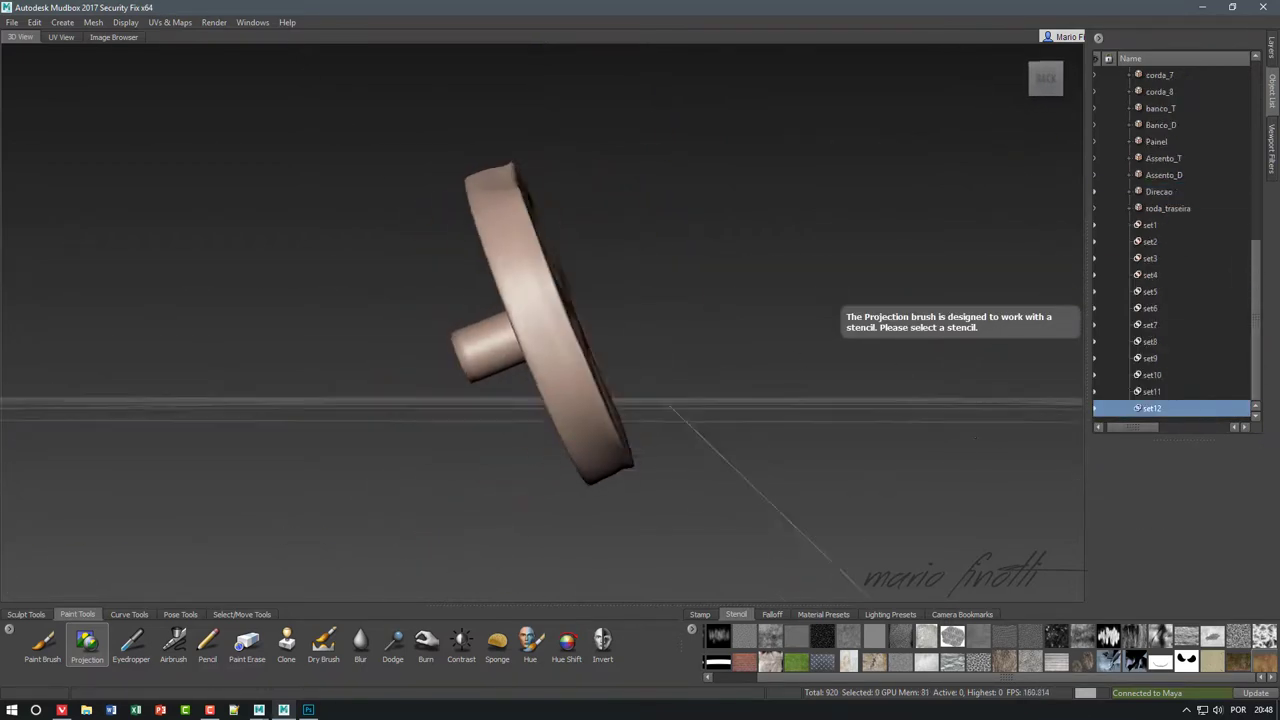
pyautogui.press('q')
pyautogui.moveTo(560, 330); pyautogui.dragTo(610, 300)
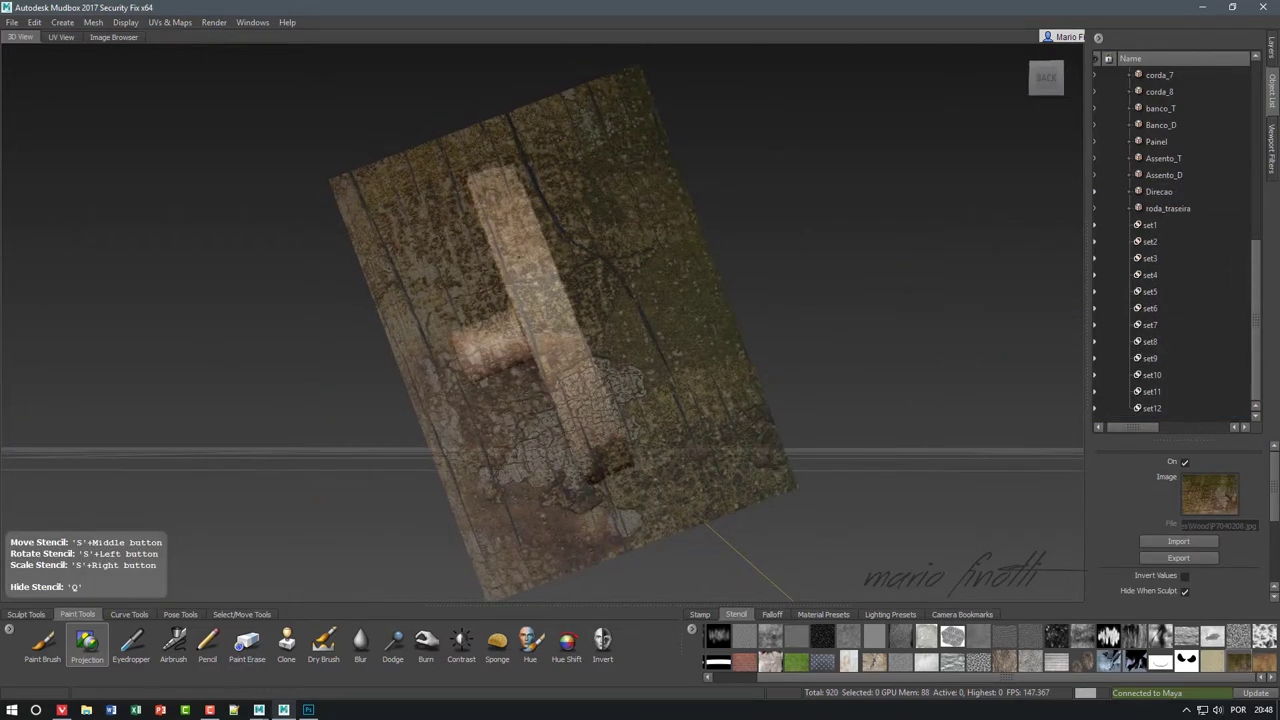
pyautogui.press('q')
pyautogui.press('q')
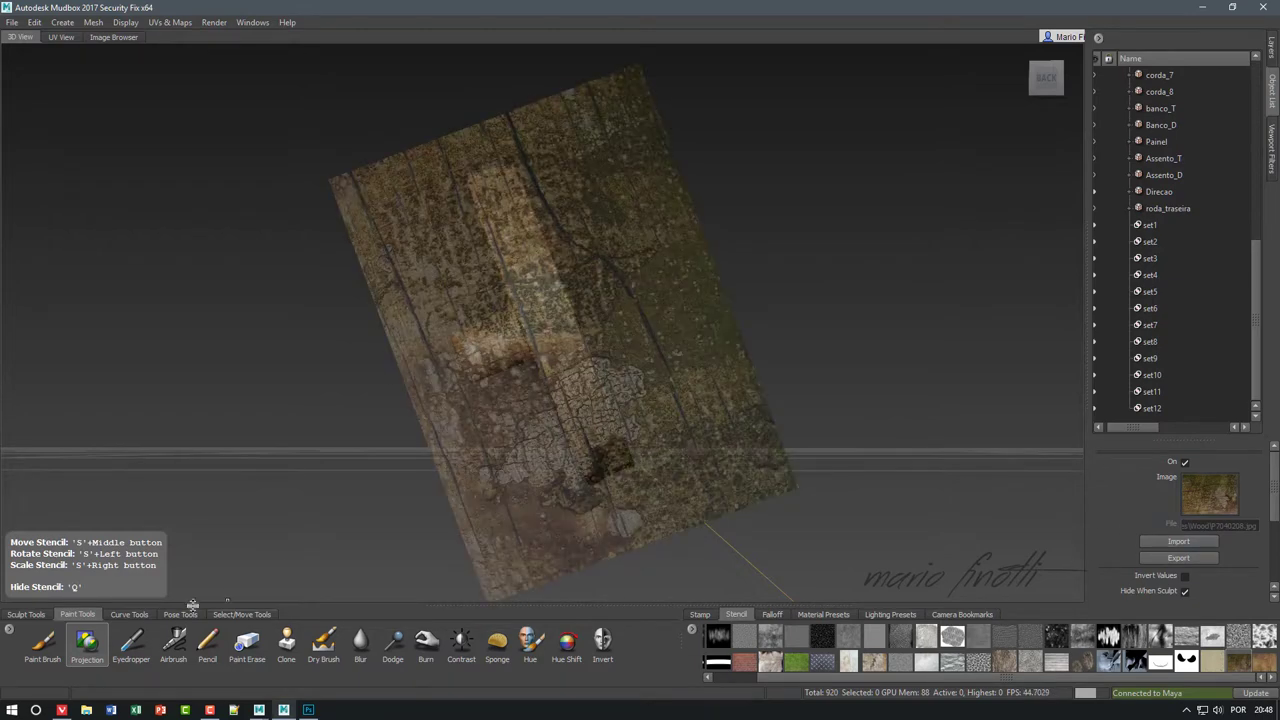
# - Adjust the projection brush and realign the wood stencil across the steering wheel
pyautogui.click(87, 645)
pyautogui.click(1220, 464)
pyautogui.click(241, 611)
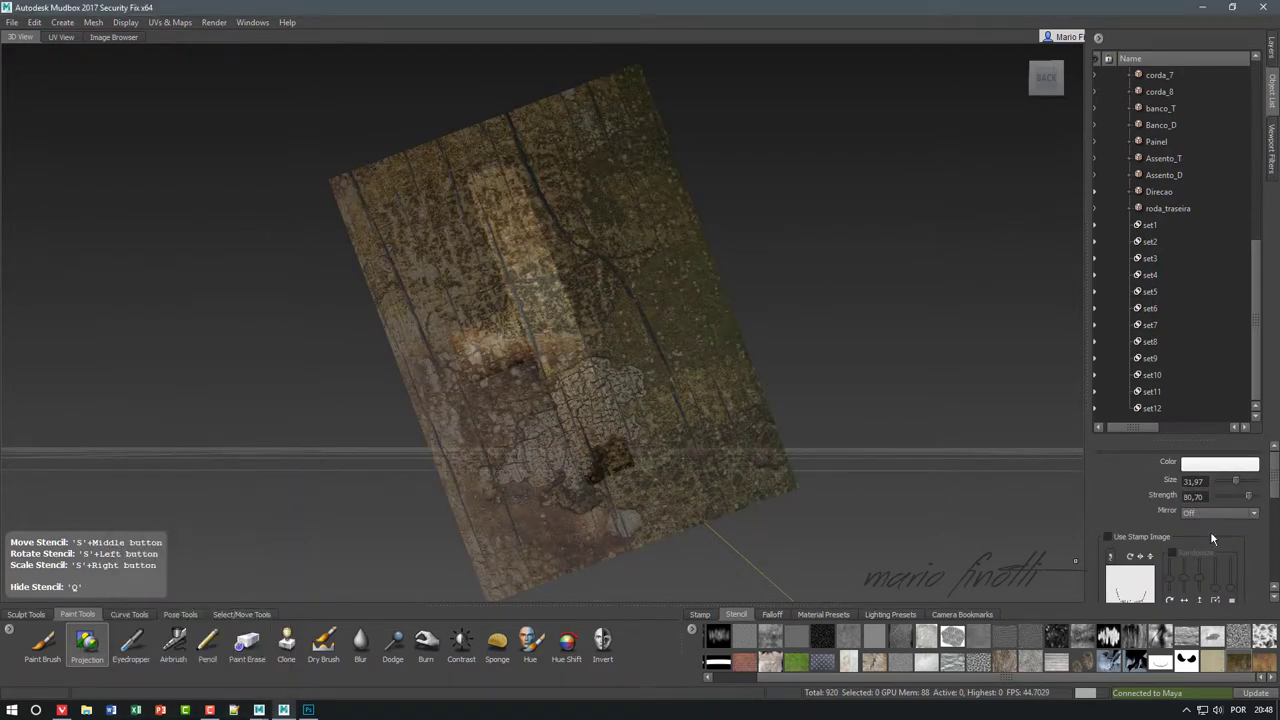
pyautogui.press('q')
pyautogui.press('q')
pyautogui.moveTo(540, 330)
pyautogui.keyDown('alt'); pyautogui.mouseDown()
pyautogui.moveTo(600, 300)
pyautogui.moveTo(500, 350)
pyautogui.moveTo(600, 300)
pyautogui.mouseUp(); pyautogui.keyUp('alt')
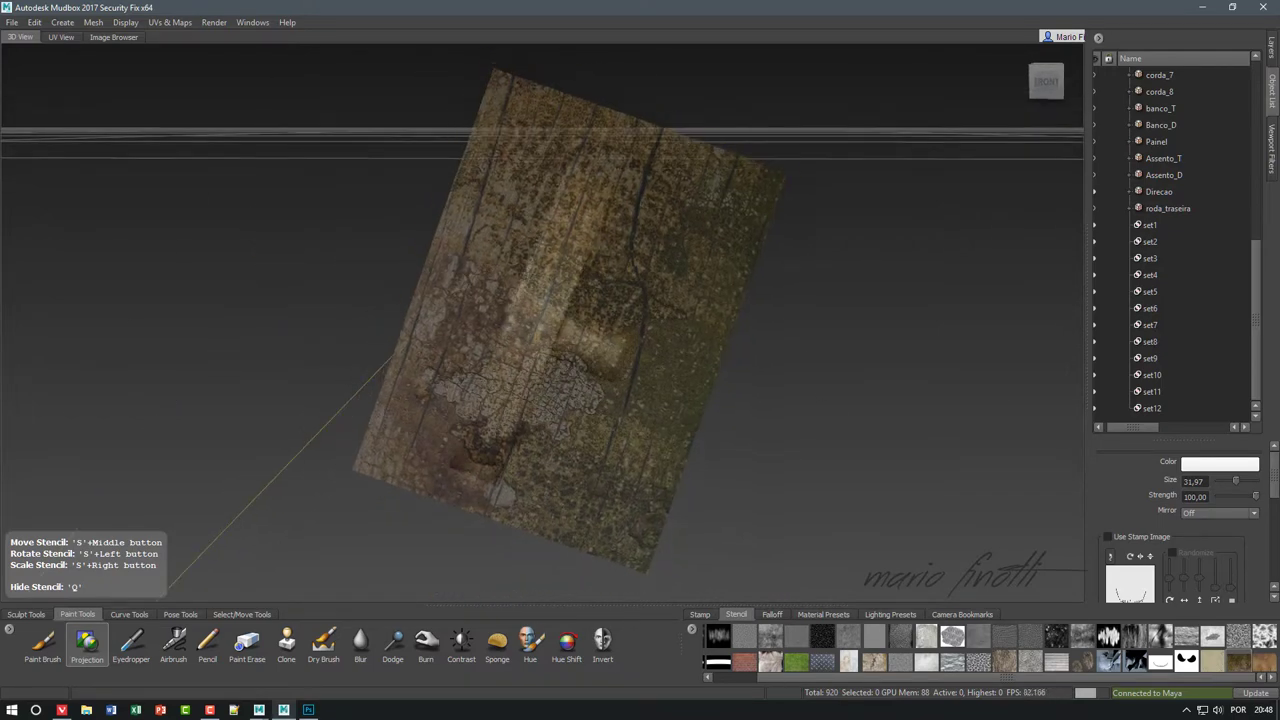
pyautogui.press('q')
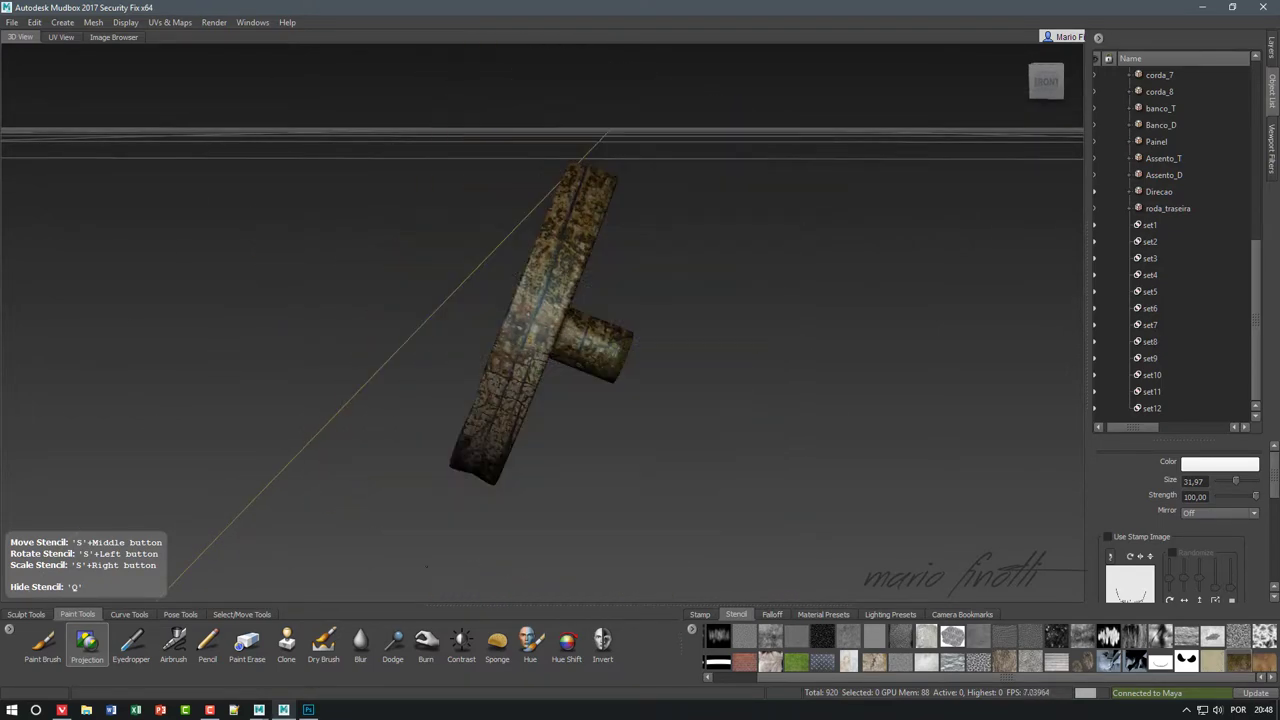
pyautogui.press('q')
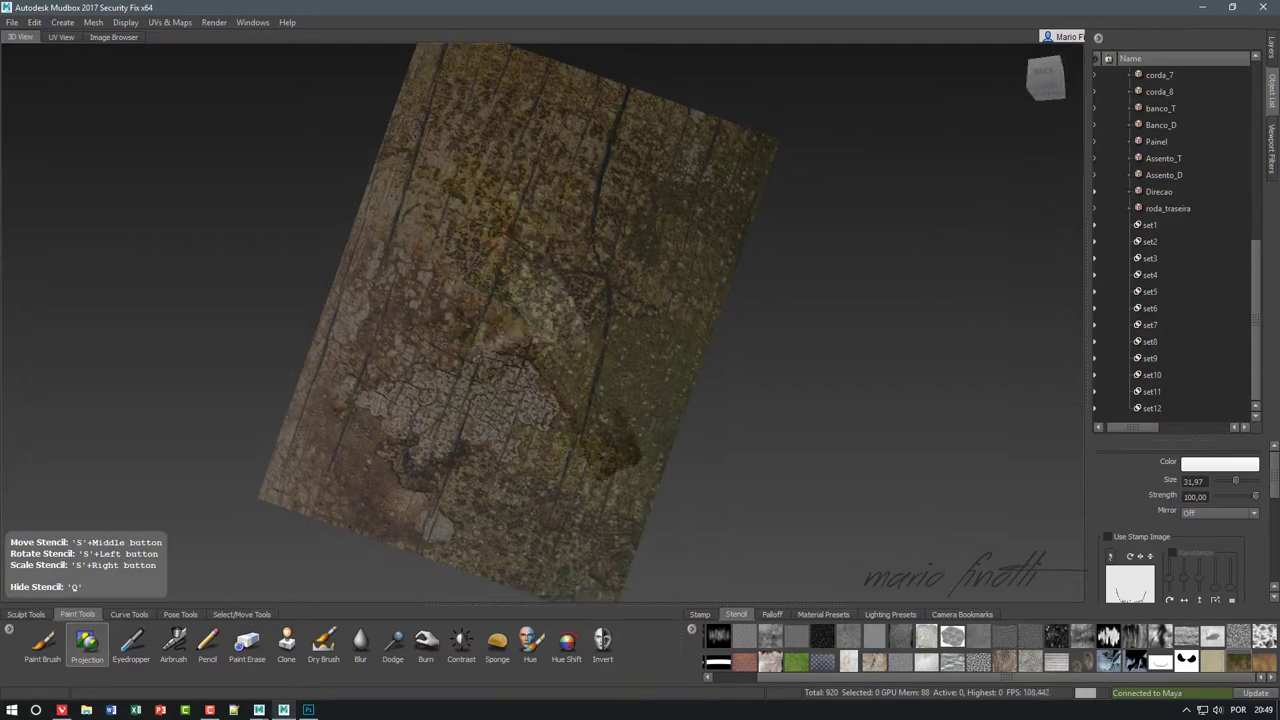
pyautogui.moveTo(640, 300); pyautogui.dragTo(560, 360)
pyautogui.keyDown('alt'); pyautogui.moveTo(645, 430); pyautogui.dragTo(605, 297); pyautogui.keyUp('alt')
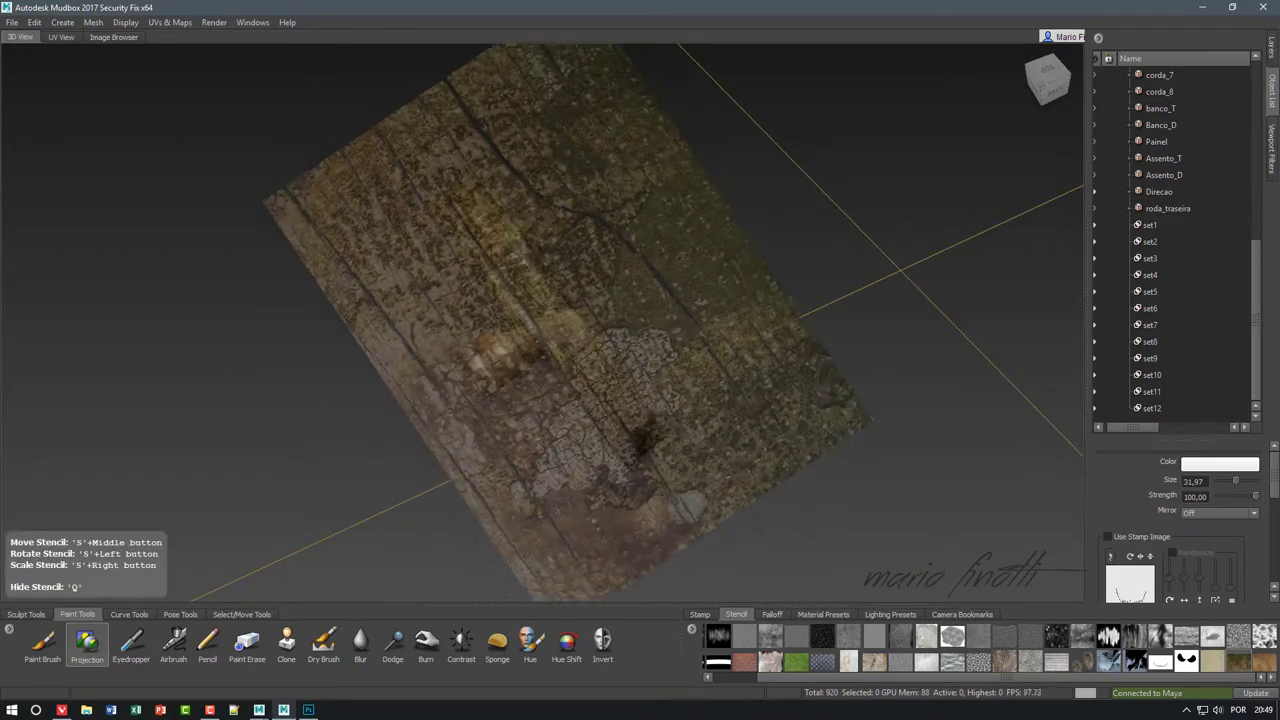
pyautogui.press('q')
pyautogui.keyDown('alt'); pyautogui.moveTo(540, 60); pyautogui.dragTo(625, 58); pyautogui.keyUp('alt')
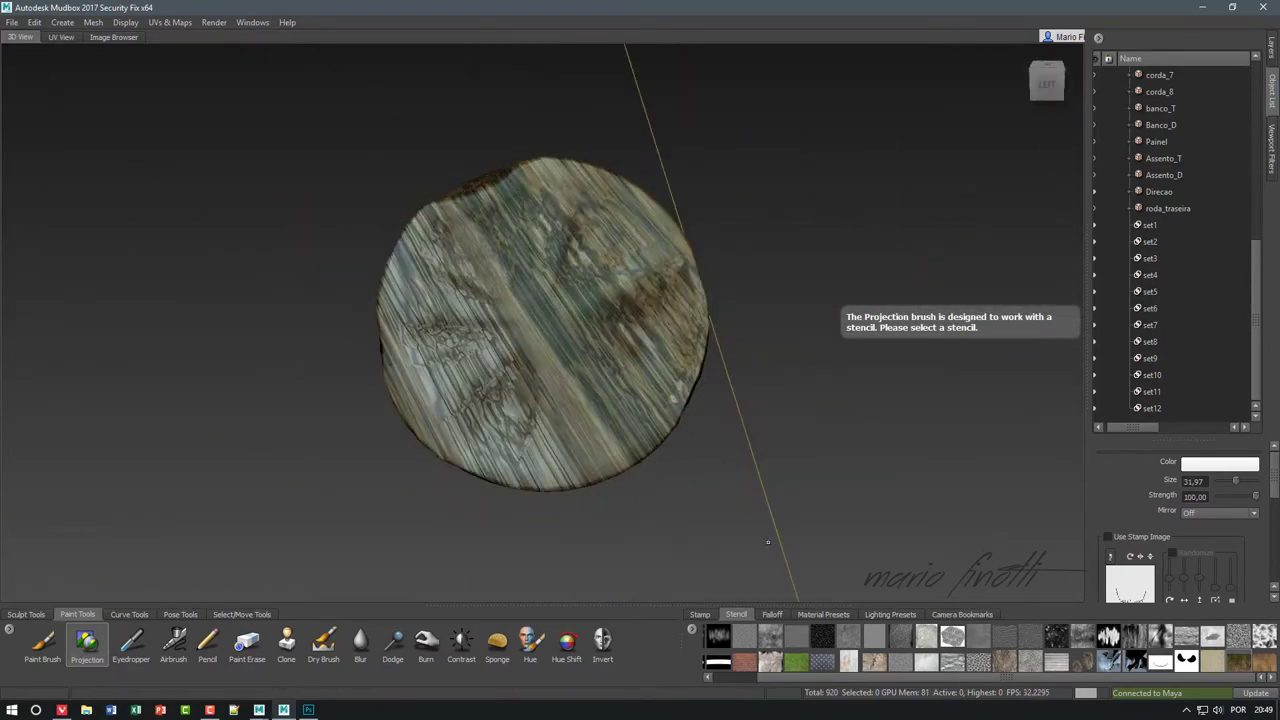
# - Export the steering wheel's paint layers and switch to Photoshop
pyautogui.click(12, 22)
pyautogui.click(60, 215)
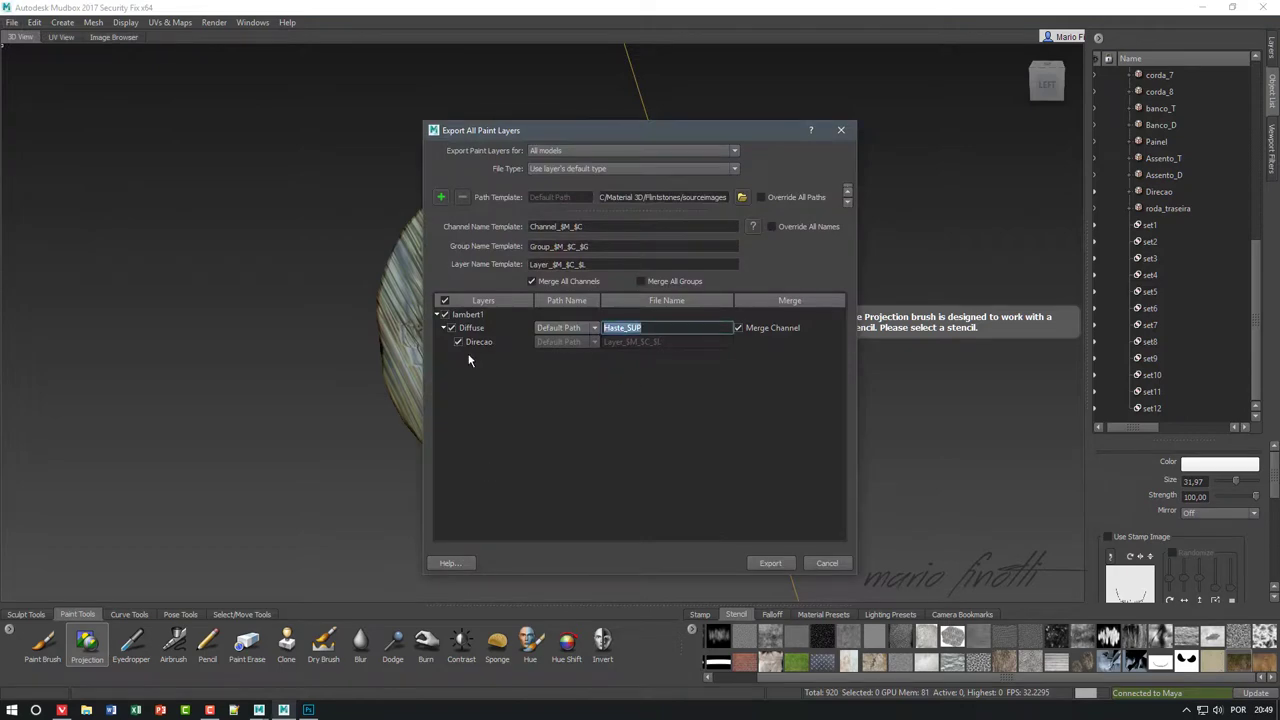
pyautogui.click(770, 563)
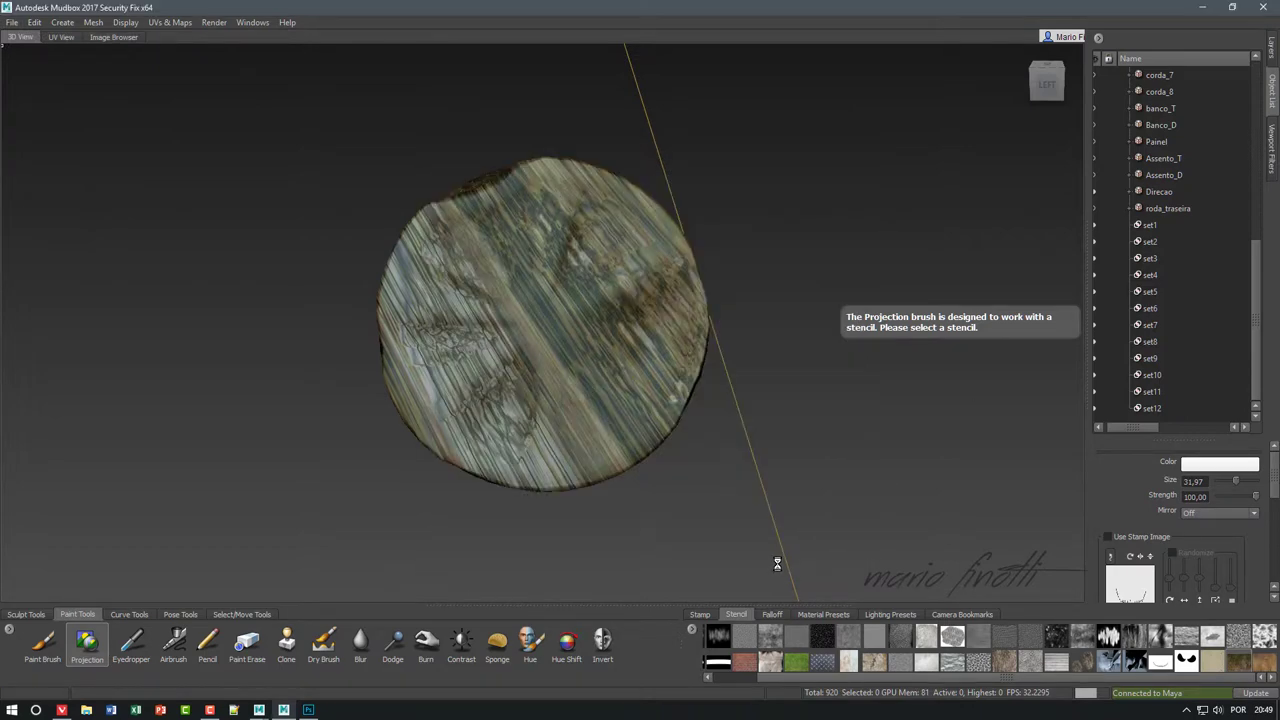
pyautogui.click(308, 710)
# - Open direcao_u1_v1.tif without a colour profile and move its window aside
pyautogui.hotkey('ctrl', 'o')
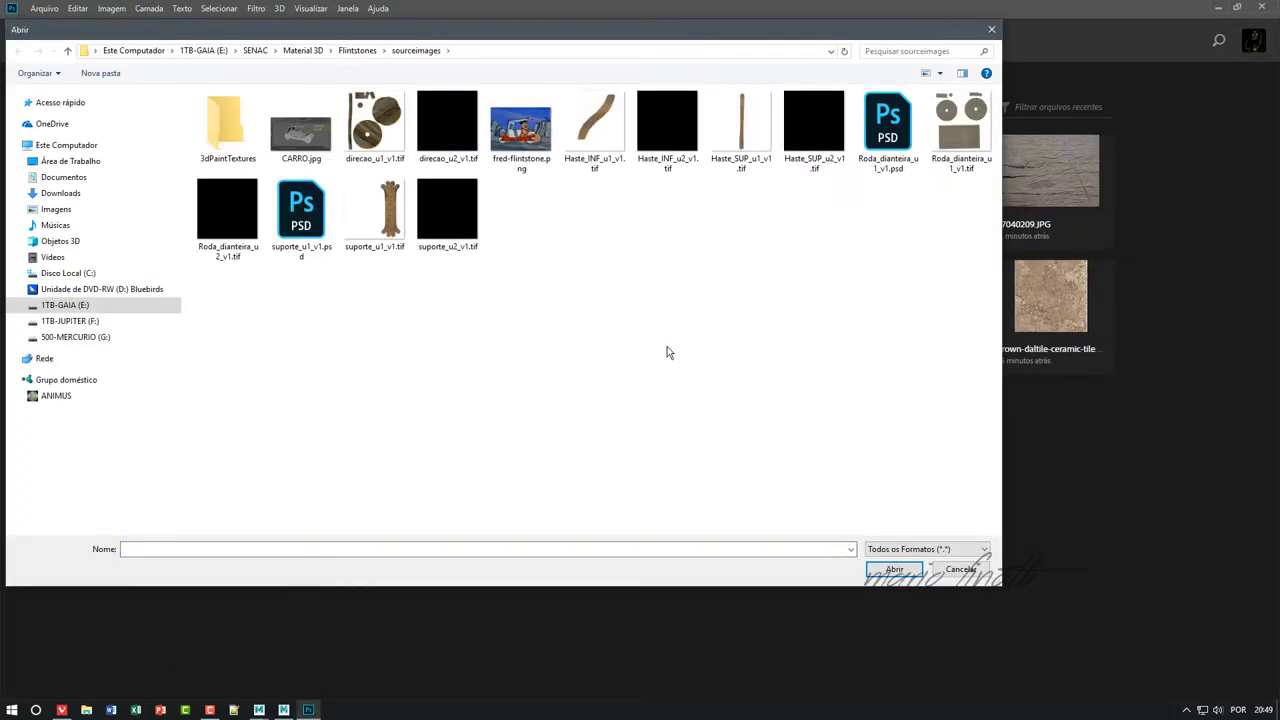
pyautogui.click(371, 123)
pyautogui.click(891, 569)
pyautogui.click(600, 290)
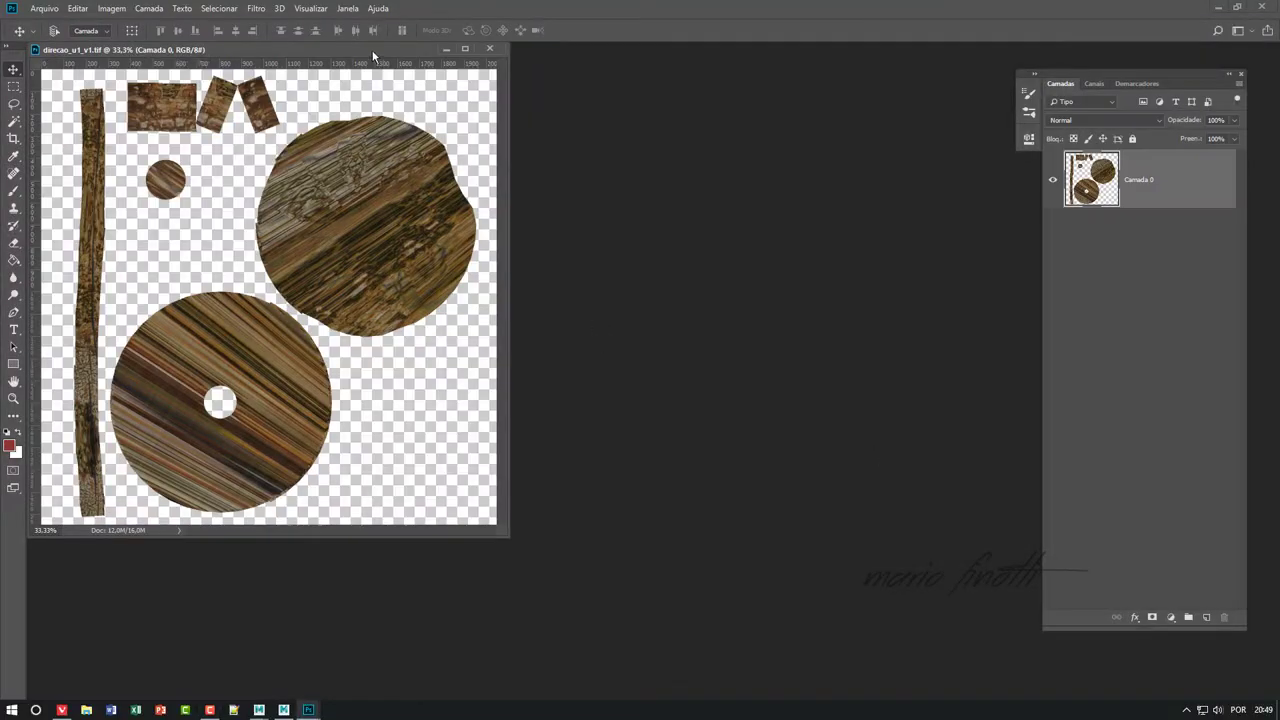
pyautogui.moveTo(171, 46); pyautogui.dragTo(414, 110)
# - Open the tree-stump top-view image from G:\Textures\Wood and drag it into the direcao texture
pyautogui.hotkey('ctrl', 'o')
pyautogui.click(75, 317)
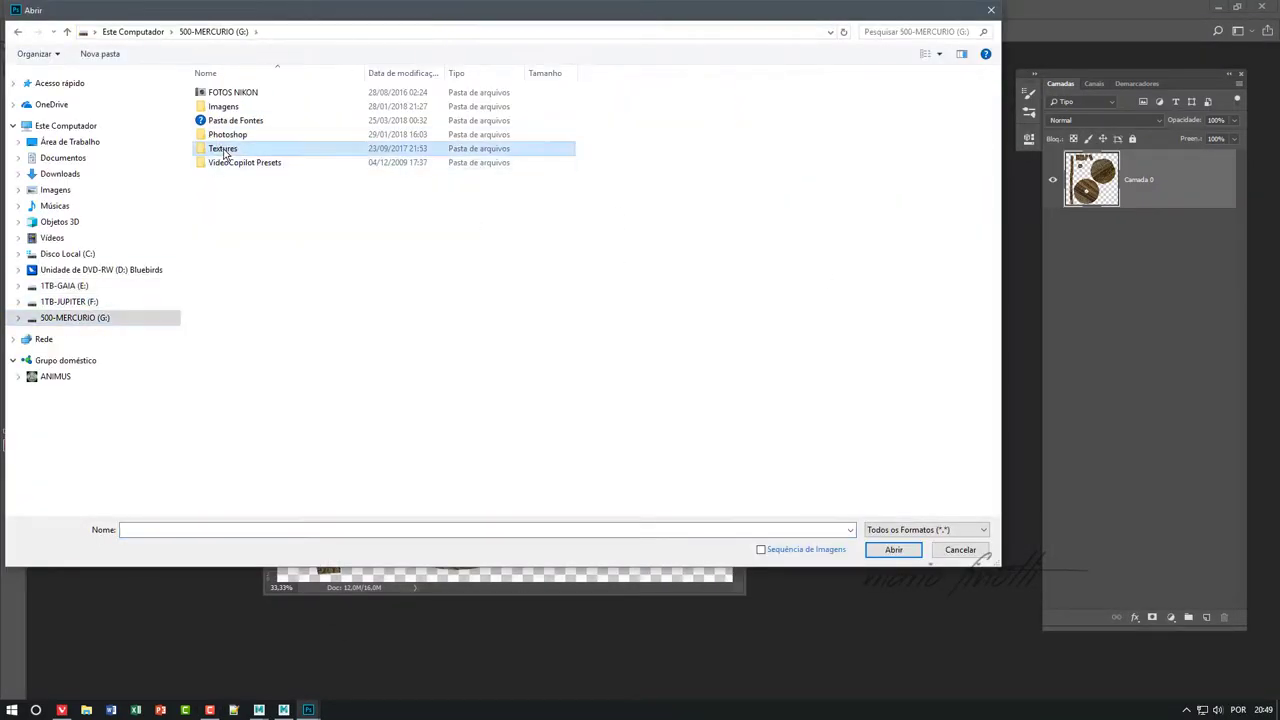
pyautogui.doubleClick(220, 228)
pyautogui.scroll(-5, 842, 279)
pyautogui.doubleClick(875, 275)
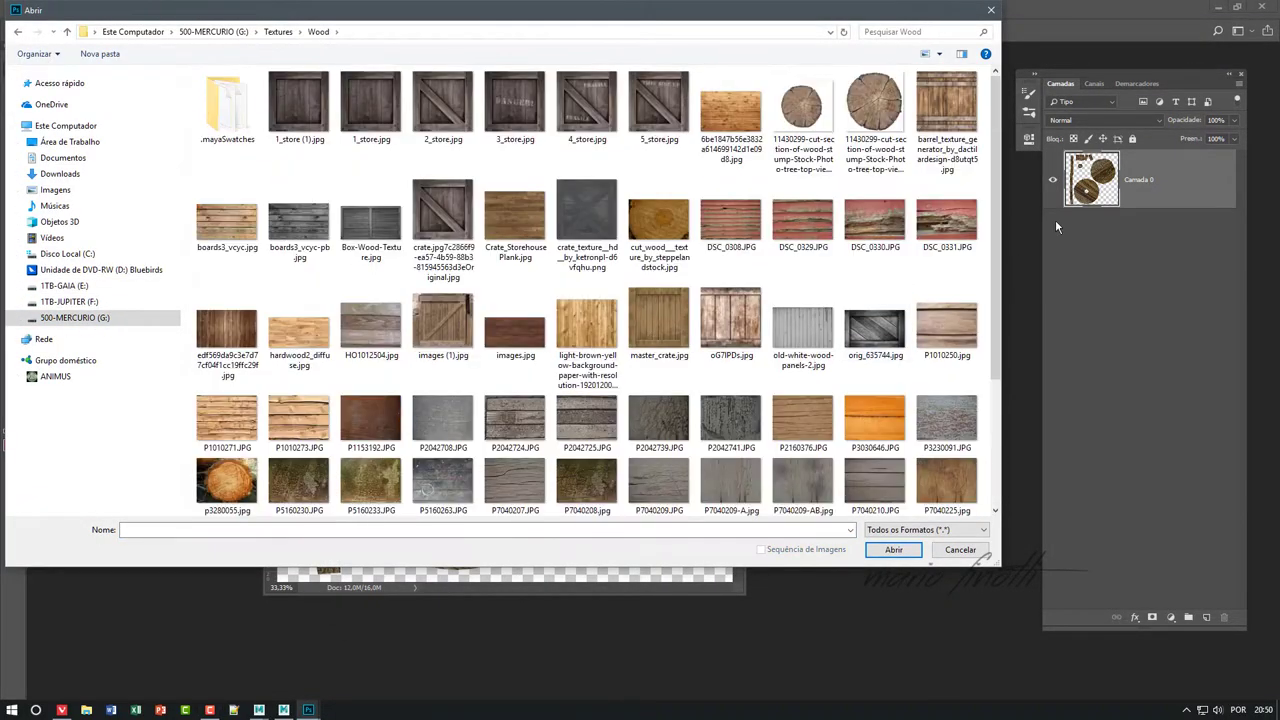
pyautogui.click(810, 110)
pyautogui.doubleClick(810, 110)
pyautogui.click(597, 291)
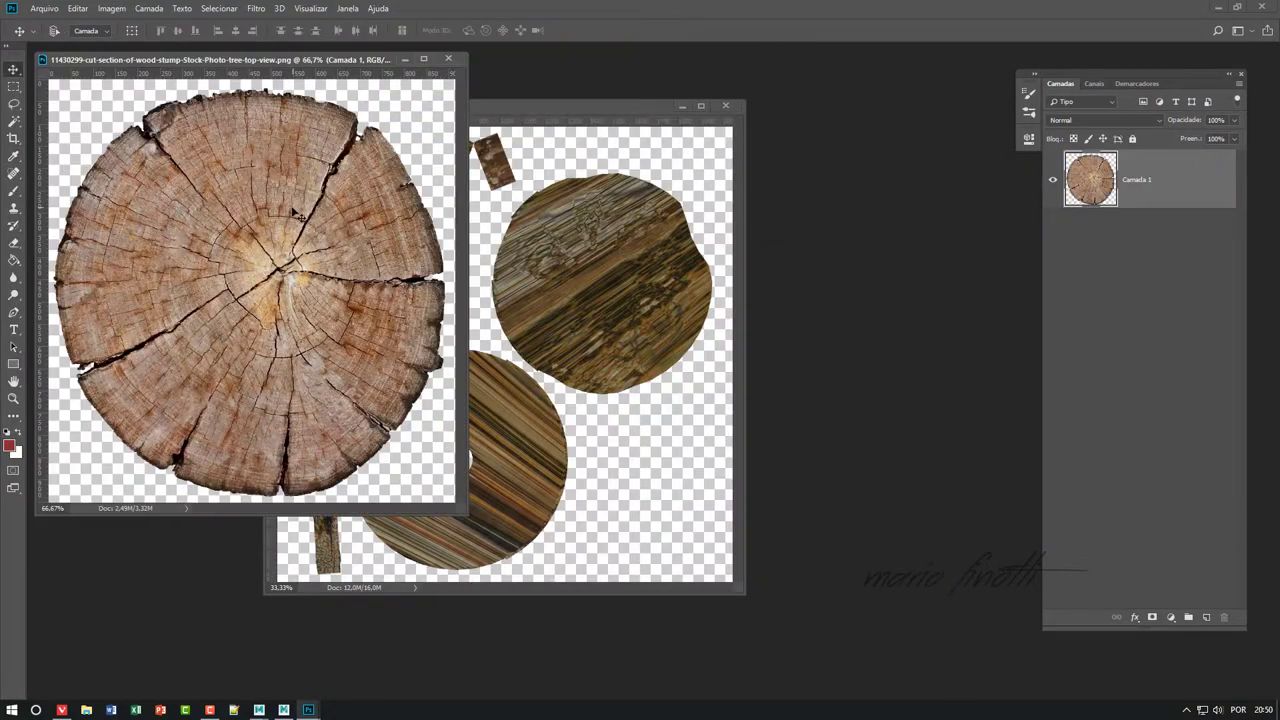
pyautogui.moveTo(295, 211); pyautogui.dragTo(620, 245)
# - Free Transform the stump layer to cover the top-right circle
pyautogui.press('t')
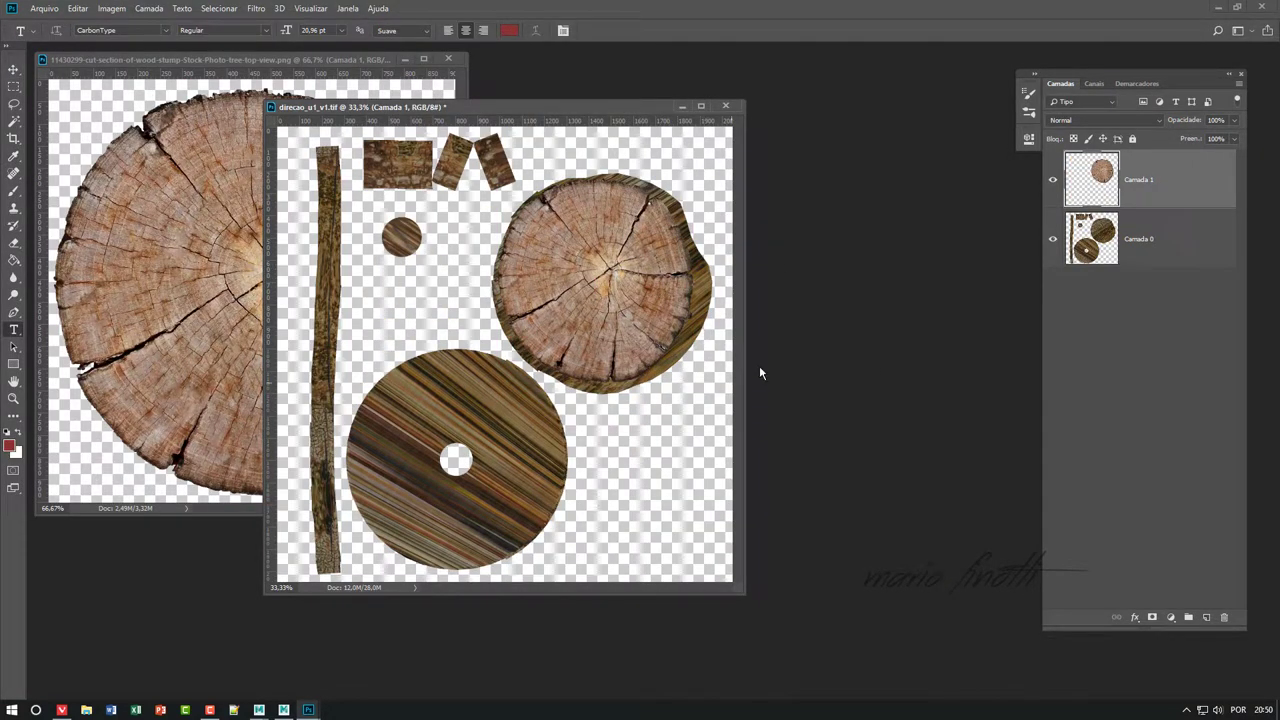
pyautogui.hotkey('ctrl', 't')
pyautogui.moveTo(712, 392); pyautogui.dragTo(706, 393)
pyautogui.moveTo(604, 283); pyautogui.dragTo(570, 263)
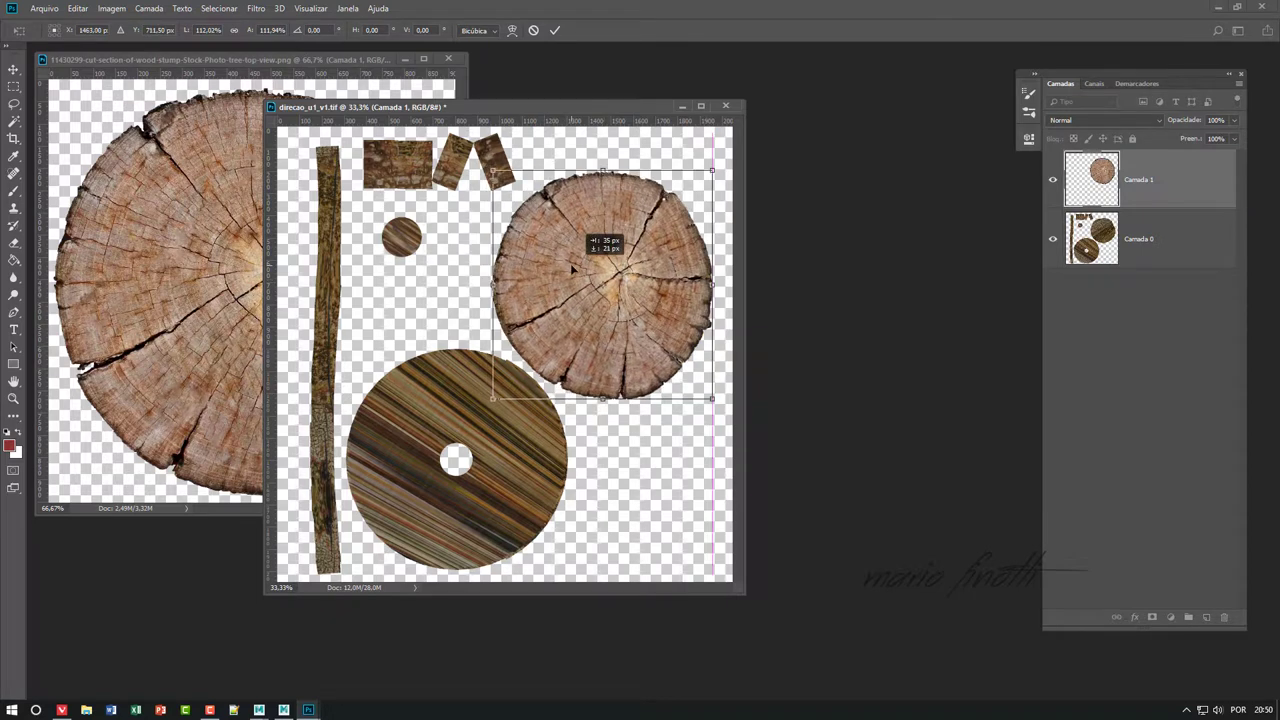
pyautogui.moveTo(710, 397); pyautogui.dragTo(716, 401)
pyautogui.press('Return')
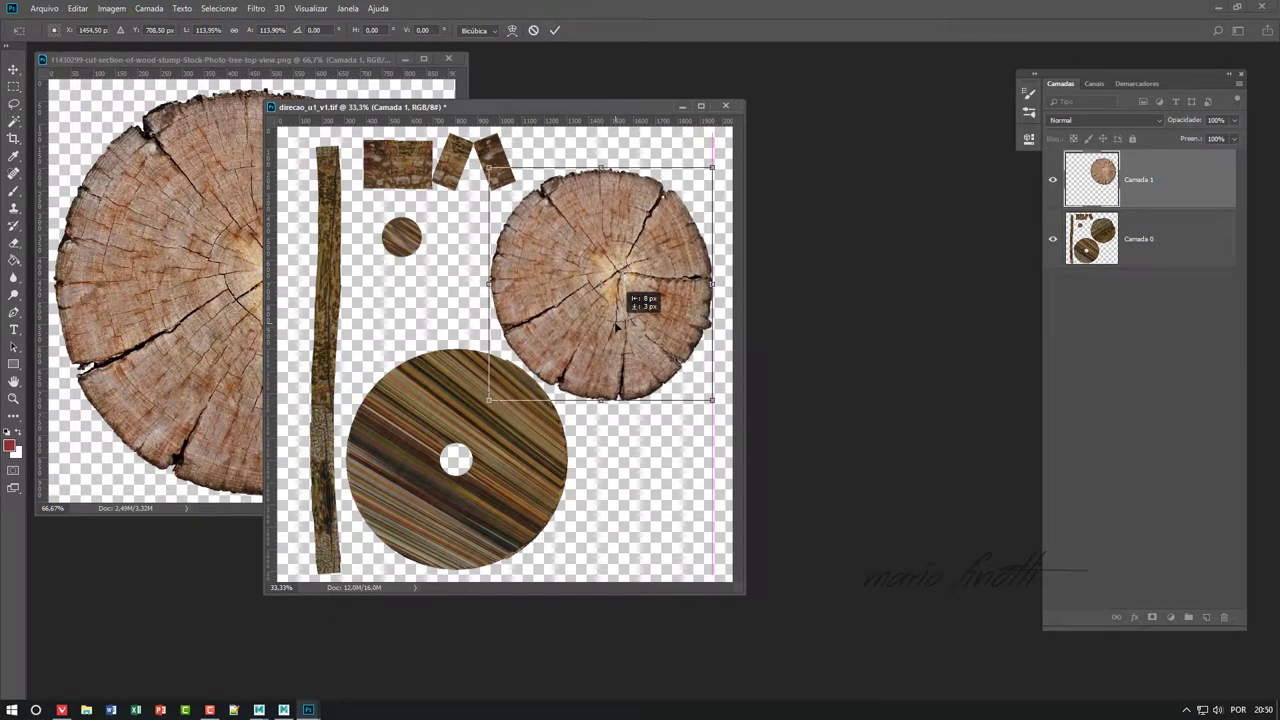
# - Duplicate the stump onto the lower striped disc and merge both stump layers
pyautogui.press('t')
pyautogui.moveTo(643, 293)
pyautogui.keyDown('alt'); pyautogui.mouseDown()
pyautogui.moveTo(483, 458)
pyautogui.moveTo(518, 420)
pyautogui.moveTo(503, 487)
pyautogui.moveTo(486, 488)
pyautogui.mouseUp(); pyautogui.keyUp('alt')
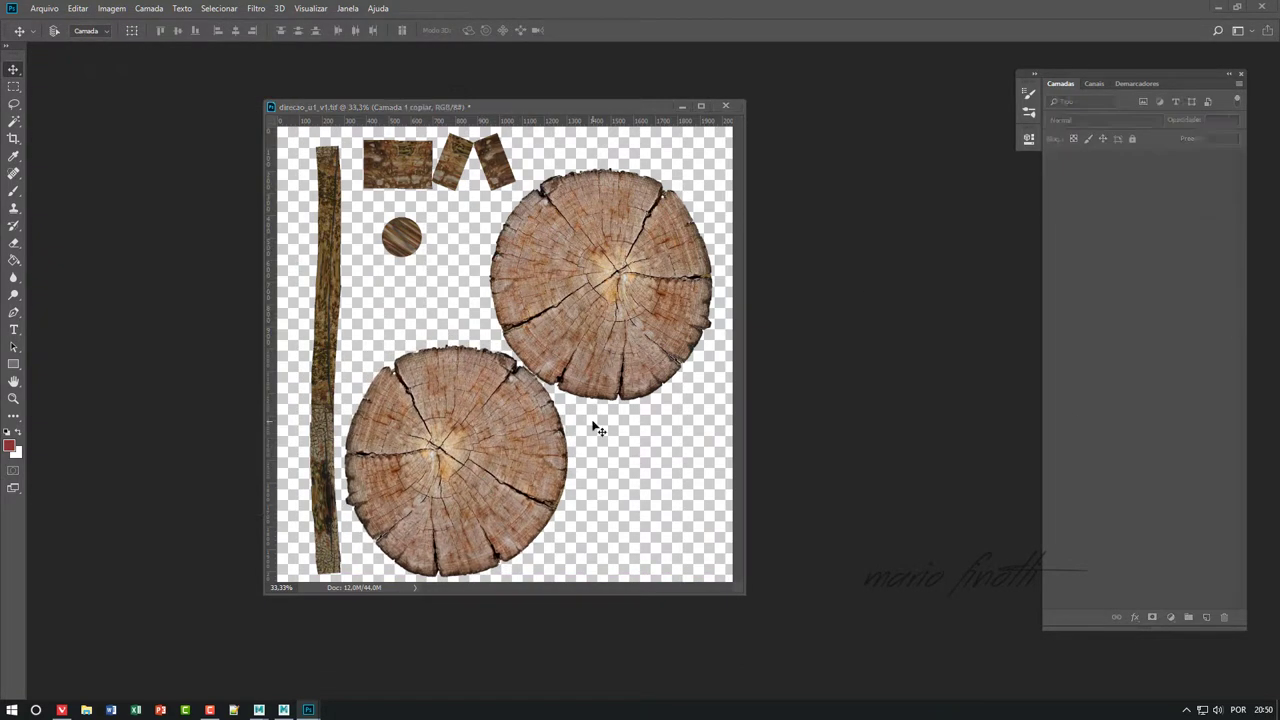
pyautogui.keyDown('shift'); pyautogui.click(1172, 252); pyautogui.keyUp('shift')
pyautogui.hotkey('ctrl', 'e')
# - Darken the stump slices and add contrast with Levels
pyautogui.hotkey('ctrl', 'l')
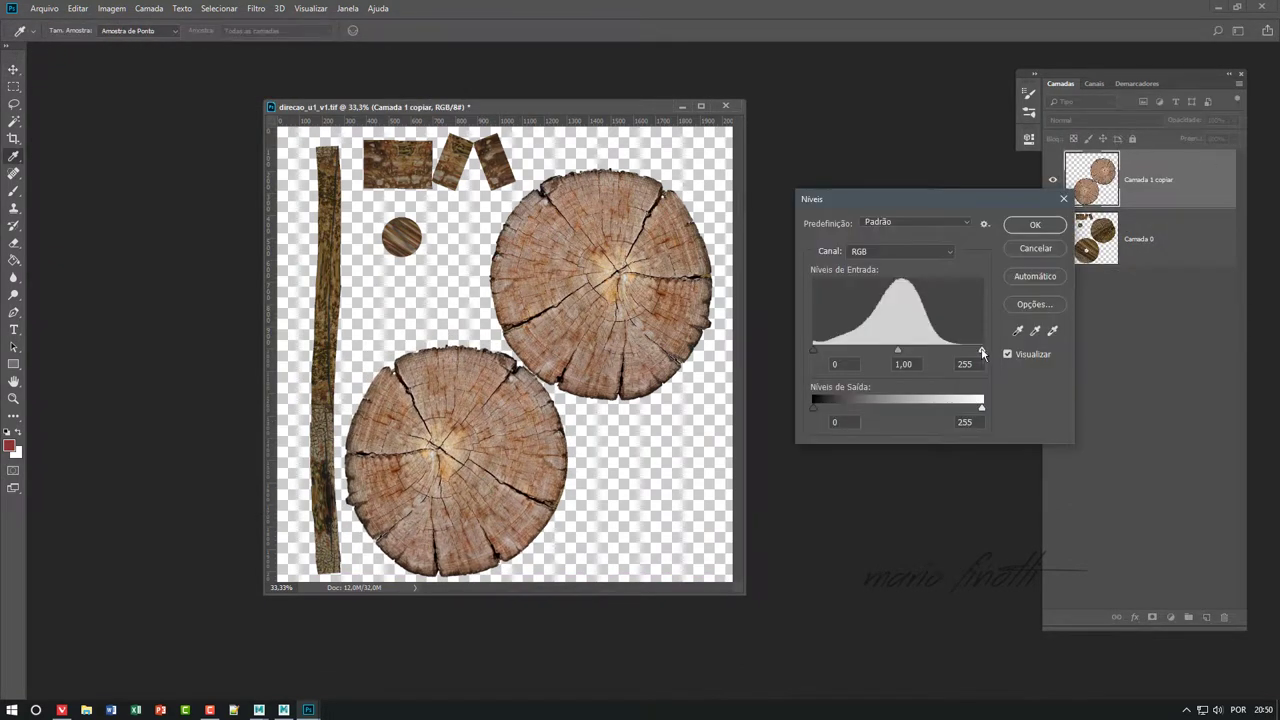
pyautogui.moveTo(982, 350); pyautogui.dragTo(923, 350)
pyautogui.click(1034, 225)
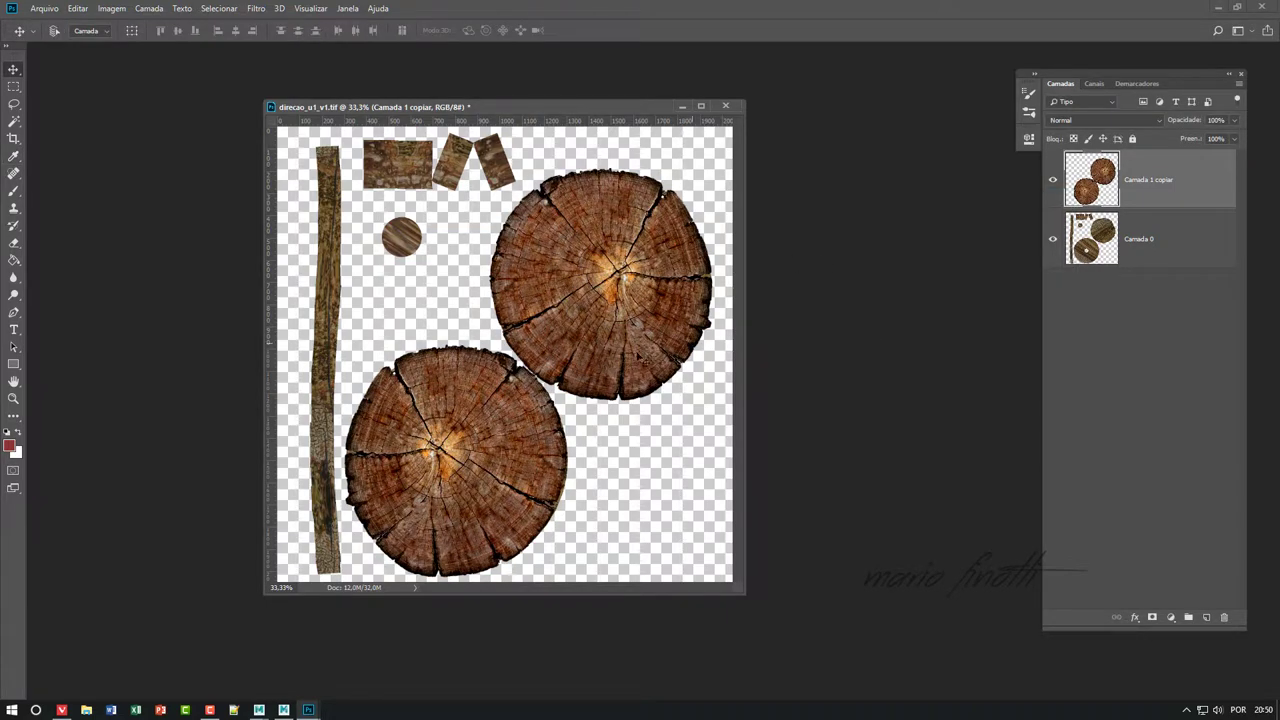
# - Open the wood slice image and copy-paste it into the direcao texture
pyautogui.hotkey('ctrl', 'o')
pyautogui.click(808, 118)
pyautogui.press('Return')
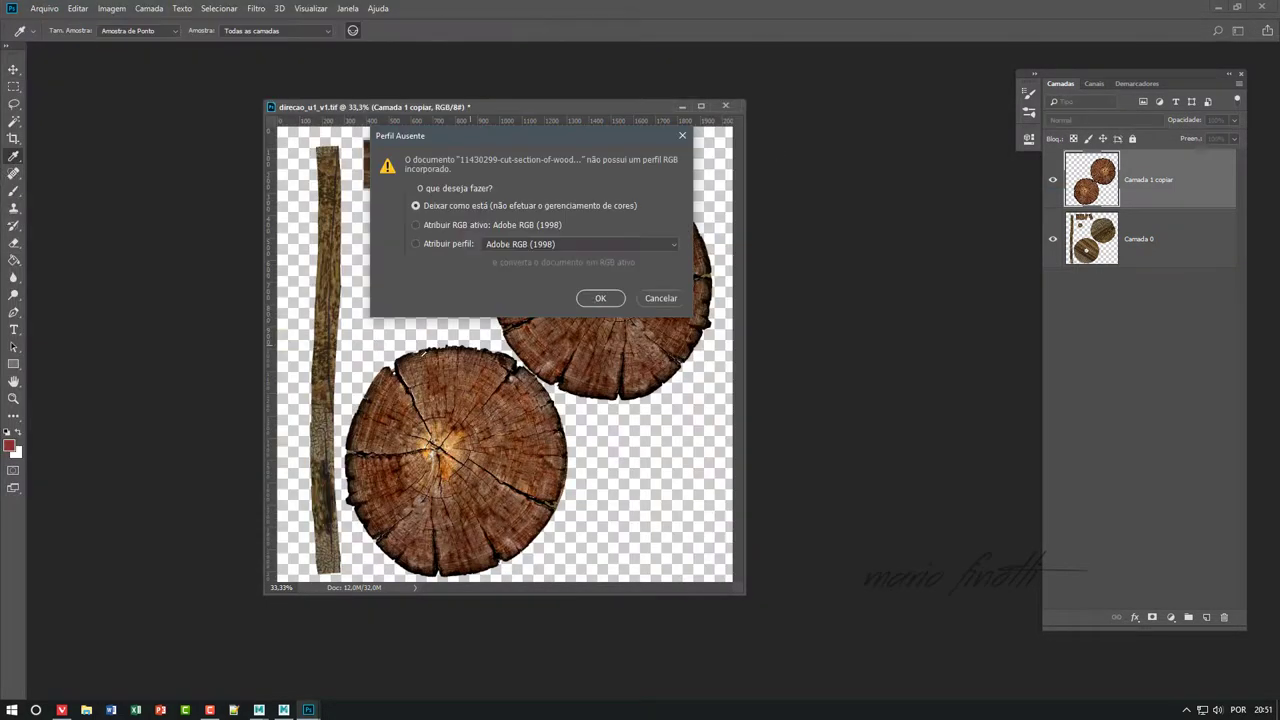
pyautogui.click(596, 300)
pyautogui.hotkey('ctrl', 'a')
pyautogui.hotkey('ctrl', 'c')
pyautogui.hotkey('ctrl', 'v')
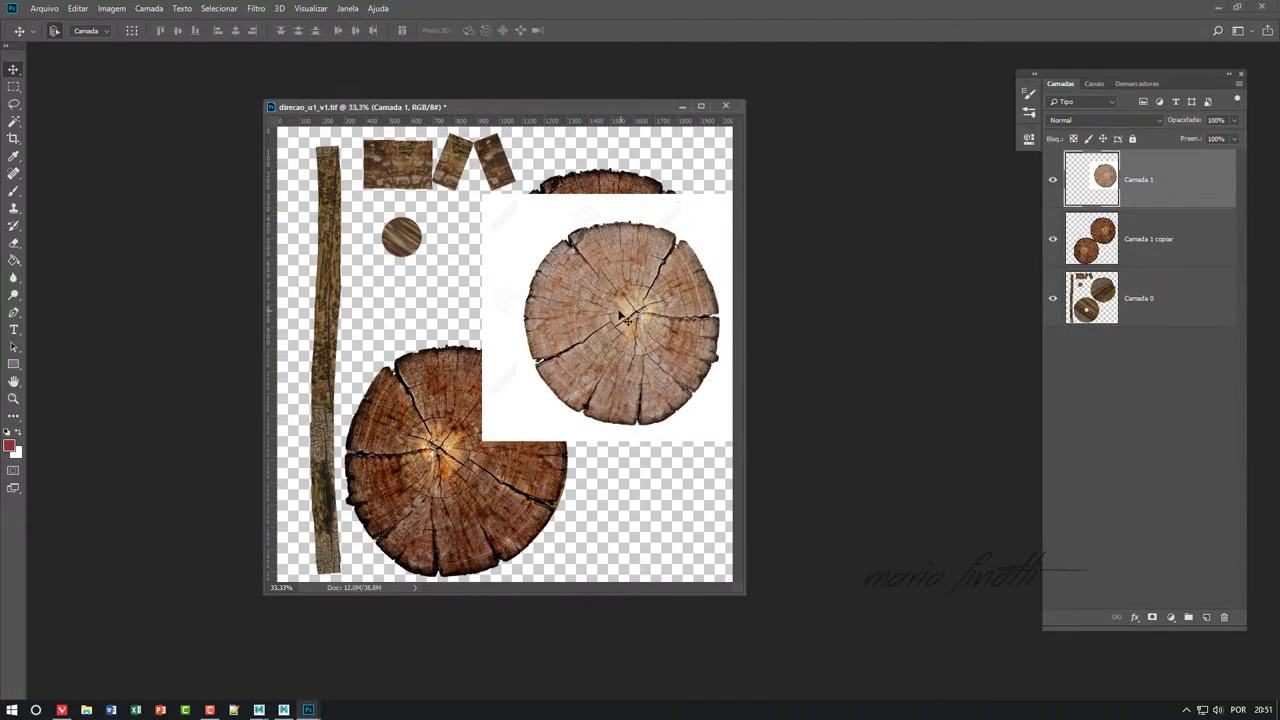
# - Shrink the pasted slice onto the small circle and darken it with Levels
pyautogui.hotkey('ctrl', 't')
pyautogui.moveTo(486, 186)
pyautogui.mouseDown()
pyautogui.moveTo(540, 253)
pyautogui.moveTo(591, 288)
pyautogui.moveTo(390, 270)
pyautogui.mouseUp()
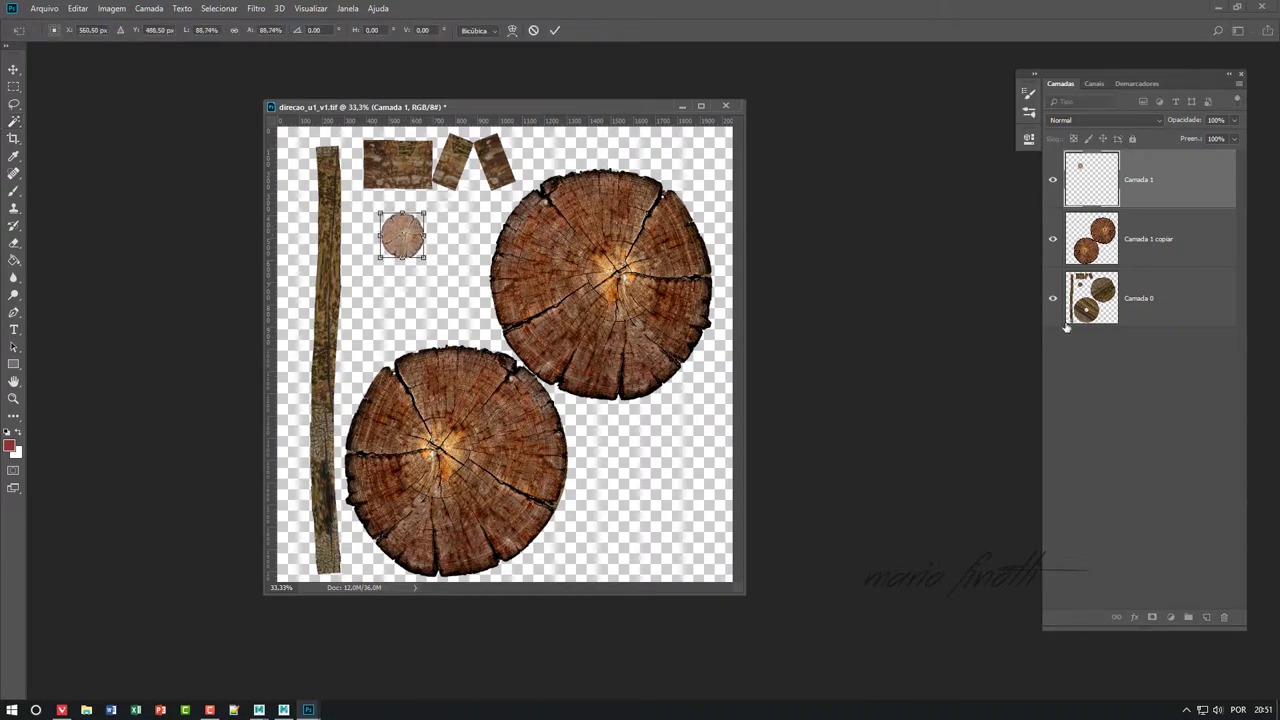
pyautogui.press('Return')
pyautogui.press('w')
pyautogui.hotkey('ctrl', 'd')
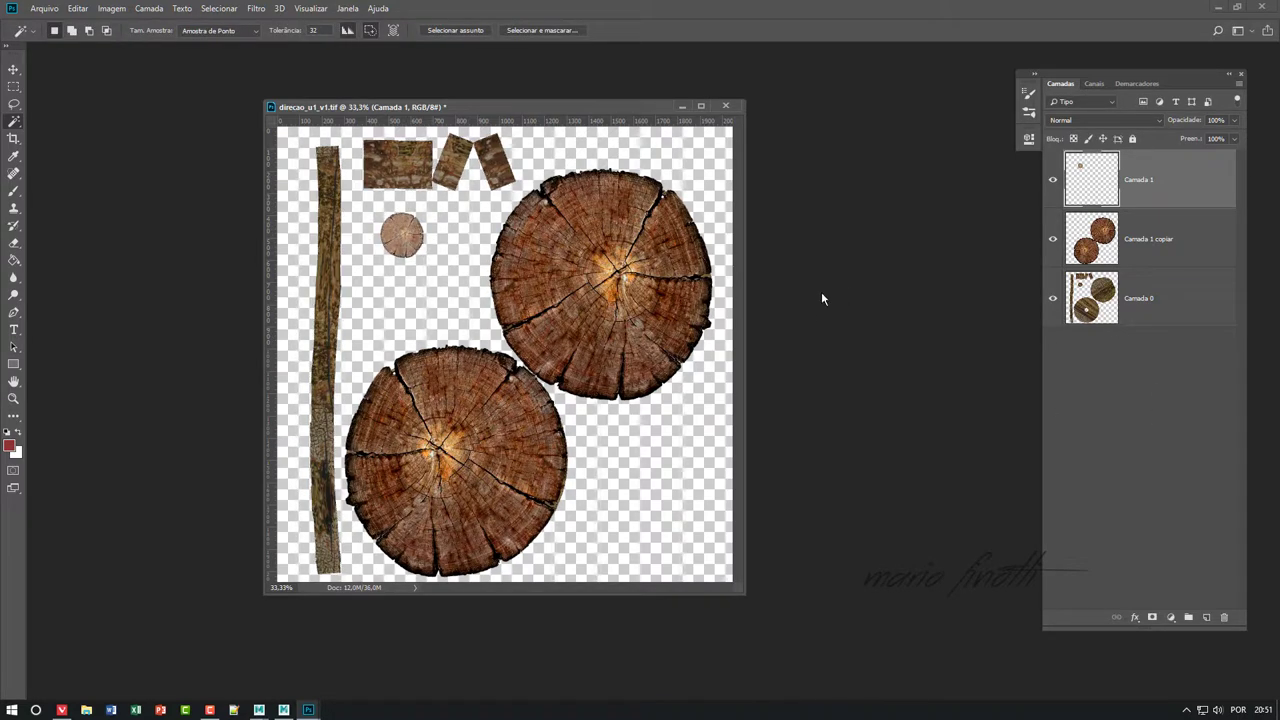
pyautogui.press('v')
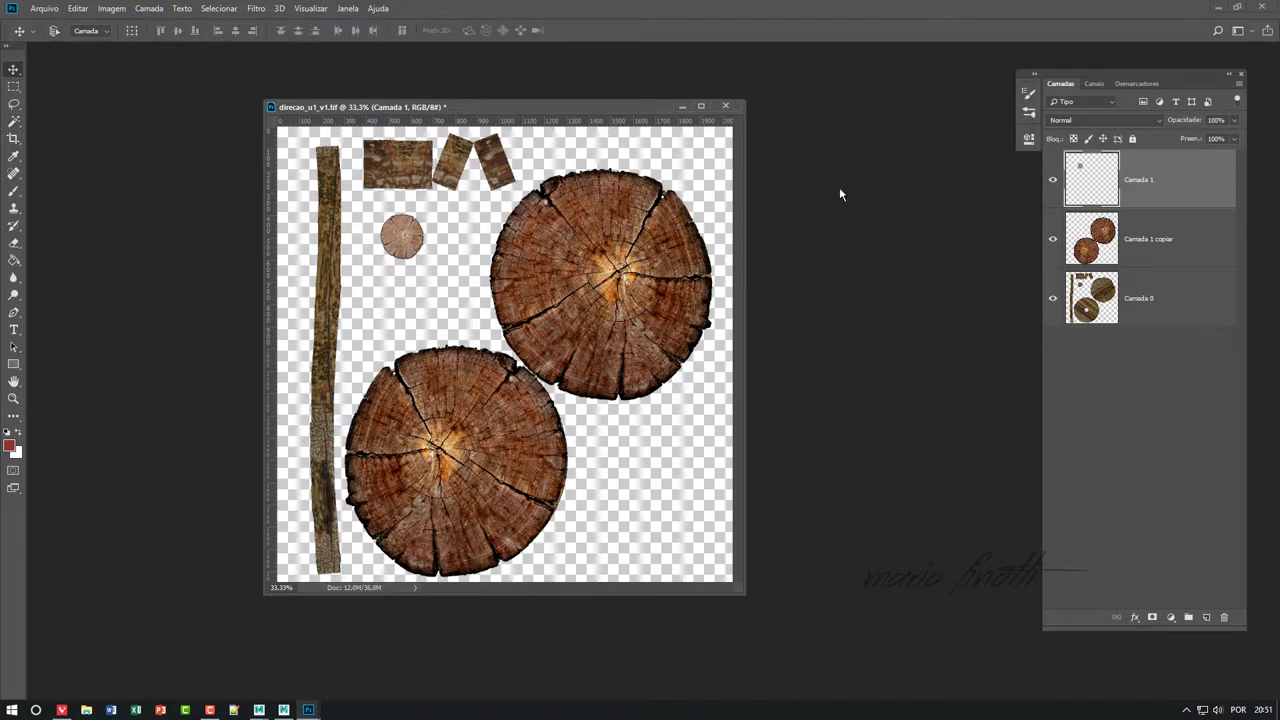
pyautogui.hotkey('ctrl', 'l')
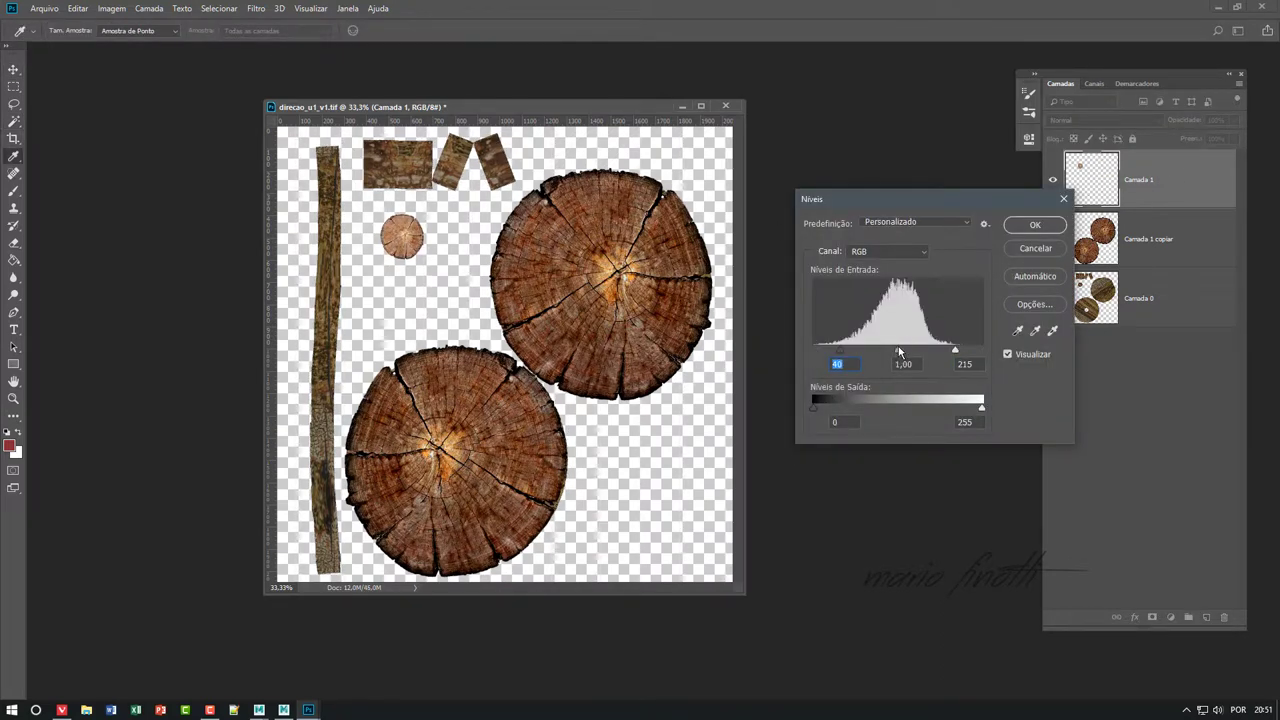
pyautogui.click(1037, 225)
# - Save the texture in Photoshop format as direcao_u1_v1.psd
pyautogui.hotkey('ctrl', 's')
pyautogui.click(725, 177)
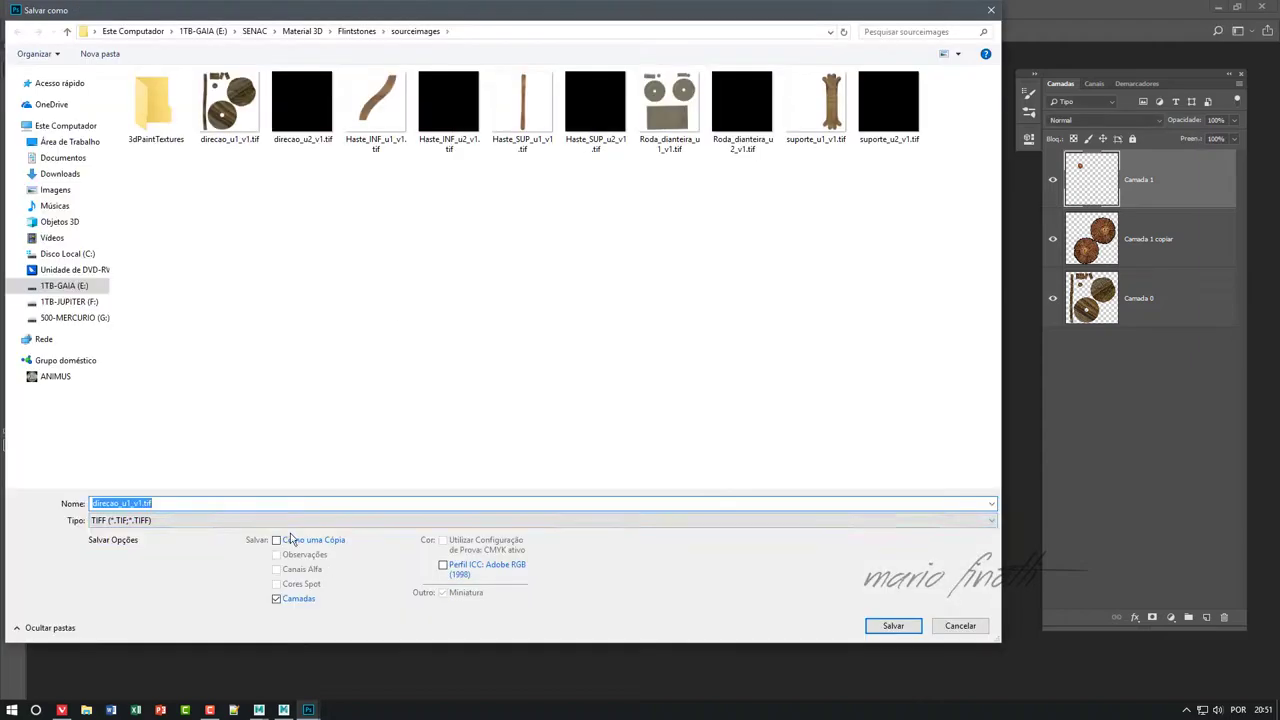
pyautogui.click(894, 523)
pyautogui.press('Escape')
pyautogui.press('Escape')
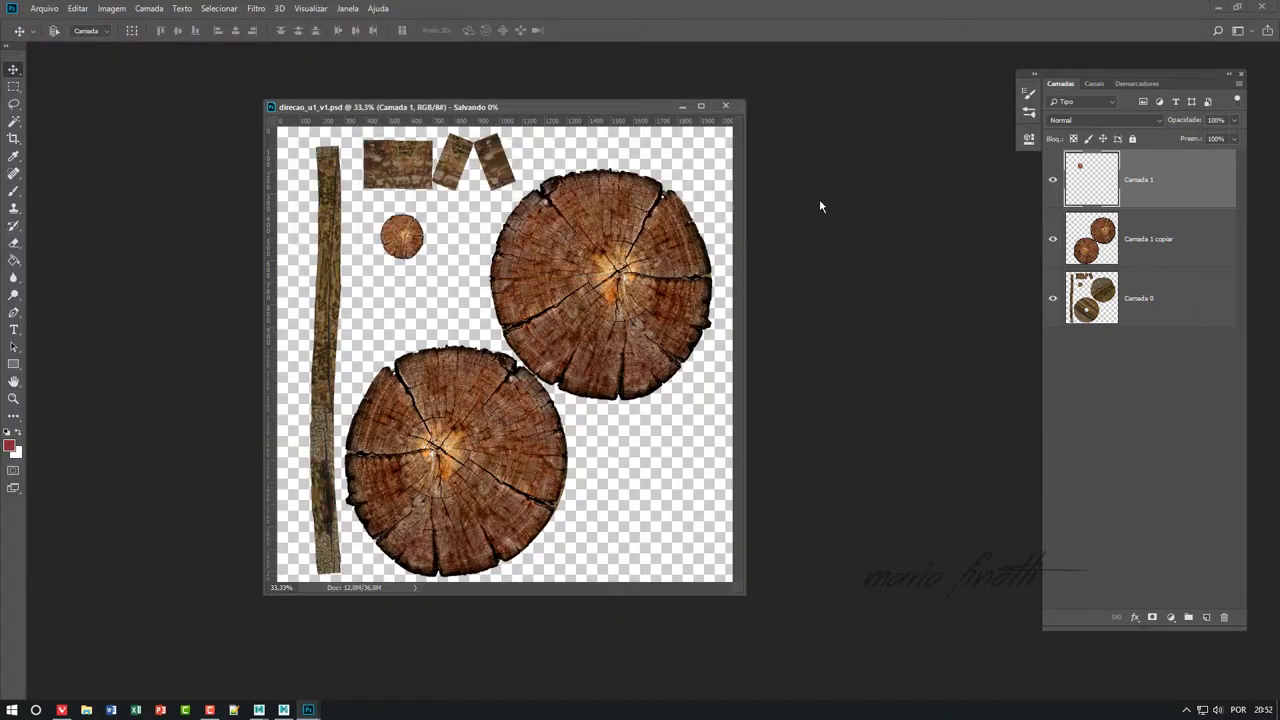
# - Give the steering wheel a new Blinn material with direcao_u1_v1.psd as its colour texture
pyautogui.click(1220, 8)
pyautogui.click(259, 710)
pyautogui.click(330, 650)
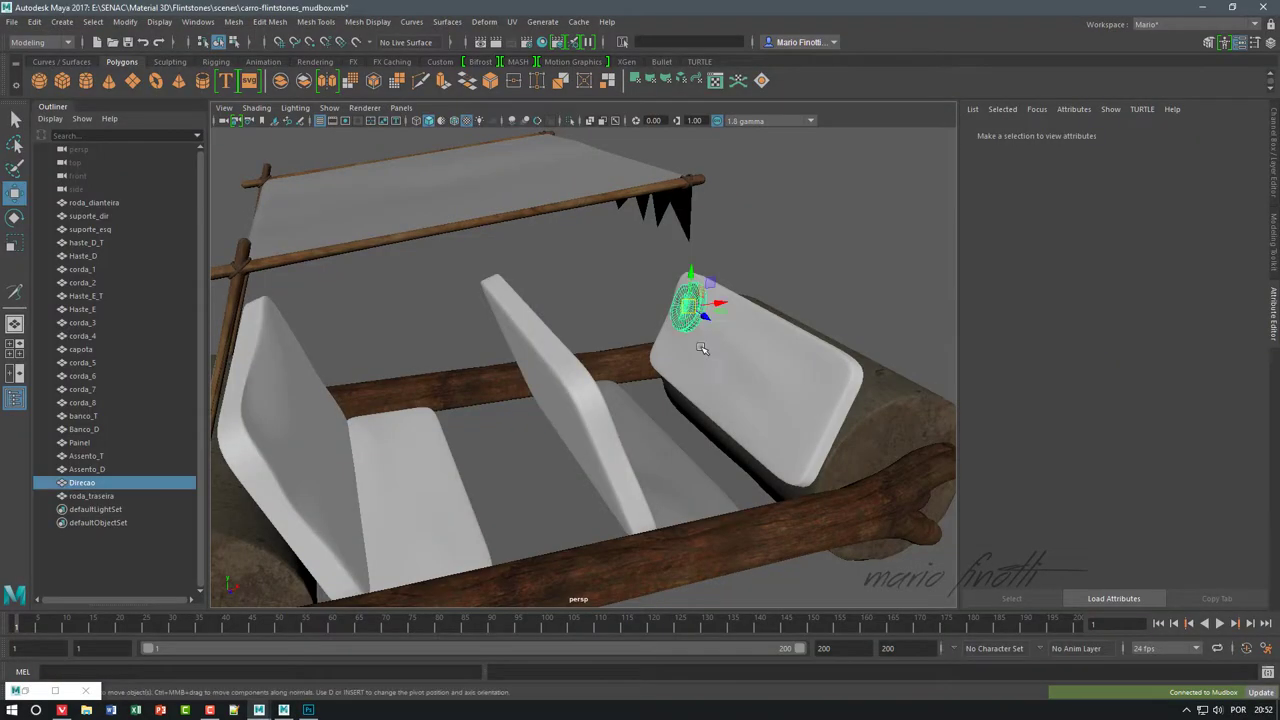
pyautogui.rightClick(690, 305)
pyautogui.click(800, 602)
pyautogui.write('Direcao1')
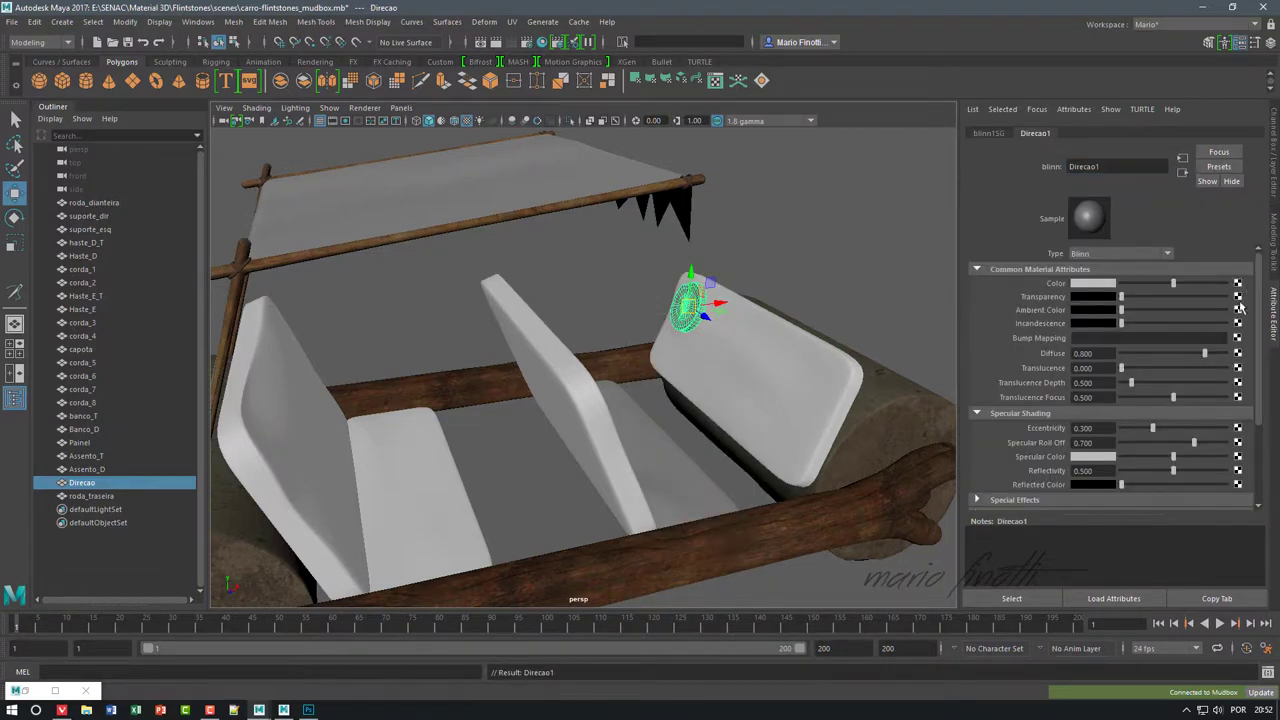
pyautogui.click(1238, 309)
pyautogui.click(800, 214)
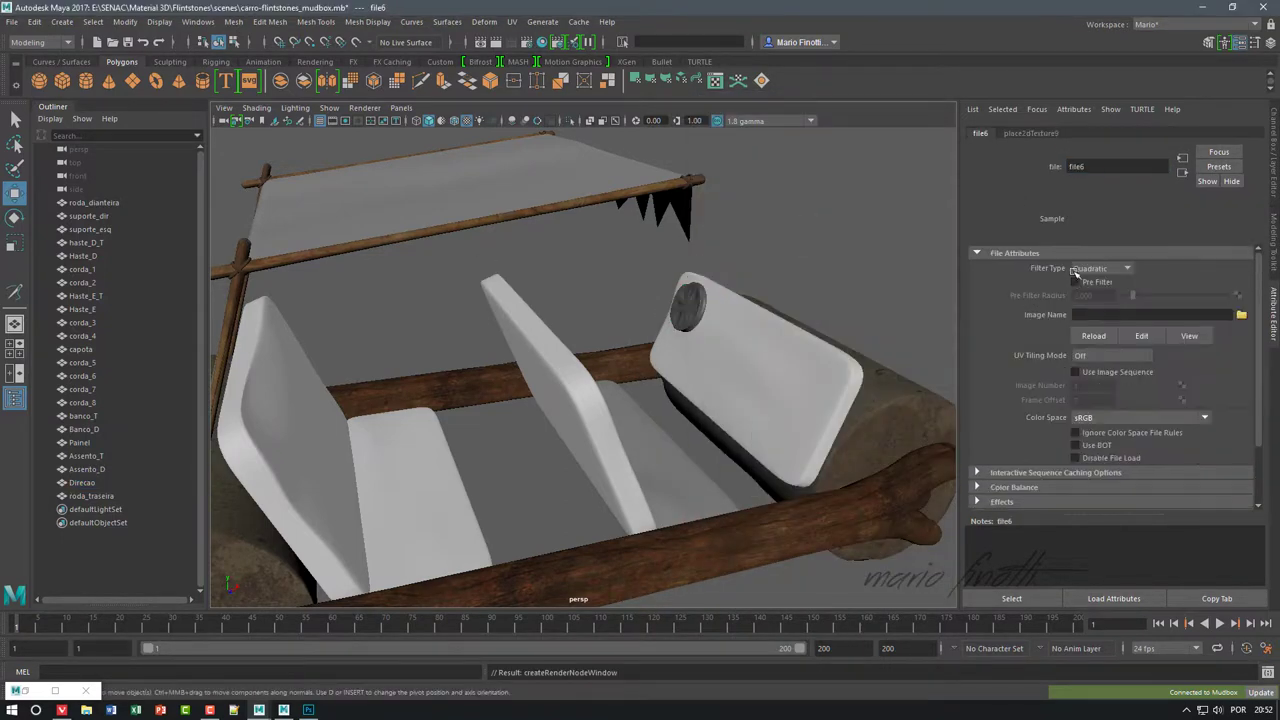
pyautogui.click(1243, 324)
pyautogui.click(726, 194)
pyautogui.click(1219, 472)
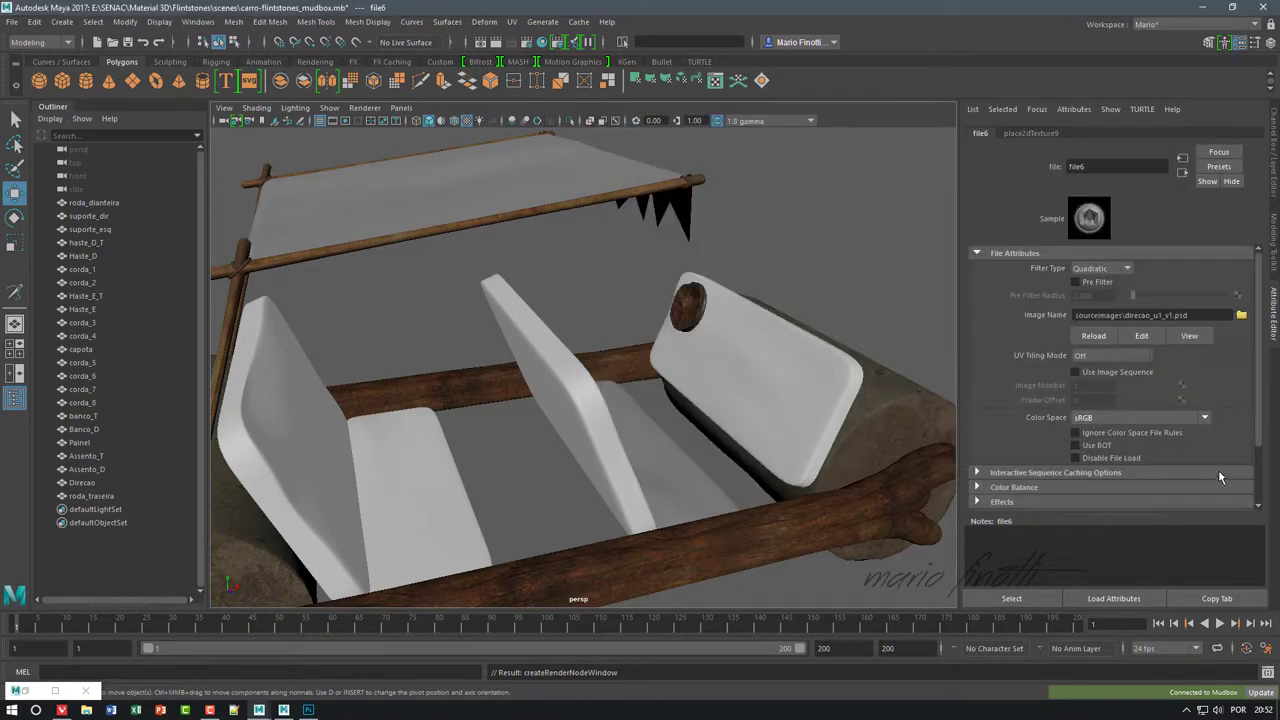
# - Inspect the Direcao steering wheel's Direcao1 material settings and save the scene
pyautogui.click(855, 207)
pyautogui.moveTo(651, 337)
pyautogui.keyDown('alt'); pyautogui.mouseDown()
pyautogui.moveTo(614, 343)
pyautogui.moveTo(457, 491)
pyautogui.moveTo(486, 494)
pyautogui.moveTo(266, 563)
pyautogui.mouseUp(); pyautogui.keyUp('alt')
pyautogui.click(82, 482)
pyautogui.hotkey('ctrl', 'a')
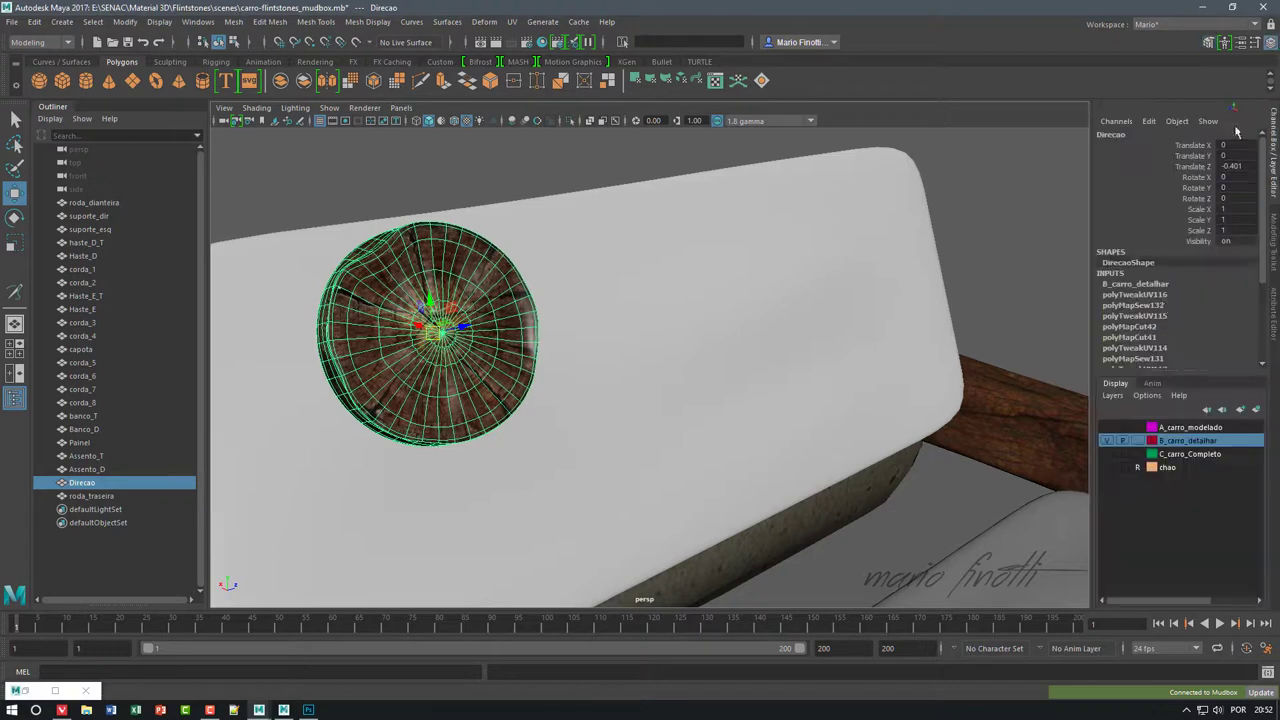
pyautogui.hotkey('ctrl', 'a')
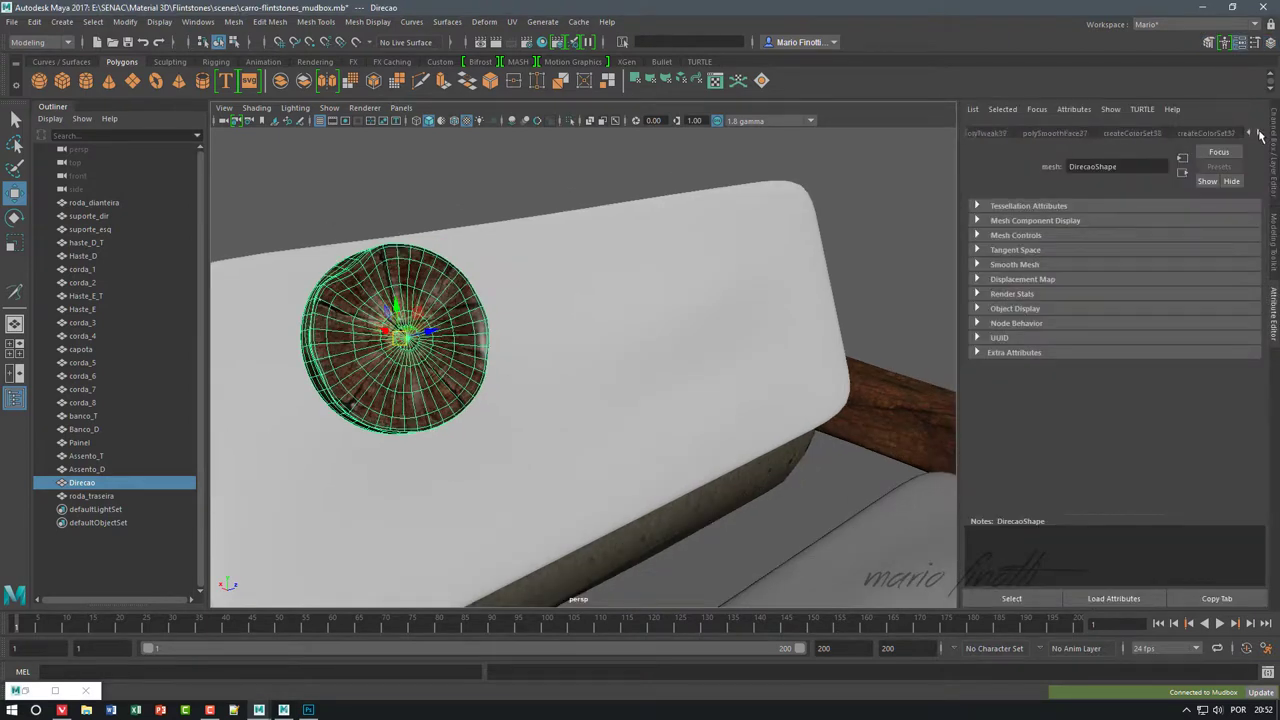
pyautogui.click(1258, 133)
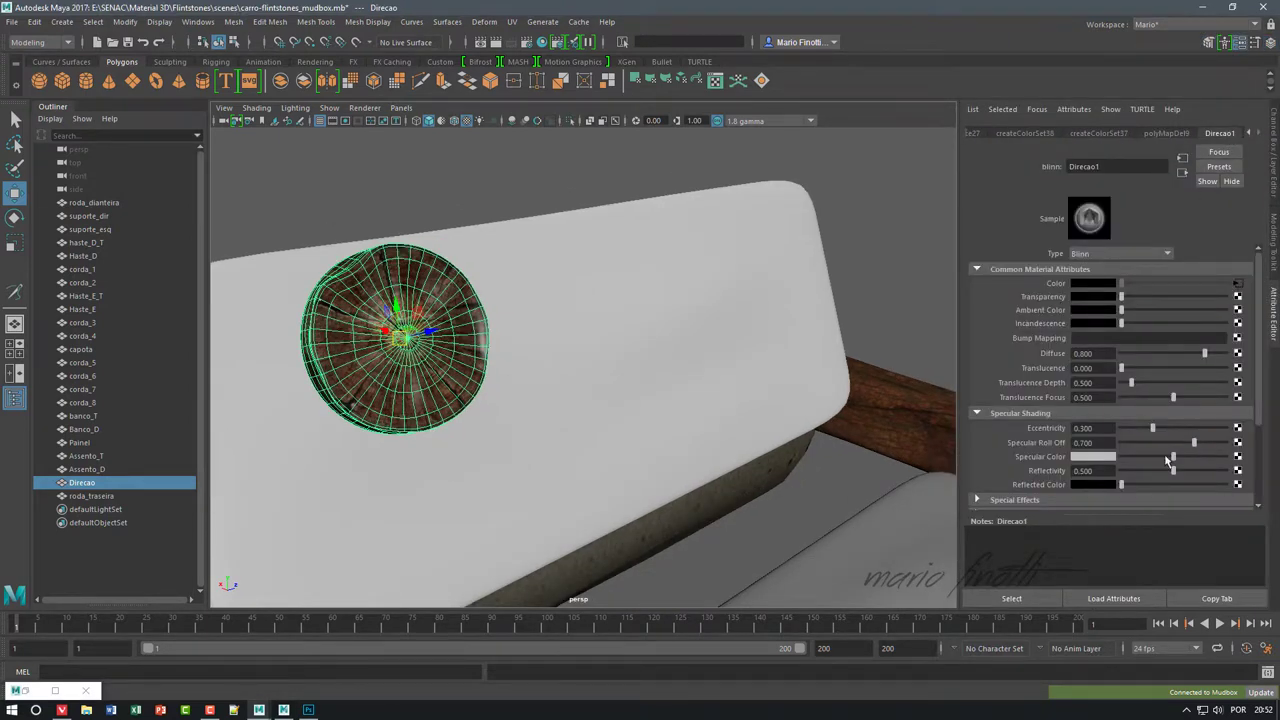
pyautogui.click(540, 166)
pyautogui.moveTo(540, 166)
pyautogui.keyDown('alt'); pyautogui.mouseDown()
pyautogui.moveTo(600, 314)
pyautogui.moveTo(523, 229)
pyautogui.moveTo(571, 437)
pyautogui.moveTo(700, 441)
pyautogui.moveTo(528, 423)
pyautogui.mouseUp(); pyautogui.keyUp('alt')
pyautogui.hotkey('ctrl', 's')
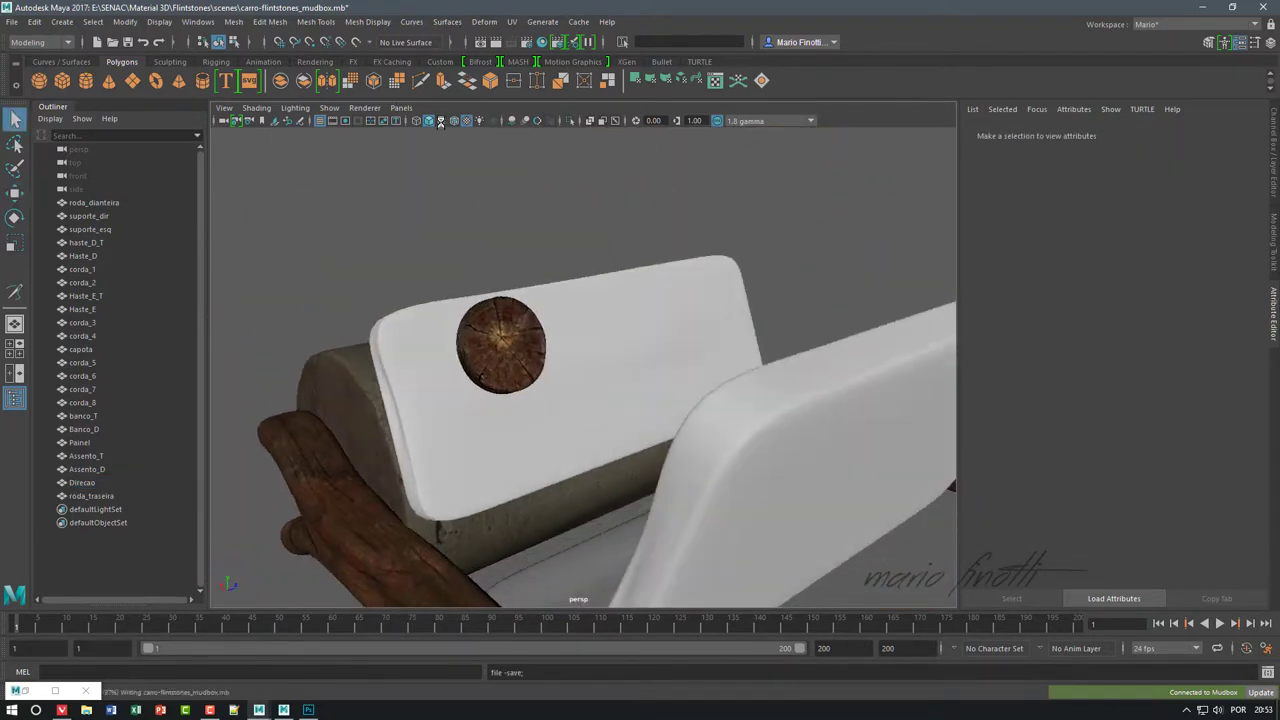
# - Select the flat seat floor mesh for sending to Mudbox
pyautogui.keyDown('alt'); pyautogui.moveTo(402, 220); pyautogui.dragTo(514, 340); pyautogui.keyUp('alt')
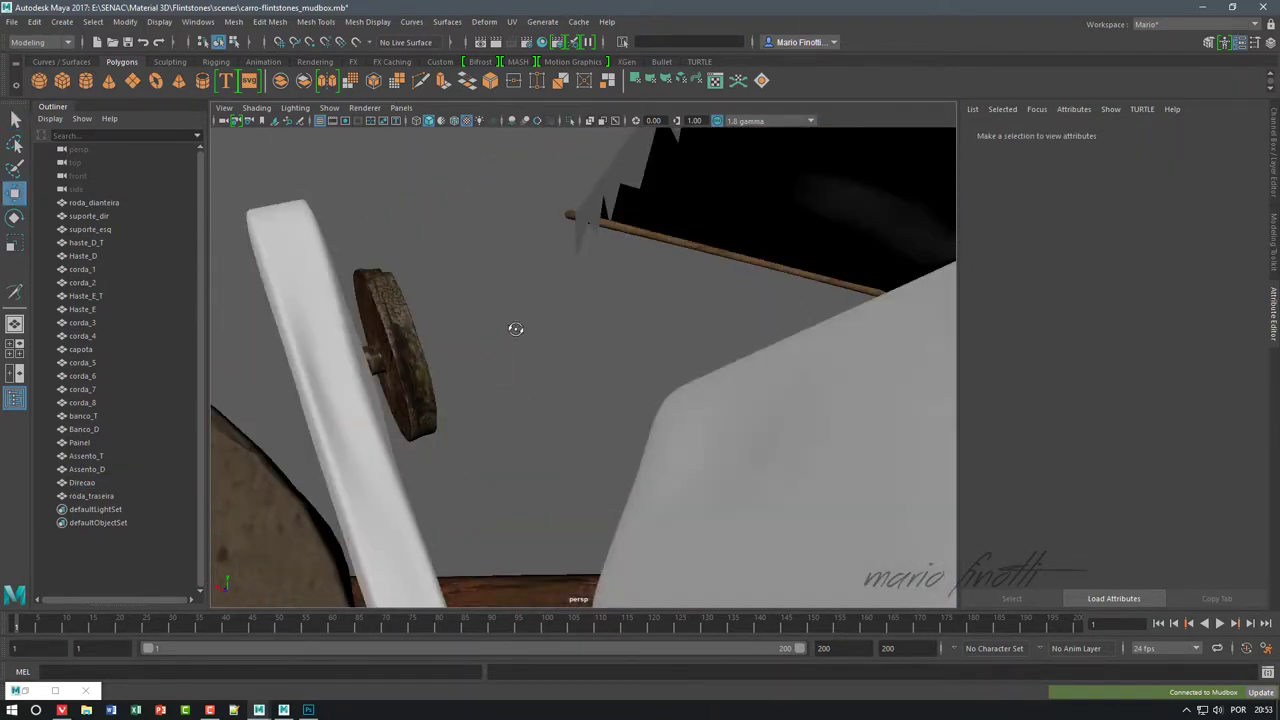
pyautogui.click(410, 375)
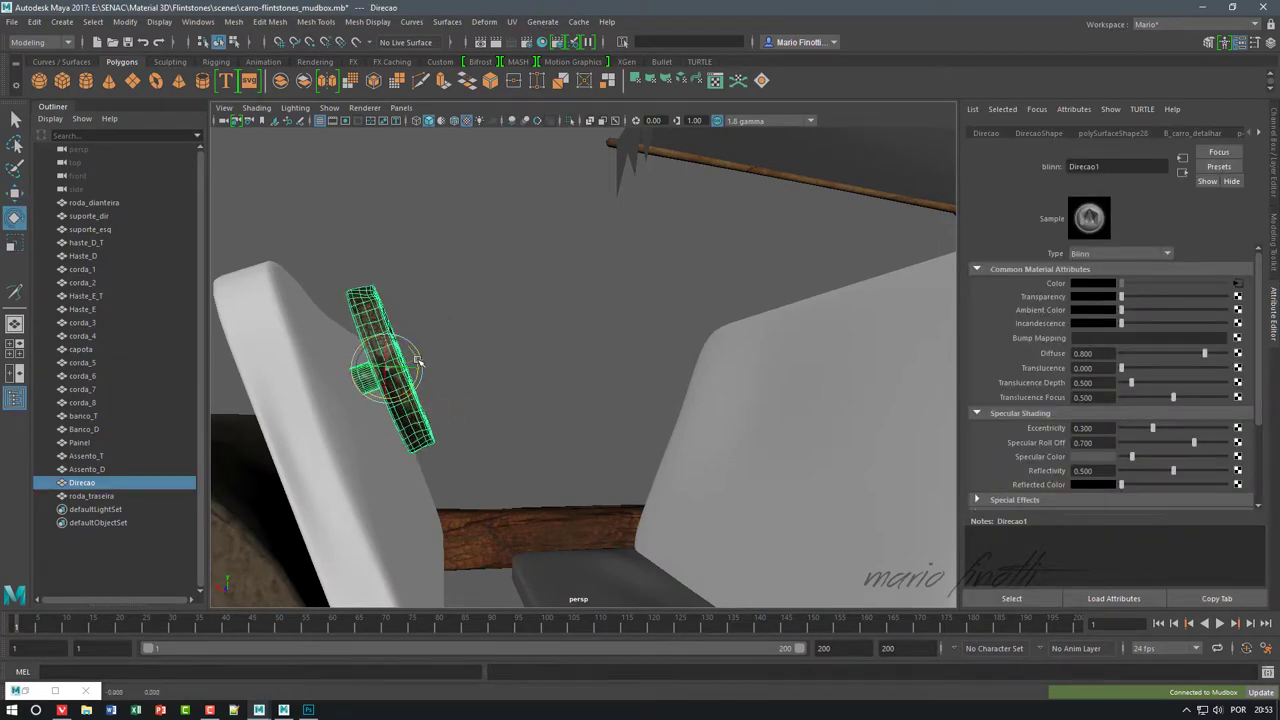
pyautogui.moveTo(417, 362)
pyautogui.keyDown('alt'); pyautogui.mouseDown()
pyautogui.moveTo(508, 351)
pyautogui.moveTo(537, 277)
pyautogui.moveTo(732, 438)
pyautogui.moveTo(677, 409)
pyautogui.moveTo(651, 371)
pyautogui.mouseUp(); pyautogui.keyUp('alt')
pyautogui.click(520, 320)
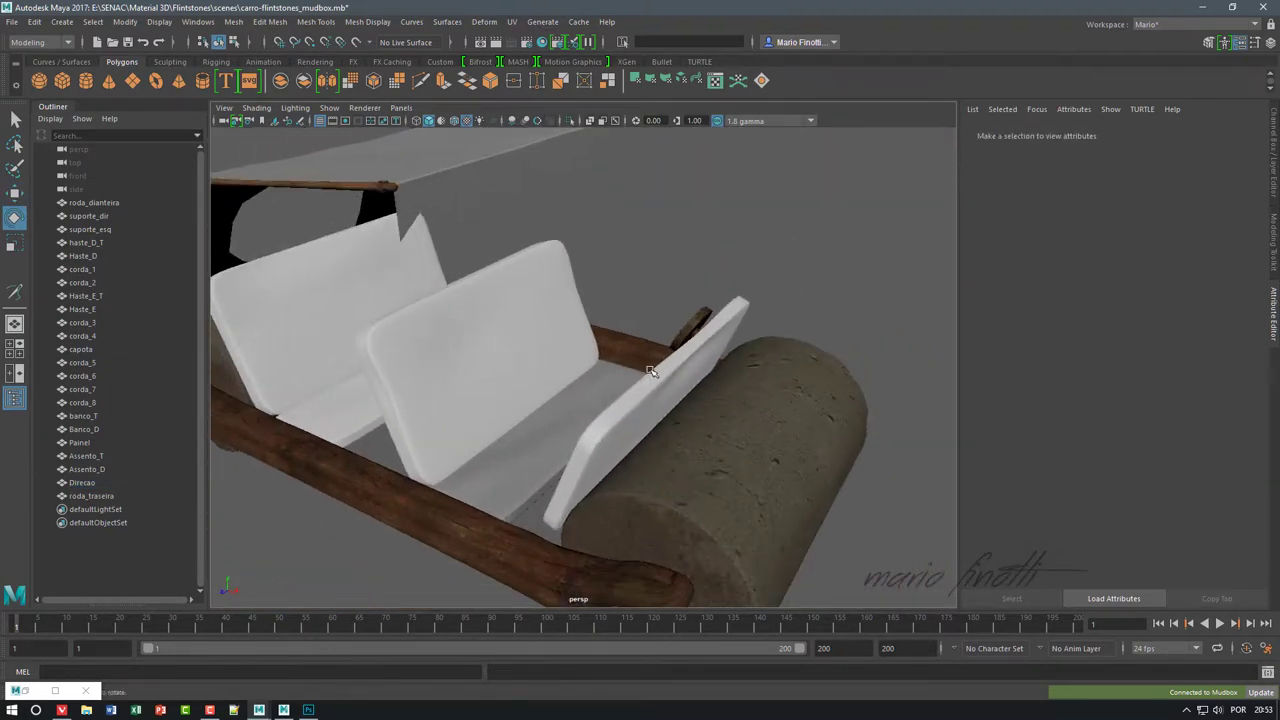
pyautogui.click(532, 463)
# - Create a new paint layer named bancos and pick the concrete image as projection stencil
pyautogui.click(1098, 56)
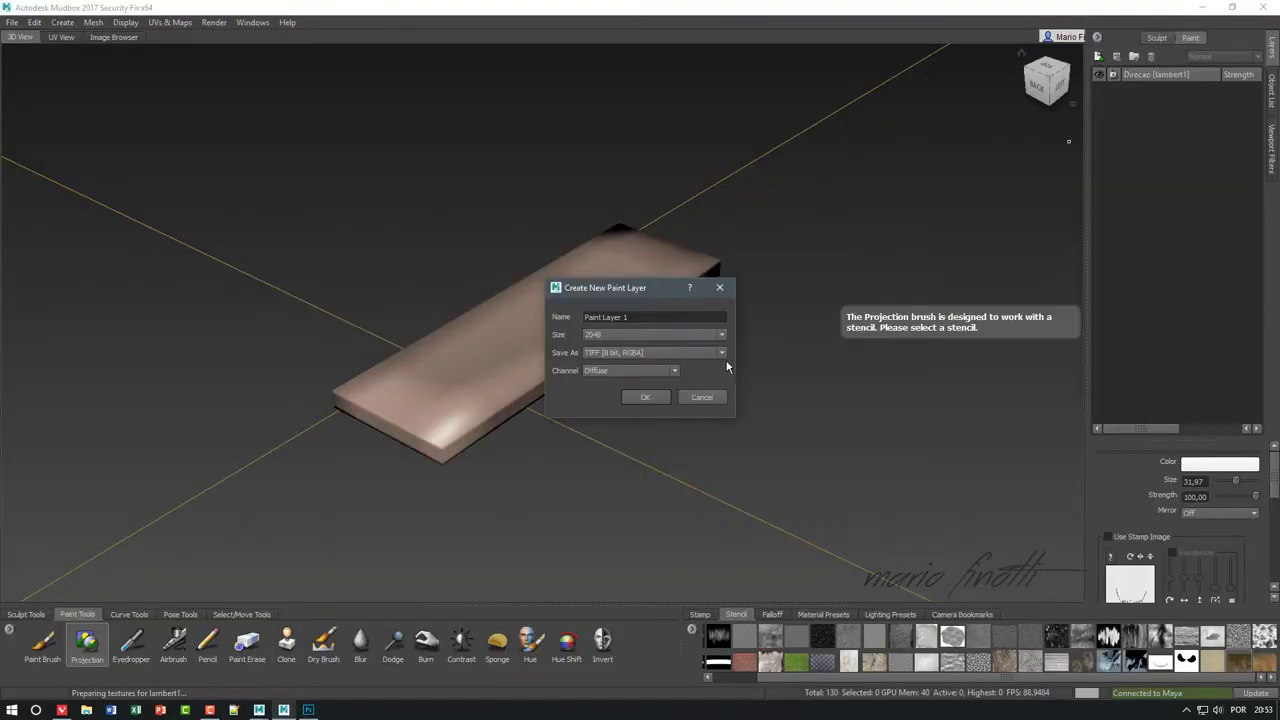
pyautogui.write('s')
pyautogui.press('Return')
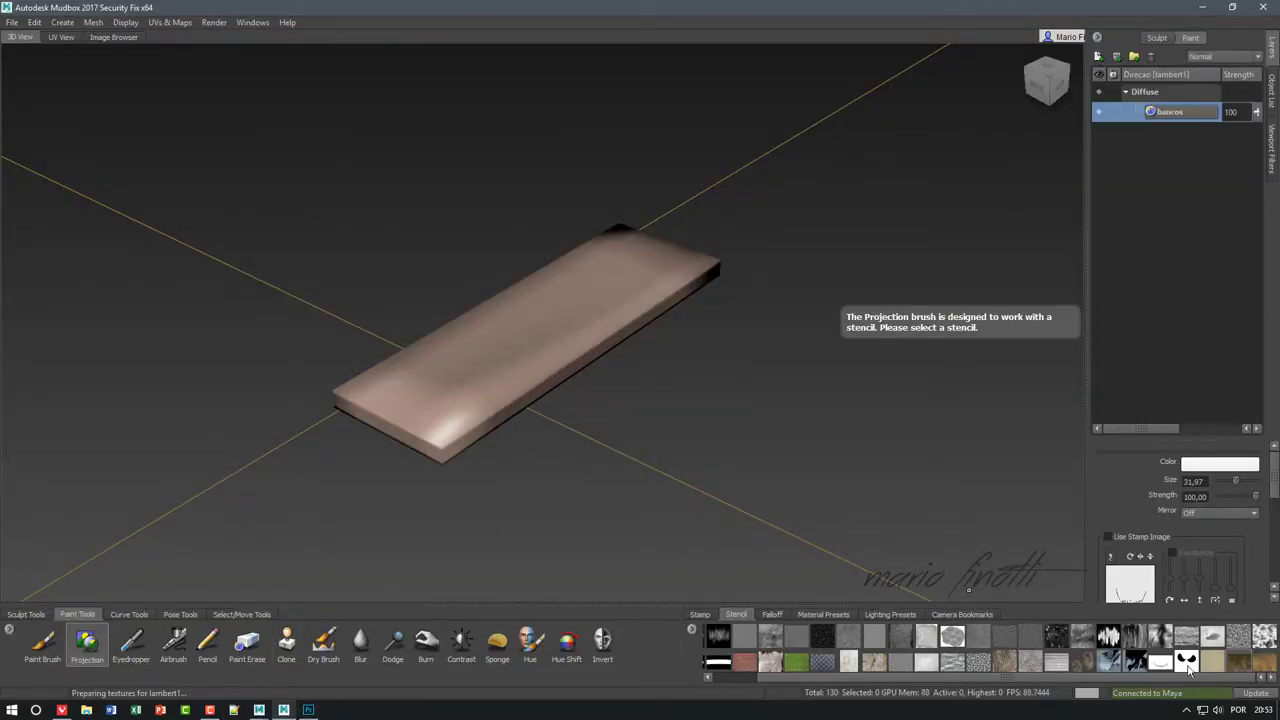
pyautogui.click(1188, 668)
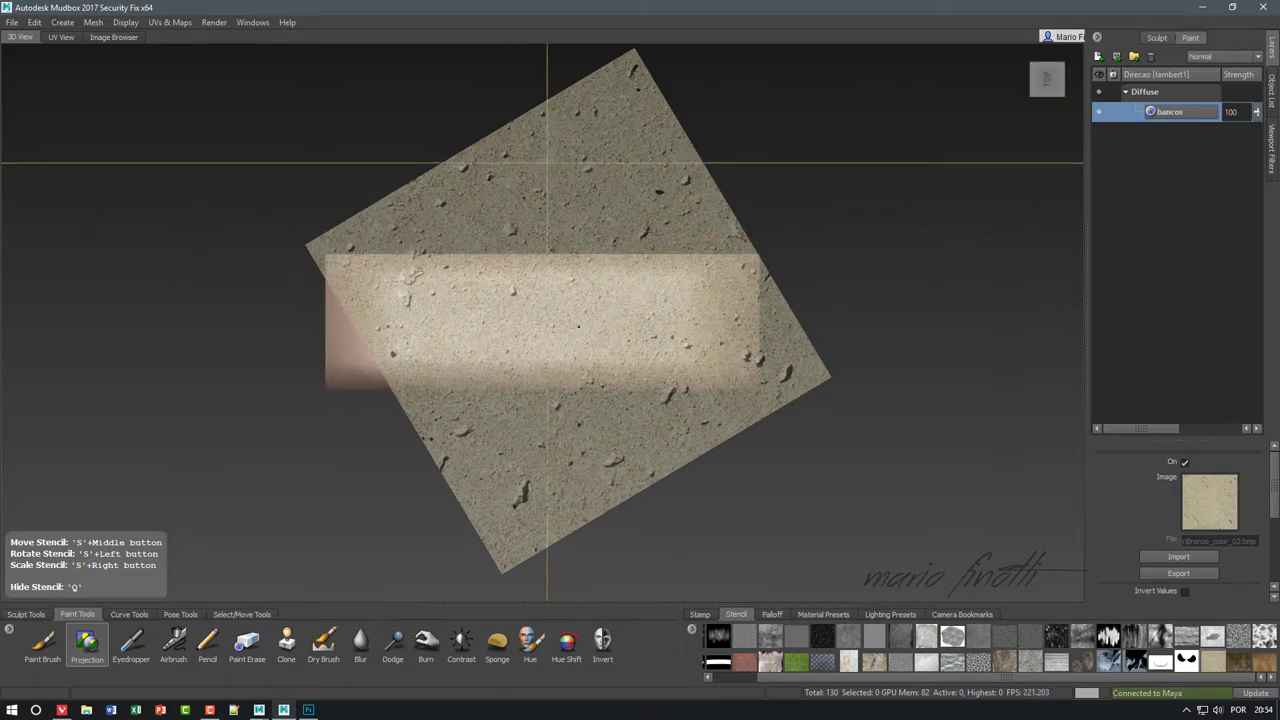
# - Rotate, move and shrink the concrete stencil to project it onto the seat floor mesh
pyautogui.moveTo(640, 320); pyautogui.dragTo(620, 340)
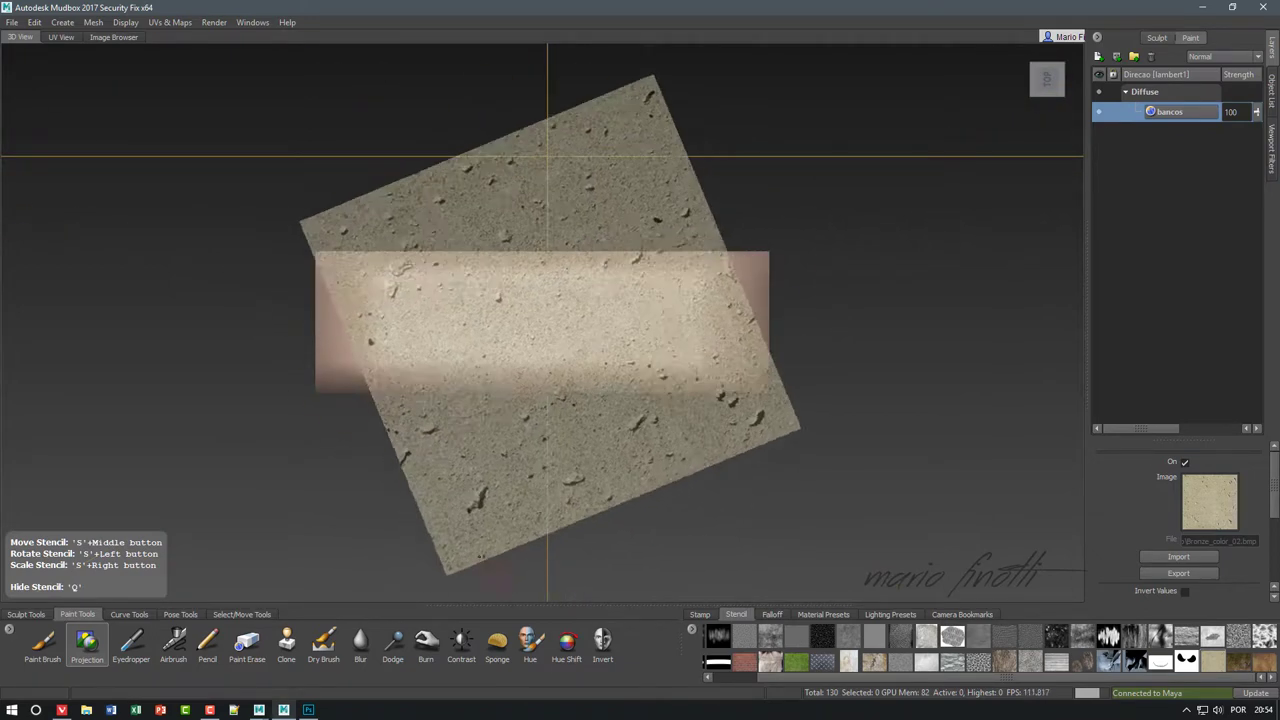
pyautogui.press('q')
pyautogui.press('q')
pyautogui.press('q')
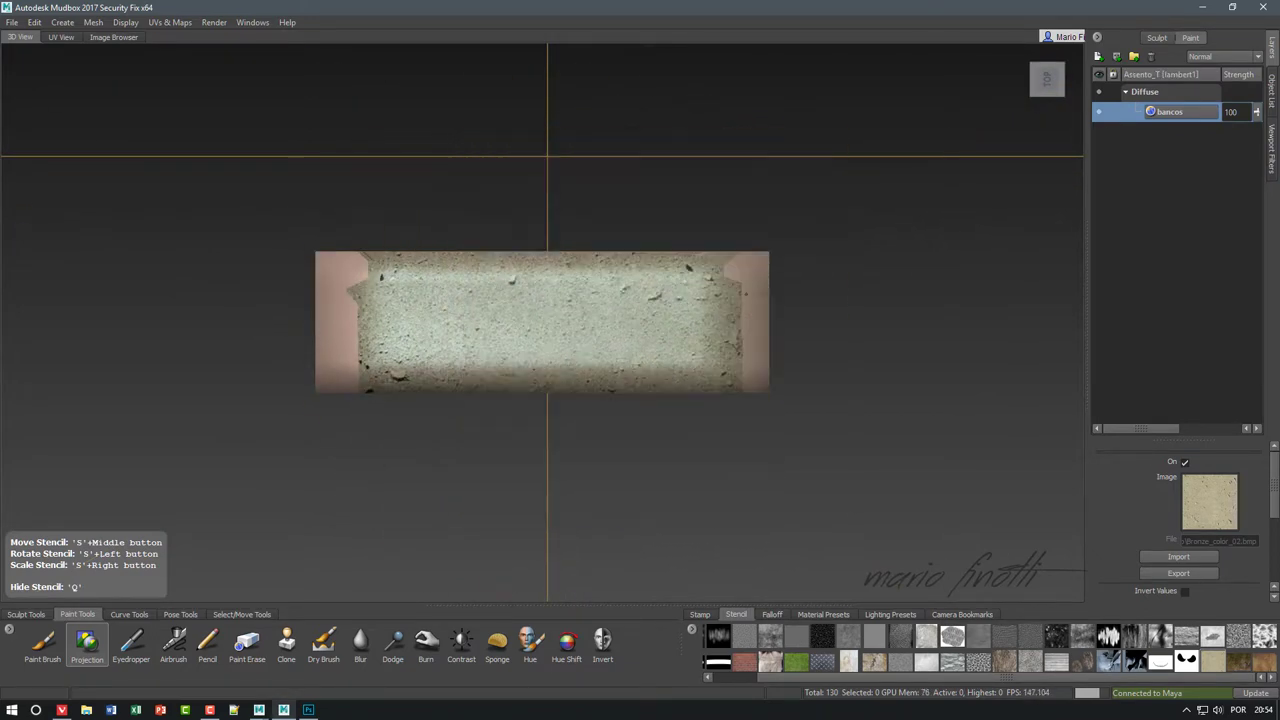
pyautogui.press('q')
pyautogui.moveTo(655, 321)
pyautogui.mouseDown(button='middle')
pyautogui.moveTo(336, 337)
pyautogui.moveTo(732, 235)
pyautogui.moveTo(557, 300)
pyautogui.mouseUp(button='middle')
pyautogui.press('q')
pyautogui.press('q')
pyautogui.press('q')
pyautogui.press('q')
pyautogui.click(1044, 90)
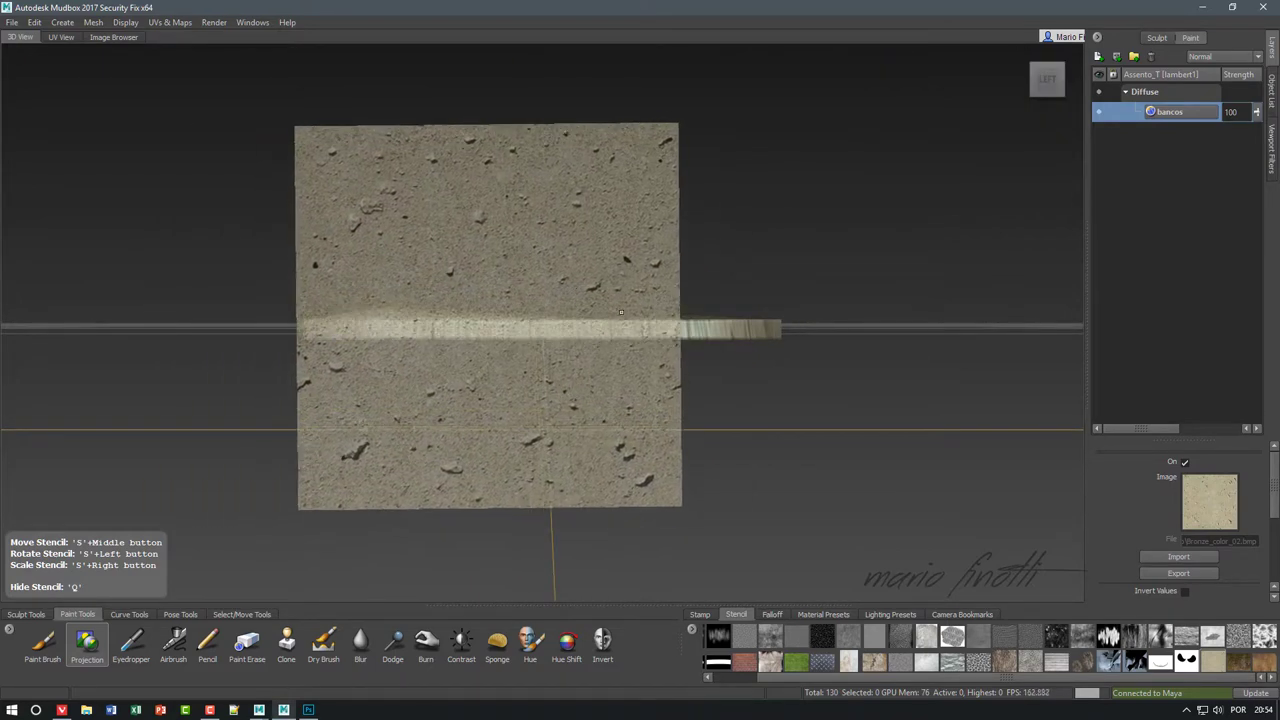
pyautogui.moveTo(557, 300); pyautogui.dragTo(500, 300, button='right')
pyautogui.moveTo(500, 300)
pyautogui.mouseDown(button='middle')
pyautogui.moveTo(380, 353)
pyautogui.moveTo(517, 322)
pyautogui.mouseUp(button='middle')
pyautogui.press('q')
pyautogui.press('q')
pyautogui.press('q')
pyautogui.press('q')
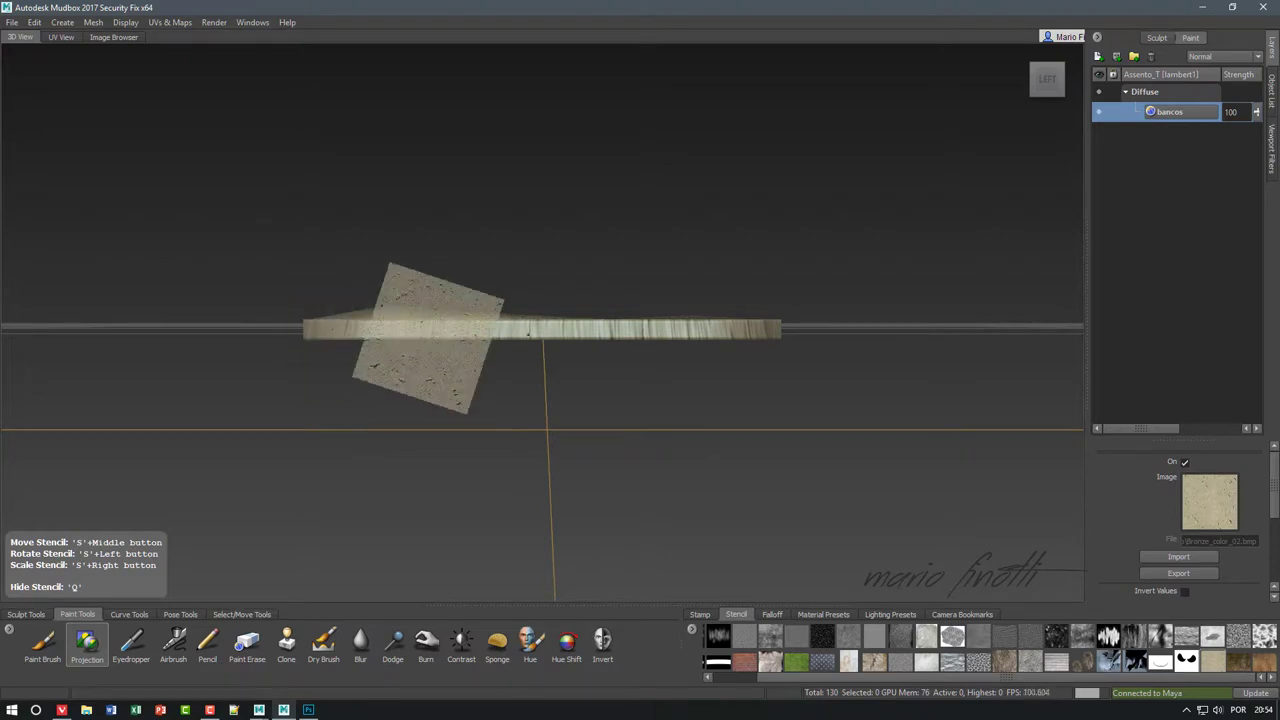
pyautogui.moveTo(517, 322)
pyautogui.mouseDown()
pyautogui.moveTo(651, 433)
pyautogui.moveTo(580, 160)
pyautogui.moveTo(886, 479)
pyautogui.moveTo(889, 307)
pyautogui.mouseUp()
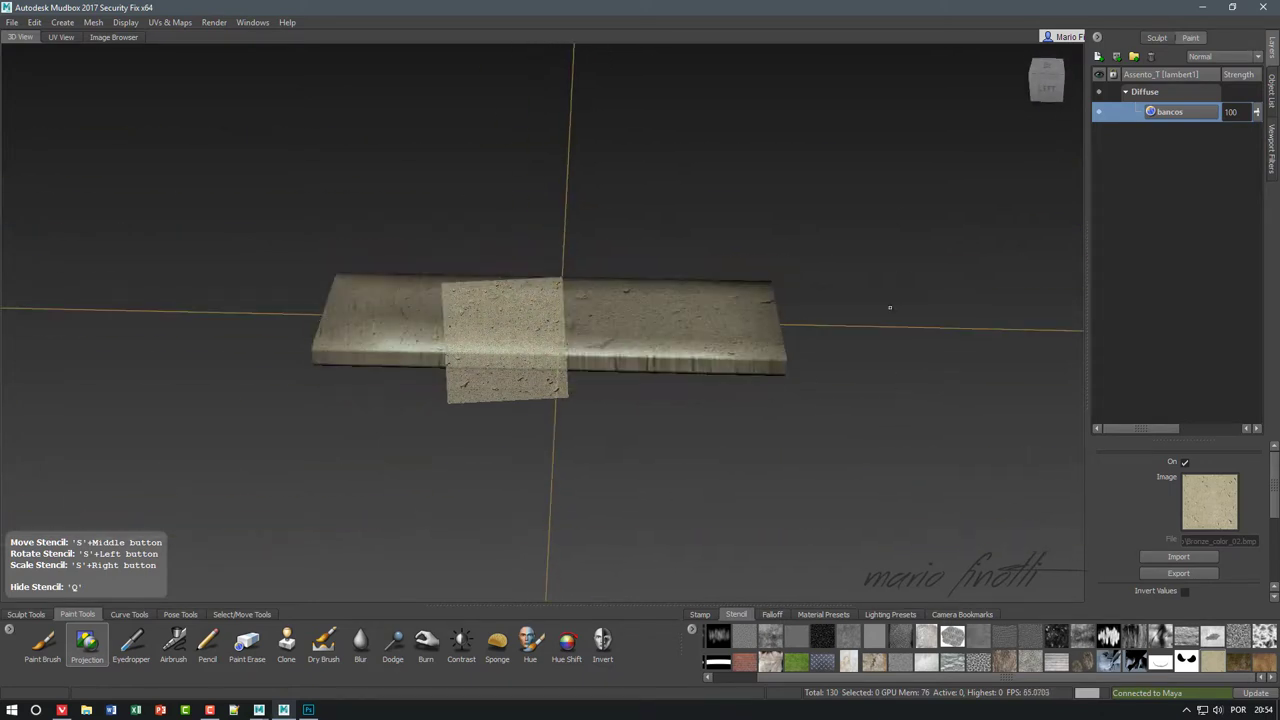
# - Export all paint layers, naming the painted texture assentos
pyautogui.click(12, 22)
pyautogui.click(103, 225)
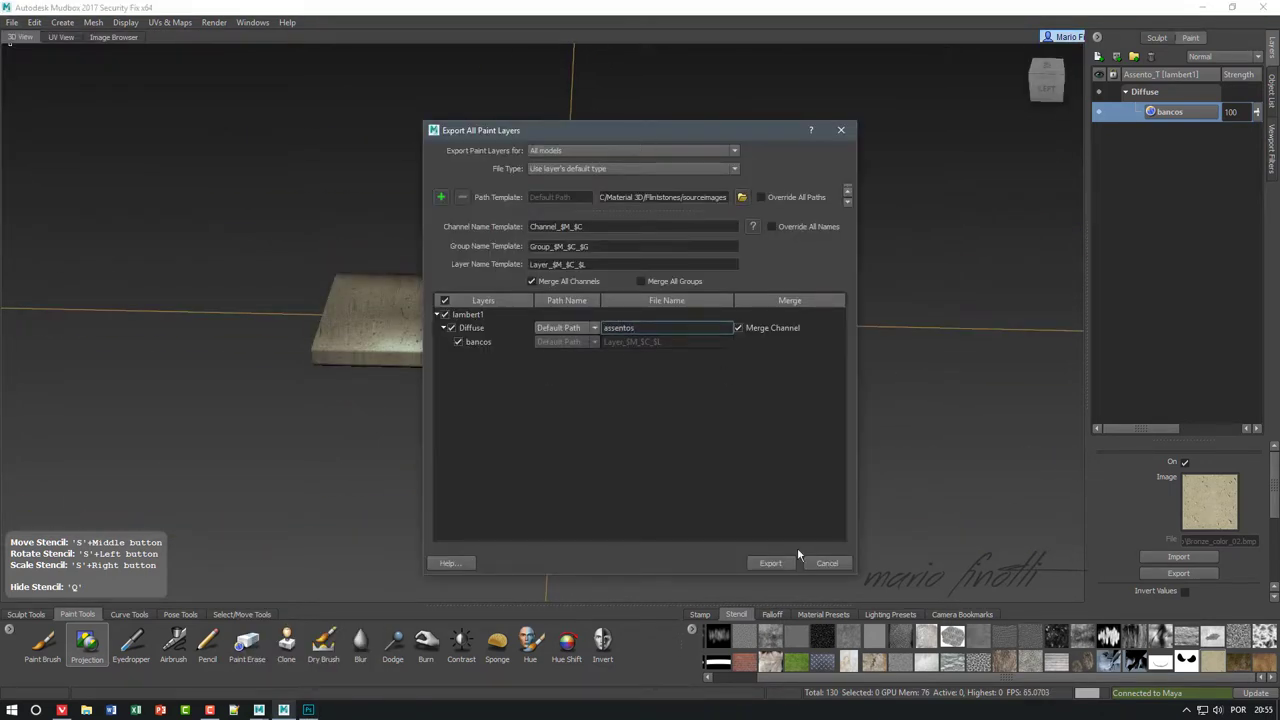
pyautogui.click(769, 563)
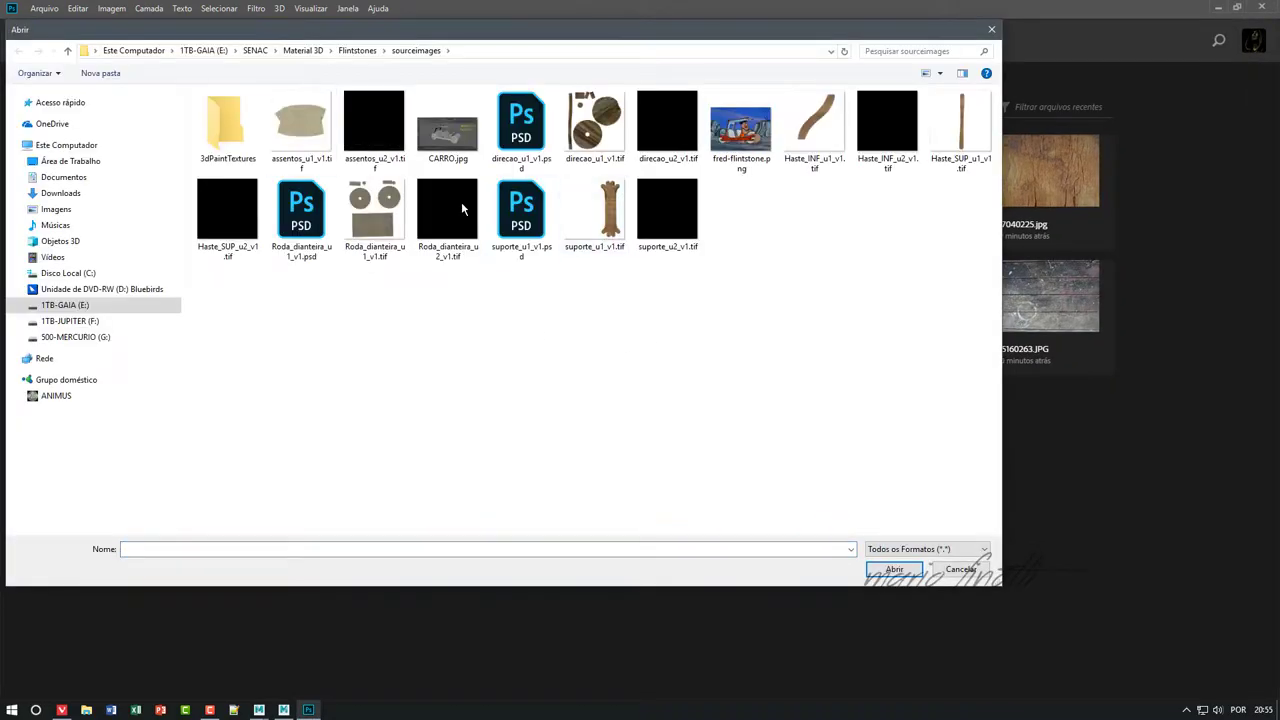
# - Open assentos_u1_v1.tif and the terrazzo image gallery_1_7_4346368.jpg from the paredes folder
pyautogui.doubleClick(301, 125)
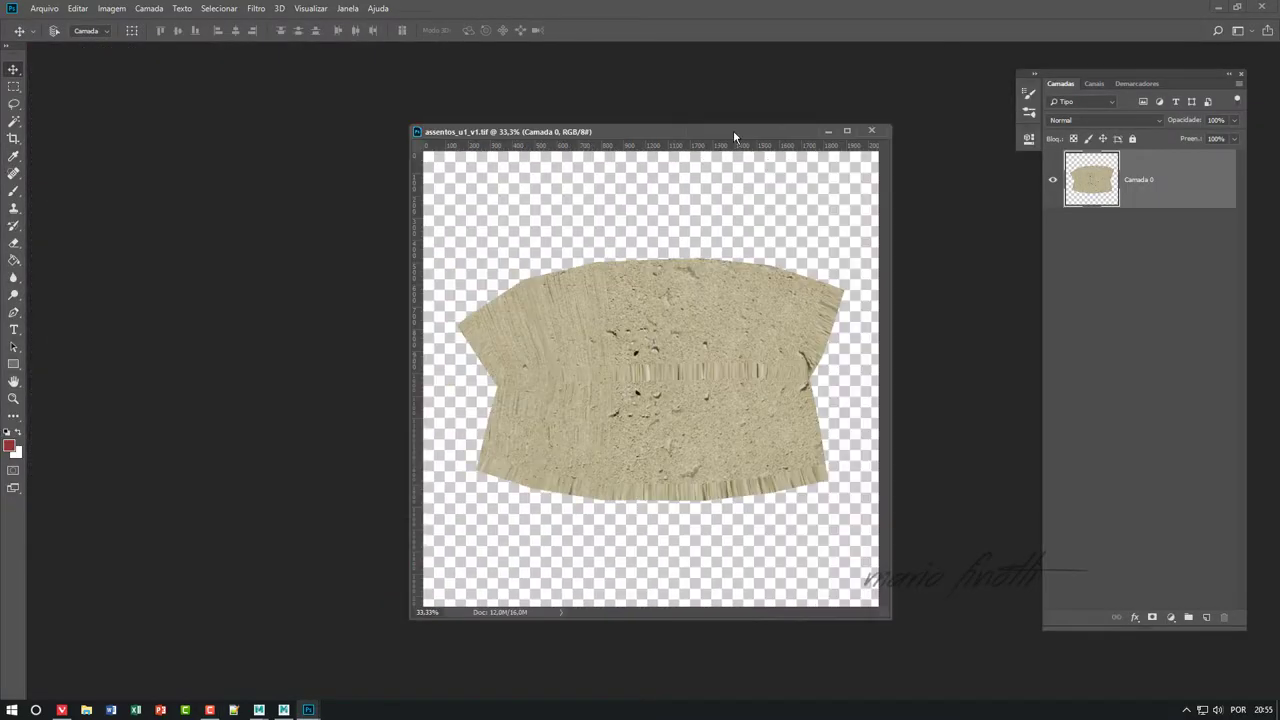
pyautogui.hotkey('ctrl', 'o')
pyautogui.click(100, 317)
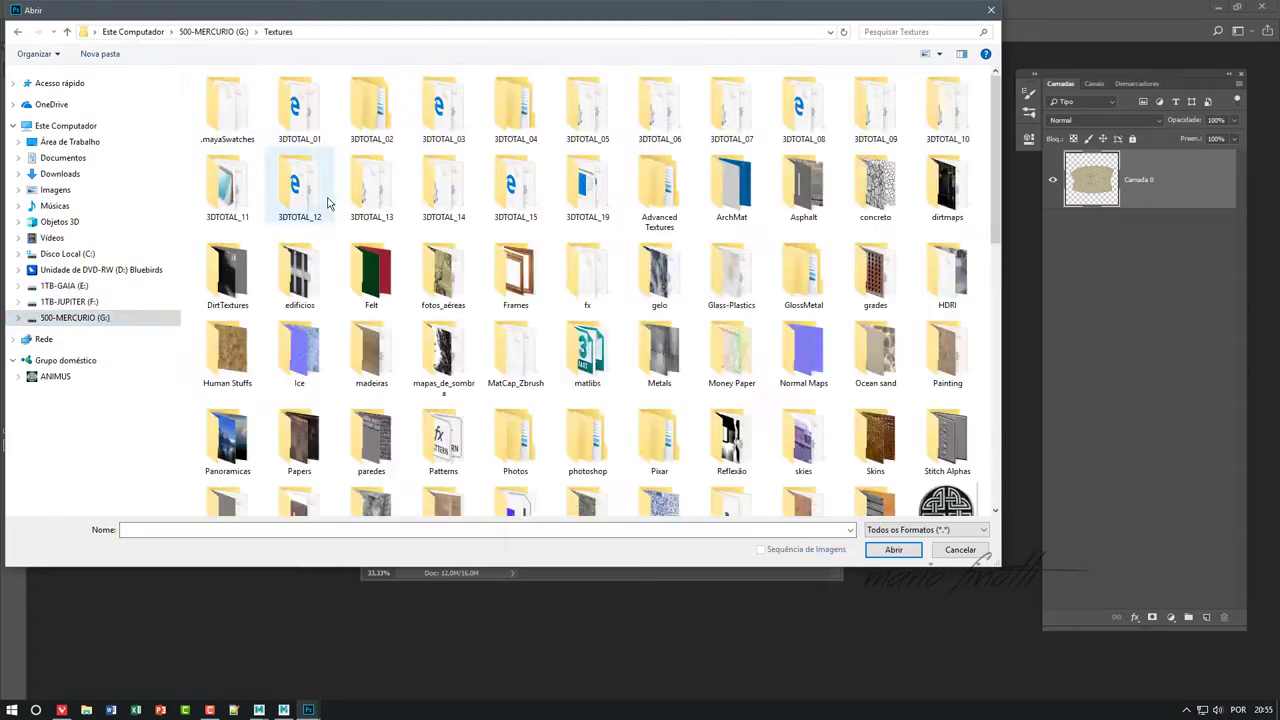
pyautogui.moveTo(996, 170); pyautogui.dragTo(1006, 270)
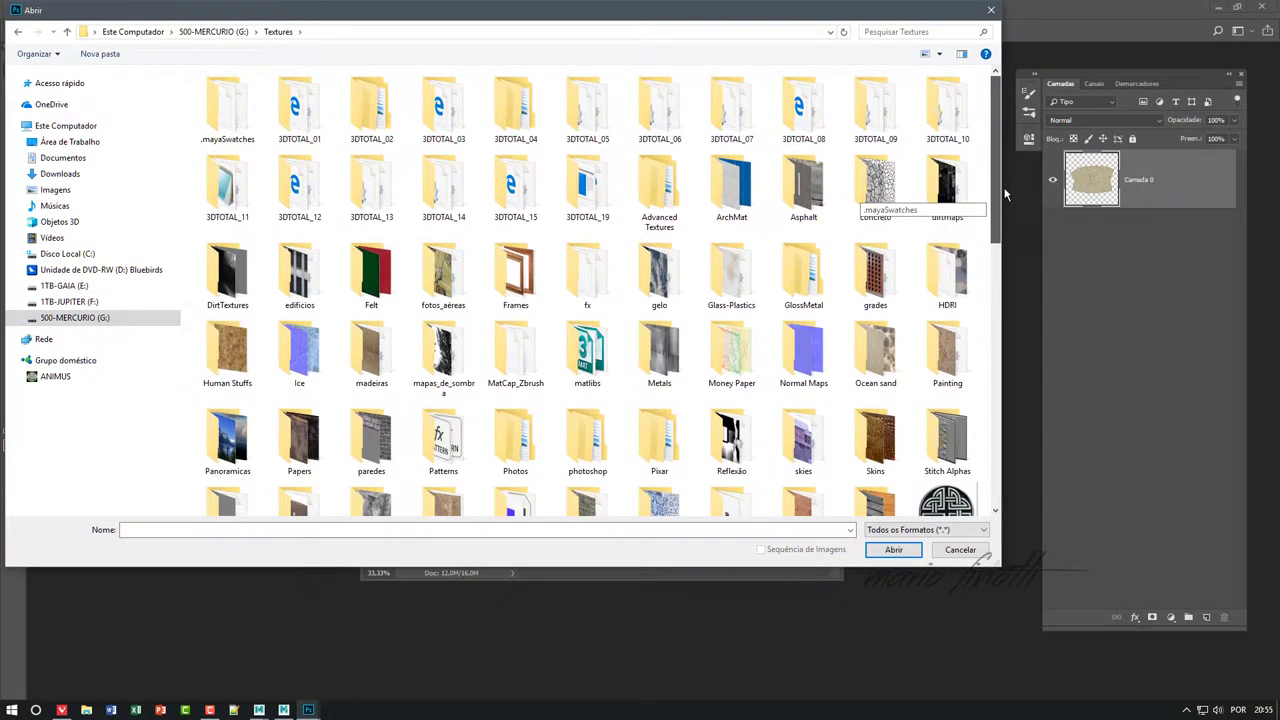
pyautogui.doubleClick(371, 270)
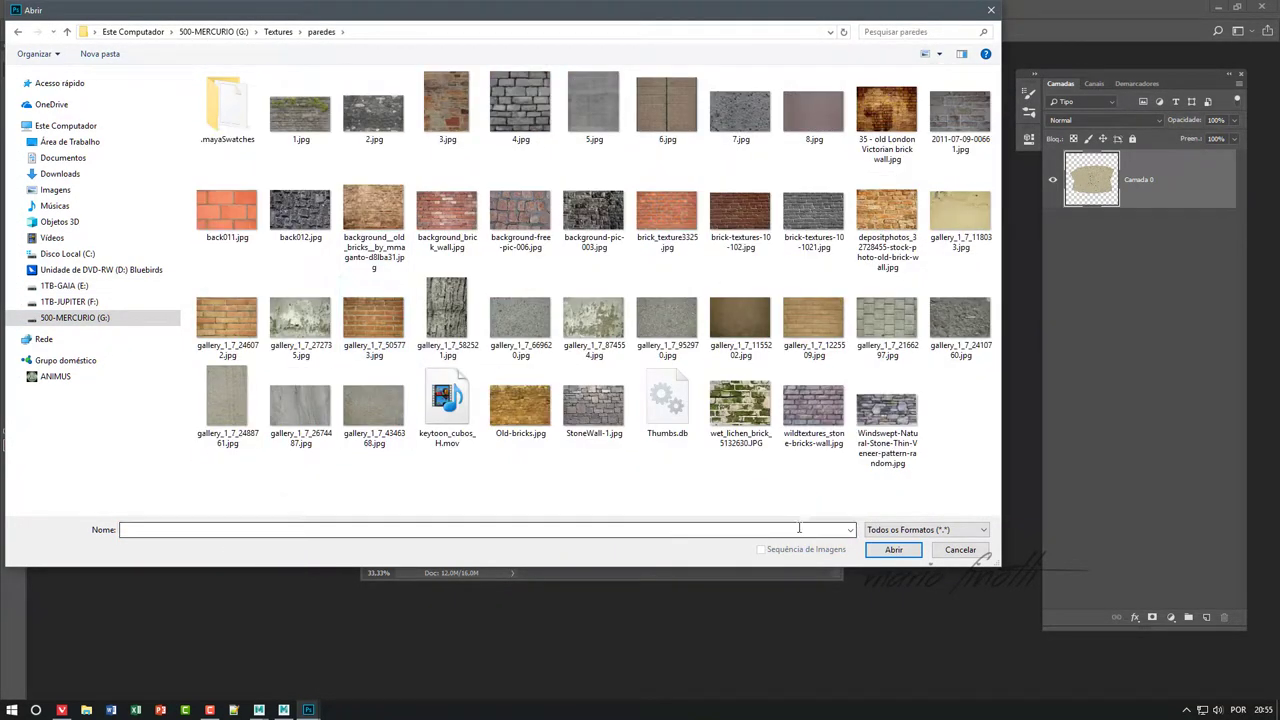
pyautogui.doubleClick(373, 408)
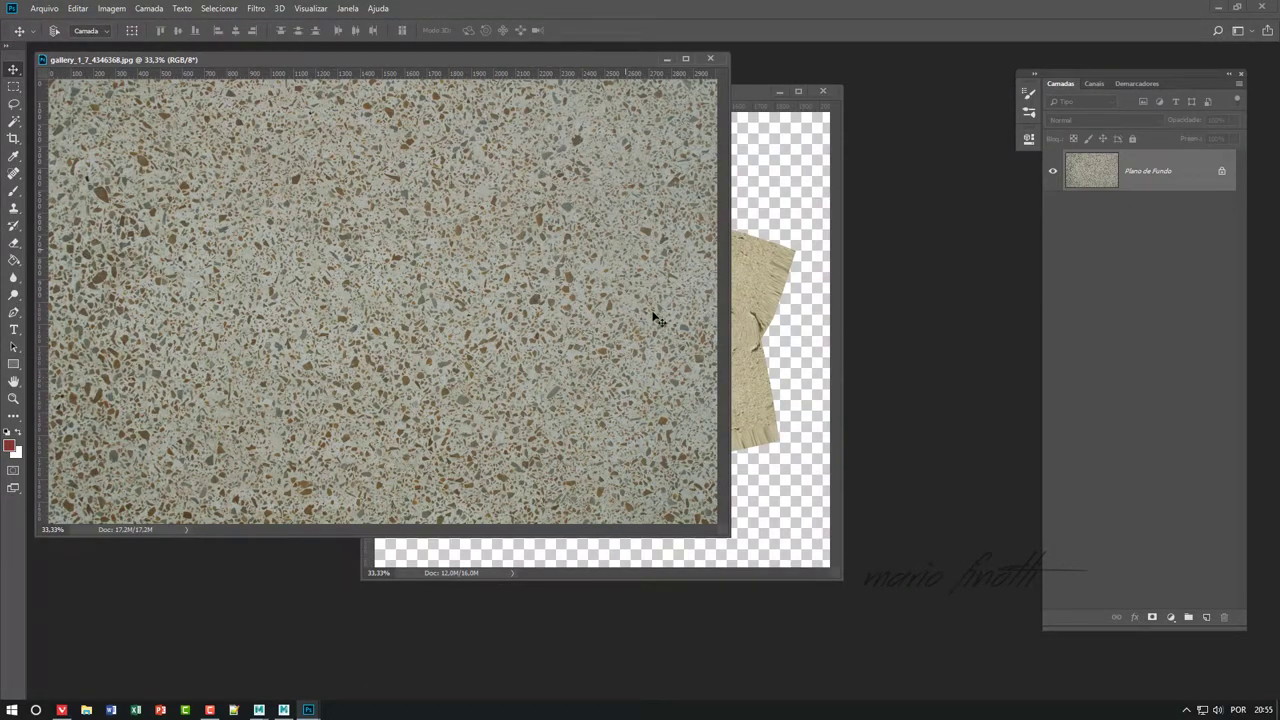
# - Place the terrazzo image into the assentos document and scale it to cover the texture
pyautogui.moveTo(655, 318); pyautogui.dragTo(780, 300)
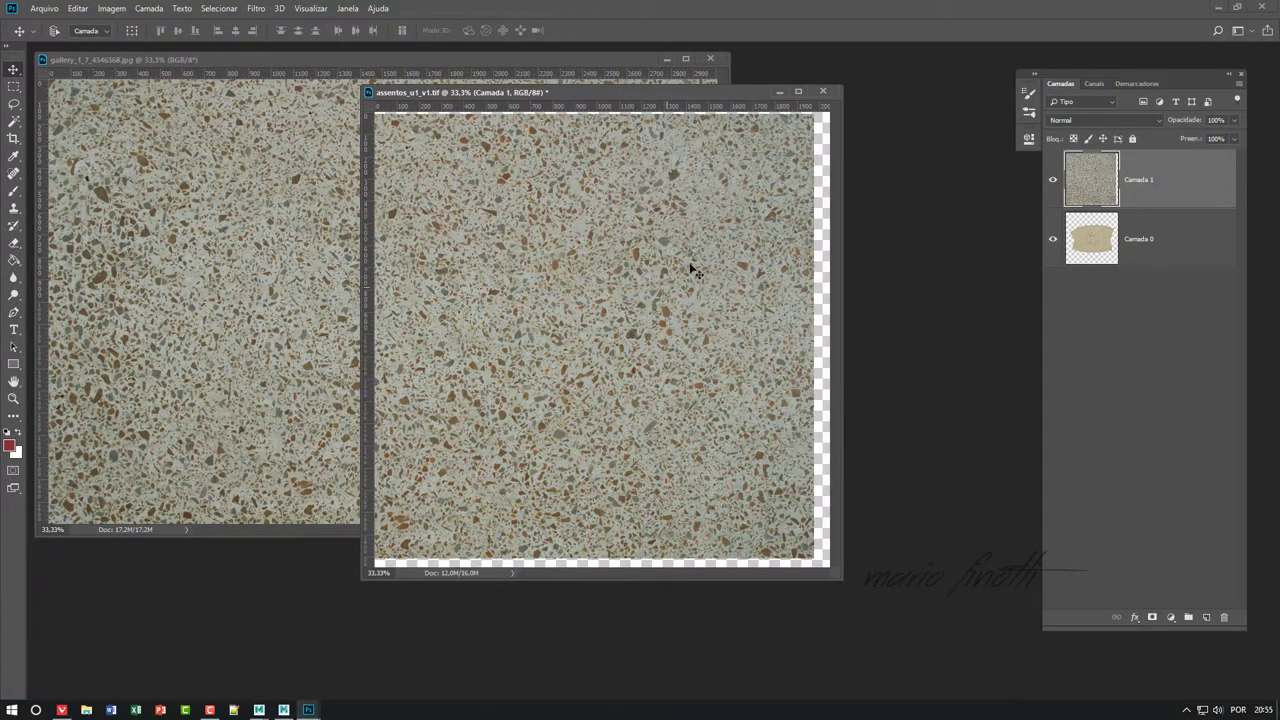
pyautogui.hotkey('ctrl', 't')
pyautogui.moveTo(828, 112); pyautogui.dragTo(672, 266)
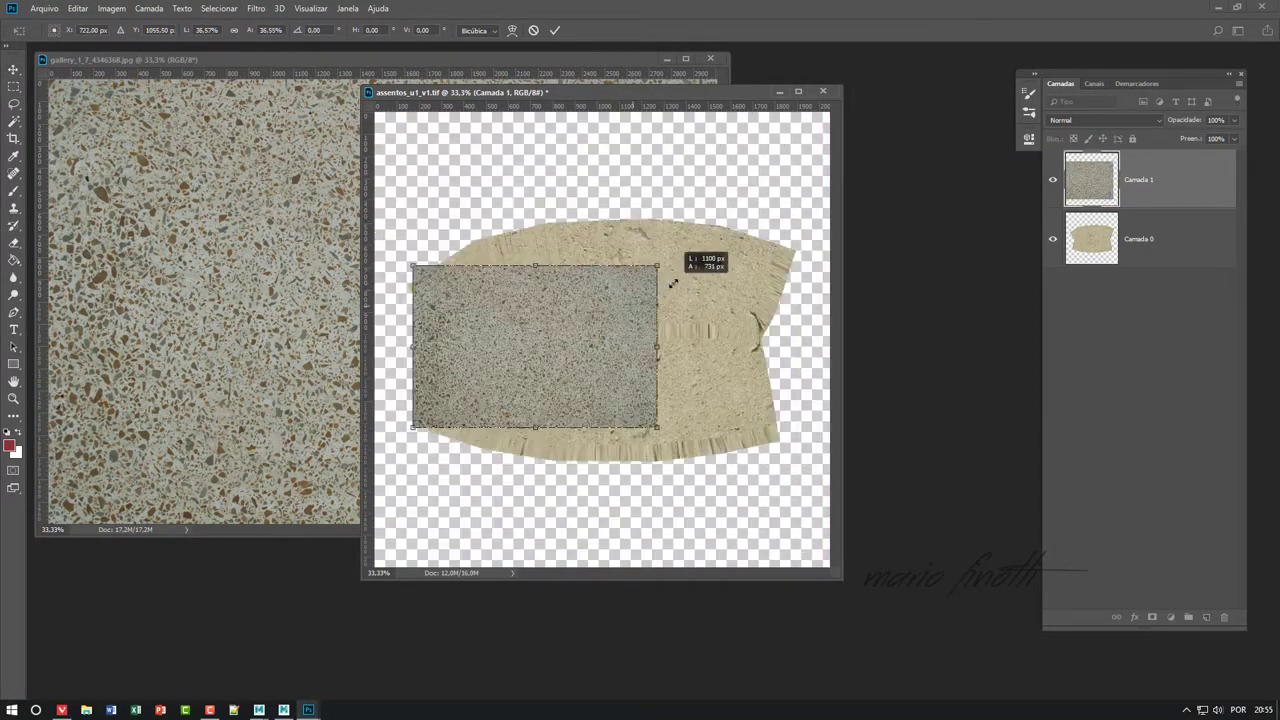
pyautogui.moveTo(540, 350); pyautogui.dragTo(492, 287)
pyautogui.moveTo(666, 377); pyautogui.dragTo(806, 475)
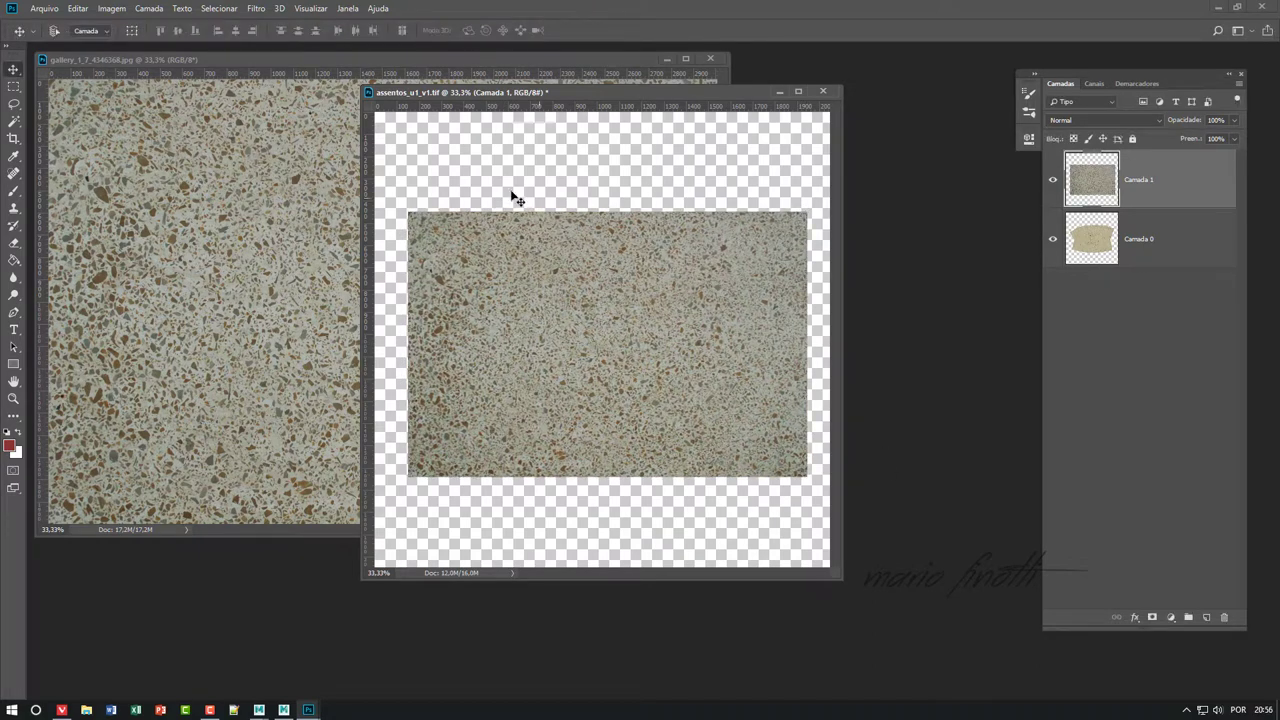
# - Close the terrazzo source and save the texture as assentos_u1_v1.psd
pyautogui.click(710, 59)
pyautogui.hotkey('ctrl', 'shift', 's')
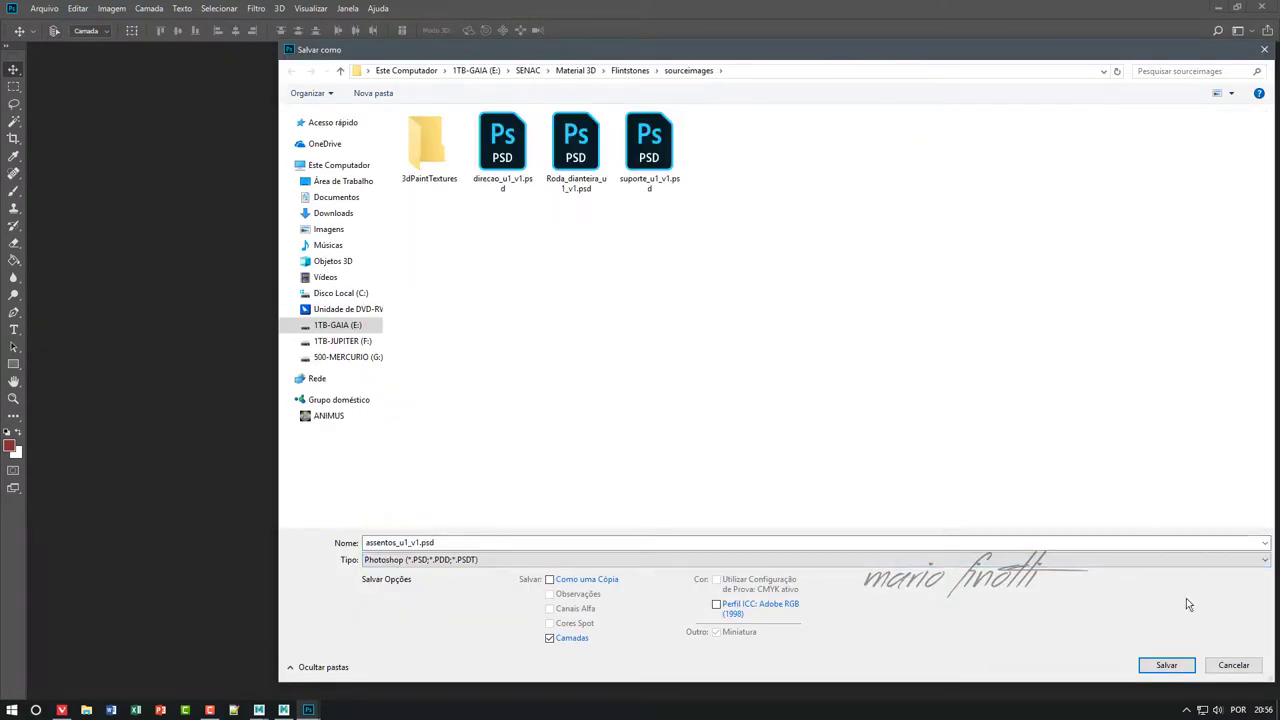
pyautogui.press('Return')
pyautogui.click(729, 175)
# - Give the middle and rear seats a new Lambert material textured with assentos_u1_v1.psd
pyautogui.click(337, 646)
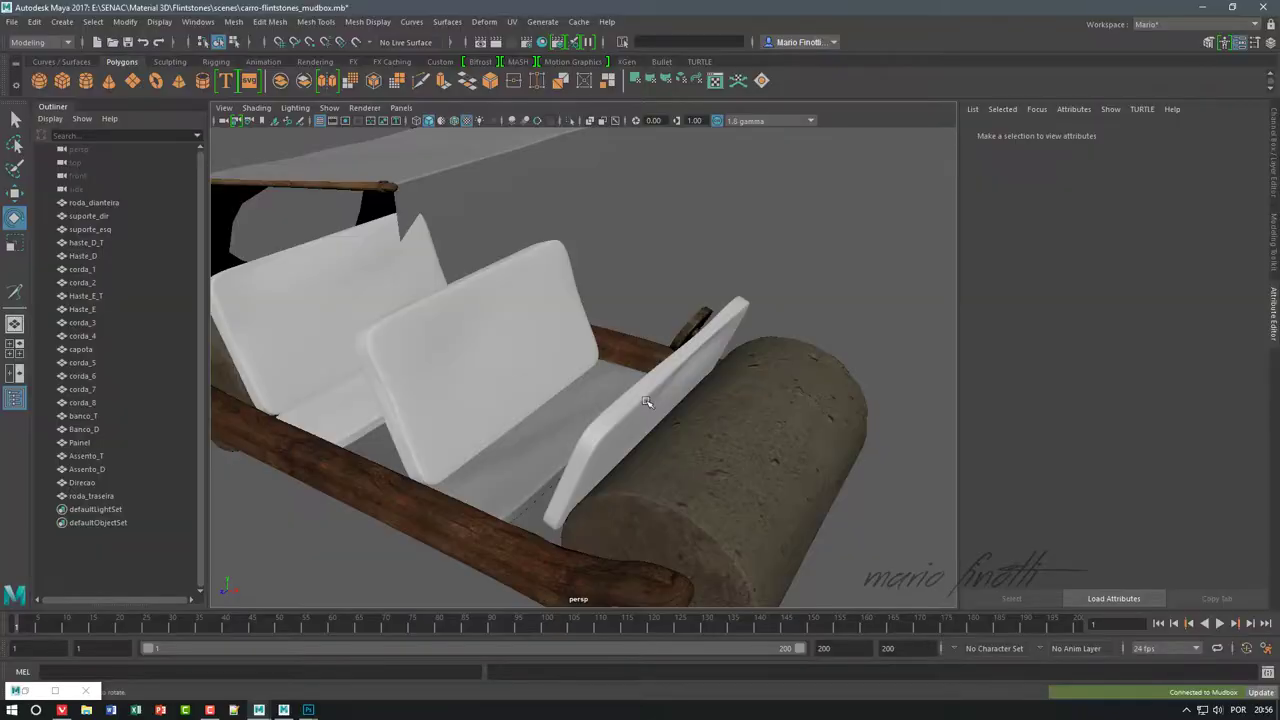
pyautogui.click(504, 469)
pyautogui.keyDown('shift'); pyautogui.click(345, 264); pyautogui.keyUp('shift')
pyautogui.rightClick(314, 256)
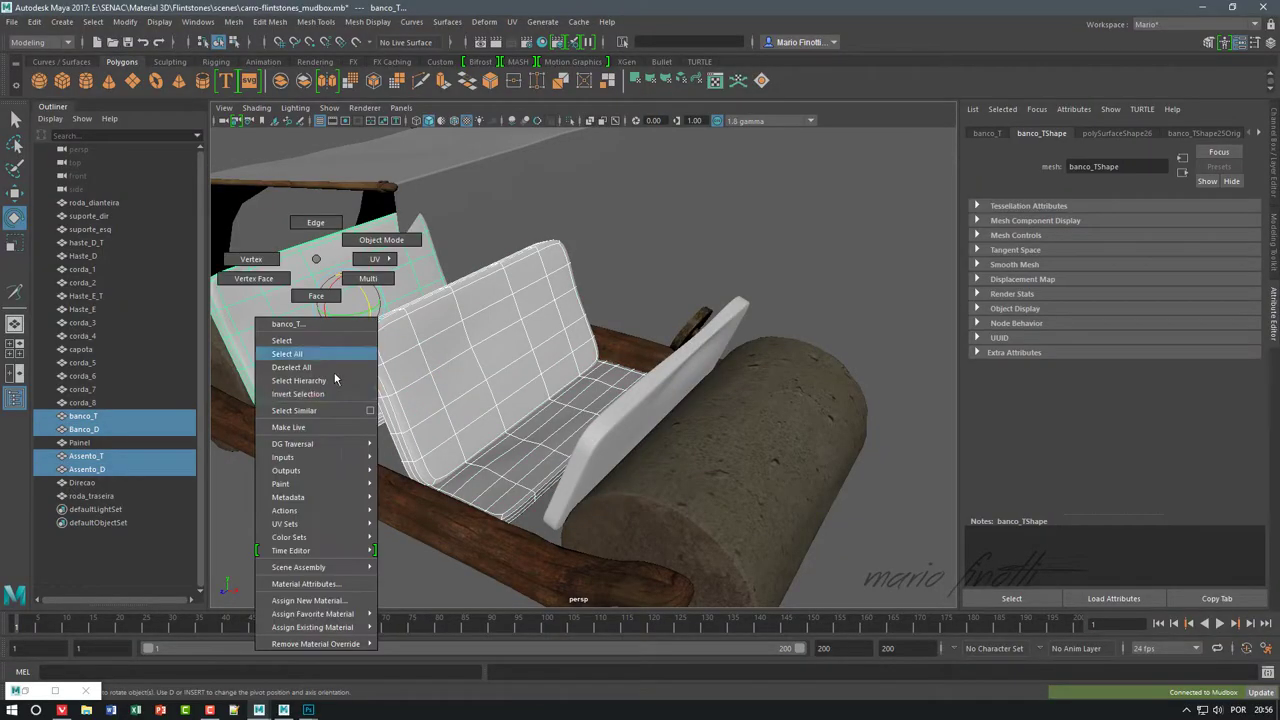
pyautogui.click(430, 608)
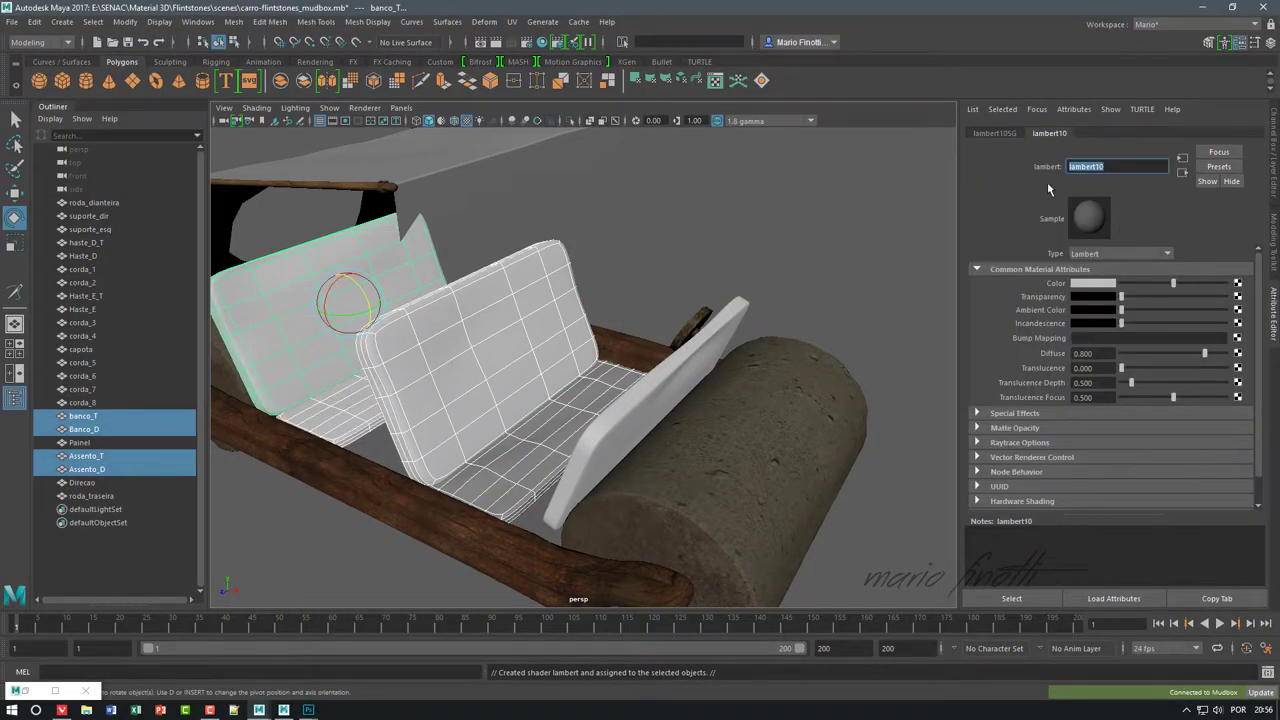
pyautogui.click(1239, 287)
pyautogui.click(809, 214)
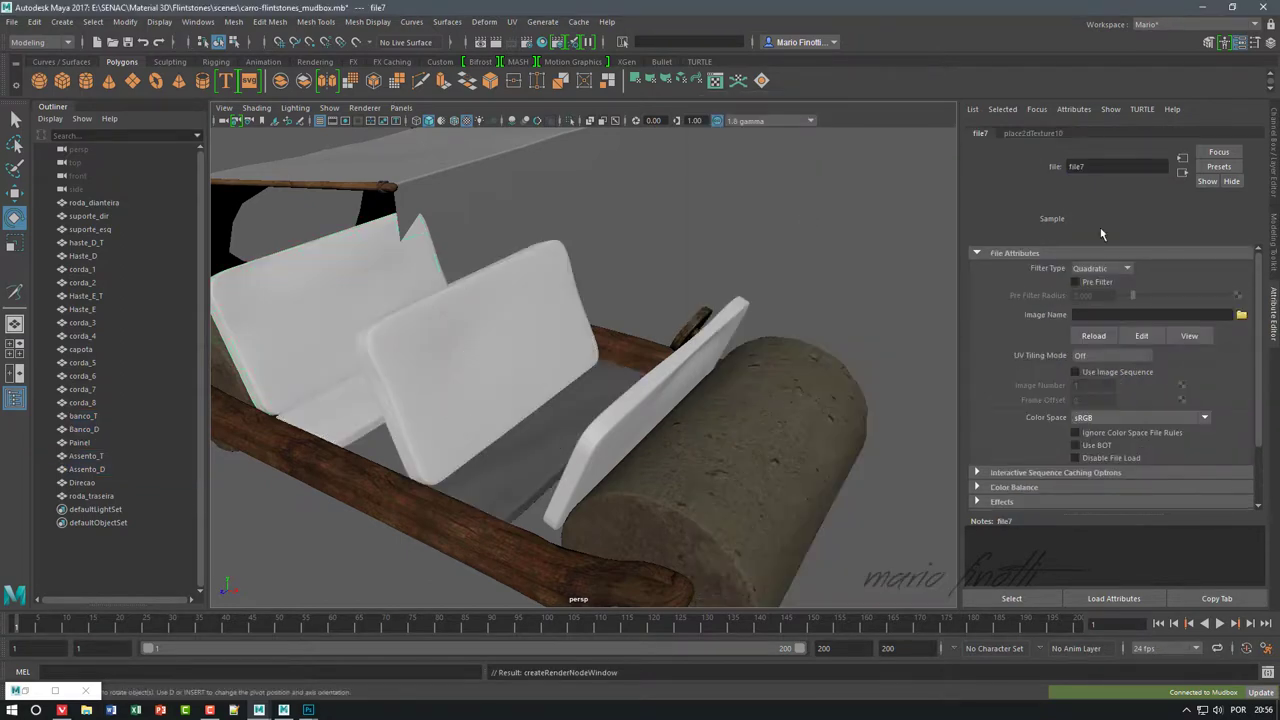
pyautogui.click(1240, 311)
pyautogui.click(1233, 473)
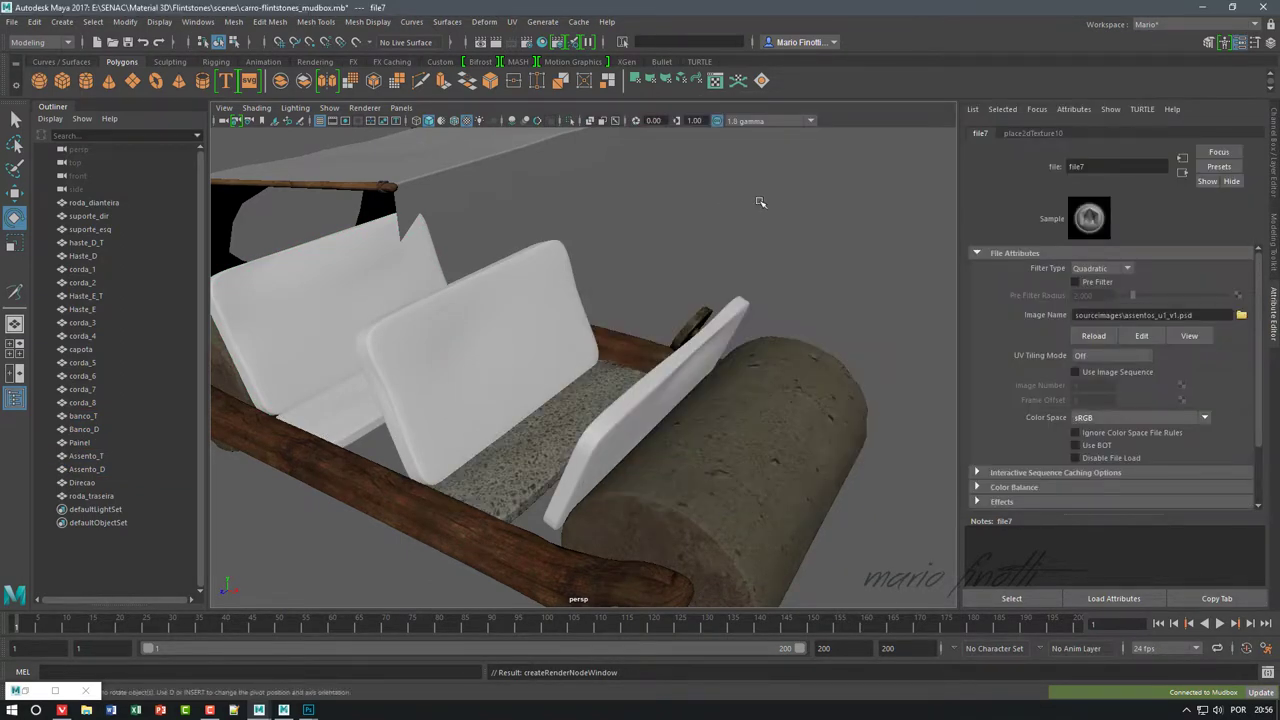
# - Select the Assento_T seat and display its channels and Assentos material attributes
pyautogui.click(486, 340)
pyautogui.click(30, 695)
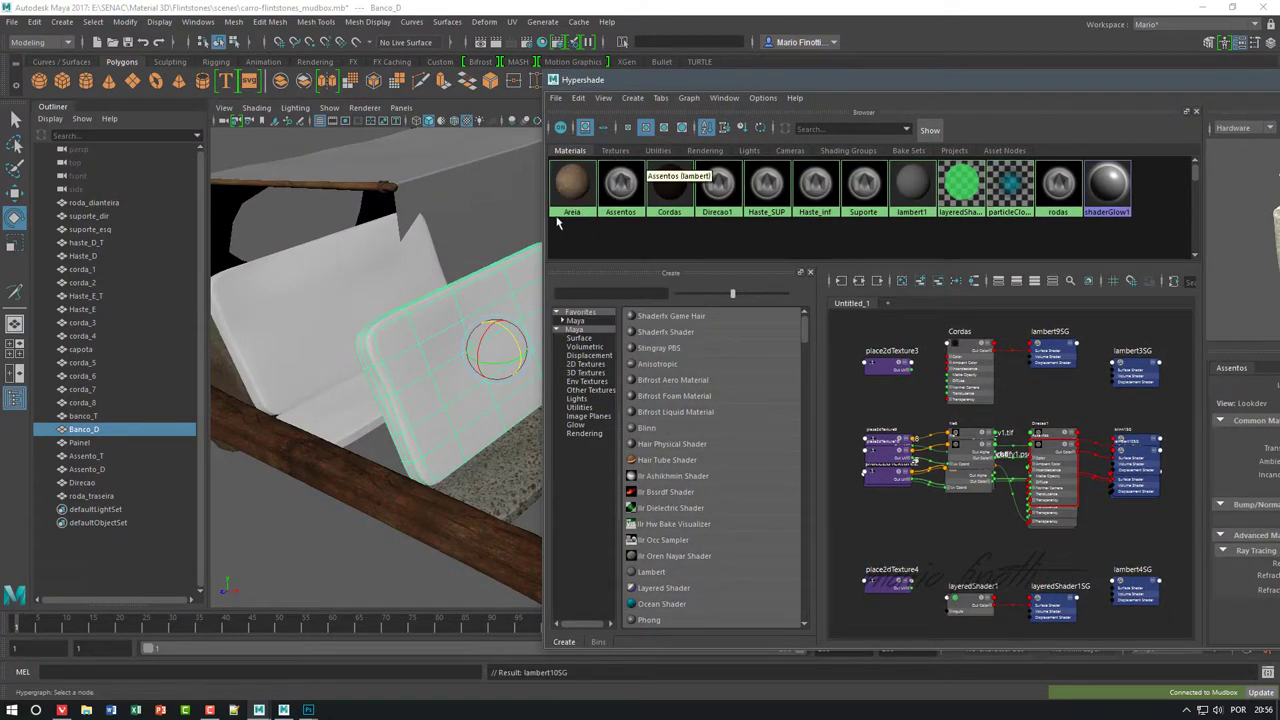
pyautogui.click(340, 410)
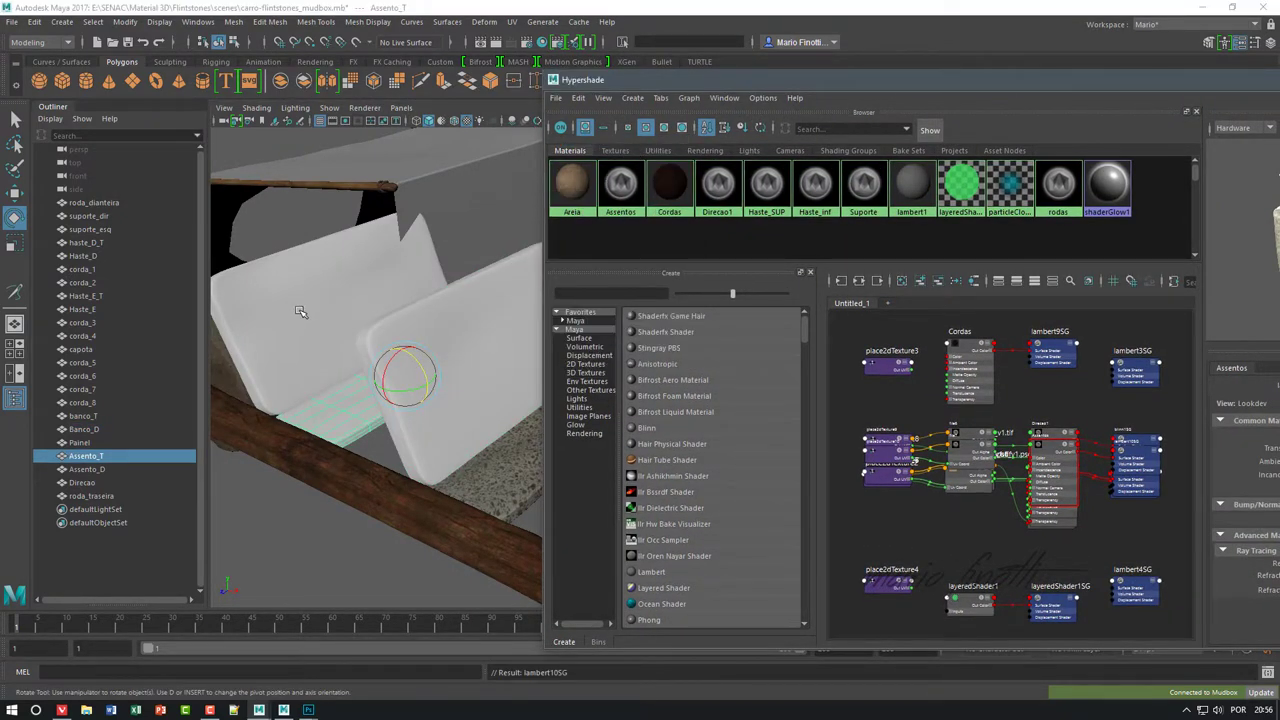
pyautogui.rightClick(575, 185)
pyautogui.click(600, 250)
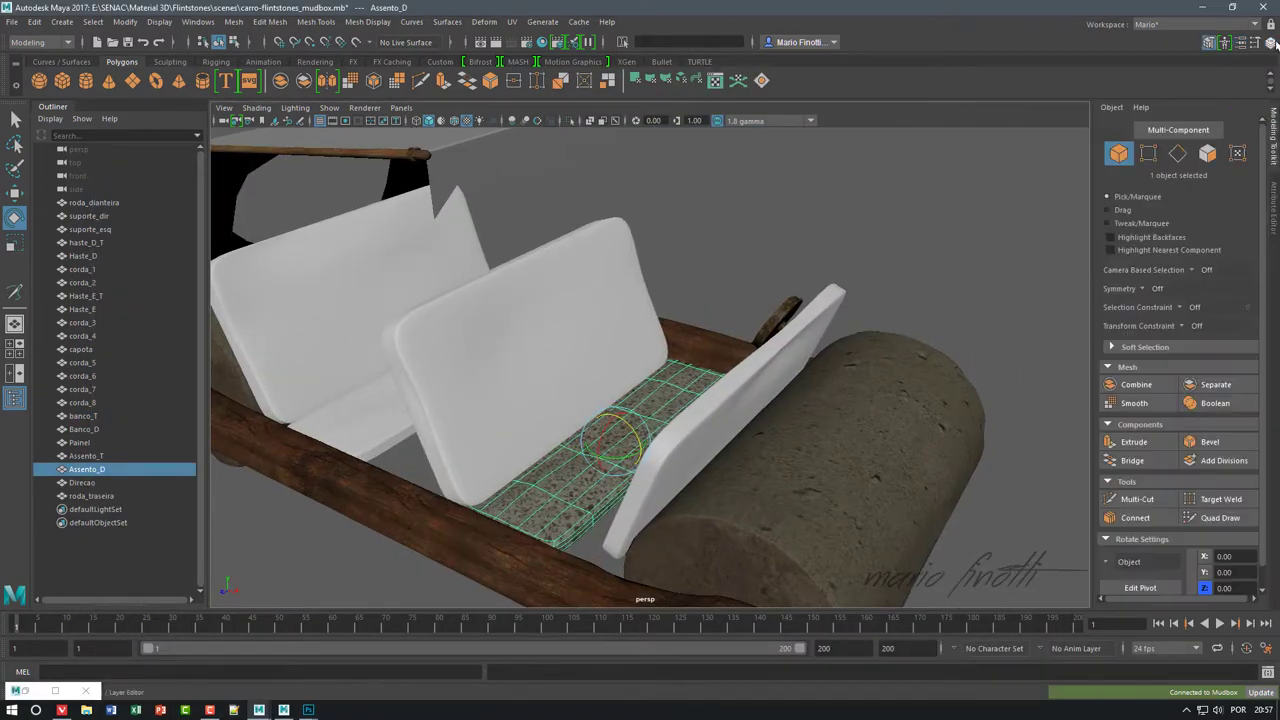
pyautogui.click(1272, 44)
pyautogui.click(1271, 307)
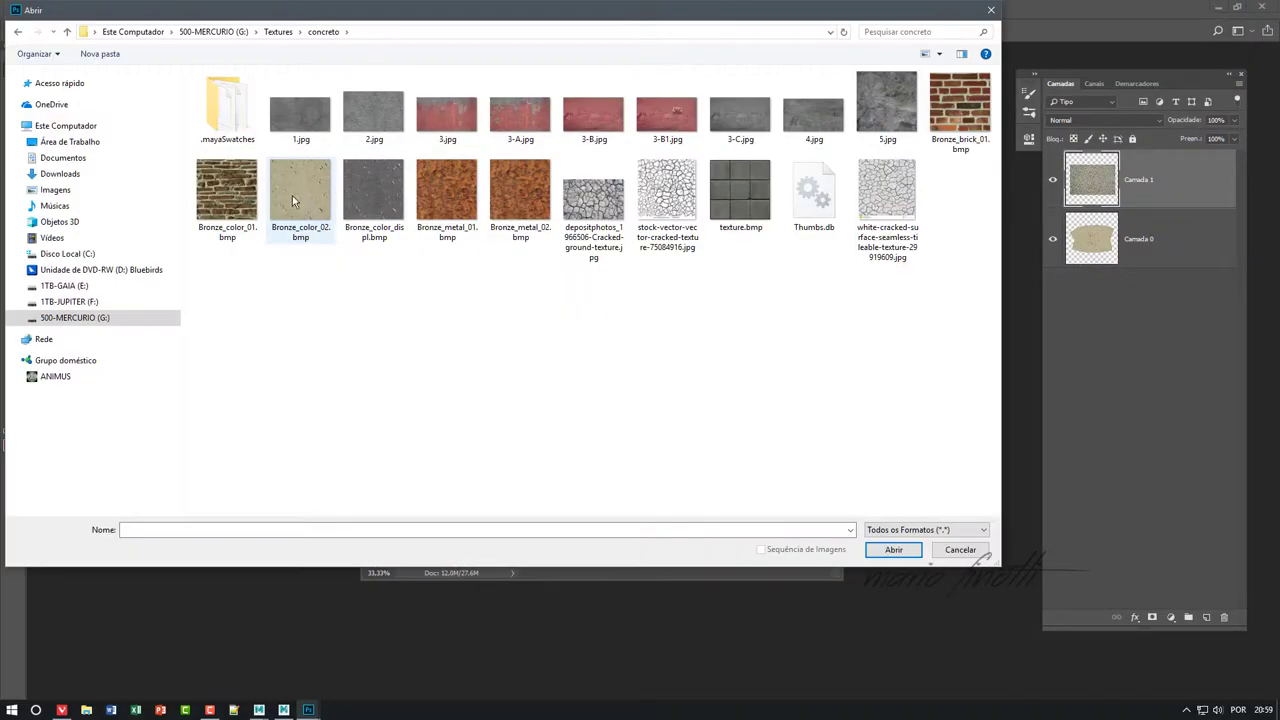
# - Place the beige sand texture at the top-left corner and resize it to tile size
pyautogui.doubleClick(292, 195)
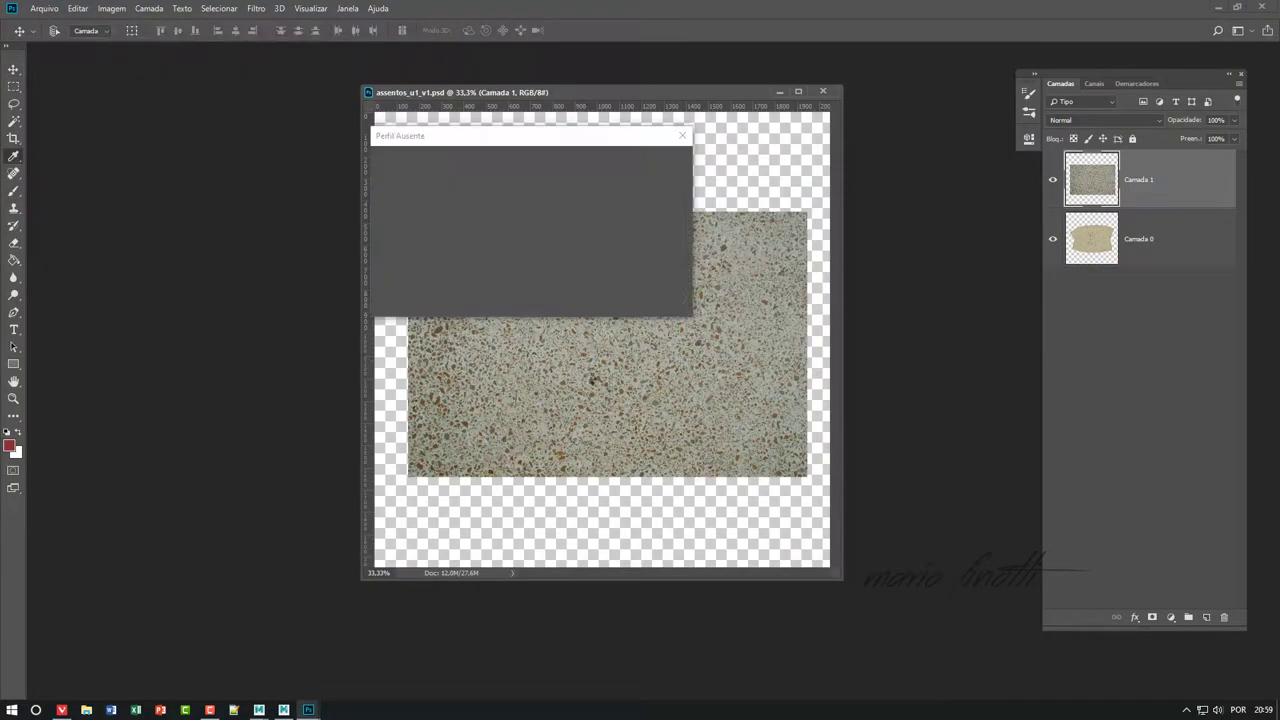
pyautogui.moveTo(438, 303); pyautogui.dragTo(445, 261)
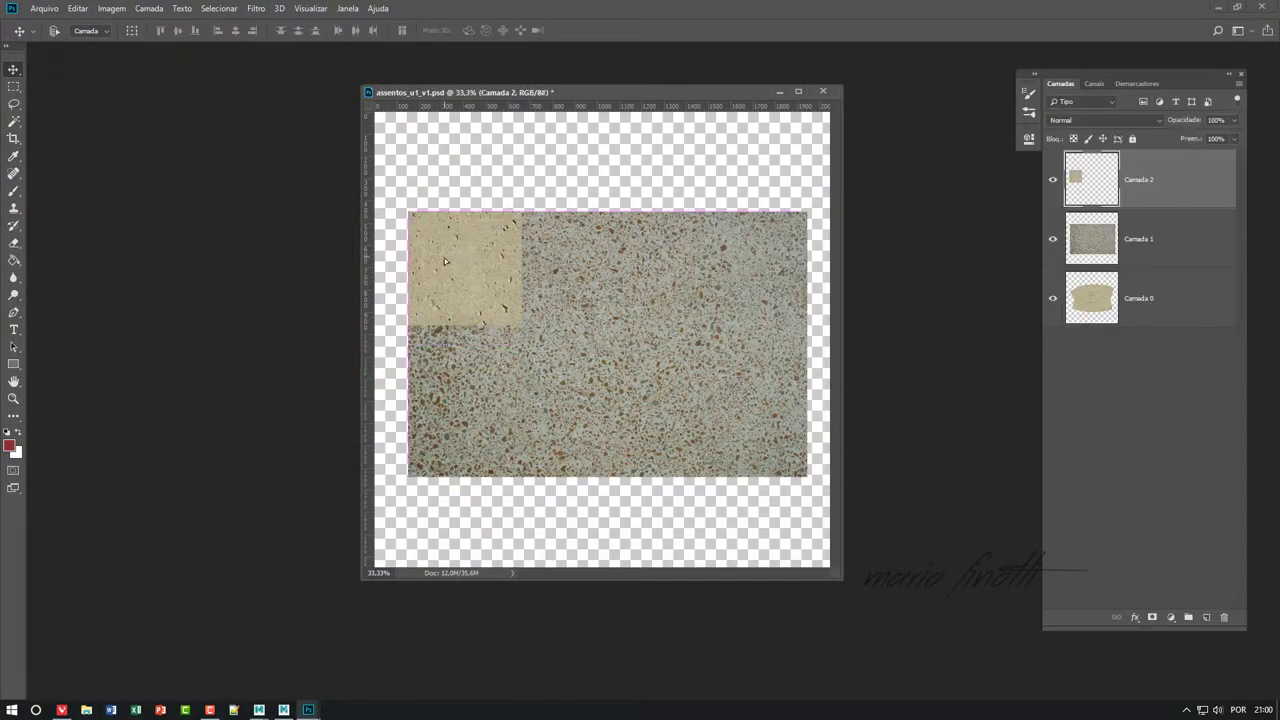
pyautogui.moveTo(518, 325)
pyautogui.mouseDown()
pyautogui.moveTo(814, 449)
pyautogui.moveTo(531, 334)
pyautogui.moveTo(551, 354)
pyautogui.mouseUp()
pyautogui.press('Return')
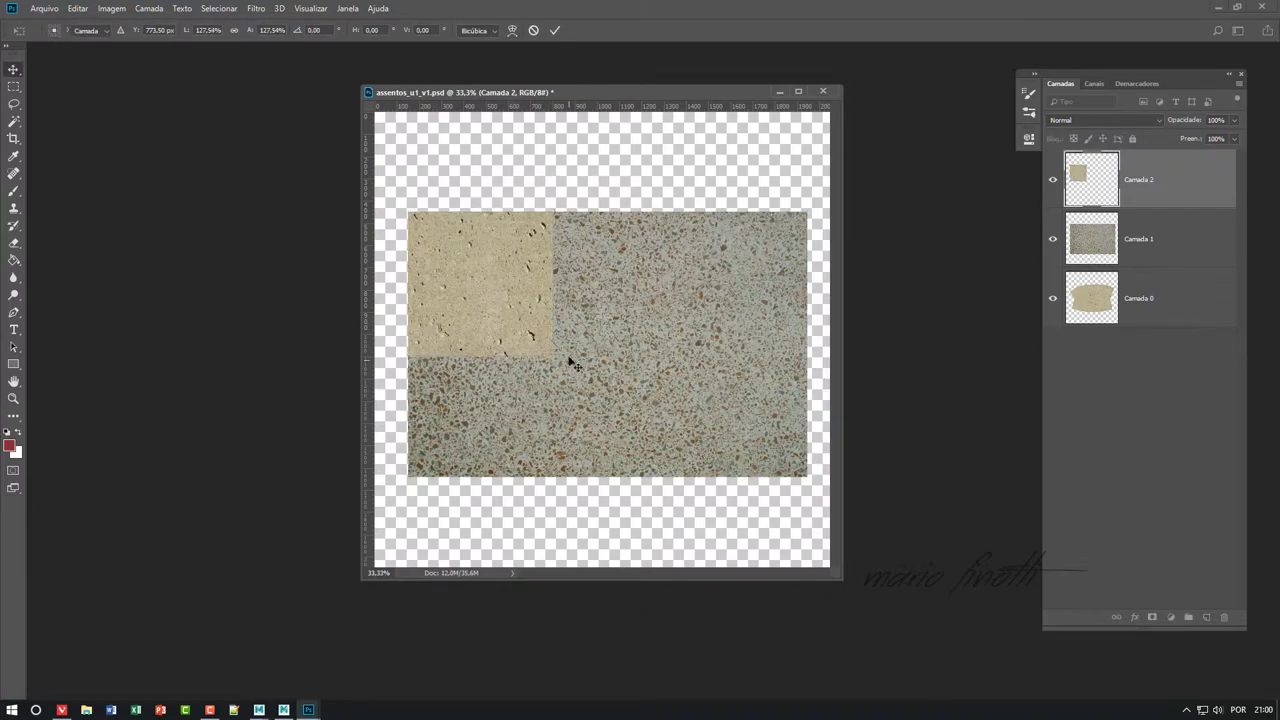
# - Copy the sand tile into a grid, merge the tiles into one layer, and position it
pyautogui.keyDown('alt'); pyautogui.moveTo(494, 249); pyautogui.dragTo(494, 398); pyautogui.keyUp('alt')
pyautogui.keyDown('shift'); pyautogui.click(1140, 238); pyautogui.keyUp('shift')
pyautogui.hotkey('ctrl', 'e')
pyautogui.moveTo(545, 345)
pyautogui.keyDown('alt'); pyautogui.mouseDown()
pyautogui.moveTo(688, 345)
pyautogui.moveTo(753, 280)
pyautogui.mouseUp(); pyautogui.keyUp('alt')
pyautogui.keyDown('shift'); pyautogui.click(1200, 300); pyautogui.keyUp('shift')
pyautogui.hotkey('ctrl', 'e')
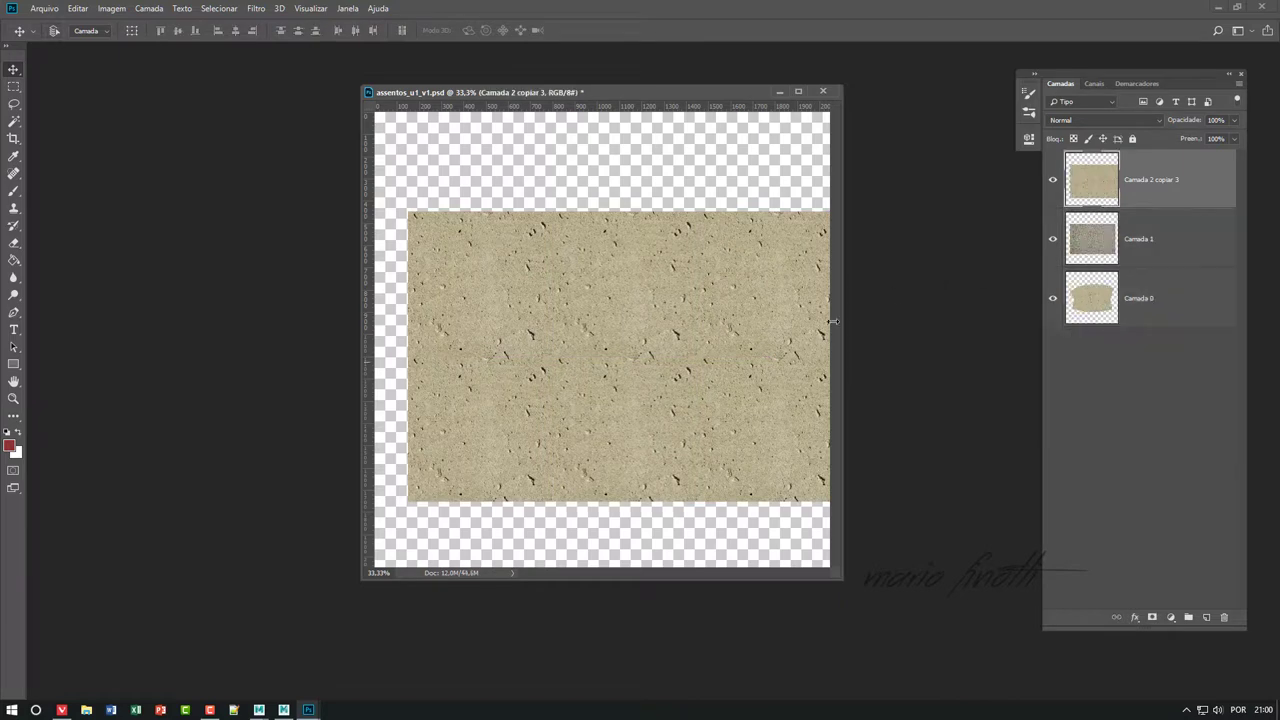
pyautogui.moveTo(645, 348)
pyautogui.mouseDown()
pyautogui.moveTo(610, 330)
pyautogui.moveTo(624, 326)
pyautogui.mouseUp()
# - Move Camada 1 above the tiled sand and set its blend mode to Sobrepor
pyautogui.moveTo(1155, 177); pyautogui.dragTo(1150, 266)
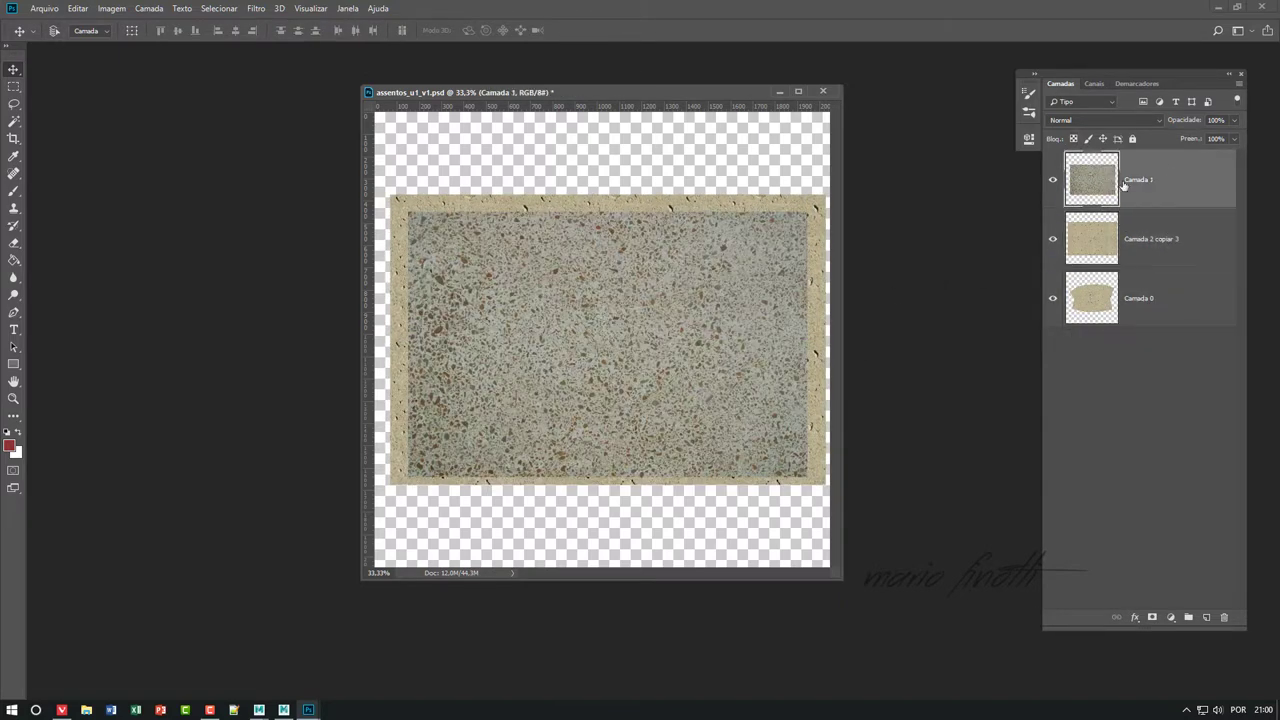
pyautogui.click(1157, 119)
pyautogui.click(1120, 290)
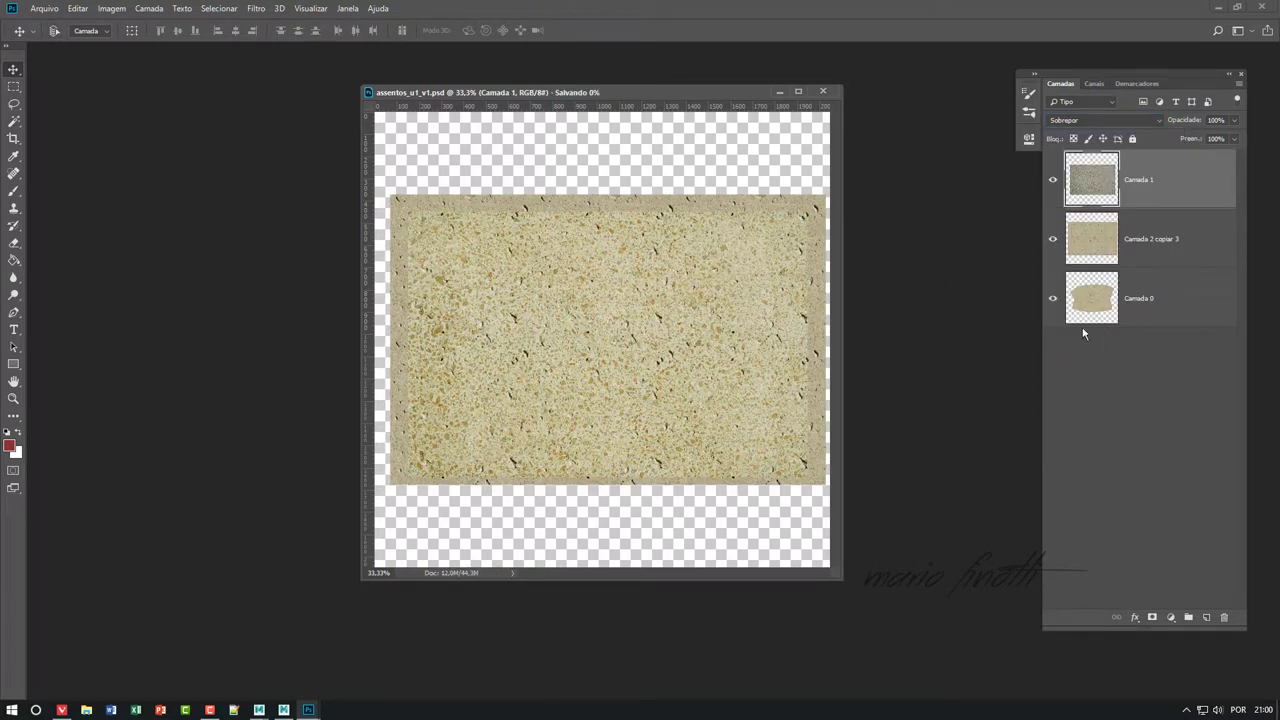
pyautogui.moveTo(259, 710)
pyautogui.click(331, 650)
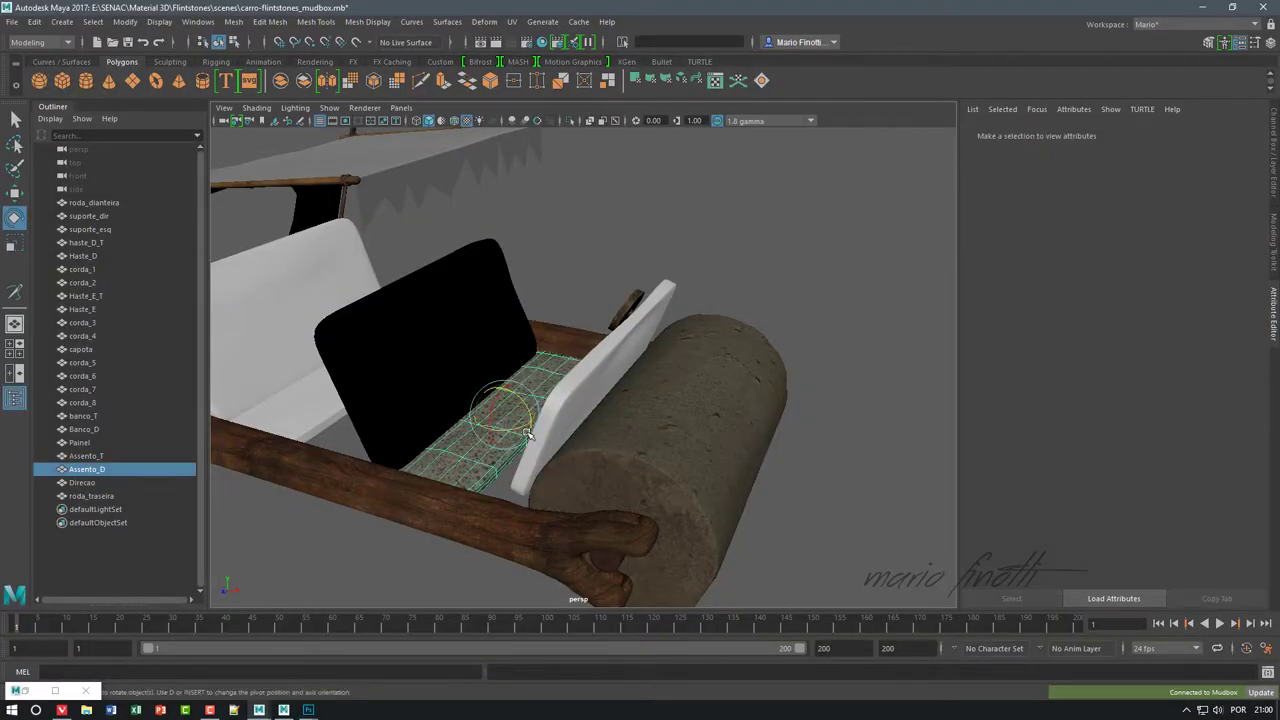
# - Reload the Assentos seat cushion's file texture so it shows the new sandy look
pyautogui.click(1240, 296)
pyautogui.click(1094, 340)
pyautogui.click(850, 200)
pyautogui.scroll(5, 810, 478)
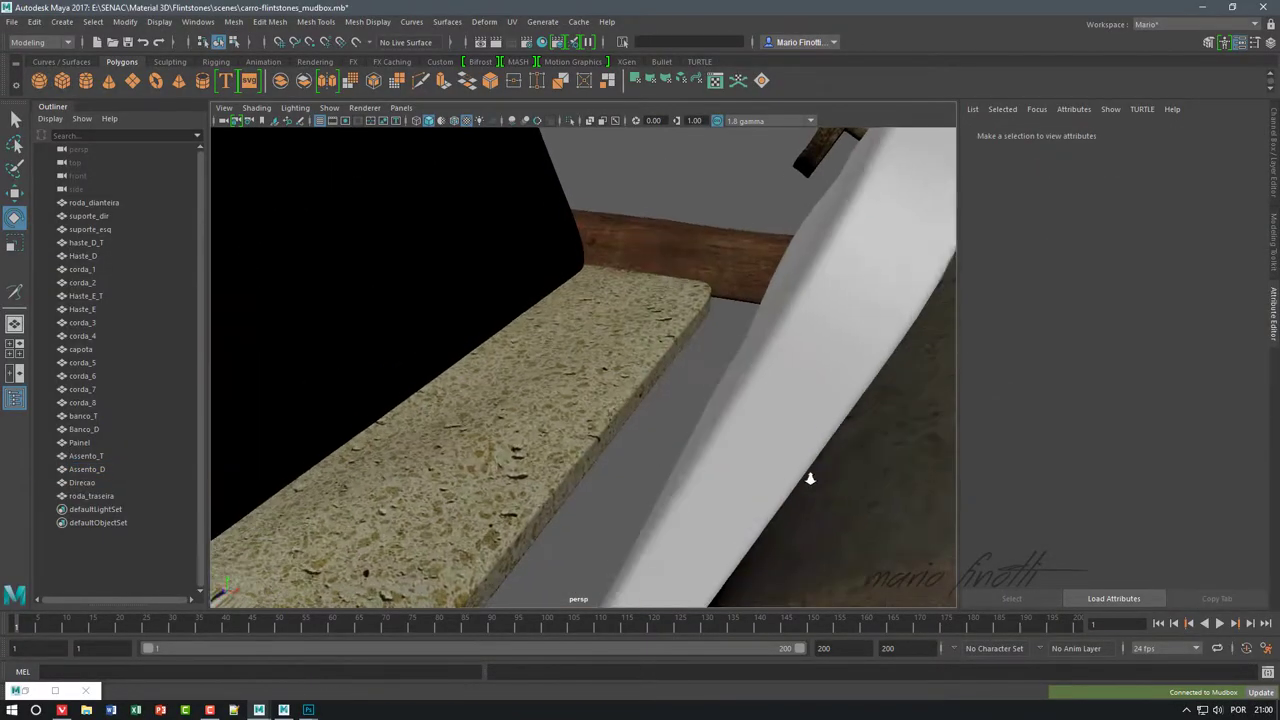
pyautogui.scroll(-5, 810, 478)
# - Clear an accidental whole-car selection and select only the black Banco_D seat back
pyautogui.keyDown('alt'); pyautogui.moveTo(810, 478); pyautogui.dragTo(600, 390); pyautogui.keyUp('alt')
pyautogui.click(590, 388)
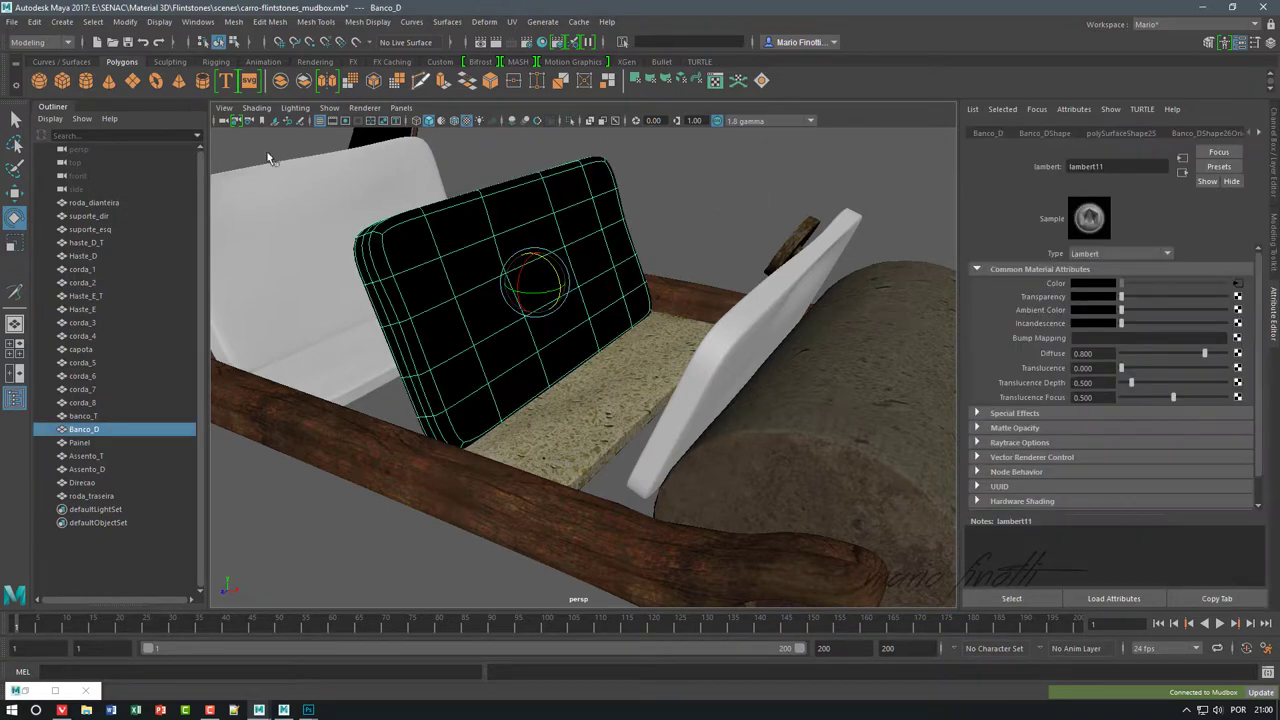
pyautogui.scroll(-5, 418, 347)
pyautogui.moveTo(286, 191); pyautogui.dragTo(857, 543)
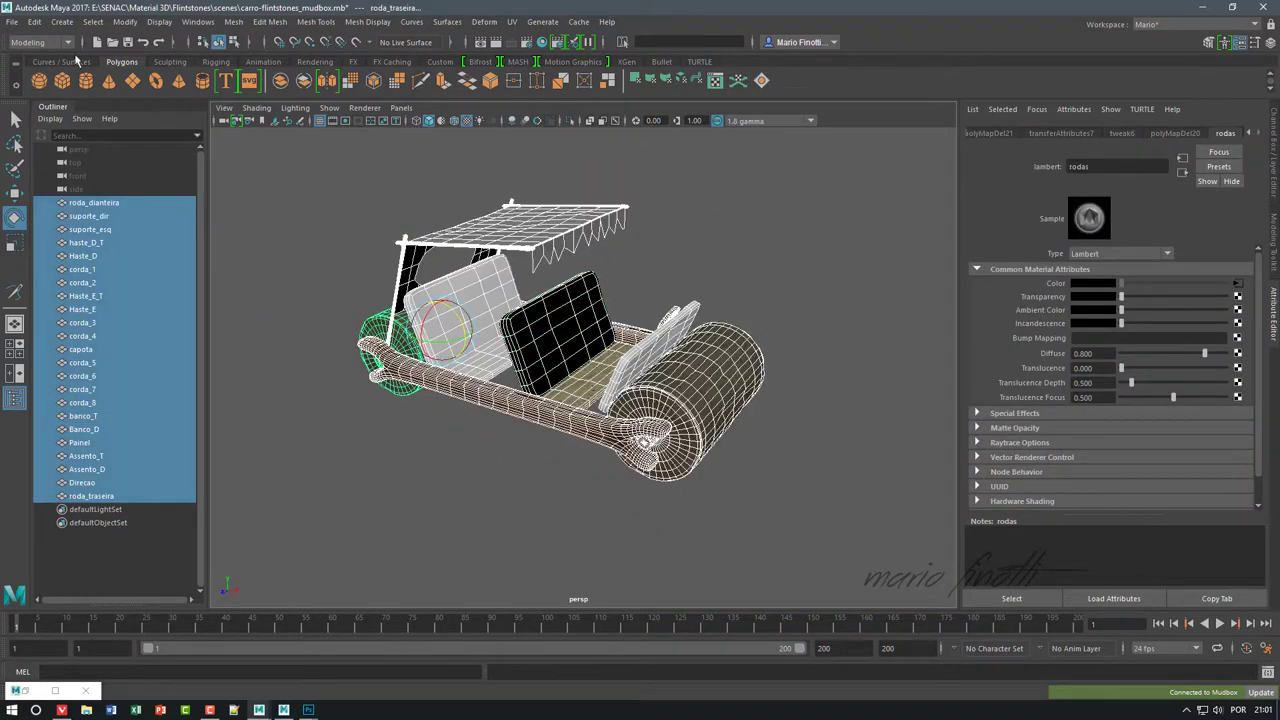
pyautogui.click(34, 21)
pyautogui.click(274, 194)
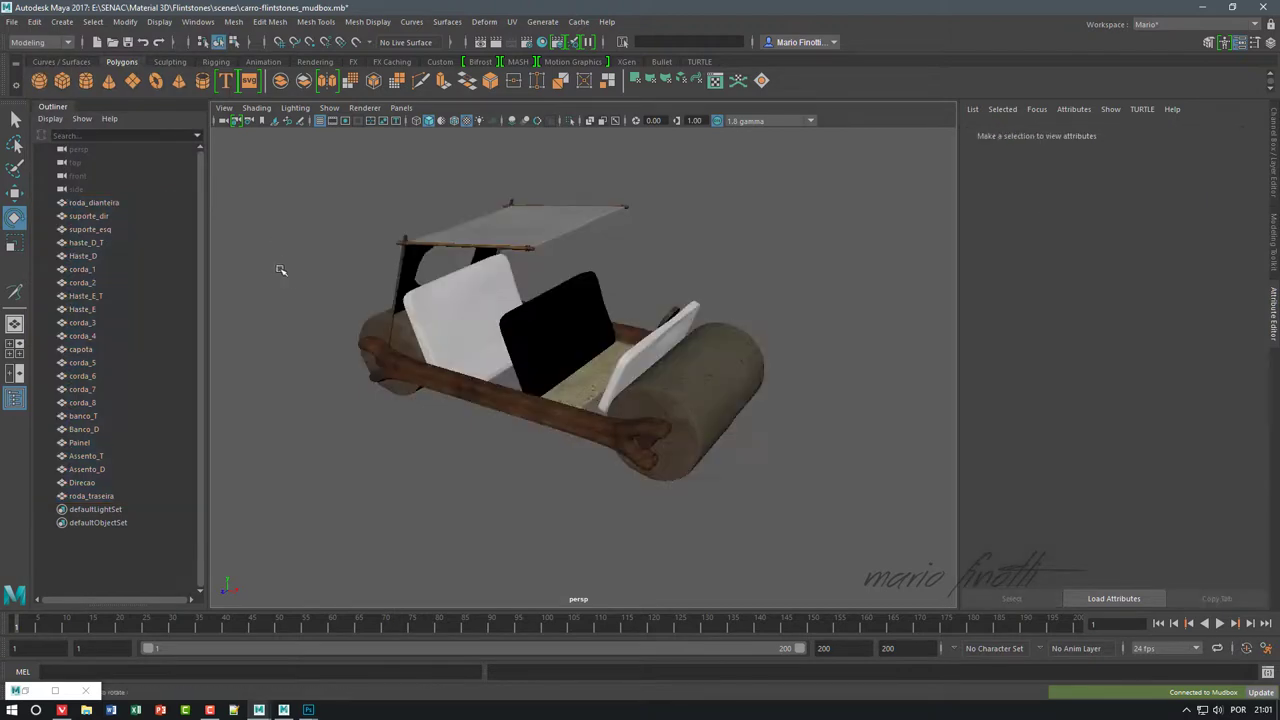
pyautogui.scroll(5, 785, 410)
pyautogui.scroll(-3, 785, 410)
pyautogui.scroll(-2, 766, 386)
pyautogui.click(551, 437)
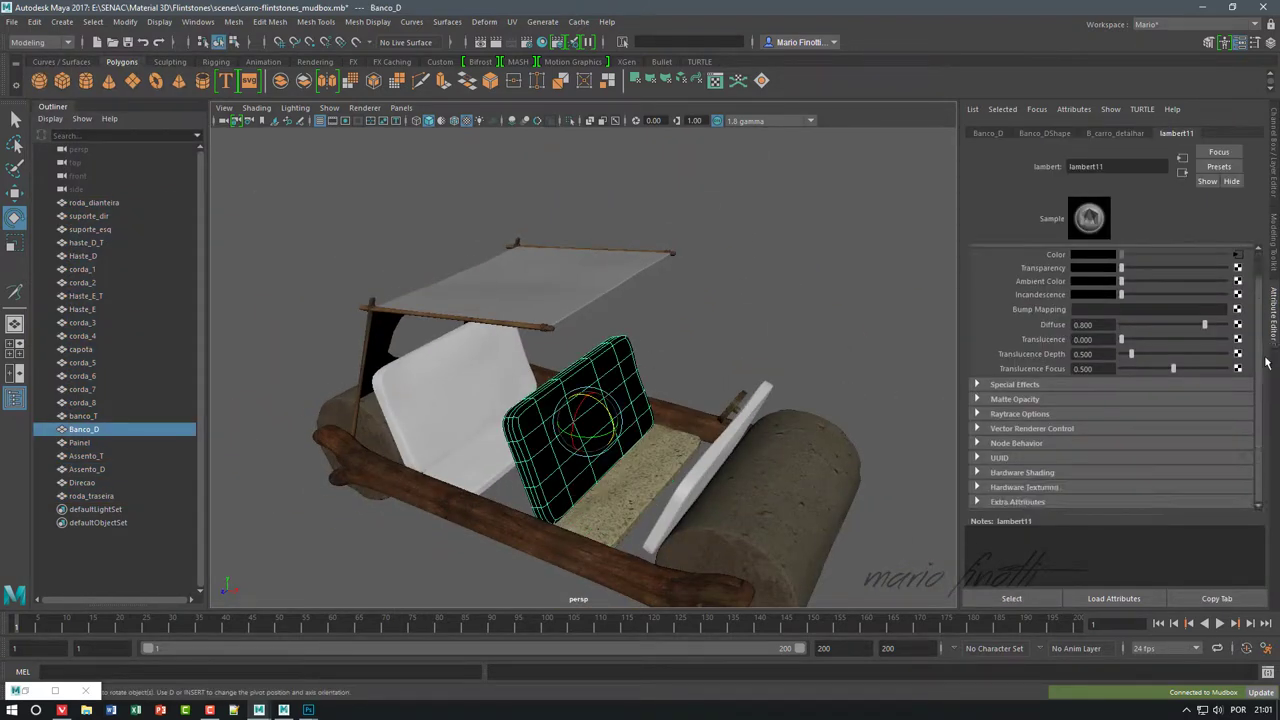
# - Check Banco_D's display layer and lambert11 tabs, then restore the Hypershade window
pyautogui.click(1129, 137)
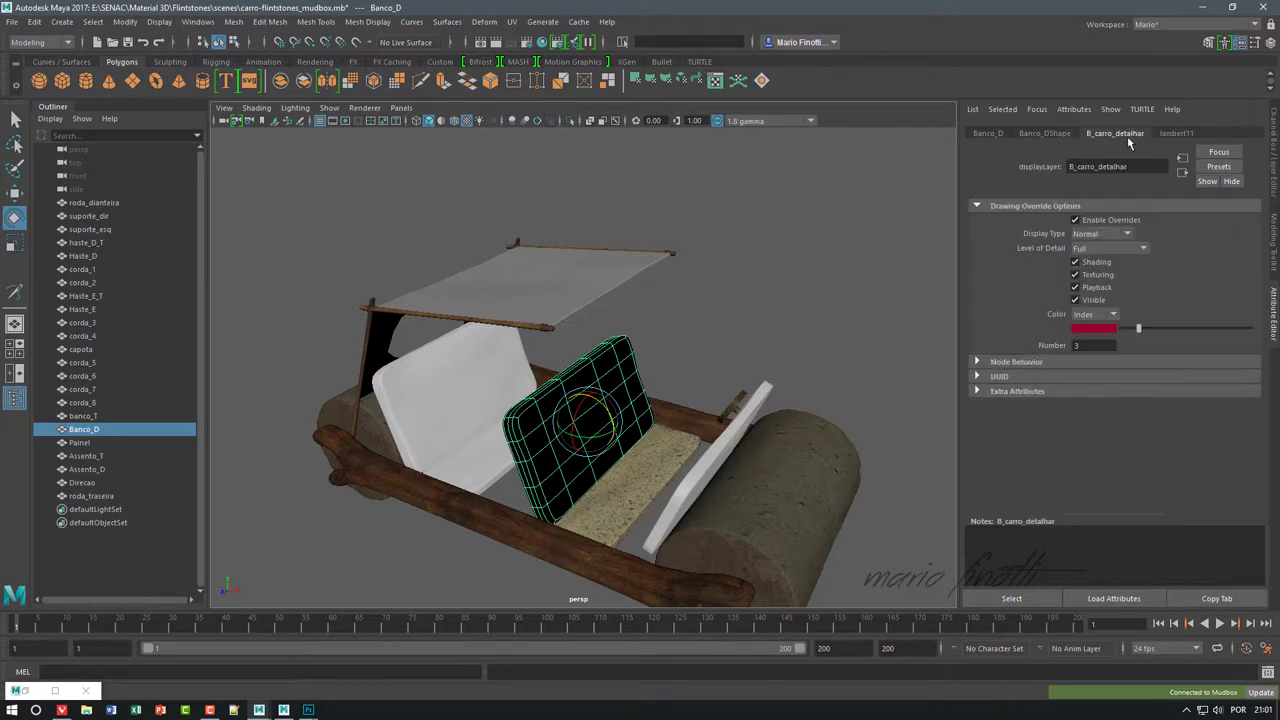
pyautogui.click(1176, 134)
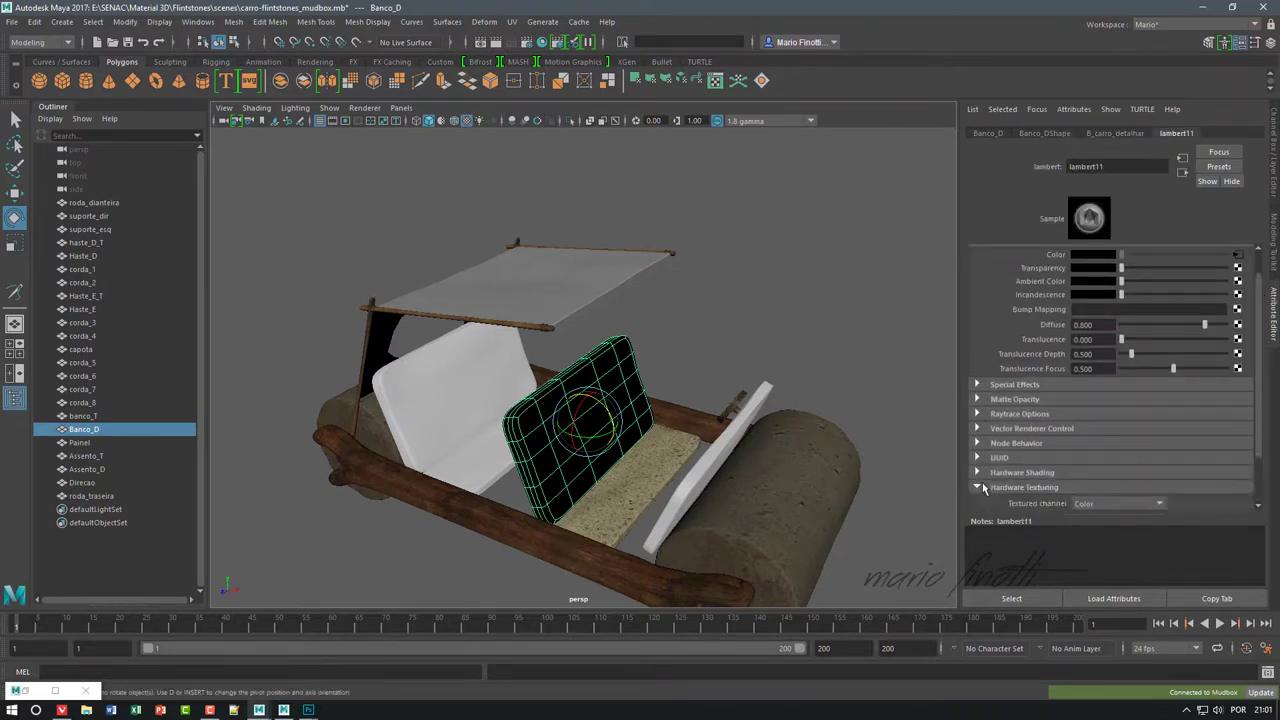
pyautogui.click(24, 691)
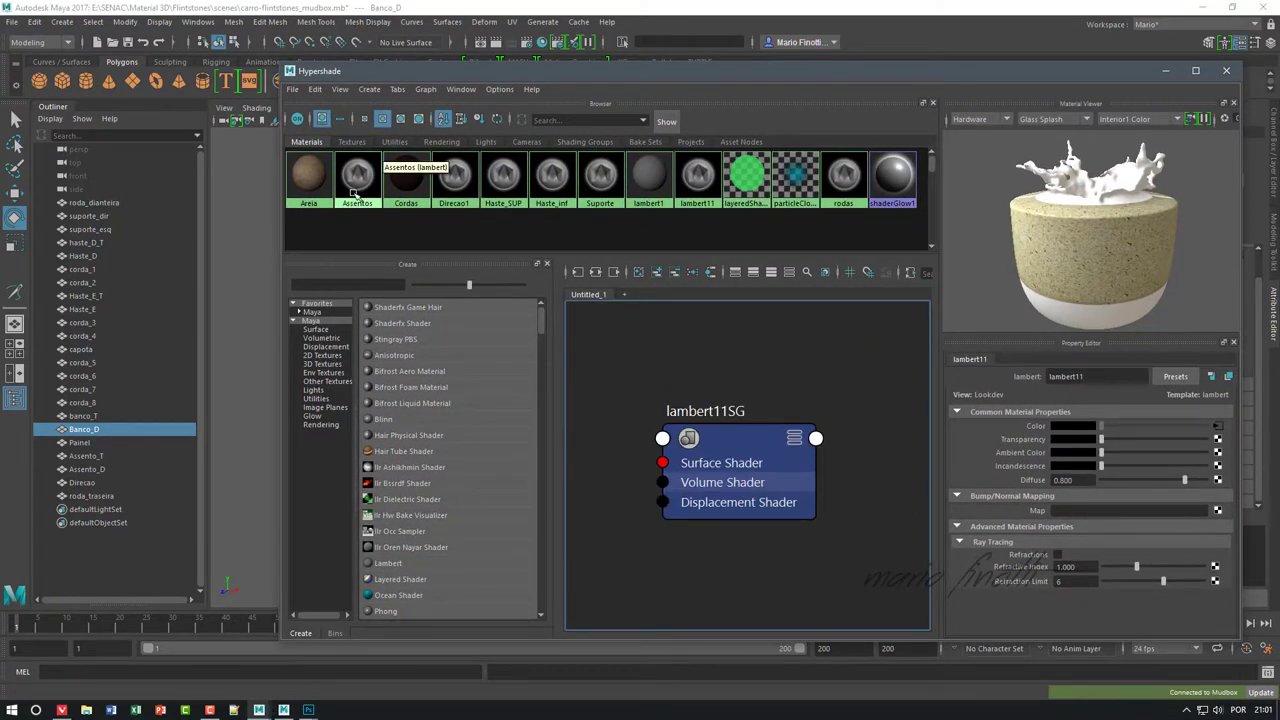
# - Inspect the Assentos shading network and its presets, then select the Banco_D seat back
pyautogui.click(357, 176)
pyautogui.scroll(3, 739, 542)
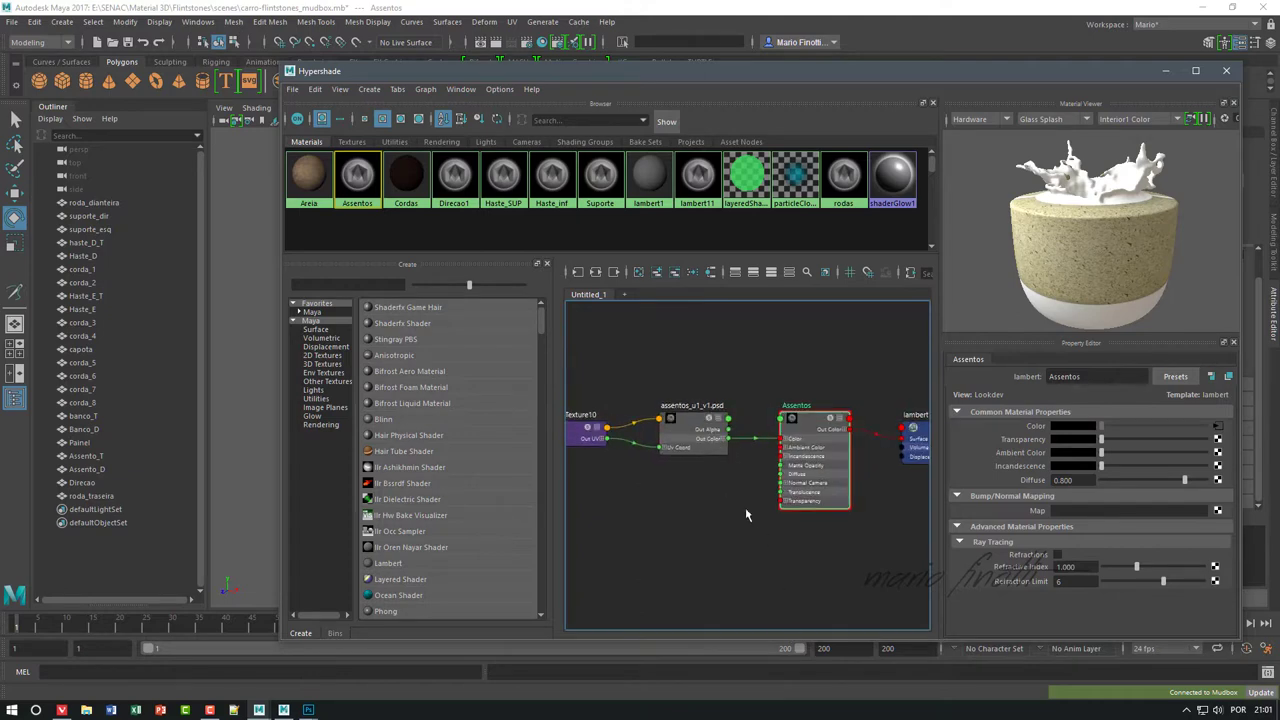
pyautogui.keyDown('alt'); pyautogui.moveTo(765, 492); pyautogui.dragTo(851, 457, button='middle'); pyautogui.keyUp('alt')
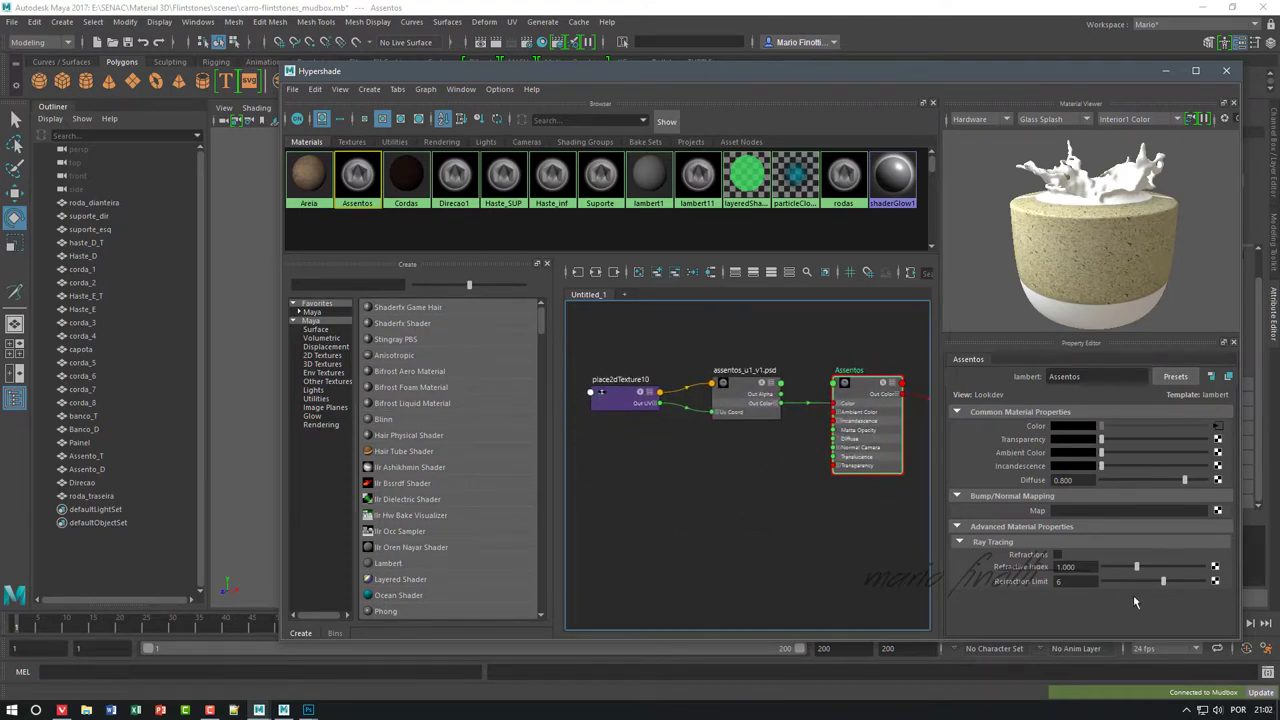
pyautogui.click(1175, 377)
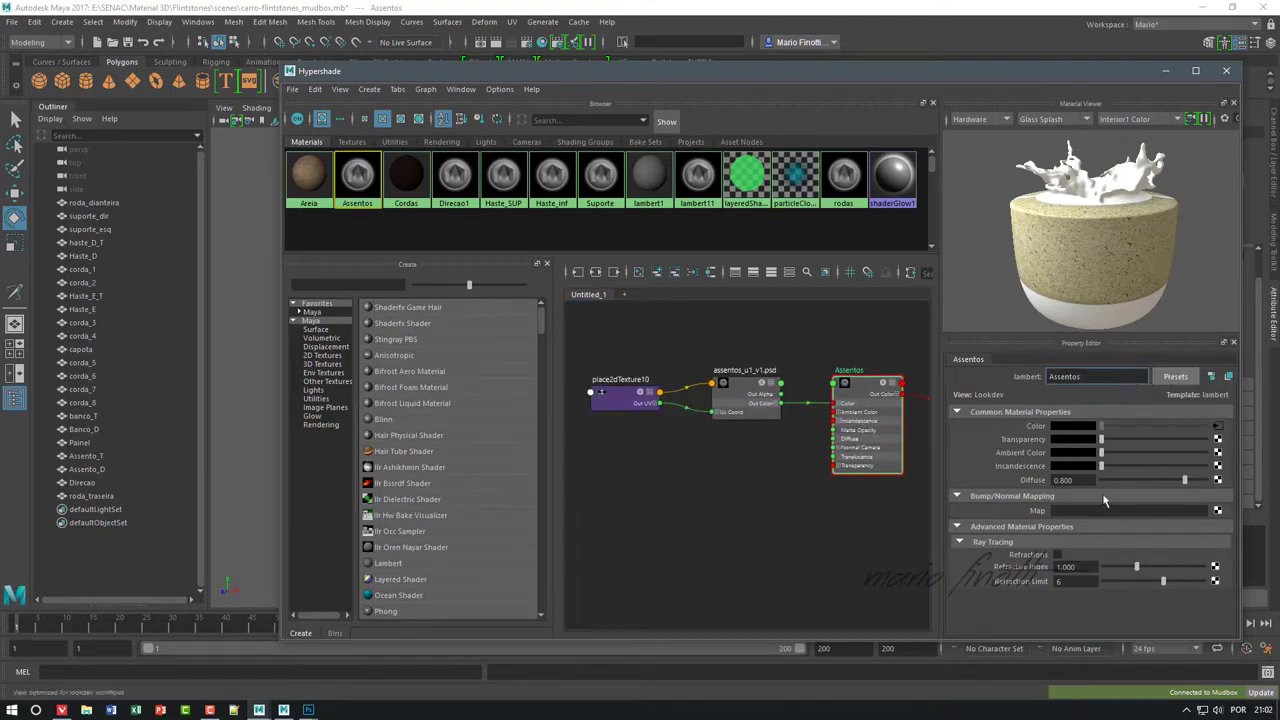
pyautogui.press('Tab')
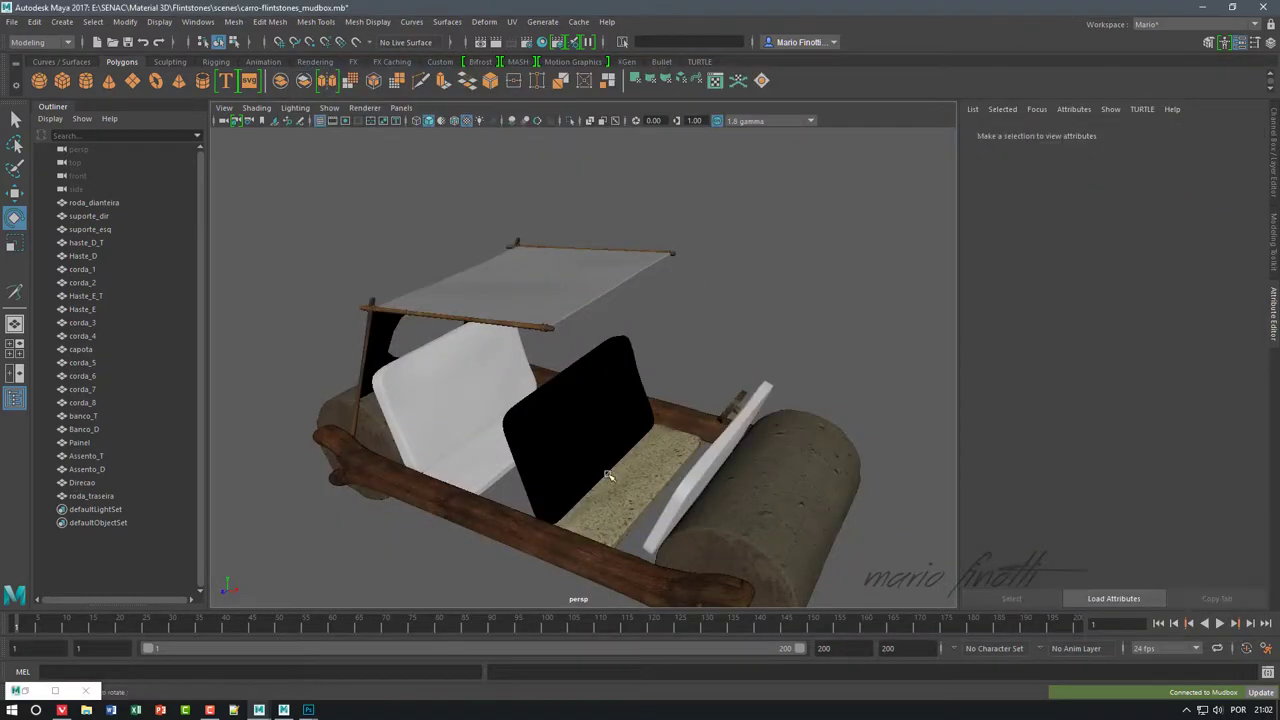
pyautogui.click(608, 475)
# - Duplicate the sand-textured seat cushion, raise the copy and tilt it upright as a backrest
pyautogui.press('f')
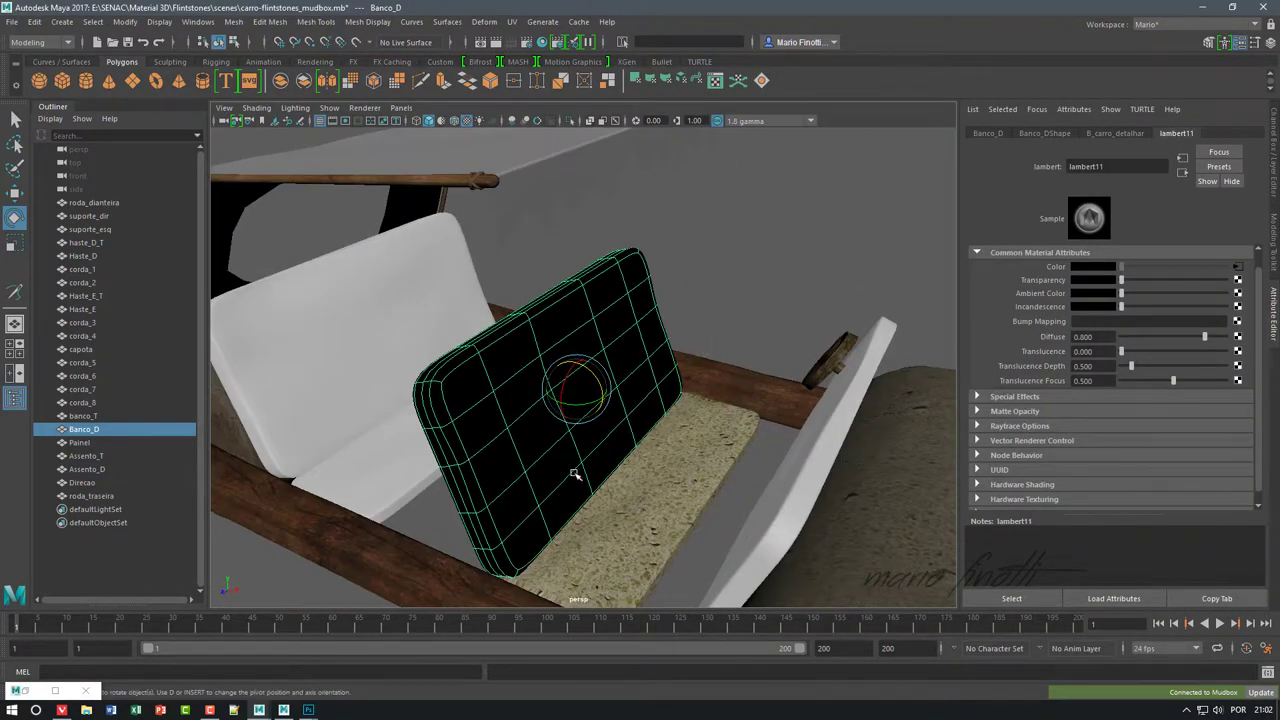
pyautogui.click(669, 516)
pyautogui.hotkey('ctrl', 'd')
pyautogui.moveTo(651, 480)
pyautogui.mouseDown()
pyautogui.moveTo(651, 415)
pyautogui.moveTo(700, 440)
pyautogui.mouseUp()
pyautogui.press('e')
pyautogui.keyDown('alt'); pyautogui.moveTo(560, 480); pyautogui.dragTo(659, 499); pyautogui.keyUp('alt')
pyautogui.moveTo(684, 388); pyautogui.dragTo(643, 354)
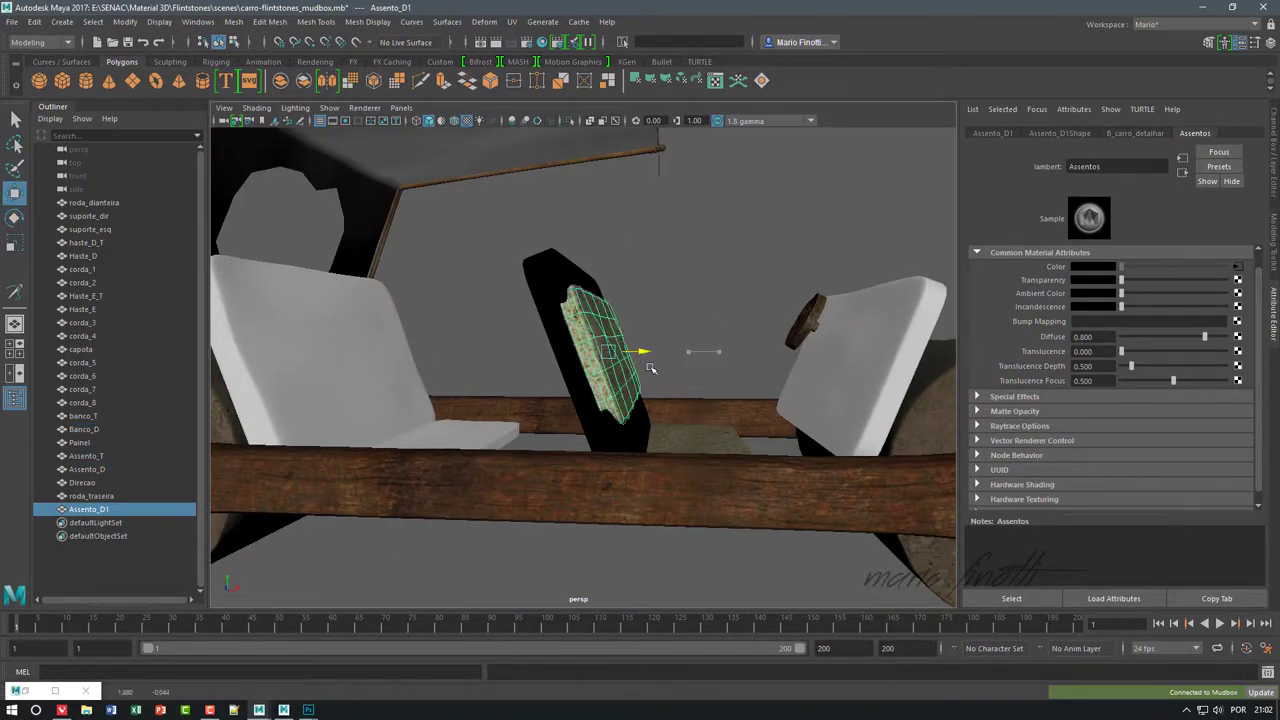
pyautogui.press('r')
# - Set the Move Tool axis to Object and slide the backrest down onto the seat
pyautogui.moveTo(723, 366)
pyautogui.keyDown('alt'); pyautogui.mouseDown()
pyautogui.moveTo(598, 395)
pyautogui.moveTo(660, 345)
pyautogui.mouseUp(); pyautogui.keyUp('alt')
pyautogui.click(614, 457)
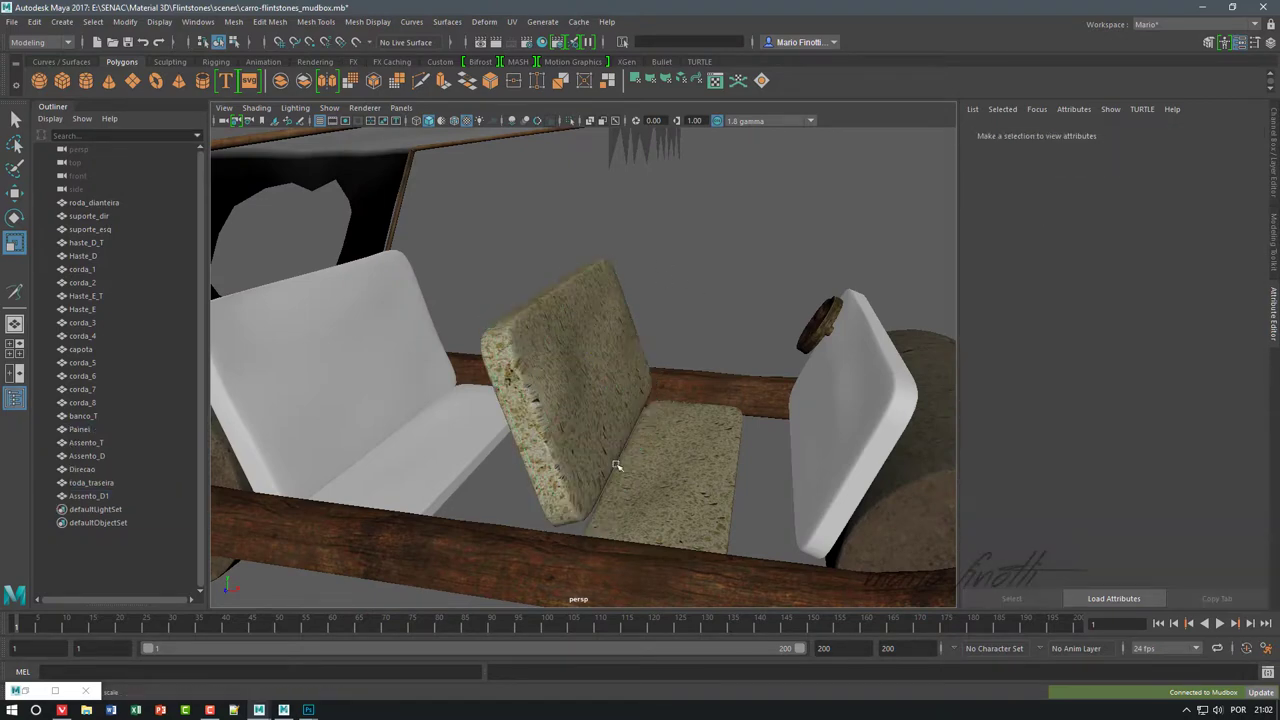
pyautogui.keyDown('alt'); pyautogui.moveTo(614, 457); pyautogui.dragTo(608, 434); pyautogui.keyUp('alt')
pyautogui.click(580, 389)
pyautogui.doubleClick(14, 192)
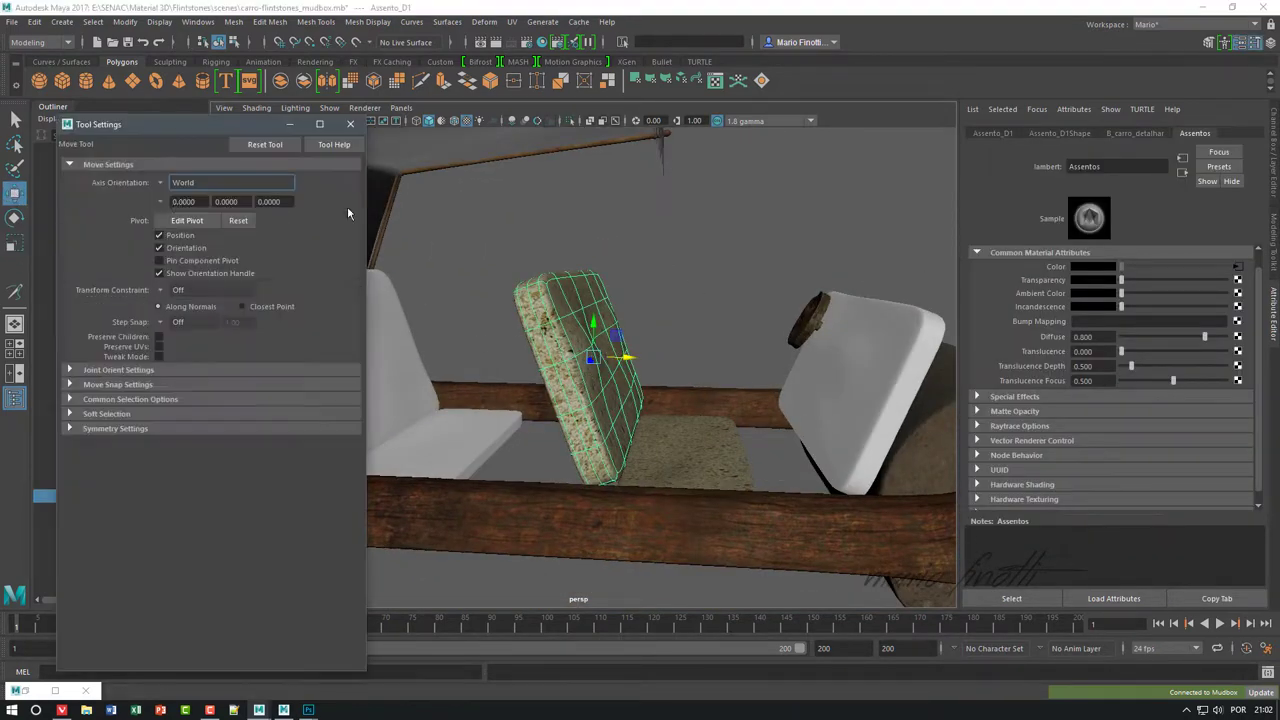
pyautogui.click(225, 182)
pyautogui.click(190, 184)
pyautogui.moveTo(608, 390); pyautogui.dragTo(620, 408)
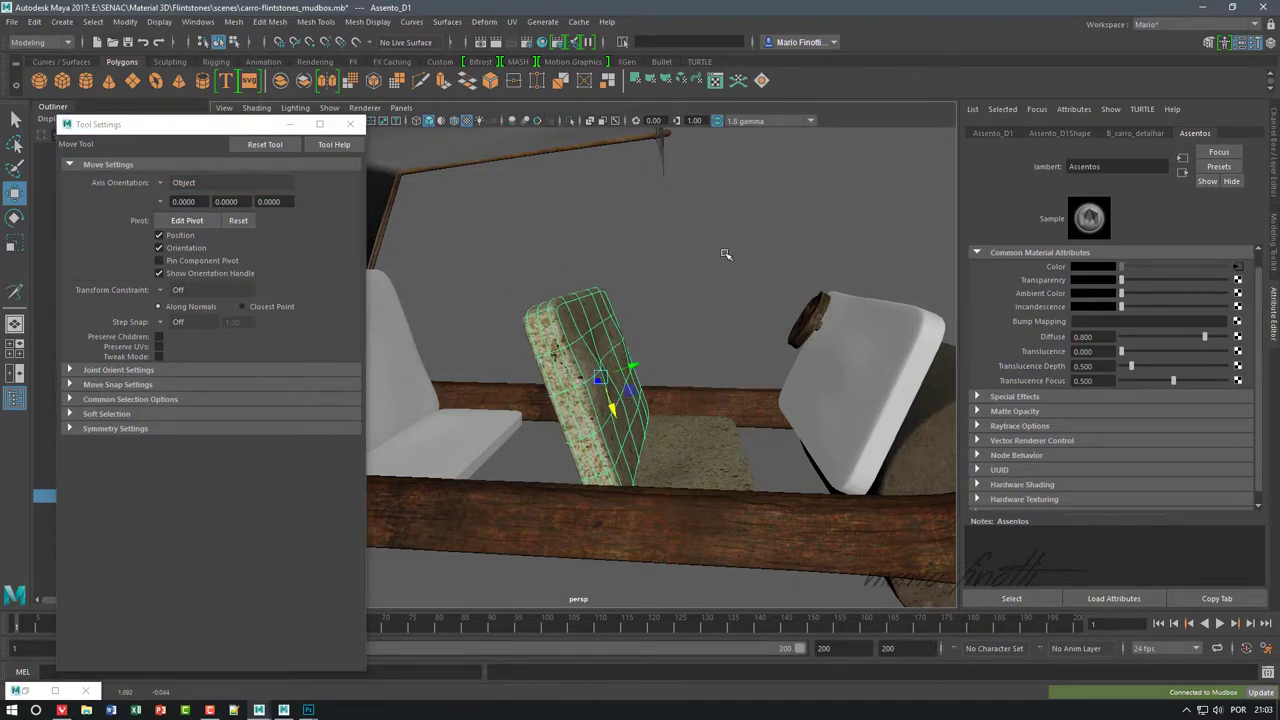
# - Return the Move Tool axis to World, review the backrest placement, then switch to Mudbox
pyautogui.keyDown('alt'); pyautogui.moveTo(726, 254); pyautogui.dragTo(515, 365); pyautogui.keyUp('alt')
pyautogui.click(511, 367)
pyautogui.click(690, 370)
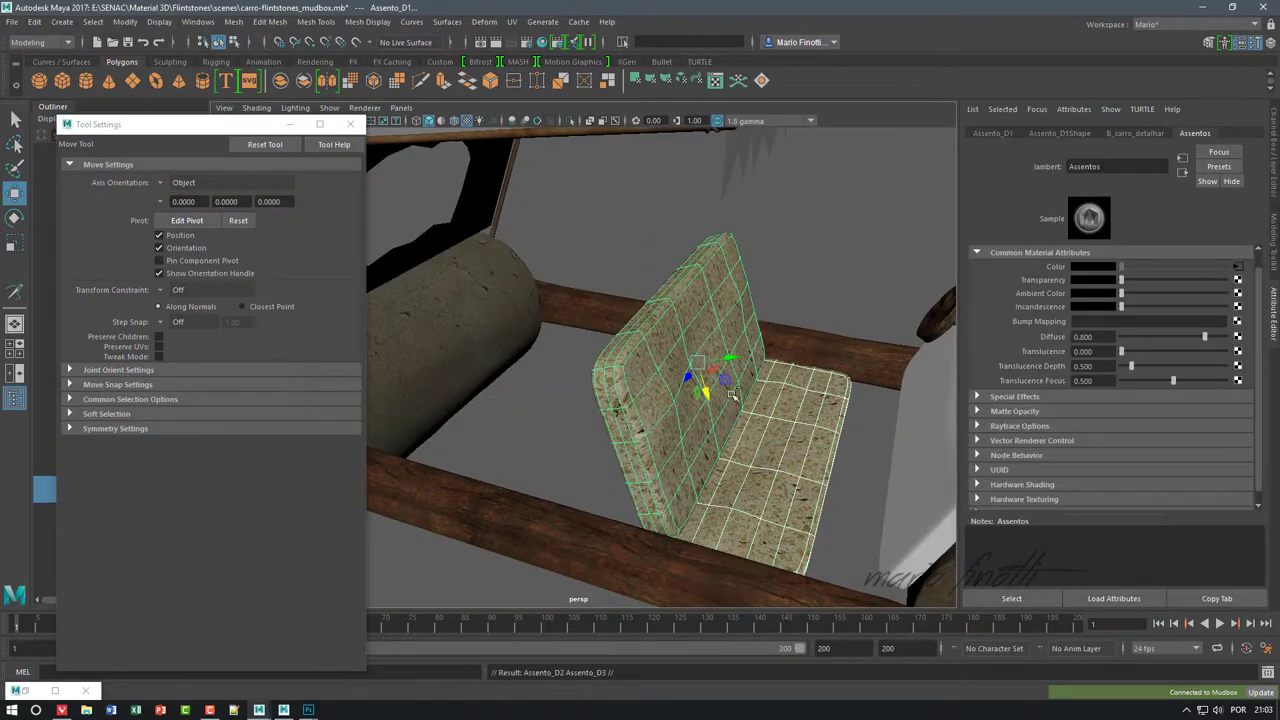
pyautogui.keyDown('alt'); pyautogui.moveTo(690, 370); pyautogui.dragTo(560, 380); pyautogui.keyUp('alt')
pyautogui.click(162, 183)
pyautogui.click(187, 200)
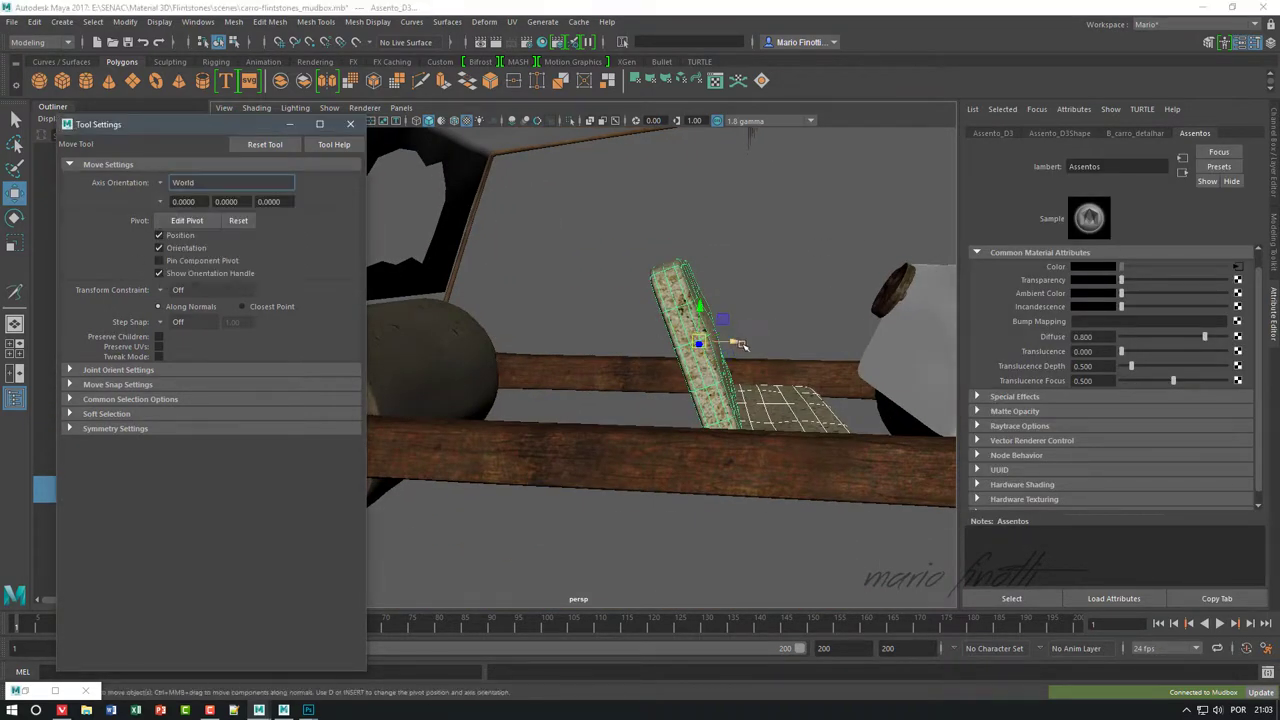
pyautogui.moveTo(650, 380)
pyautogui.keyDown('alt'); pyautogui.mouseDown()
pyautogui.moveTo(600, 370)
pyautogui.moveTo(757, 376)
pyautogui.moveTo(800, 405)
pyautogui.mouseUp(); pyautogui.keyUp('alt')
pyautogui.click(757, 376)
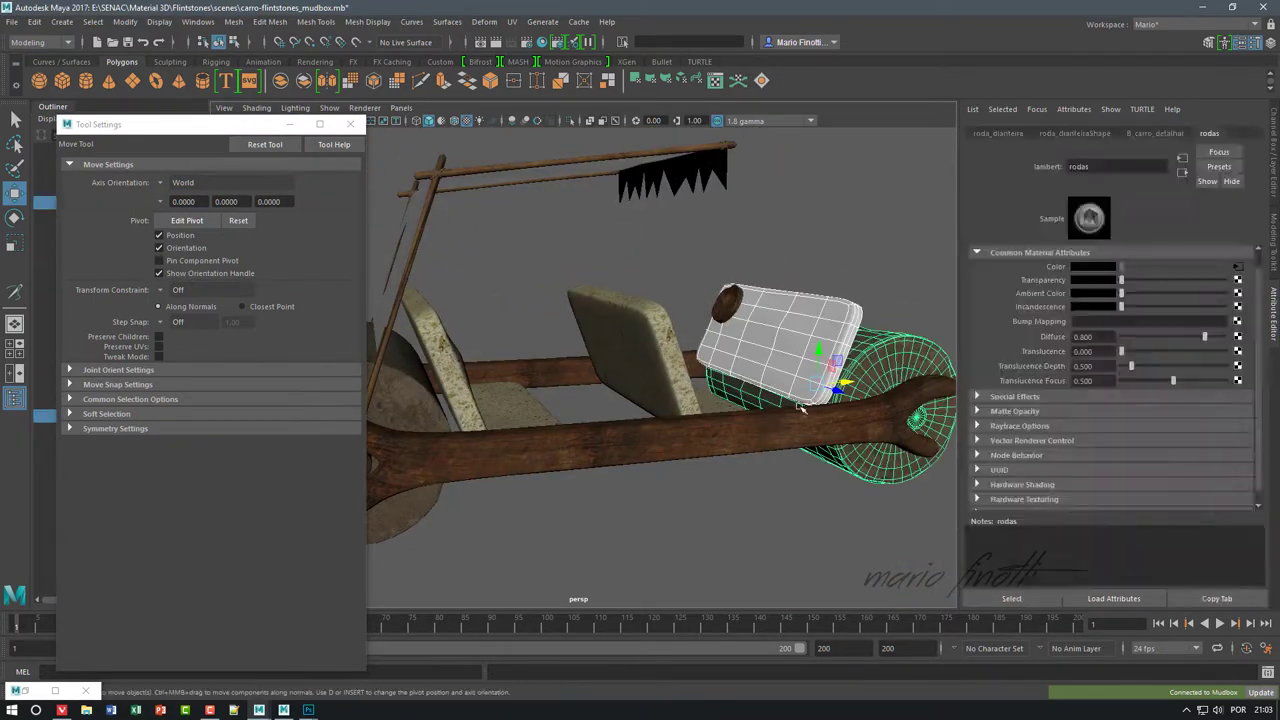
pyautogui.click(801, 408)
pyautogui.click(285, 710)
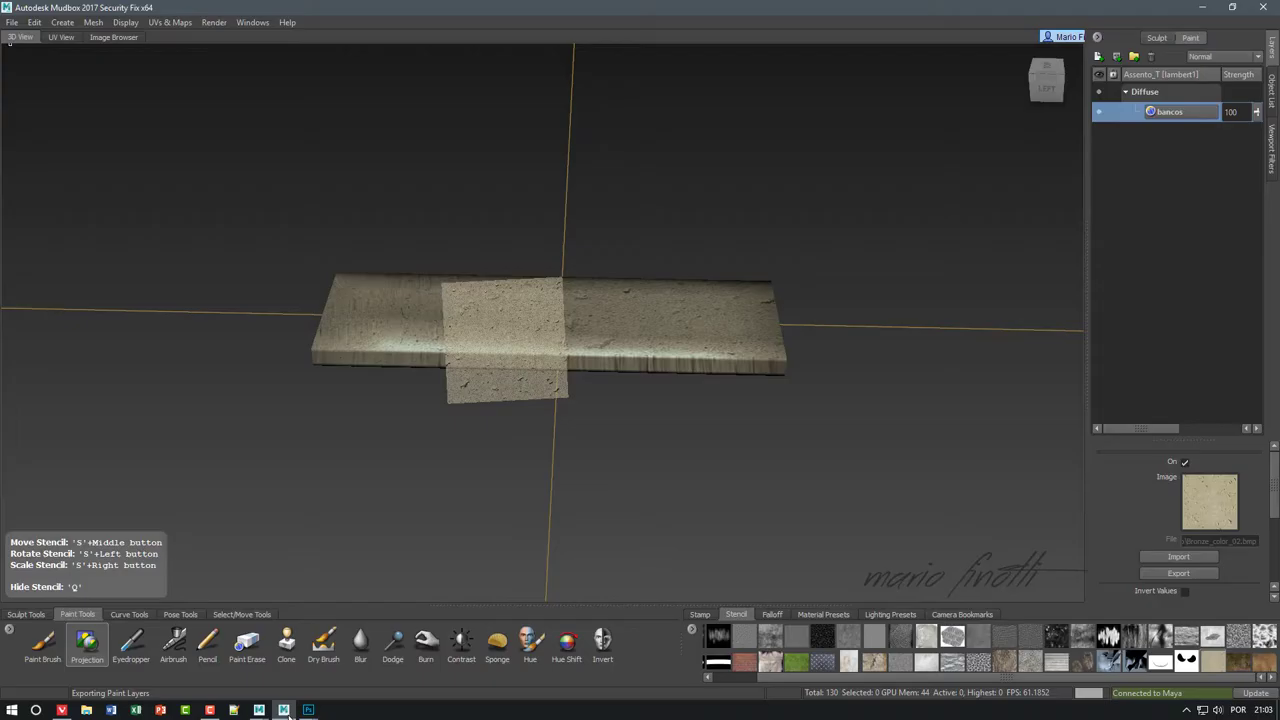
# - Temporarily hide the board mesh from the object list and face the board front-on
pyautogui.click(1157, 38)
pyautogui.click(1272, 90)
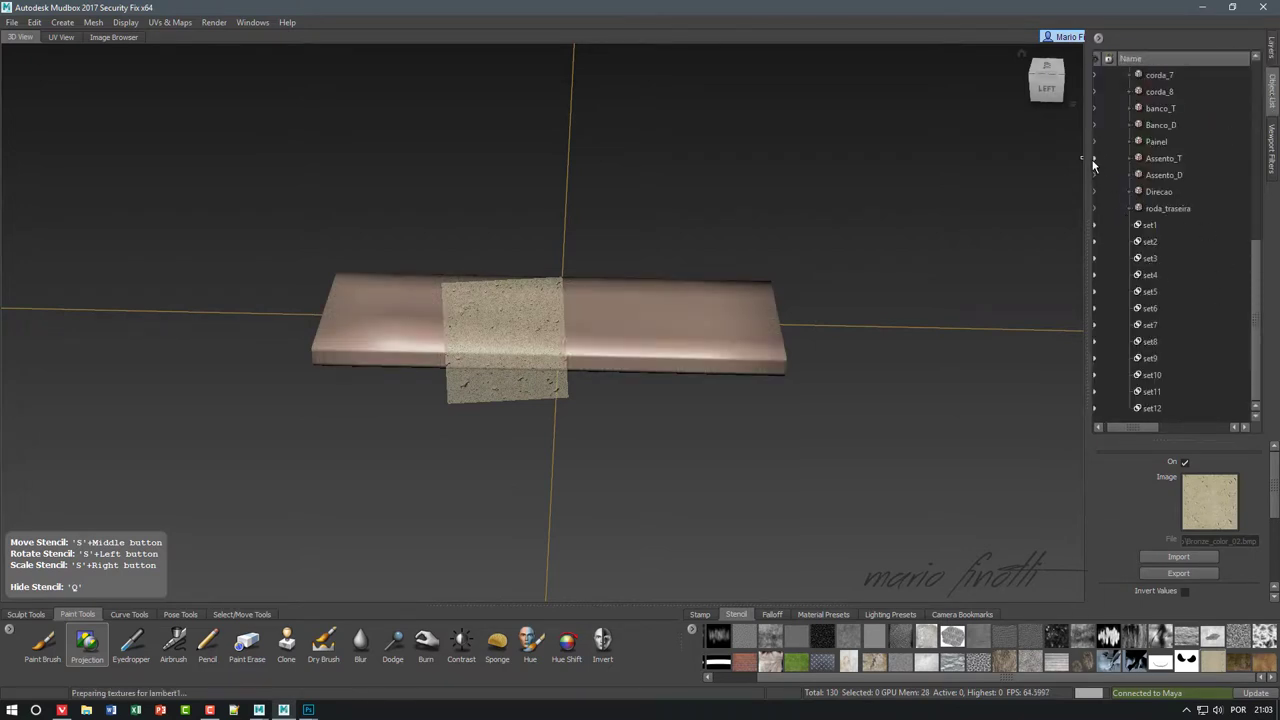
pyautogui.click(1137, 191)
pyautogui.moveTo(700, 300)
pyautogui.keyDown('alt'); pyautogui.mouseDown()
pyautogui.moveTo(641, 429)
pyautogui.moveTo(553, 370)
pyautogui.mouseUp(); pyautogui.keyUp('alt')
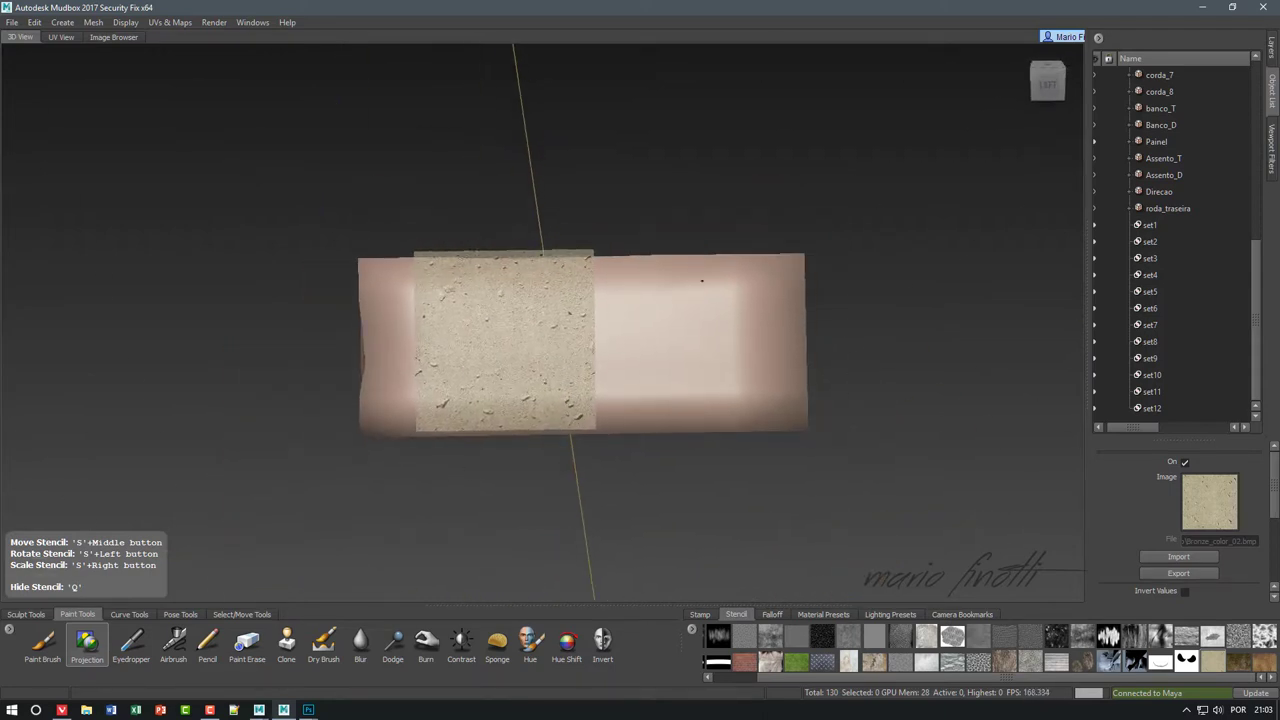
# - Project the stone stencil texture across the board onto a new paint layer
pyautogui.click(88, 641)
pyautogui.click(486, 342)
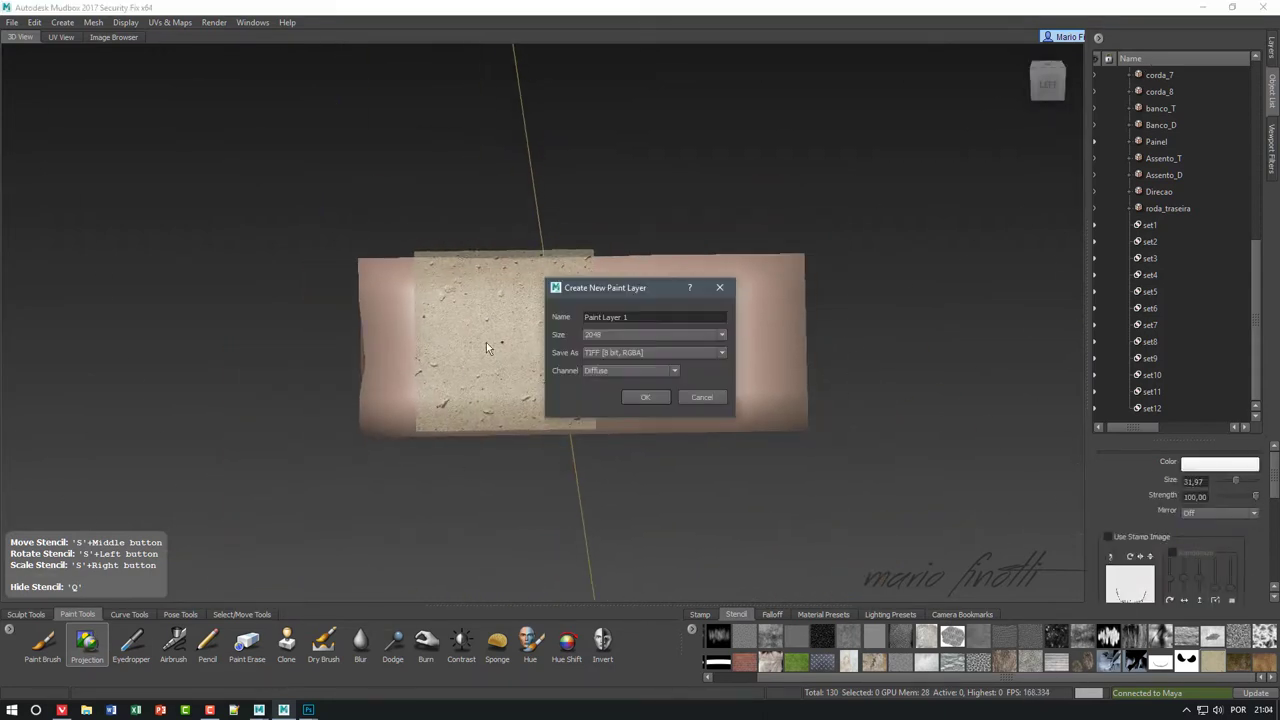
pyautogui.press('Return')
pyautogui.moveTo(453, 353); pyautogui.dragTo(420, 345)
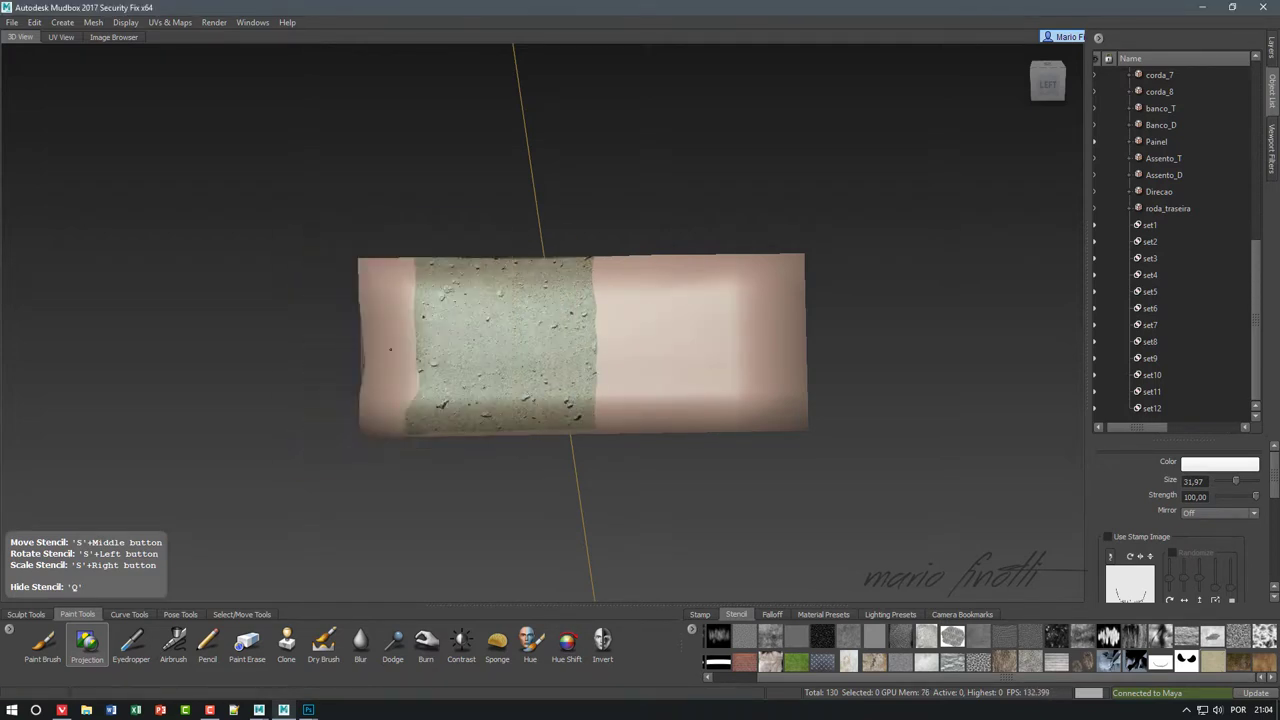
pyautogui.moveTo(450, 340); pyautogui.dragTo(750, 345)
pyautogui.moveTo(600, 345)
pyautogui.mouseDown(button='middle')
pyautogui.moveTo(750, 345)
pyautogui.moveTo(615, 345)
pyautogui.mouseUp(button='middle')
# - Reposition, rotate and resize the stencil into a narrow tall strip aligned with the board
pyautogui.moveTo(538, 483); pyautogui.dragTo(366, 483, button='middle')
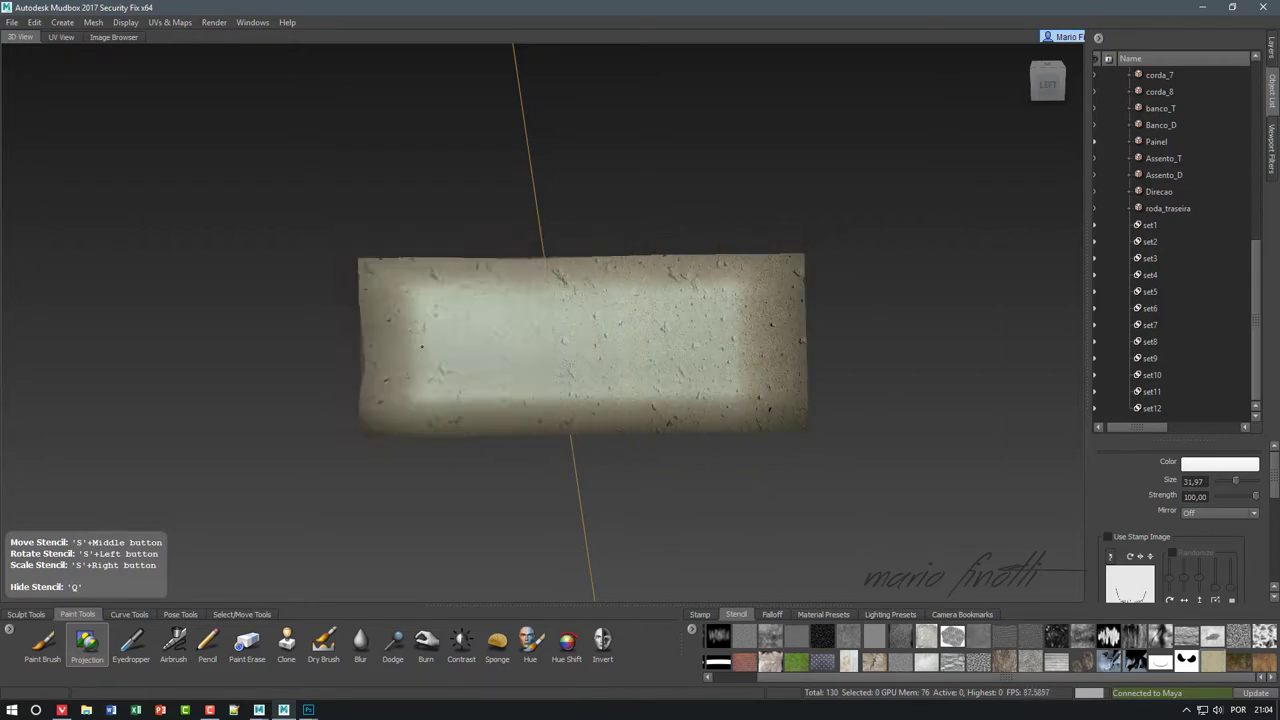
pyautogui.press('q')
pyautogui.moveTo(366, 483)
pyautogui.keyDown('alt'); pyautogui.mouseDown()
pyautogui.moveTo(886, 435)
pyautogui.moveTo(700, 430)
pyautogui.mouseUp(); pyautogui.keyUp('alt')
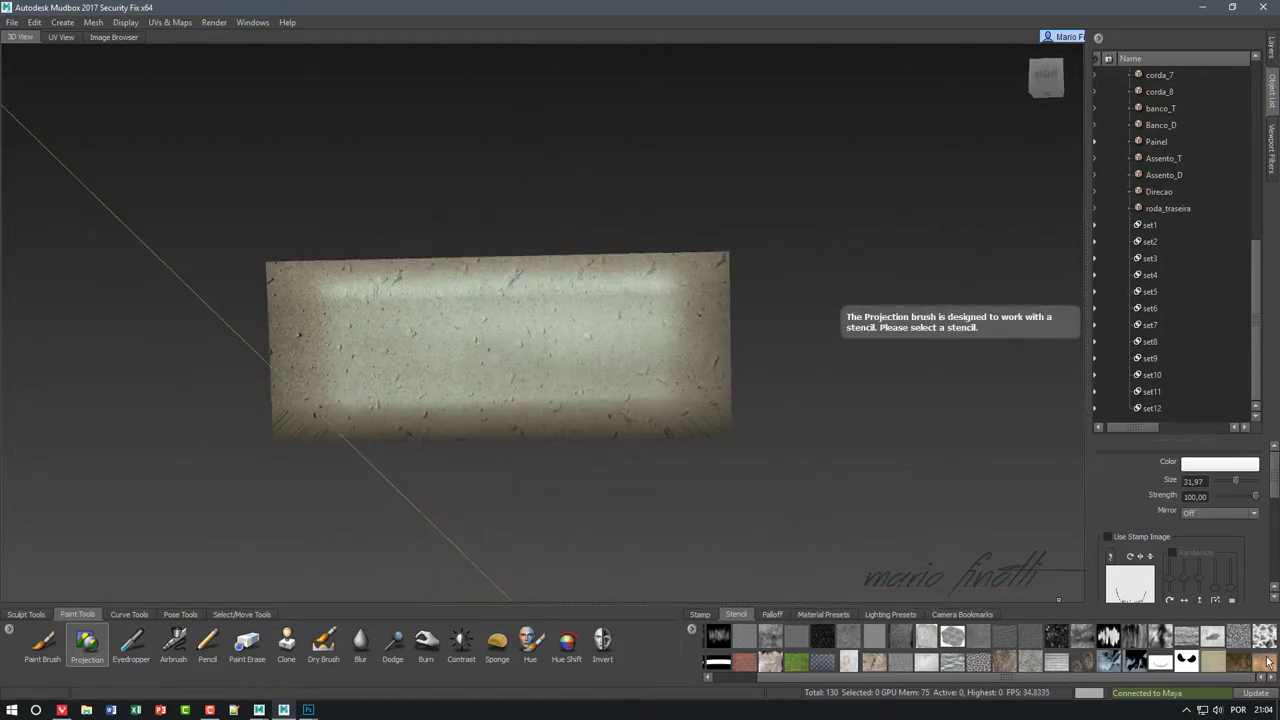
pyautogui.press('q')
pyautogui.moveTo(450, 500); pyautogui.dragTo(350, 520)
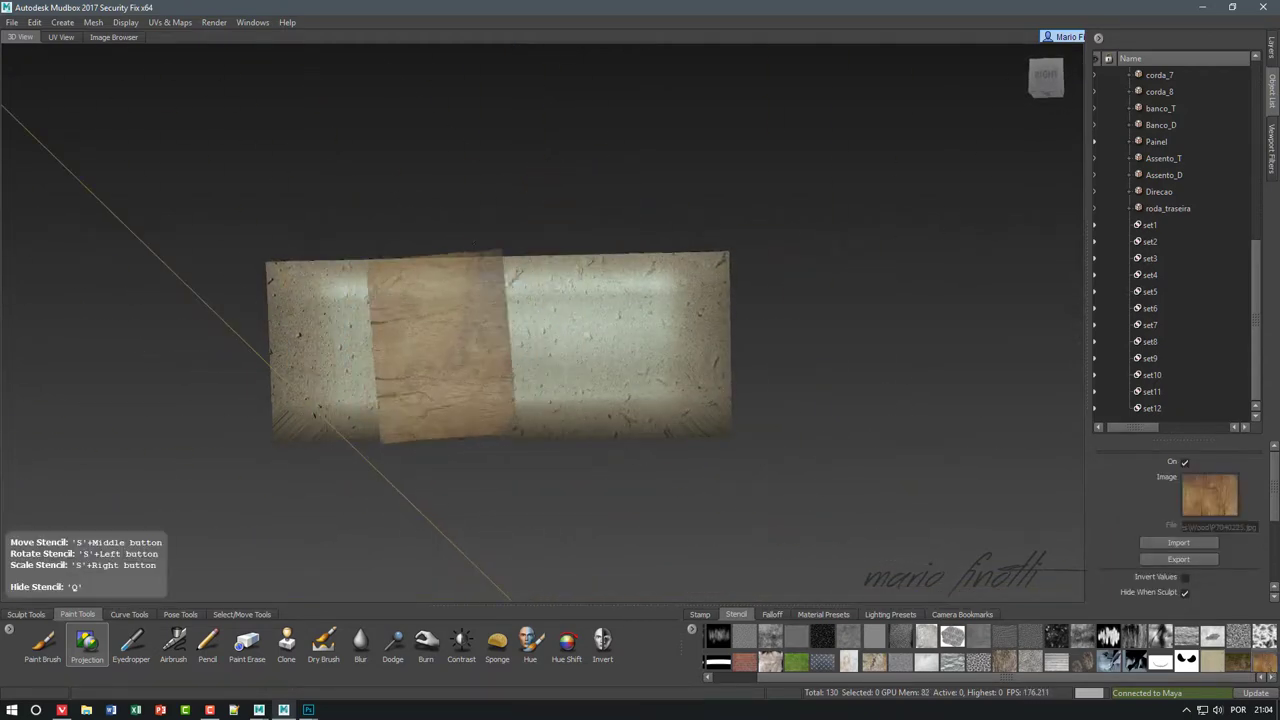
pyautogui.moveTo(350, 520); pyautogui.dragTo(269, 591, button='right')
# - Load boards3_vcyc as the stencil and project wooden planks onto the board
pyautogui.press('q')
pyautogui.click(718, 662)
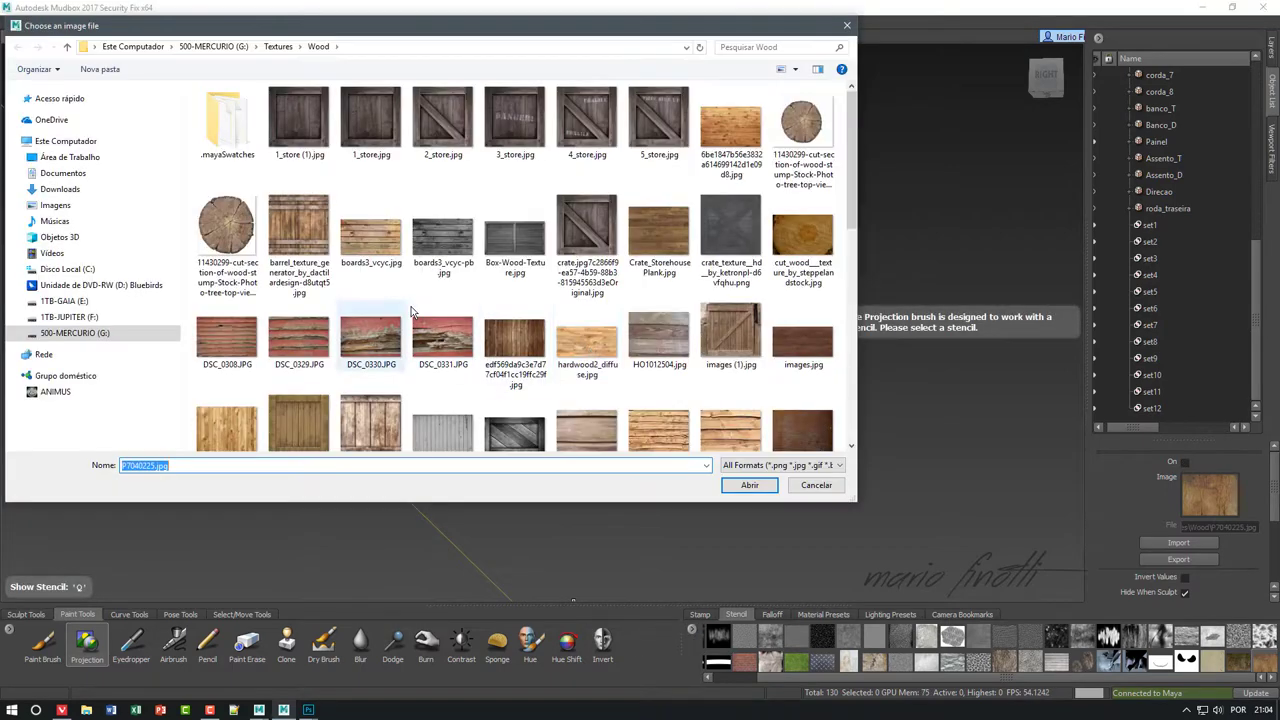
pyautogui.doubleClick(661, 471)
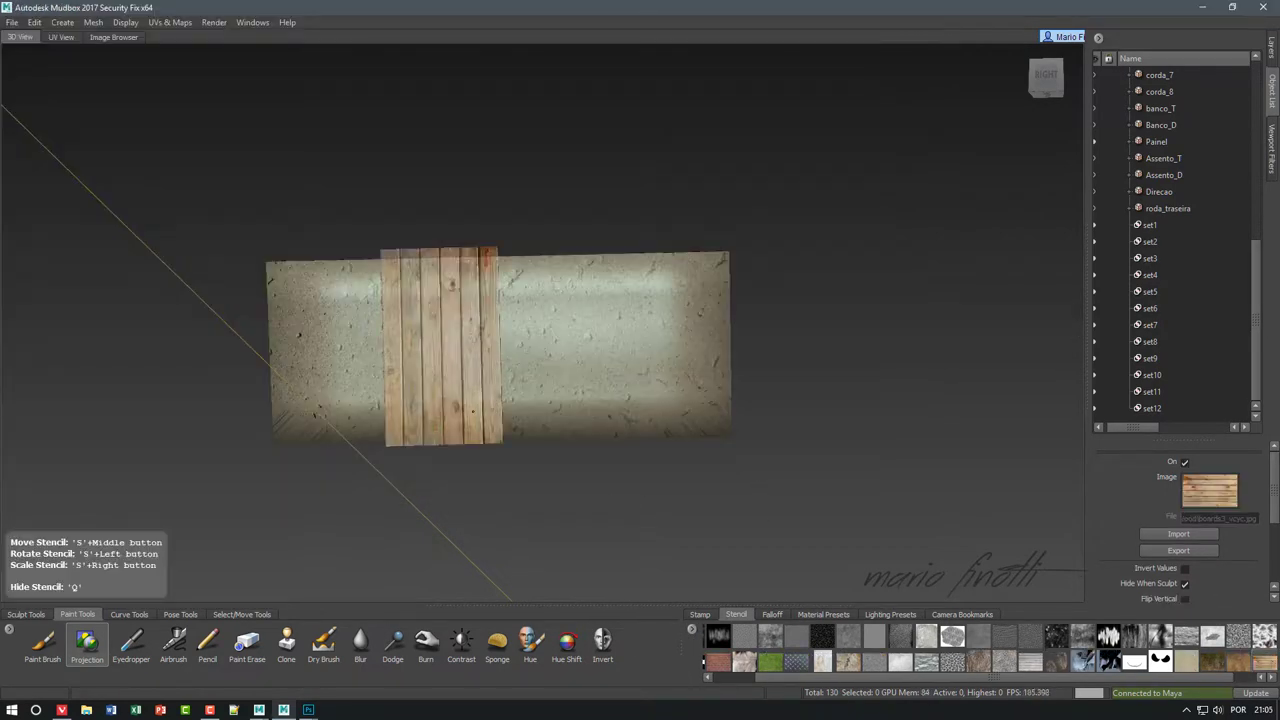
pyautogui.moveTo(443, 345)
pyautogui.mouseDown(button='middle')
pyautogui.moveTo(368, 337)
pyautogui.moveTo(660, 345)
pyautogui.moveTo(610, 347)
pyautogui.mouseUp(button='middle')
pyautogui.moveTo(636, 332); pyautogui.dragTo(550, 531)
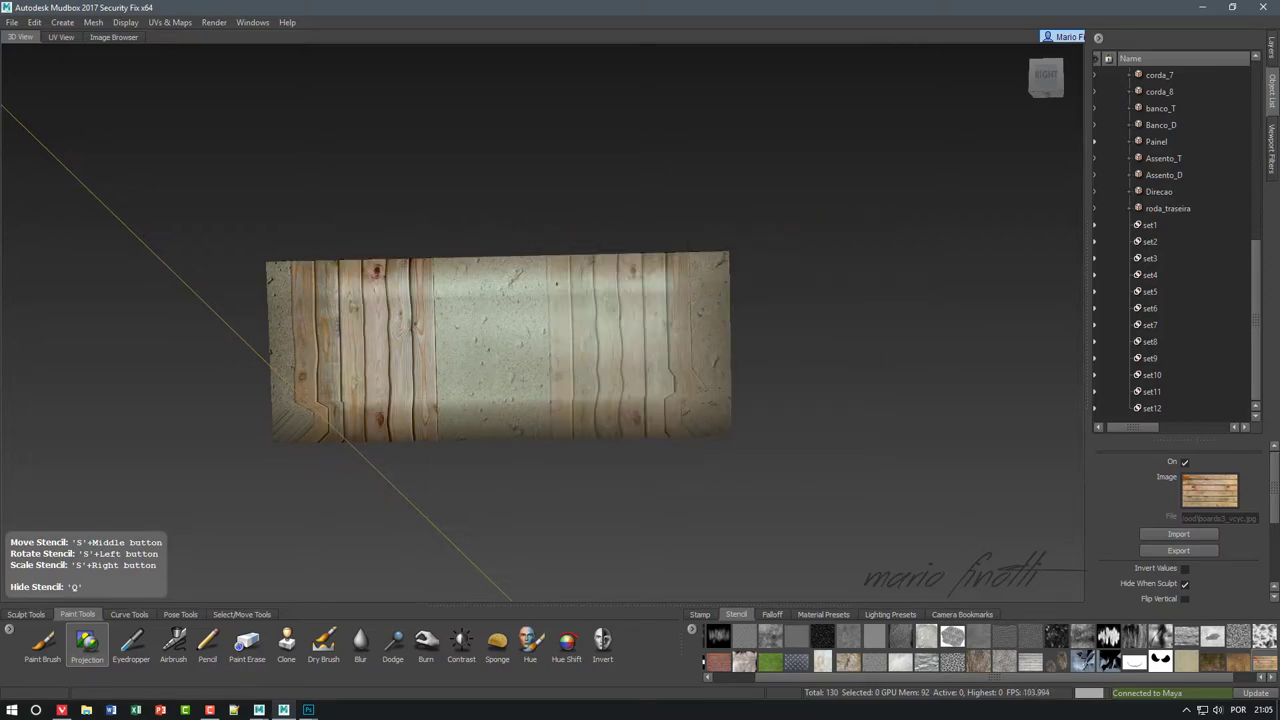
pyautogui.press('q')
pyautogui.keyDown('alt'); pyautogui.moveTo(166, 520); pyautogui.dragTo(300, 330); pyautogui.keyUp('alt')
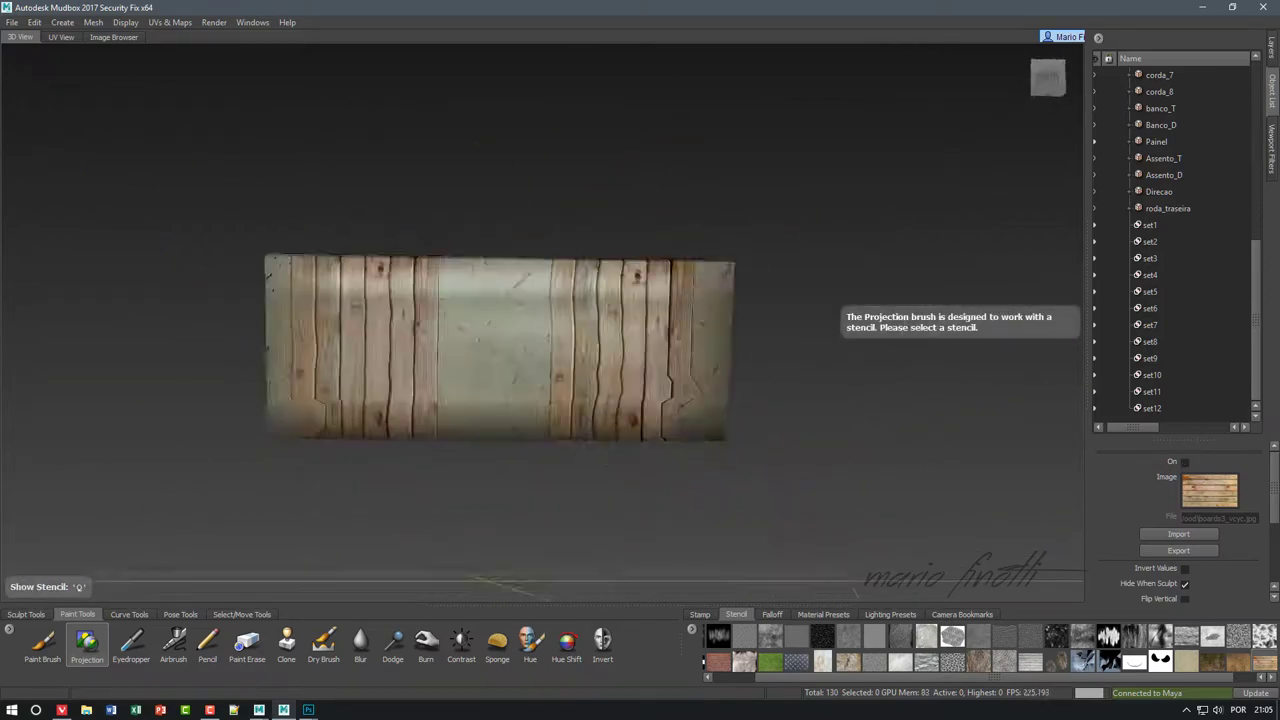
# - Export all paint layers as images and switch back to Maya
pyautogui.click(11, 22)
pyautogui.click(90, 207)
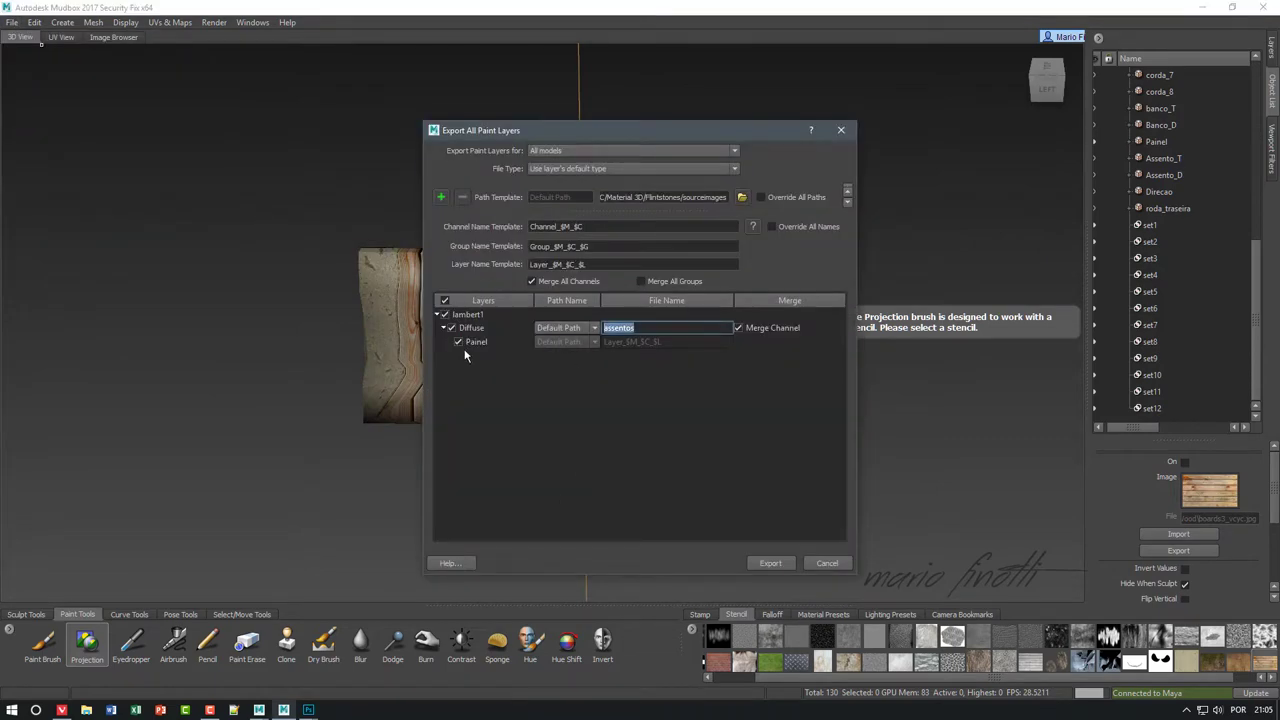
pyautogui.click(772, 563)
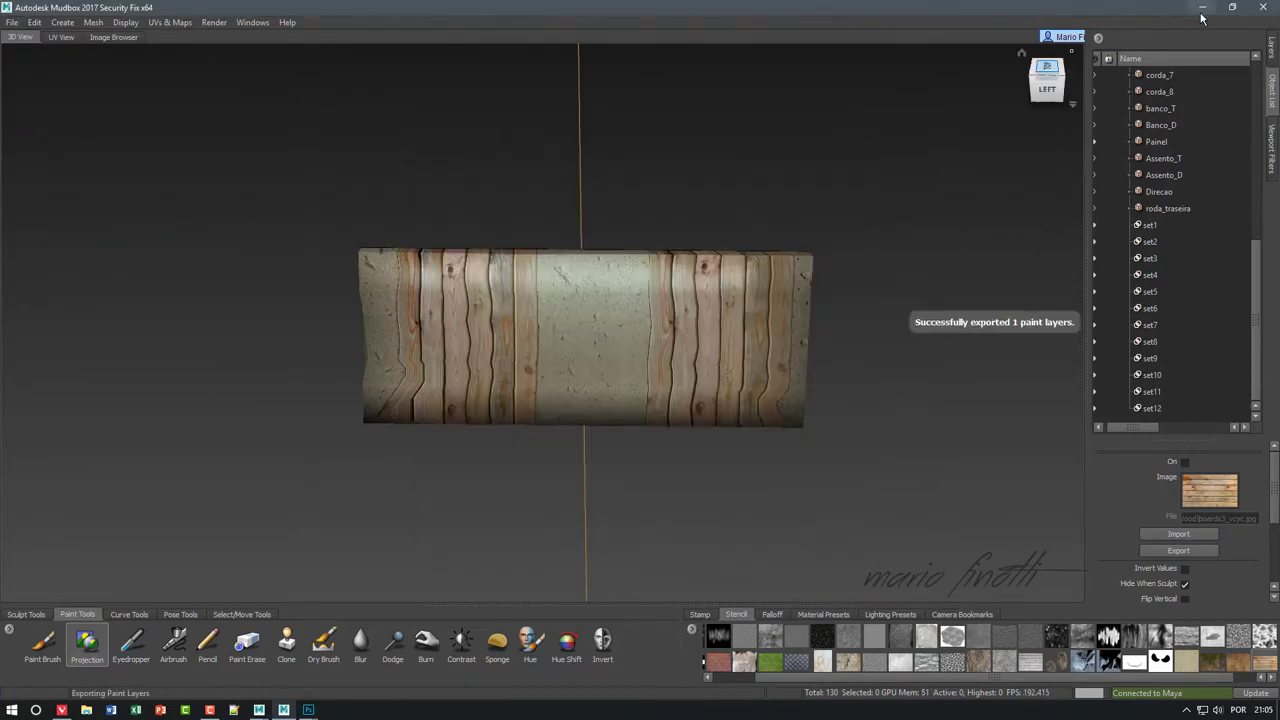
pyautogui.click(626, 371)
# - Assign Painel a new Lambert material with Painel_u1_v1.tif mapped to its colour
pyautogui.moveTo(783, 325); pyautogui.dragTo(795, 665, button='right')
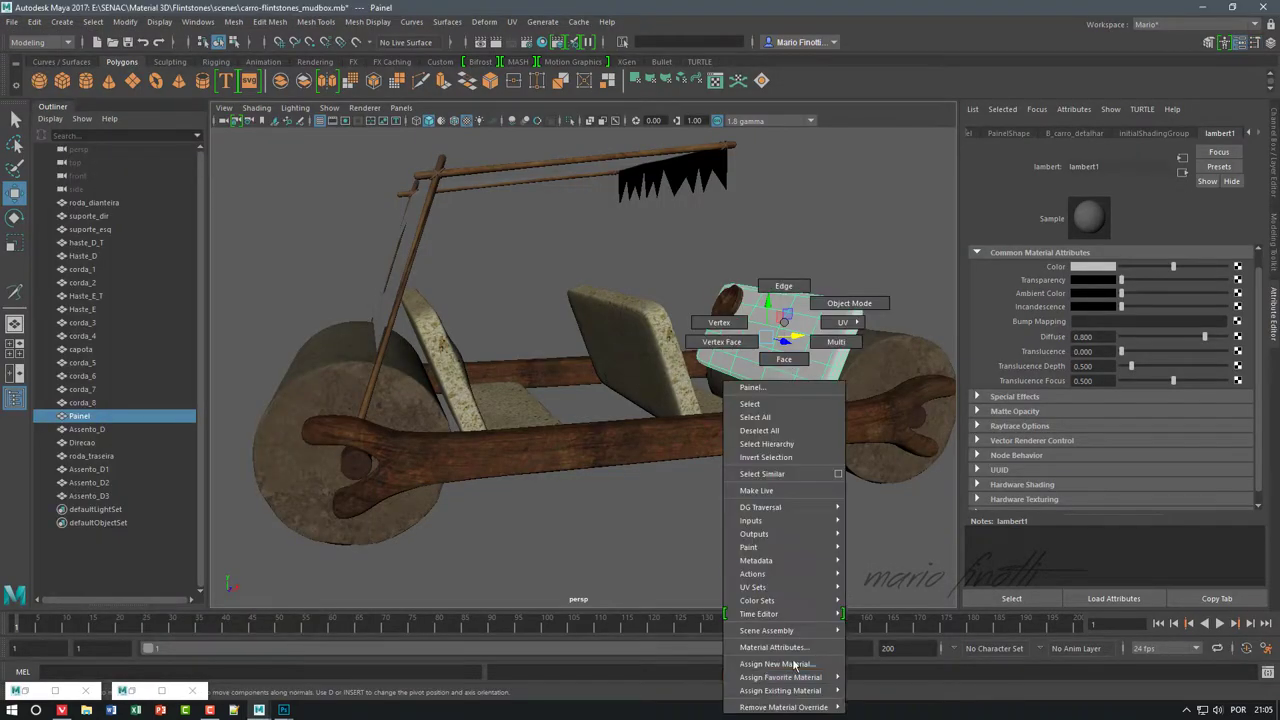
pyautogui.click(875, 603)
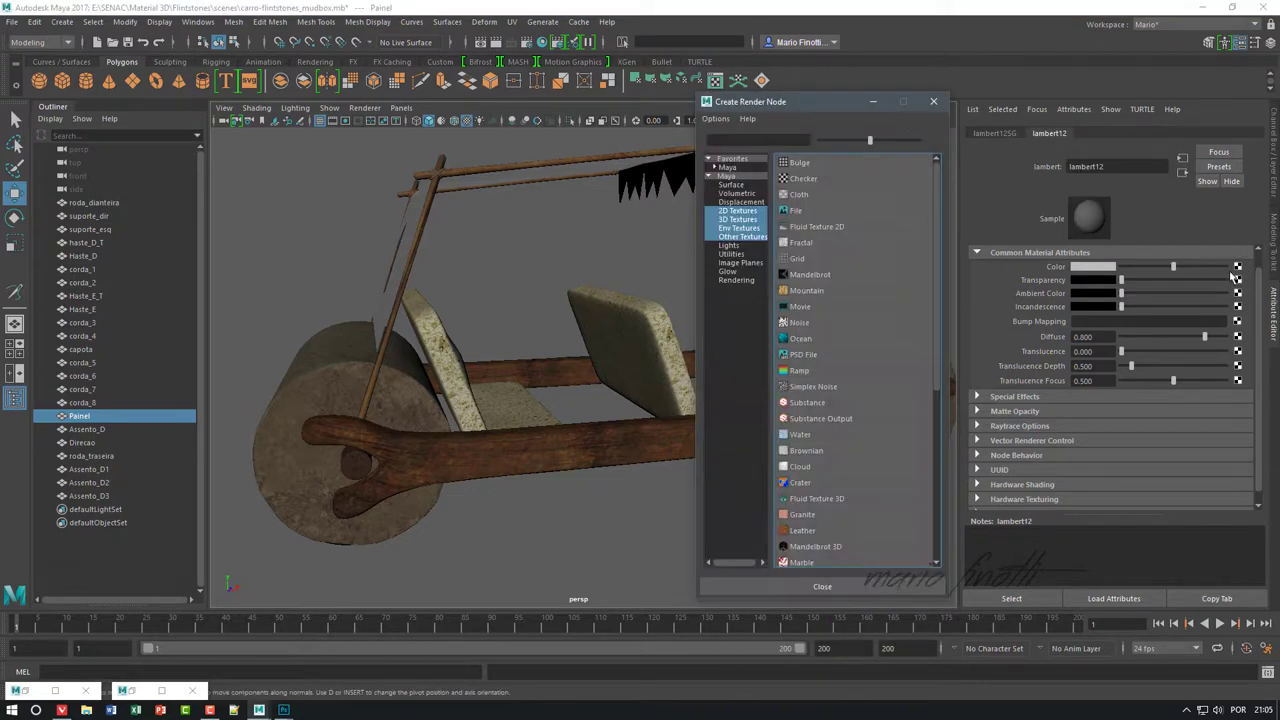
pyautogui.click(1238, 266)
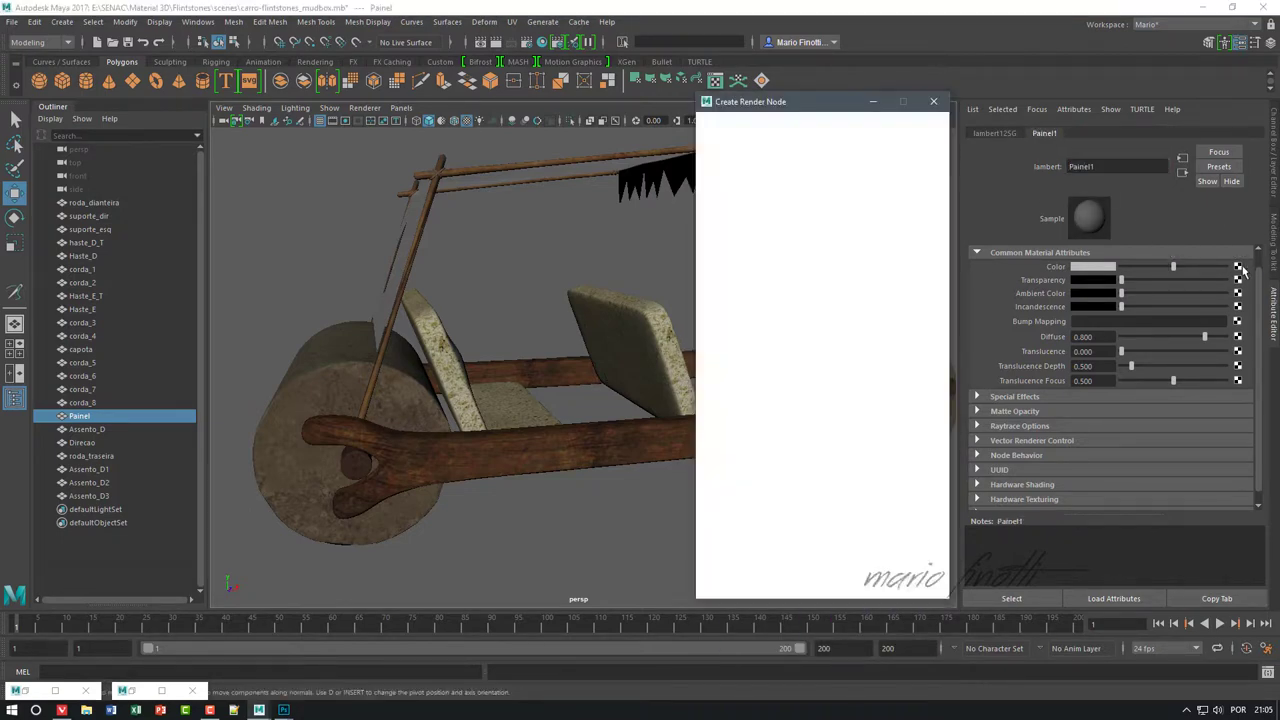
pyautogui.click(820, 250)
pyautogui.click(1242, 314)
pyautogui.click(718, 312)
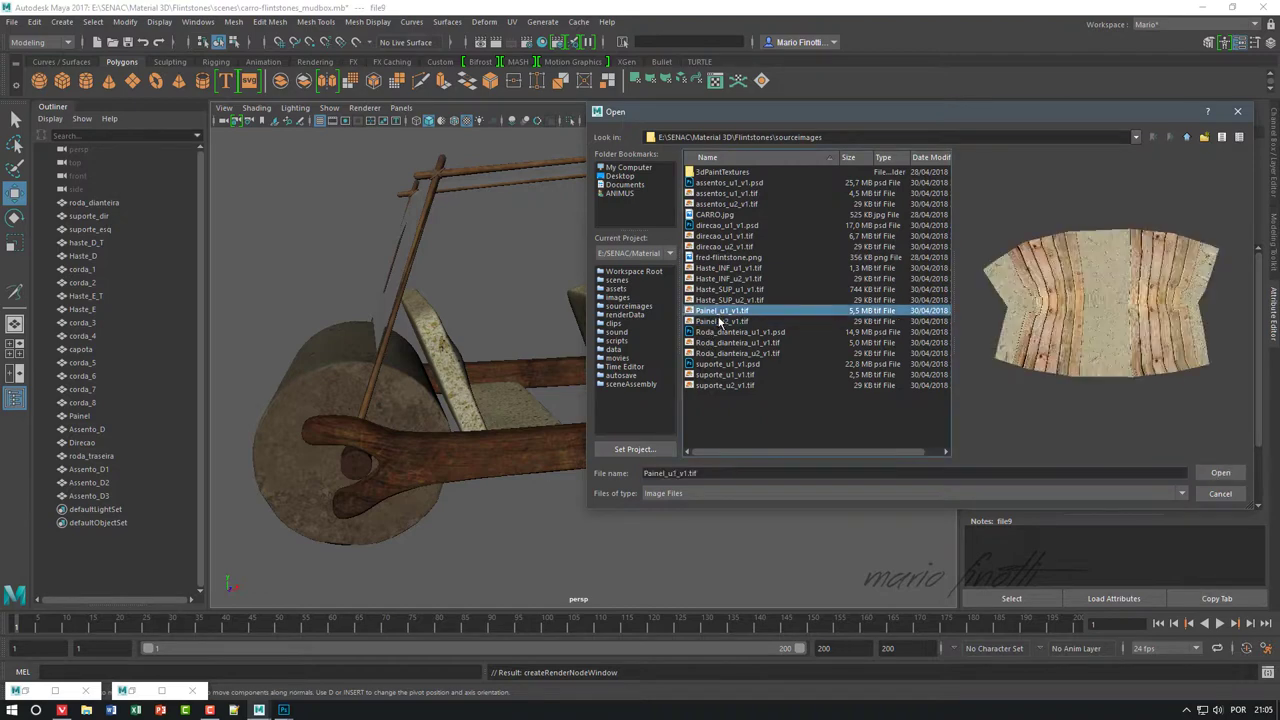
pyautogui.click(1218, 490)
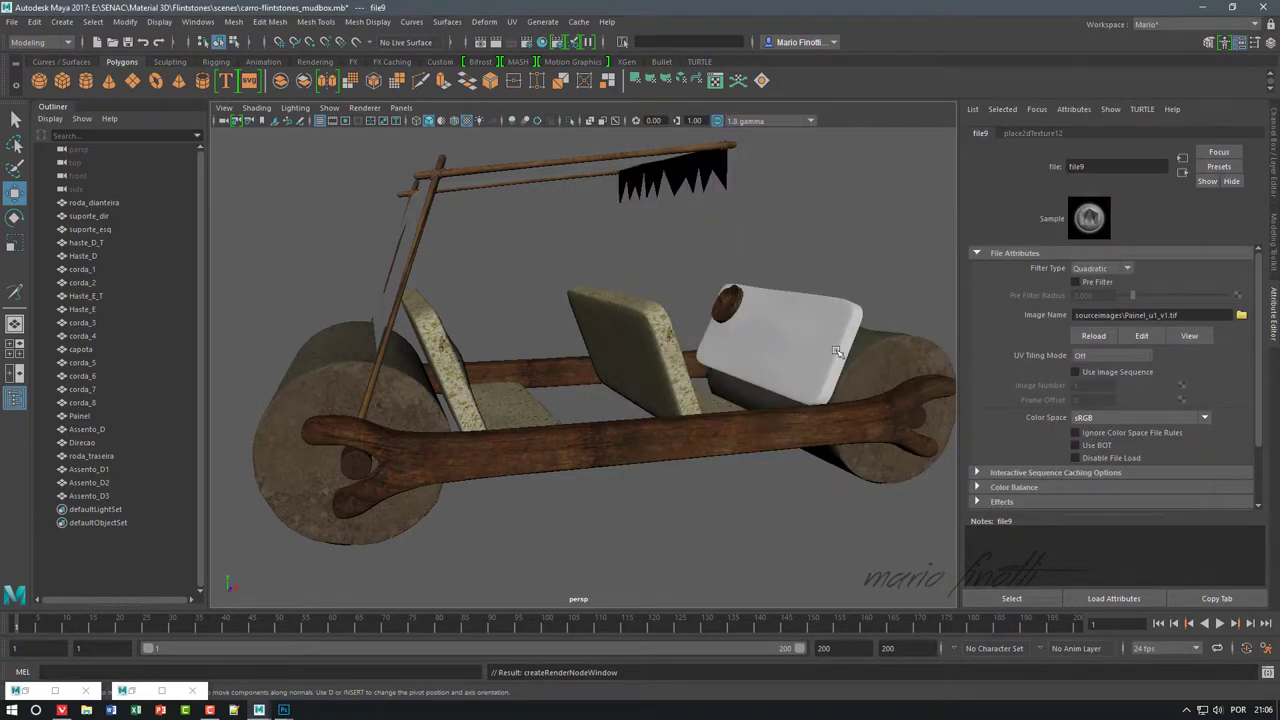
# - In the Hypershade, select the objects that use the Painel1 material
pyautogui.keyDown('alt'); pyautogui.moveTo(644, 329); pyautogui.dragTo(604, 296); pyautogui.keyUp('alt')
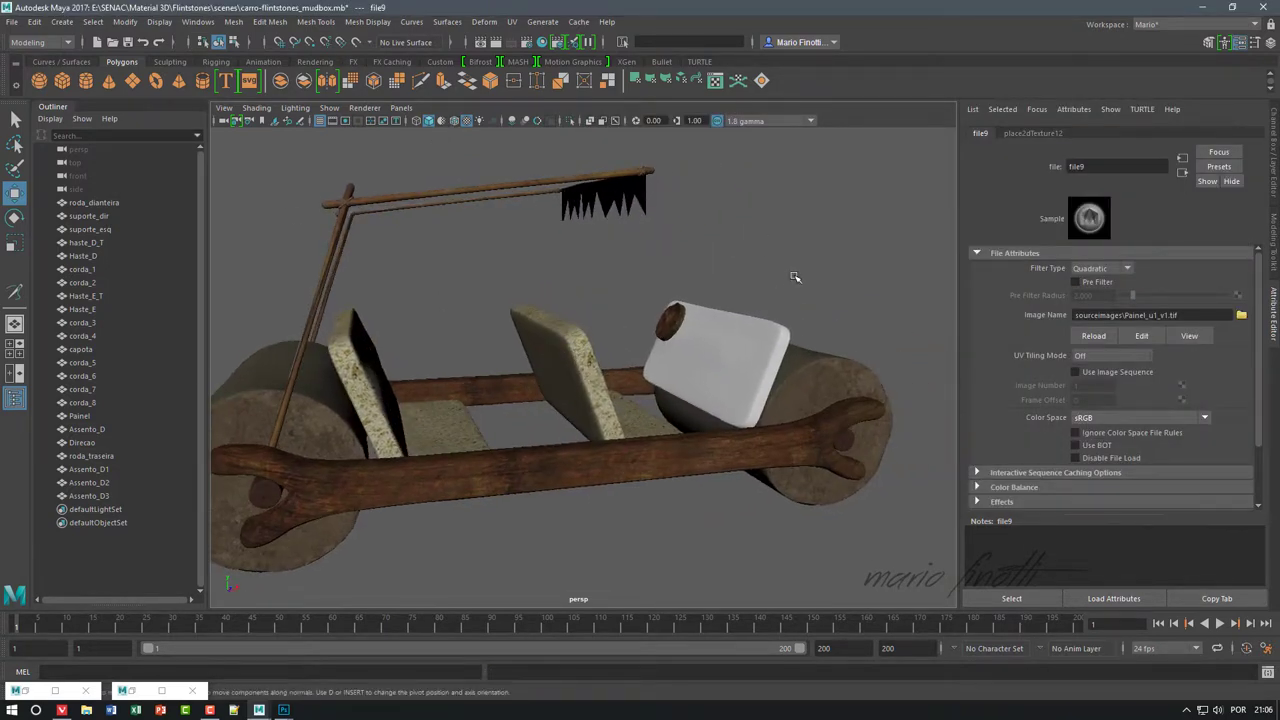
pyautogui.click(161, 690)
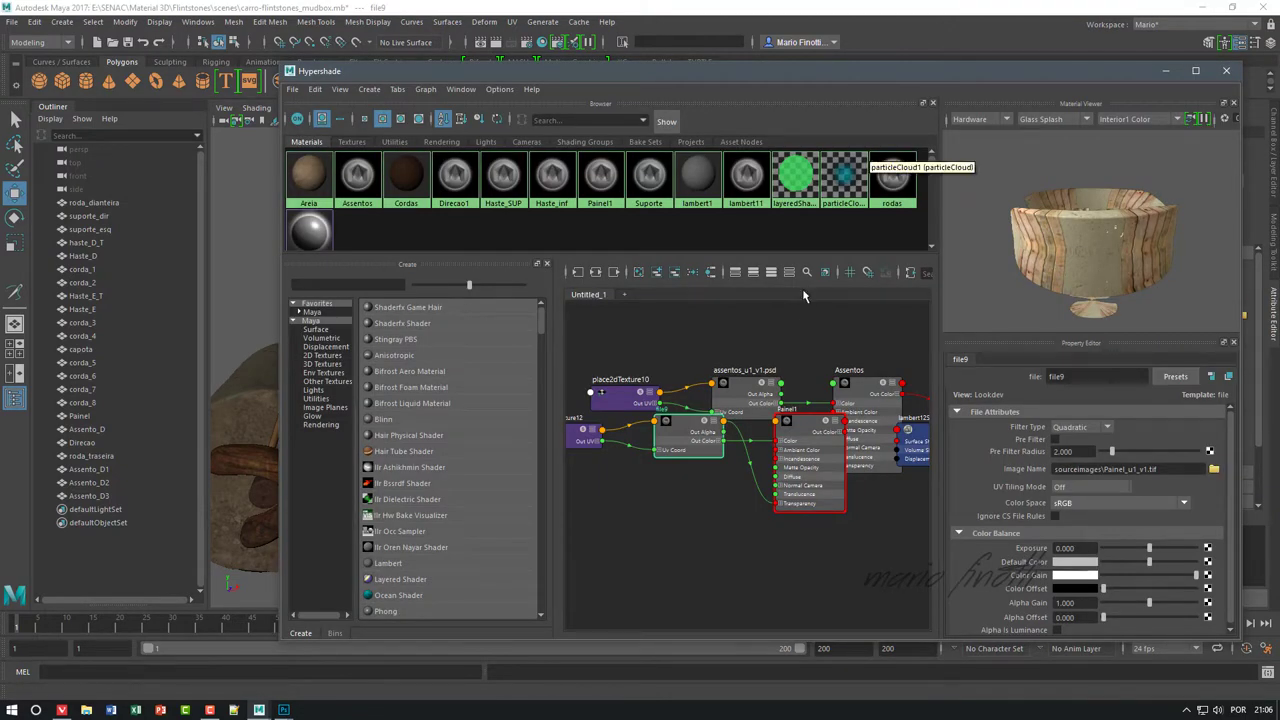
pyautogui.moveTo(600, 70); pyautogui.dragTo(443, 378)
pyautogui.rightClick(447, 481)
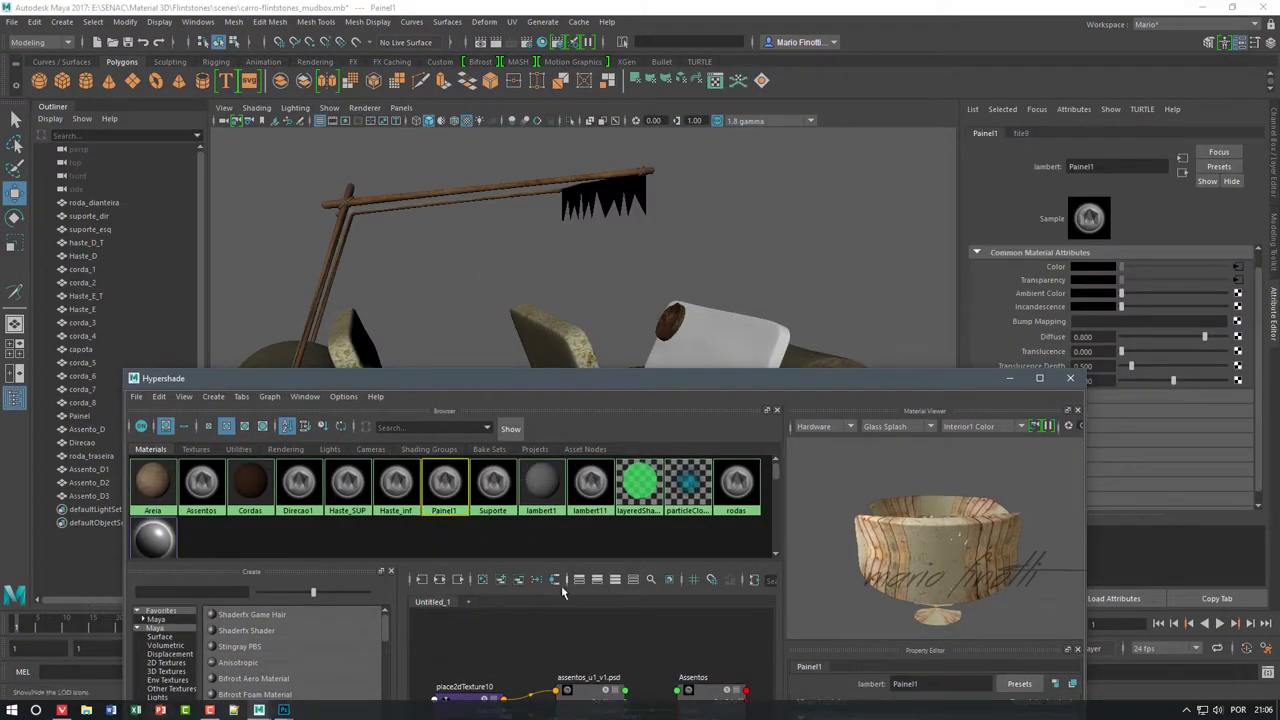
pyautogui.moveTo(443, 483); pyautogui.dragTo(430, 575, button='right')
# - Copy the Painel board's UVs to its other UV set in the UV Editor
pyautogui.click(1010, 379)
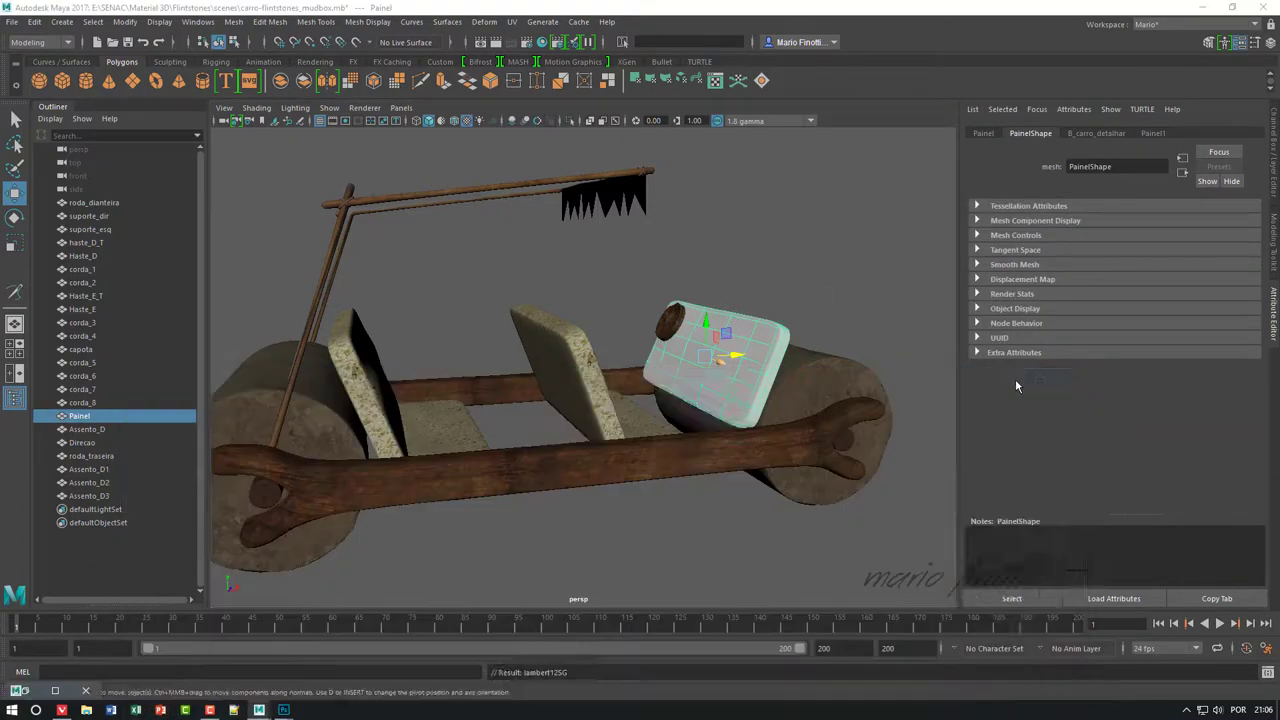
pyautogui.moveTo(900, 340)
pyautogui.keyDown('alt'); pyautogui.mouseDown()
pyautogui.moveTo(783, 302)
pyautogui.moveTo(836, 308)
pyautogui.moveTo(740, 335)
pyautogui.mouseUp(); pyautogui.keyUp('alt')
pyautogui.click(512, 21)
pyautogui.click(545, 46)
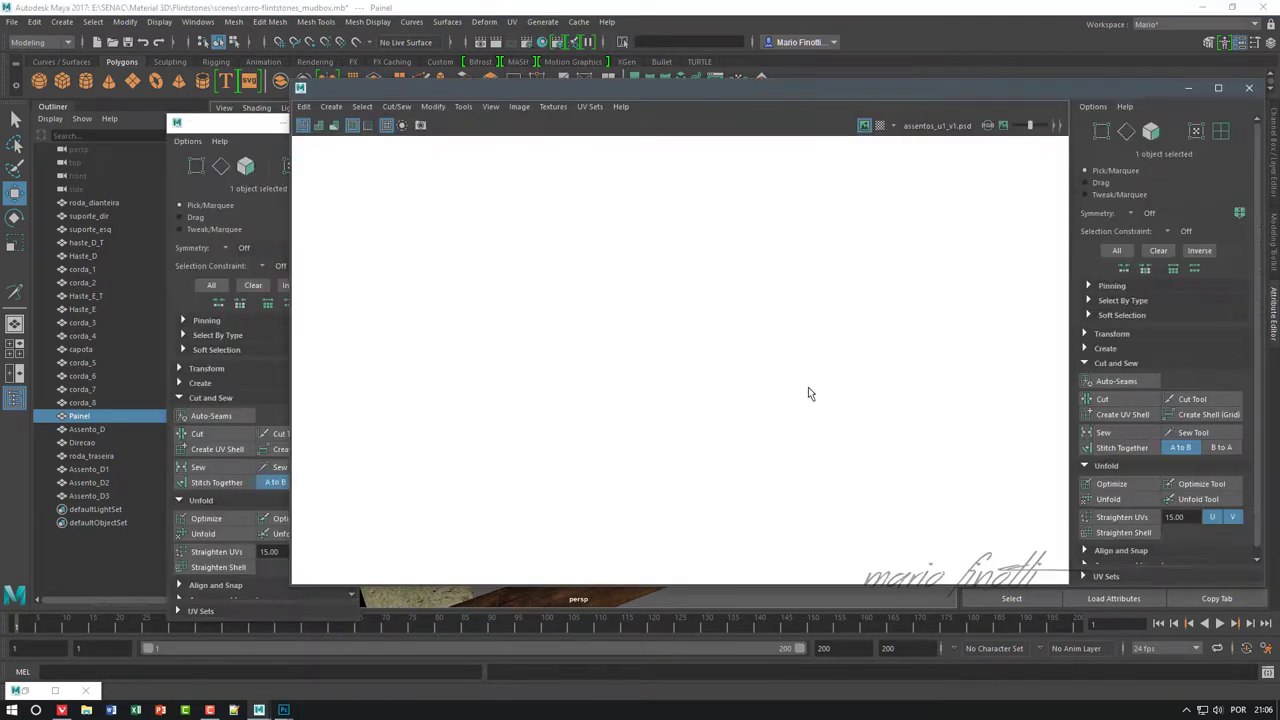
pyautogui.click(589, 117)
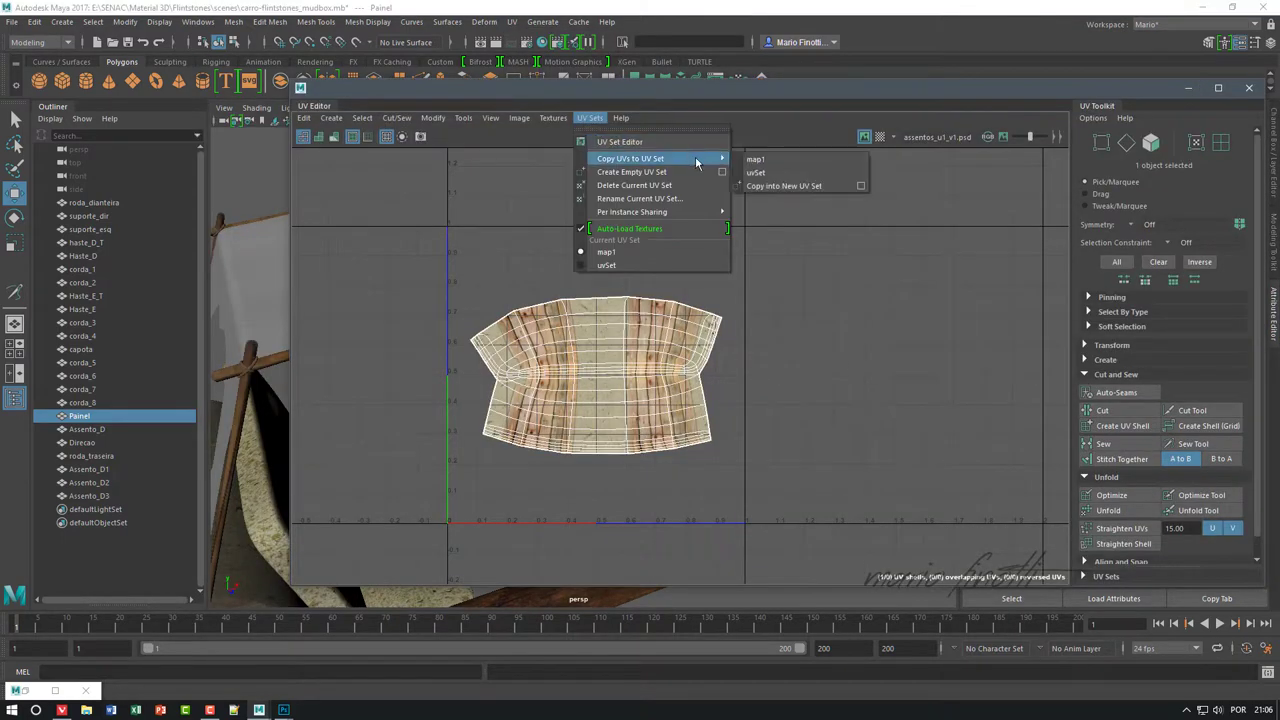
pyautogui.click(777, 175)
pyautogui.click(1249, 88)
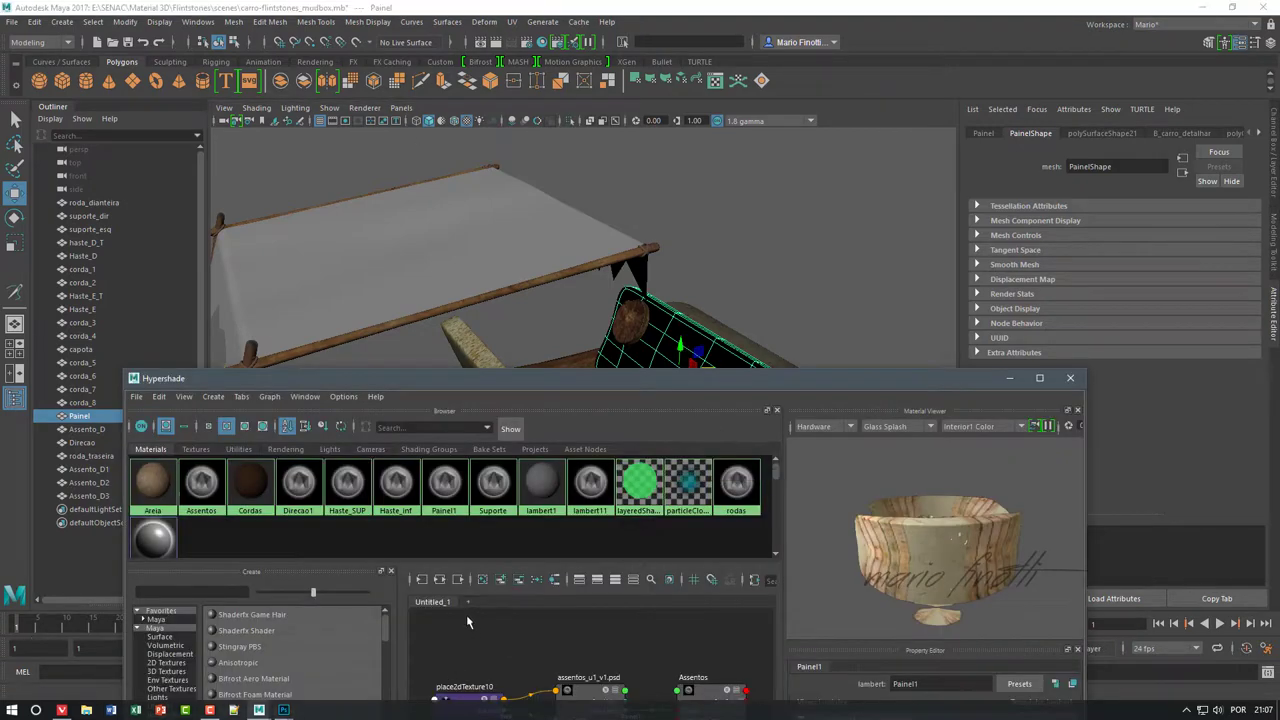
# - Reapply the Painel1 material to the board and close the shading editor
pyautogui.rightClick(441, 495)
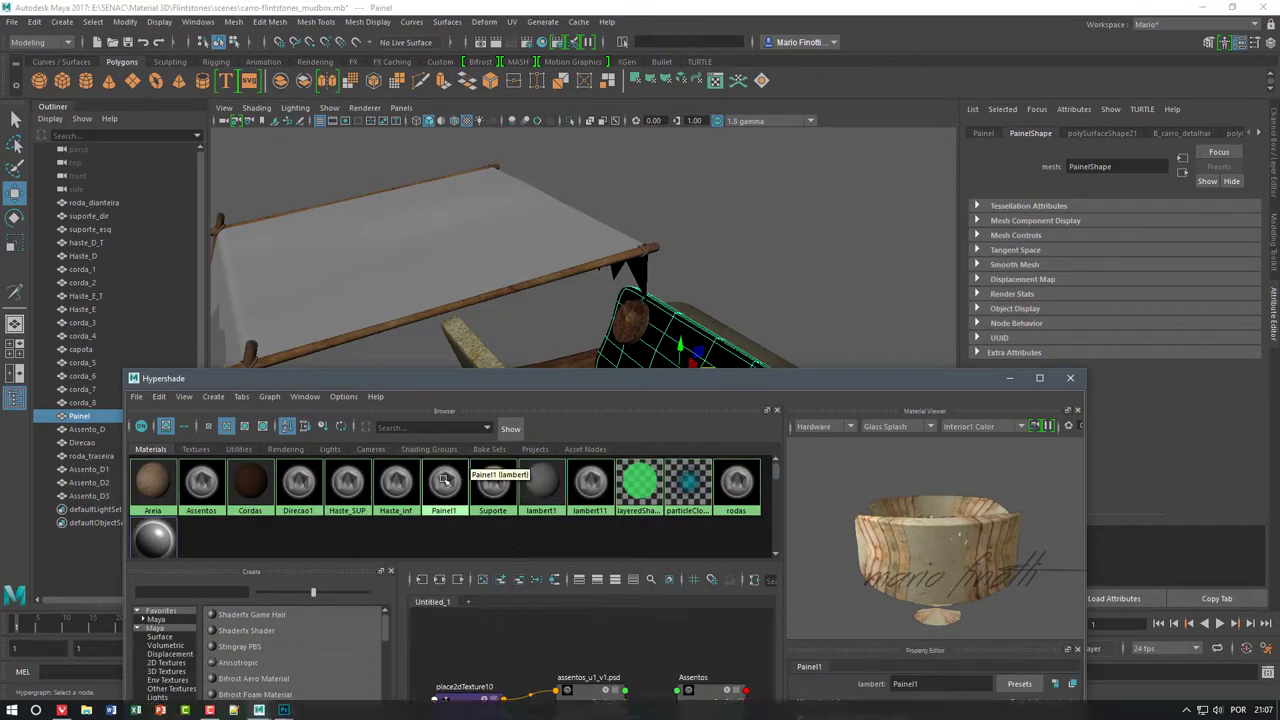
pyautogui.rightClick(443, 494)
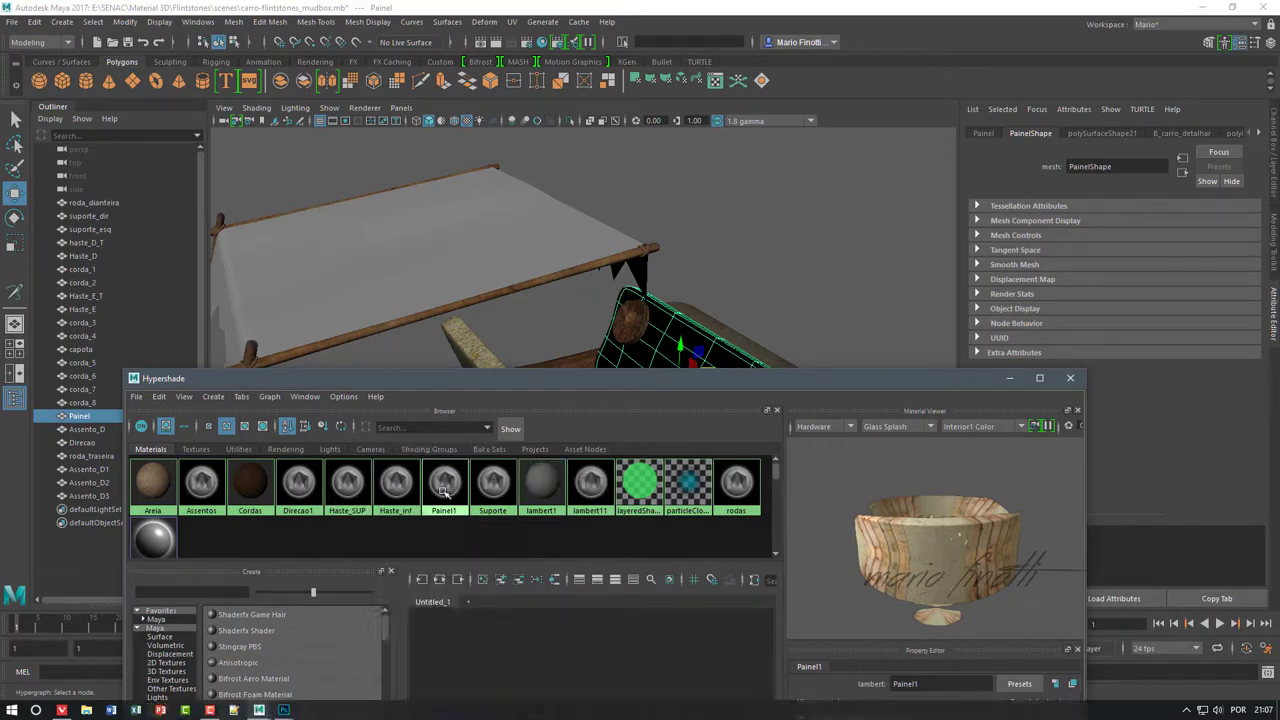
pyautogui.rightClick(449, 487)
pyautogui.rightClick(449, 487)
pyautogui.click(503, 470)
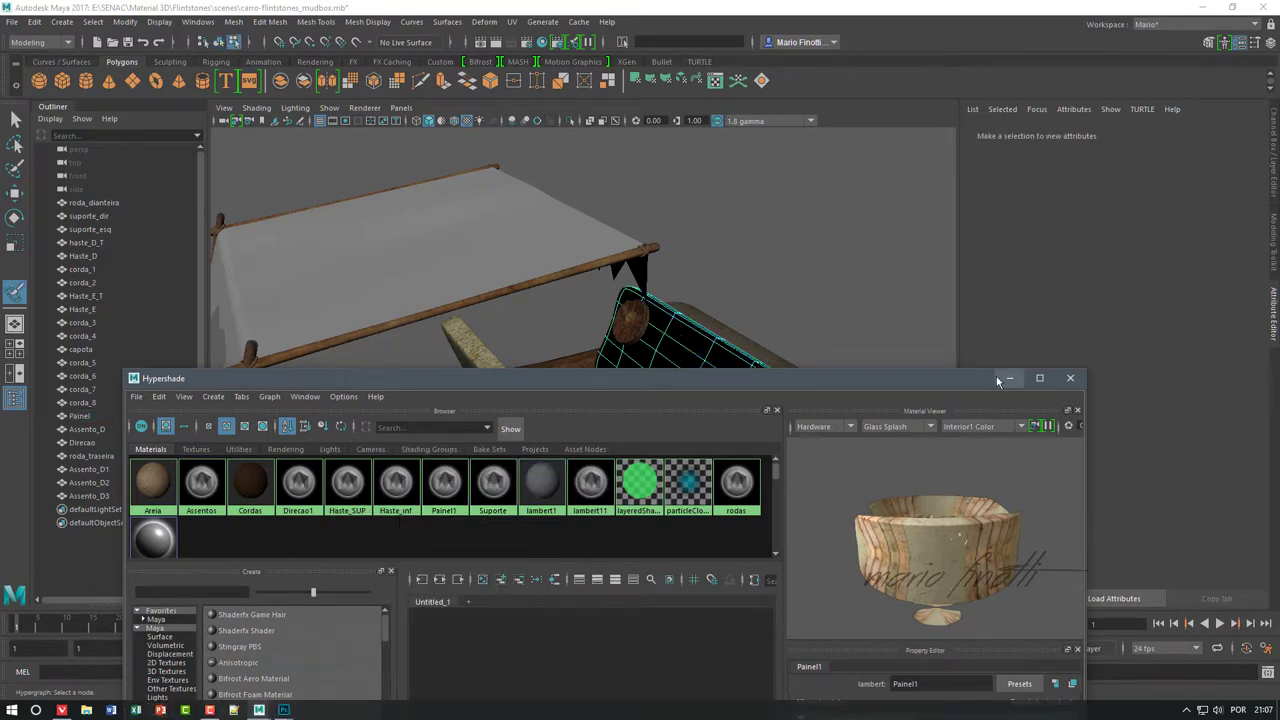
pyautogui.click(1070, 378)
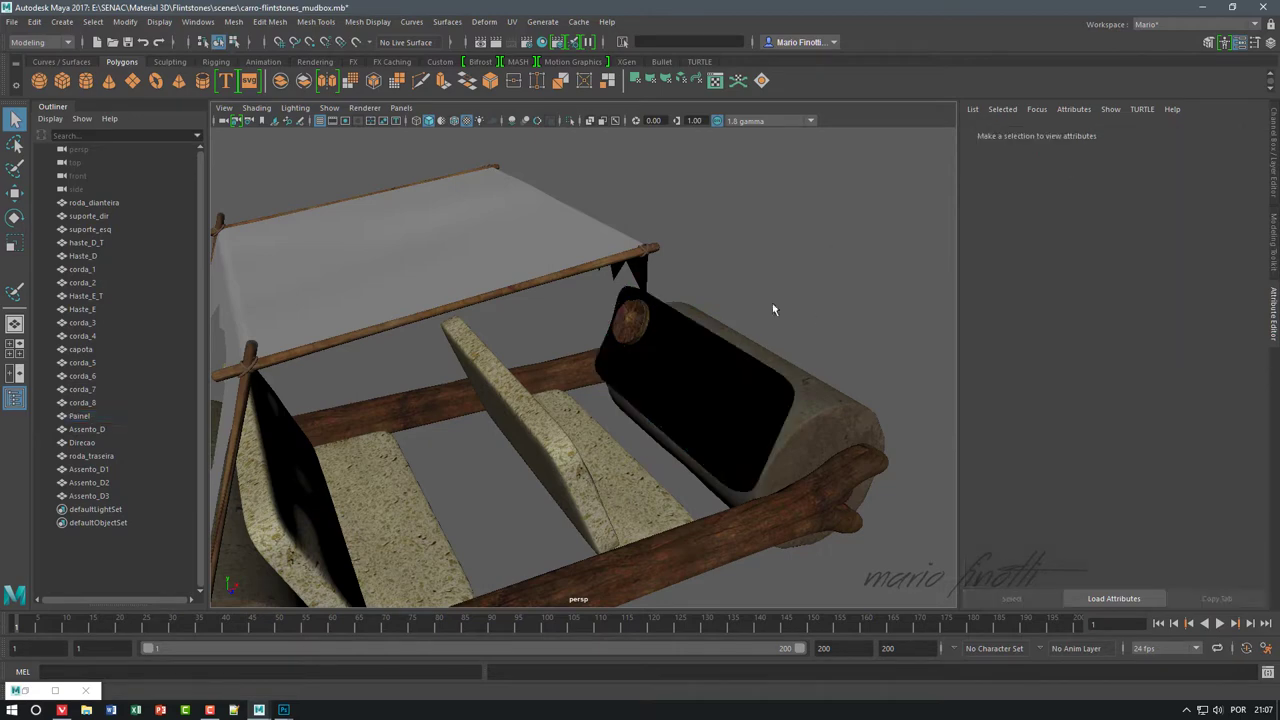
pyautogui.keyDown('alt'); pyautogui.moveTo(769, 352); pyautogui.dragTo(817, 294); pyautogui.keyUp('alt')
# - Run Mesh > Transfer Shading Sets from Painel onto the Assento_D seat
pyautogui.click(233, 22)
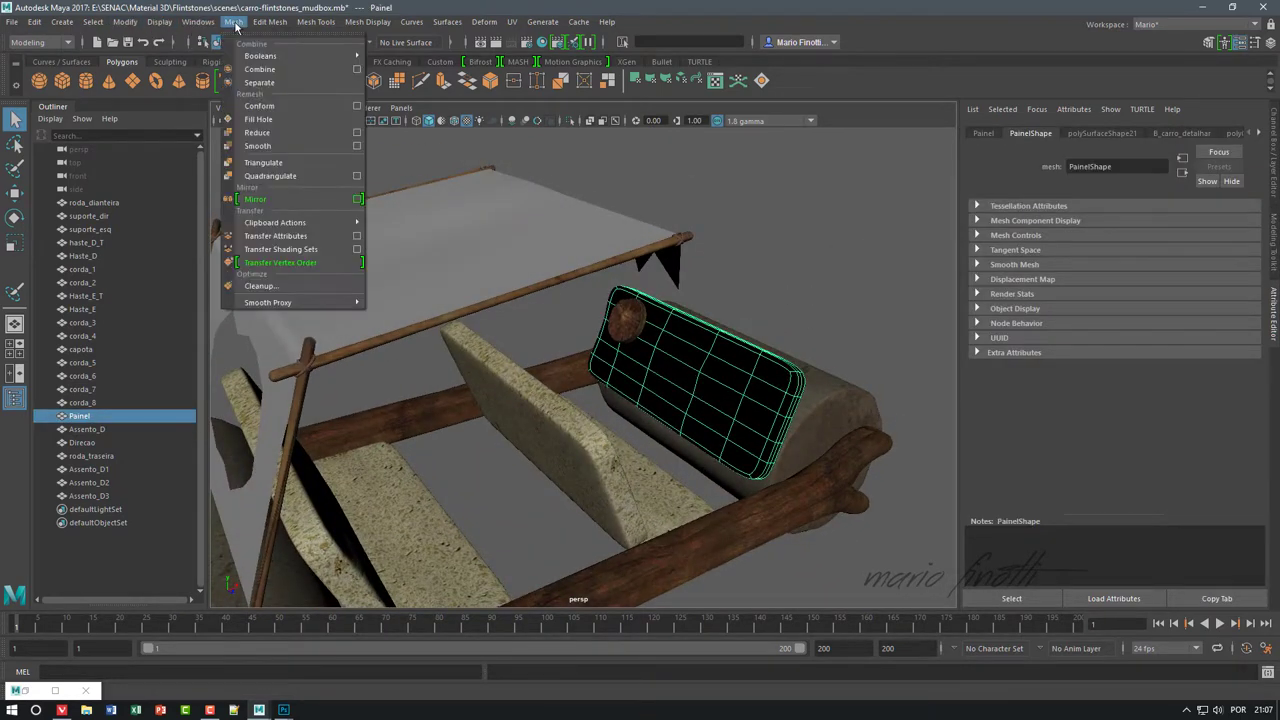
pyautogui.click(320, 22)
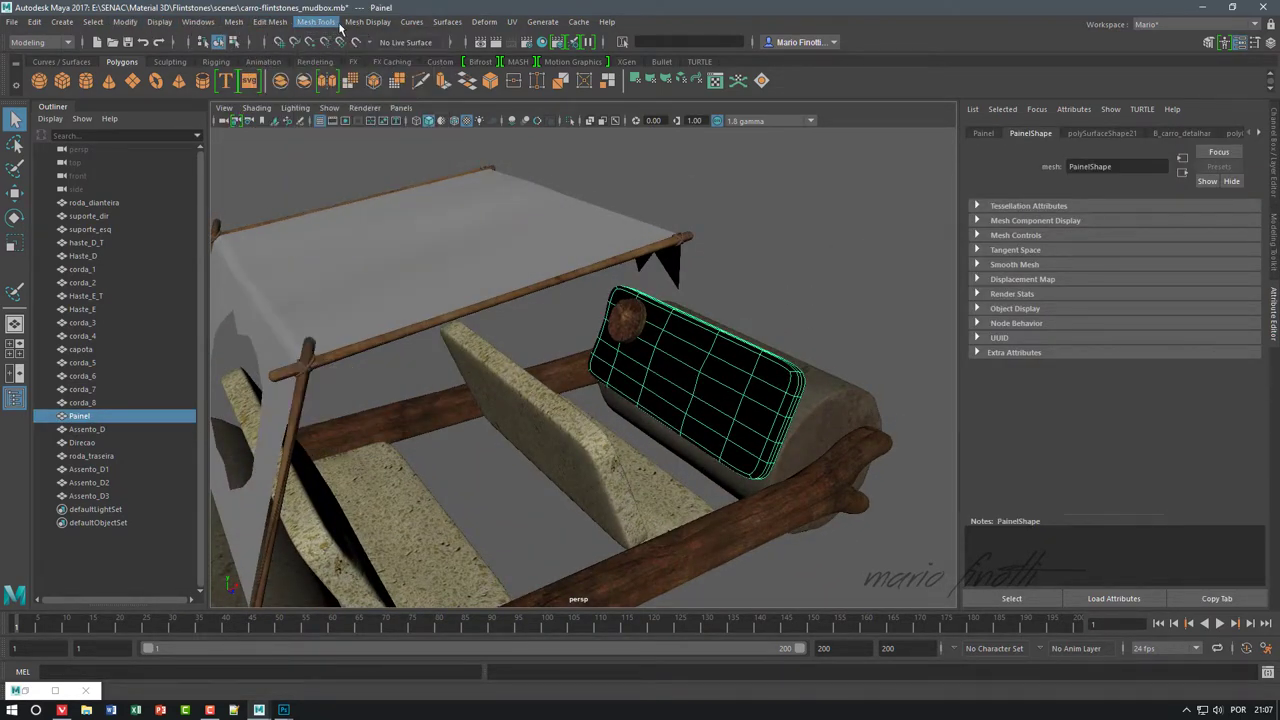
pyautogui.click(440, 22)
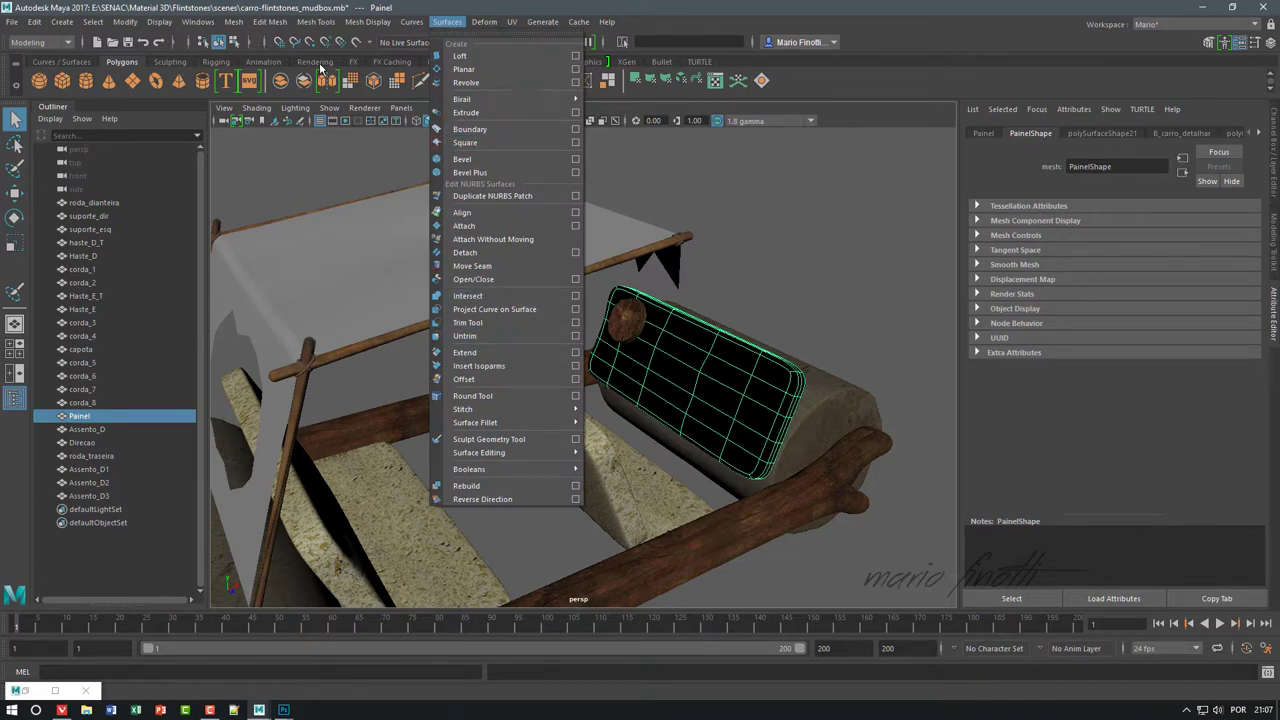
pyautogui.click(233, 22)
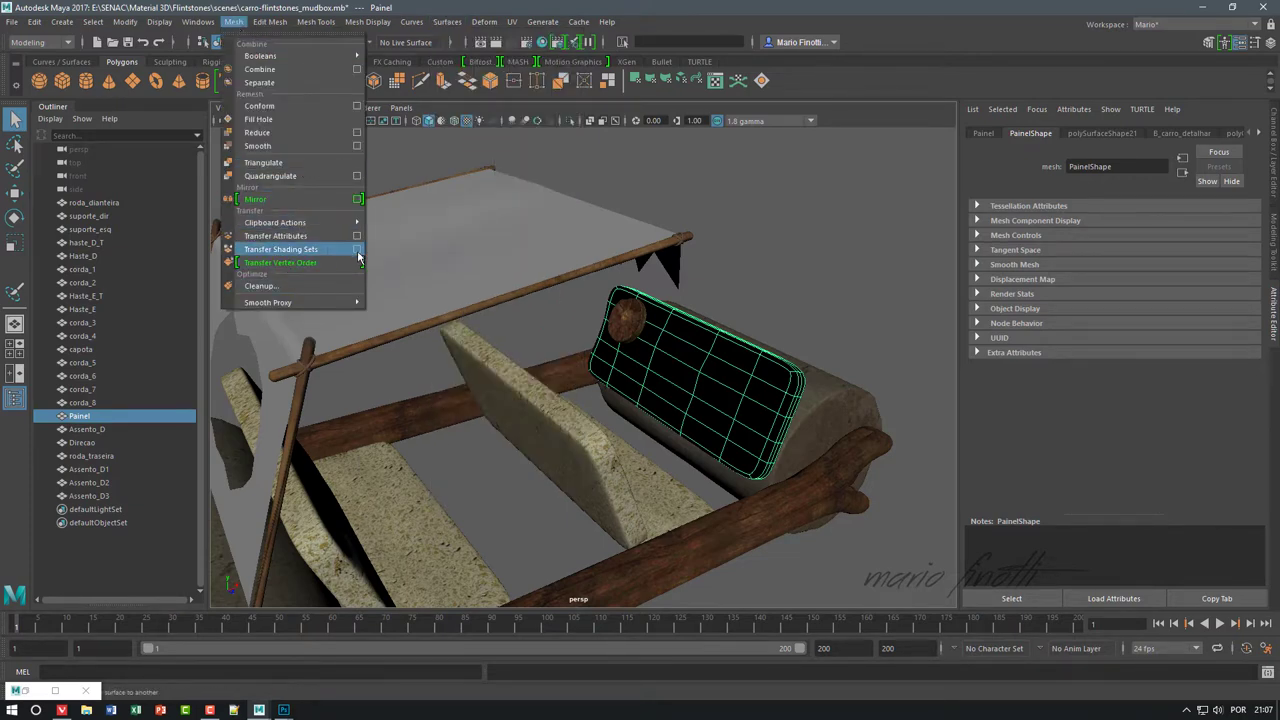
pyautogui.click(357, 249)
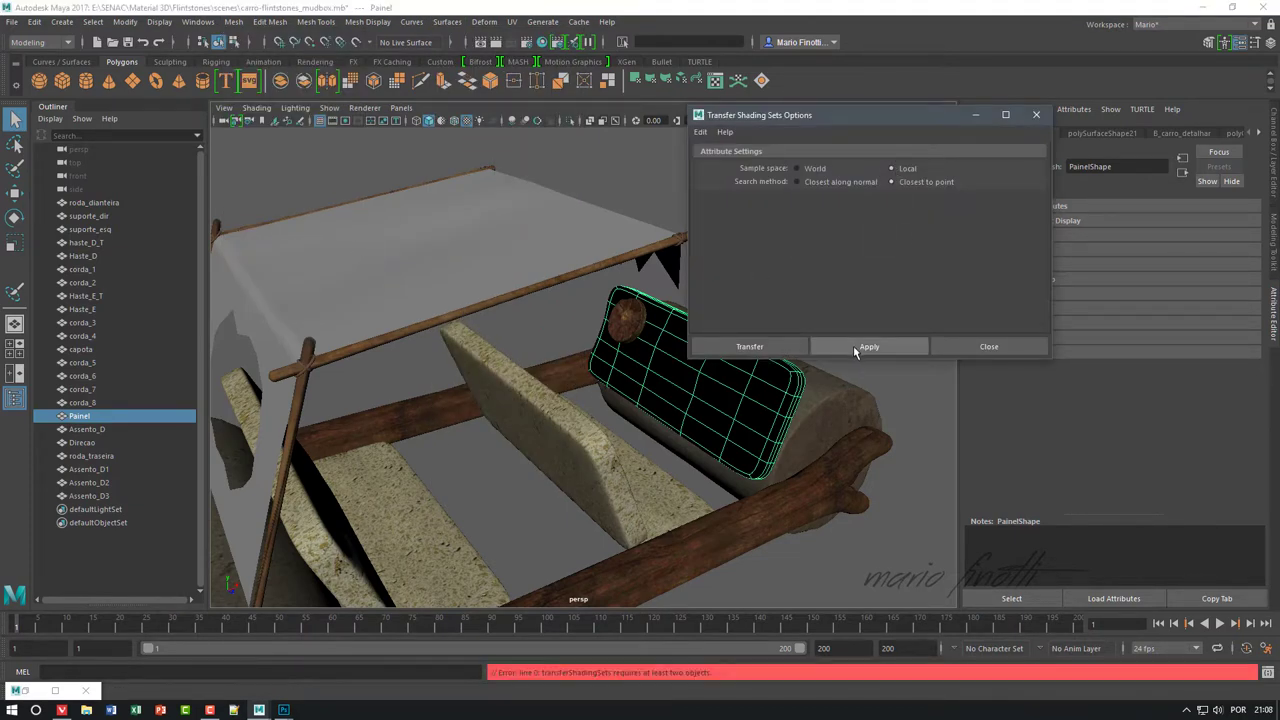
pyautogui.click(989, 346)
pyautogui.keyDown('shift'); pyautogui.click(635, 507); pyautogui.keyUp('shift')
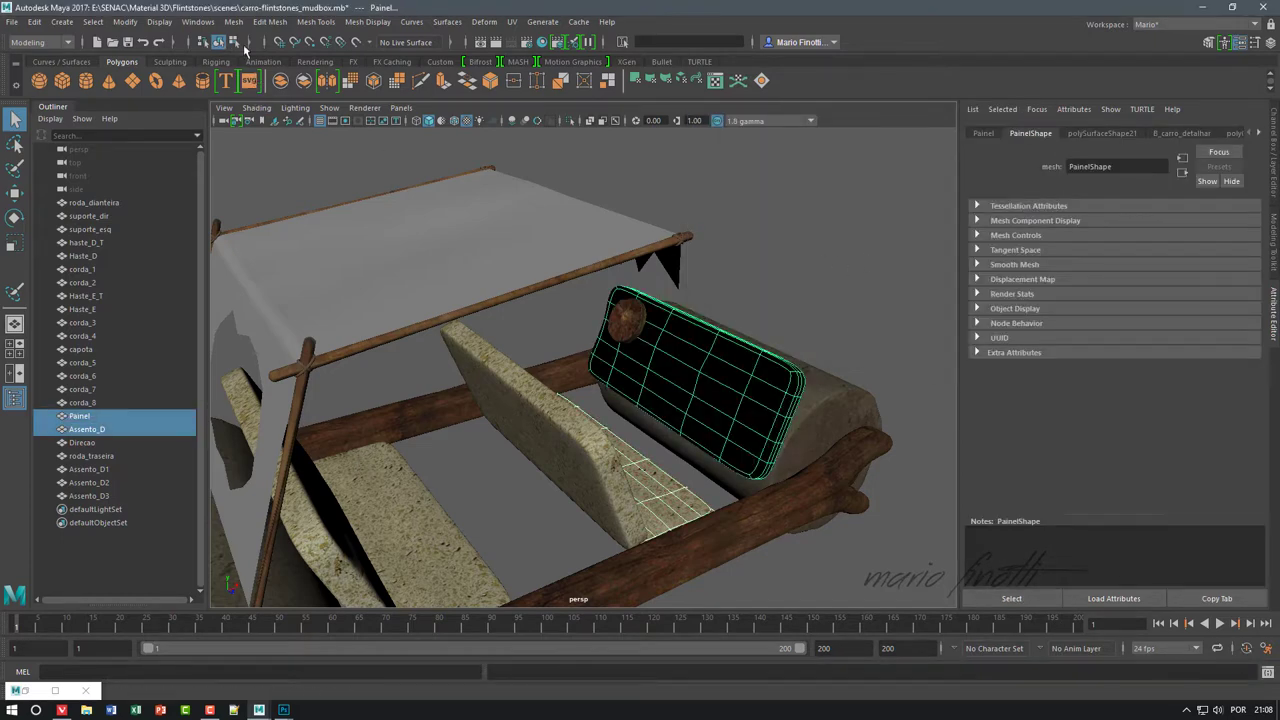
pyautogui.click(233, 22)
pyautogui.click(344, 249)
pyautogui.click(754, 388)
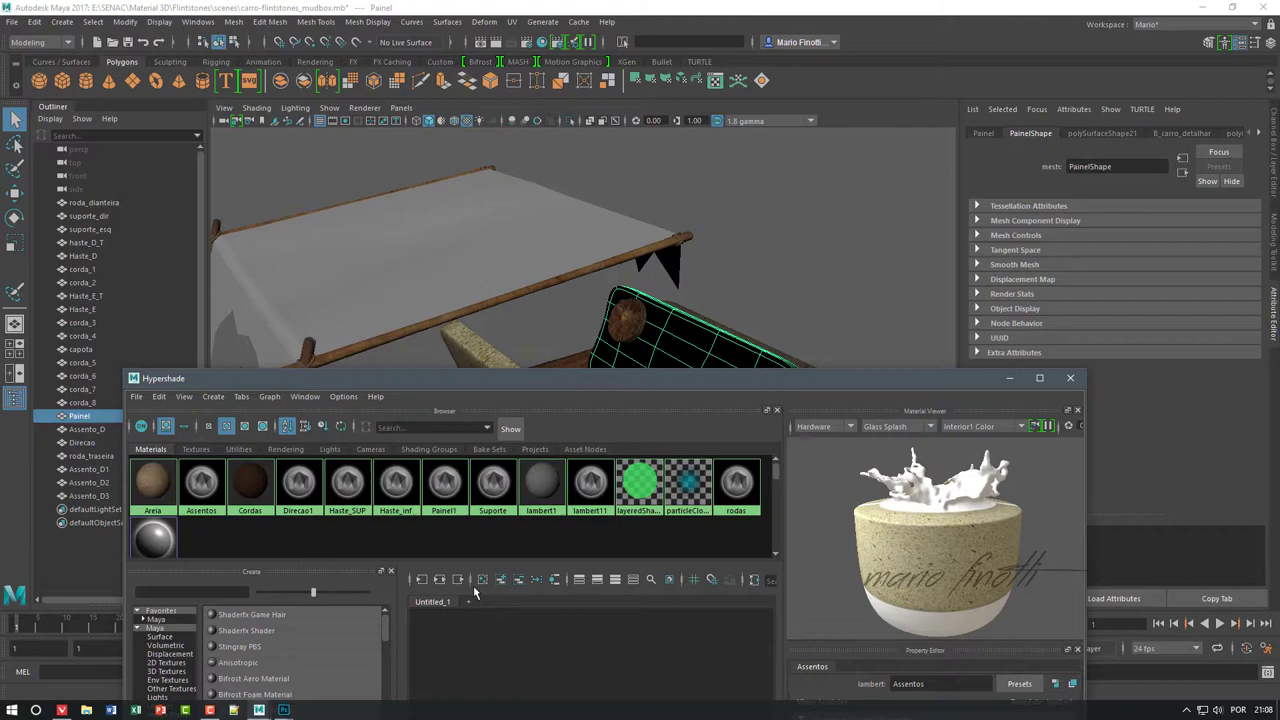
# - Start Transfer Vertex Order between meshes and reselect the Painel object
pyautogui.rightClick(473, 590)
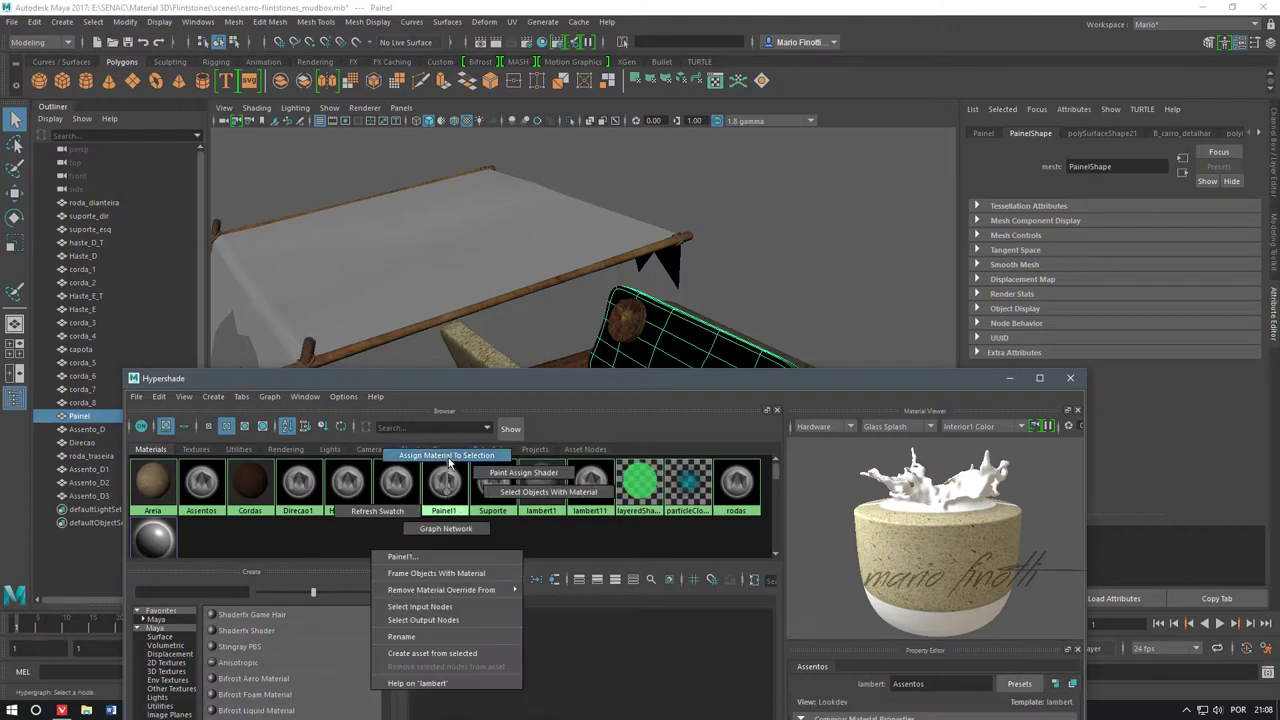
pyautogui.click(1070, 378)
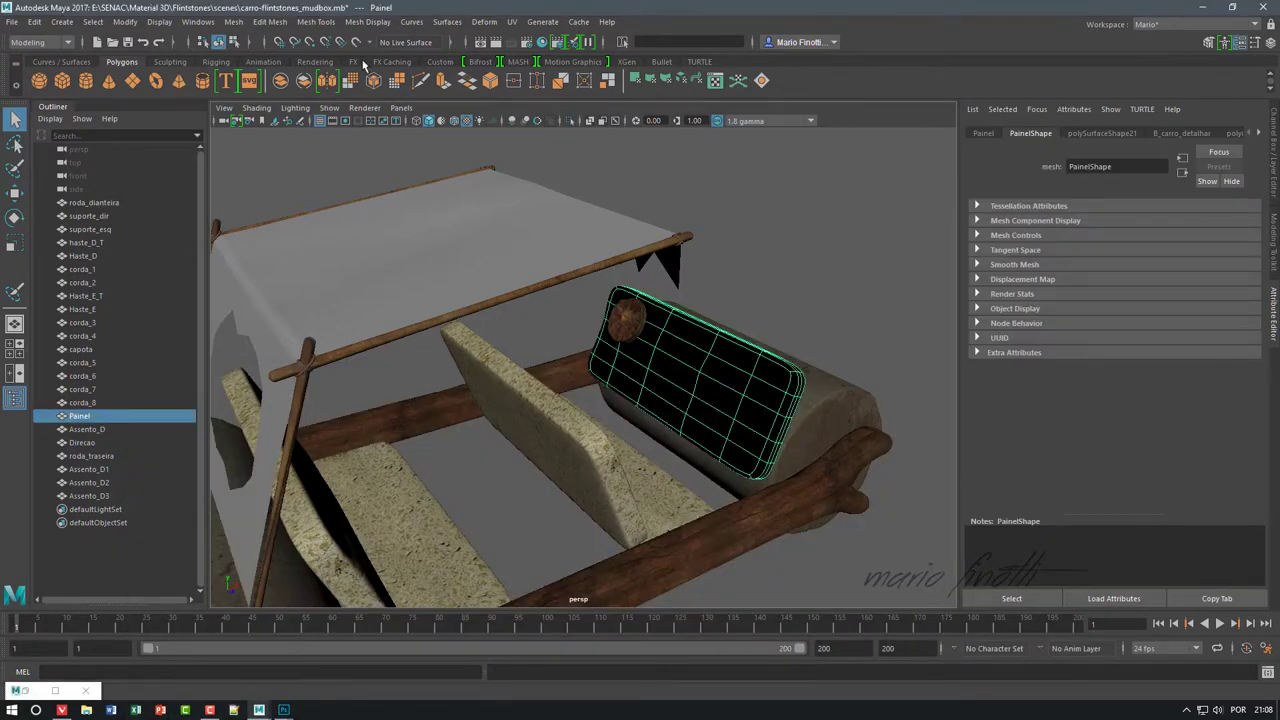
pyautogui.click(270, 21)
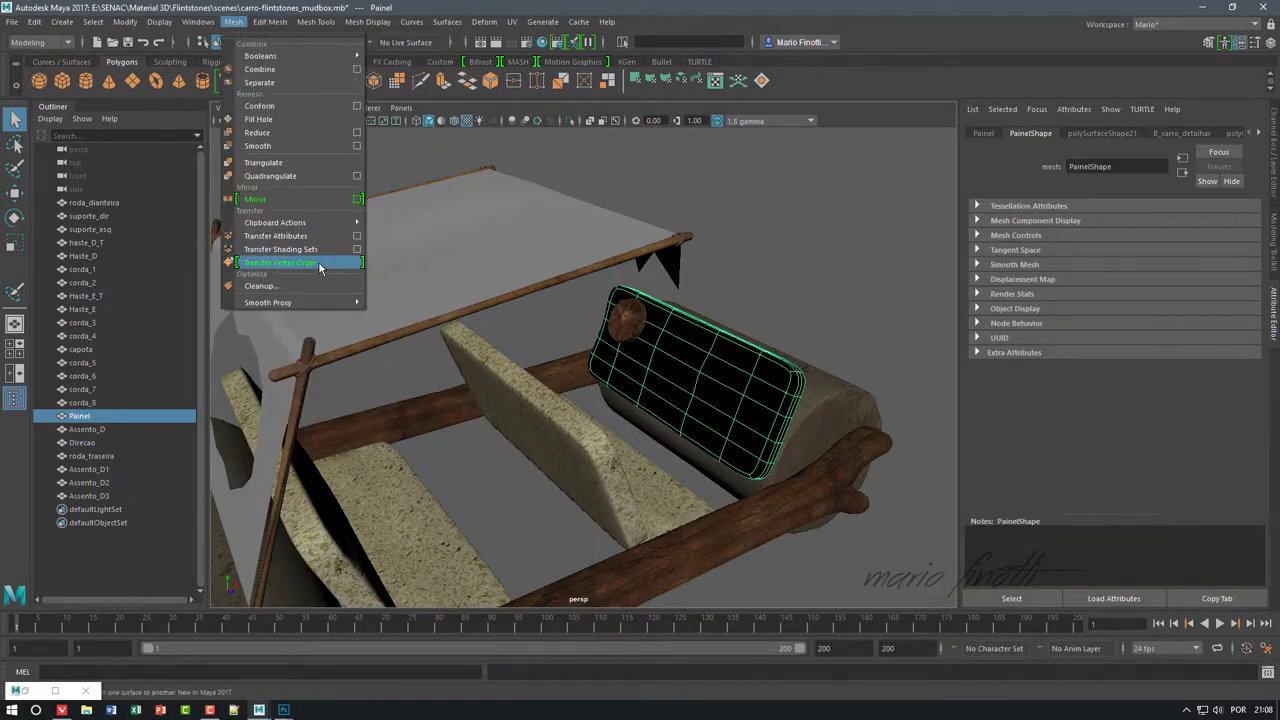
pyautogui.click(320, 266)
pyautogui.click(79, 415)
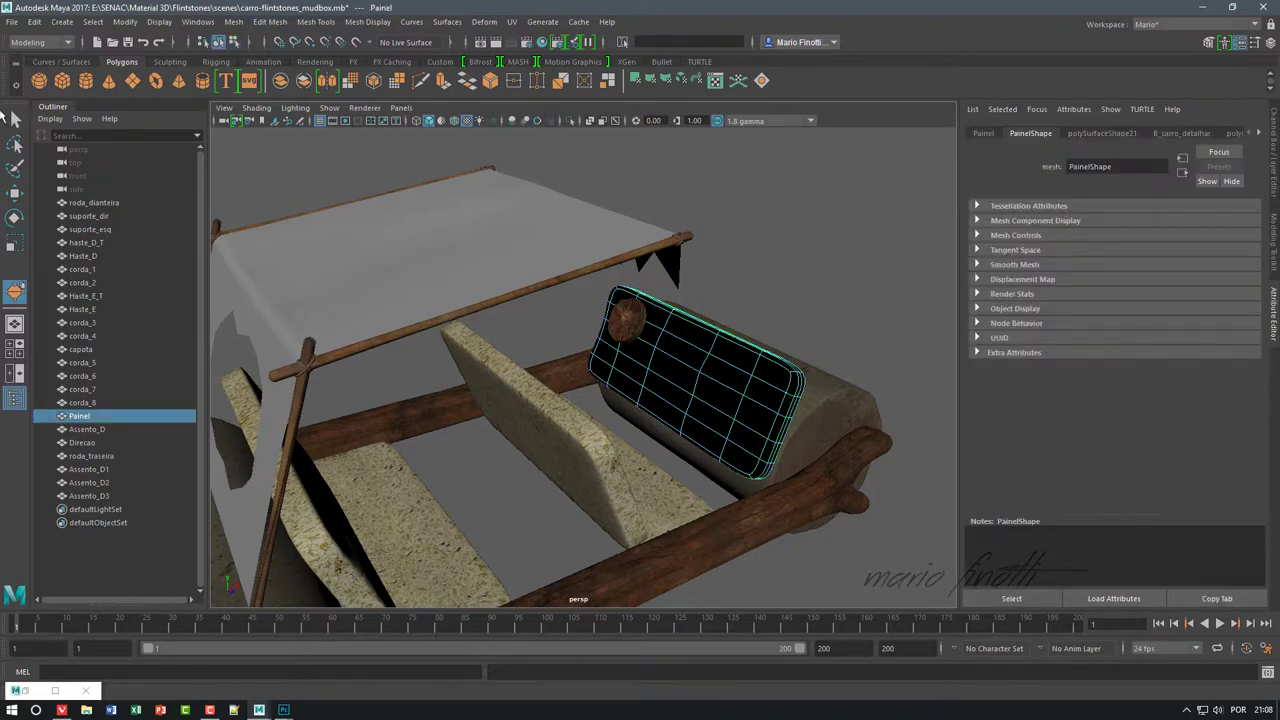
pyautogui.press('q')
# - Check the UV Set Editor, then duplicate a seat to create Assento_D4
pyautogui.click(315, 21)
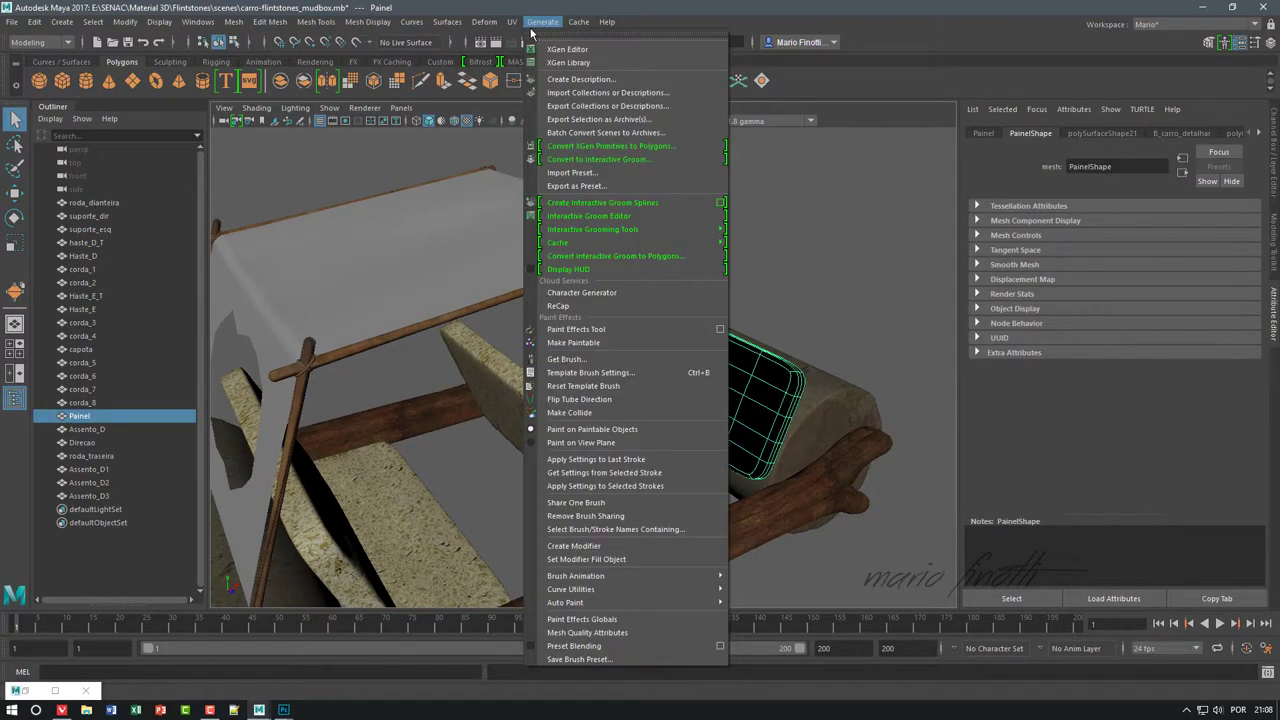
pyautogui.click(570, 60)
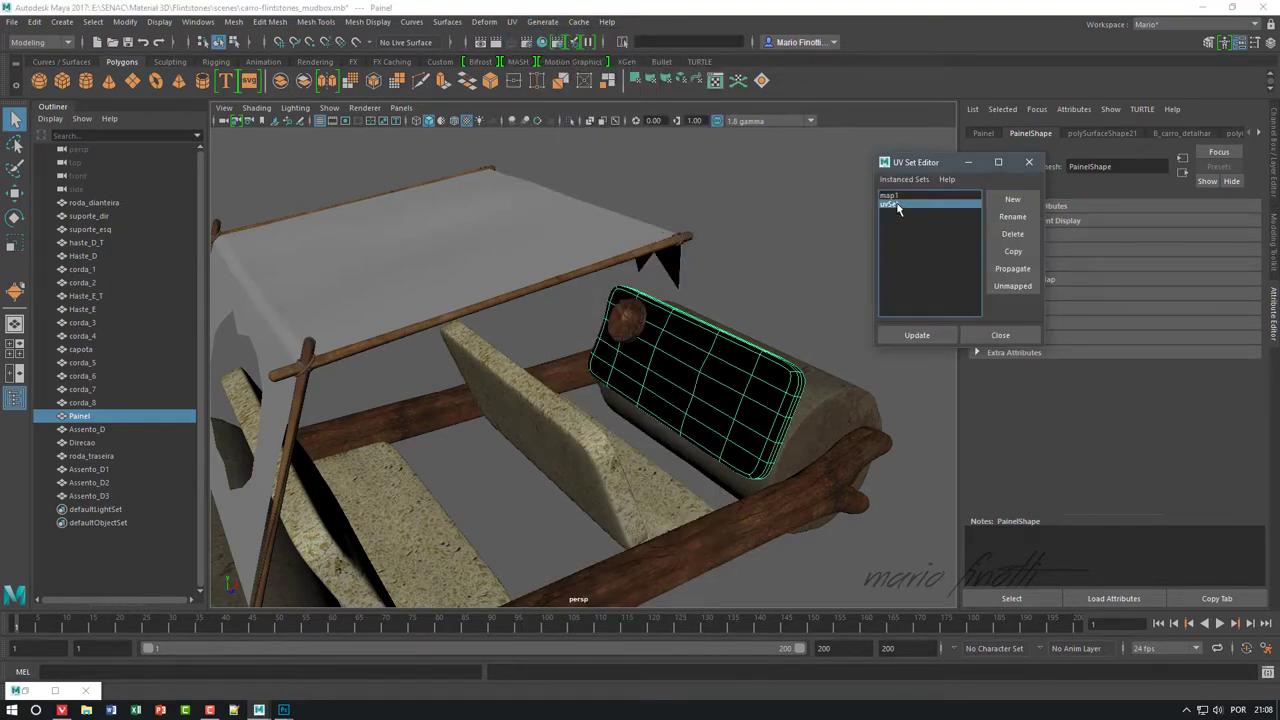
pyautogui.click(1000, 335)
pyautogui.moveTo(766, 246)
pyautogui.keyDown('alt'); pyautogui.mouseDown()
pyautogui.moveTo(827, 258)
pyautogui.moveTo(789, 306)
pyautogui.moveTo(765, 293)
pyautogui.moveTo(794, 289)
pyautogui.moveTo(795, 302)
pyautogui.mouseUp(); pyautogui.keyUp('alt')
pyautogui.click(457, 447)
pyautogui.hotkey('shift', 'd')
pyautogui.keyDown('alt'); pyautogui.moveTo(921, 300); pyautogui.dragTo(600, 330); pyautogui.keyUp('alt')
# - Assign the Painel1 material to the seat copy in Hypershade
pyautogui.click(68, 697)
pyautogui.moveTo(444, 482); pyautogui.dragTo(444, 462, button='right')
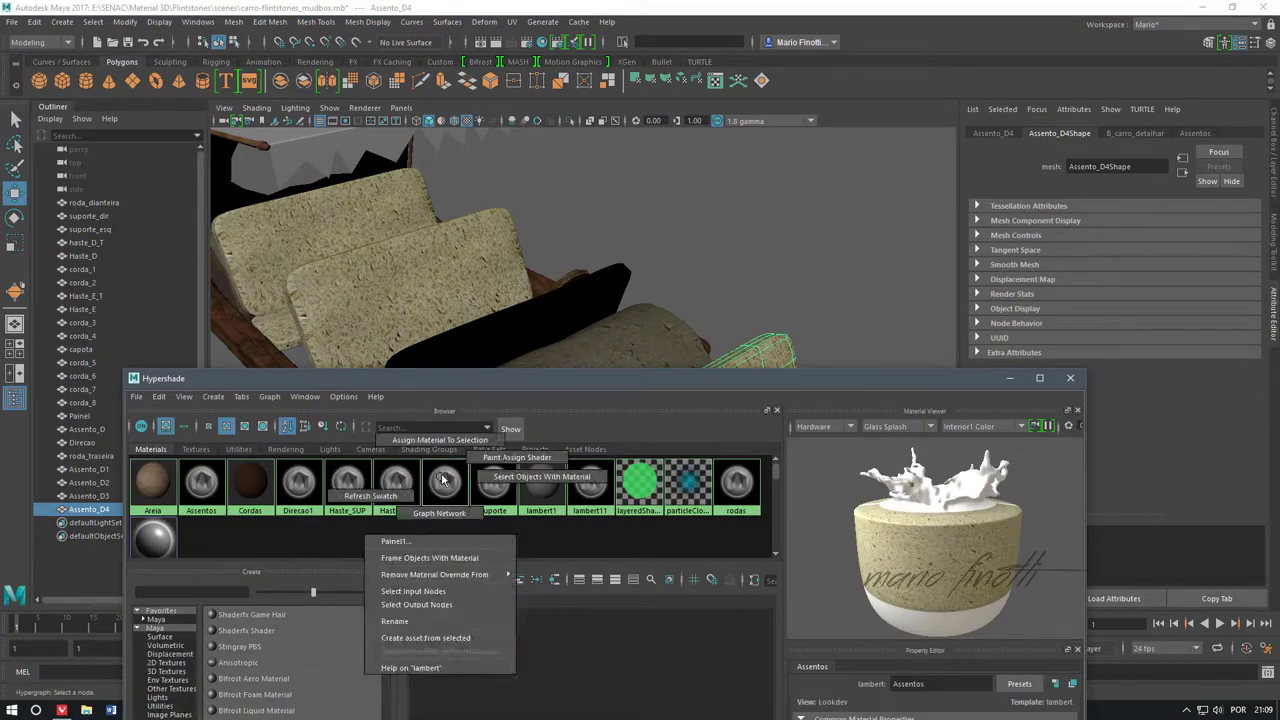
pyautogui.click(1009, 378)
pyautogui.press('f')
pyautogui.keyDown('alt'); pyautogui.moveTo(877, 280); pyautogui.dragTo(825, 355); pyautogui.keyUp('alt')
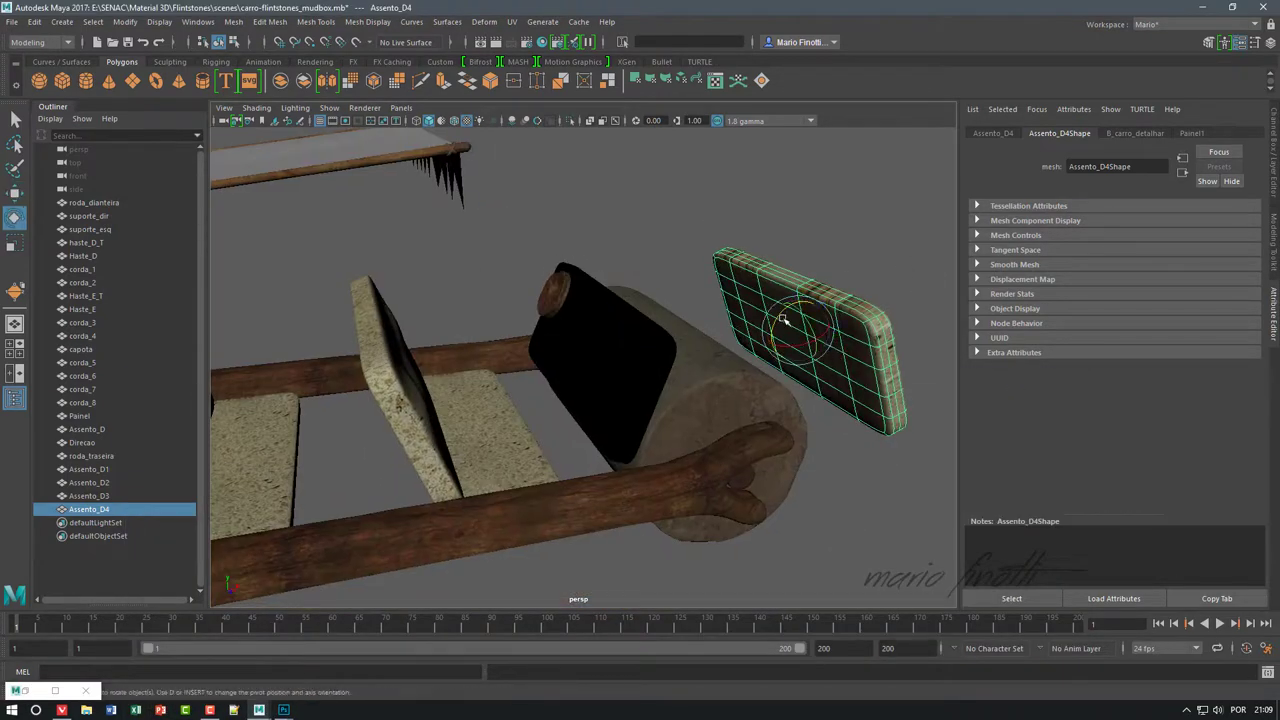
# - Rotate the seat copy upright at the car's front in the front view
pyautogui.moveTo(783, 318); pyautogui.dragTo(775, 364)
pyautogui.press('space')
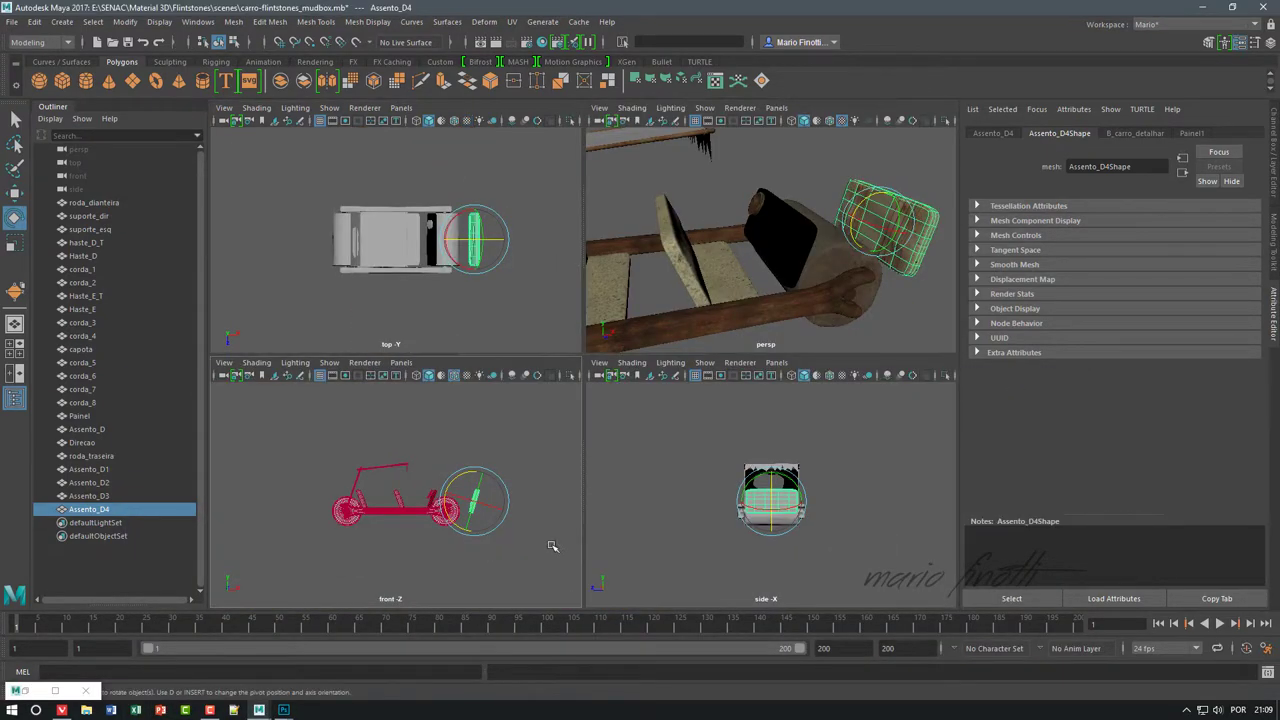
pyautogui.press('space')
pyautogui.scroll(3, 790, 465)
pyautogui.keyDown('alt'); pyautogui.moveTo(628, 455); pyautogui.dragTo(722, 515, button='middle'); pyautogui.keyUp('alt')
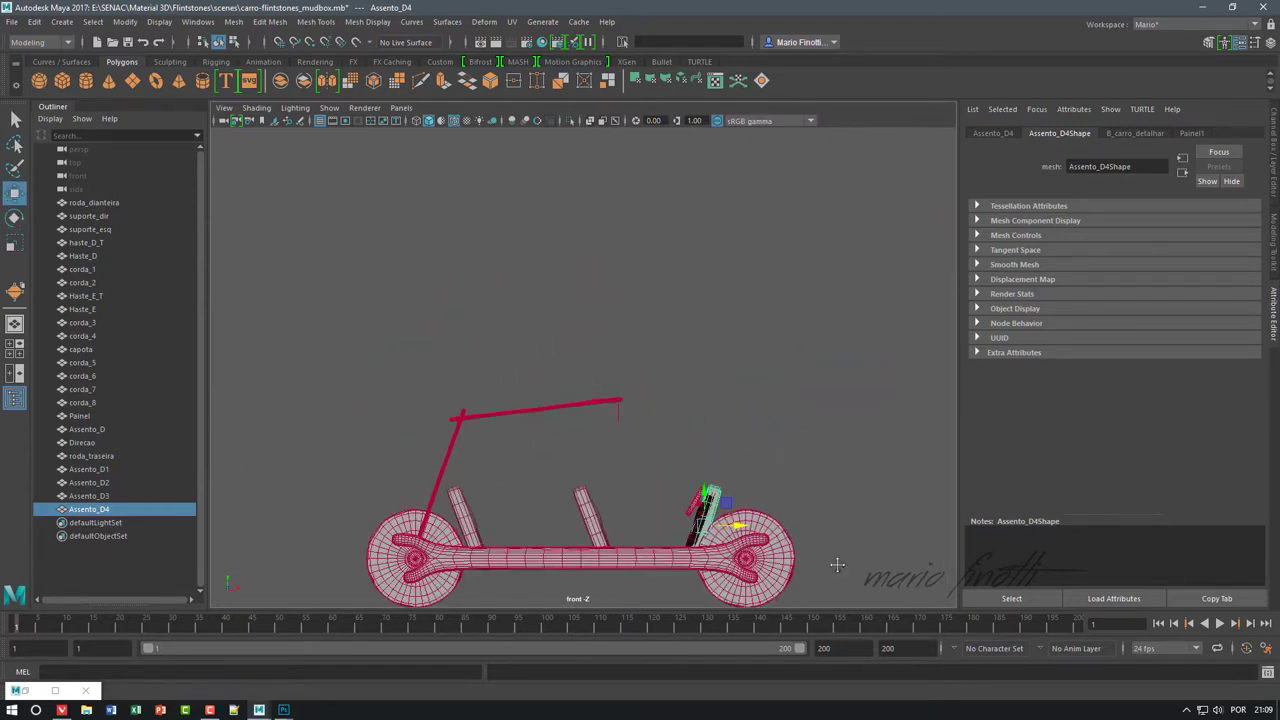
pyautogui.scroll(3, 698, 393)
pyautogui.scroll(2, 698, 393)
pyautogui.press('e')
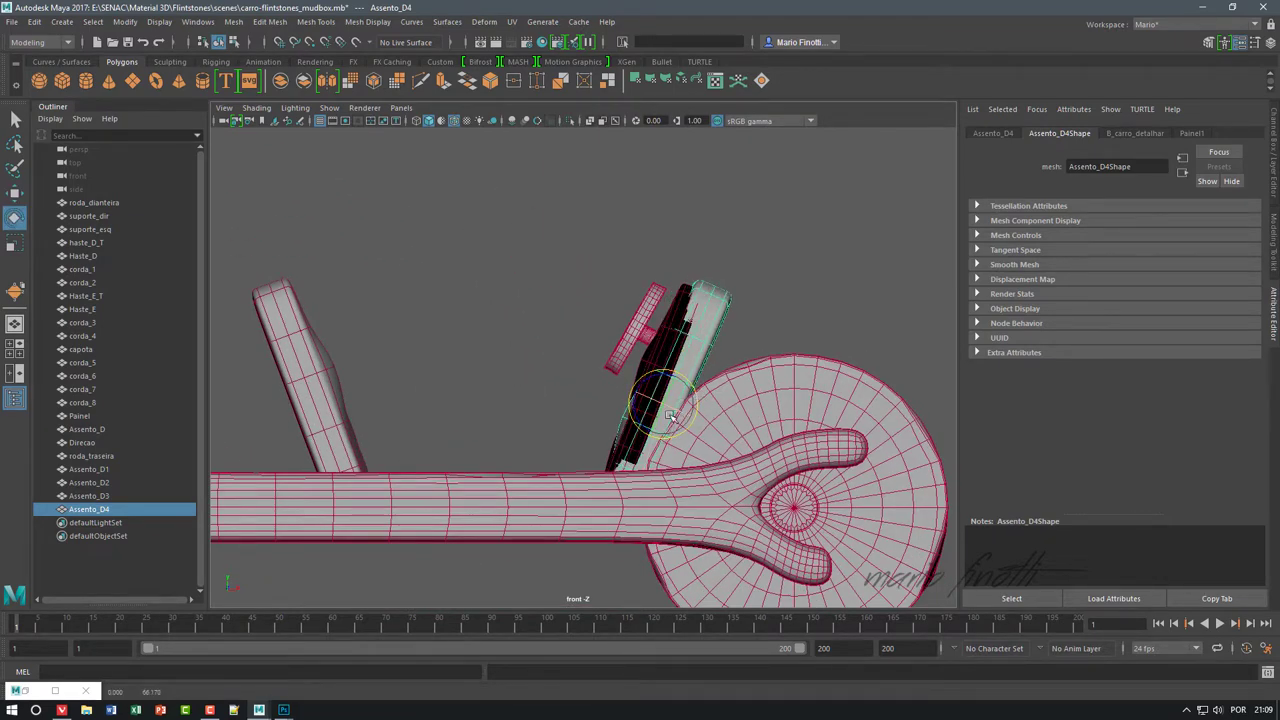
pyautogui.moveTo(666, 388); pyautogui.dragTo(668, 383)
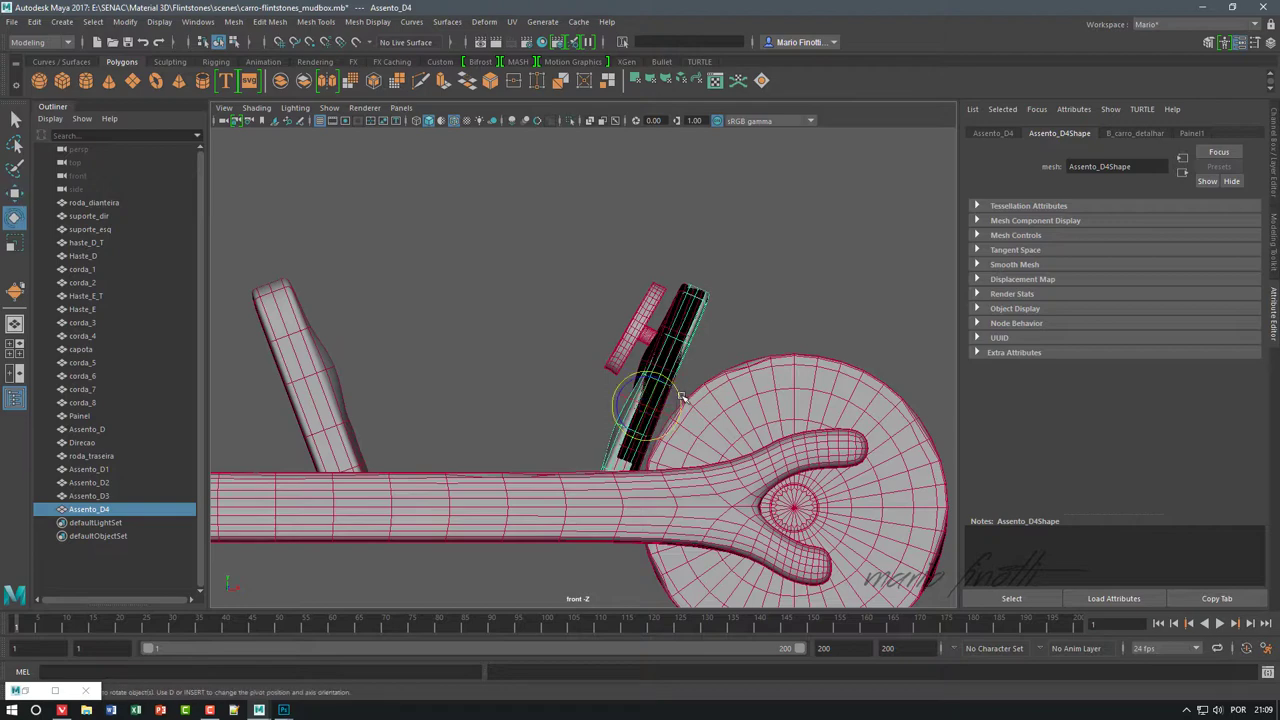
pyautogui.click(523, 375)
# - Orbit the perspective view around the car to a front-side angle
pyautogui.press('space')
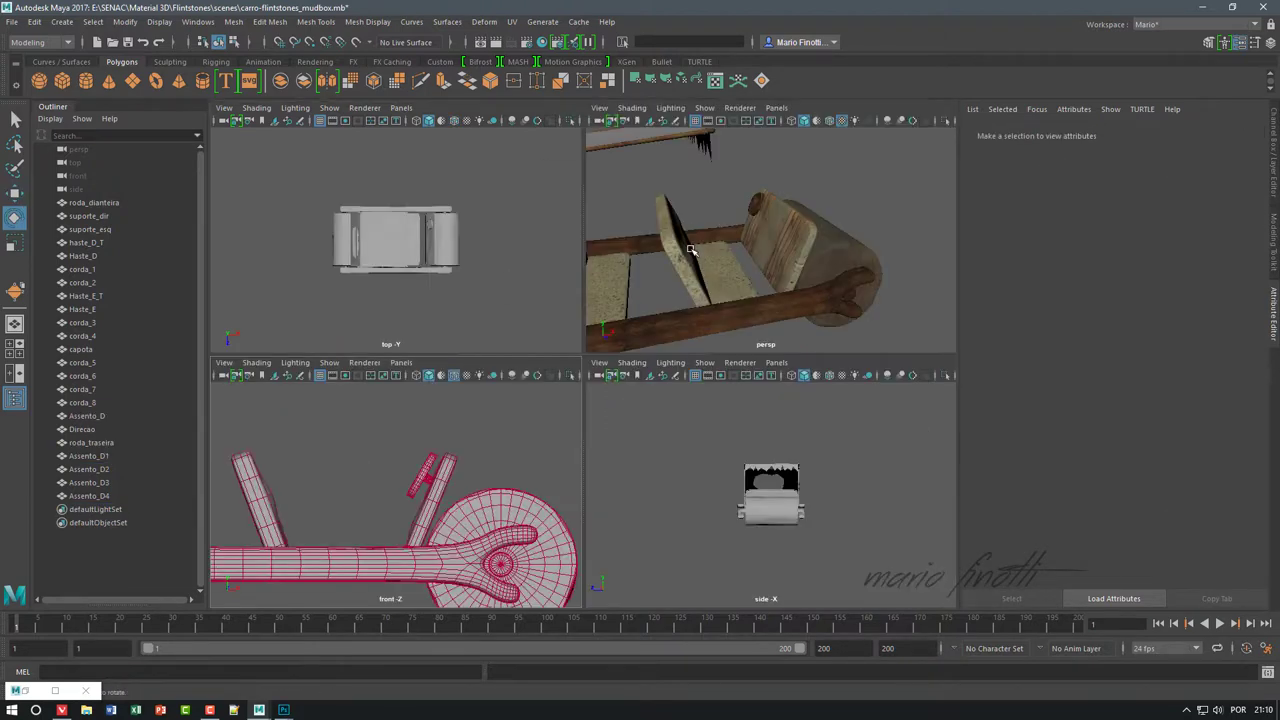
pyautogui.press('space')
pyautogui.moveTo(523, 375)
pyautogui.keyDown('alt'); pyautogui.mouseDown()
pyautogui.moveTo(714, 408)
pyautogui.moveTo(589, 437)
pyautogui.moveTo(620, 360)
pyautogui.moveTo(651, 391)
pyautogui.moveTo(483, 191)
pyautogui.mouseUp(); pyautogui.keyUp('alt')
pyautogui.scroll(-3, 789, 469)
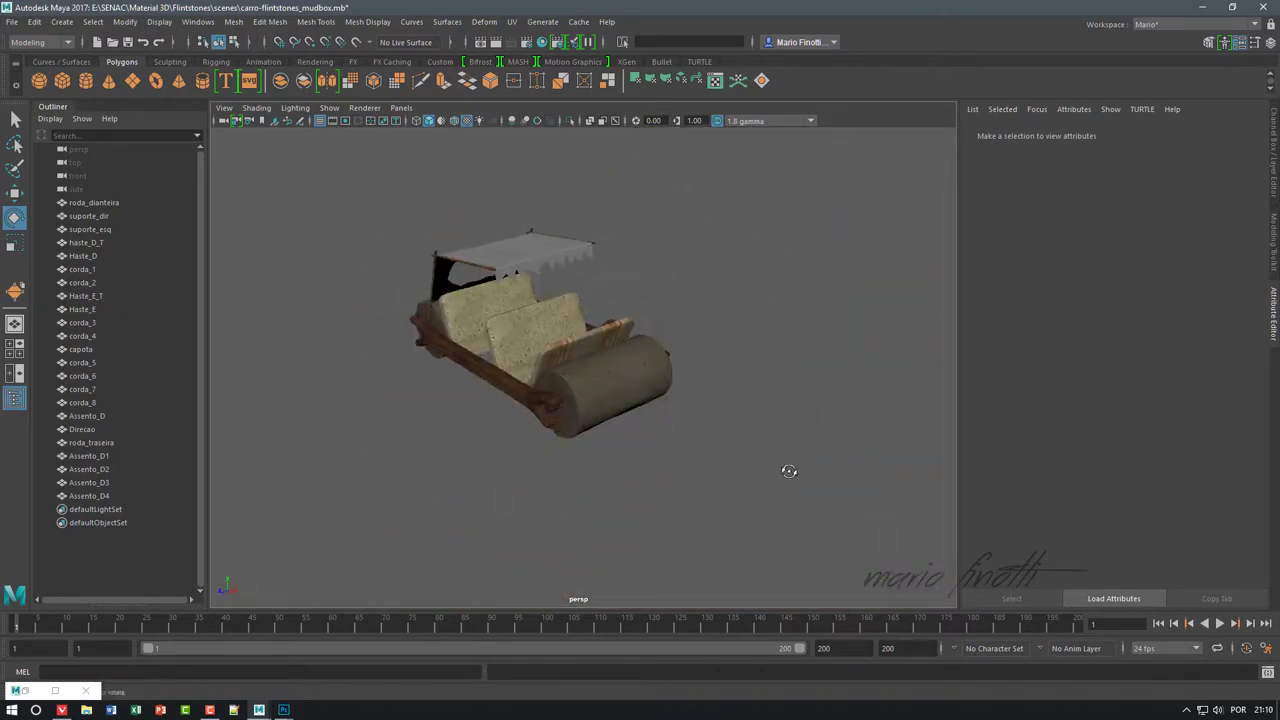
pyautogui.scroll(5, 793, 440)
pyautogui.keyDown('alt'); pyautogui.moveTo(793, 440); pyautogui.dragTo(396, 440); pyautogui.keyUp('alt')
pyautogui.moveTo(284, 710)
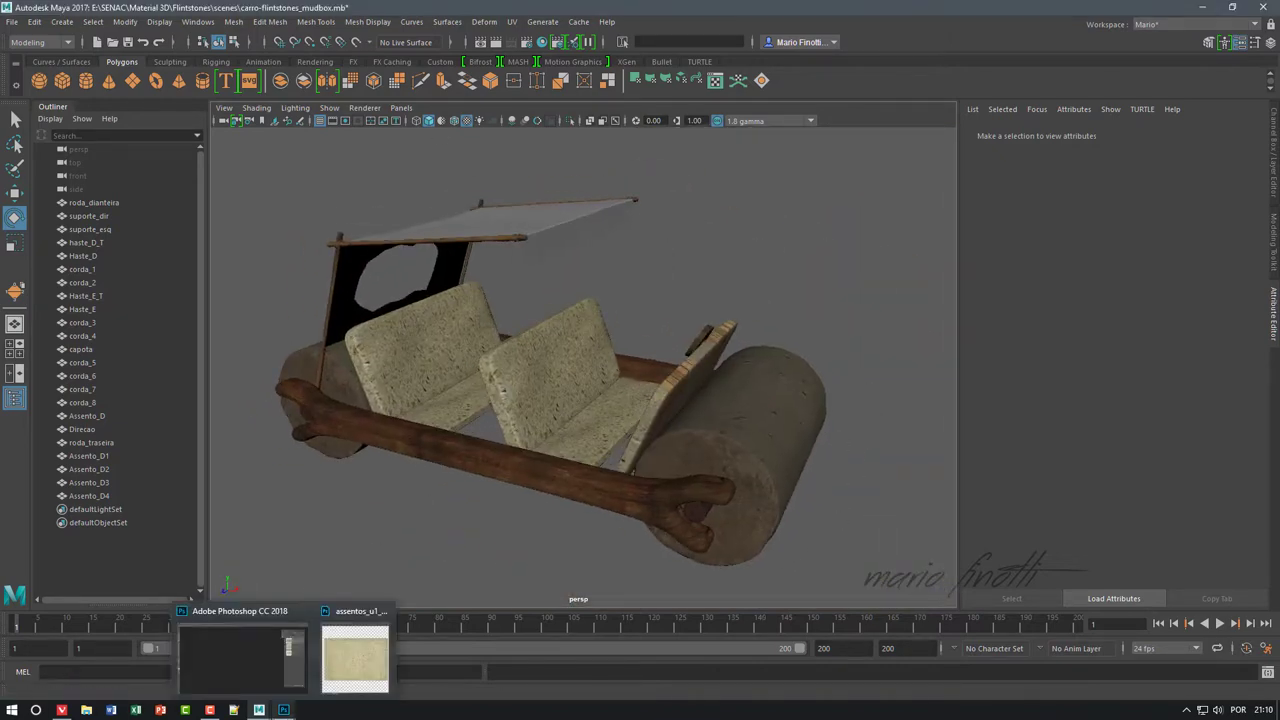
# - Close the assentos seat texture in Photoshop and browse up to G:\Textures in the Open dialog
pyautogui.click(342, 662)
pyautogui.hotkey('ctrl', 'w')
pyautogui.click(55, 270)
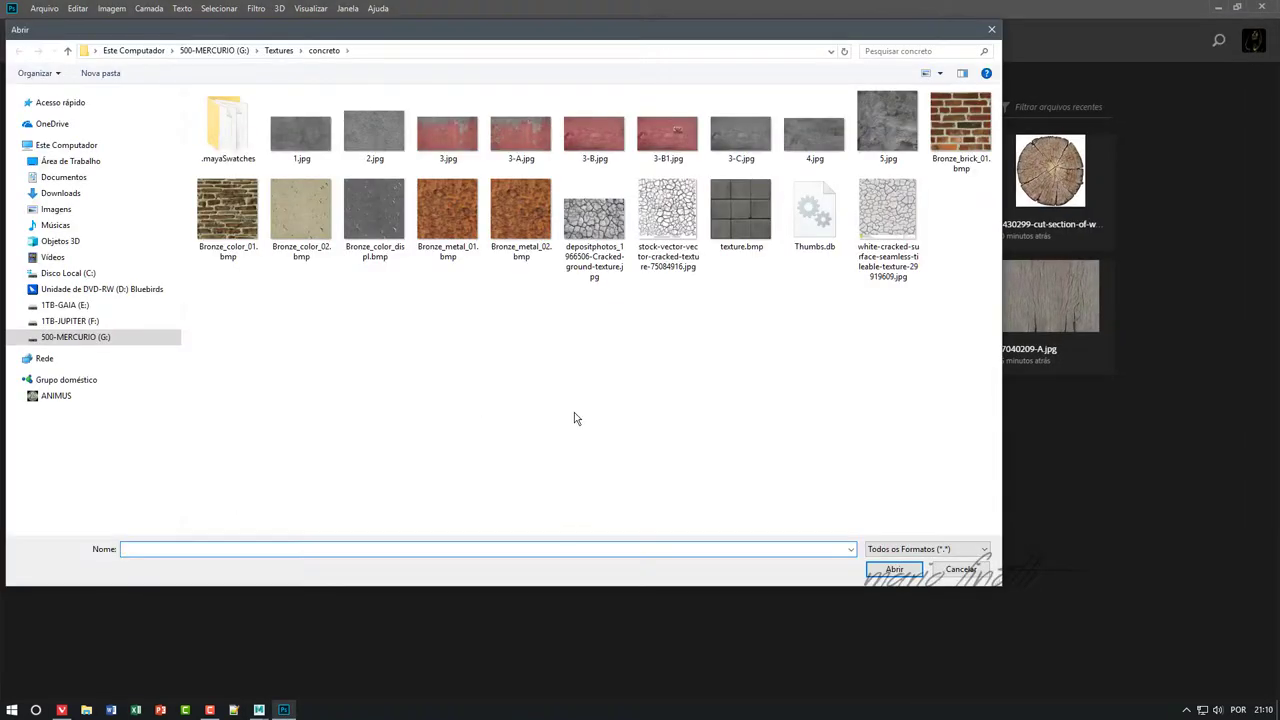
pyautogui.click(830, 51)
pyautogui.click(119, 52)
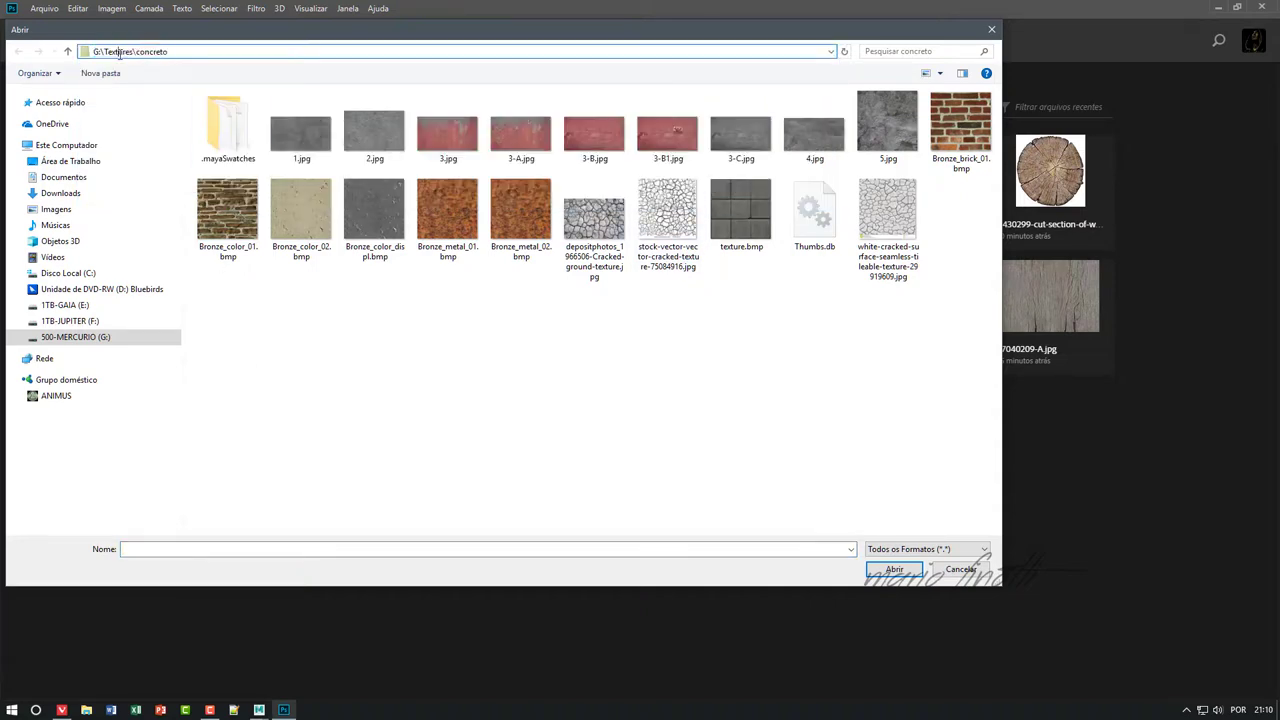
pyautogui.click(68, 51)
pyautogui.scroll(-1, 999, 284)
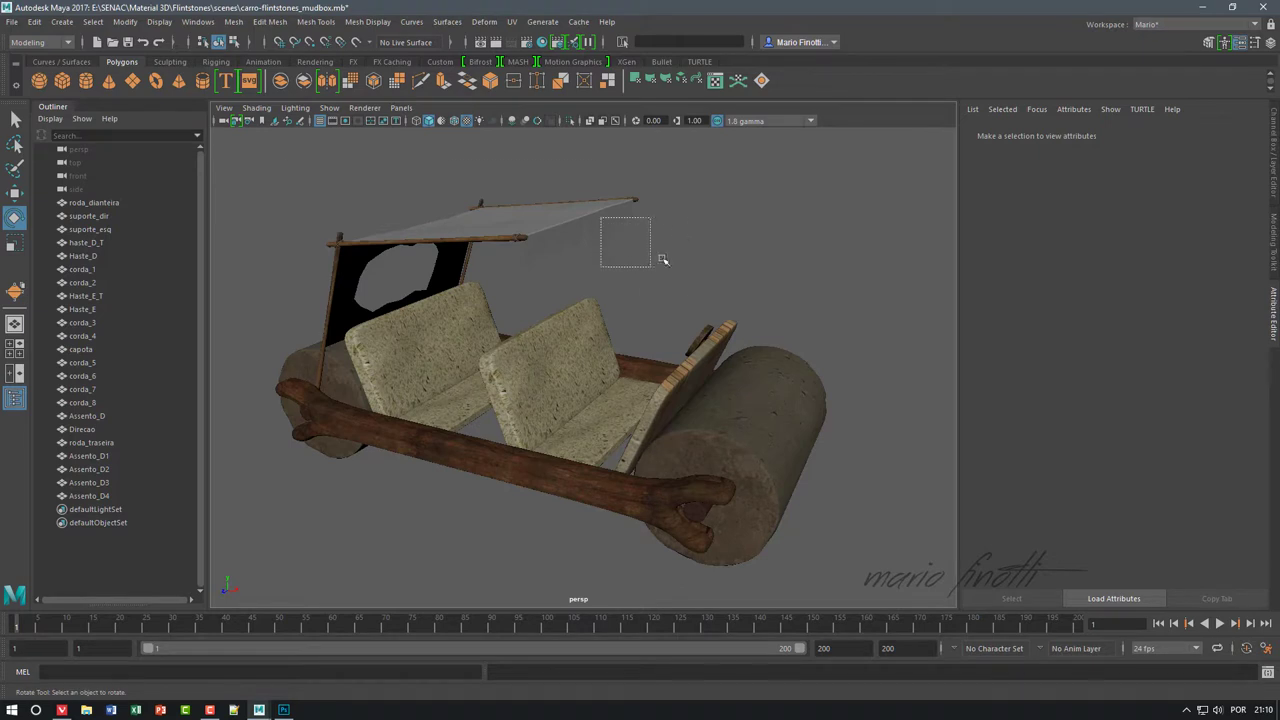
pyautogui.moveTo(662, 260); pyautogui.dragTo(664, 262)
pyautogui.click(572, 228)
pyautogui.moveTo(641, 322); pyautogui.dragTo(577, 370, button='right')
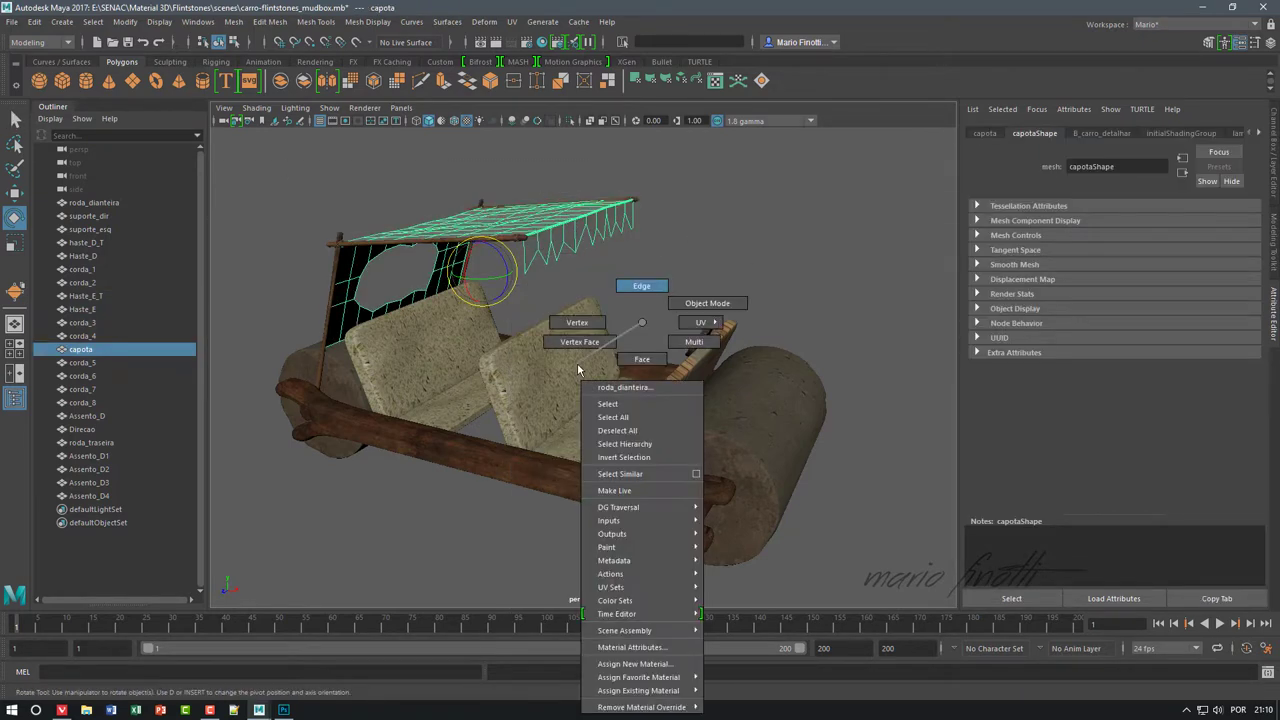
pyautogui.moveTo(560, 222); pyautogui.dragTo(714, 589, button='right')
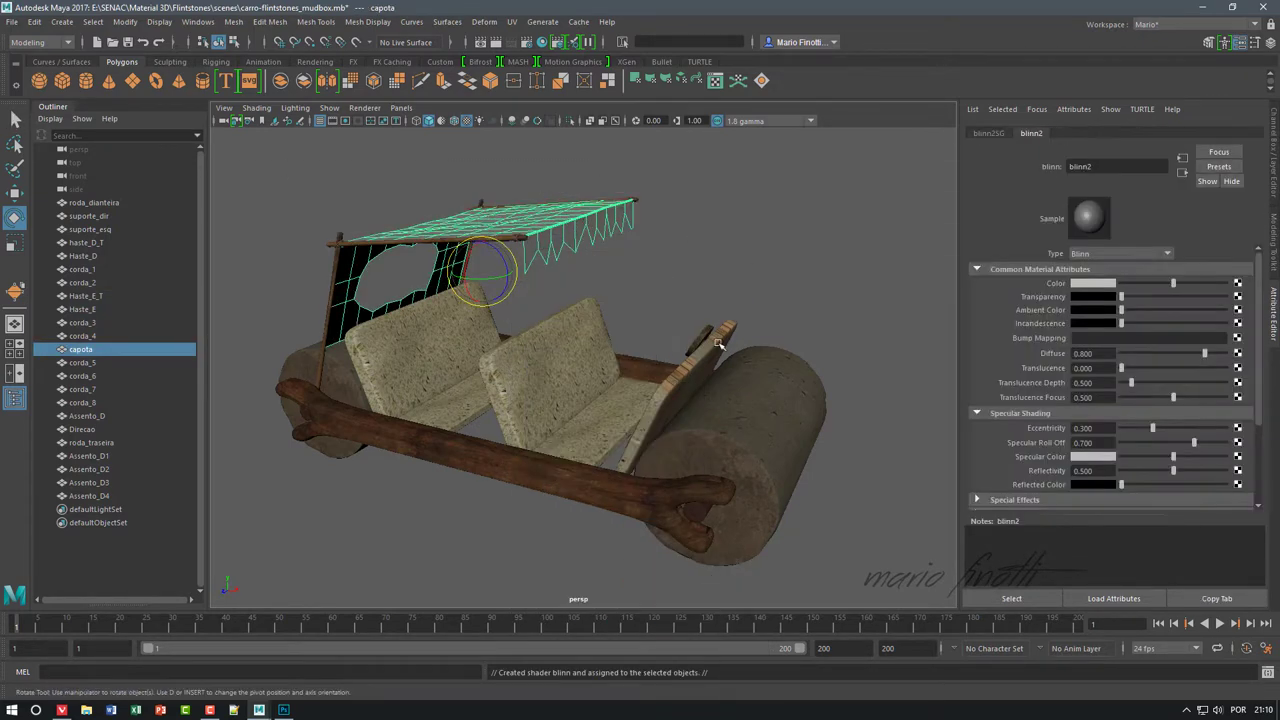
pyautogui.write('Capota')
pyautogui.click(1238, 283)
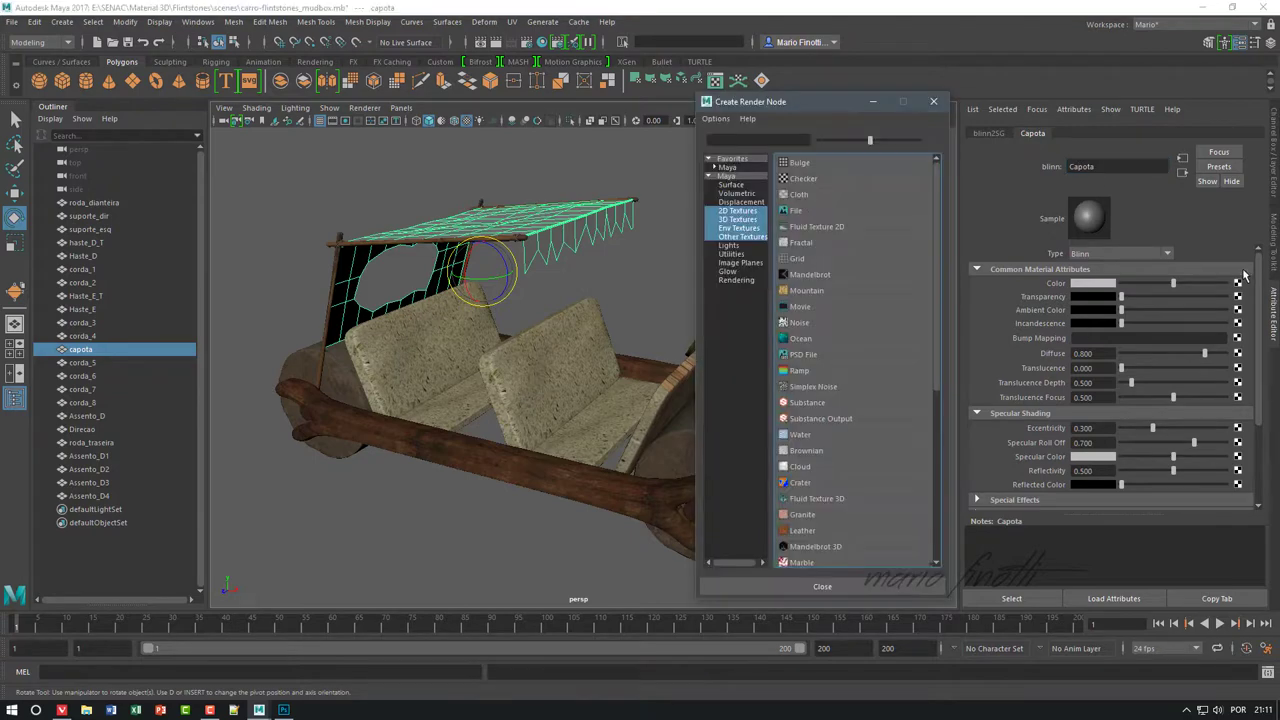
pyautogui.click(812, 218)
pyautogui.click(1243, 316)
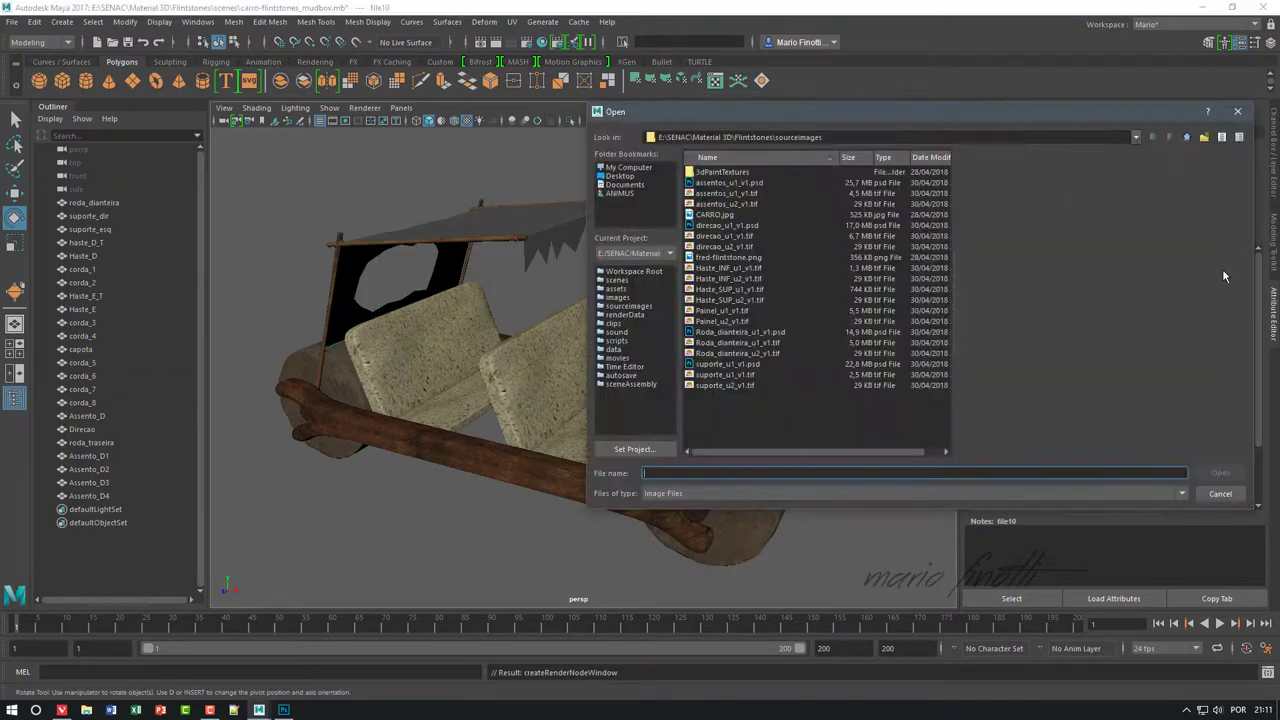
pyautogui.click(1073, 135)
pyautogui.click(735, 232)
pyautogui.click(722, 193)
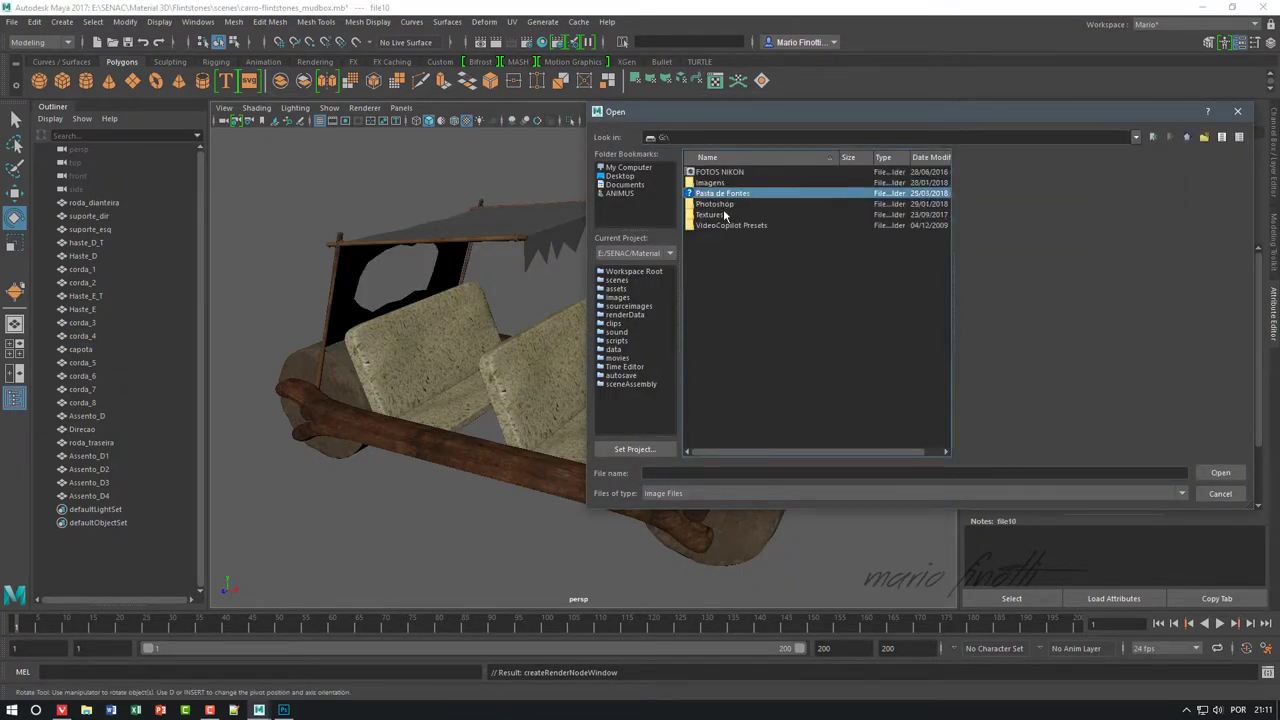
pyautogui.doubleClick(724, 216)
pyautogui.moveTo(947, 210); pyautogui.dragTo(816, 450)
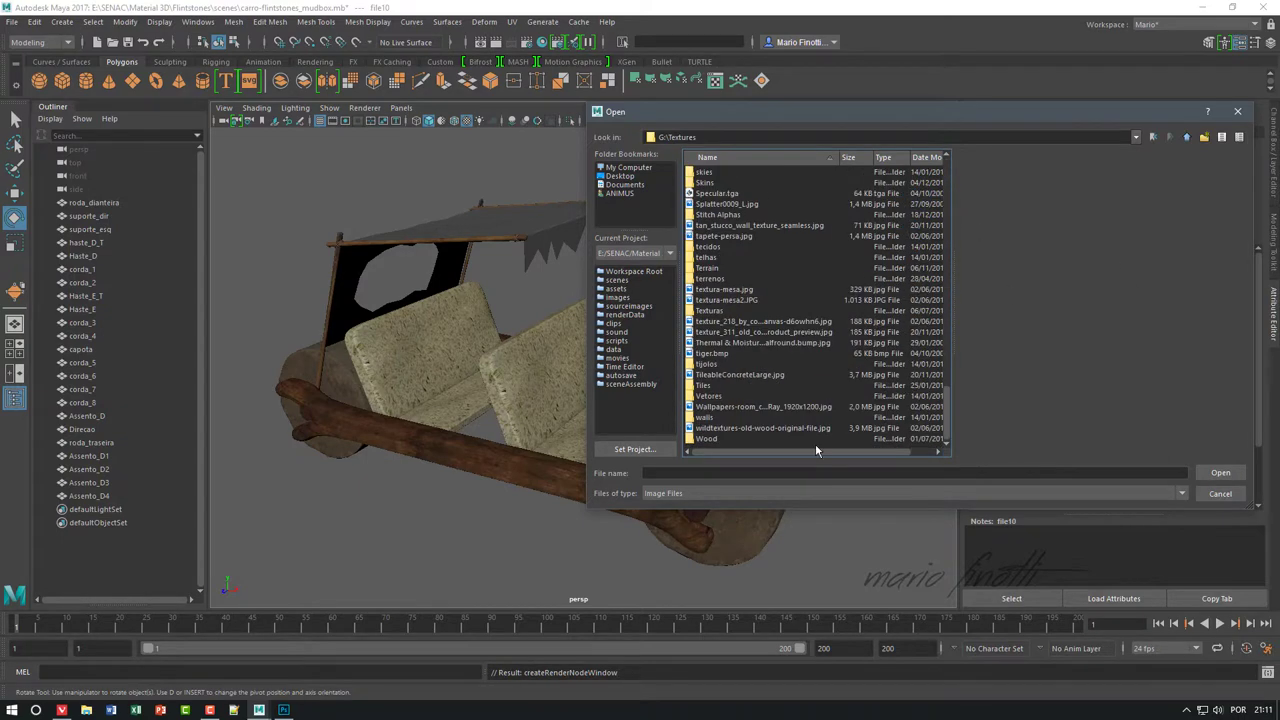
pyautogui.click(735, 376)
pyautogui.click(738, 407)
pyautogui.click(746, 428)
pyautogui.click(748, 331)
pyautogui.click(748, 343)
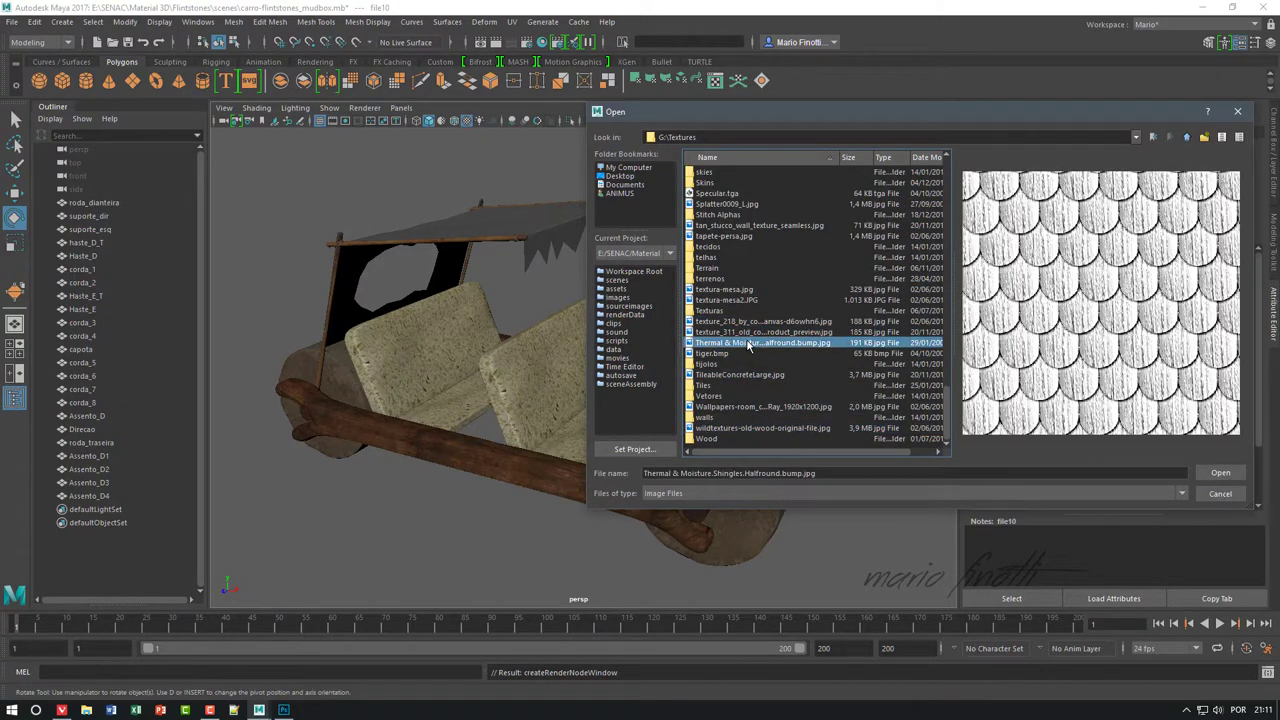
pyautogui.click(718, 289)
pyautogui.click(725, 300)
pyautogui.click(729, 236)
pyautogui.click(731, 204)
pyautogui.click(731, 193)
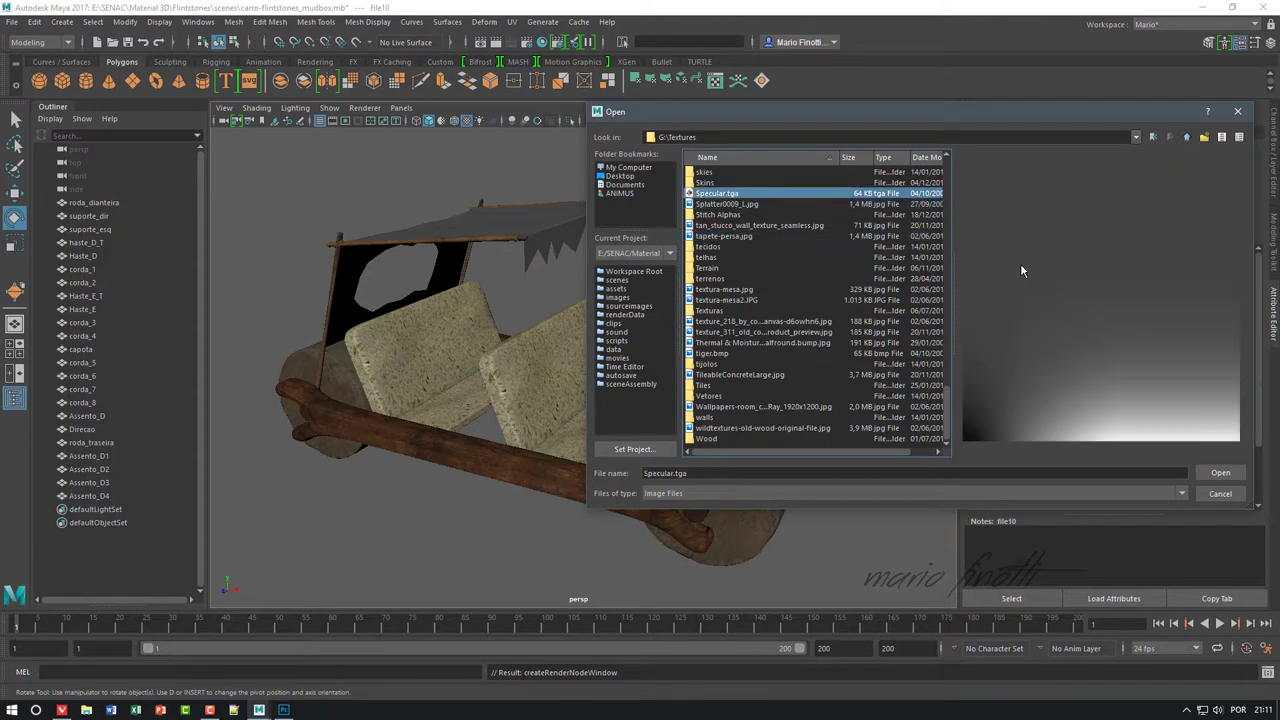
pyautogui.moveTo(952, 425); pyautogui.dragTo(948, 361)
pyautogui.click(727, 428)
pyautogui.scroll(-1, 848, 342)
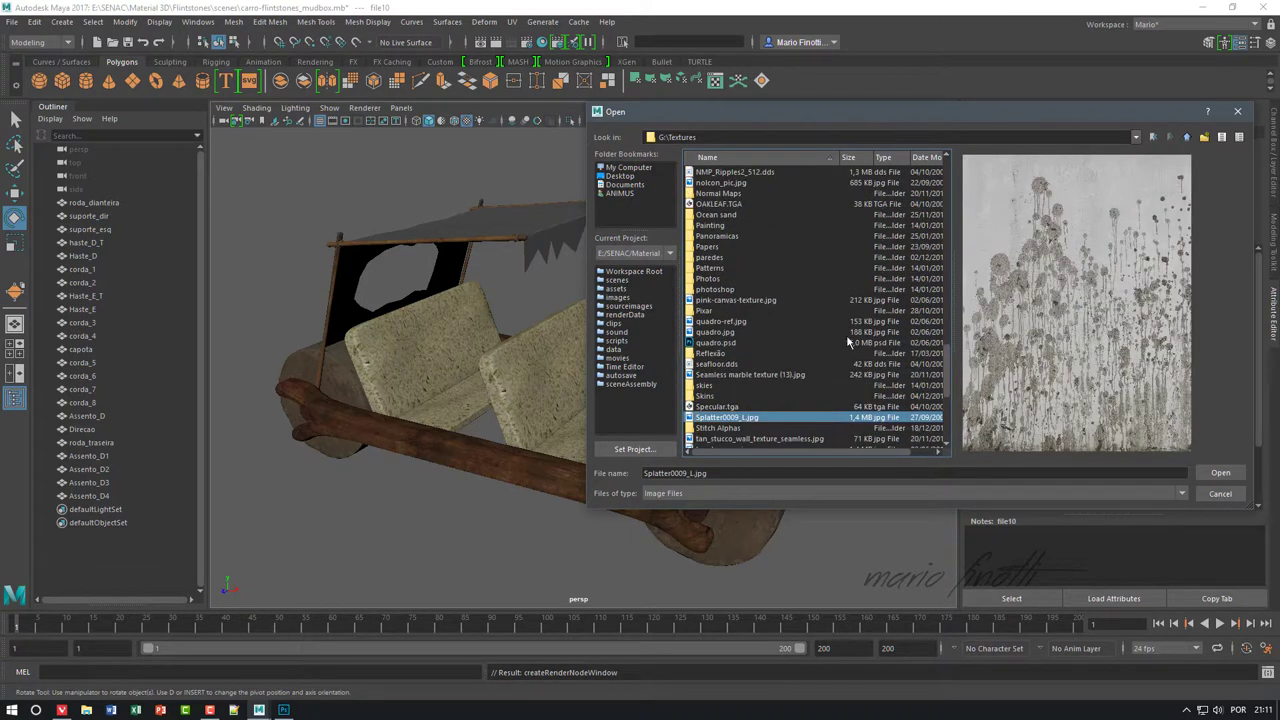
pyautogui.moveTo(946, 338); pyautogui.dragTo(946, 416)
pyautogui.click(1219, 494)
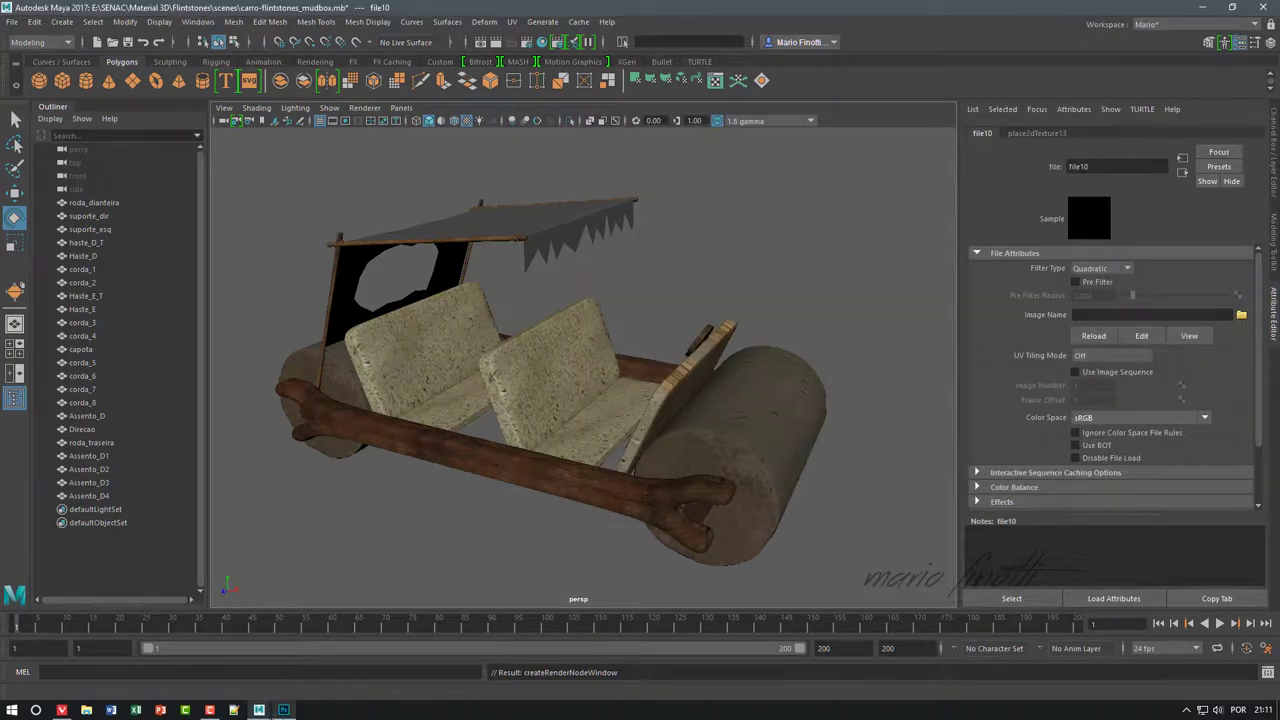
pyautogui.click(284, 710)
pyautogui.click(55, 257)
pyautogui.click(278, 51)
# - Open the old concrete wall texture and add a white-filled layer beneath it
pyautogui.moveTo(996, 220)
pyautogui.mouseDown()
pyautogui.moveTo(995, 509)
pyautogui.moveTo(999, 410)
pyautogui.moveTo(998, 470)
pyautogui.mouseUp()
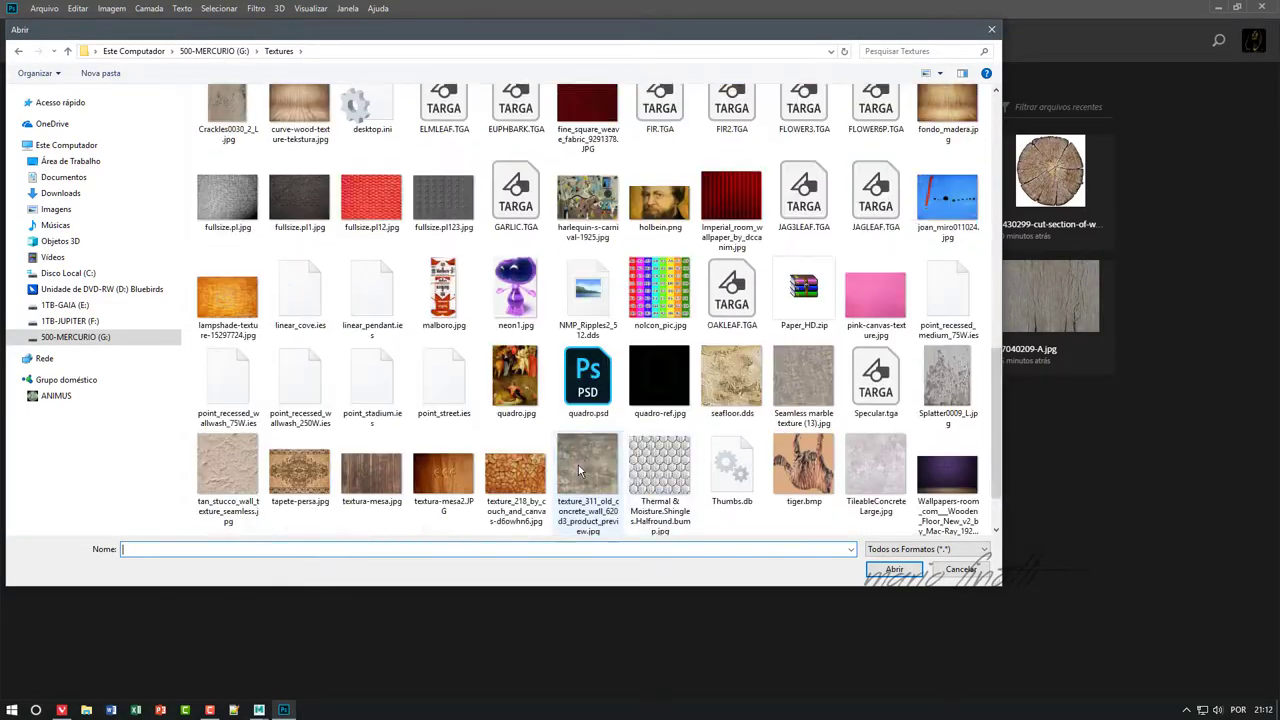
pyautogui.doubleClick(804, 460)
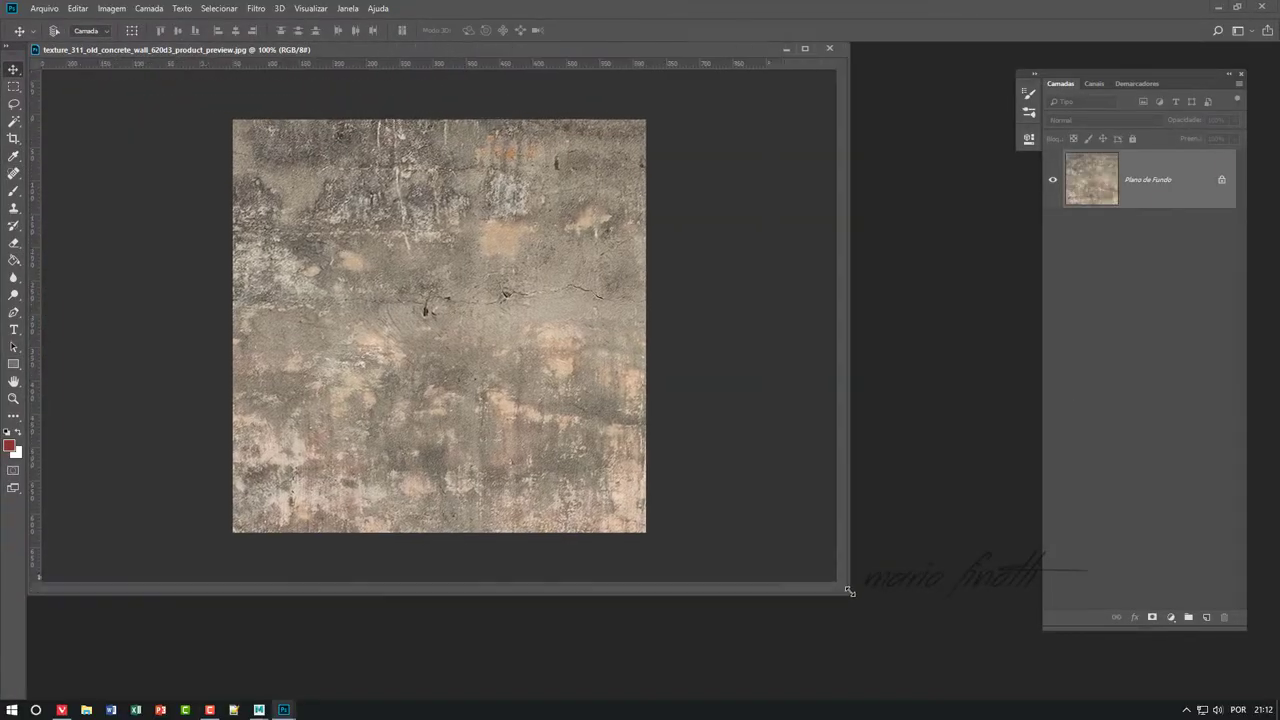
pyautogui.moveTo(849, 591); pyautogui.dragTo(861, 592)
pyautogui.click(1221, 179)
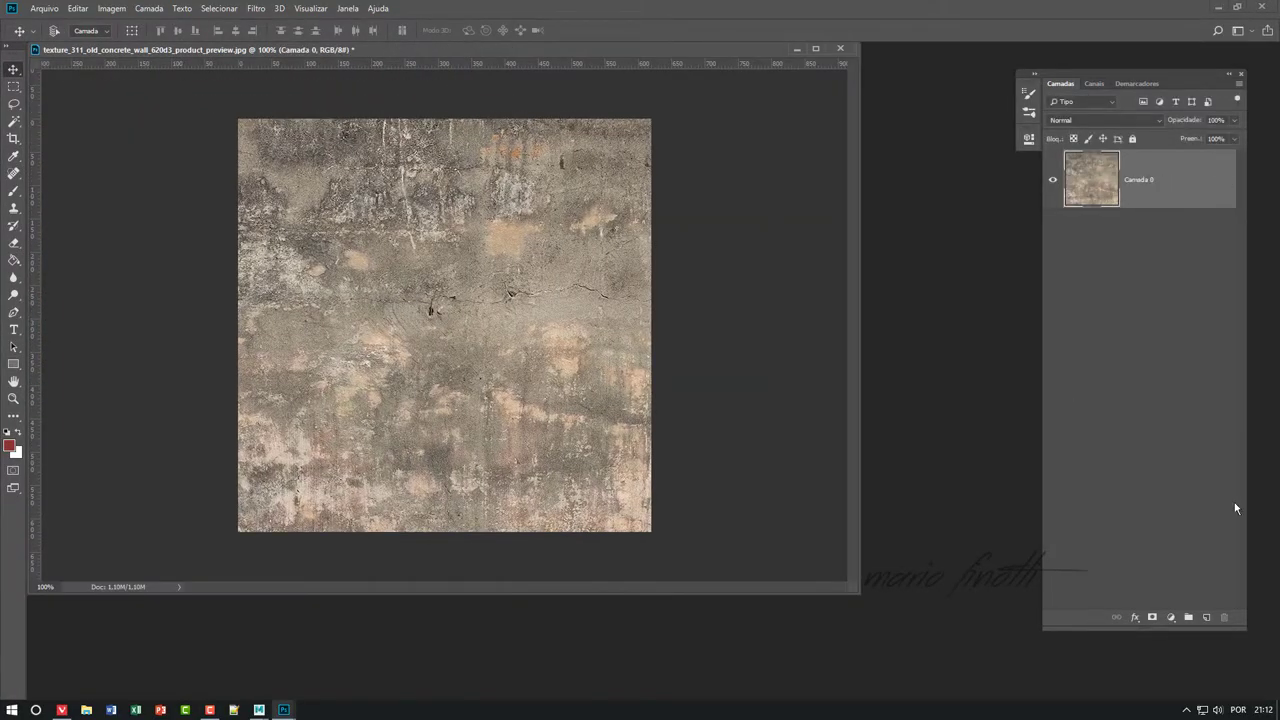
pyautogui.click(1206, 617)
pyautogui.hotkey('ctrl', '[')
pyautogui.press('g')
pyautogui.click(1140, 179)
# - Lower the concrete layer's opacity to 71% and clone-stamp away its cracks
pyautogui.click(1234, 120)
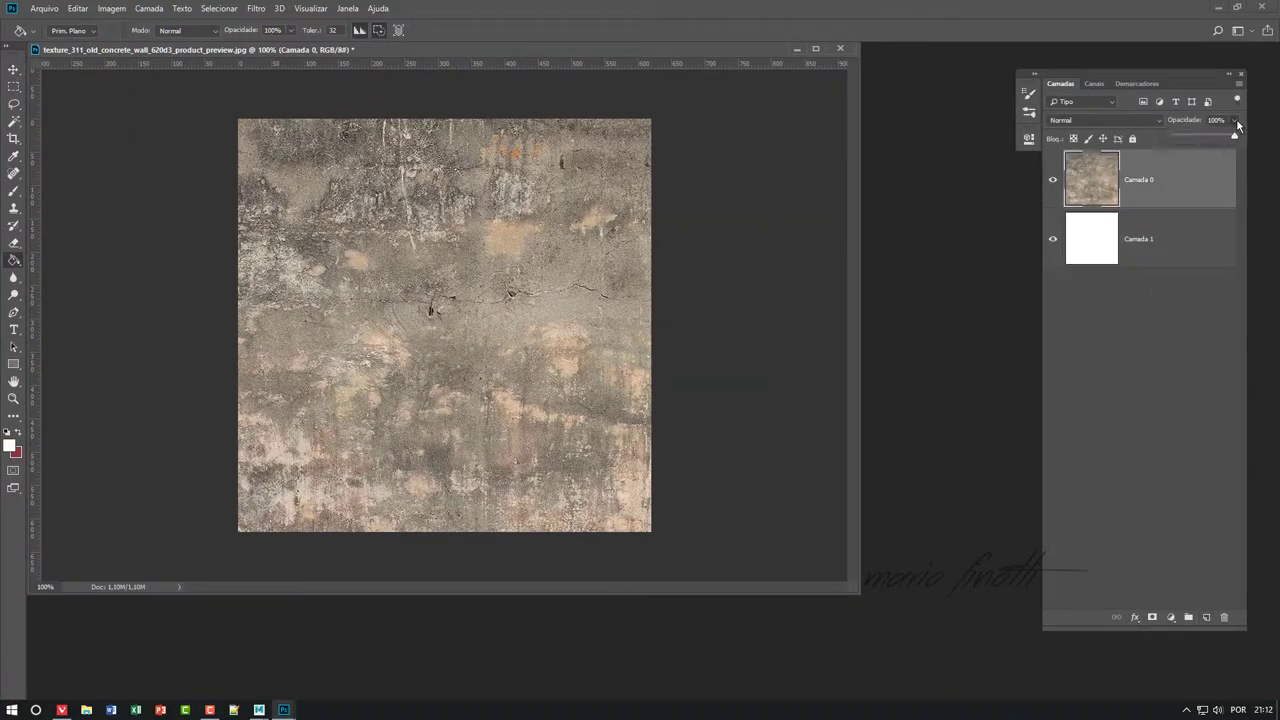
pyautogui.moveTo(1230, 135)
pyautogui.mouseDown()
pyautogui.moveTo(1199, 140)
pyautogui.moveTo(1217, 143)
pyautogui.mouseUp()
pyautogui.click(14, 208)
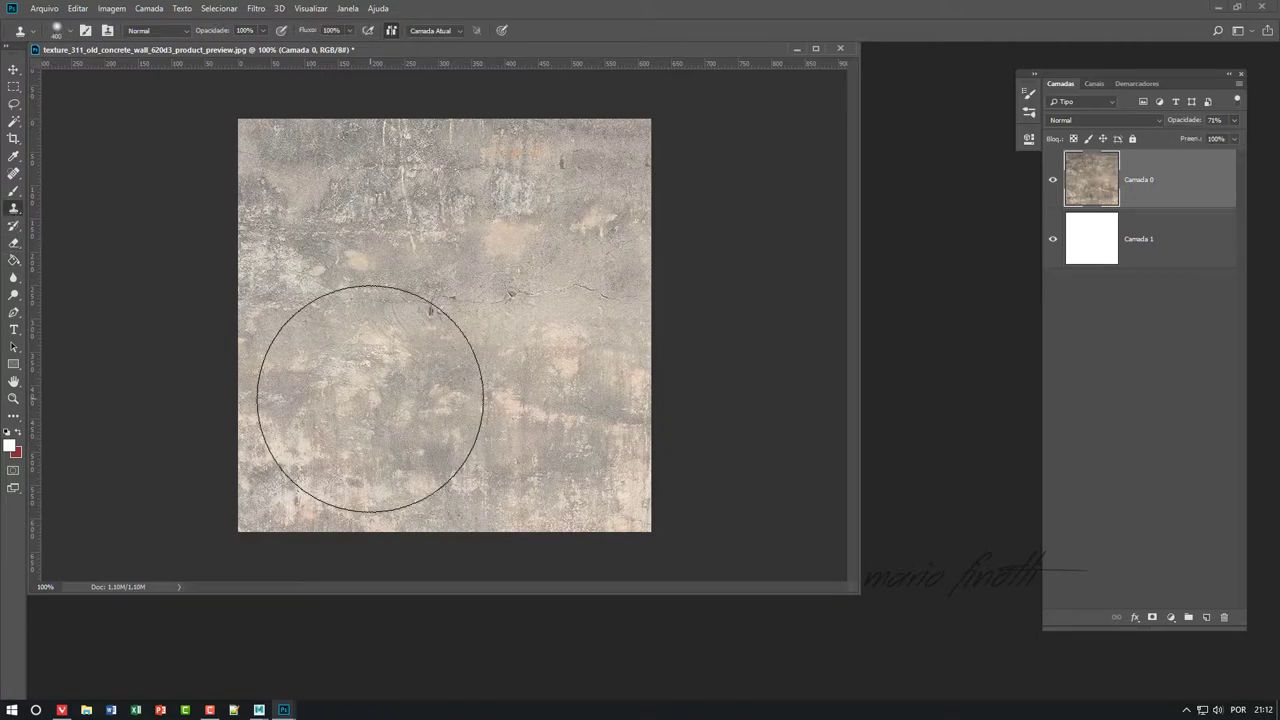
pyautogui.keyDown('alt'); pyautogui.click(353, 387); pyautogui.keyUp('alt')
pyautogui.moveTo(400, 300); pyautogui.dragTo(620, 290)
pyautogui.moveTo(350, 250); pyautogui.dragTo(540, 400)
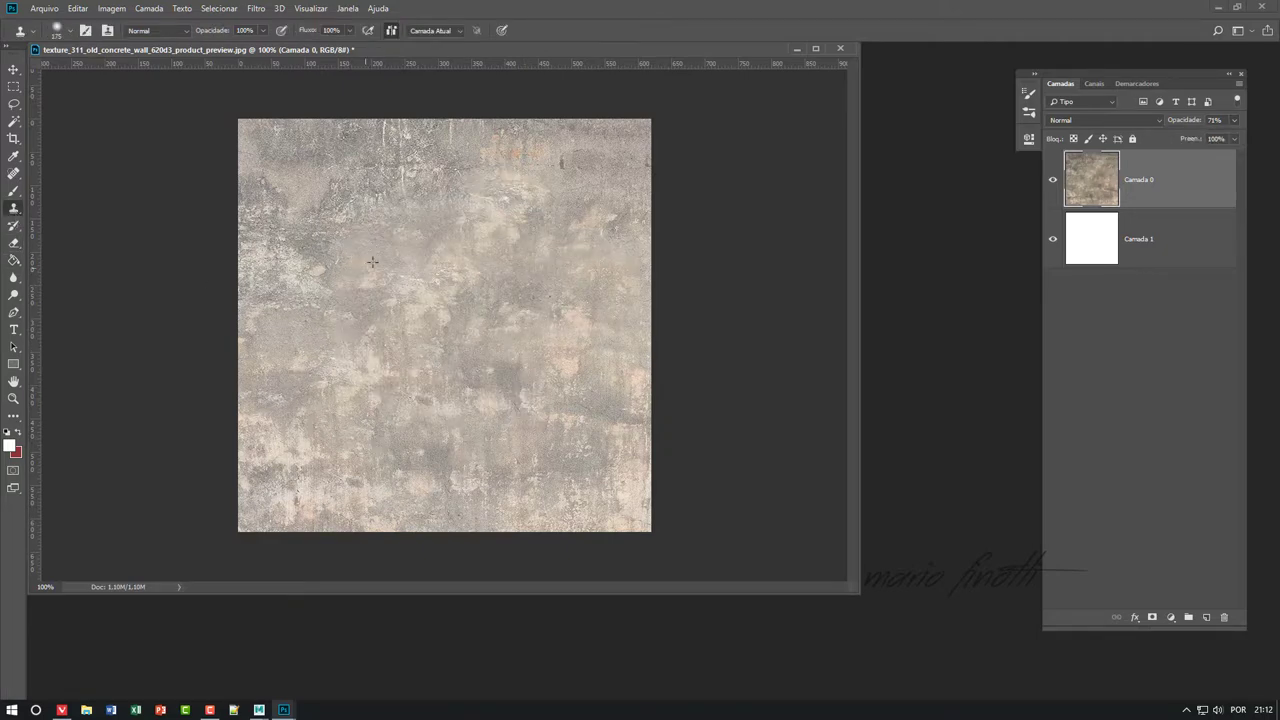
# - Shrink the concrete to a smaller square and duplicate it as two side-by-side tiles
pyautogui.hotkey('ctrl', 't')
pyautogui.keyDown('alt'); pyautogui.keyDown('shift'); pyautogui.moveTo(650, 119); pyautogui.dragTo(591, 214); pyautogui.keyUp('shift'); pyautogui.keyUp('alt')
pyautogui.press('Return')
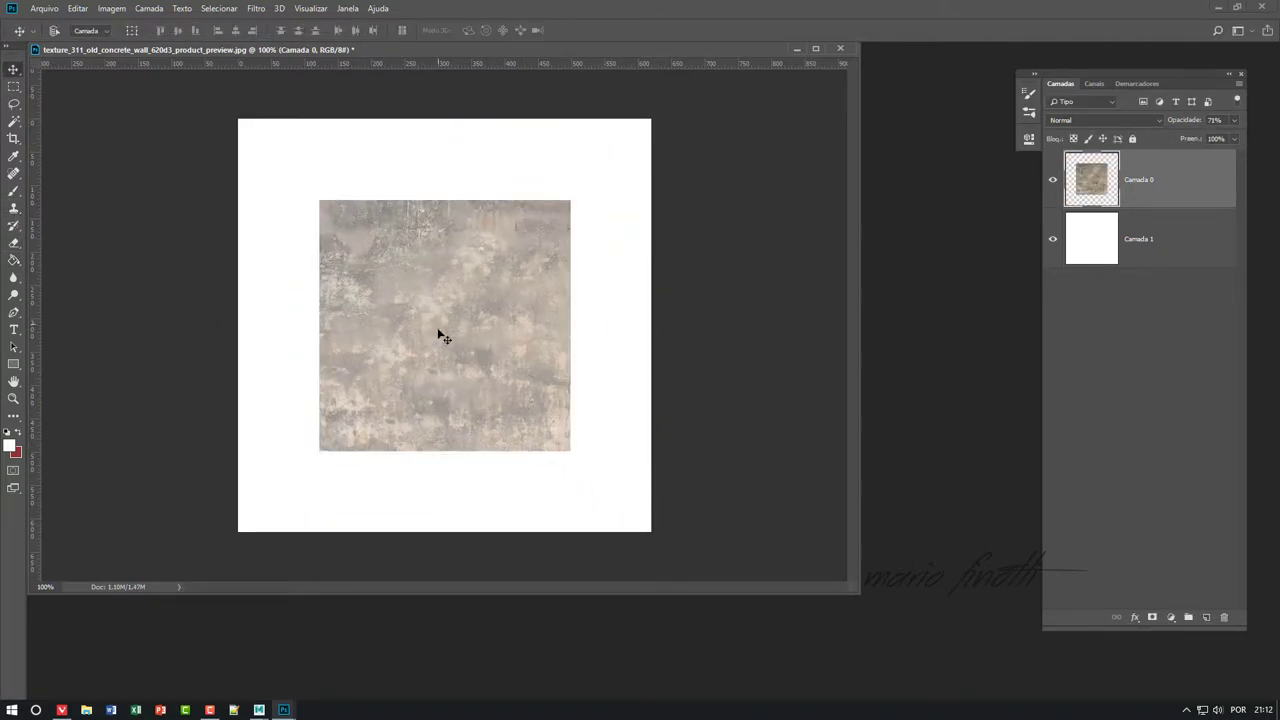
pyautogui.keyDown('alt'); pyautogui.moveTo(476, 330); pyautogui.dragTo(407, 331); pyautogui.keyUp('alt')
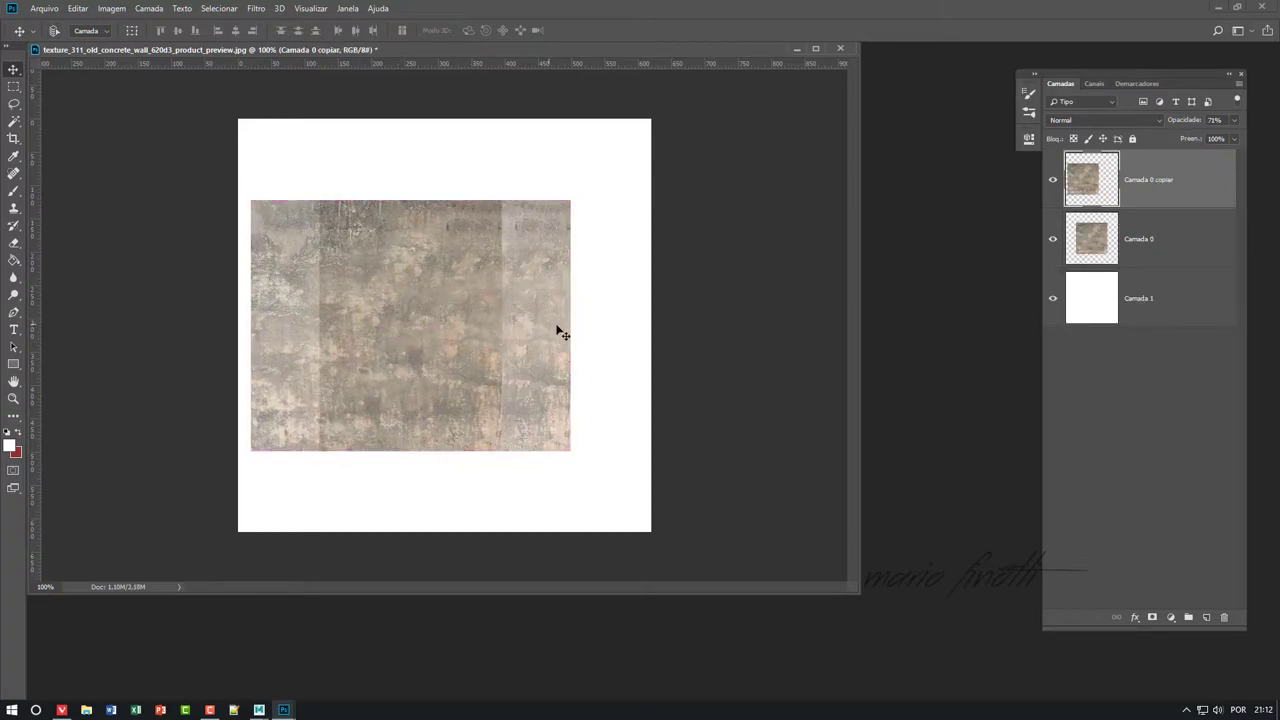
pyautogui.hotkey('alt', '[')
pyautogui.moveTo(528, 300); pyautogui.dragTo(584, 302)
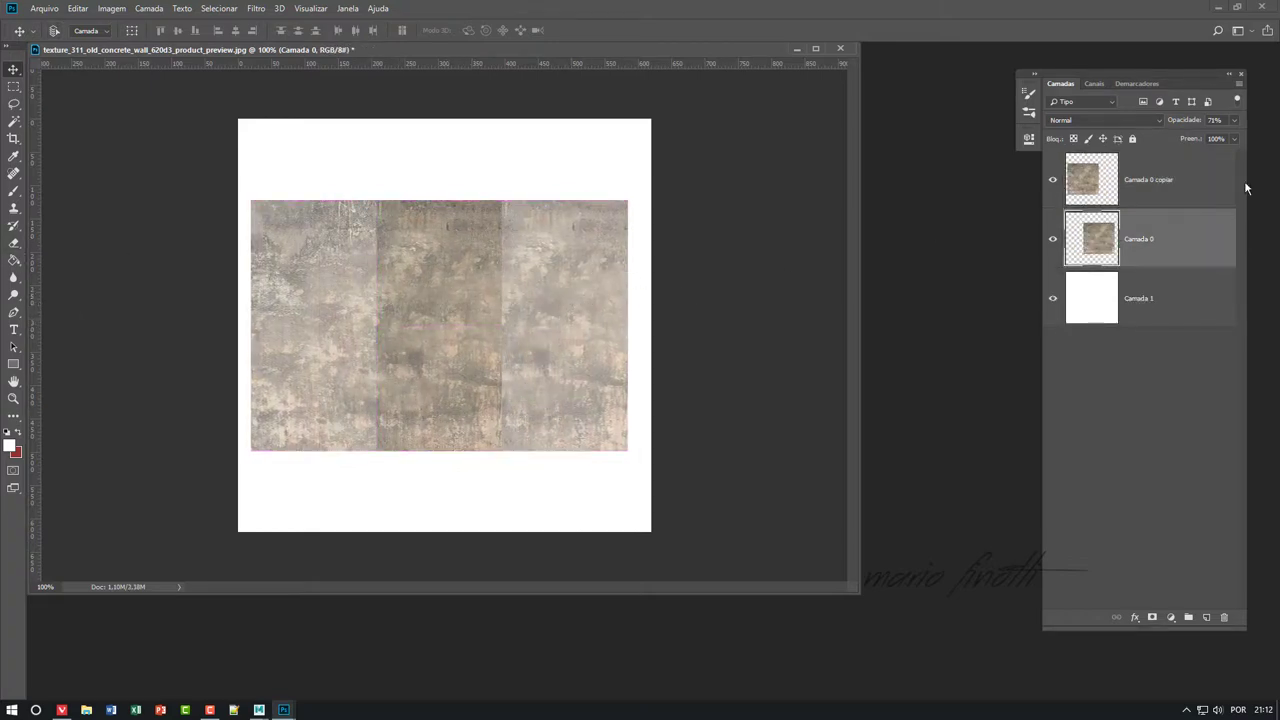
# - Erase the seam between the tiles, merge them, and set opacity to 76%
pyautogui.click(1178, 172)
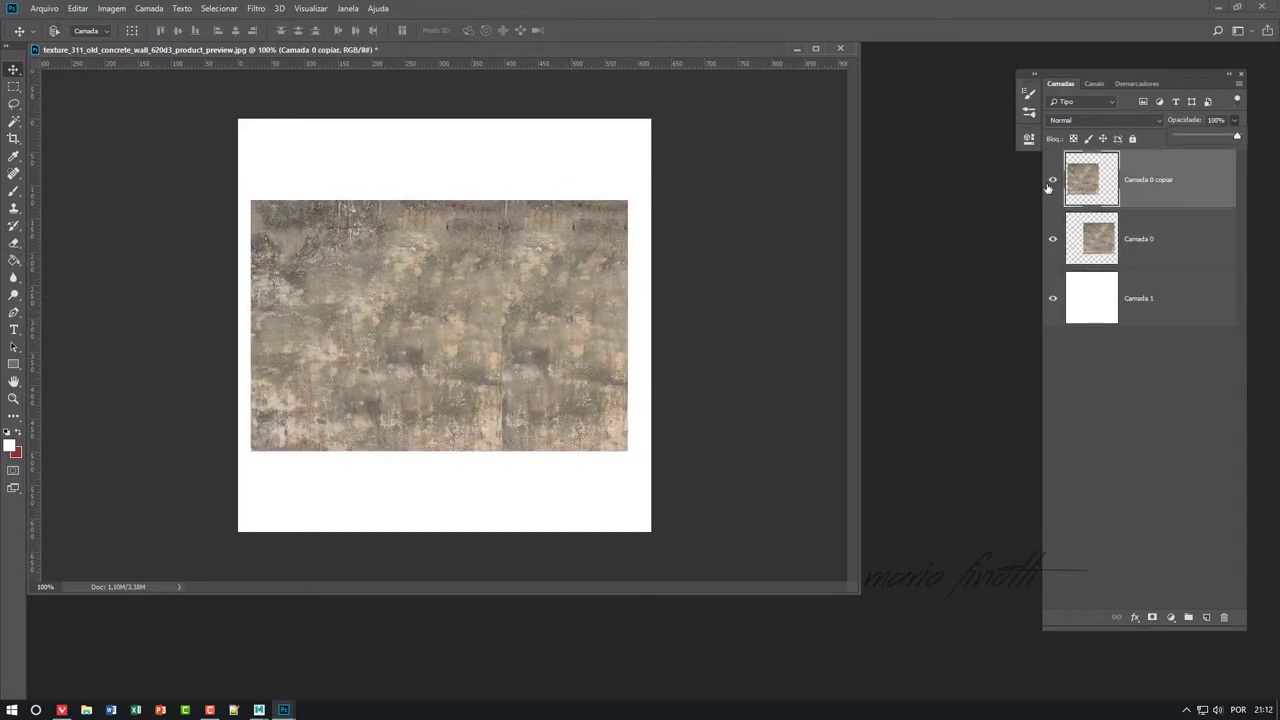
pyautogui.press('e')
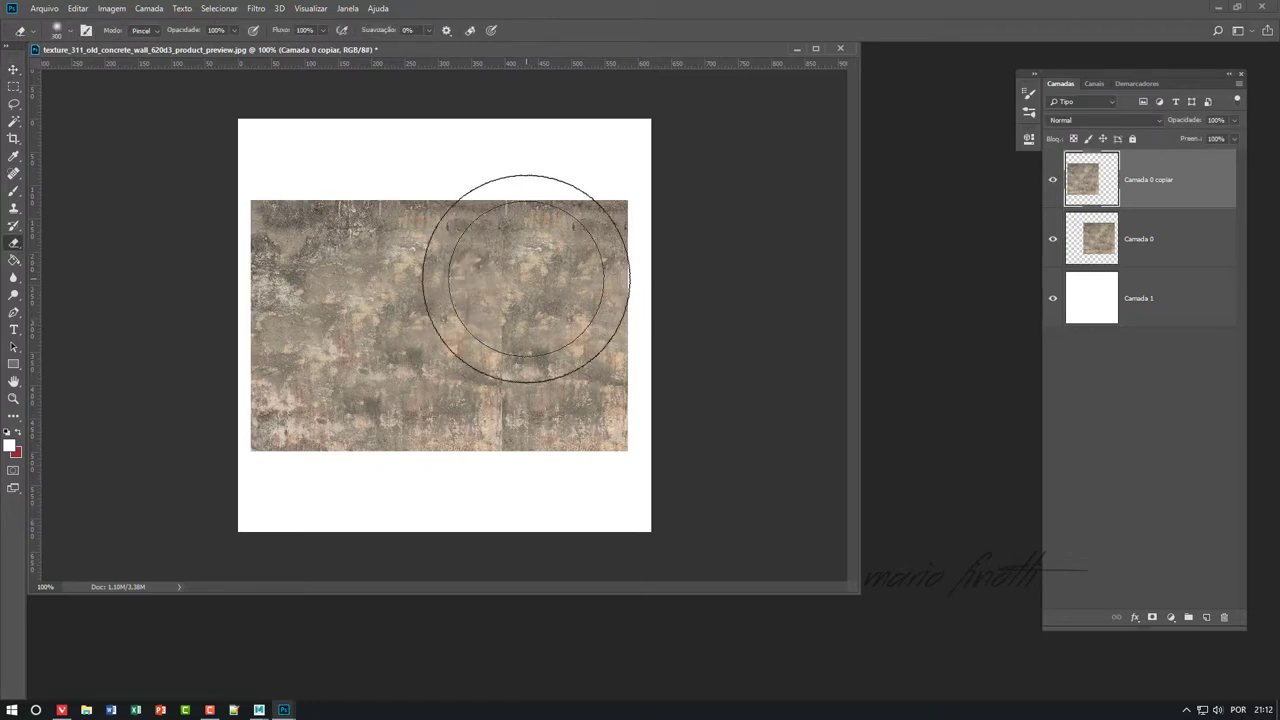
pyautogui.keyDown('shift'); pyautogui.click(1190, 240); pyautogui.keyUp('shift')
pyautogui.hotkey('ctrl', 'e')
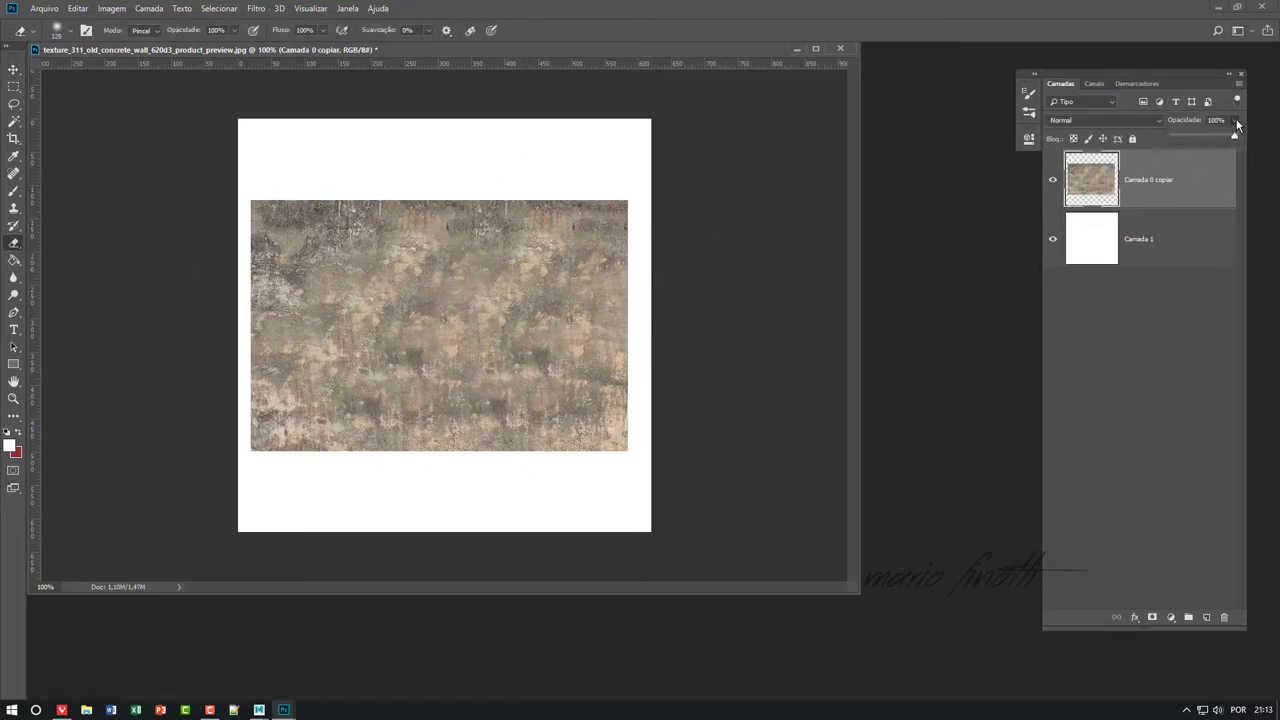
pyautogui.moveTo(1237, 122); pyautogui.dragTo(1220, 140)
# - Open Splatter0009_1.jpg and bring it into the concrete texture document
pyautogui.hotkey('ctrl', 'o')
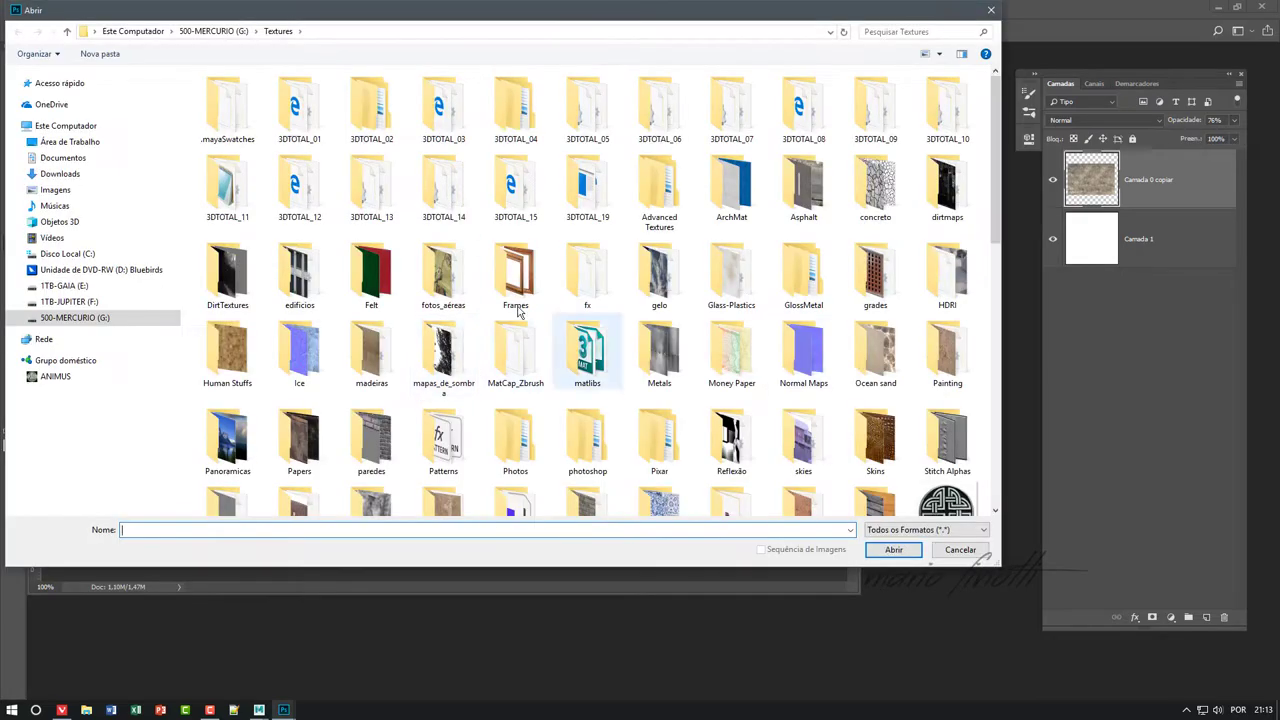
pyautogui.moveTo(995, 150)
pyautogui.mouseDown()
pyautogui.moveTo(997, 443)
pyautogui.moveTo(1007, 337)
pyautogui.moveTo(997, 427)
pyautogui.mouseUp()
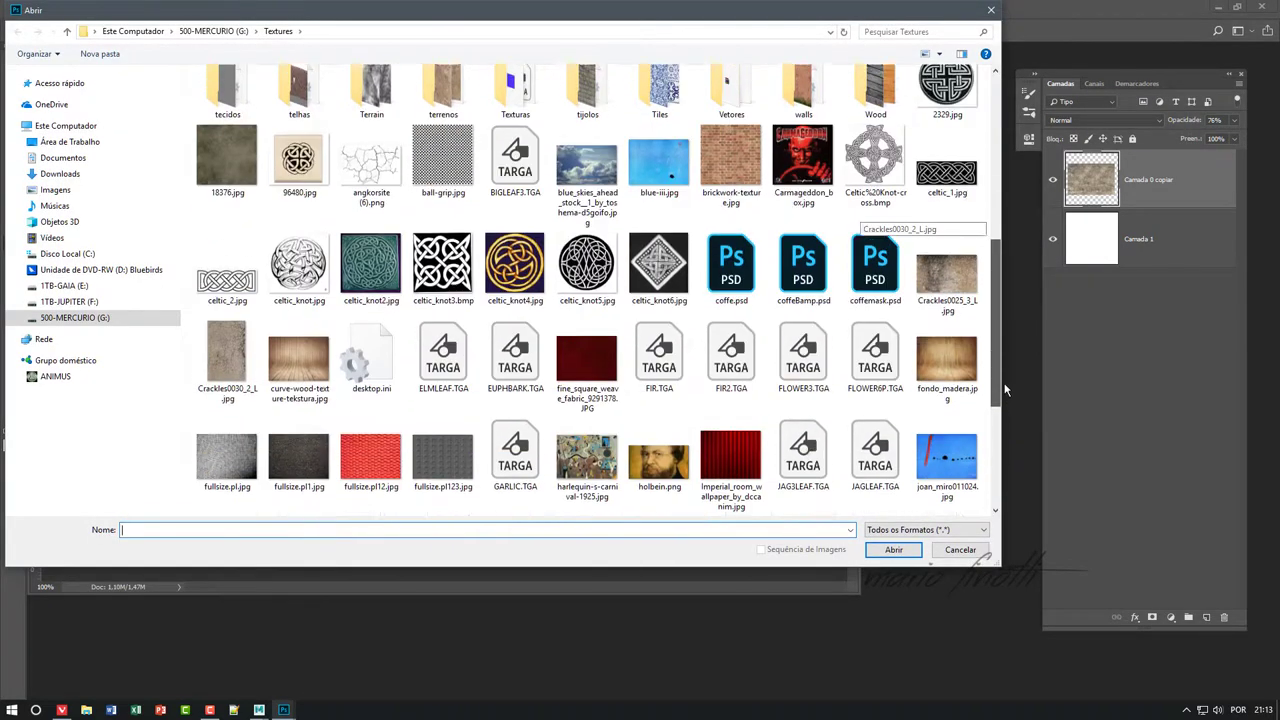
pyautogui.doubleClick(880, 245)
pyautogui.press('Return')
pyautogui.press('v')
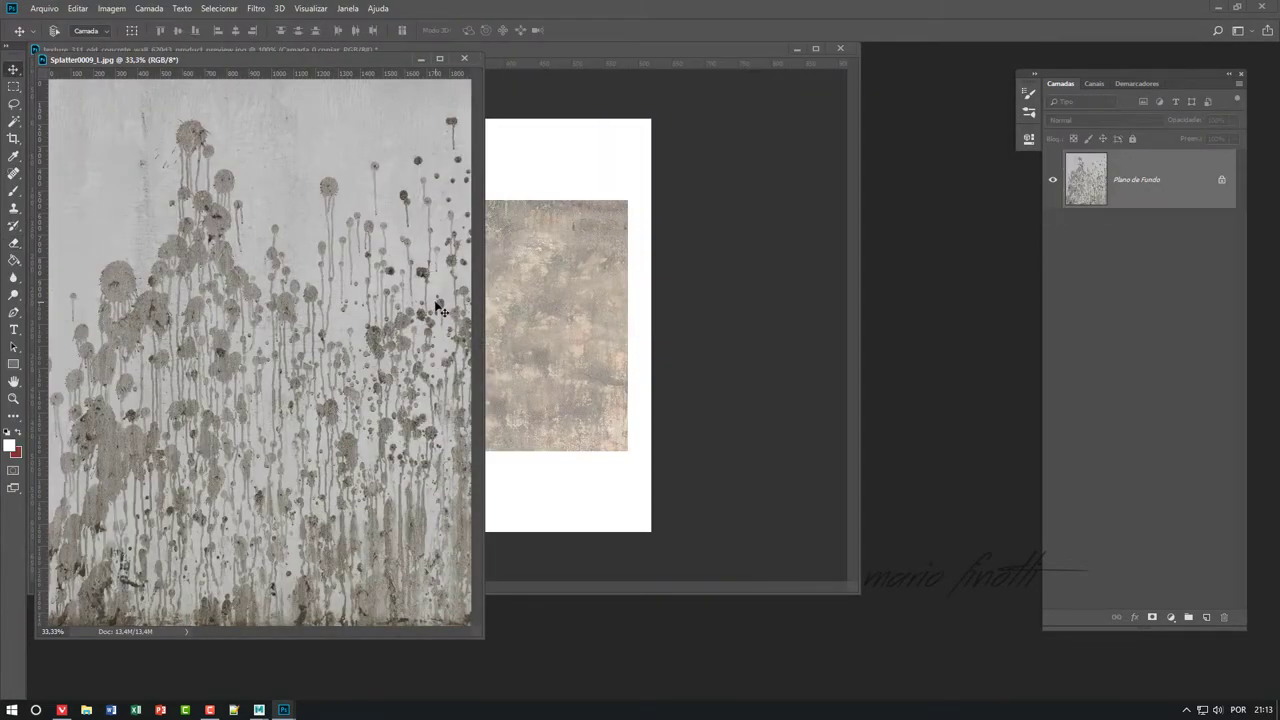
pyautogui.moveTo(480, 264); pyautogui.dragTo(464, 576)
# - Scale the splatter into a wide rectangle along the texture's left edge
pyautogui.hotkey('ctrl', 't')
pyautogui.moveTo(581, 167)
pyautogui.mouseDown()
pyautogui.moveTo(577, 309)
pyautogui.moveTo(374, 523)
pyautogui.moveTo(821, 140)
pyautogui.moveTo(297, 594)
pyautogui.moveTo(555, 149)
pyautogui.mouseUp()
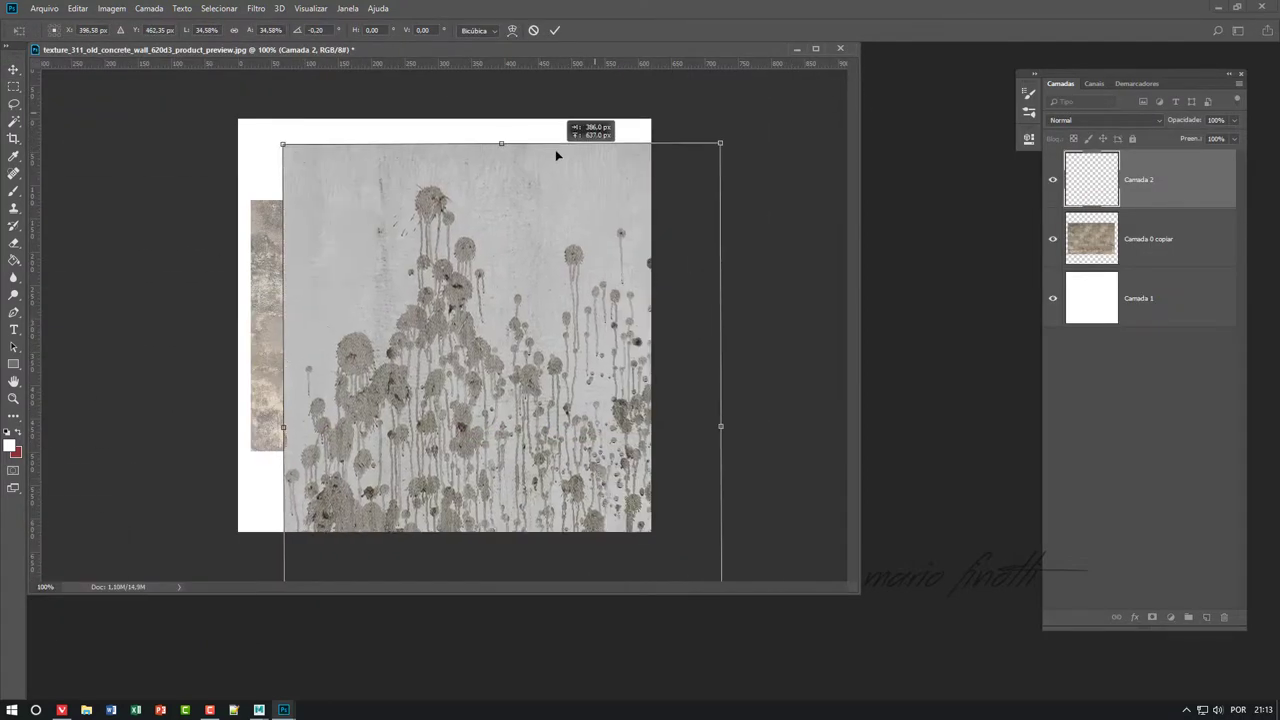
pyautogui.press('Escape')
pyautogui.hotkey('ctrl', 't')
pyautogui.moveTo(781, 206); pyautogui.dragTo(680, 271)
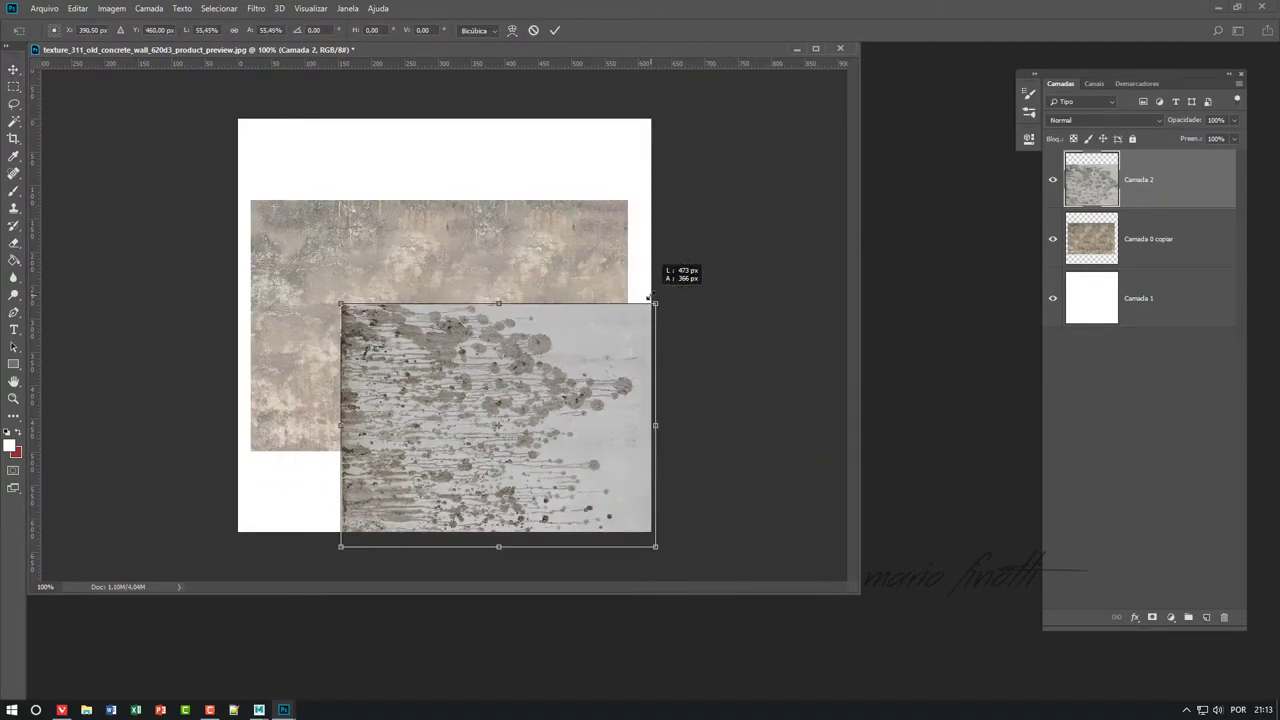
pyautogui.moveTo(500, 400); pyautogui.dragTo(371, 271)
pyautogui.moveTo(563, 449); pyautogui.dragTo(578, 444)
pyautogui.press('Return')
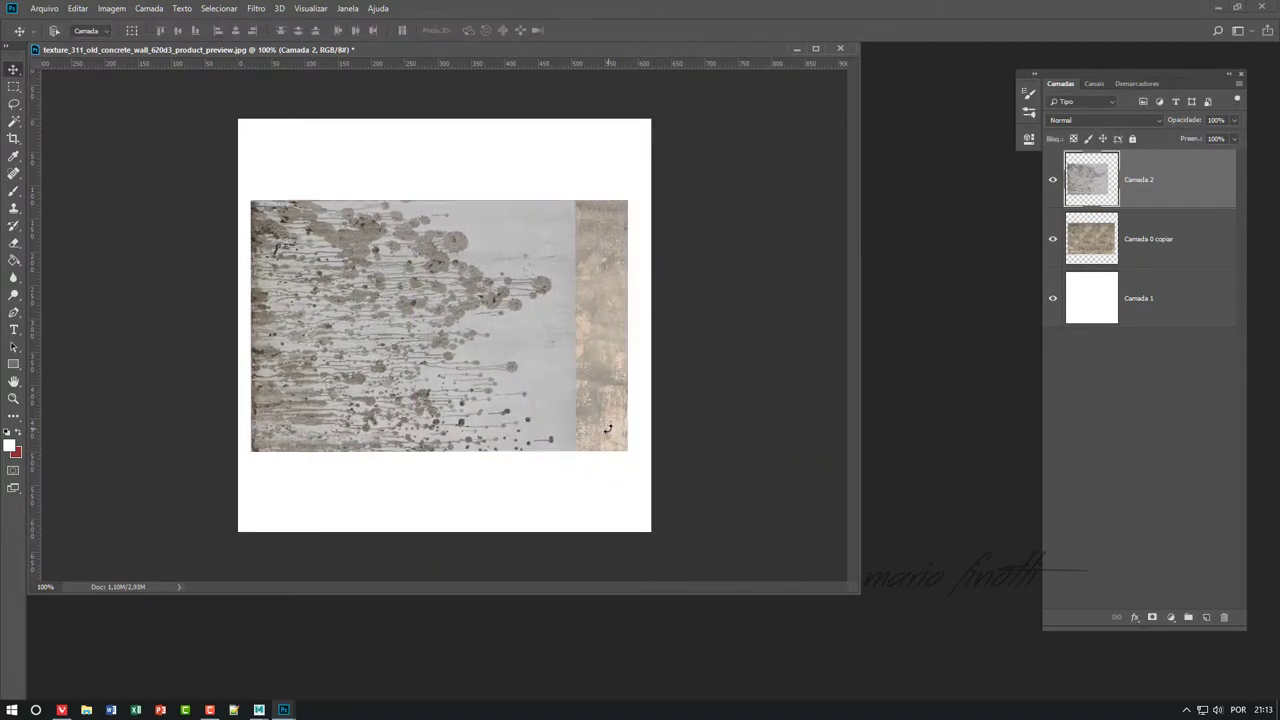
pyautogui.moveTo(490, 305); pyautogui.dragTo(394, 305)
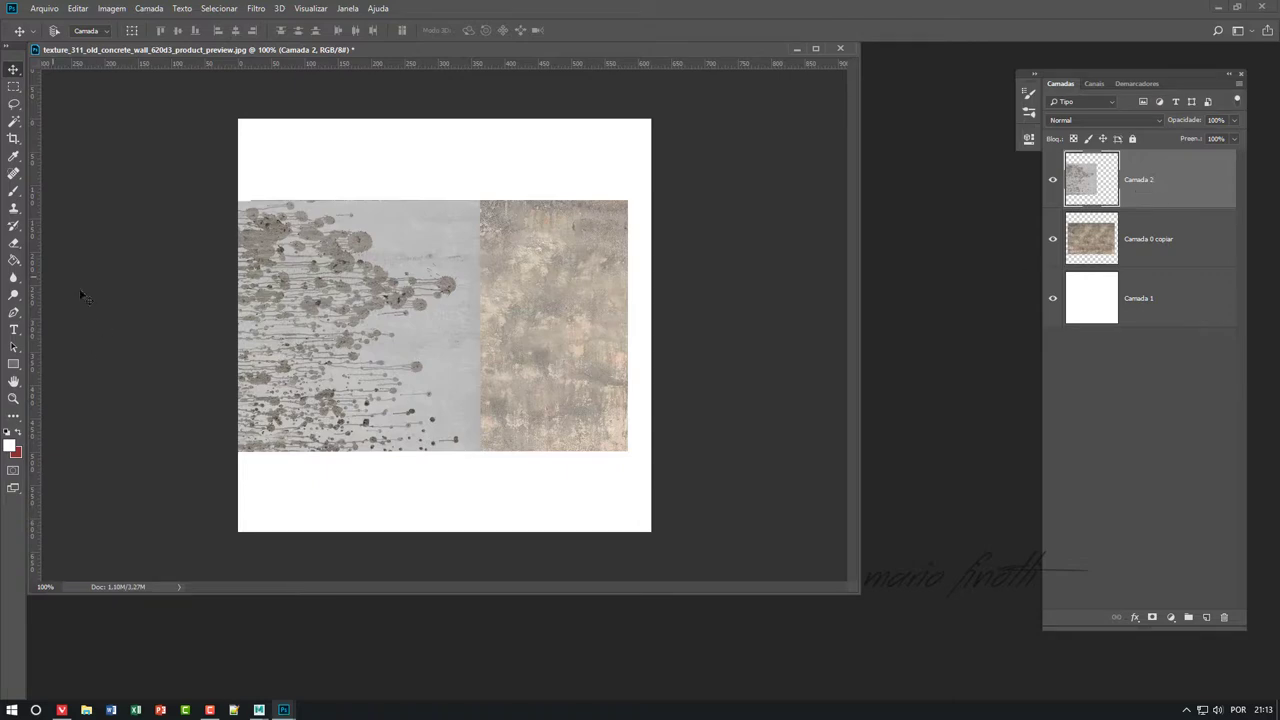
# - Soft-erase the splatter's right edge and merge it into the concrete layer
pyautogui.press('e')
pyautogui.moveTo(478, 210); pyautogui.dragTo(492, 230)
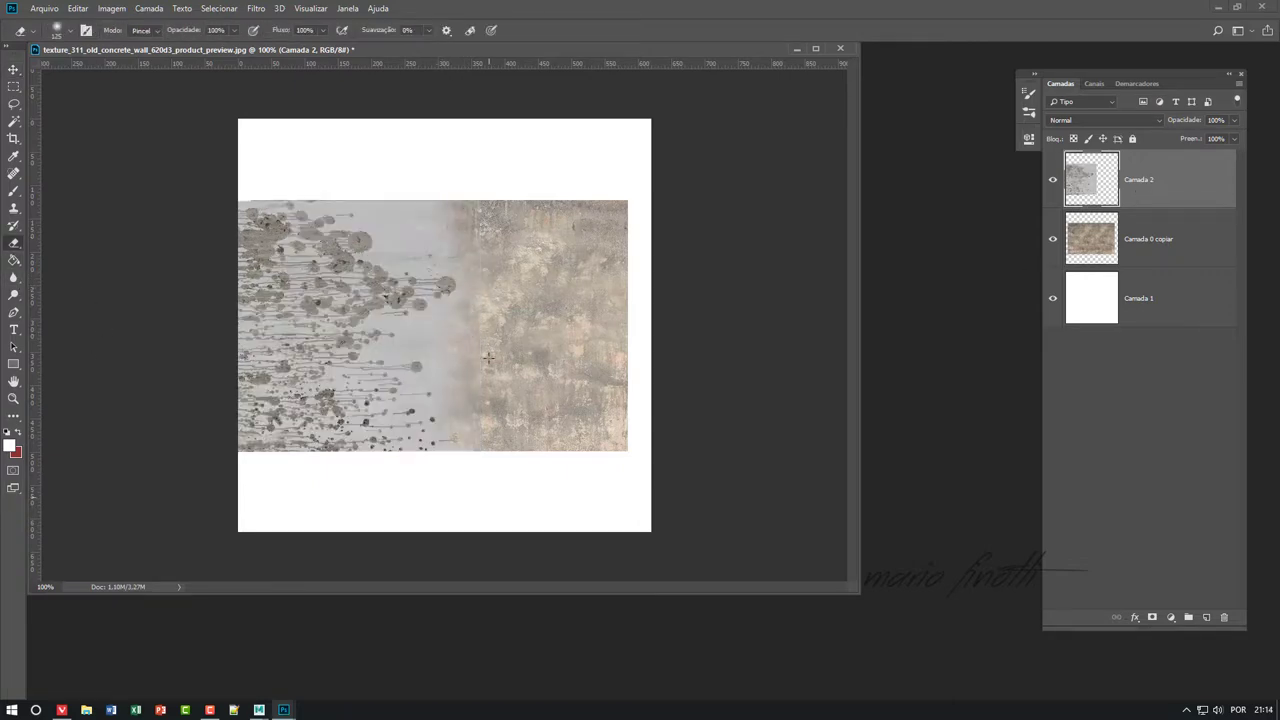
pyautogui.click(13, 69)
pyautogui.hotkey('ctrl', 'e')
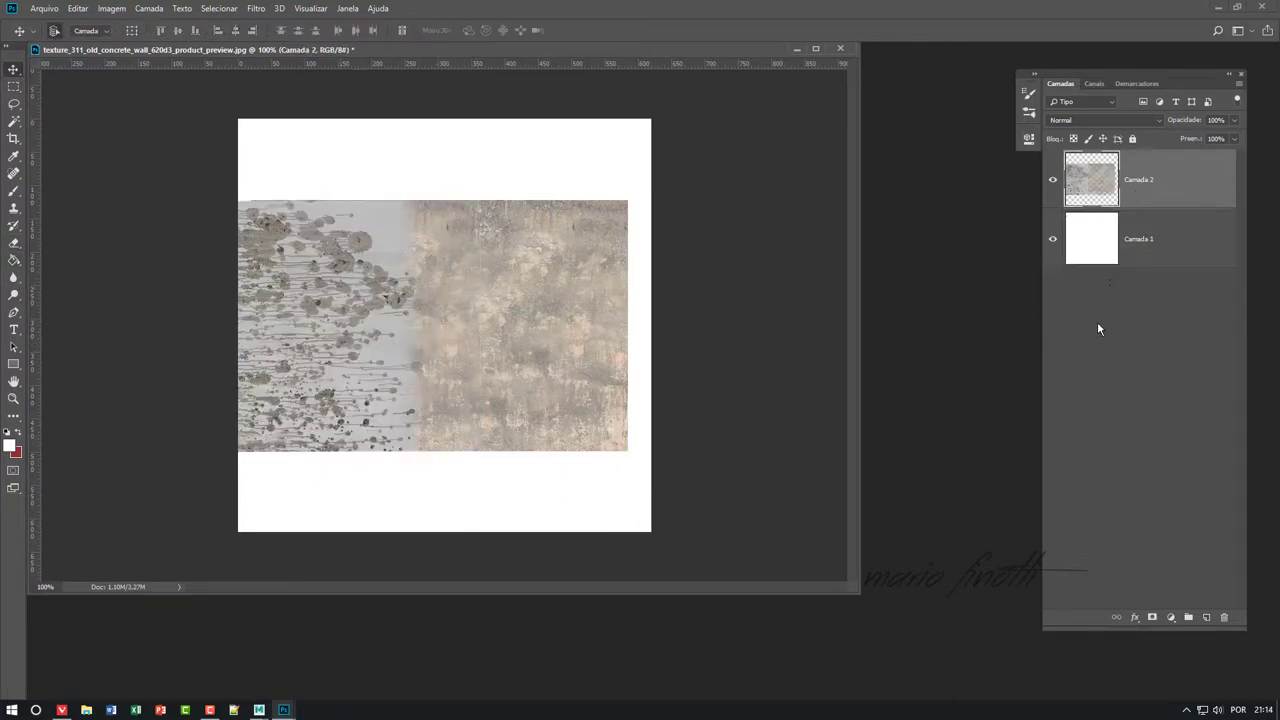
# - Save the texture as 'textura'
pyautogui.hotkey('ctrl', 'shift', 's')
pyautogui.write('textura')
pyautogui.press('Return')
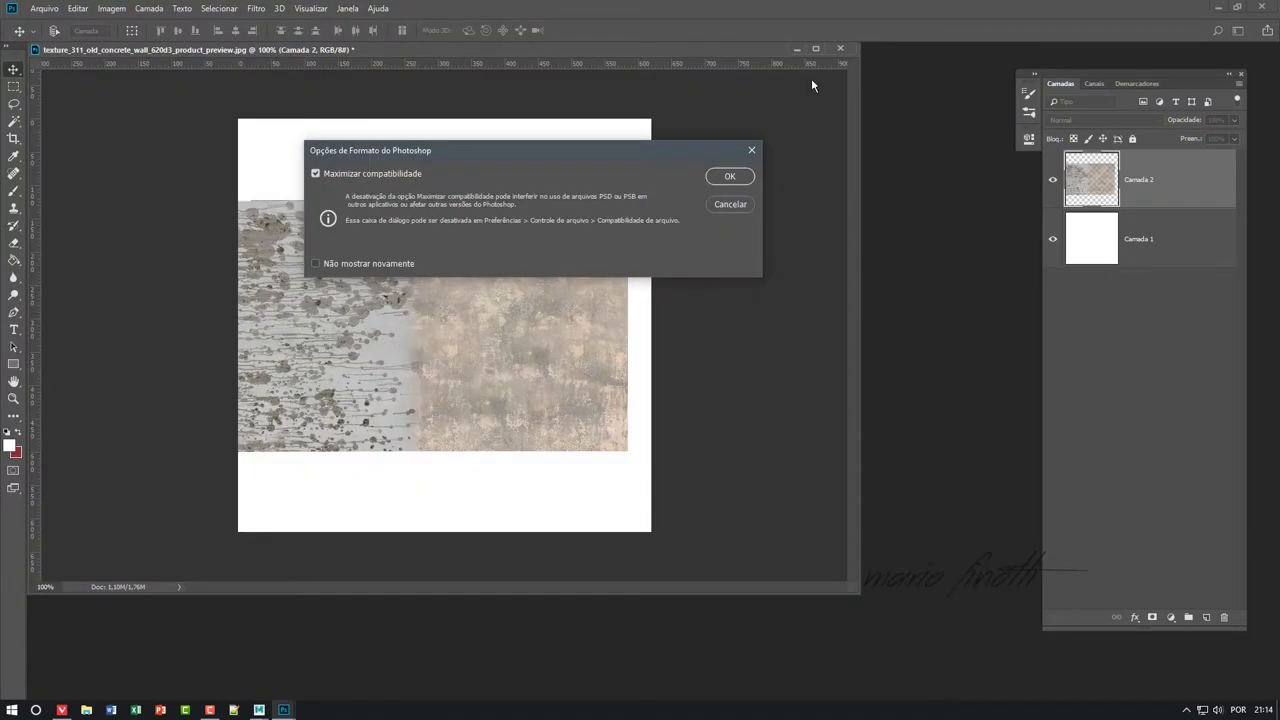
pyautogui.press('Return')
# - Save it again as 'capota' in E:\SENAC\Material 3D\Flintstones\sourceimages
pyautogui.hotkey('ctrl', 'shift', 's')
pyautogui.write('capota')
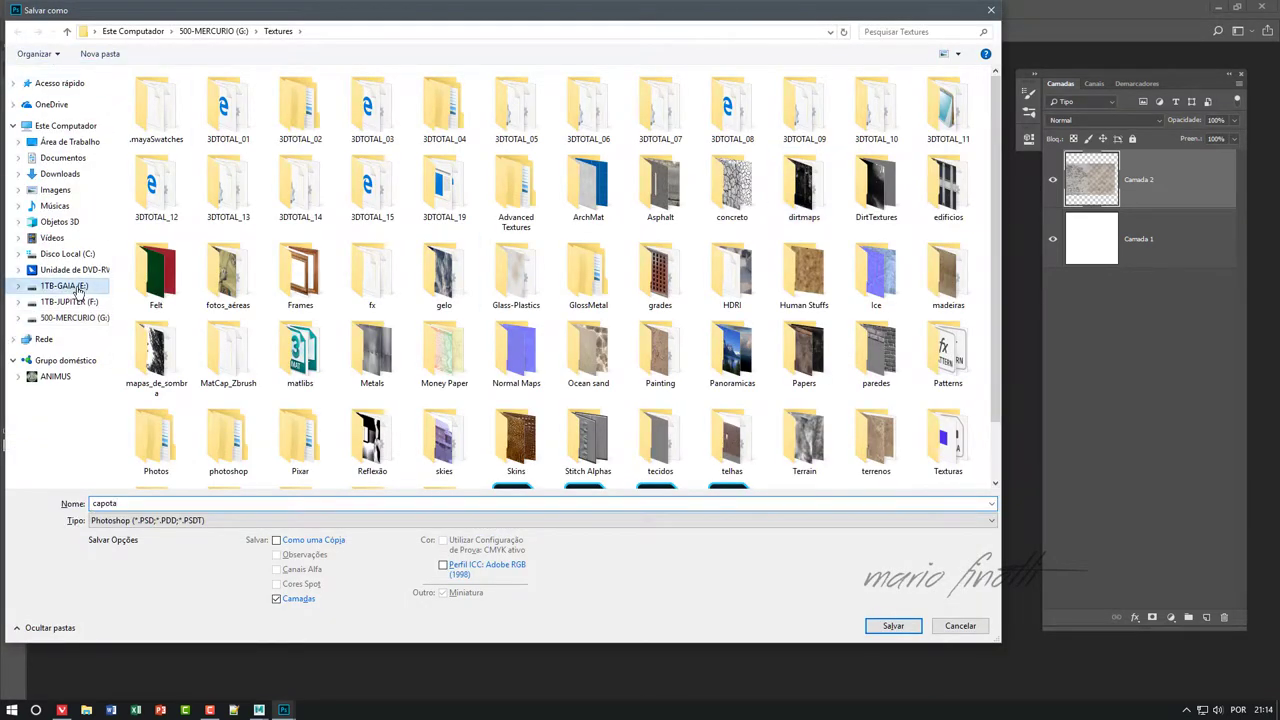
pyautogui.click(78, 287)
pyautogui.doubleClick(218, 152)
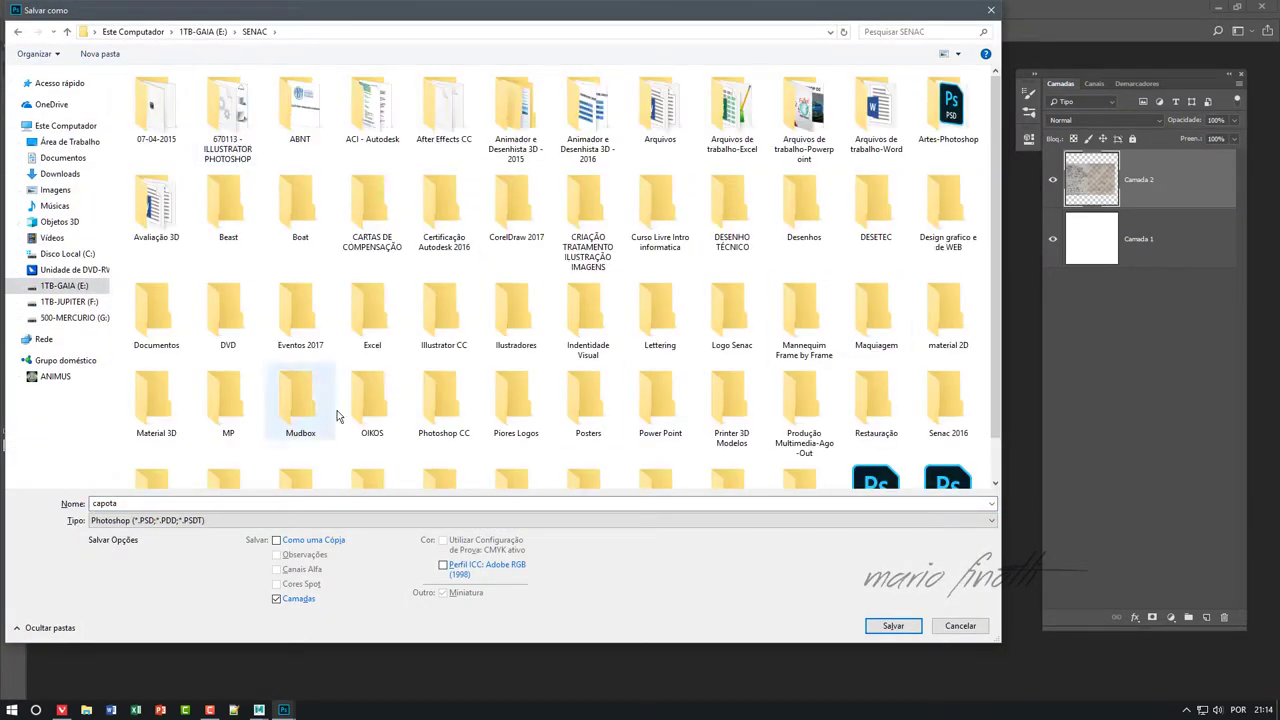
pyautogui.doubleClick(156, 405)
pyautogui.doubleClick(190, 408)
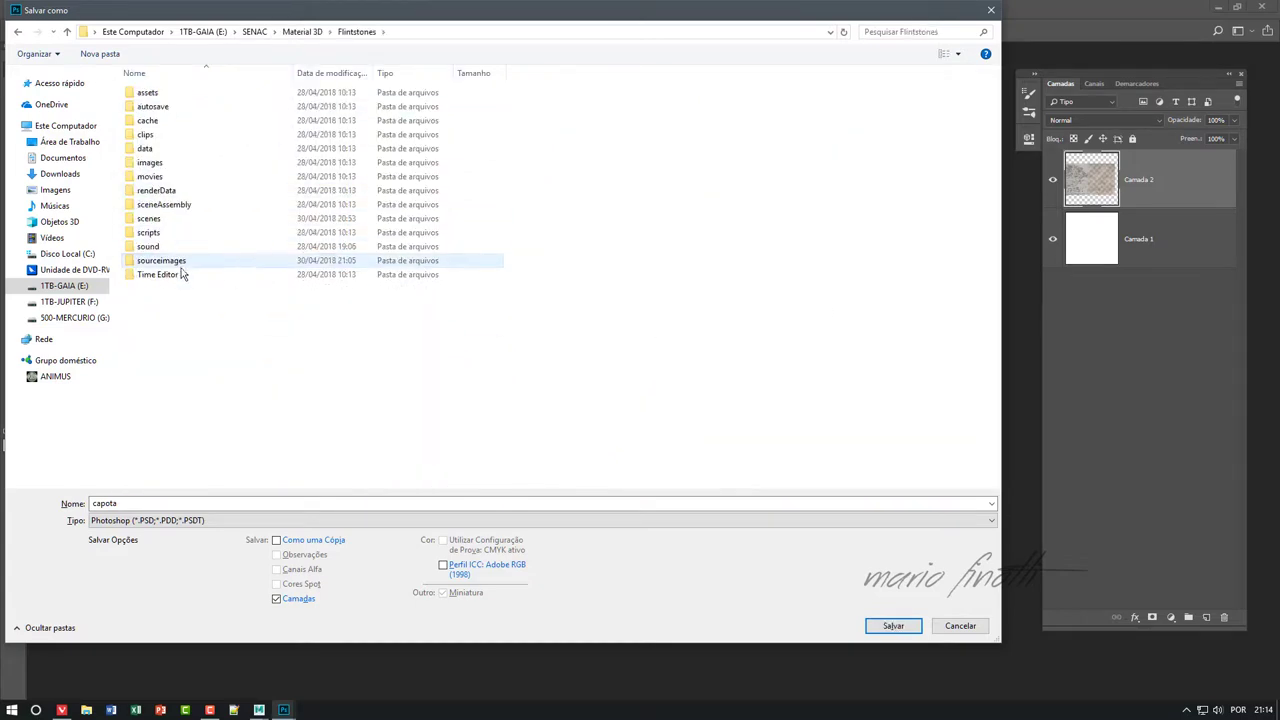
pyautogui.doubleClick(175, 261)
pyautogui.press('Return')
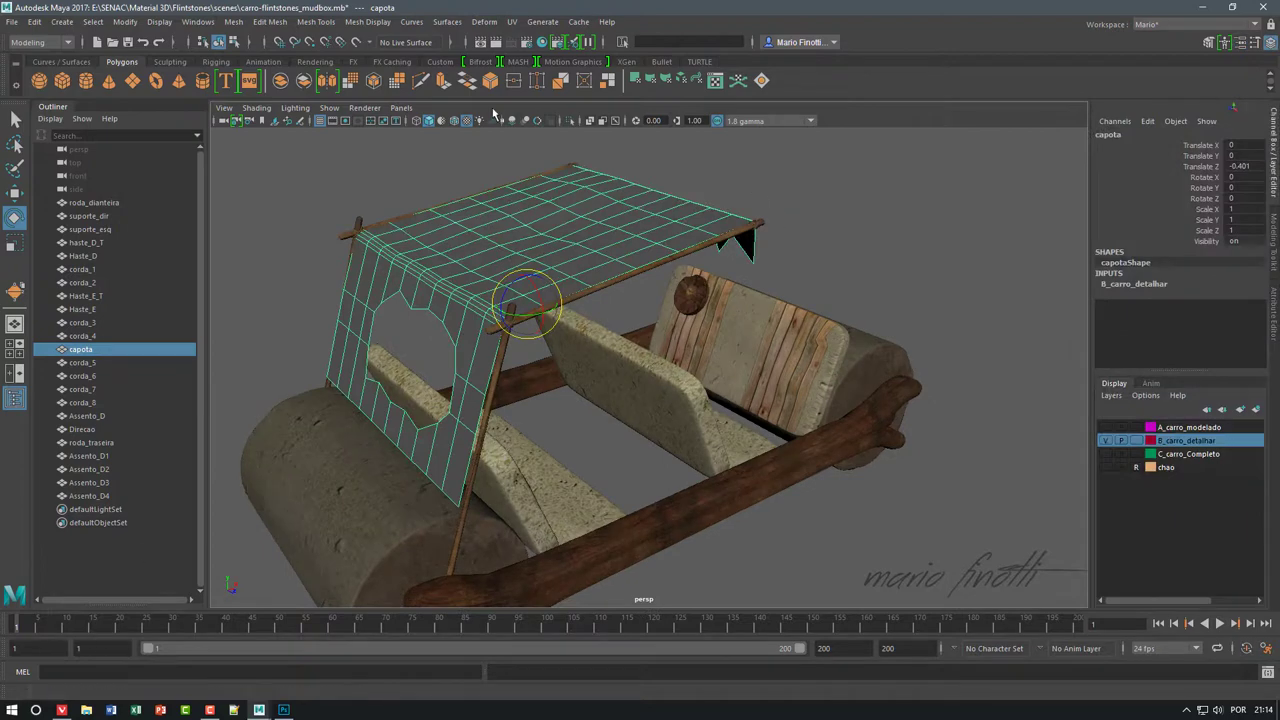
# - Load capota.psd as the canopy file texture's image in Hypershade
pyautogui.click(542, 42)
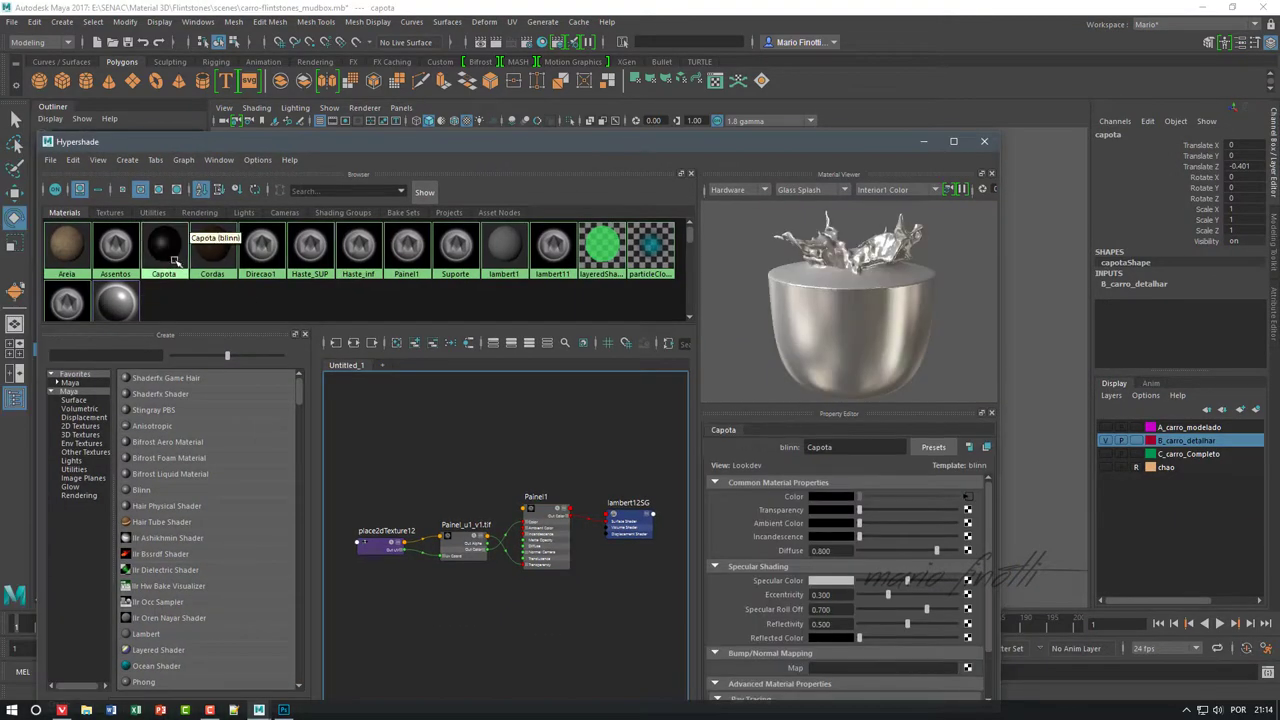
pyautogui.click(971, 540)
pyautogui.doubleClick(740, 219)
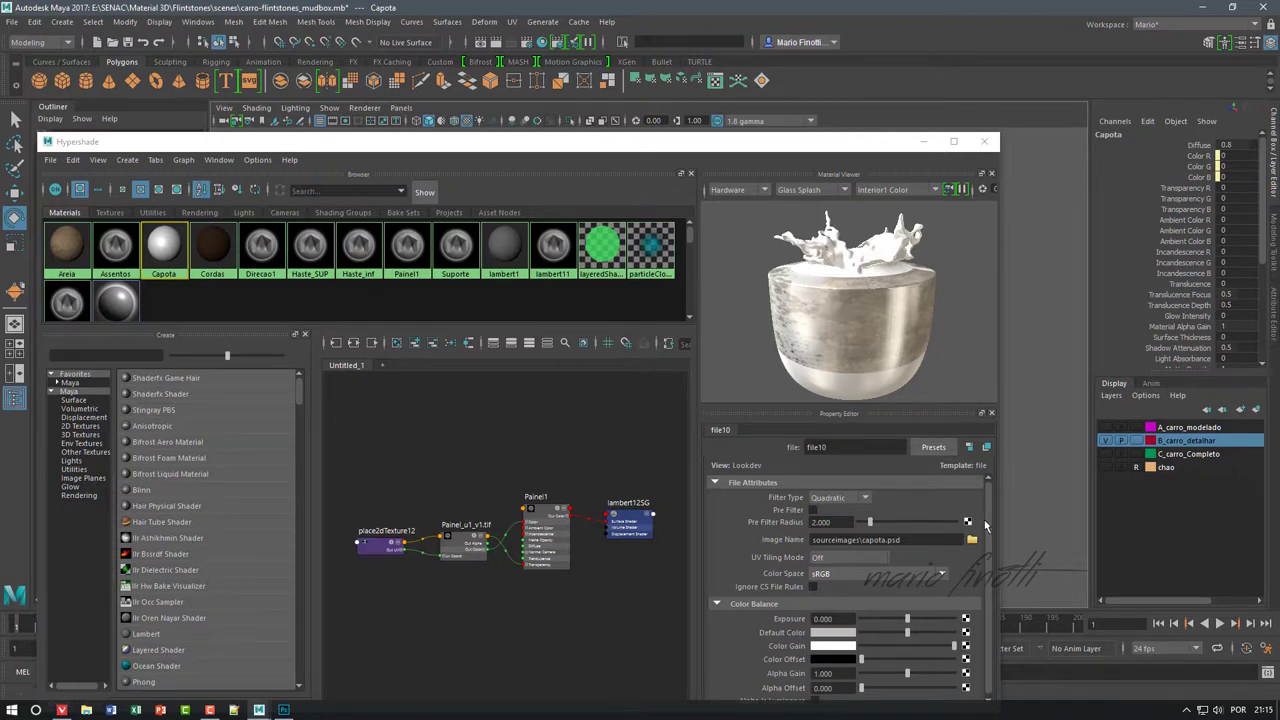
pyautogui.click(985, 448)
pyautogui.click(709, 246)
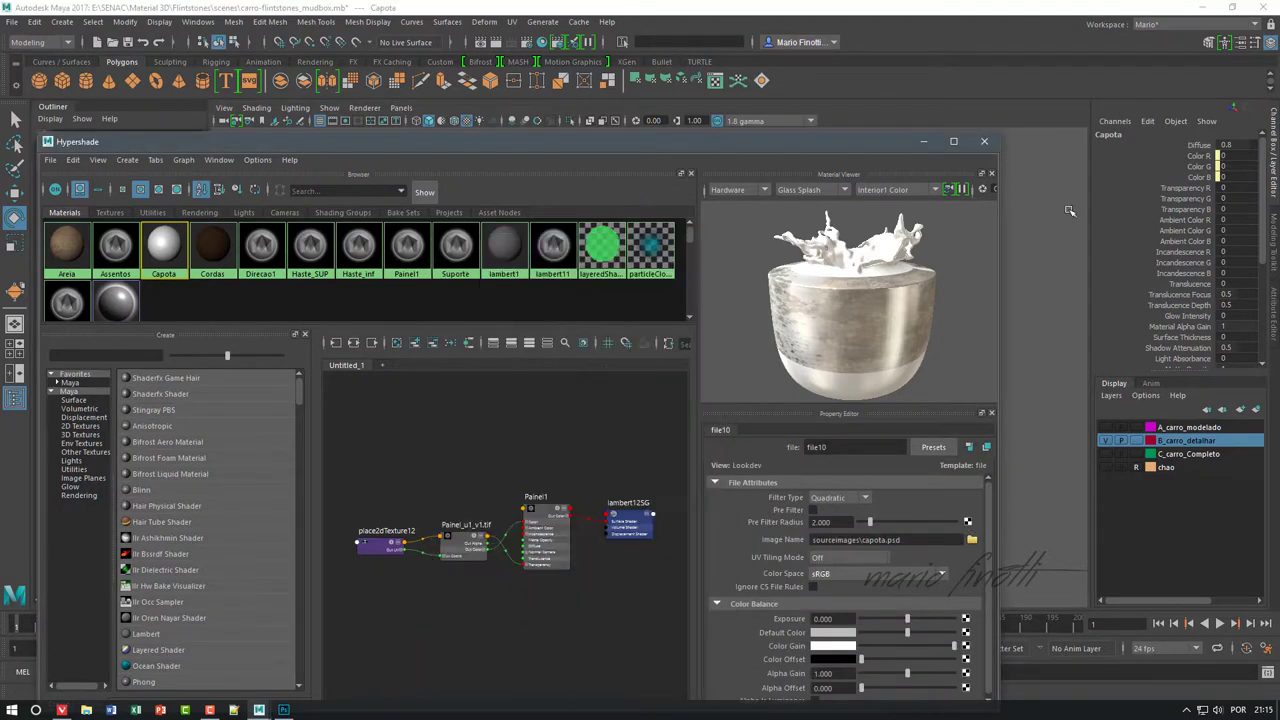
pyautogui.click(984, 141)
# - Nudge the canopy's whole UV shell slightly down and left over capota.psd in the UV Editor
pyautogui.click(494, 273)
pyautogui.click(511, 21)
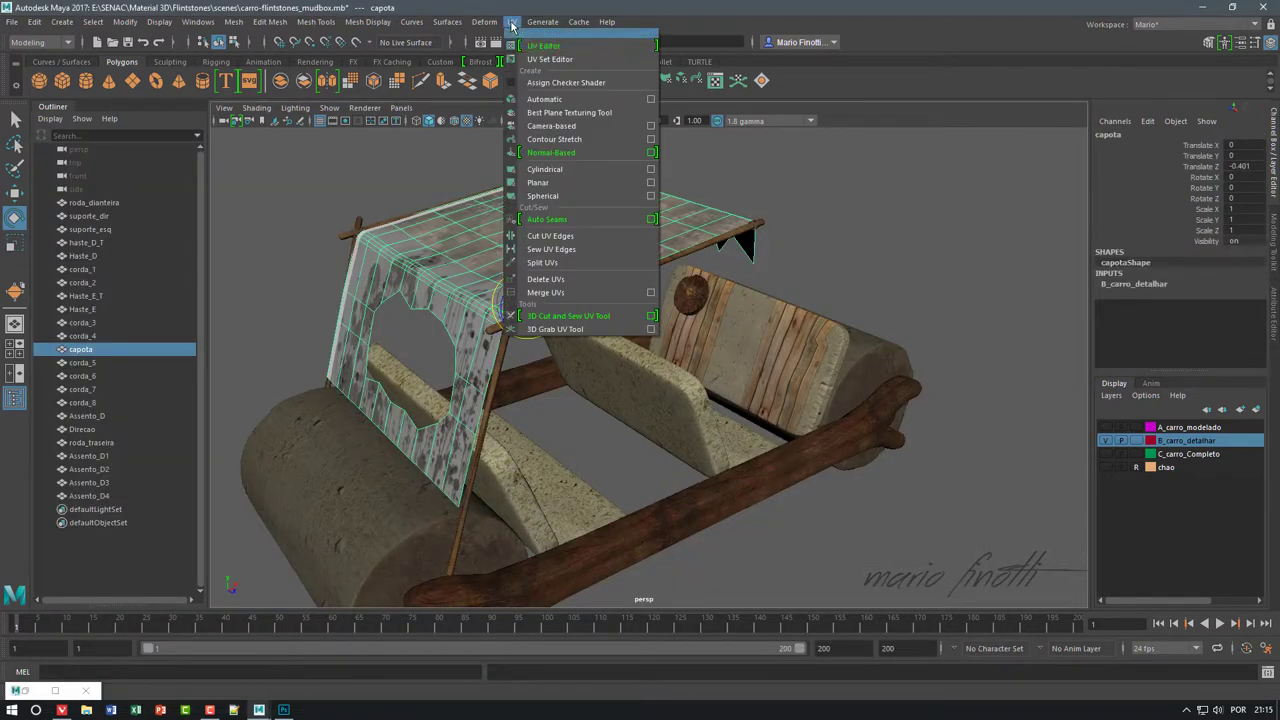
pyautogui.click(540, 42)
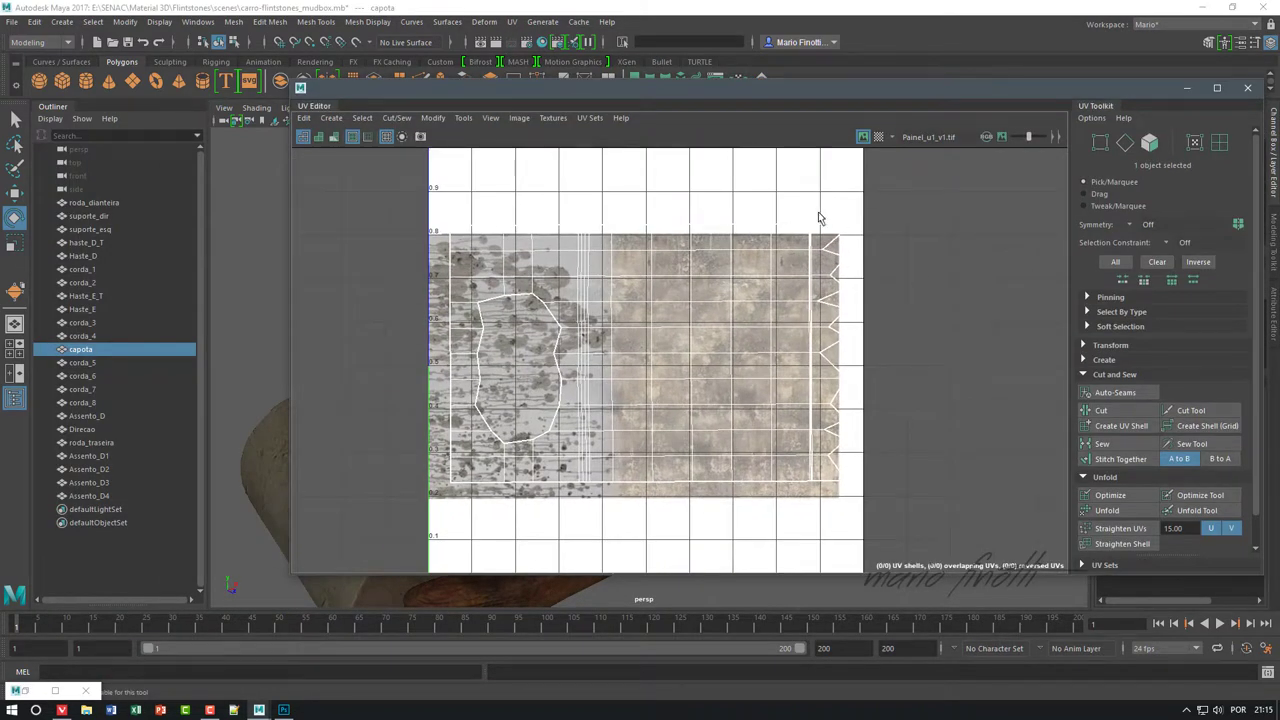
pyautogui.click(891, 137)
pyautogui.moveTo(903, 240); pyautogui.dragTo(755, 352)
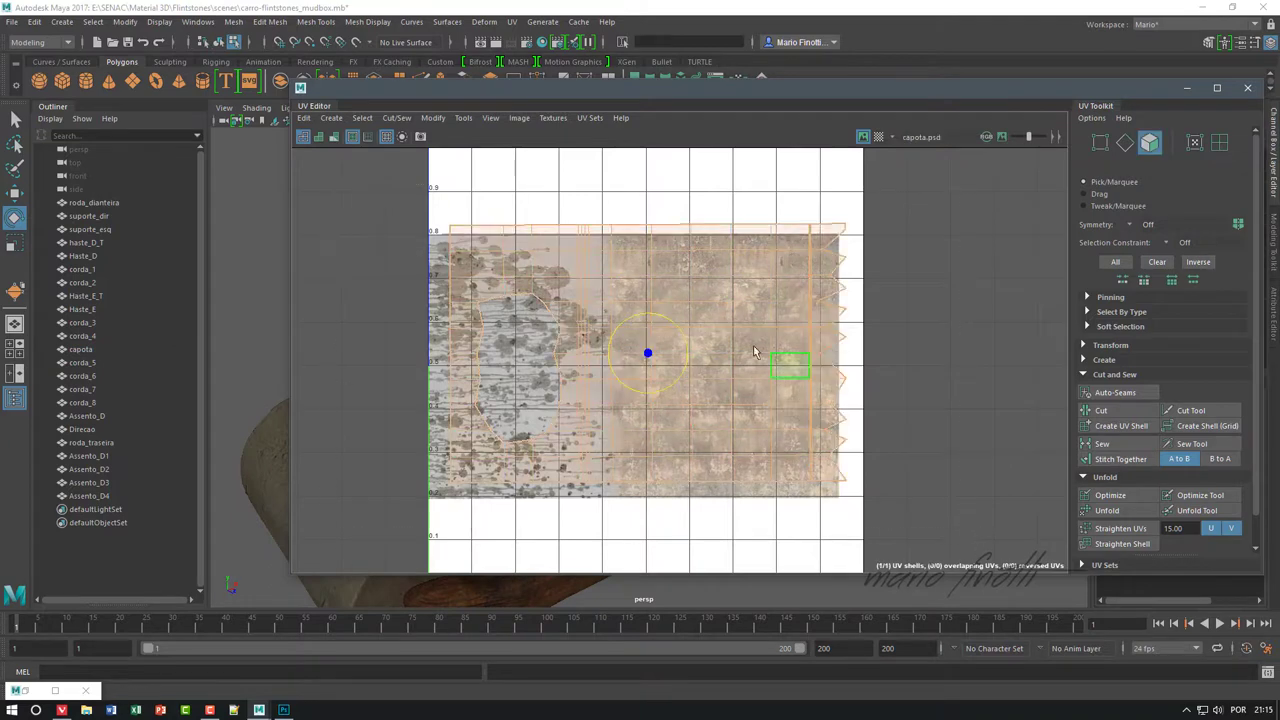
pyautogui.moveTo(648, 312); pyautogui.dragTo(648, 325)
pyautogui.moveTo(700, 366); pyautogui.dragTo(681, 369)
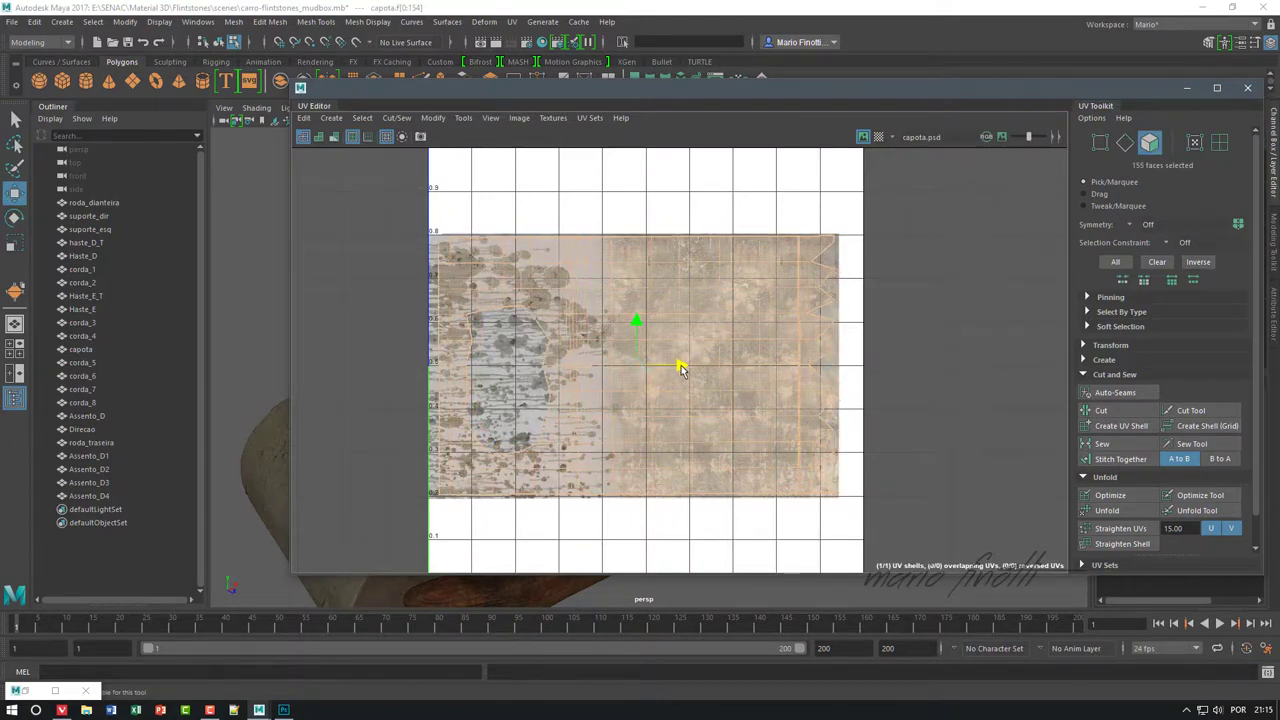
pyautogui.click(1247, 88)
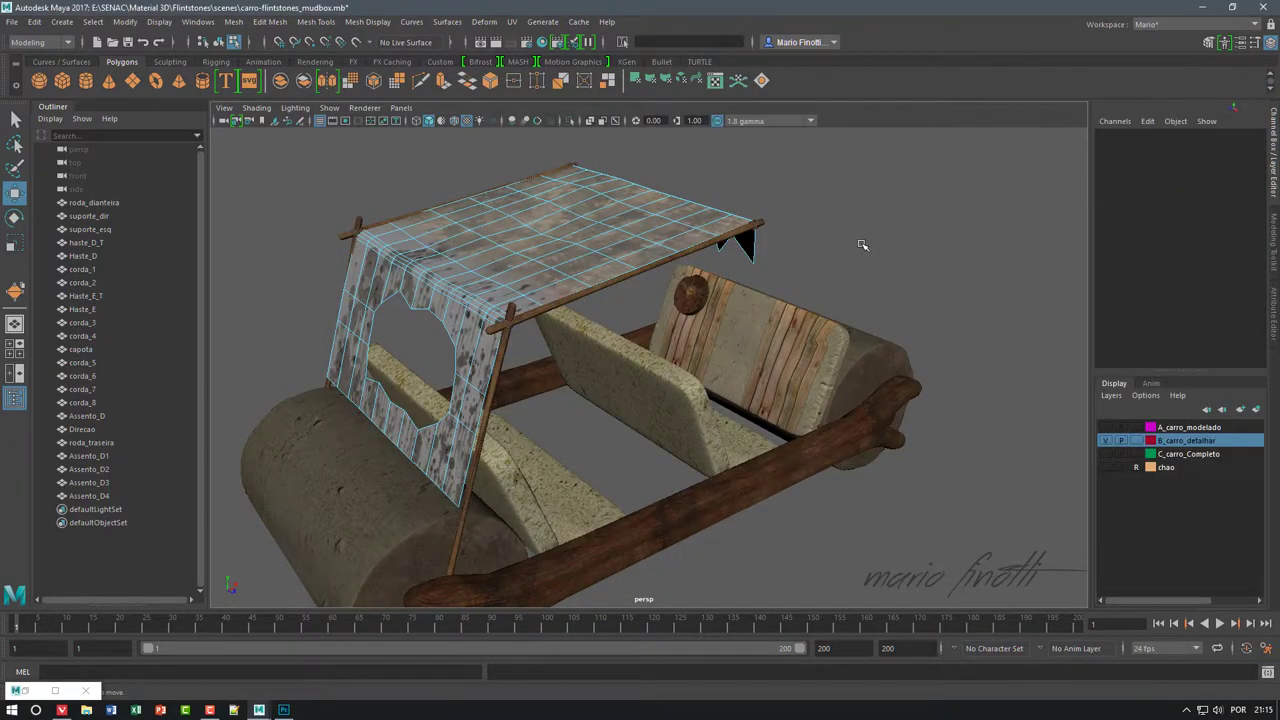
pyautogui.moveTo(875, 254)
pyautogui.keyDown('alt'); pyautogui.mouseDown()
pyautogui.moveTo(842, 300)
pyautogui.moveTo(900, 330)
pyautogui.mouseUp(); pyautogui.keyUp('alt')
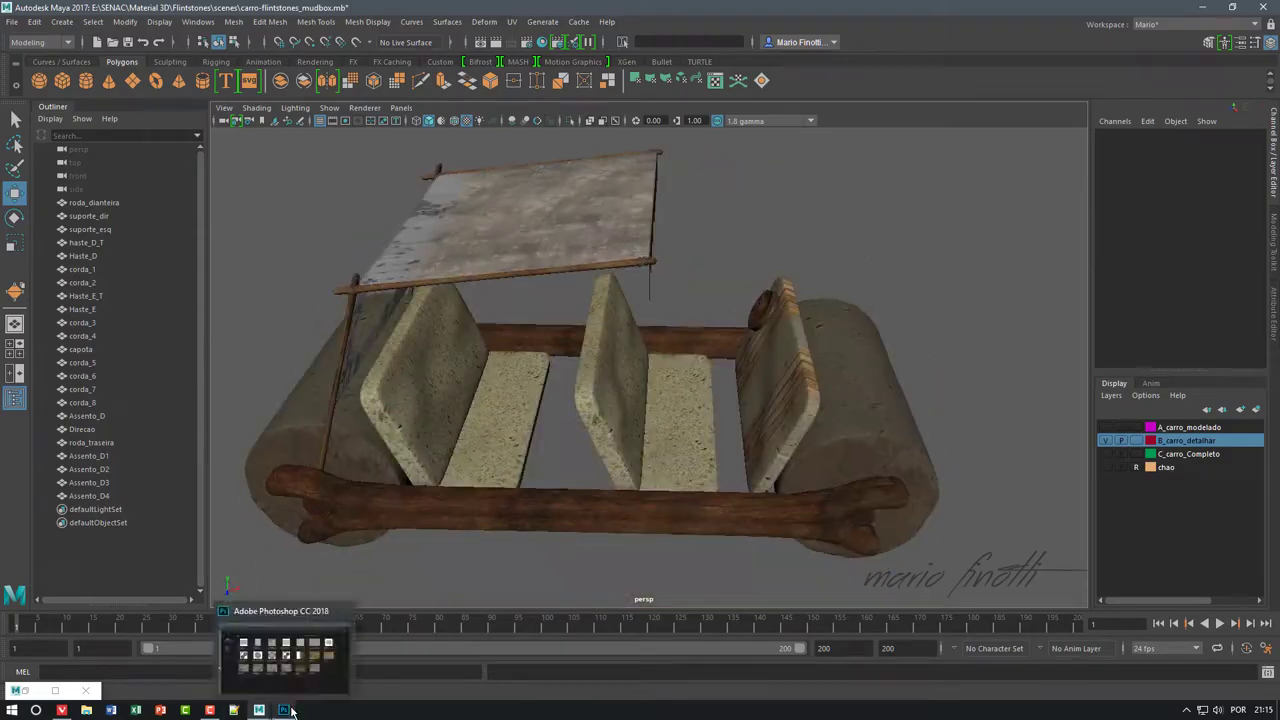
# - Bring up capota.psd in Photoshop and browse to the Textures folder on the 500-MERCURIO drive
pyautogui.click(284, 709)
pyautogui.click(206, 171)
pyautogui.click(605, 289)
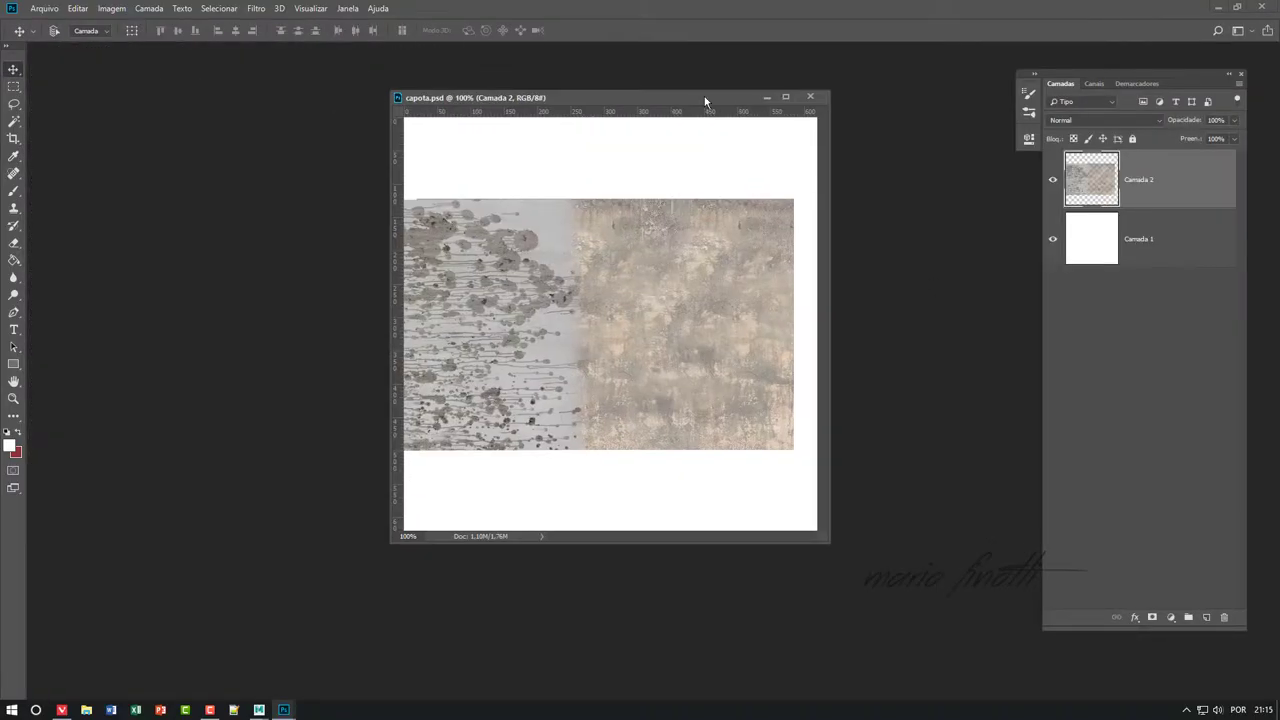
pyautogui.hotkey('ctrl', 'o')
pyautogui.click(70, 301)
pyautogui.click(75, 317)
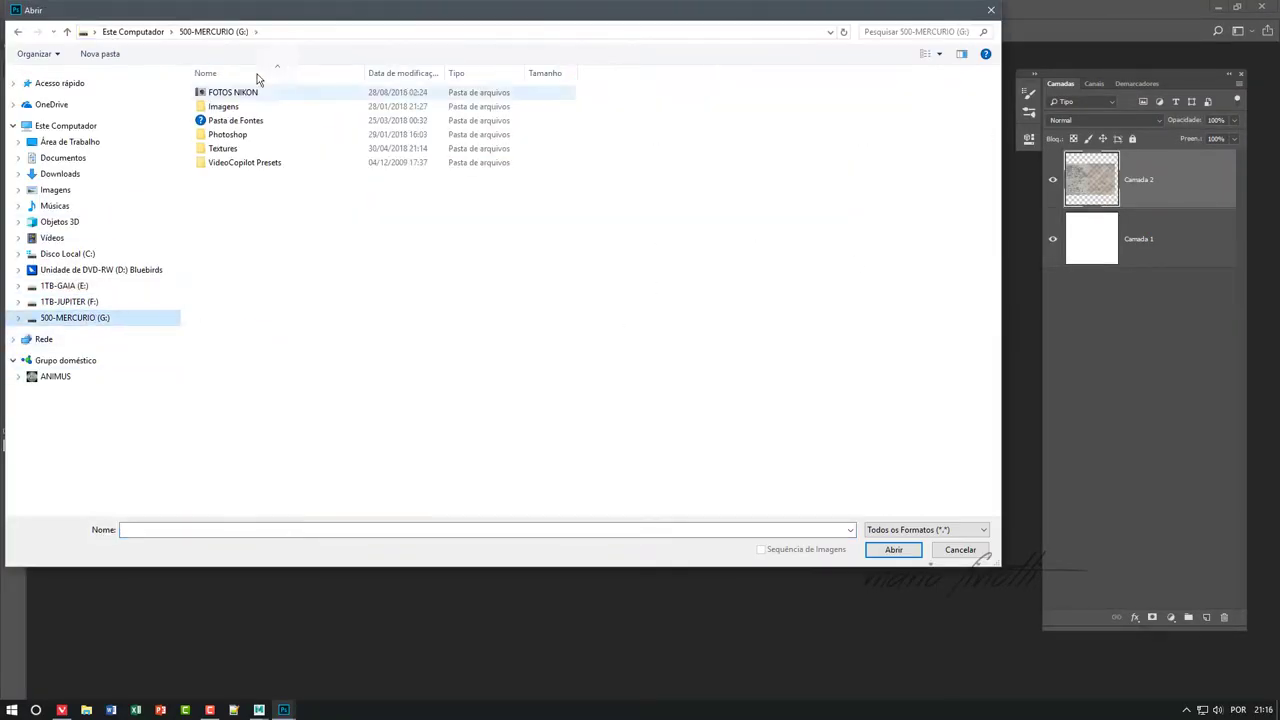
pyautogui.doubleClick(235, 148)
# - Look through the tecidos, Human Stuffs and terrenos texture folders
pyautogui.scroll(-4, 946, 380)
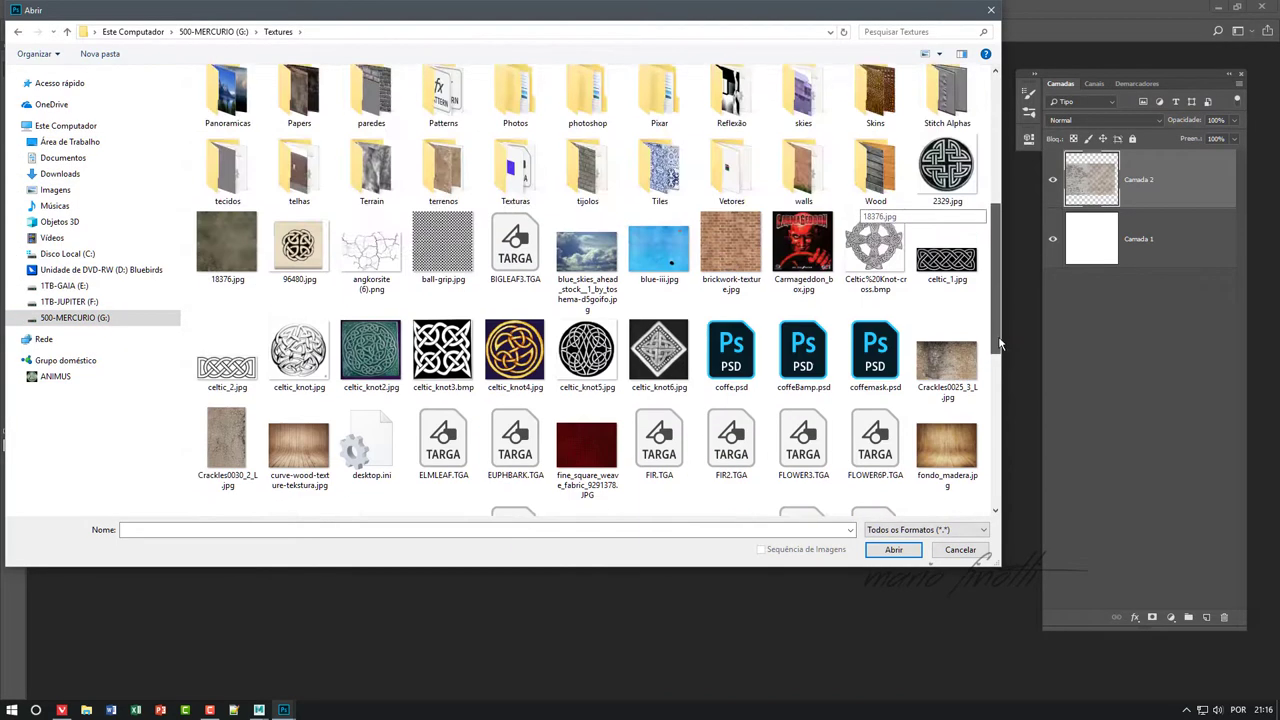
pyautogui.scroll(1, 900, 380)
pyautogui.doubleClick(227, 265)
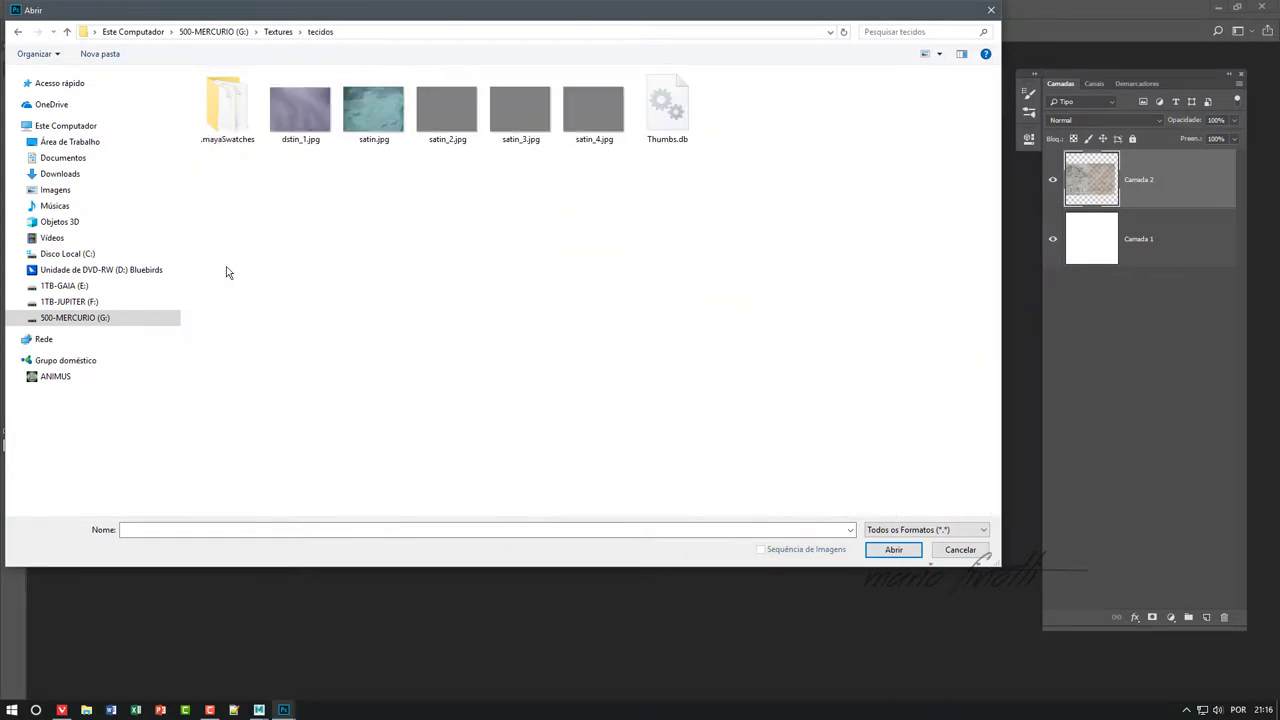
pyautogui.click(18, 32)
pyautogui.doubleClick(228, 310)
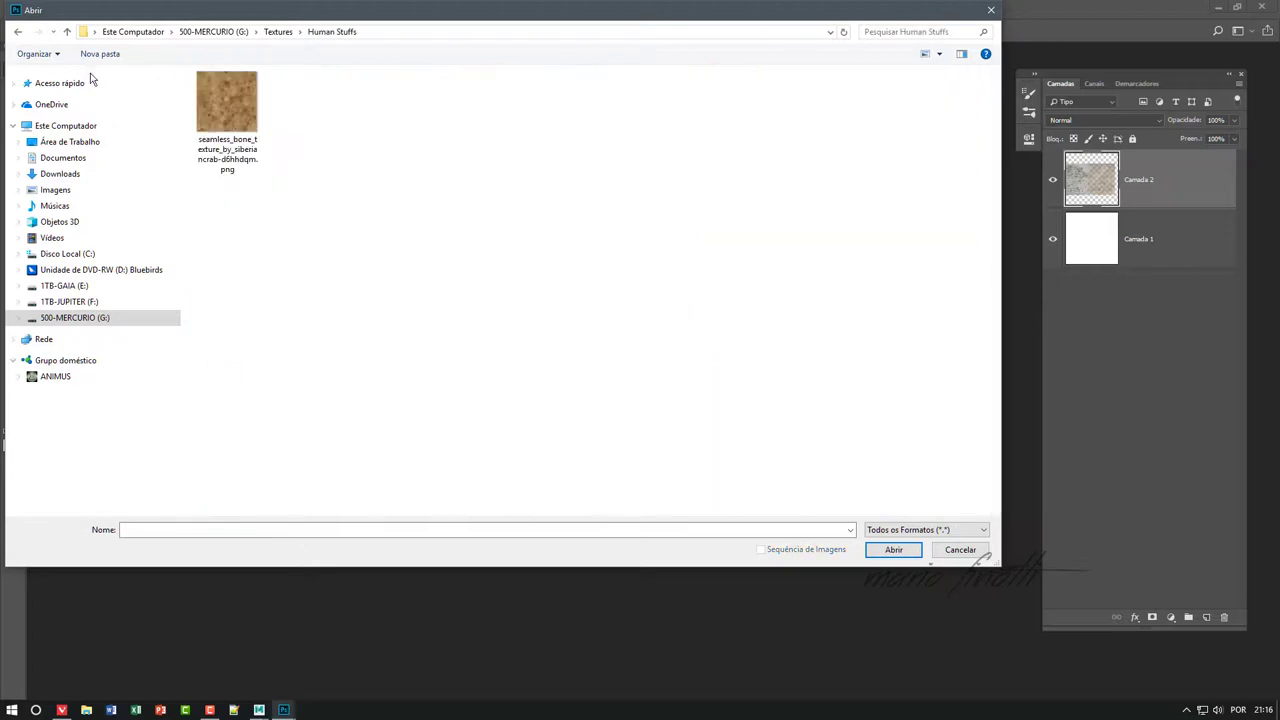
pyautogui.click(18, 32)
pyautogui.scroll(-2, 1000, 300)
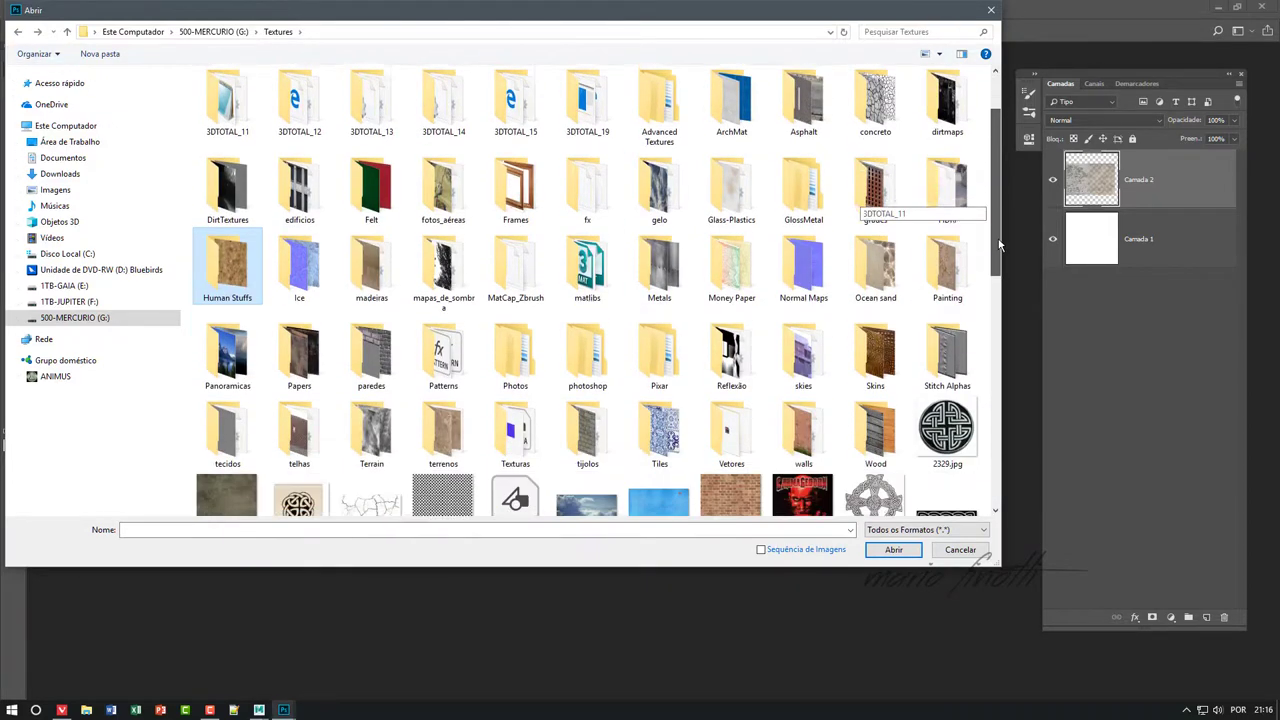
pyautogui.scroll(-2, 1004, 320)
pyautogui.scroll(1, 1002, 312)
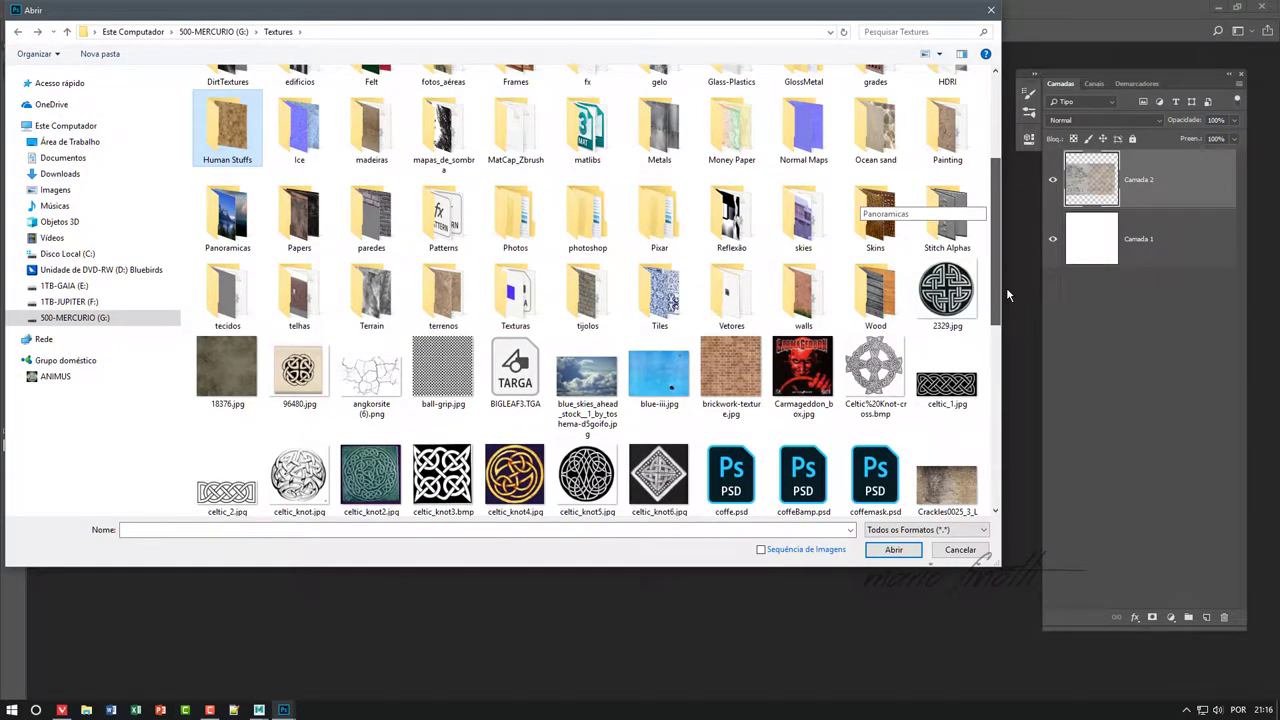
pyautogui.doubleClick(441, 294)
pyautogui.click(18, 32)
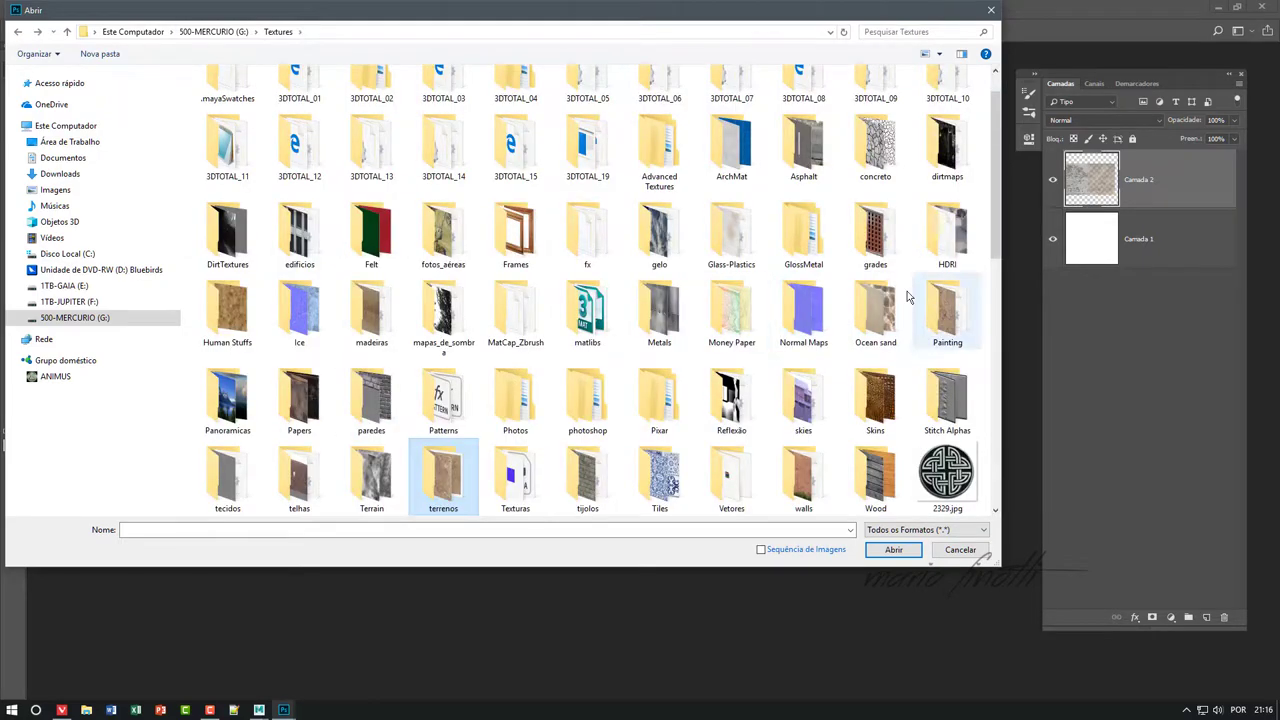
# - Open leather3.gif from the Skins folder, then close it
pyautogui.doubleClick(875, 295)
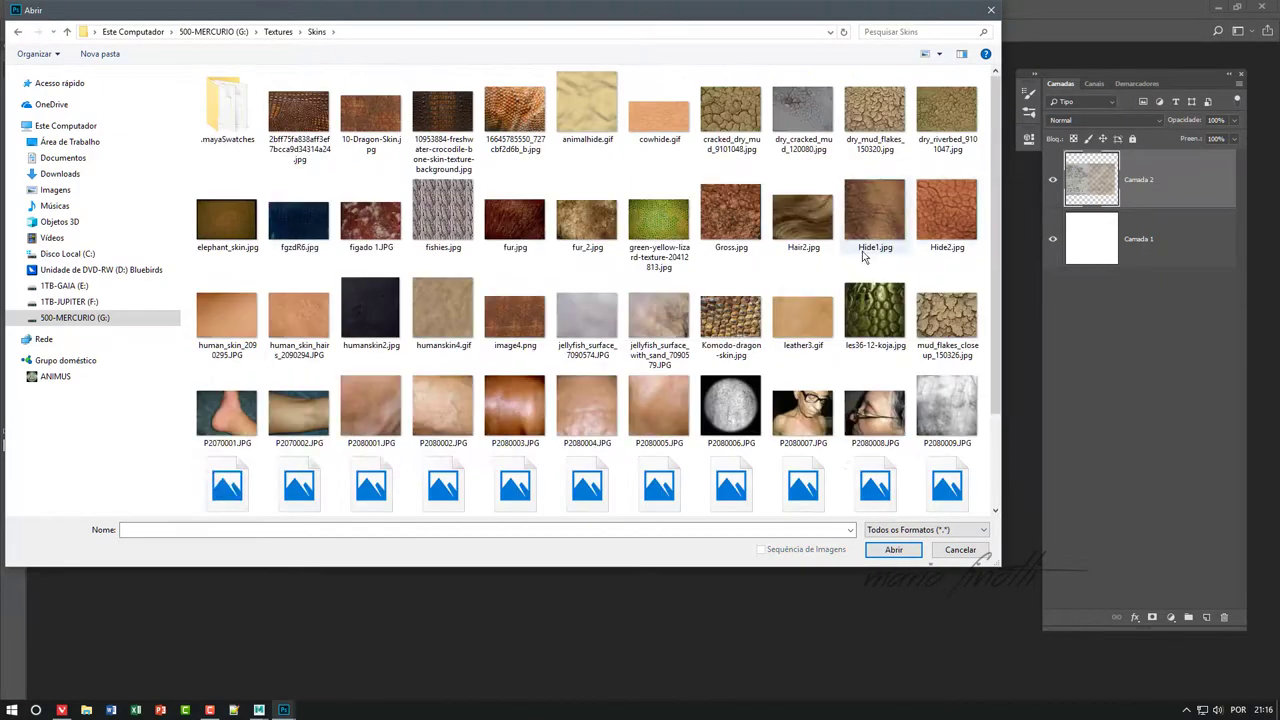
pyautogui.scroll(-1, 995, 350)
pyautogui.scroll(2, 995, 335)
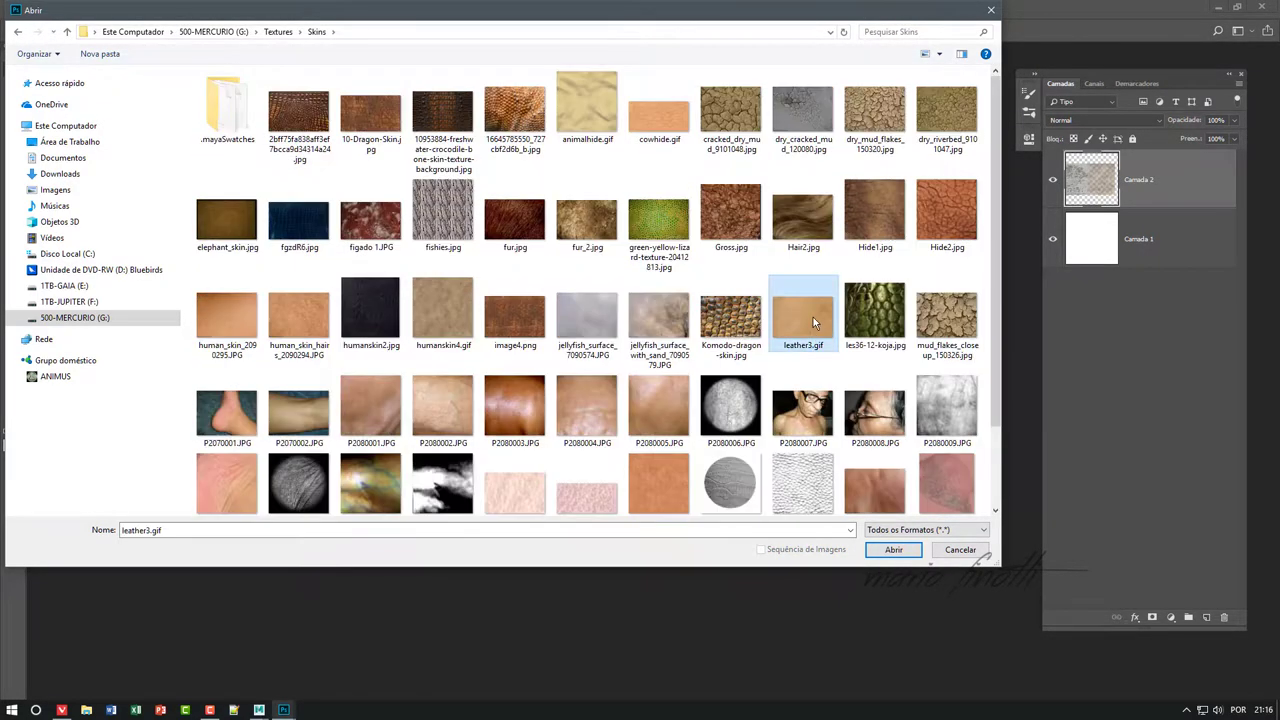
pyautogui.doubleClick(813, 317)
pyautogui.click(592, 297)
pyautogui.click(295, 64)
# - Open humanskin4.gif from the Skins folder as the sand texture
pyautogui.hotkey('ctrl', 'o')
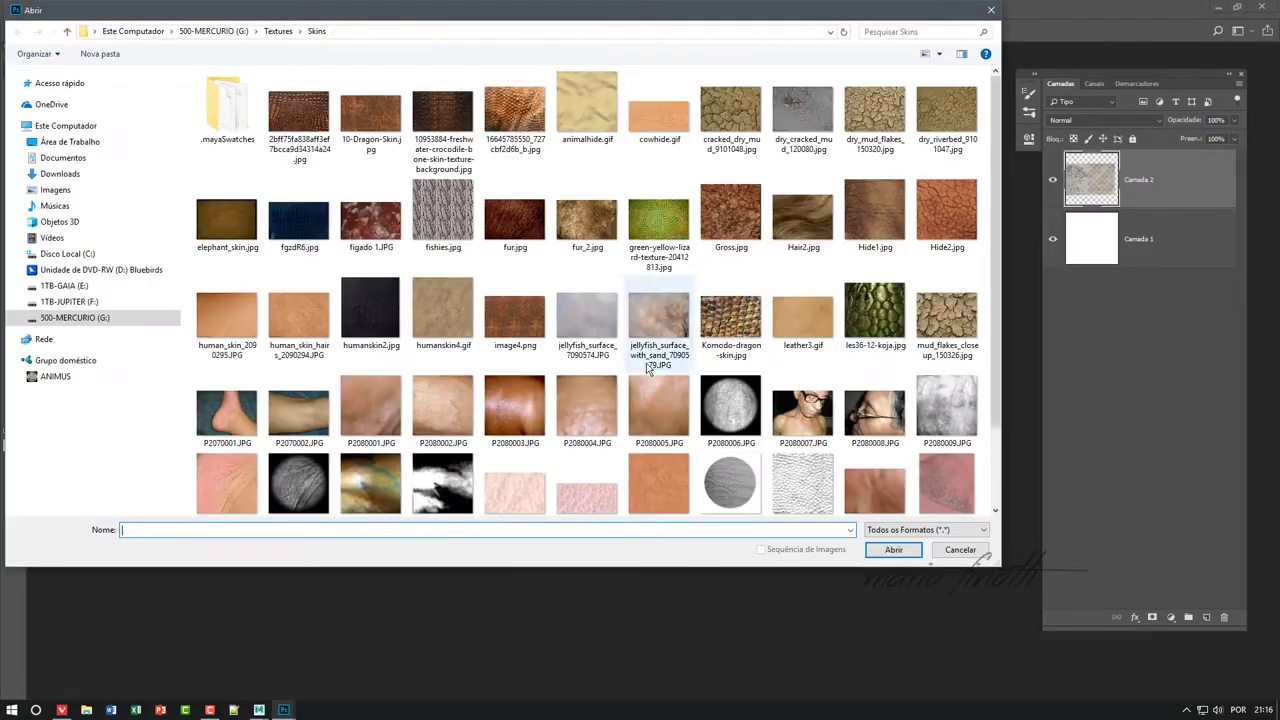
pyautogui.doubleClick(430, 315)
pyautogui.click(592, 296)
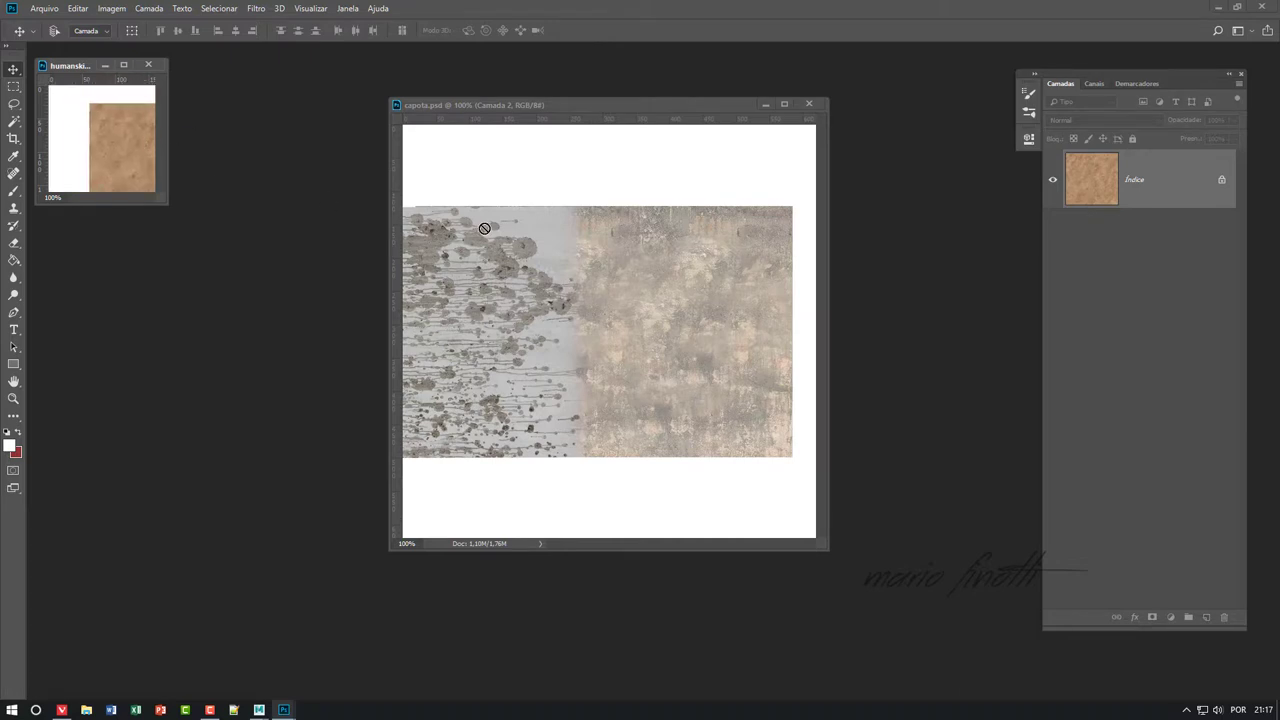
# - Convert the humanskin image to RGB and place it as a layer at capota.psd's top-right
pyautogui.click(111, 8)
pyautogui.moveTo(56, 101)
pyautogui.click(45, 74)
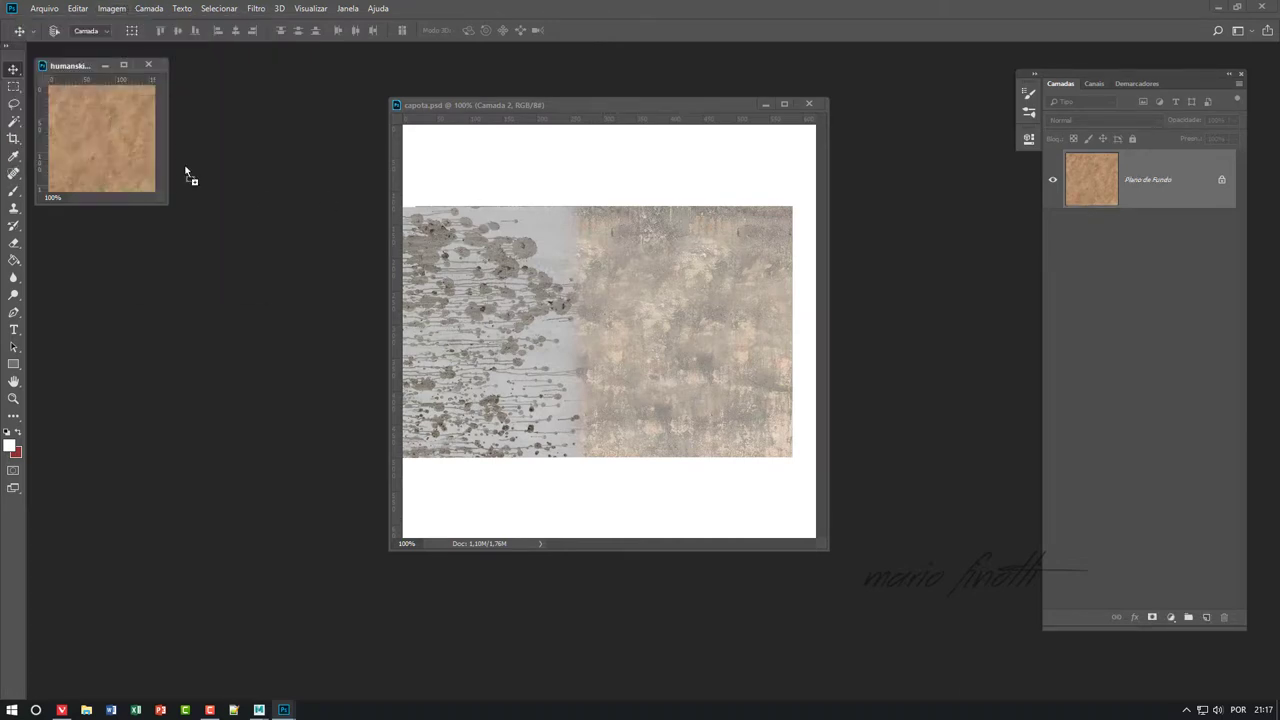
pyautogui.moveTo(110, 120)
pyautogui.mouseDown()
pyautogui.moveTo(569, 316)
pyautogui.moveTo(745, 240)
pyautogui.moveTo(743, 312)
pyautogui.mouseUp()
pyautogui.click(166, 54)
pyautogui.click(637, 263)
# - Copy the skin patch downward and leftward, merging the copies into one layer
pyautogui.click(13, 242)
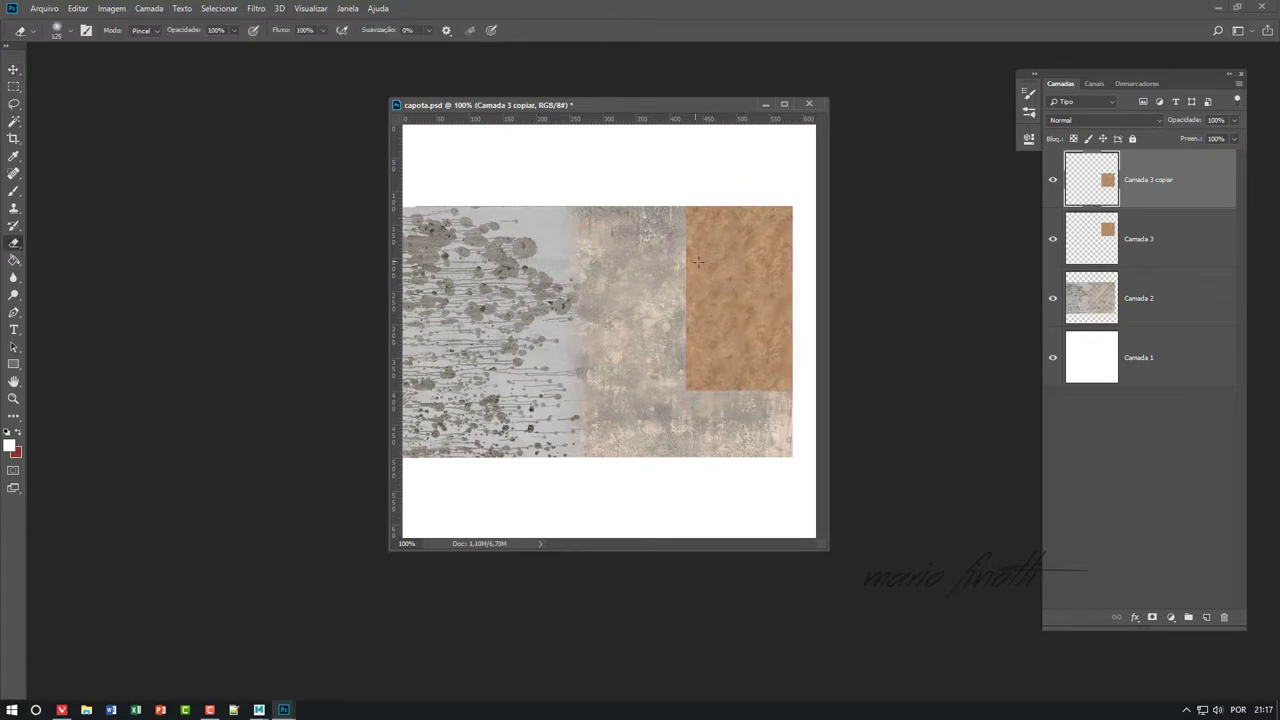
pyautogui.click(13, 69)
pyautogui.keyDown('alt'); pyautogui.moveTo(747, 261); pyautogui.dragTo(747, 329); pyautogui.keyUp('alt')
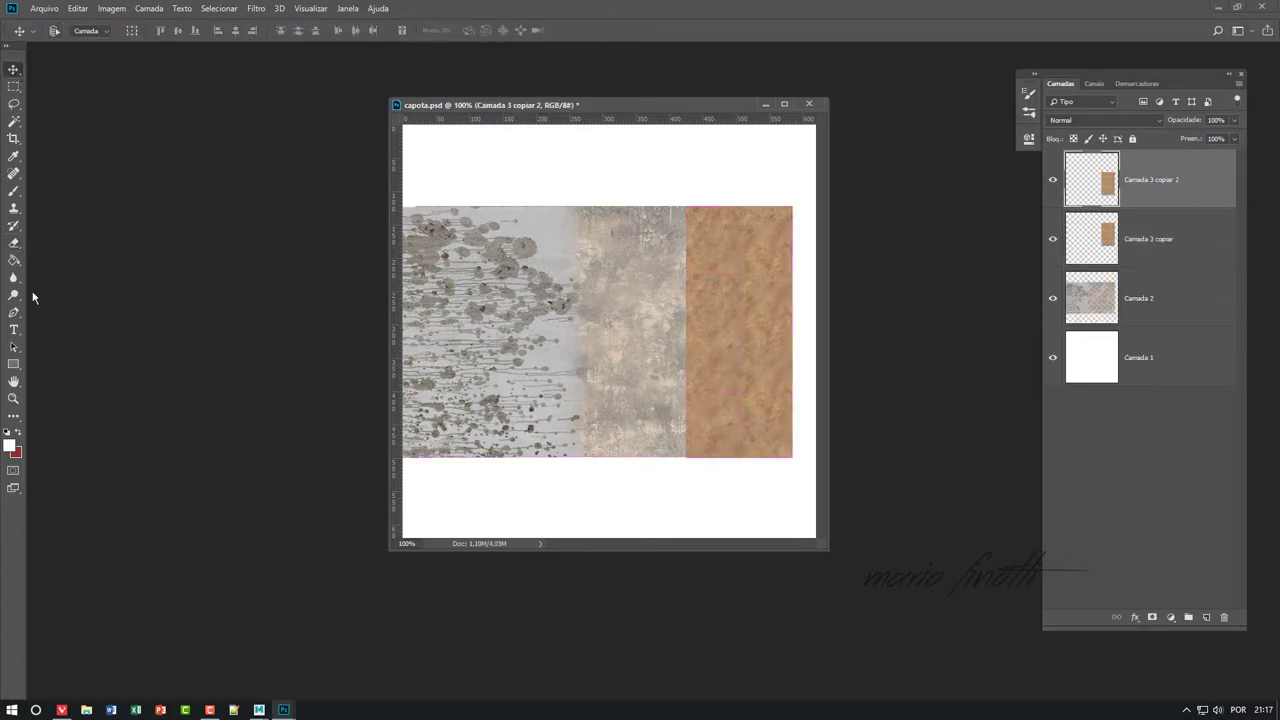
pyautogui.press('v')
pyautogui.keyDown('shift'); pyautogui.click(1150, 238); pyautogui.keyUp('shift')
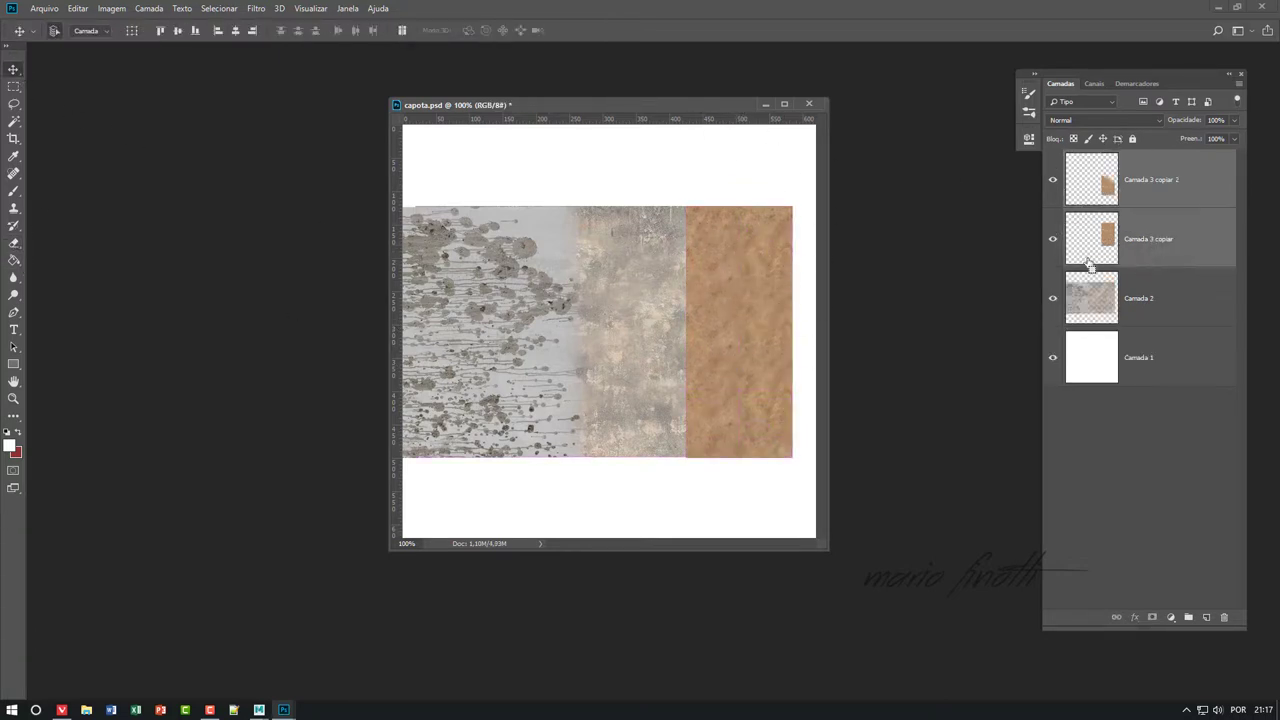
pyautogui.hotkey('ctrl', 'e')
pyautogui.keyDown('alt'); pyautogui.moveTo(764, 309); pyautogui.dragTo(687, 309); pyautogui.keyUp('alt')
pyautogui.press('e')
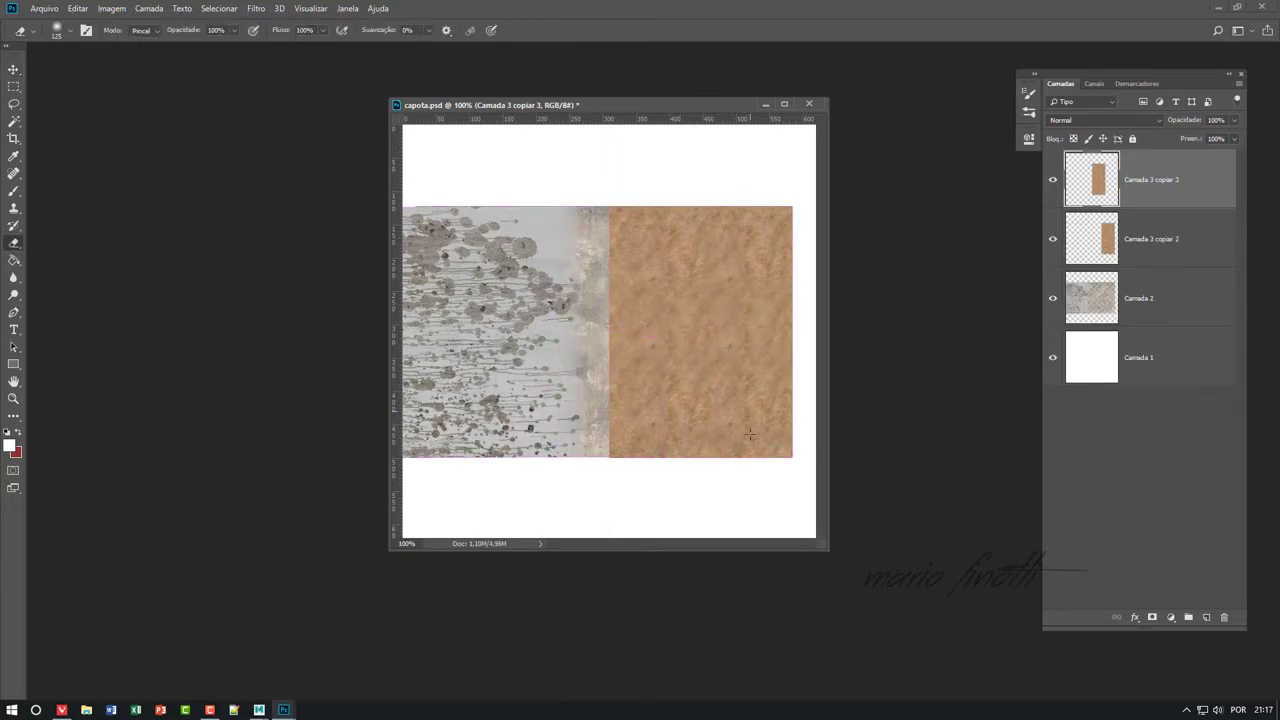
pyautogui.click(13, 69)
pyautogui.keyDown('shift'); pyautogui.click(1150, 238); pyautogui.keyUp('shift')
pyautogui.hotkey('ctrl', 'e')
# - Extend the sand texture left over the remaining grey strip, merge the layers, and clone away seams
pyautogui.keyDown('alt'); pyautogui.moveTo(760, 345); pyautogui.dragTo(613, 342); pyautogui.keyUp('alt')
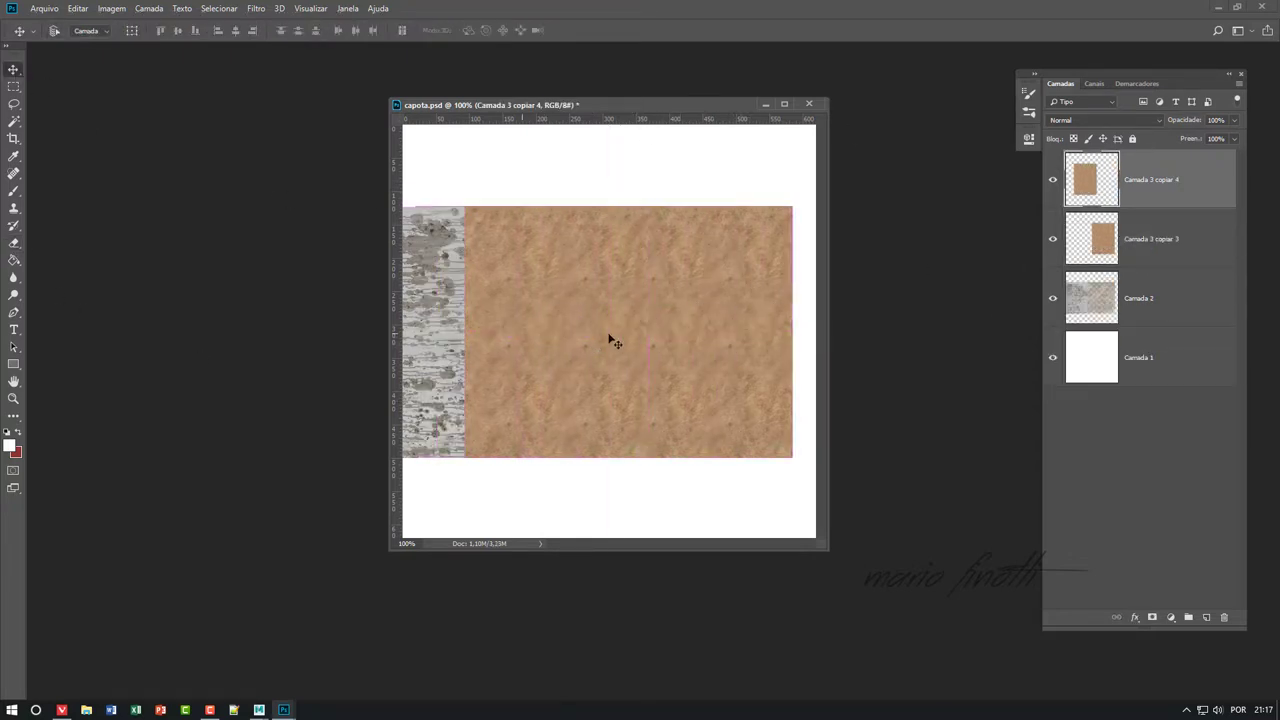
pyautogui.click(14, 243)
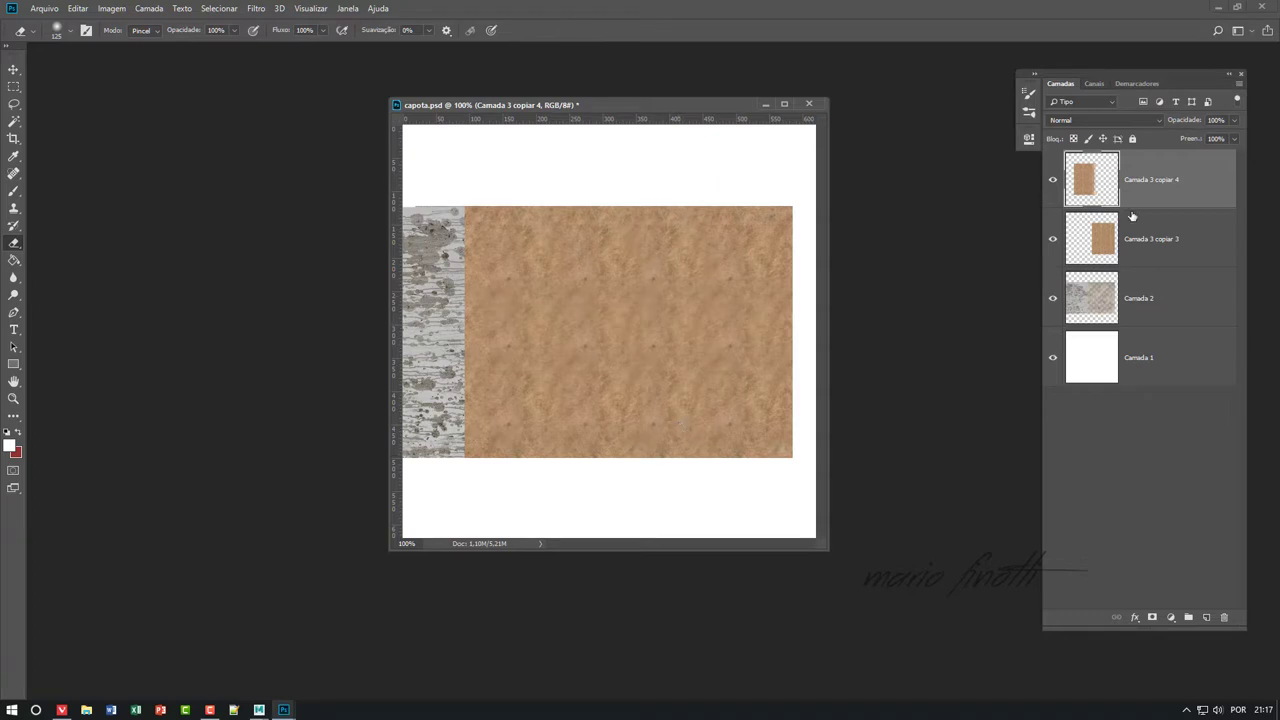
pyautogui.keyDown('shift'); pyautogui.click(1150, 238); pyautogui.keyUp('shift')
pyautogui.hotkey('ctrl', 'e')
pyautogui.click(13, 69)
pyautogui.keyDown('alt'); pyautogui.moveTo(600, 285); pyautogui.dragTo(540, 285); pyautogui.keyUp('alt')
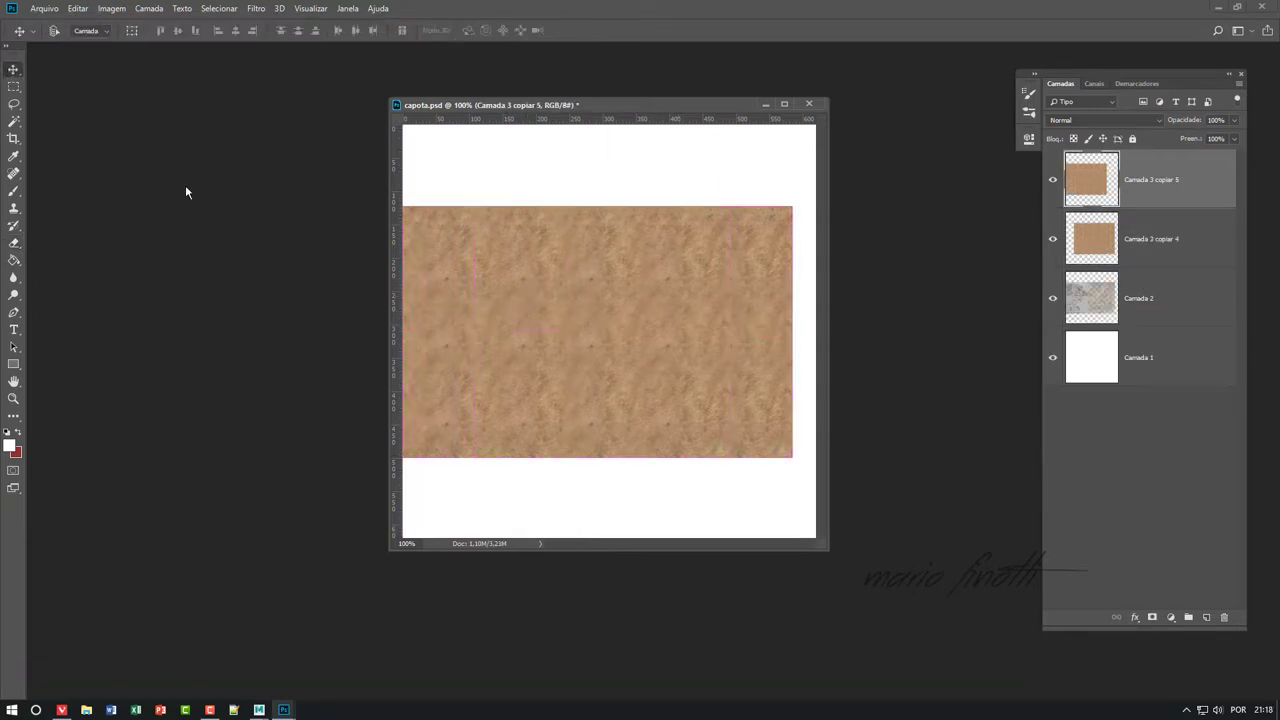
pyautogui.click(14, 243)
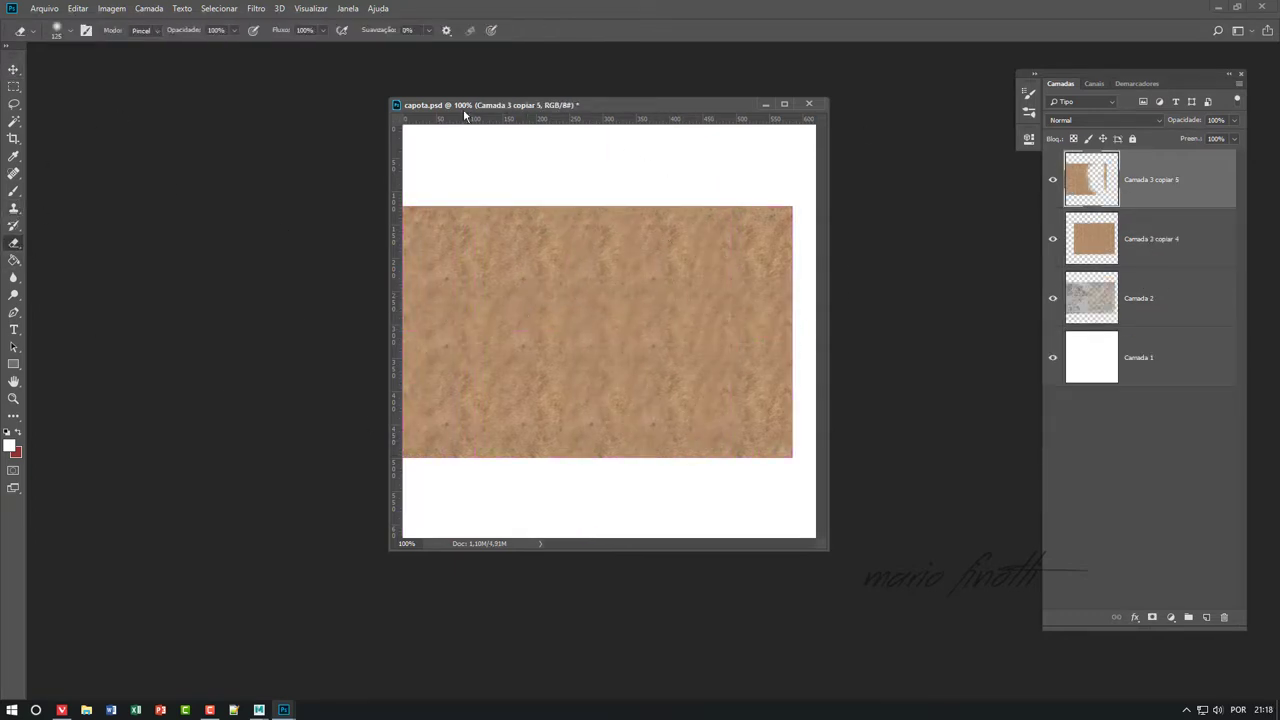
pyautogui.keyDown('shift'); pyautogui.click(1150, 238); pyautogui.keyUp('shift')
pyautogui.hotkey('ctrl', 'e')
pyautogui.click(14, 207)
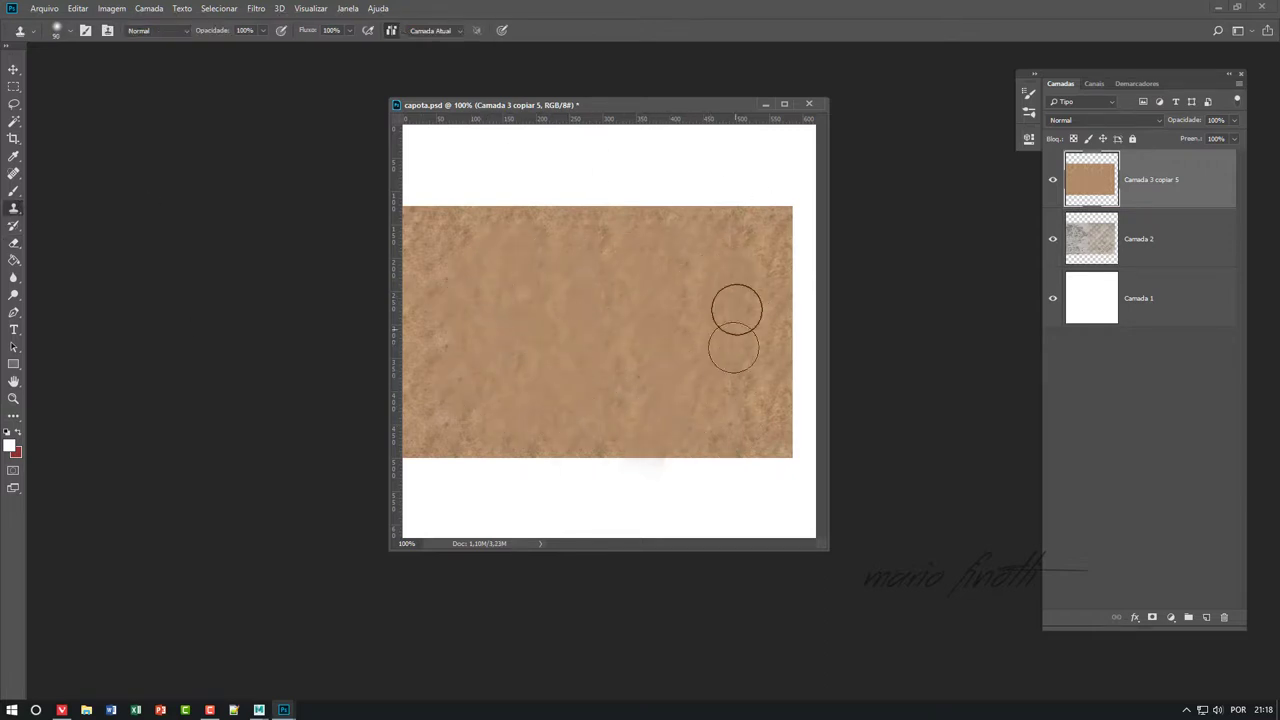
pyautogui.click(14, 69)
pyautogui.moveTo(259, 710)
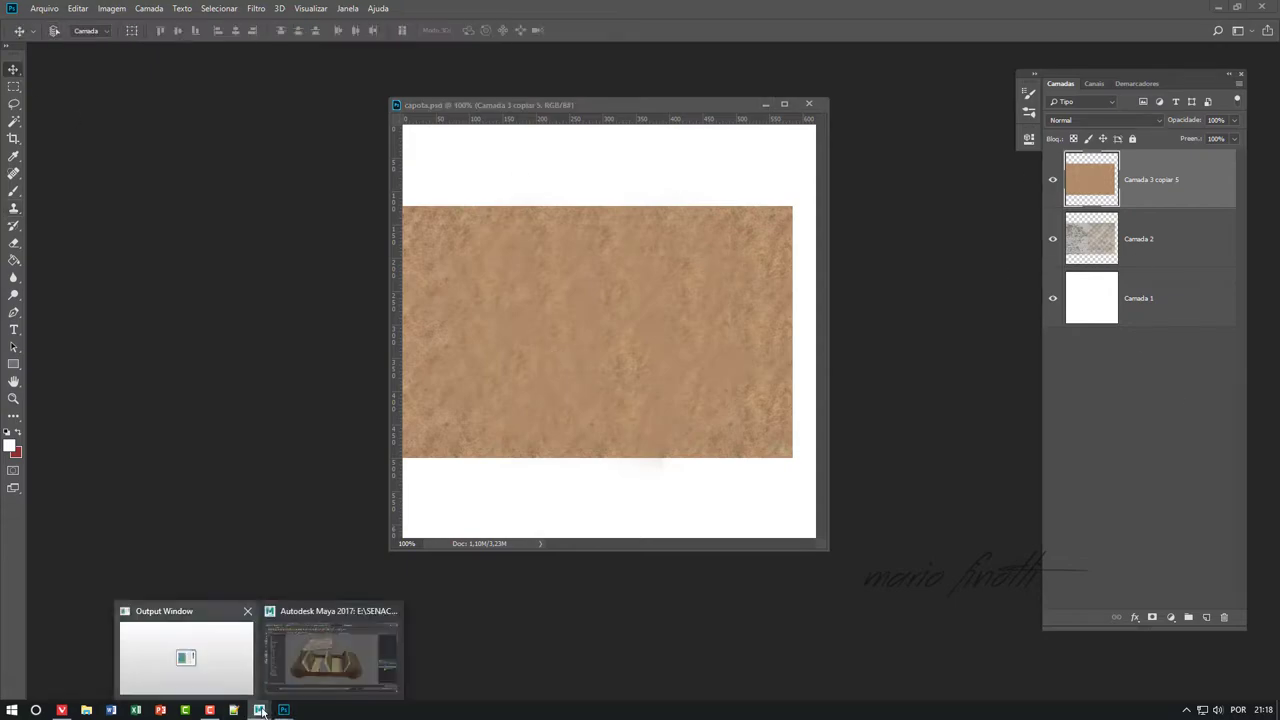
pyautogui.click(320, 655)
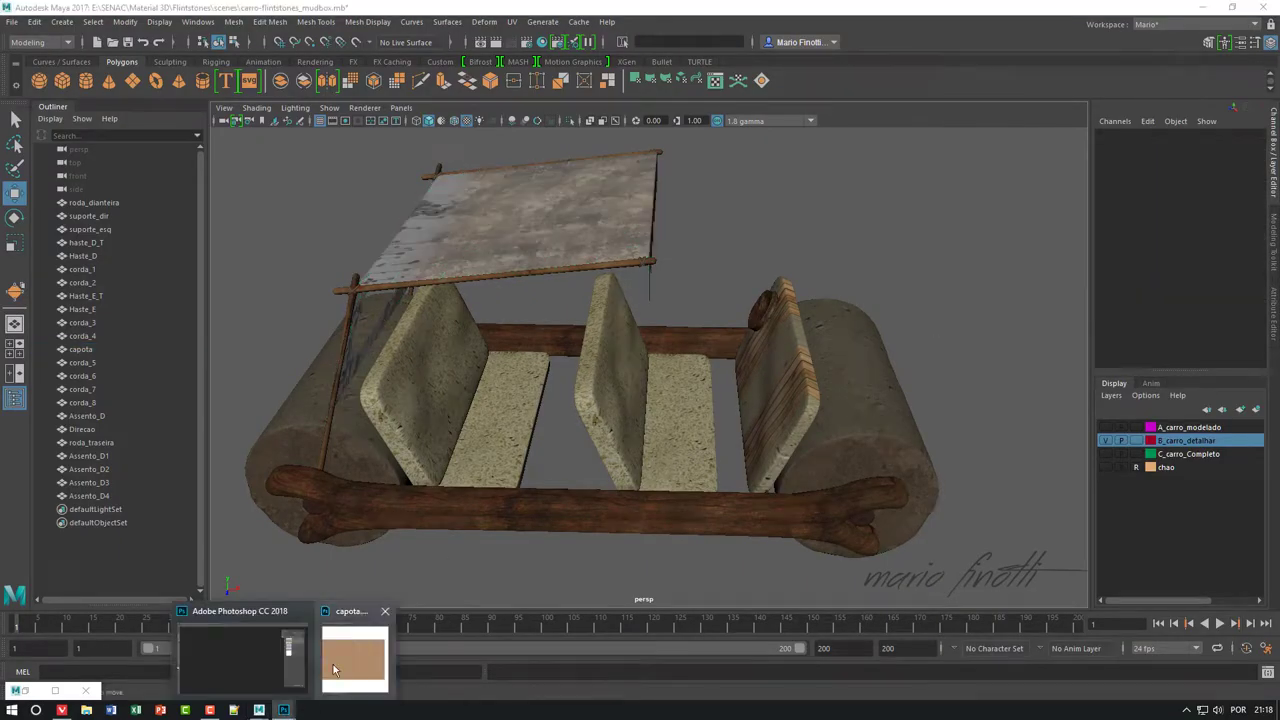
# - Reload capota.psd on the file10 texture node and orbit to see the brown canopy
pyautogui.click(333, 664)
pyautogui.moveTo(259, 710)
pyautogui.click(265, 686)
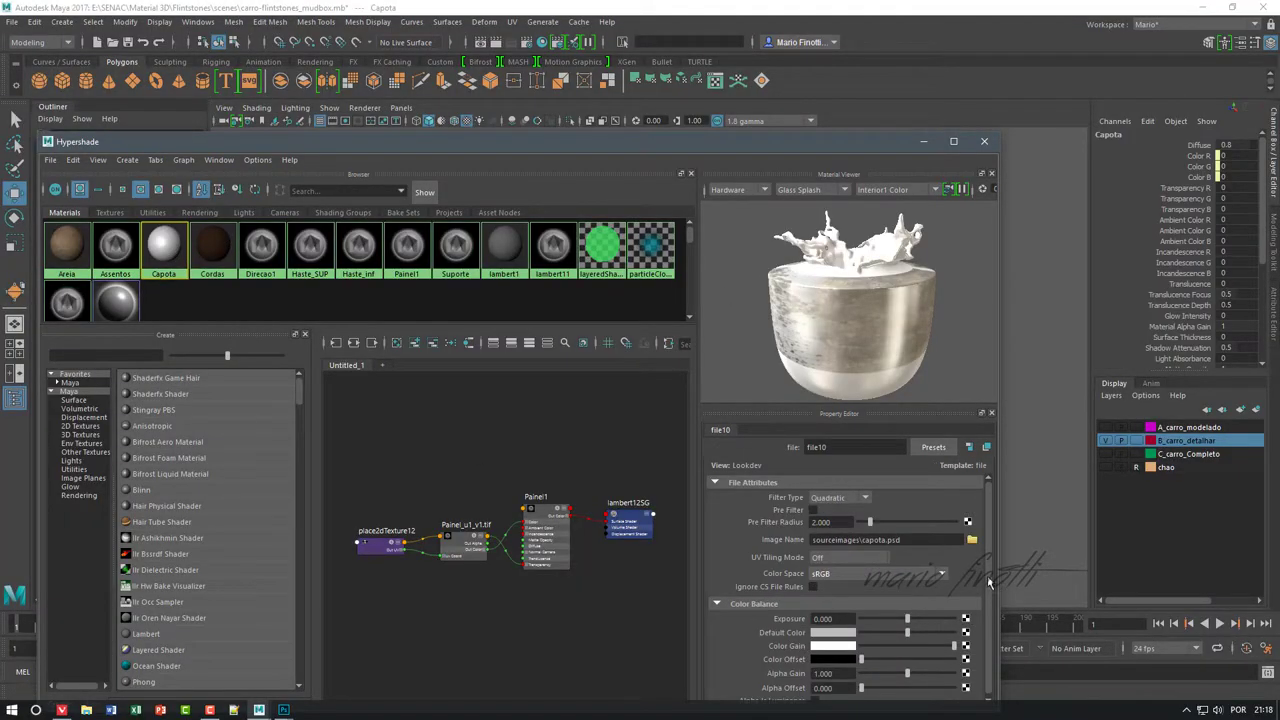
pyautogui.click(970, 449)
pyautogui.click(830, 600)
pyautogui.click(984, 141)
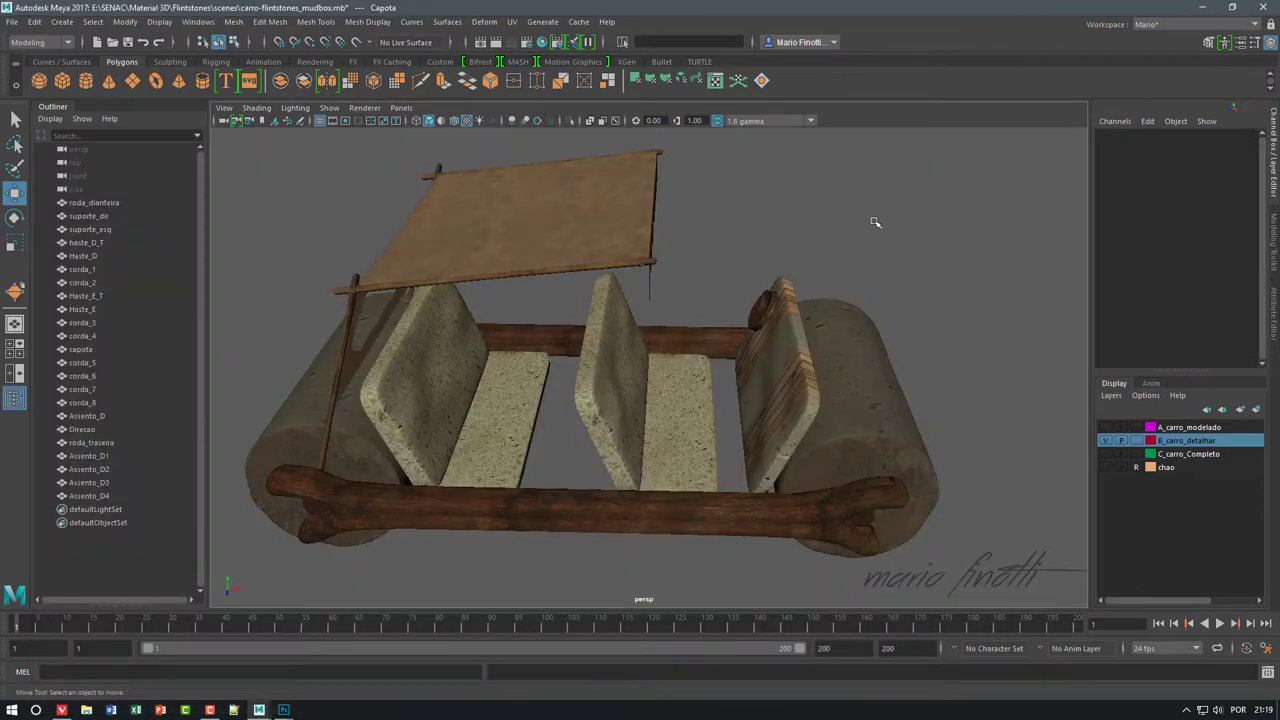
pyautogui.moveTo(959, 337)
pyautogui.keyDown('alt'); pyautogui.mouseDown()
pyautogui.moveTo(668, 475)
pyautogui.moveTo(1109, 478)
pyautogui.mouseUp(); pyautogui.keyUp('alt')
pyautogui.moveTo(940, 480)
pyautogui.keyDown('alt'); pyautogui.mouseDown()
pyautogui.moveTo(891, 443)
pyautogui.moveTo(837, 440)
pyautogui.mouseUp(); pyautogui.keyUp('alt')
# - With chao as the active layer, create a polygon plane scaled up into a wide ground floor
pyautogui.click(1195, 467)
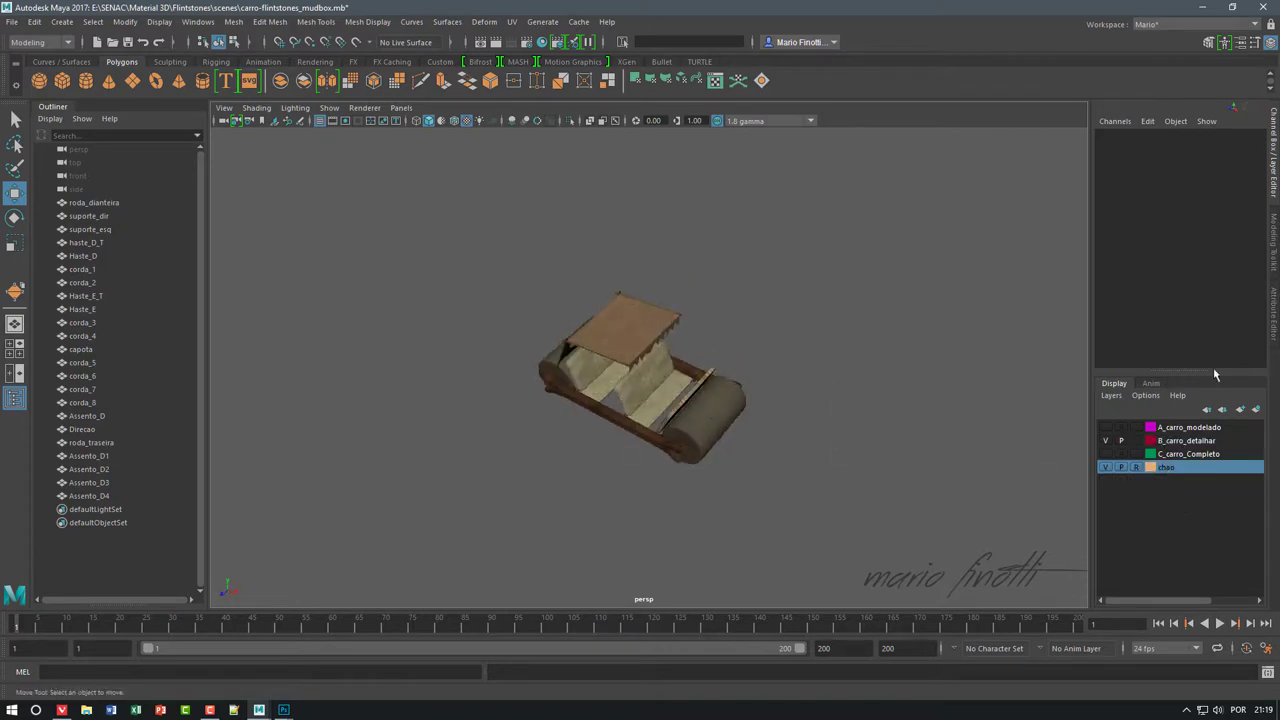
pyautogui.click(86, 82)
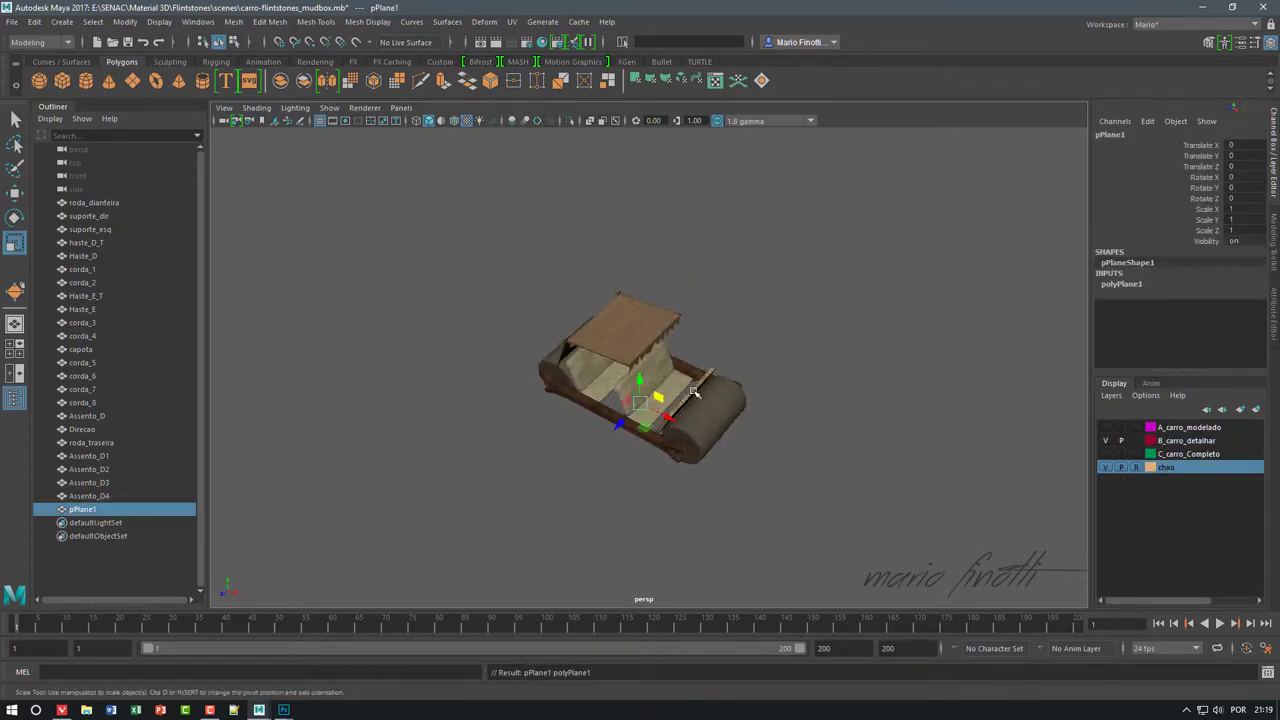
pyautogui.press('r')
pyautogui.moveTo(639, 403); pyautogui.dragTo(730, 405)
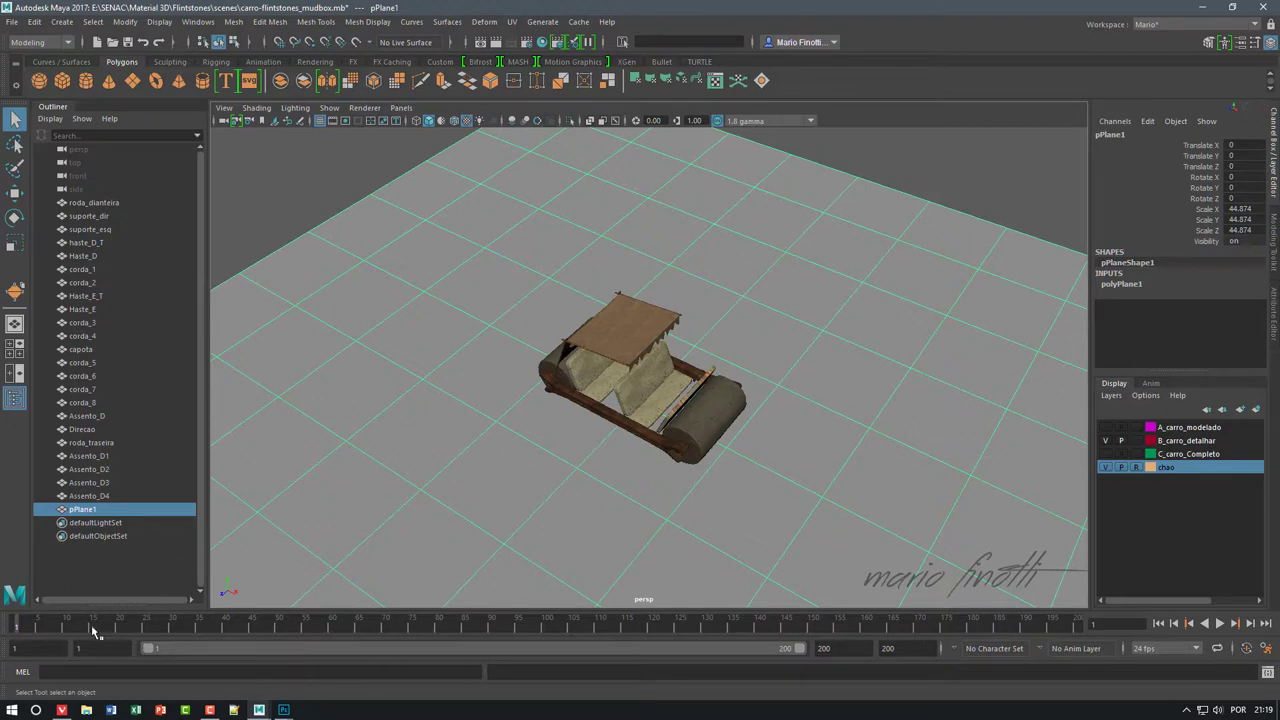
# - Assign the Areia sand material to the ground plane and view the car from low down
pyautogui.click(542, 42)
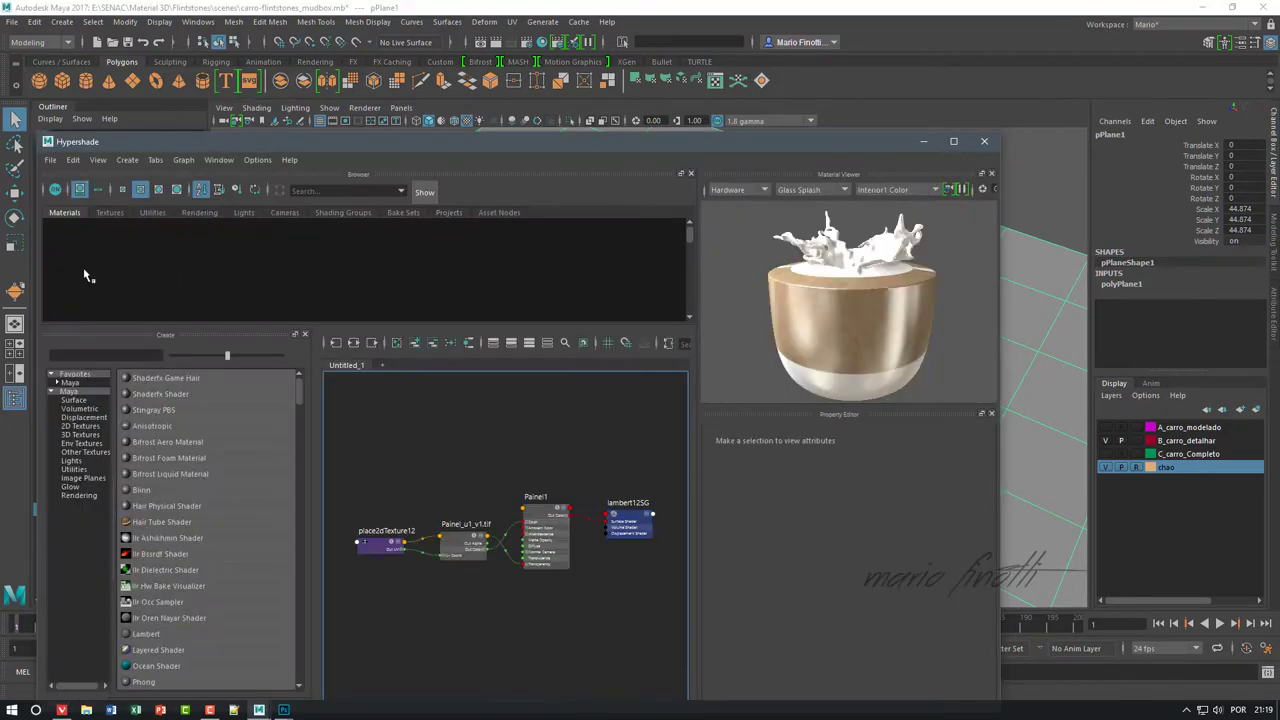
pyautogui.rightClick(57, 285)
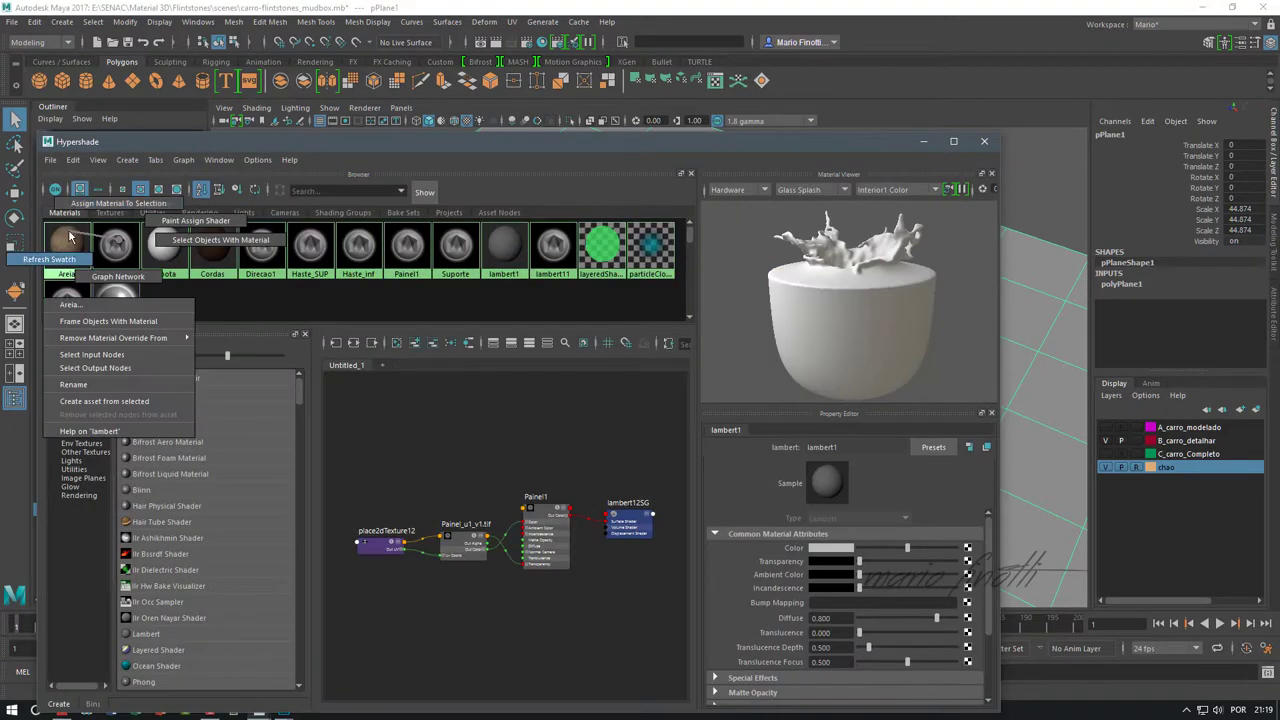
pyautogui.click(100, 296)
pyautogui.click(972, 146)
pyautogui.click(929, 181)
pyautogui.scroll(-3, 929, 181)
pyautogui.scroll(5, 891, 451)
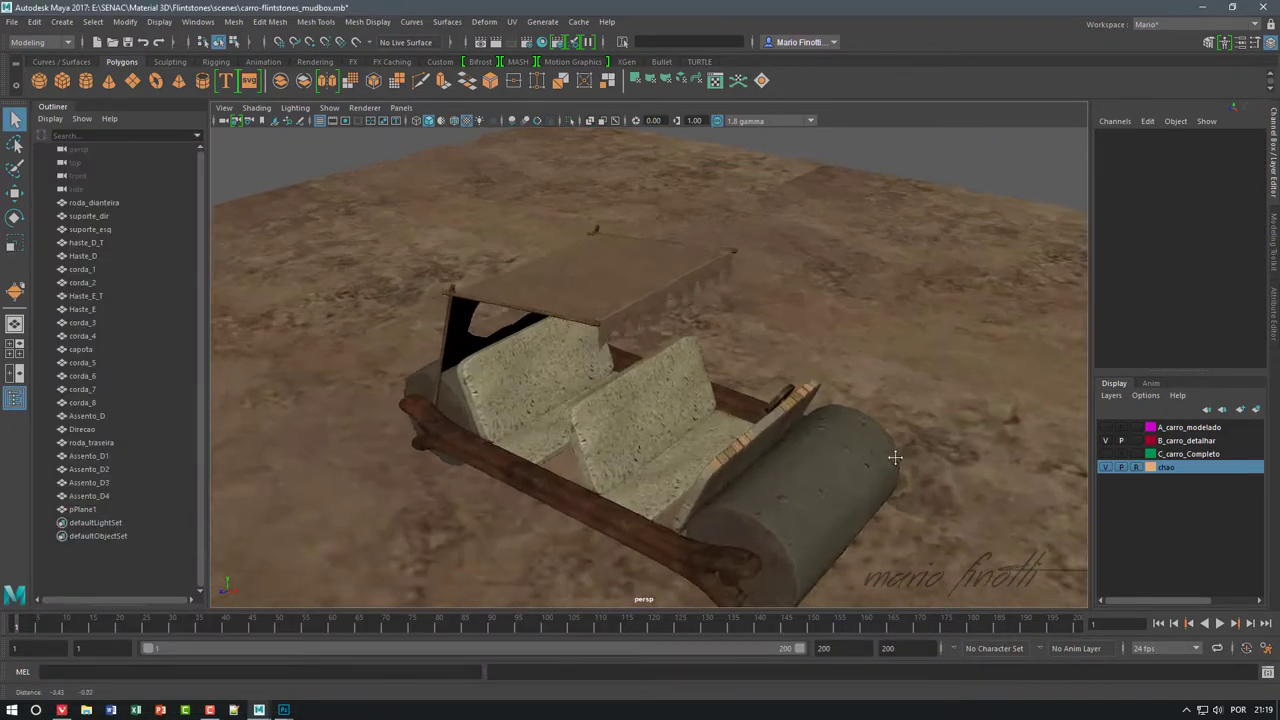
pyautogui.moveTo(891, 451)
pyautogui.keyDown('alt'); pyautogui.mouseDown()
pyautogui.moveTo(826, 400)
pyautogui.moveTo(760, 390)
pyautogui.mouseUp(); pyautogui.keyUp('alt')
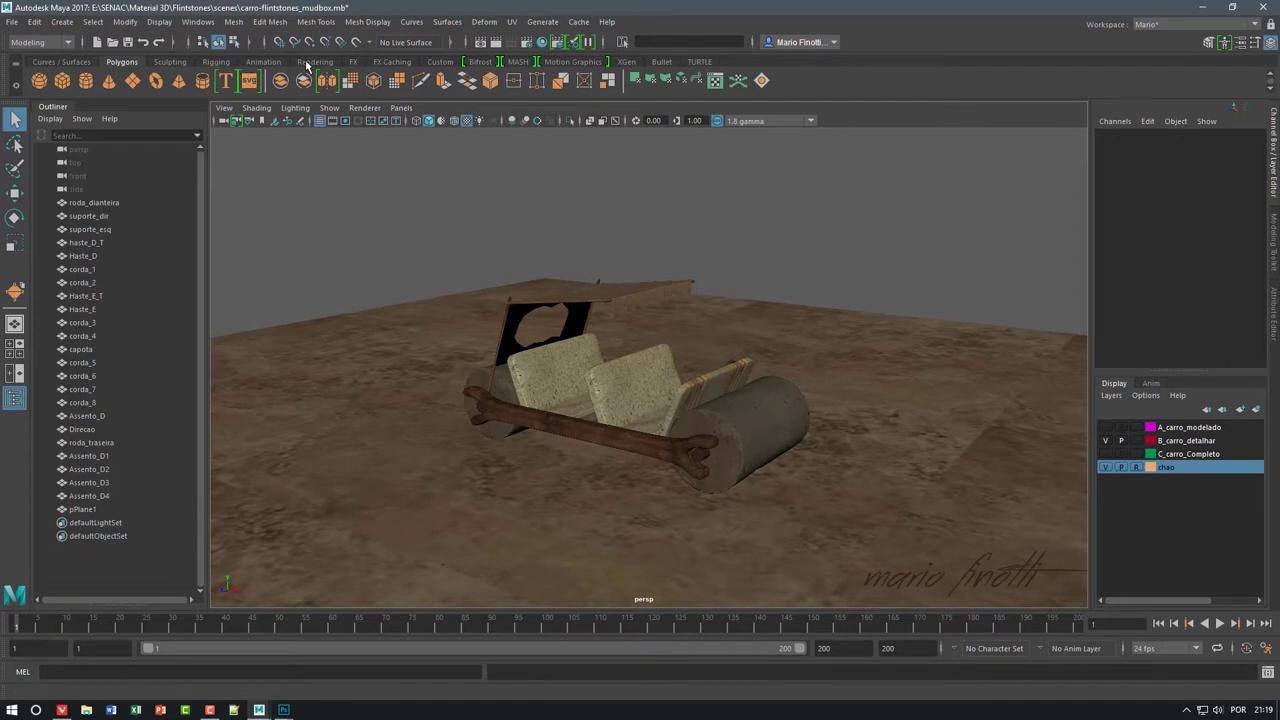
# - Create a spotlight pointing straight down, raised above the car, with the view lit by scene lights
pyautogui.click(314, 62)
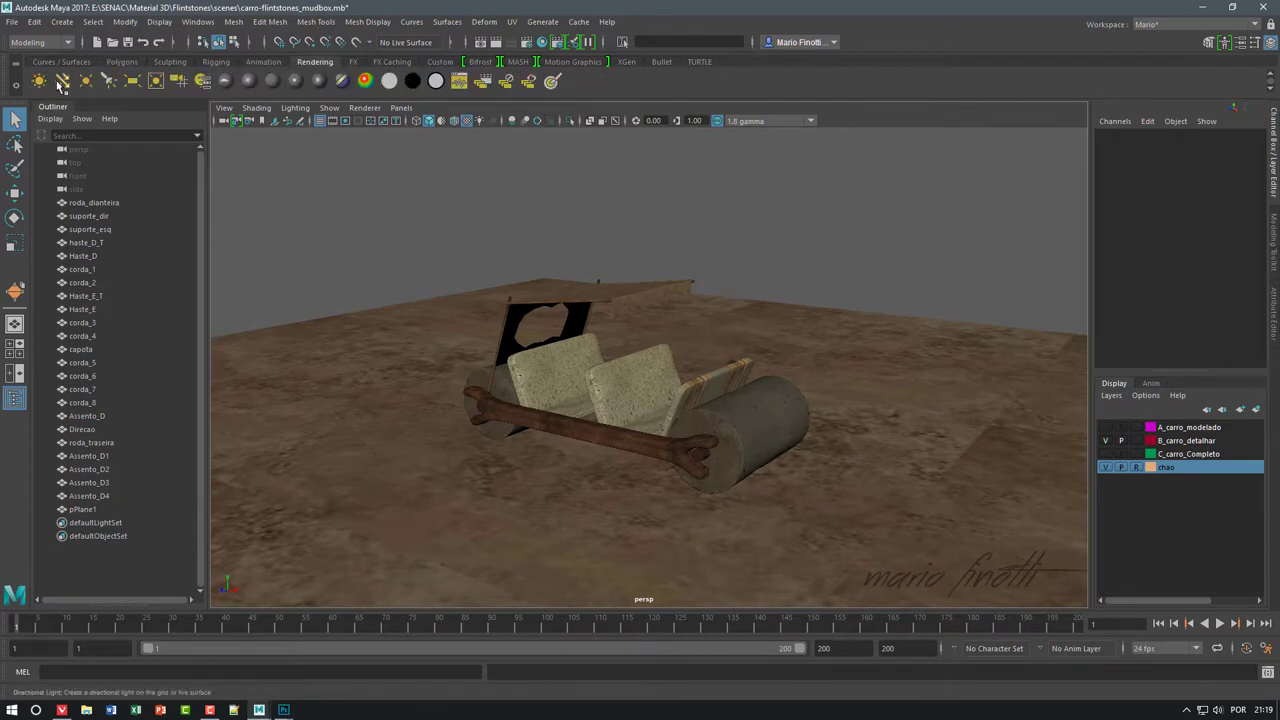
pyautogui.press('w')
pyautogui.moveTo(630, 410); pyautogui.dragTo(625, 185)
pyautogui.press('e')
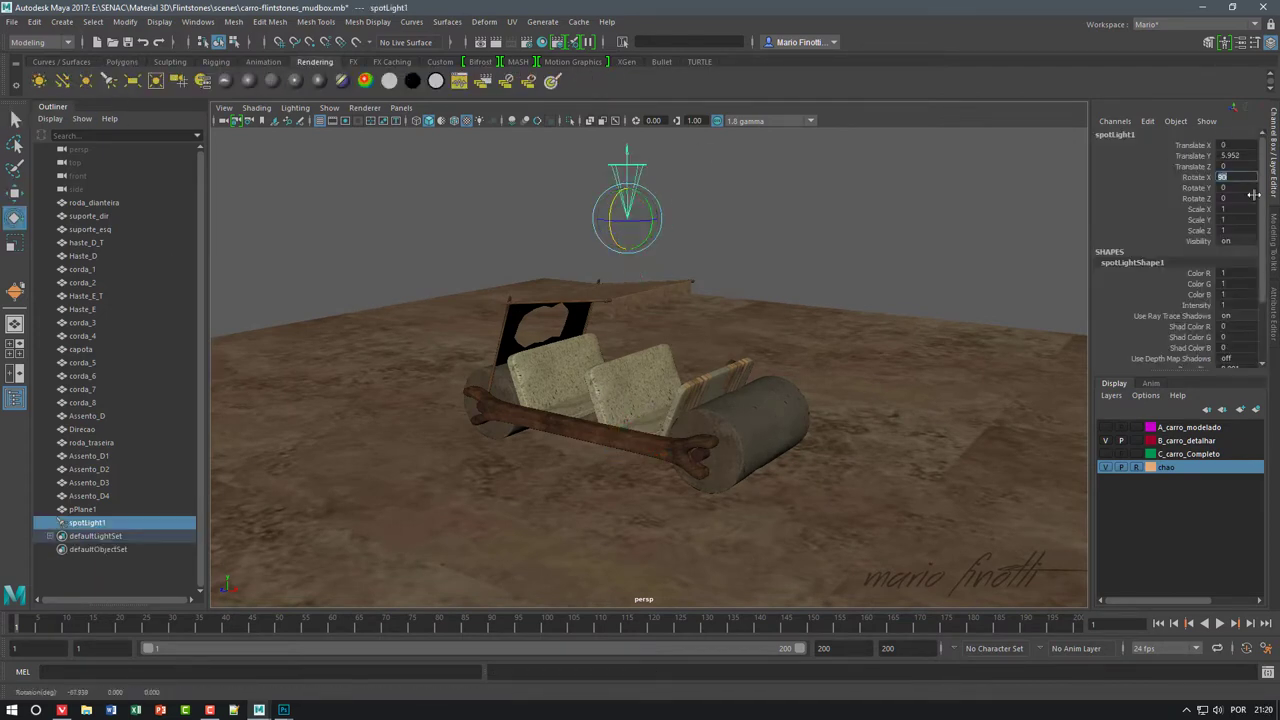
pyautogui.scroll(-3, 716, 252)
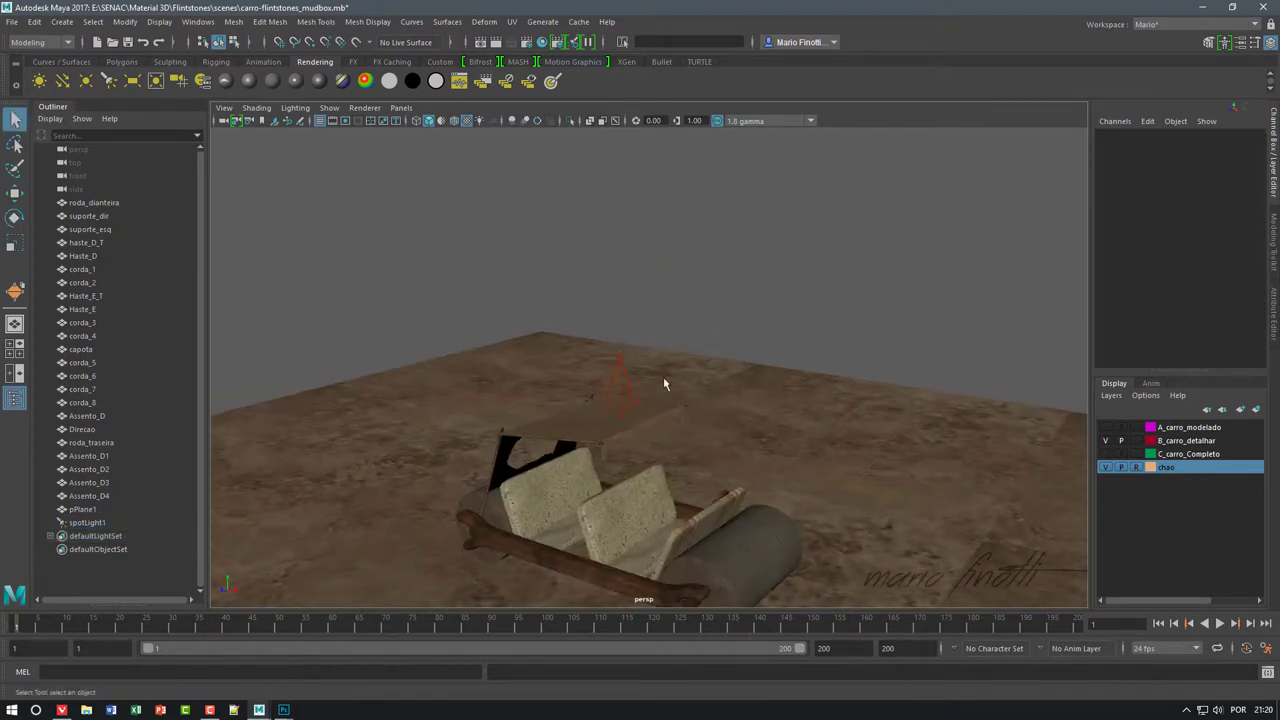
pyautogui.press('w')
pyautogui.moveTo(626, 300); pyautogui.dragTo(628, 113)
pyautogui.press('7')
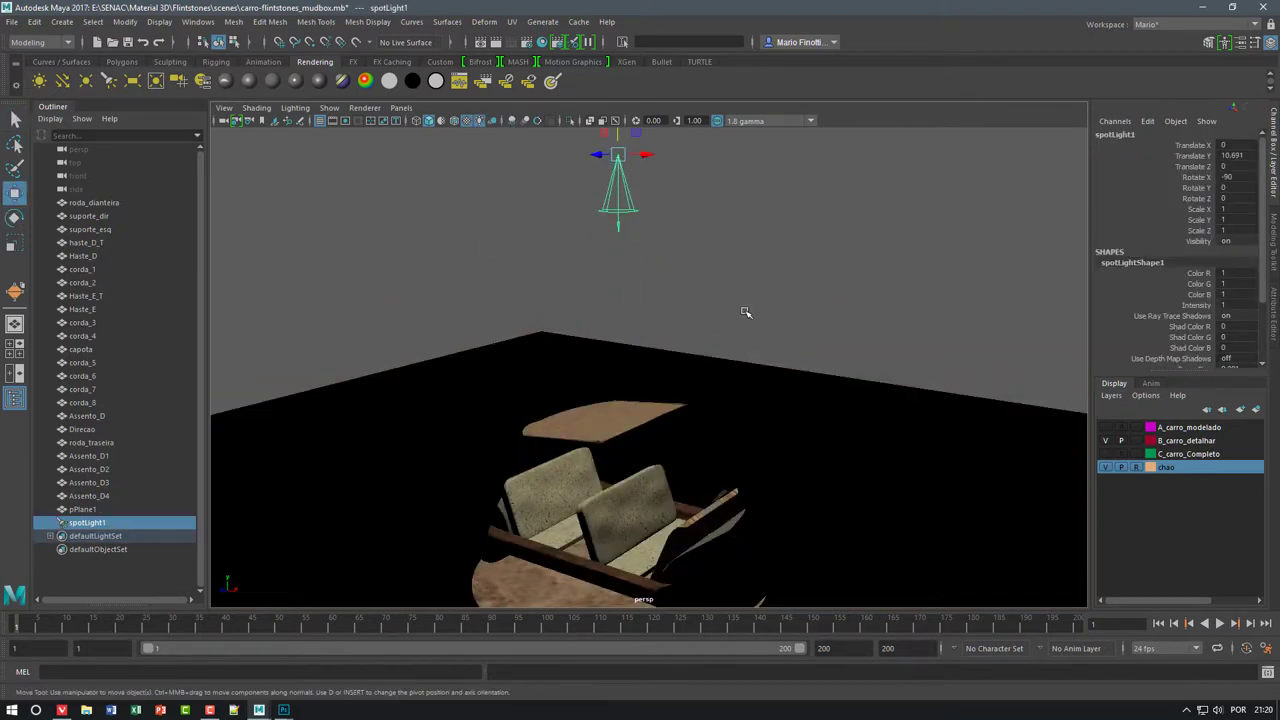
pyautogui.moveTo(618, 185); pyautogui.dragTo(620, 110)
pyautogui.scroll(-3, 700, 285)
pyautogui.scroll(-3, 805, 255)
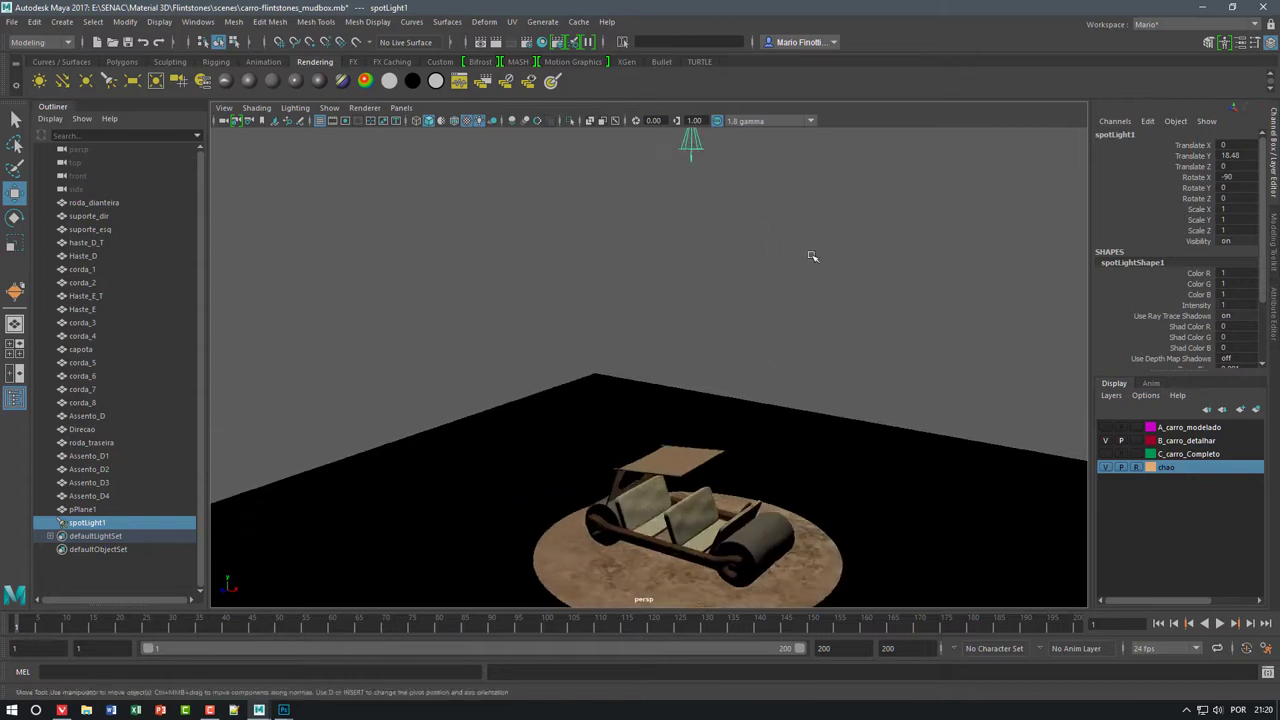
pyautogui.moveTo(677, 195); pyautogui.dragTo(740, 87)
# - Set the spotlight to penumbra 10, dropoff 32.066, intensity 2.635 with ray-traced shadows on
pyautogui.hotkey('ctrl', 'a')
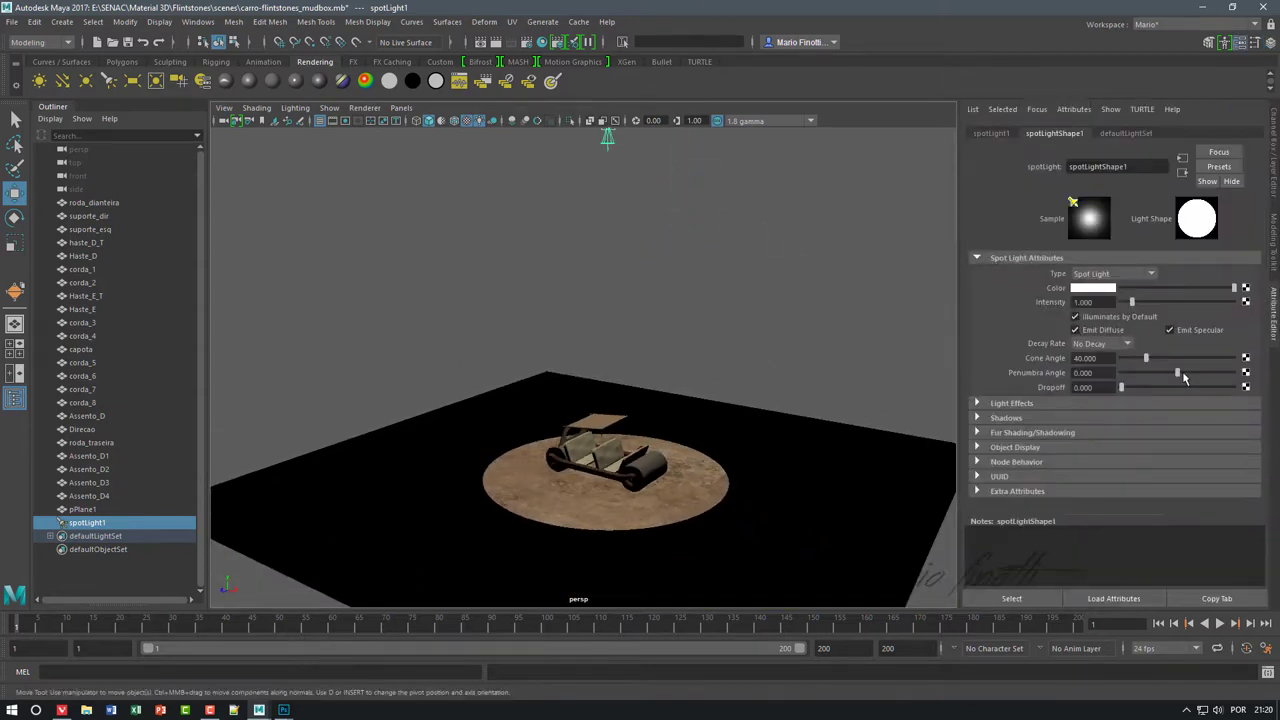
pyautogui.moveTo(1177, 372); pyautogui.dragTo(1234, 372)
pyautogui.moveTo(1121, 387); pyautogui.dragTo(1136, 388)
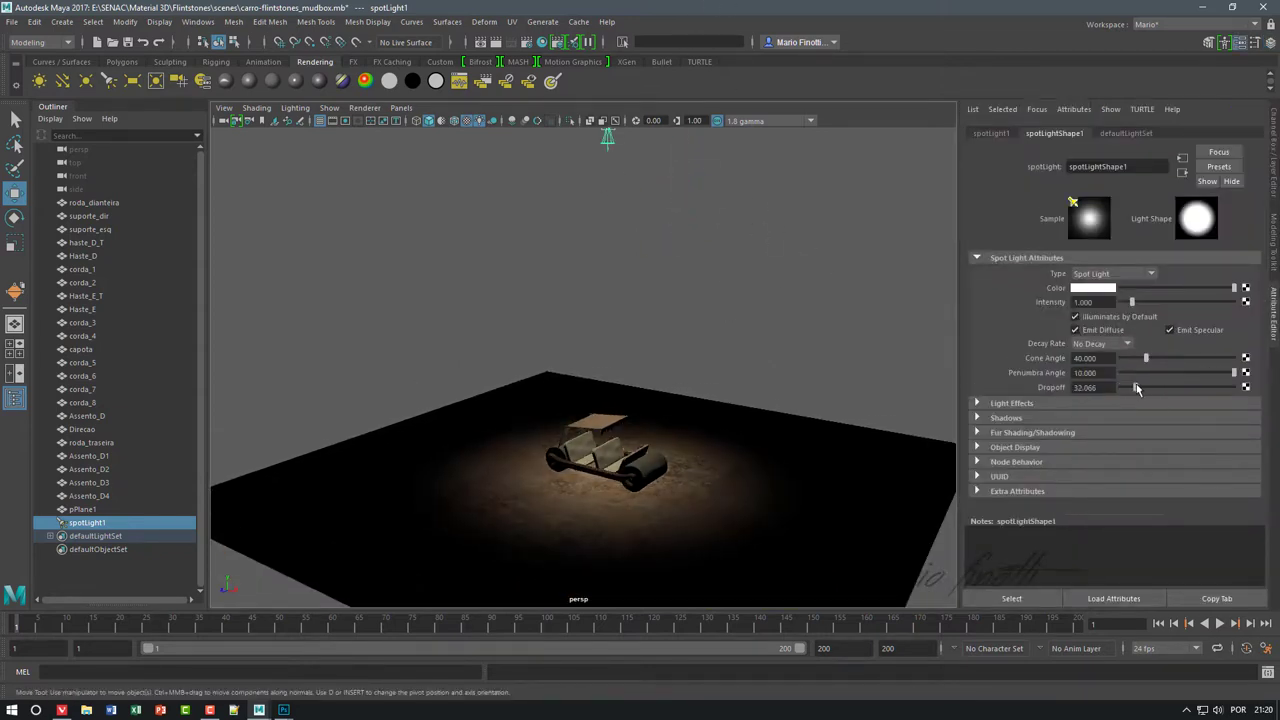
pyautogui.moveTo(1133, 302); pyautogui.dragTo(1151, 304)
pyautogui.click(977, 417)
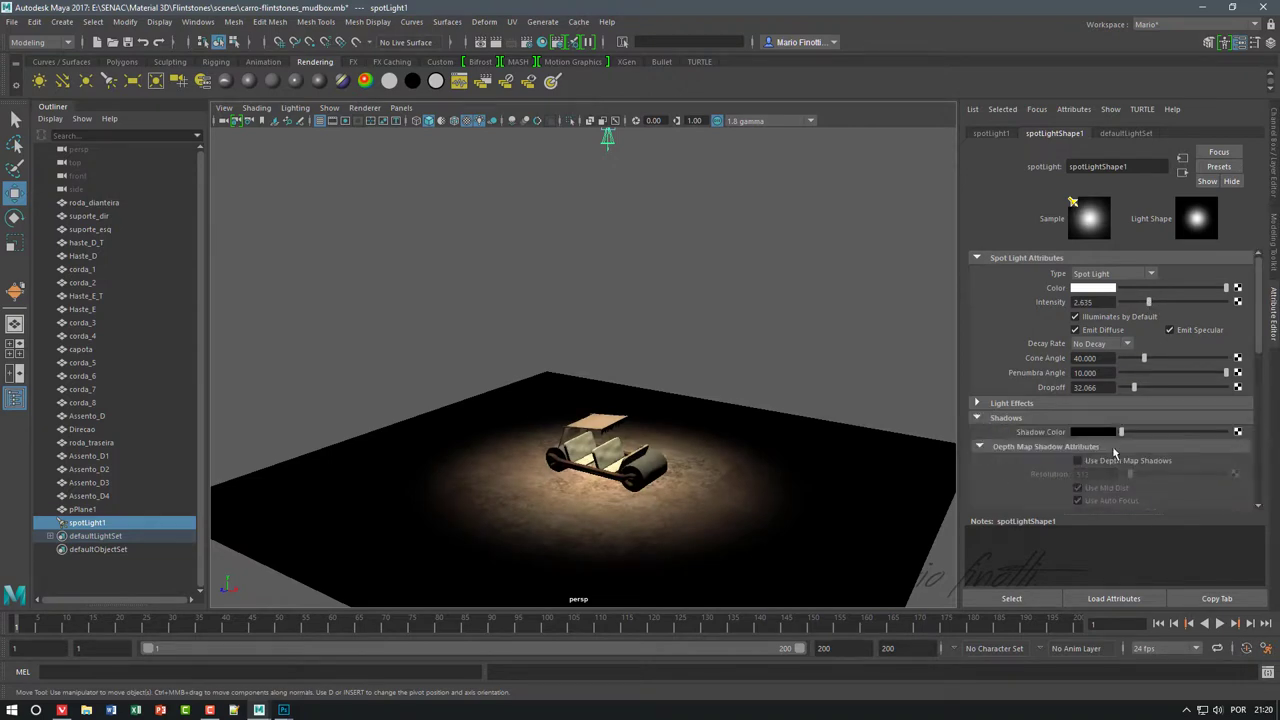
pyautogui.scroll(-5, 1180, 420)
pyautogui.scroll(-5, 1105, 500)
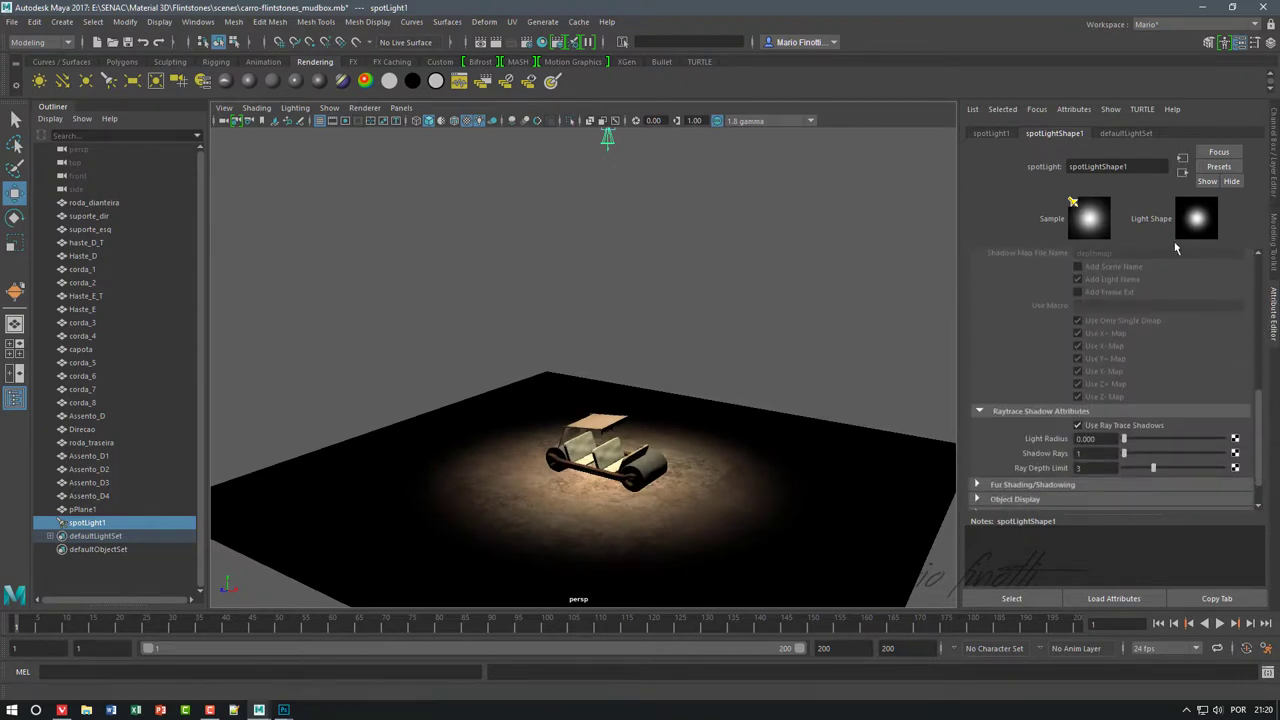
pyautogui.click(495, 122)
pyautogui.keyDown('alt'); pyautogui.moveTo(500, 130); pyautogui.dragTo(731, 243); pyautogui.keyUp('alt')
pyautogui.scroll(-5, 675, 209)
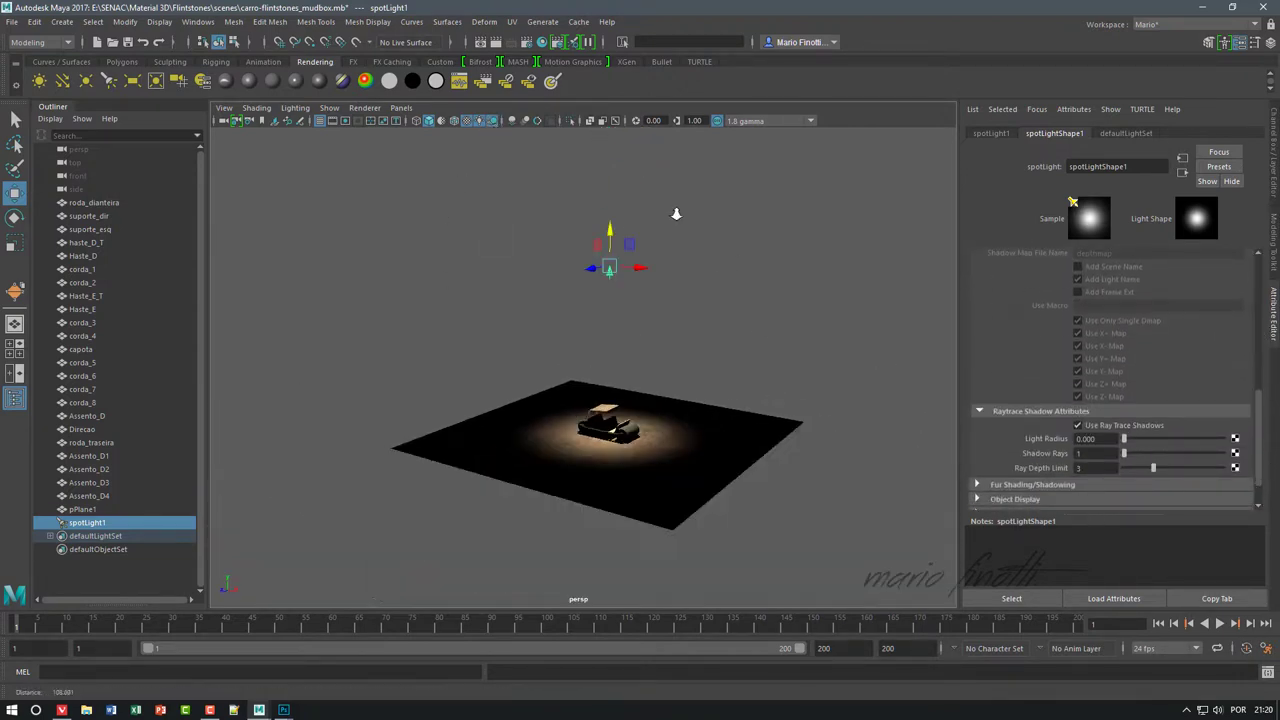
pyautogui.keyDown('alt'); pyautogui.moveTo(675, 209); pyautogui.dragTo(597, 318); pyautogui.keyUp('alt')
pyautogui.press('space')
pyautogui.press('space')
# - Duplicate the spotlight twice in side view, moving and rotating the copies around the car
pyautogui.scroll(-3, 690, 445)
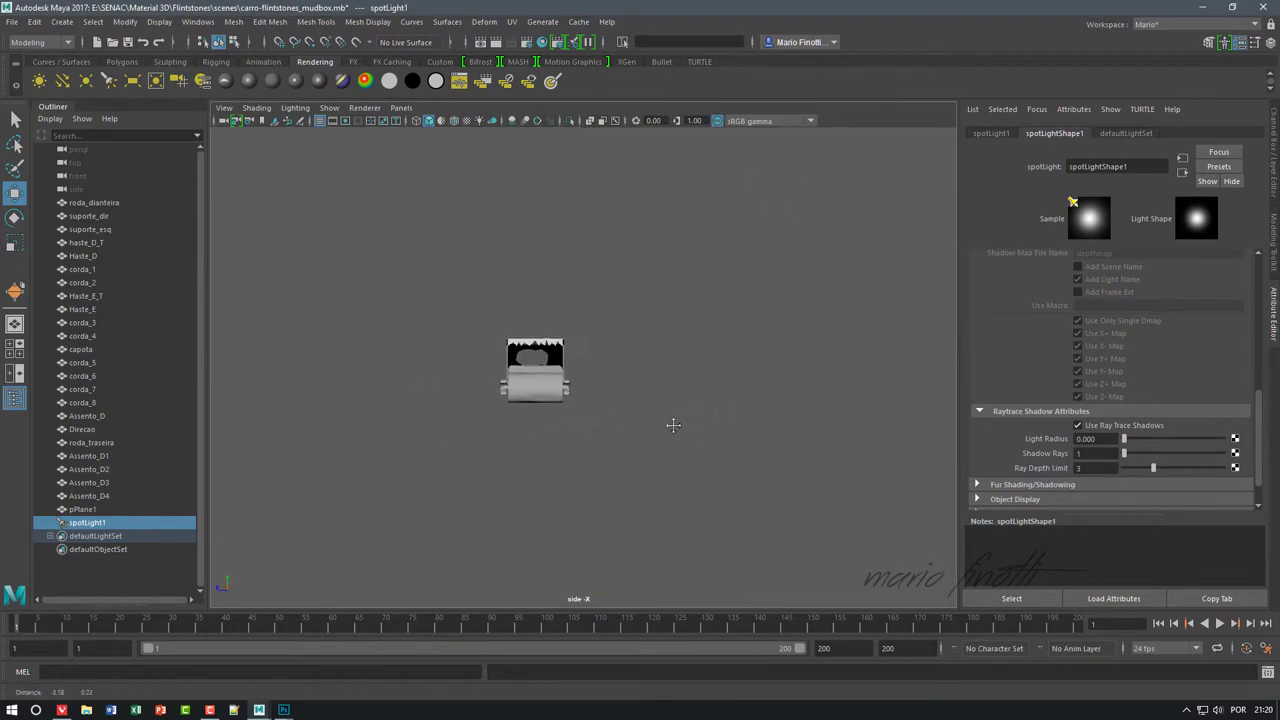
pyautogui.scroll(-2, 691, 474)
pyautogui.hotkey('ctrl', 'd')
pyautogui.moveTo(651, 280)
pyautogui.mouseDown()
pyautogui.moveTo(366, 266)
pyautogui.moveTo(455, 386)
pyautogui.moveTo(816, 422)
pyautogui.mouseUp()
pyautogui.press('e')
pyautogui.press('w')
pyautogui.press('e')
pyautogui.press('w')
pyautogui.hotkey('ctrl', 'd')
# - Orbit the perspective view to inspect the car's shadows under the three spotlights
pyautogui.press('space')
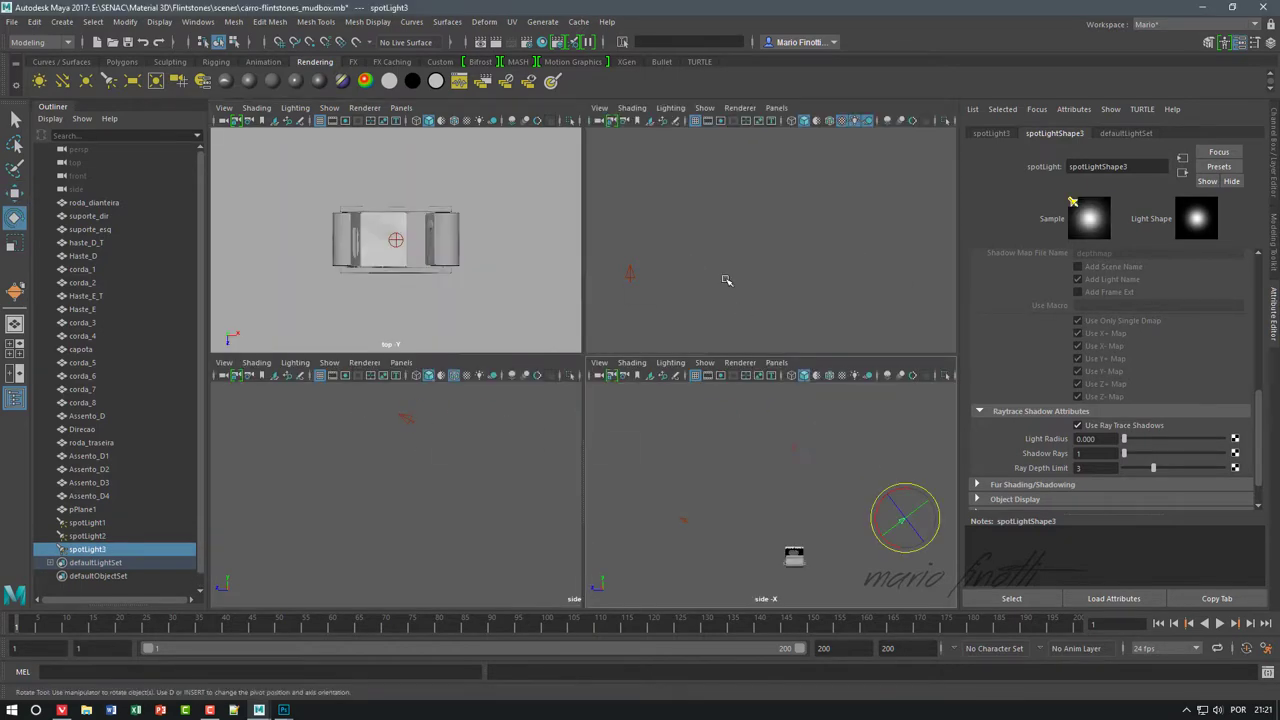
pyautogui.press('space')
pyautogui.scroll(-3, 711, 449)
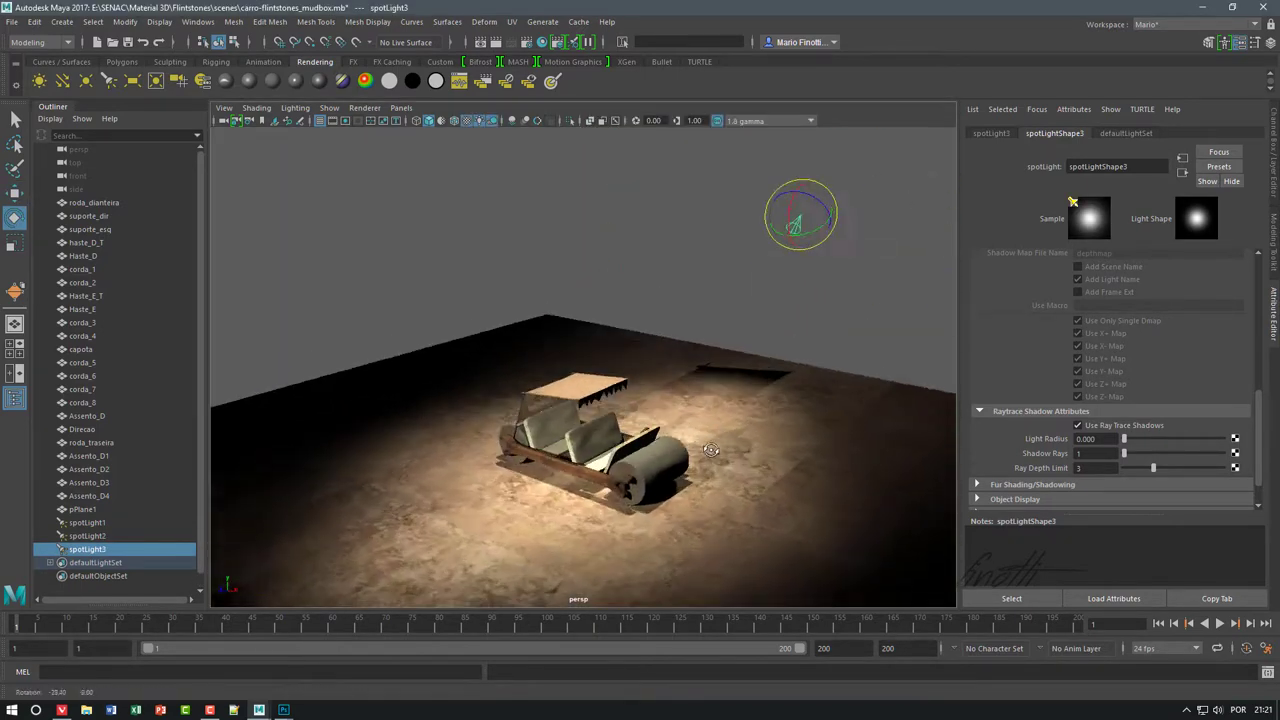
pyautogui.scroll(3, 711, 449)
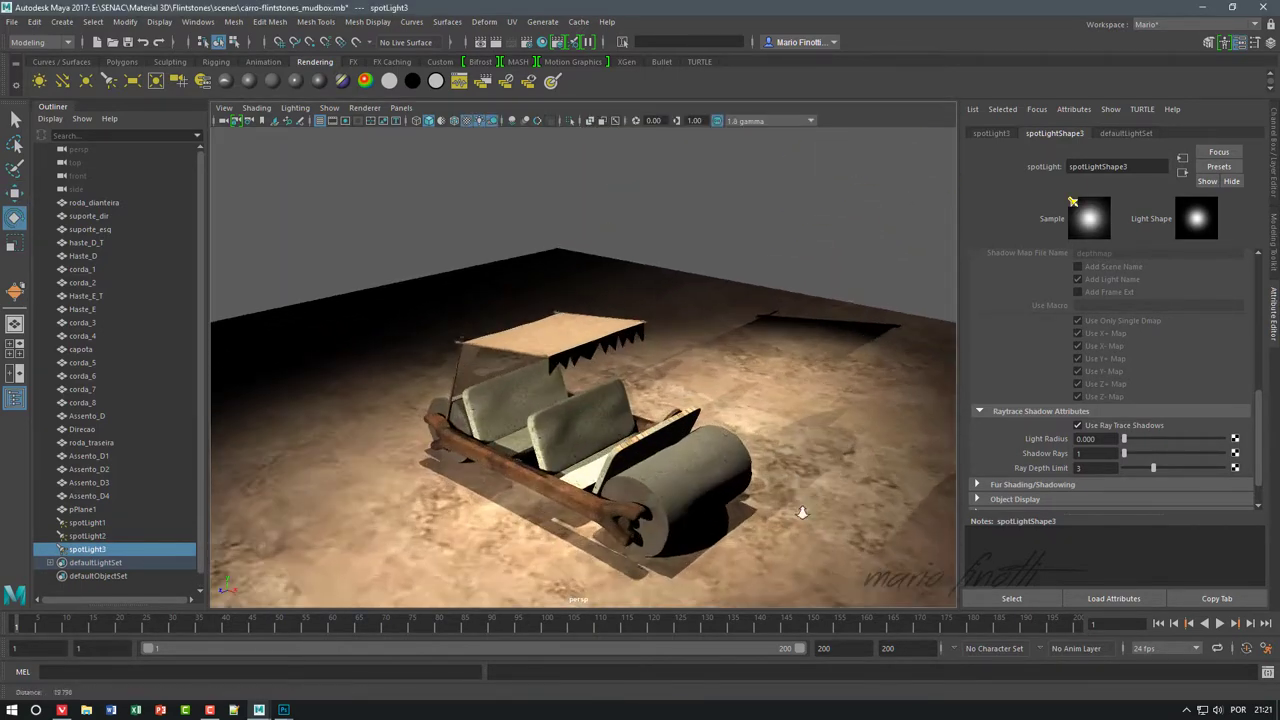
pyautogui.keyDown('alt'); pyautogui.moveTo(711, 449); pyautogui.dragTo(808, 377); pyautogui.keyUp('alt')
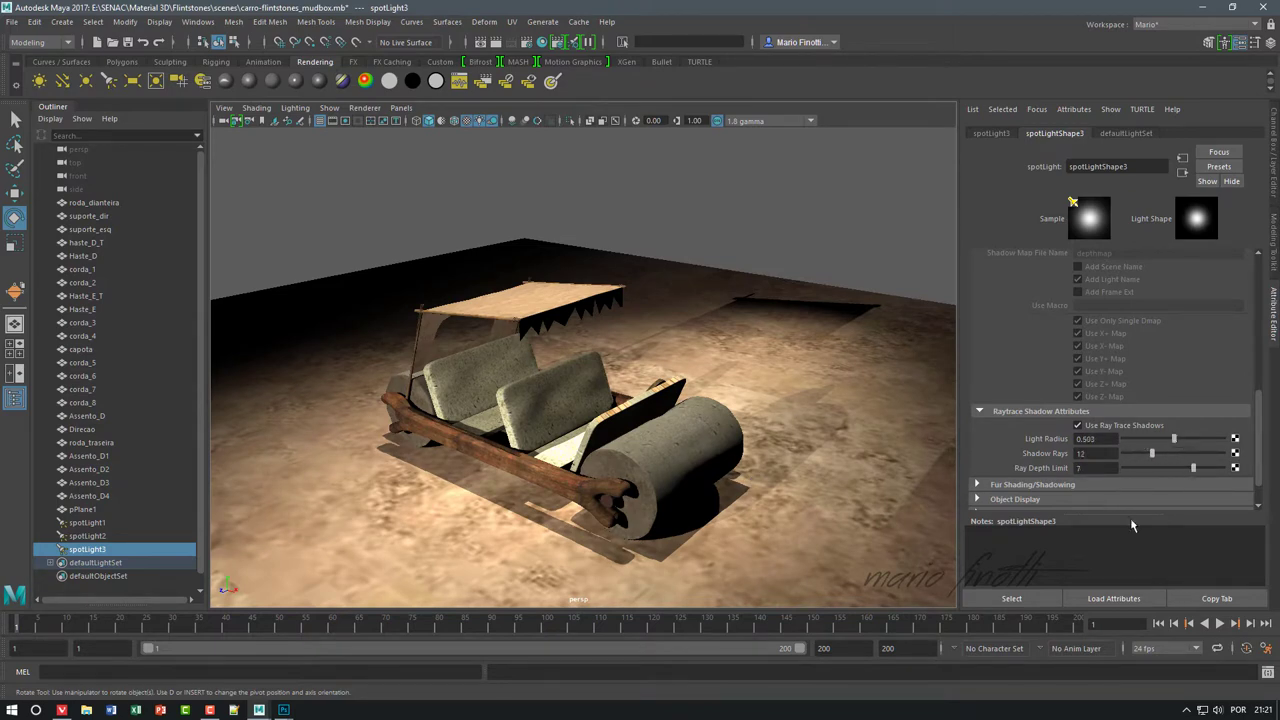
pyautogui.scroll(-2, 1206, 494)
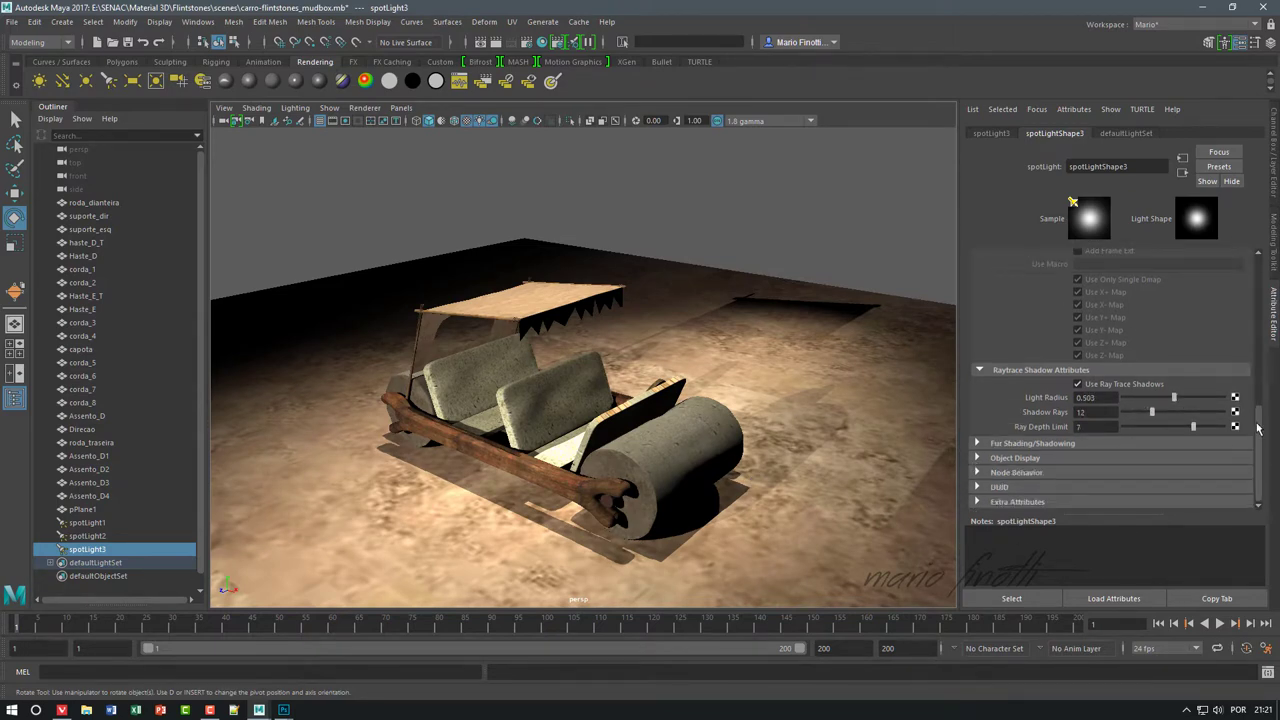
pyautogui.scroll(5, 1240, 426)
pyautogui.scroll(5, 1138, 418)
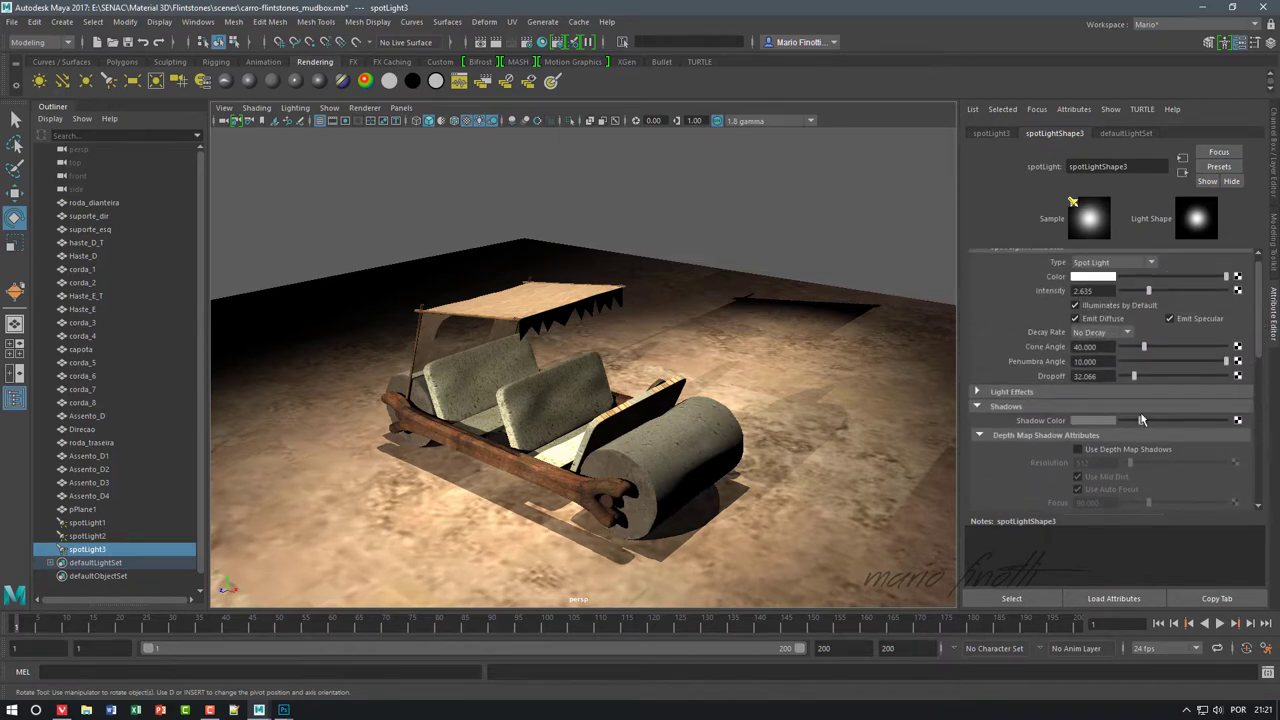
pyautogui.keyDown('alt'); pyautogui.moveTo(596, 313); pyautogui.dragTo(258, 150); pyautogui.keyUp('alt')
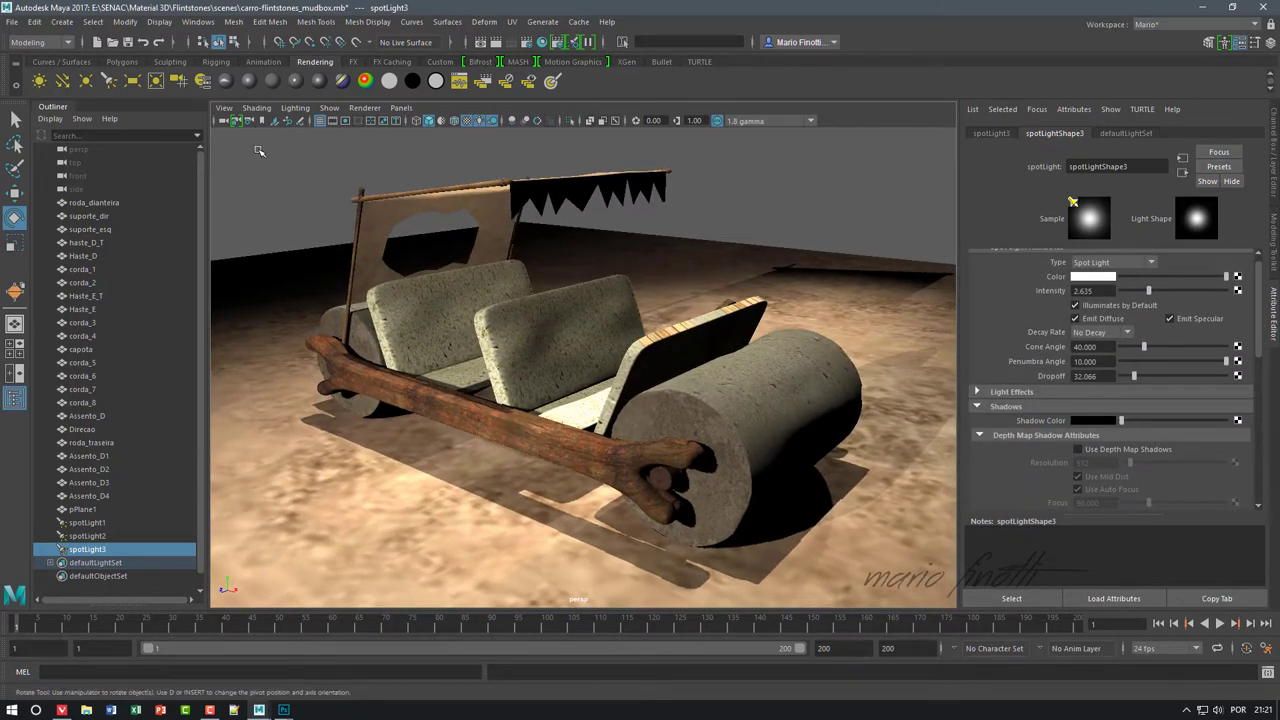
pyautogui.click(212, 710)
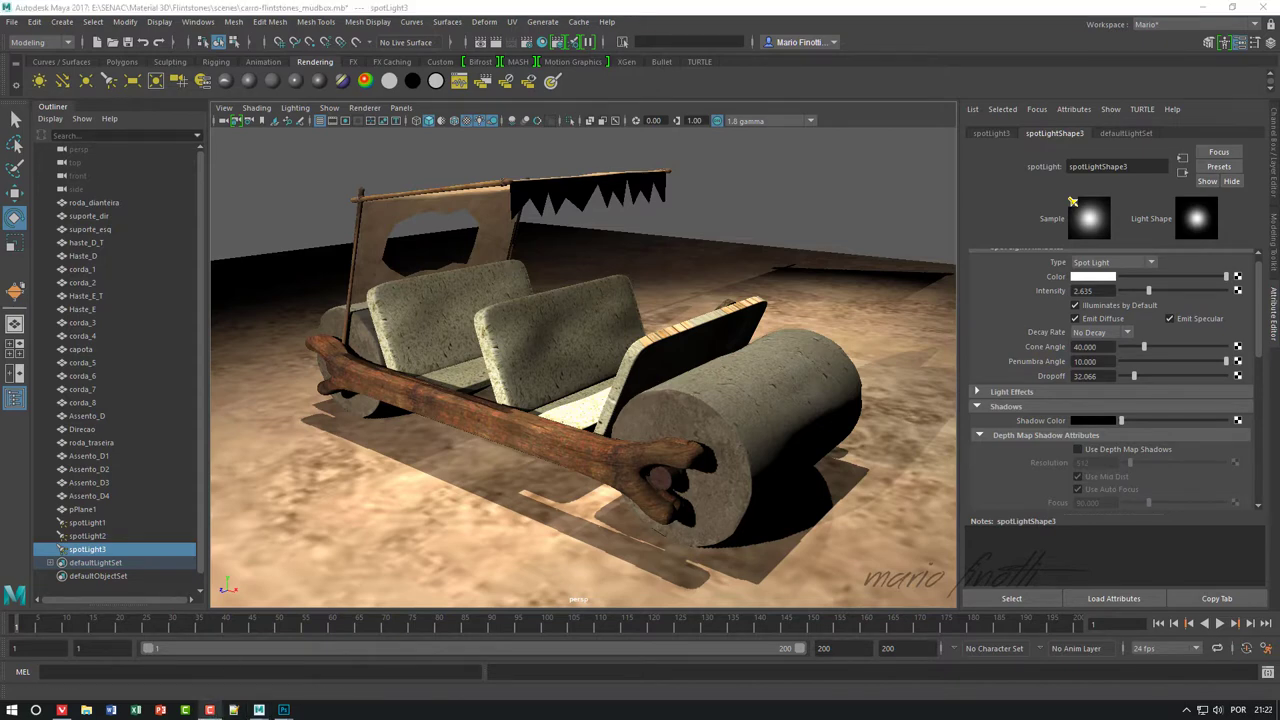
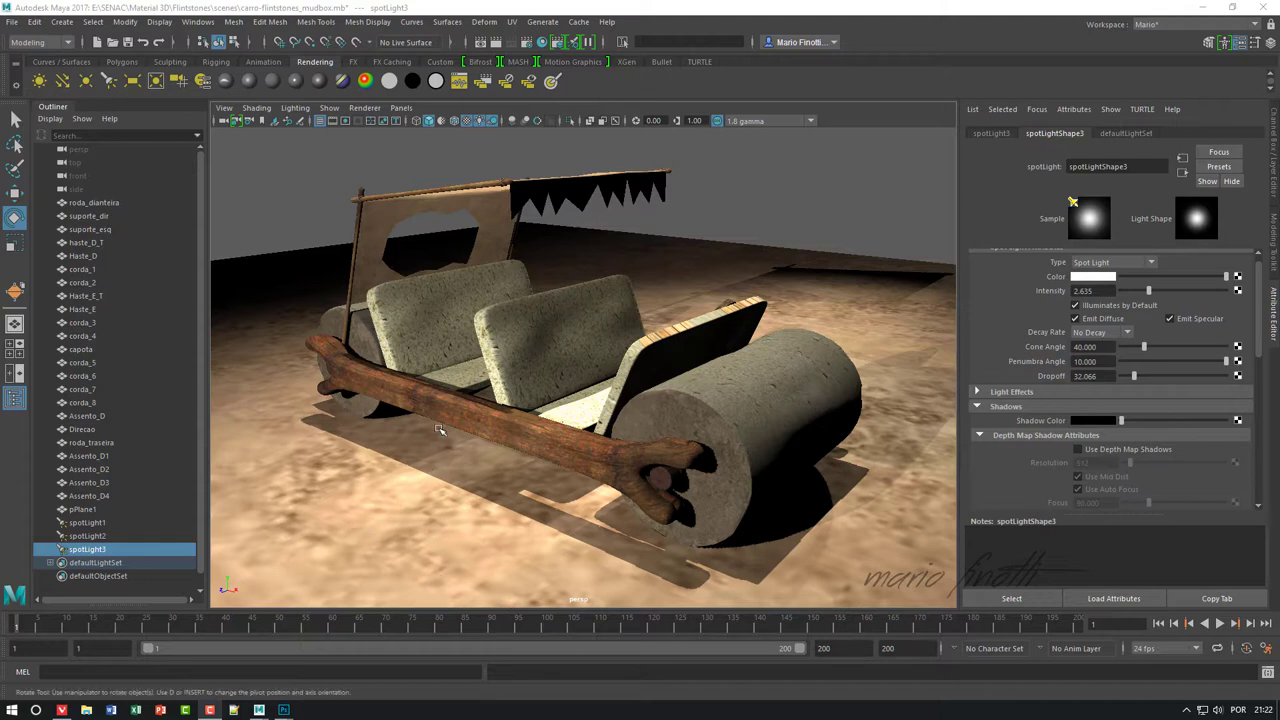
# - Orbit around the car and select the canopy mesh, capota
pyautogui.moveTo(440, 430)
pyautogui.keyDown('alt'); pyautogui.mouseDown()
pyautogui.moveTo(458, 469)
pyautogui.moveTo(491, 471)
pyautogui.moveTo(477, 452)
pyautogui.moveTo(645, 488)
pyautogui.moveTo(576, 447)
pyautogui.moveTo(508, 456)
pyautogui.mouseUp(); pyautogui.keyUp('alt')
pyautogui.moveTo(578, 445)
pyautogui.keyDown('alt'); pyautogui.mouseDown()
pyautogui.moveTo(519, 433)
pyautogui.moveTo(503, 484)
pyautogui.mouseUp(); pyautogui.keyUp('alt')
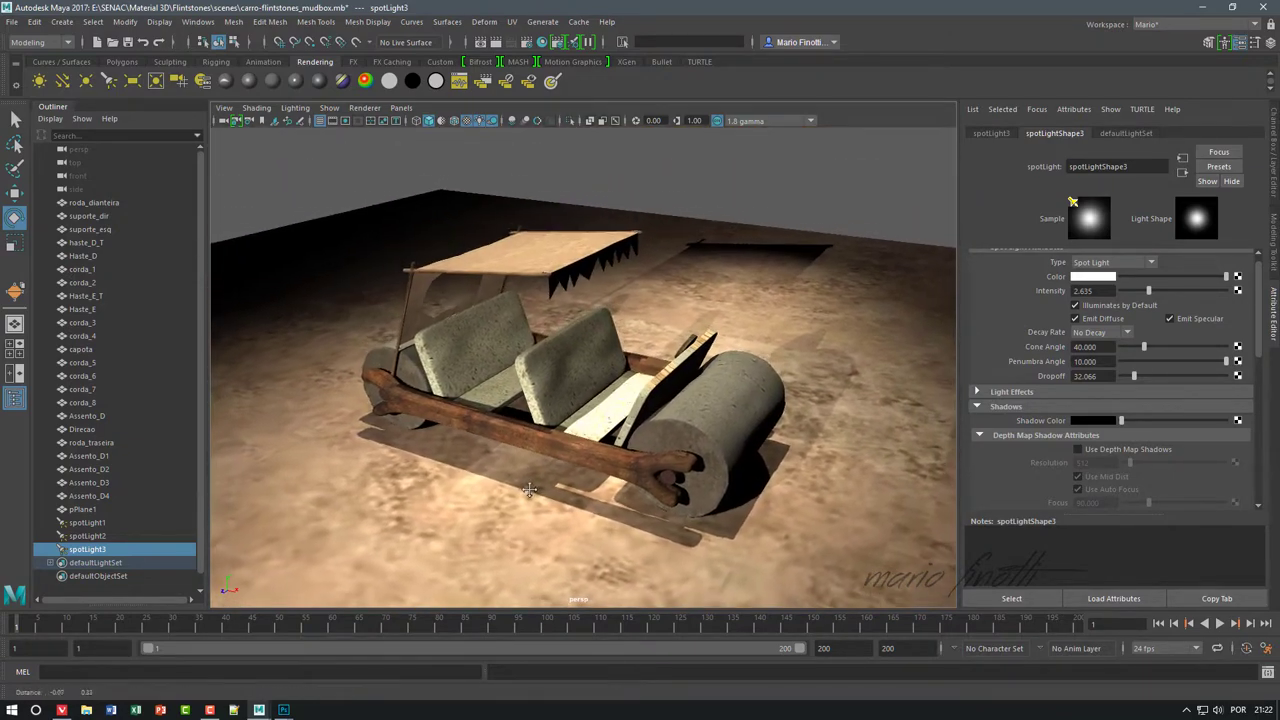
pyautogui.click(548, 257)
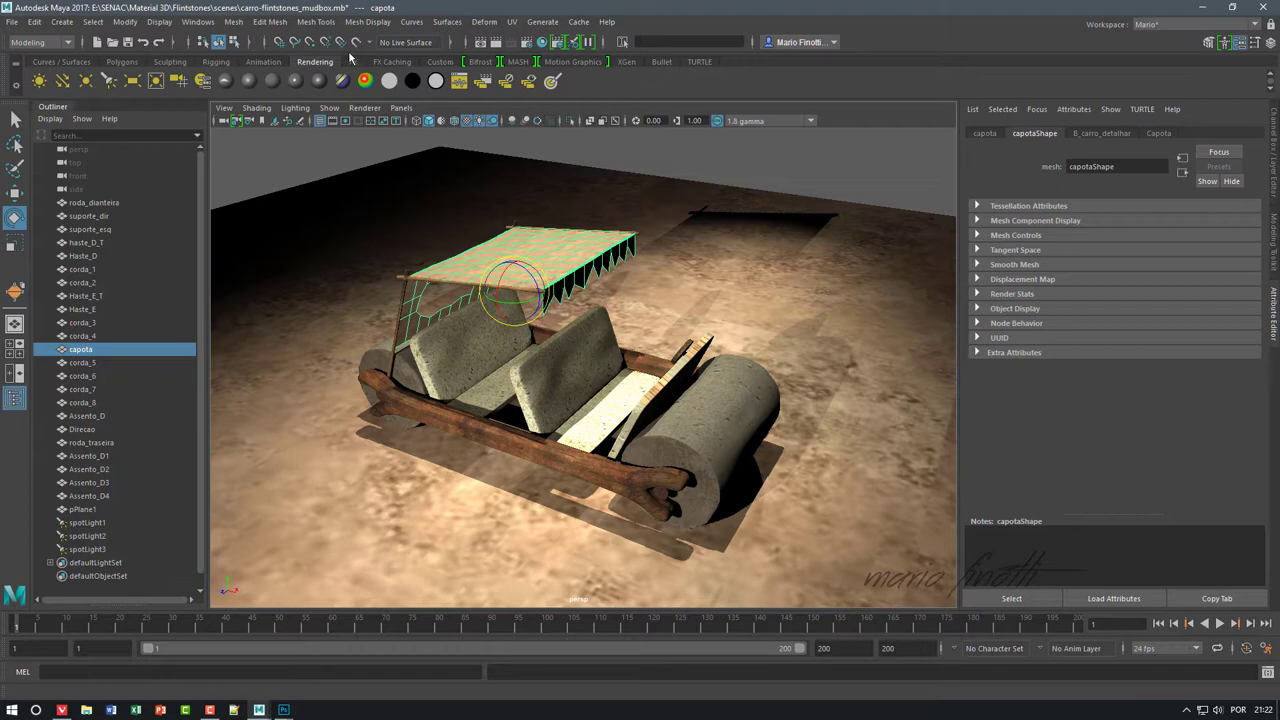
# - Convert the capota canopy into an nCloth object from the FX menu set
pyautogui.press('F5')
pyautogui.click(310, 22)
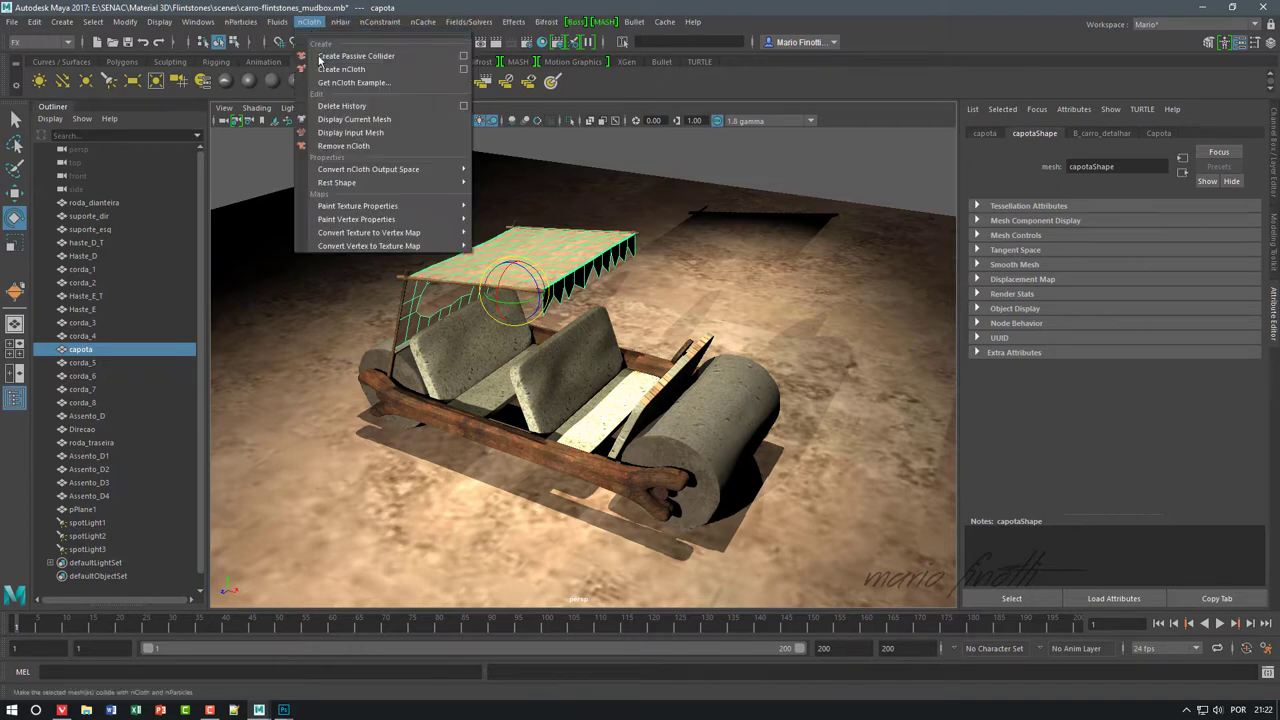
pyautogui.click(334, 66)
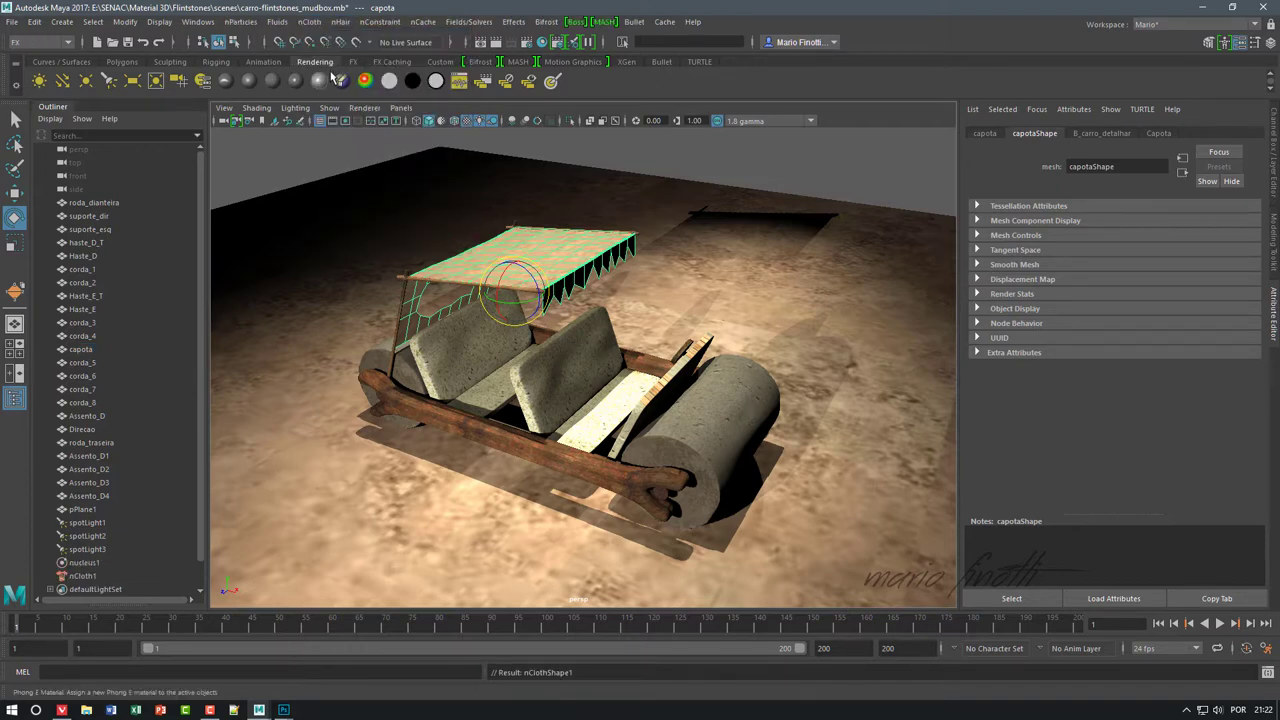
# - Reselect capota and smooth it to division level 1 for a denser mesh
pyautogui.click(556, 259)
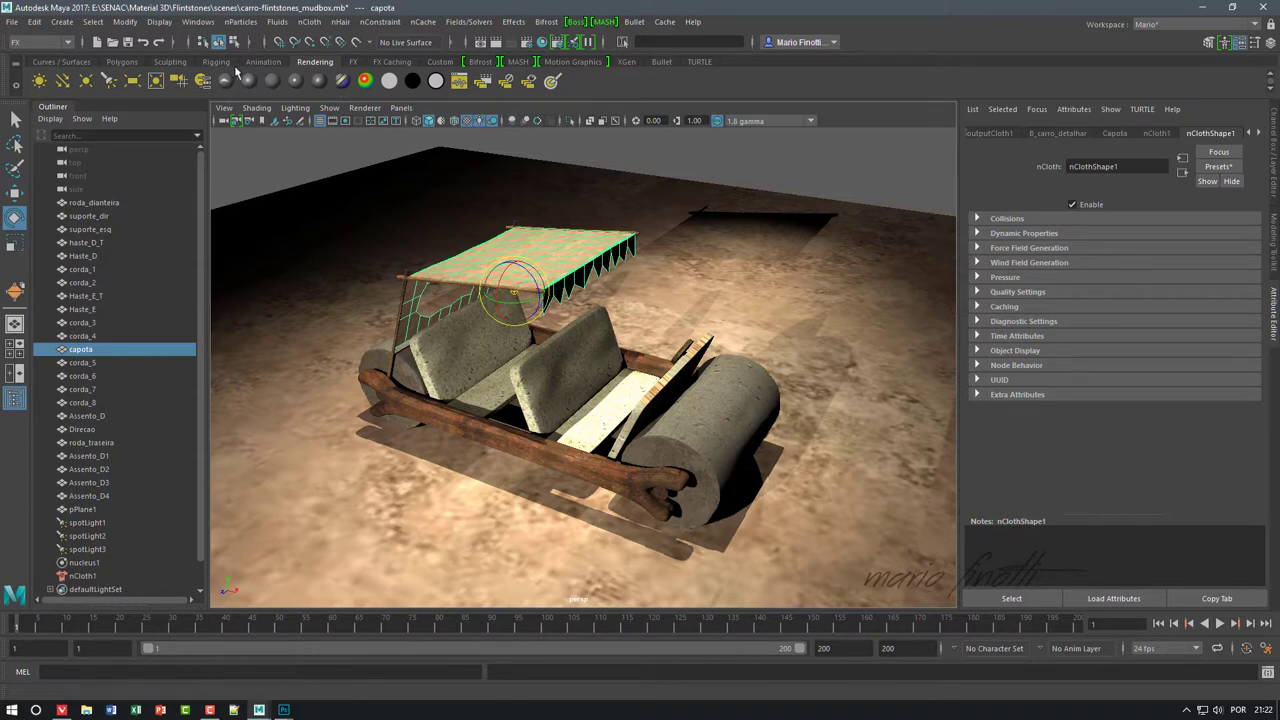
pyautogui.click(125, 62)
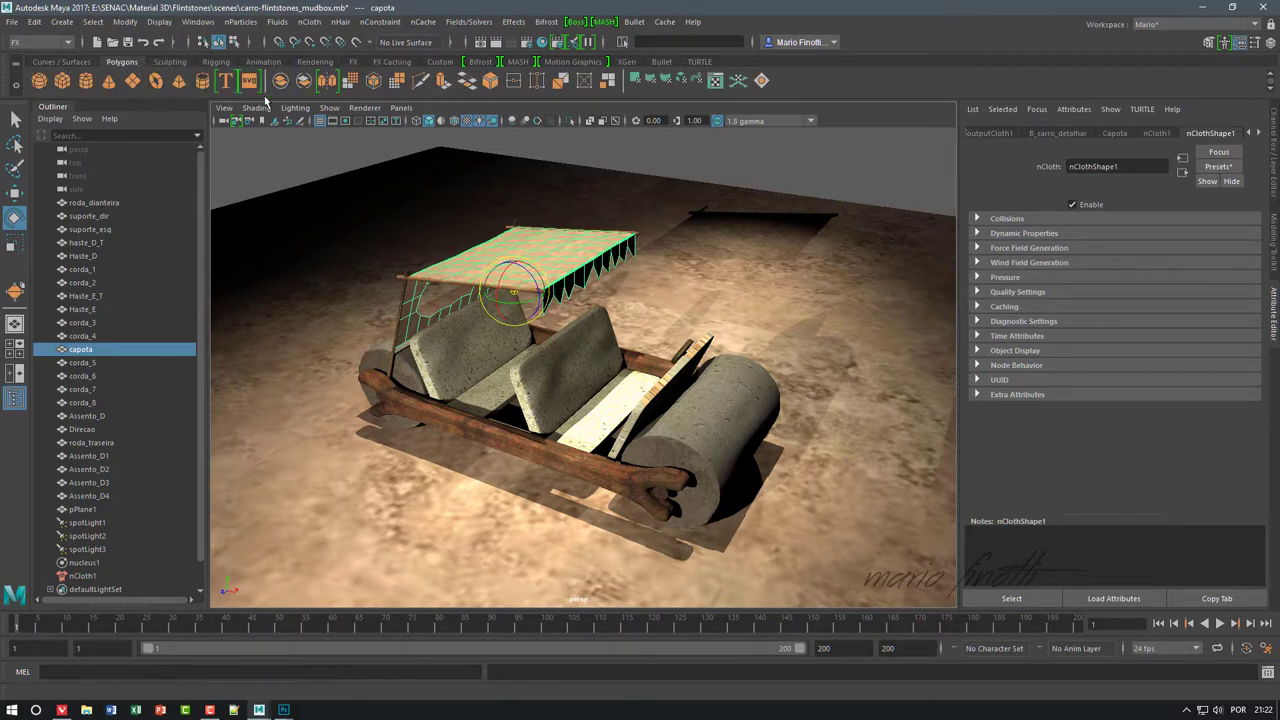
pyautogui.click(350, 80)
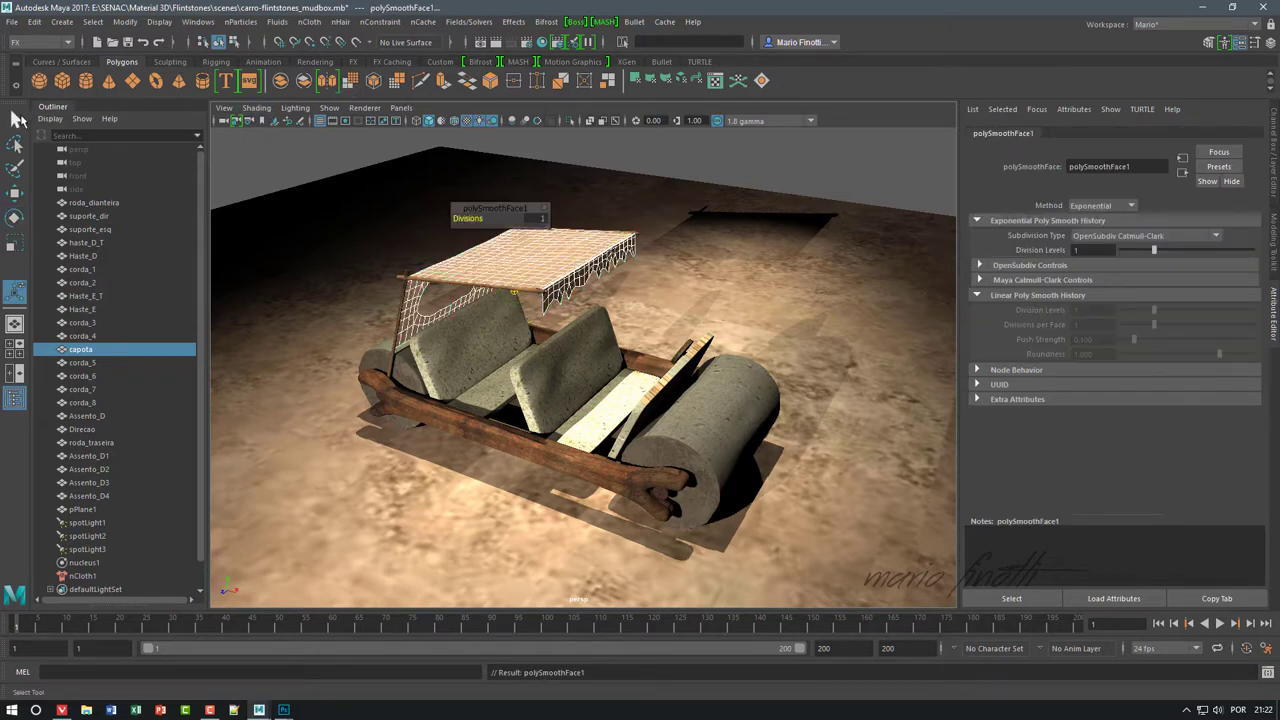
pyautogui.click(18, 118)
pyautogui.moveTo(657, 291)
pyautogui.keyDown('alt'); pyautogui.mouseDown()
pyautogui.moveTo(650, 346)
pyautogui.moveTo(630, 330)
pyautogui.moveTo(640, 340)
pyautogui.mouseUp(); pyautogui.keyUp('alt')
pyautogui.scroll(2, 650, 346)
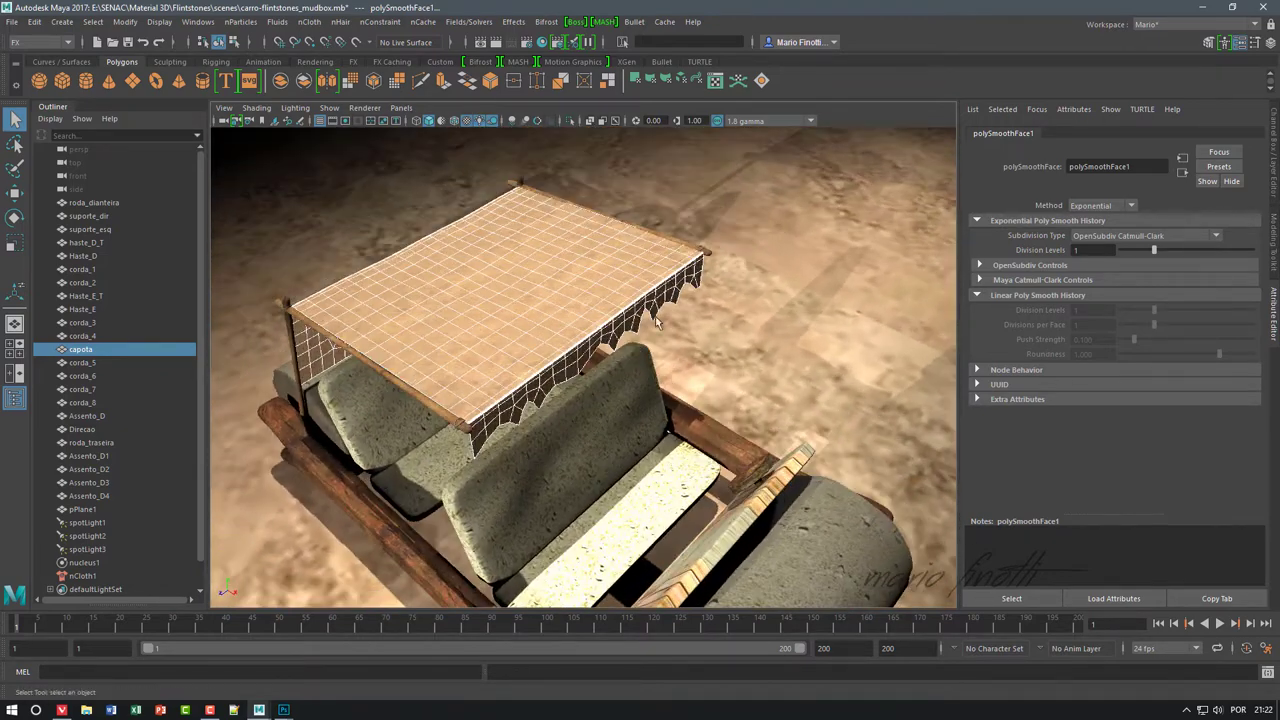
# - Reselect the canopy in vertex mode and zoom in on it from above
pyautogui.click(375, 22)
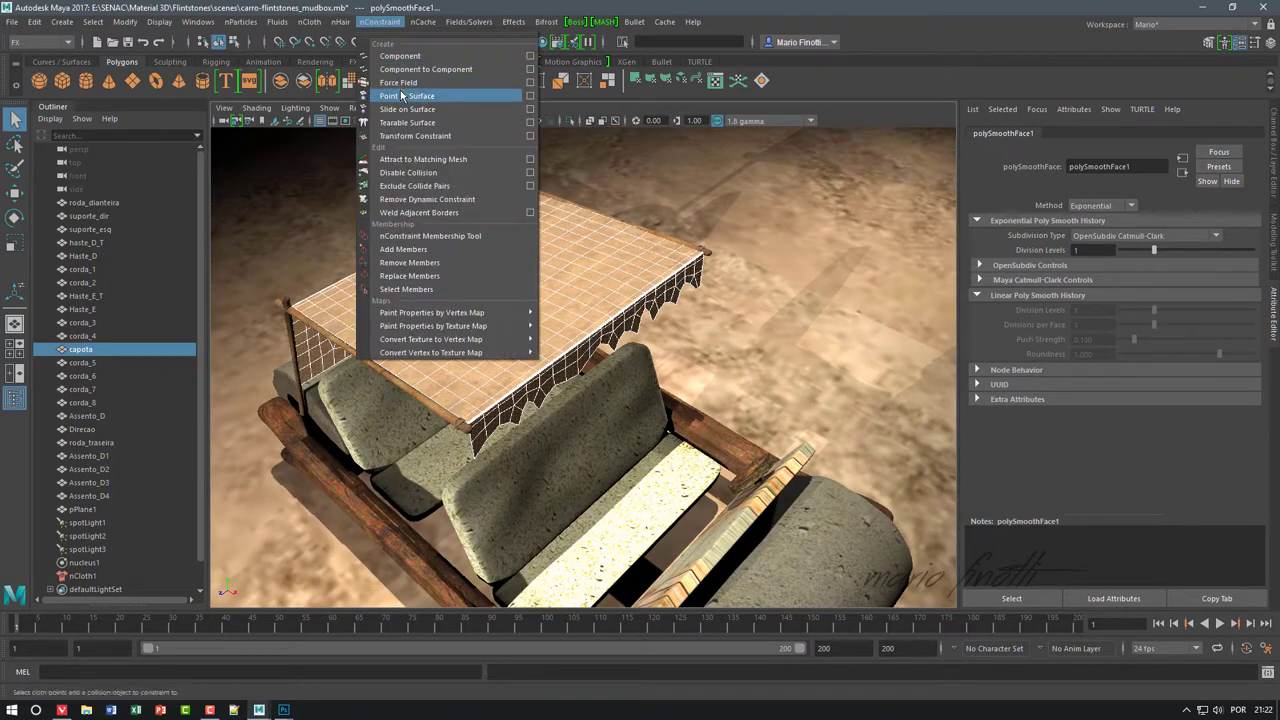
pyautogui.click(745, 207)
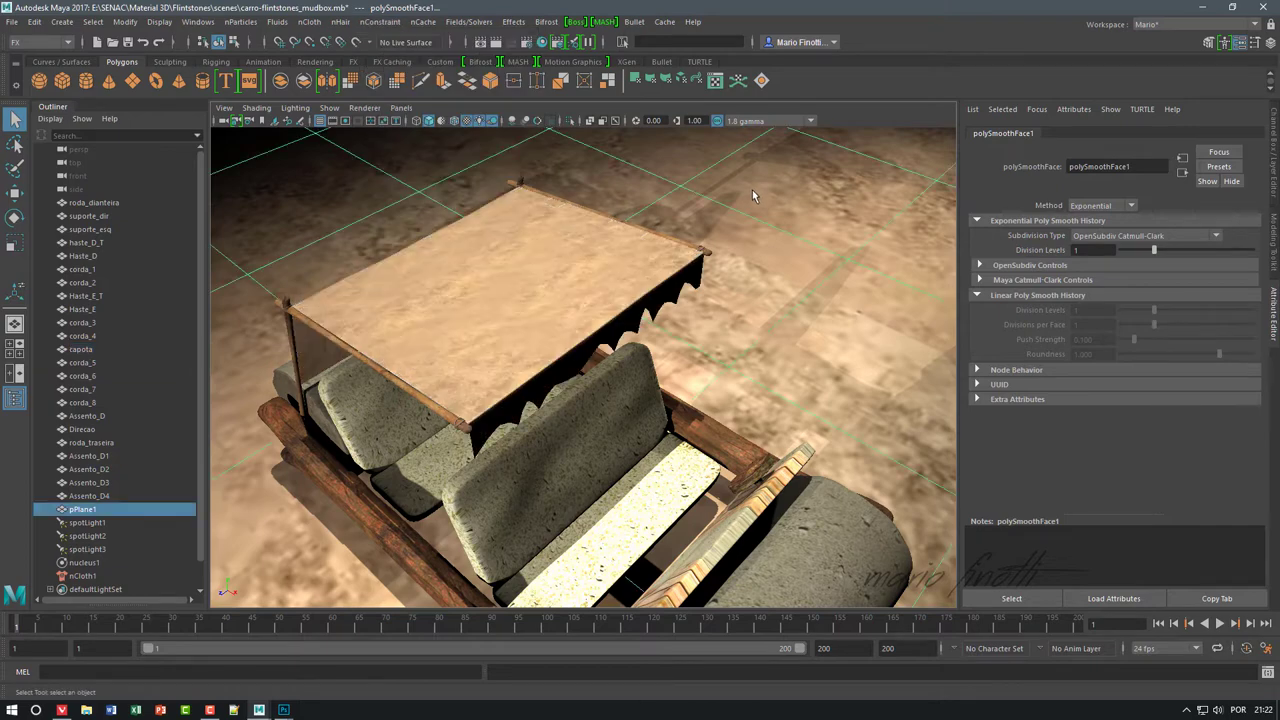
pyautogui.click(591, 322)
pyautogui.press('F9')
pyautogui.keyDown('alt'); pyautogui.moveTo(736, 292); pyautogui.dragTo(753, 266); pyautogui.keyUp('alt')
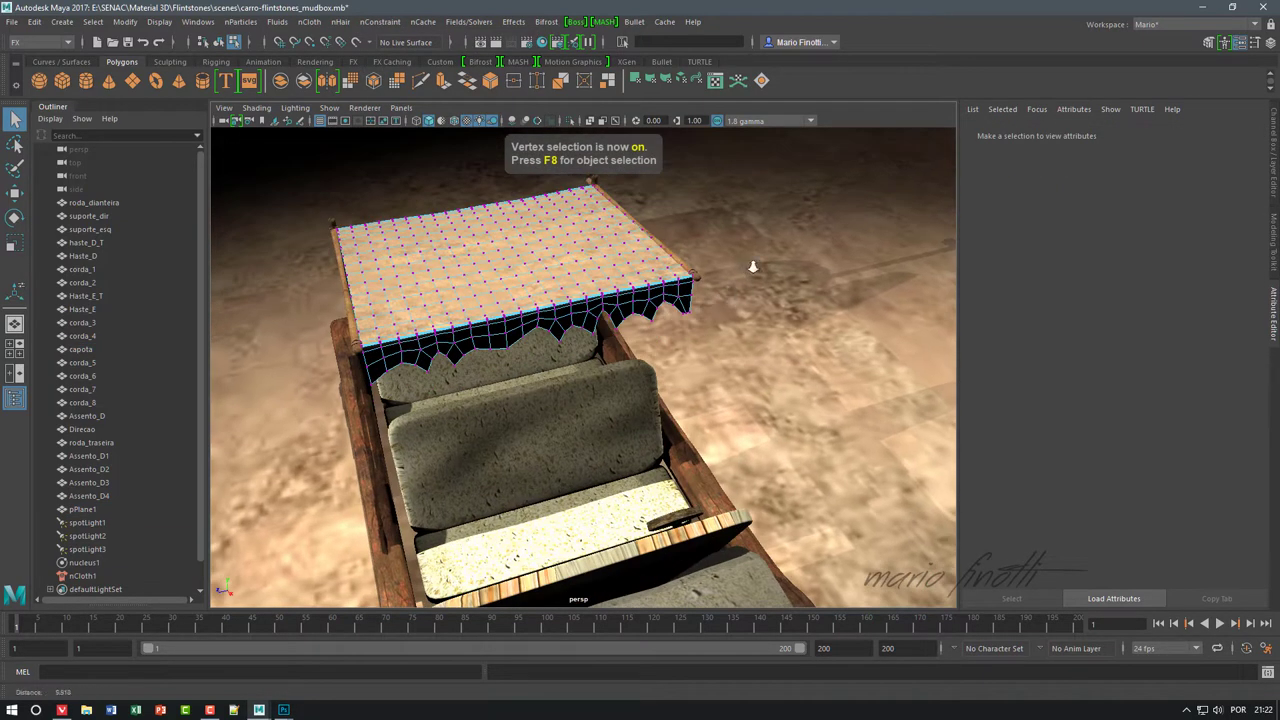
pyautogui.scroll(5, 790, 300)
pyautogui.scroll(2, 817, 326)
pyautogui.scroll(1, 791, 267)
# - Marquee-select the canopy vertices at the poles, tumbling around the car to reach them
pyautogui.moveTo(800, 198); pyautogui.dragTo(758, 230)
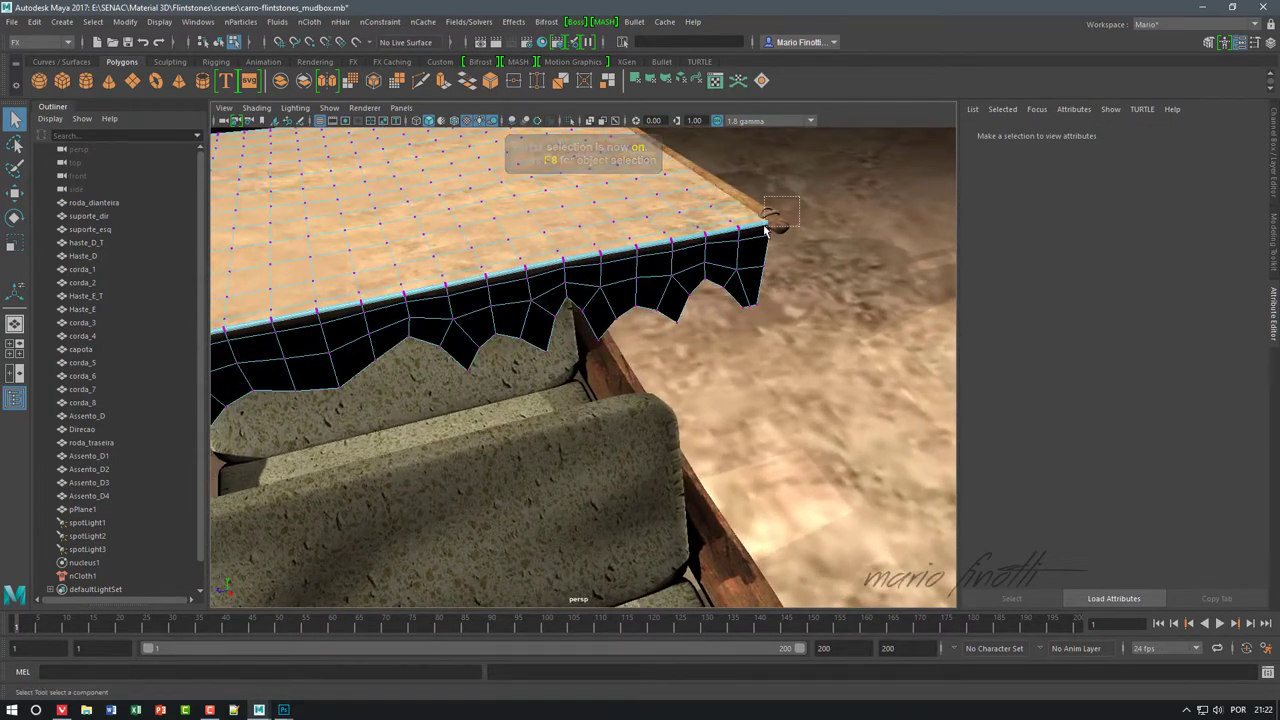
pyautogui.keyDown('alt'); pyautogui.moveTo(758, 230); pyautogui.dragTo(817, 256); pyautogui.keyUp('alt')
pyautogui.keyDown('alt'); pyautogui.moveTo(455, 341); pyautogui.dragTo(251, 263); pyautogui.keyUp('alt')
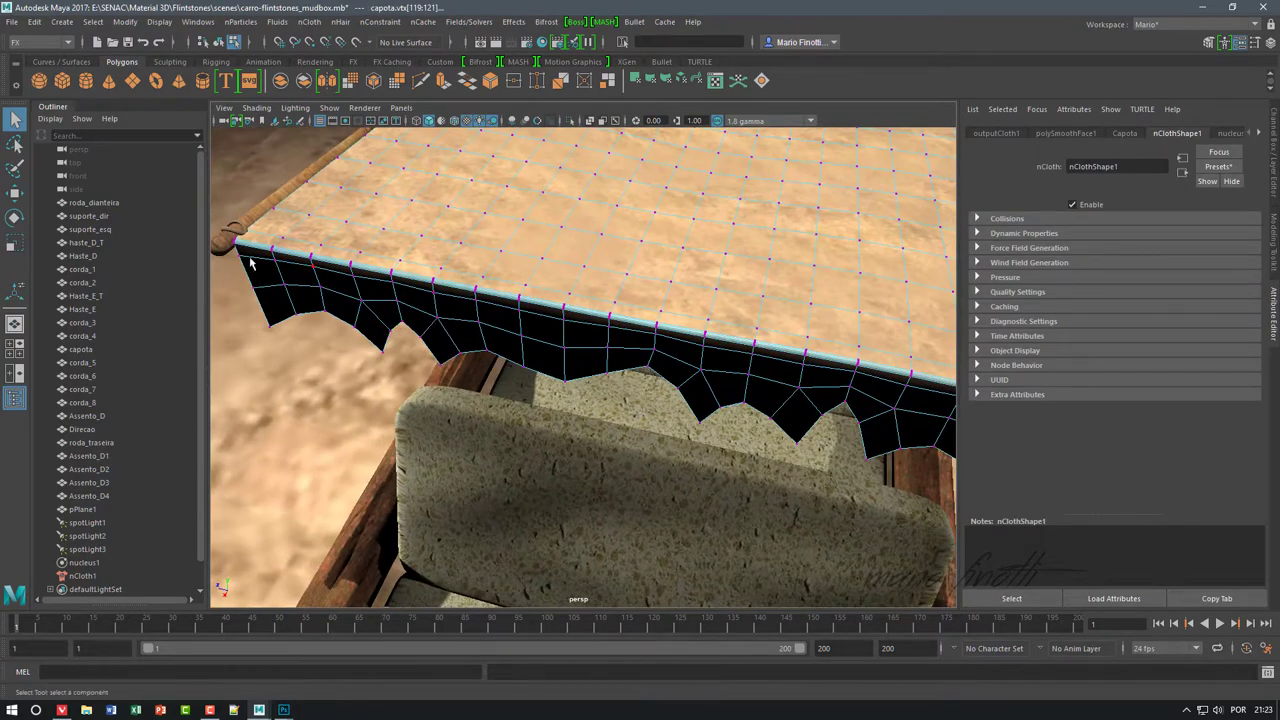
pyautogui.keyDown('alt'); pyautogui.moveTo(285, 340); pyautogui.dragTo(371, 340); pyautogui.keyUp('alt')
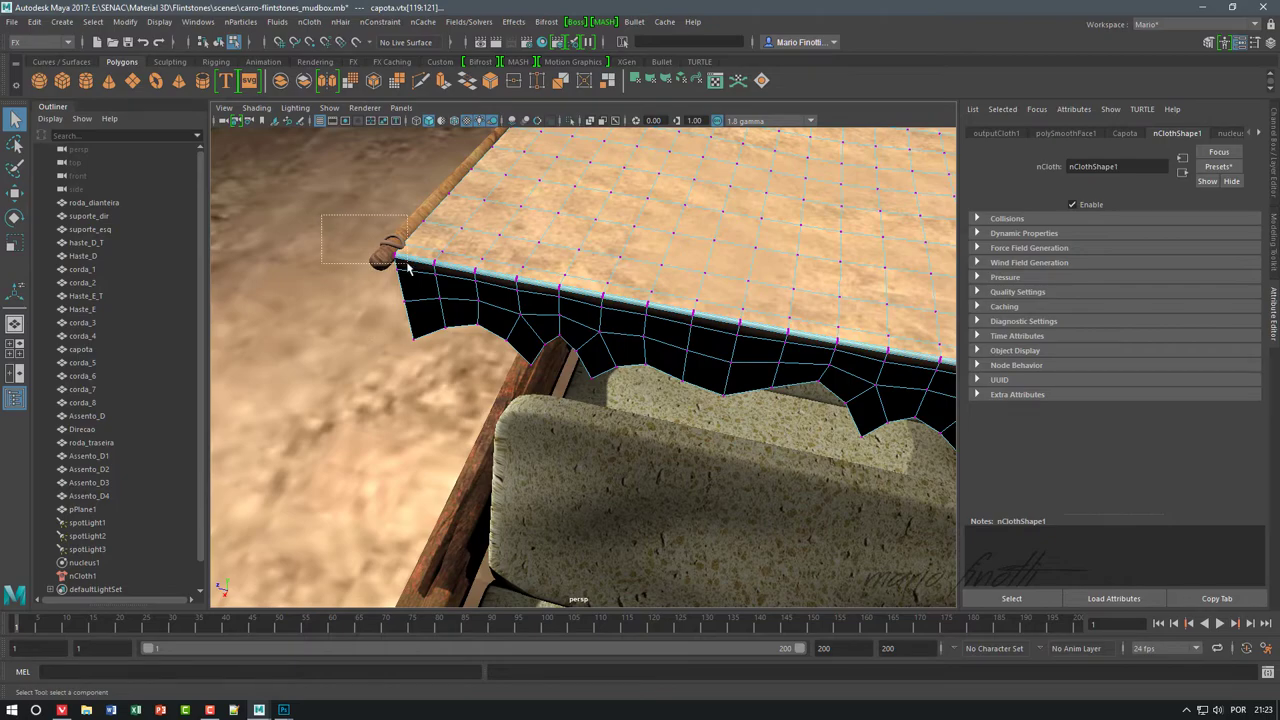
pyautogui.moveTo(566, 222)
pyautogui.keyDown('alt'); pyautogui.mouseDown()
pyautogui.moveTo(514, 449)
pyautogui.moveTo(600, 400)
pyautogui.moveTo(737, 261)
pyautogui.moveTo(614, 357)
pyautogui.moveTo(610, 341)
pyautogui.moveTo(630, 325)
pyautogui.mouseUp(); pyautogui.keyUp('alt')
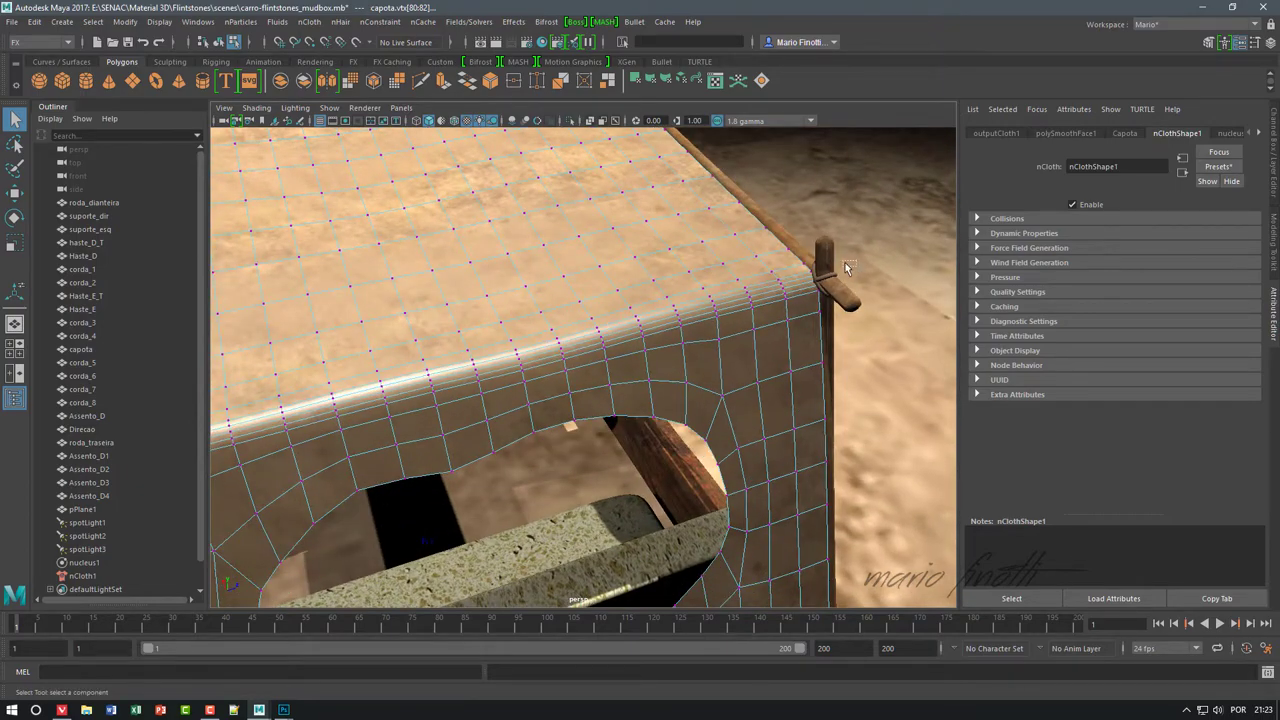
pyautogui.moveTo(704, 410)
pyautogui.keyDown('alt'); pyautogui.mouseDown()
pyautogui.moveTo(640, 385)
pyautogui.moveTo(829, 341)
pyautogui.moveTo(414, 443)
pyautogui.moveTo(516, 380)
pyautogui.moveTo(608, 354)
pyautogui.moveTo(451, 289)
pyautogui.moveTo(363, 174)
pyautogui.mouseUp(); pyautogui.keyUp('alt')
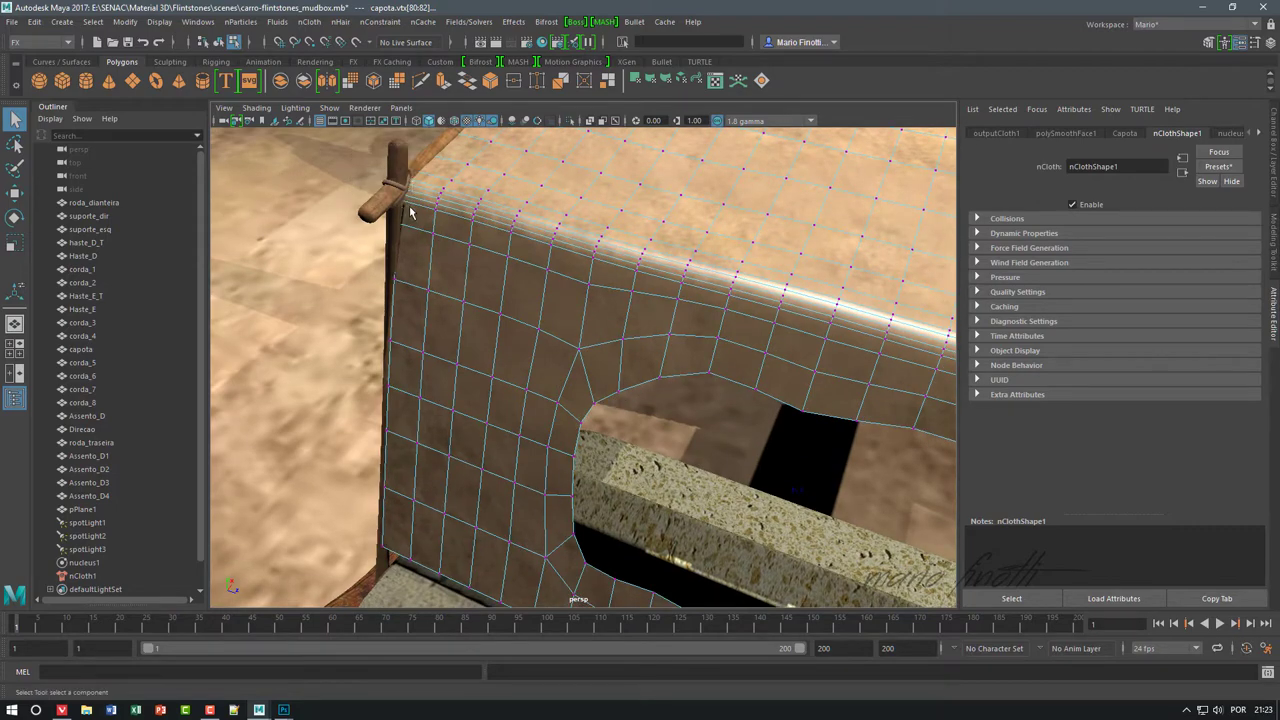
pyautogui.moveTo(638, 403)
pyautogui.keyDown('alt'); pyautogui.mouseDown()
pyautogui.moveTo(465, 508)
pyautogui.moveTo(758, 461)
pyautogui.mouseUp(); pyautogui.keyUp('alt')
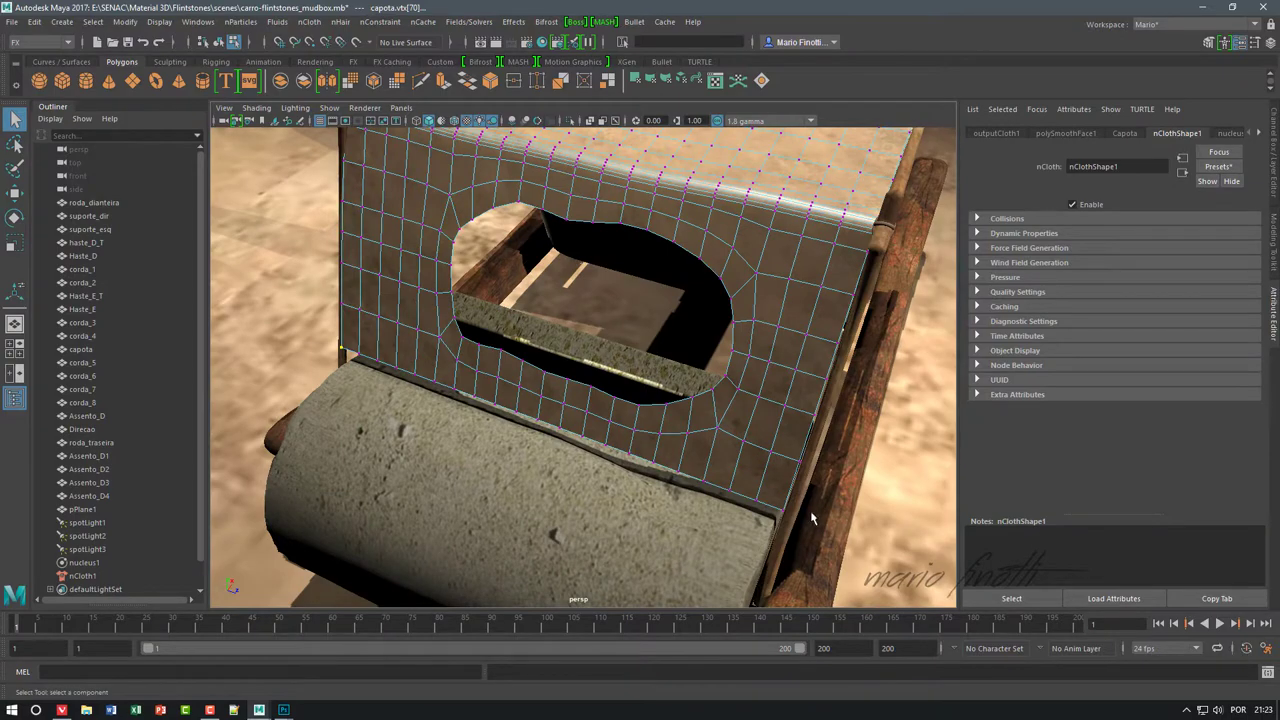
pyautogui.moveTo(722, 548)
pyautogui.keyDown('alt'); pyautogui.mouseDown()
pyautogui.moveTo(595, 323)
pyautogui.moveTo(503, 258)
pyautogui.moveTo(575, 233)
pyautogui.mouseUp(); pyautogui.keyUp('alt')
# - Pin the selected canopy vertices with an nConstraint Transform Constraint, then deselect
pyautogui.click(381, 22)
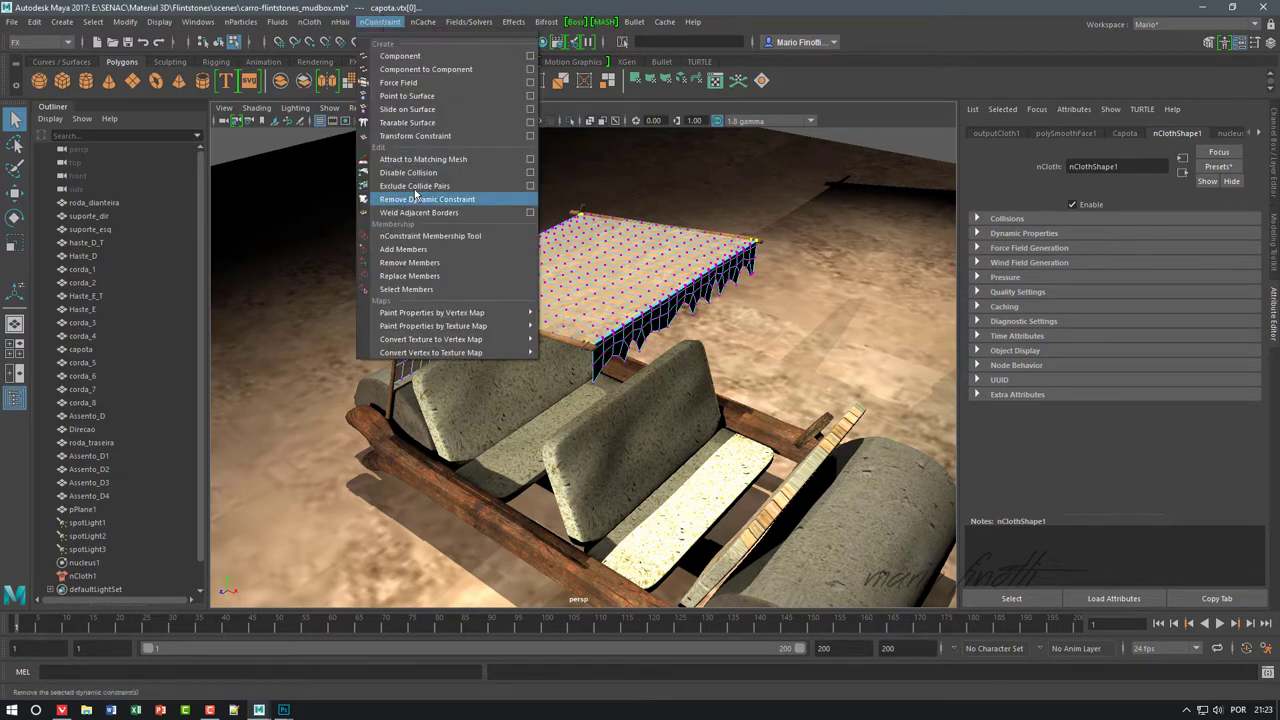
pyautogui.click(404, 137)
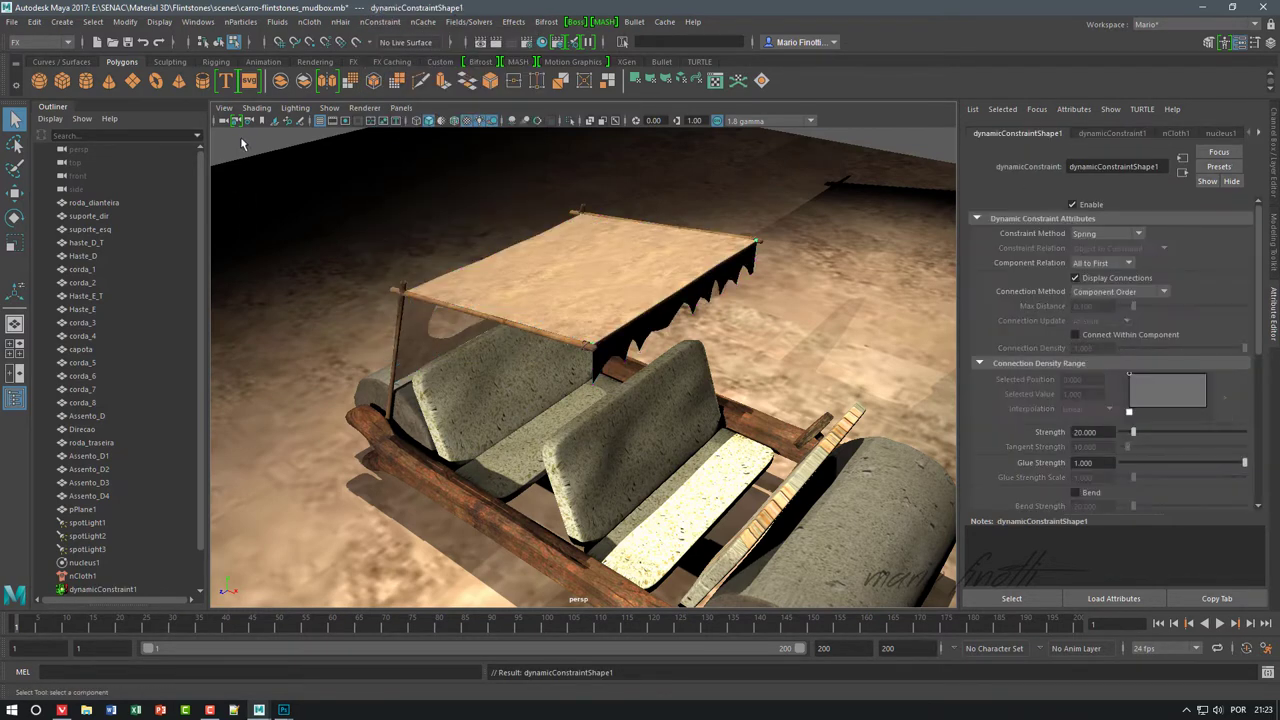
pyautogui.click(432, 261)
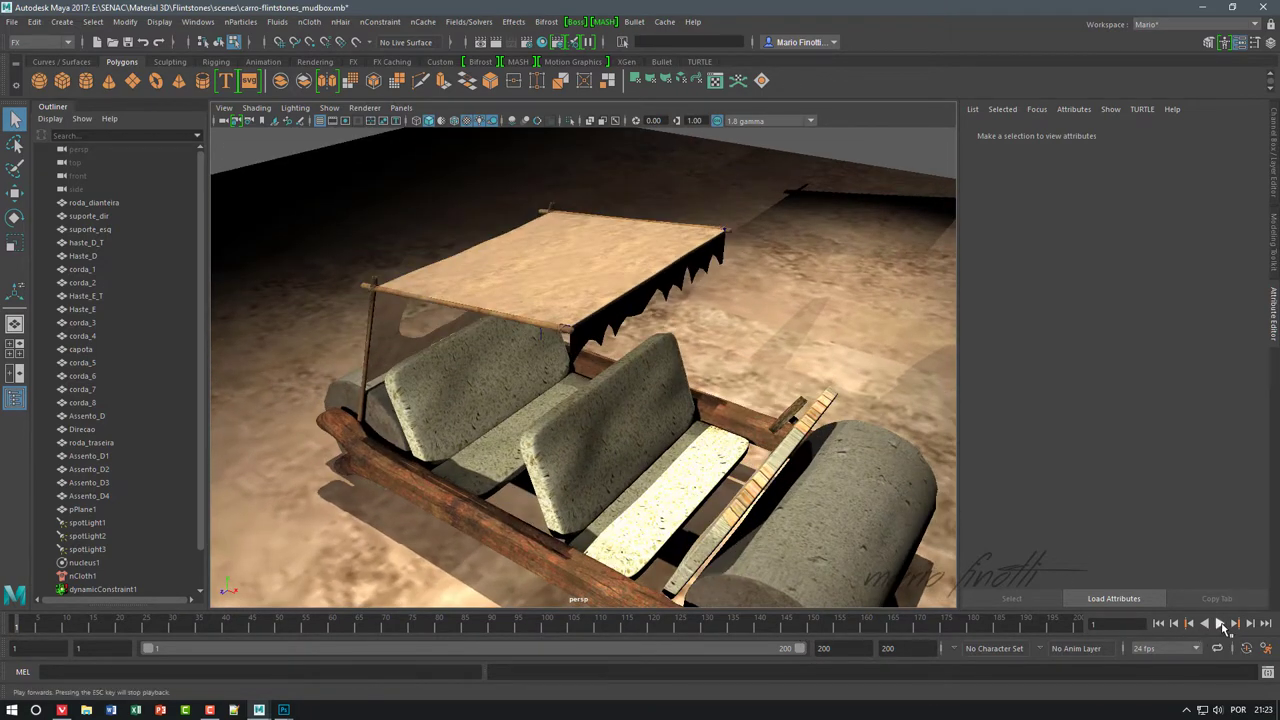
# - Play the simulation briefly to check the canopy sags between the poles
pyautogui.click(1221, 625)
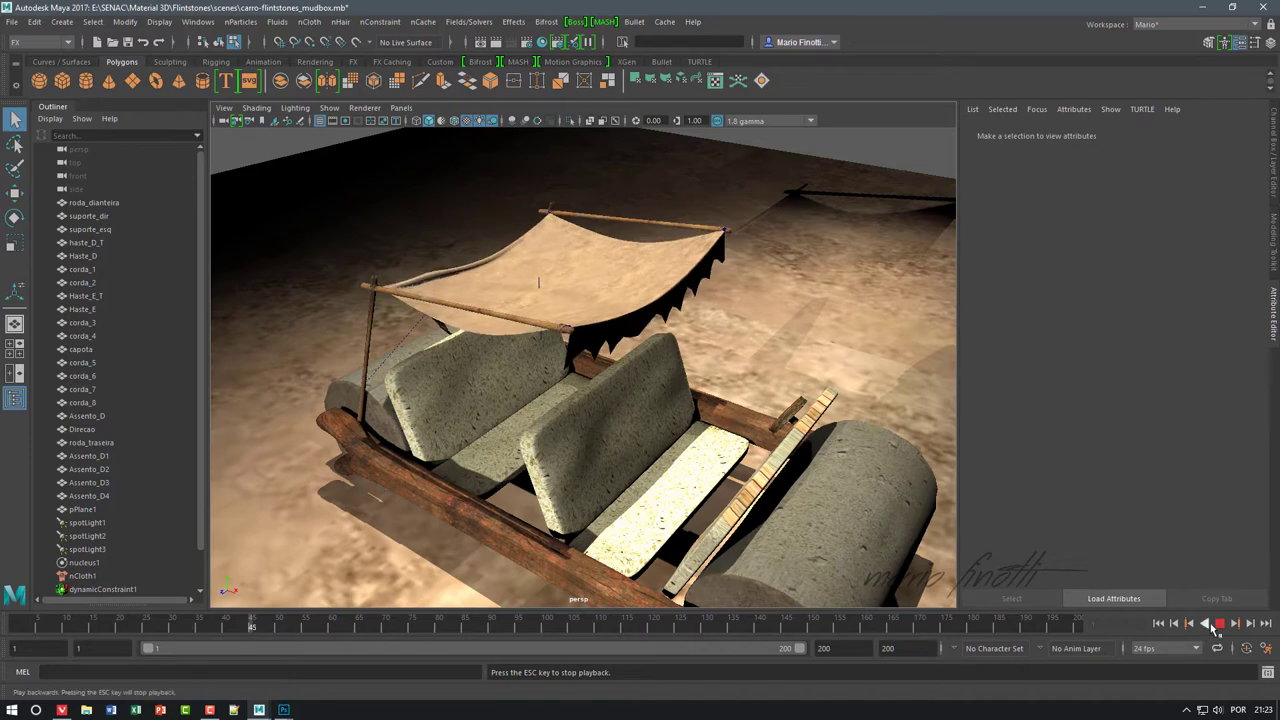
pyautogui.click(1217, 624)
pyautogui.keyDown('alt'); pyautogui.moveTo(349, 418); pyautogui.dragTo(448, 421); pyautogui.keyUp('alt')
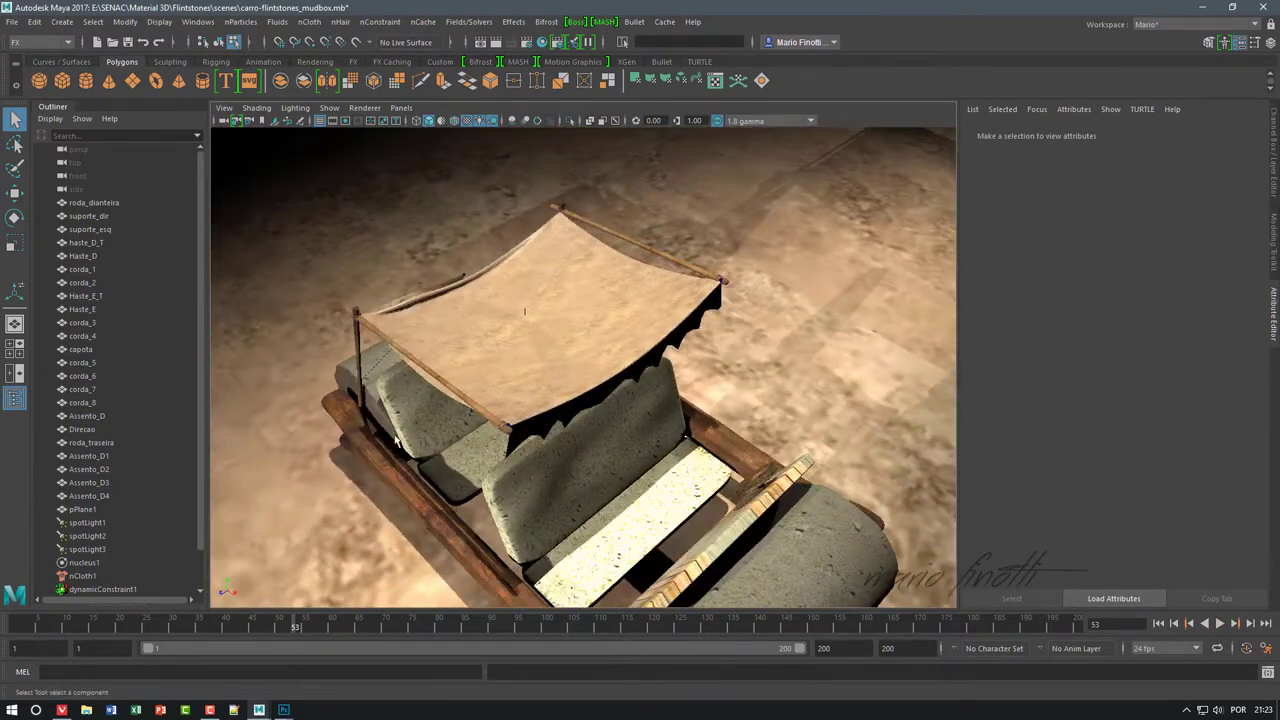
# - In object mode, apply the heavyDenim preset to nClothShape1 after trying plasticSheet
pyautogui.click(547, 296)
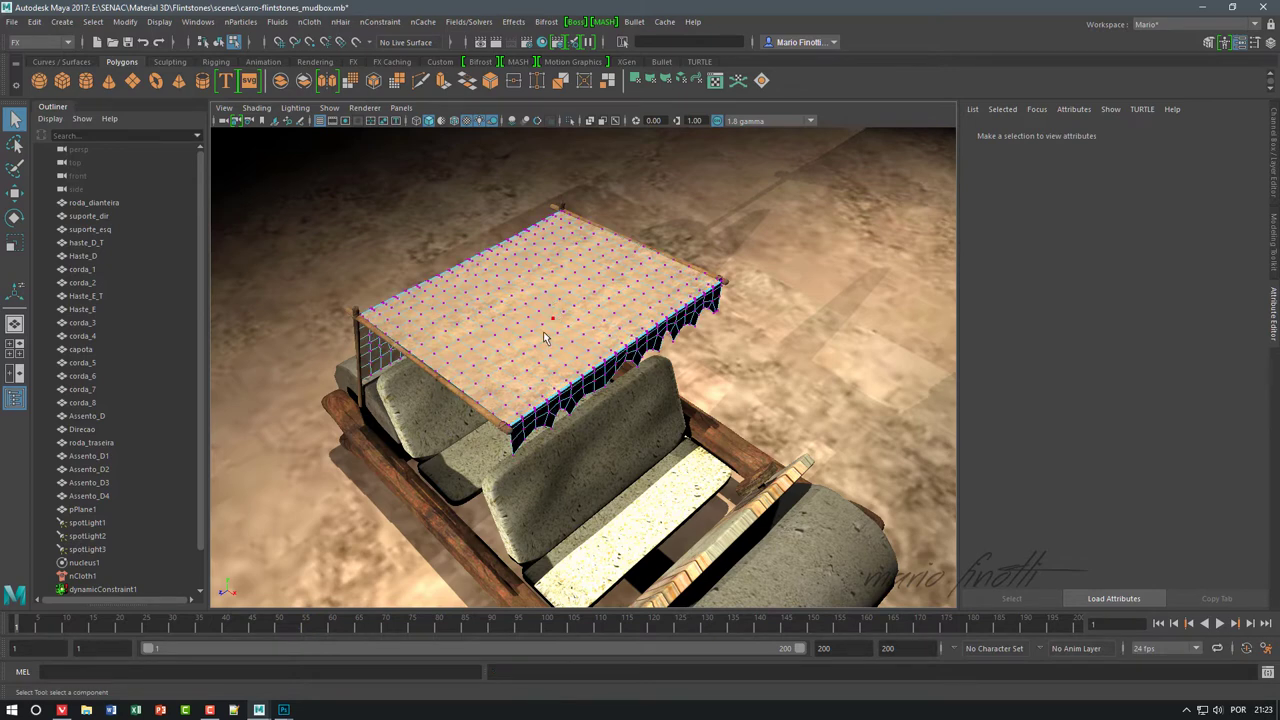
pyautogui.press('F8')
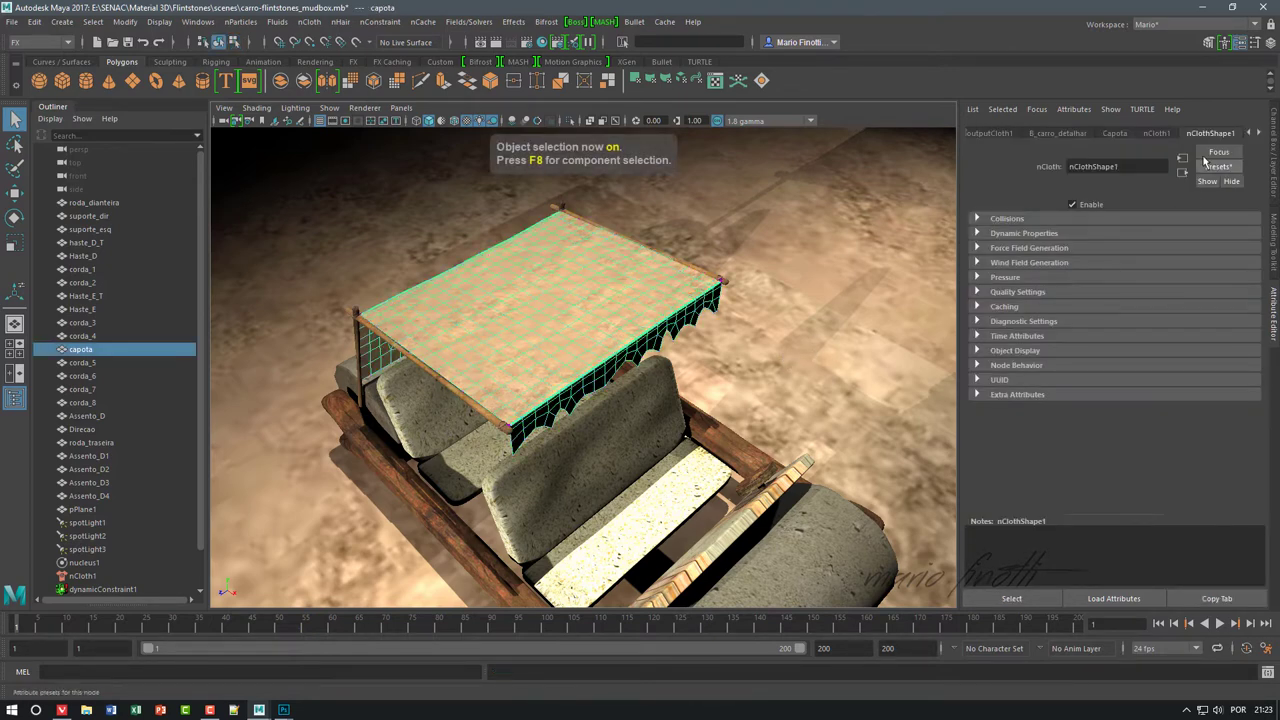
pyautogui.click(1218, 166)
pyautogui.moveTo(1200, 336)
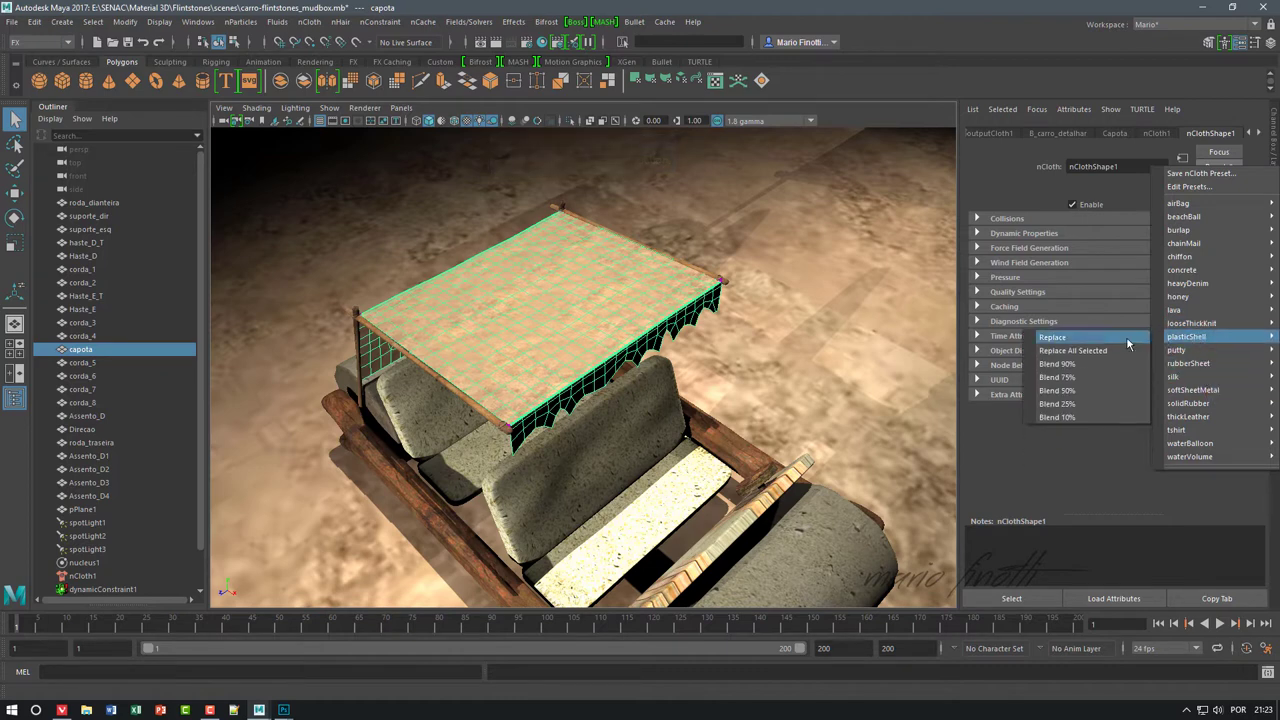
pyautogui.click(1128, 339)
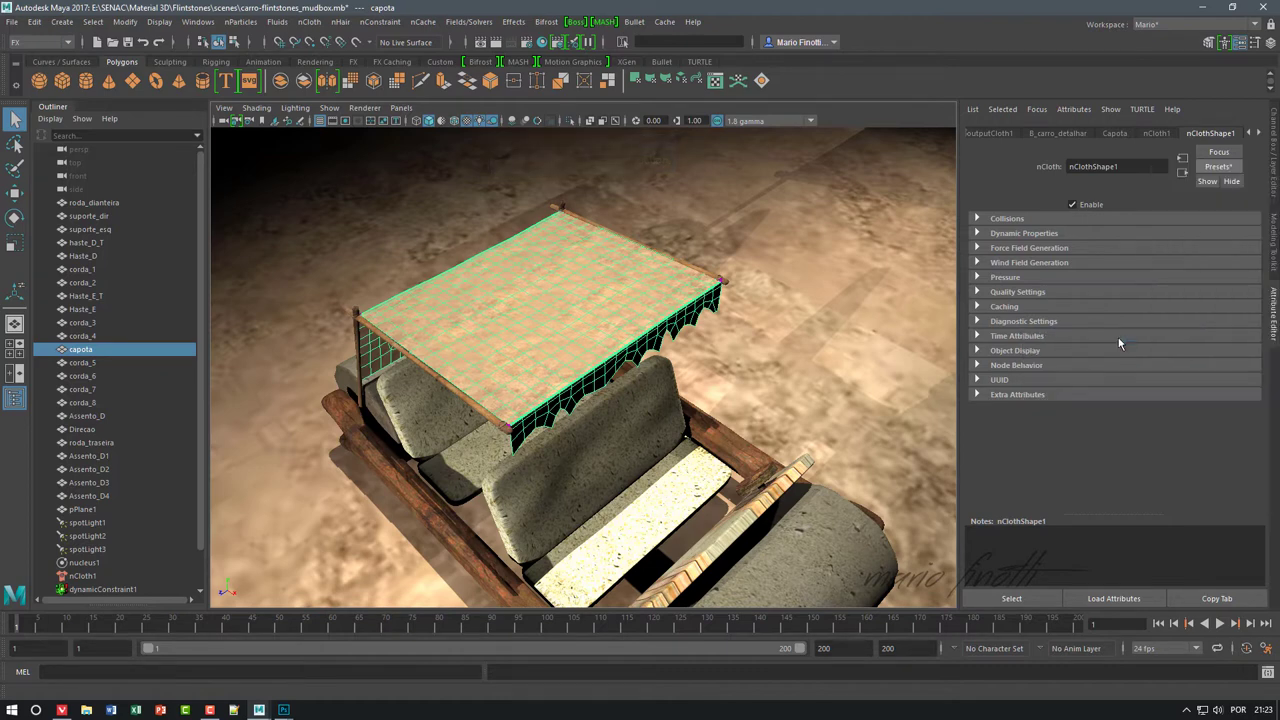
pyautogui.click(1218, 166)
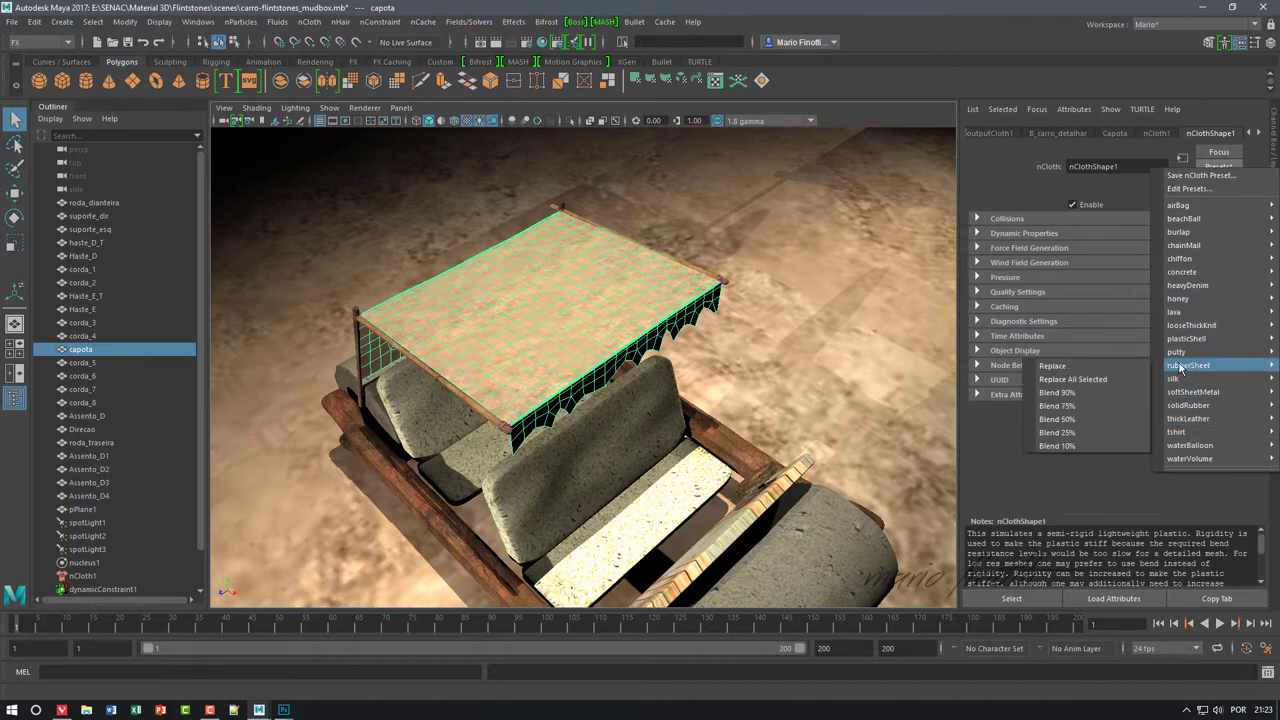
pyautogui.moveTo(1188, 285)
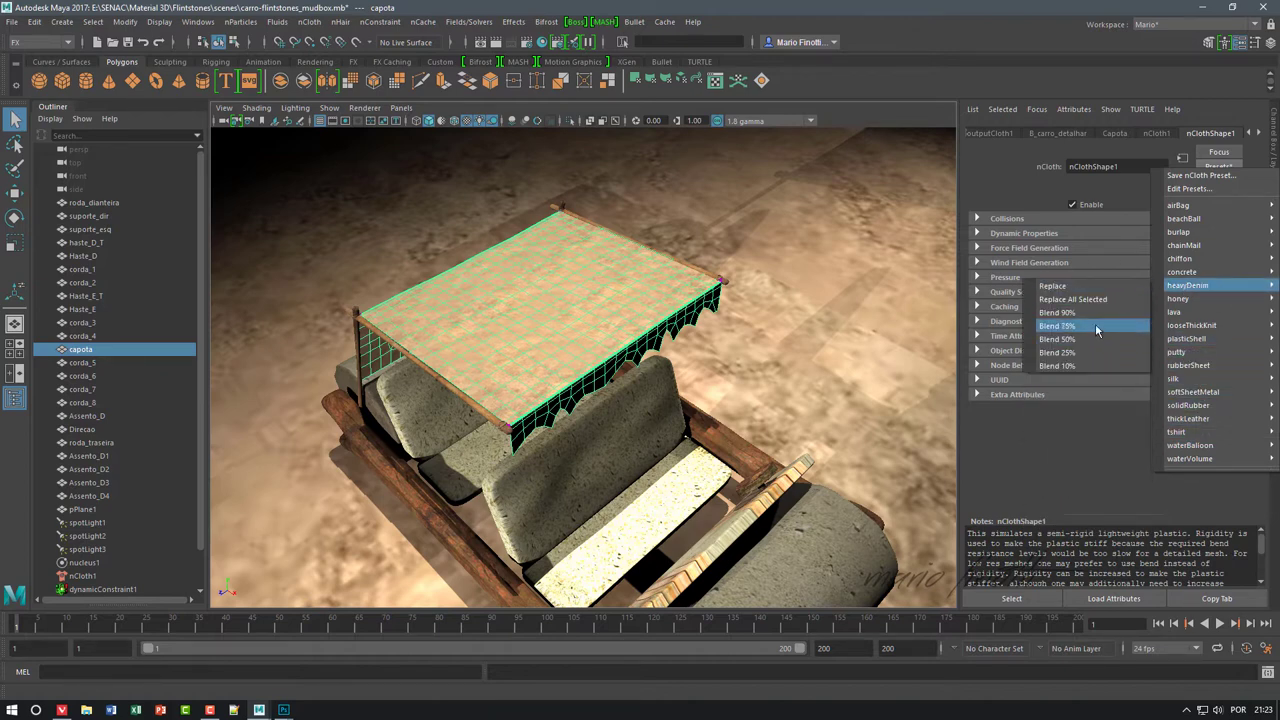
pyautogui.click(1086, 338)
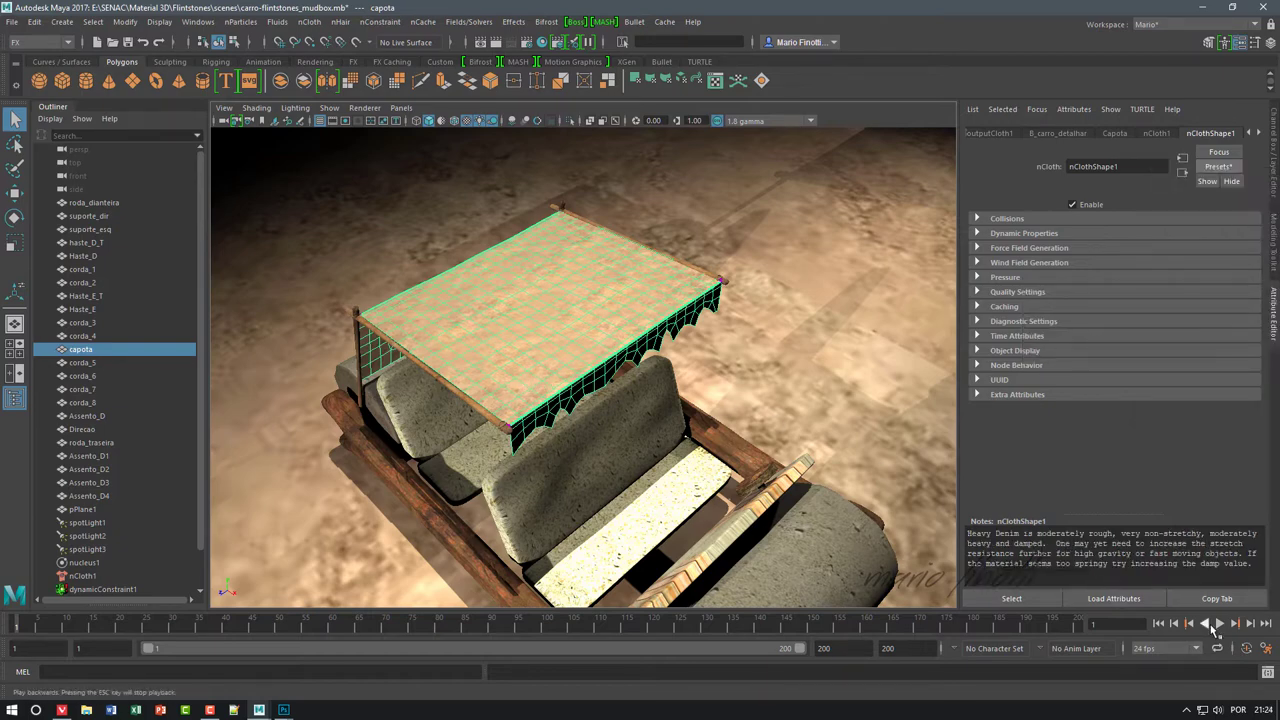
# - Play, rewind and replay the heavyDenim simulation, stopping around frame 52 to review the drape
pyautogui.hotkey('alt', 'v')
pyautogui.moveTo(541, 482)
pyautogui.keyDown('alt'); pyautogui.mouseDown()
pyautogui.moveTo(541, 465)
pyautogui.moveTo(607, 503)
pyautogui.mouseUp(); pyautogui.keyUp('alt')
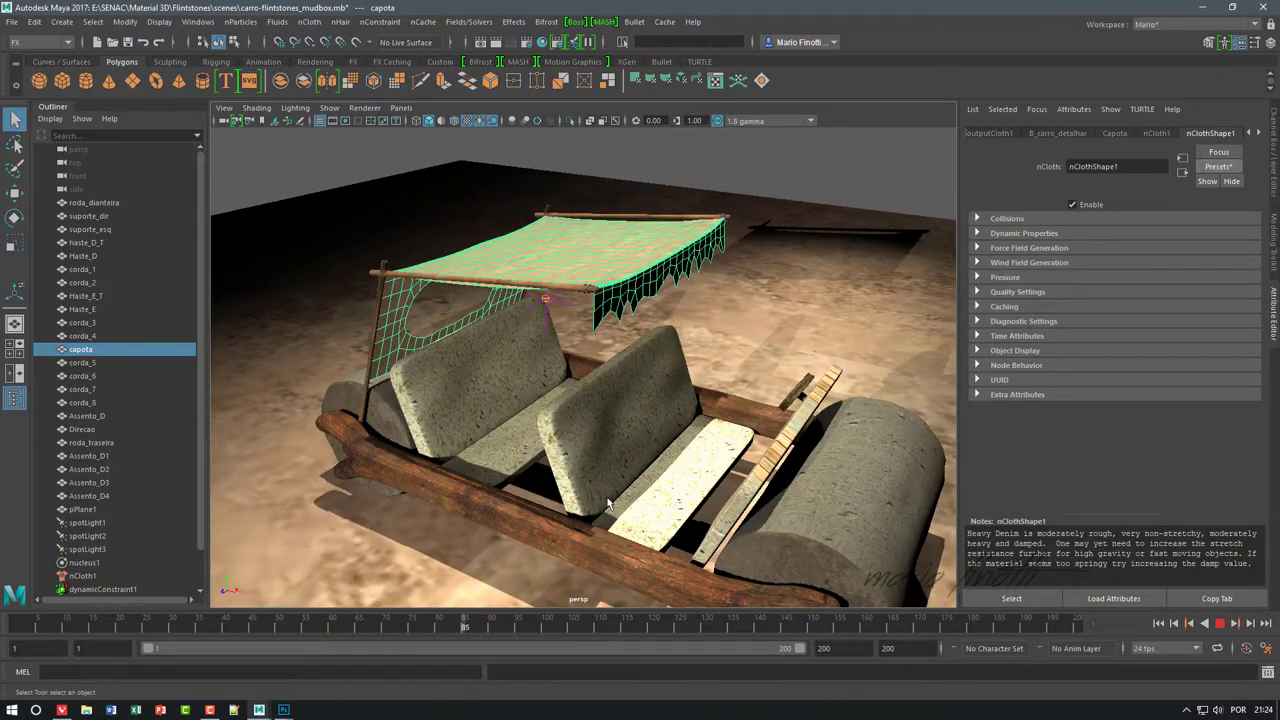
pyautogui.click(1230, 623)
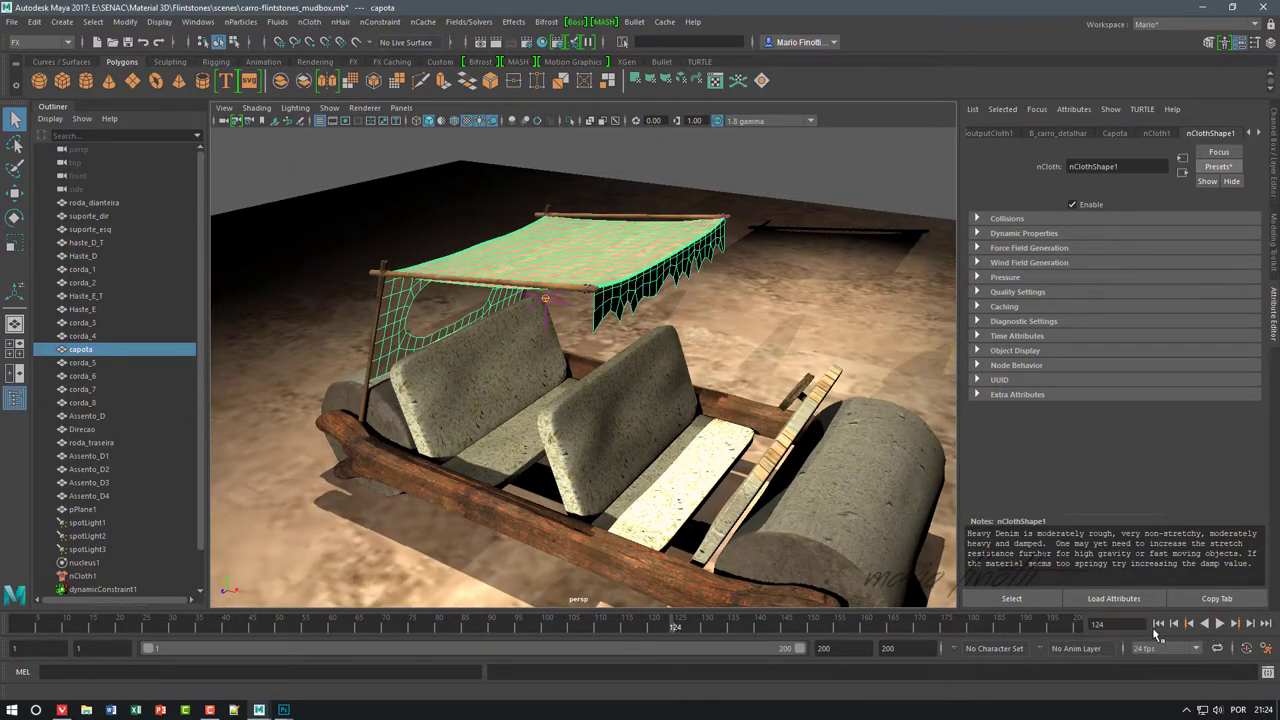
pyautogui.click(1158, 623)
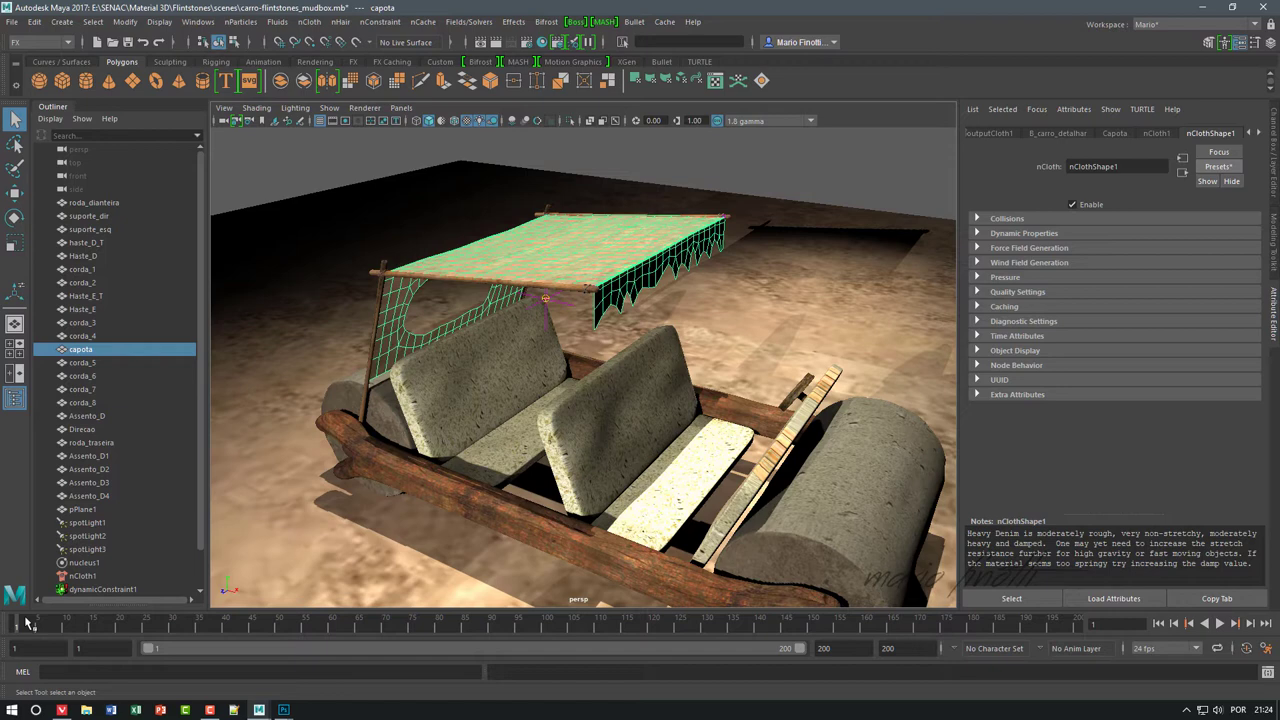
pyautogui.hotkey('alt', 'v')
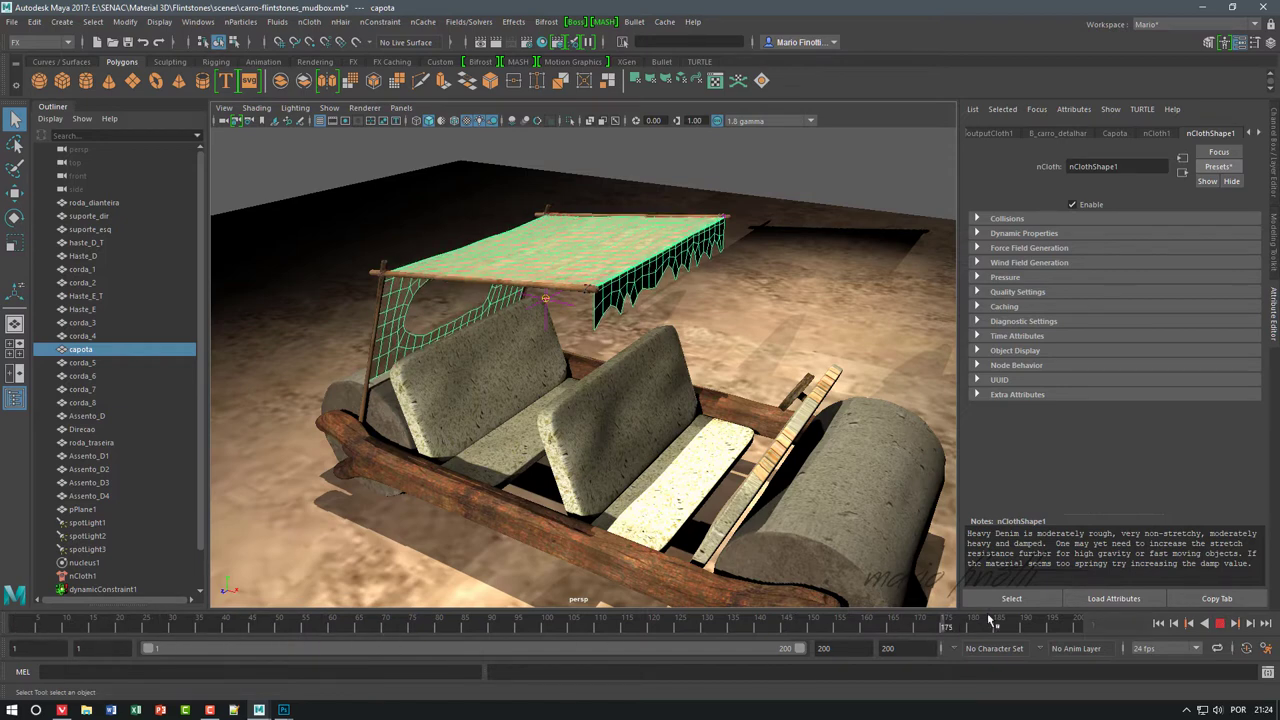
pyautogui.hotkey('alt', 'v')
pyautogui.hotkey('alt', 'shift', 'v')
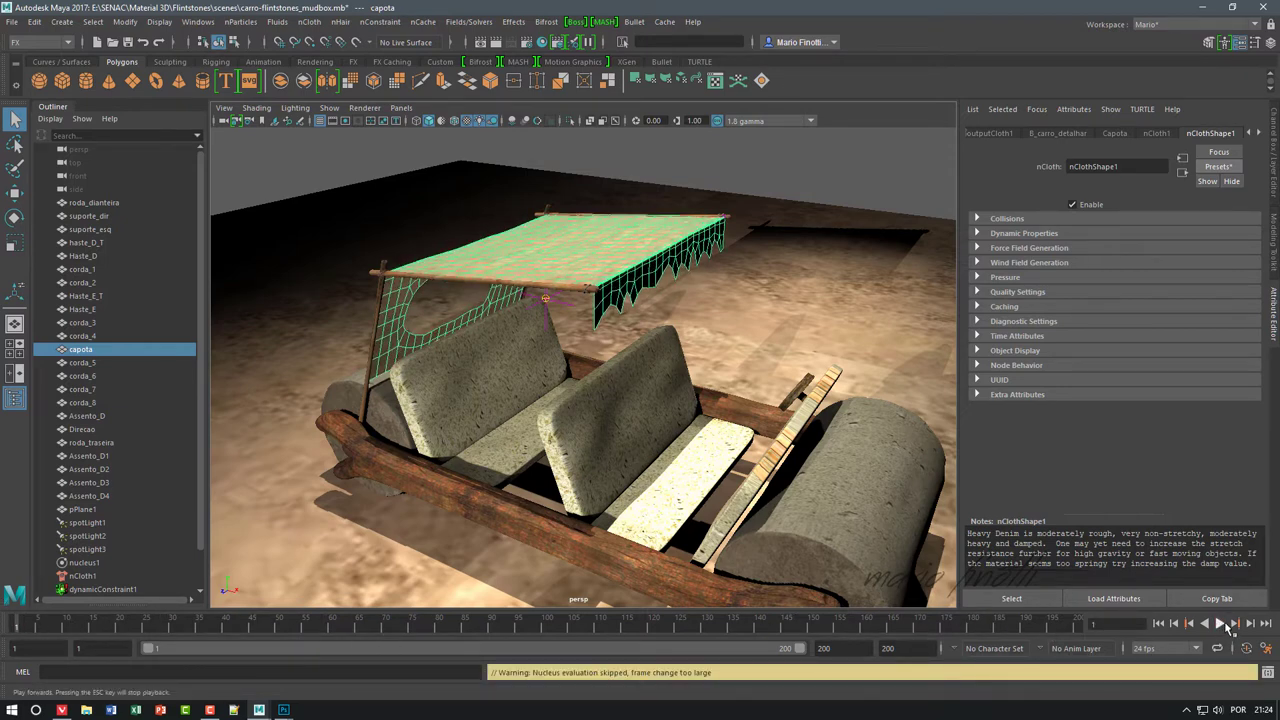
pyautogui.click(1224, 624)
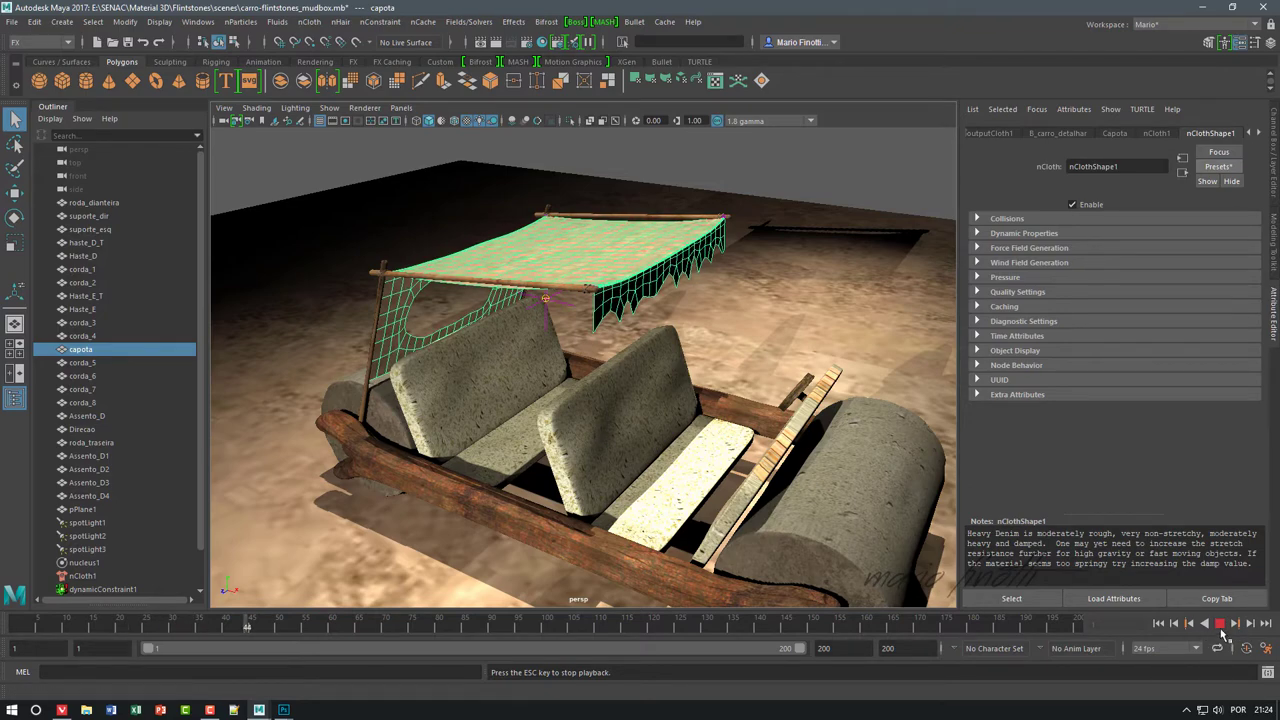
pyautogui.click(1220, 624)
pyautogui.moveTo(728, 412)
pyautogui.keyDown('alt'); pyautogui.mouseDown()
pyautogui.moveTo(744, 348)
pyautogui.moveTo(656, 355)
pyautogui.moveTo(609, 439)
pyautogui.moveTo(651, 442)
pyautogui.moveTo(614, 447)
pyautogui.moveTo(597, 484)
pyautogui.moveTo(586, 476)
pyautogui.moveTo(635, 450)
pyautogui.mouseUp(); pyautogui.keyUp('alt')
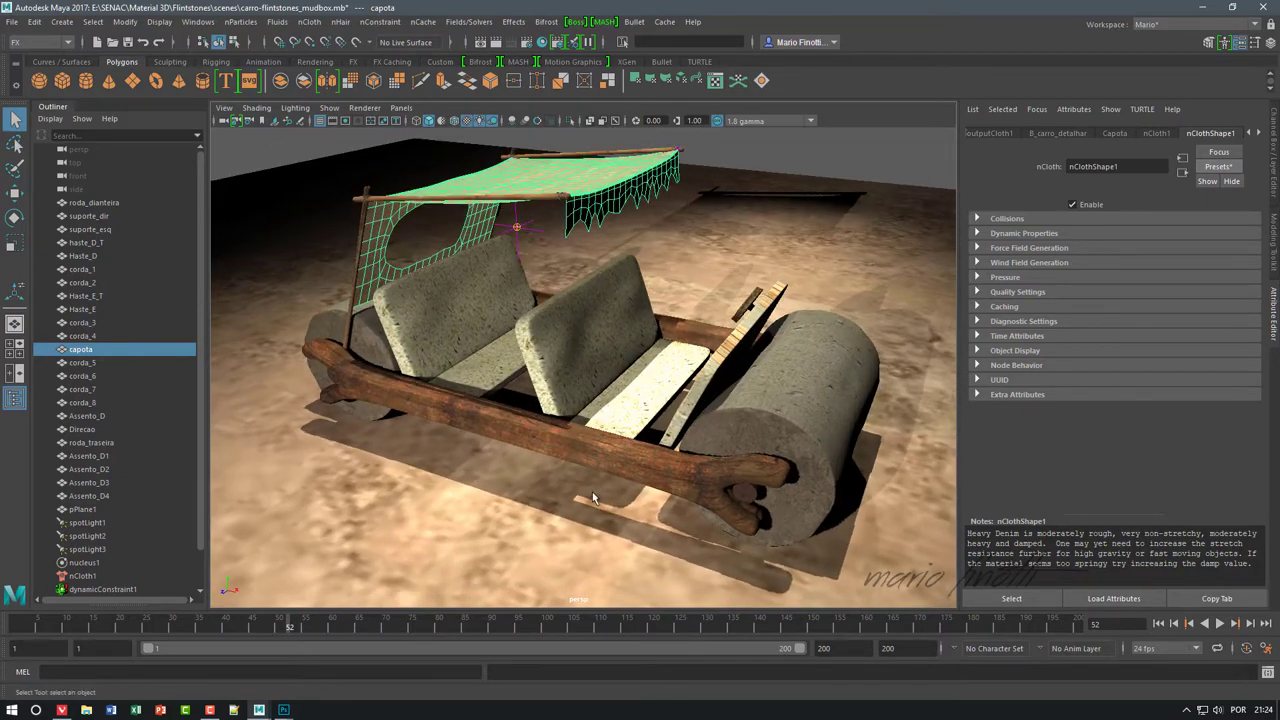